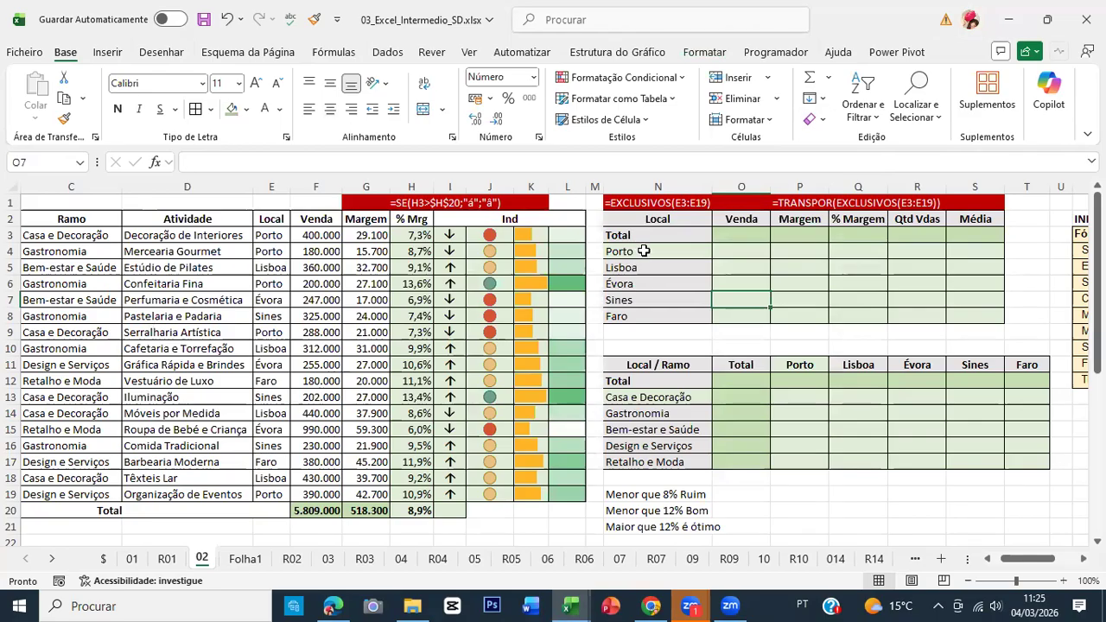
Examine the Venda and Margem source columns and the Local summary cells for Venda, % Margem, Qtd Vdas and Média.
left_click(726, 255)
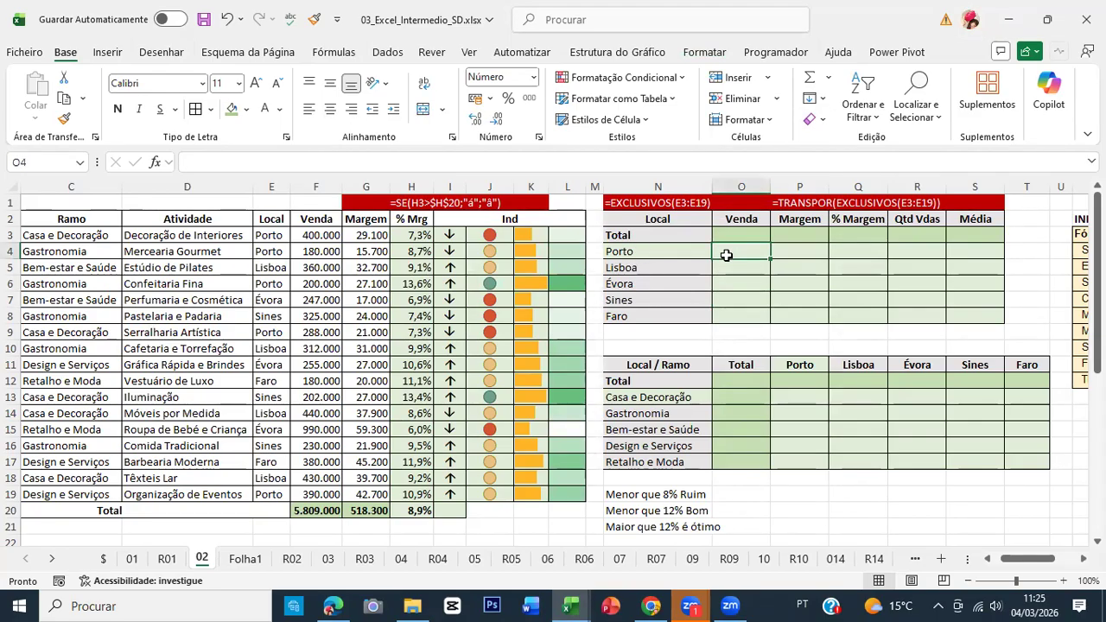
left_click(316, 186)
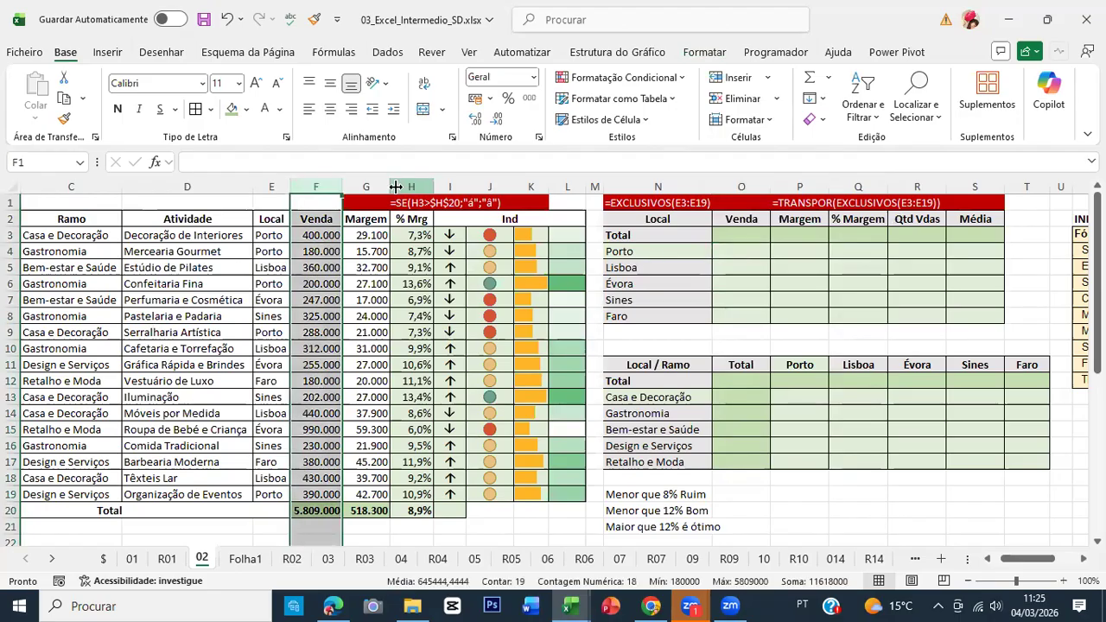
left_click(376, 180)
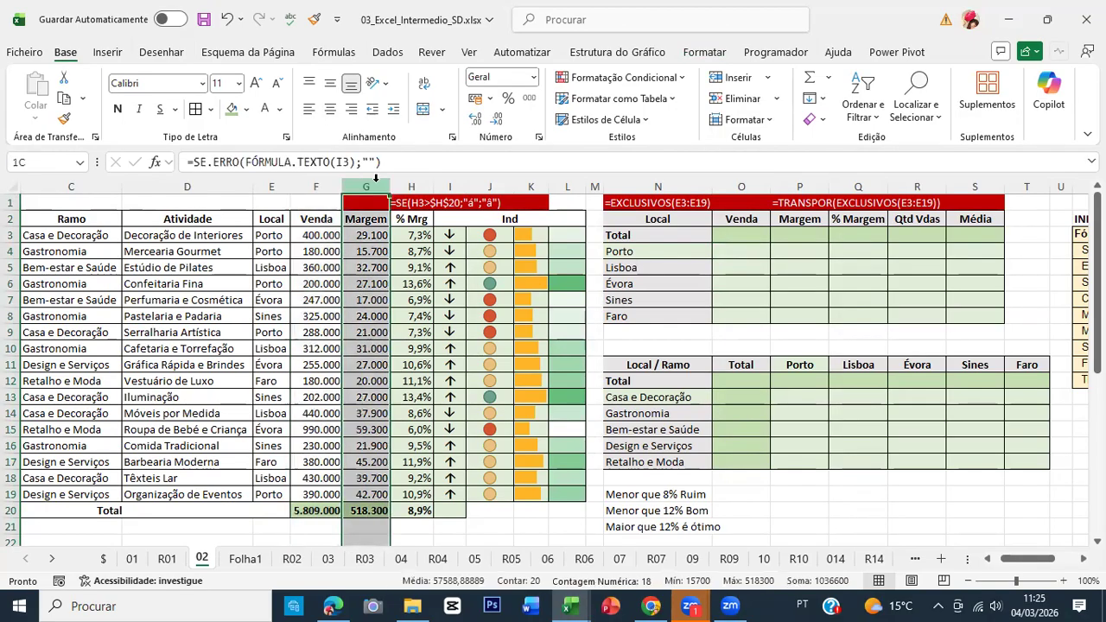
left_click(861, 236)
left_click_drag(861, 236, 844, 321)
left_click_drag(912, 236, 916, 317)
left_click_drag(981, 235, 973, 308)
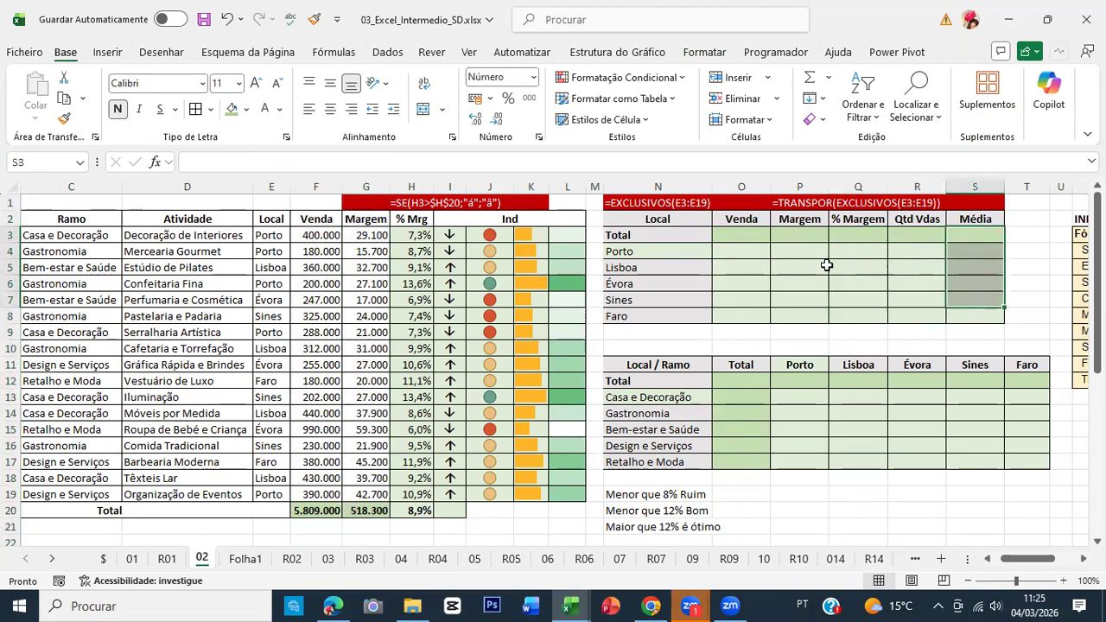
left_click(753, 246)
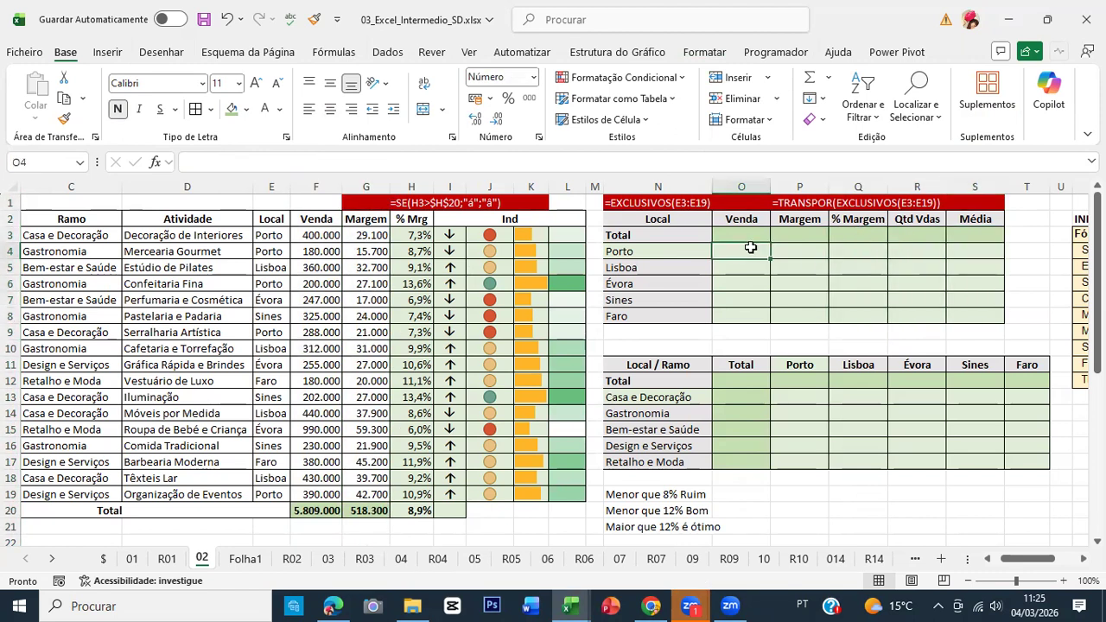
left_click(670, 248)
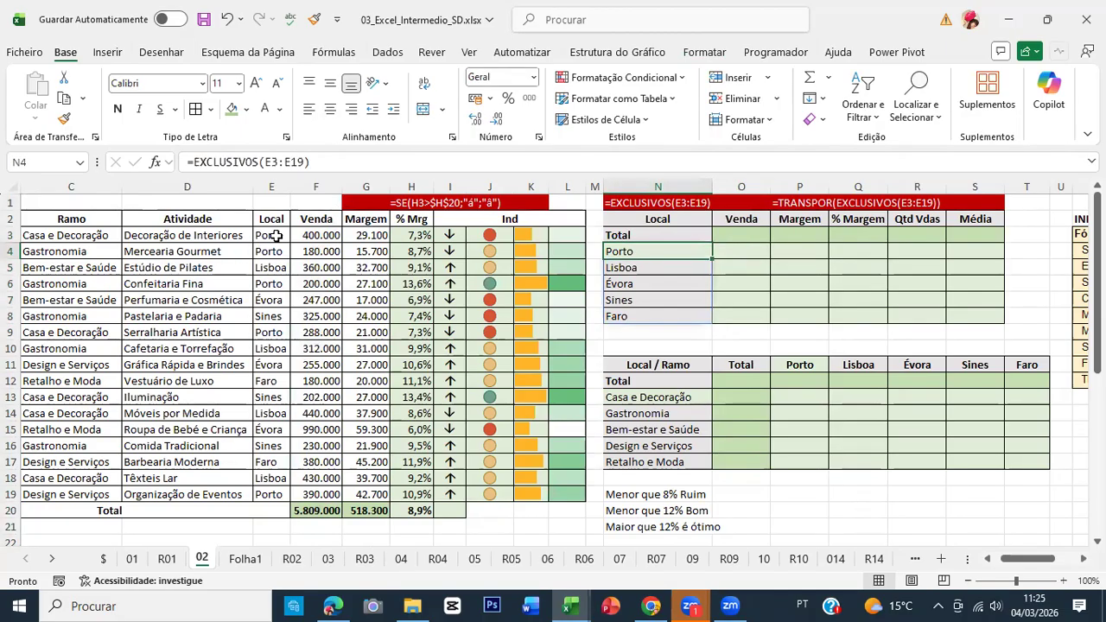
Try totalling Porto's sales in O4 with the cell-by-cell formula =+F3+F4+F6+F9+F19, and clear the cell.
left_click(726, 252)
type("+")
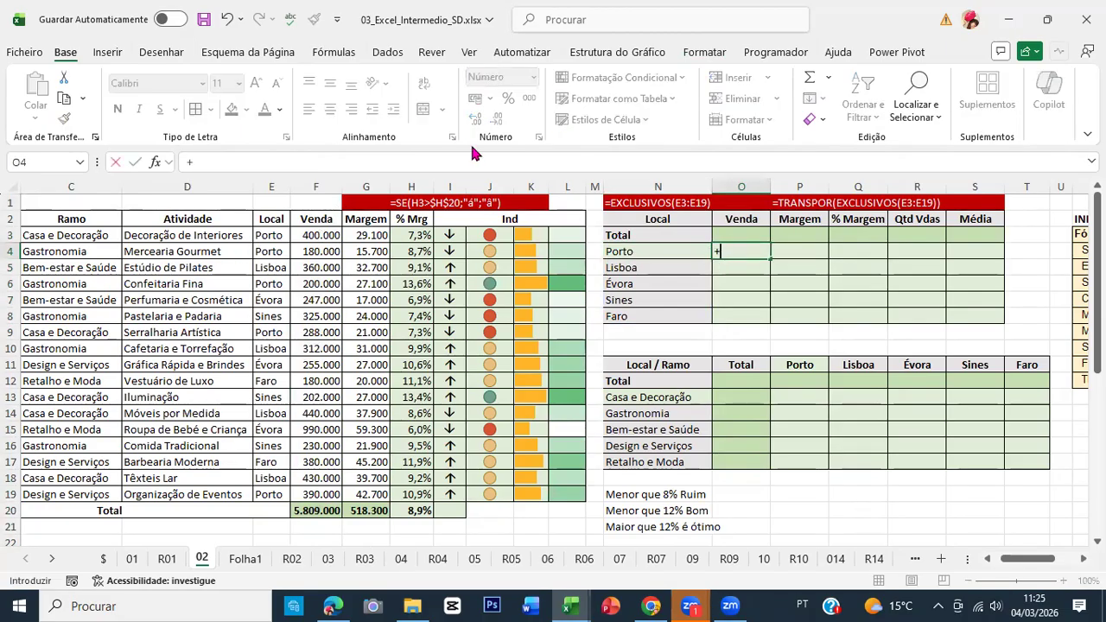
left_click(320, 235)
type("+")
left_click(306, 251)
type("+F4+")
left_click(298, 283)
type("+F6+")
left_click(311, 330)
type("+F9+")
left_click(310, 494)
key("ctrl+Return")
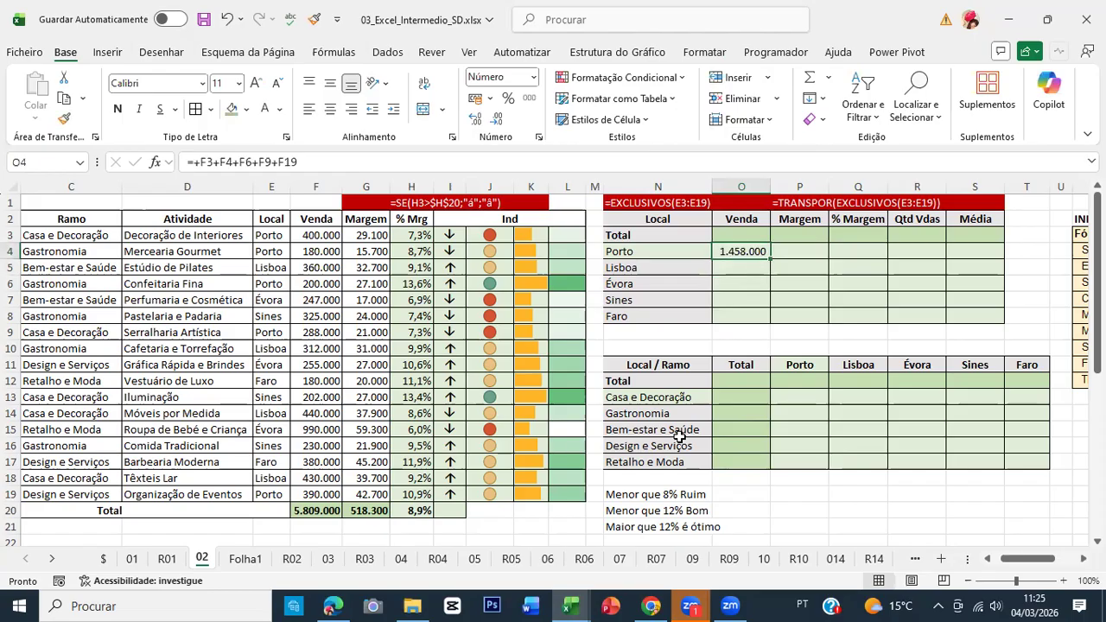
key("Delete")
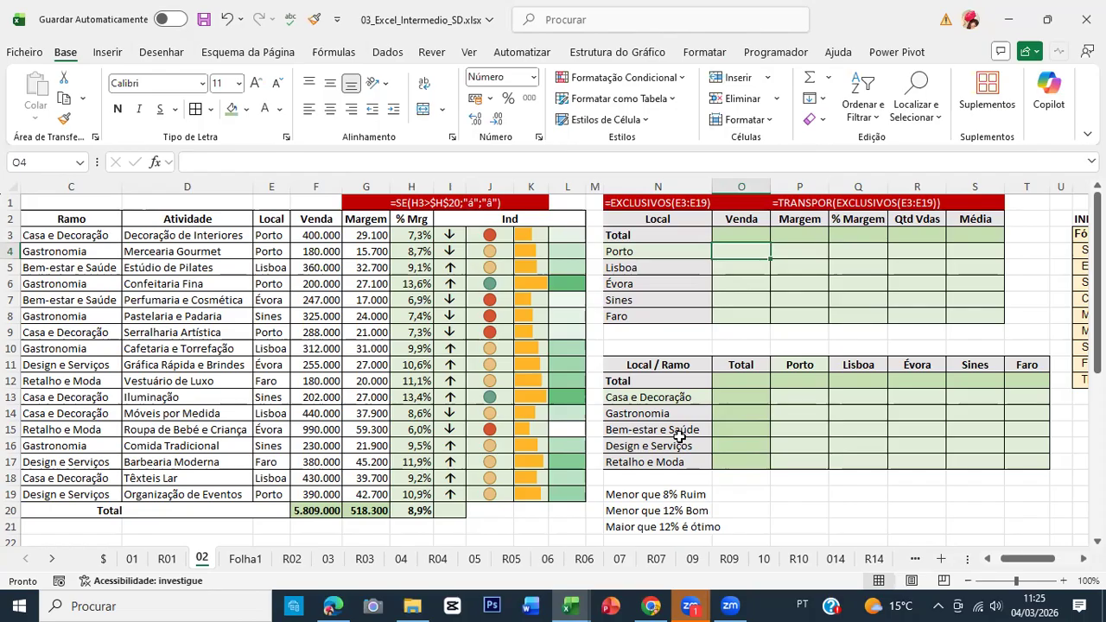
Begin a formula in O4 and compare the descriptions of the SOMA, SOMA.SE and SOMA.SE.S functions.
type("=soma")
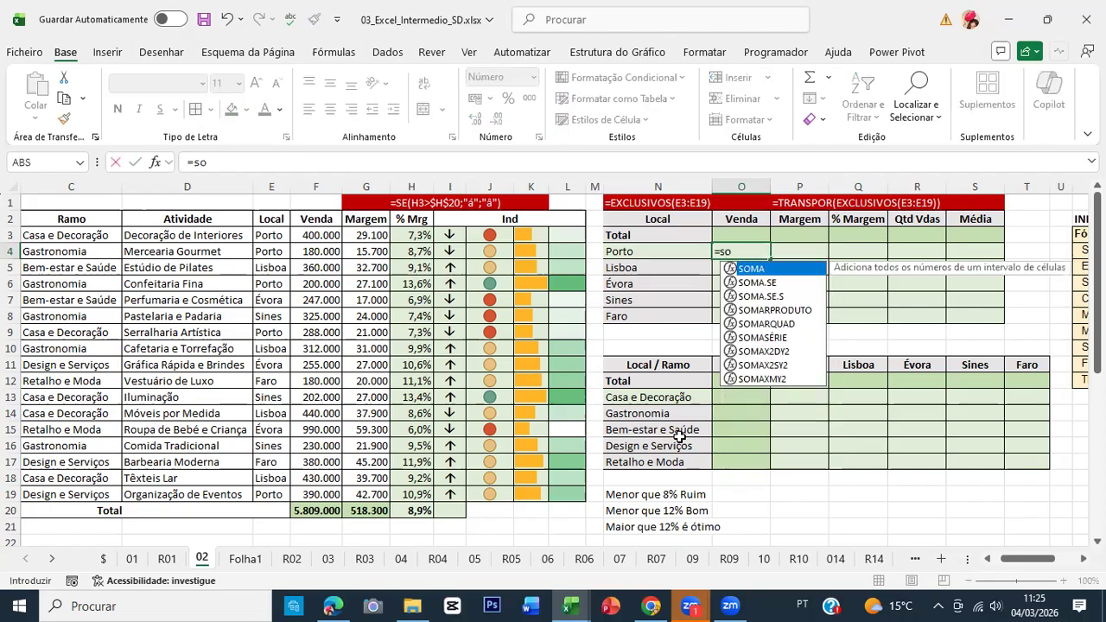
key("Down")
key("Down")
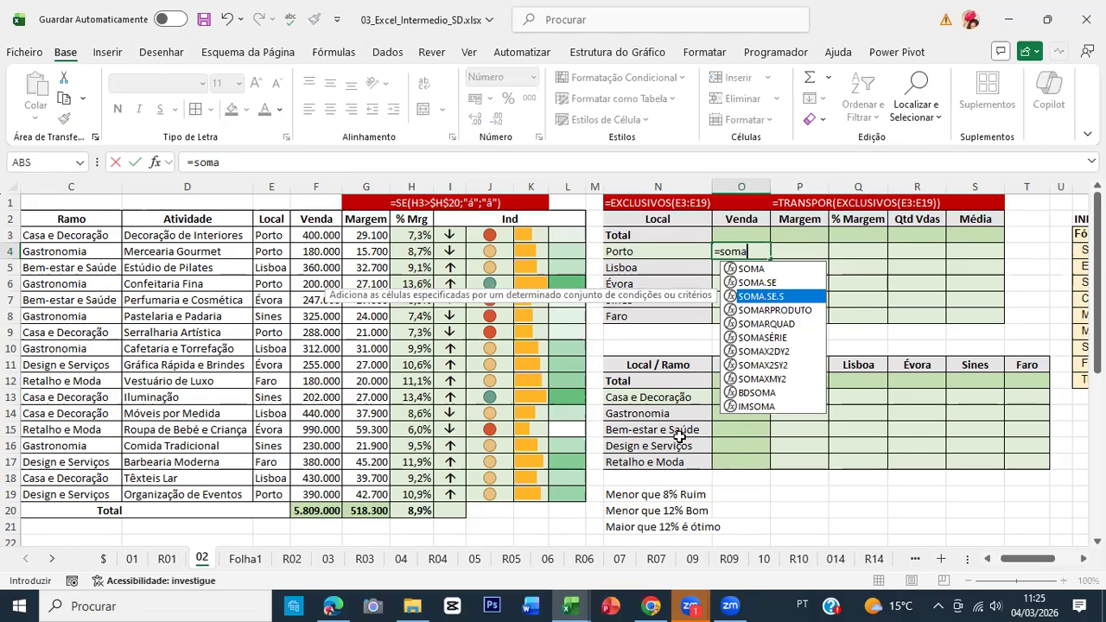
key("Up")
key("Up")
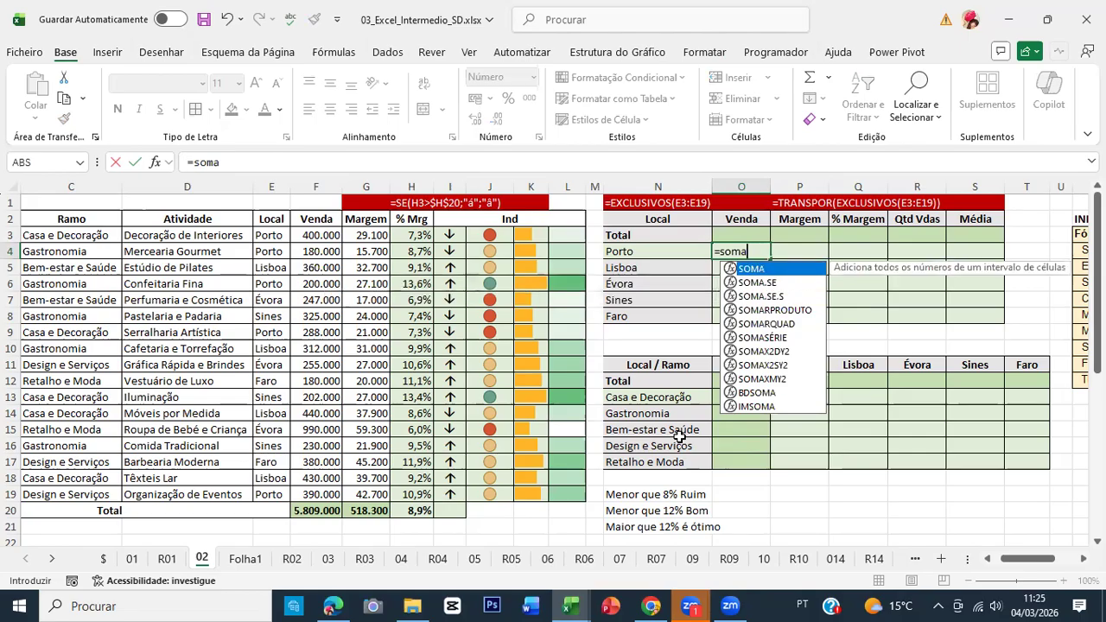
key("Down")
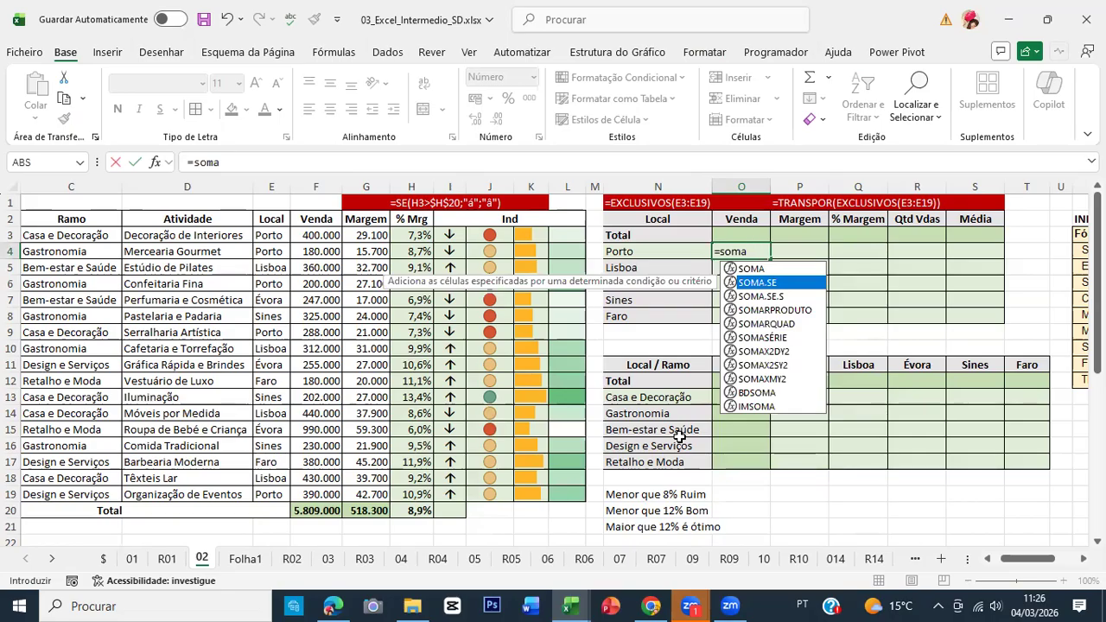
key("Down")
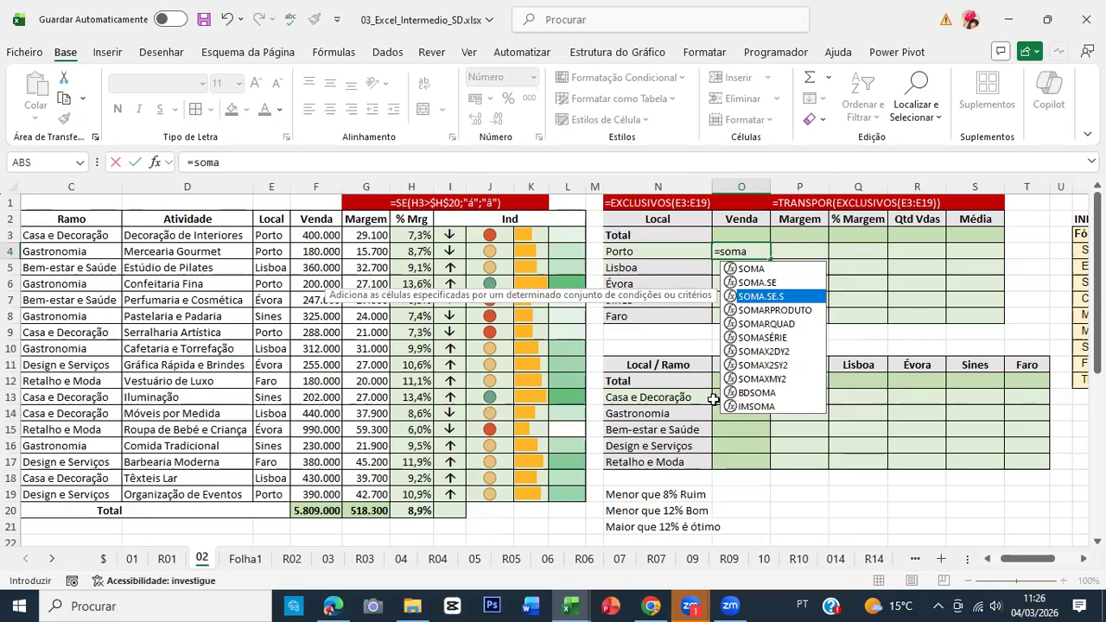
key("BackSpace")
key("BackSpace")
key("BackSpace")
key("BackSpace")
Look up the média functions for O4, comparing the descriptions of MÉDIA.SE and MÉDIA.SE.S.
type(",")
key("BackSpace")
type("média")
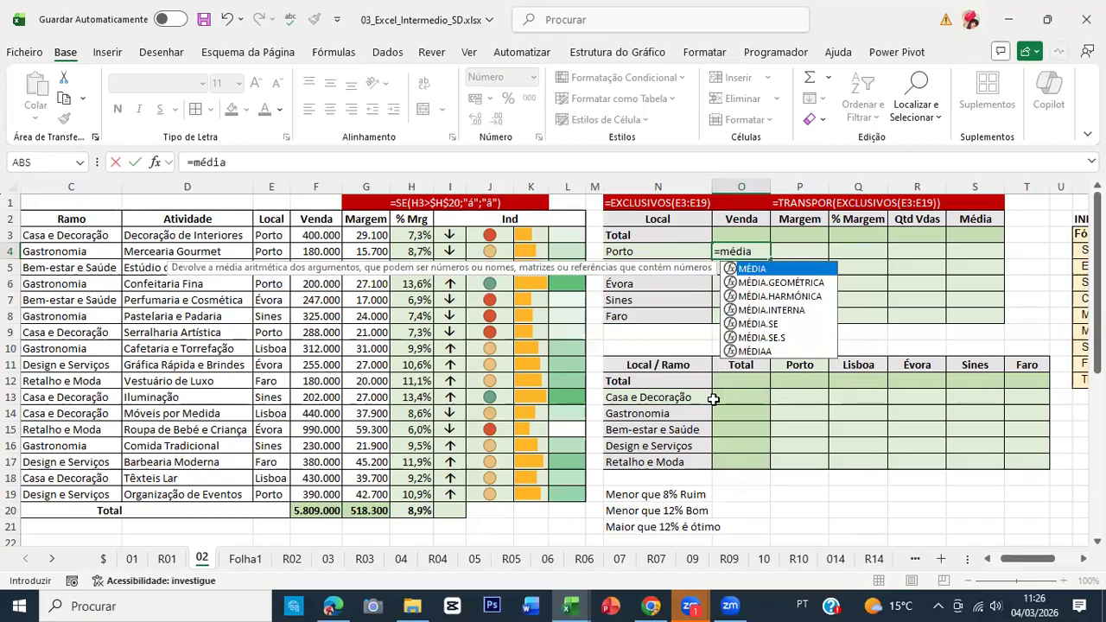
key("Down")
key("Down")
key("Down")
key("Down")
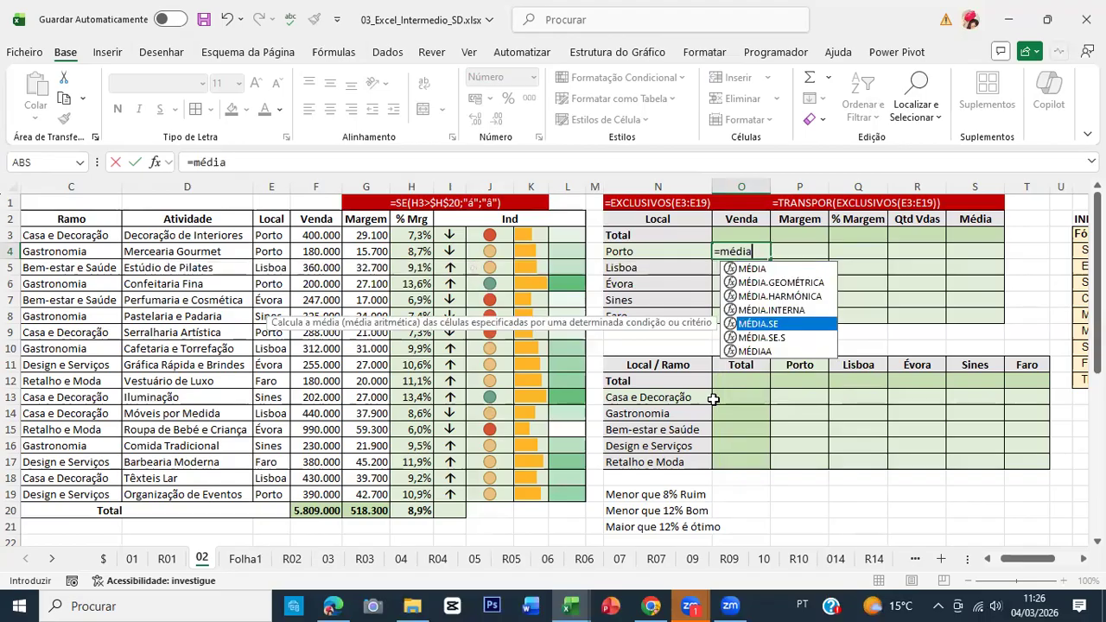
key("Down")
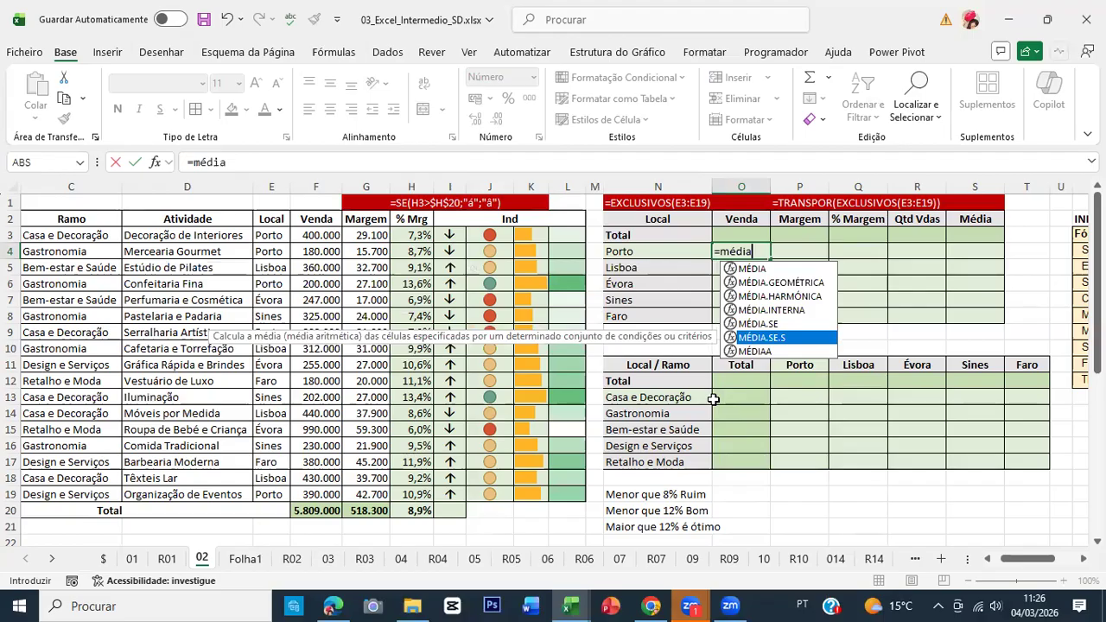
key("BackSpace")
key("BackSpace")
key("BackSpace")
key("BackSpace")
key("BackSpace")
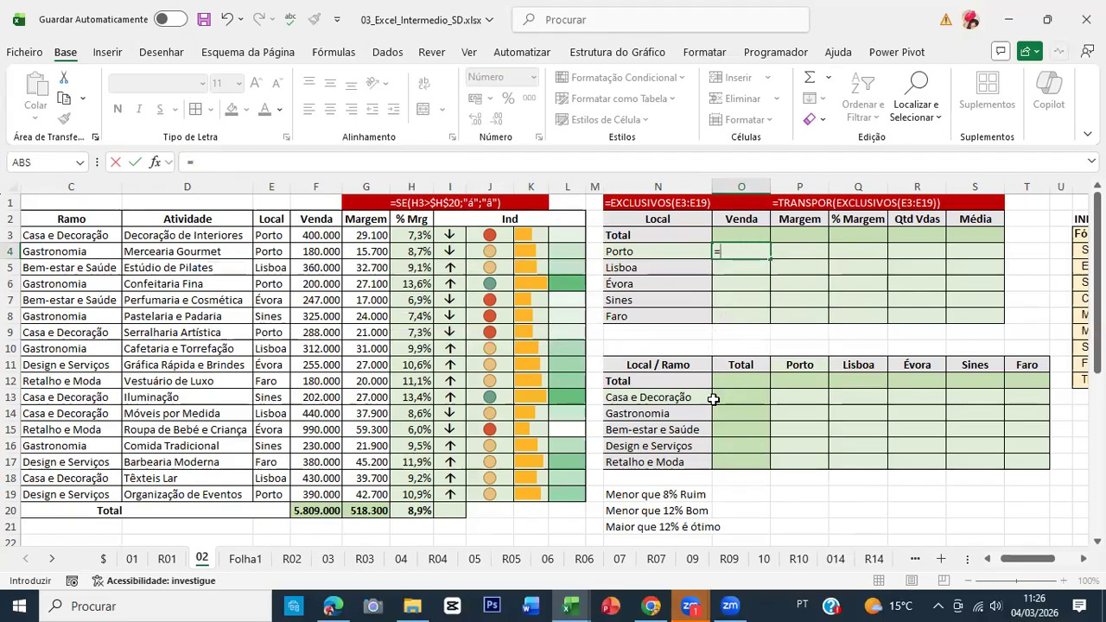
Look up the contar functions for O4, reading through the suggestions to CONTAR.SE.S.
type("contar")
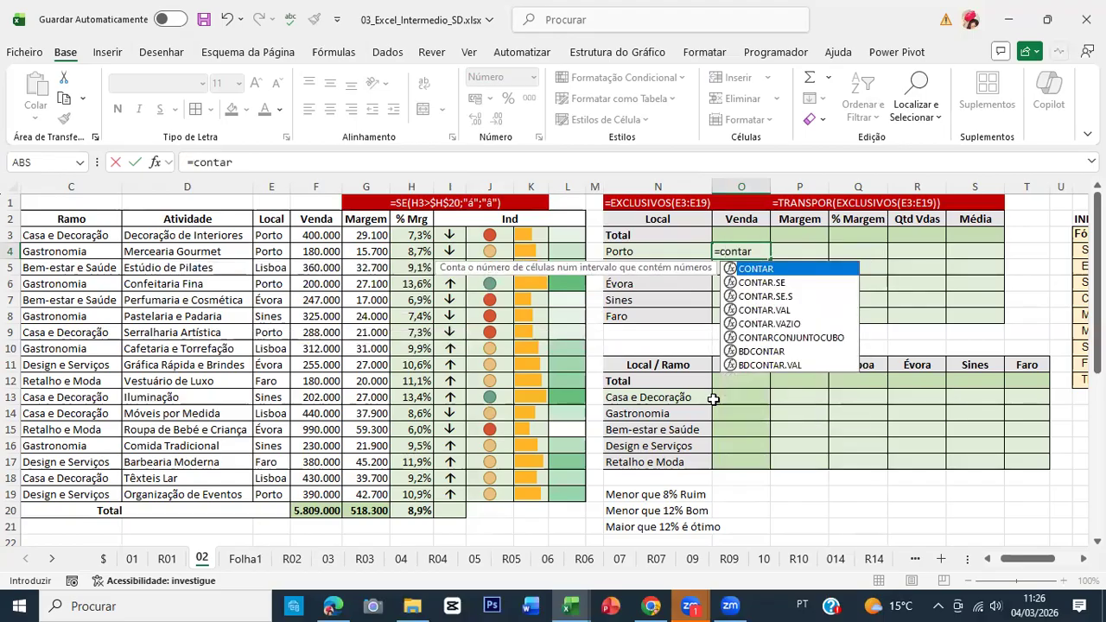
key("Down")
key("Down")
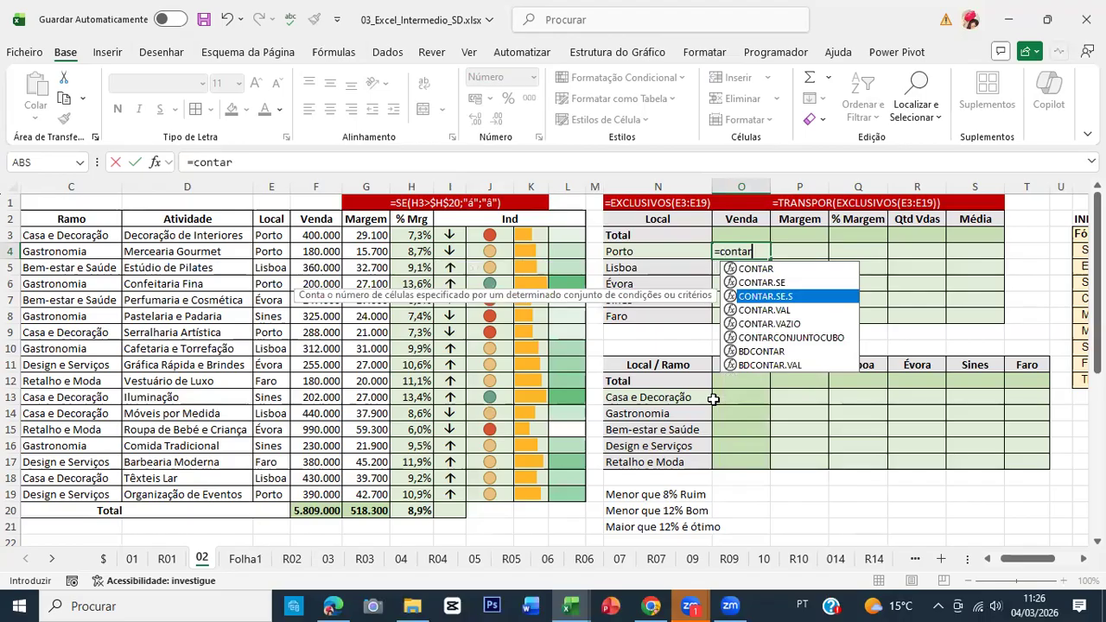
key("BackSpace")
key("BackSpace")
key("BackSpace")
key("BackSpace")
key("BackSpace")
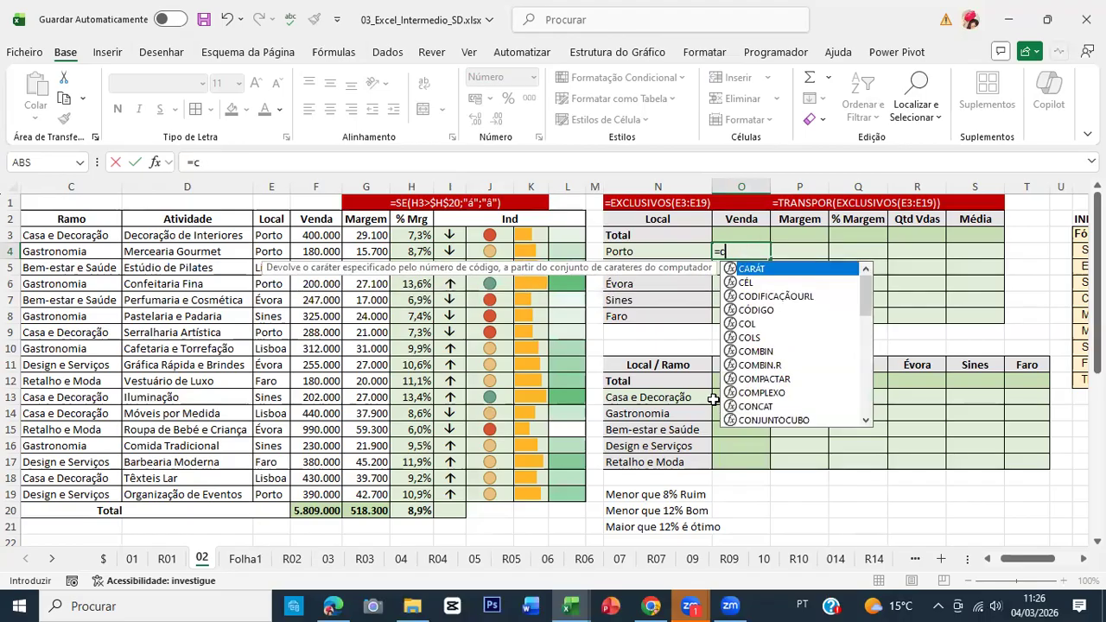
key("BackSpace")
Look up the soma functions again in O4 and review how SOMA.SE and SOMA.SE.S differ.
type("so")
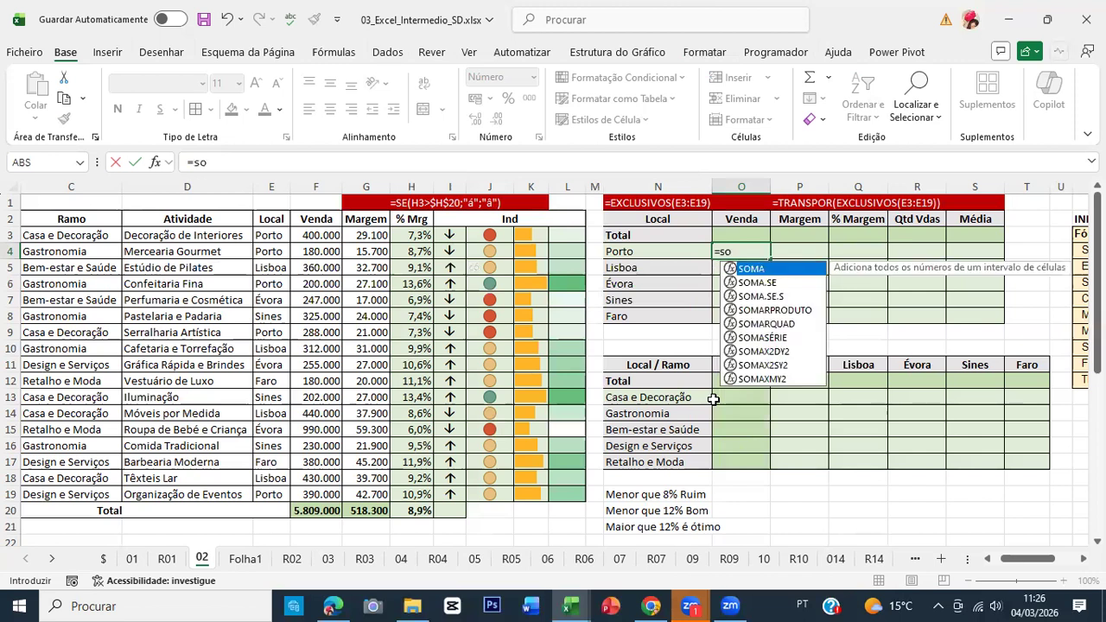
type("ma")
key("Down")
key("Down")
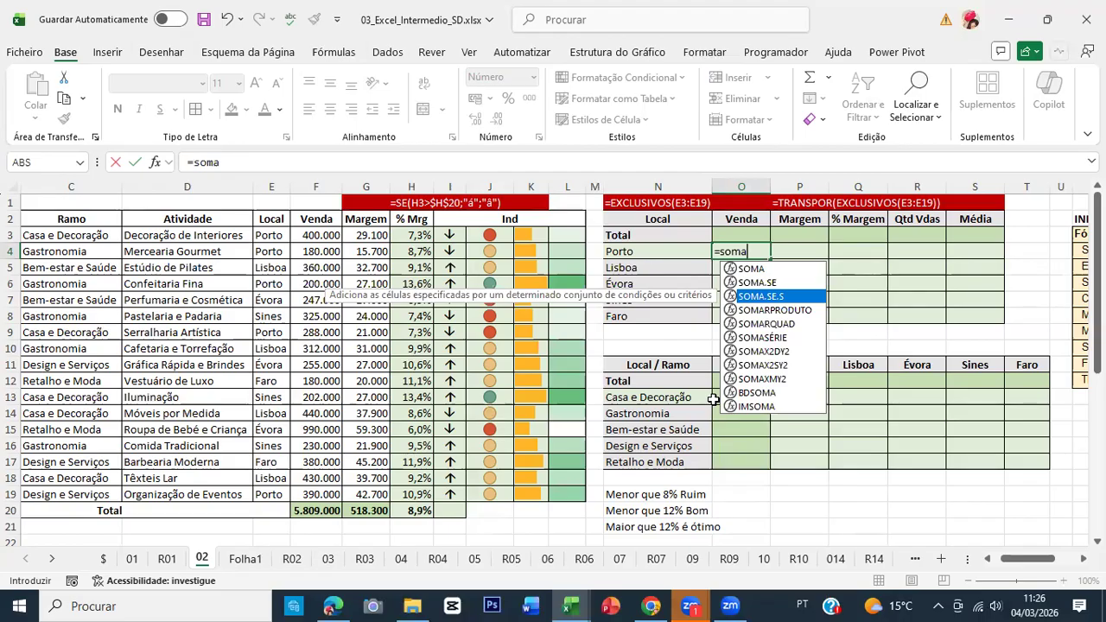
key("Up")
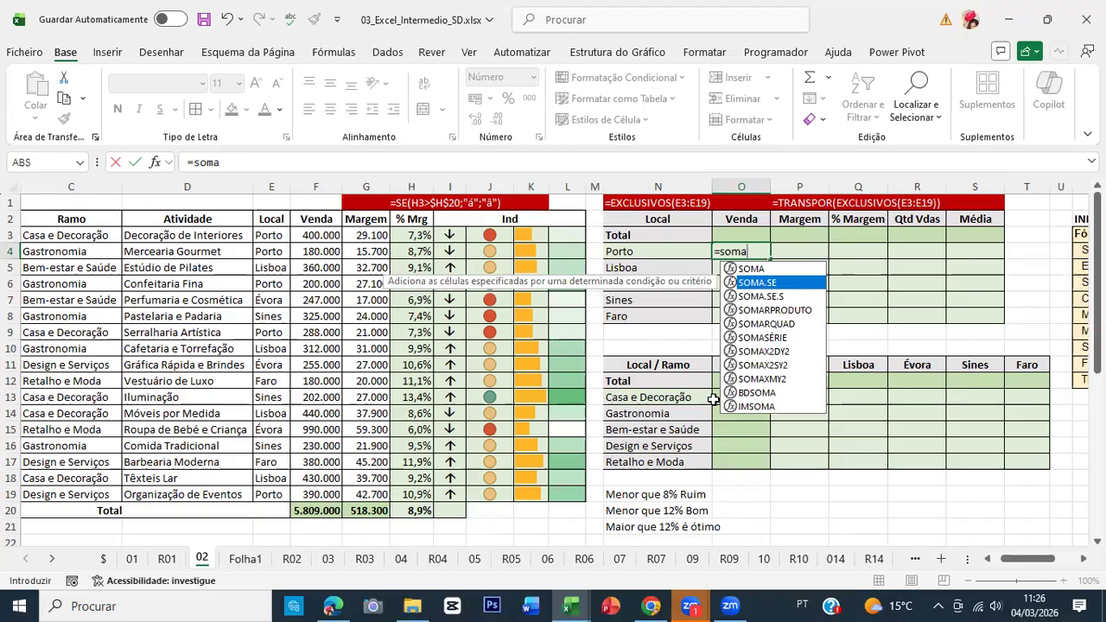
key("Down")
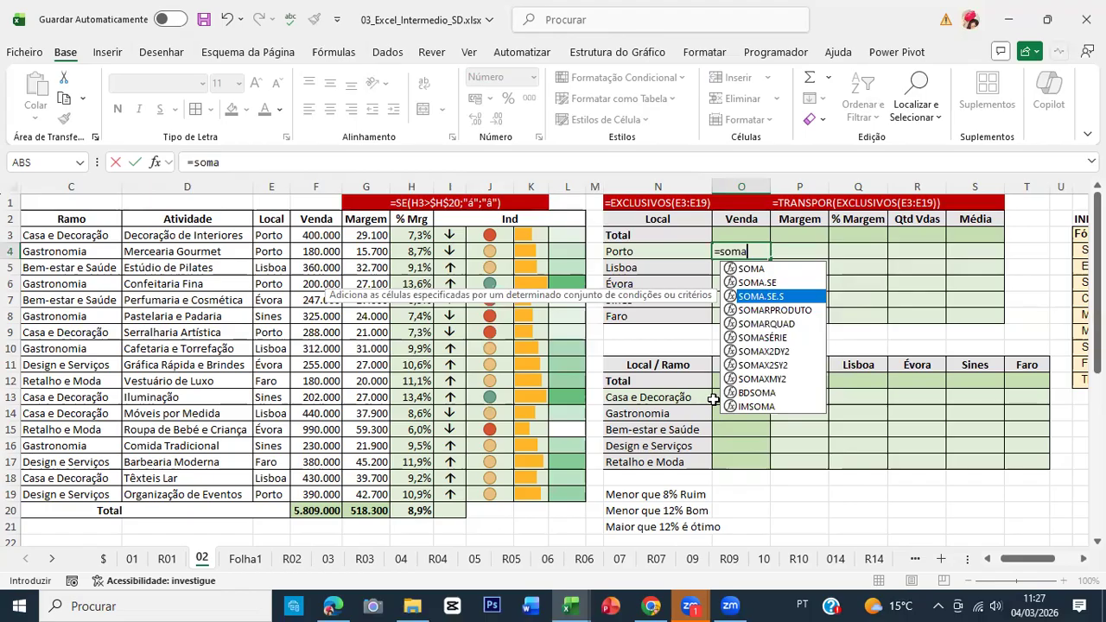
Examine the SOMA.SE.S function arguments through to the last criteria field, and cancel the formula.
double_click(793, 291)
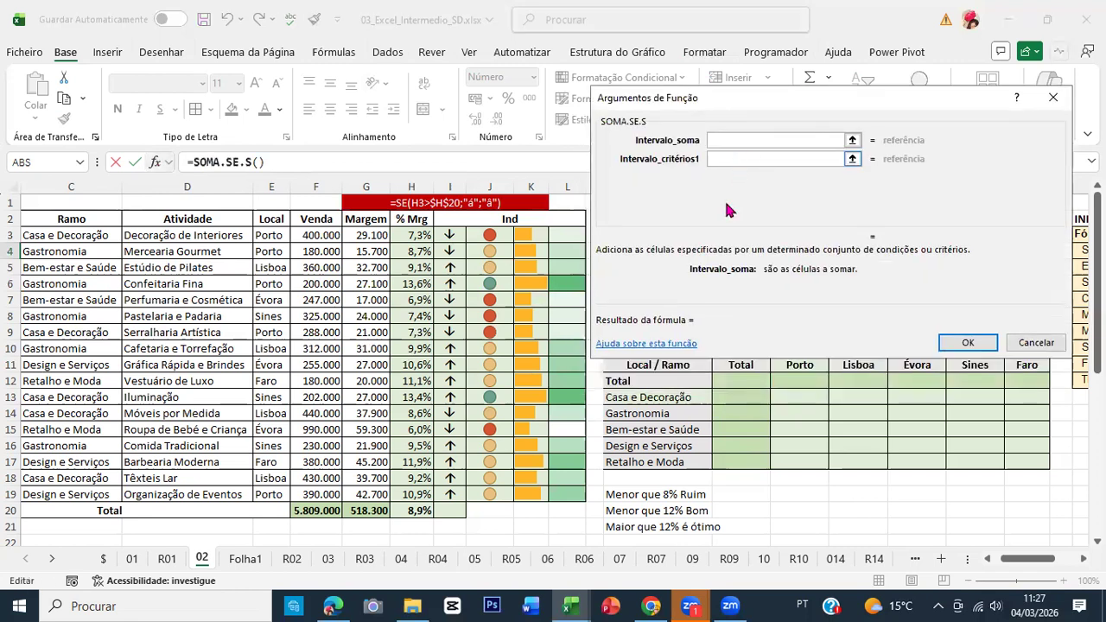
left_click(713, 157)
left_click(714, 181)
left_click(713, 197)
left_click(713, 215)
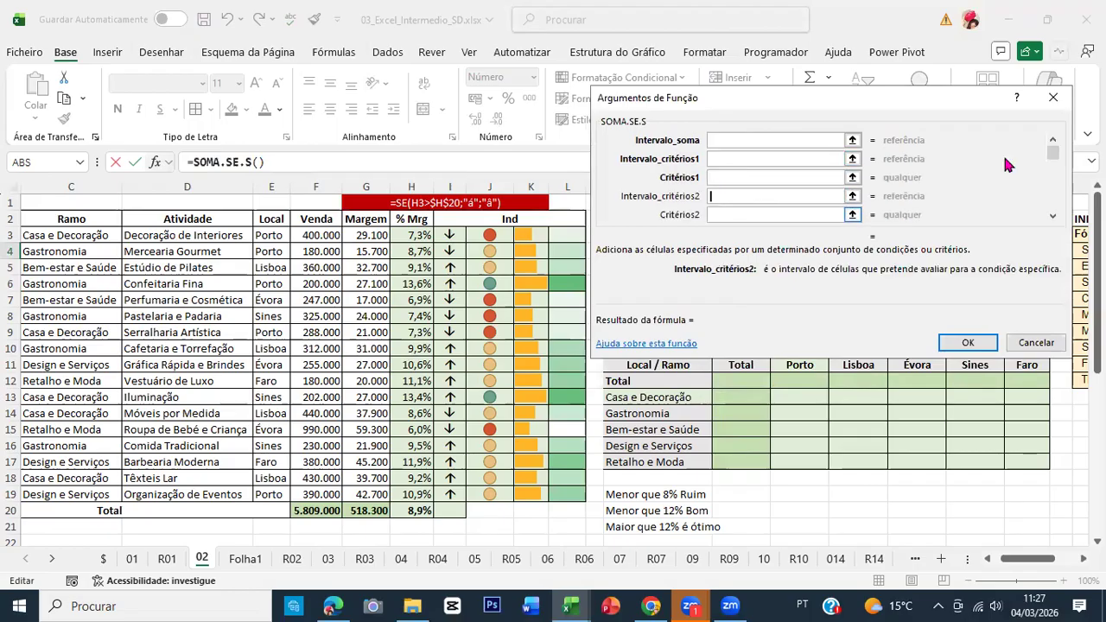
left_click_drag(1056, 156, 1065, 220)
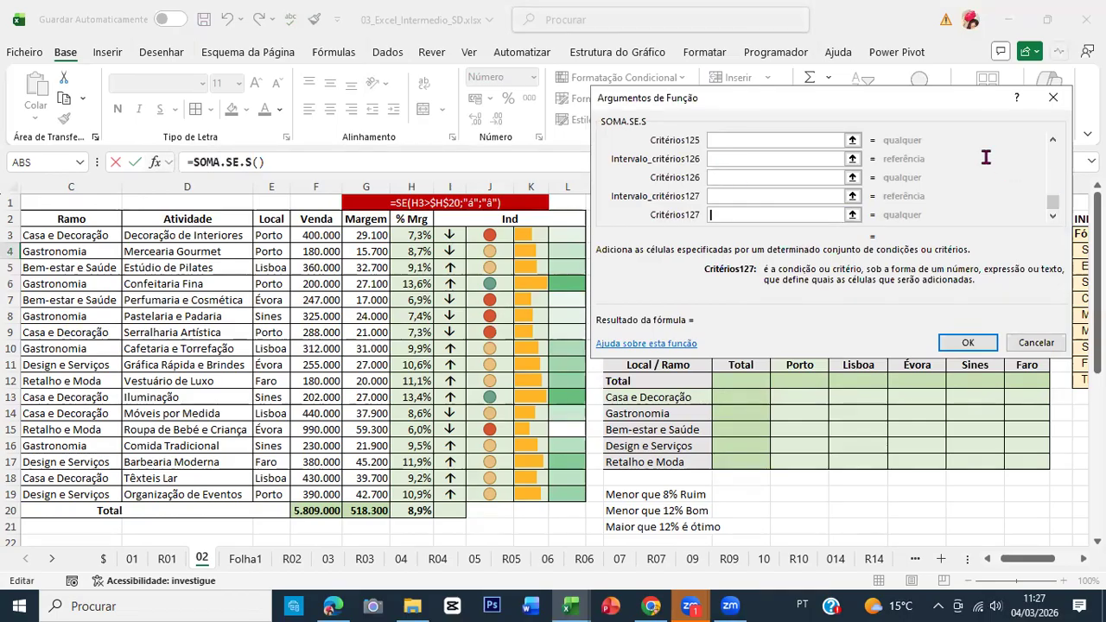
key("Escape")
Start a SOMA.SE.S formula in O4 with $F:$F as the sum range and $E:$E as the first criteria range.
type("=s")
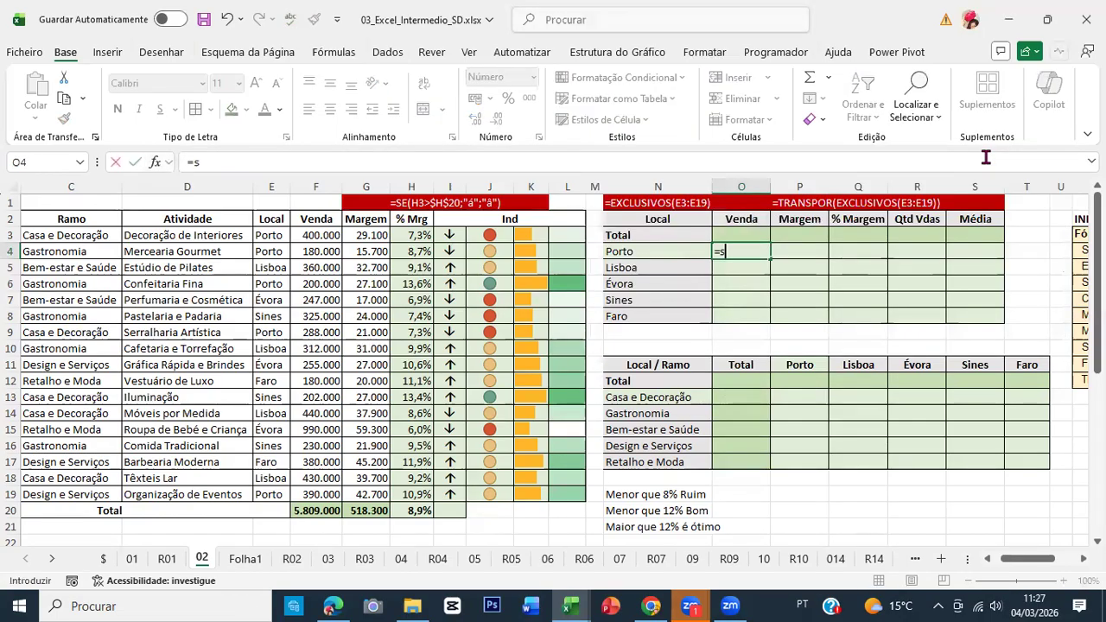
type("oma.se")
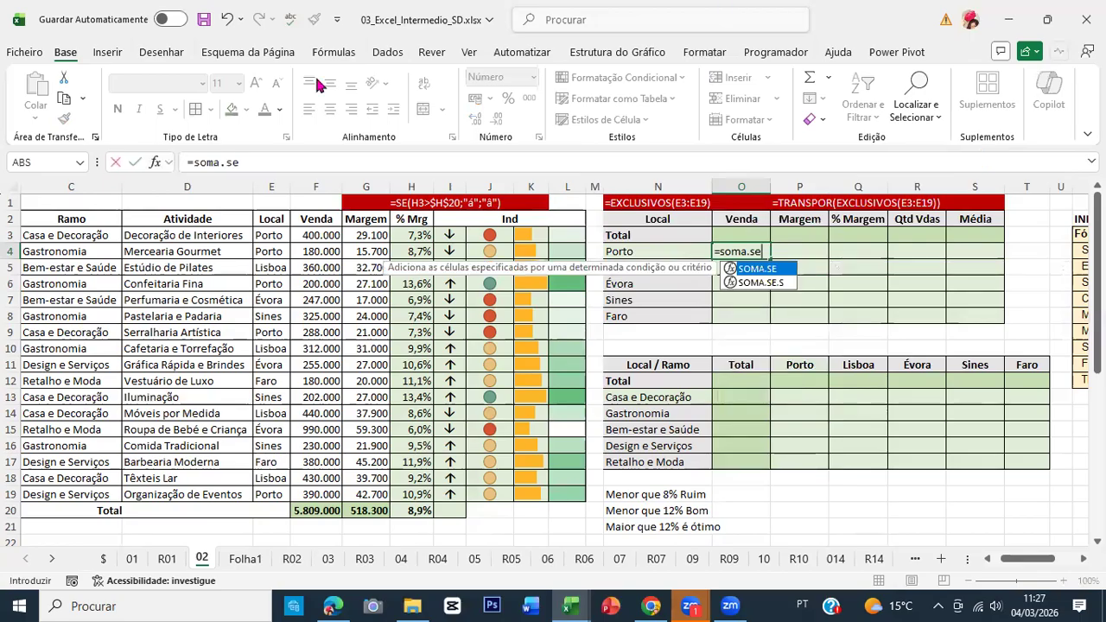
key("Down")
key("Tab")
left_click(158, 169)
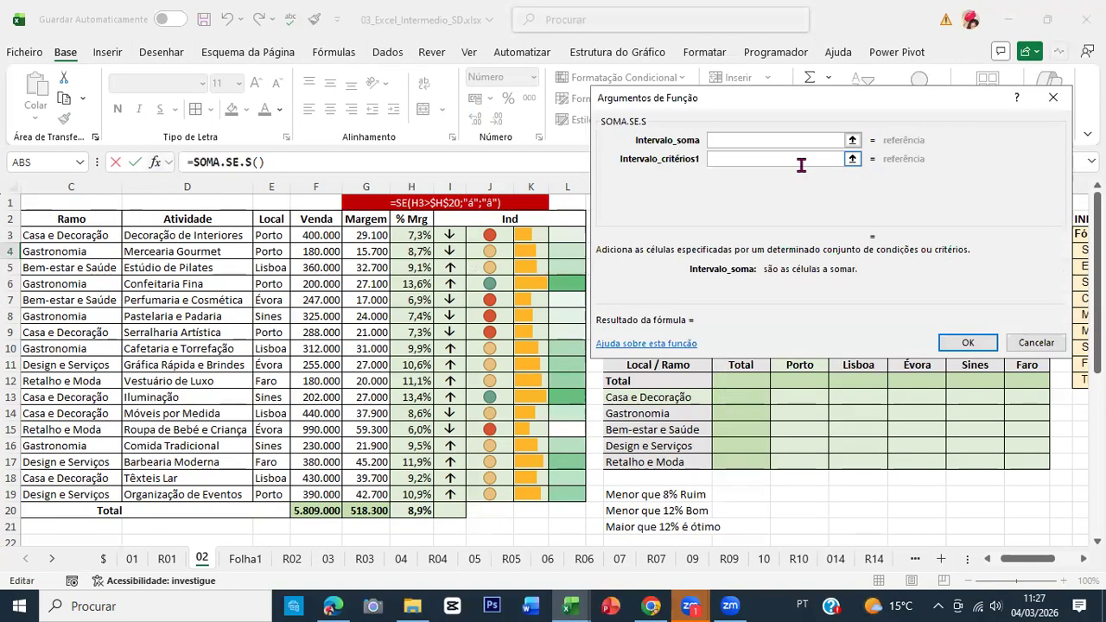
left_click(309, 186)
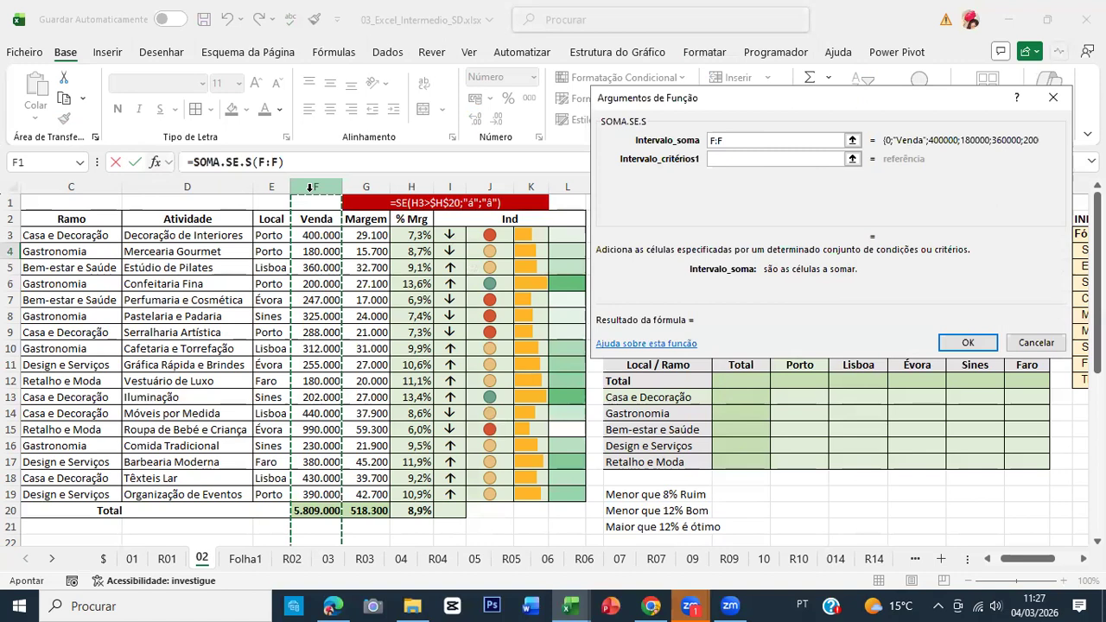
key("F4")
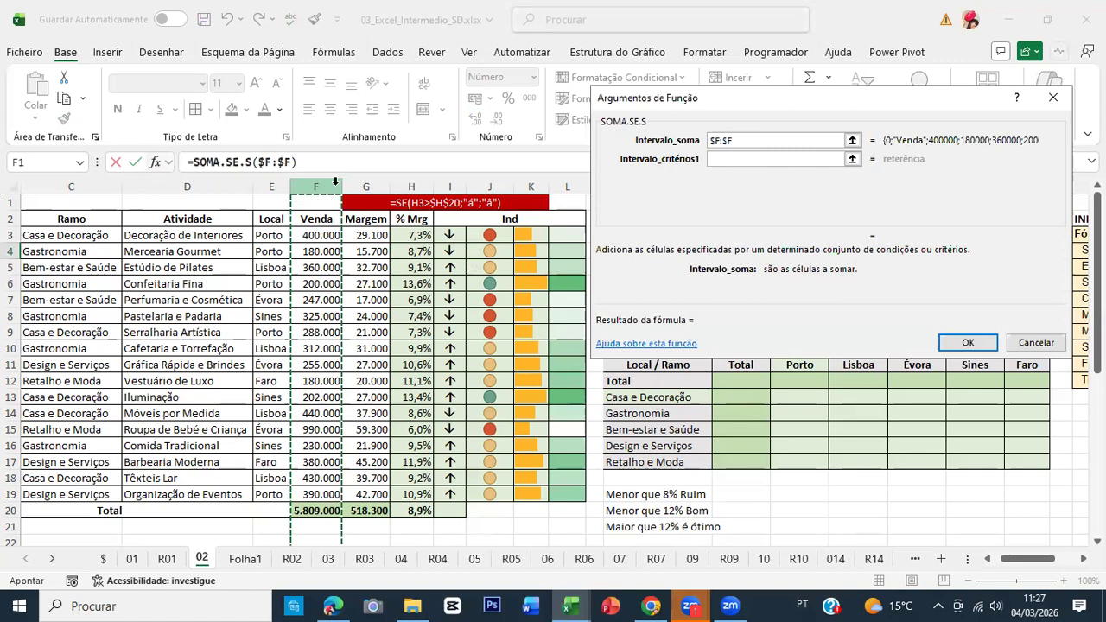
left_click(724, 160)
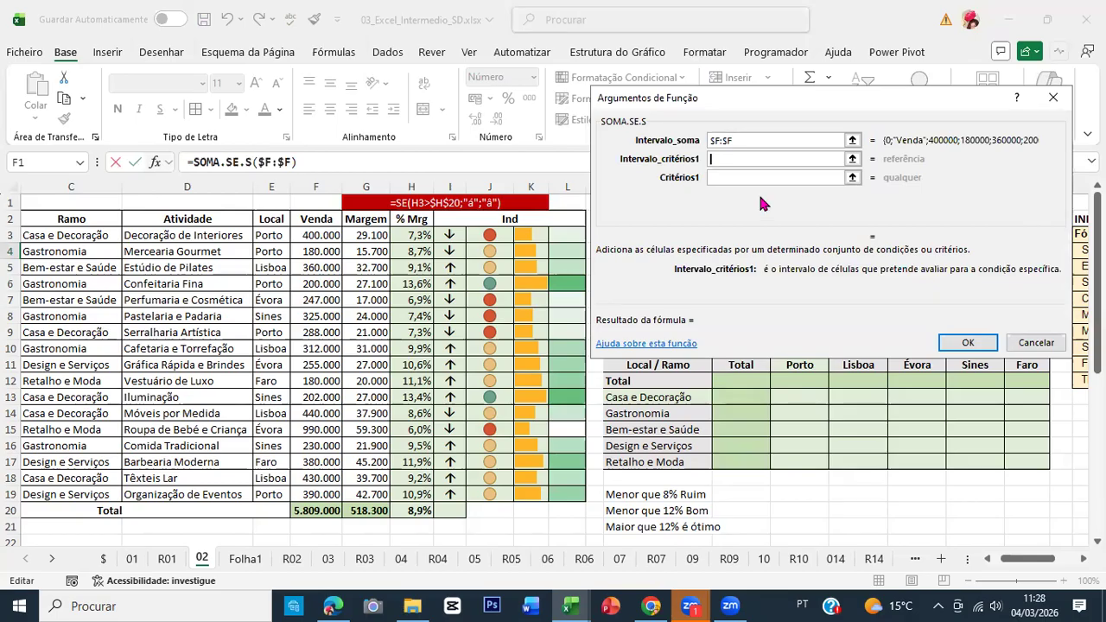
left_click(270, 185)
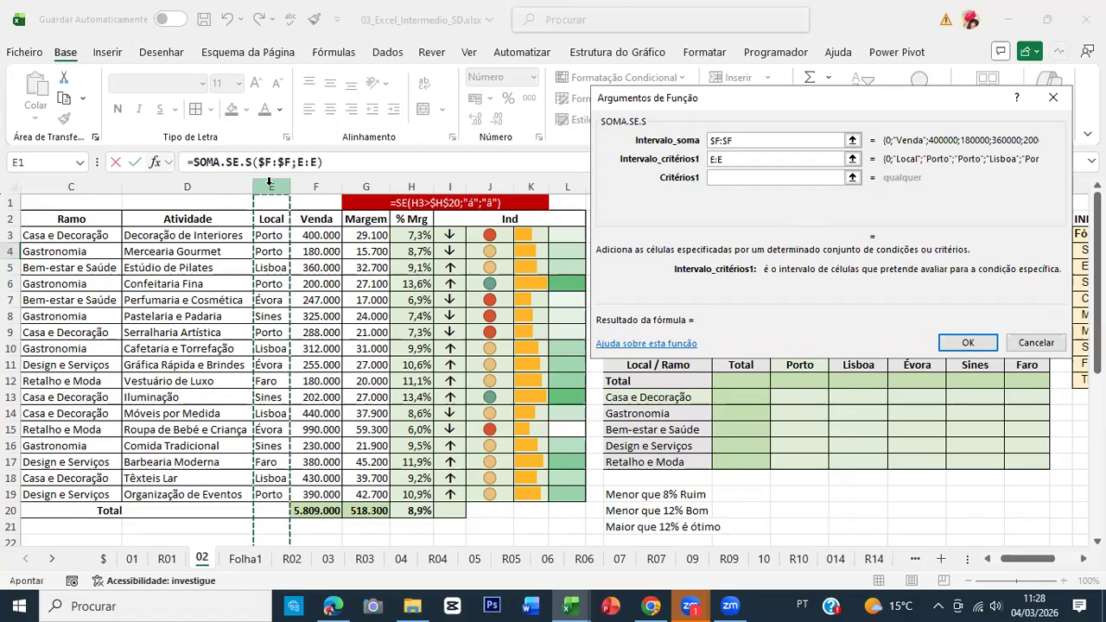
key("F4")
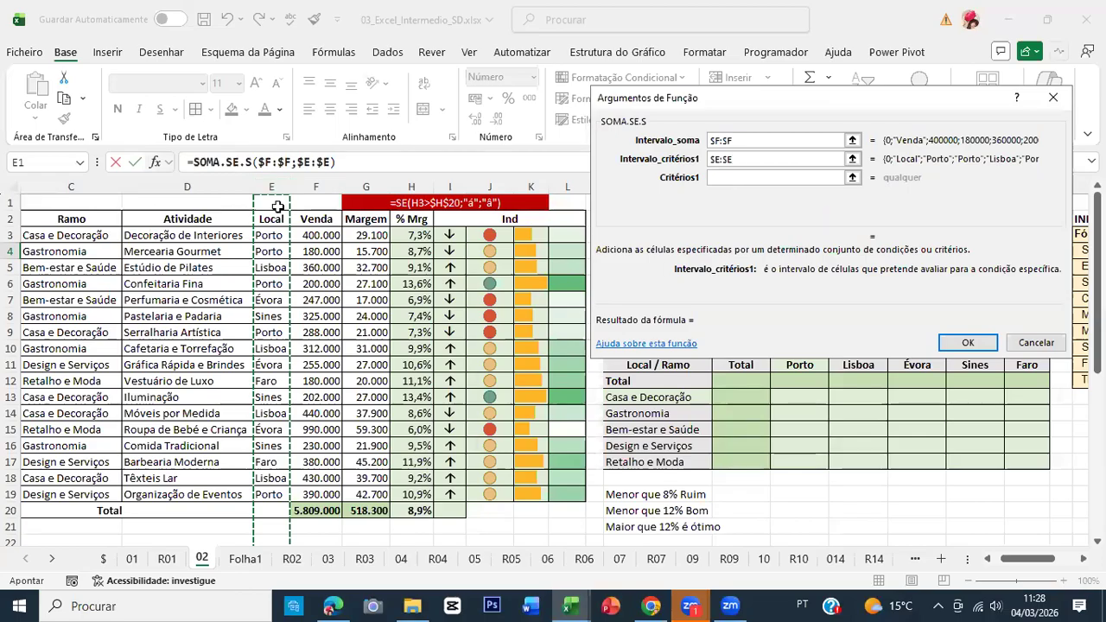
Set the first criterion to $N4, complete the formula, and fill it down from Porto to Faro in O8.
left_click(737, 179)
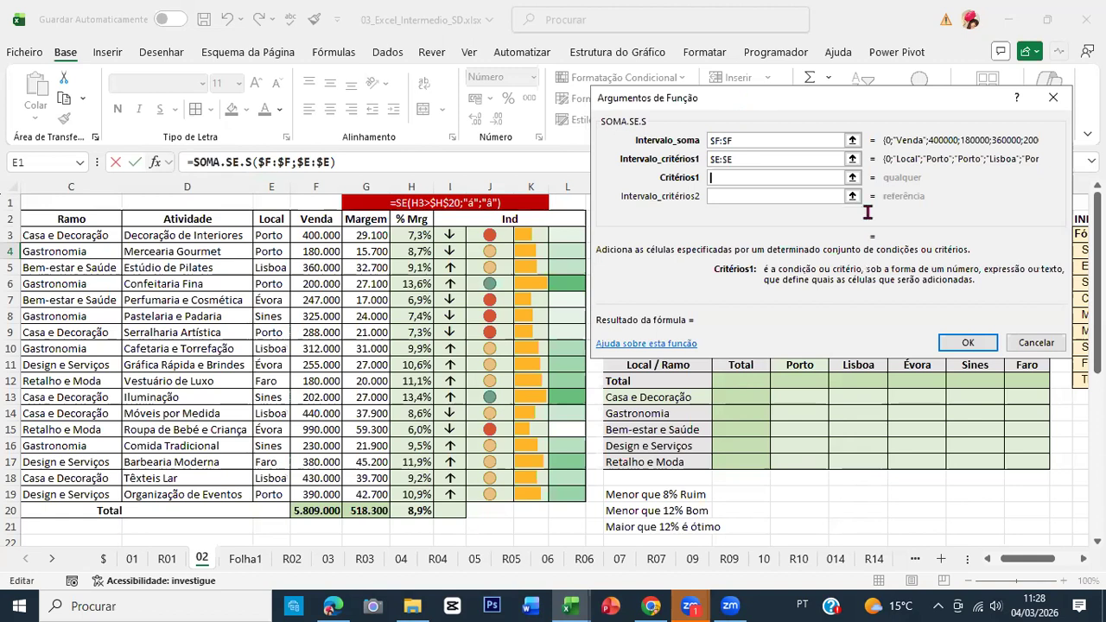
left_click_drag(748, 95, 896, 152)
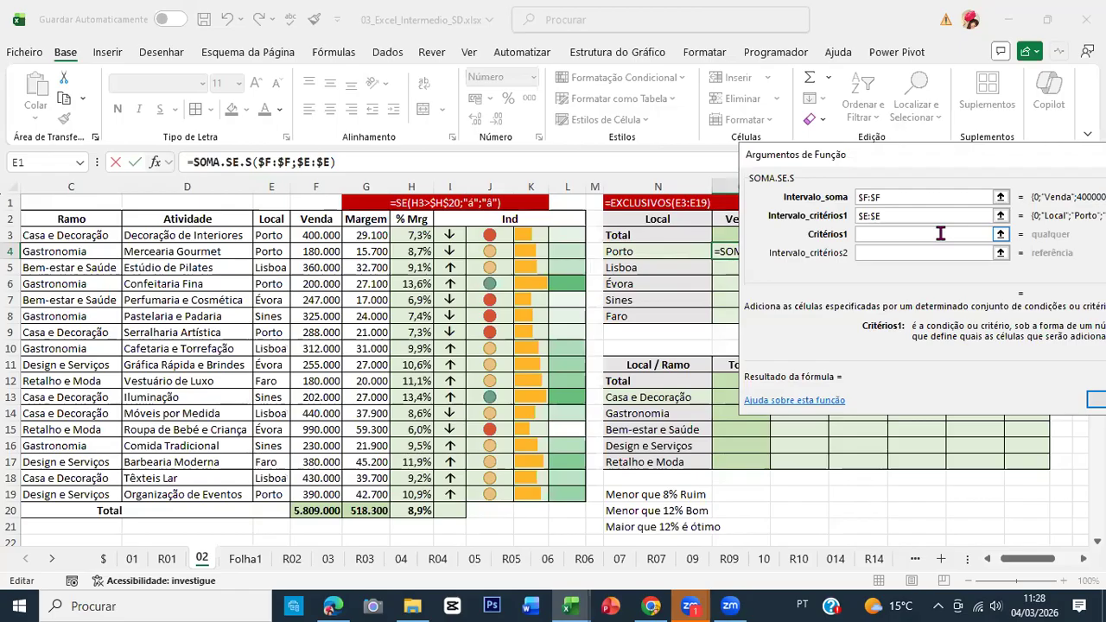
left_click(633, 250)
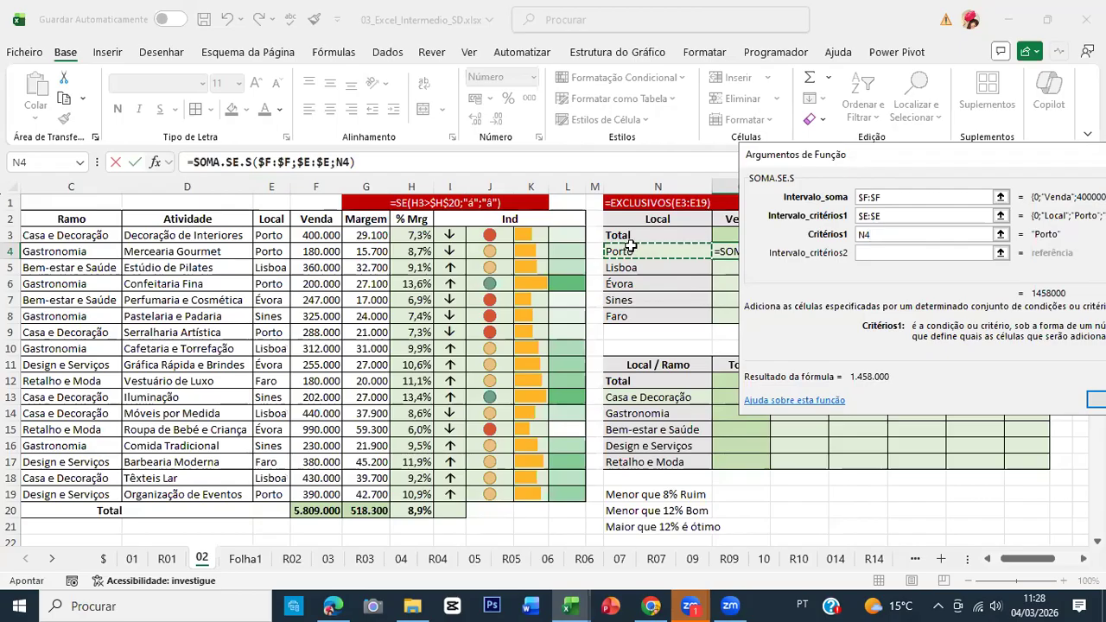
key("F4")
key("F4")
key("F4")
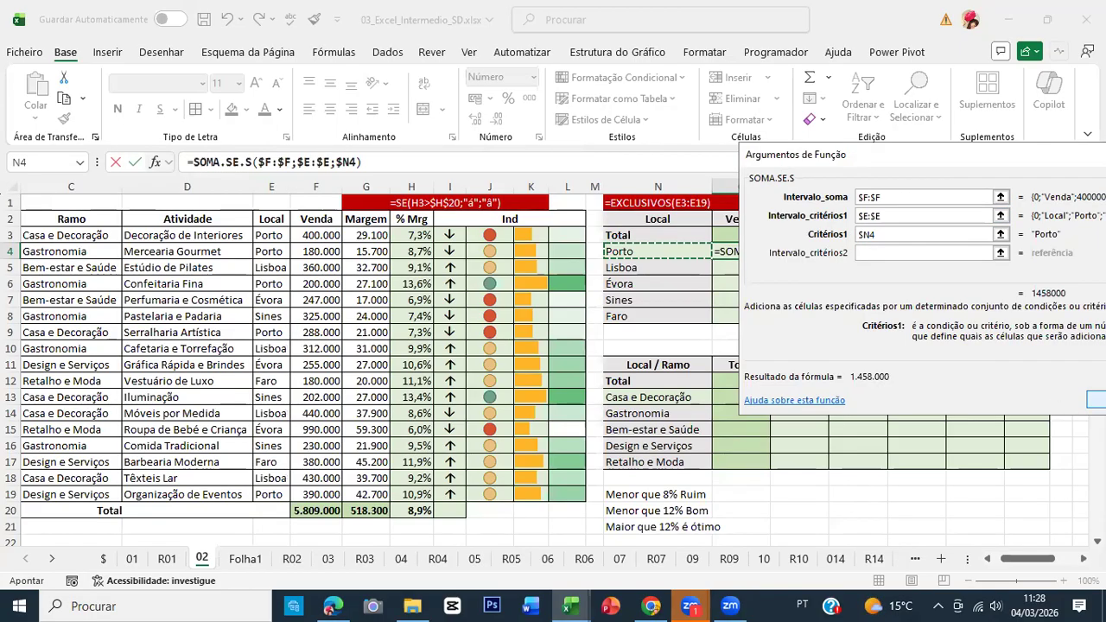
key("Return")
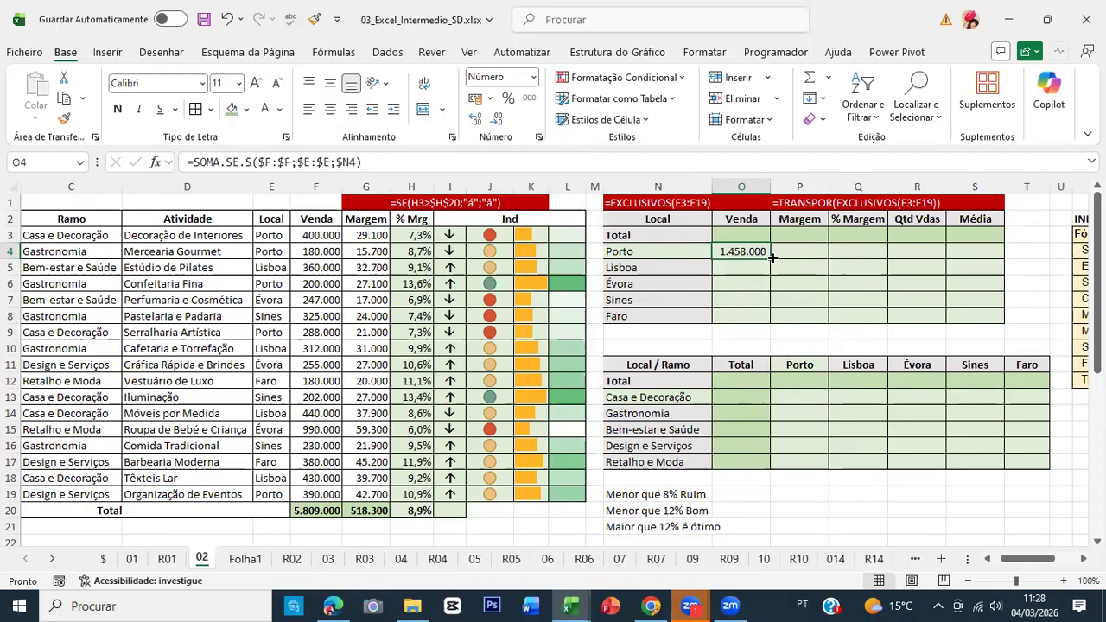
left_click_drag(776, 287, 779, 318)
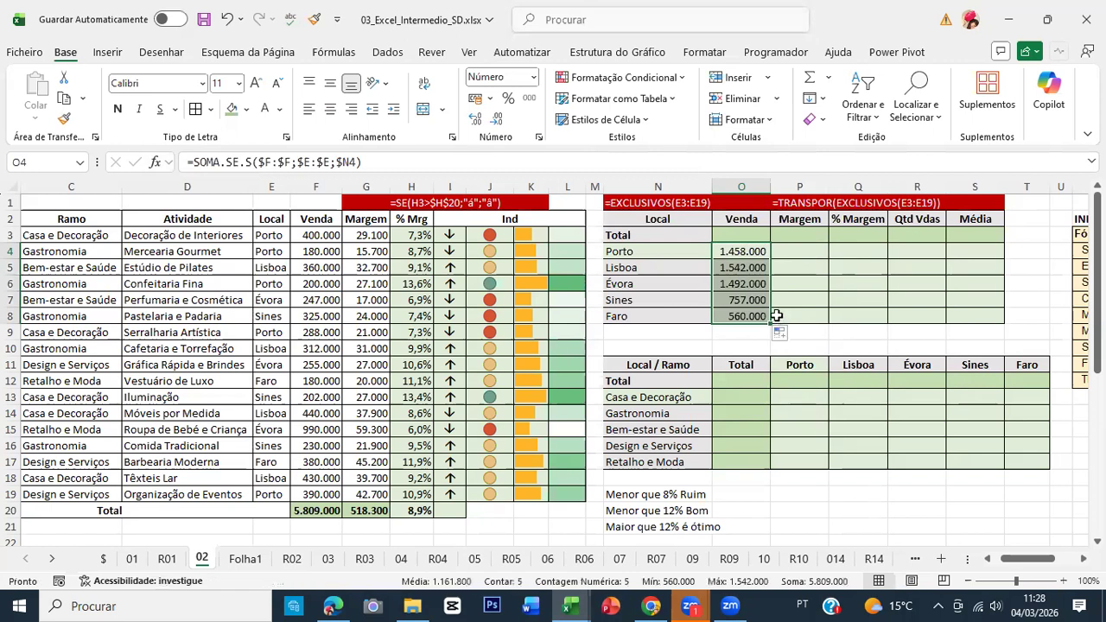
left_click(745, 267)
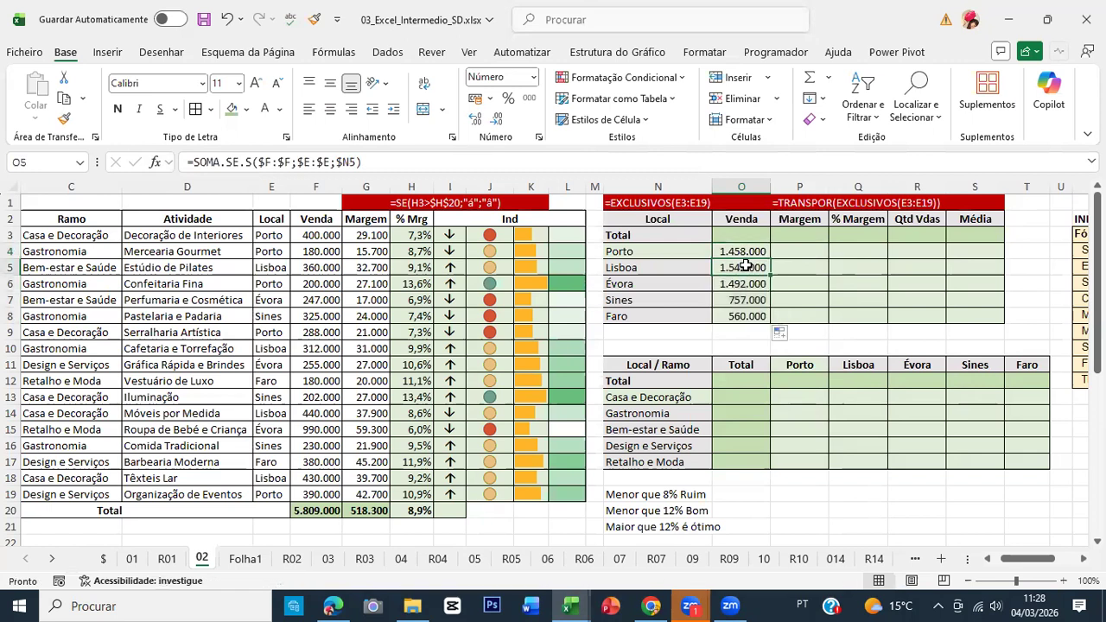
Change the formula display in N1 so that its FÓRMULA.TEXTO refers to O4 instead of N4.
left_click(635, 199)
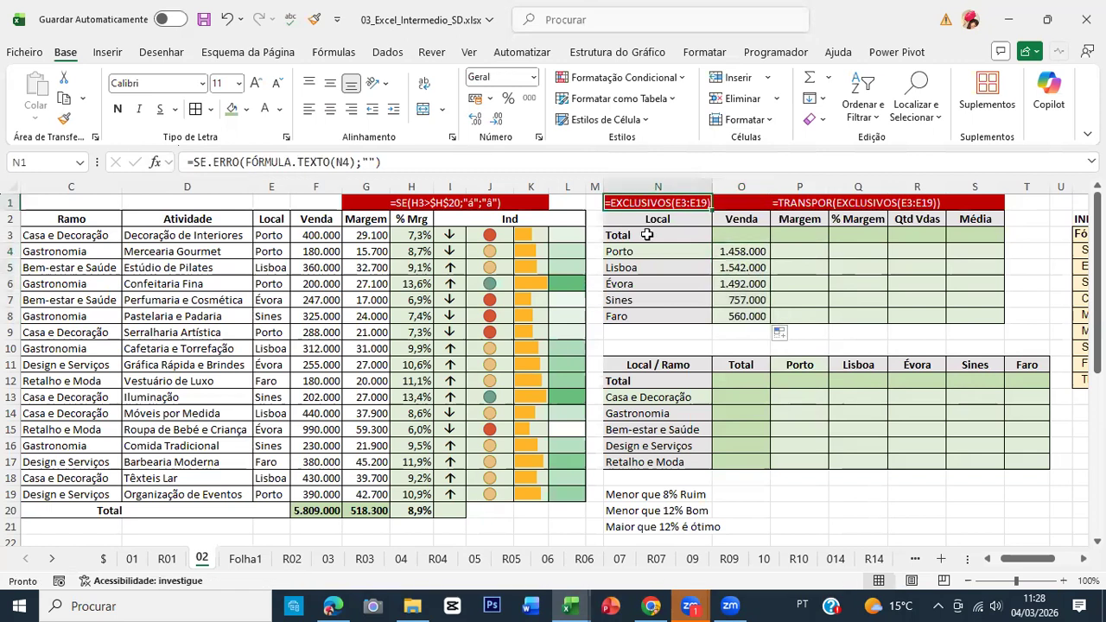
key("F2")
left_click(738, 253)
key("Return")
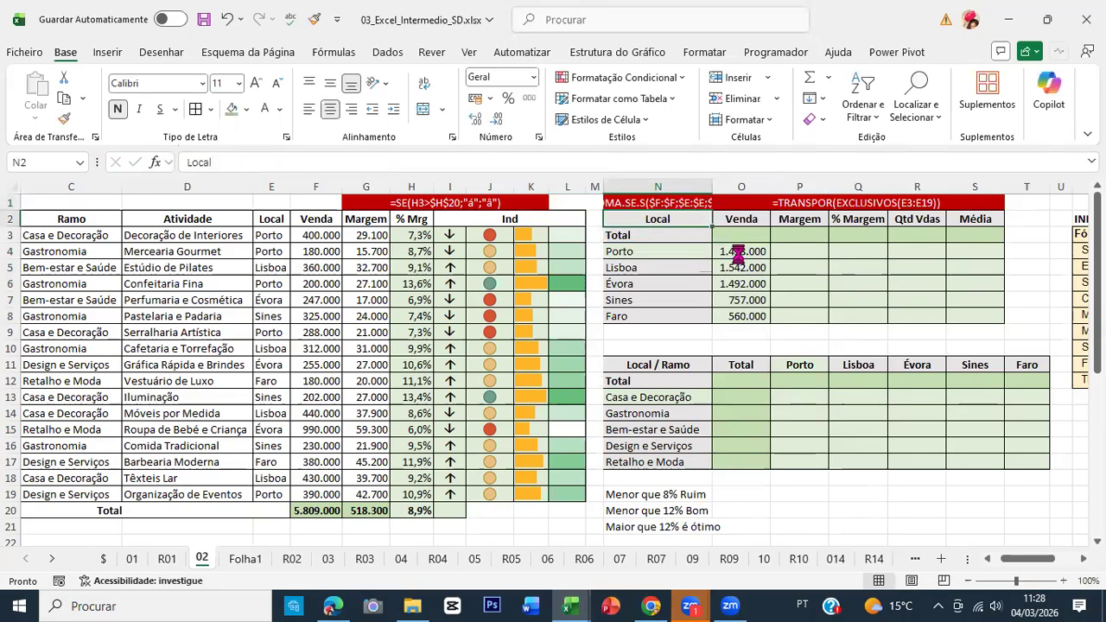
Clear the TRANSPOR formula display from the red header row beside N1.
key("Up")
key("Right")
key("Left")
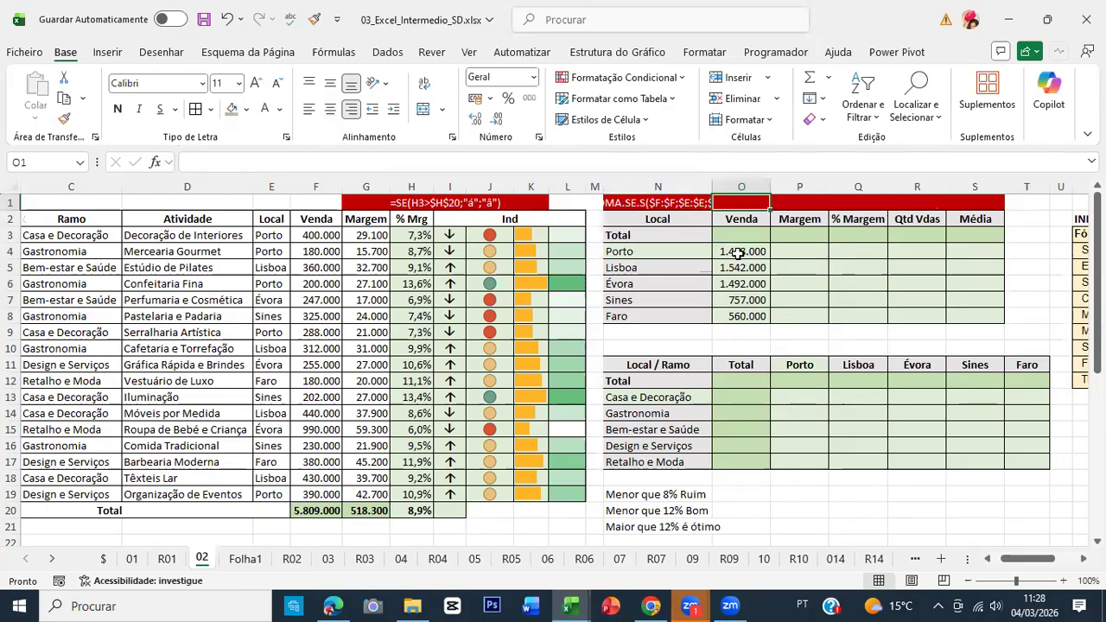
key("Left")
key("ctrl+c")
key("Right")
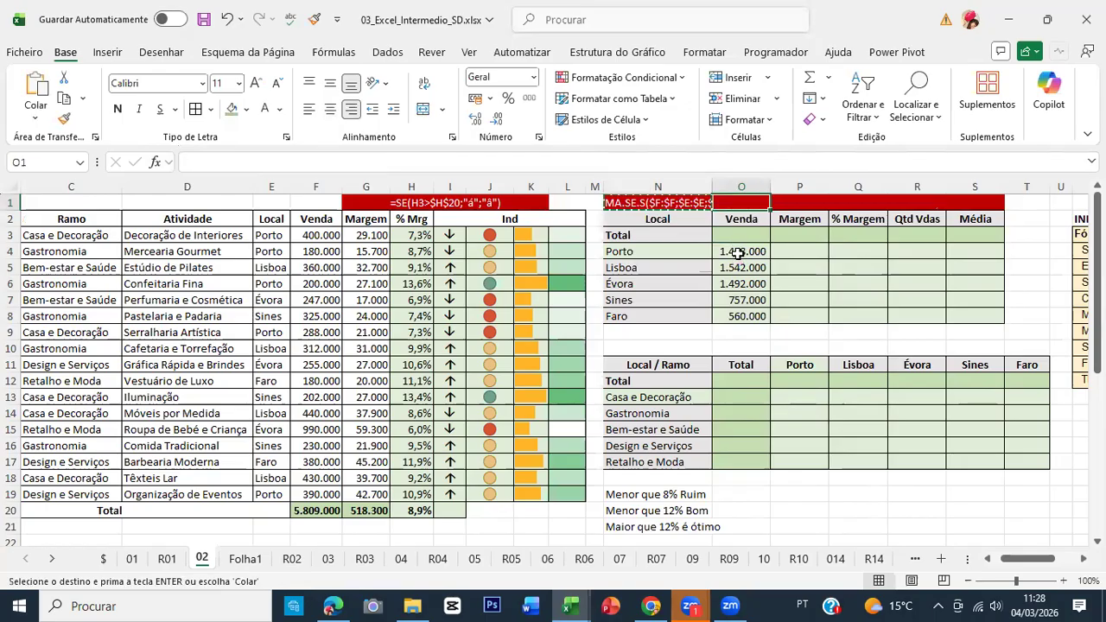
key("Escape")
key("Right")
key("Right")
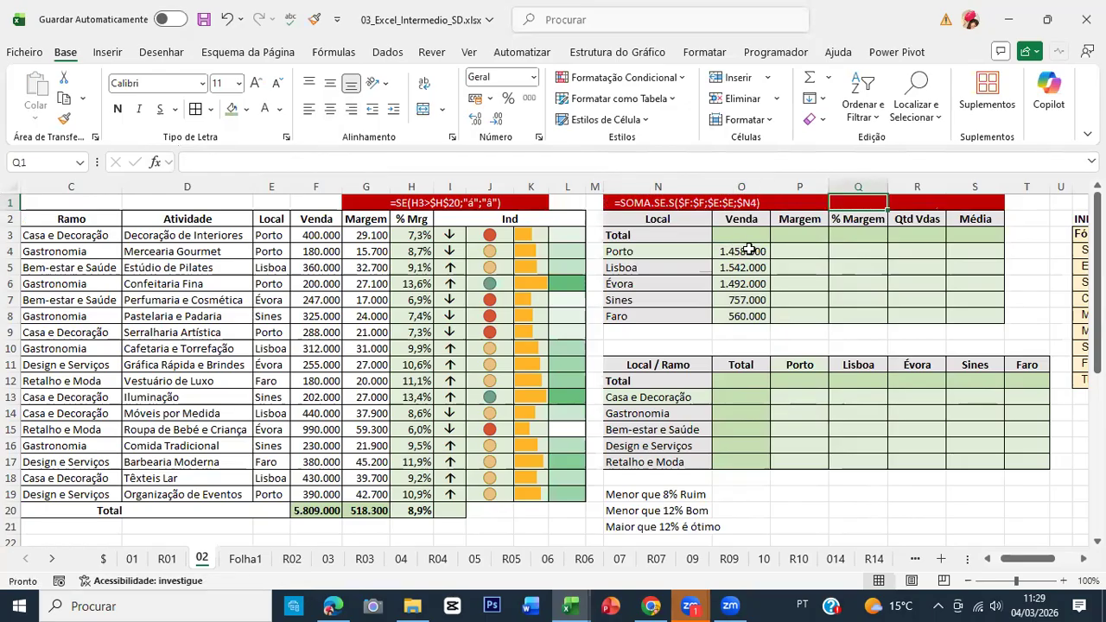
Save the workbook and remove the SOMA.SE.S sales formulas from O4:O8.
left_click(749, 249)
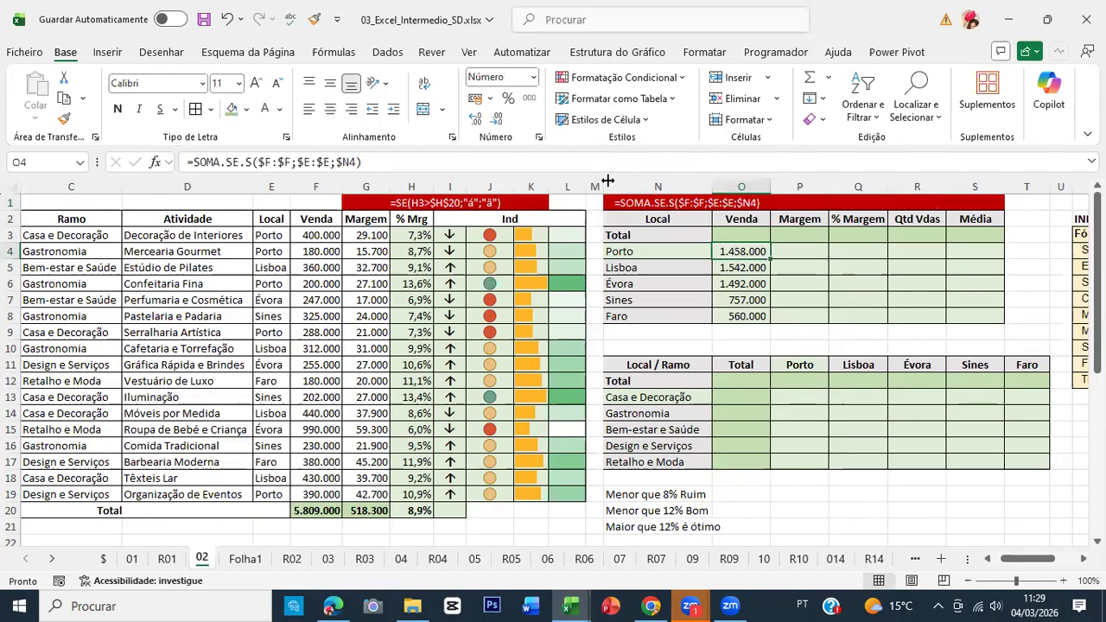
left_click(204, 21)
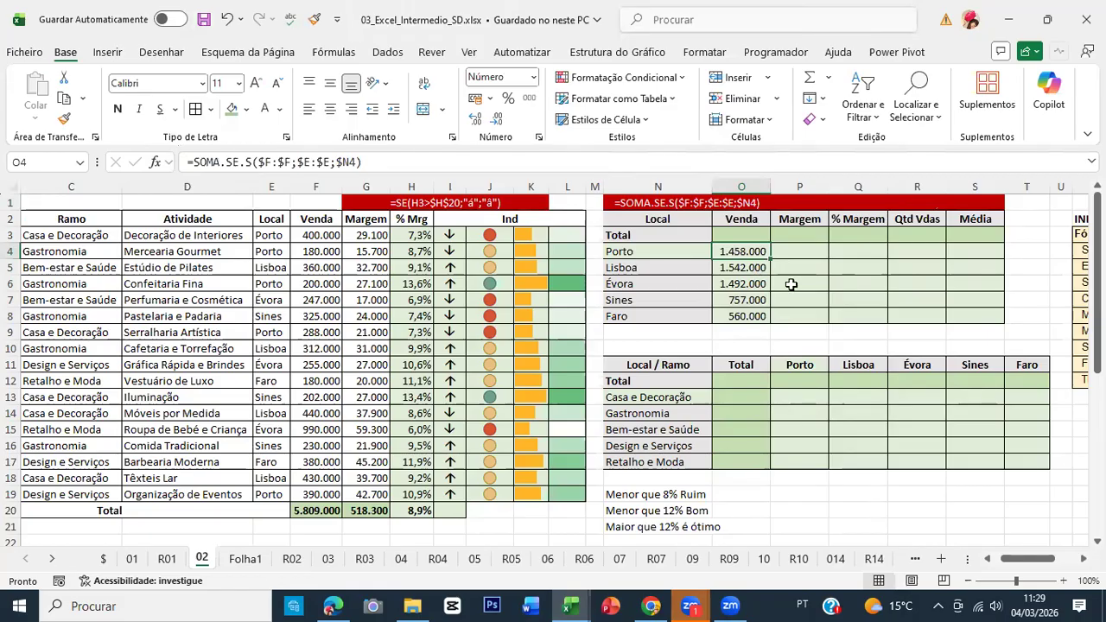
key("ctrl+z")
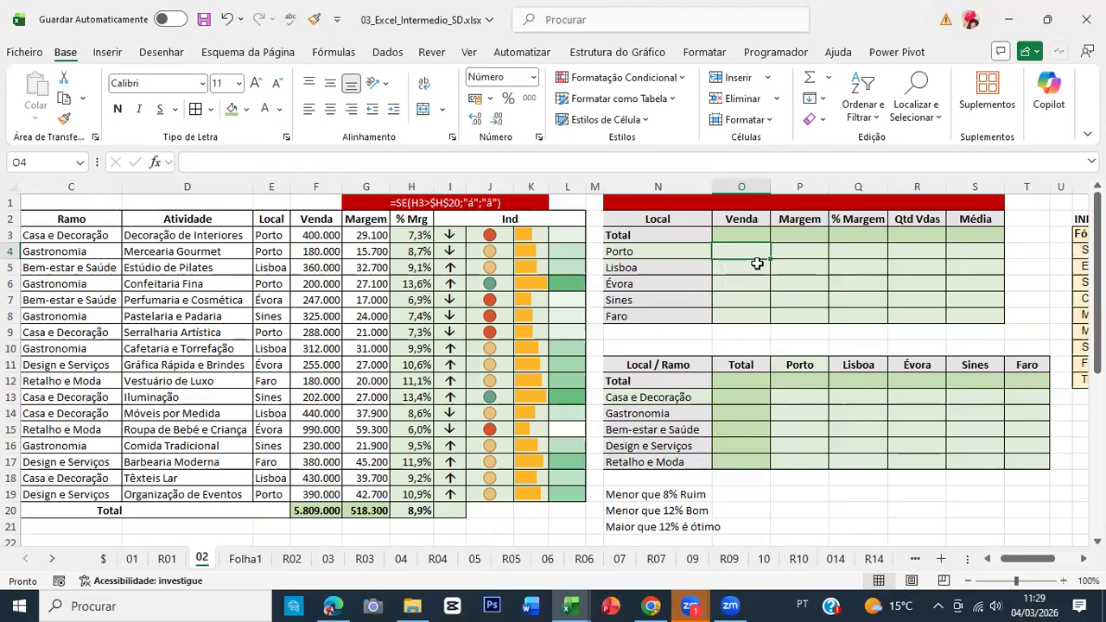
left_click(805, 251)
left_click_drag(740, 219, 745, 323)
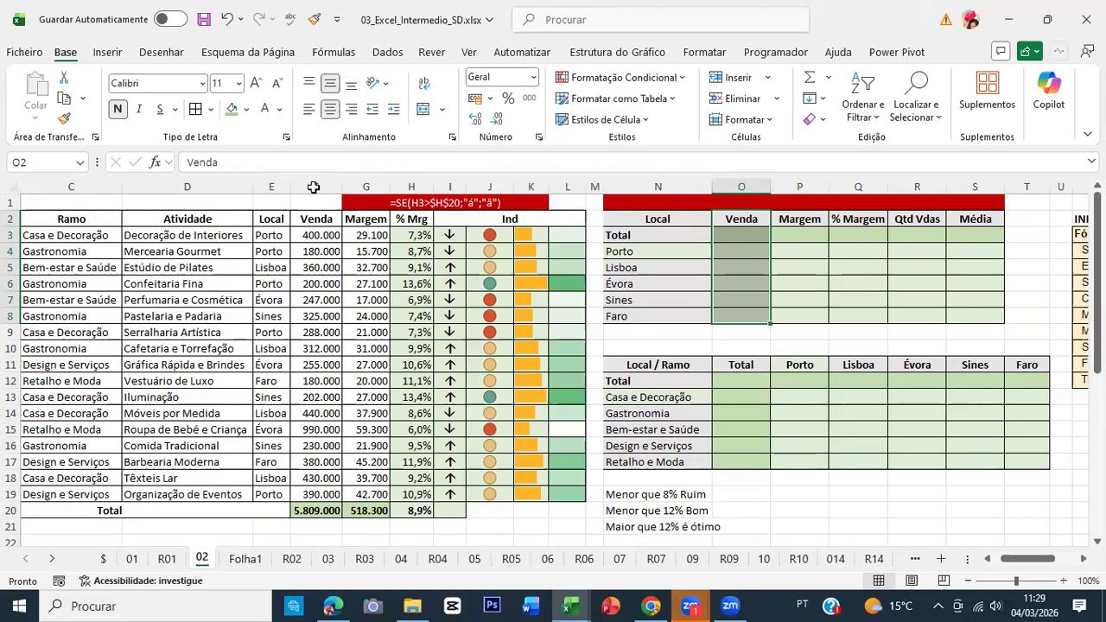
left_click(314, 186)
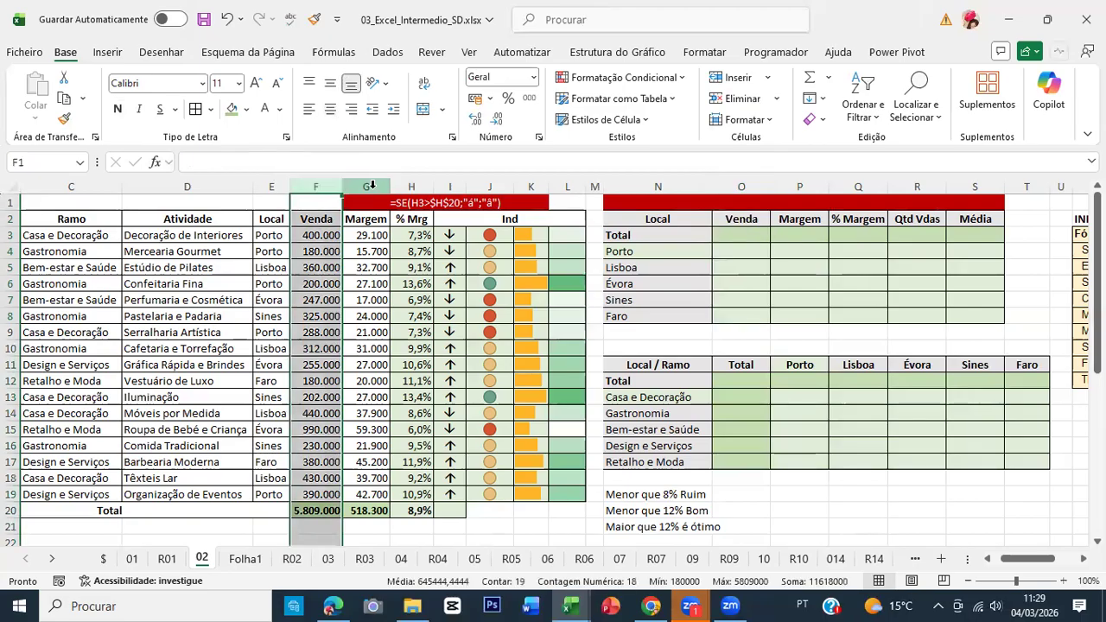
left_click(369, 187)
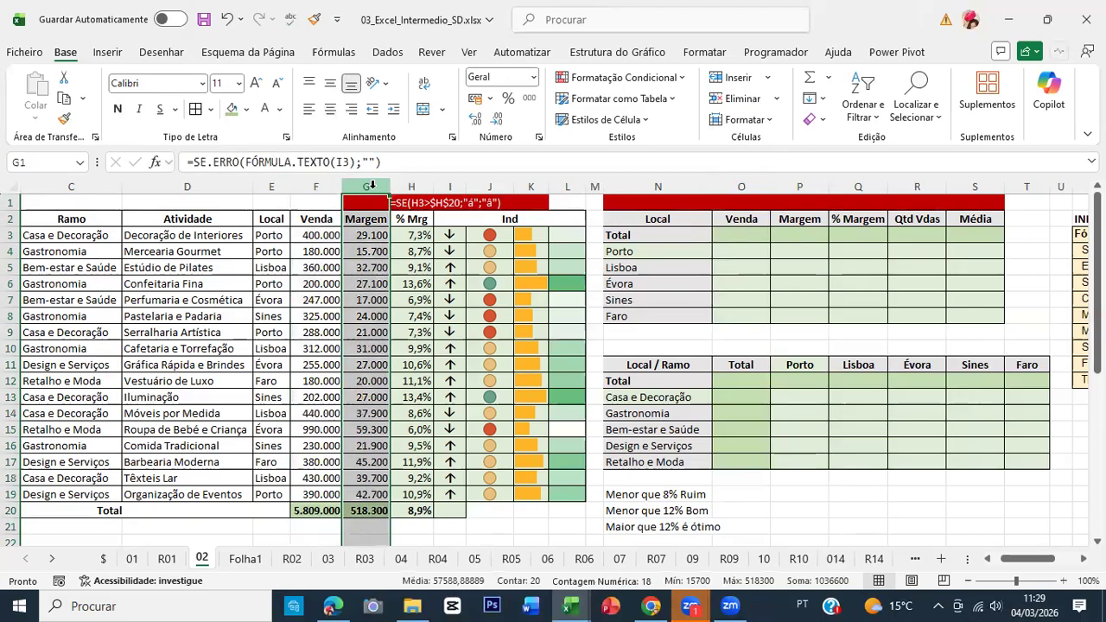
Start a SOMA.SE.S formula in O4 with the relative column F:F as the sum range.
left_click(748, 248)
type("=s")
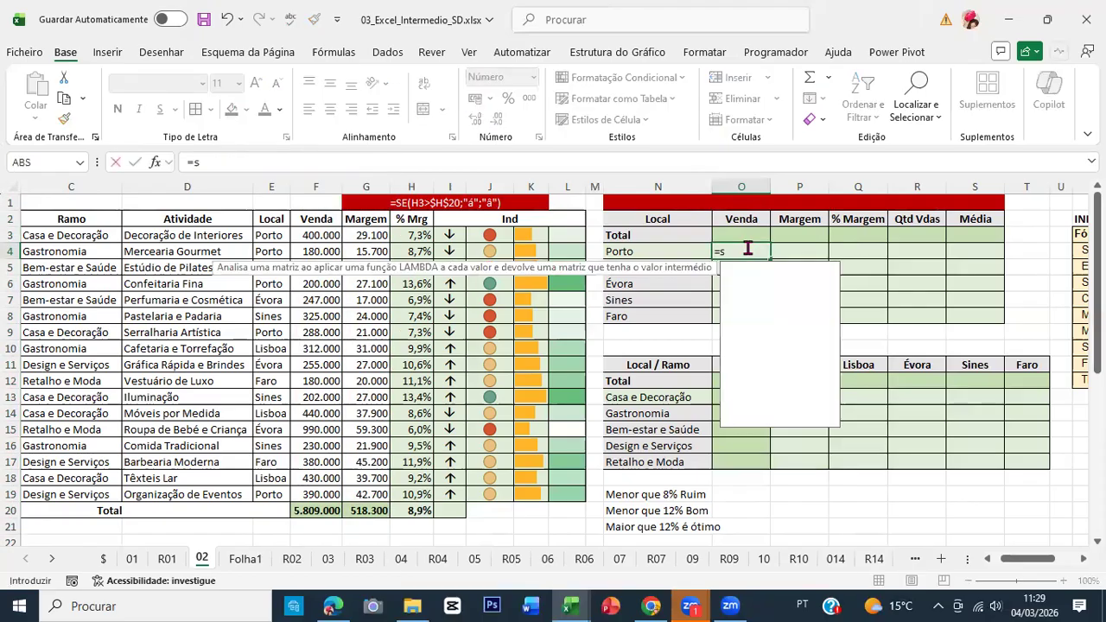
type("oma.se.s")
key("Tab")
left_click(156, 168)
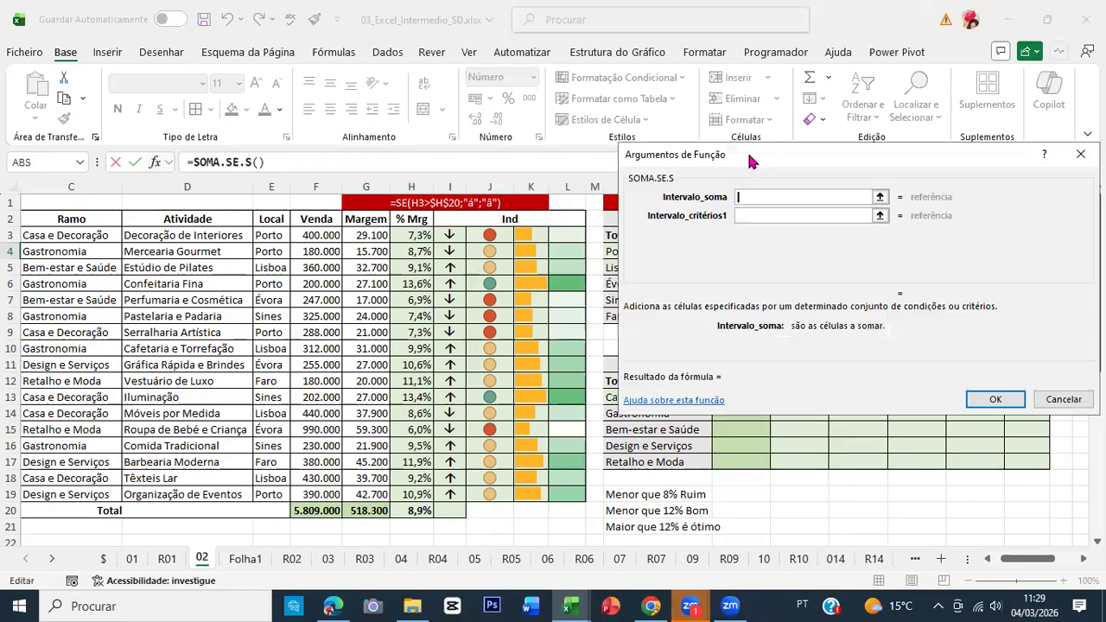
left_click_drag(750, 157, 809, 274)
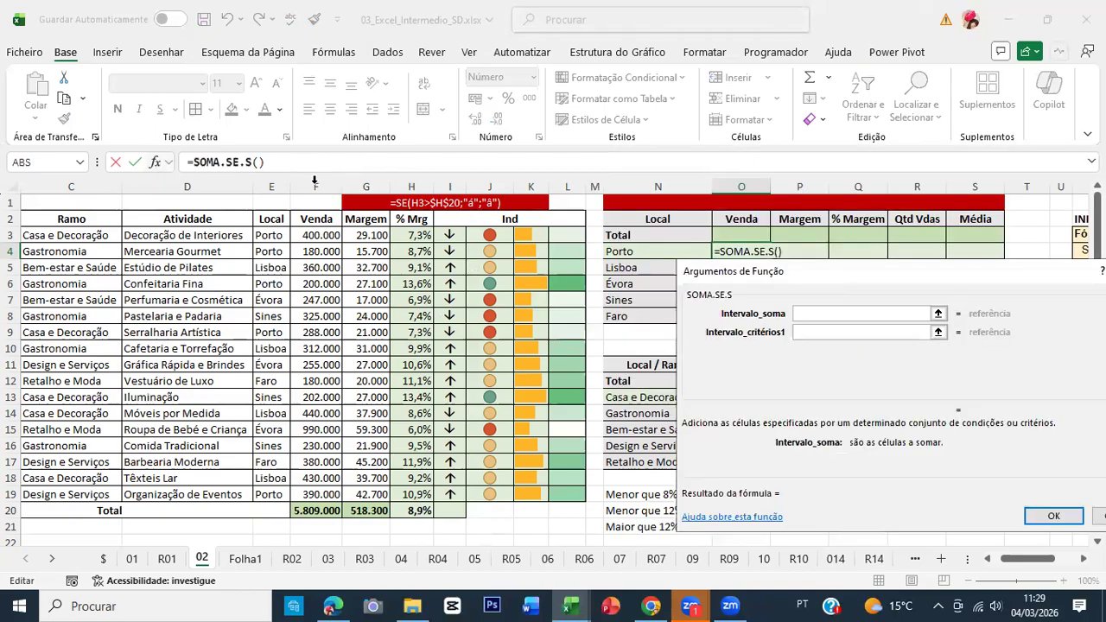
left_click(314, 187)
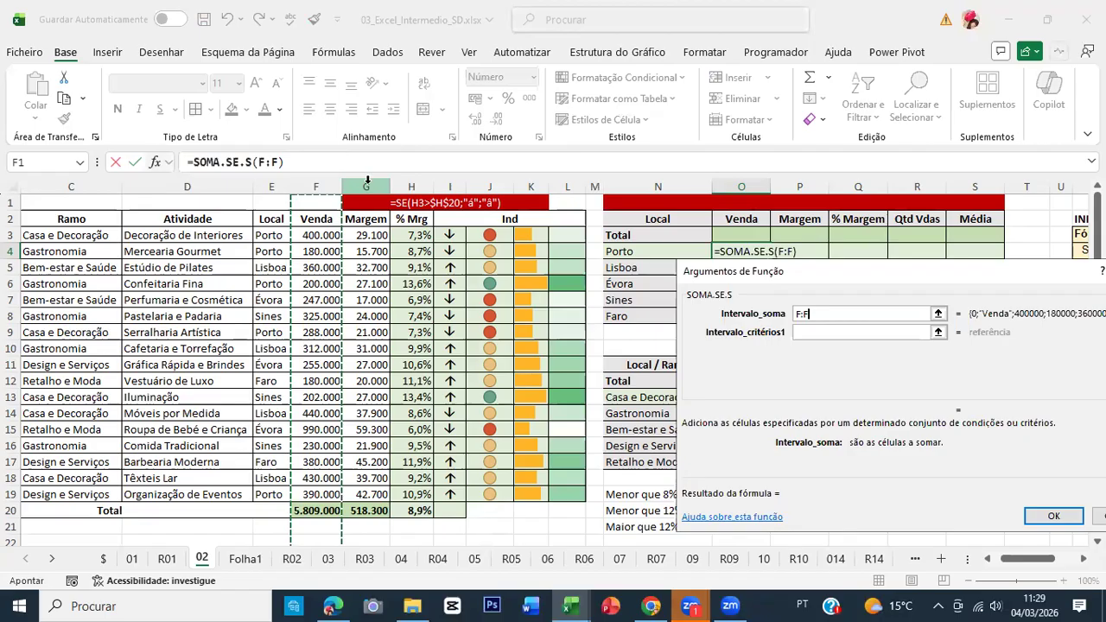
key("Tab")
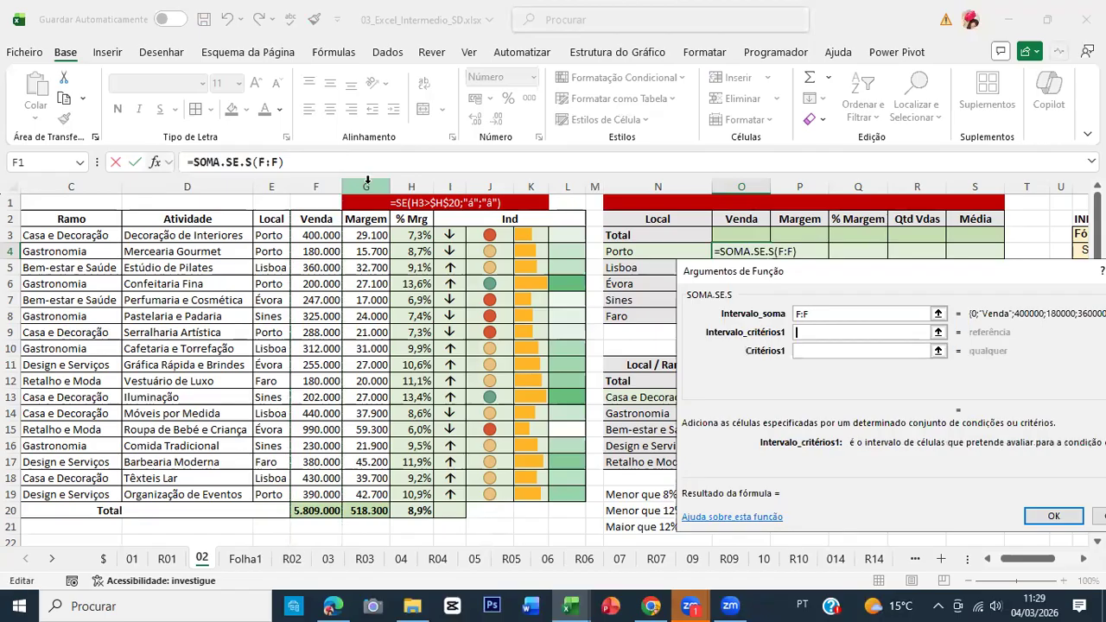
Set the first criteria range to $E:$E and its criterion to $N4 in the SOMA.SE.S arguments.
left_click(271, 187)
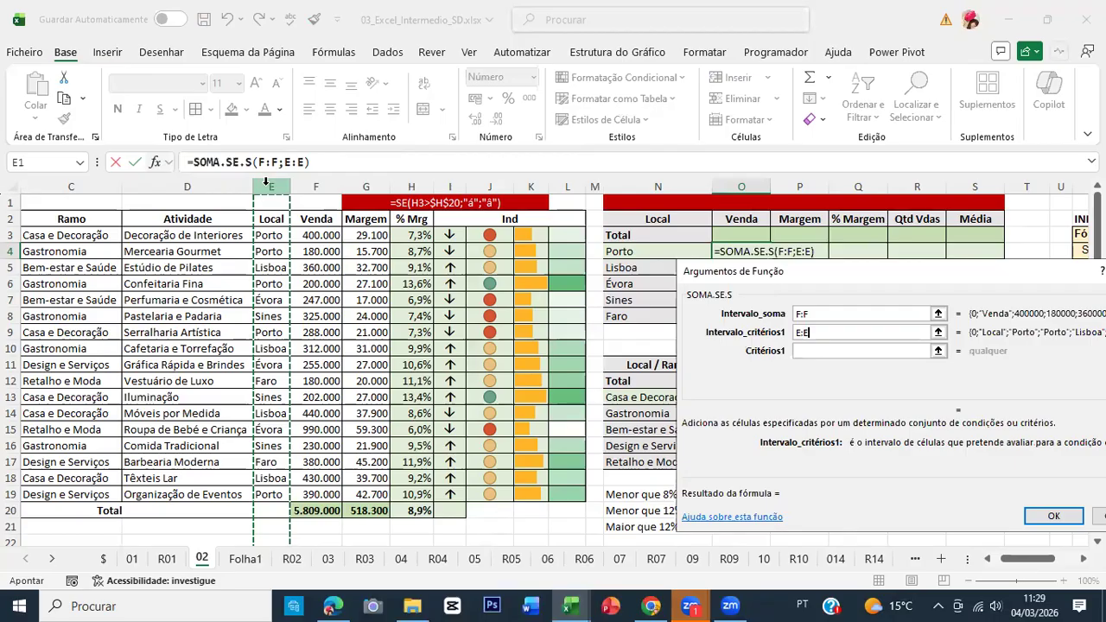
key("F4")
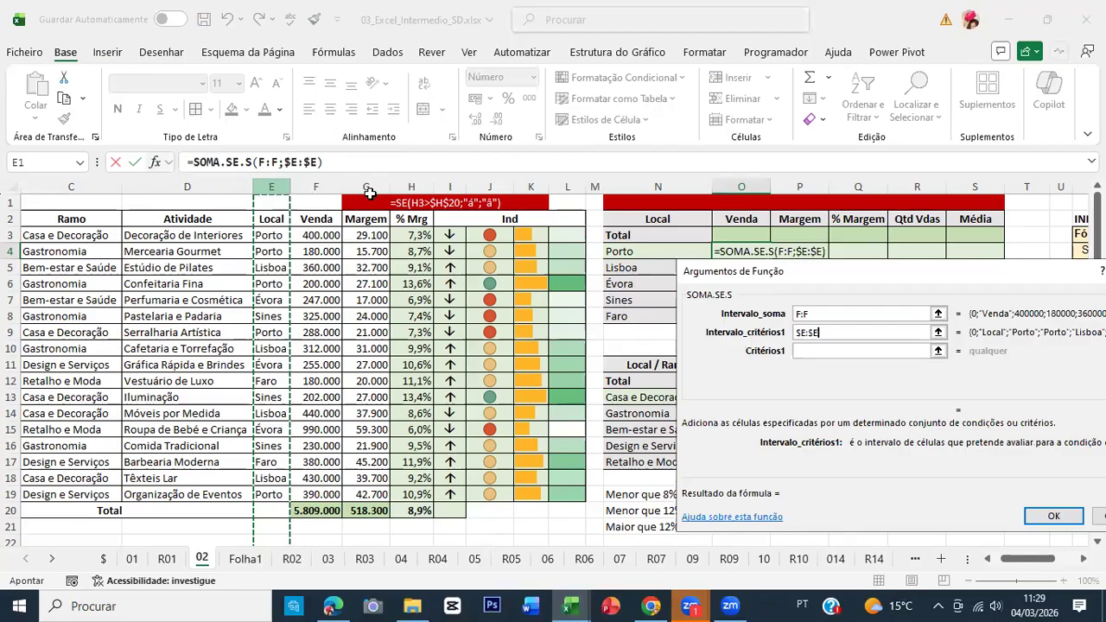
left_click(807, 352)
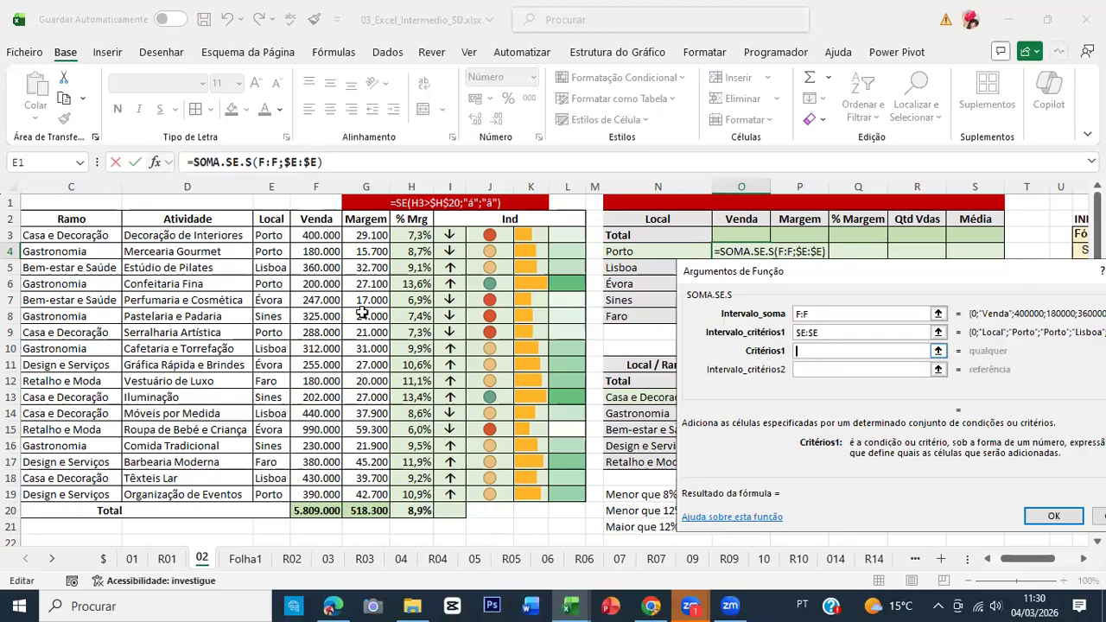
left_click(630, 254)
key("F4")
key("F4")
key("F4")
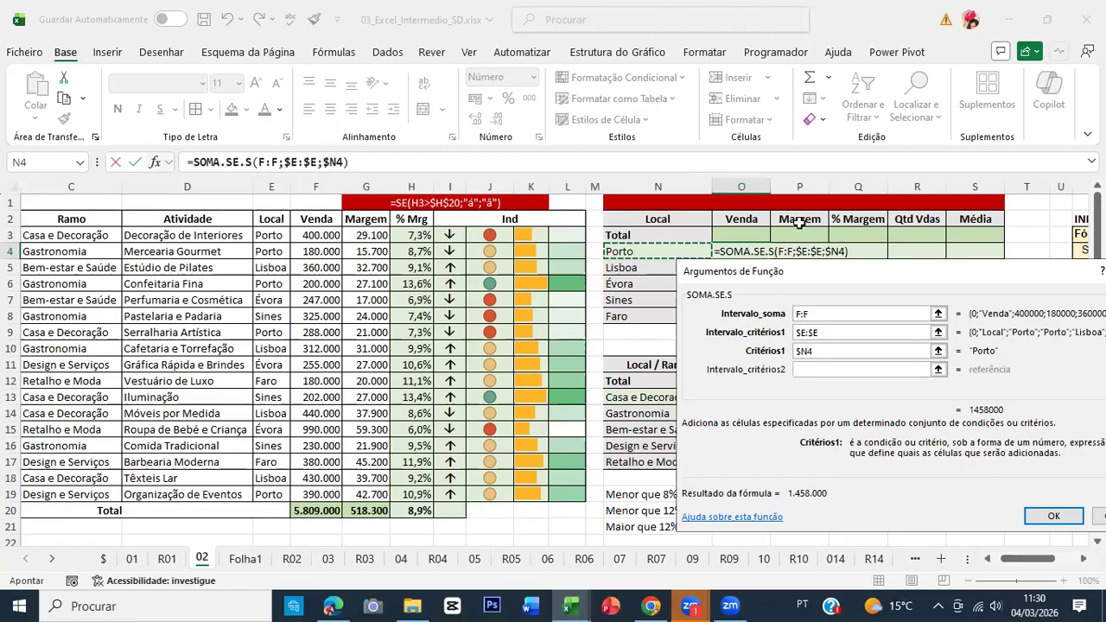
Confirm the SOMA.SE.S formula in O4 and copy it across the Venda and Margem cells O4:P8.
left_click(1053, 519)
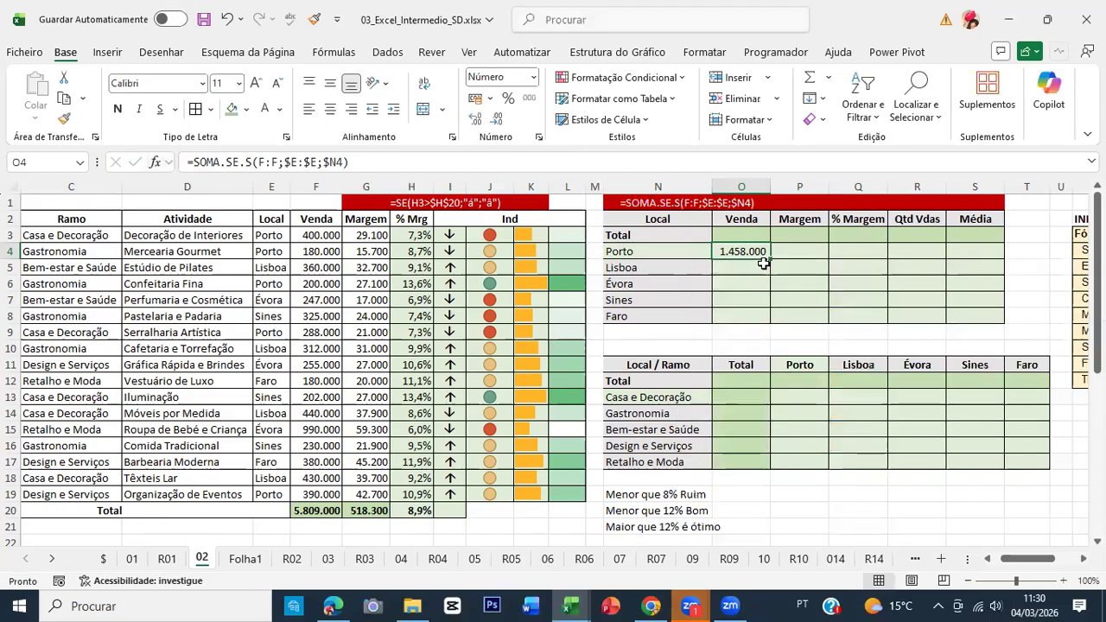
key("ctrl+c")
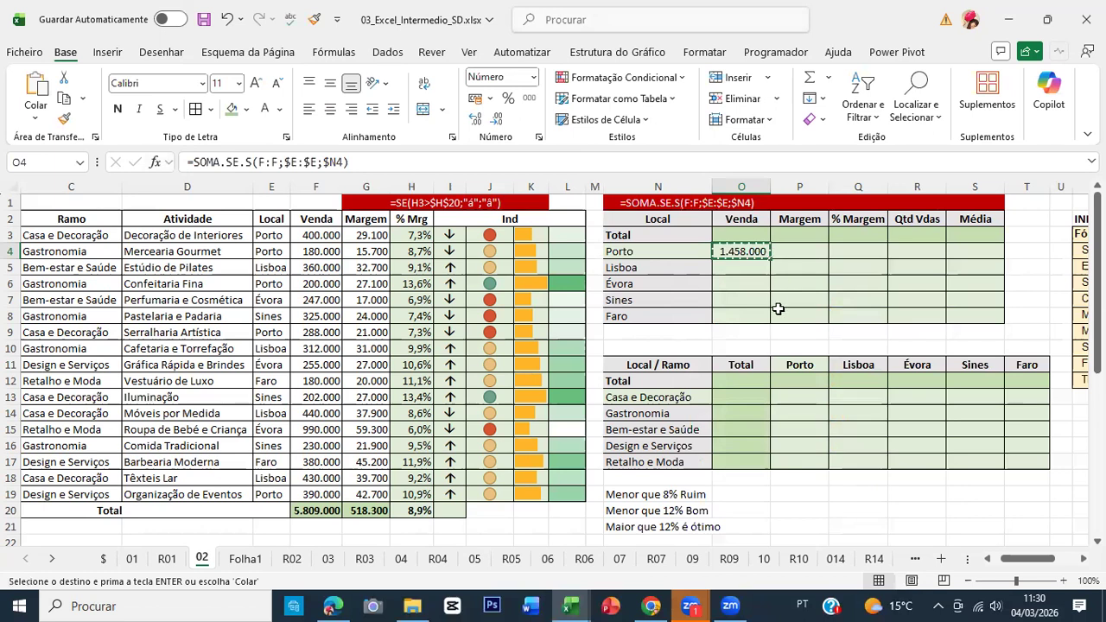
left_click(776, 313, "shift")
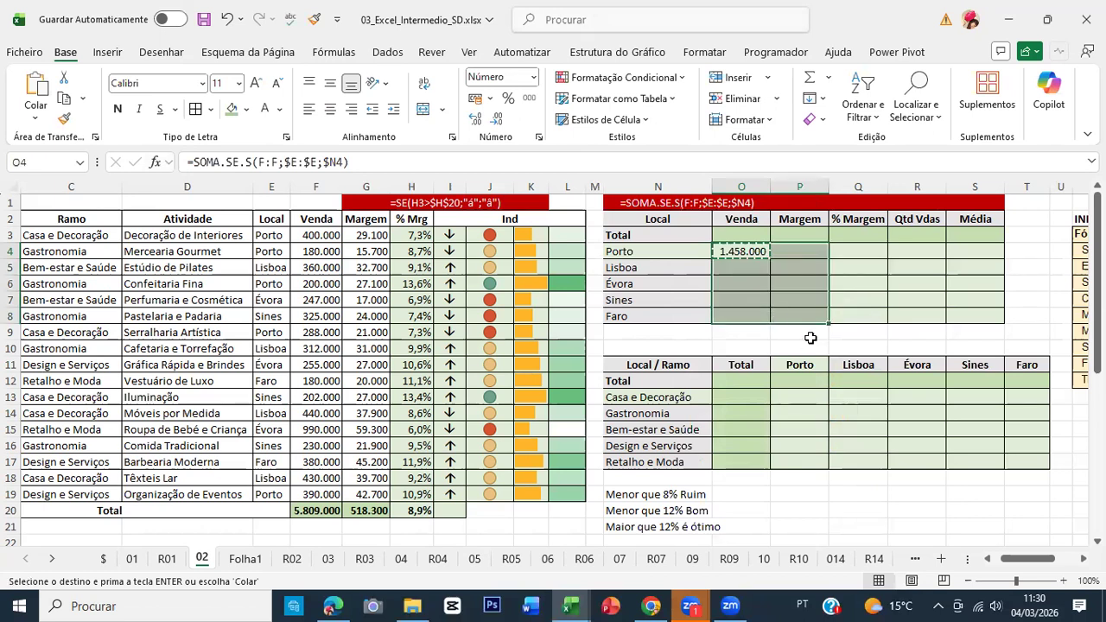
key("Return")
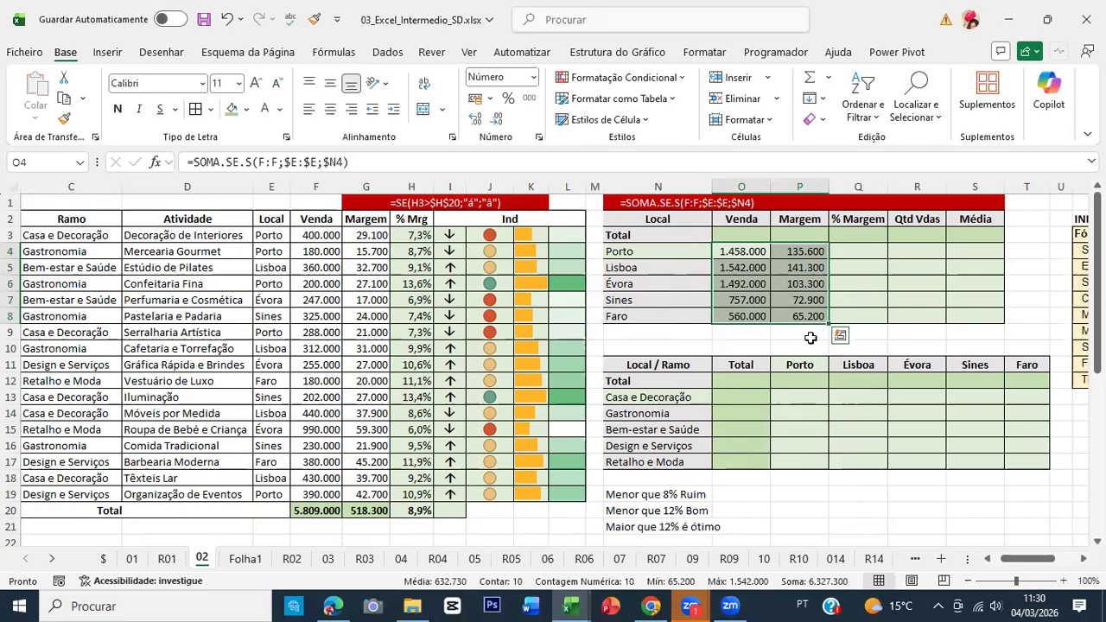
Total the Venda column in O3 with =SOMA(O4:O8) and copy the formula to the Margem total in P3.
key("Up")
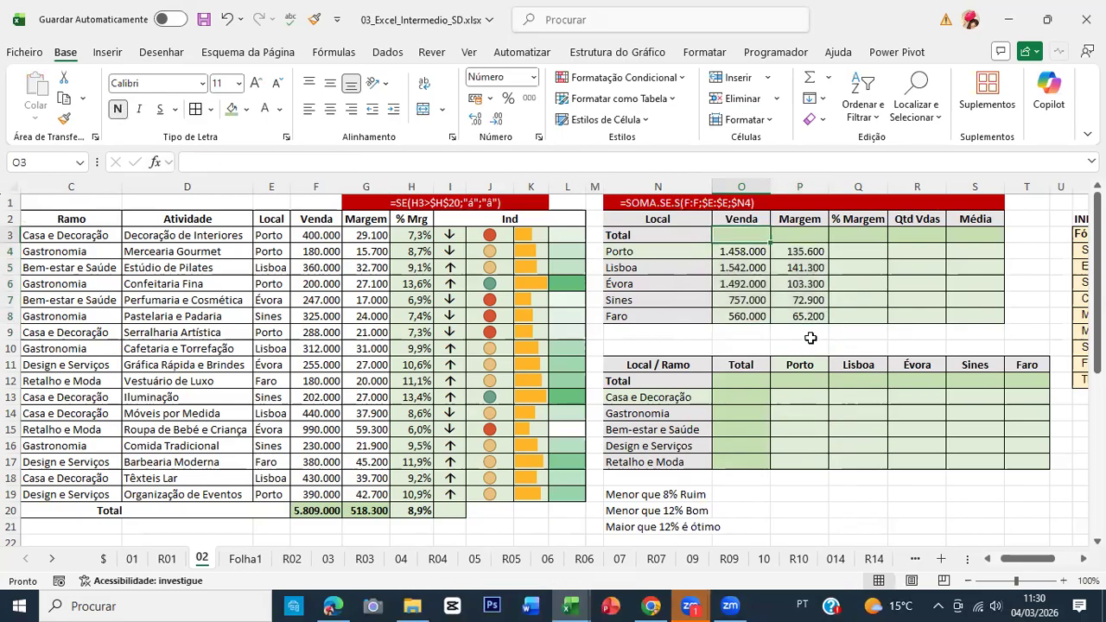
type("=soma(")
key("Down")
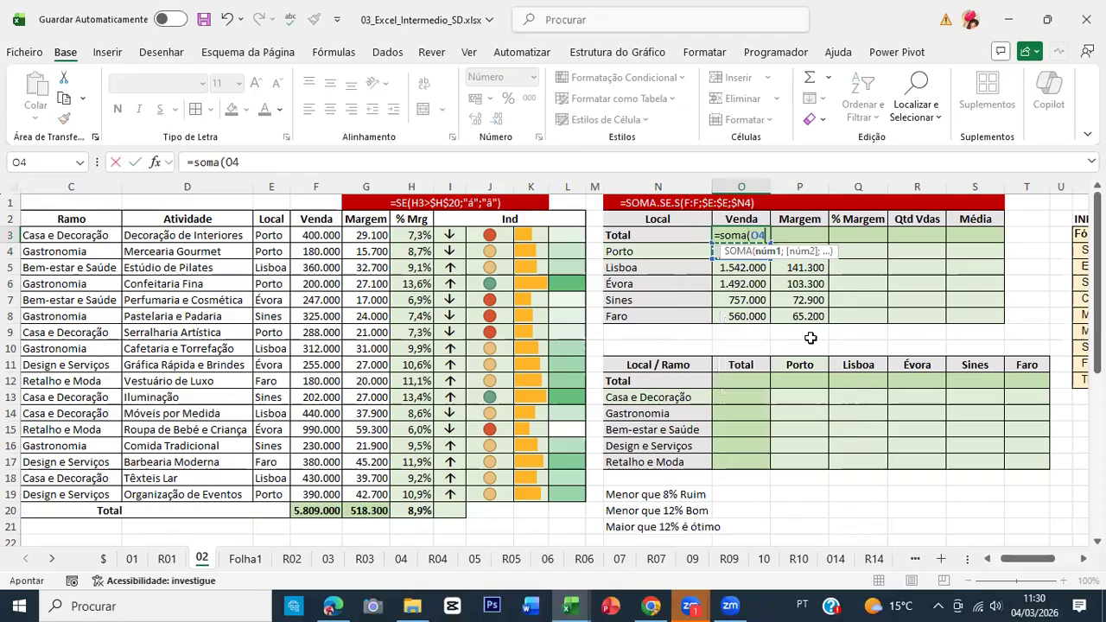
key("ctrl+shift+Down")
key("Return")
key("Up")
key("ctrl+c")
key("Right")
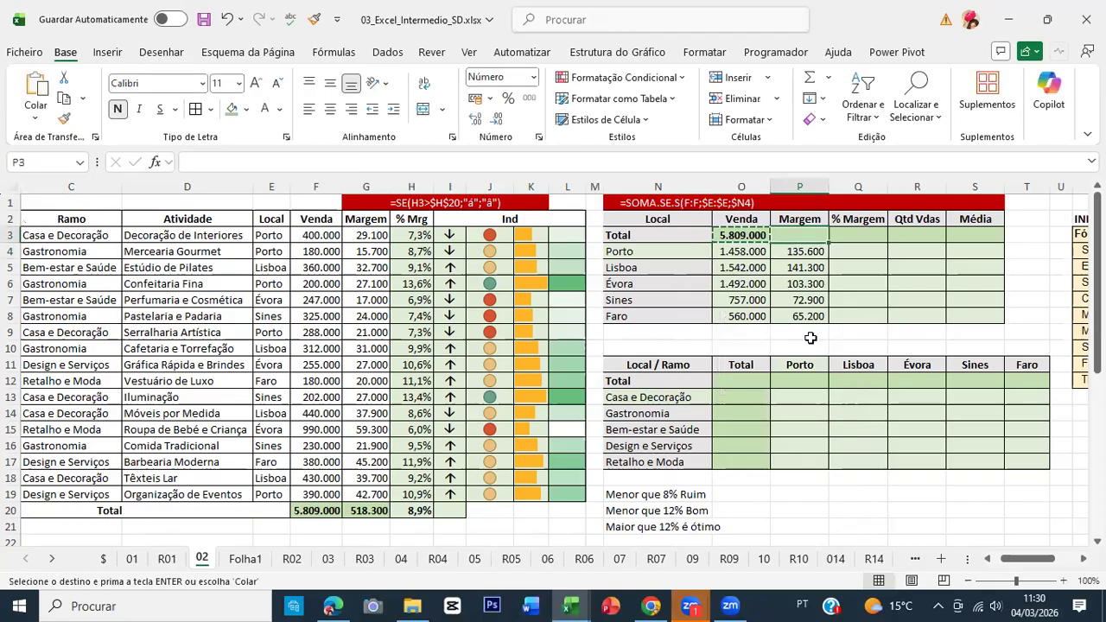
key("Return")
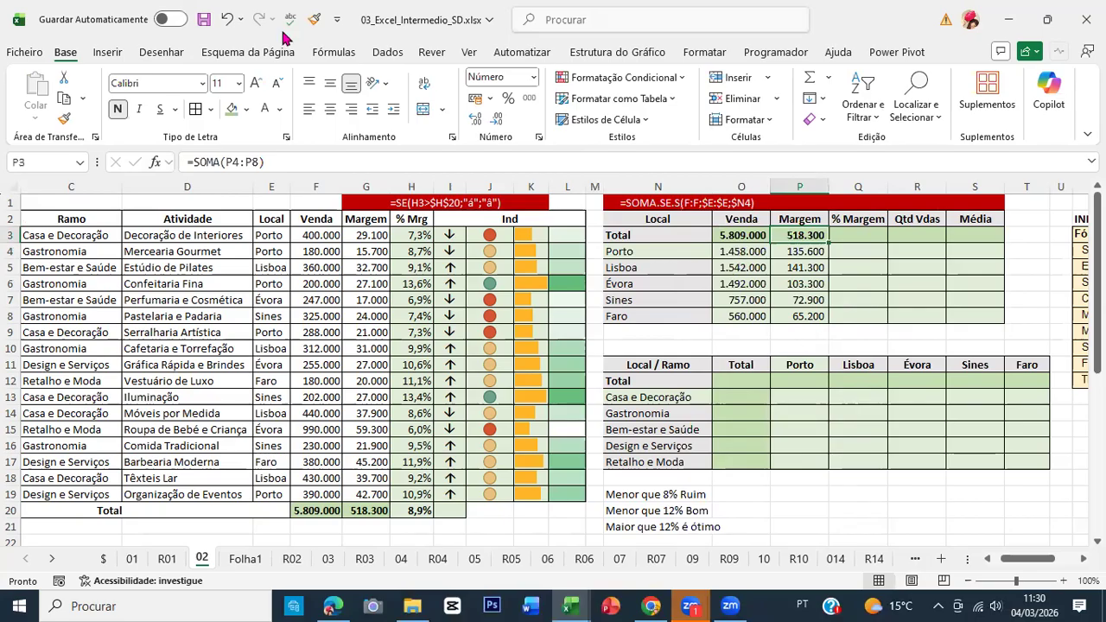
Save the workbook and review the SOMA.SE.S arguments of O4 along with the Venda and Margem cells.
left_click(739, 251)
left_click(204, 19)
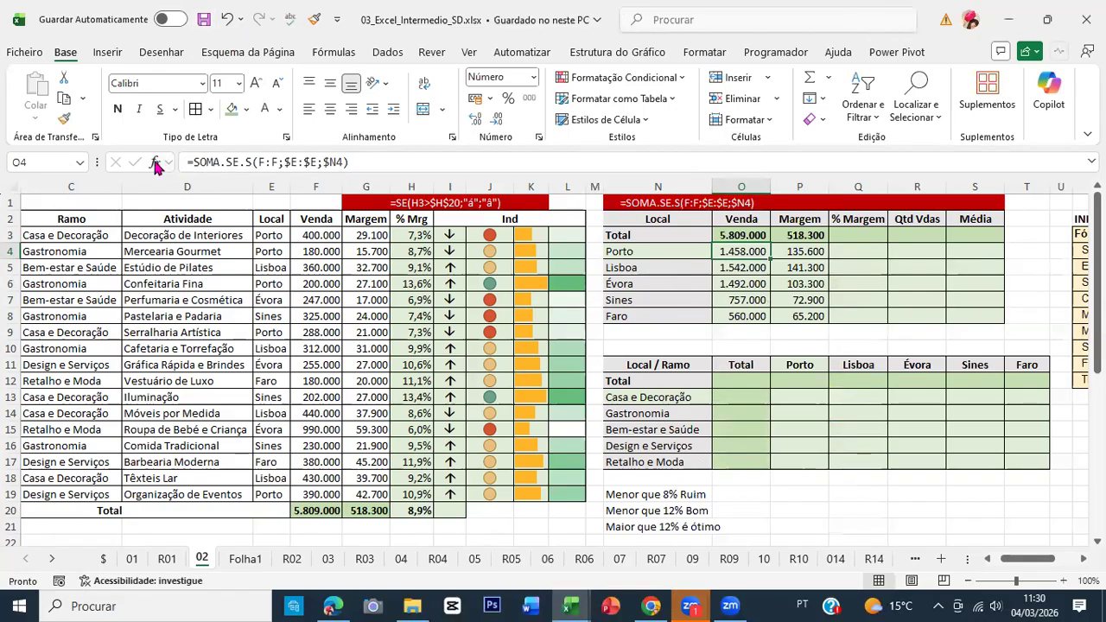
key("shift+F3")
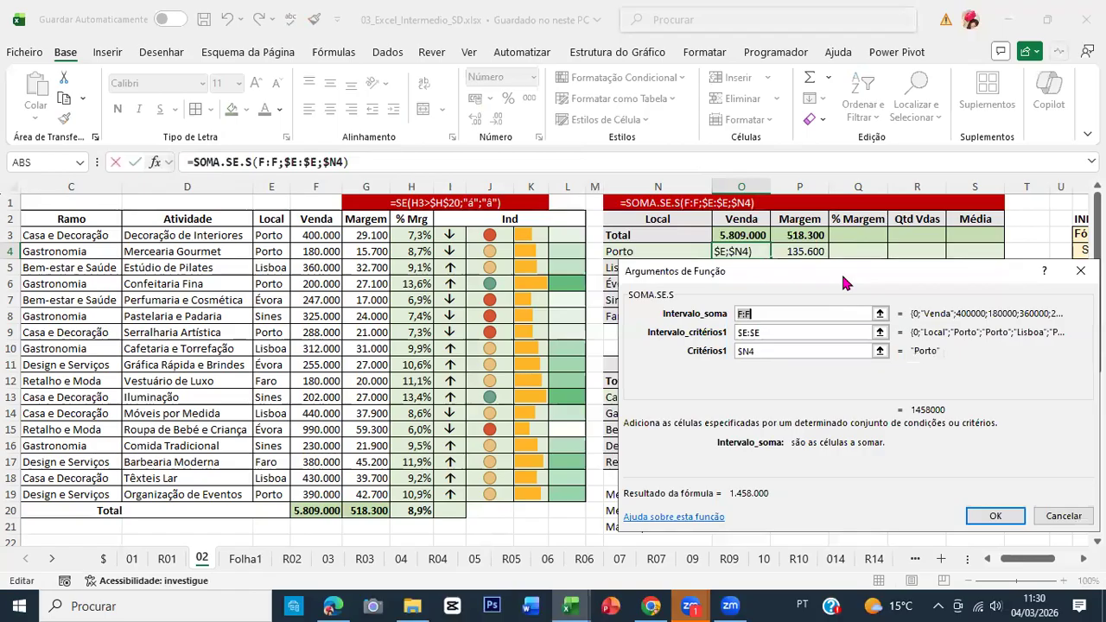
left_click_drag(840, 271, 500, 257)
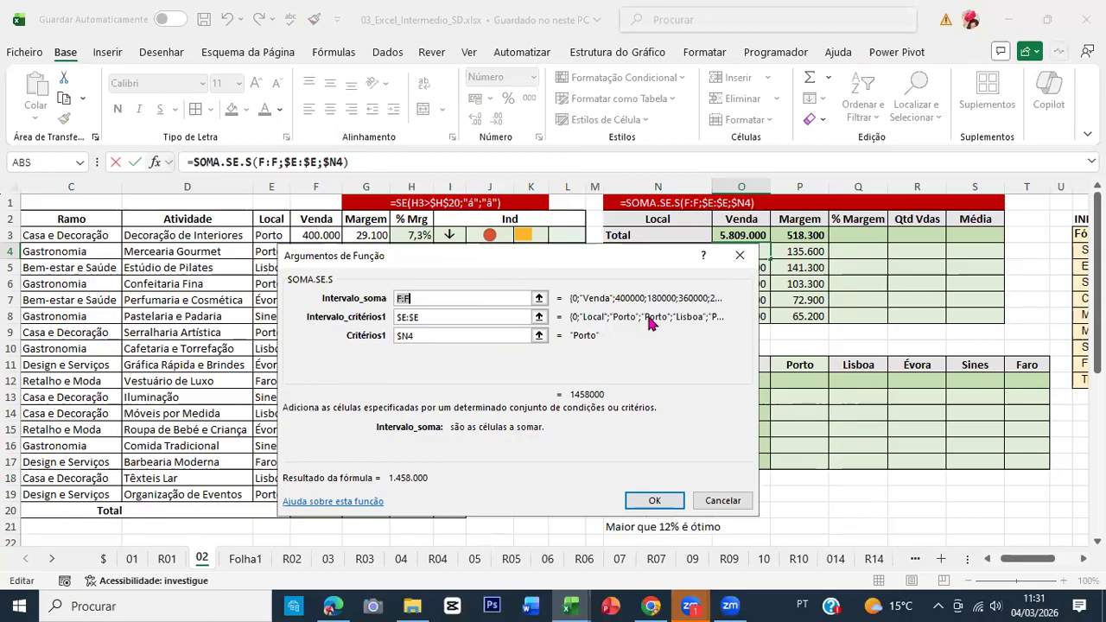
left_click(653, 503)
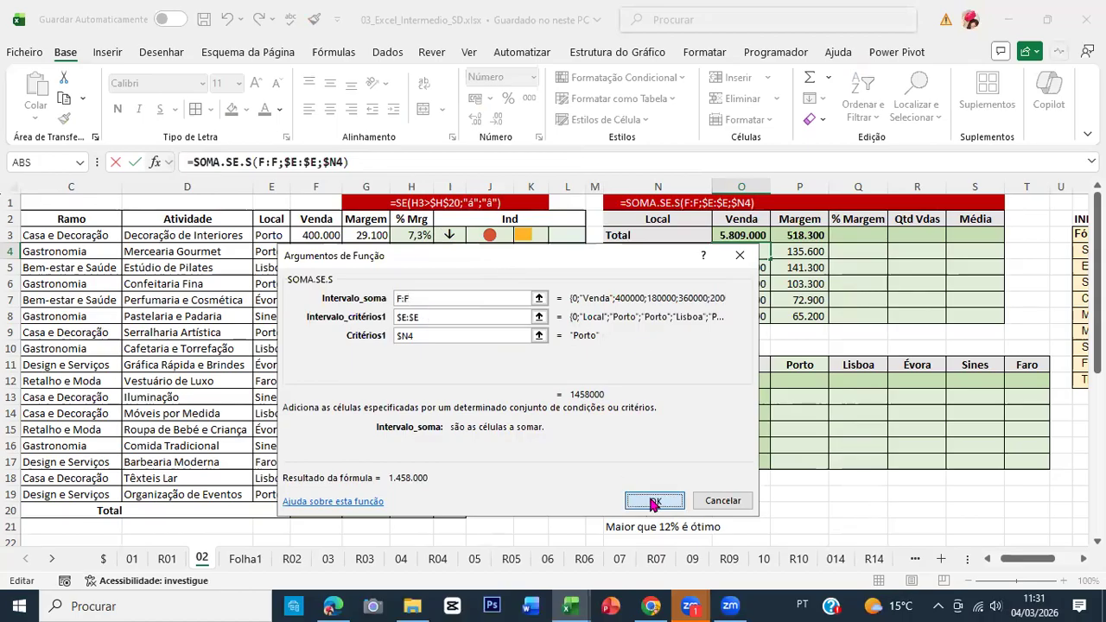
left_click(204, 18)
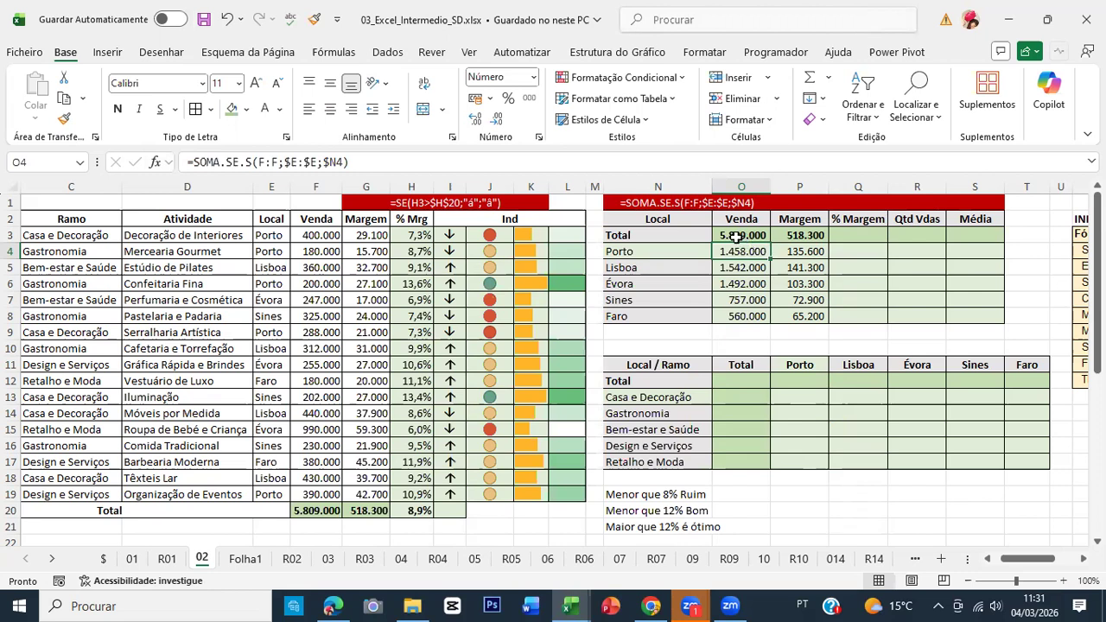
left_click_drag(741, 235, 809, 314)
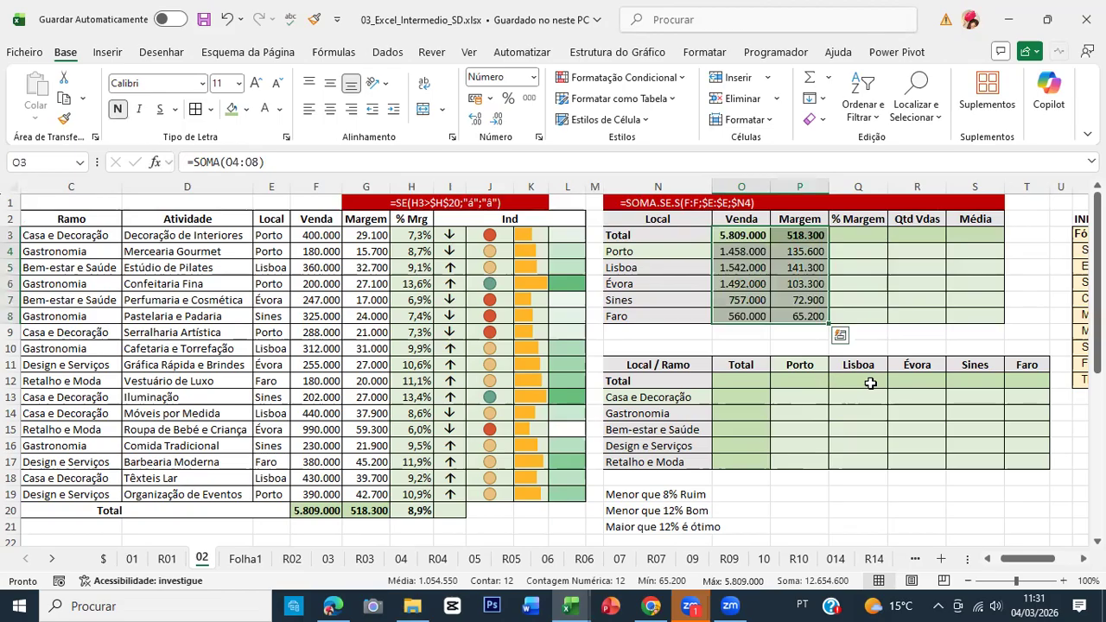
Switch to sheet Folha1, clear the transposed name list in G3:K3 and inspect the EXCLUSIVOS list in column E.
key("ctrl+Page_Down")
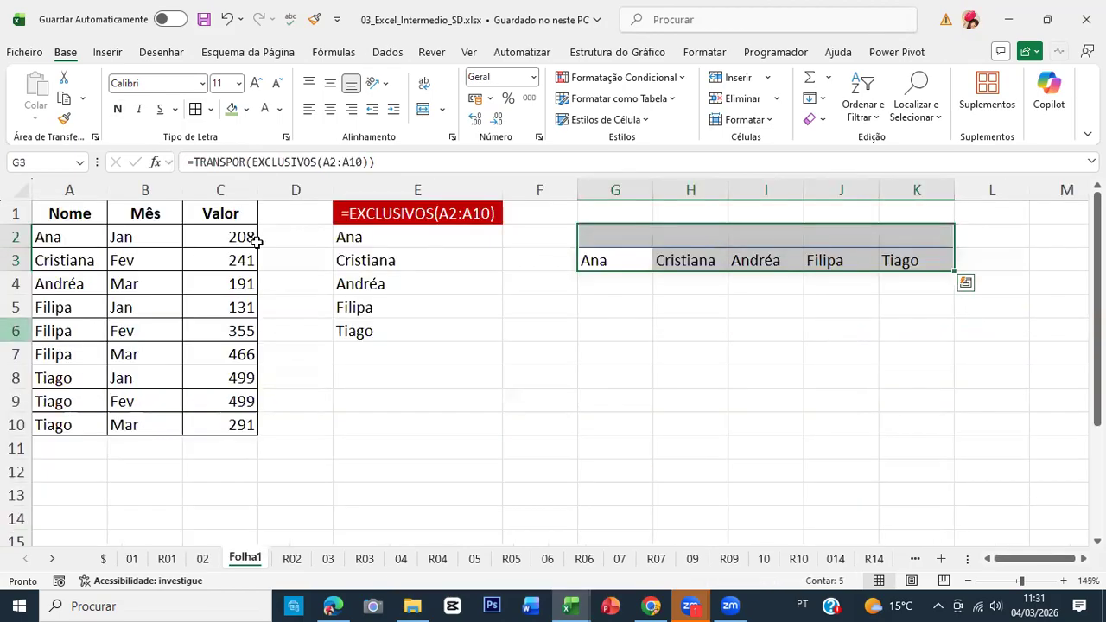
key("ctrl+Home")
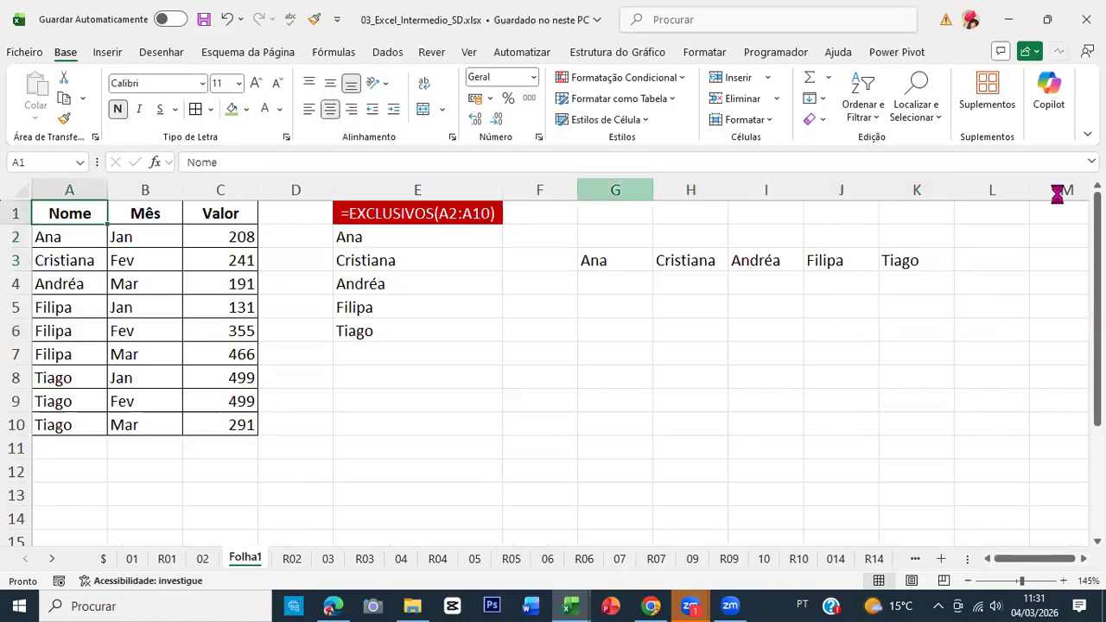
left_click_drag(1057, 194, 1057, 189)
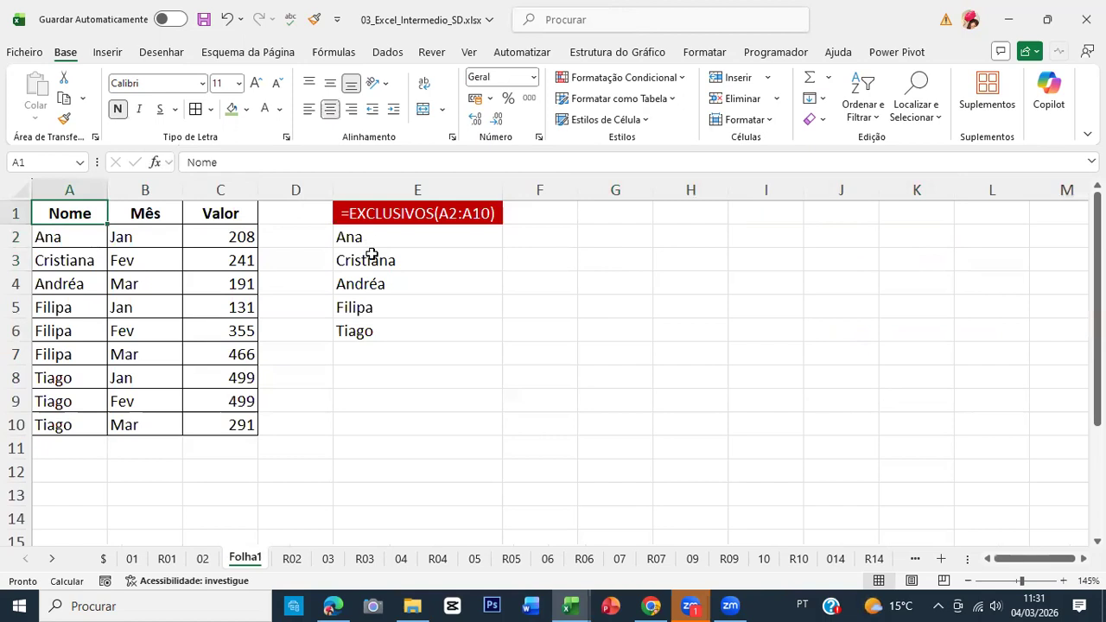
left_click(370, 260)
key("Down")
key("Down")
Start a SOMA.SE.S formula in F2 beside the EXCLUSIVOS list and open its function arguments clear of the data.
left_click(57, 238)
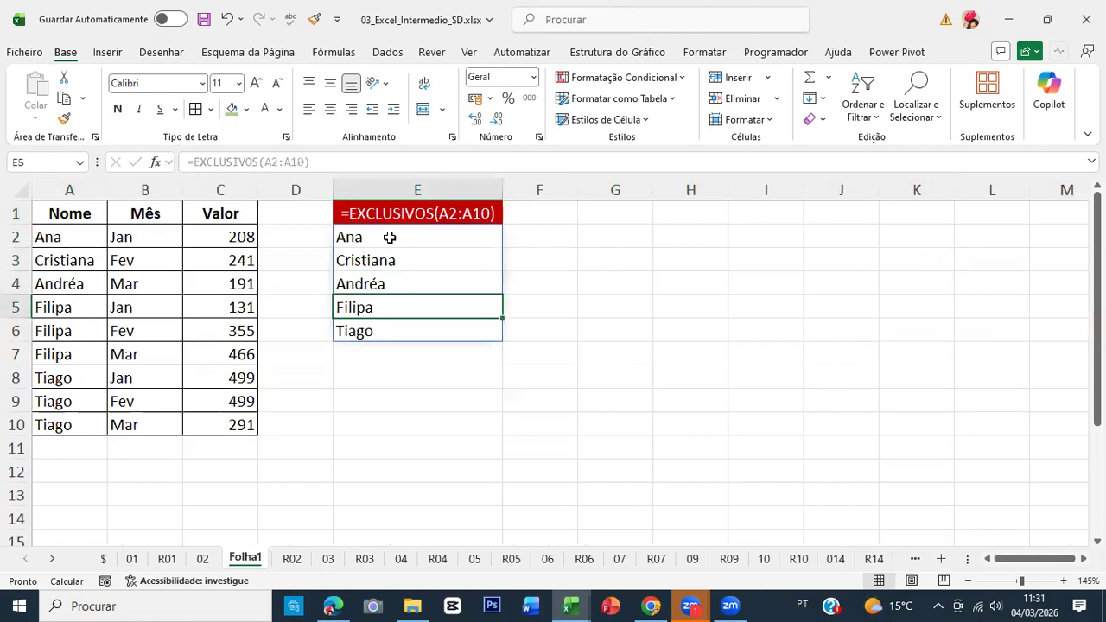
key("Right")
key("Right")
key("Right")
key("Right")
key("Right")
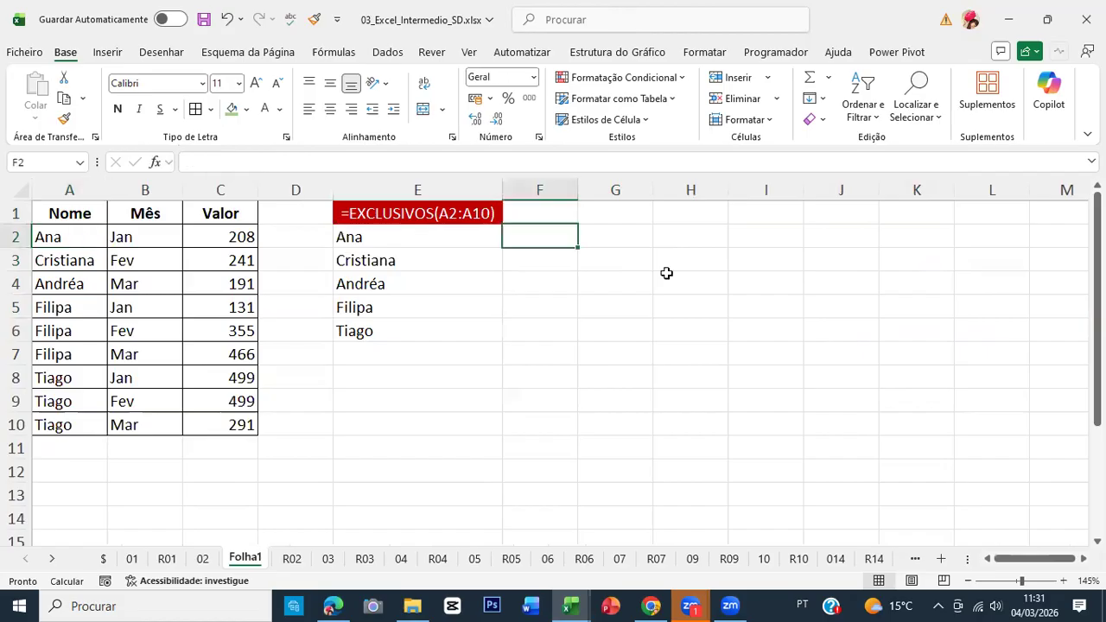
type("=som")
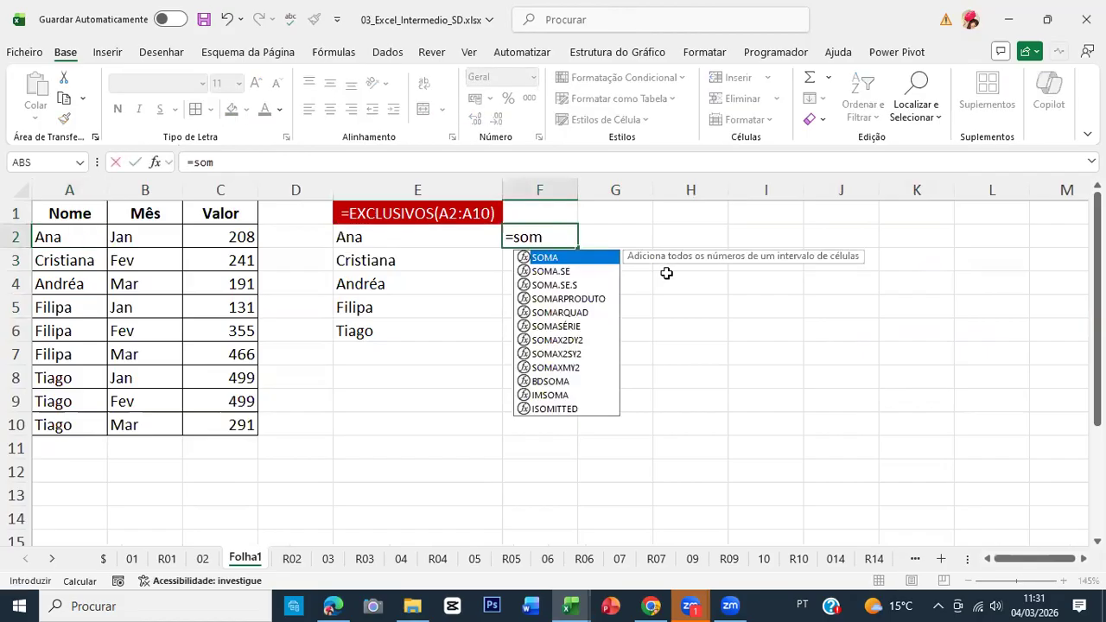
type("a")
key("Down")
key("Down")
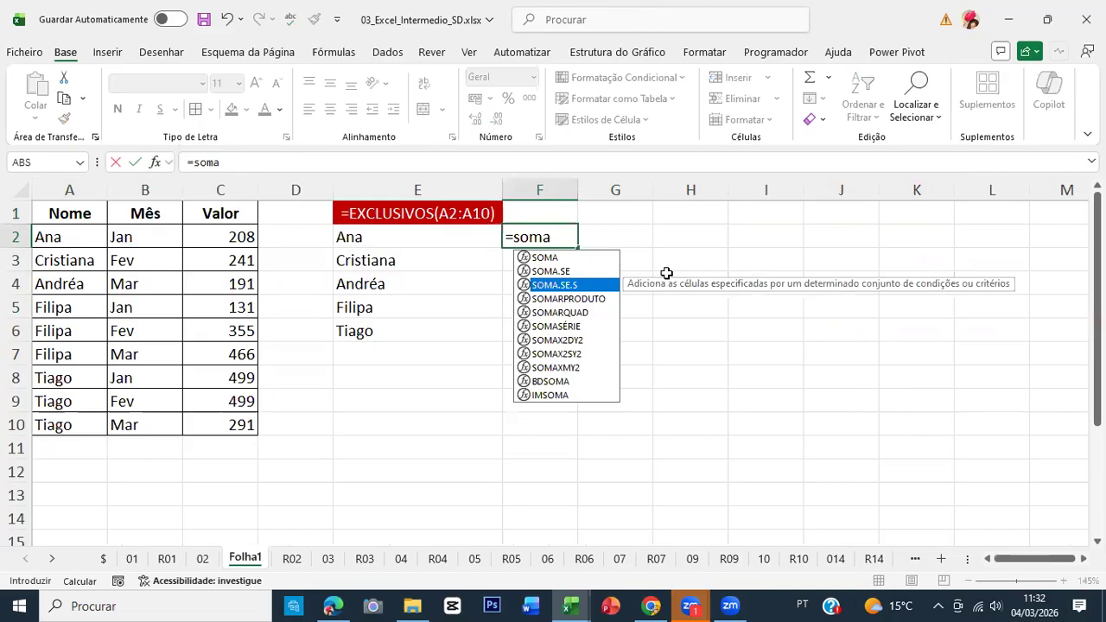
key("Tab")
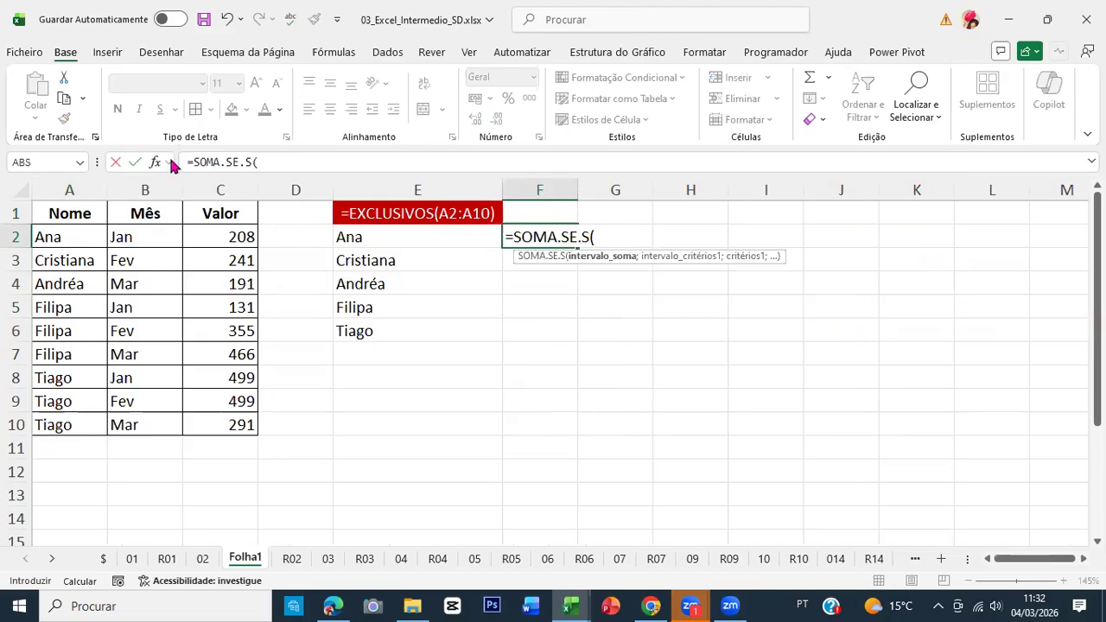
left_click(156, 163)
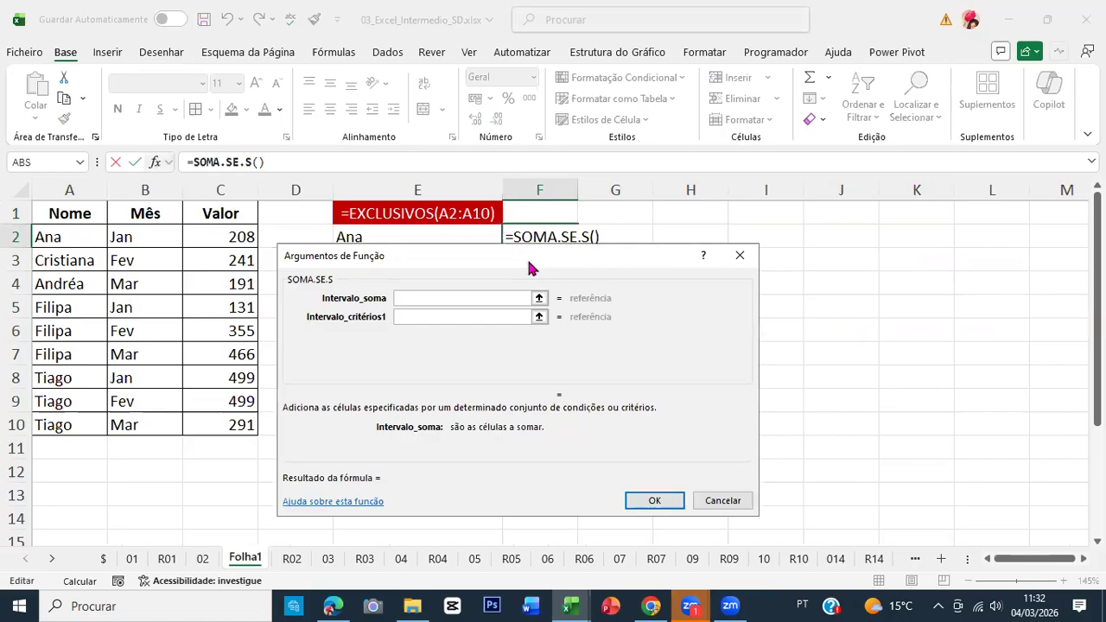
left_click_drag(529, 263, 858, 209)
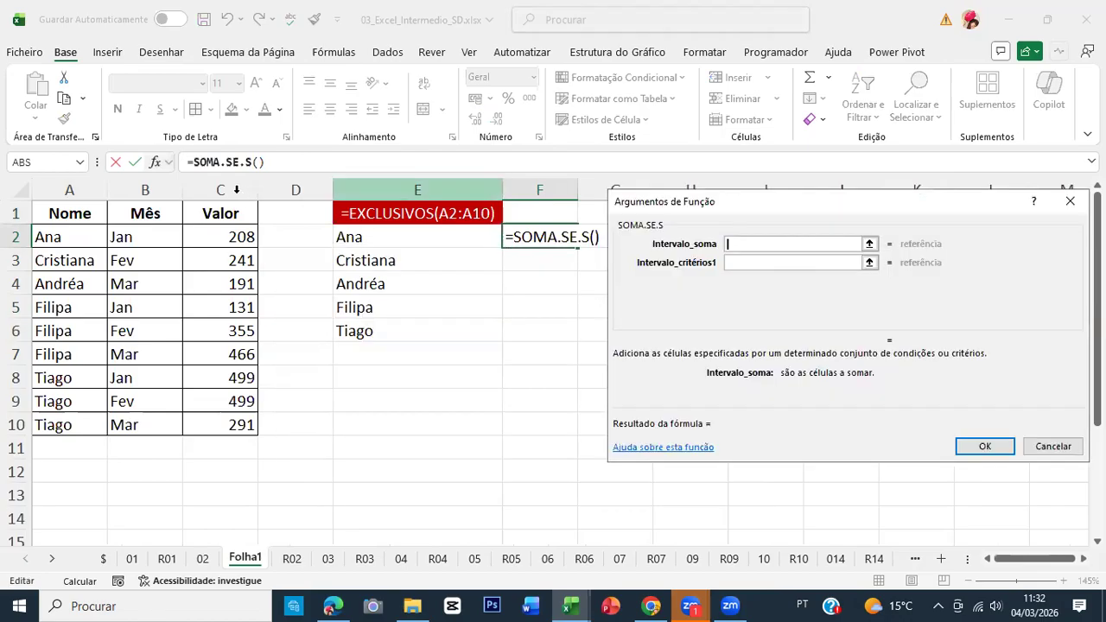
Set the sum range to C:C, the criteria range to A:A and the criterion to E2, and fill the formula through F6.
left_click(236, 189)
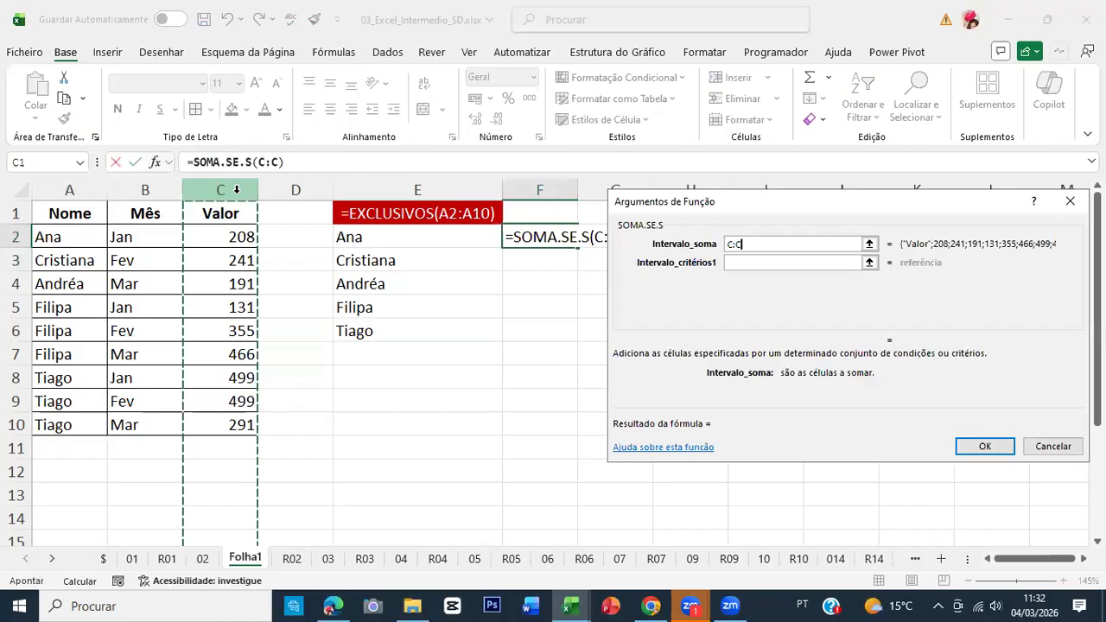
key("Tab")
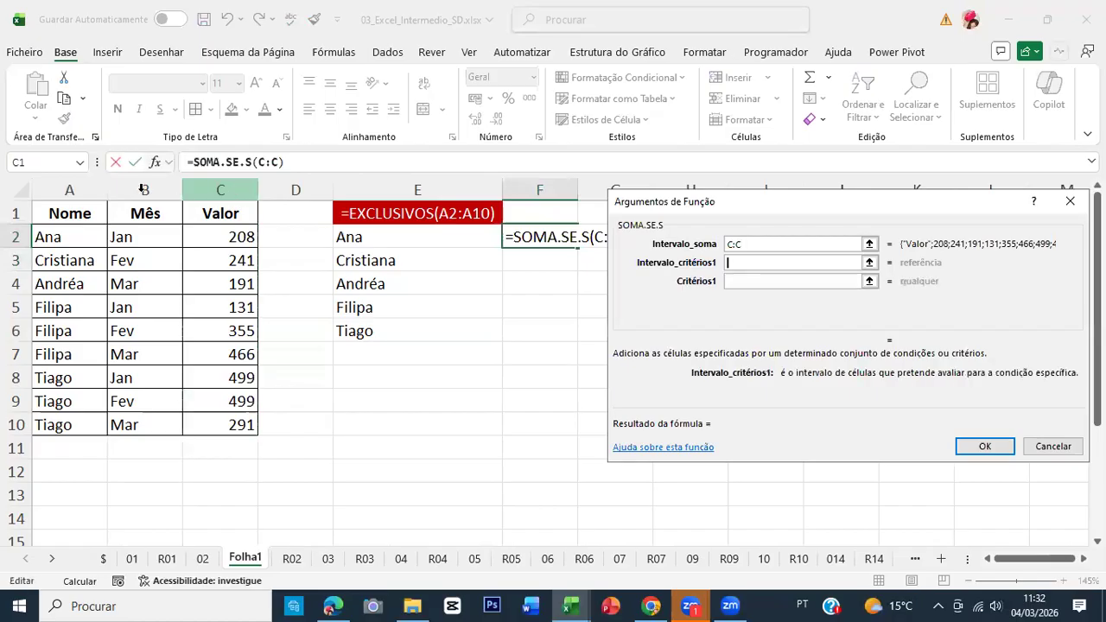
left_click(87, 189)
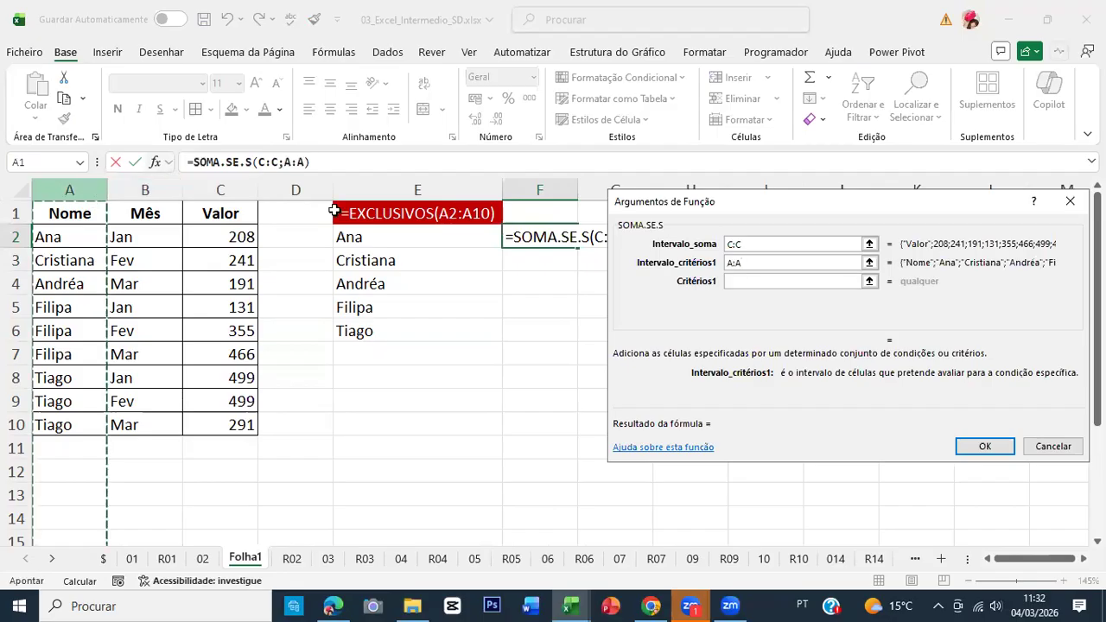
key("Tab")
left_click(411, 230)
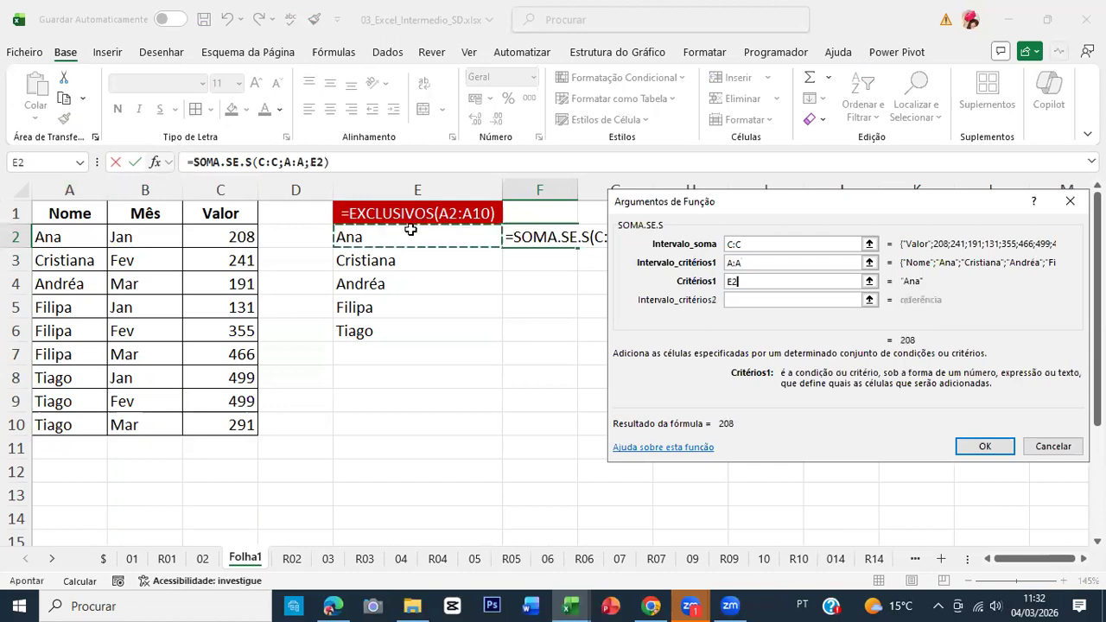
key("Return")
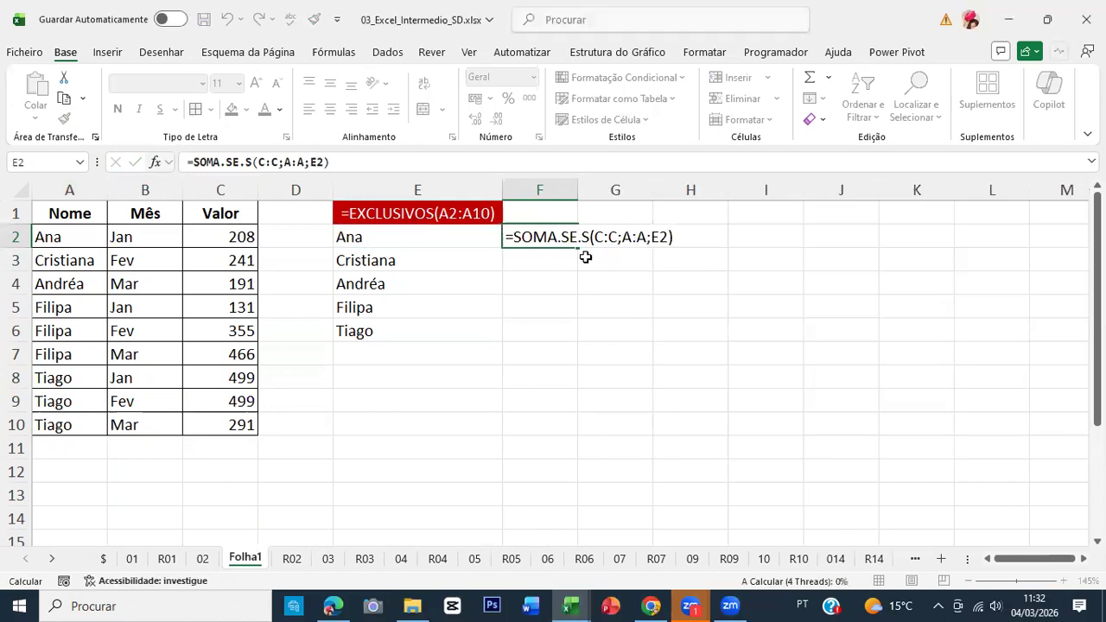
left_click_drag(577, 250, 526, 295)
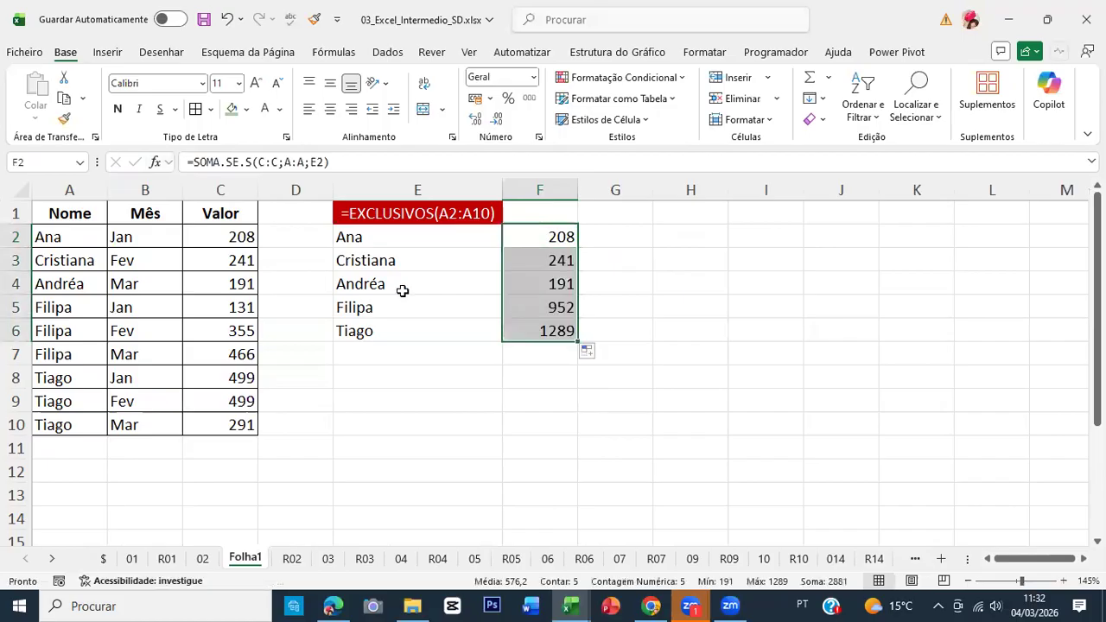
Check the sums in F5 and F6 against the matching source values in C5:C7 and C8:C10.
left_click(546, 309)
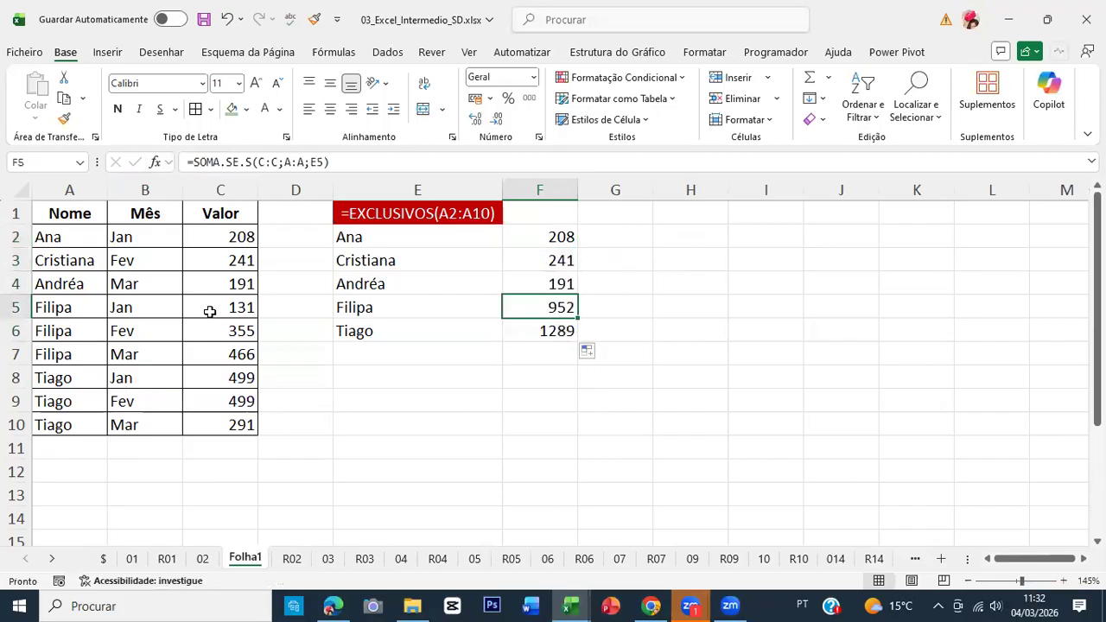
left_click_drag(215, 308, 227, 355)
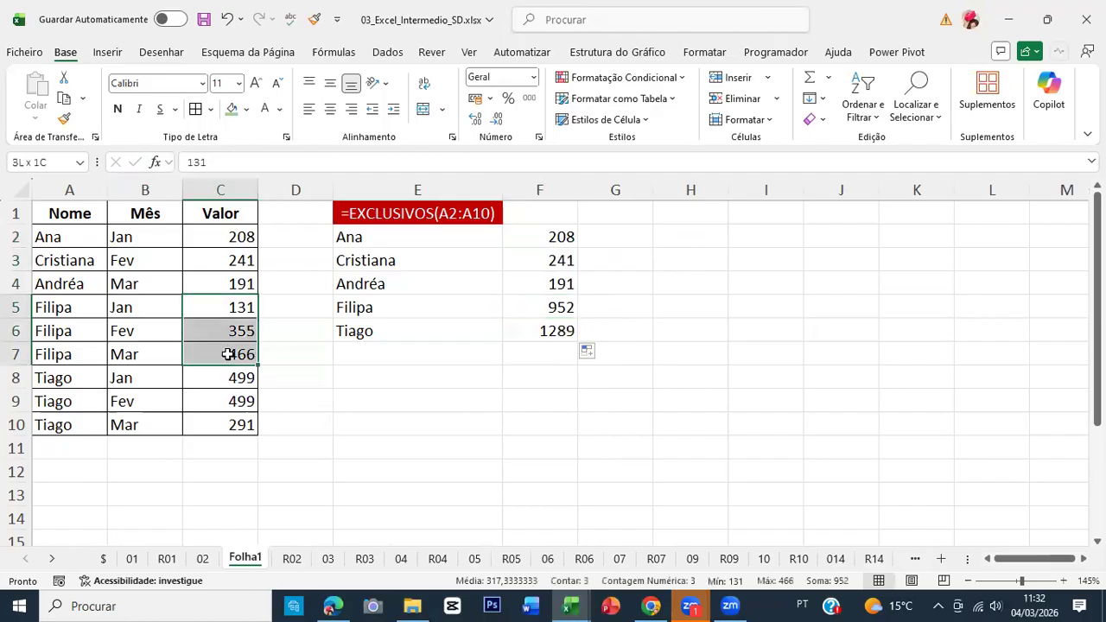
left_click_drag(215, 378, 220, 419)
Format the sums in F2:F6 as numbers with a thousands separator and two decimals.
left_click(545, 240)
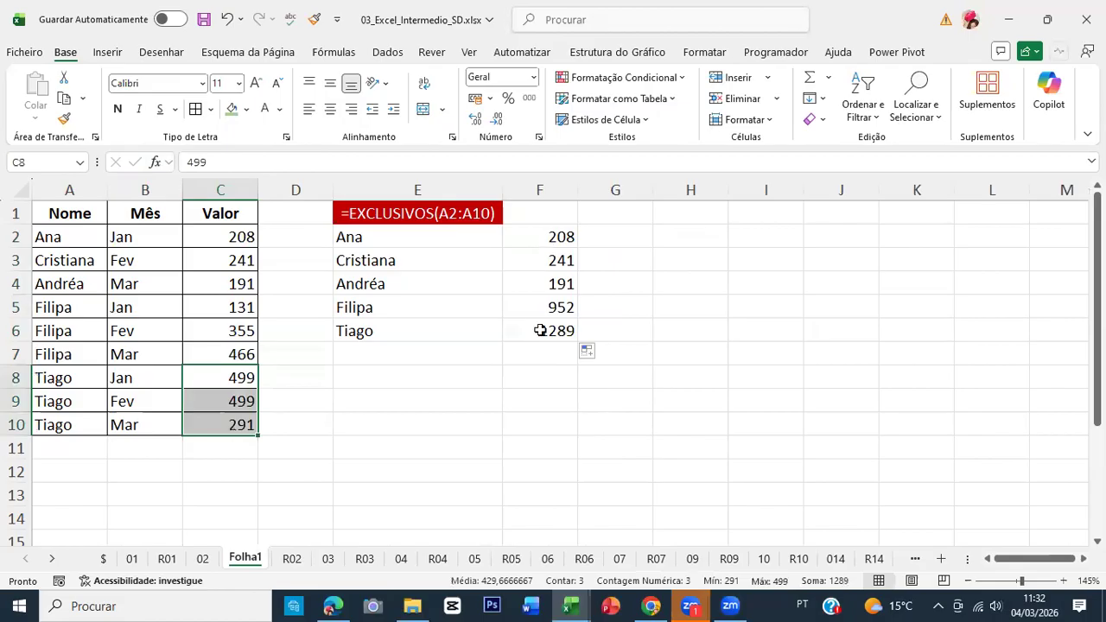
left_click(540, 330, "shift")
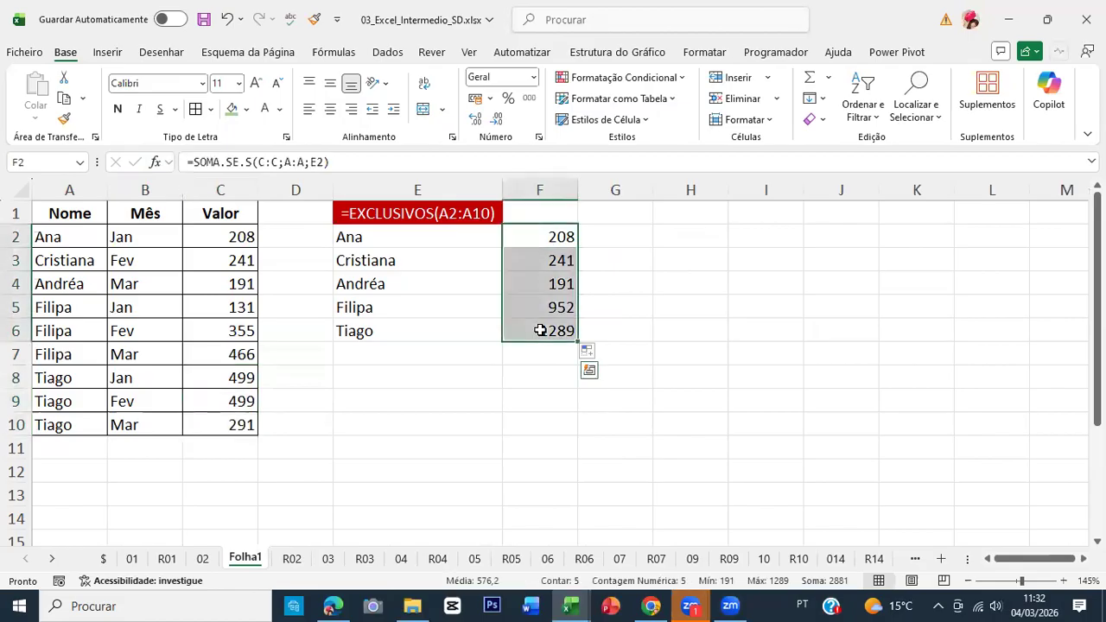
key("ctrl+shift+1")
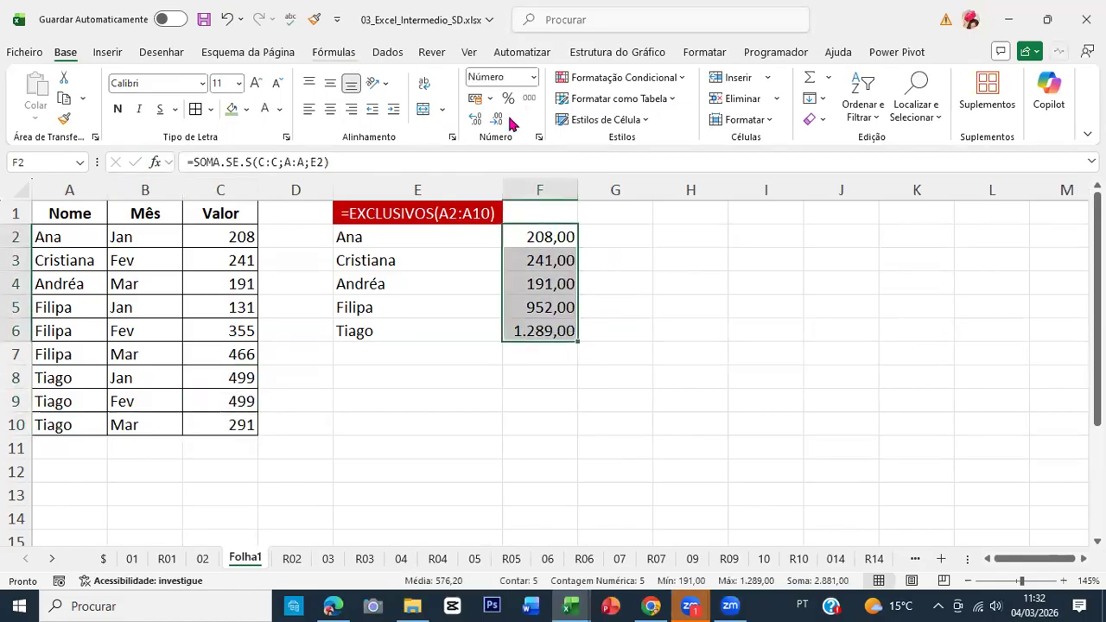
Reduce the sums in F2:F6 to zero decimal places, keeping the thousands separator.
double_click(504, 126)
left_click(523, 306)
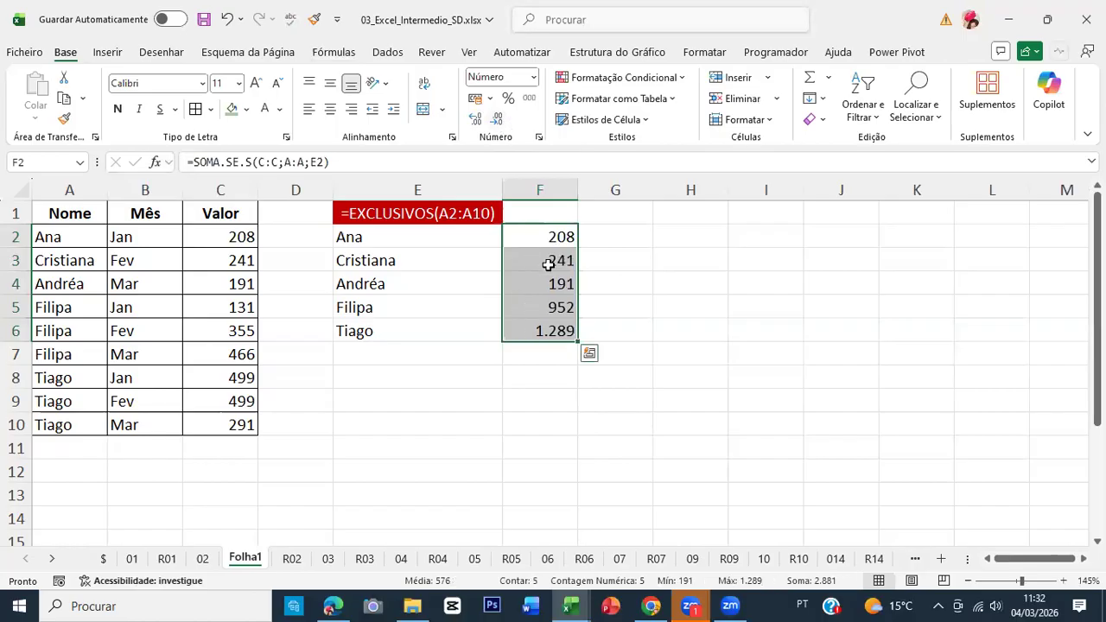
left_click(432, 285)
left_click(552, 237)
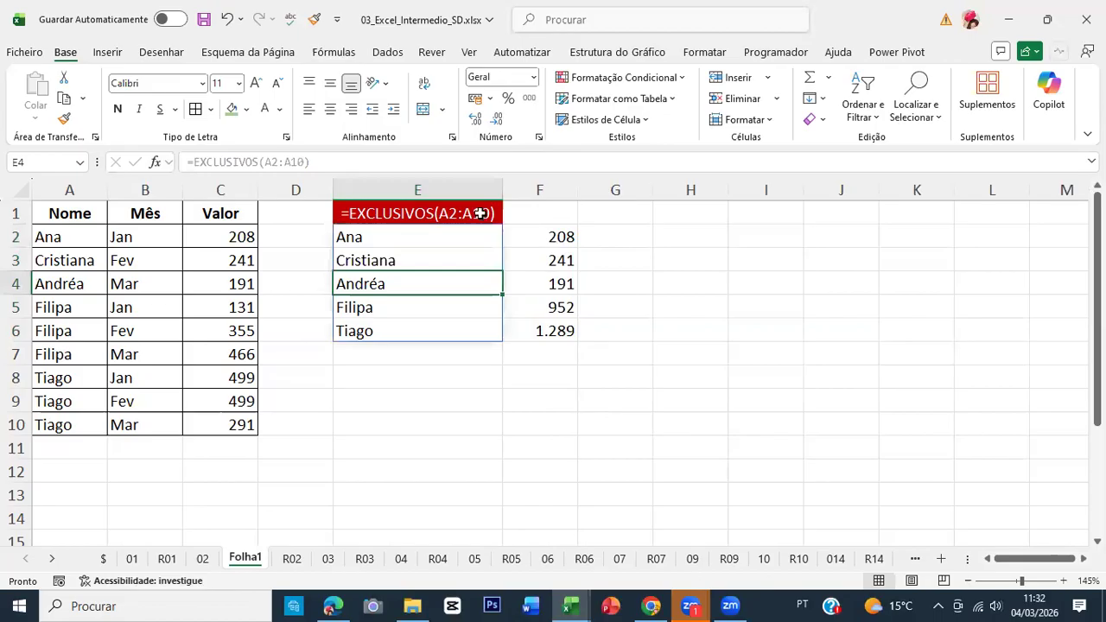
Fit the width of column F to the formula text in F1.
left_click(393, 214)
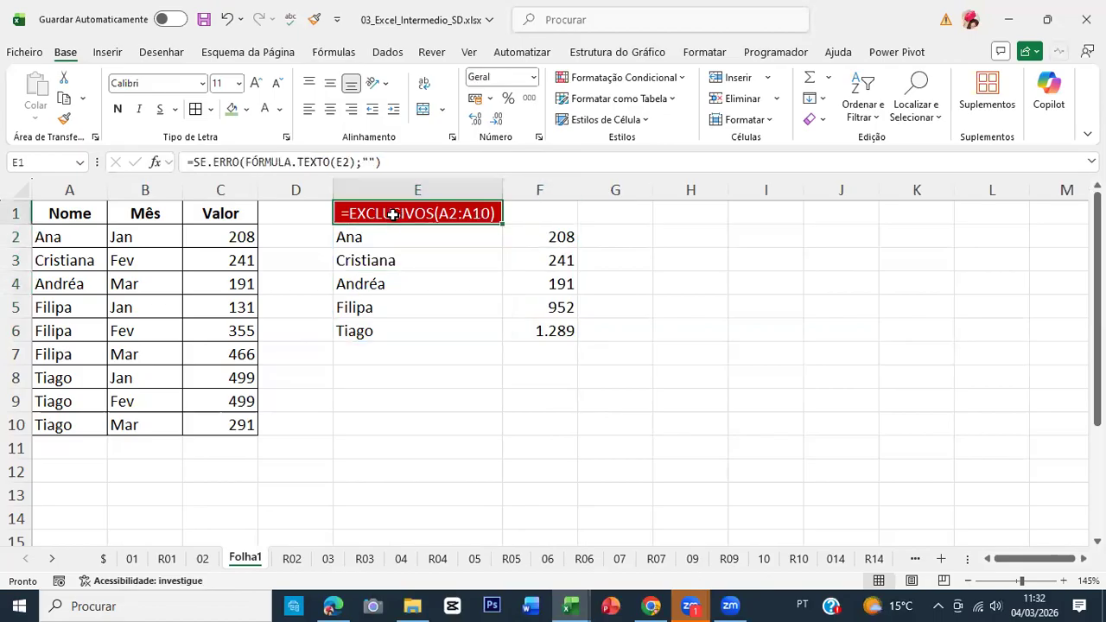
key("Right")
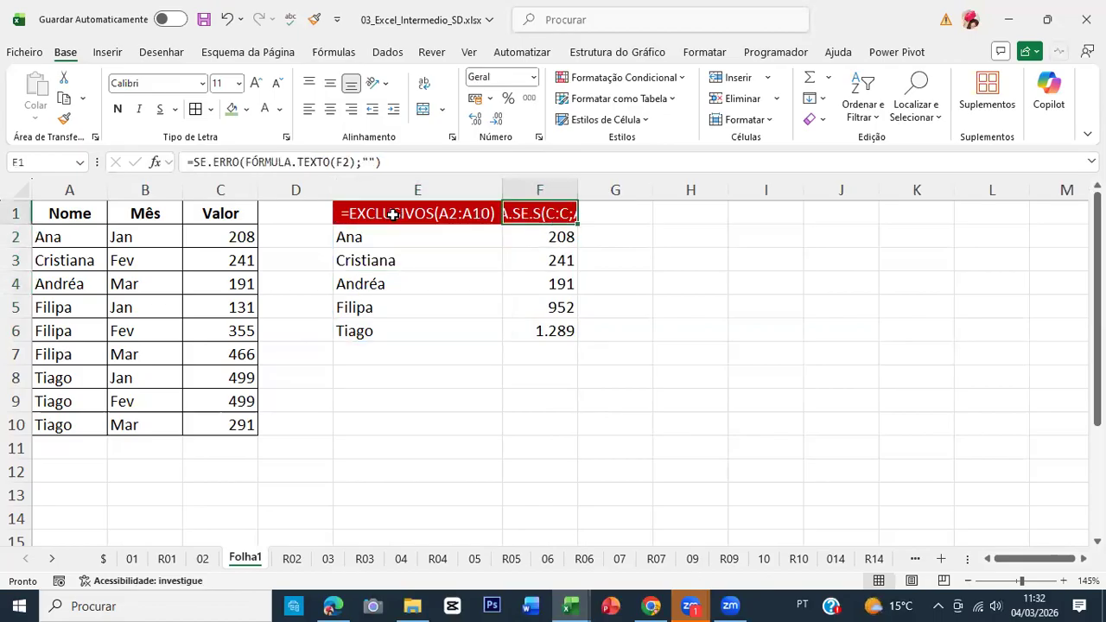
double_click(579, 190)
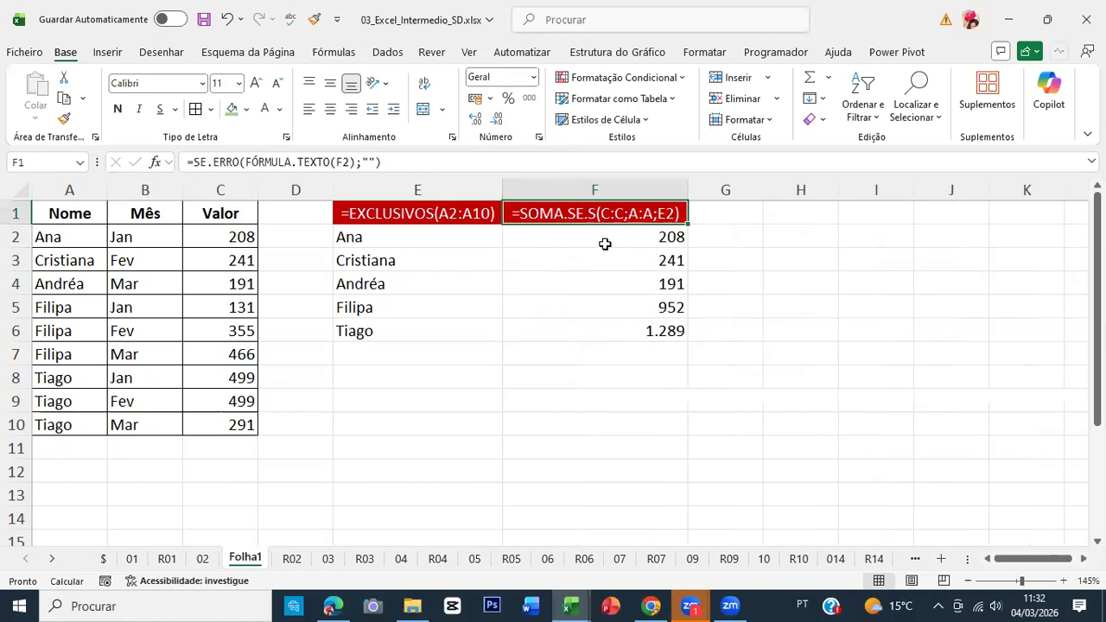
left_click(605, 244)
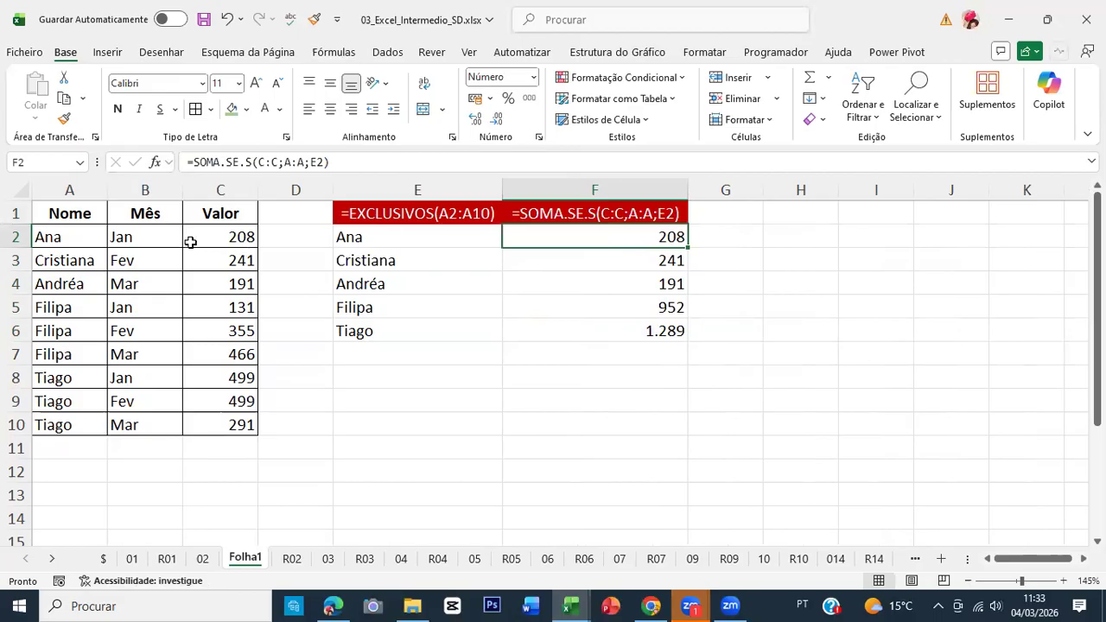
Clear the SOMA.SE.S results from F2:F6.
key("Left")
key("Left")
key("Left")
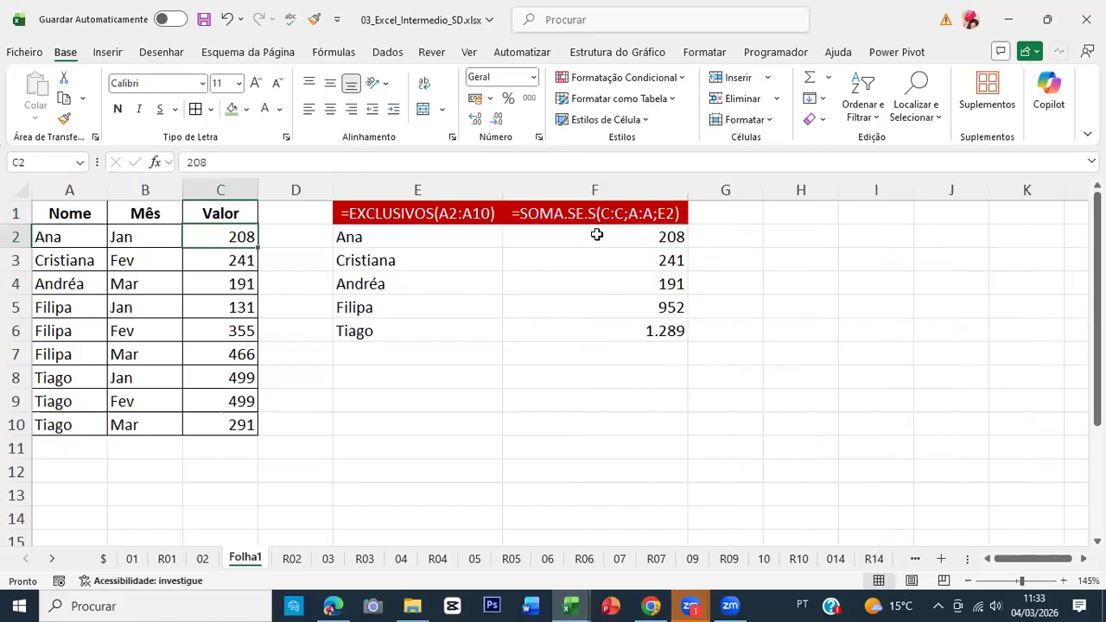
left_click(596, 234)
key("ctrl+shift+Down")
key("Delete")
key("Up")
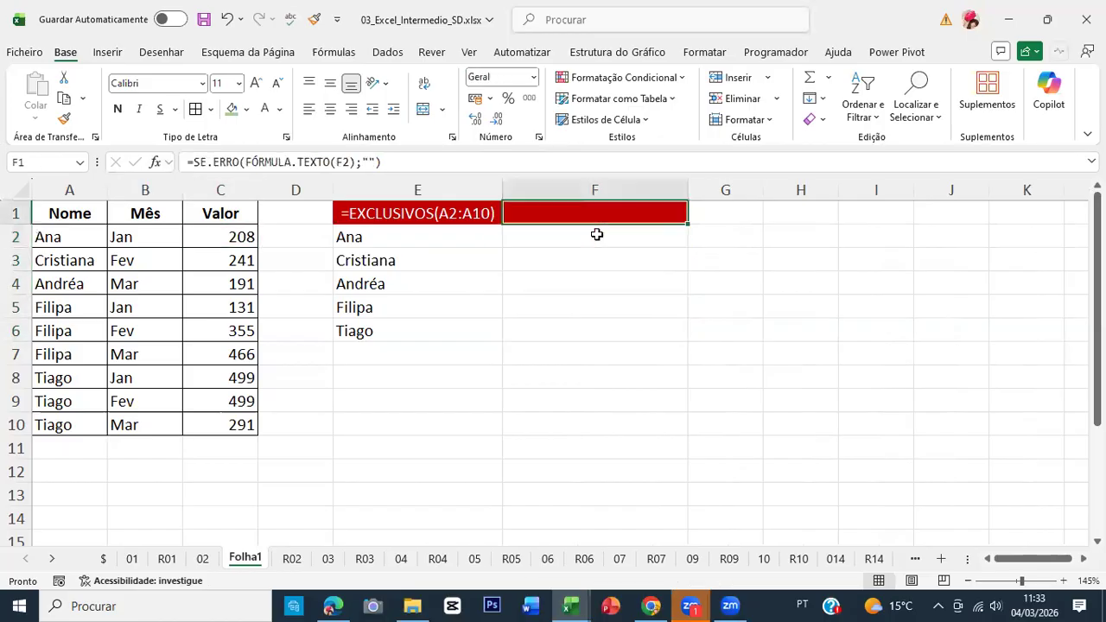
key("Down")
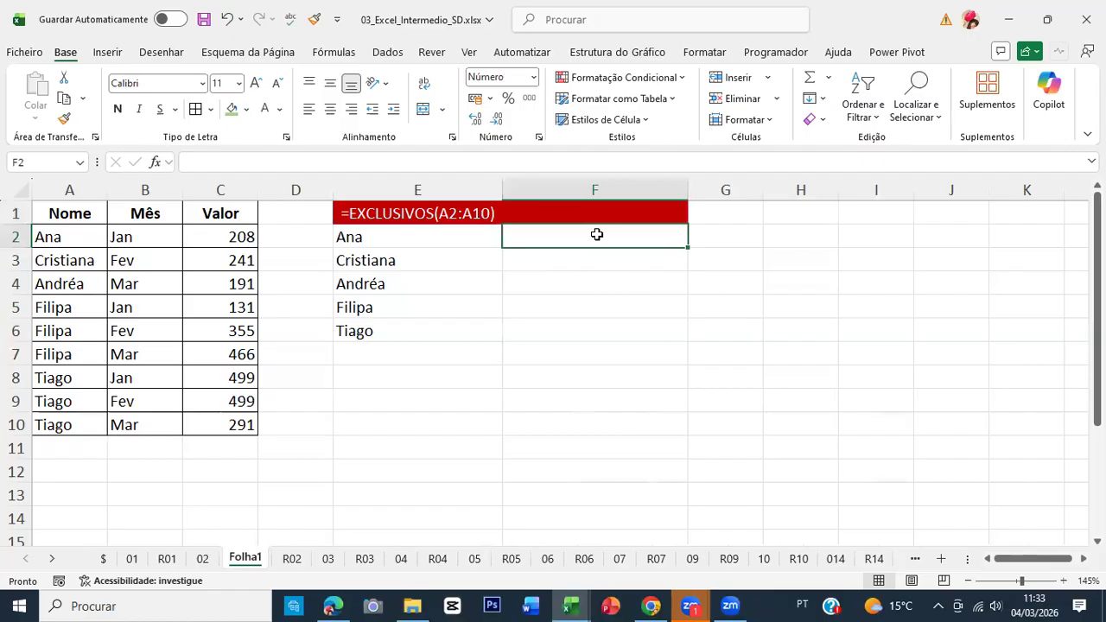
Move the EXCLUSIVOS name list down one row, from E2 to E3.
key("Left")
key("ctrl+x")
key("Down")
key("ctrl+v")
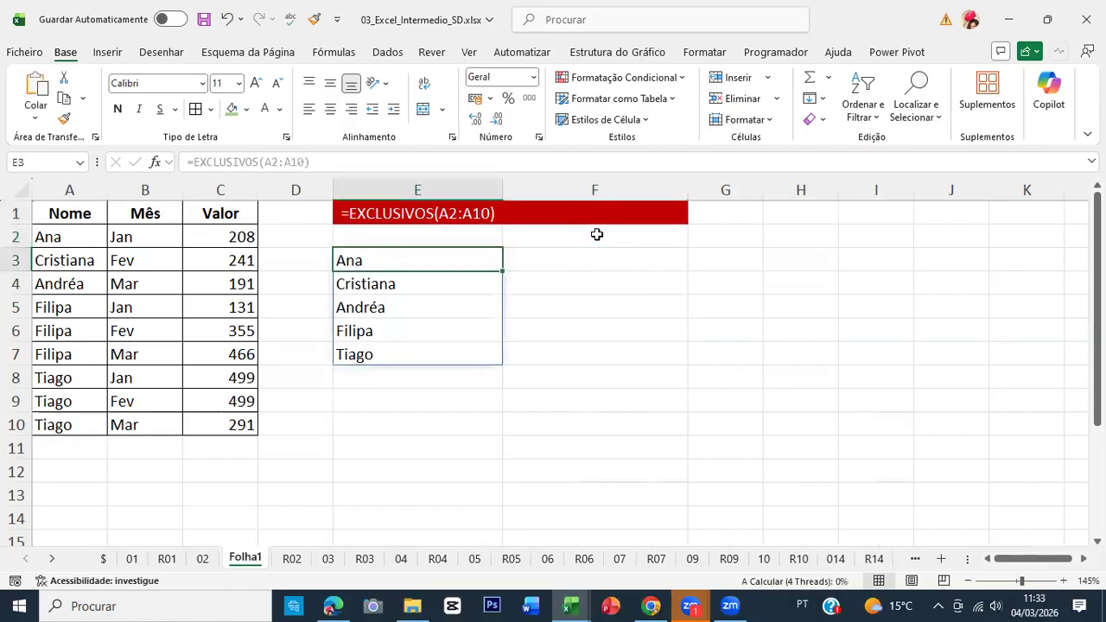
key("Right")
key("Up")
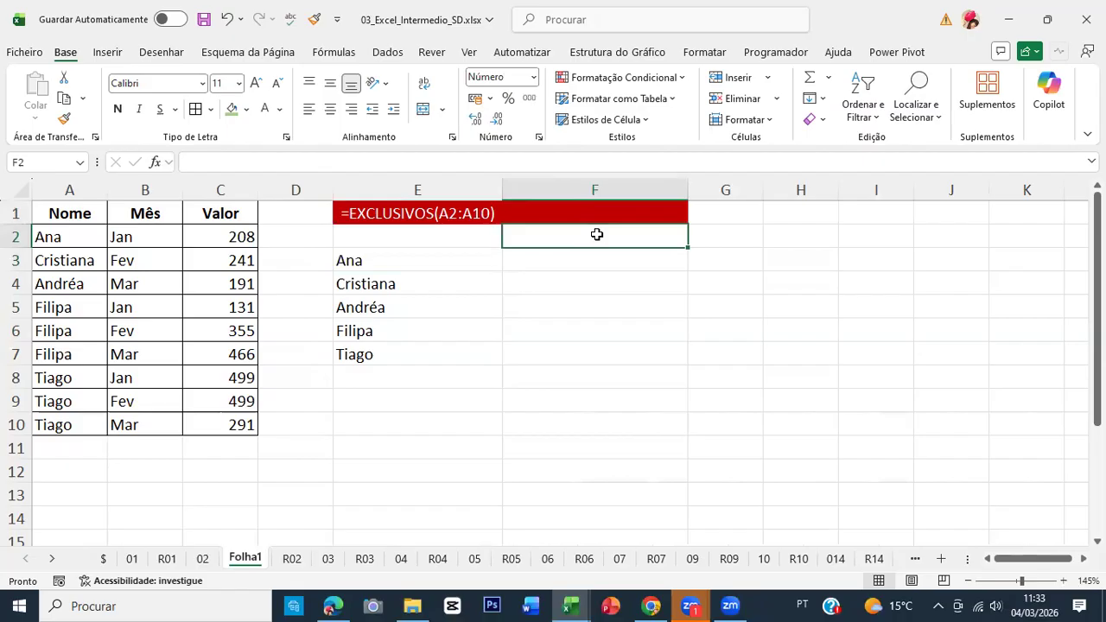
Copy the month Jan from B5 into B6.
key("Left")
key("Left")
key("Left")
key("Left")
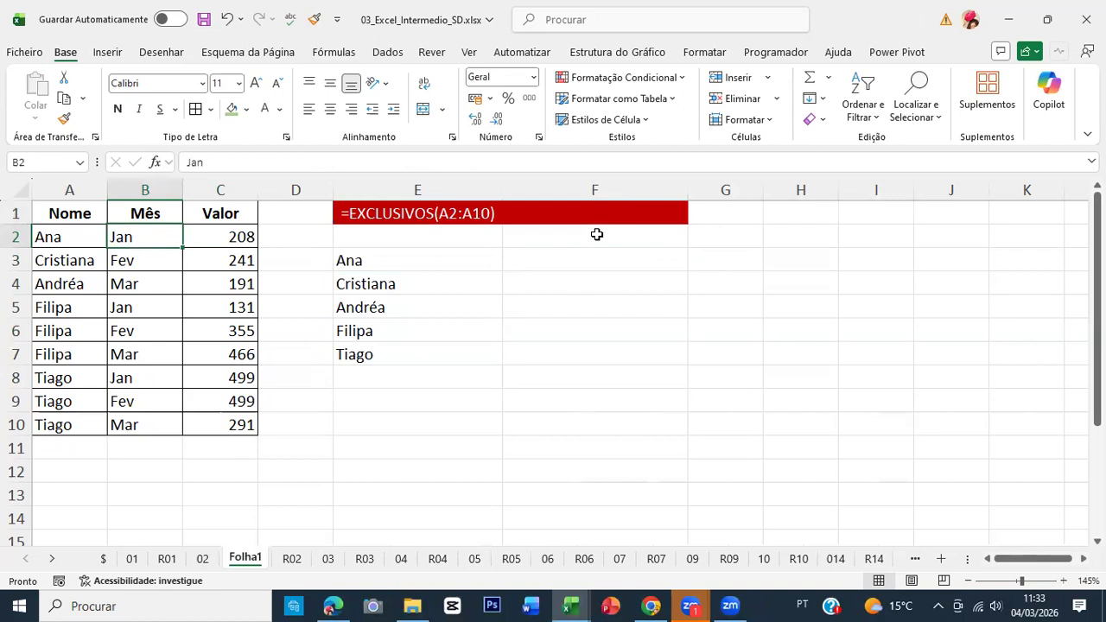
key("Down")
key("Down")
key("Down")
key("ctrl+c")
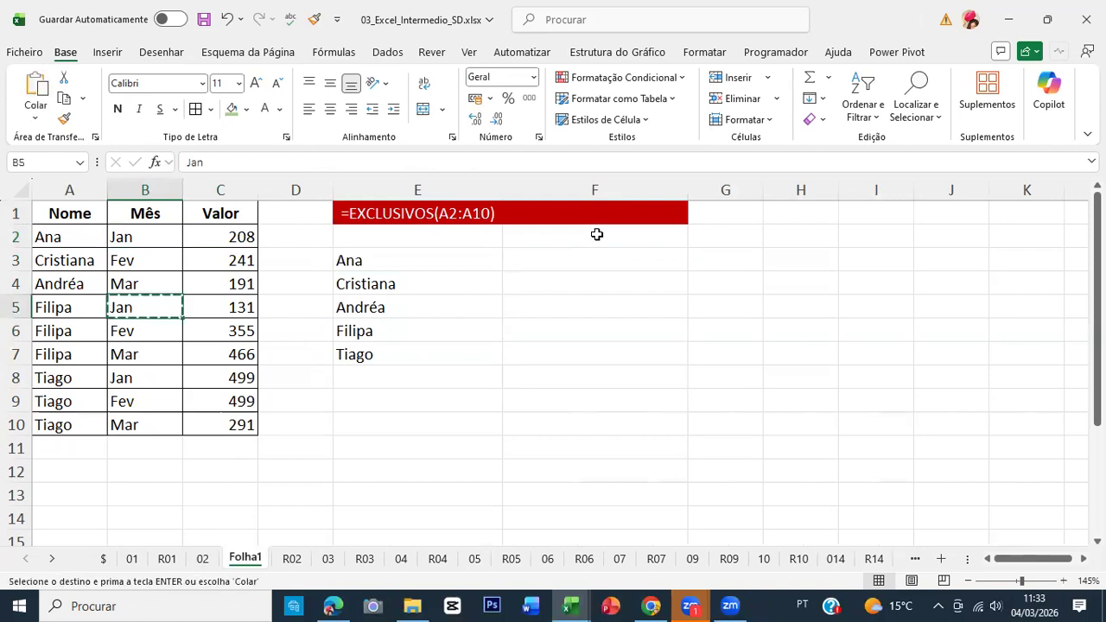
key("Down")
key("shift+Down")
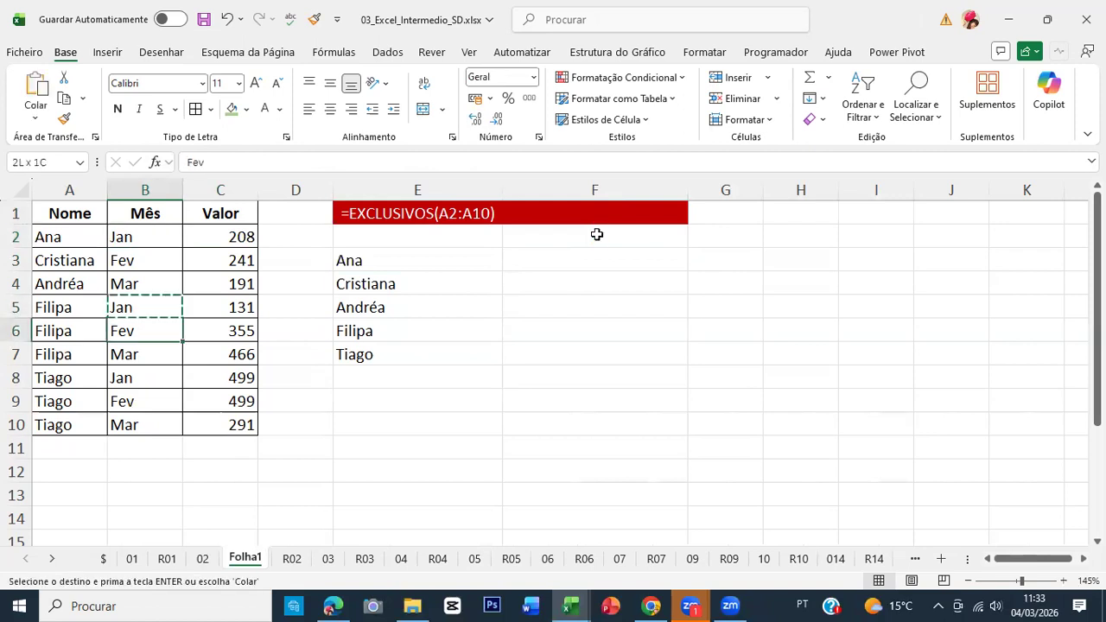
key("Return")
Copy the month Fev from B9 into B10.
key("Down")
key("Down")
key("Down")
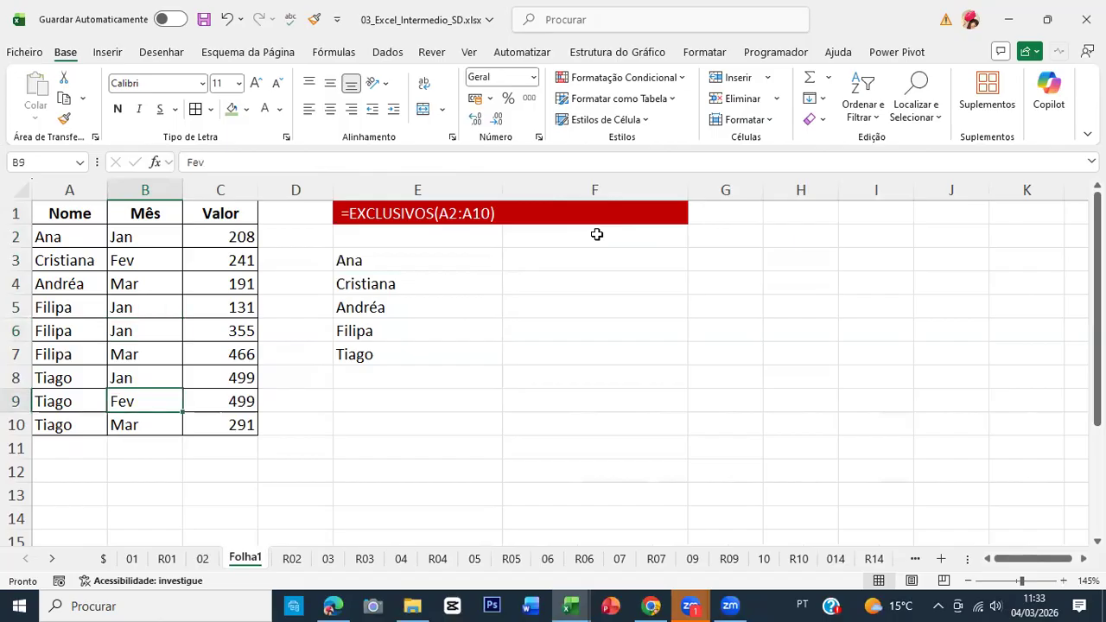
key("ctrl+c")
key("Down")
key("ctrl+v")
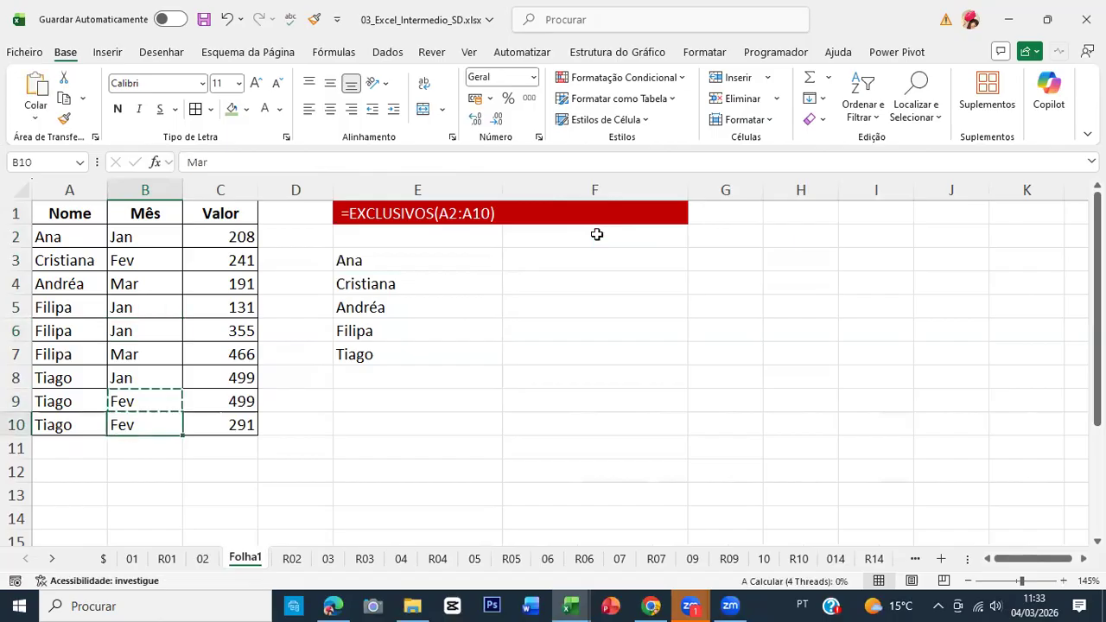
key("Escape")
Copy the month Fev from B3 into B4.
key("Up")
key("Up")
key("Up")
key("Up")
key("Up")
key("Up")
key("Up")
key("Up")
key("Down")
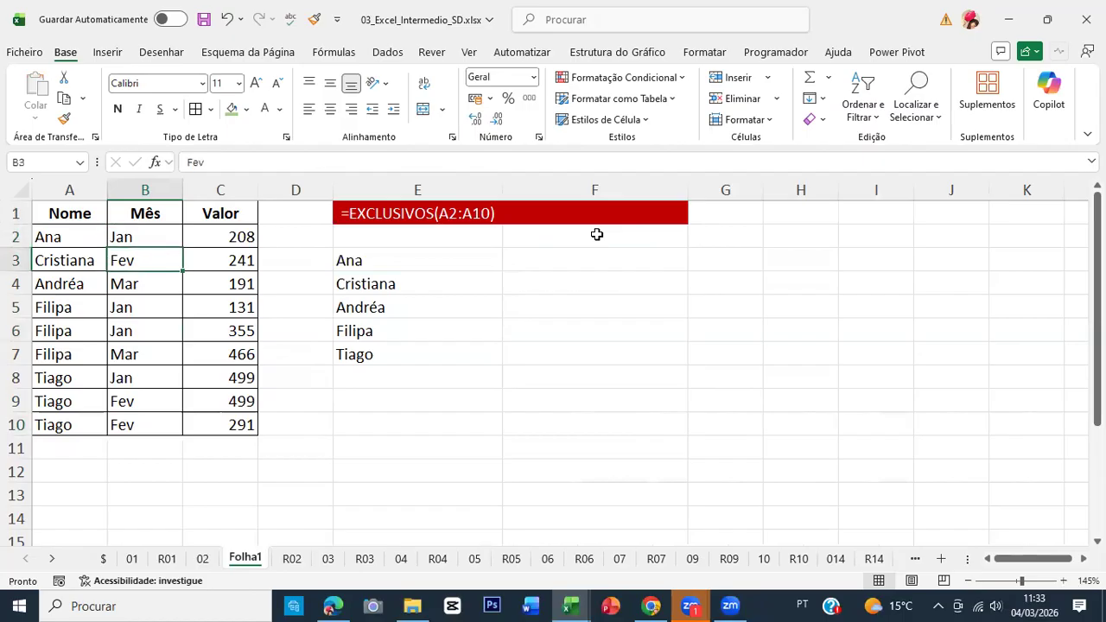
key("ctrl+c")
key("Down")
key("Return")
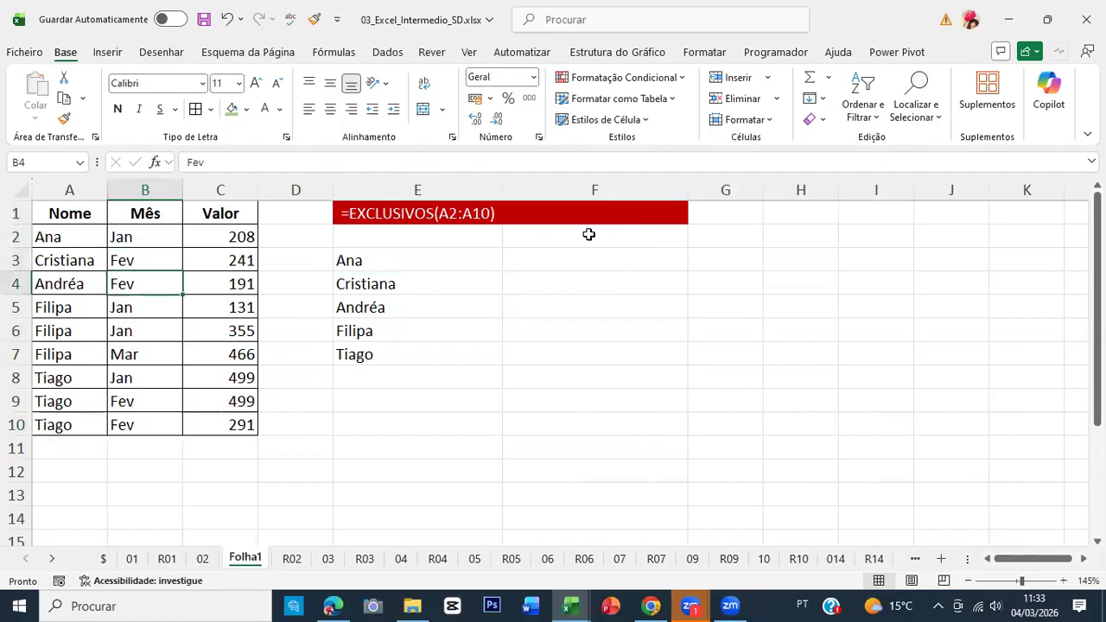
Enter =EXCLUSIVOS(TRANSPOR(B2:B10)) in F2 to list the months across the row.
left_click(589, 234)
type("=e")
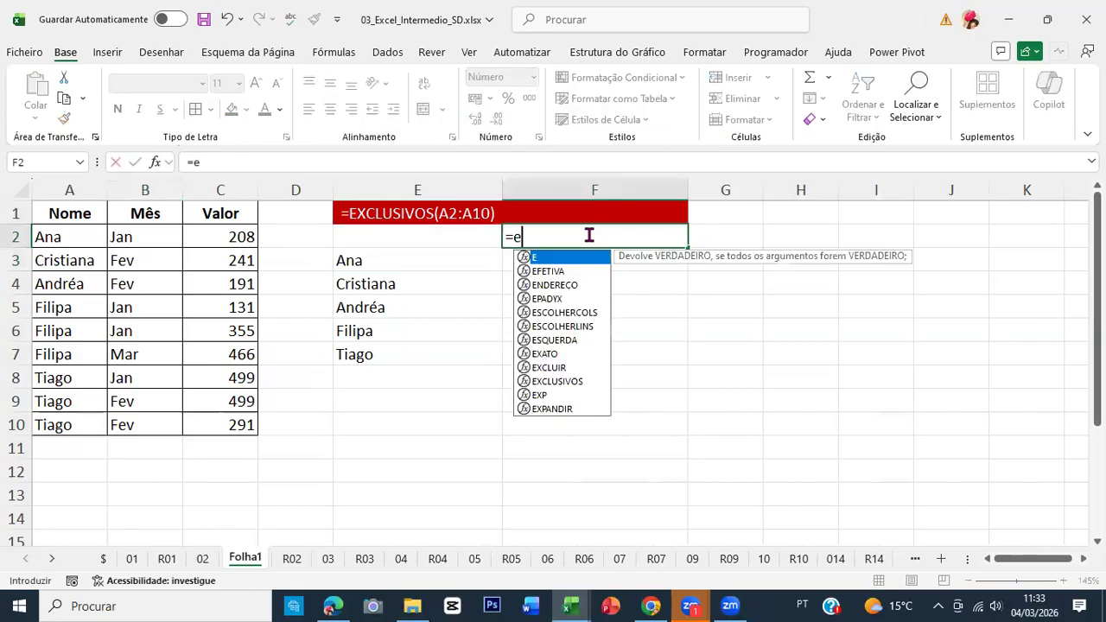
type("xclu")
key("Tab")
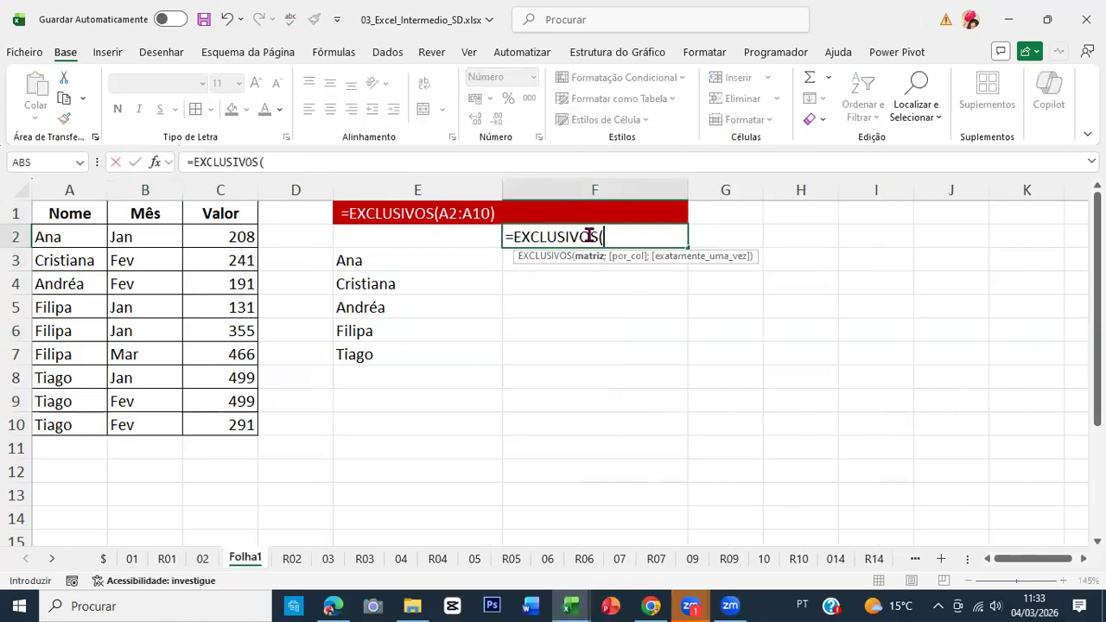
type("tran")
key("Tab")
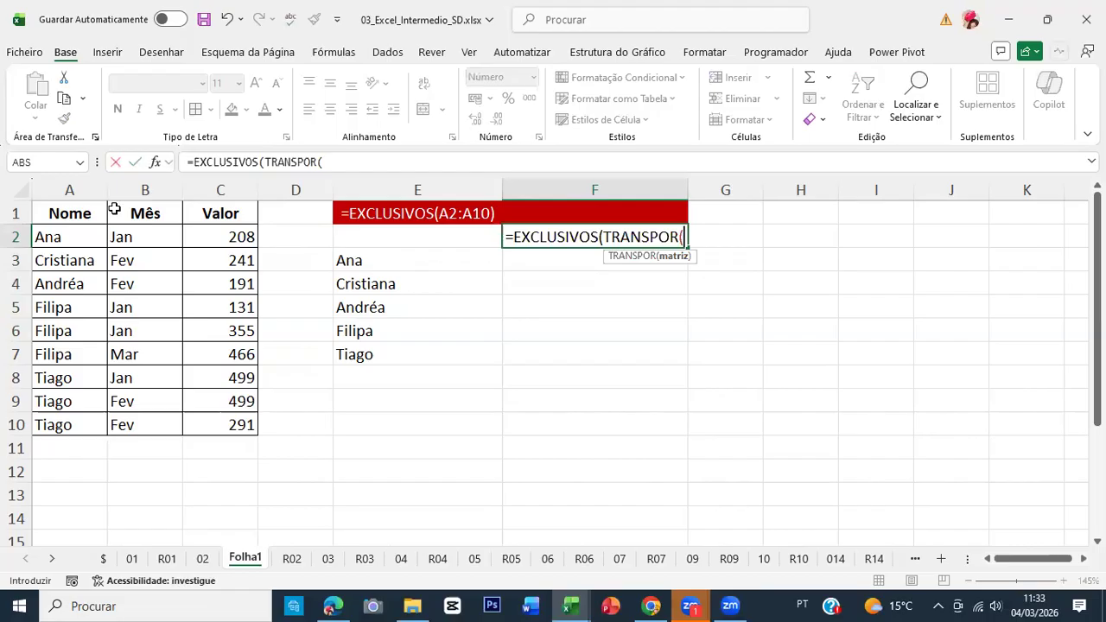
left_click_drag(129, 237, 130, 331)
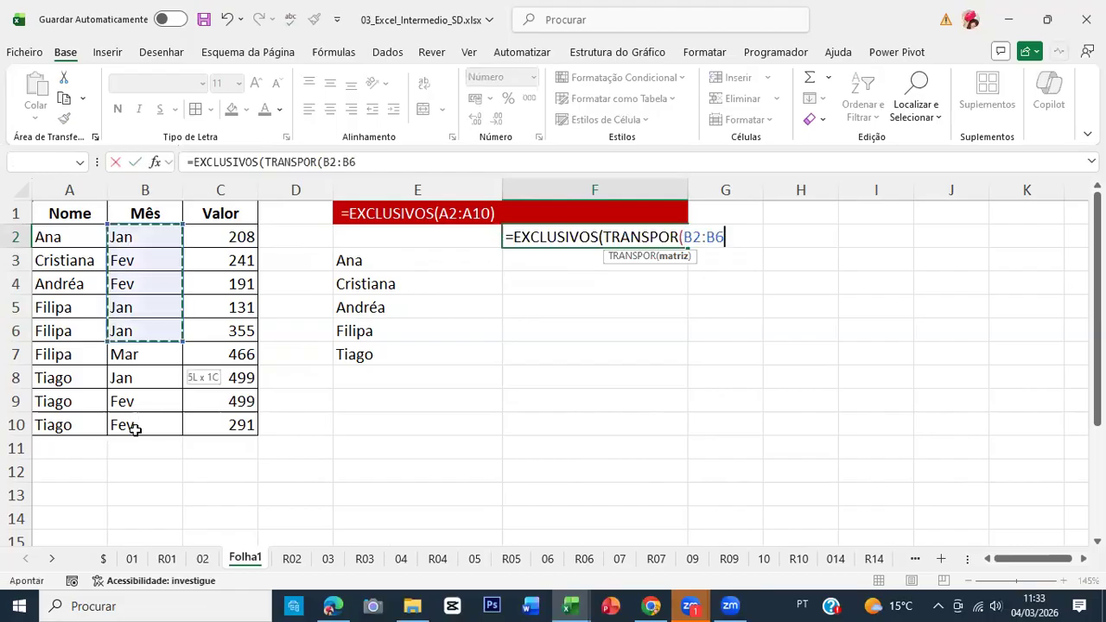
left_click_drag(134, 430, 134, 430)
type("))")
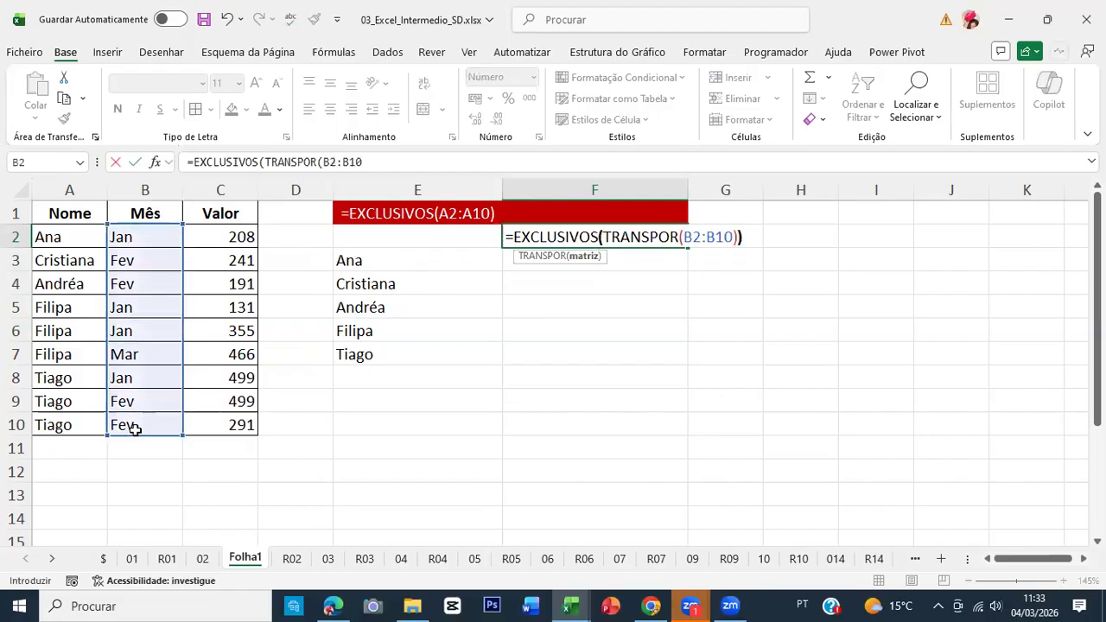
key("Return")
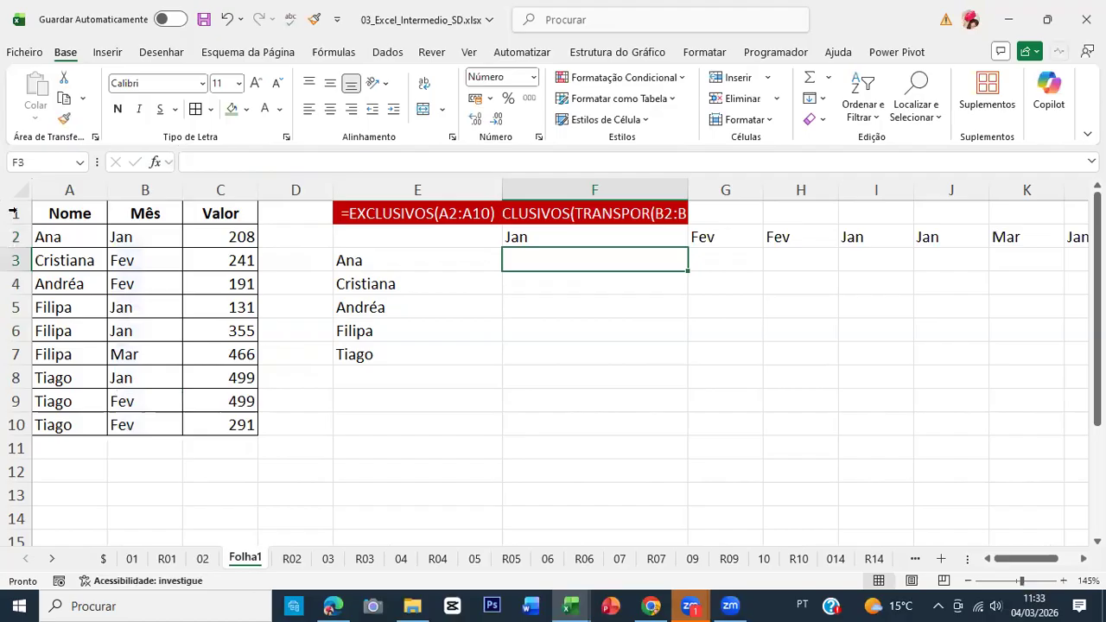
Swap the function nesting in F2 so the formula reads =TRANSPOR(EXCLUSIVOS(B2:B10)).
key("Up")
double_click(281, 163)
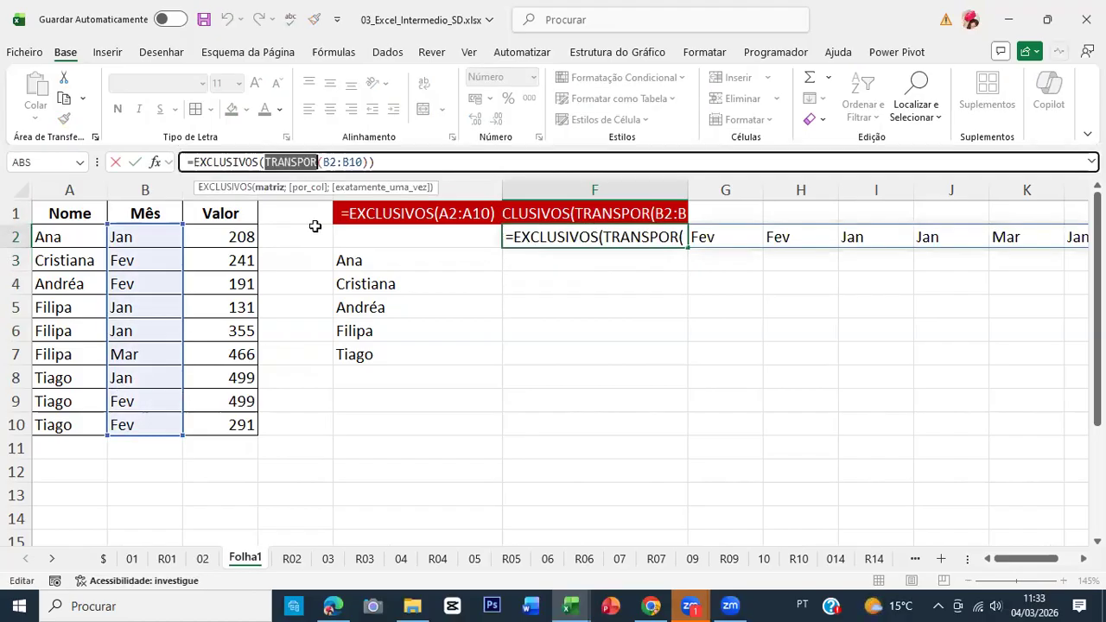
key("BackSpace")
key("BackSpace")
key("ctrl+Left")
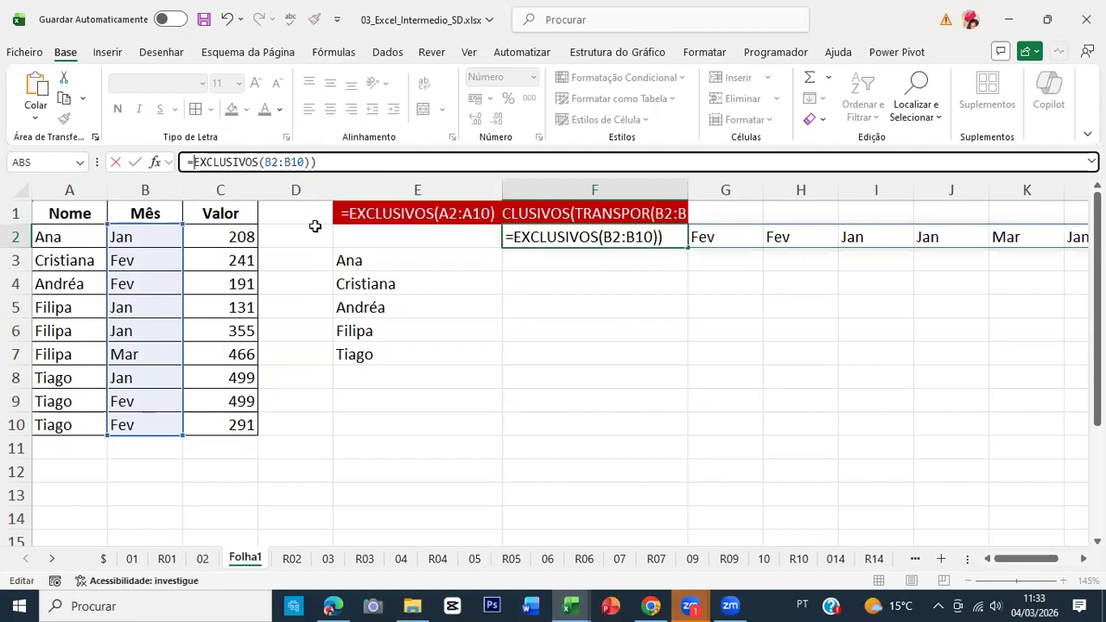
type("TRANSPOR")
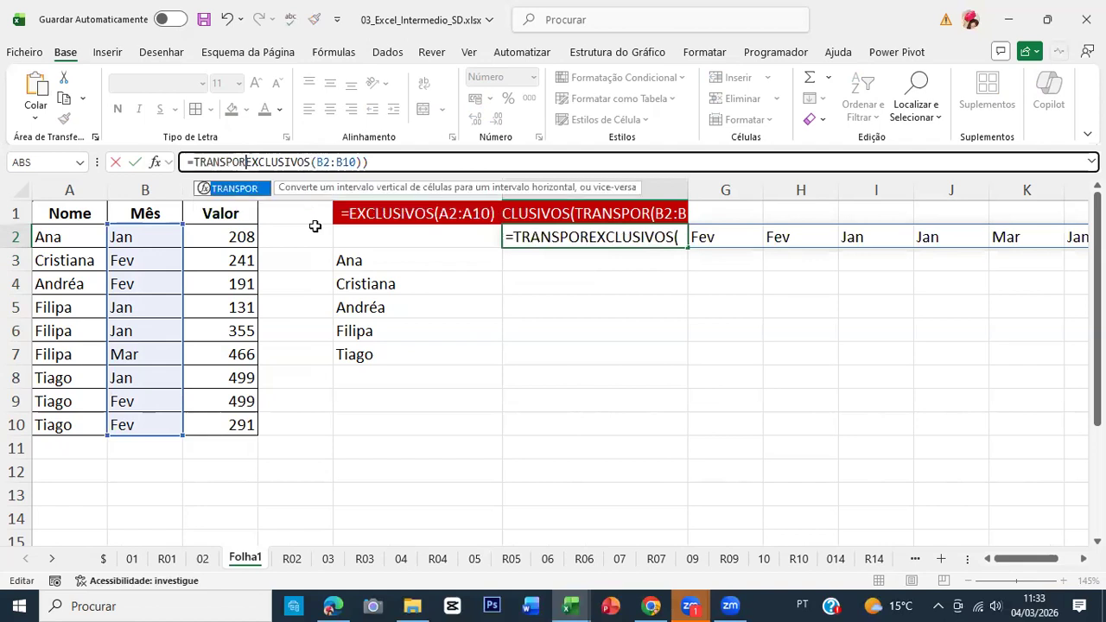
type("(")
key("Return")
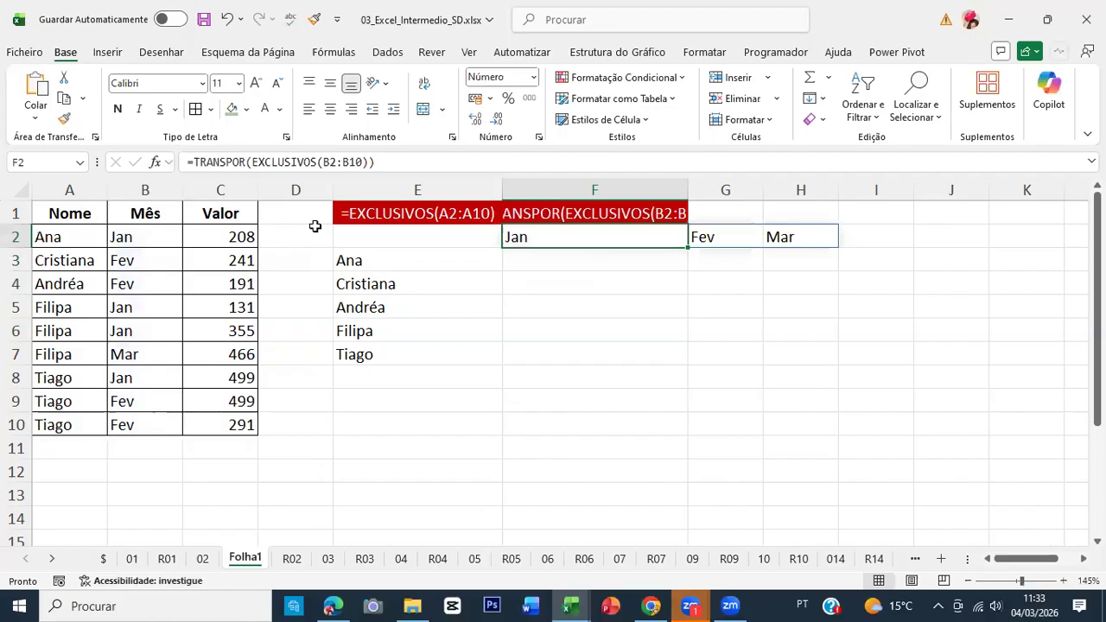
Start a SOMA.SE.S formula in F3 beneath the first month and open its function arguments.
key("Right")
key("Right")
key("Left")
key("Left")
key("Down")
type("=soma")
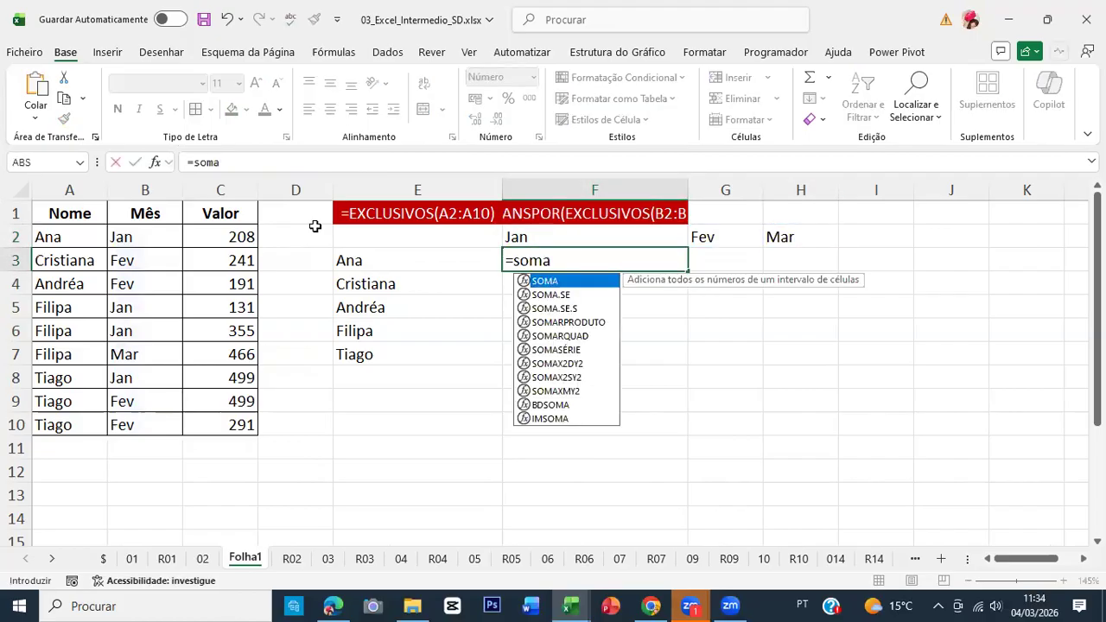
key("Down")
key("Down")
key("Tab")
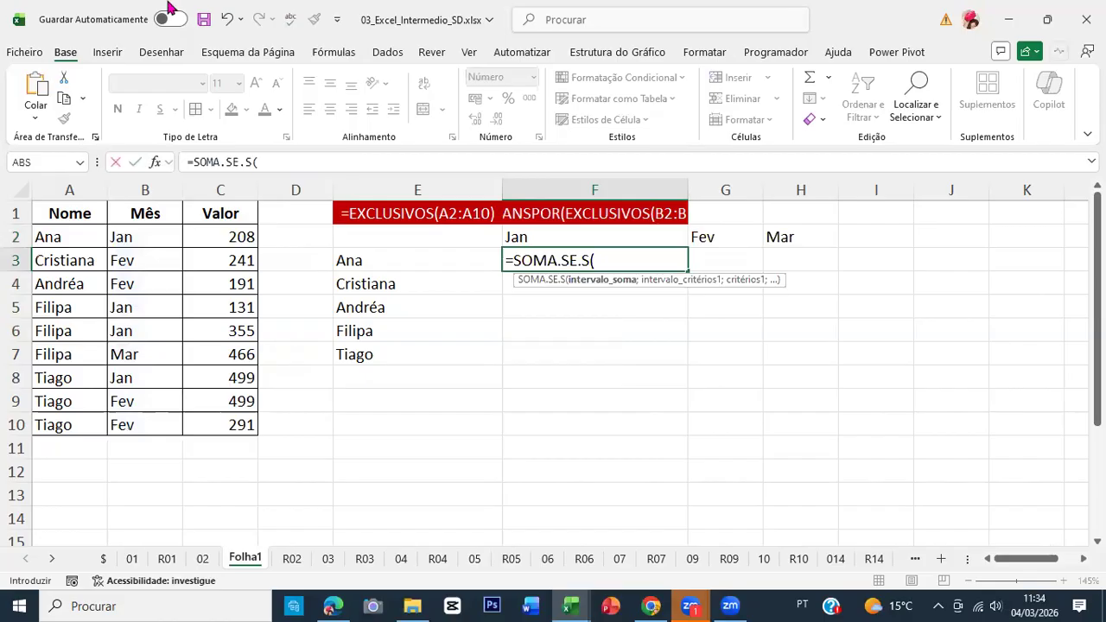
left_click(157, 163)
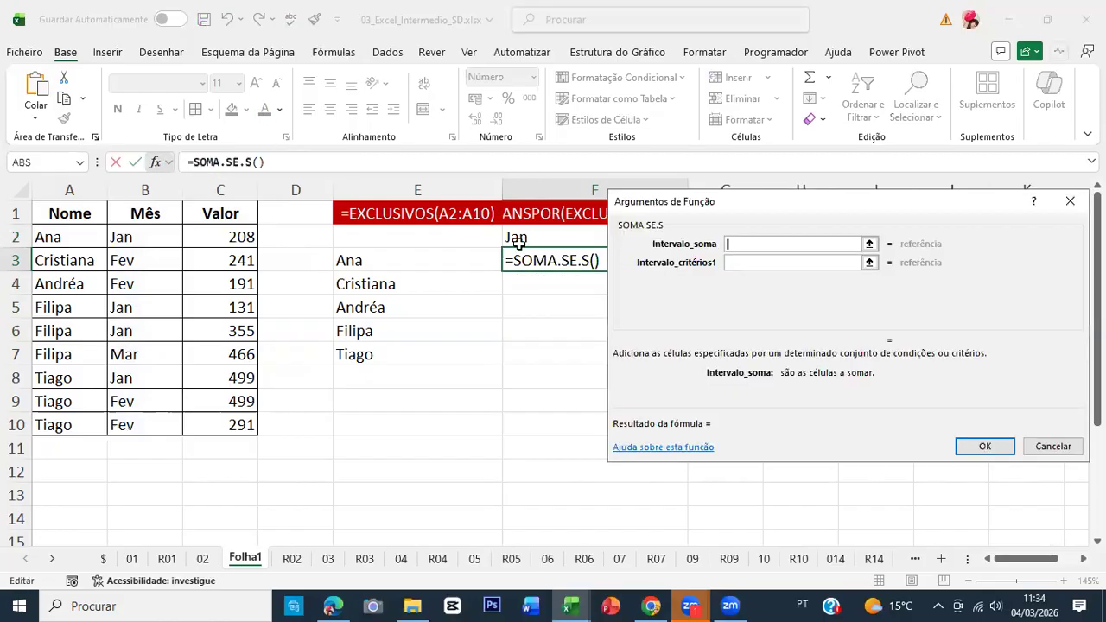
Set the SOMA.SE.S sum range to the whole Valor column as $C:$C.
left_click(221, 190)
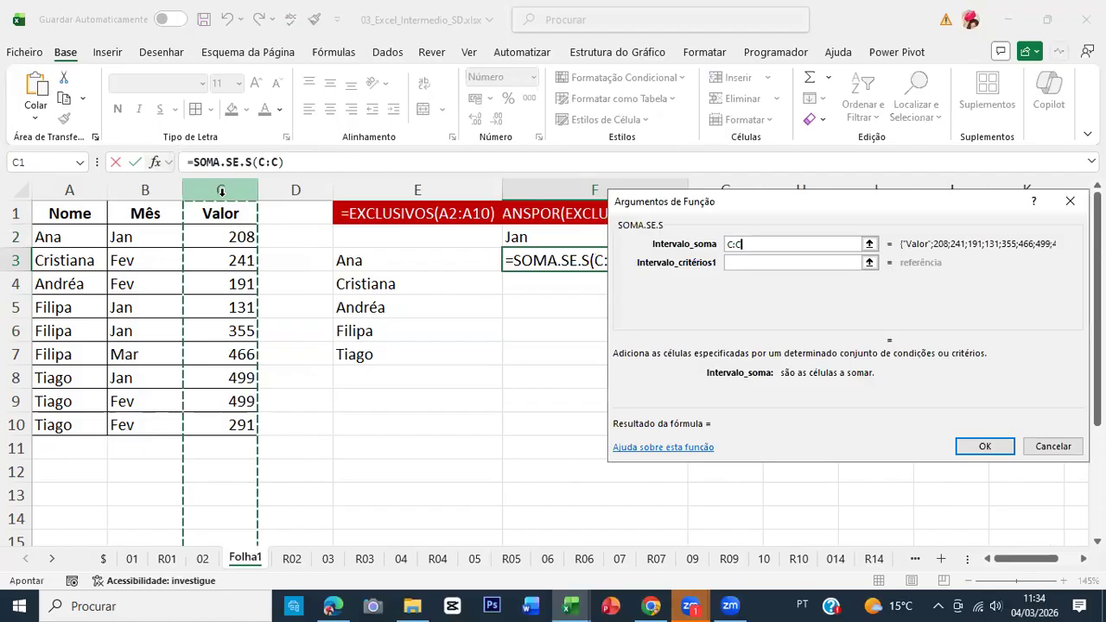
key("F4")
key("Tab")
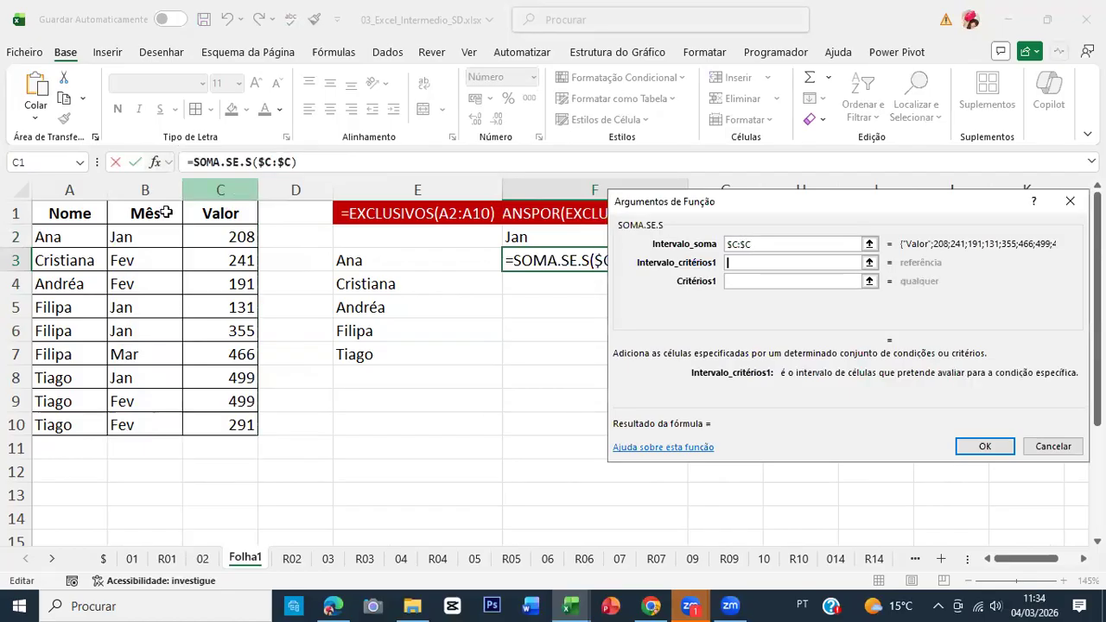
Set the first criteria range to $A:$A and its criterion to $E3, locking only the column.
left_click(72, 185)
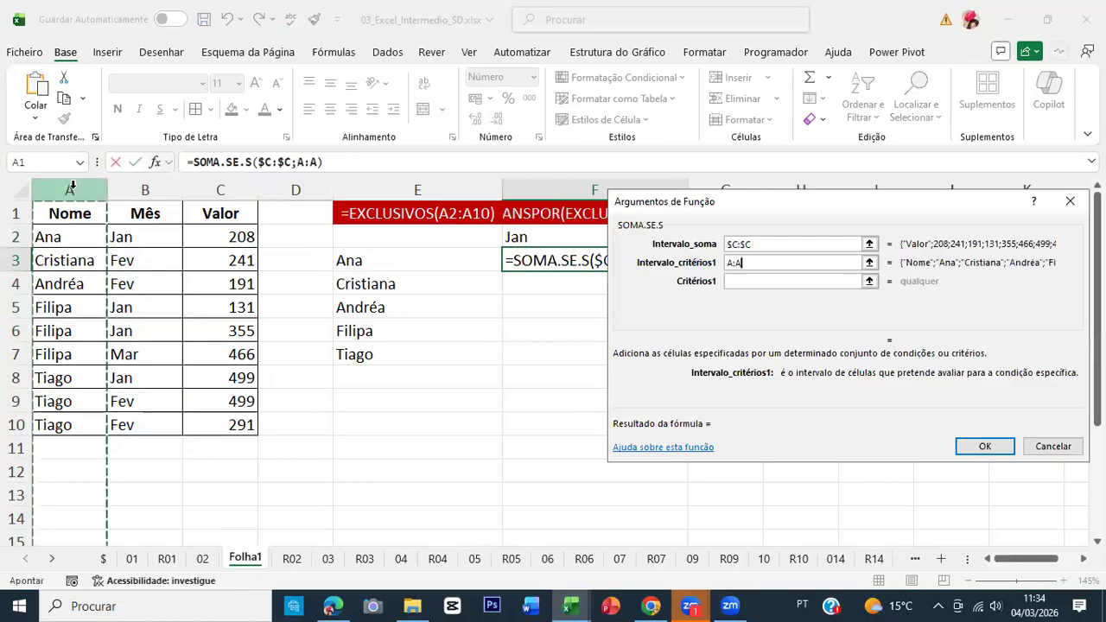
key("F4")
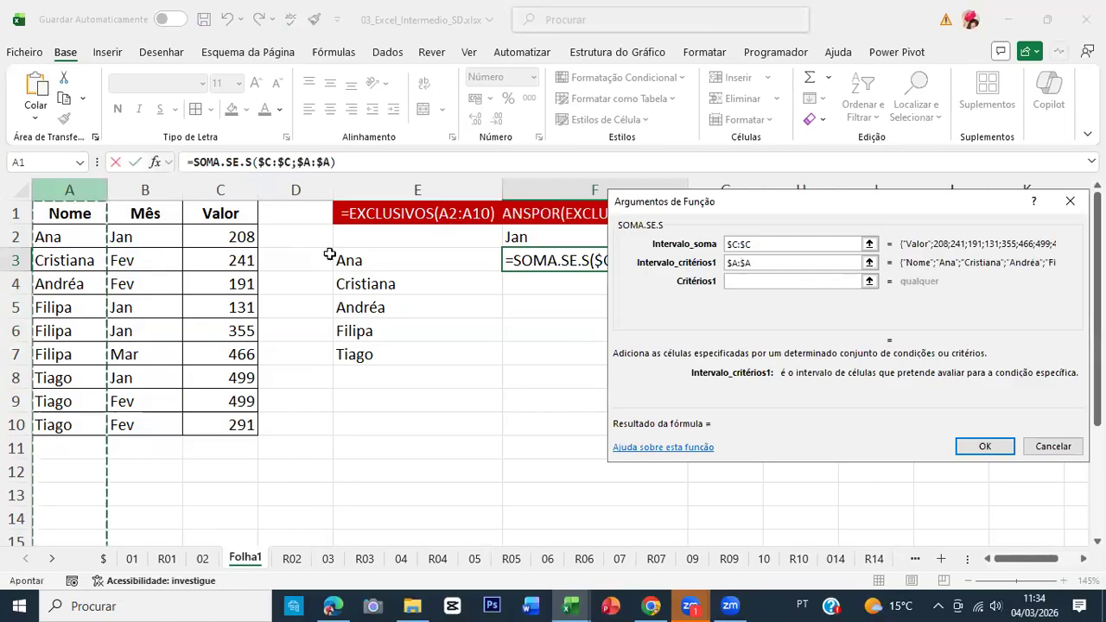
key("Tab")
left_click(368, 260)
key("F4")
key("F4")
key("F4")
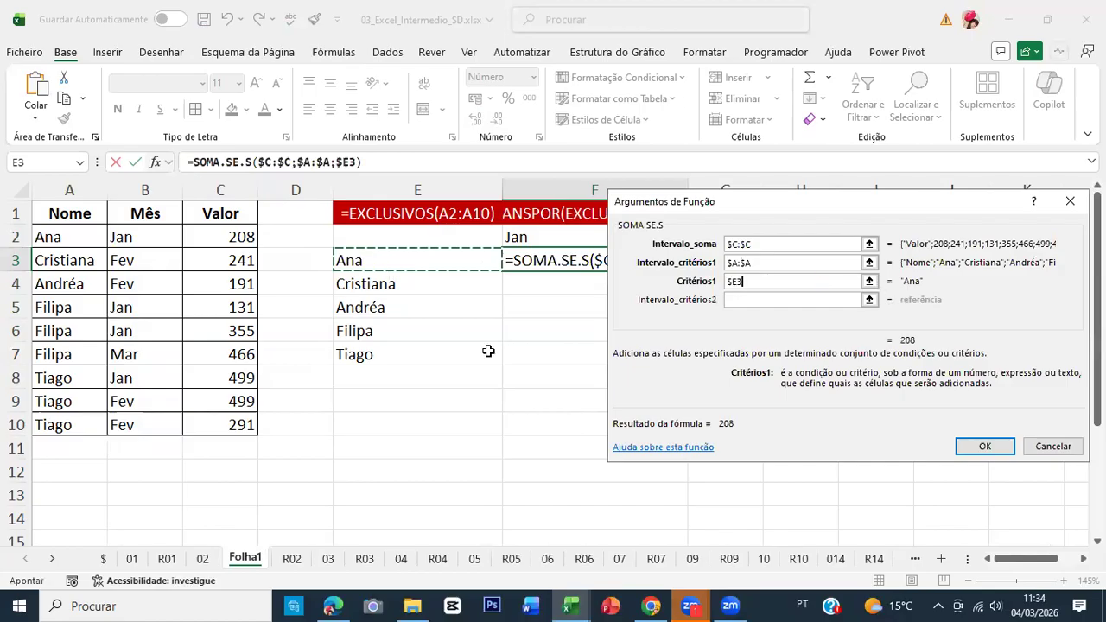
Set the second criteria range to $B:$B with criterion F$2, and accept the SOMA.SE.S formula in F3.
left_click(758, 299)
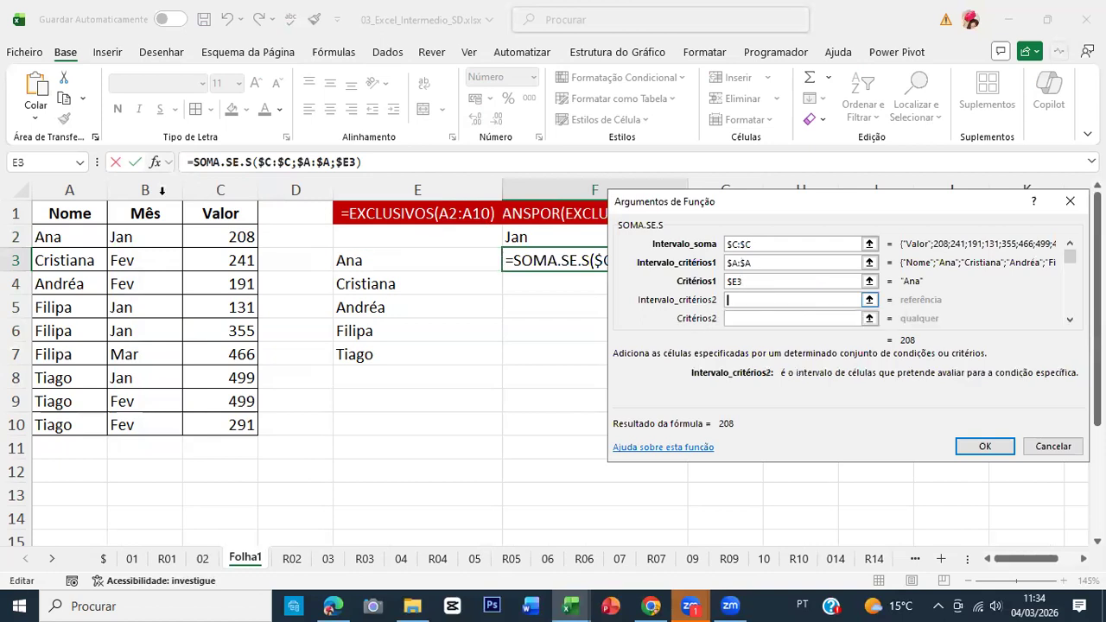
left_click(161, 190)
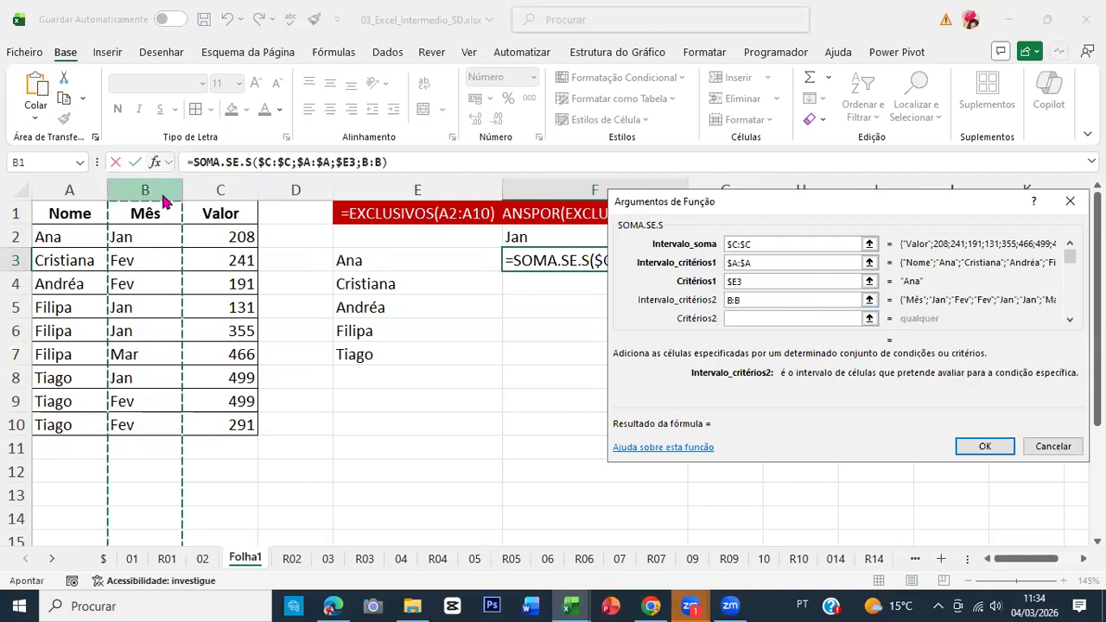
key("Tab")
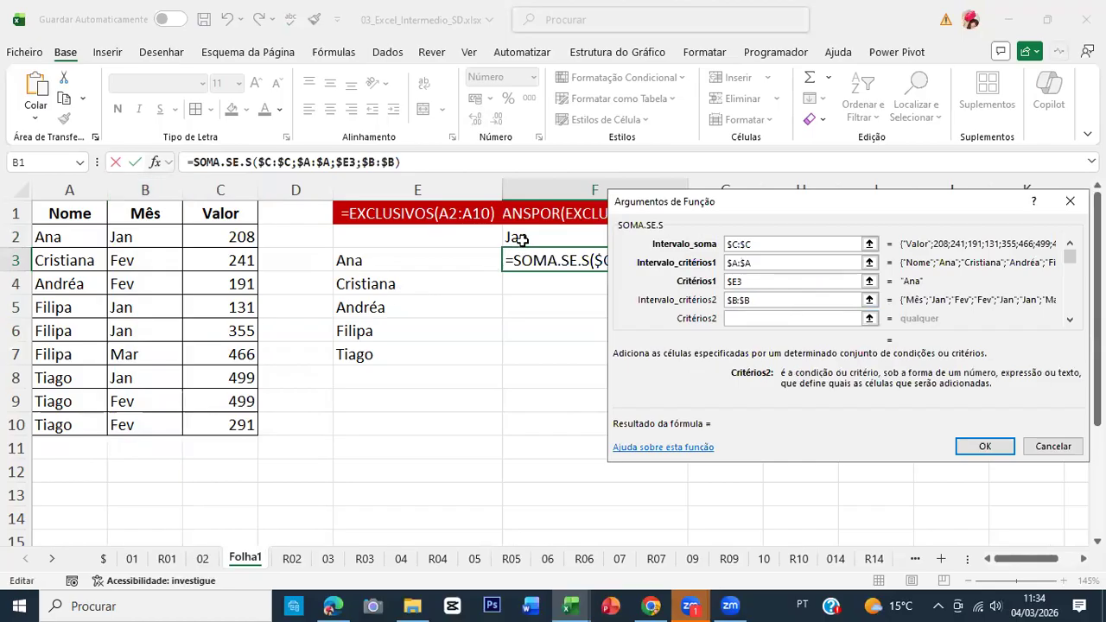
left_click(522, 240)
key("F4")
key("F4")
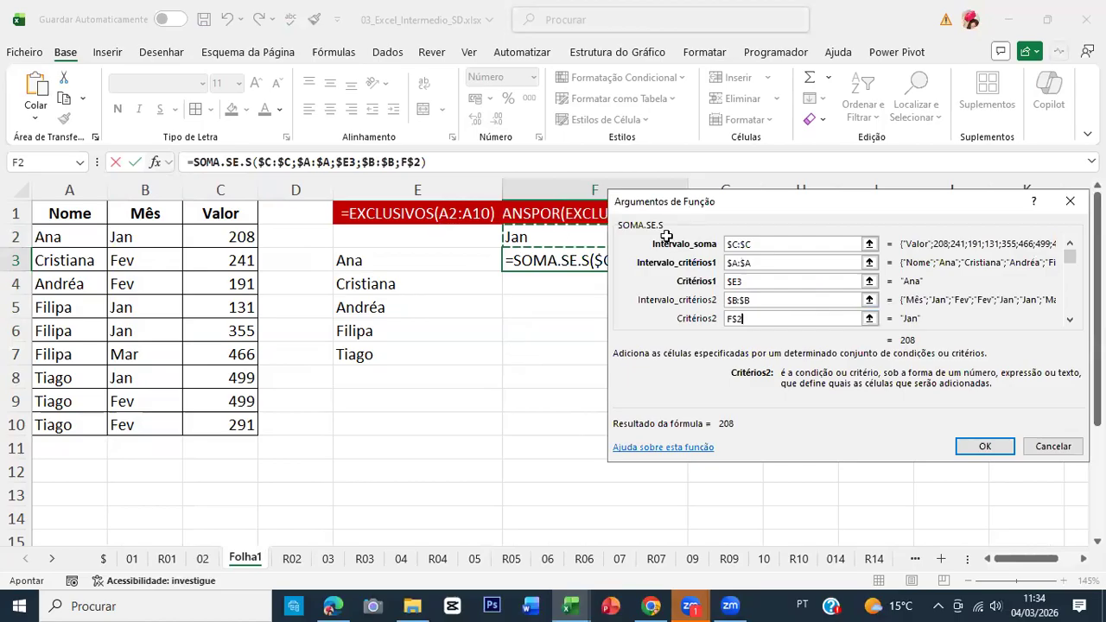
left_click_drag(689, 204, 656, 325)
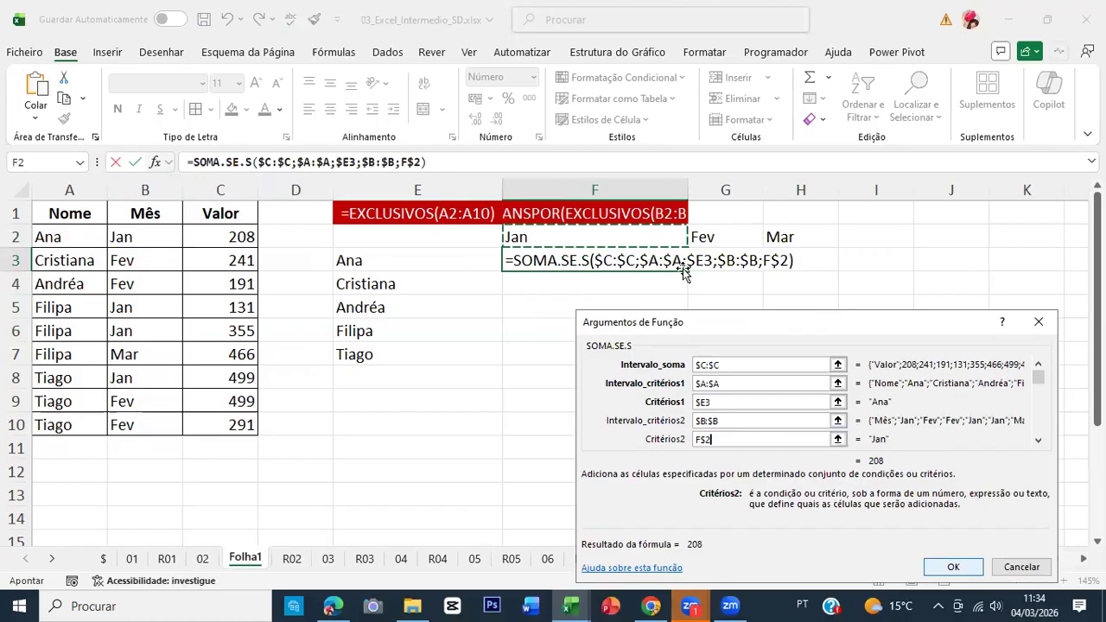
key("Return")
Copy the SOMA.SE.S formula from F3 across the cross table range F3:H7.
key("ctrl+c")
left_click(737, 286, "shift")
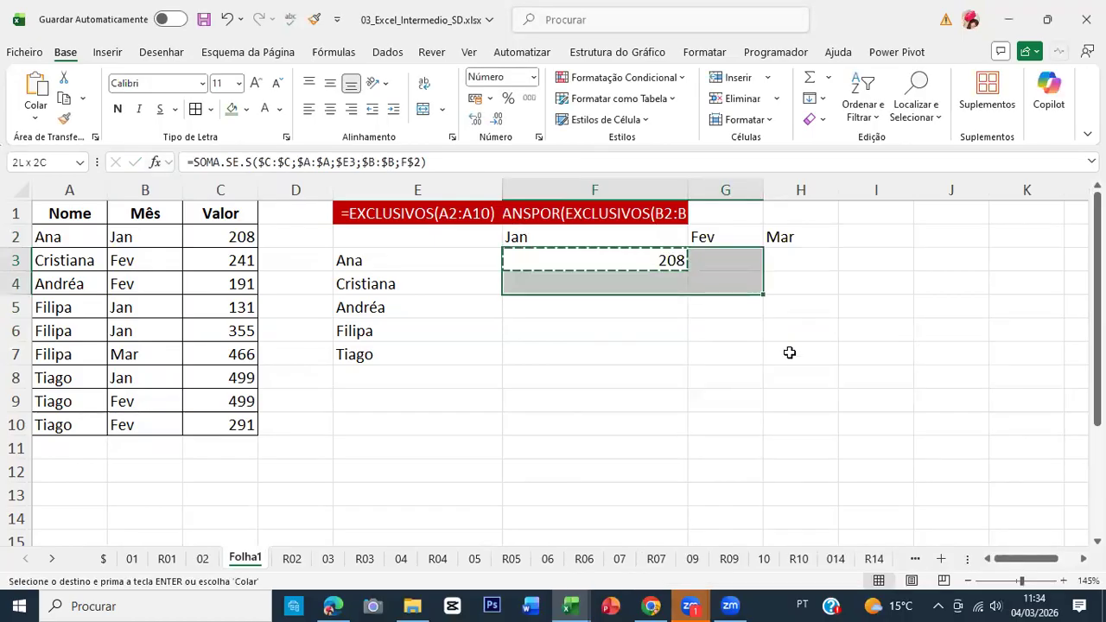
left_click(790, 353, "shift")
key("ctrl+v")
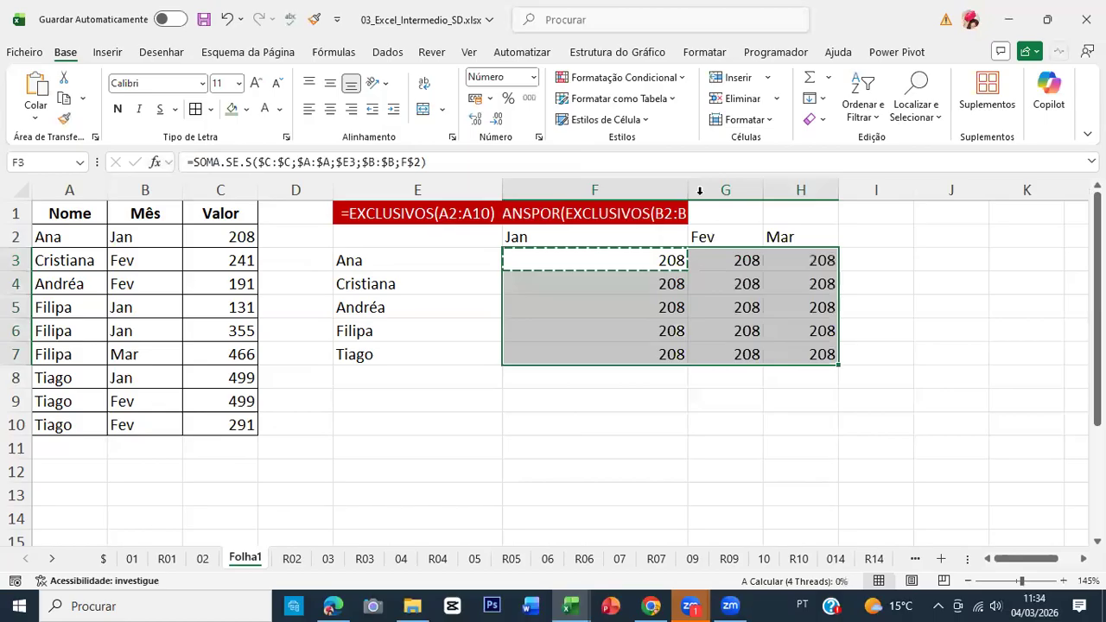
key("Escape")
Try to show F3's formula text in F1 and copy that display formula into E1.
left_click(638, 216)
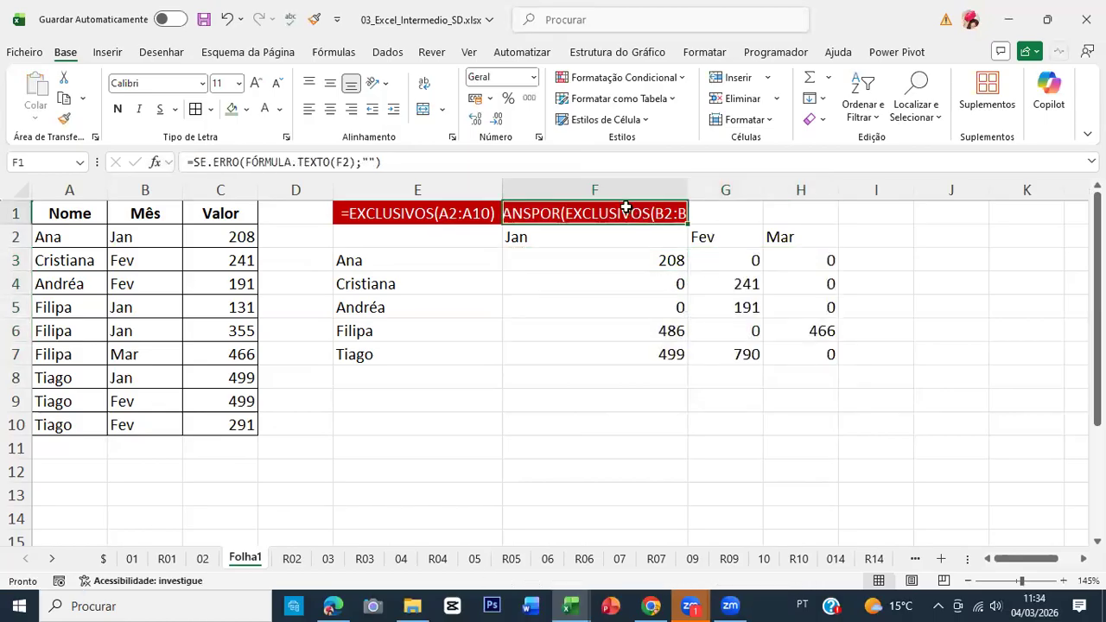
left_click(590, 261)
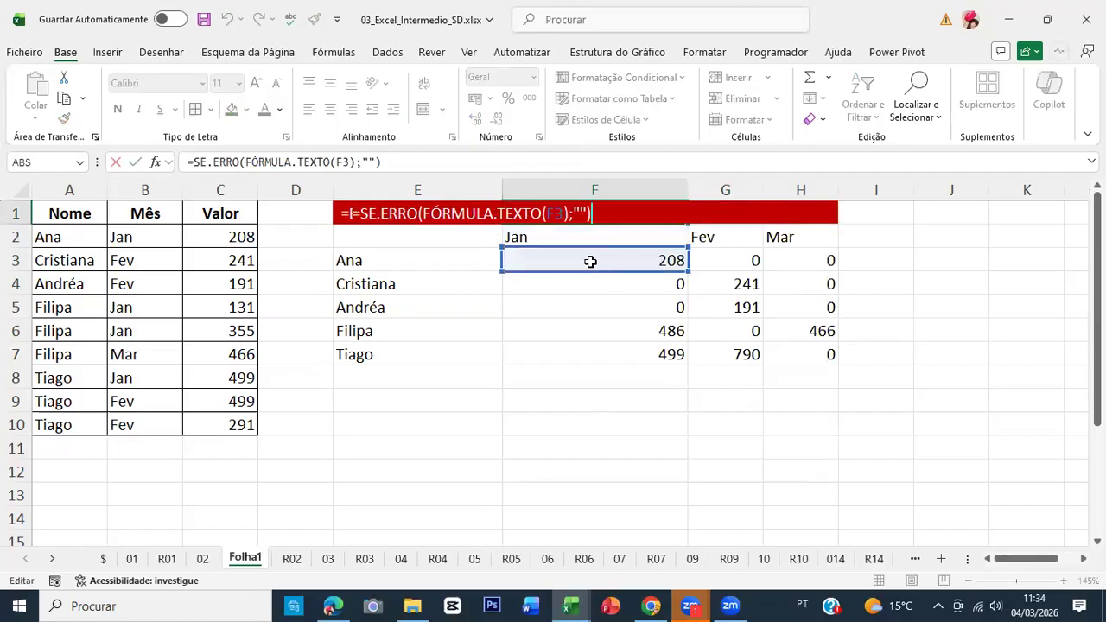
key("Return")
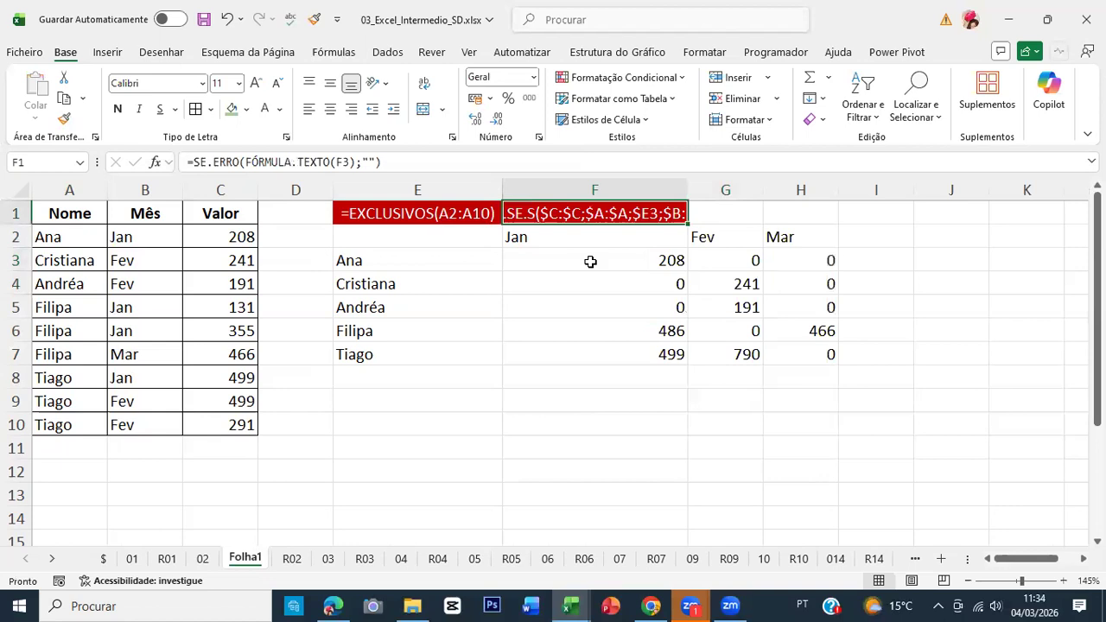
key("ctrl+c")
key("Left")
key("ctrl+v")
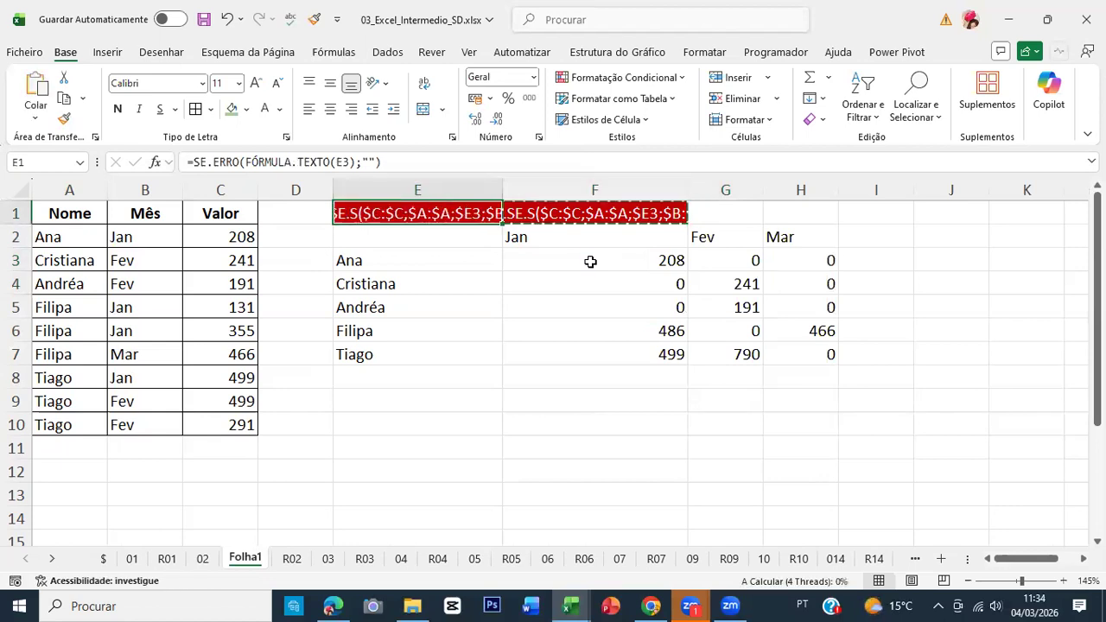
key("ctrl+z")
key("Left")
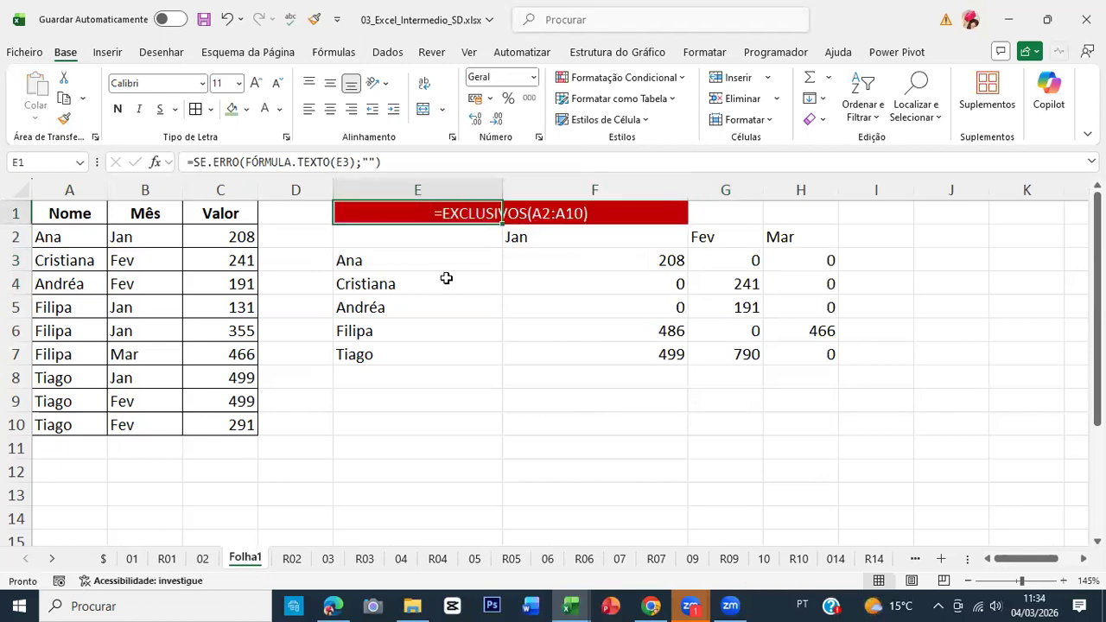
Change the display formula in E1 to =SE.ERRO(FÓRMULA.TEXTO(F3);"").
key("F2")
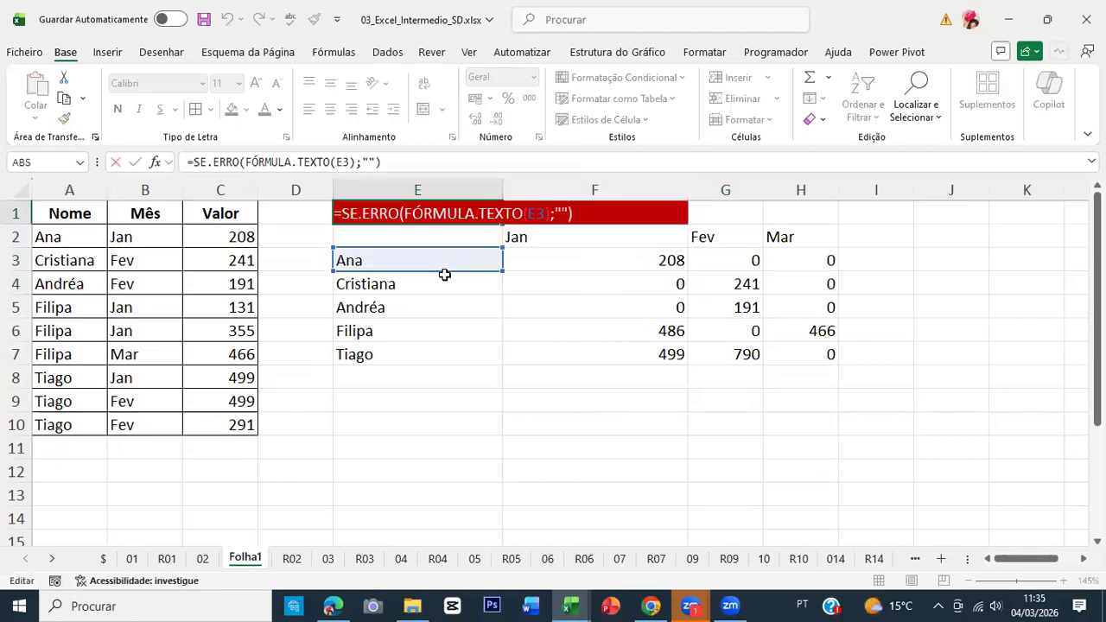
left_click(531, 265)
key("ctrl+Return")
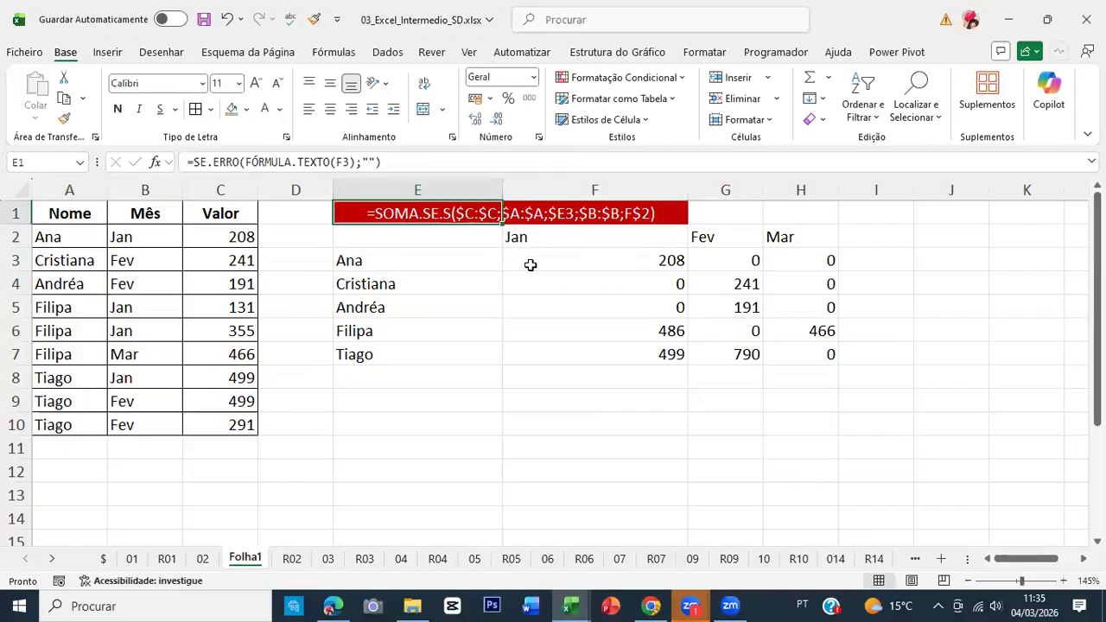
Narrow column F to about the width of the other month columns.
key("Down")
key("Down")
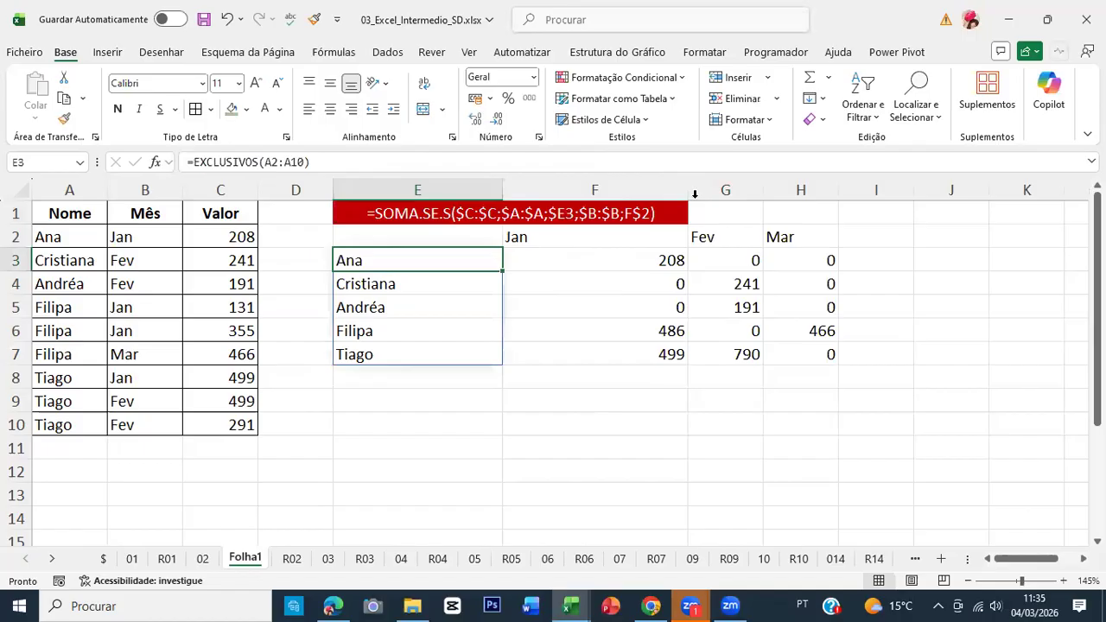
left_click_drag(685, 192, 561, 189)
Check the cross table sums in F3:G4 and F6 against the source rows A3:C3 and A5:C6.
left_click(551, 258)
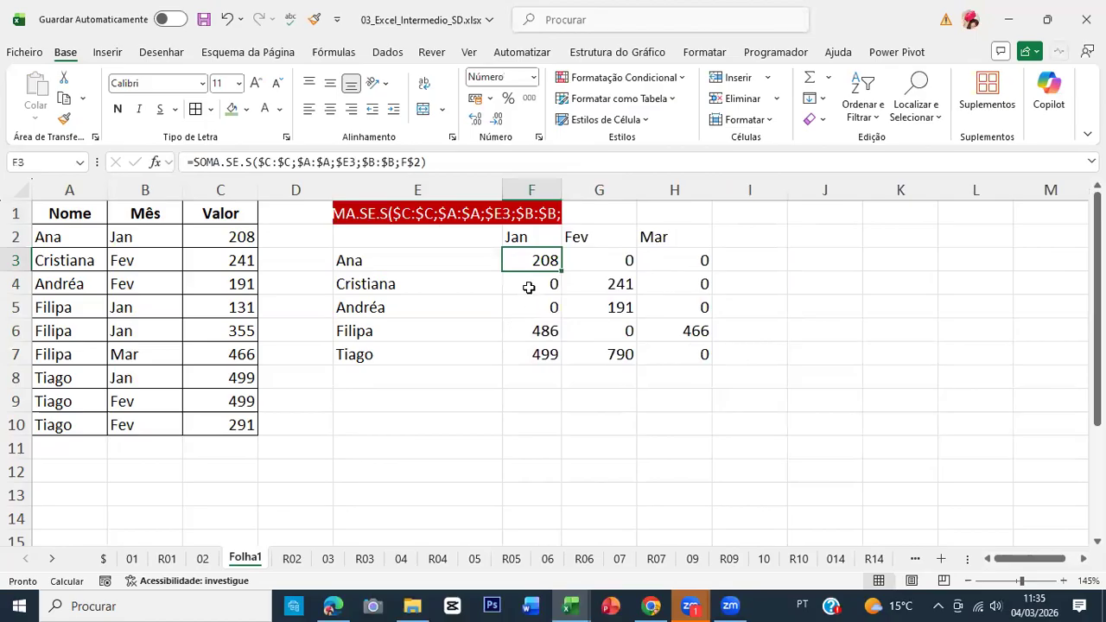
key("Down")
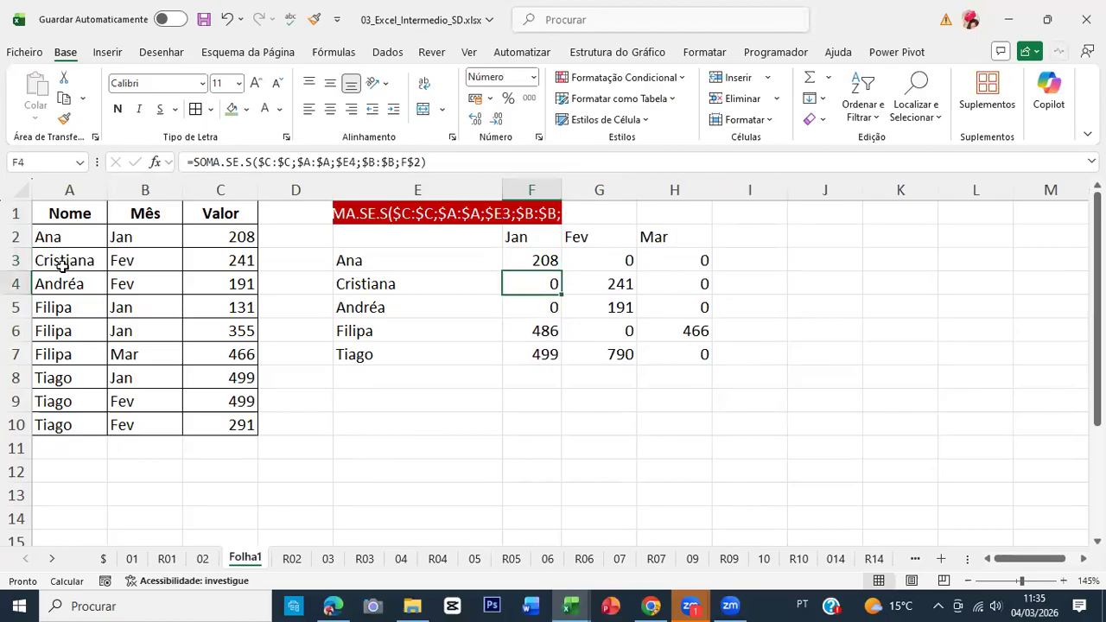
left_click(109, 269)
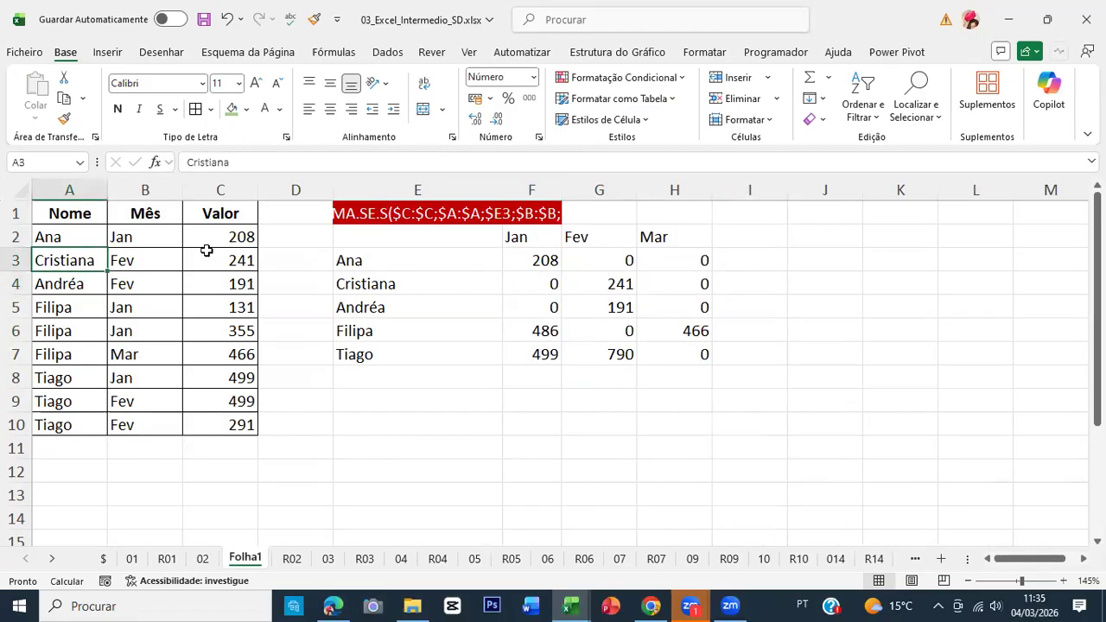
left_click(212, 256, "shift")
left_click(537, 288)
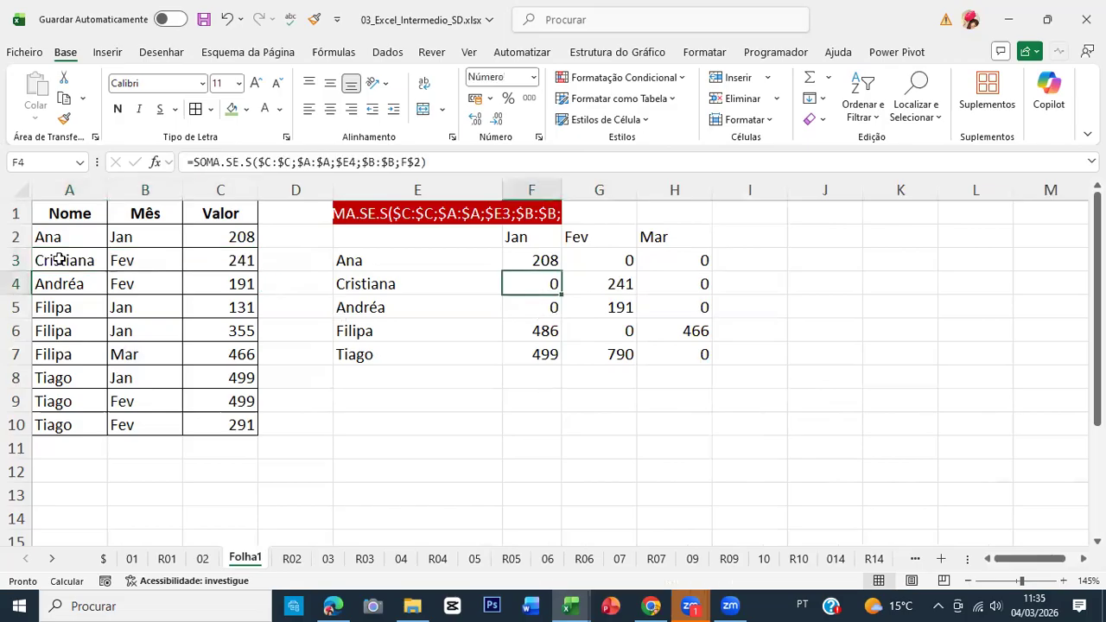
key("Right")
left_click_drag(77, 261, 235, 260)
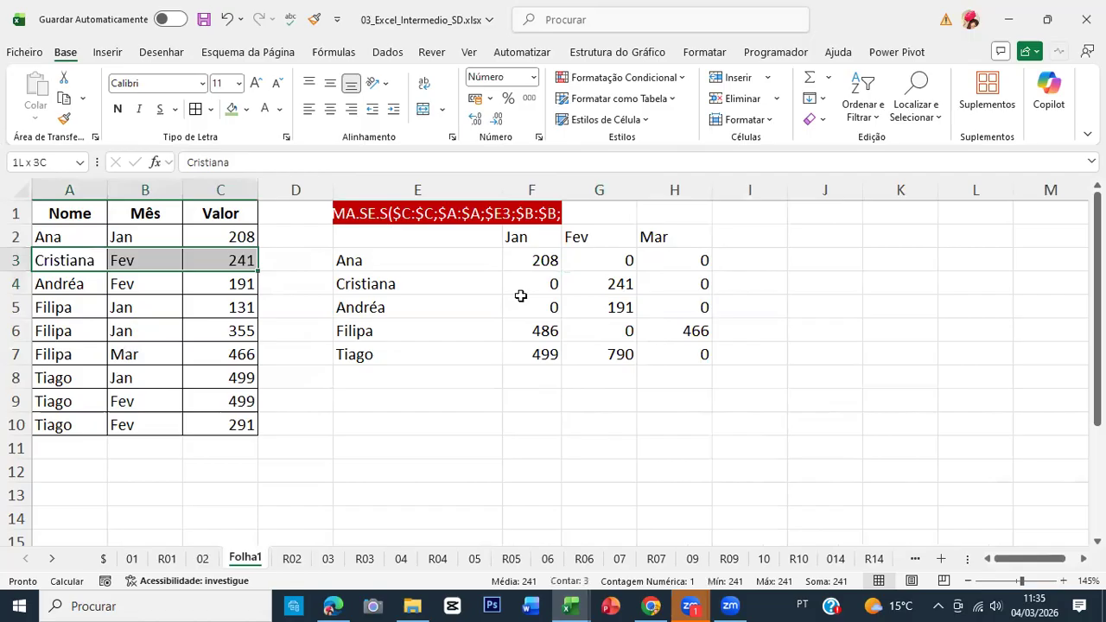
left_click_drag(76, 309, 237, 323)
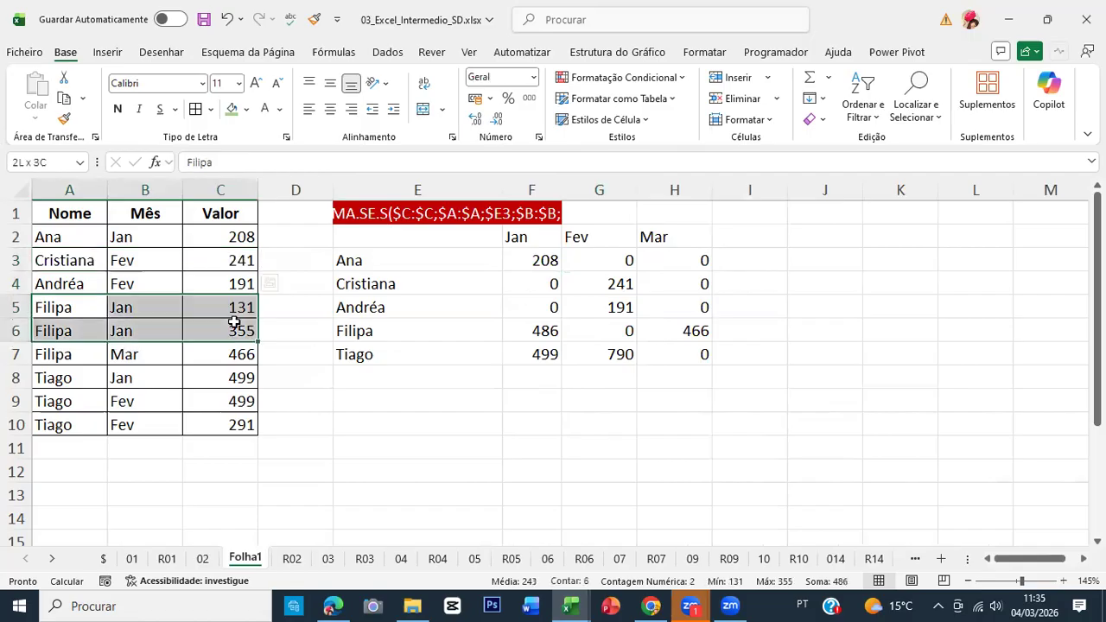
left_click(539, 331)
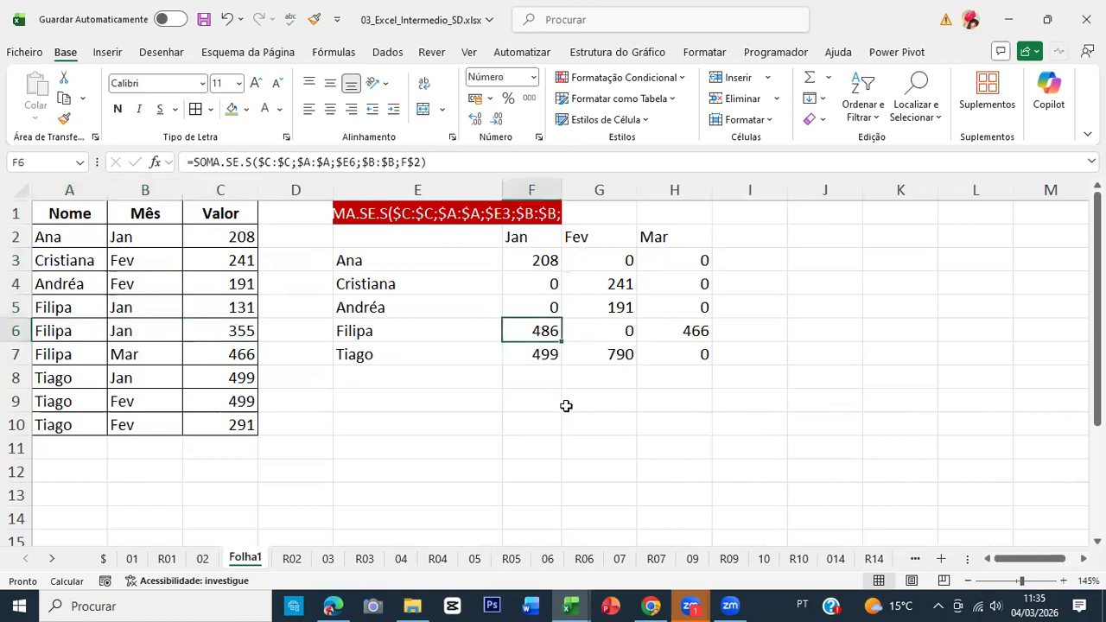
Copy the empty red heading cell F1 into G1:I1 to widen the banner for the formula text.
left_click(381, 216)
left_click(527, 227)
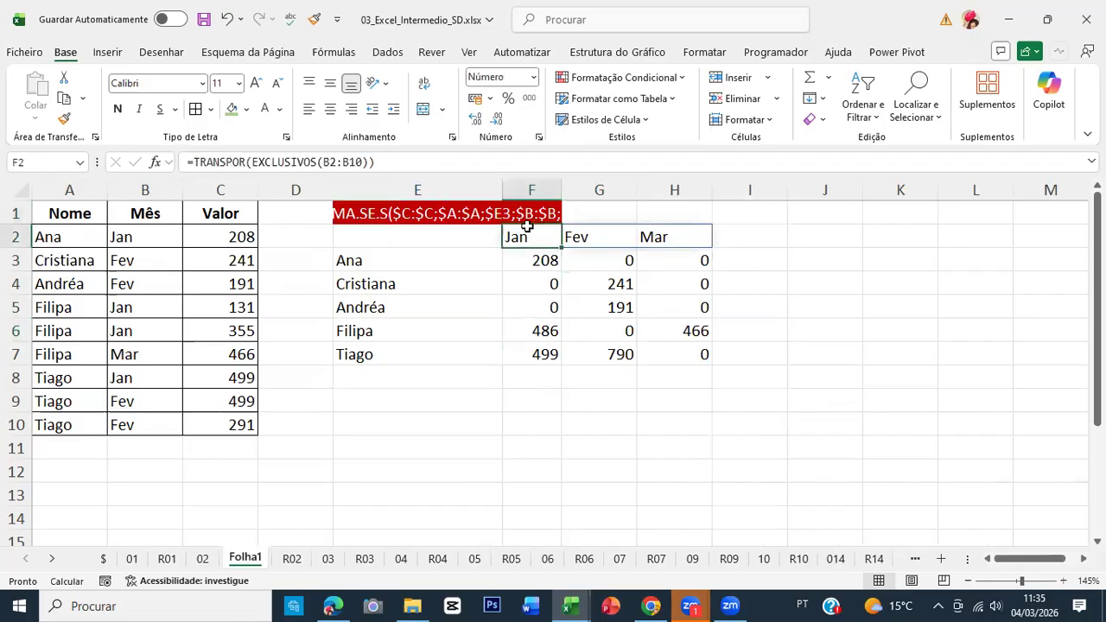
key("Up")
key("ctrl+c")
key("Right")
key("shift+Right")
key("shift+Right")
key("Return")
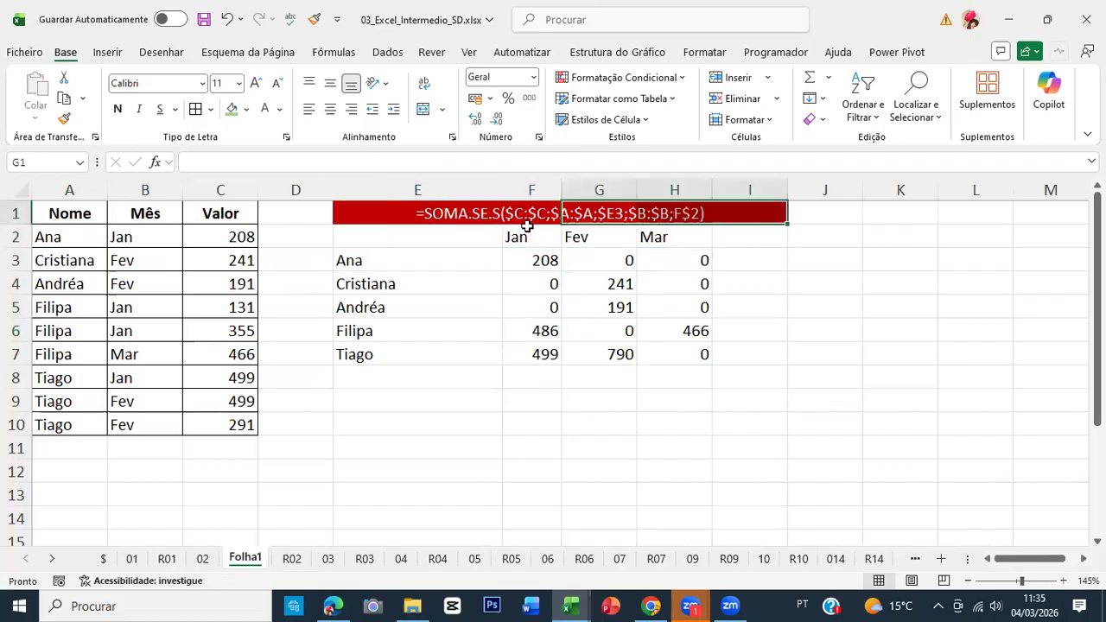
key("Left")
key("Left")
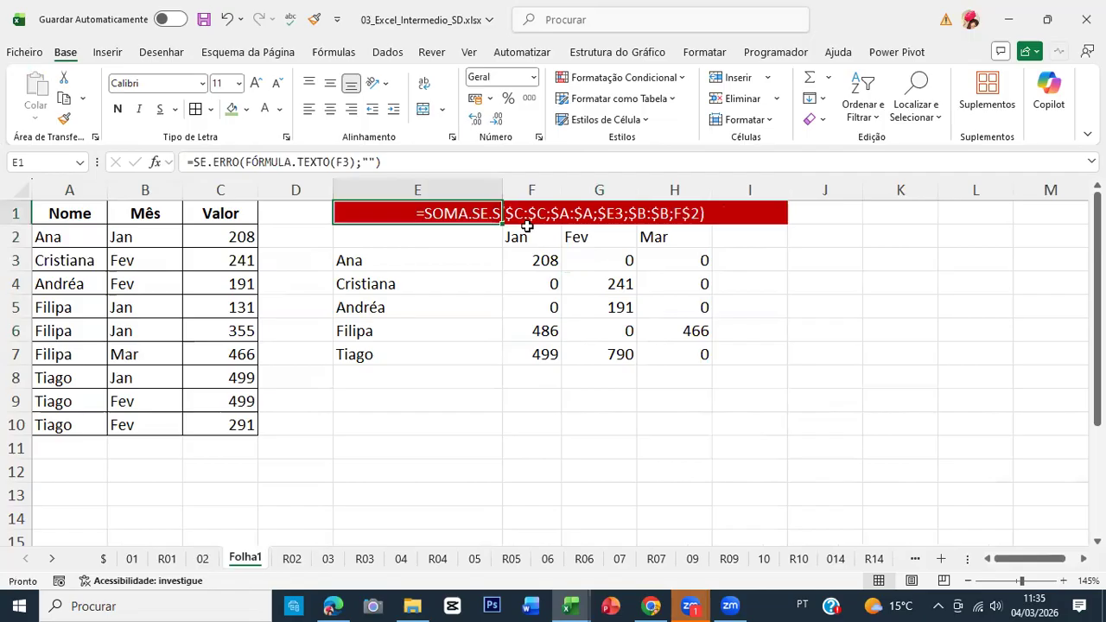
Clear all the SOMA.SE.S formulas from the cross table range F3:H7.
key("Right")
key("Down")
key("Down")
key("ctrl+shift+Right")
key("ctrl+shift+Down")
key("Delete")
key("Up")
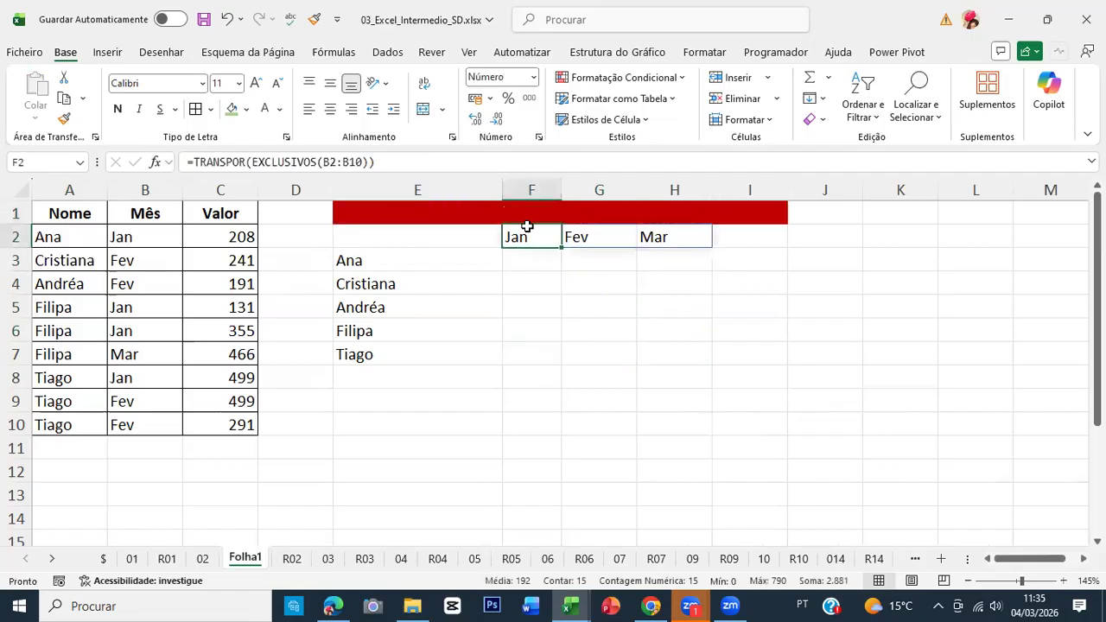
Begin the SOMA.SE.S formula again in the emptied cell F3 and open its function arguments.
key("Down")
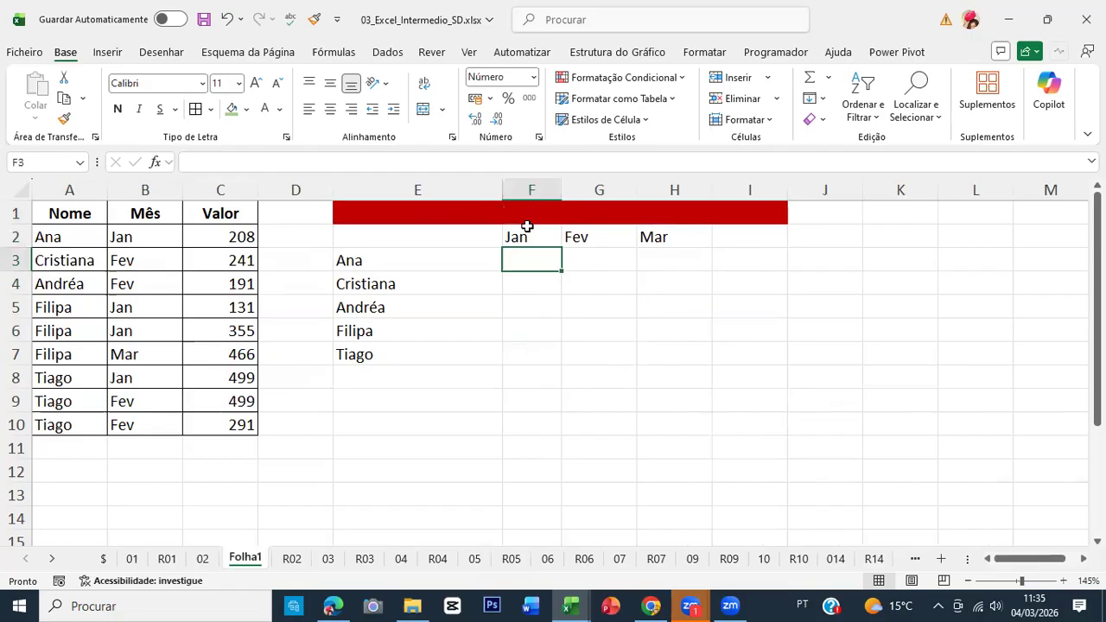
type("=so")
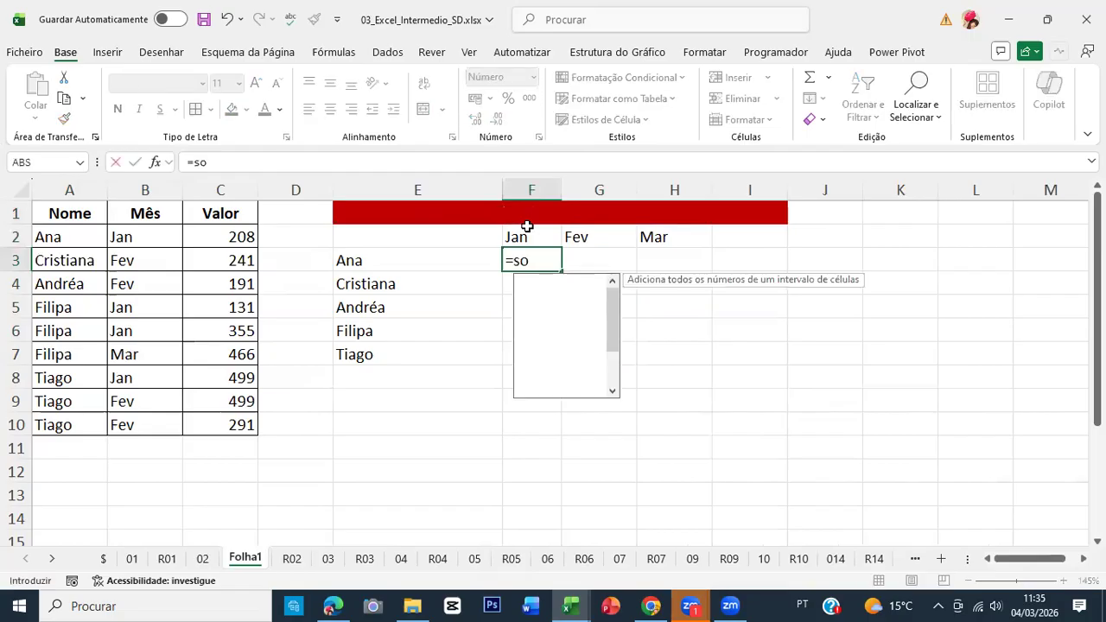
key("Down")
key("Down")
key("Tab")
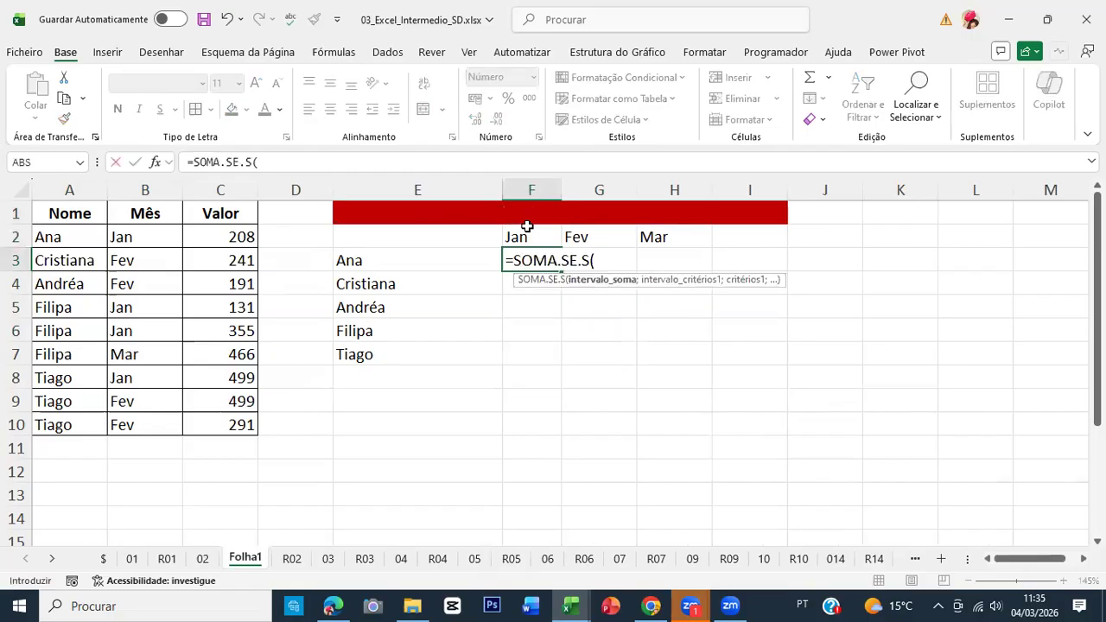
left_click(156, 162)
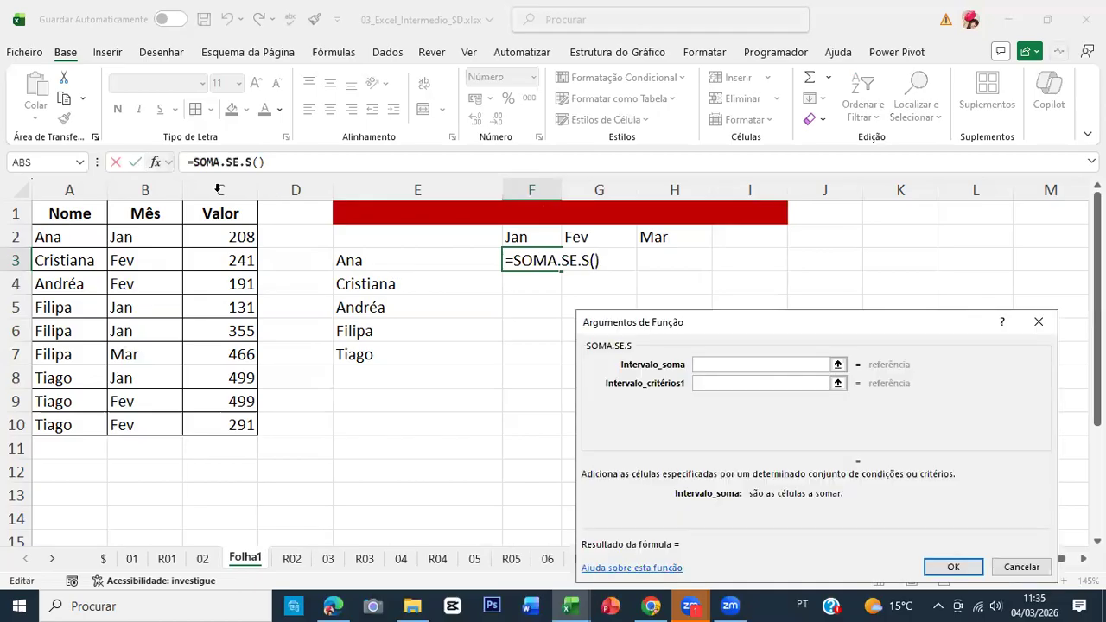
Set the sum range to the Valor column as $C:$C and the first criteria range to the Nome column as $A:$A.
left_click(219, 190)
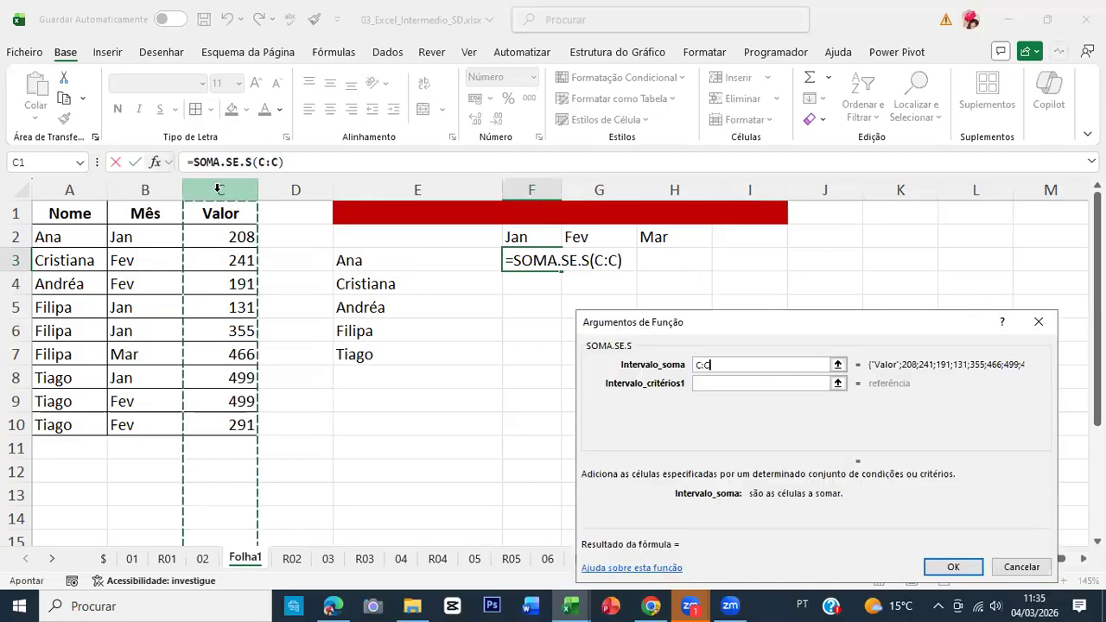
key("F4")
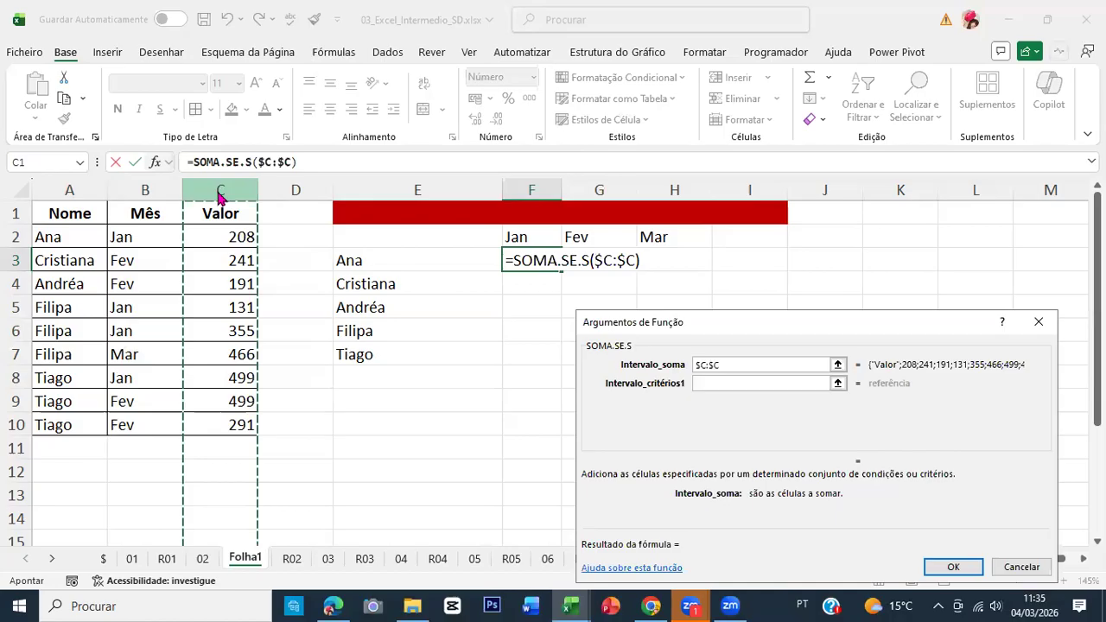
key("Tab")
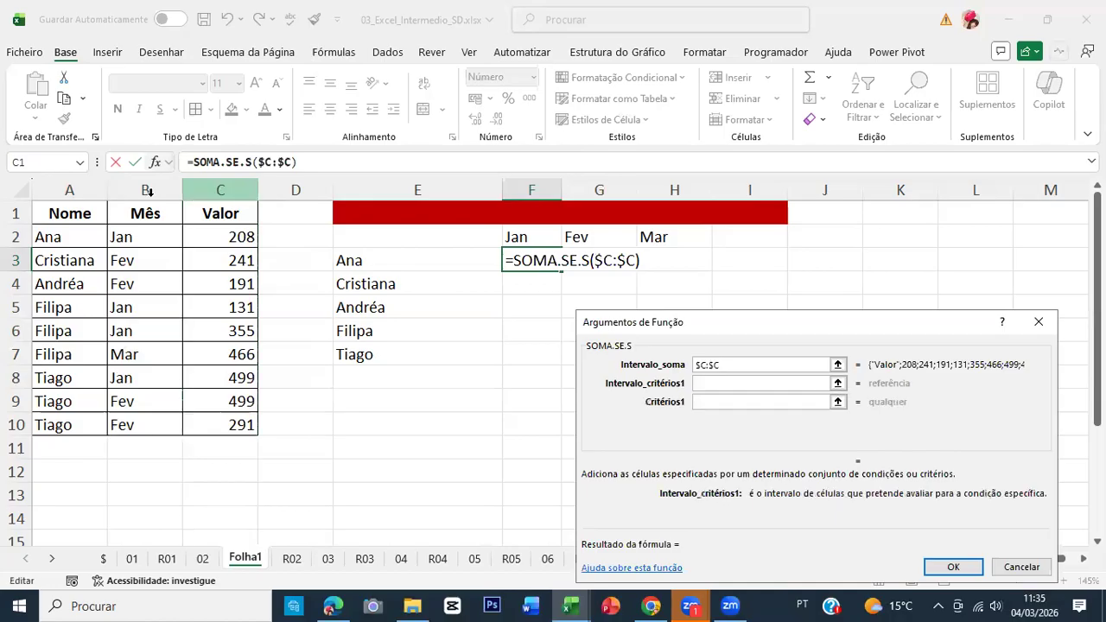
left_click(91, 178)
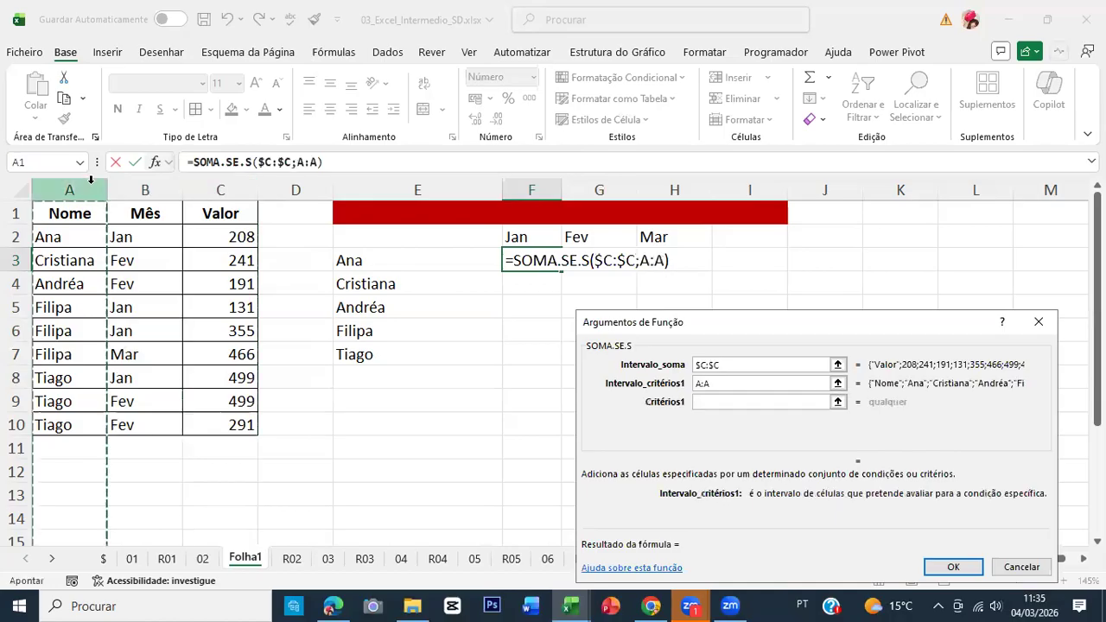
key("F4")
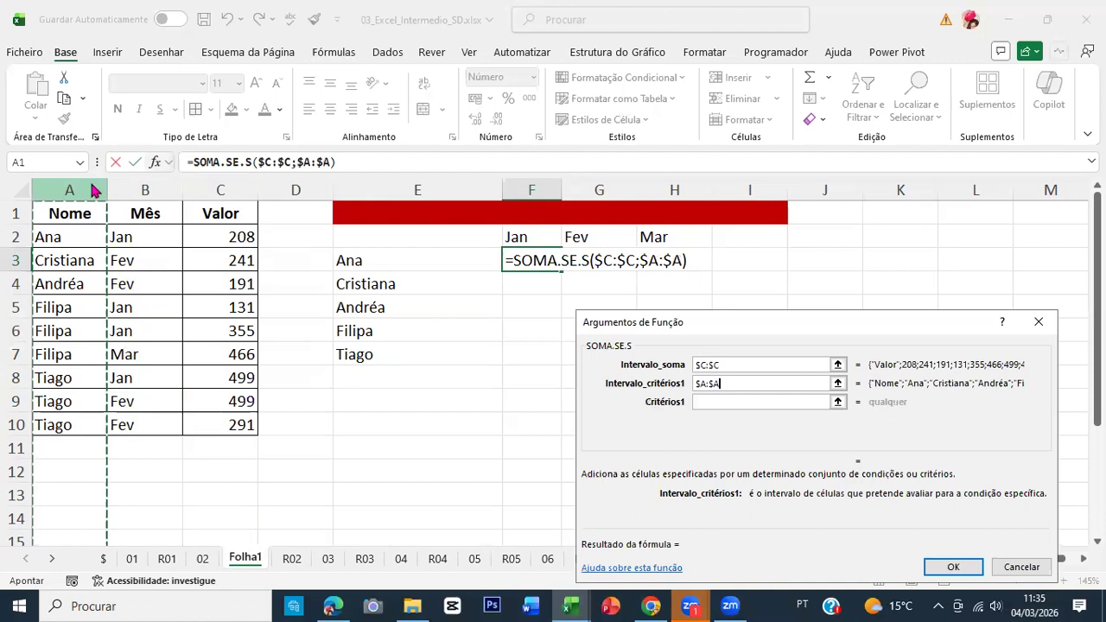
Set the first criterion to name cell E3 with only its column locked, as $E3.
key("Tab")
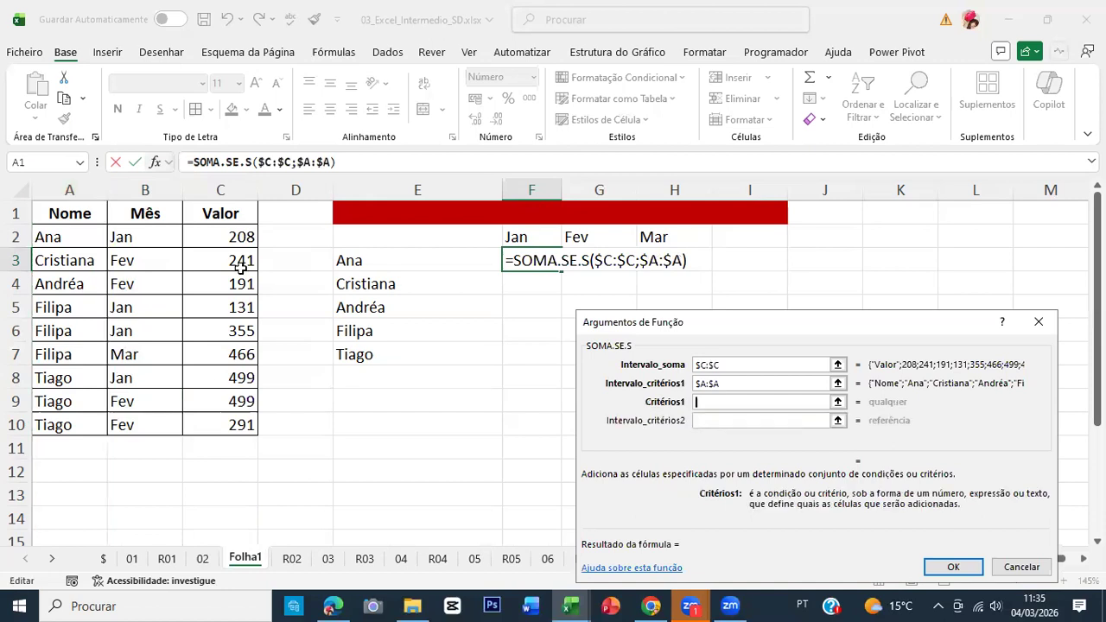
left_click(416, 259)
key("F4")
key("F4")
key("F4")
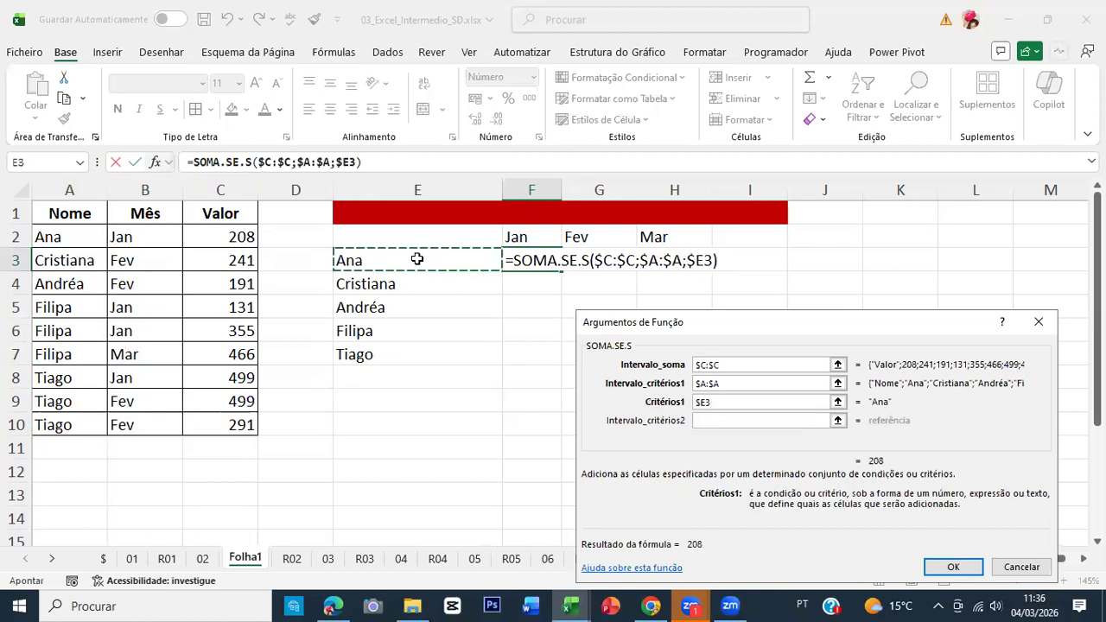
Set the second criteria range to the Mês column as $B:$B with criterion F$2, and finish the F3 formula.
key("Tab")
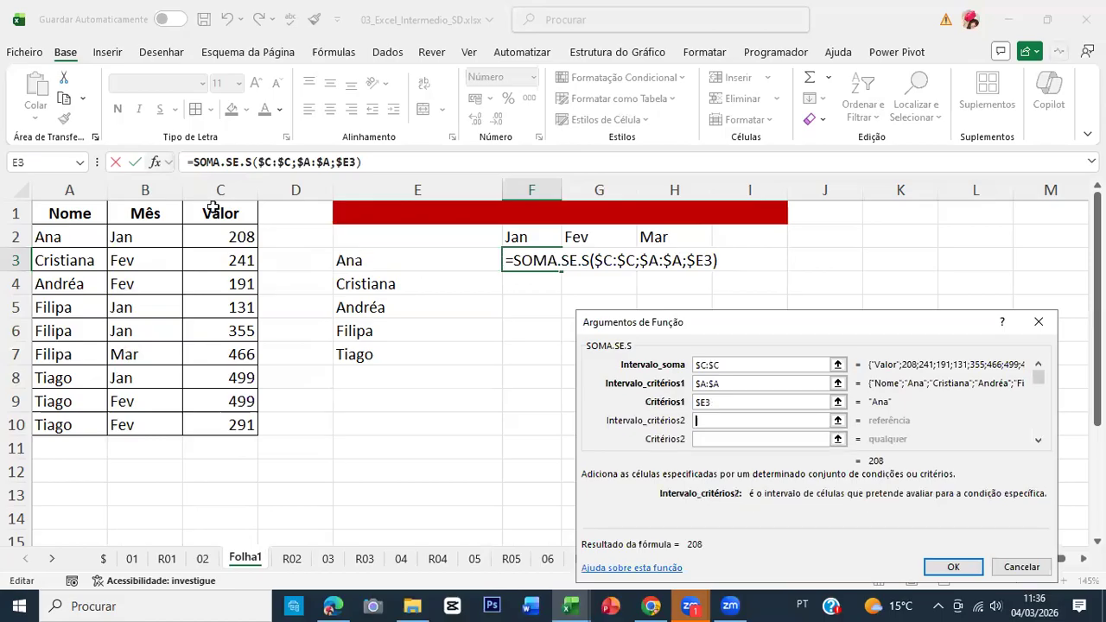
left_click(169, 192)
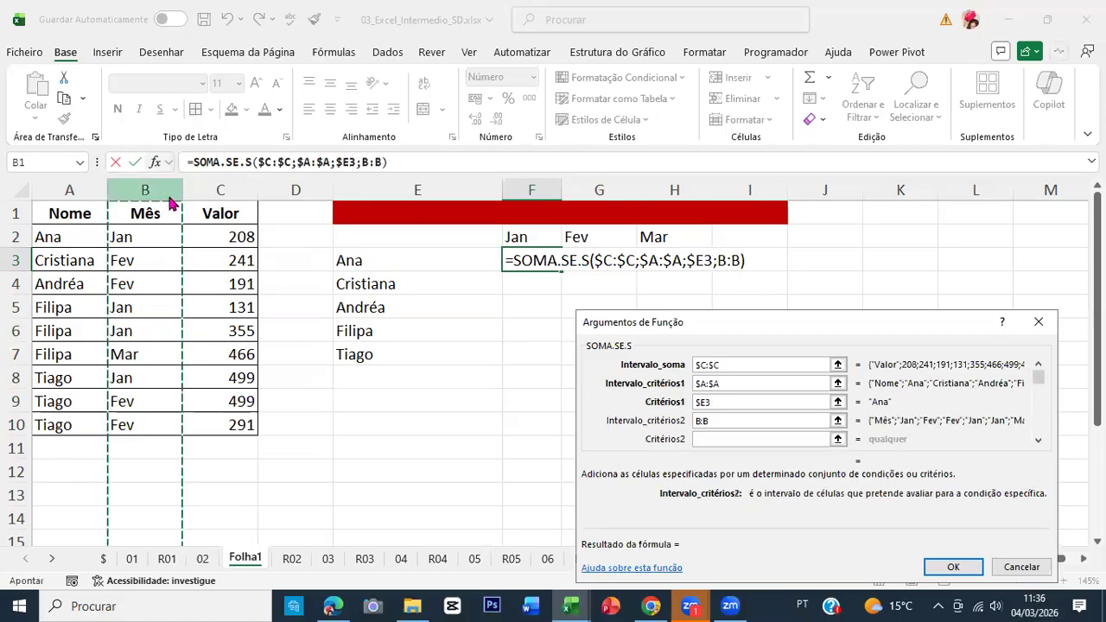
key("F4")
key("Tab")
left_click(518, 240)
key("F4")
key("F4")
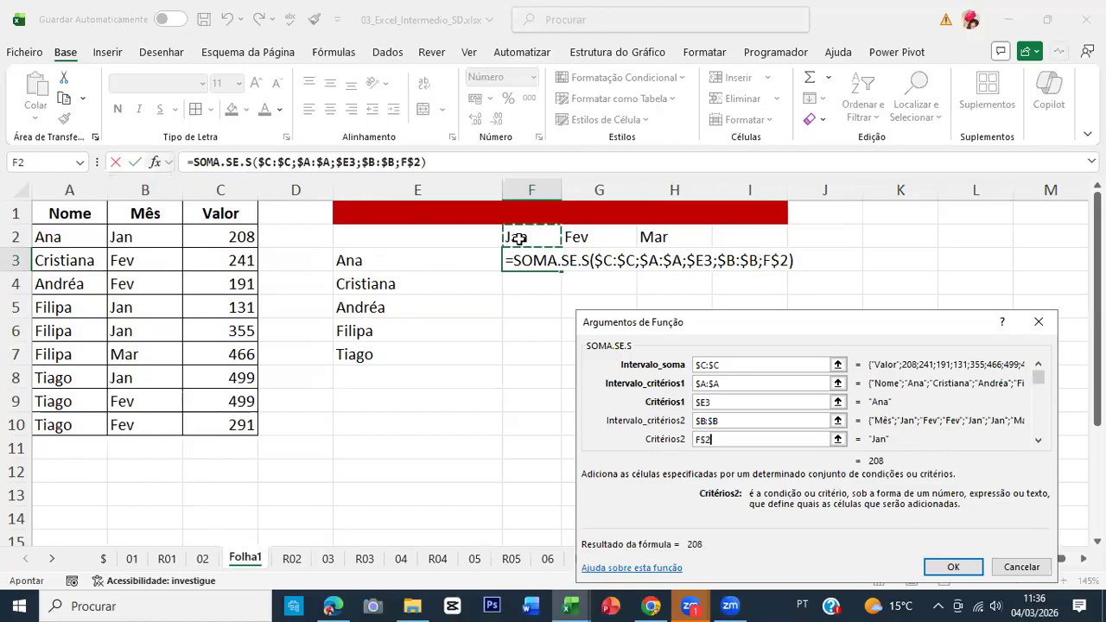
key("Return")
Copy the SOMA.SE.S formula from F3 over the whole cross table range F3:H7.
key("ctrl+c")
left_click_drag(534, 259, 665, 352)
key("Return")
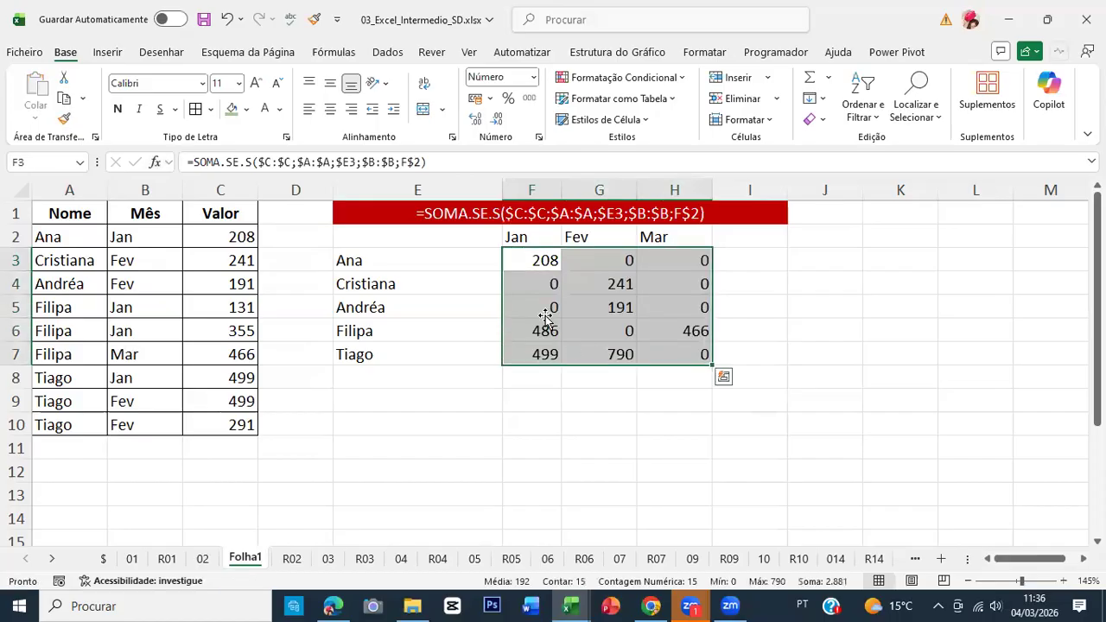
left_click(547, 326)
left_click(543, 264)
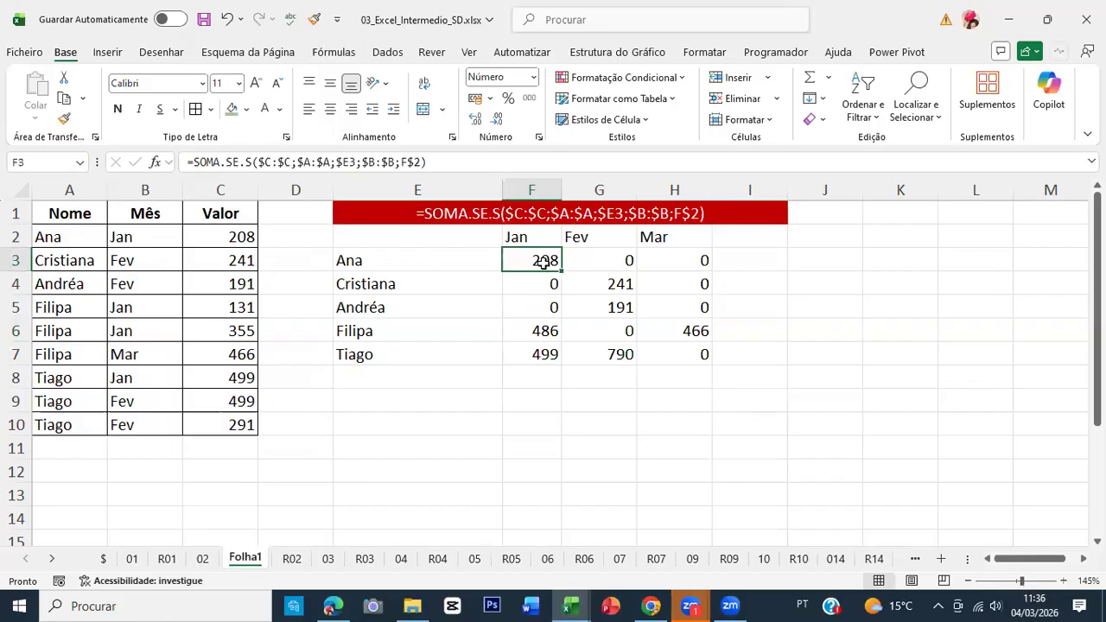
Go to sheet 02 and examine how the Local / Ramo table crosses its location headings with its Ramo labels.
key("ctrl+Page_Up")
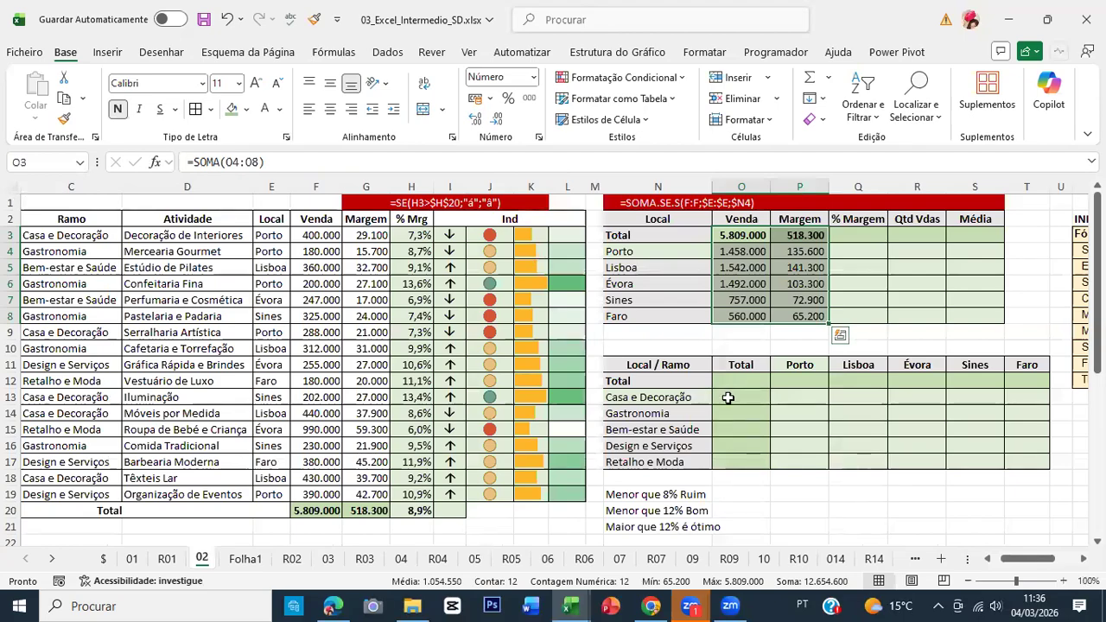
left_click(728, 397)
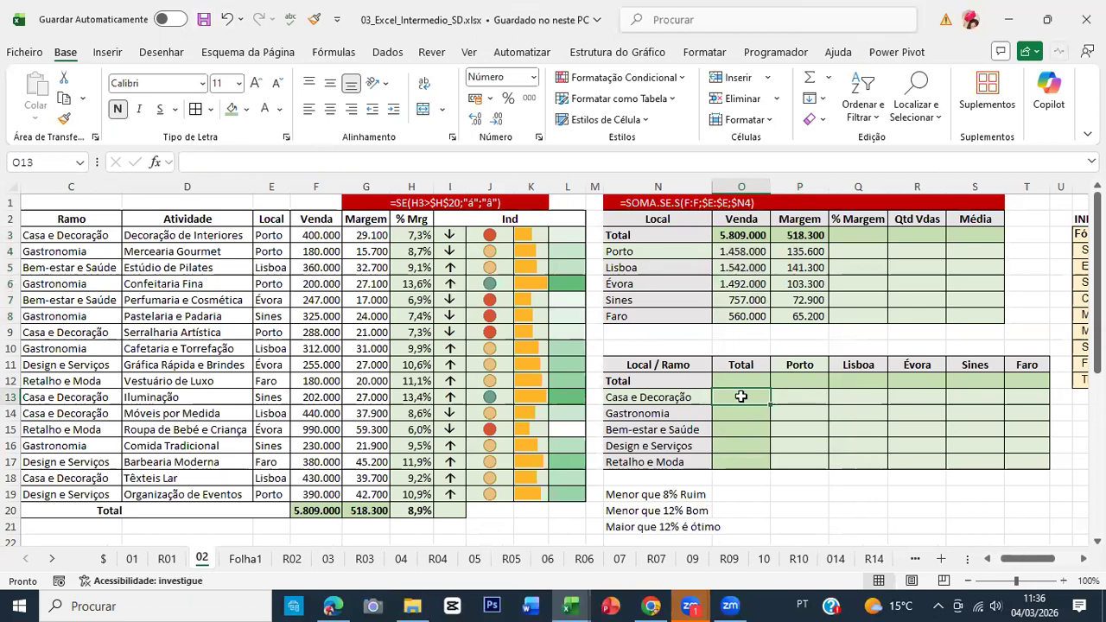
left_click(799, 367)
left_click(791, 399)
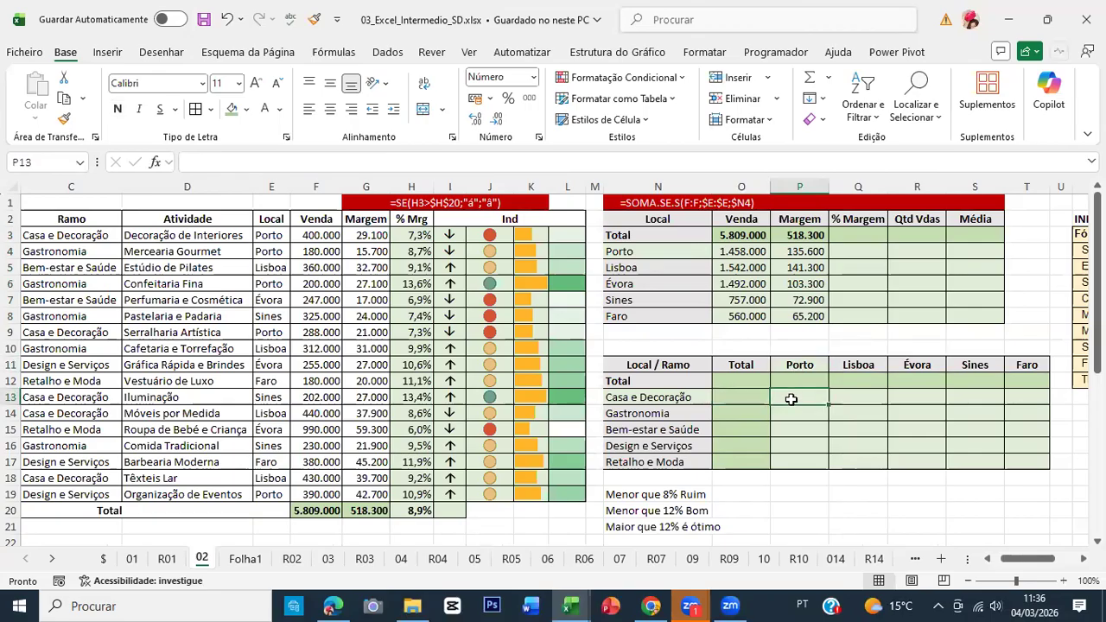
left_click(796, 368)
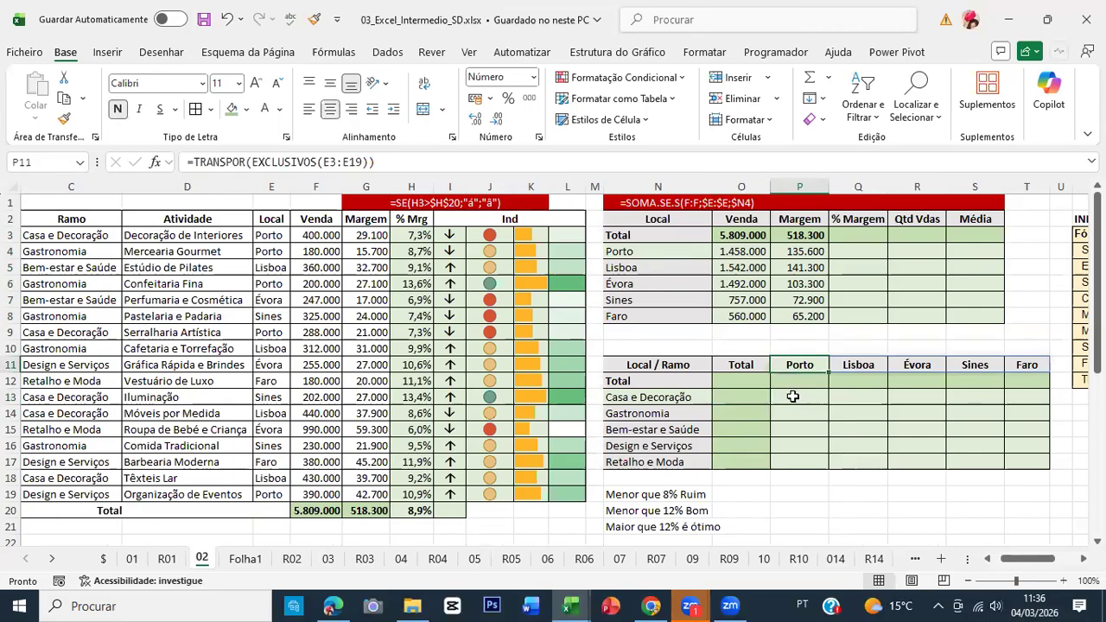
left_click(662, 396)
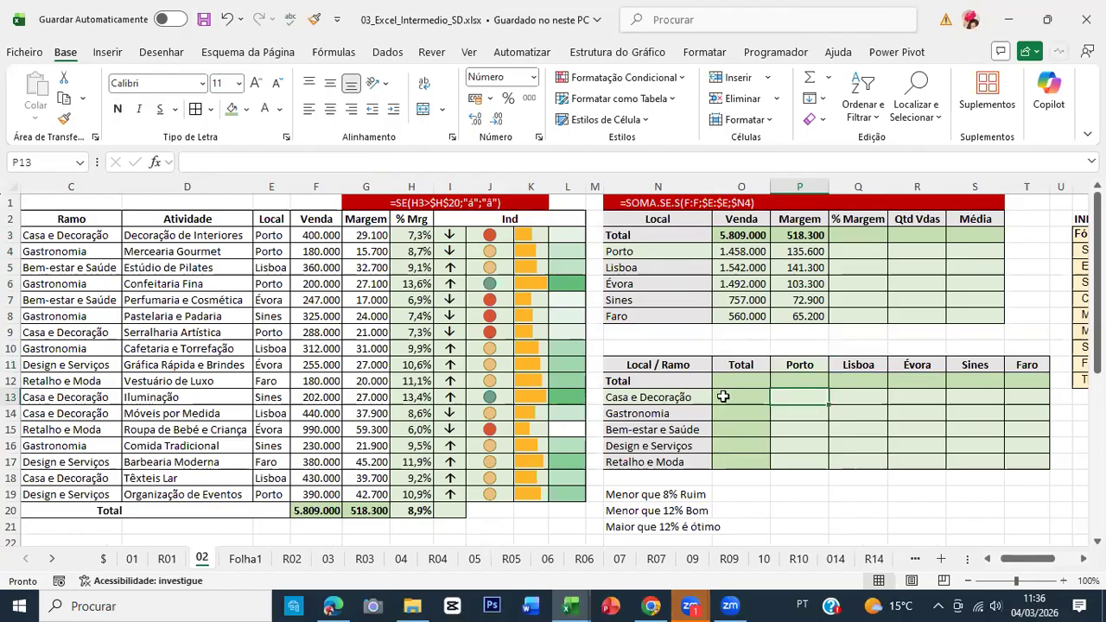
left_click(813, 397)
left_click(659, 414)
left_click(805, 429)
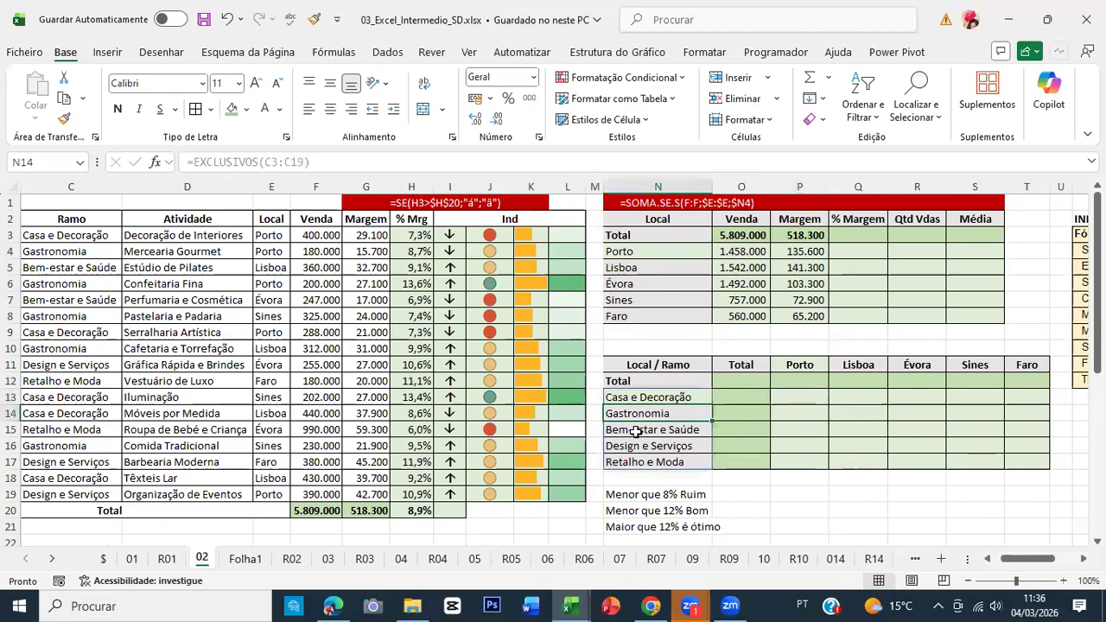
key("Left")
key("Left")
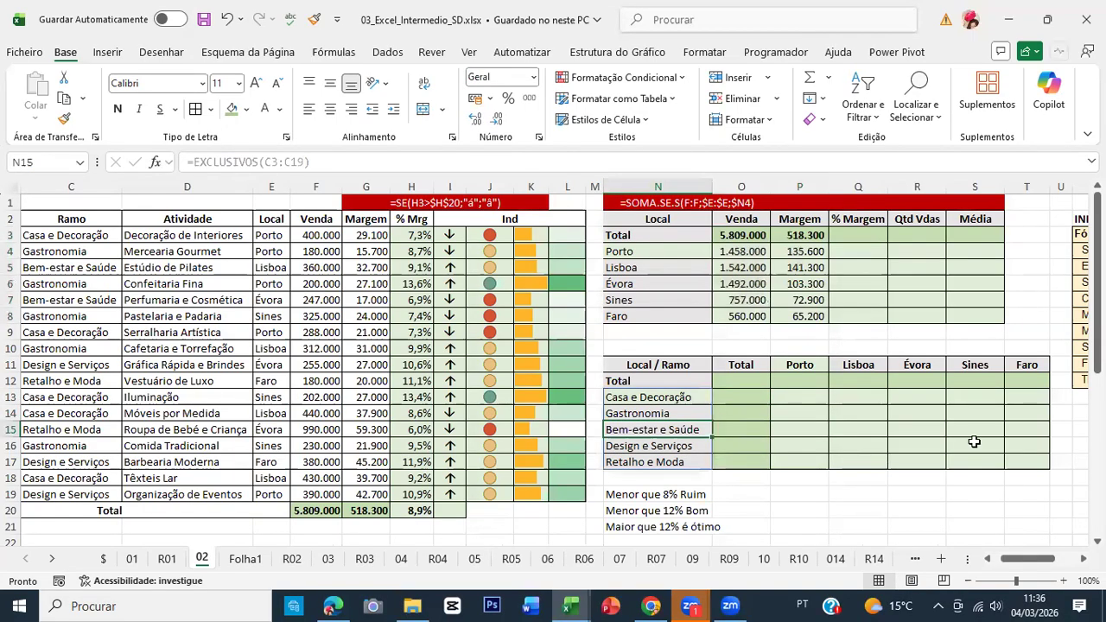
Begin a SOMA.SE.S formula in P13, for Casa e Decoração in Porto, and open its function arguments.
key("Right")
key("Right")
key("Up")
key("Up")
type("=")
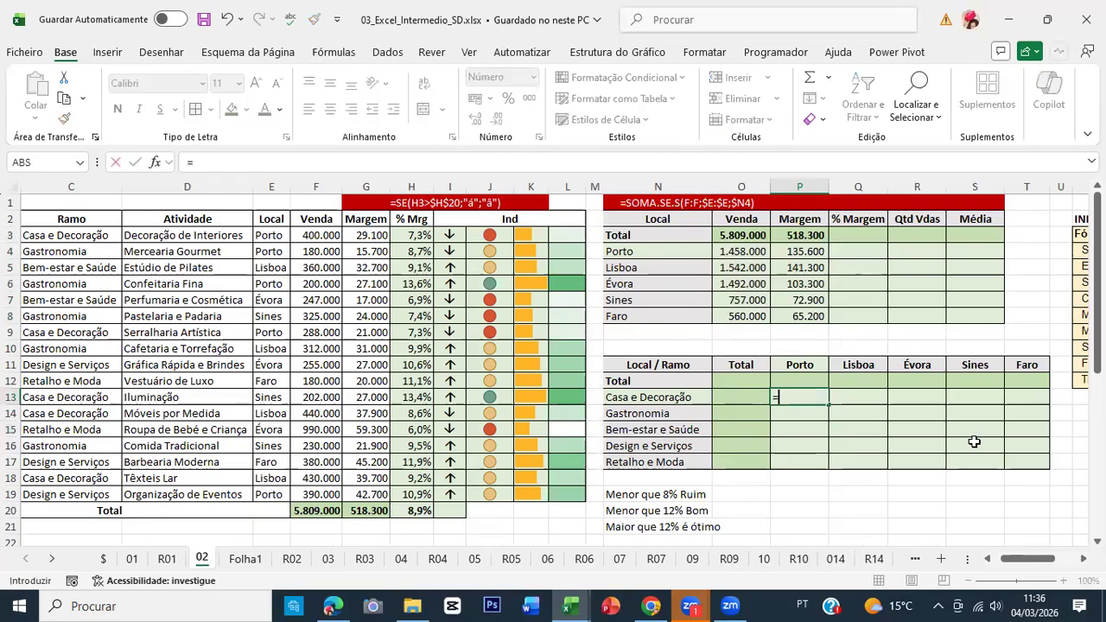
type("soma")
key("Down")
key("Down")
key("Tab")
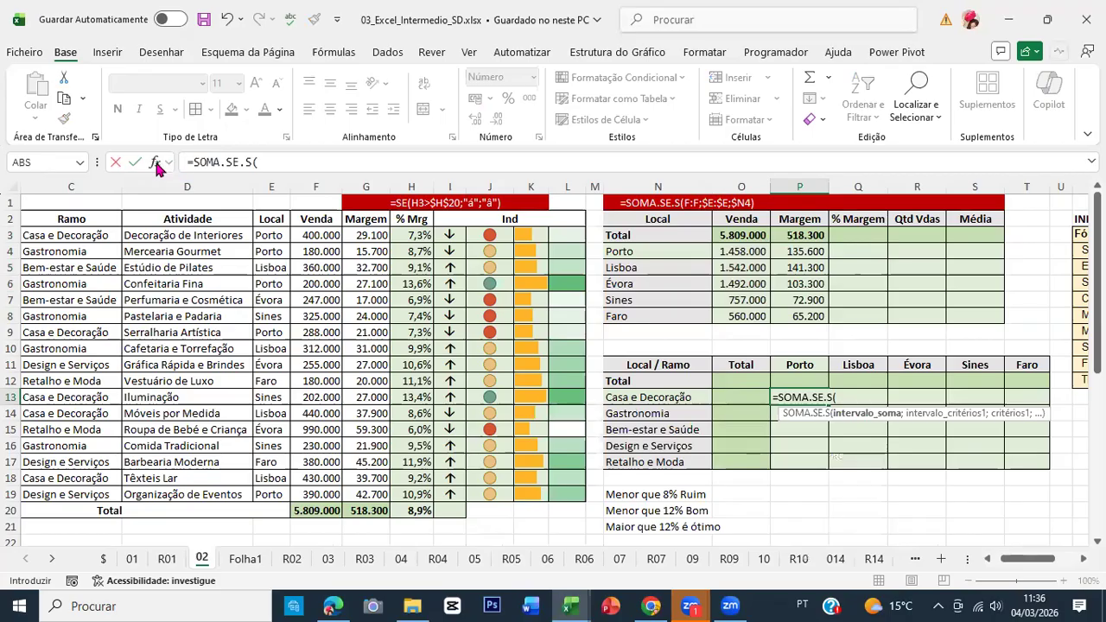
left_click(156, 163)
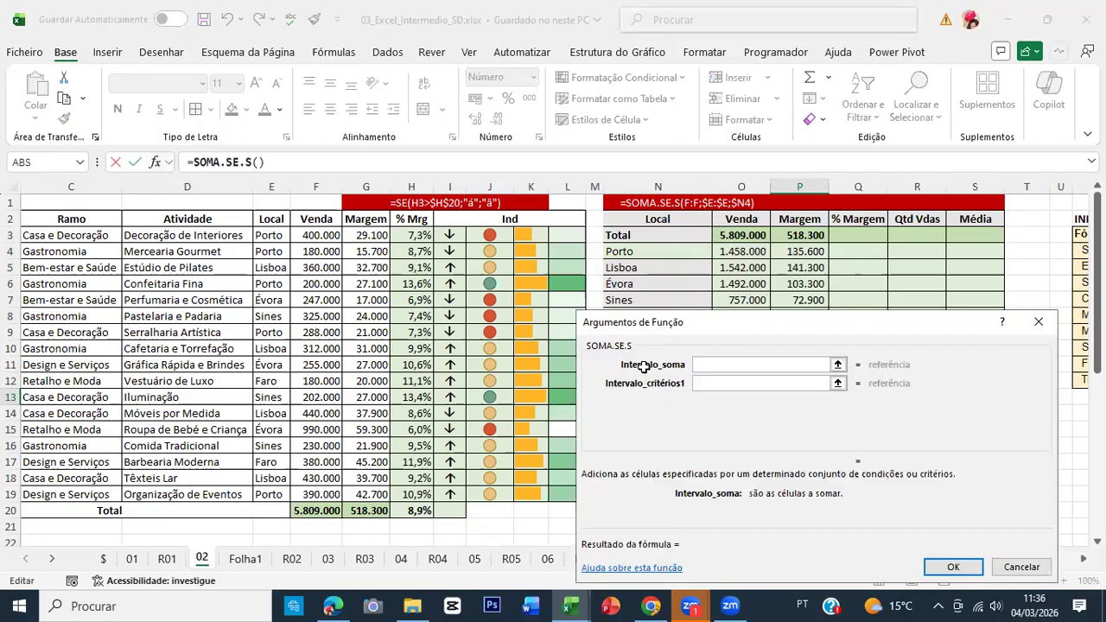
Set the sum range to the Venda column as $F:$F and move the arguments dialog clear of the cross table.
left_click_drag(731, 328, 790, 471)
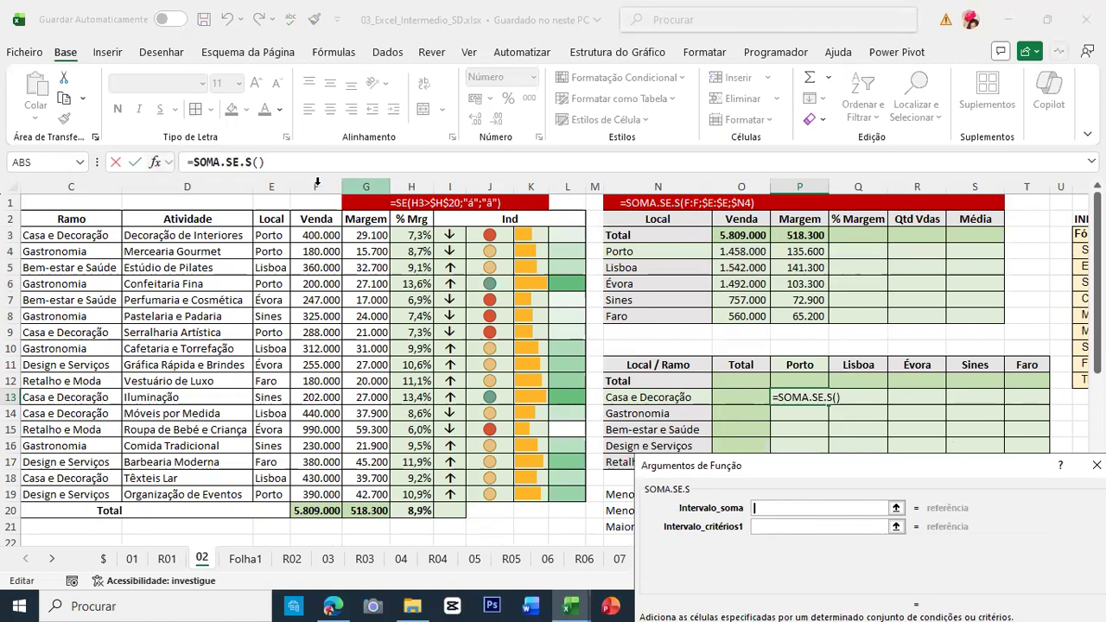
left_click(317, 185)
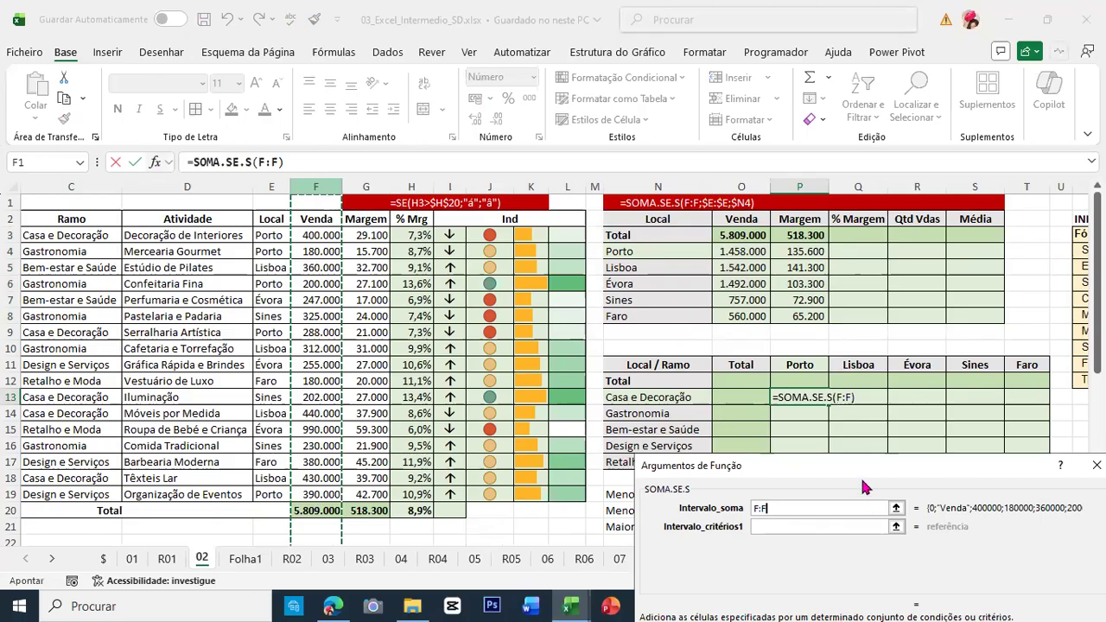
key("F4")
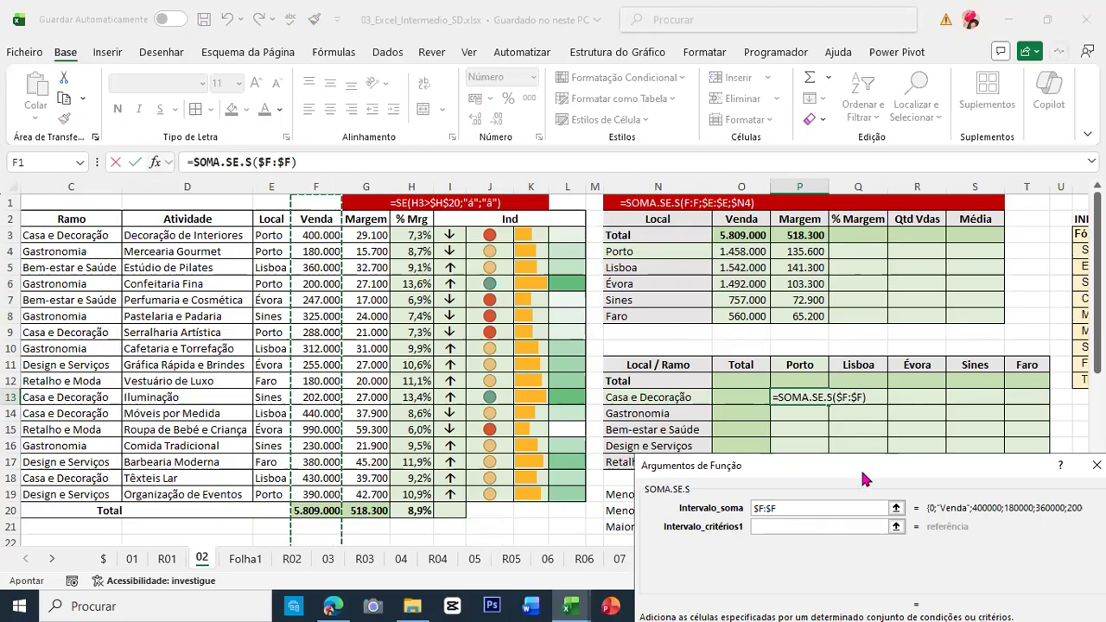
left_click_drag(860, 468, 795, 39)
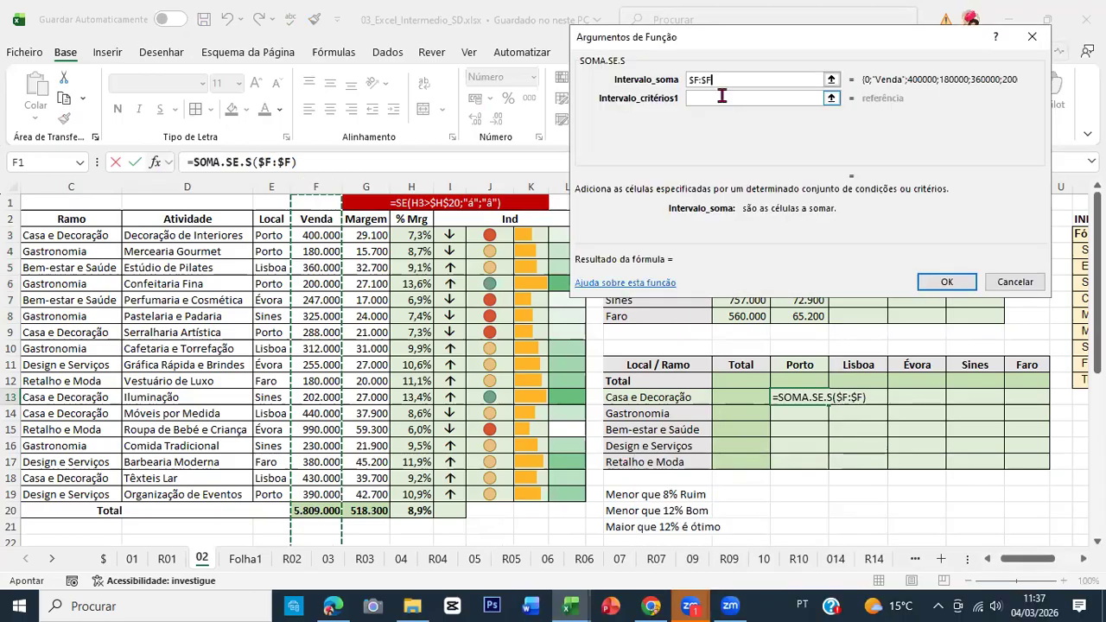
Set the first criteria range to the Ramo column as $C:$C and its criterion to the Casa e Decoração label as $N13.
left_click(722, 97)
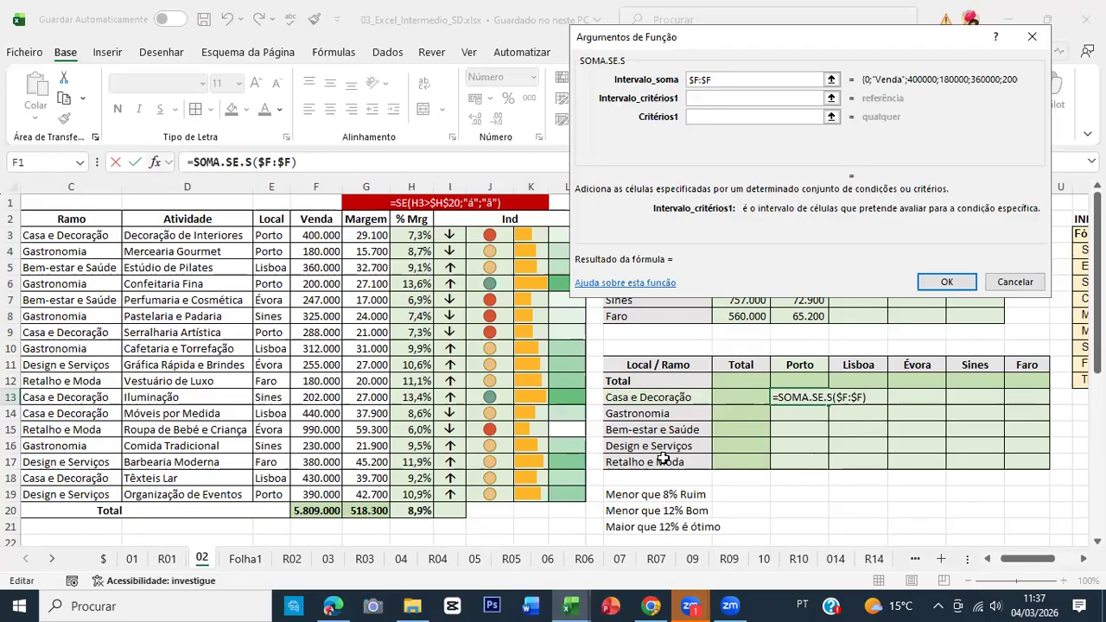
left_click(75, 186)
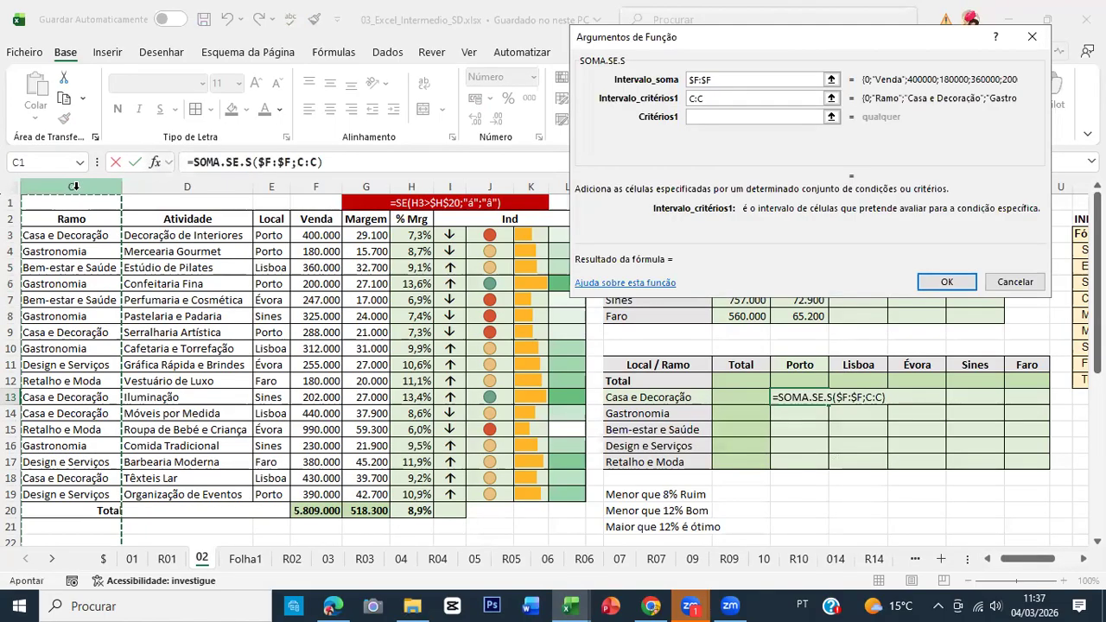
key("F4")
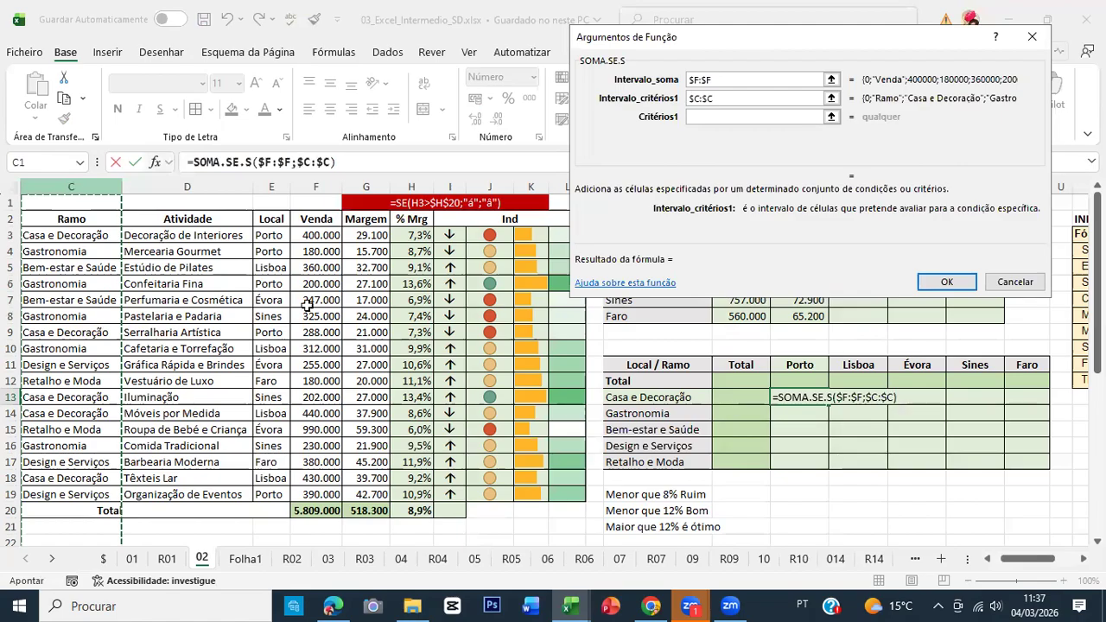
key("Tab")
left_click(661, 397)
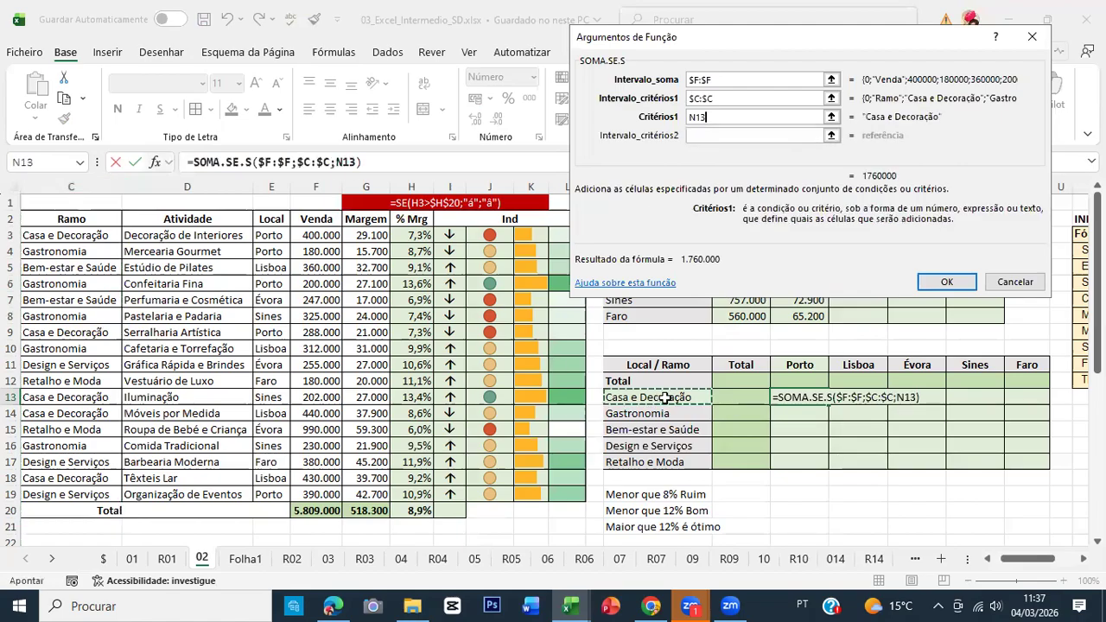
key("F4")
key("F4")
key("F4")
Set the second criteria range to the Local column as $E:$E.
left_click(699, 136)
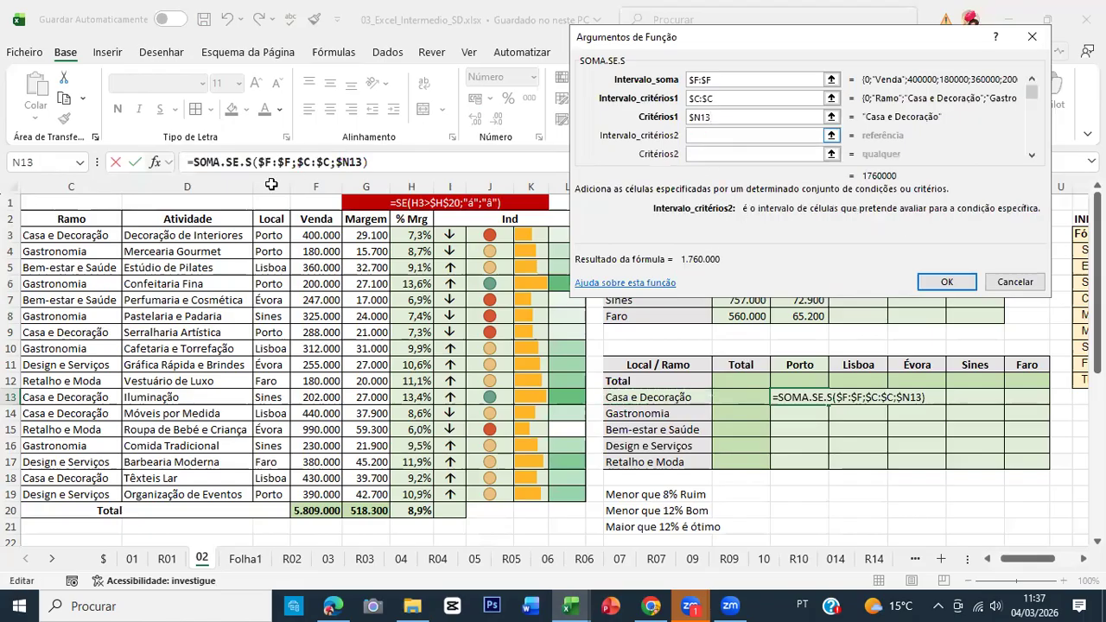
left_click(270, 186)
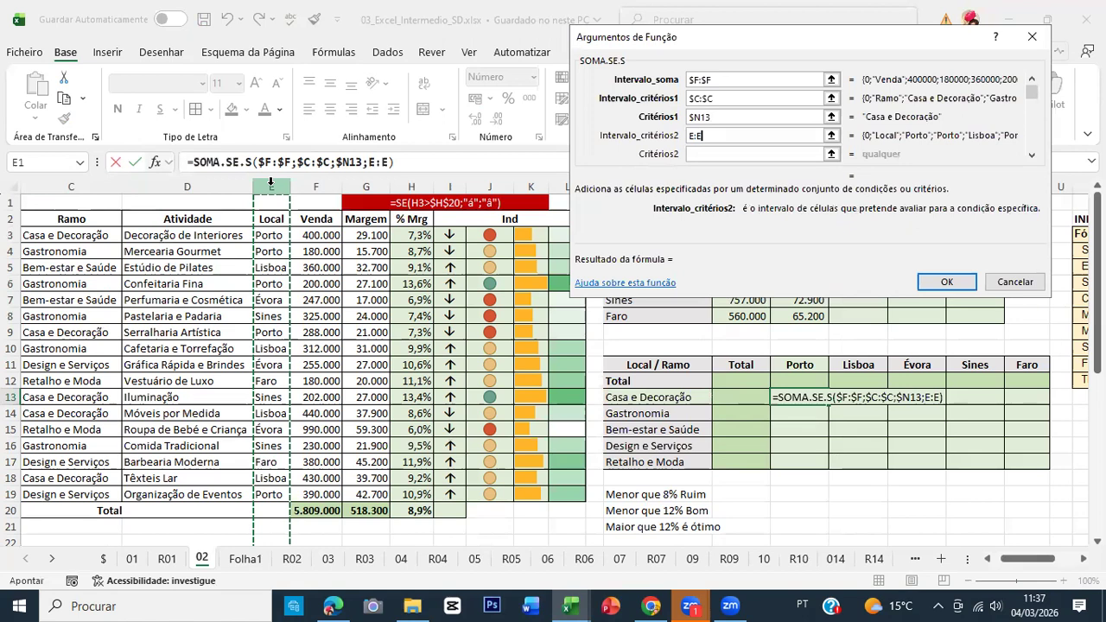
key("F4")
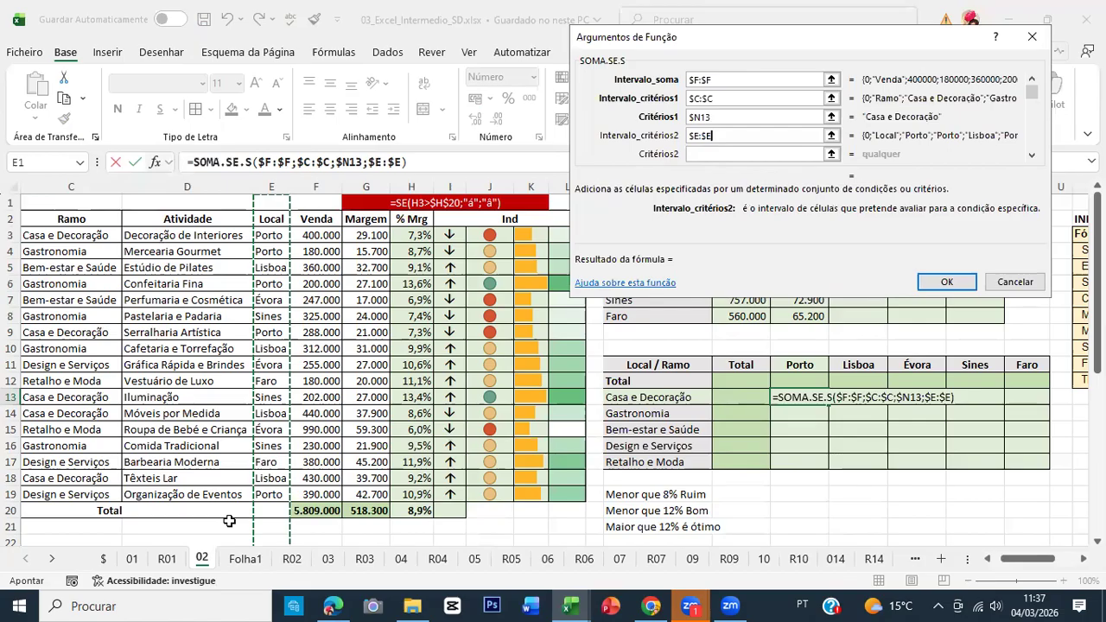
Set the second criterion to the Porto heading as P$11 and complete the SOMA.SE.S formula.
left_click(723, 153)
left_click(723, 153)
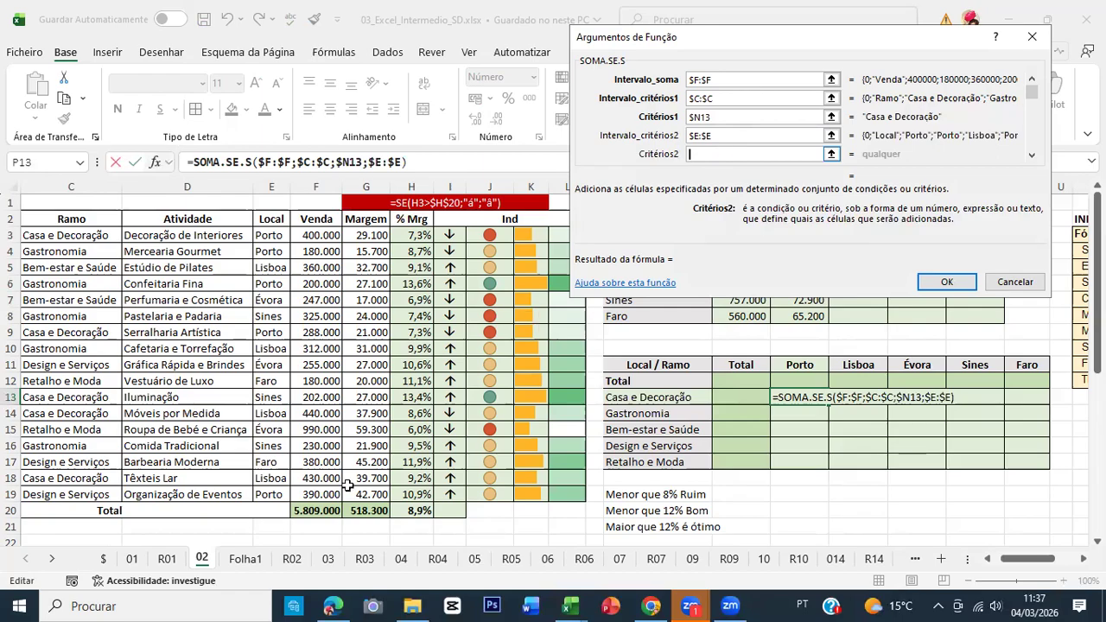
left_click(795, 370)
left_click(721, 154)
left_click(724, 136)
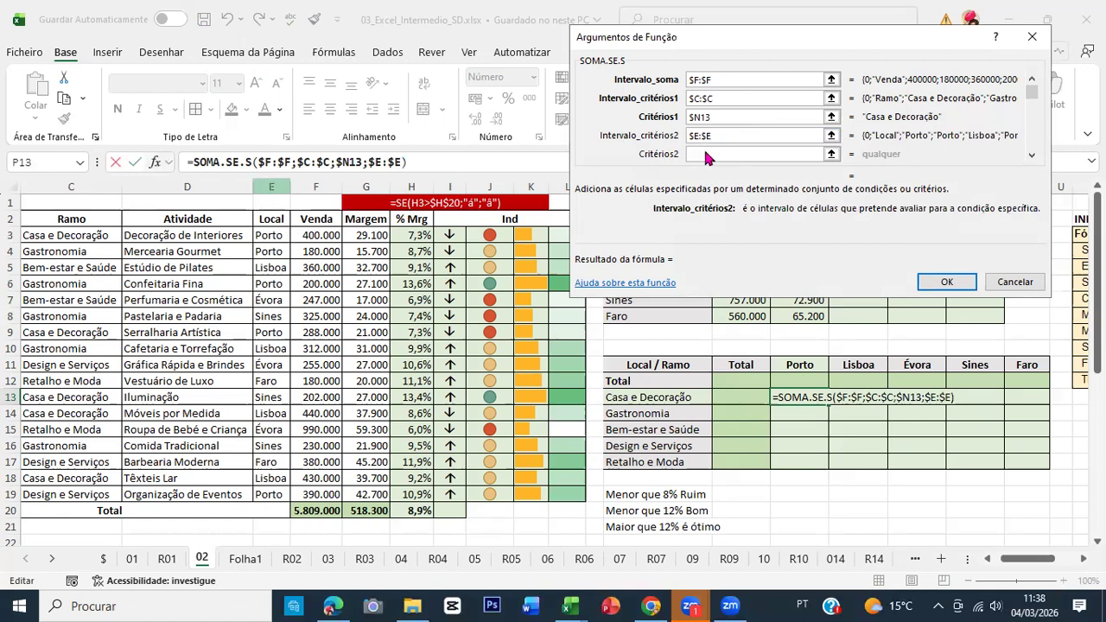
key("Tab")
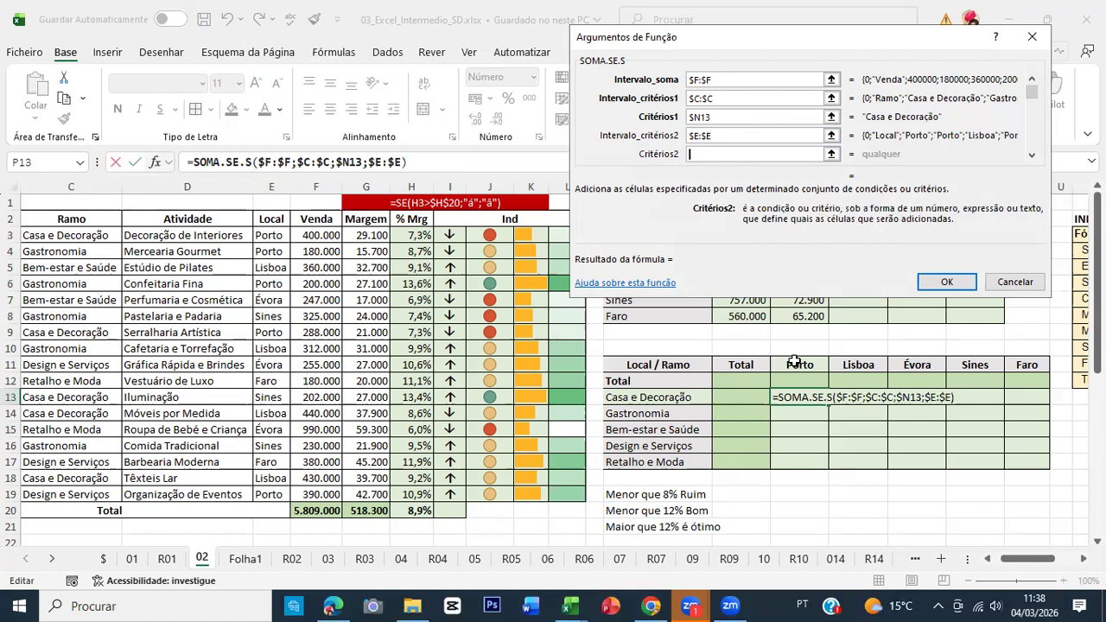
left_click(794, 363)
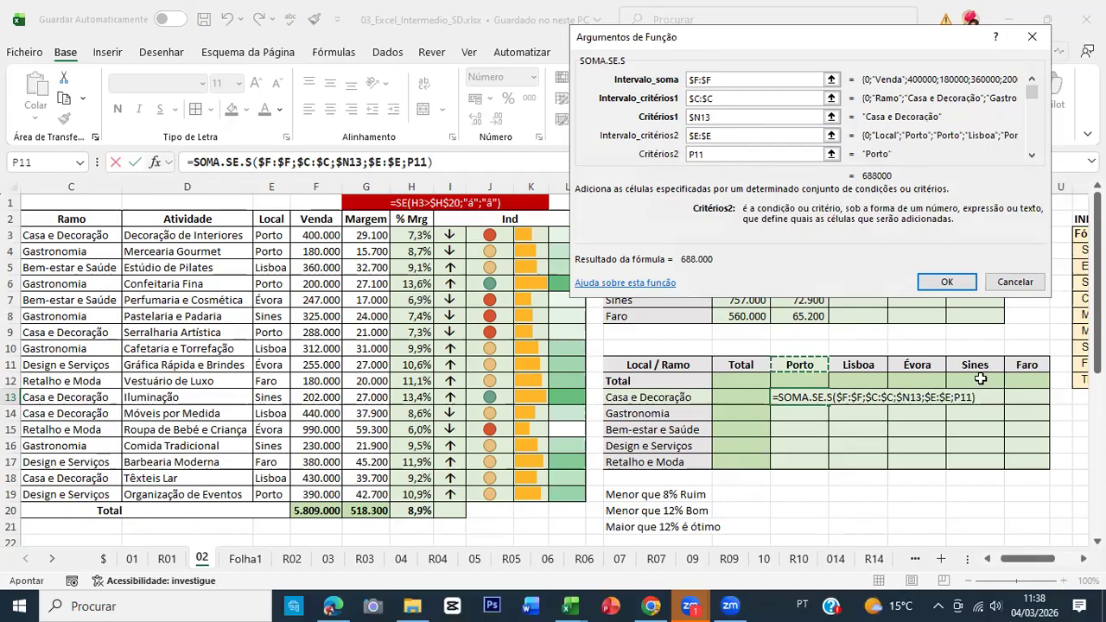
key("F4")
key("F4")
key("Return")
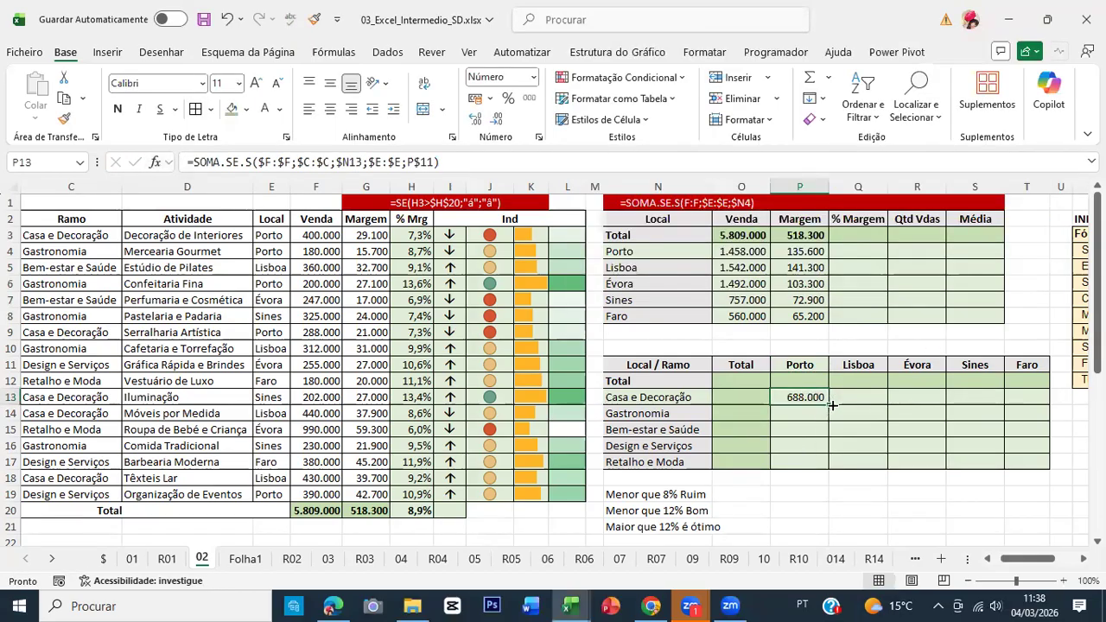
Fill the P13 formula across all Ramo rows and Local columns through T17, check cells in the Évora column, and save the workbook.
left_click_drag(841, 466, 1043, 473)
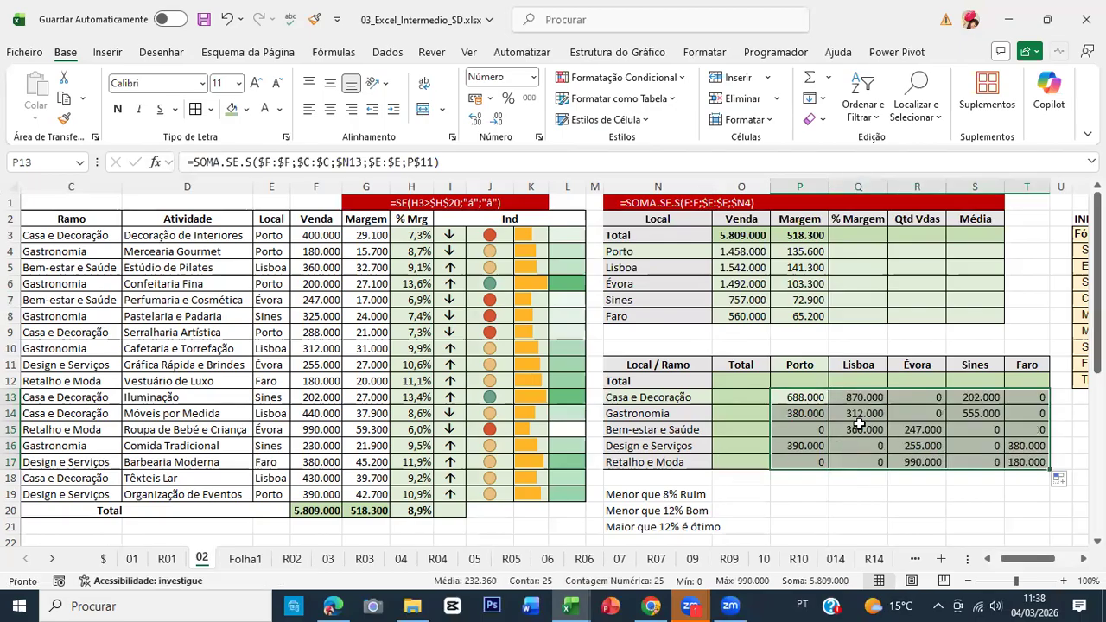
left_click(922, 397)
left_click(932, 447)
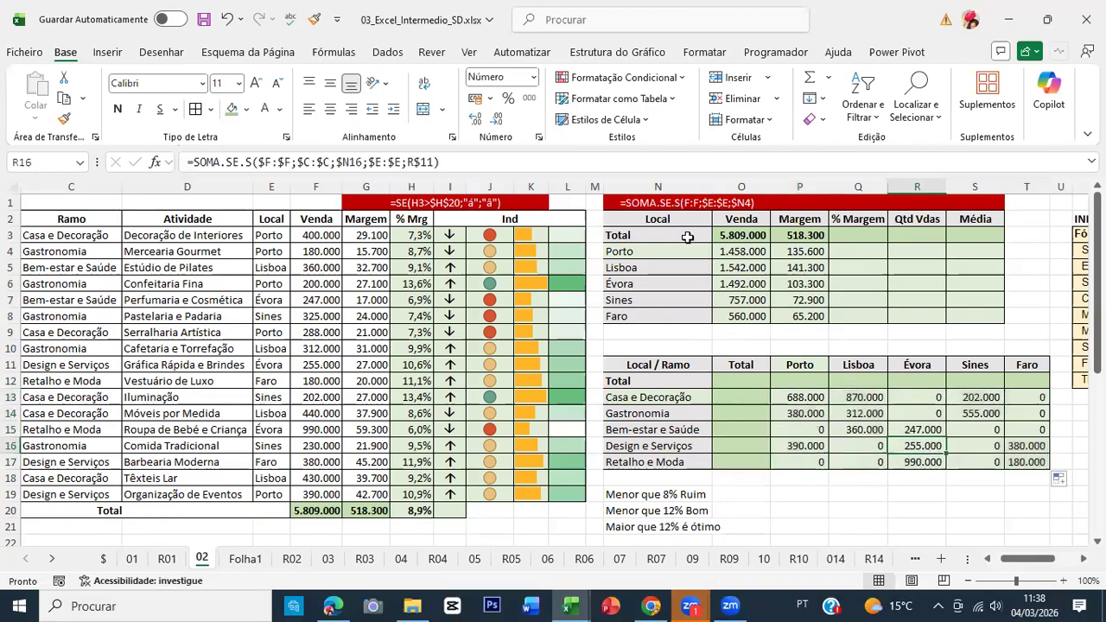
left_click(200, 19)
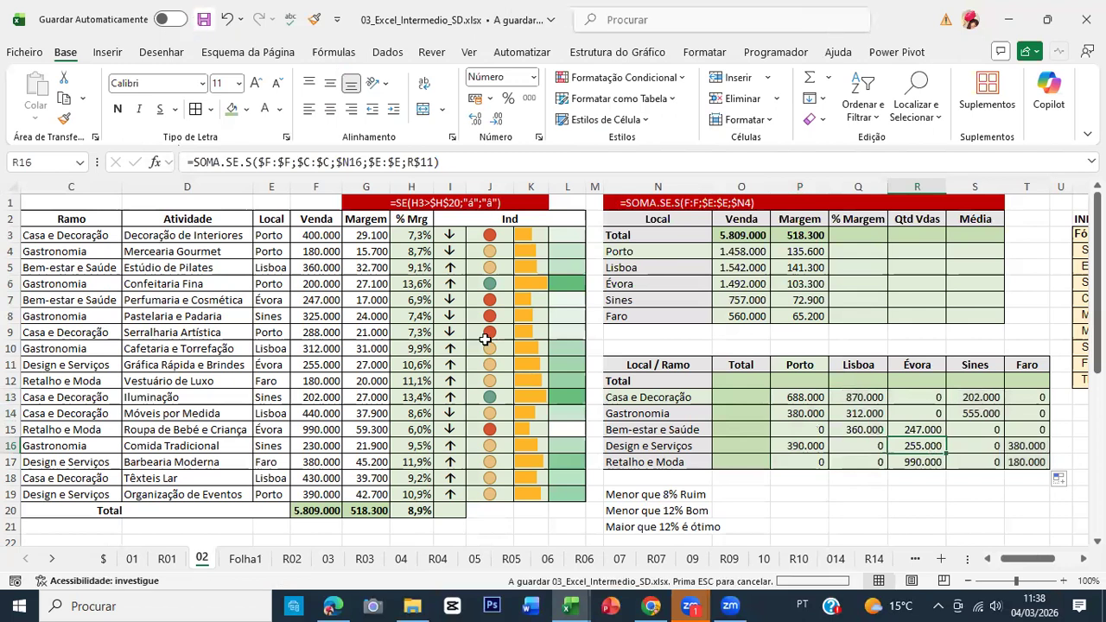
Copy the red formula-text banner in N1:S1 to row 10, directly above the Local / Ramo table.
left_click(794, 399)
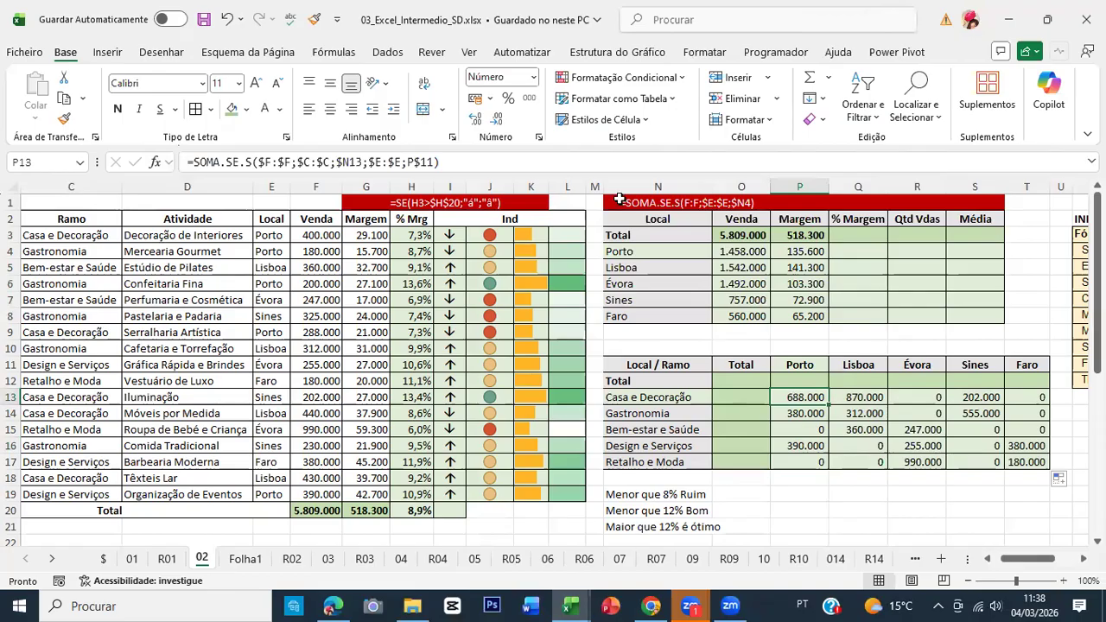
left_click(652, 207)
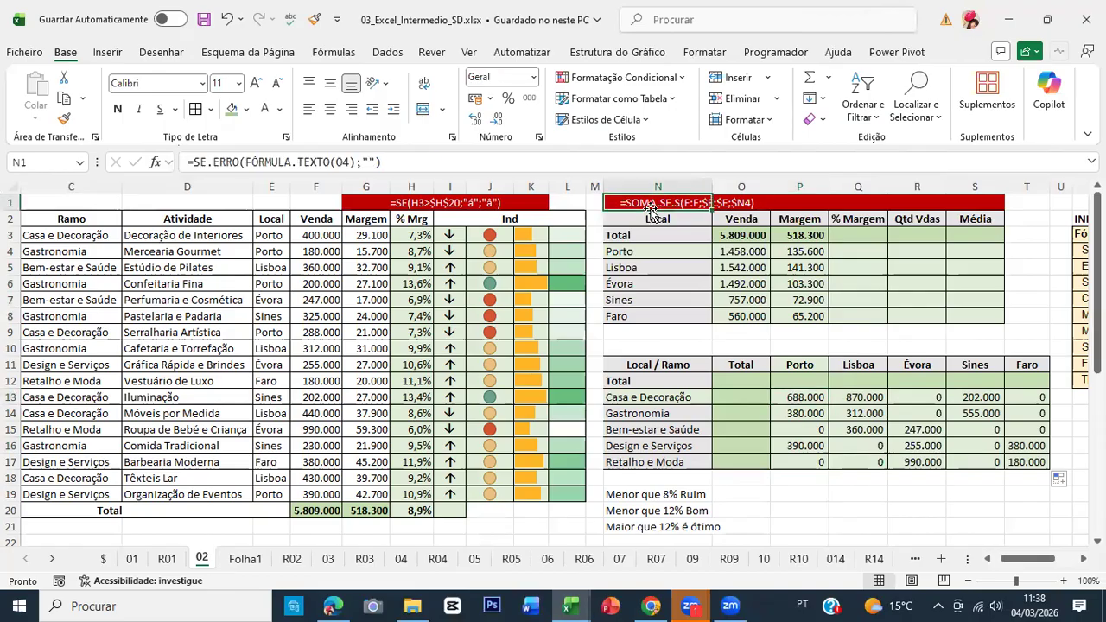
key("shift+Right")
key("shift+Right")
key("shift+Right")
key("shift+Right")
key("shift+Right")
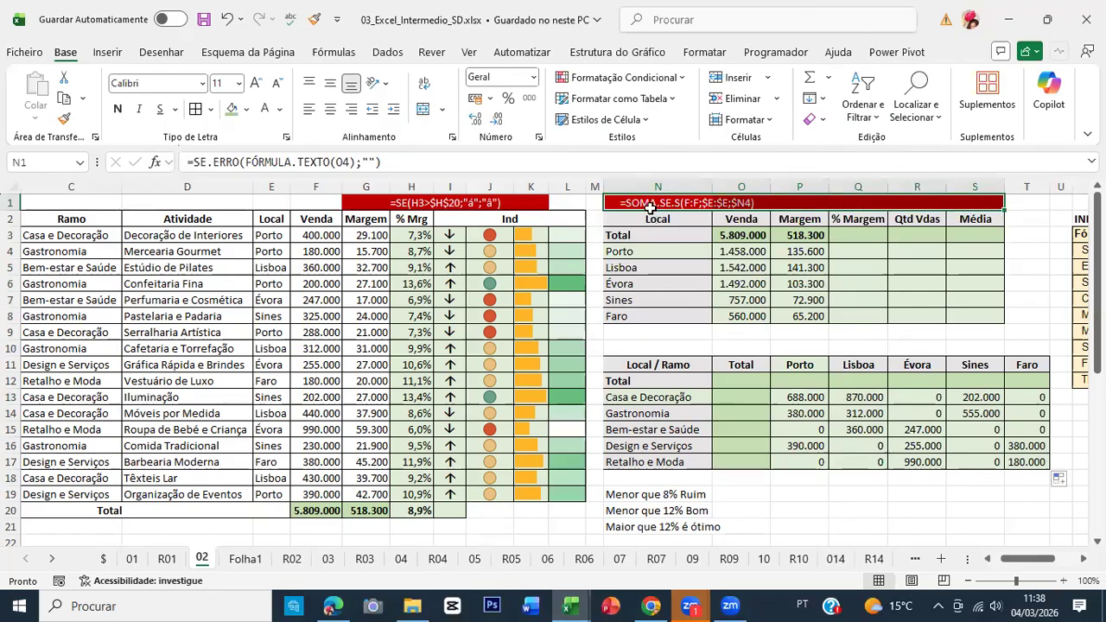
key("ctrl+c")
key("Down")
key("Down")
key("Down")
key("Down")
key("Down")
key("Down")
key("Down")
key("Down")
key("Down")
key("ctrl+v")
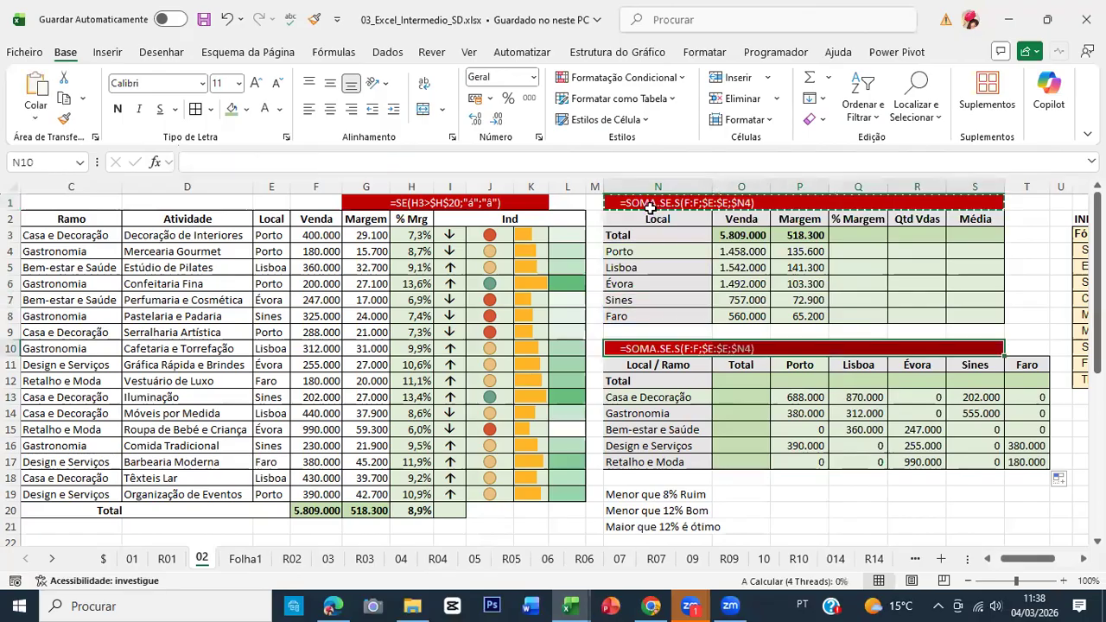
key("Return")
Point the FÓRMULA.TEXTO reference in the N10 banner to P13 and save the workbook.
key("Up")
key("F2")
left_click_drag(730, 406, 807, 400)
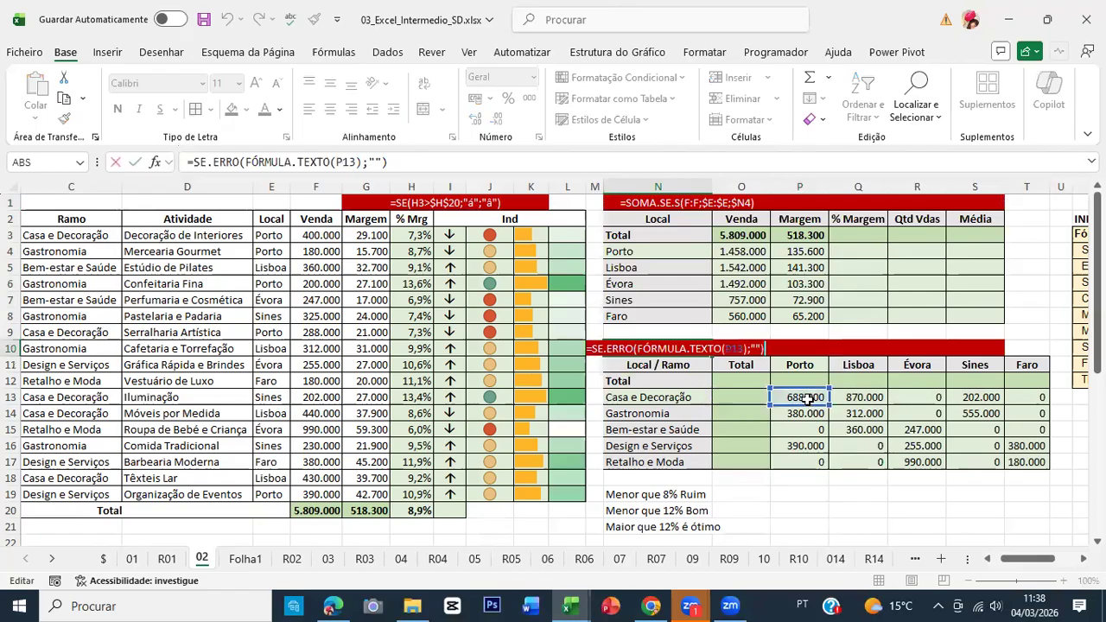
key("Return")
key("Up")
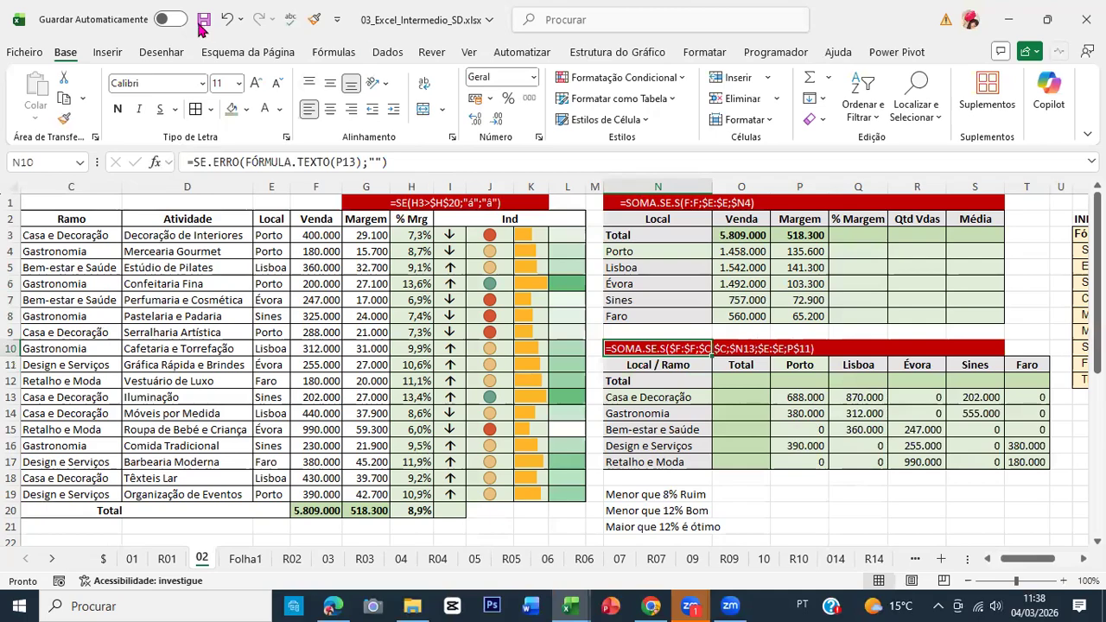
key("ctrl+s")
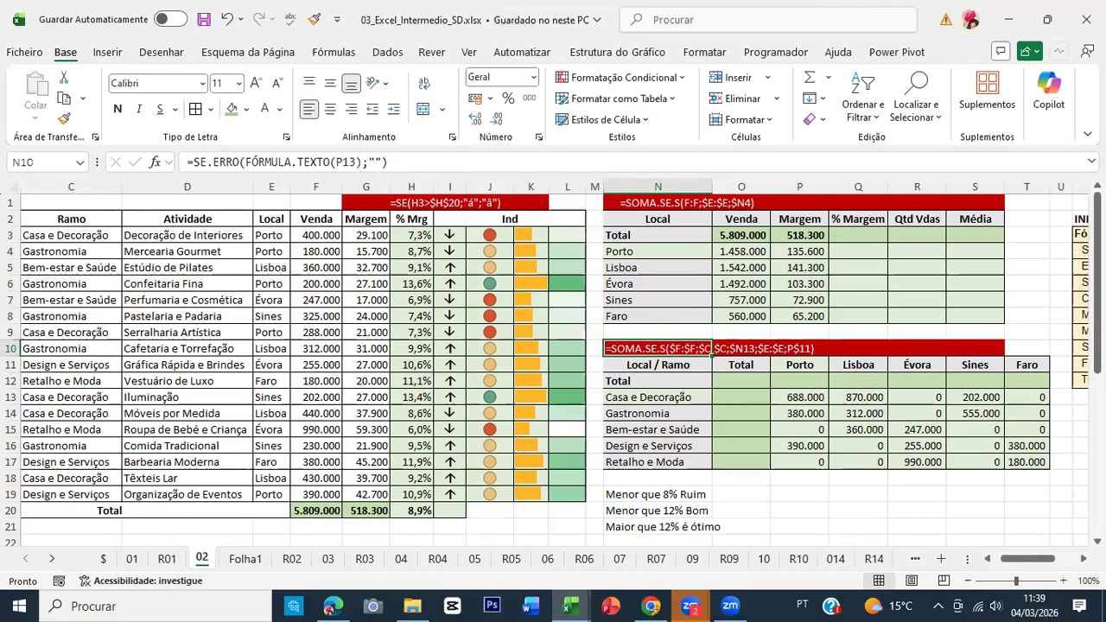
On sheet Folha1, duplicate the Nome and Mês entries of A2:B10 directly below, starting at A11.
left_click(584, 338)
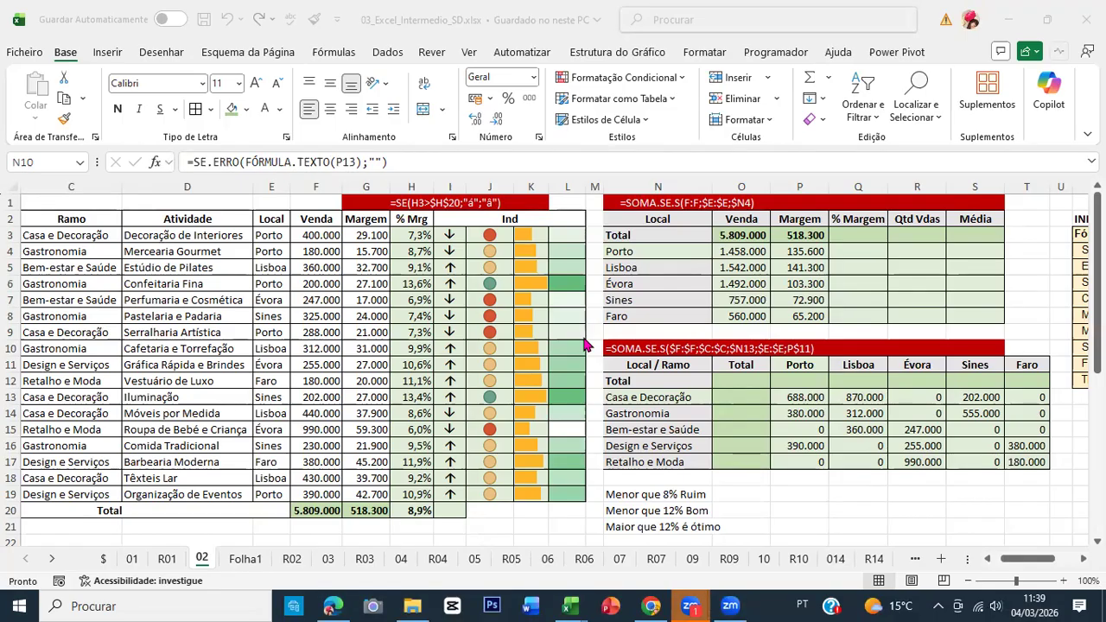
left_click(809, 395)
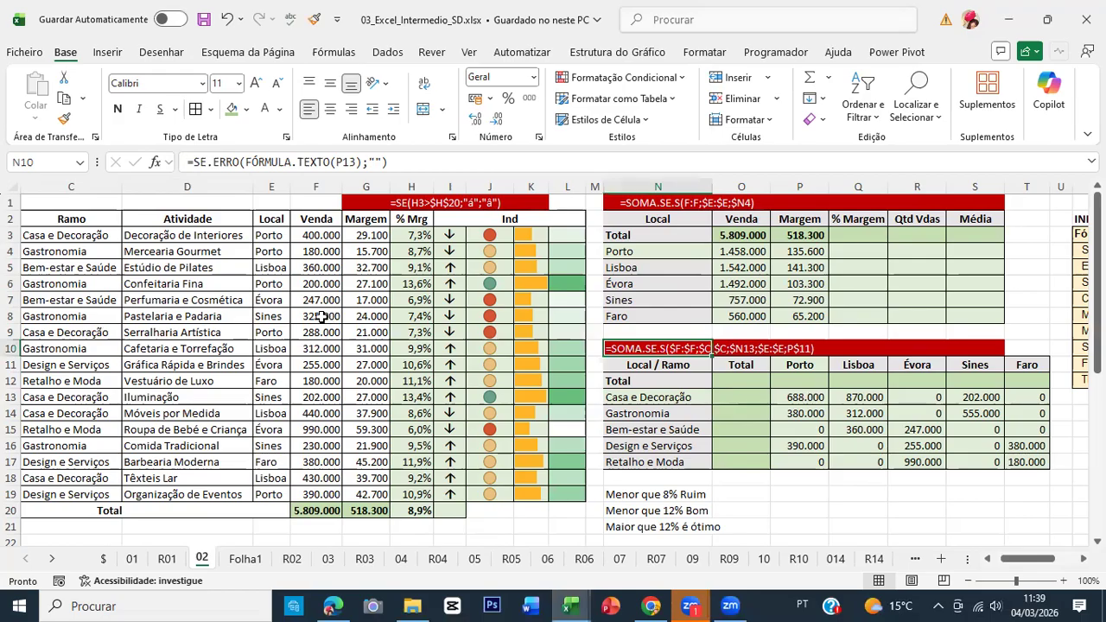
key("ctrl+Page_Down")
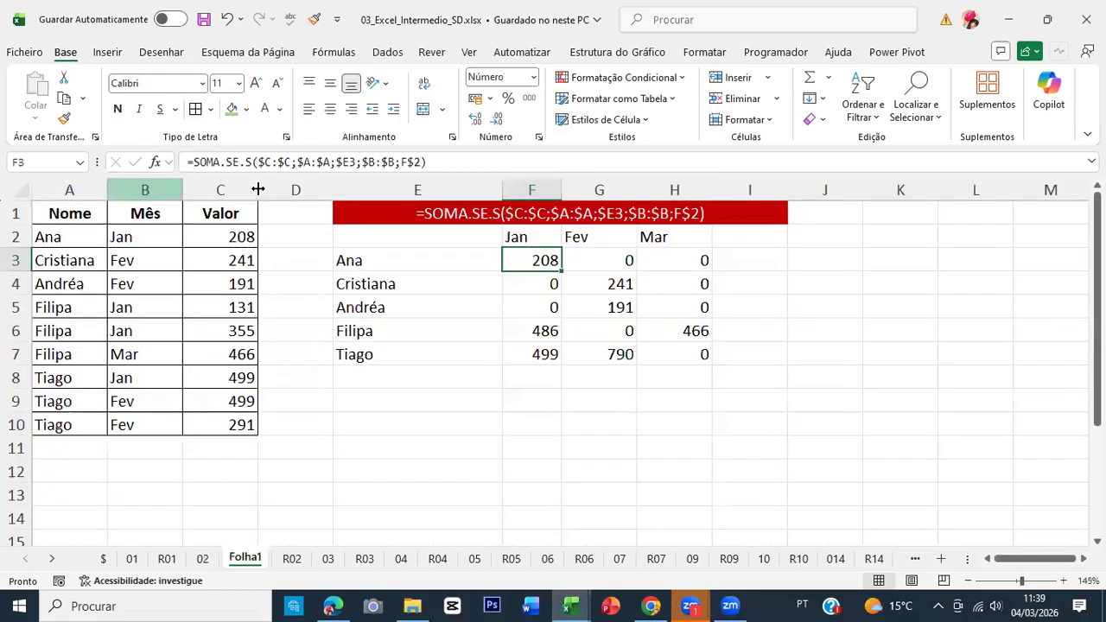
left_click(89, 237)
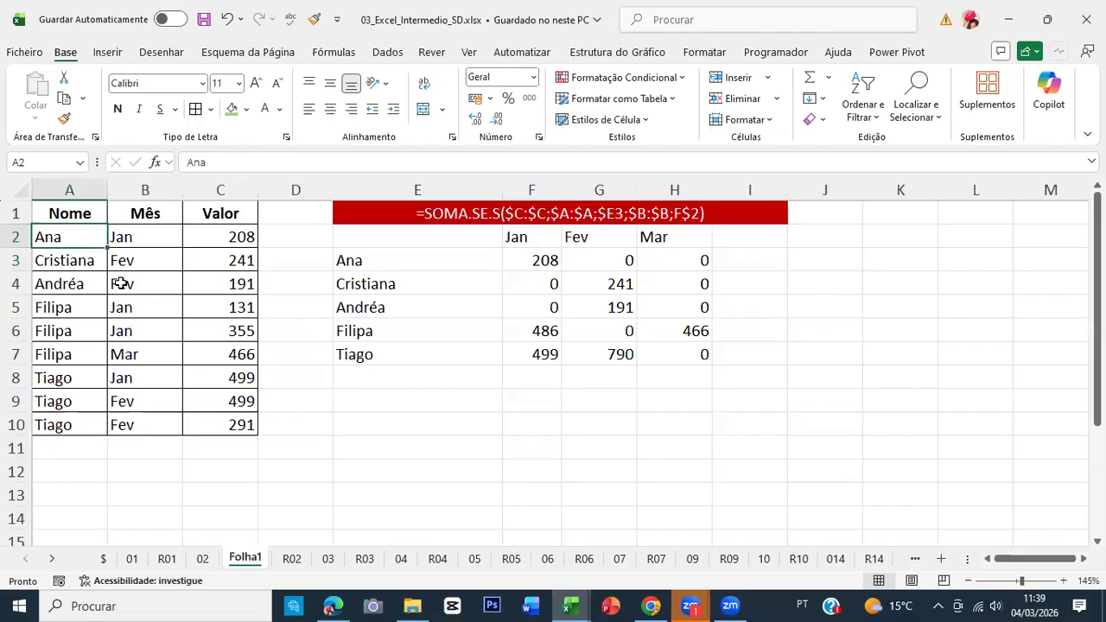
key("ctrl+shift+Down")
key("shift+Right")
key("ctrl+c")
key("ctrl+Down")
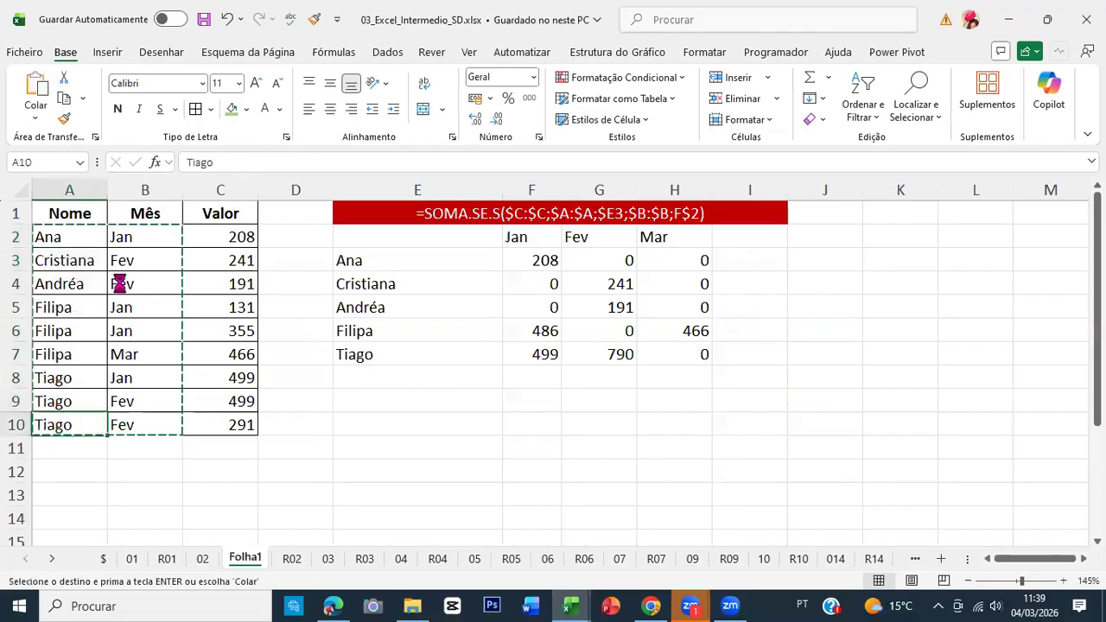
key("Down")
key("Return")
key("Up")
Insert a whole column before Valor and head it Jogo in C1.
key("Right")
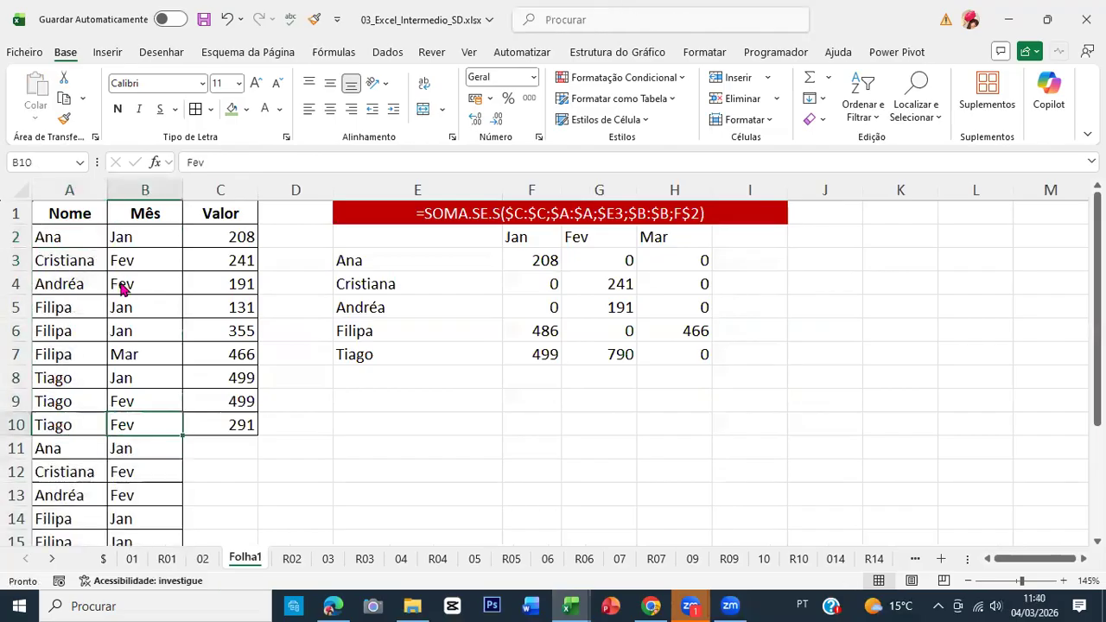
key("Up")
key("Right")
key("ctrl+plus")
key("c")
key("Return")
key("Up")
key("Up")
key("Up")
key("Up")
key("Up")
key("Up")
key("Up")
key("Up")
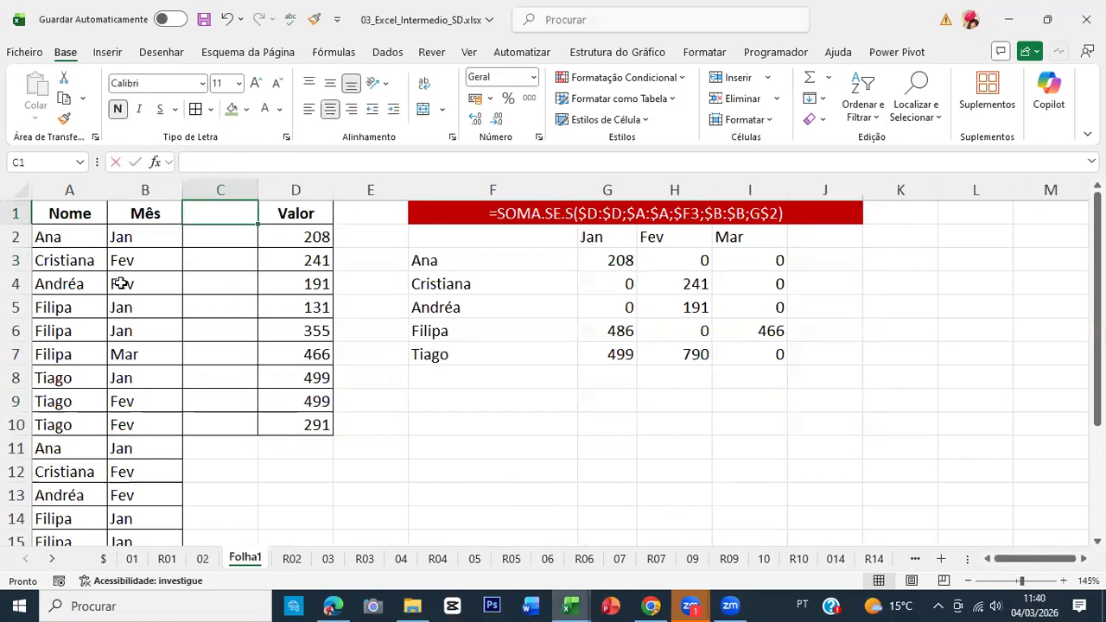
type("Jogo")
key("Return")
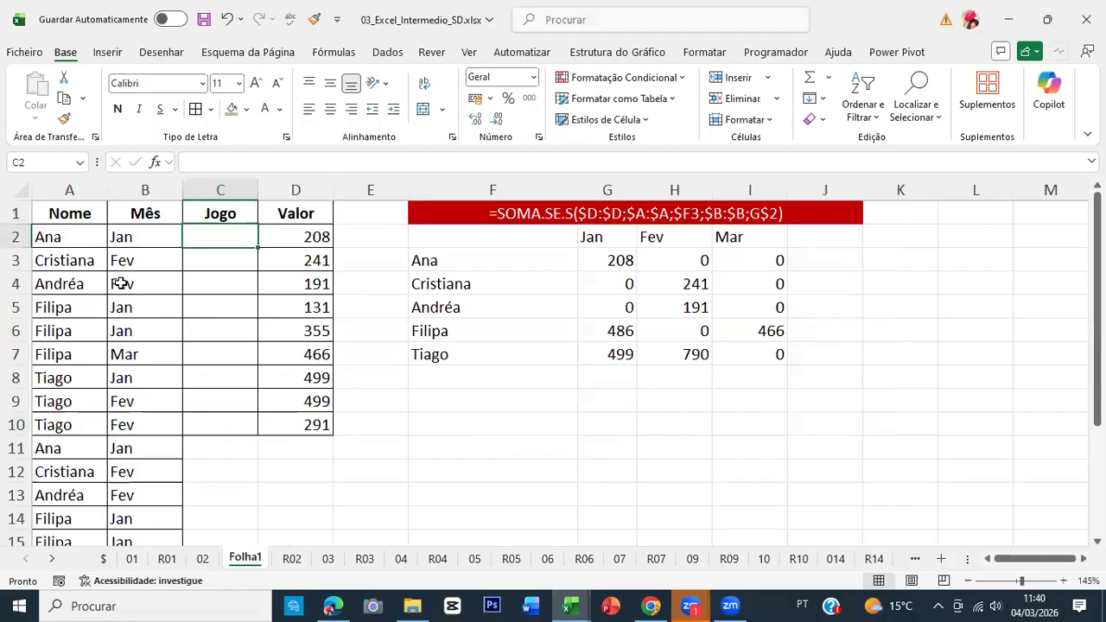
Enter Raspadinha in C2 and EuroMilhões in C3 of the Jogo column.
type("Raspadinha")
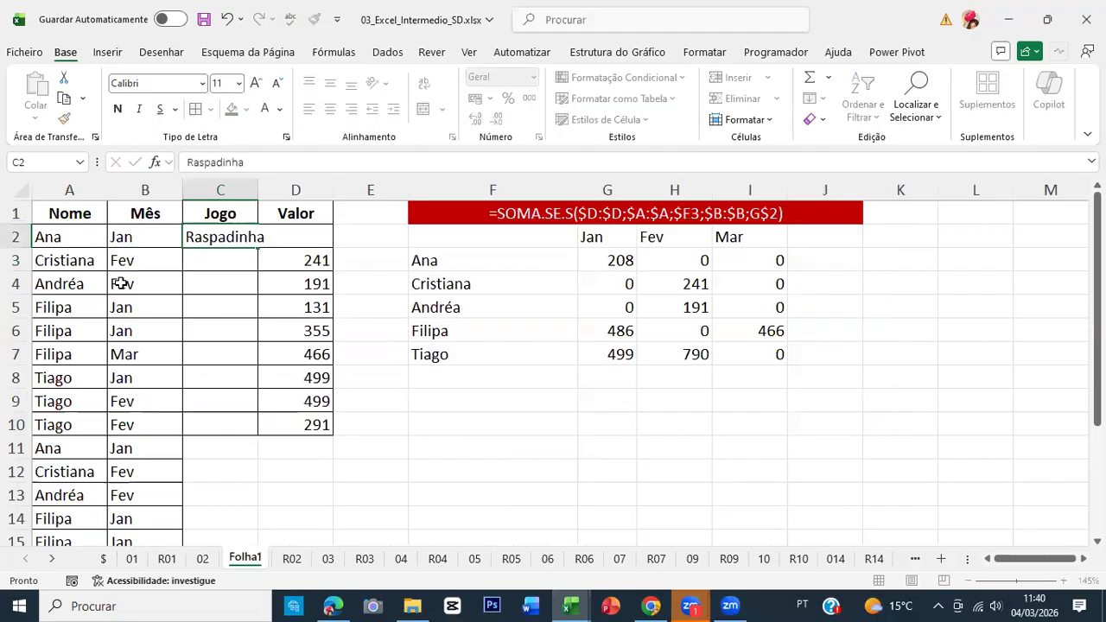
key("Return")
type("EuroMilhões")
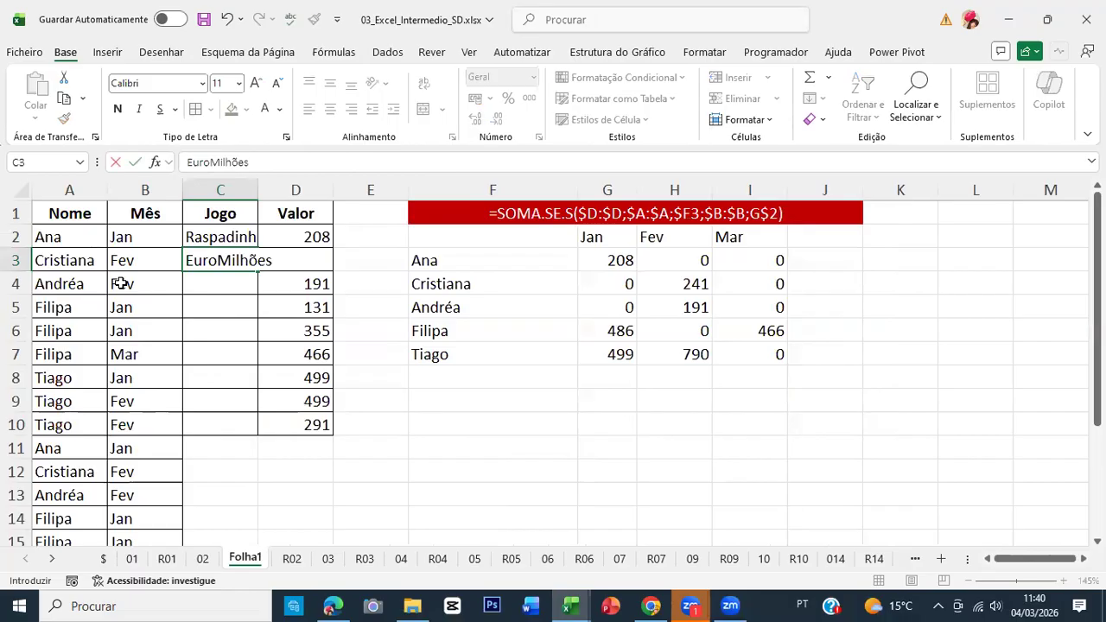
key("Return")
Copy the two Jogo entries in C2:C3 and repeat them down through C19.
key("Up")
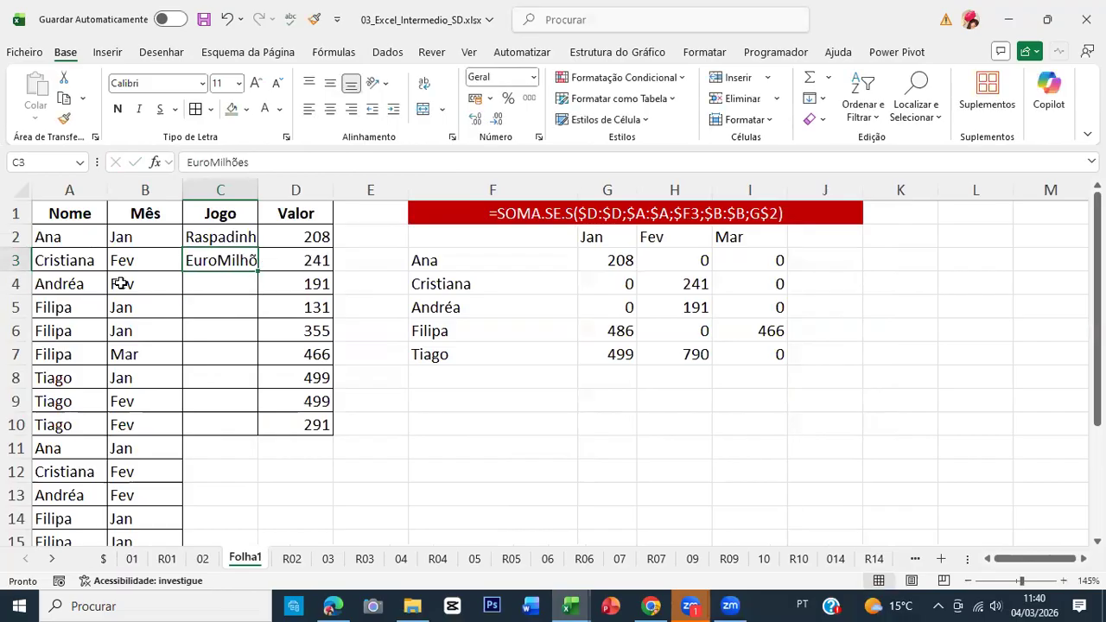
key("shift+Up")
key("ctrl+c")
key("Down")
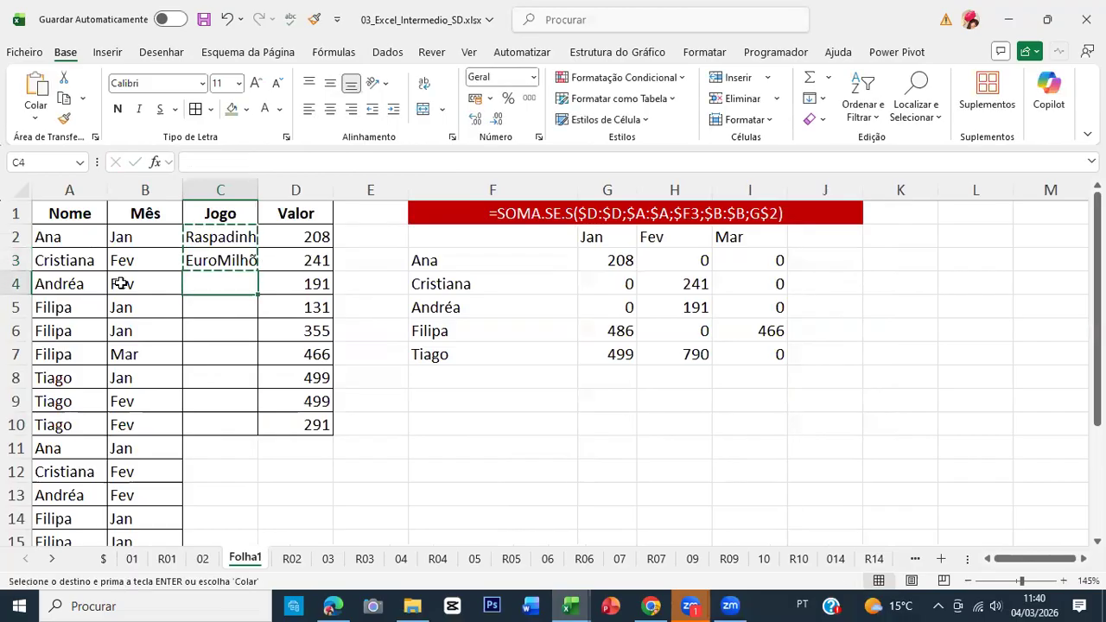
key("shift+Down")
key("shift+Down")
key("shift+Down")
key("shift+Down")
key("shift+Down")
key("shift+Down")
key("shift+Down")
key("shift+Down")
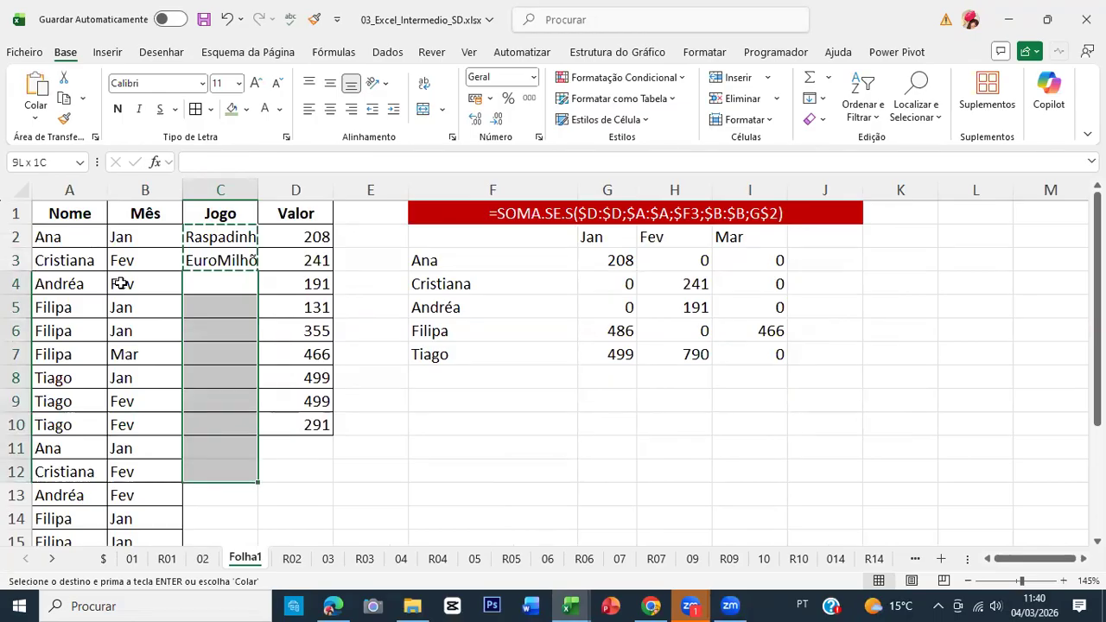
key("shift+Down")
key("shift+Down")
key("shift+Down")
key("shift+Down")
key("shift+Down")
key("shift+Down")
key("shift+Down")
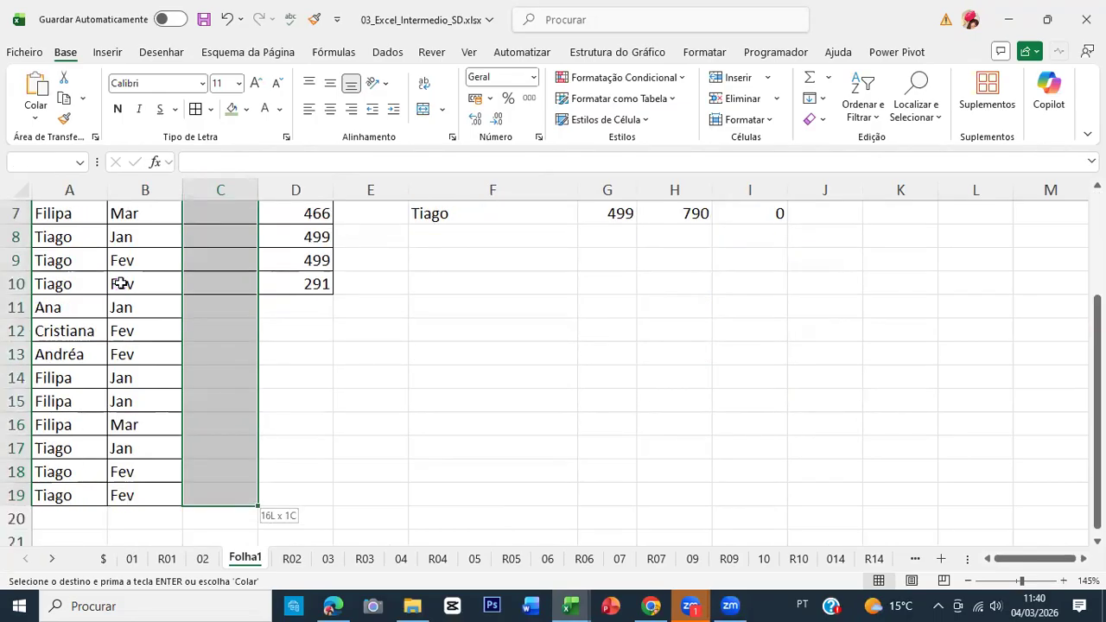
key("Return")
Copy the Nome, Mês and Jogo entries of A2:C19 and paste them directly below, starting at A20.
key("ctrl+Home")
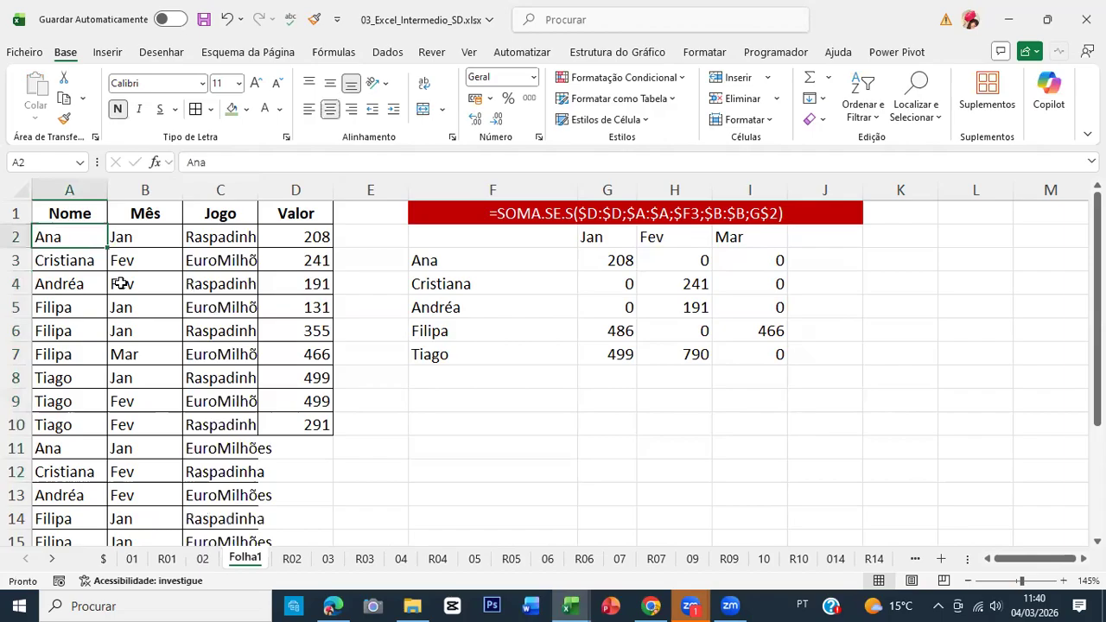
key("shift+Right")
key("shift+Right")
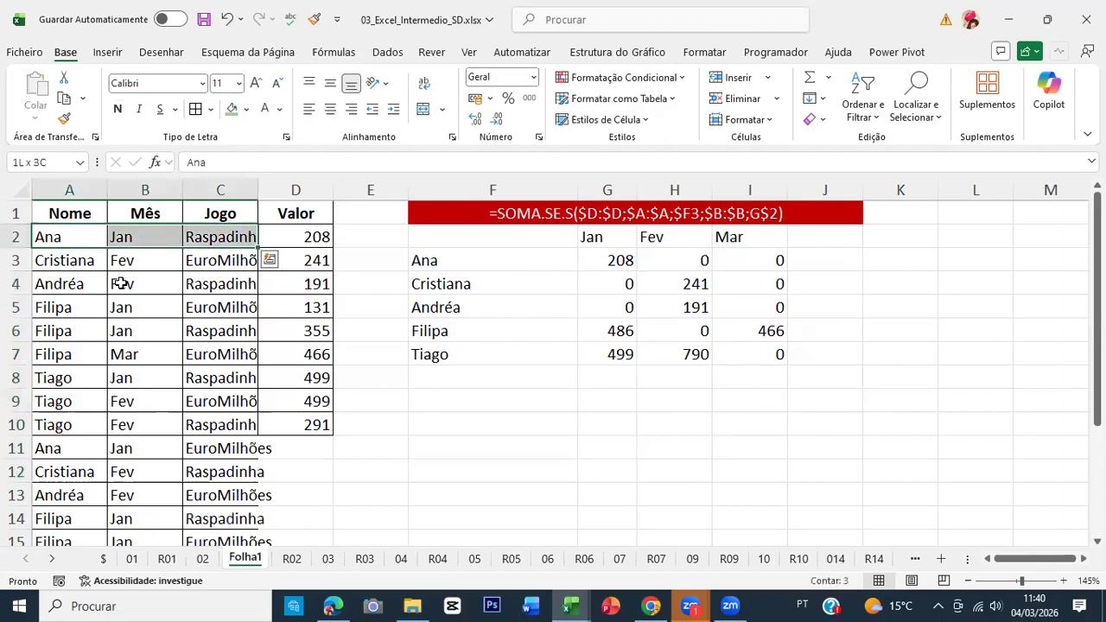
key("ctrl+shift+Down")
key("ctrl+c")
key("ctrl+Down")
key("Down")
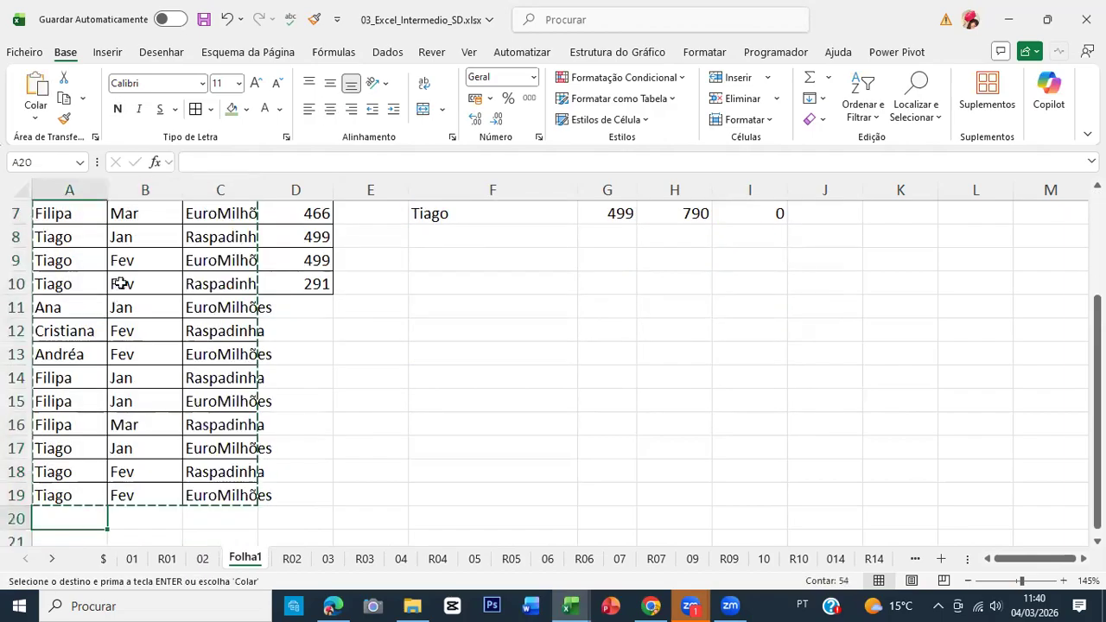
key("ctrl+v")
key("Right")
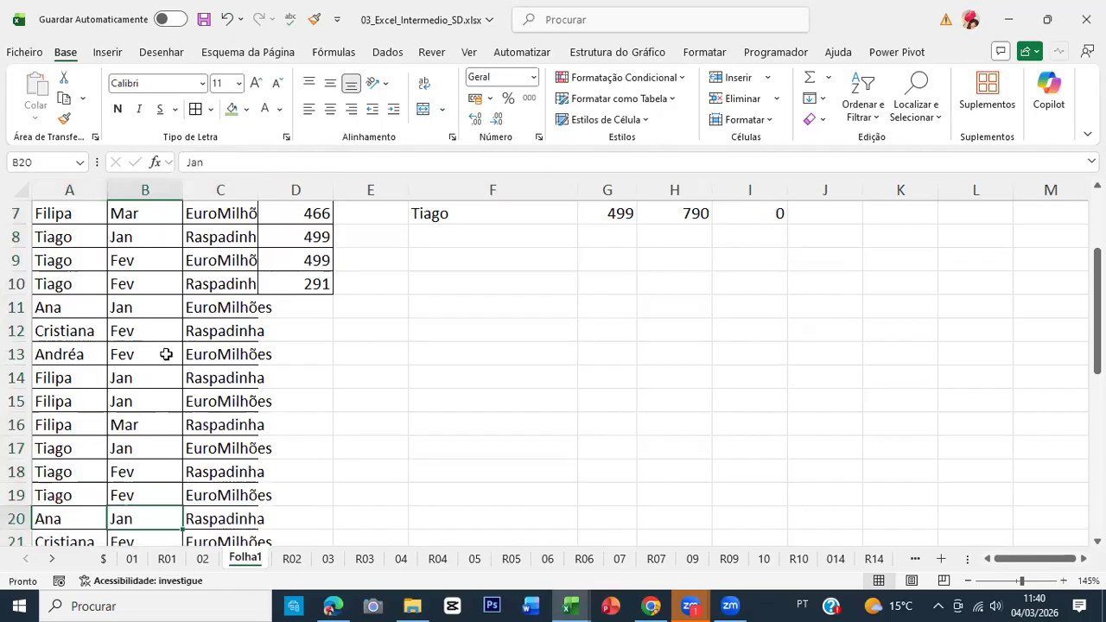
Extend the month series from Jan in B20 down through Jun in B25.
scroll(171, 359, "down", 1)
scroll(171, 358, "down", 2)
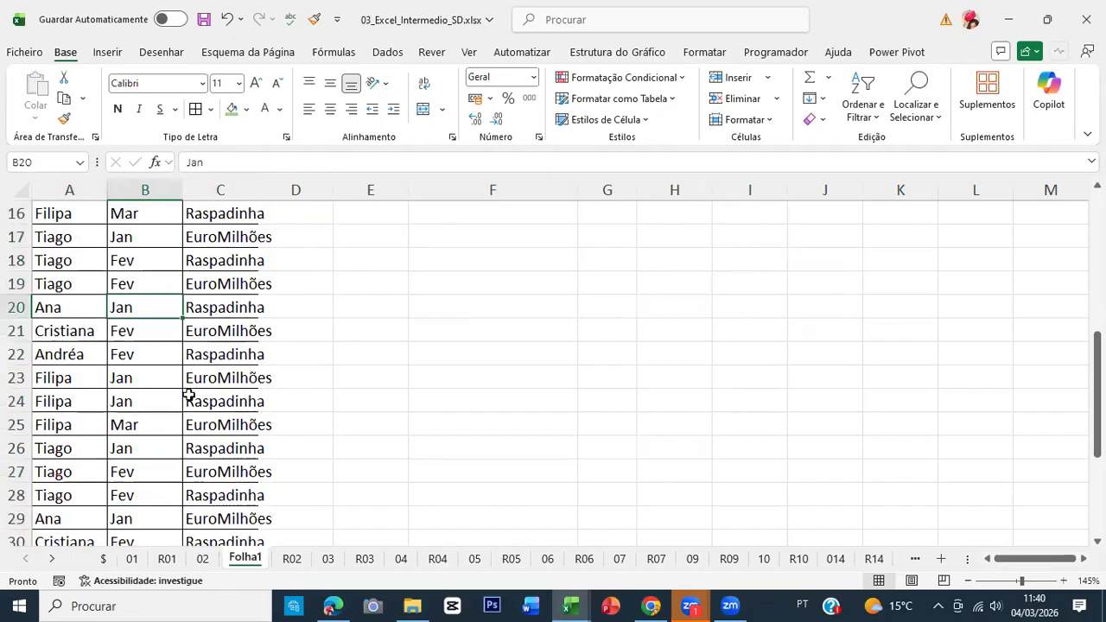
scroll(188, 395, "up", 1)
left_click_drag(182, 467, 152, 247)
left_click(175, 267)
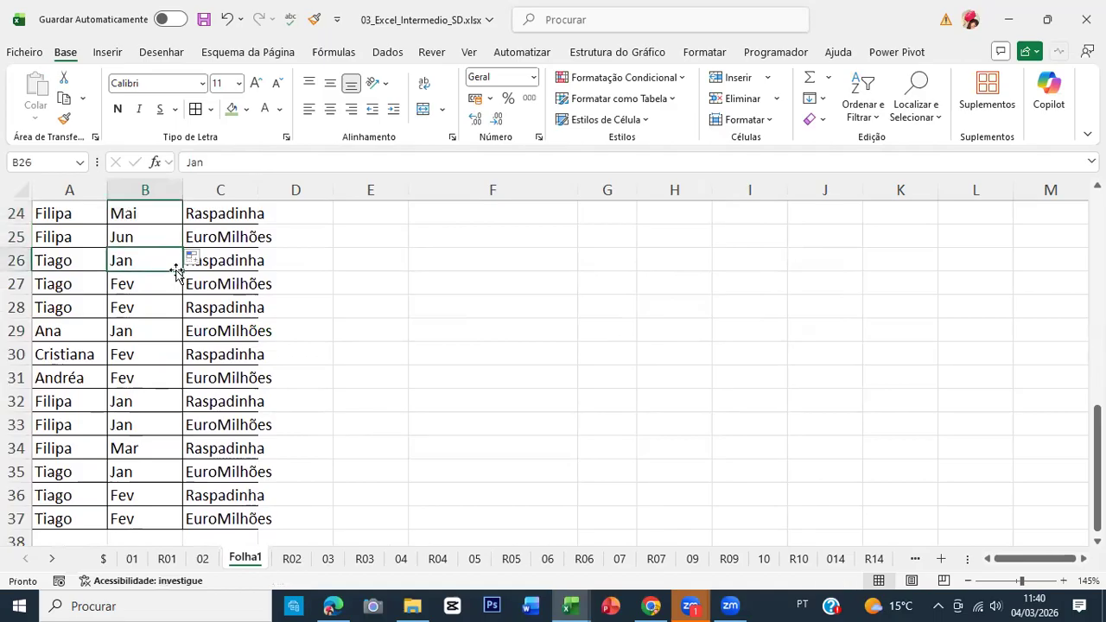
key("Up")
key("Down")
key("Down")
key("Down")
key("Down")
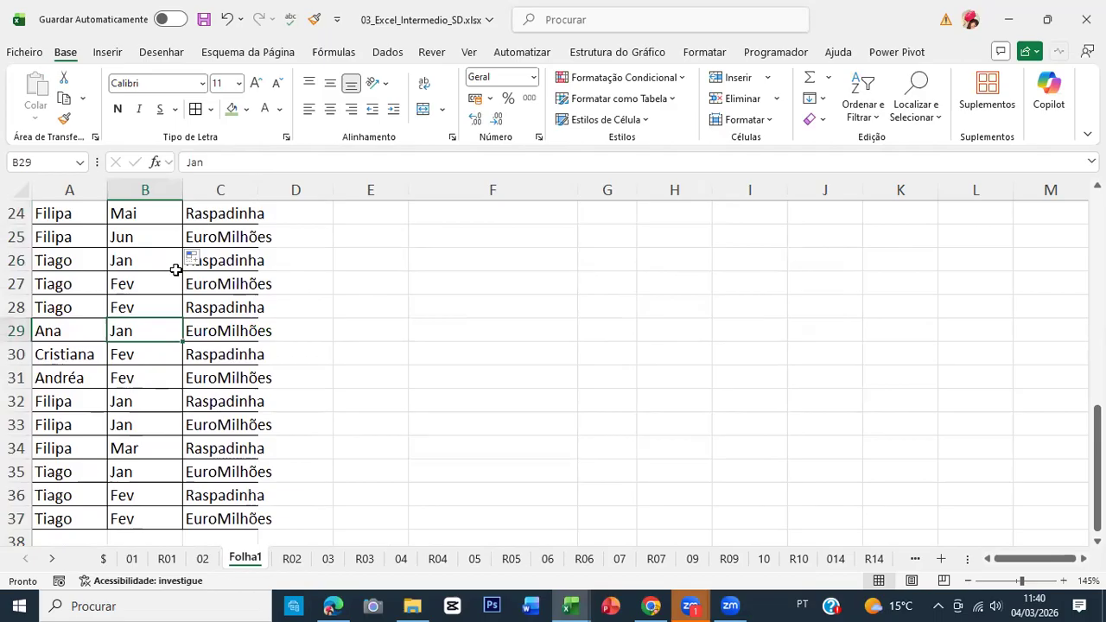
Copy Raspadinha from C2 over the Jogo cells from C6 down through C11.
key("Right")
key("ctrl+Up")
key("Down")
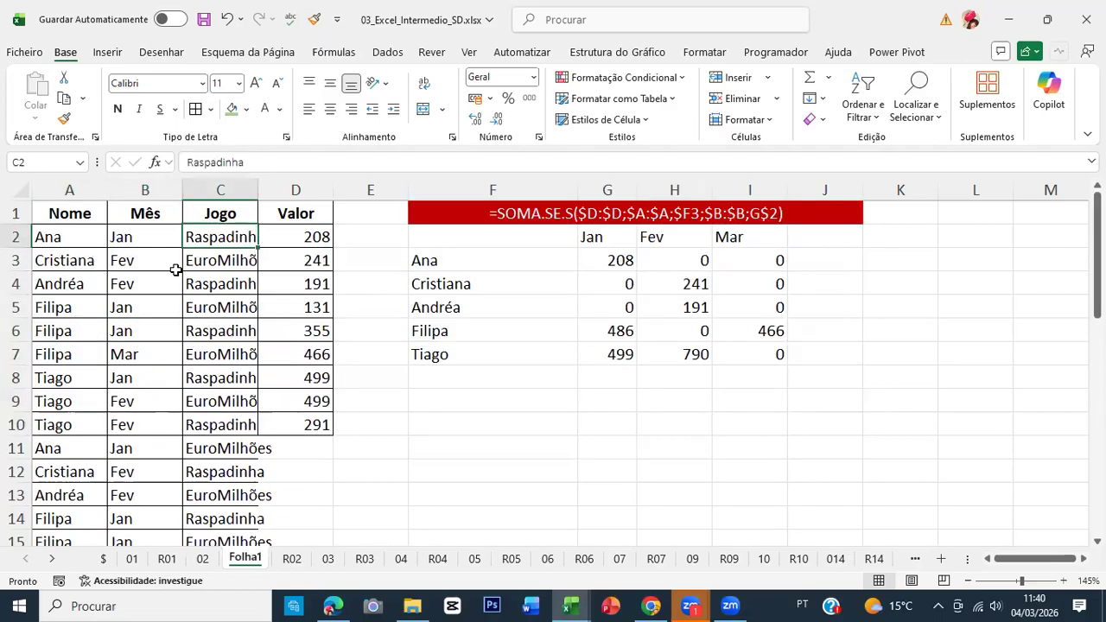
key("ctrl+c")
key("Down")
key("Down")
key("Down")
key("Down")
key("shift+Down")
key("shift+Down")
key("shift+Down")
key("shift+Down")
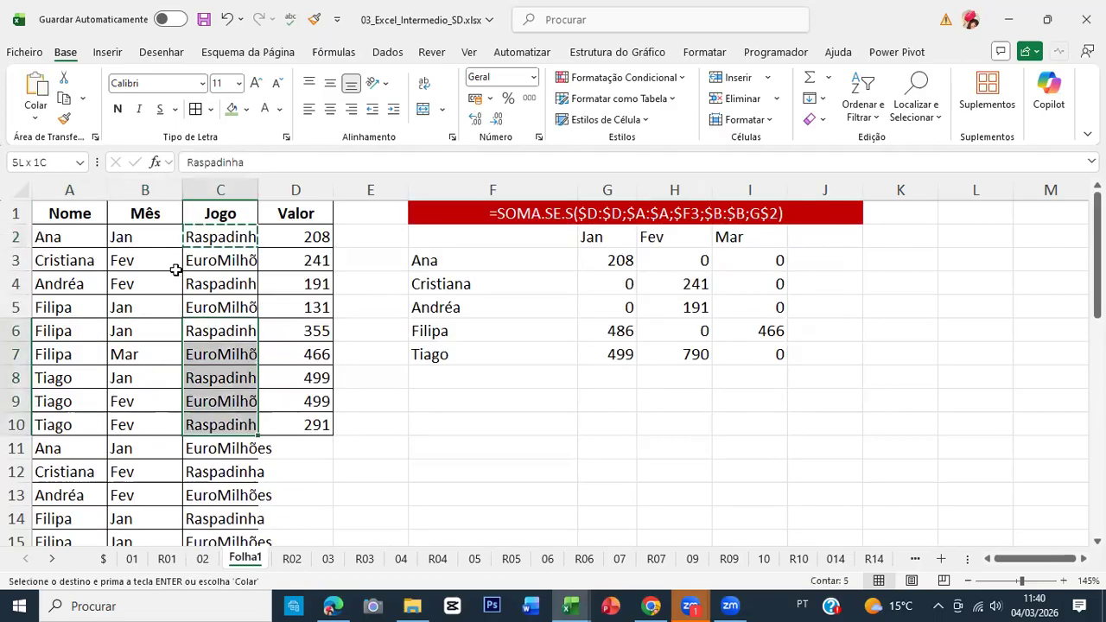
key("Return")
Copy EuroMilhões from C19 over the Jogo cells C20:C29.
key("ctrl+c")
key("Page_Down")
key("Down")
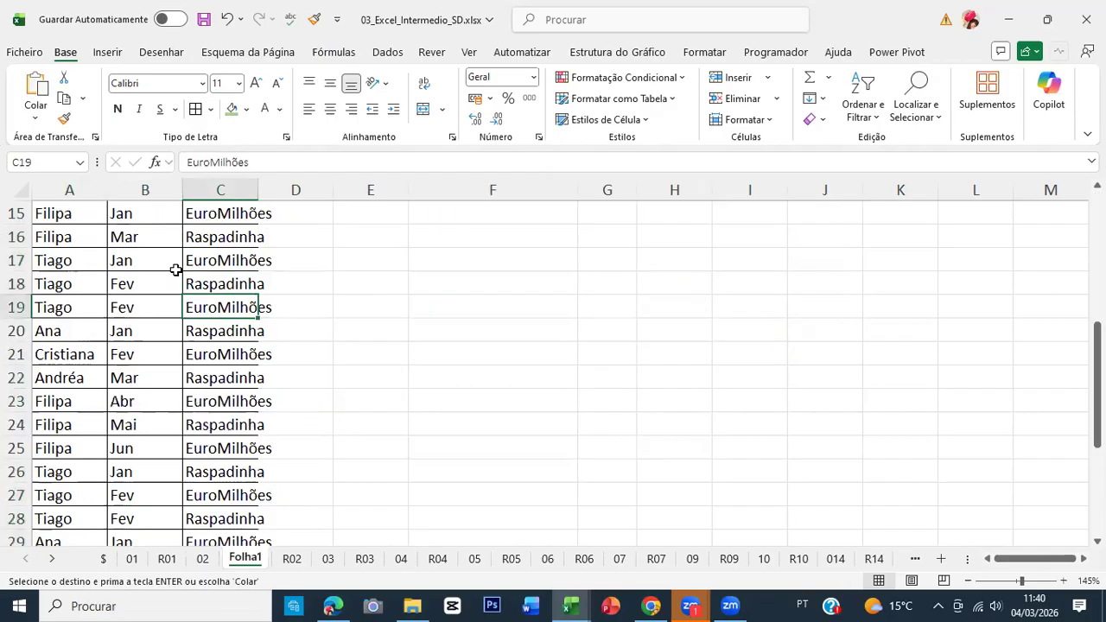
key("Down")
key("shift+Down")
key("shift+Down")
key("shift+Down")
key("shift+Down")
key("shift+Down")
key("shift+Down")
key("shift+Down")
key("shift+Down")
key("shift+Down")
key("Return")
key("Return")
key("Return")
Copy the month Mar from B22 over the Mês cells B23:B25.
key("Left")
key("Down")
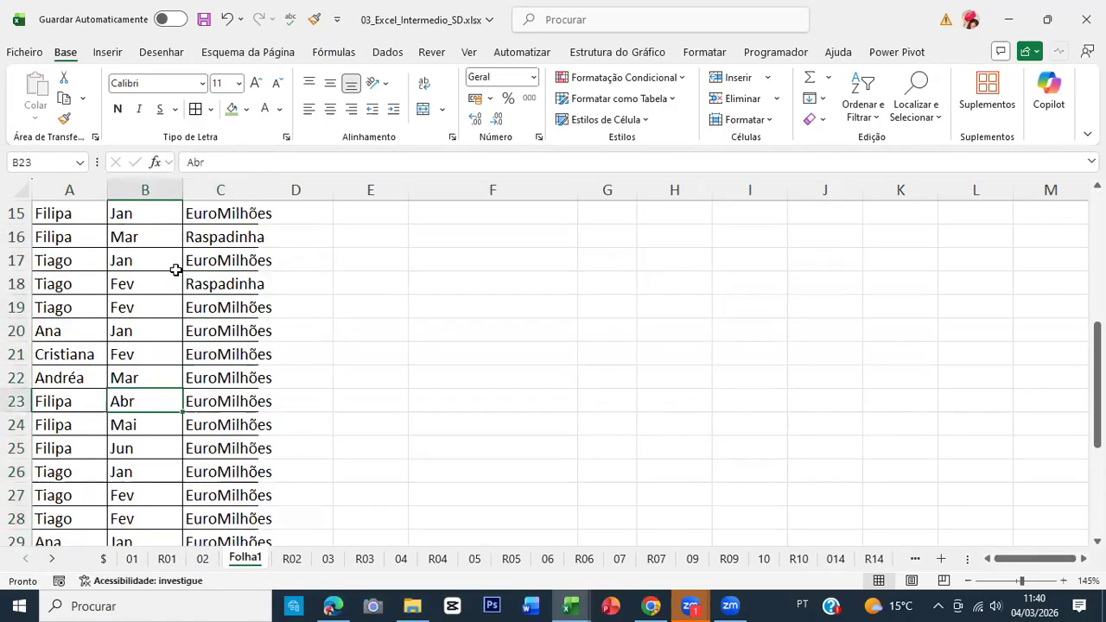
key("Up")
key("ctrl+c")
key("Down")
key("shift+Down")
key("shift+Down")
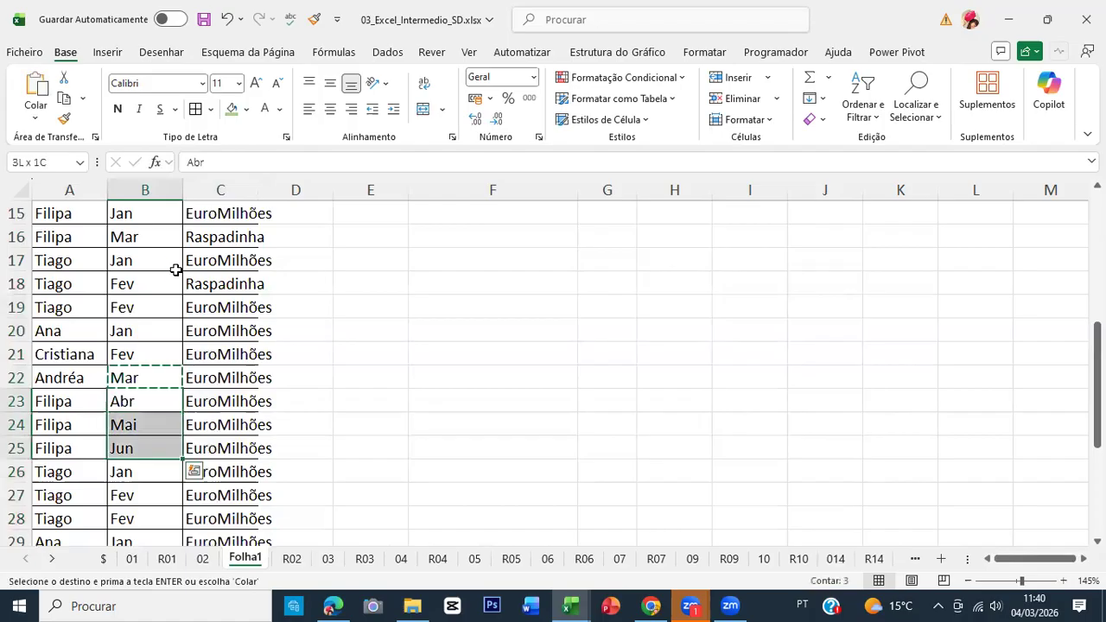
key("Escape")
Replace the Valor entry in D2 with an ALEATÓRIOENTRE formula whose lower limit is 100.
key("ctrl+Up")
key("Down")
key("Right")
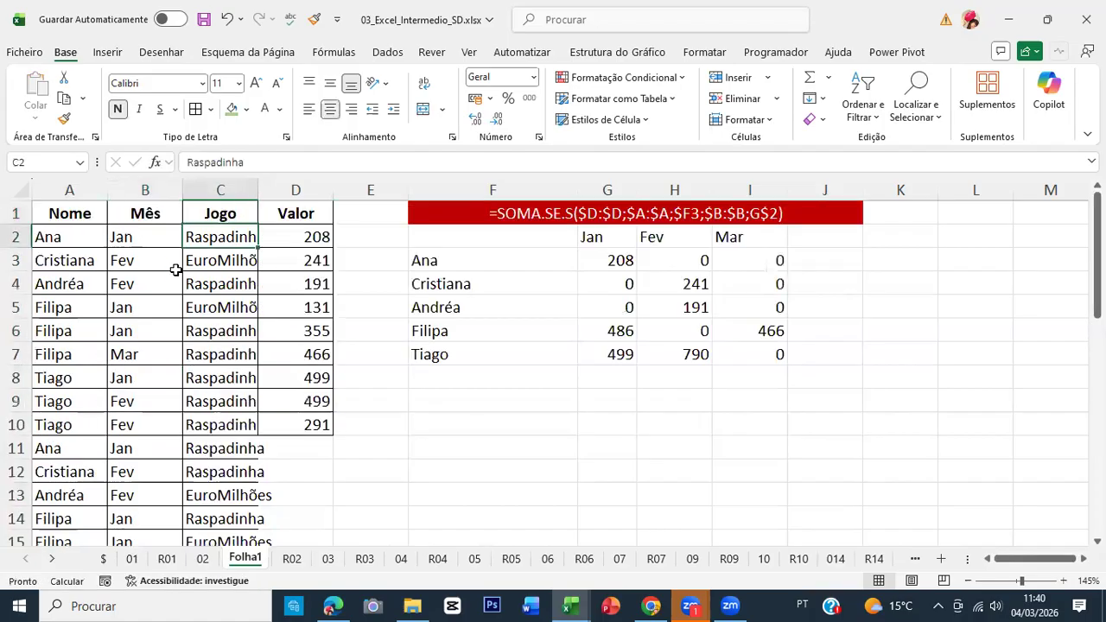
key("Right")
type("=")
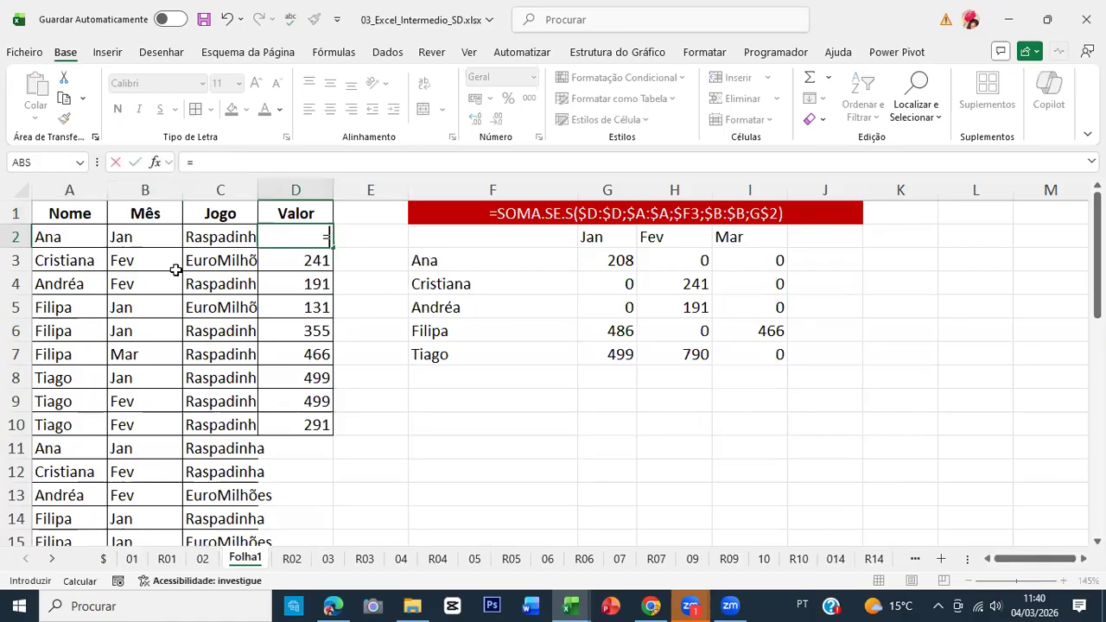
type("alea")
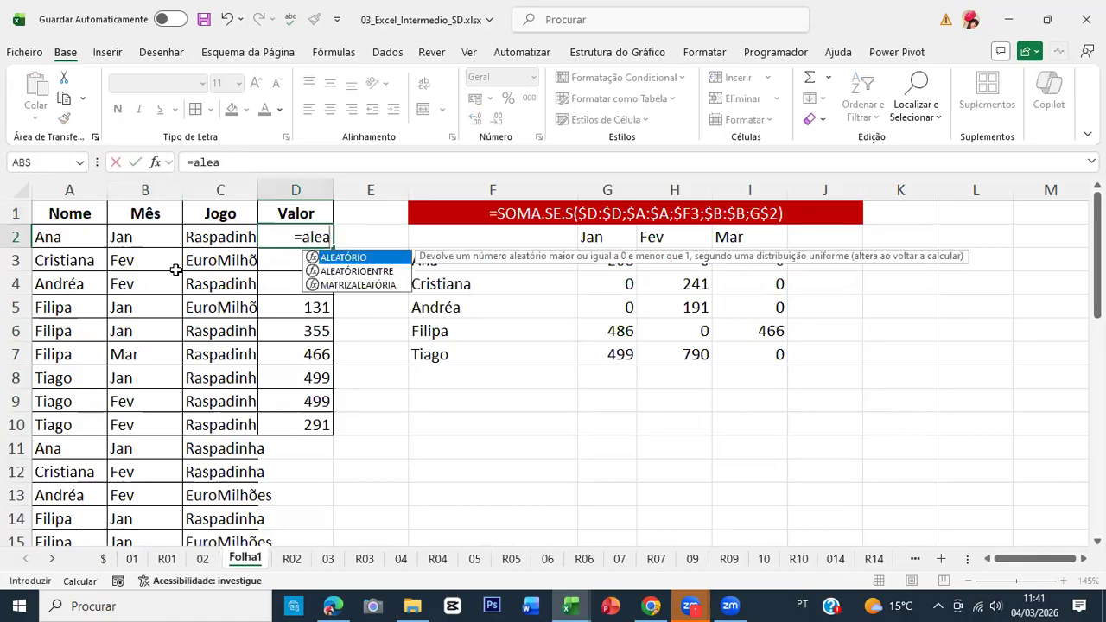
key("Down")
key("Tab")
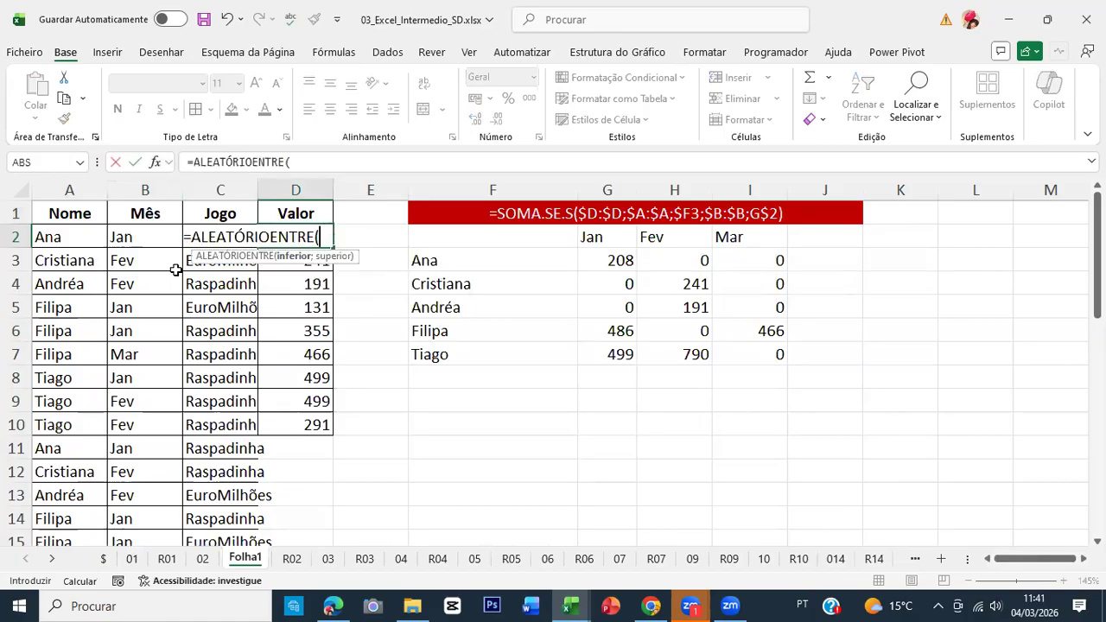
type("100;50")
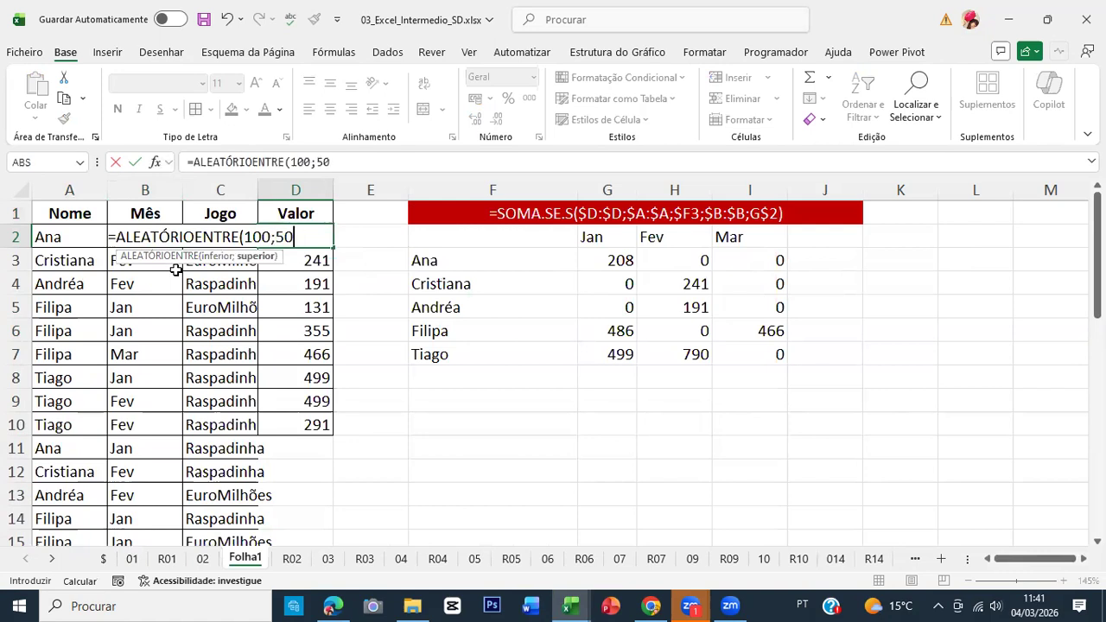
key("Return")
Copy the random-number formula from D2 into the Valor cells D10:D37.
key("Up")
key("ctrl+c")
key("Left")
key("ctrl+Down")
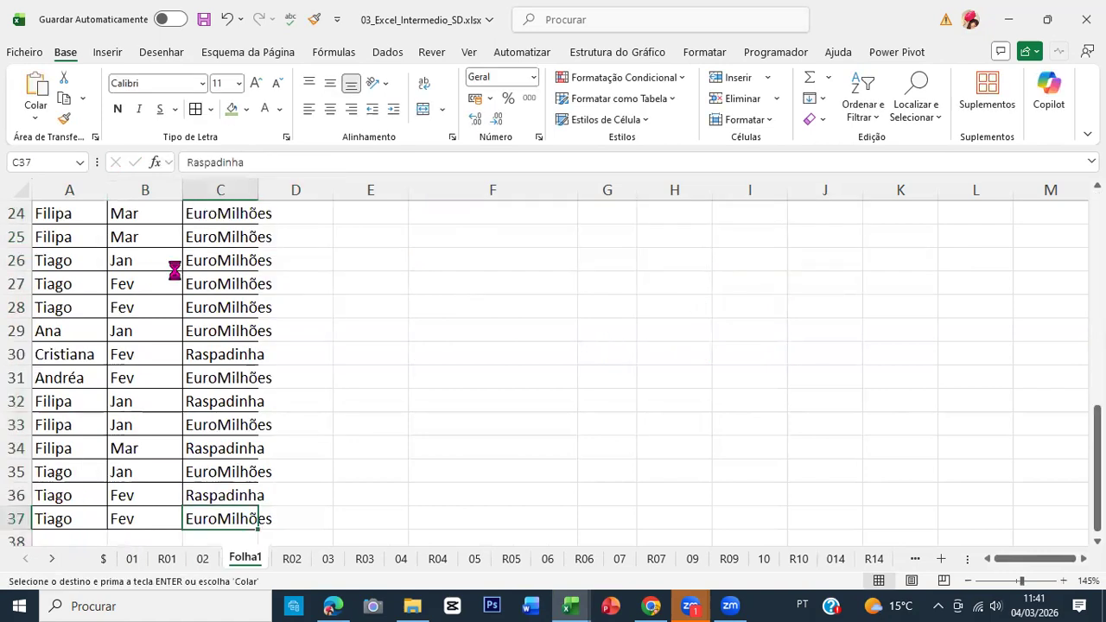
key("Right")
key("ctrl+shift+Up")
key("ctrl+v")
key("ctrl+Home")
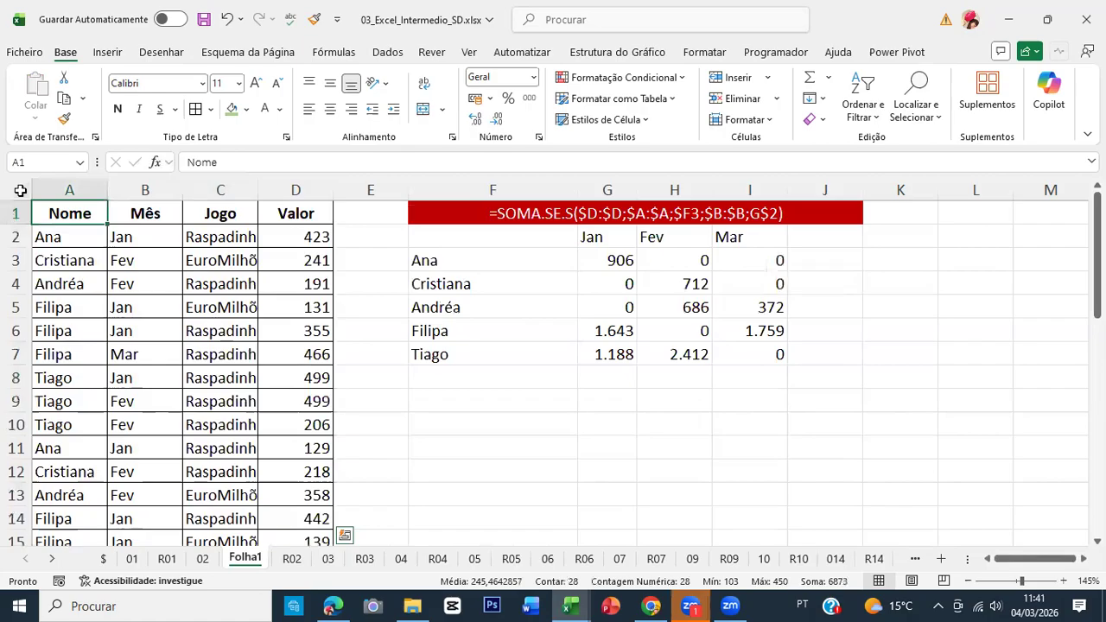
Autofit the widths of all columns on the sheet to their contents.
key("ctrl+a")
key("ctrl+a")
double_click(109, 184)
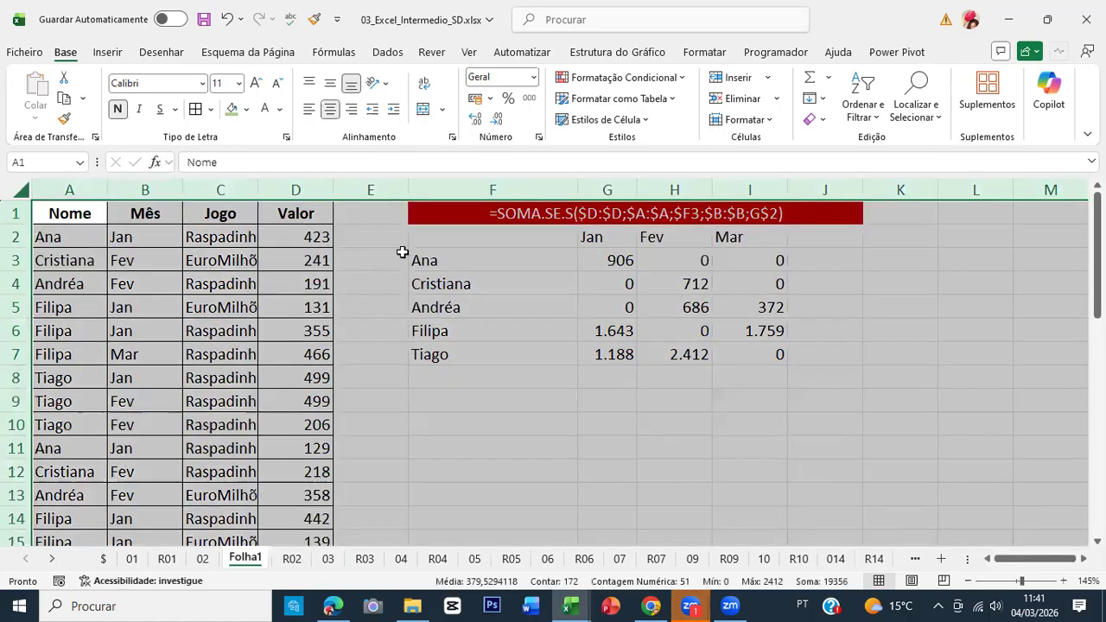
left_click(403, 252)
Enter Raspadinha in F2, the corner cell of the cross table, and autofit column F to it.
left_click(399, 235)
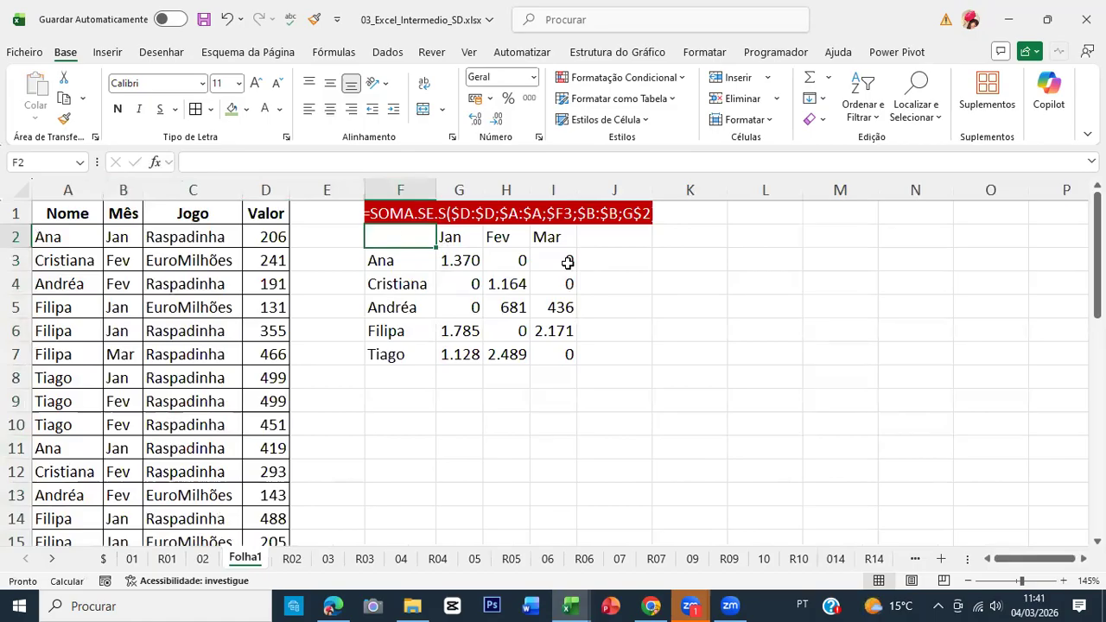
type("Raspadinha")
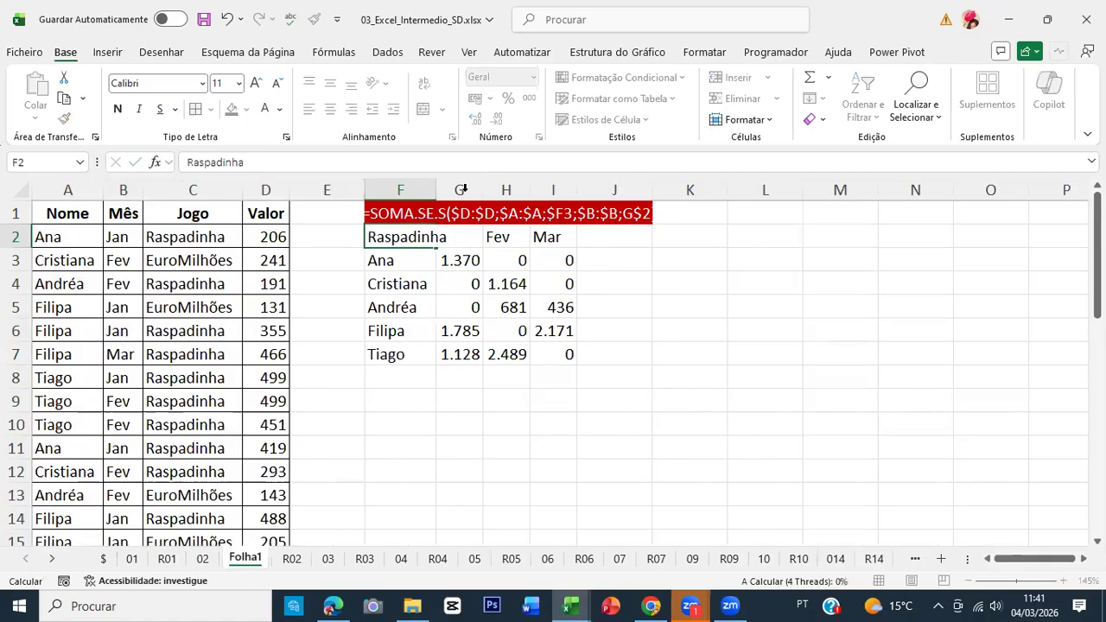
key("ctrl+Return")
left_click(436, 188)
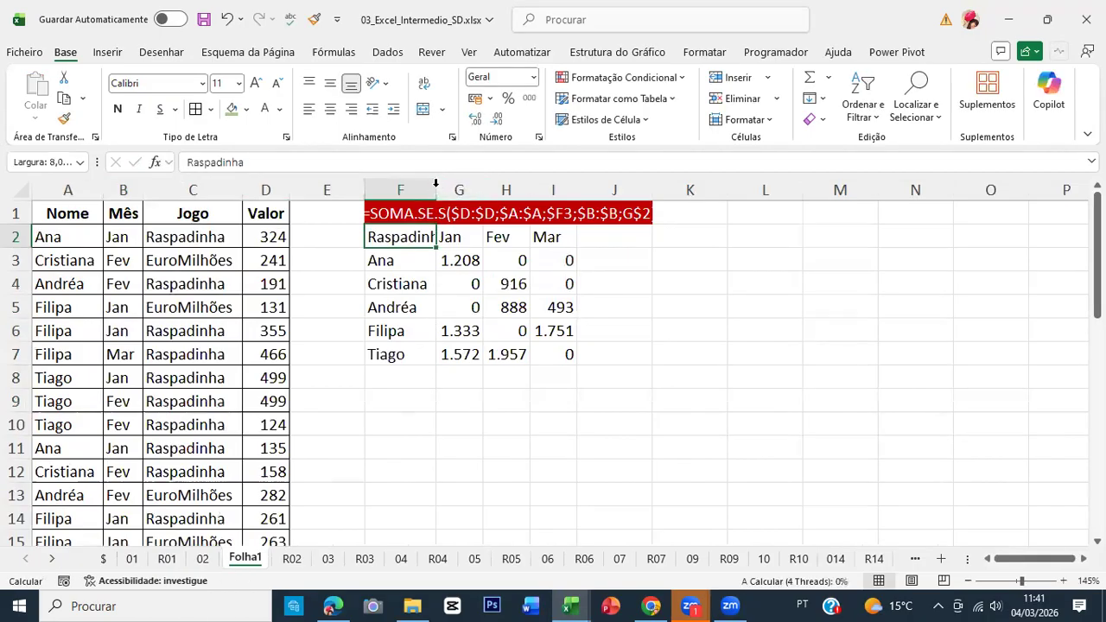
double_click(436, 183)
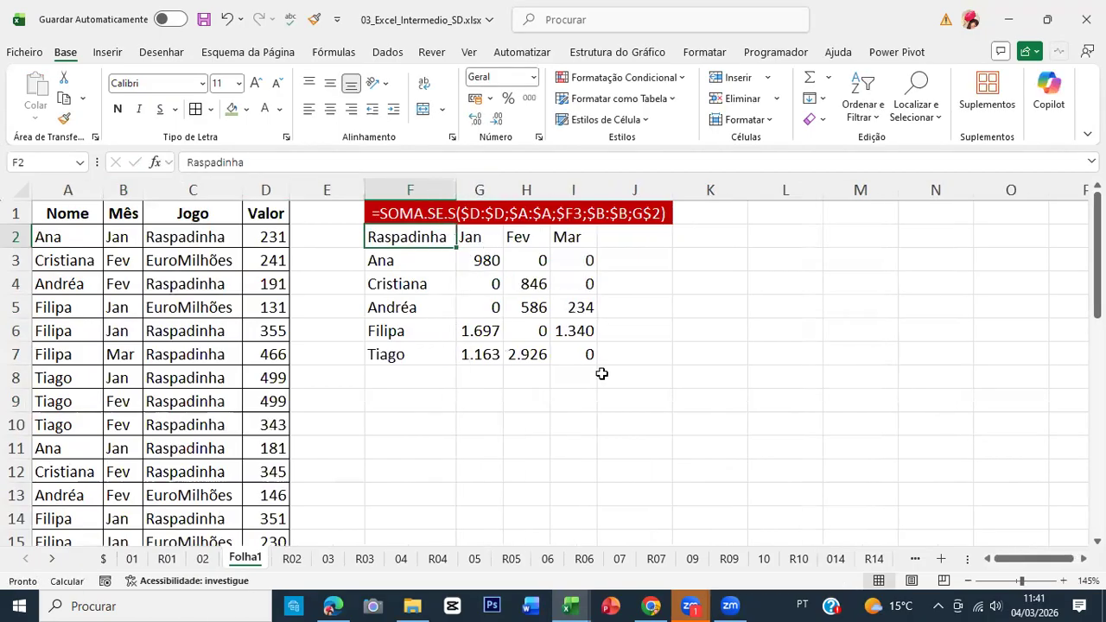
Clear the totals in G3:I7 of the cross table and fill the Raspadinha cell F2 with yellow.
left_click_drag(480, 260, 602, 374)
key("ctrl+z")
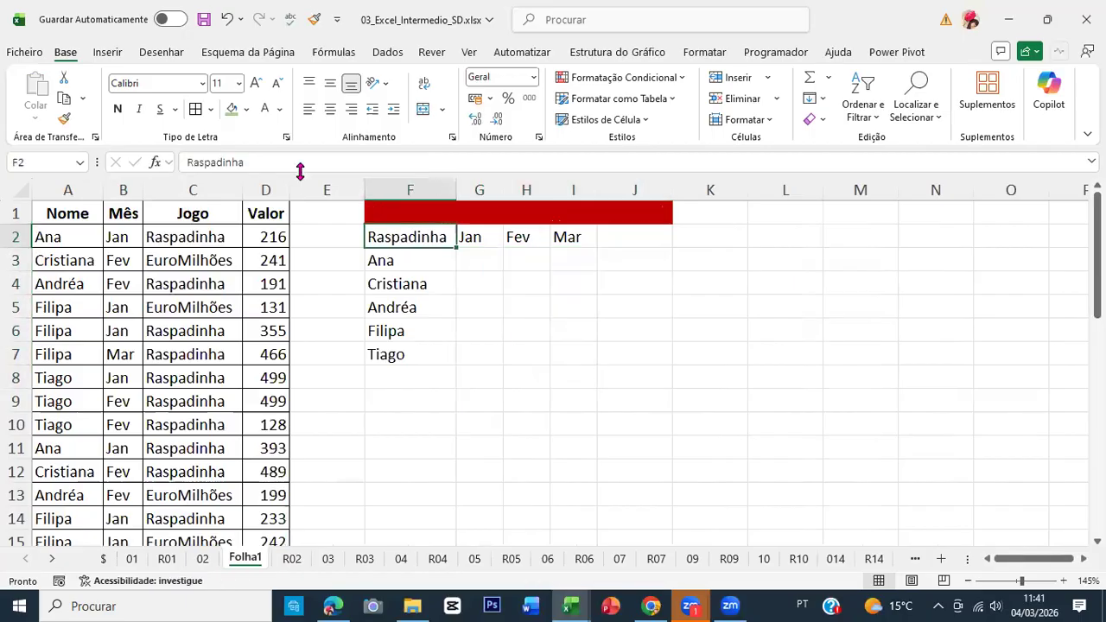
left_click(246, 109)
left_click(302, 356)
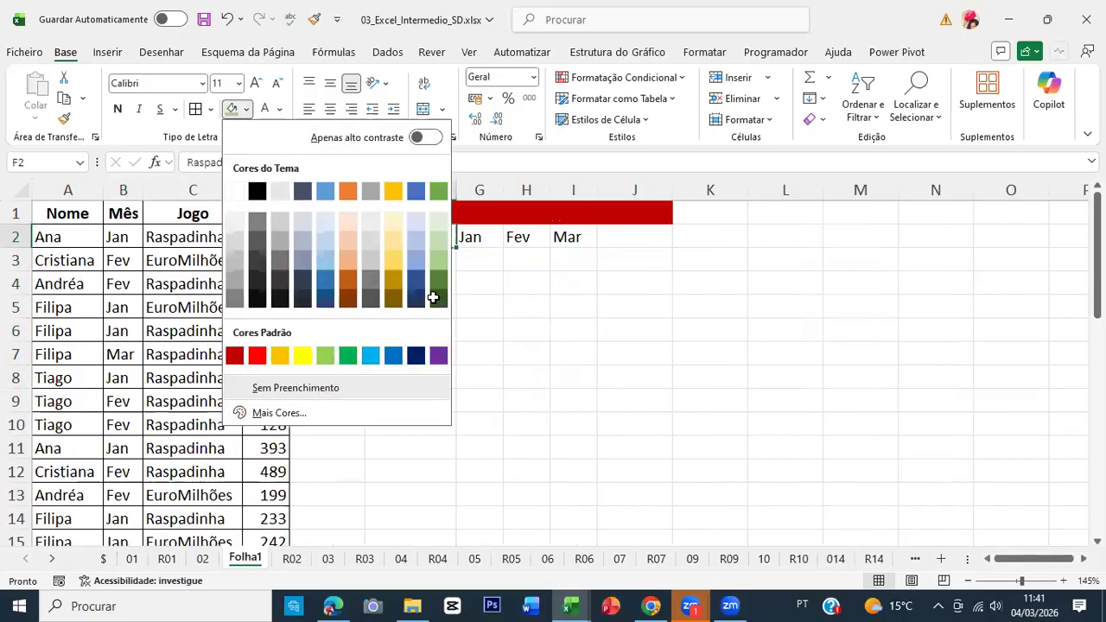
Center the month headings in G2:I2 of the cross table.
left_click(480, 260)
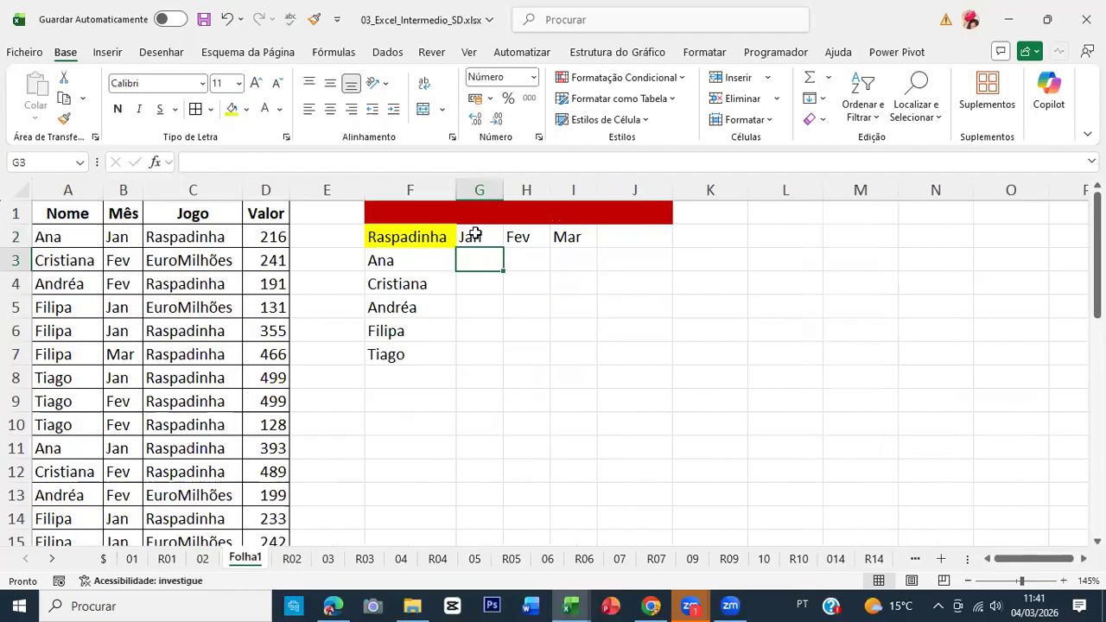
left_click(331, 109)
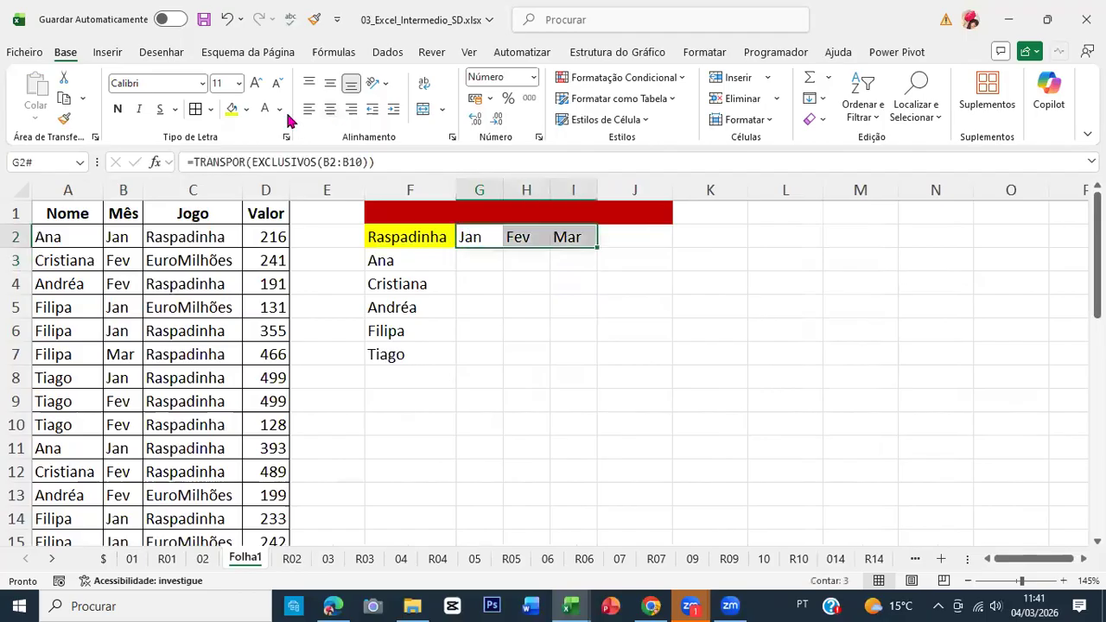
left_click(422, 259)
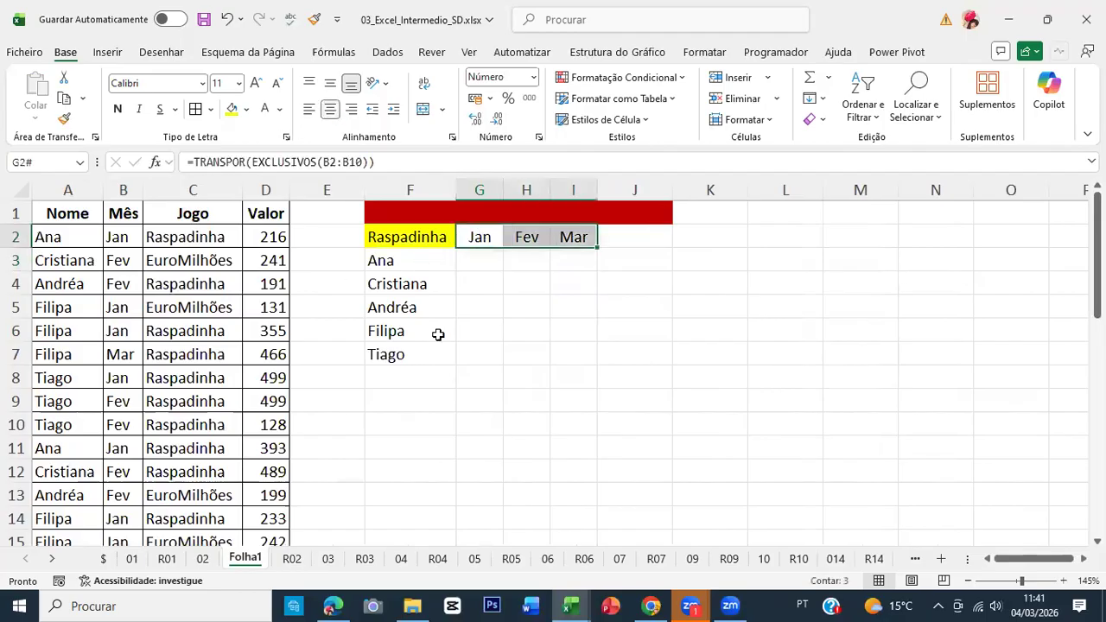
left_click(492, 269)
left_click(481, 234)
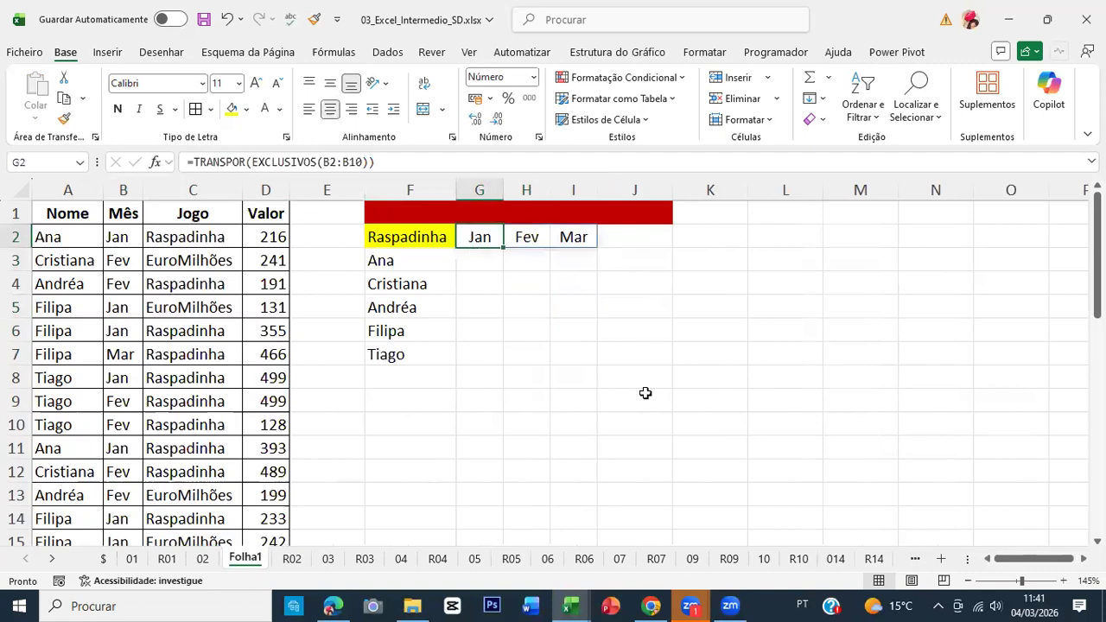
Start a SOMA.SE.S formula in G3 with the function arguments dialog, using the absolute column $D:$D as the sum range.
key("Down")
type("=som")
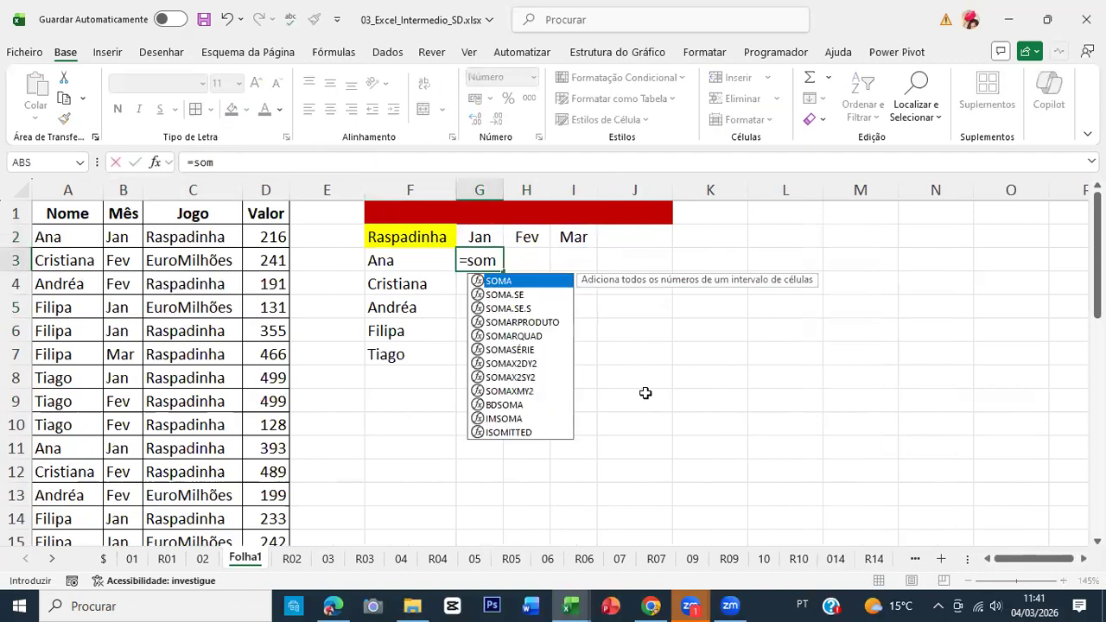
type("a")
key("Down")
key("Down")
key("Tab")
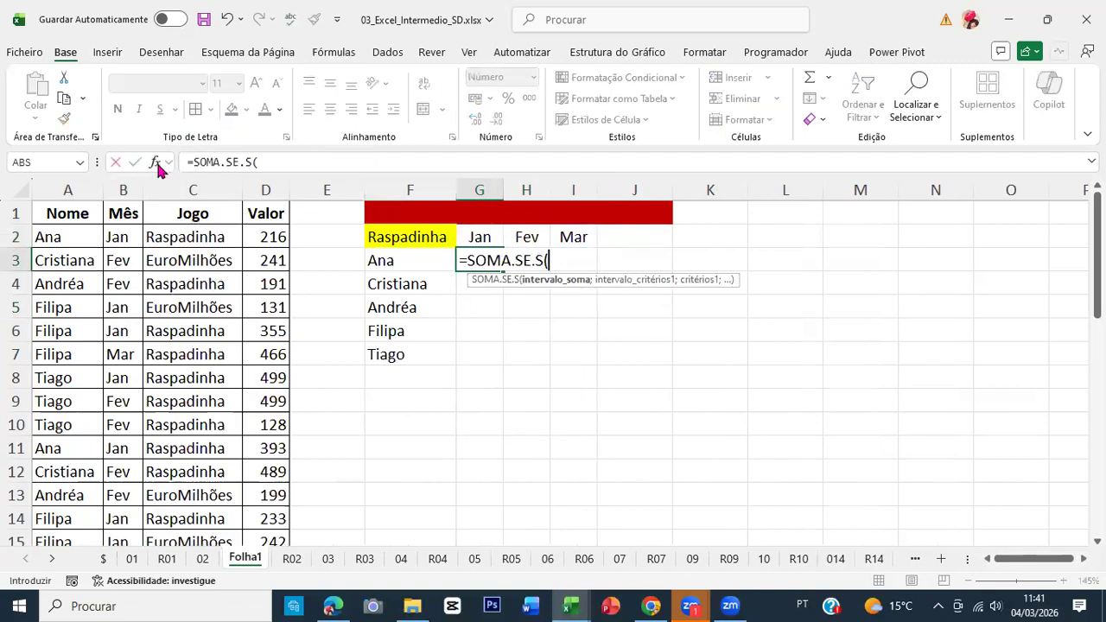
key("F2")
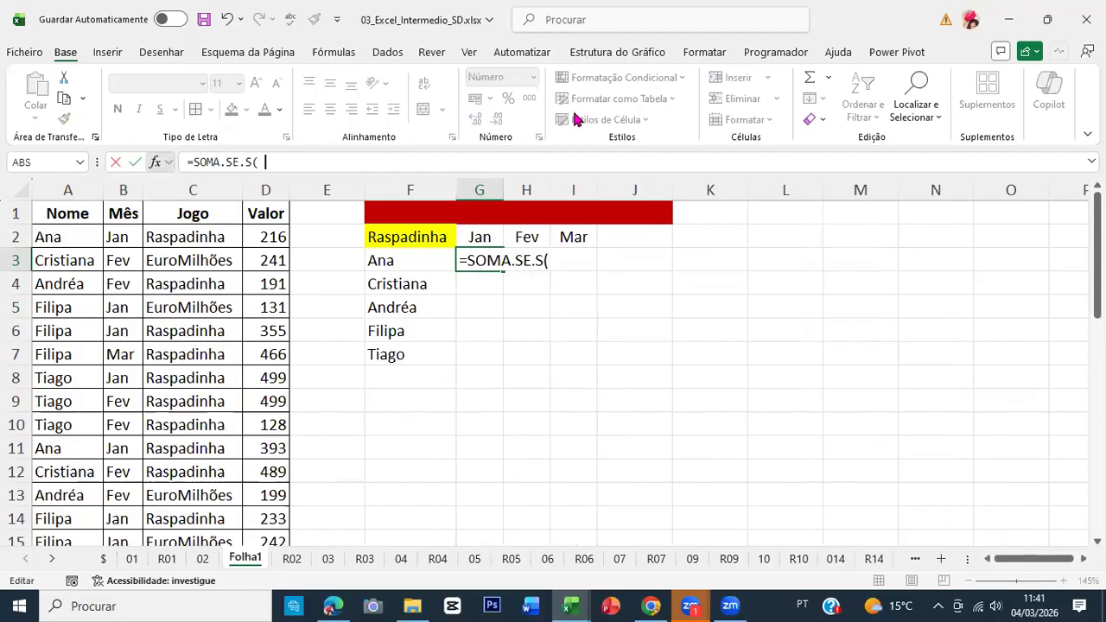
key("ctrl+a")
left_click(266, 190)
key("F4")
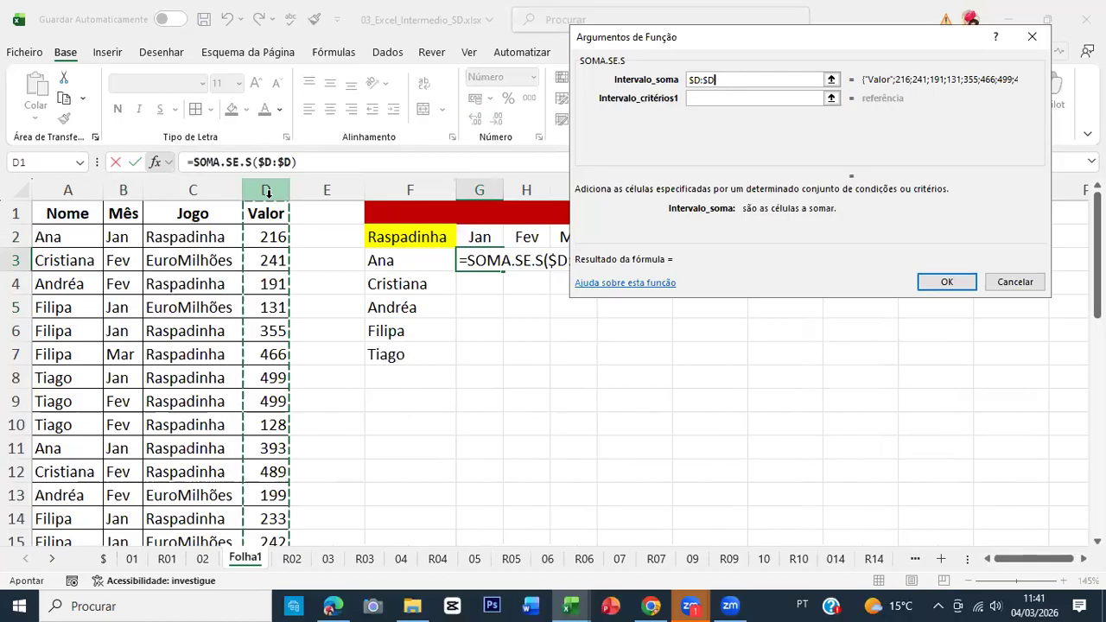
Set the first criteria pair of the G3 formula to range $A:$A and criterion $F3.
key("Tab")
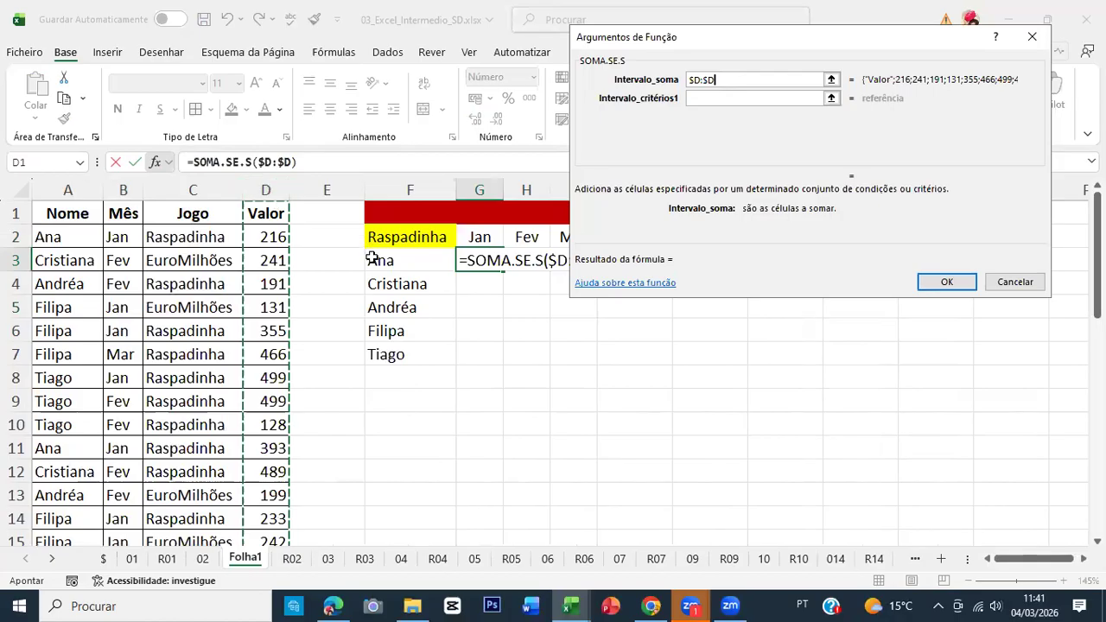
left_click(52, 192)
key("F4")
key("Tab")
left_click(384, 260)
key("F4")
key("F4")
key("F4")
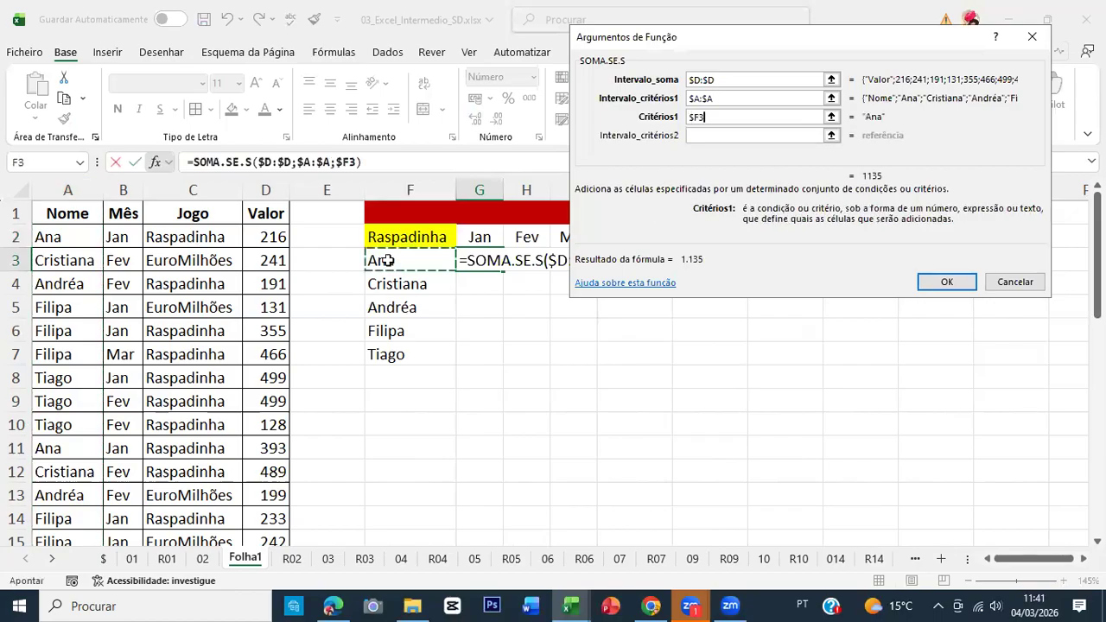
Set the second criteria pair of the G3 formula to range $B:$B and criterion G$2.
key("Tab")
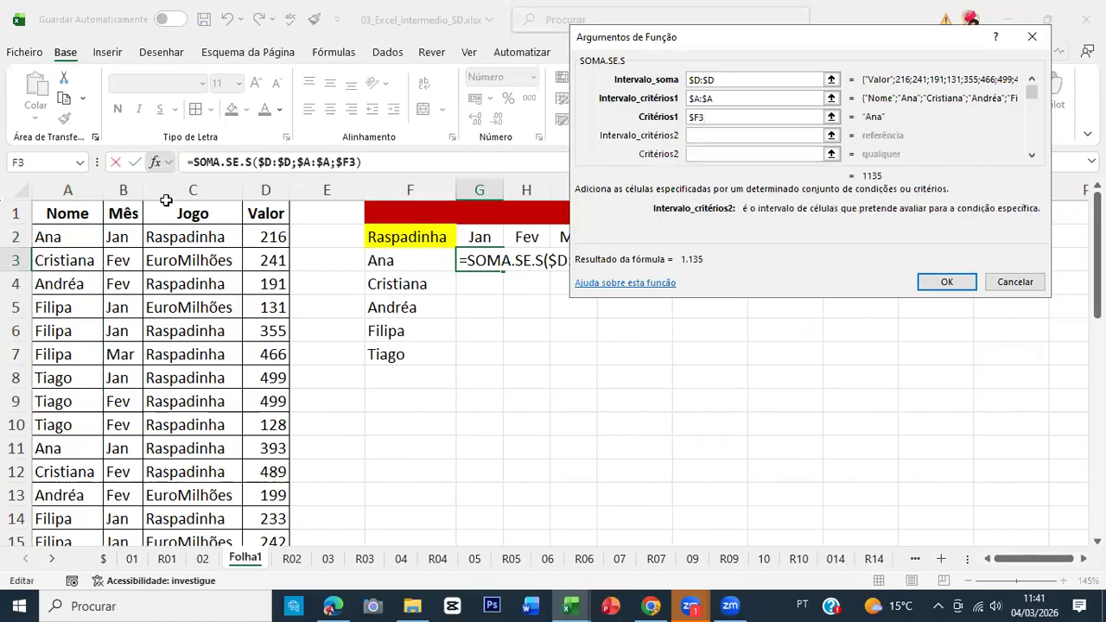
left_click(123, 188)
key("F4")
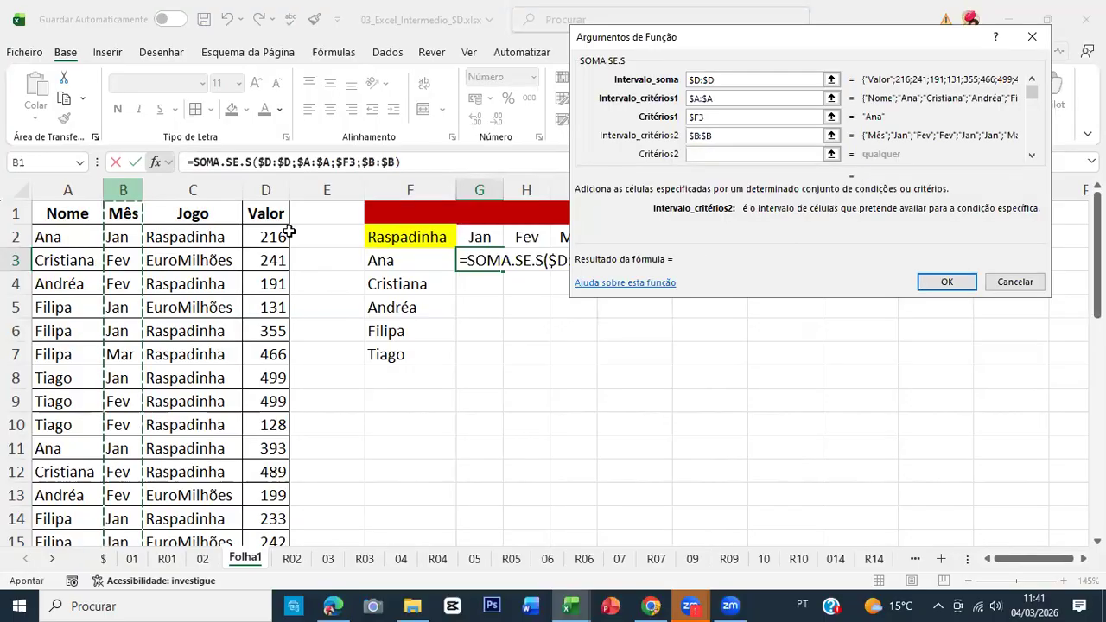
key("Tab")
left_click(473, 240)
key("F4")
key("F4")
Add the third criteria pair, range $C:$C with criterion $F$2, and complete the SOMA.SE.S formula in G3.
key("Tab")
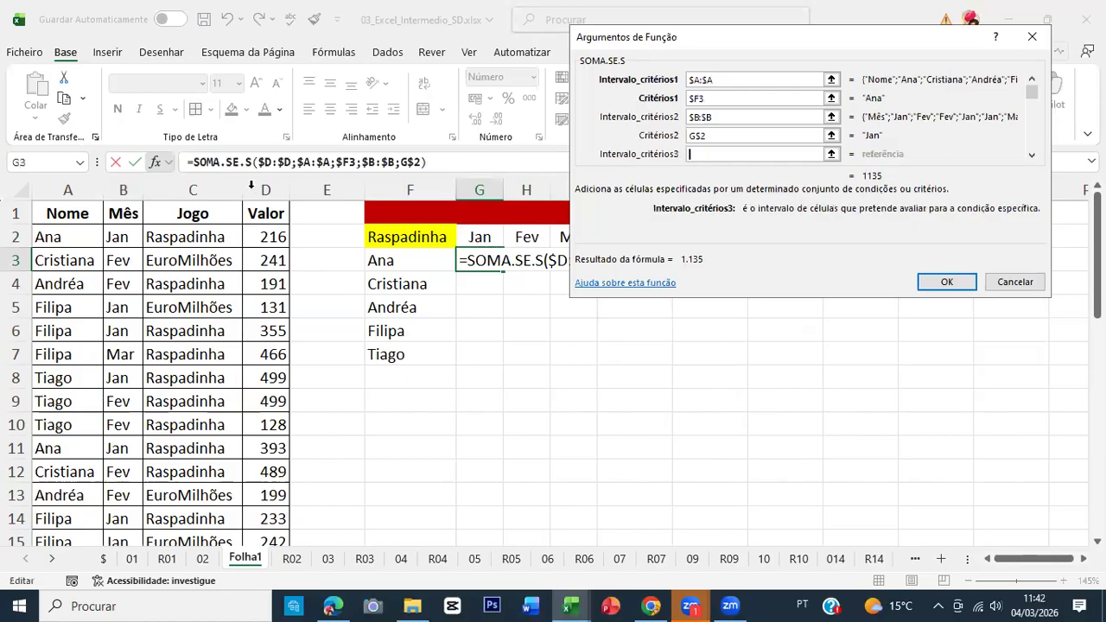
left_click(187, 189)
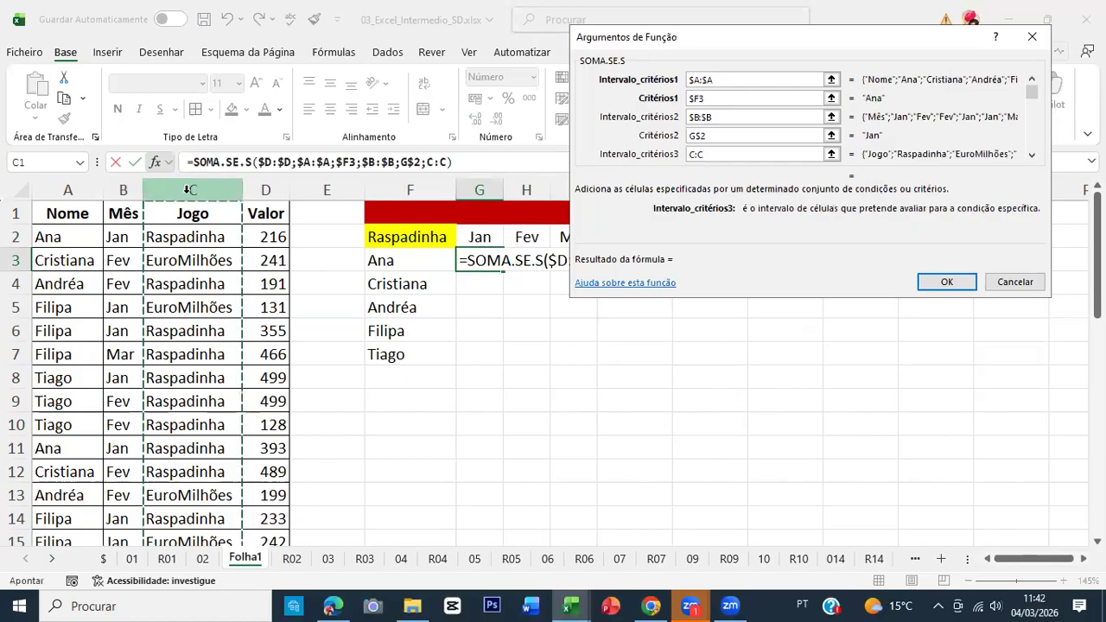
key("F4")
key("Tab")
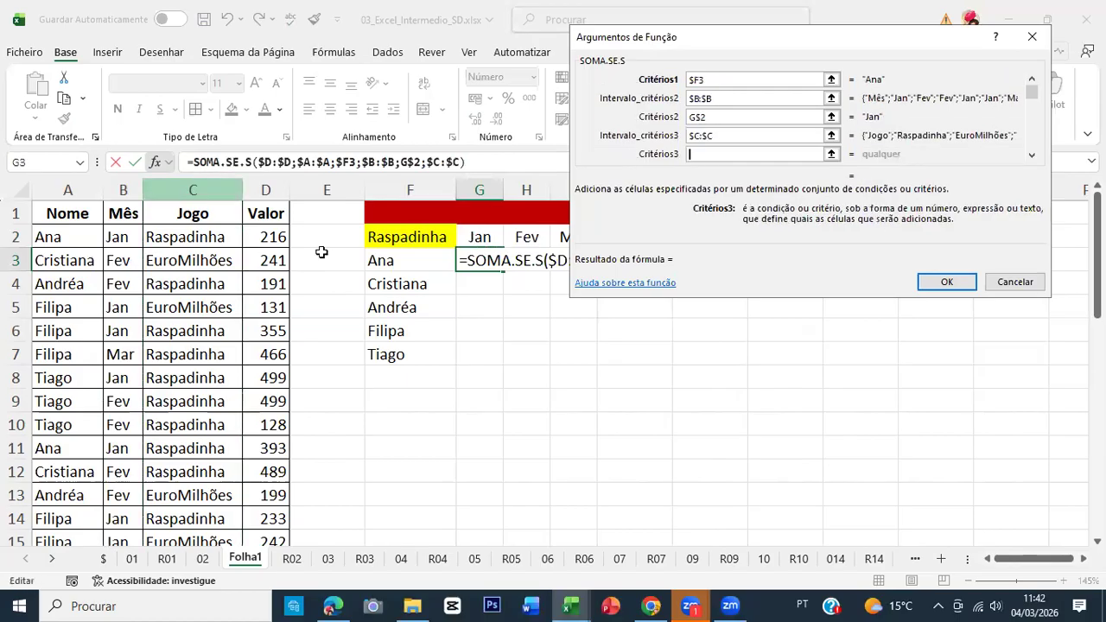
left_click(410, 241)
key("F4")
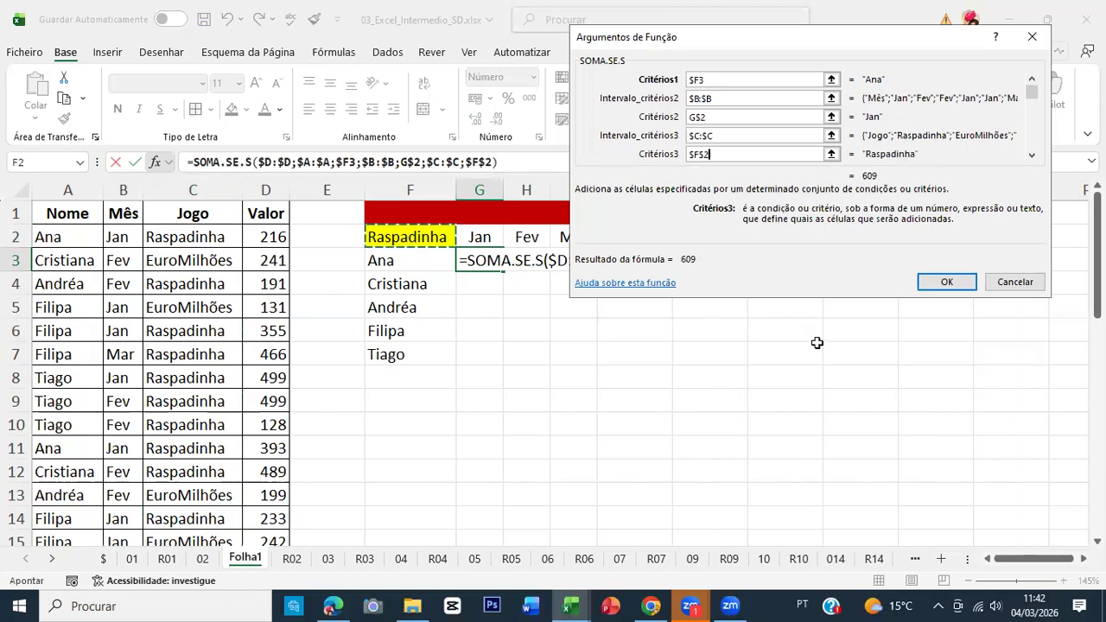
key("Return")
Copy the G3 SOMA.SE.S formula over the whole cross table range G3:I7.
key("ctrl+c")
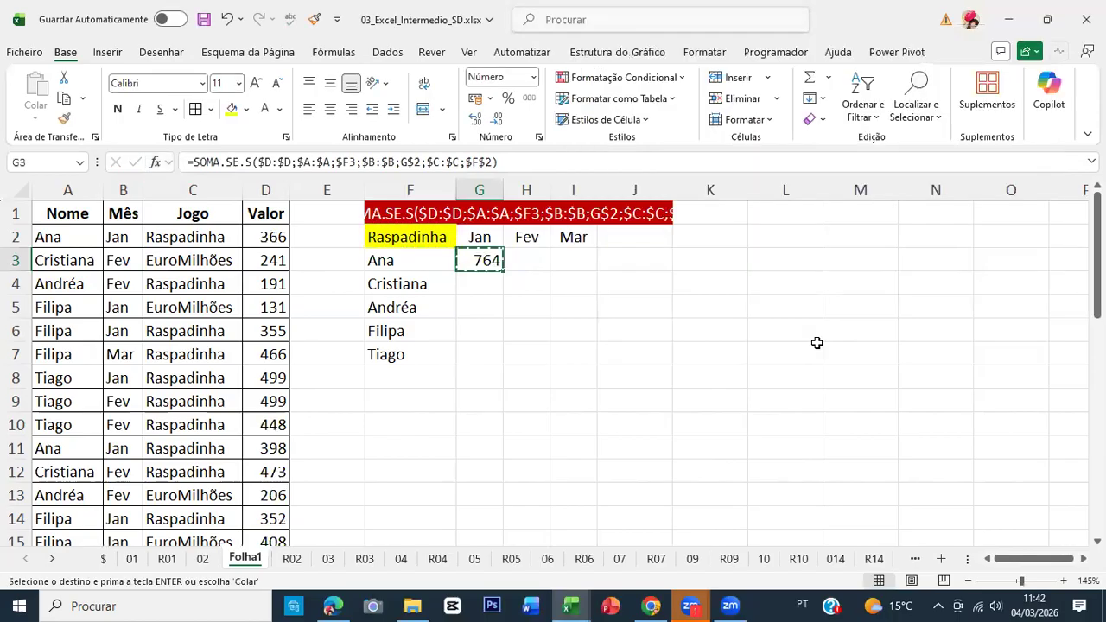
key("shift+Down")
key("shift+Down")
key("shift+Down")
key("shift+Down")
key("shift+Right")
key("shift+Right")
key("Return")
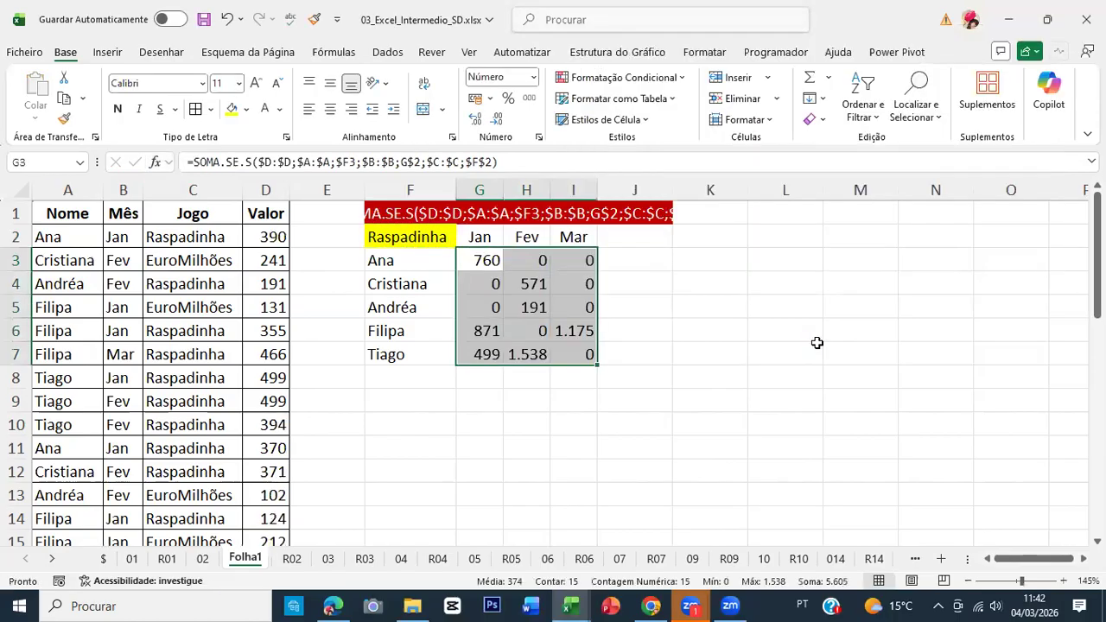
key("Up")
key("Down")
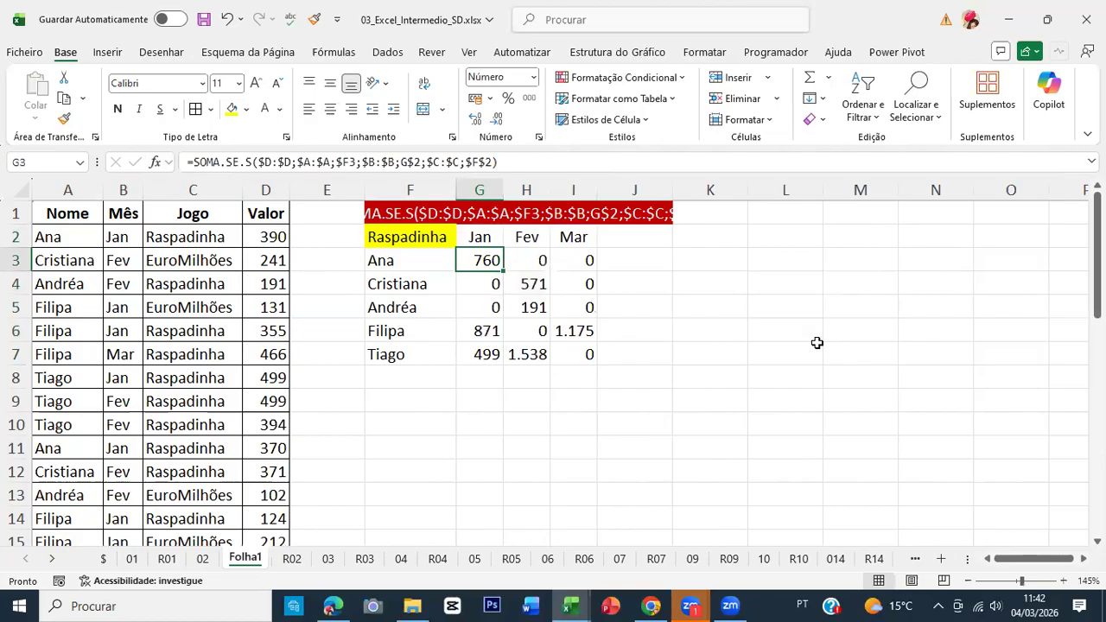
Copy the text EuroMilhões from C3 and replace the game name in the yellow corner cell F2 with it.
key("Up")
key("Left")
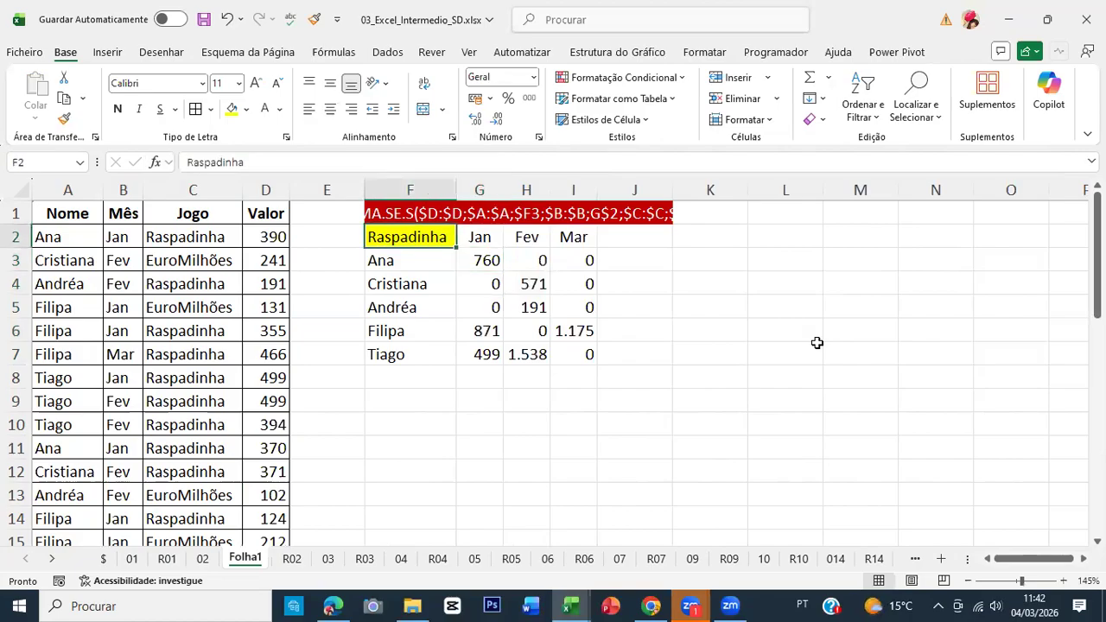
key("Left")
key("Left")
key("Left")
key("Down")
key("F2")
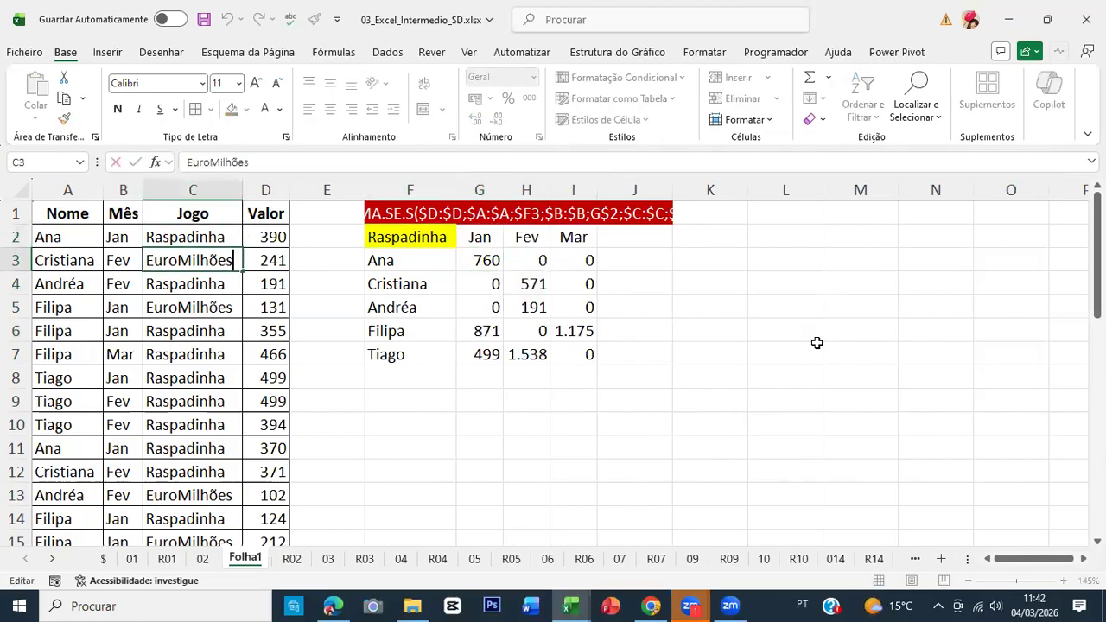
key("Tab")
key("Up")
key("Right")
key("Right")
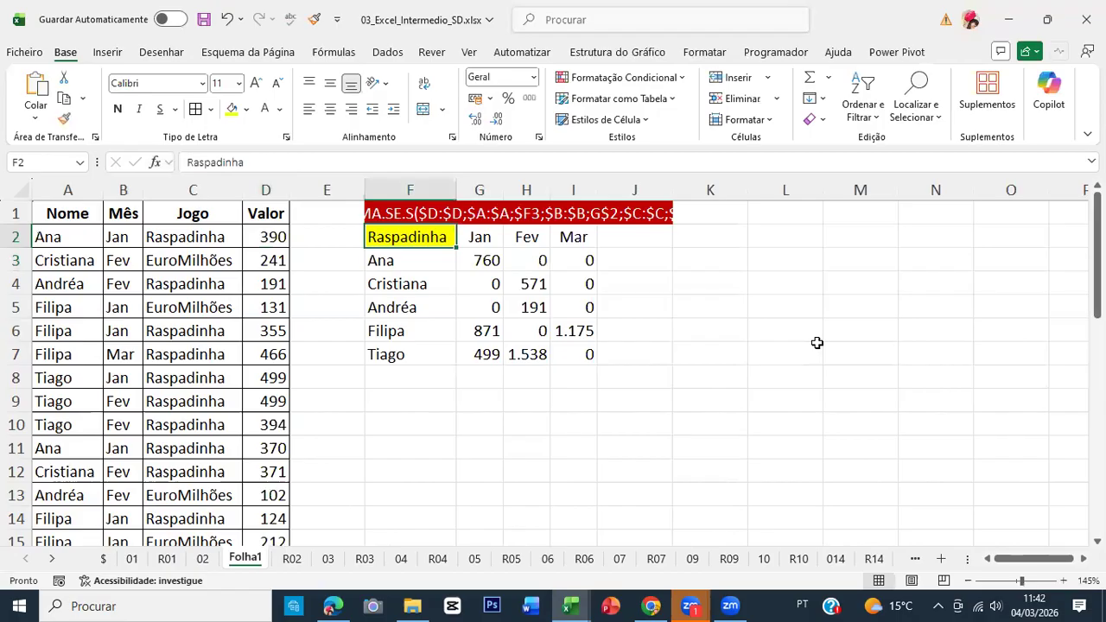
key("F2")
key("shift+Home")
key("ctrl+v")
key("Return")
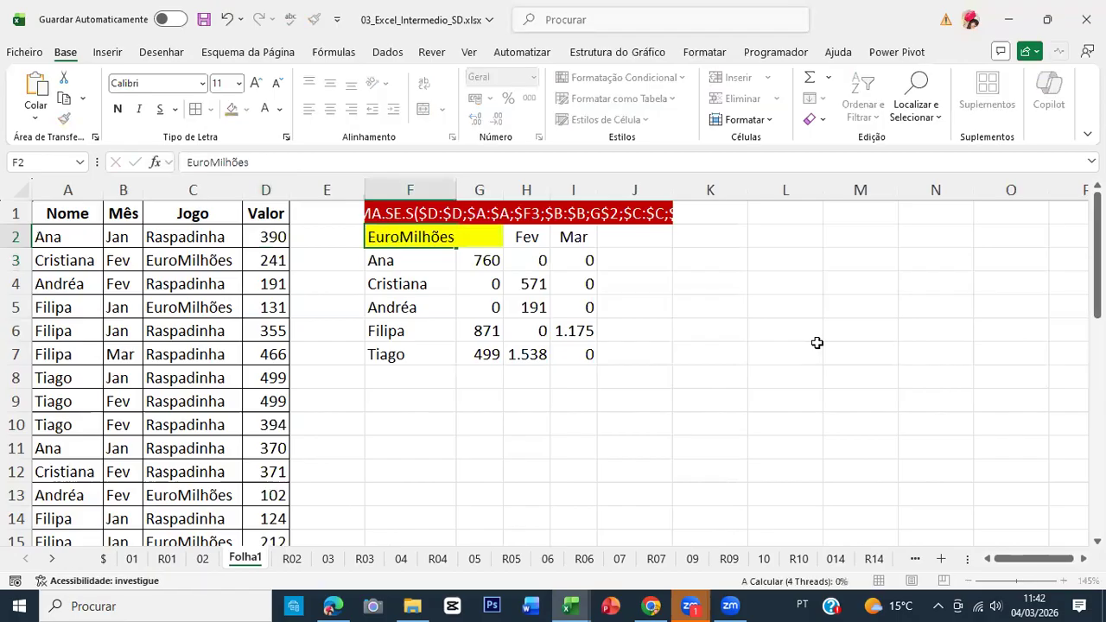
type("J")
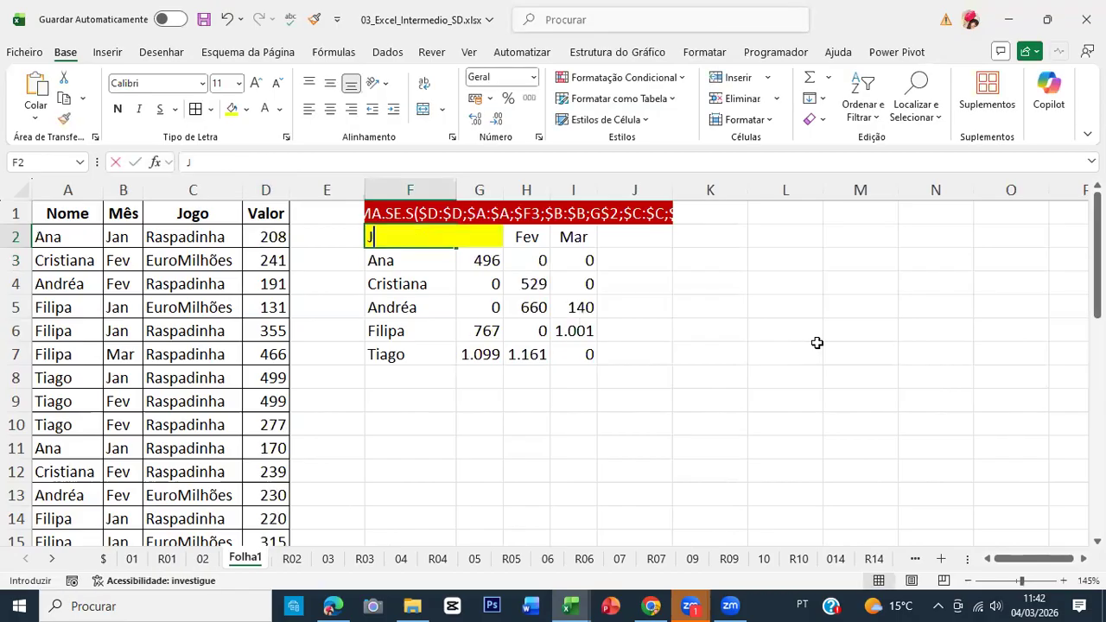
type("o")
key("Escape")
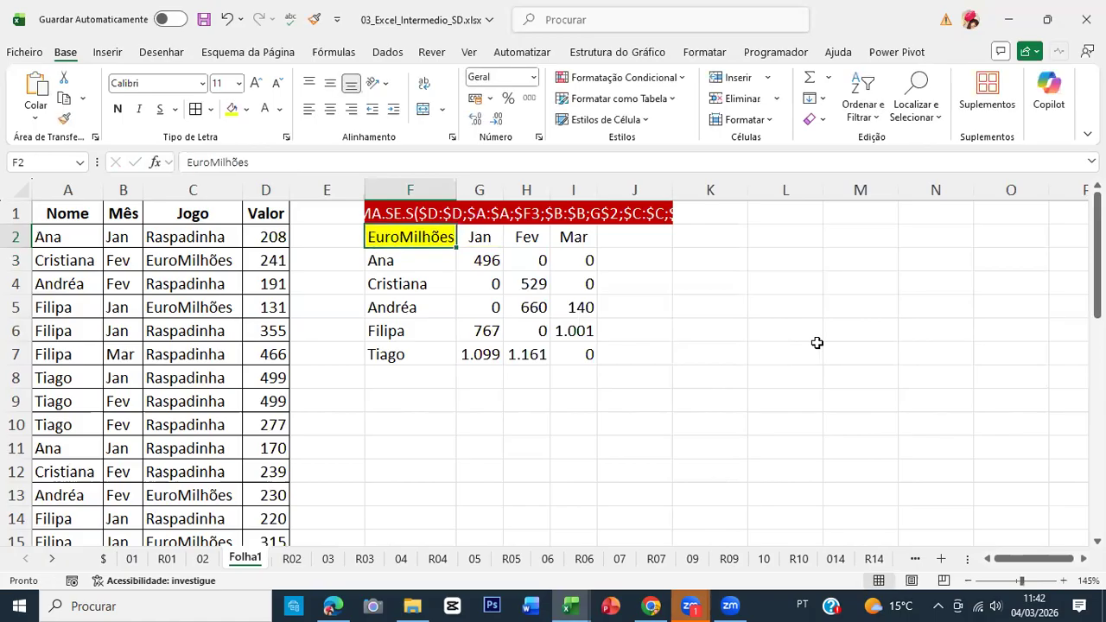
Extend the red formula banner in row 1 to M1 by copying J1 over J1:M1.
key("Up")
key("Right")
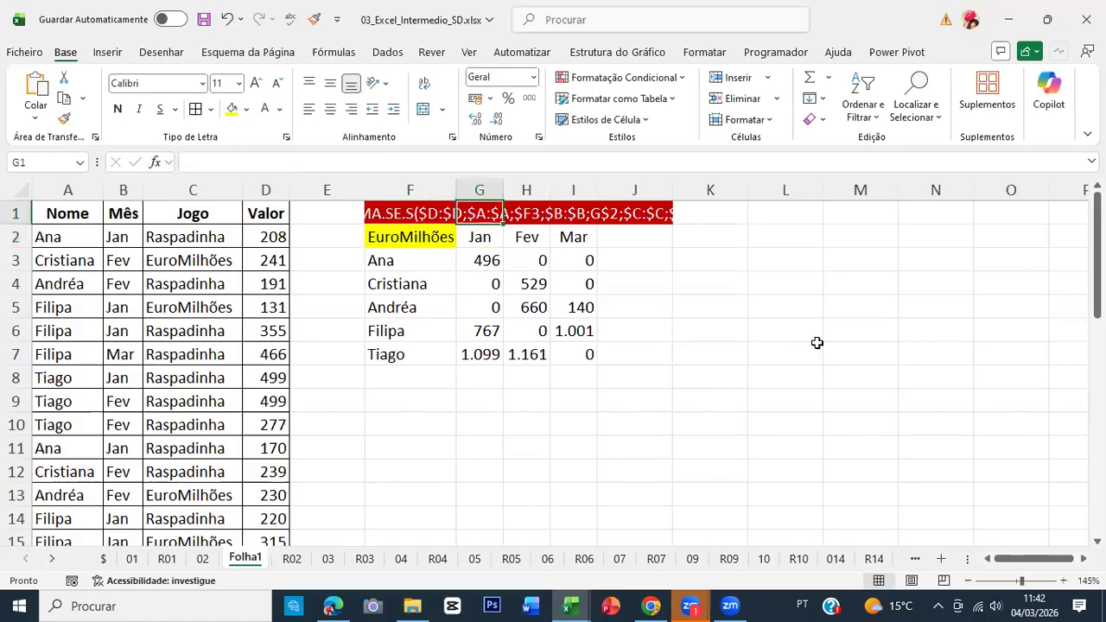
key("Right")
key("Right")
key("Right")
key("ctrl+c")
key("shift+Right")
key("shift+Right")
key("shift+Right")
key("Return")
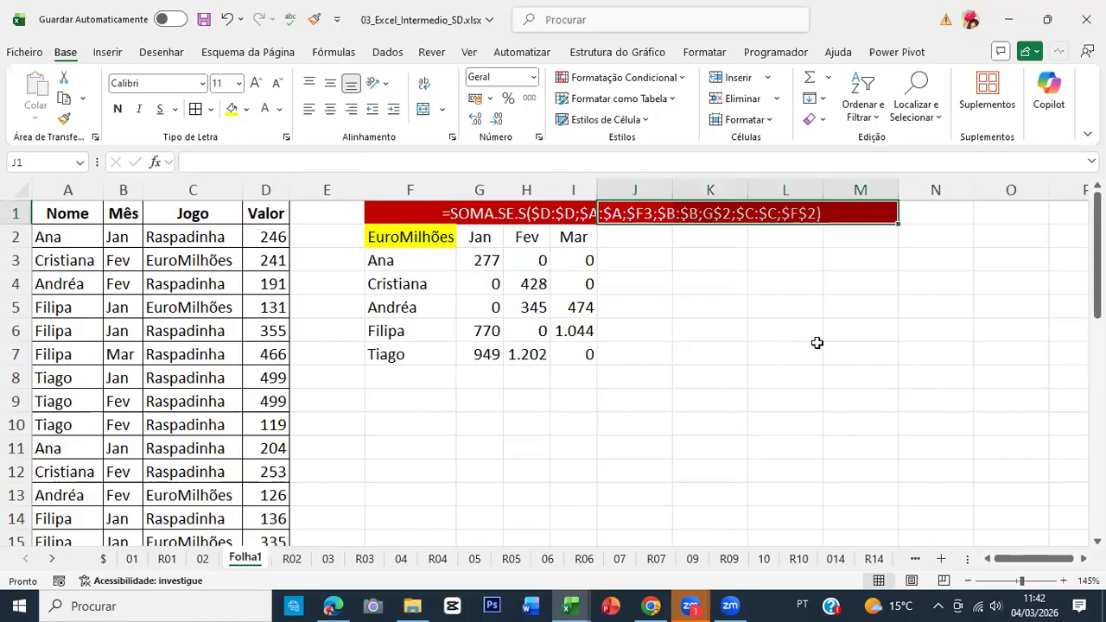
Replace the game name in the yellow corner cell F2 with Estrela da Sorte.
key("Left")
key("Left")
key("Left")
key("Down")
key("Left")
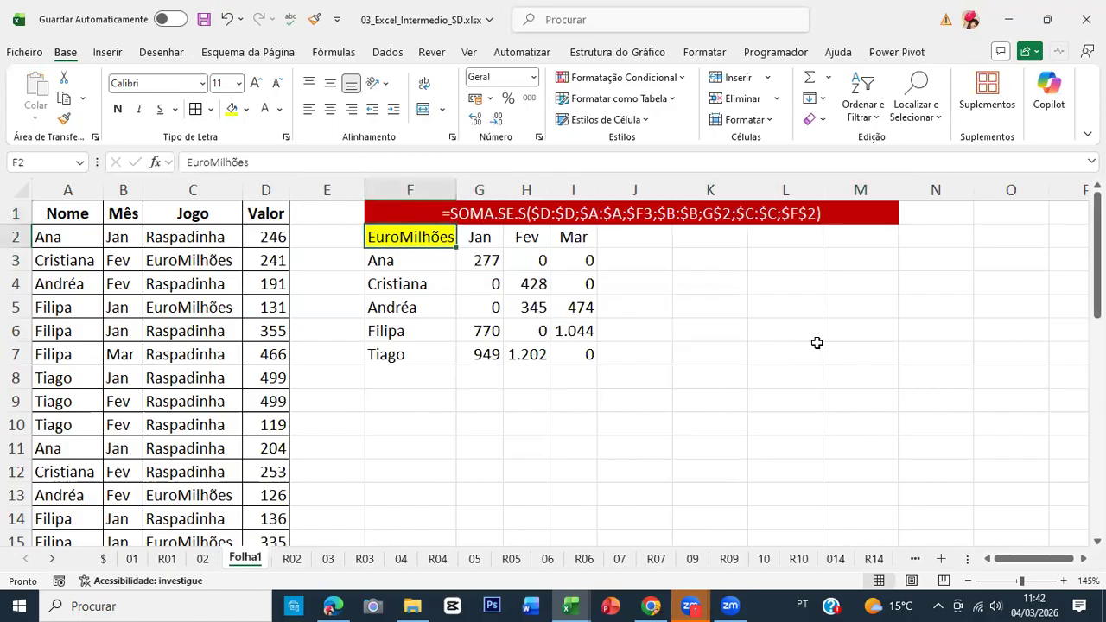
type("Estrela da Sorte")
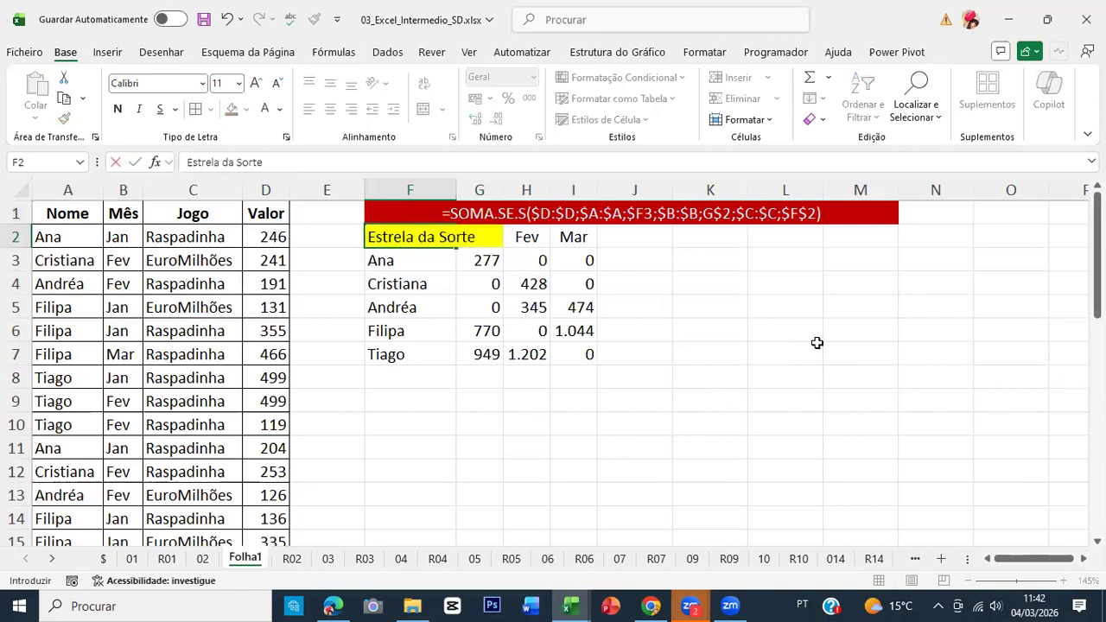
key("Return")
key("Right")
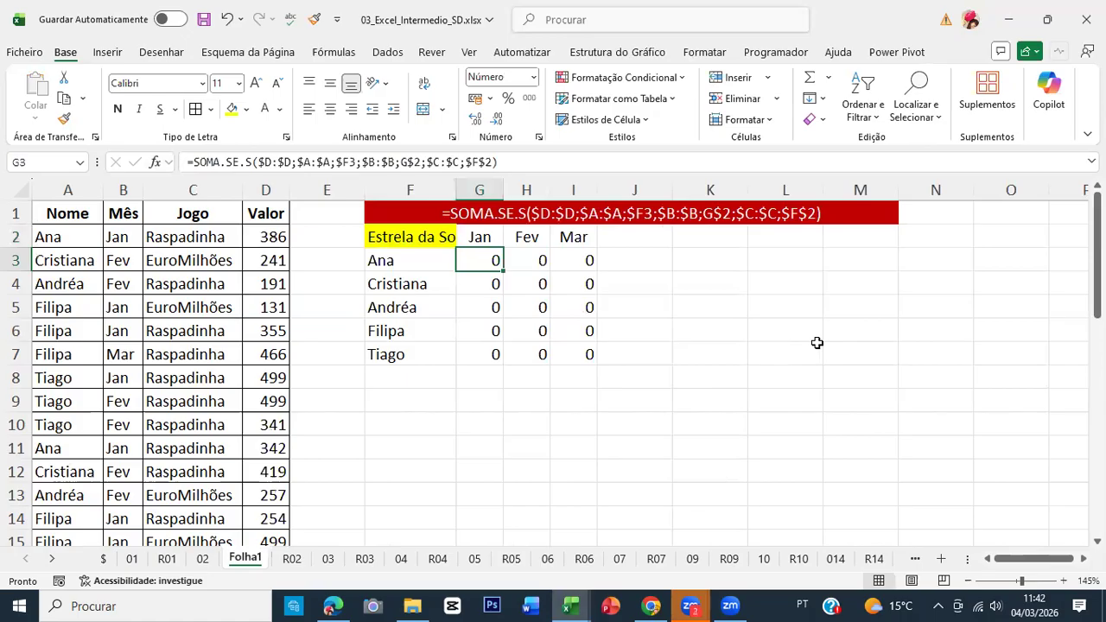
key("Left")
key("Up")
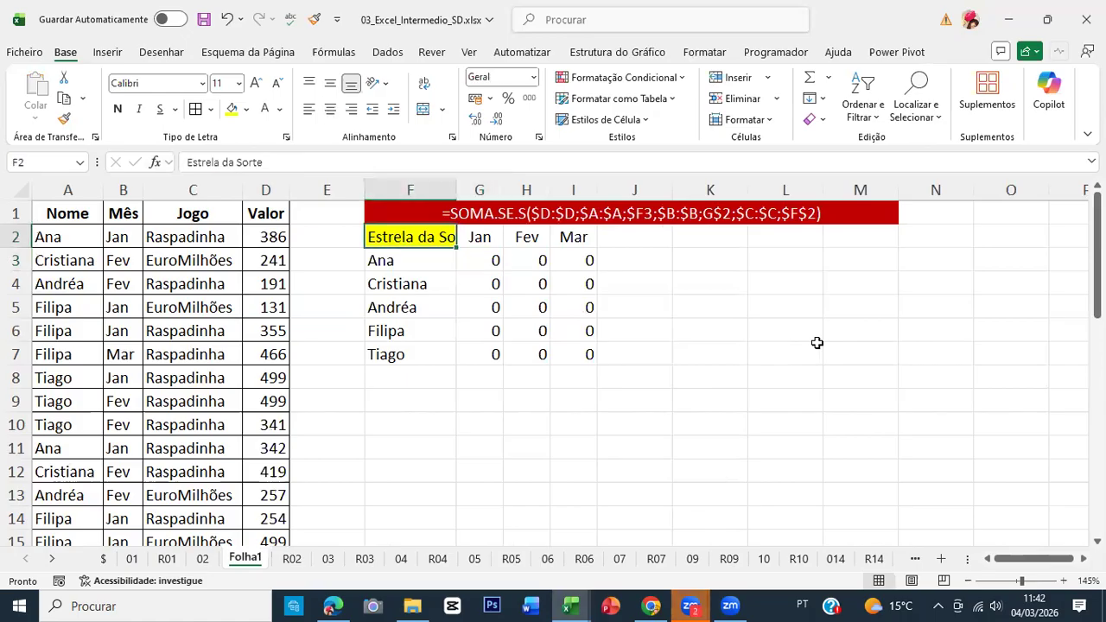
key("Right")
key("Down")
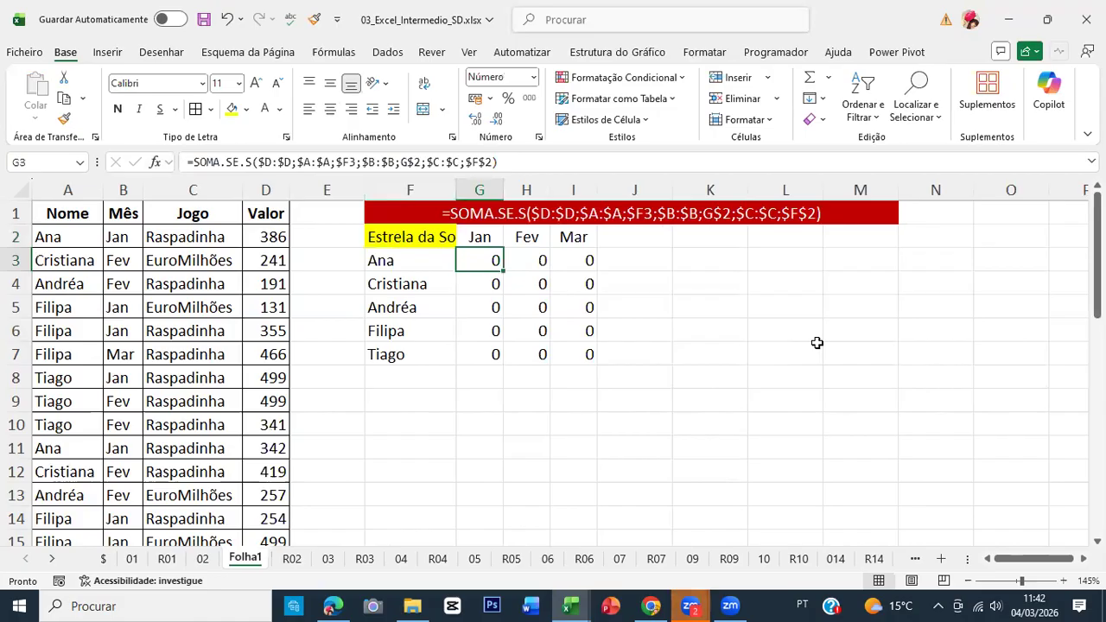
Start a PROCV formula in K3 with F2 as the lookup value.
key("Right")
key("Right")
key("Right")
key("Right")
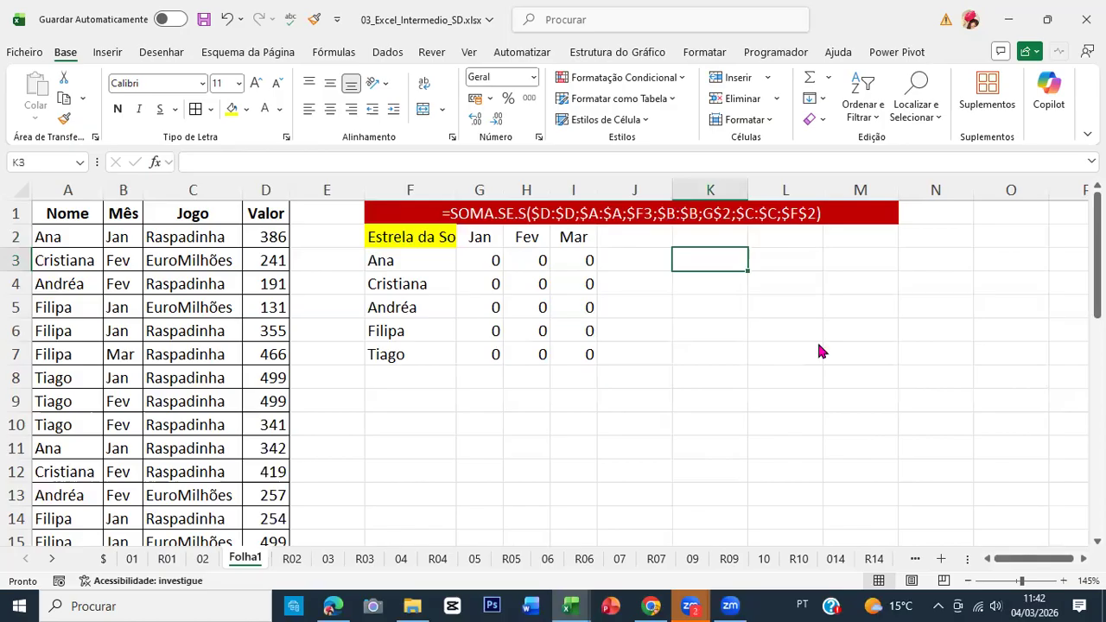
type("=procv")
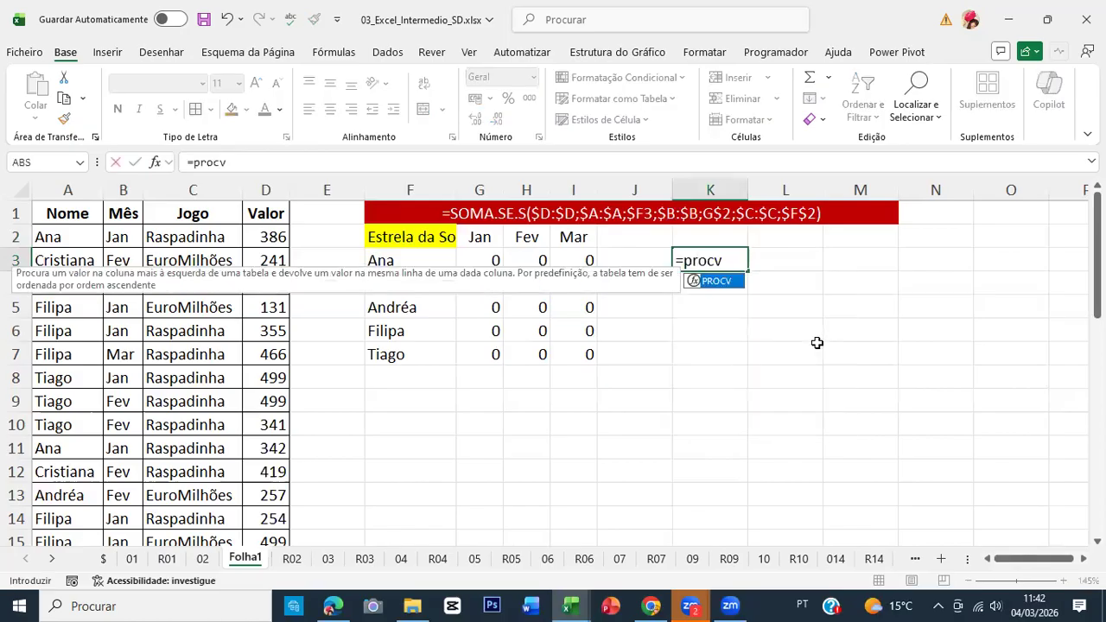
key("Tab")
key("Up")
key("Up")
key("Left")
key("Left")
key("Left")
key("Left")
key("Left")
key("Down")
Complete the K3 PROCV formula with table C:C, column index 1 and 0 for an exact match.
type(";")
left_click(217, 188)
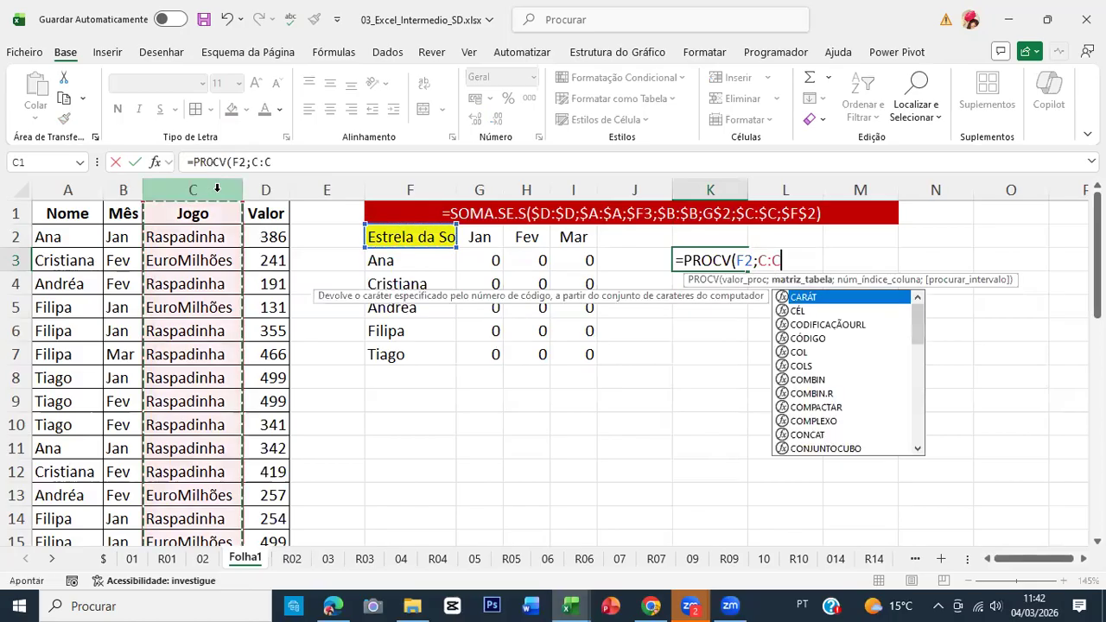
type(";1;")
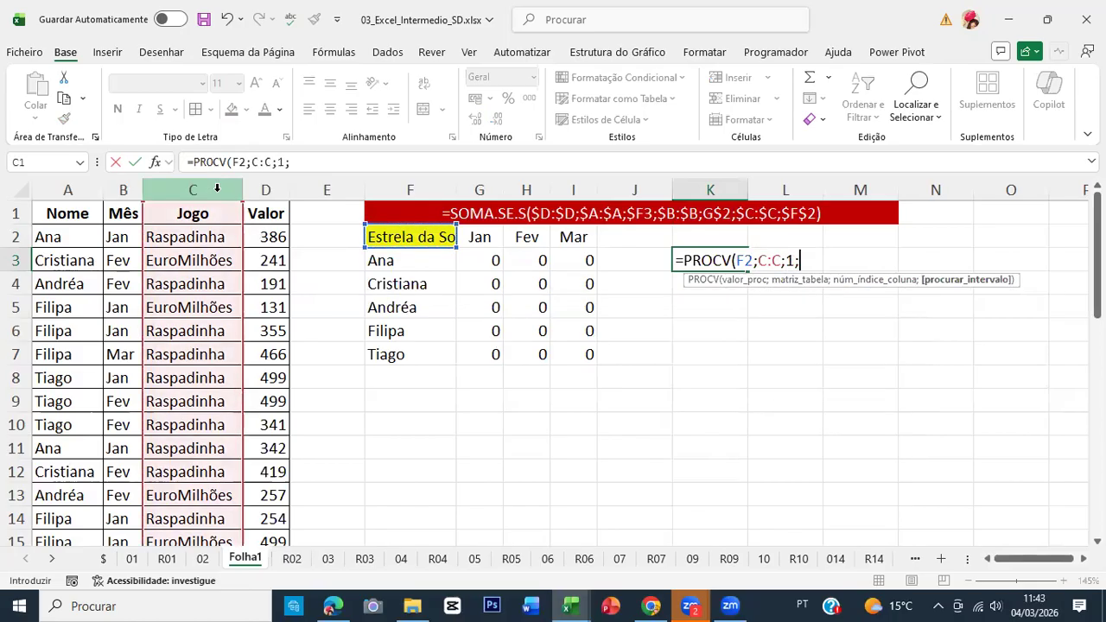
type("0")
key("ctrl+Return")
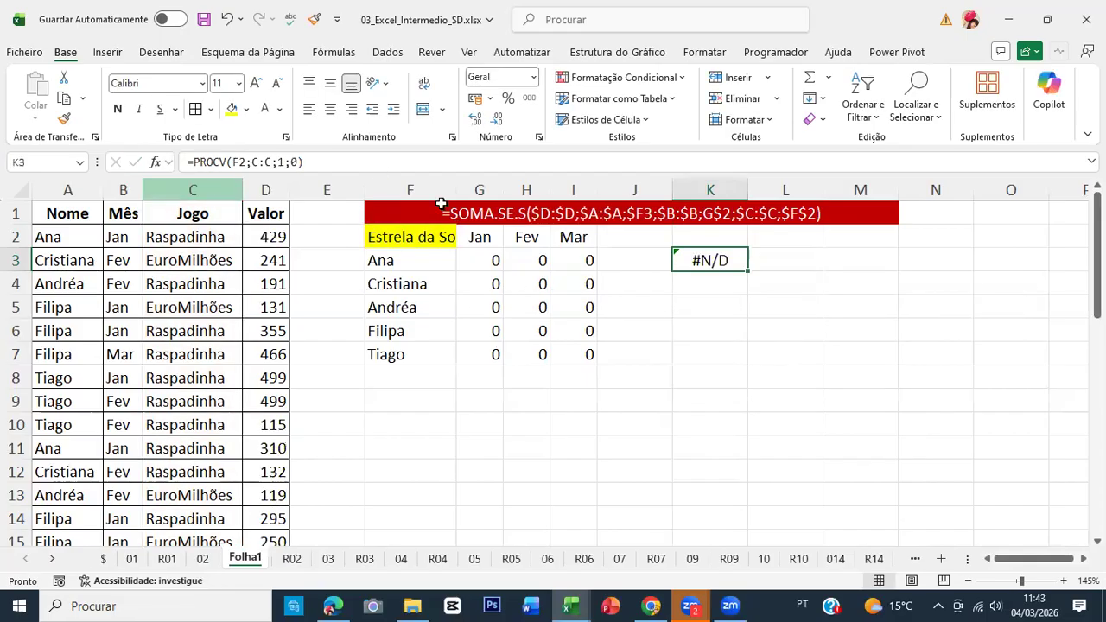
Compare the game name in F2 and the Fev and Mar totals with the PROCV result in K3.
left_click(415, 235)
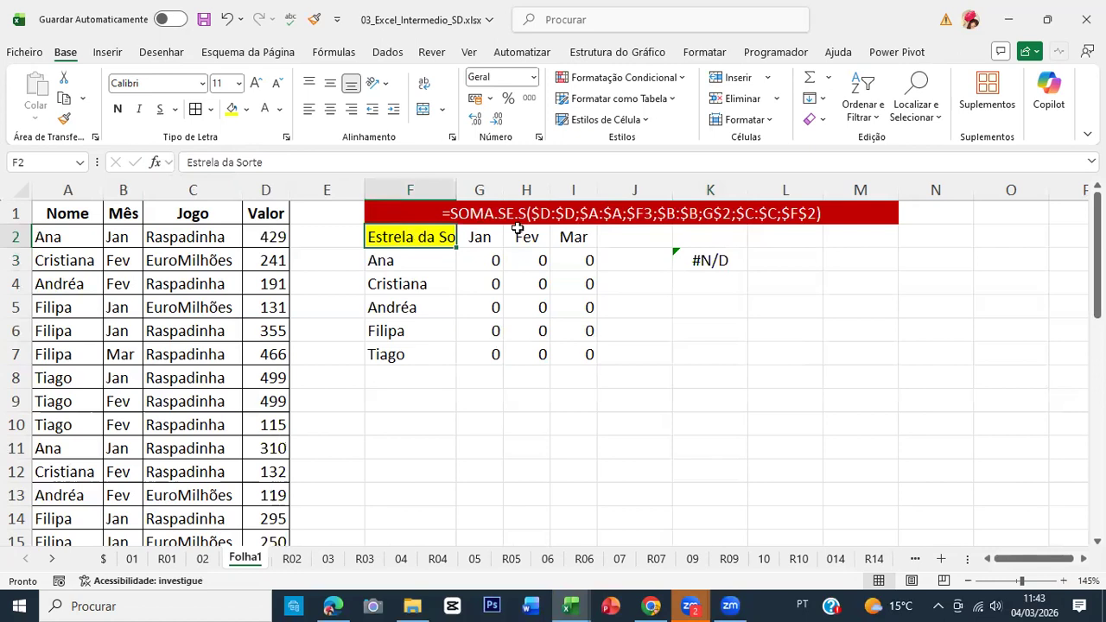
left_click_drag(528, 260, 591, 370)
left_click(711, 262)
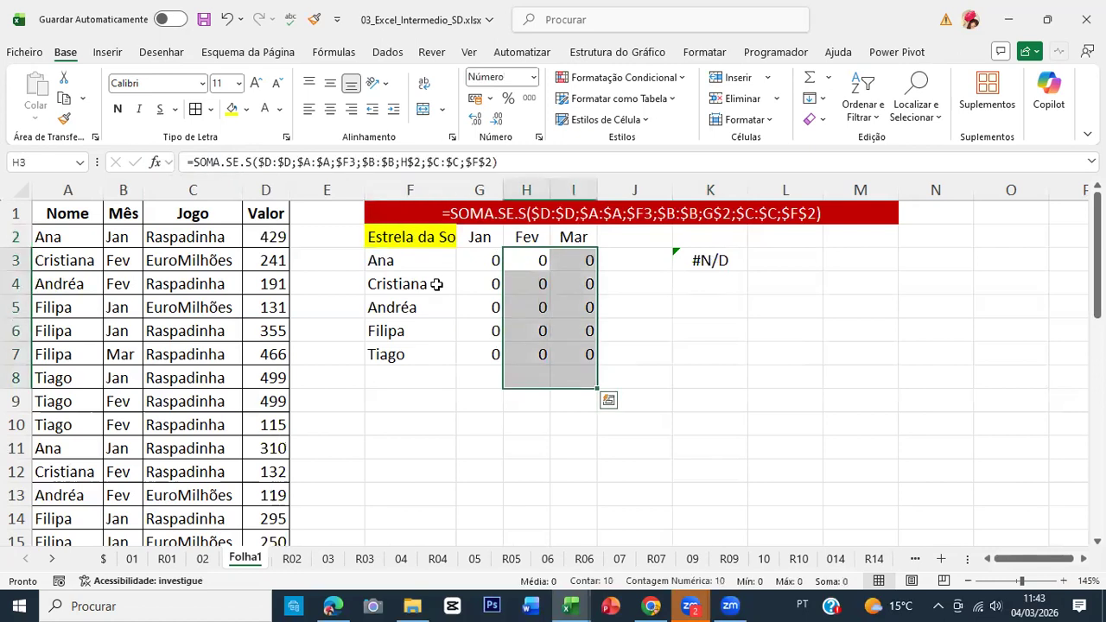
Add a Lista data validation to F2, using the game names in column C from C2 down as the source.
left_click(405, 234)
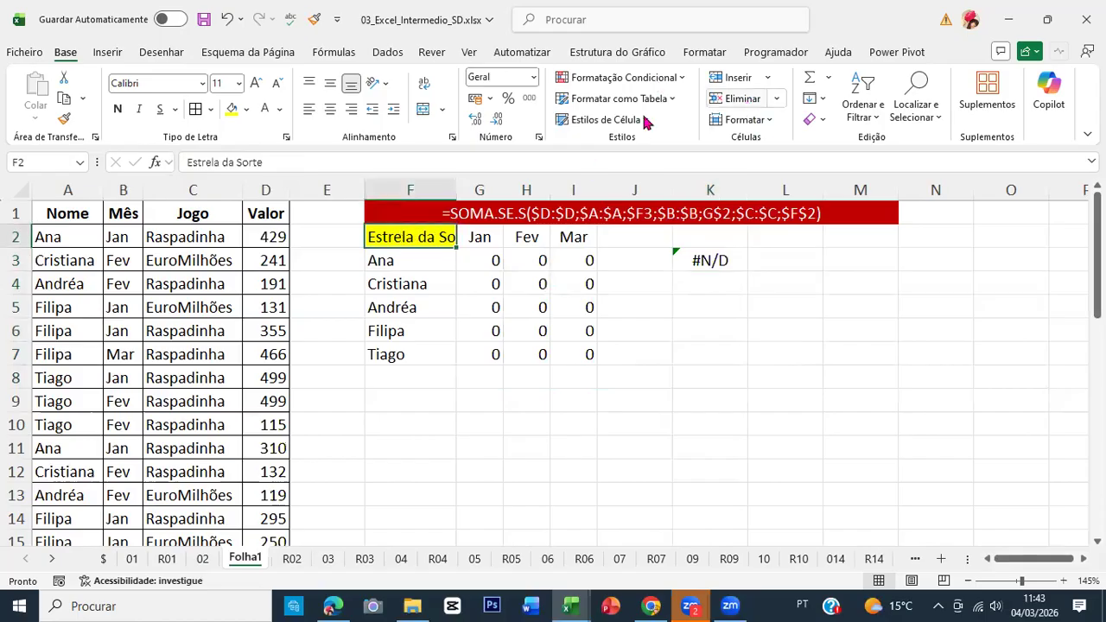
left_click(387, 55)
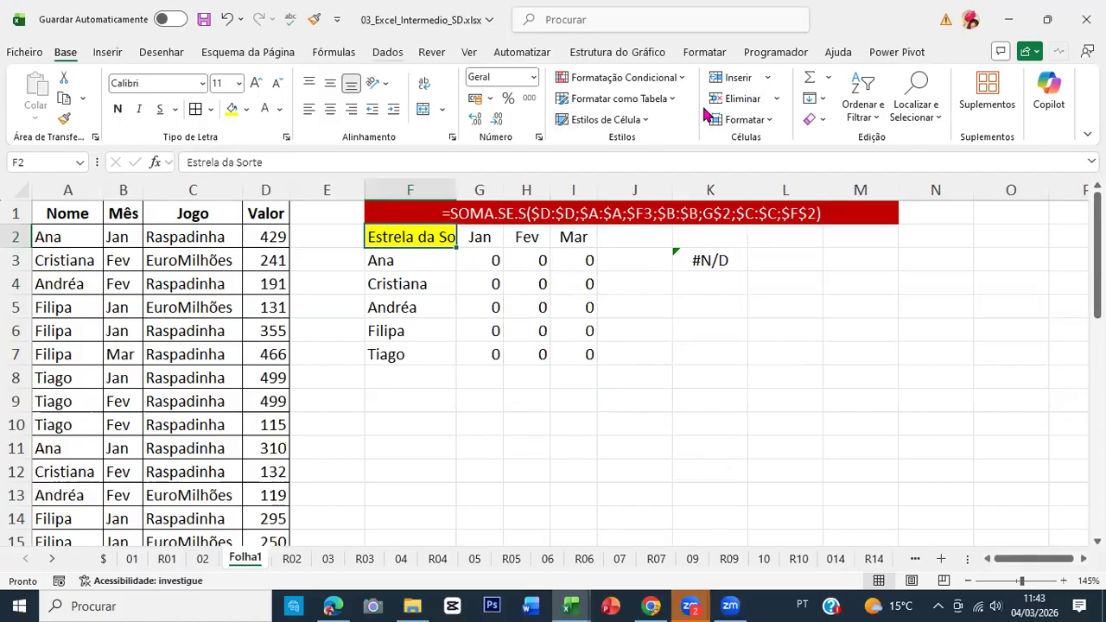
left_click(748, 119)
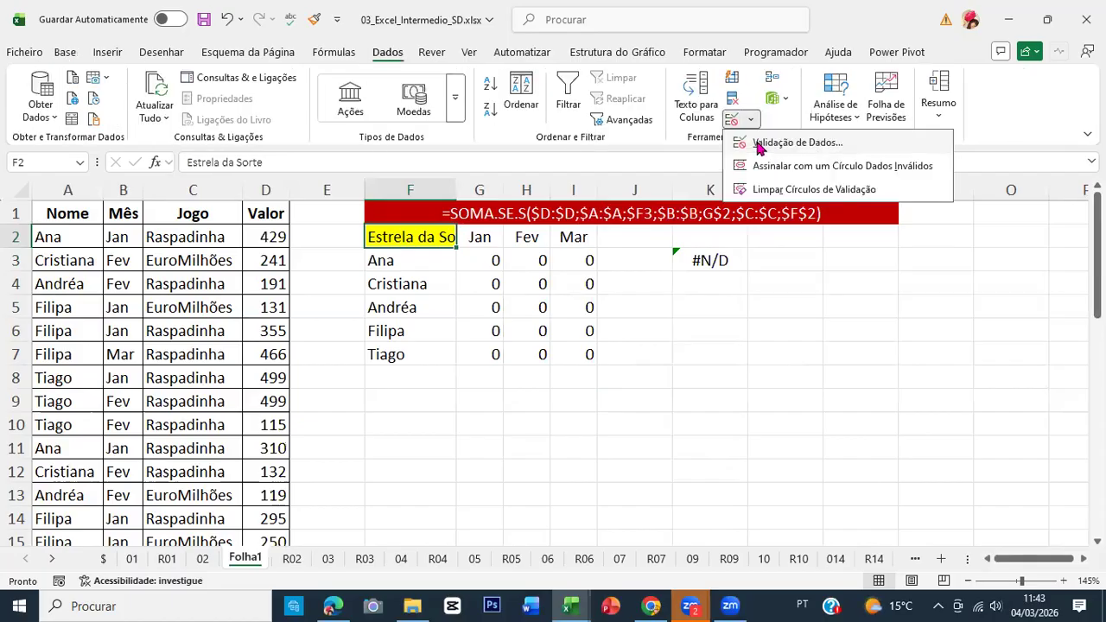
left_click(757, 145)
left_click(728, 156)
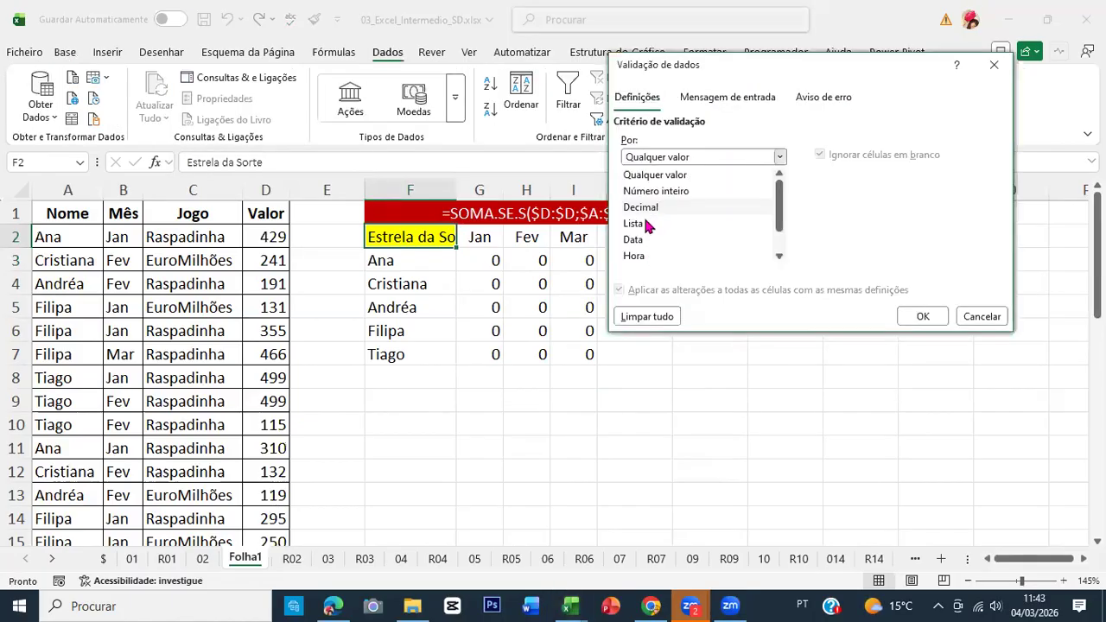
left_click(646, 224)
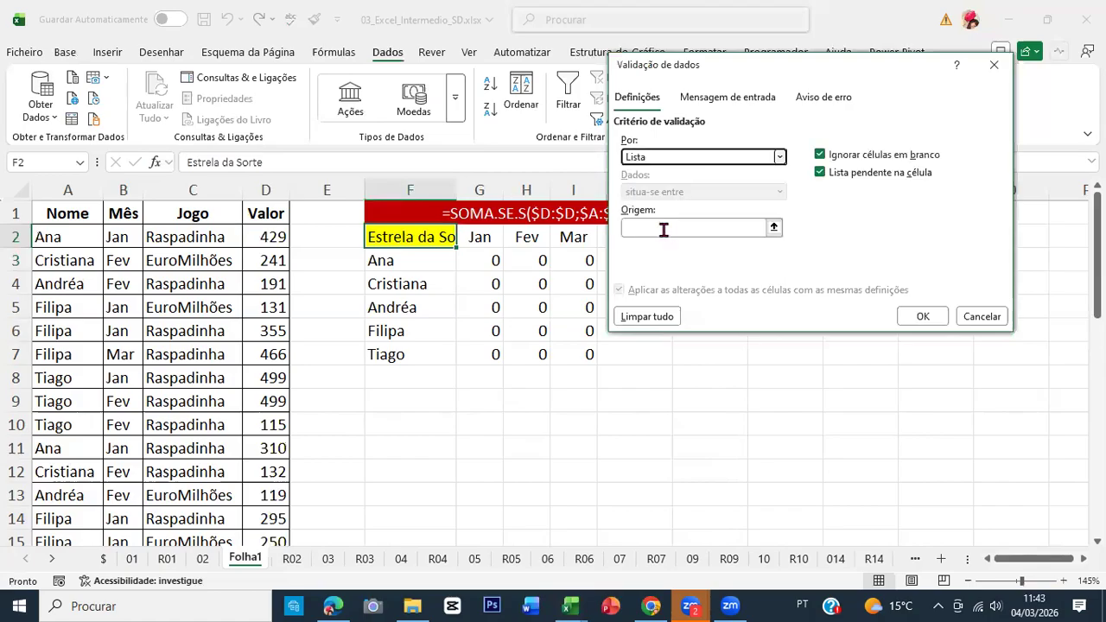
left_click(187, 235)
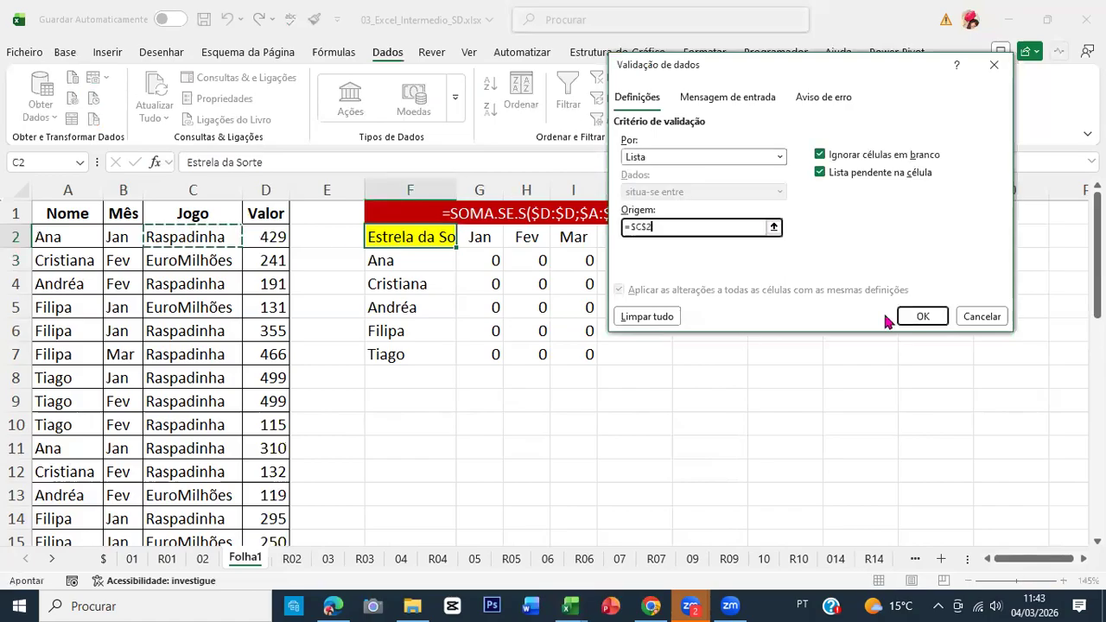
left_click(918, 316)
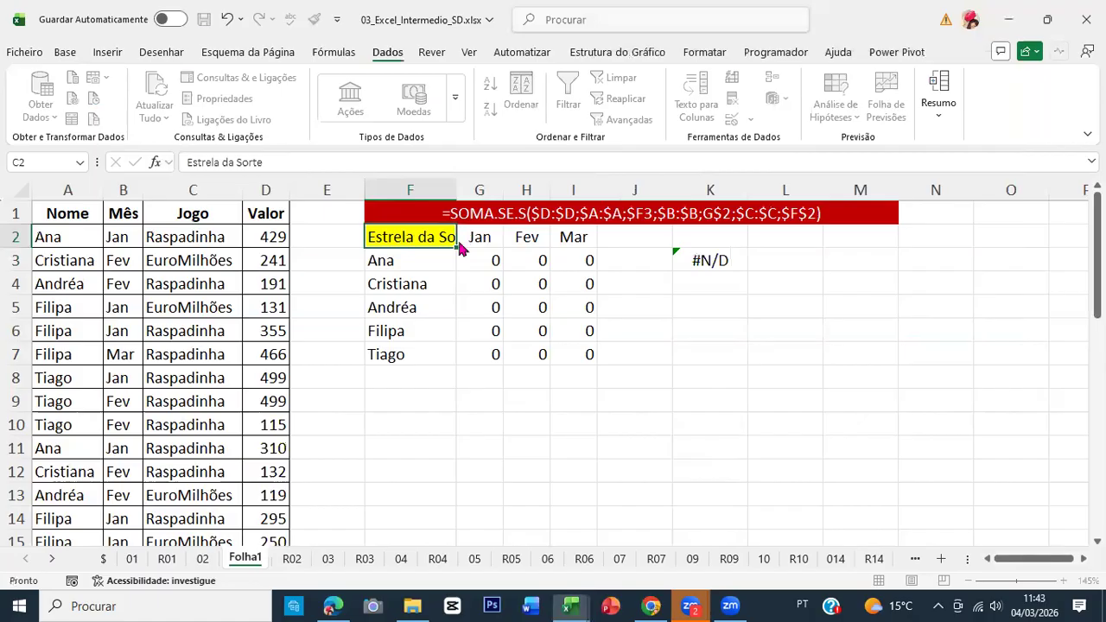
Choose EuroMilhões from the list in F2 and clear the PROCV formula from K3.
left_click(463, 245)
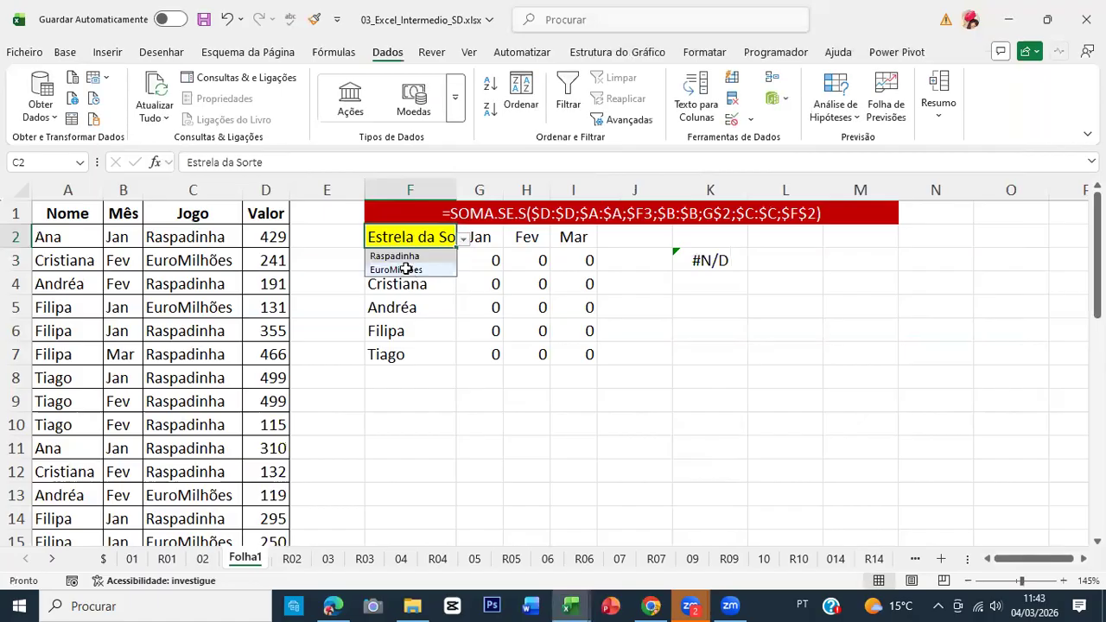
left_click(406, 269)
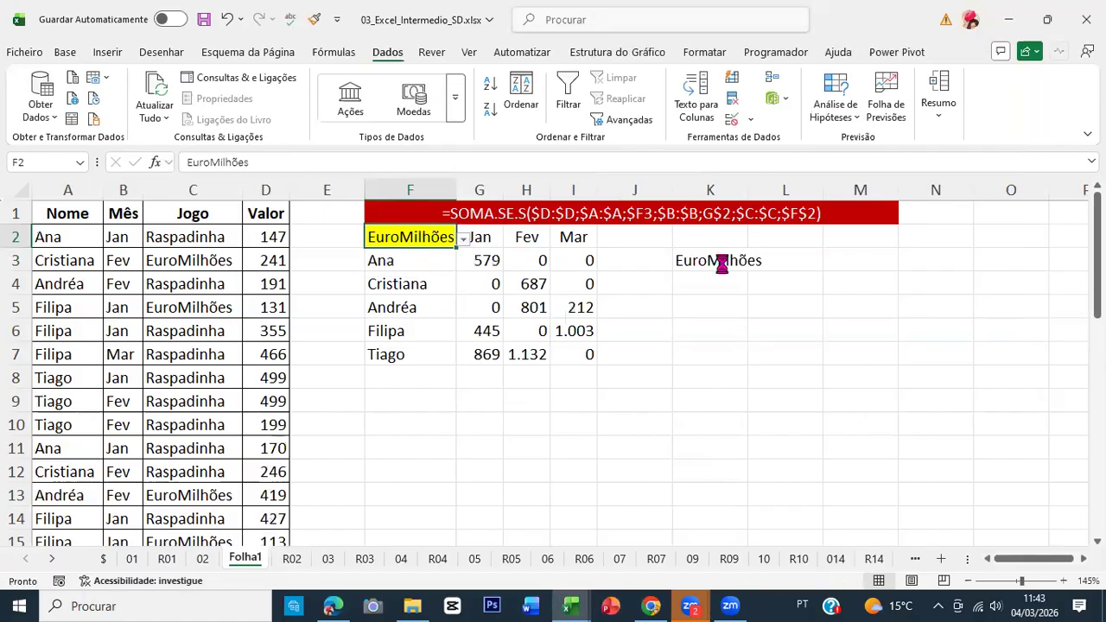
left_click(722, 263)
key("Delete")
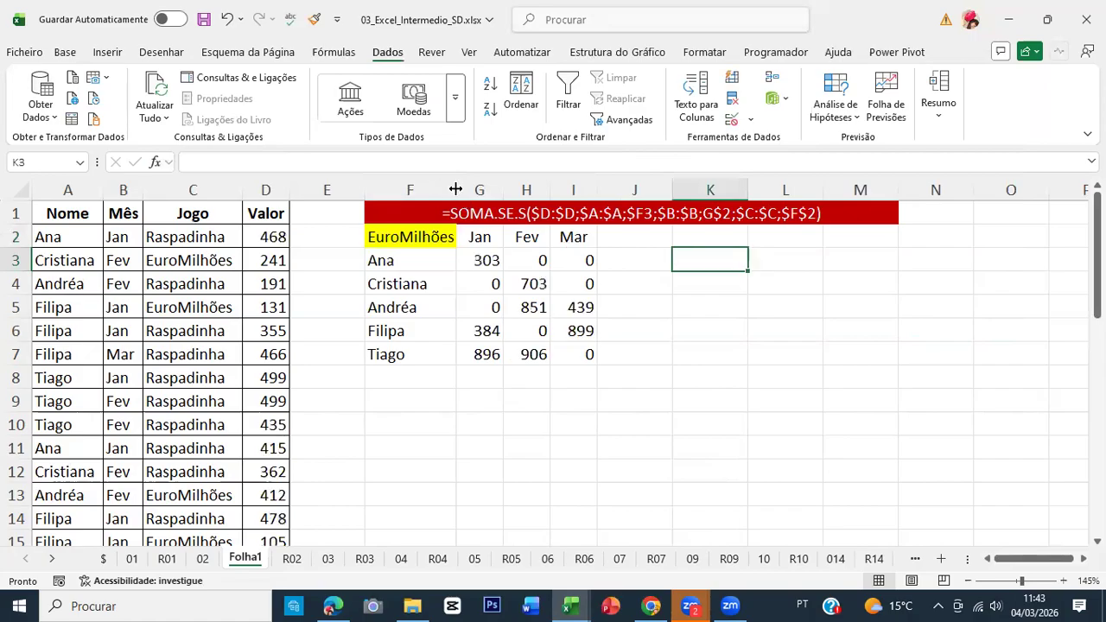
Replace the random-number formulas in the Valor column, D2:D37, with their values by copying and pasting values in place.
left_click(261, 236)
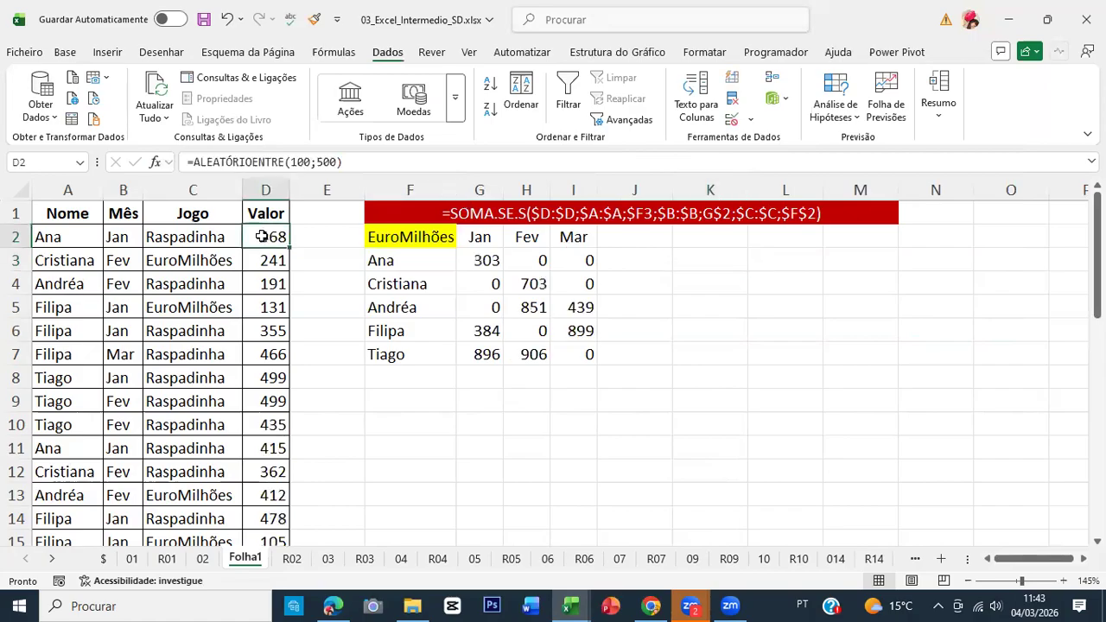
key("ctrl+shift+Down")
key("ctrl+c")
right_click(289, 227)
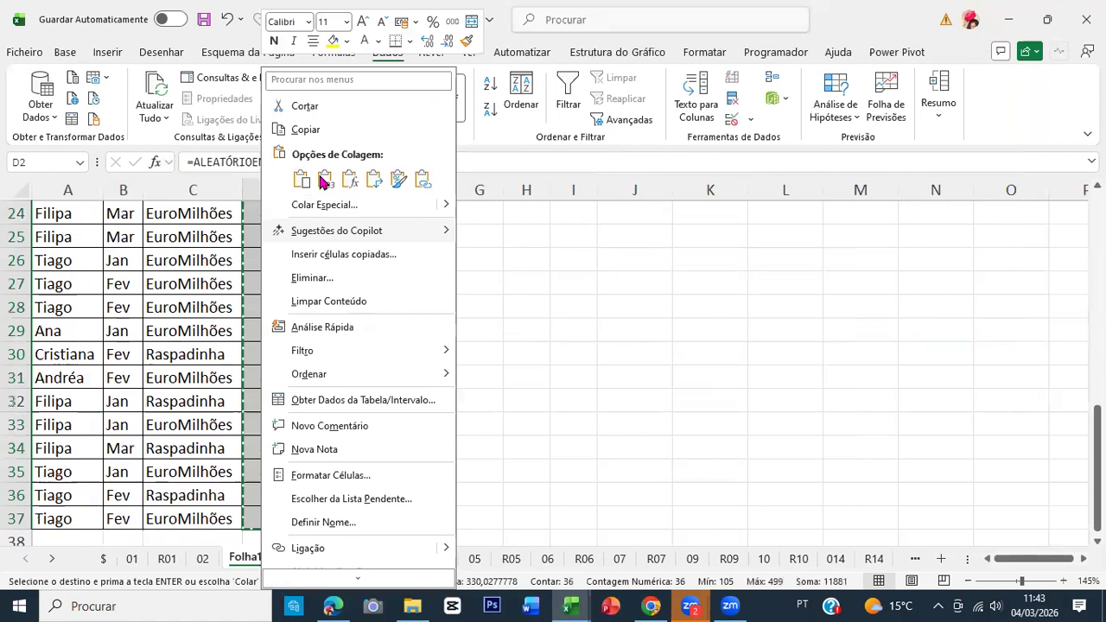
left_click(320, 177)
key("ctrl+Home")
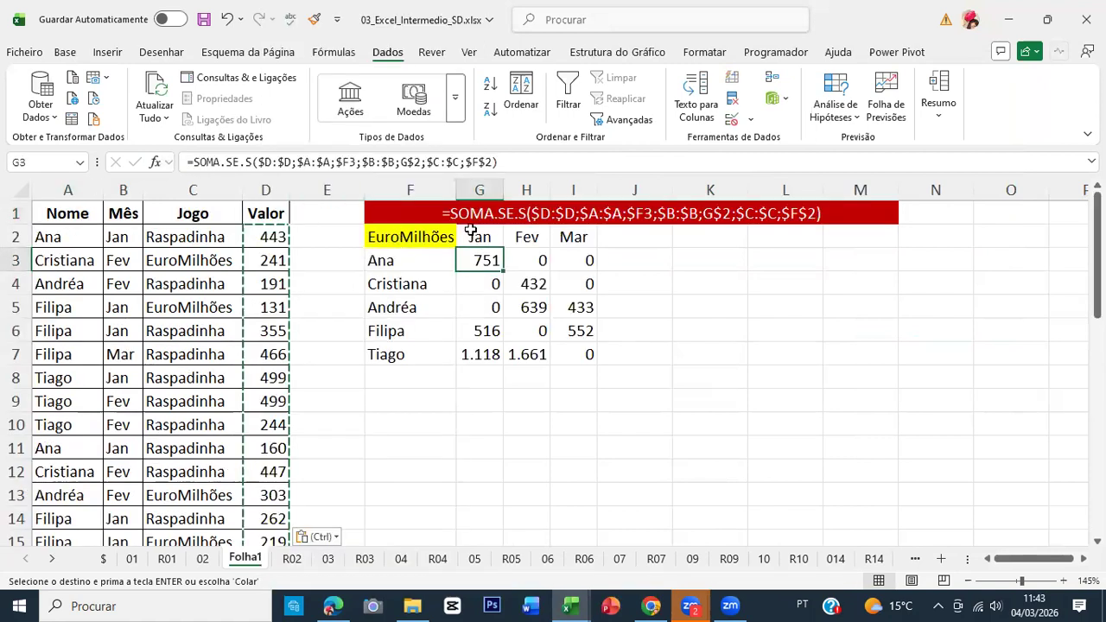
Choose Raspadinha from the validation list in F2.
left_click(452, 237)
key("alt+Down")
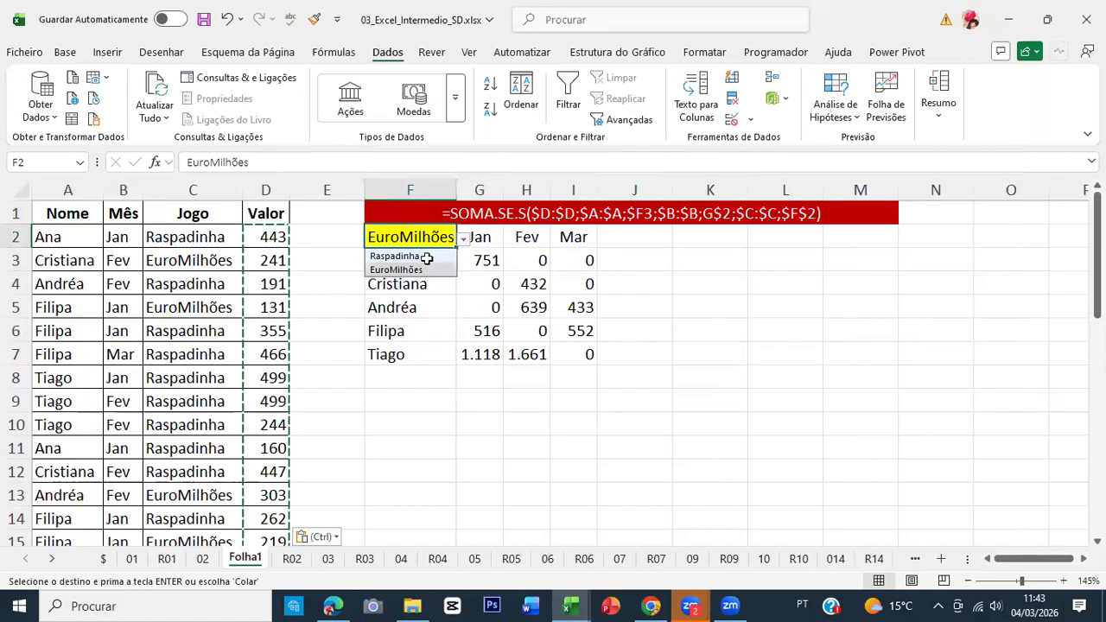
left_click(425, 255)
Examine the ranges and criteria that the SOMA.SE.S formula in G3 refers to.
left_click(489, 306)
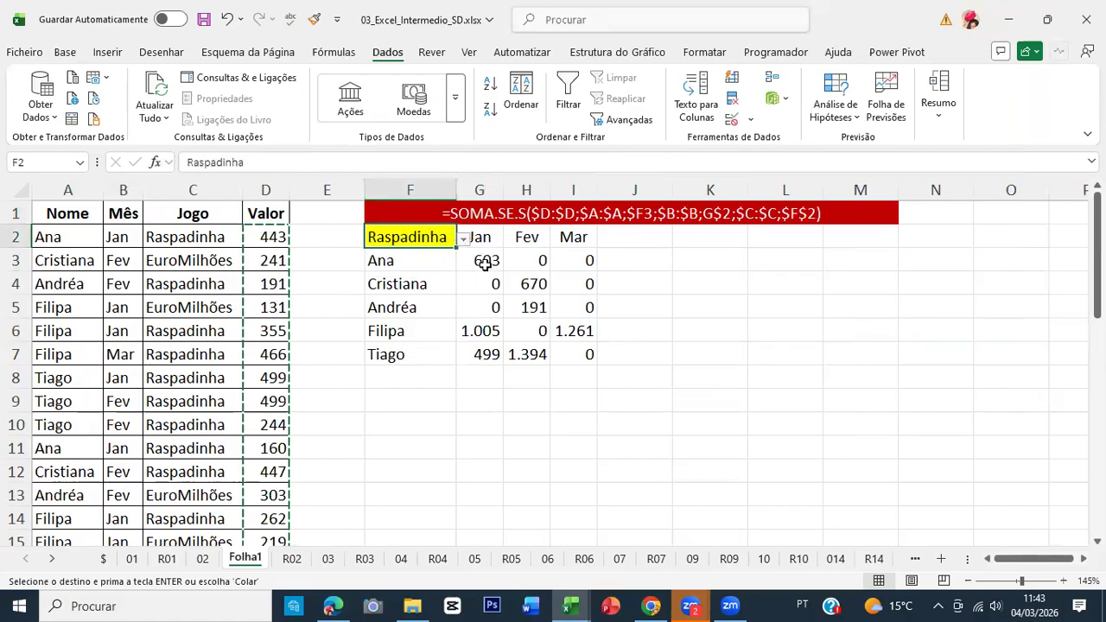
key("Up")
key("Up")
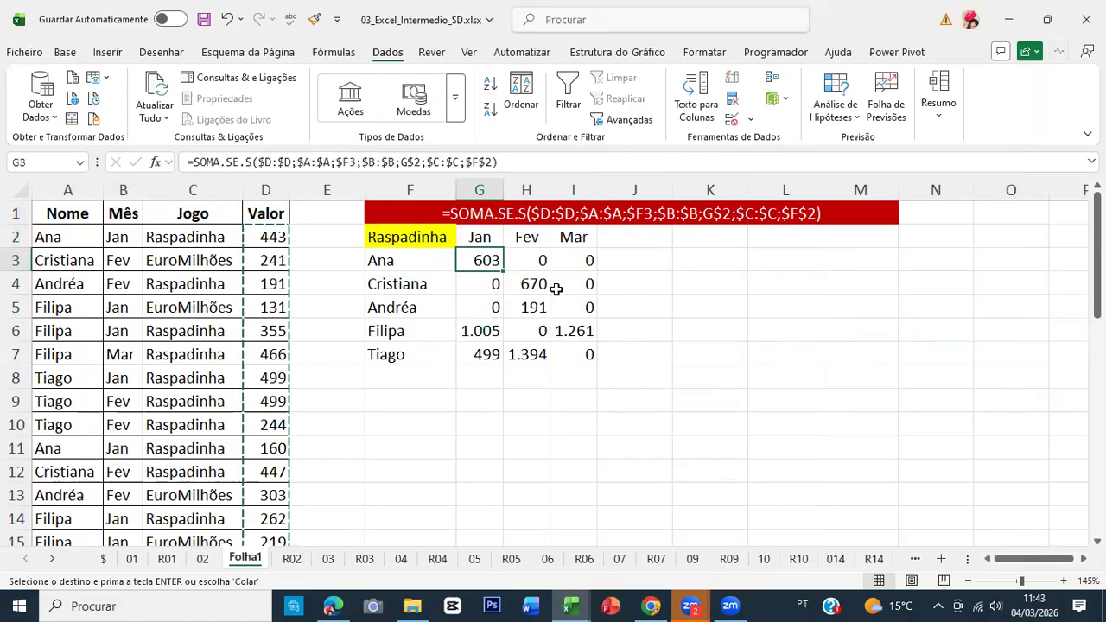
key("F2")
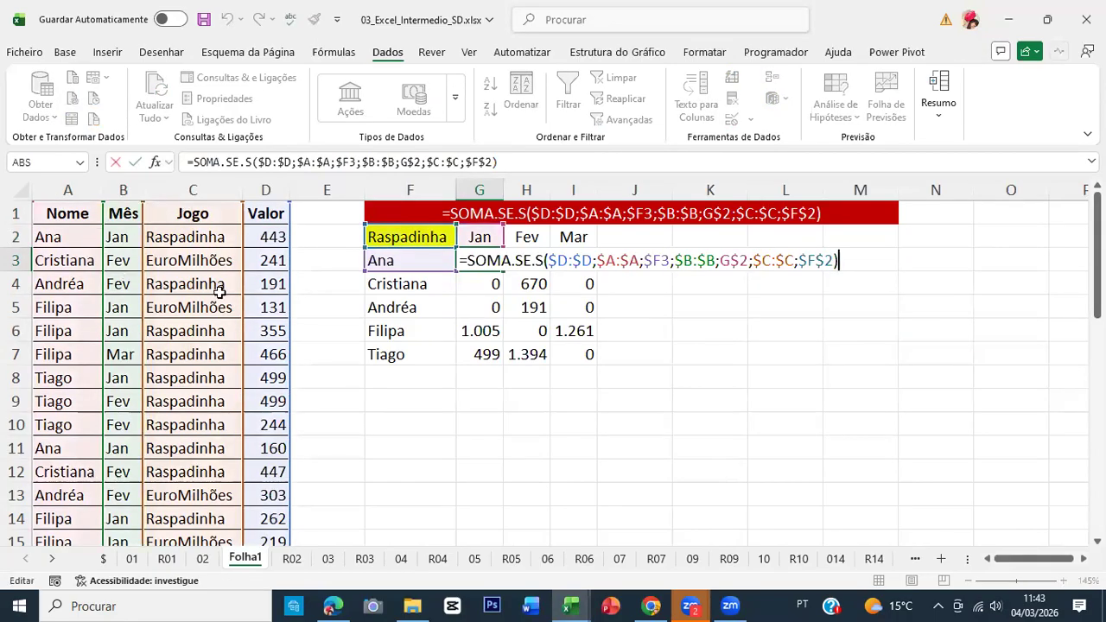
key("Escape")
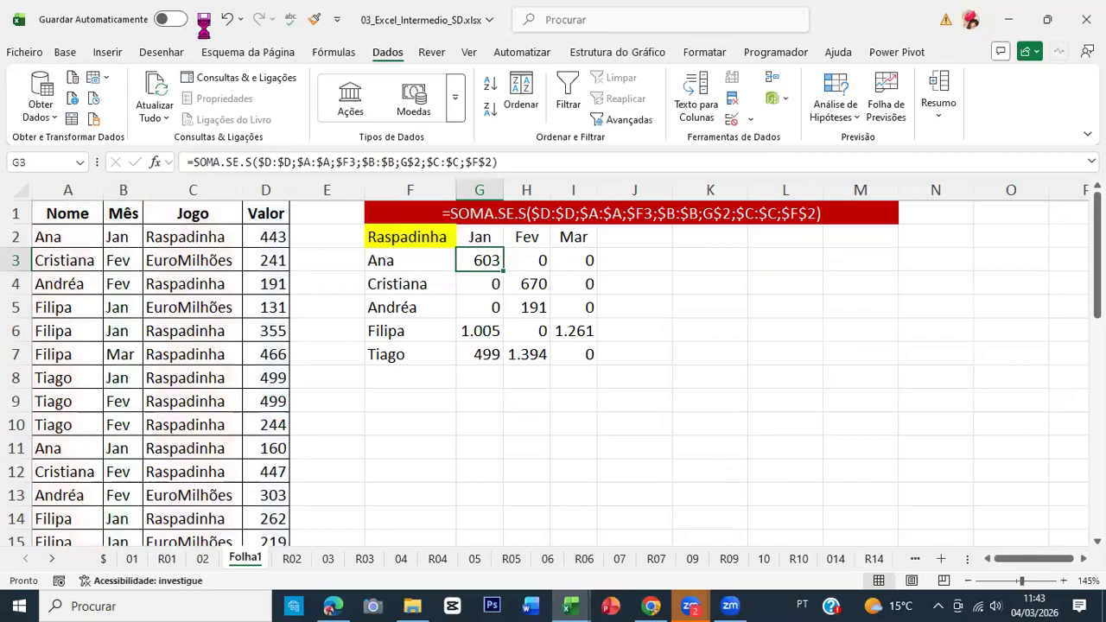
Insert a new column before Valor and give it the header Situação in D1.
left_click(265, 190)
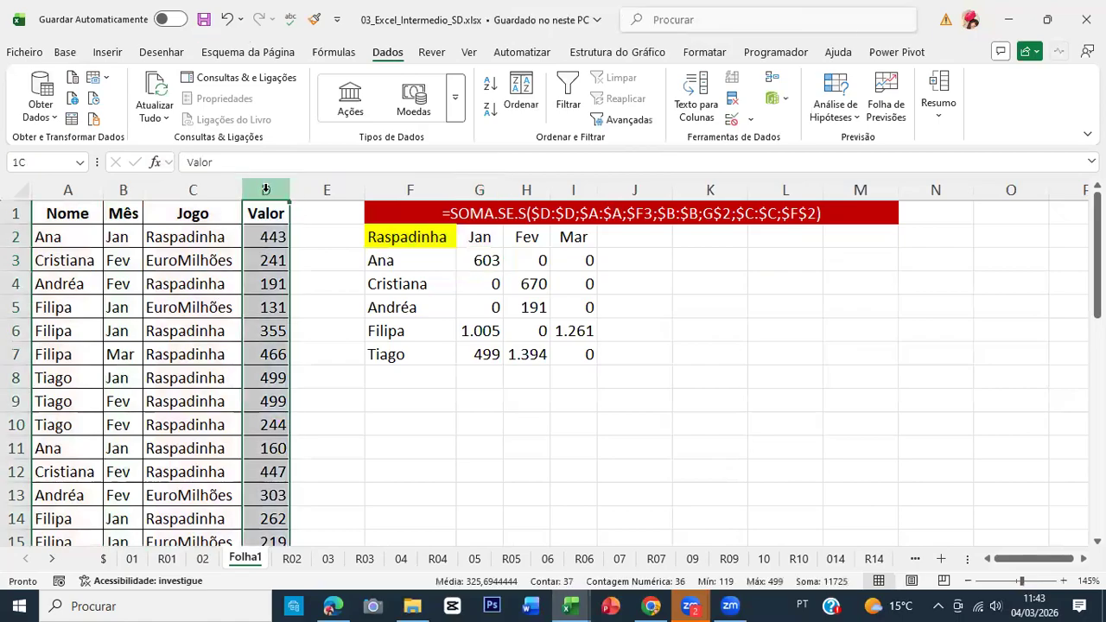
key("ctrl+plus")
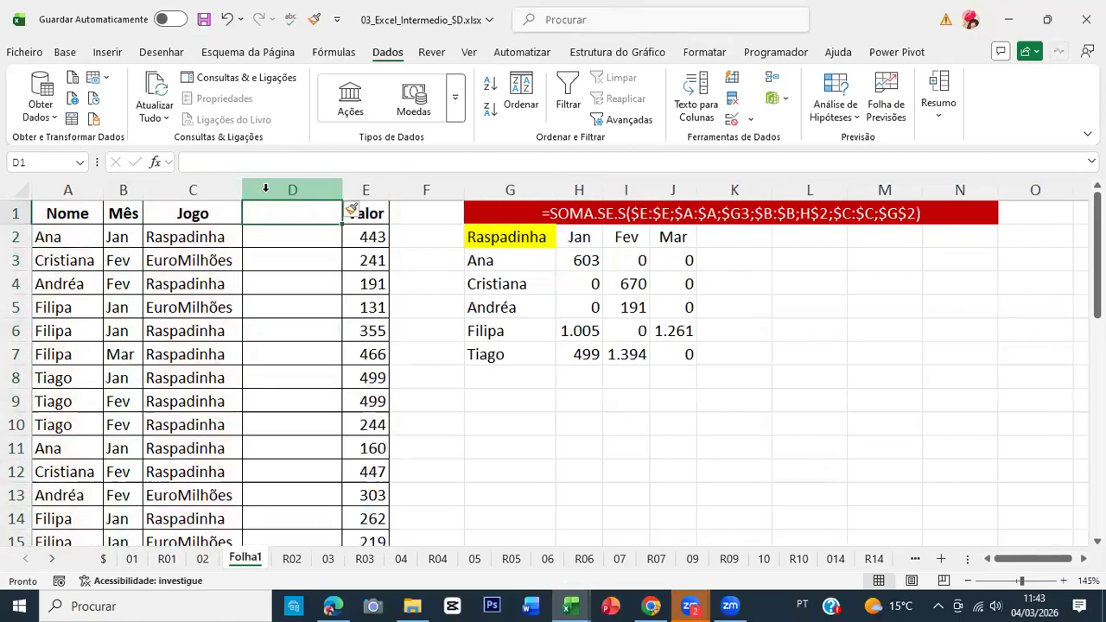
type("Situação")
key("ctrl+Return")
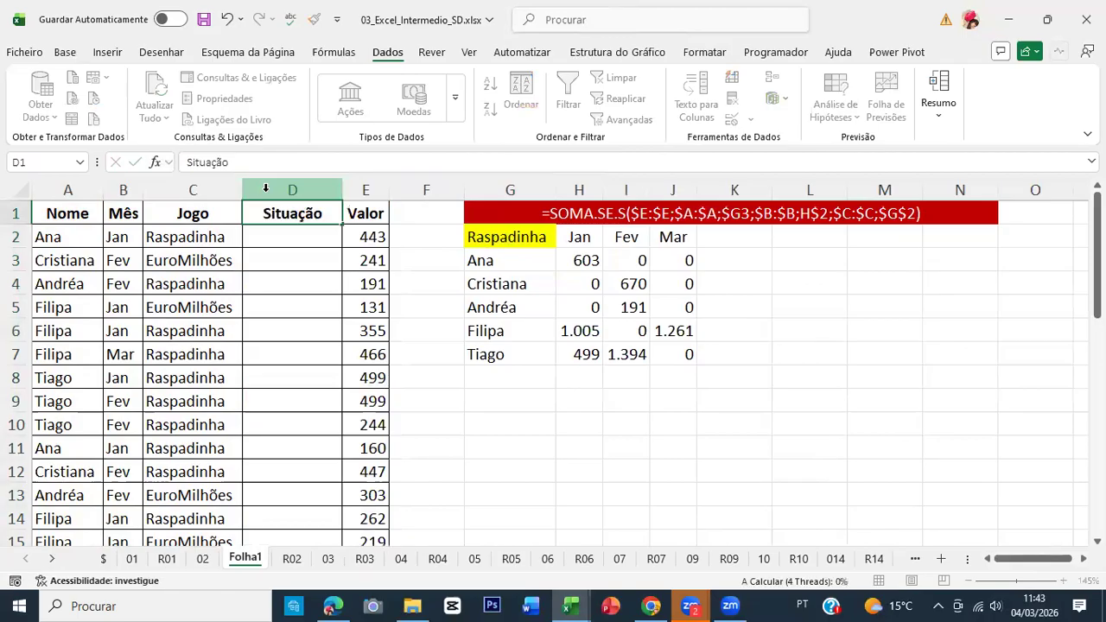
Enter Recebido in D2 and A receber in D3 of the Situação column.
key("Down")
type("Rece")
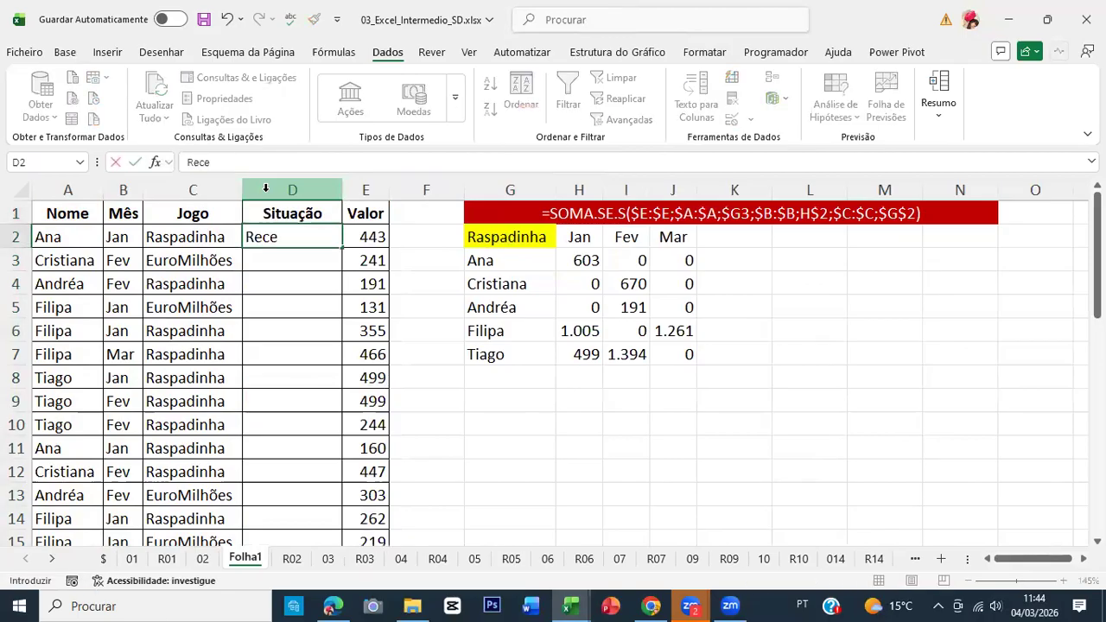
type("biso")
key("BackSpace")
key("BackSpace")
type("do")
key("Return")
type("A receber")
key("Return")
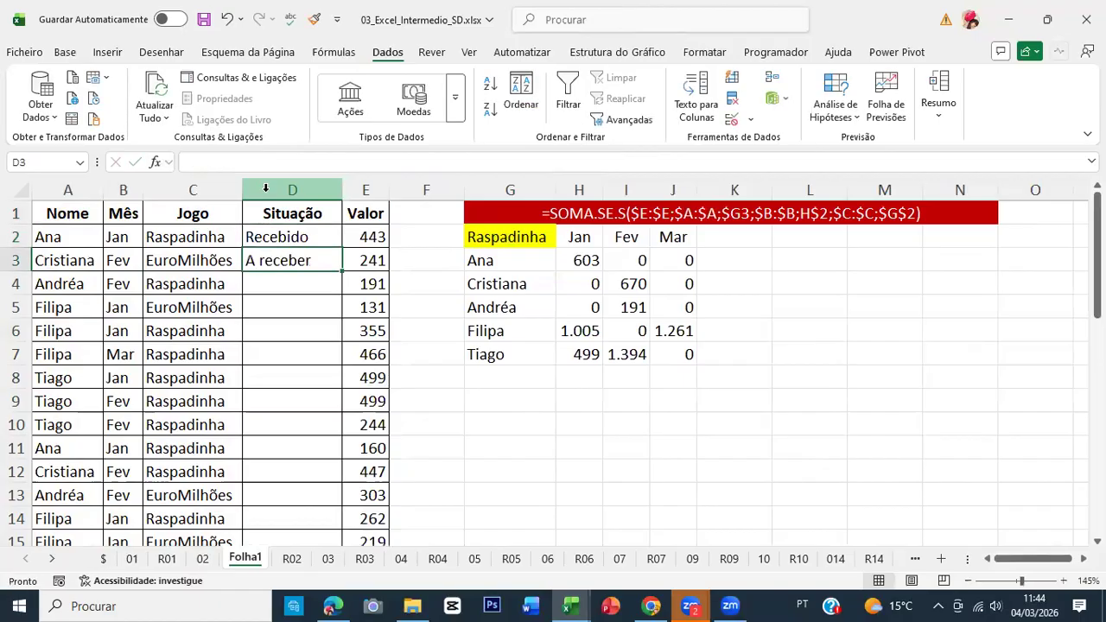
Copy the Recebido and A receber pair in D2:D3 down the Situação column through D19.
key("Up")
key("shift+Down")
key("ctrl+c")
key("Left")
key("Down")
key("Down")
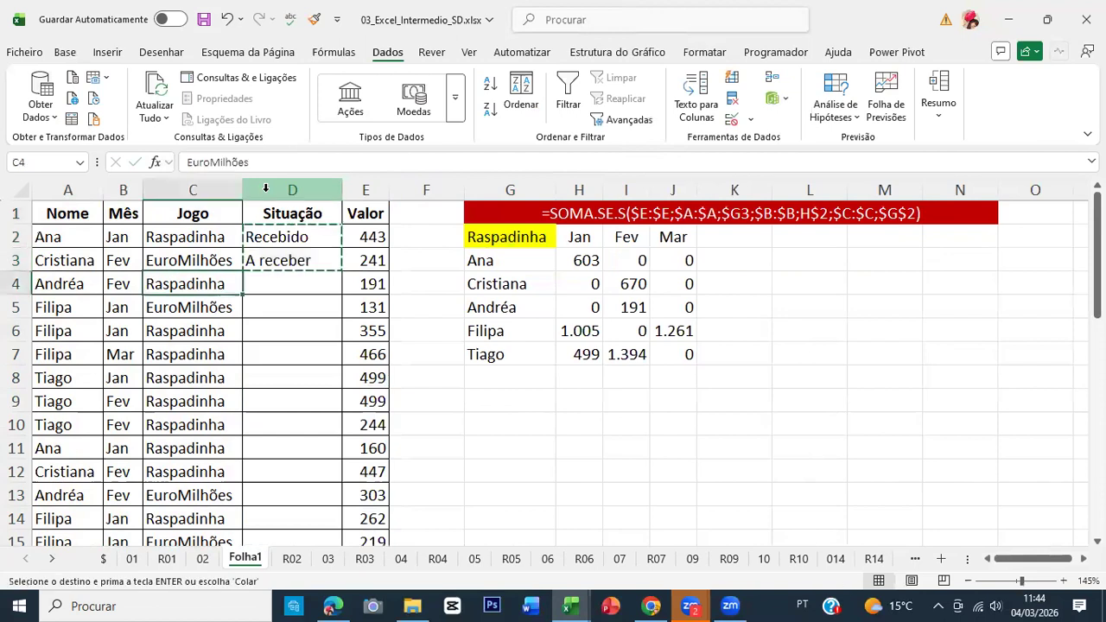
key("Right")
key("shift+Page_Down")
key("shift+Page_Down")
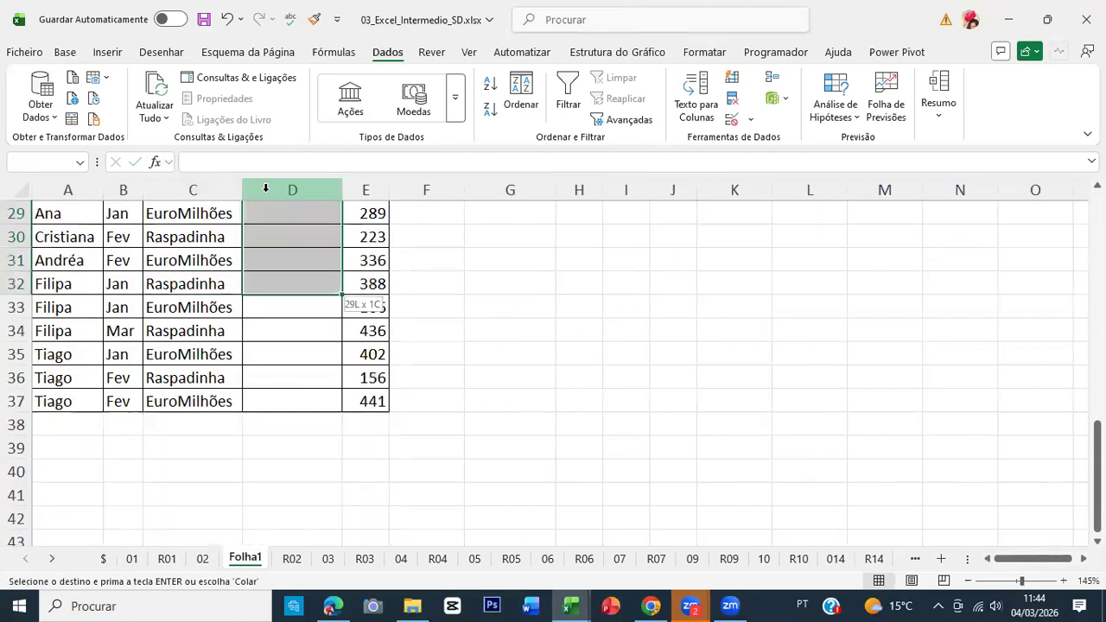
key("shift+Page_Down")
scroll(265, 188, "up", 13)
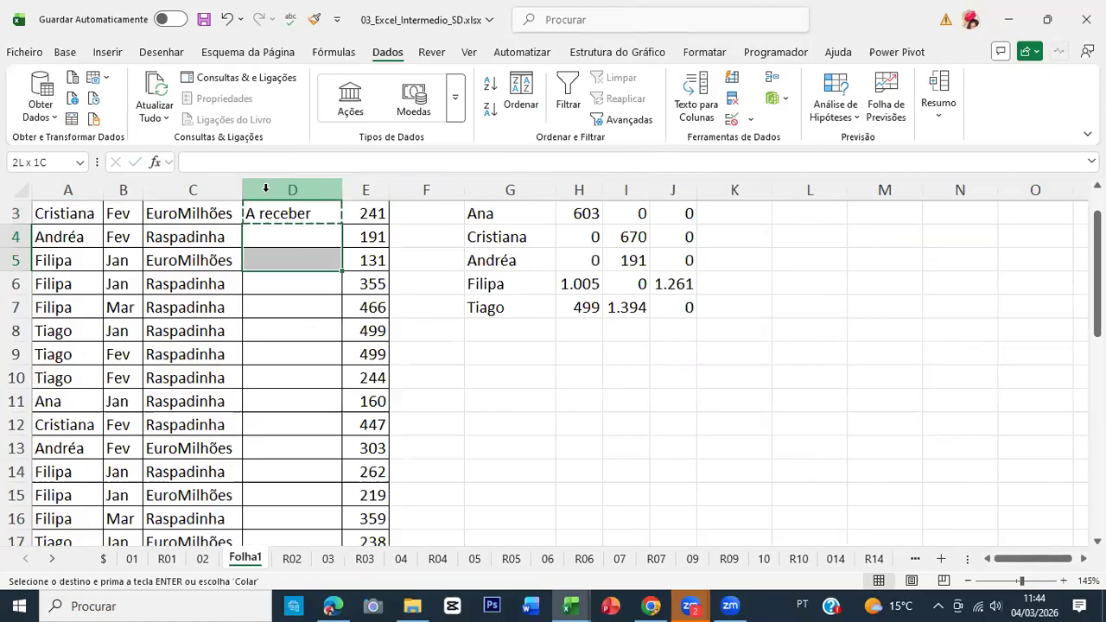
key("Return")
key("Up")
key("Up")
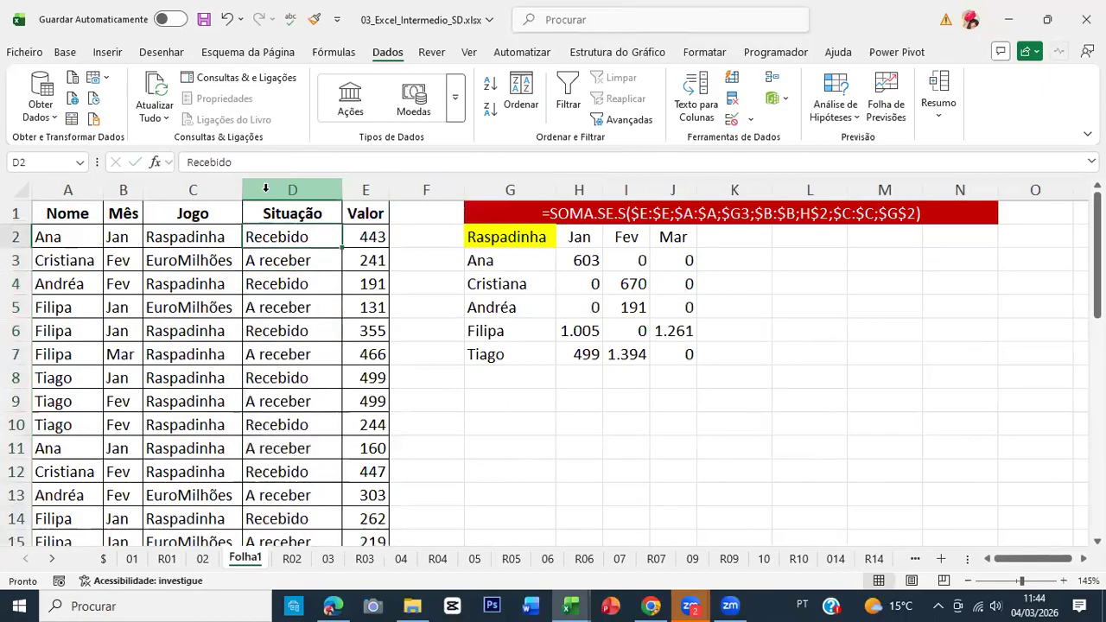
Fill D19:D29 of the Situação column with Recebido.
key("ctrl+Down")
key("ctrl+c")
key("shift+Down")
key("shift+Down")
key("shift+Down")
key("shift+Down")
key("shift+Down")
key("shift+Down")
key("shift+Down")
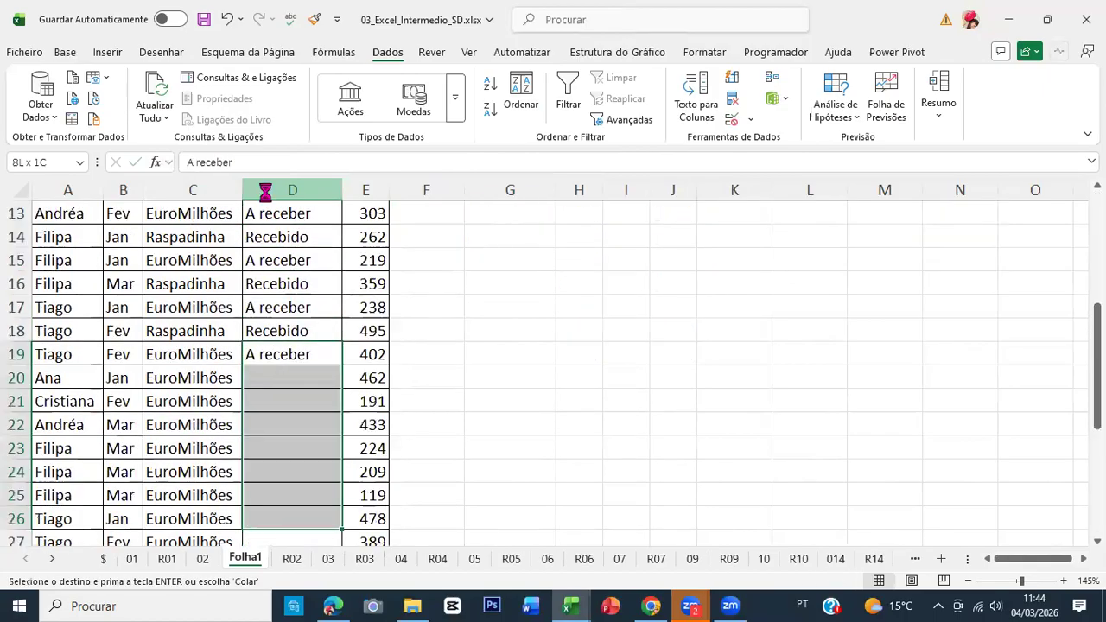
key("shift+Down")
key("shift+Down")
key("shift+Down")
key("Return")
Copy A receber from D17 into the empty Situação cells from D30 to the last data row.
key("Up")
key("Up")
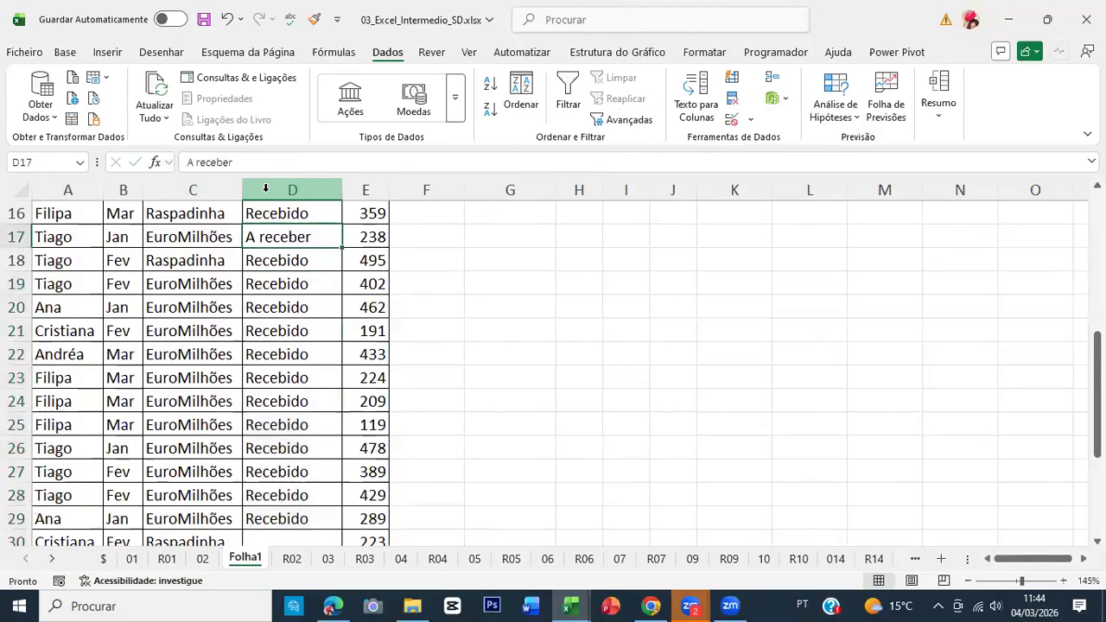
key("ctrl+c")
key("Down")
key("ctrl+Down")
key("Down")
key("shift+Down")
key("shift+Down")
key("shift+Down")
key("shift+Down")
key("shift+Down")
key("shift+Down")
key("shift+Down")
key("shift+Down")
key("shift+Down")
key("shift+Down")
key("shift+Down")
key("shift+Down")
key("shift+Down")
key("shift+Down")
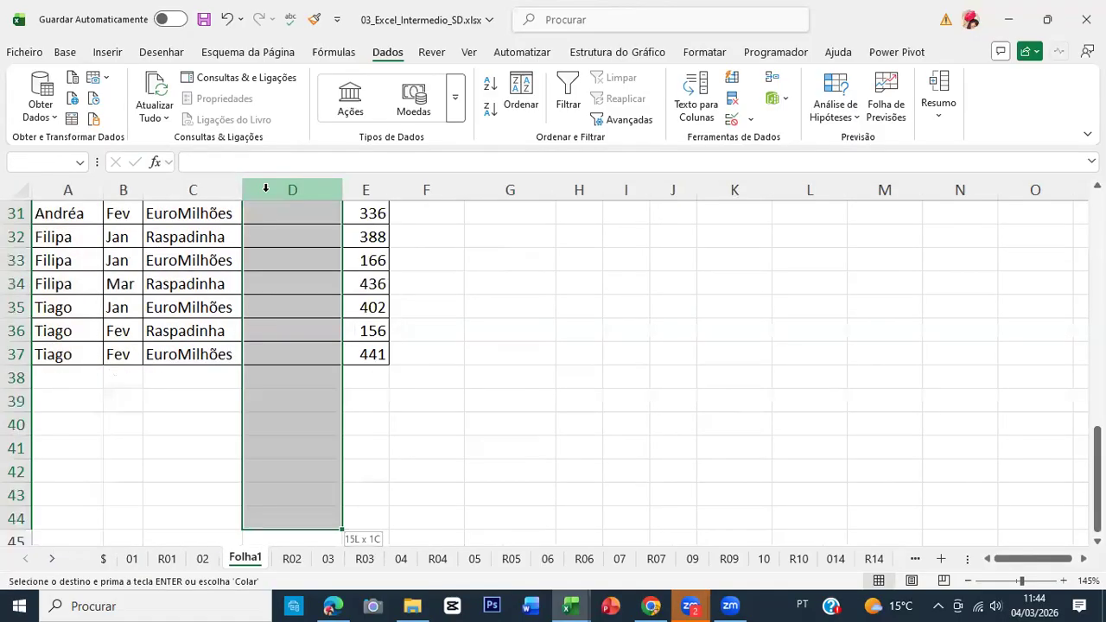
key("shift+Up")
key("shift+Up")
key("shift+Up")
key("shift+Up")
key("shift+Up")
key("shift+Up")
key("Return")
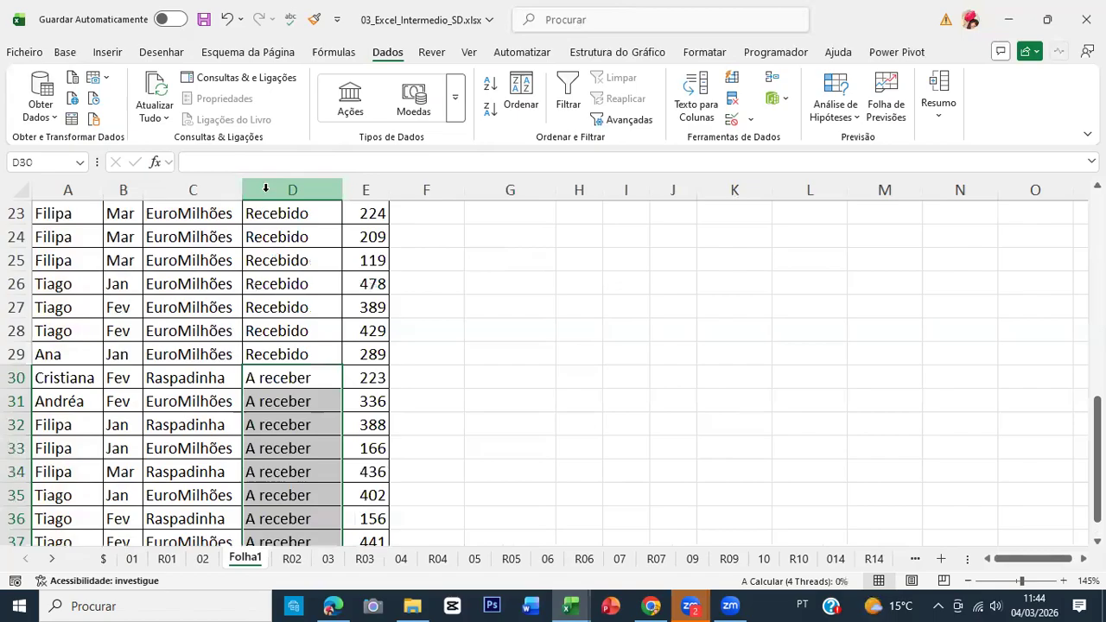
Copy Recebido from D2 into D3:D5 of the Situação column.
key("ctrl+Up")
key("Down")
key("ctrl+c")
key("Down")
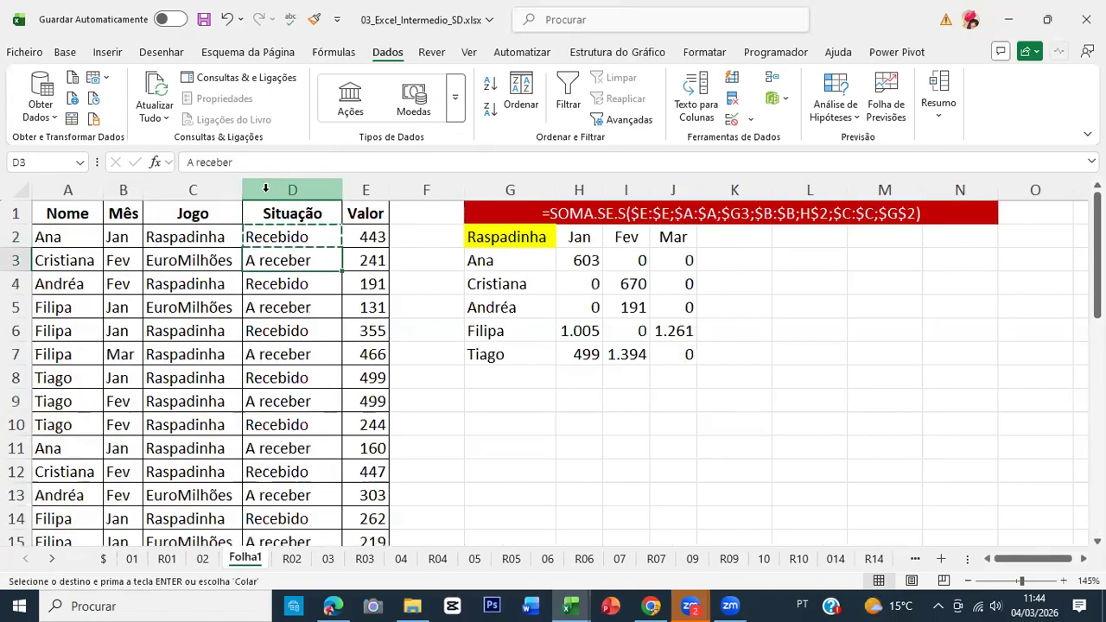
key("shift+Down")
key("shift+Down")
key("ctrl+v")
key("Escape")
Copy A receber from D7 into D8:D10 of the Situação column.
key("Down")
key("Down")
key("Down")
key("Down")
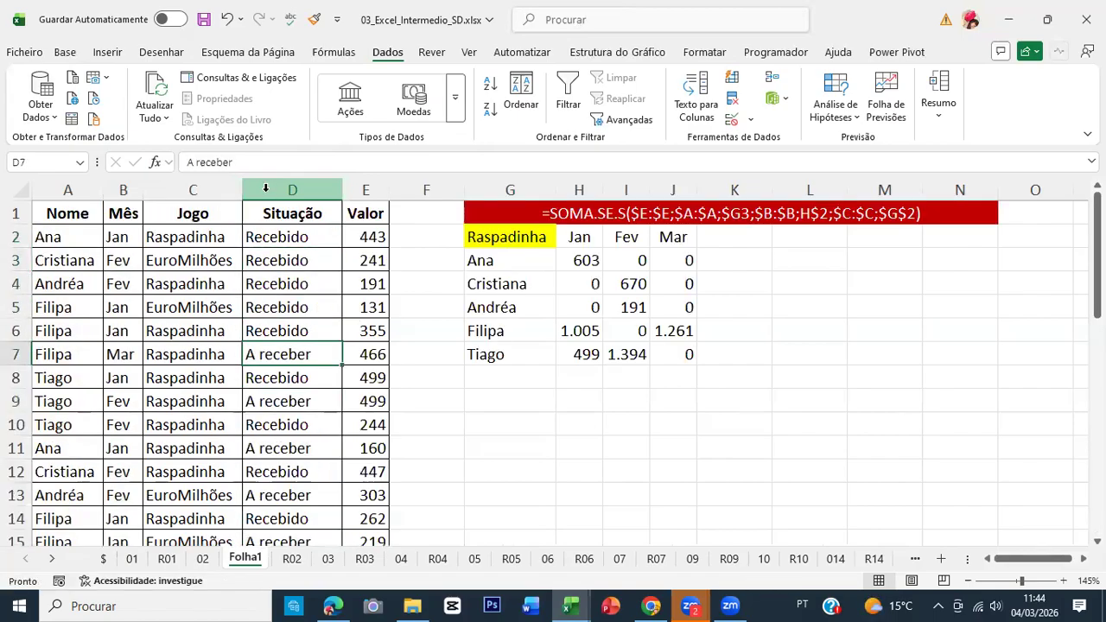
key("ctrl+c")
key("Down")
key("shift+Down")
key("shift+Down")
key("ctrl+v")
key("Escape")
Move the cross table in G2:K7 down one row so that it starts in G3.
left_click_drag(510, 237, 698, 355)
key("ctrl+c")
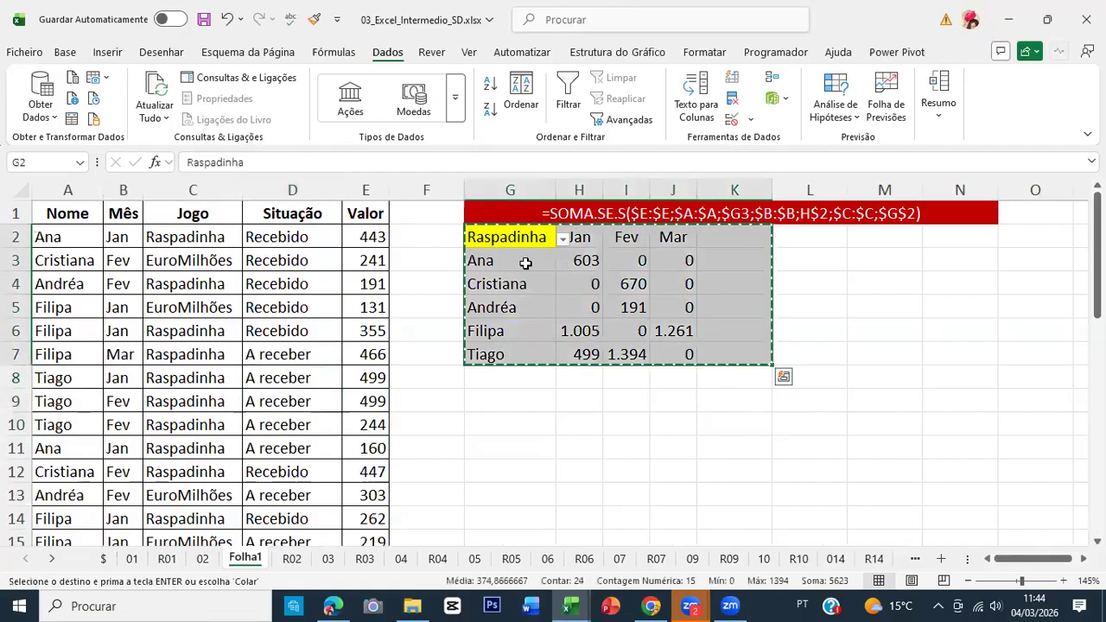
key("Down")
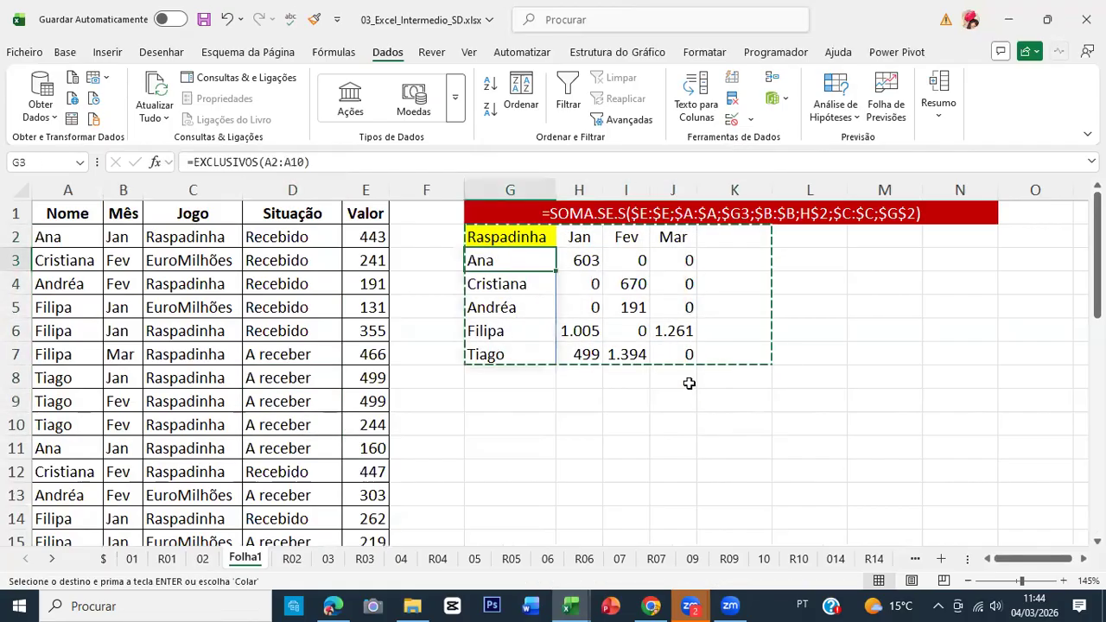
key("ctrl+v")
Move the month heading formula from H3 up to H2.
left_click(588, 259)
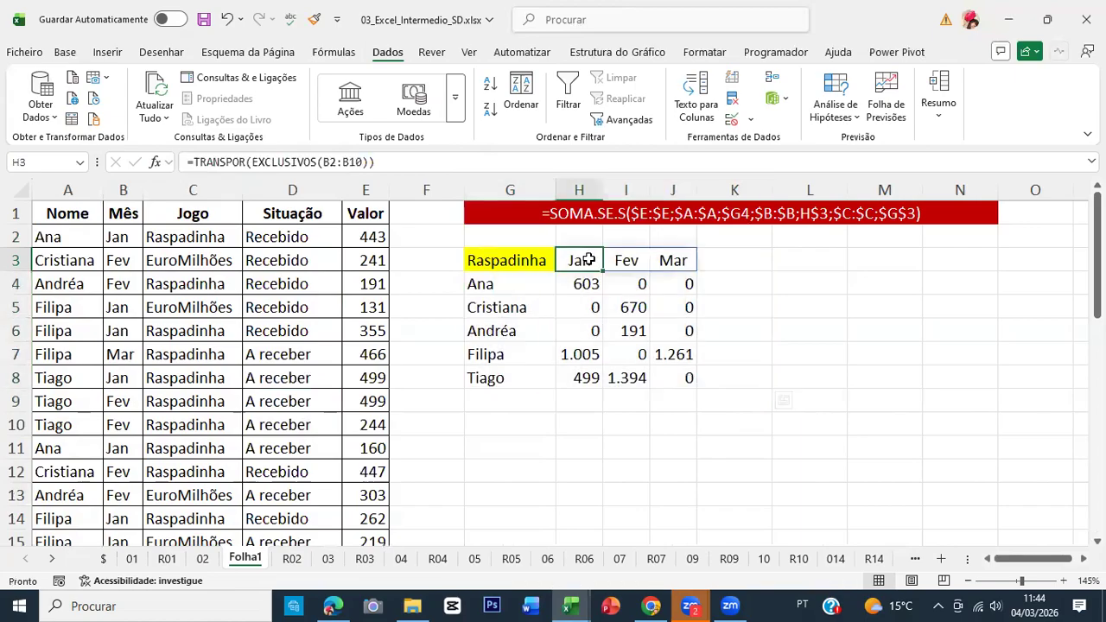
key("ctrl+x")
key("Up")
key("ctrl+v")
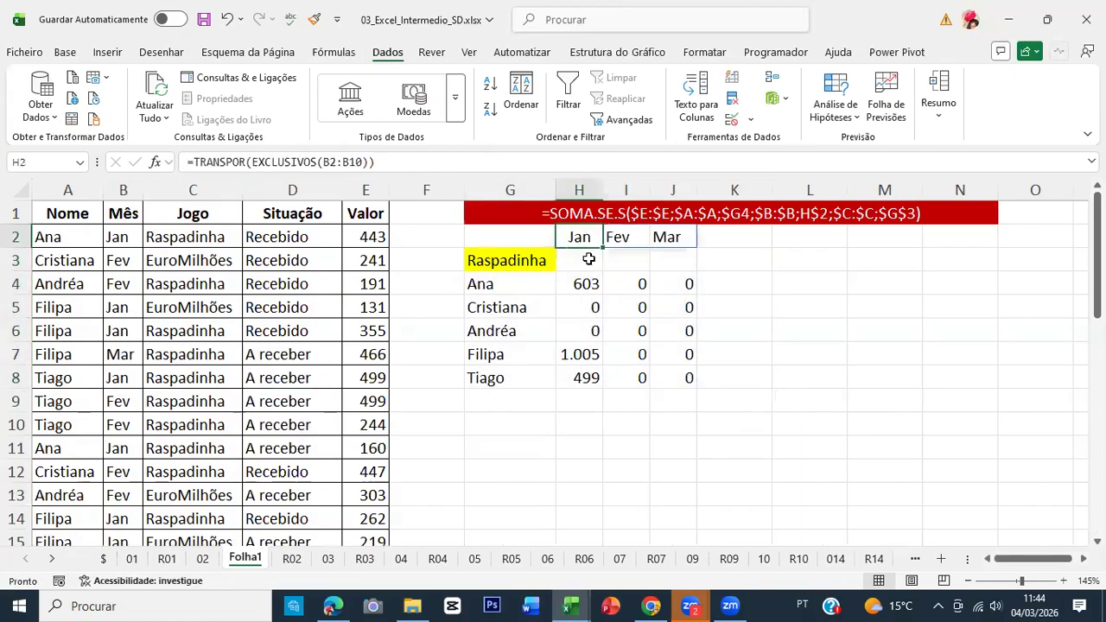
Replace the month heading formula with plain headings: Jan in H2, Fev in J2 and Mar in L2.
key("ctrl+z")
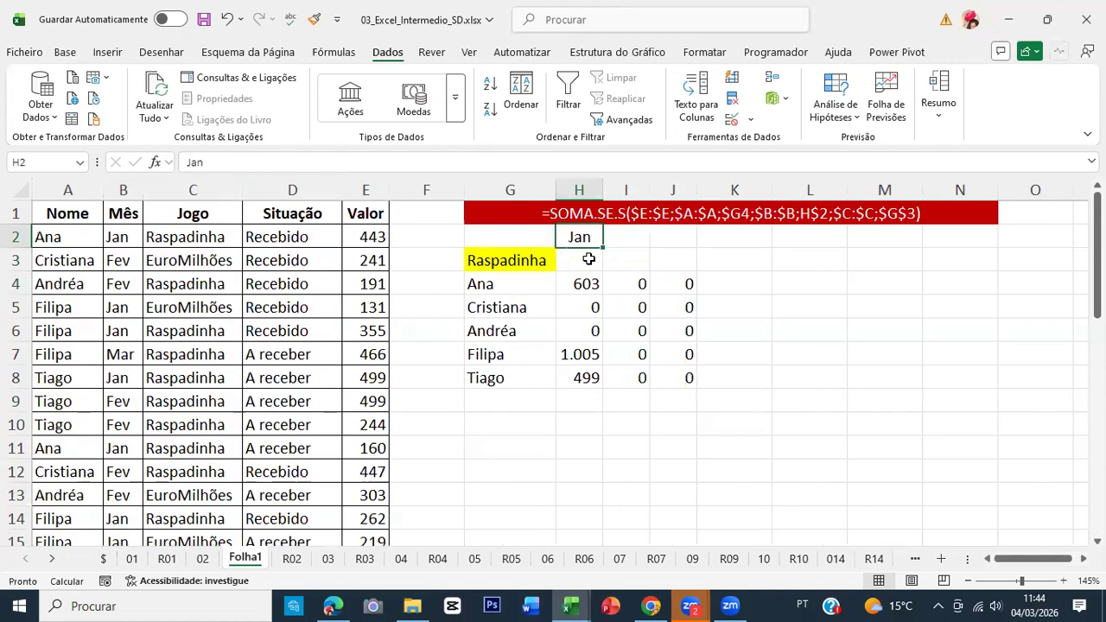
key("Right")
type("Fev")
key("Right")
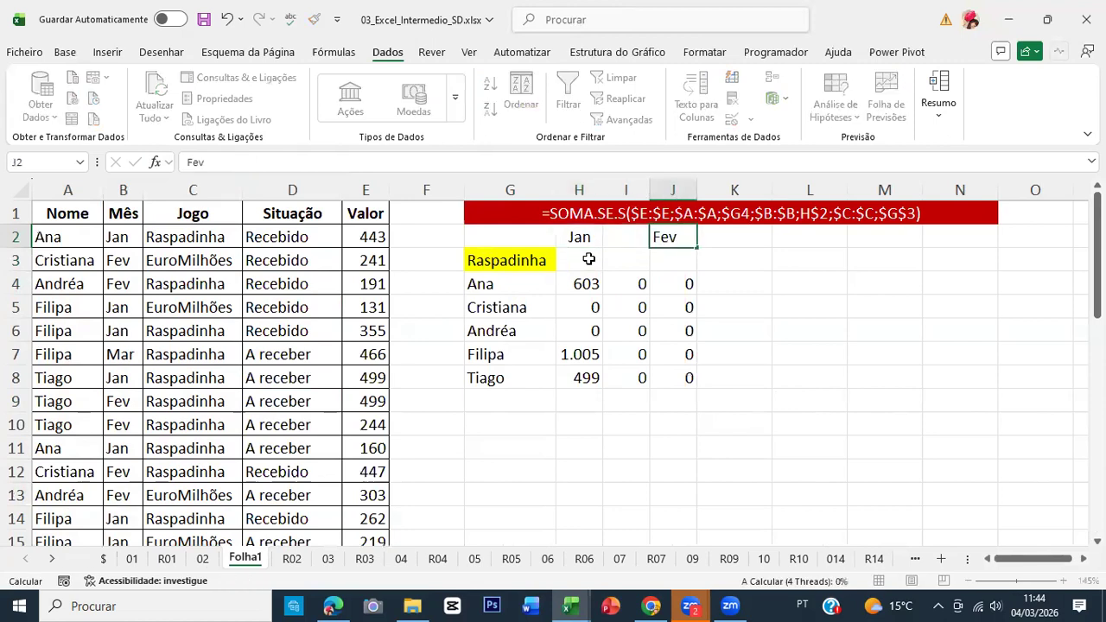
key("Right")
key("Right")
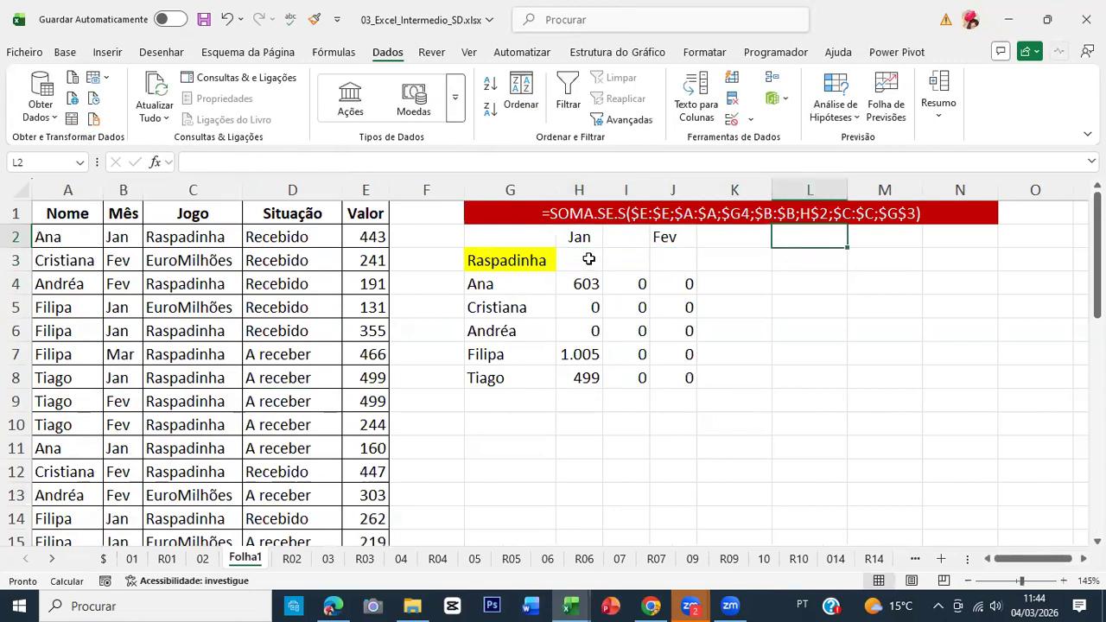
type("Mar")
key("Return")
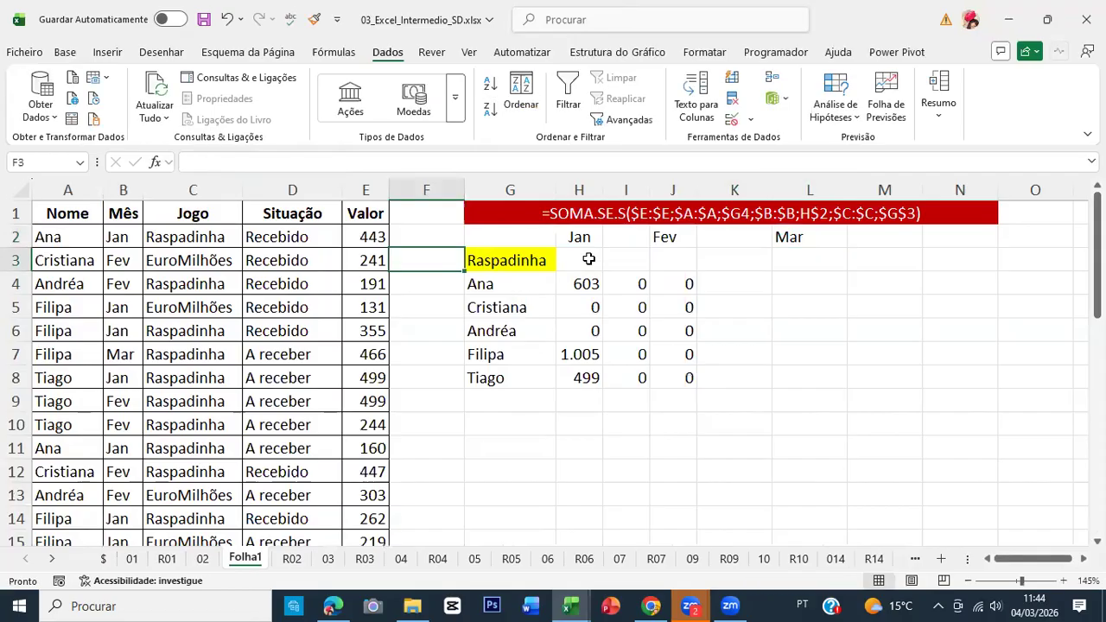
Copy Recebido from D6 into H3 and A receber from D7 into I3 as subheadings for Jan.
key("Left")
key("Left")
key("Down")
key("Down")
key("Down")
key("ctrl+c")
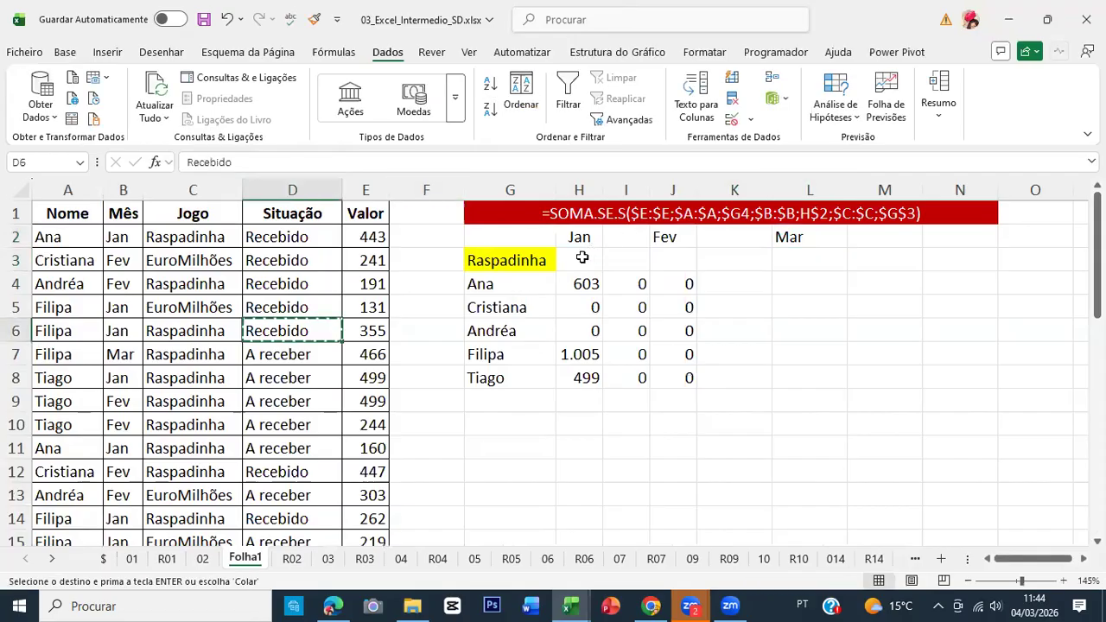
left_click(585, 258)
key("Return")
left_click(297, 352)
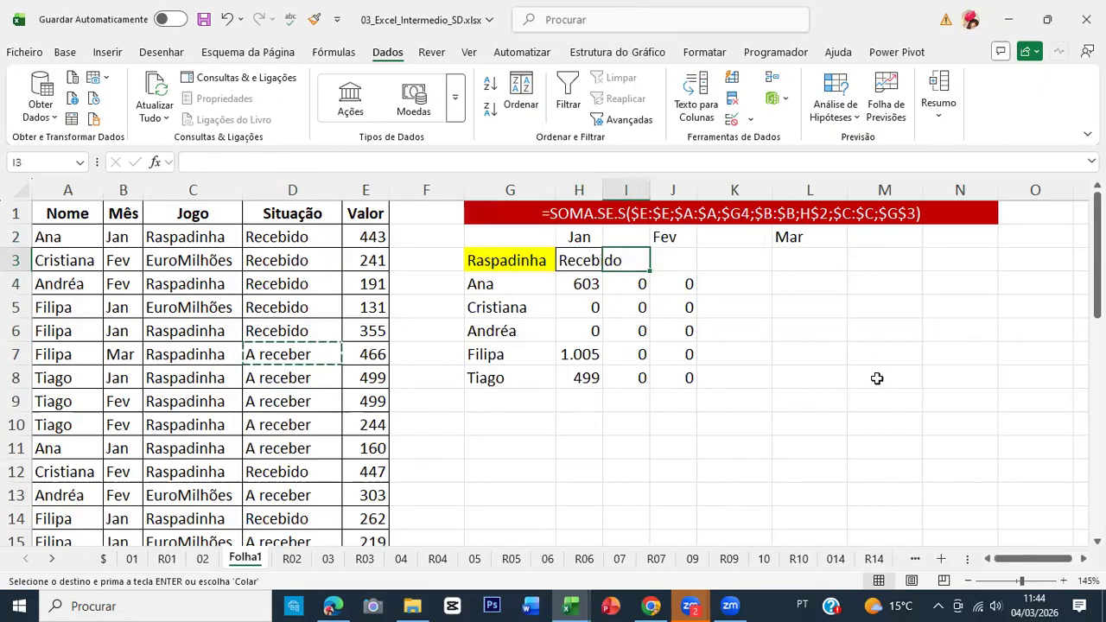
key("Return")
Copy the Recebido and A receber subheadings from H3:I3 into J3:K3 and L3:M3.
key("Right")
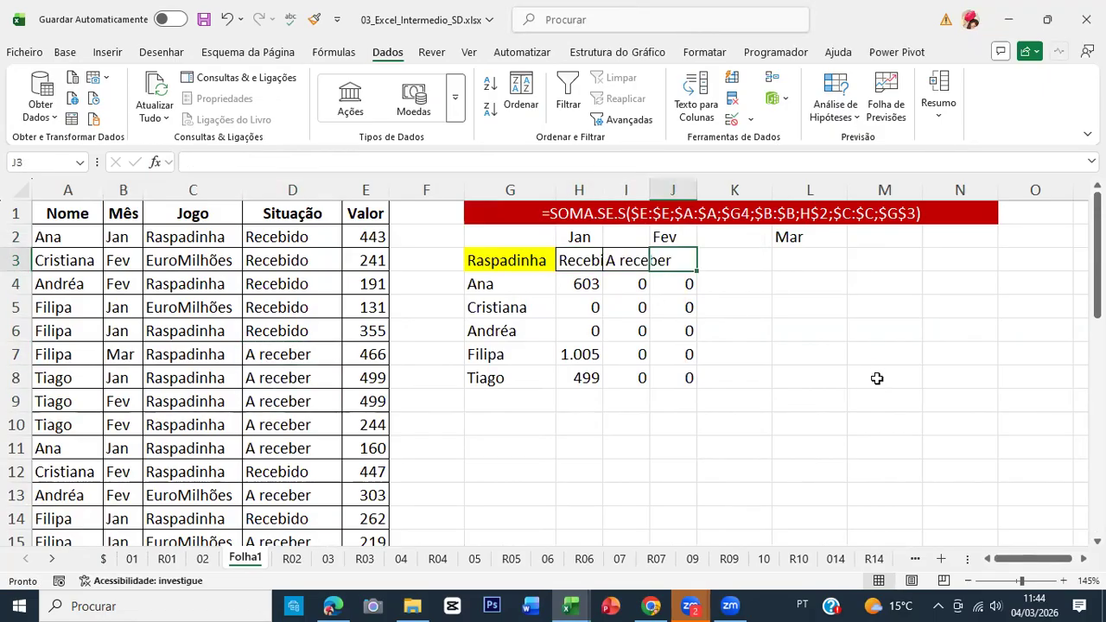
key("Left")
key("Left")
key("shift+Right")
key("ctrl+c")
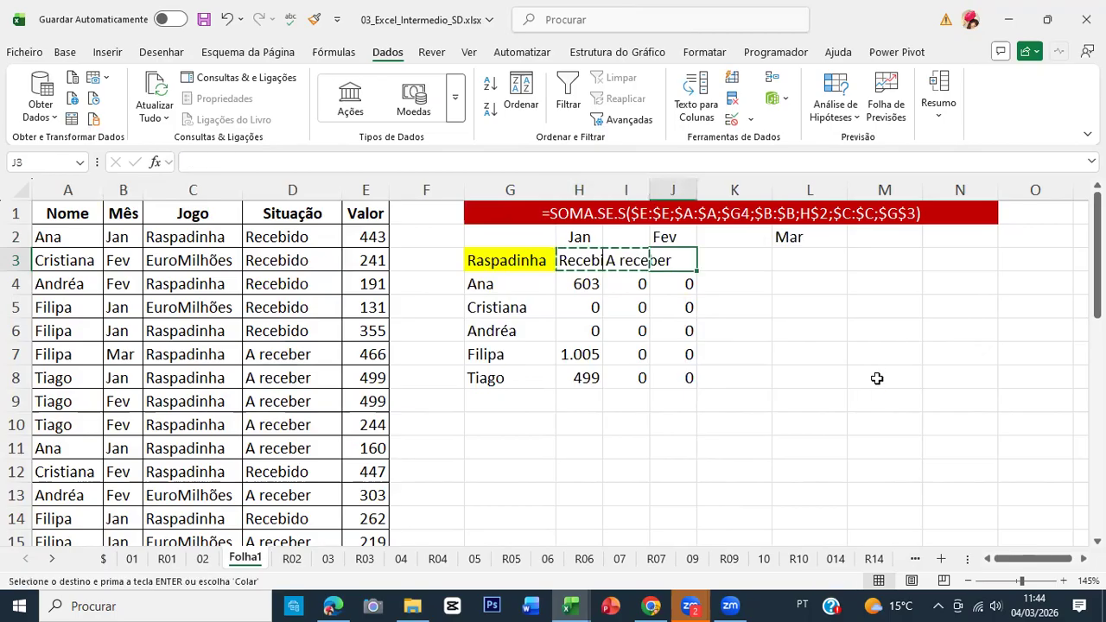
key("Right")
key("Right")
key("ctrl+v")
key("Right")
key("Right")
key("ctrl+v")
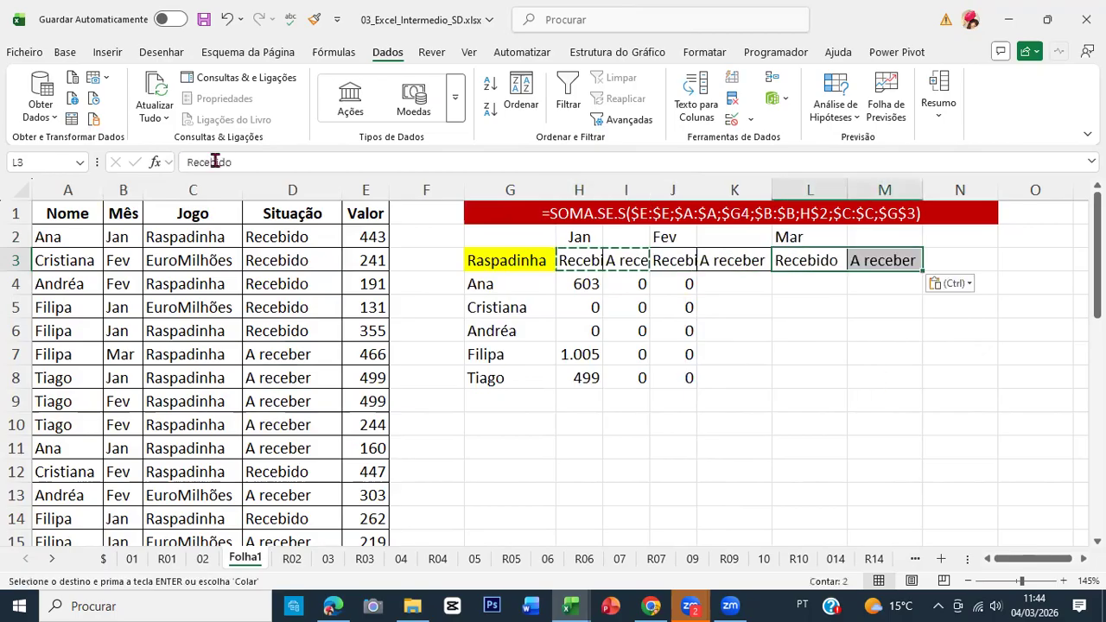
key("Escape")
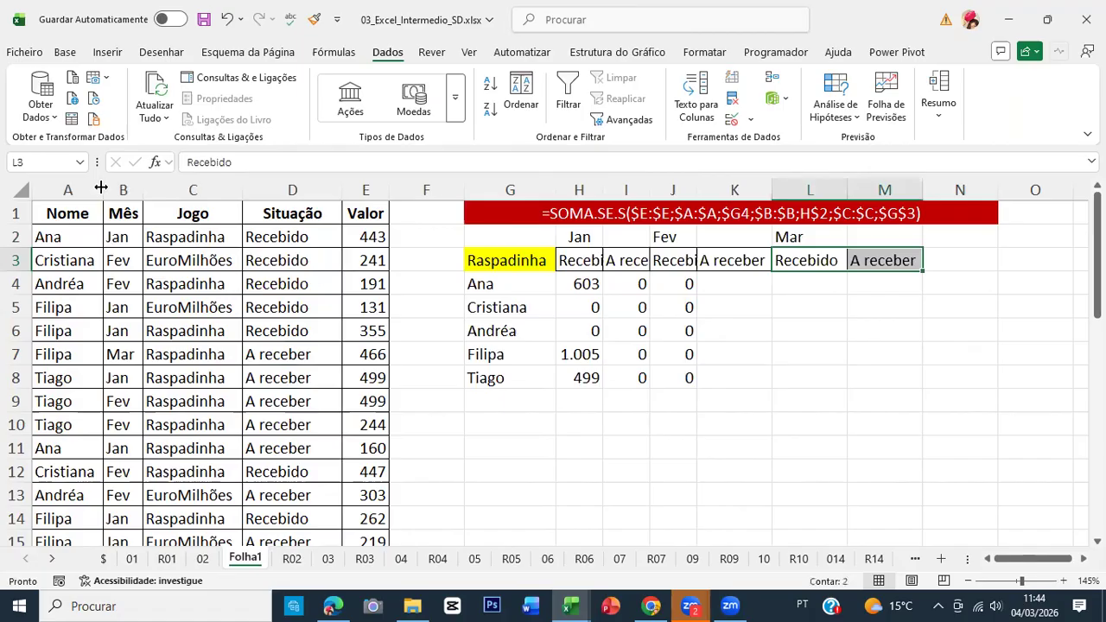
Autofit the widths of all columns on the sheet to their contents.
left_click(21, 189)
double_click(101, 187)
left_click(593, 302)
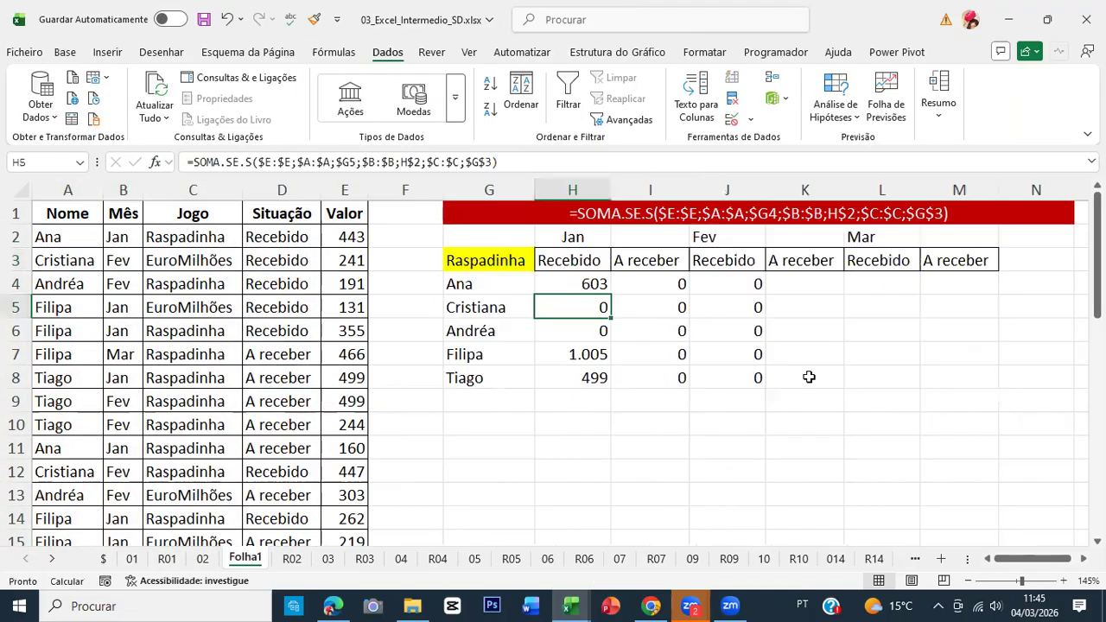
Clear the old sum formulas from H4:K8 of the cross table.
left_click_drag(573, 283, 821, 378)
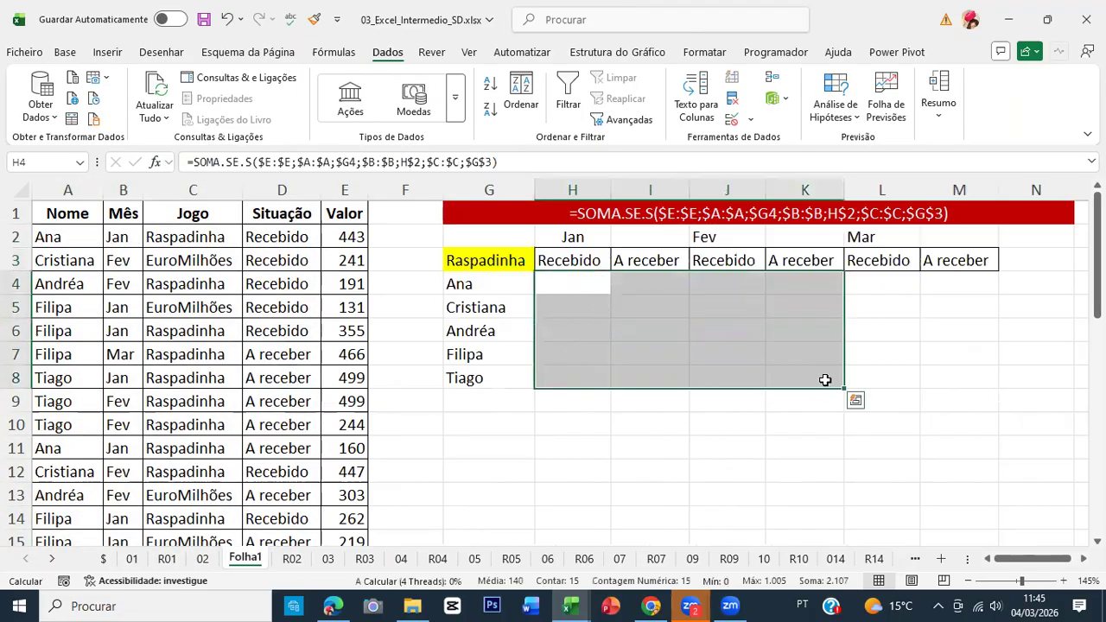
key("Down")
key("Up")
Start a SOMA.SE.S formula in H4 and open its function arguments.
type("=soma")
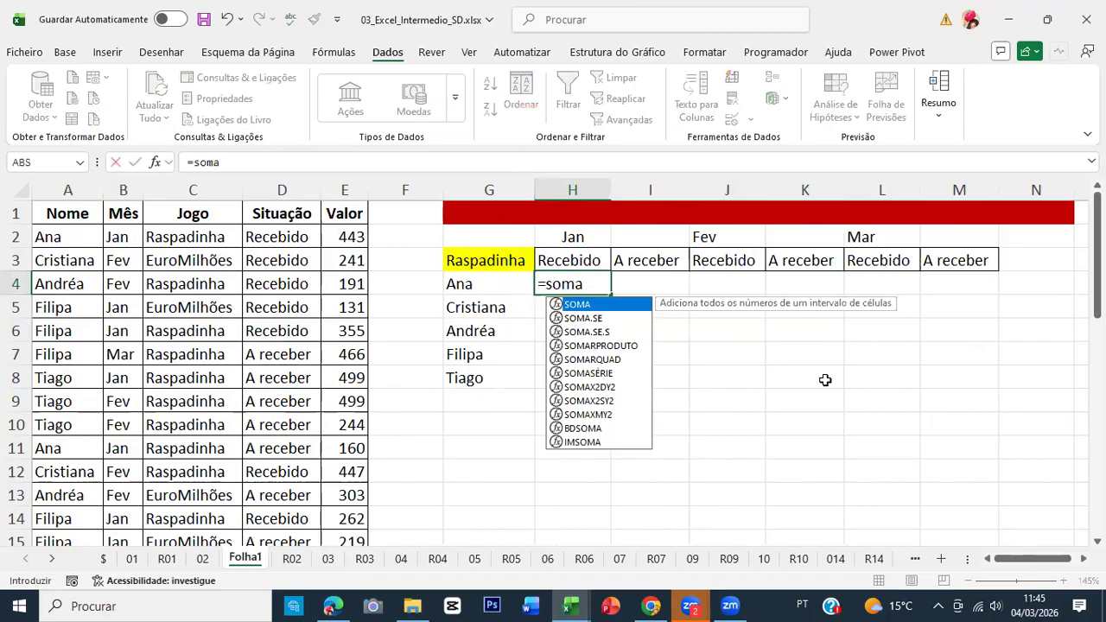
type(".se.")
key("Tab")
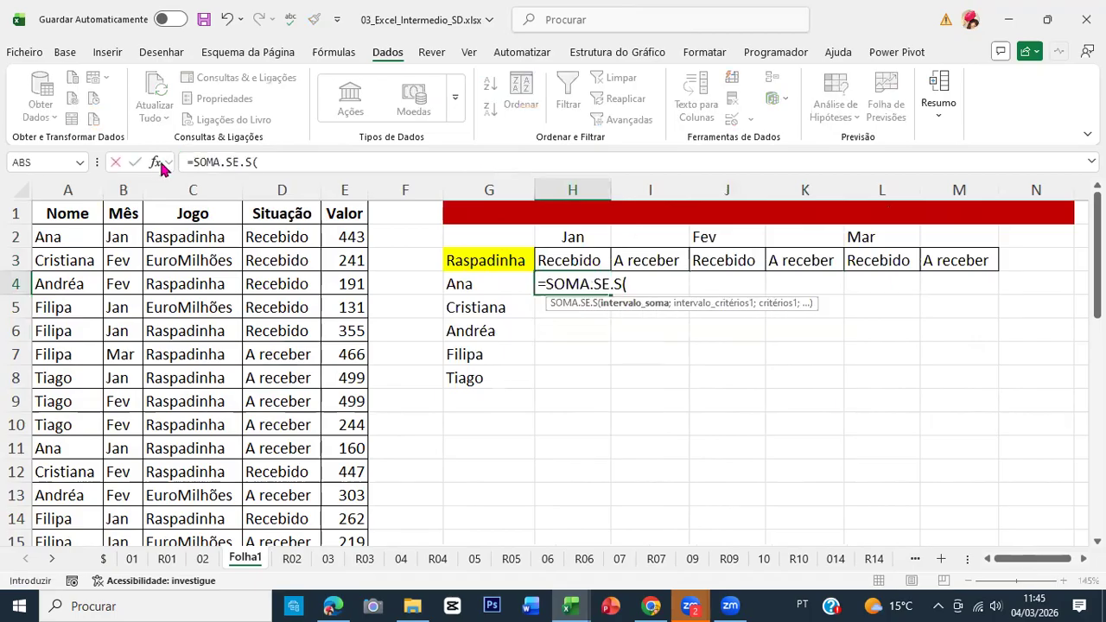
key("ctrl+a")
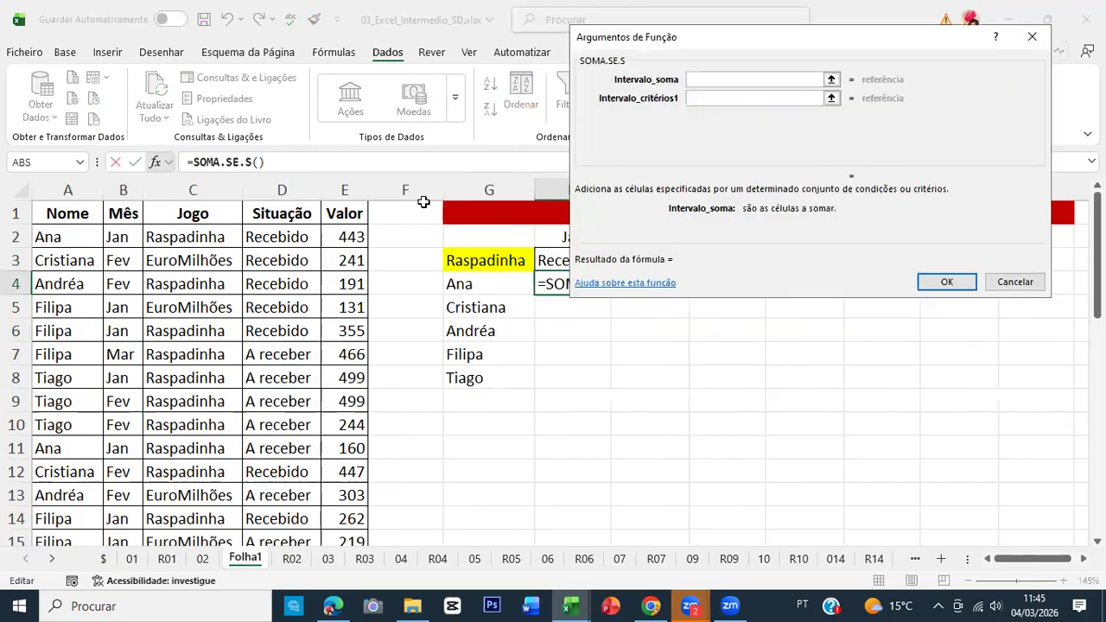
Set the sum range of the SOMA.SE.S function to the Valor column as the absolute reference $E:$E.
left_click(345, 186)
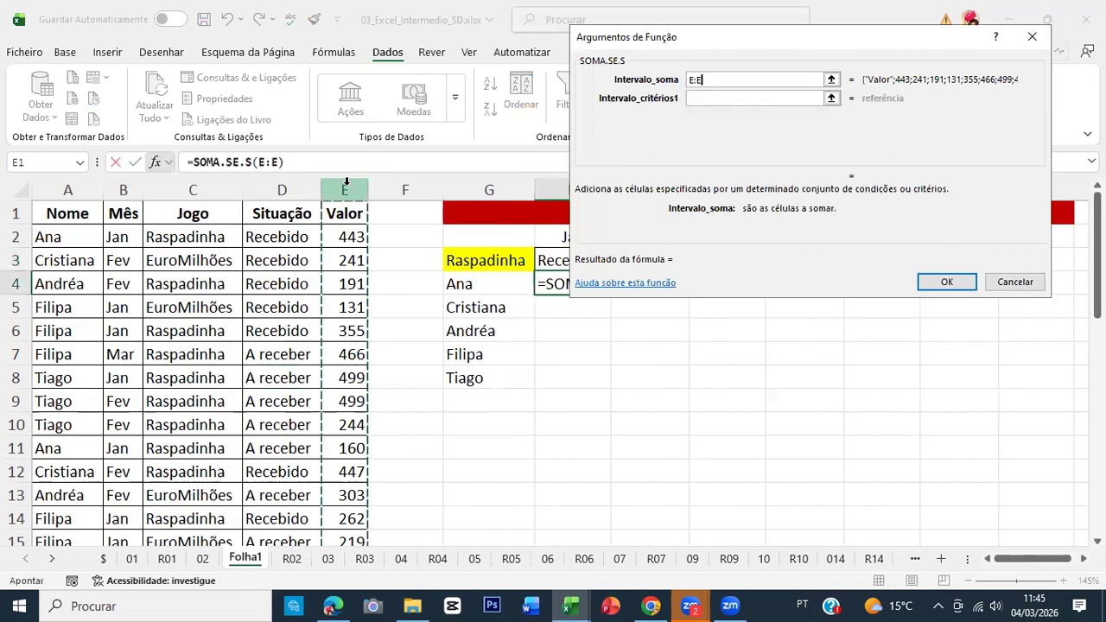
key("F4")
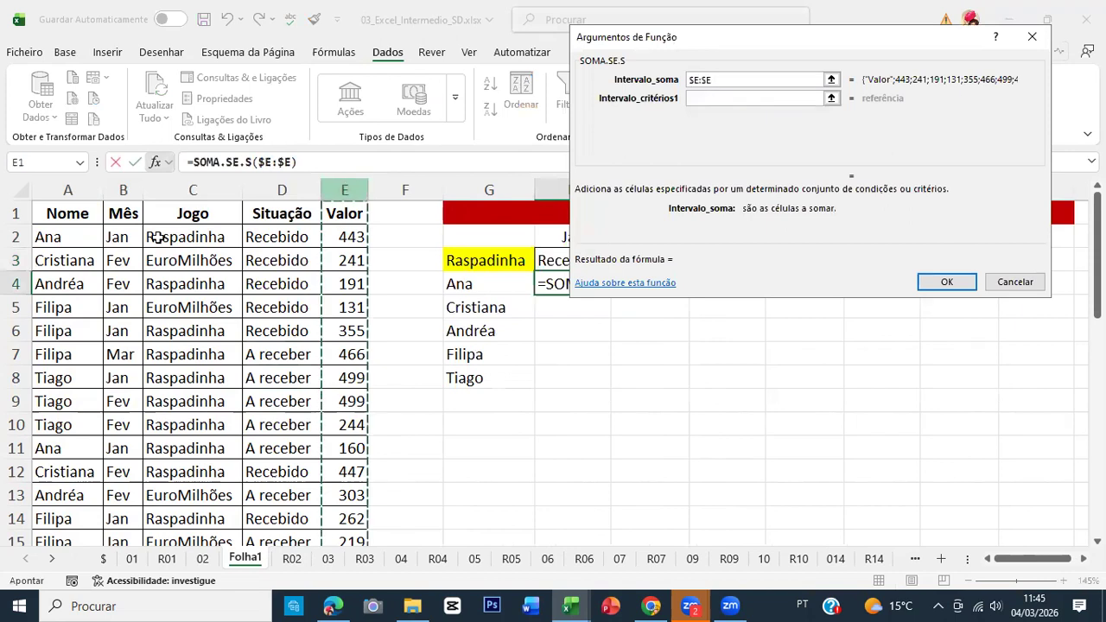
key("Tab")
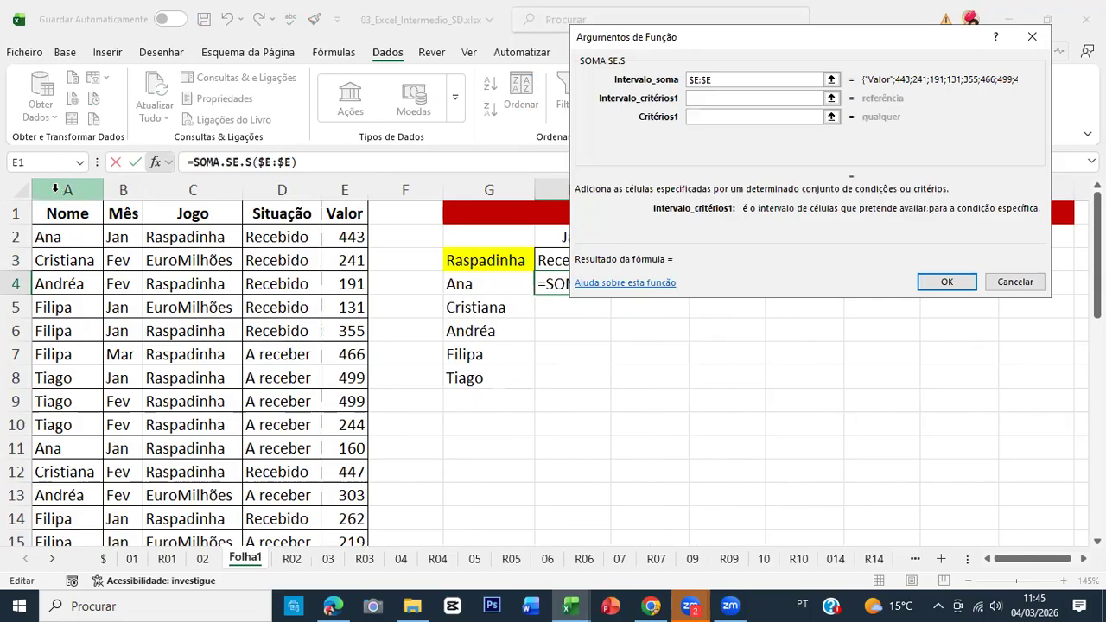
Define the first criteria pair with the Situação column $D:$D as range and H$3 as criterion.
left_click(55, 188)
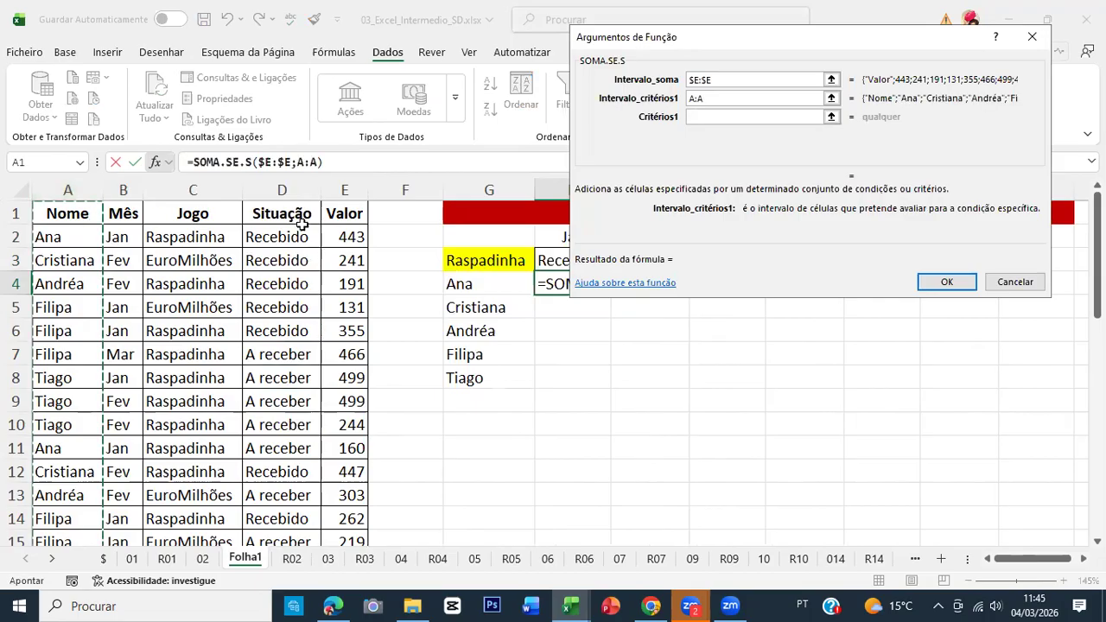
left_click(284, 188)
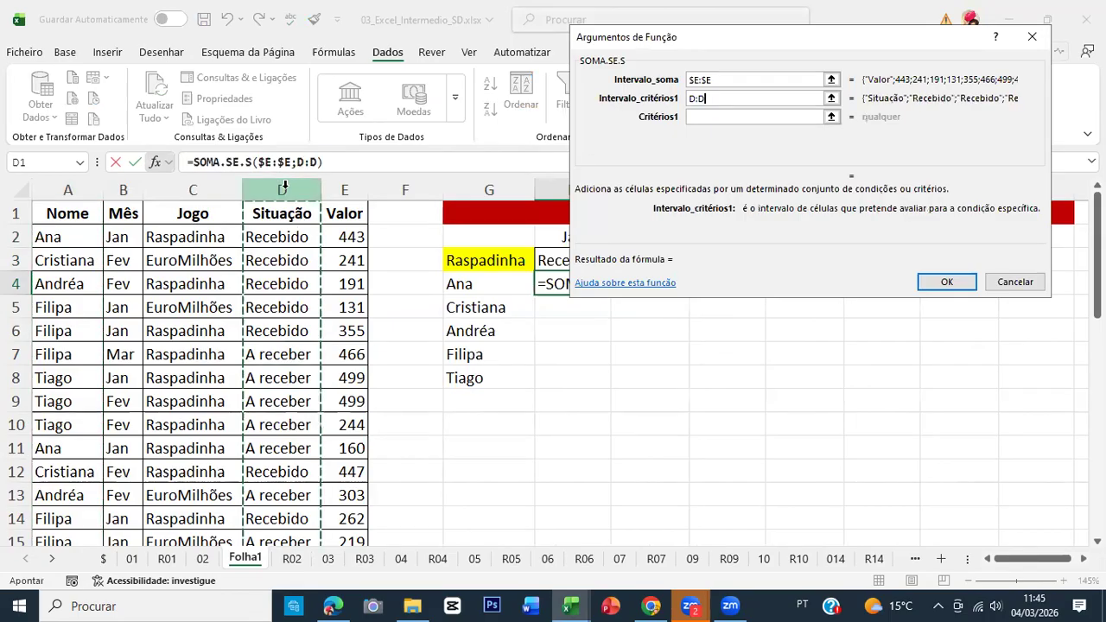
key("F4")
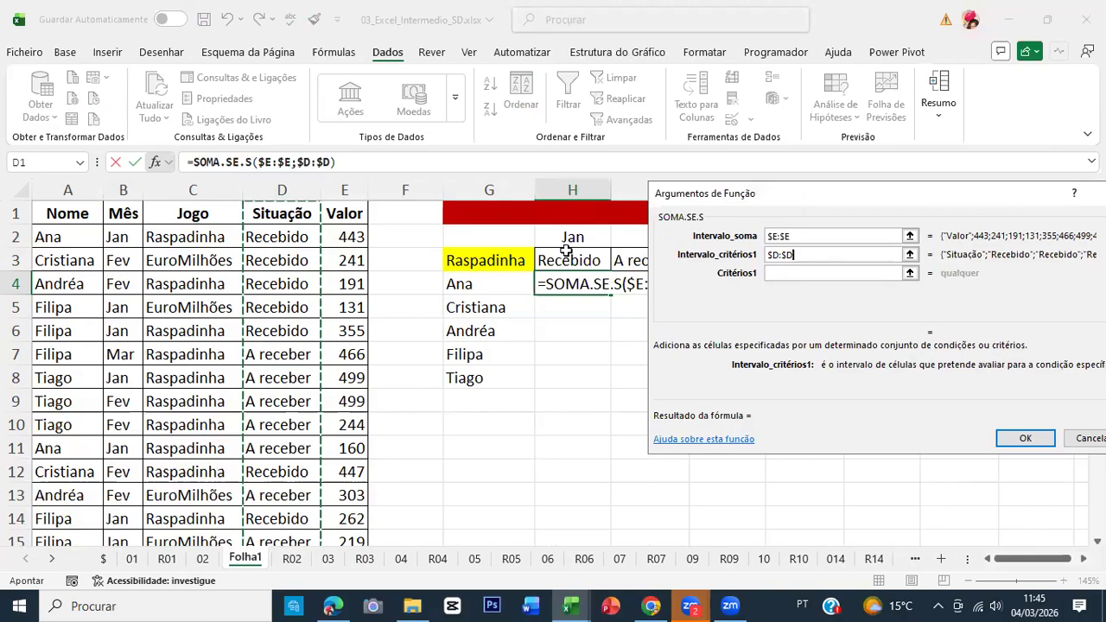
key("Tab")
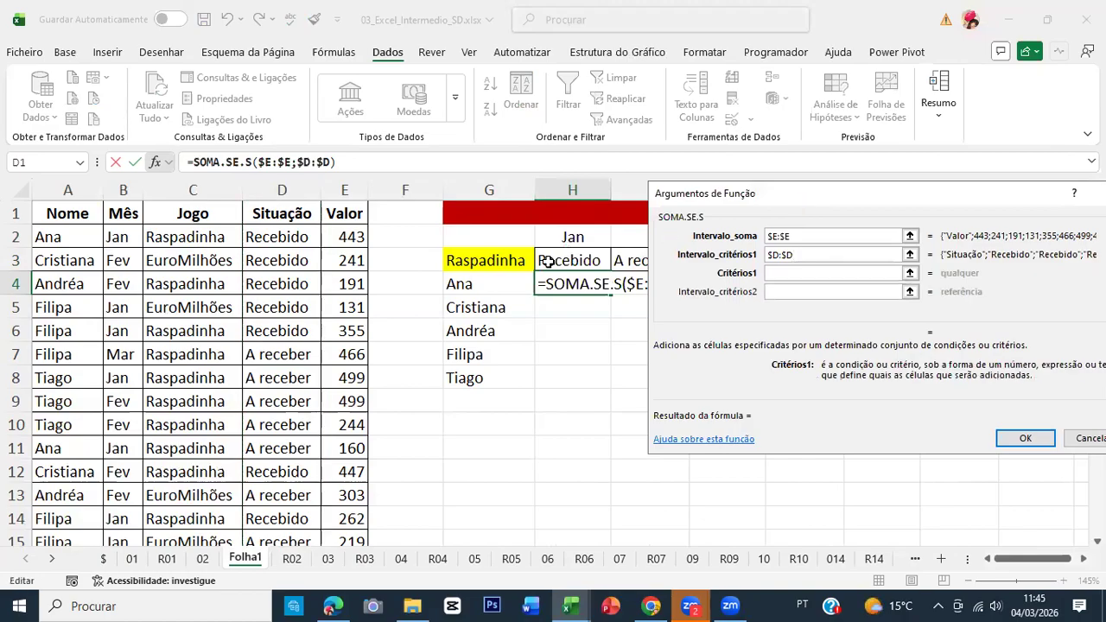
left_click(548, 262)
key("F4")
key("F4")
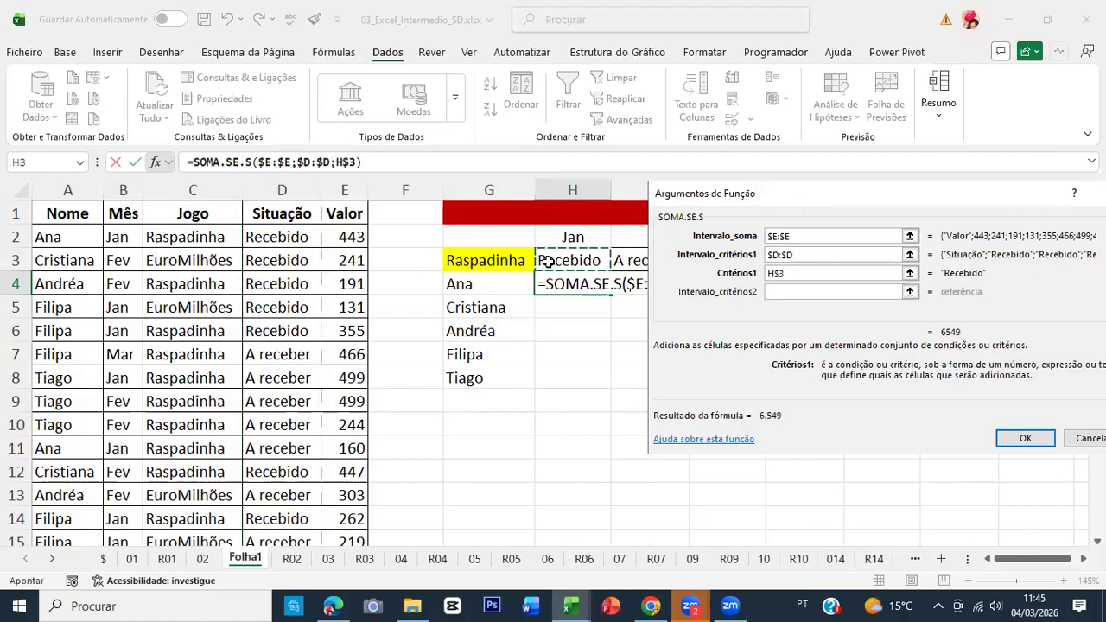
key("F4")
key("F4")
key("F4")
key("Tab")
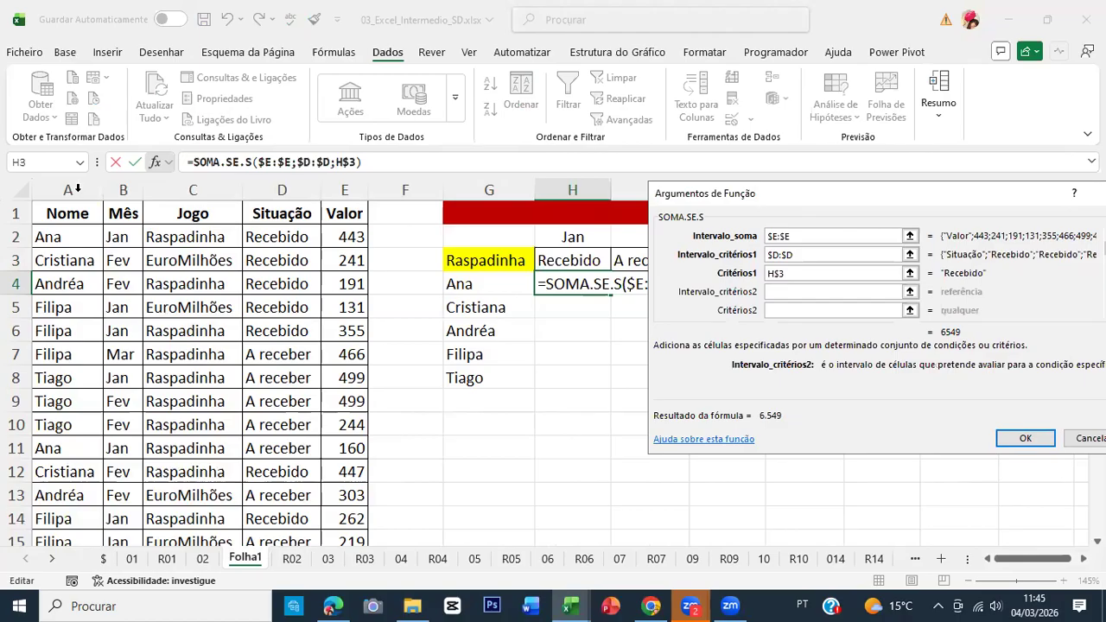
Define the second criteria pair with the Nome column $A:$A as range and $G4 as criterion.
left_click(77, 188)
key("F4")
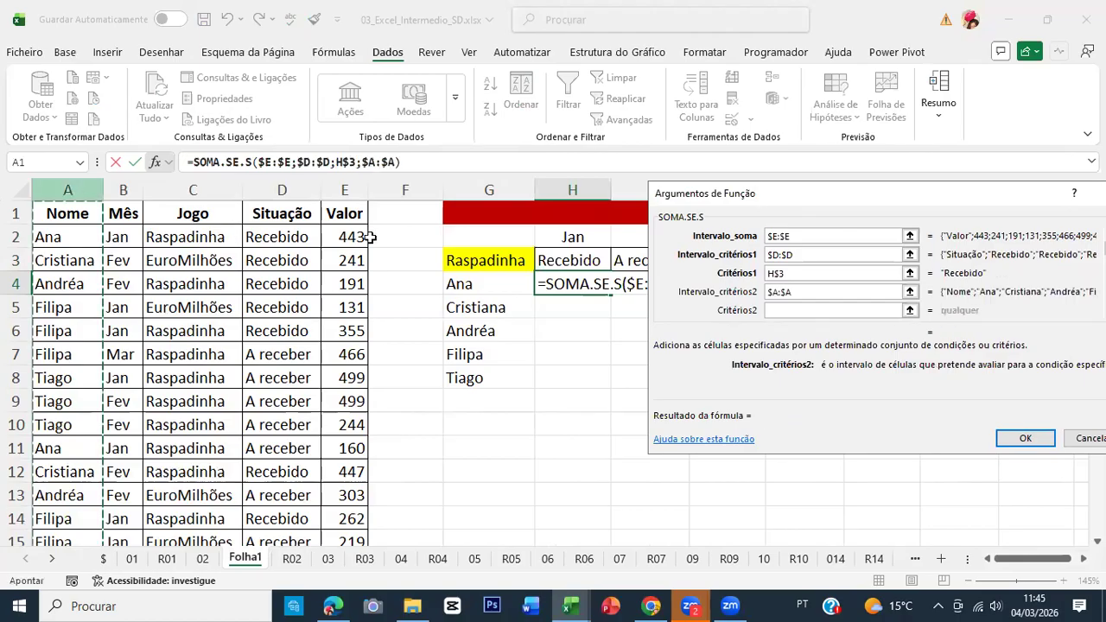
key("Tab")
left_click(455, 282)
key("F4")
key("F4")
key("Tab")
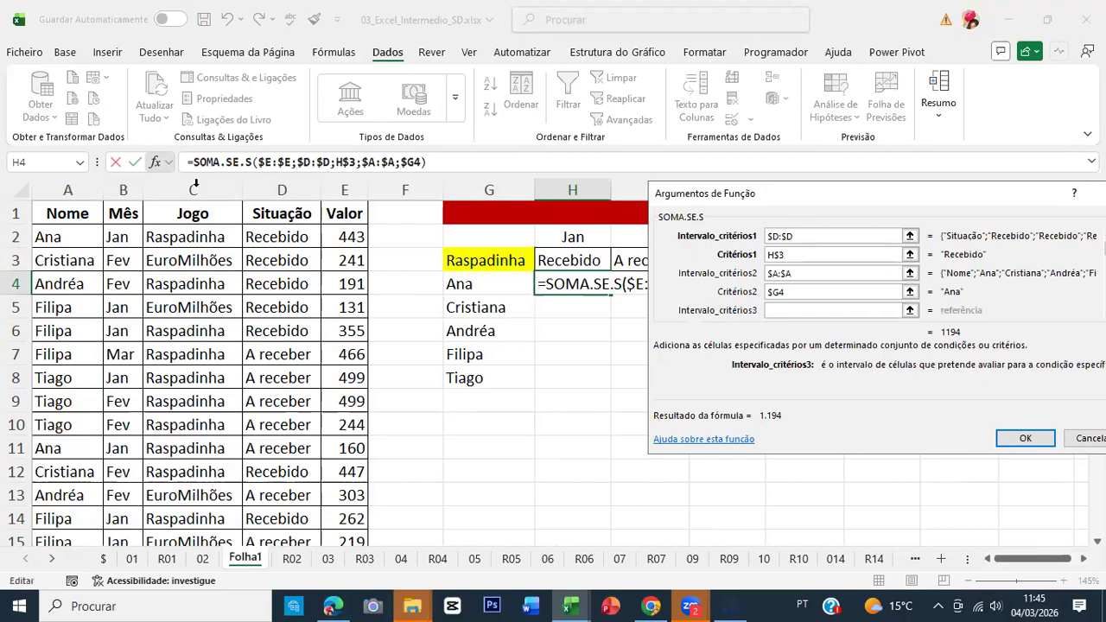
Define the third criteria pair with the Jogo column $C:$C as range and $G$3 as criterion.
left_click(196, 186)
key("F4")
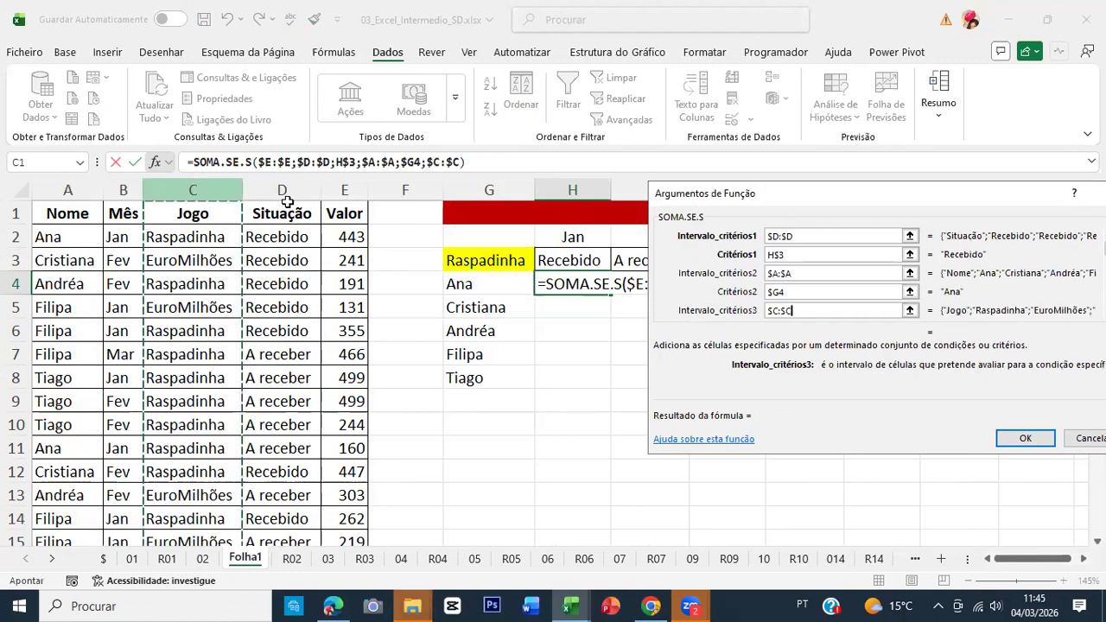
key("Tab")
left_click(497, 257)
key("F4")
key("Tab")
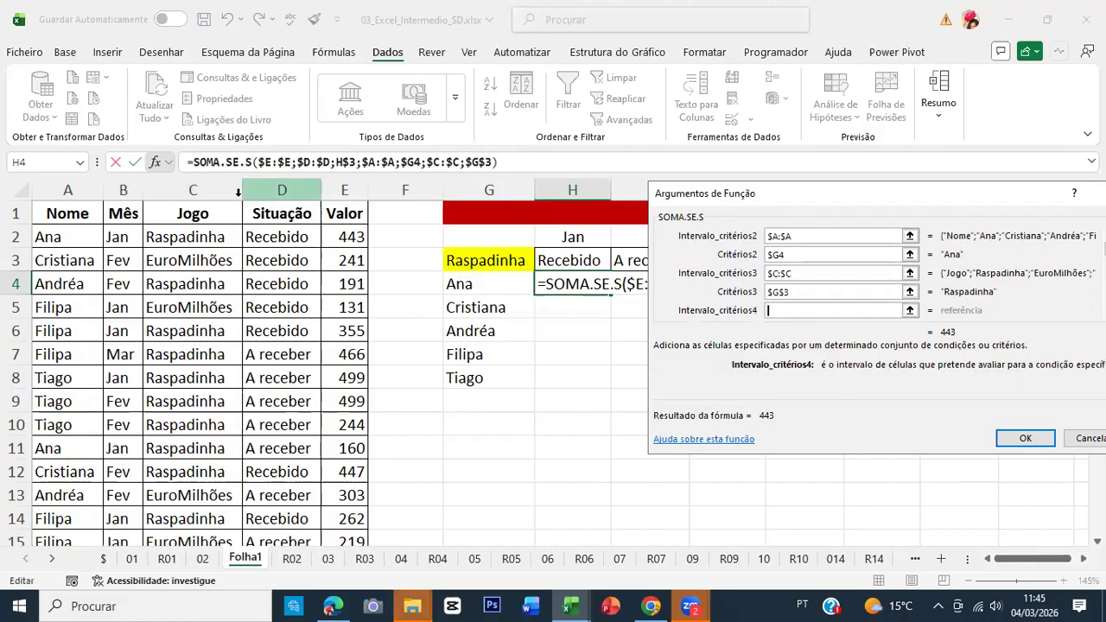
Define the fourth criteria pair with the Mês column $B:$B and H$2, and enter the formula in H4.
left_click(123, 189)
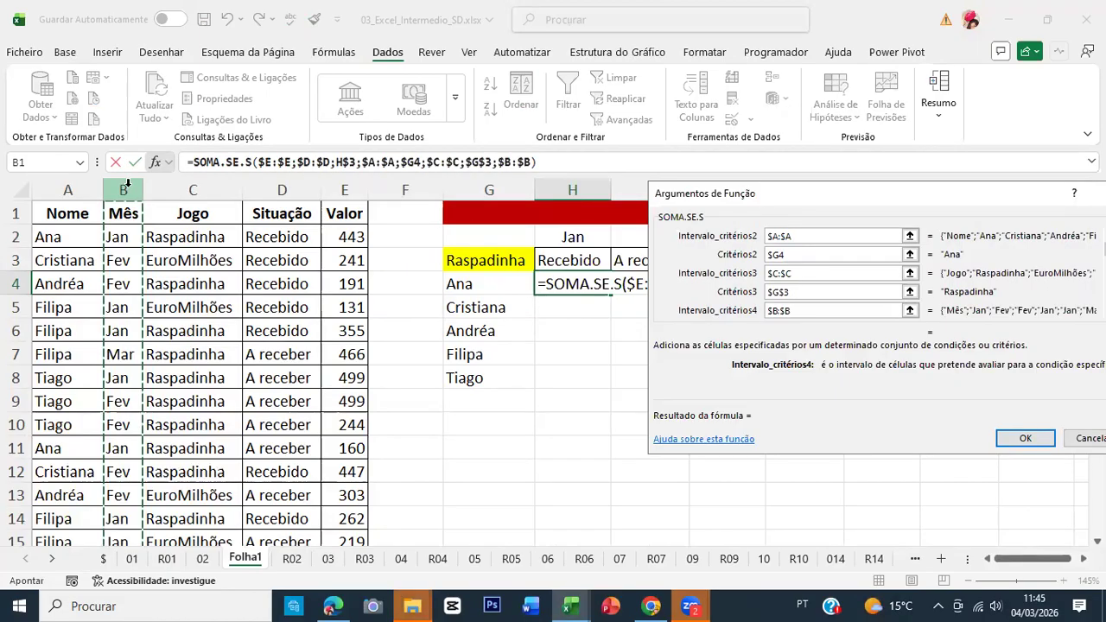
key("Tab")
left_click(553, 236)
key("F4")
key("F4")
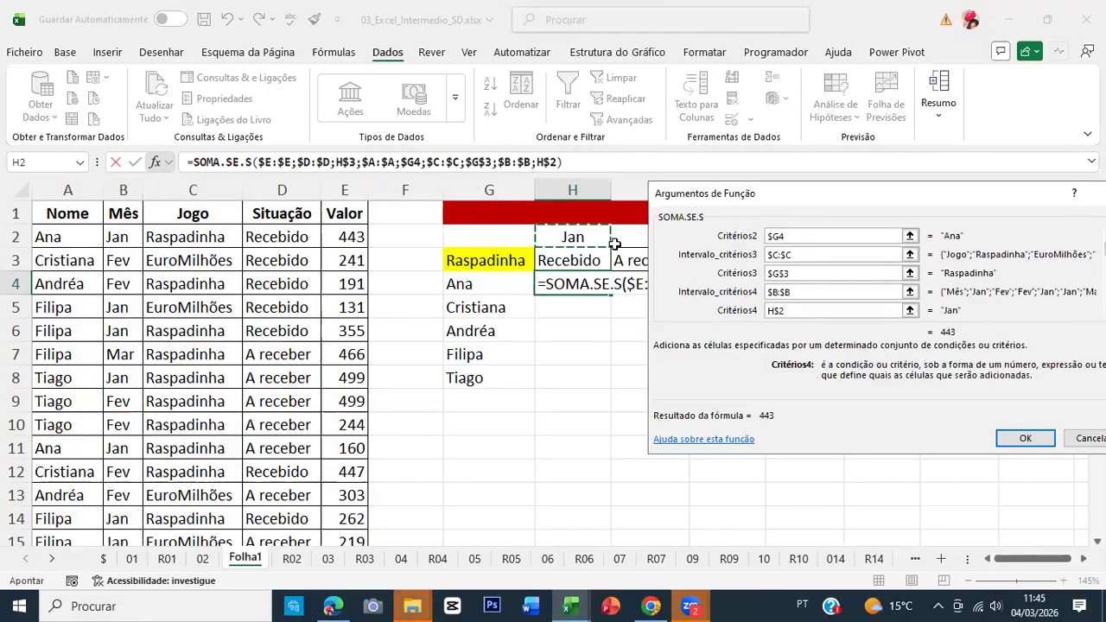
left_click(1024, 438)
Fill the H4 formula down to H8 and copy H4:H8 into the January A receber column, I4:I8.
left_click_drag(610, 296, 613, 381)
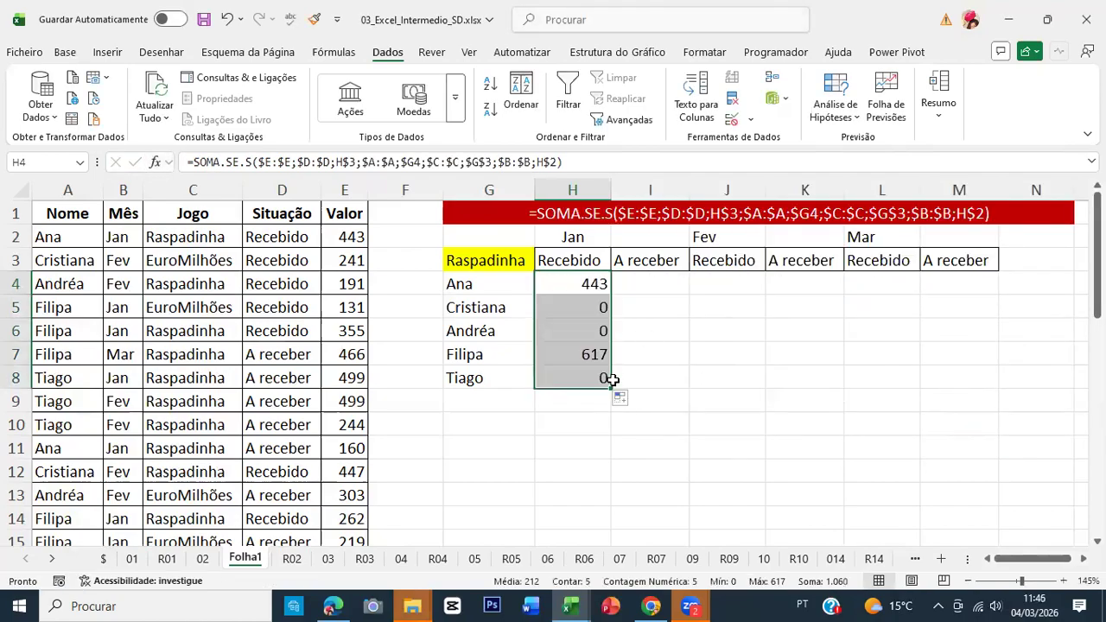
key("ctrl+c")
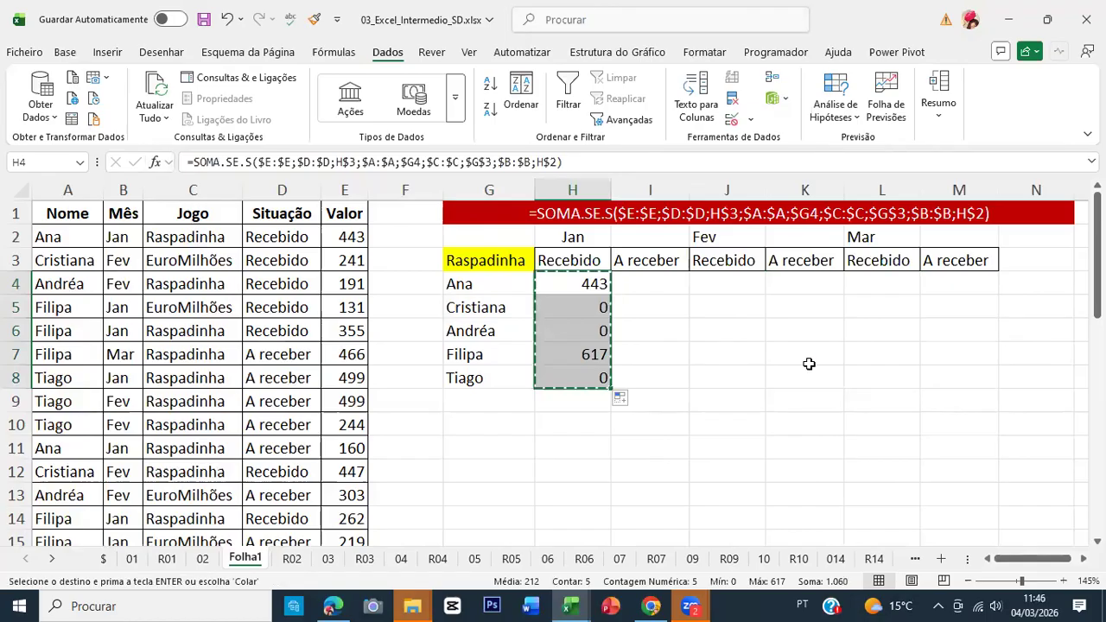
key("Right")
key("ctrl+v")
key("Down")
key("Up")
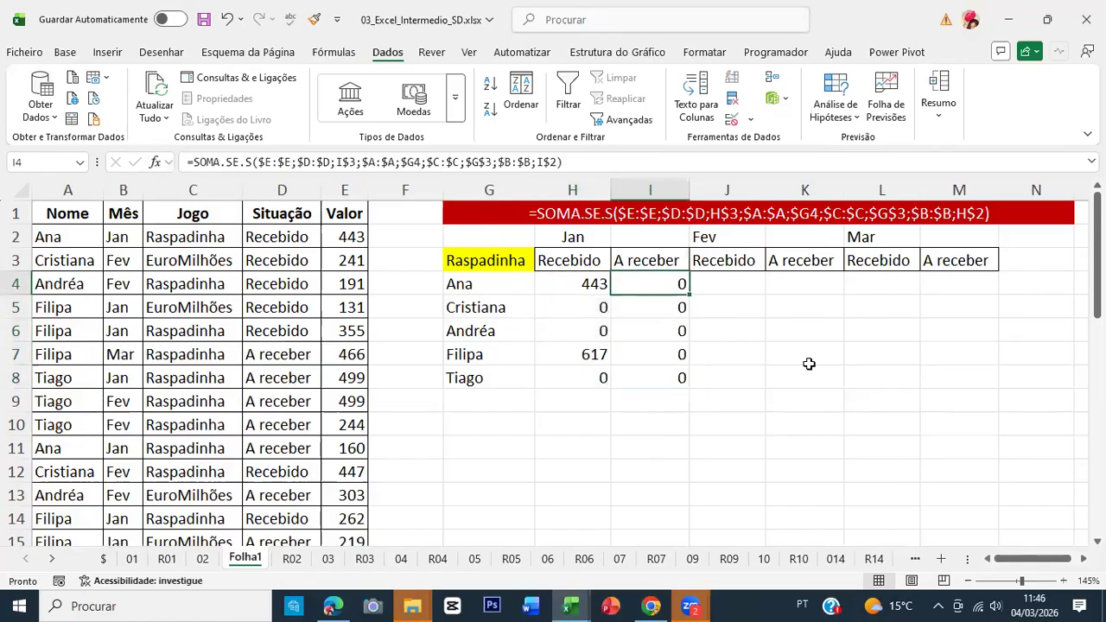
Correct the month criterion in the I4 formula so that it refers to H$2.
key("F2")
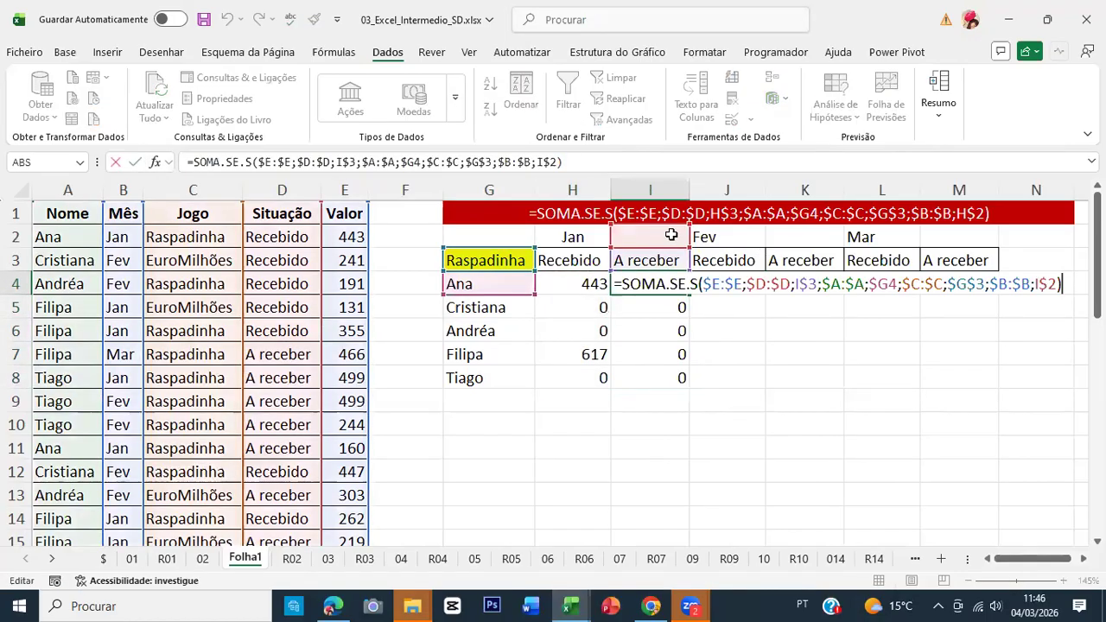
left_click_drag(612, 237, 573, 239)
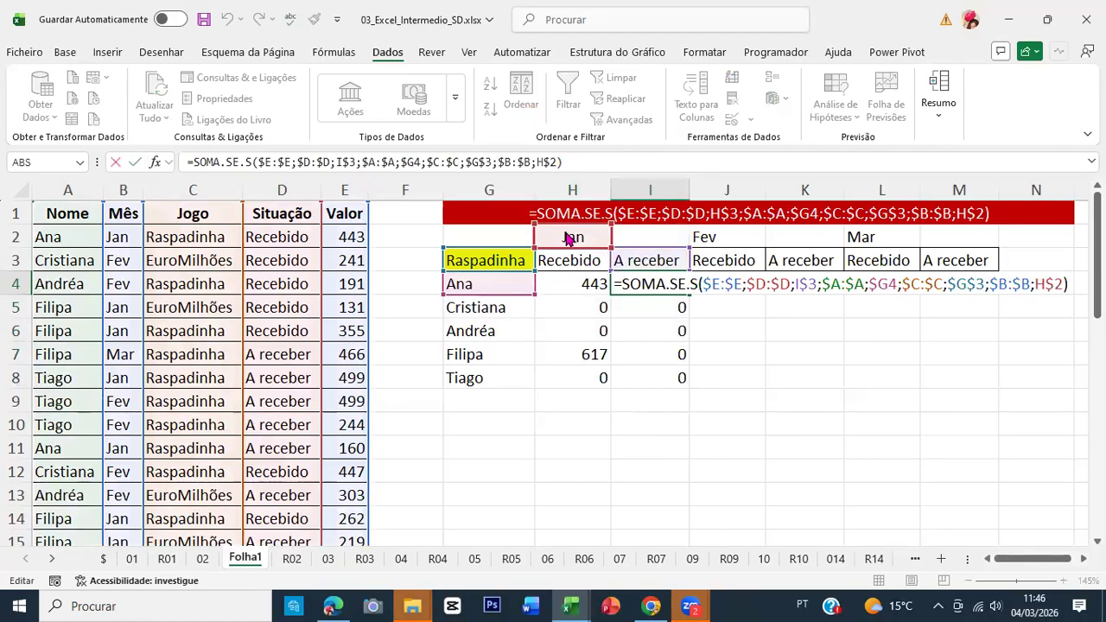
key("Return")
key("Up")
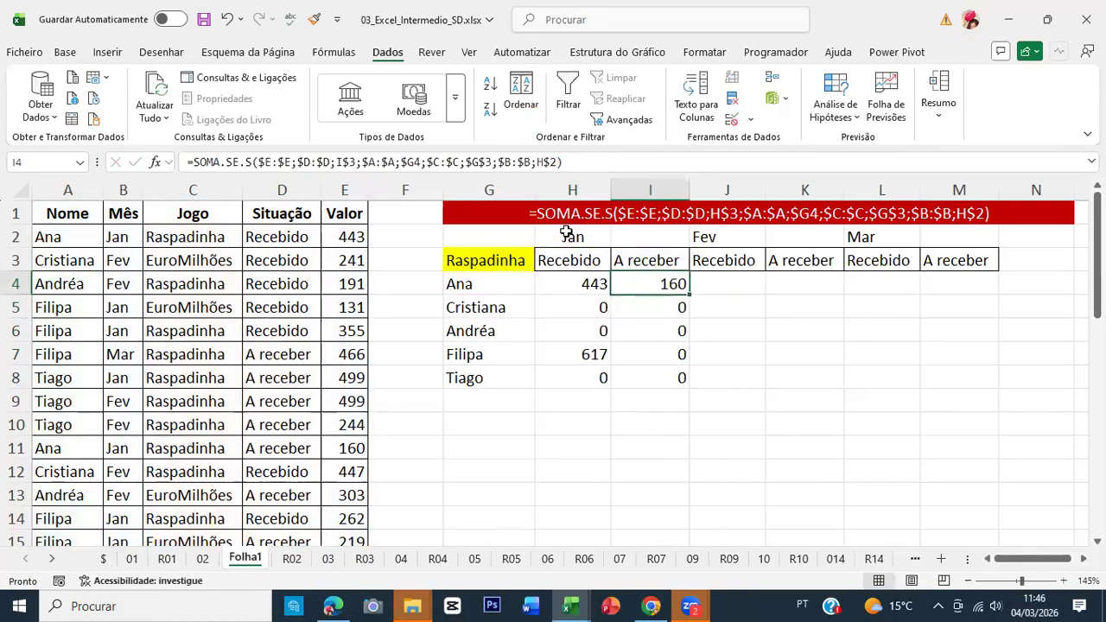
Copy the corrected I4 formula down through I8.
key("ctrl+c")
key("ctrl+shift+Down")
key("ctrl+v")
key("Escape")
key("Left")
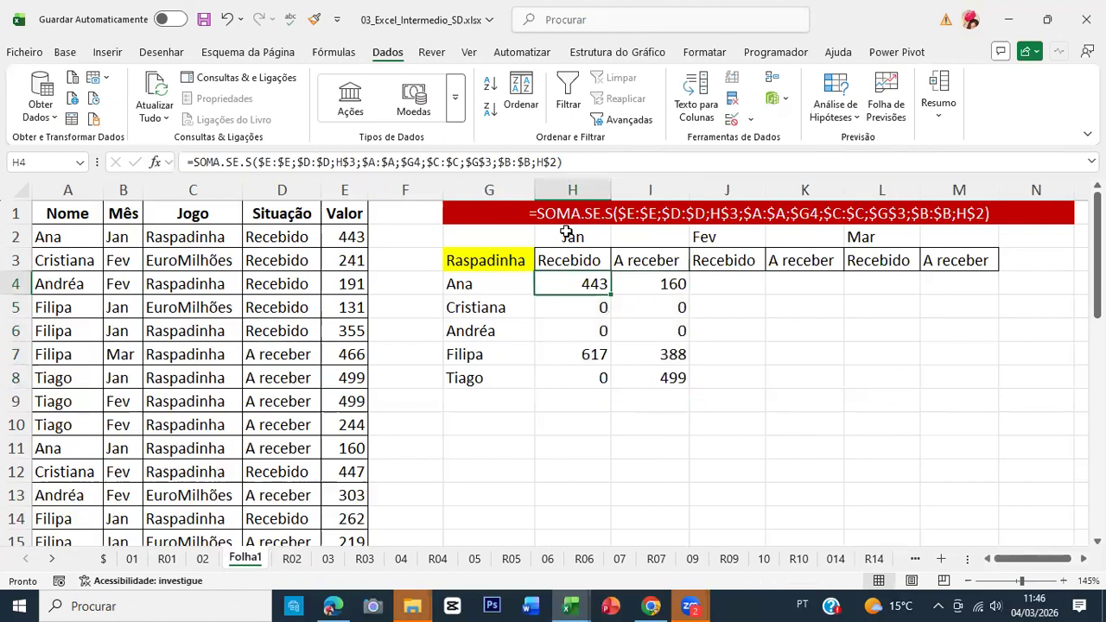
Copy the January formulas in H4:I8 to the Fev columns from J4 and the Mar columns from L4.
key("ctrl+shift+Down")
key("shift+Right")
key("ctrl+c")
key("Right")
key("Right")
key("ctrl+v")
key("Right")
key("Right")
key("ctrl+v")
key("Up")
key("ctrl+Left")
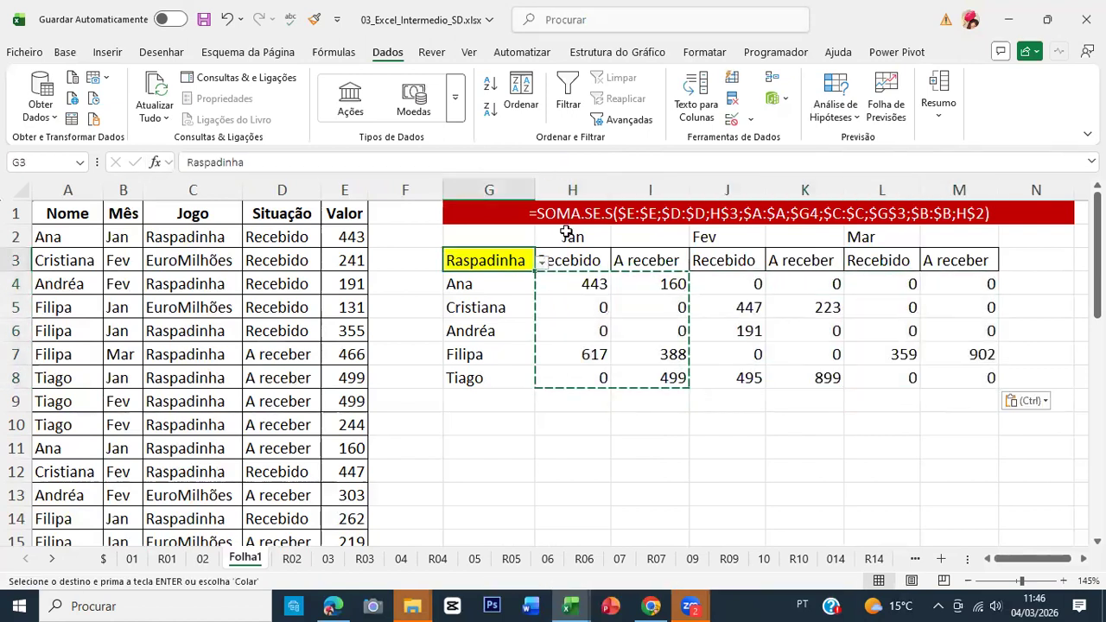
Apply borders to all cells of the summary table G3:M8.
key("ctrl+shift+Down")
key("ctrl+shift+Right")
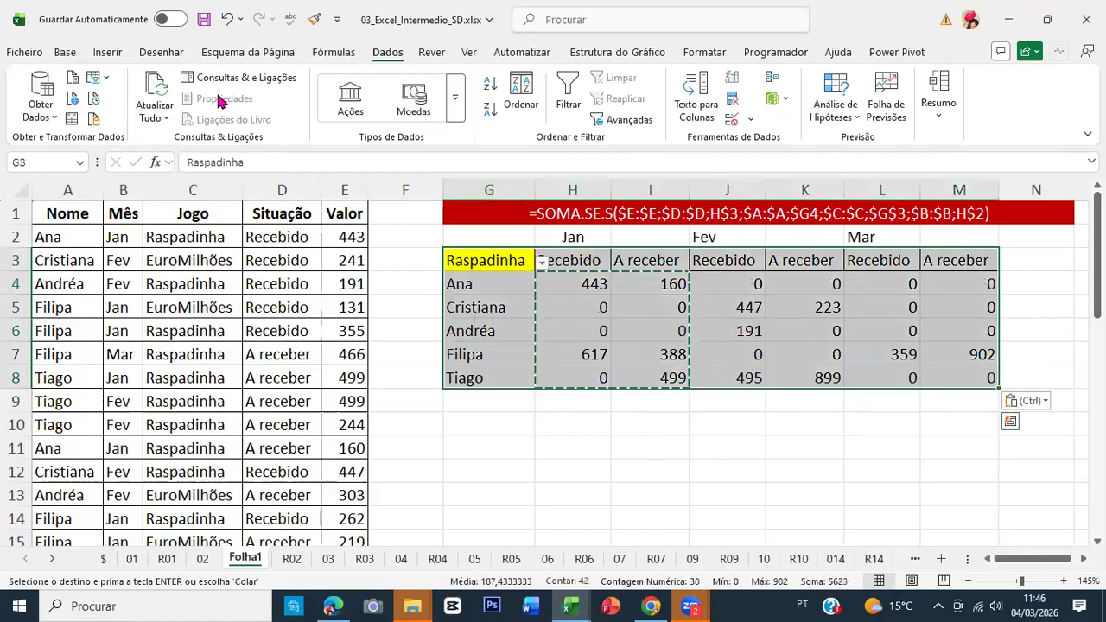
left_click(68, 52)
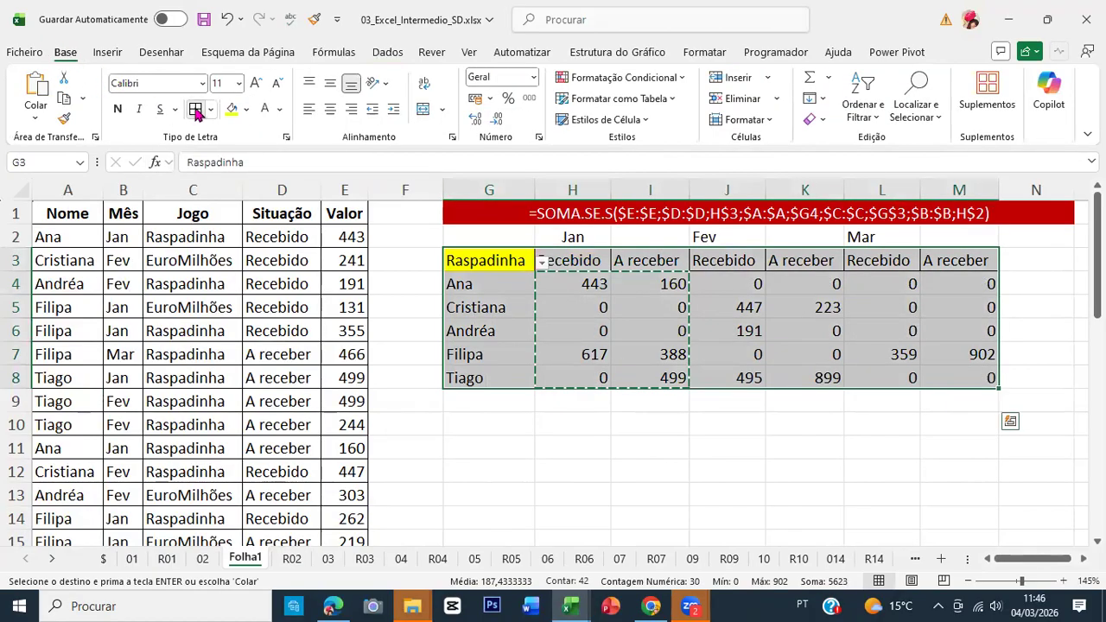
left_click(196, 110)
Centre the Jan heading across H2:I2 with the horizontal alignment Centrar na seleção, without merging the cells.
left_click_drag(576, 232, 636, 236)
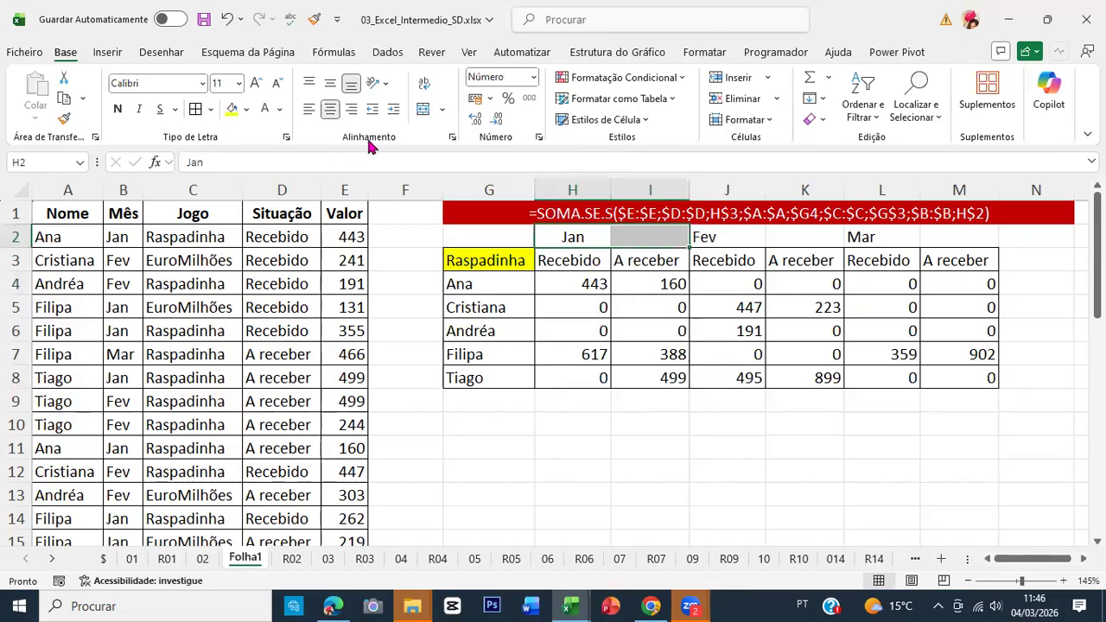
left_click(452, 138)
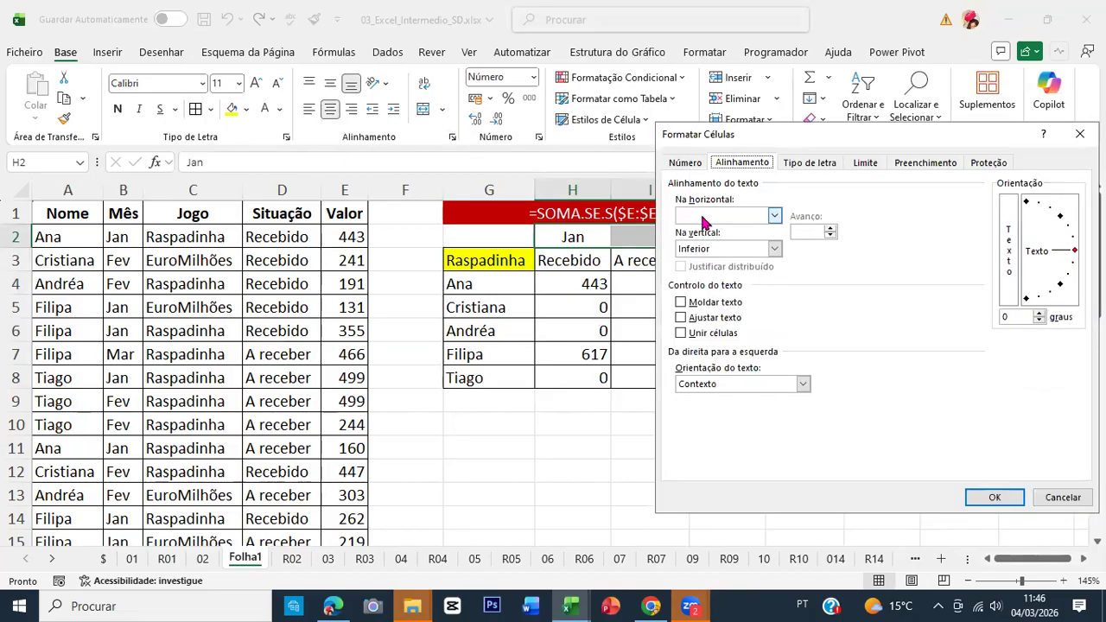
left_click(702, 217)
left_click(704, 293)
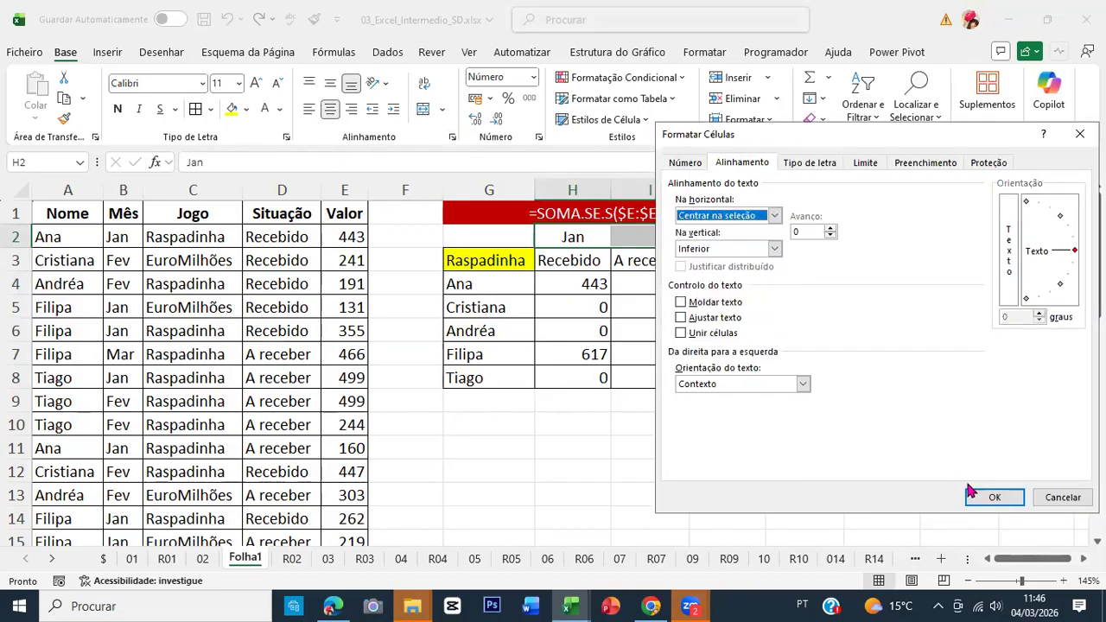
left_click(994, 497)
Repeat the centre-across-selection alignment for the Fev heading over J2:K2 and the Mar heading over L2:M2.
left_click_drag(713, 237, 785, 240)
key("F4")
left_click_drag(873, 237, 931, 237)
key("F4")
Apply borders to H2:M8 and make the heading rows G2:M3 bold.
left_click_drag(541, 234, 976, 380)
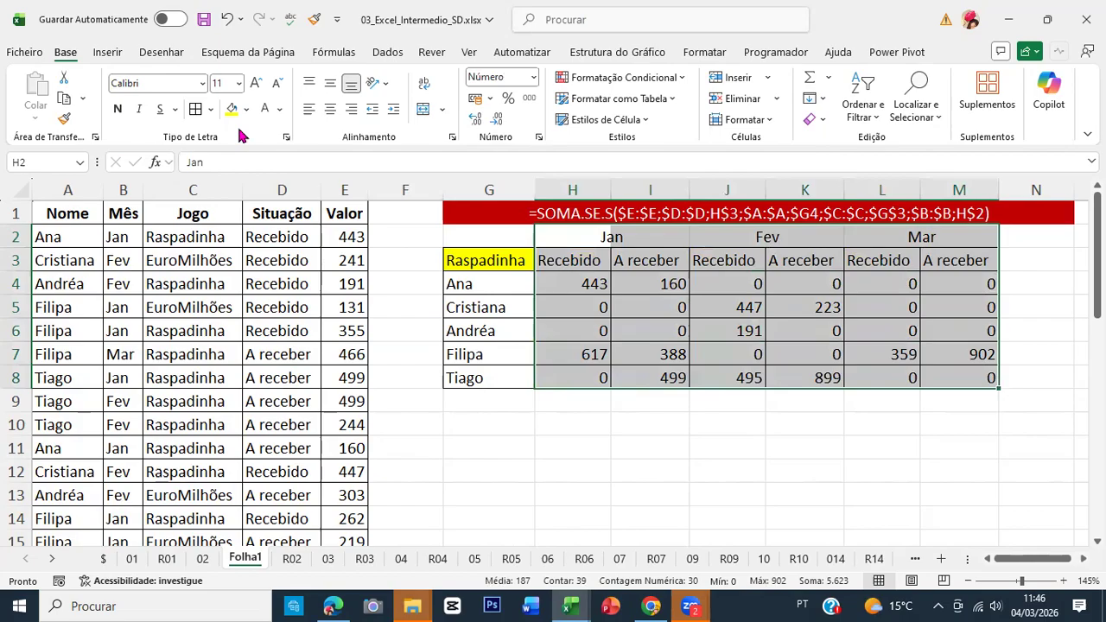
left_click(195, 110)
left_click_drag(476, 237, 959, 267)
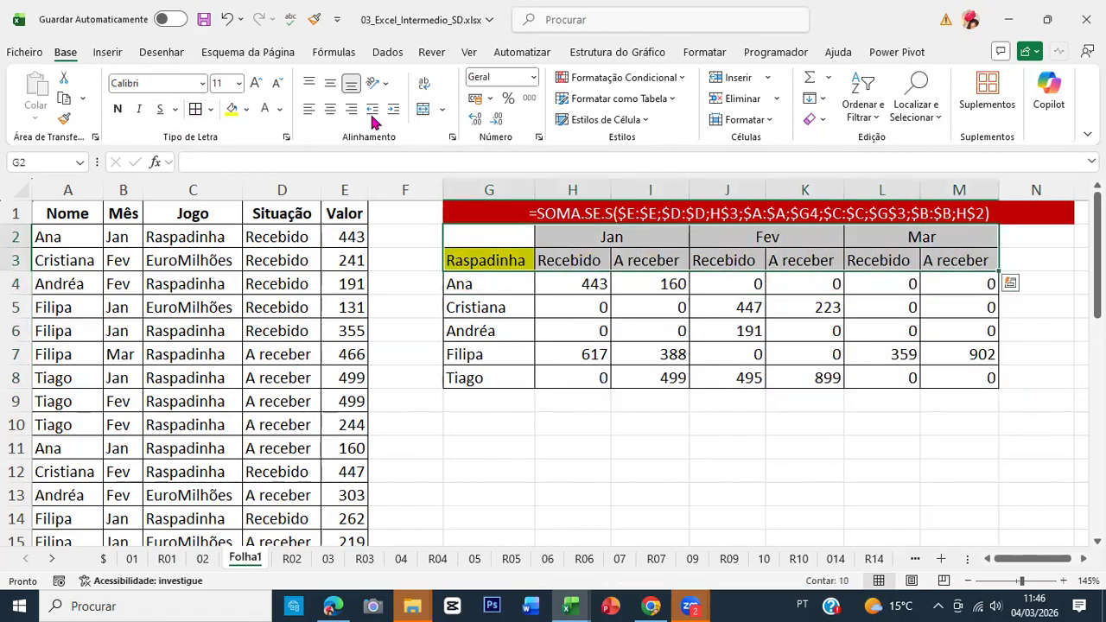
left_click(118, 109)
Inspect a result cell in each column of the summary table, from January through March.
left_click(563, 277)
left_click(648, 328)
left_click(719, 359)
left_click(782, 331)
left_click(881, 326)
left_click(961, 301)
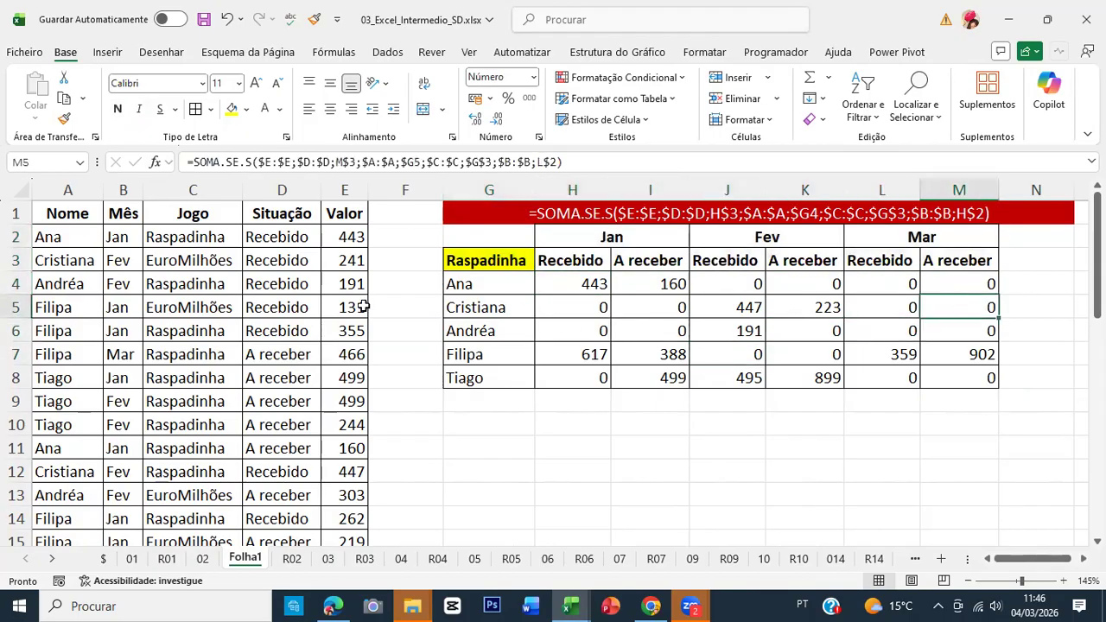
Copy the Recebido status from D6 into D7:D9 to test the summary formulas.
left_click(277, 330)
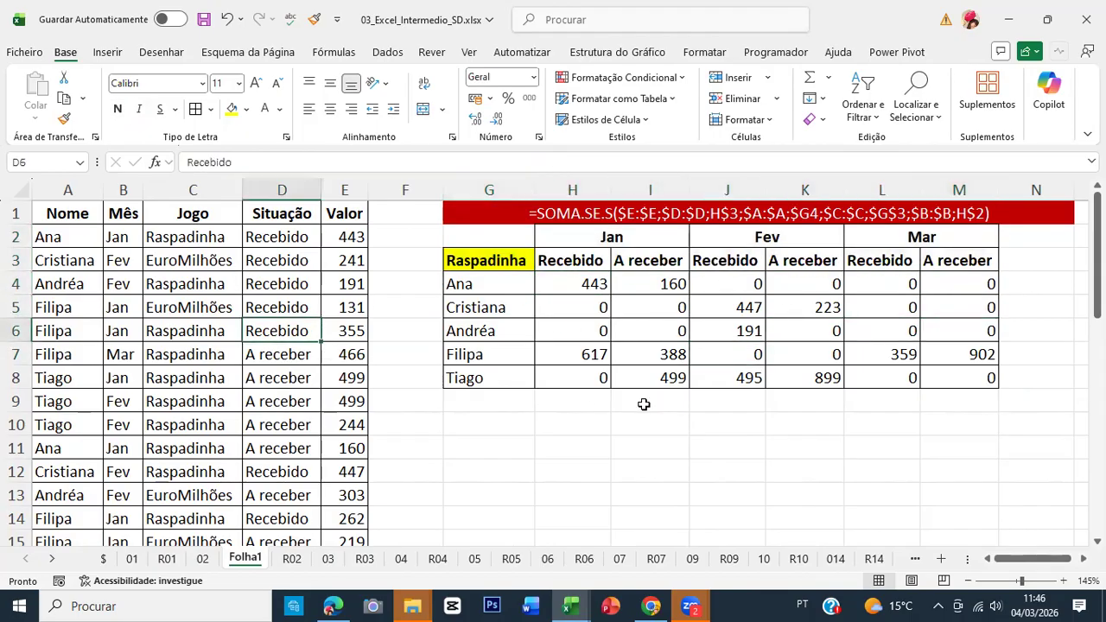
key("ctrl+c")
key("Down")
key("shift+Down")
key("shift+Down")
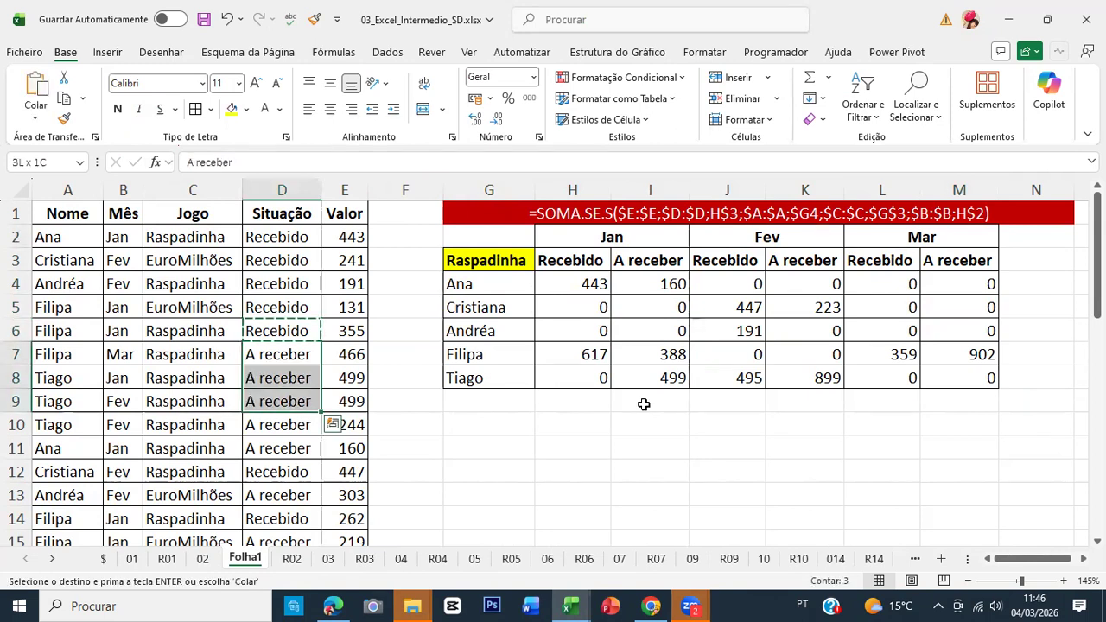
key("Return")
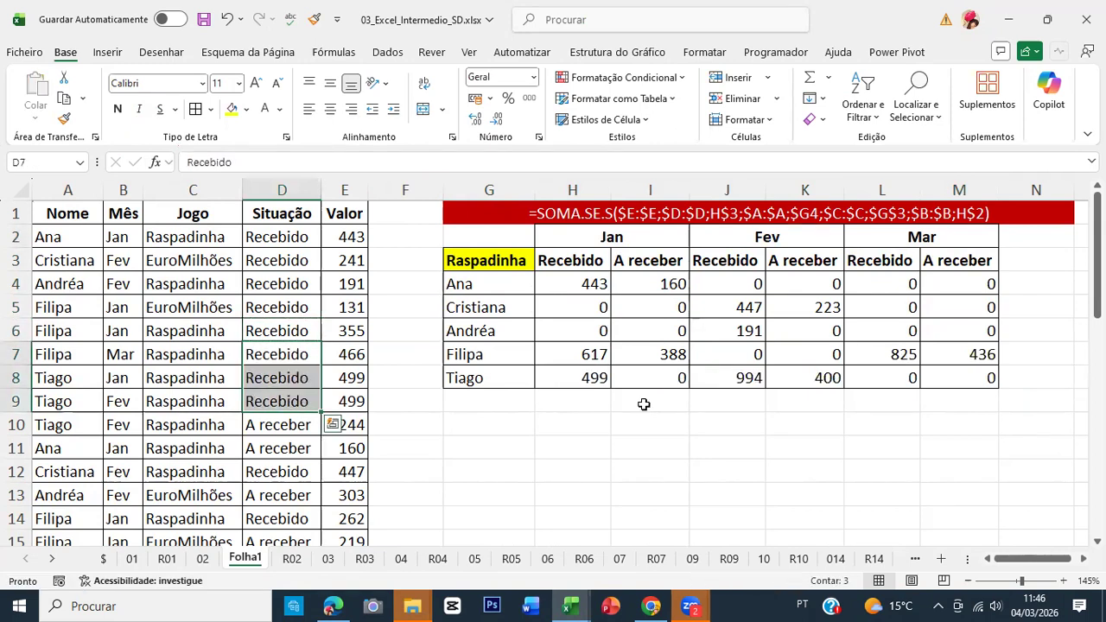
key("Down")
key("Down")
key("Down")
key("Down")
key("Down")
key("Down")
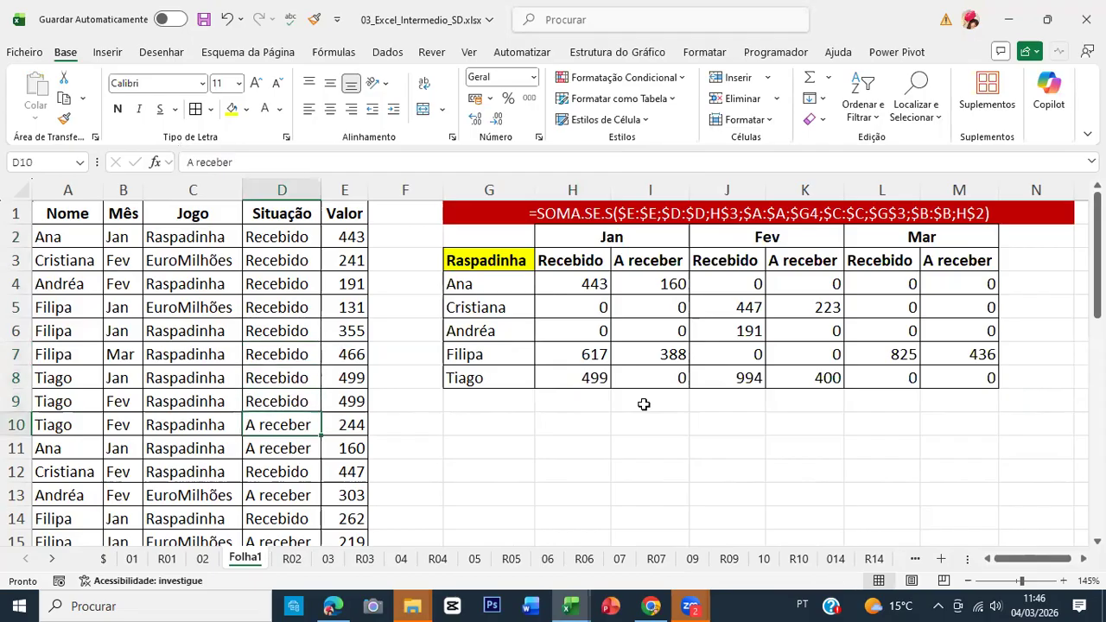
Copy the Recebido status from D14 into D15:D20 to test the summary formulas.
key("Down")
key("Down")
key("Up")
key("ctrl+c")
key("Down")
key("shift+Down")
key("shift+Down")
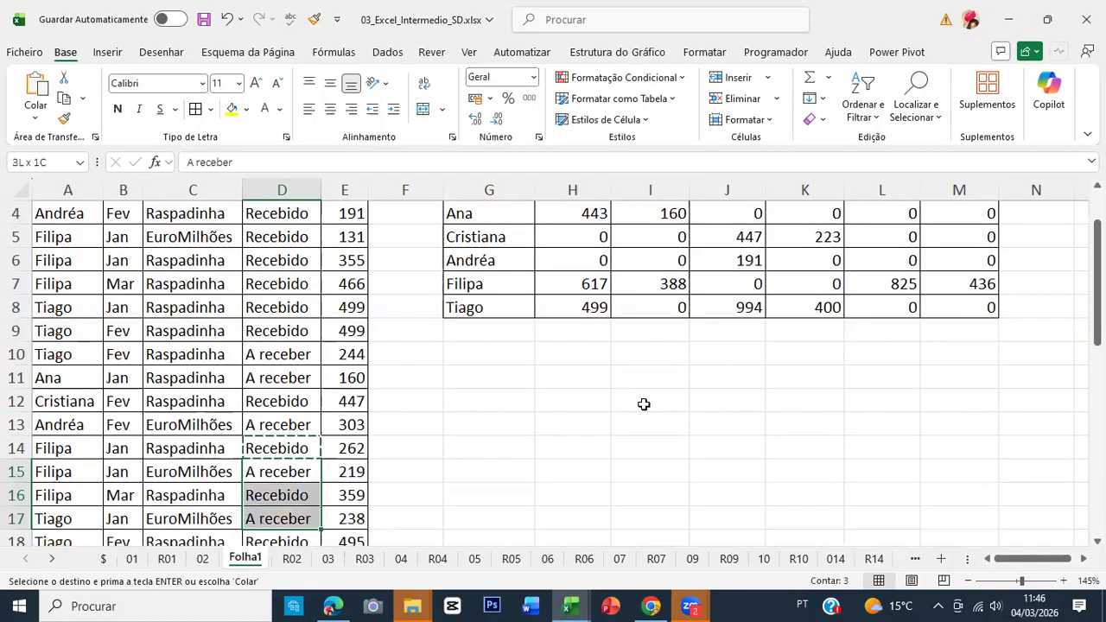
key("shift+Down")
key("shift+Down")
key("shift+Down")
key("Return")
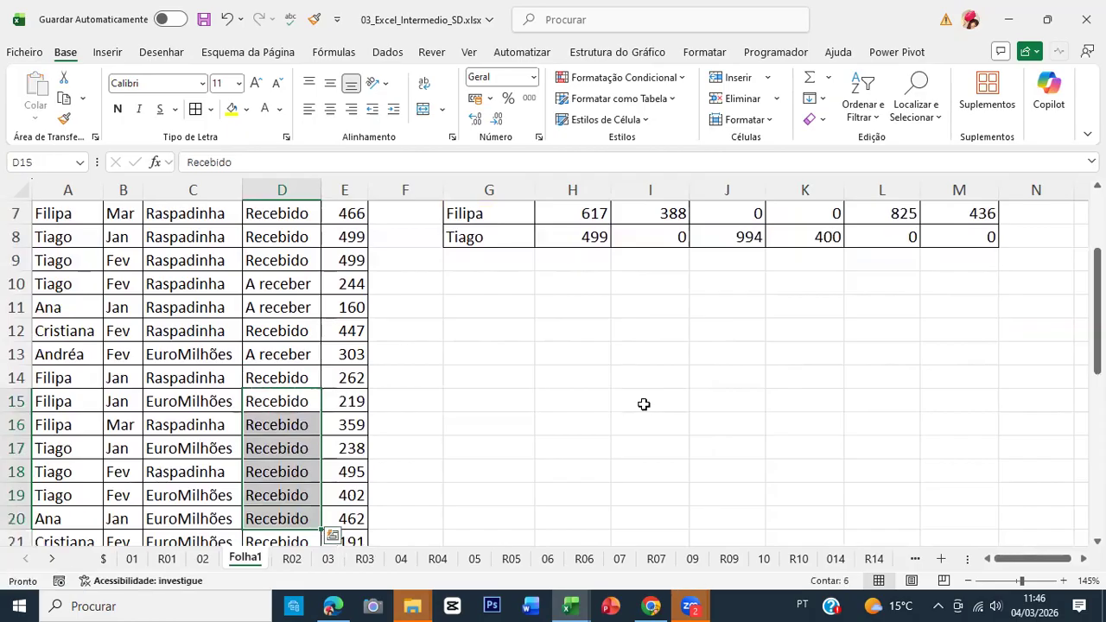
scroll(644, 404, "up", 2)
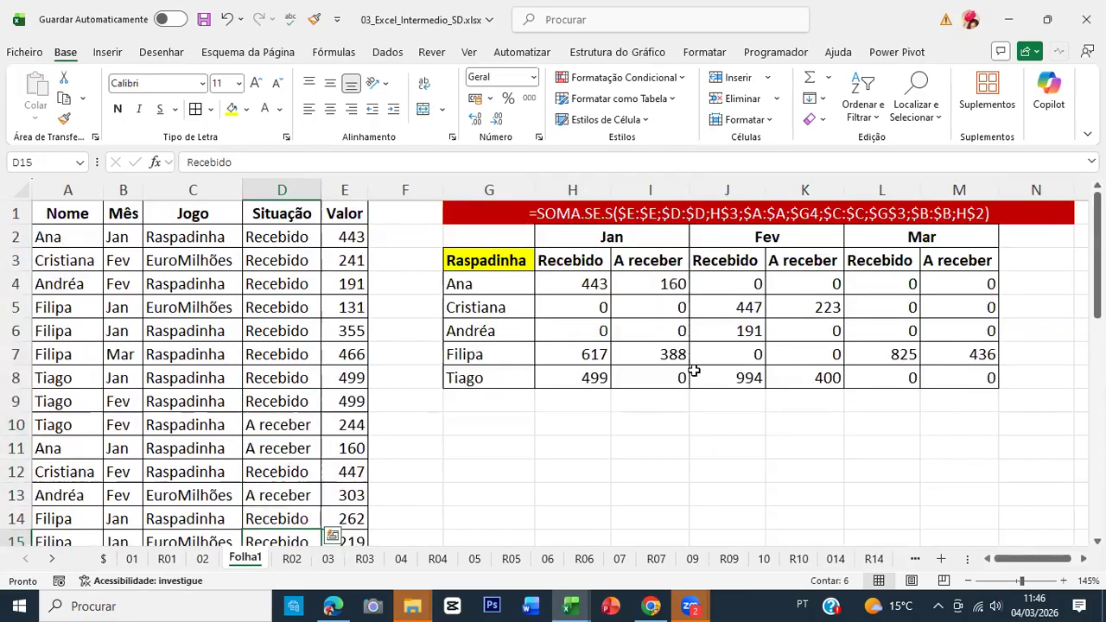
Check result cells in the Raspadinha summary table, including H4, and save the workbook.
left_click(747, 351)
left_click(961, 298)
left_click(203, 19)
left_click(545, 288)
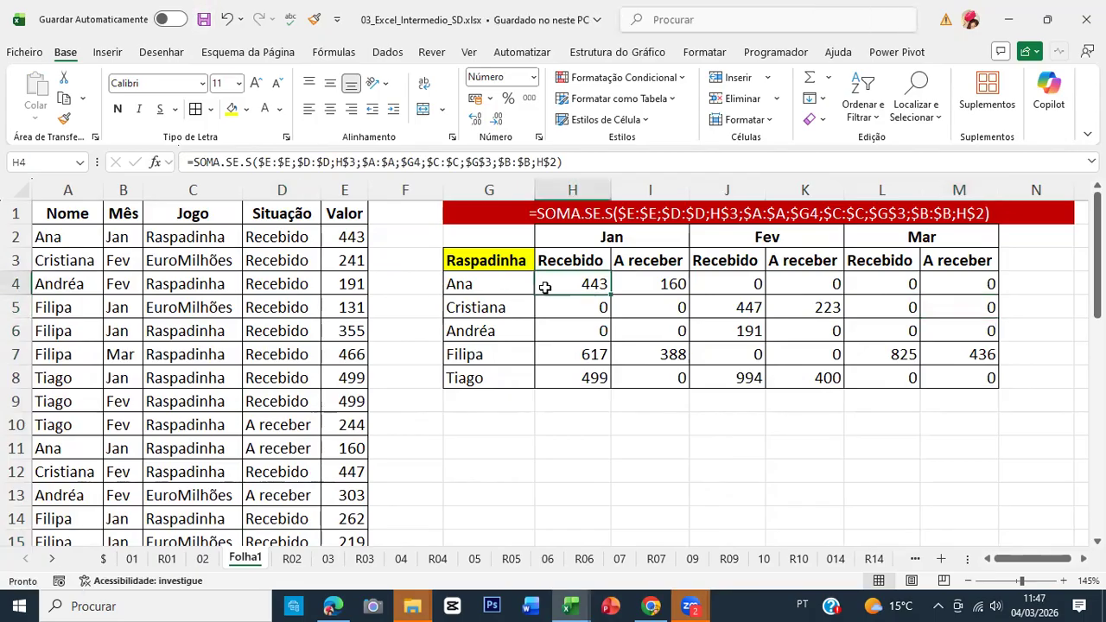
On sheet 02, enter =SOMA(P13:T13) in O13 as the Casa e Decoração total.
key("ctrl+Page_Up")
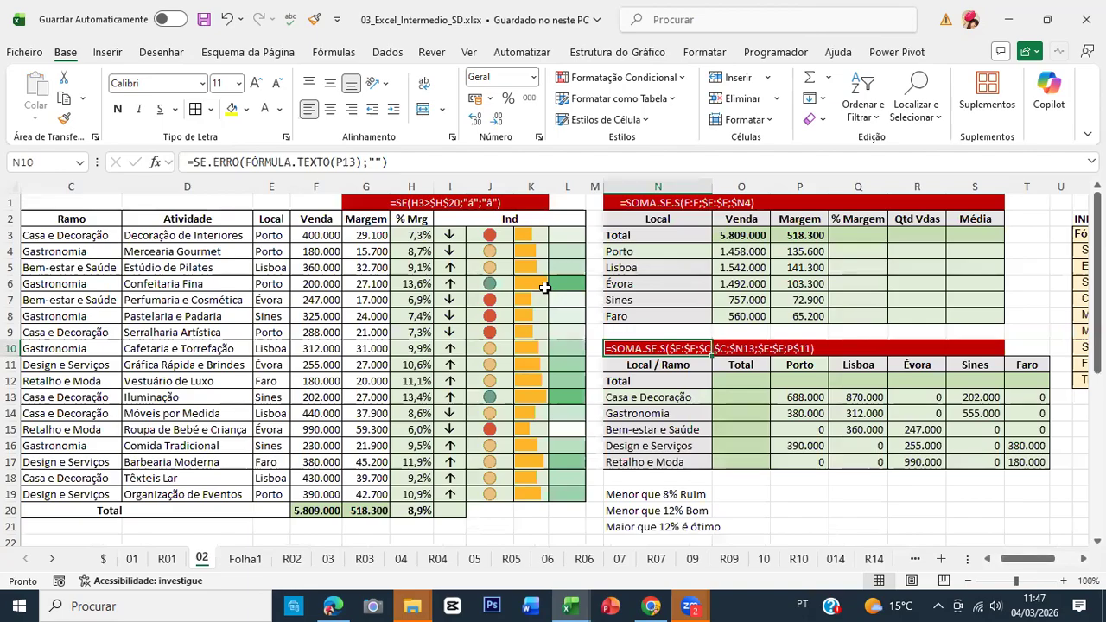
left_click(748, 397)
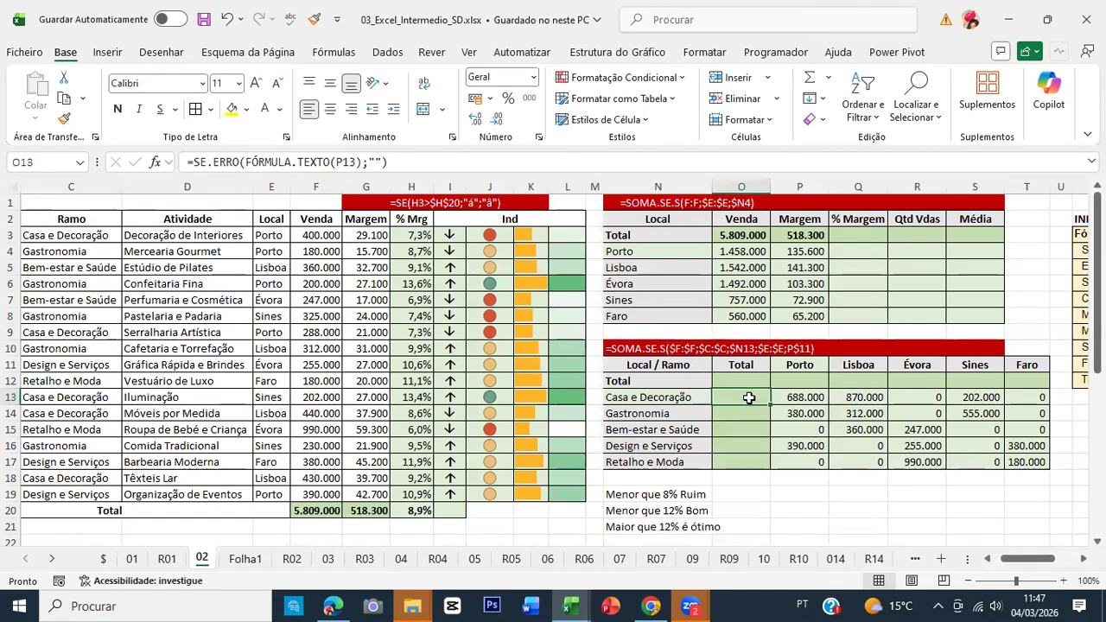
left_click(813, 79)
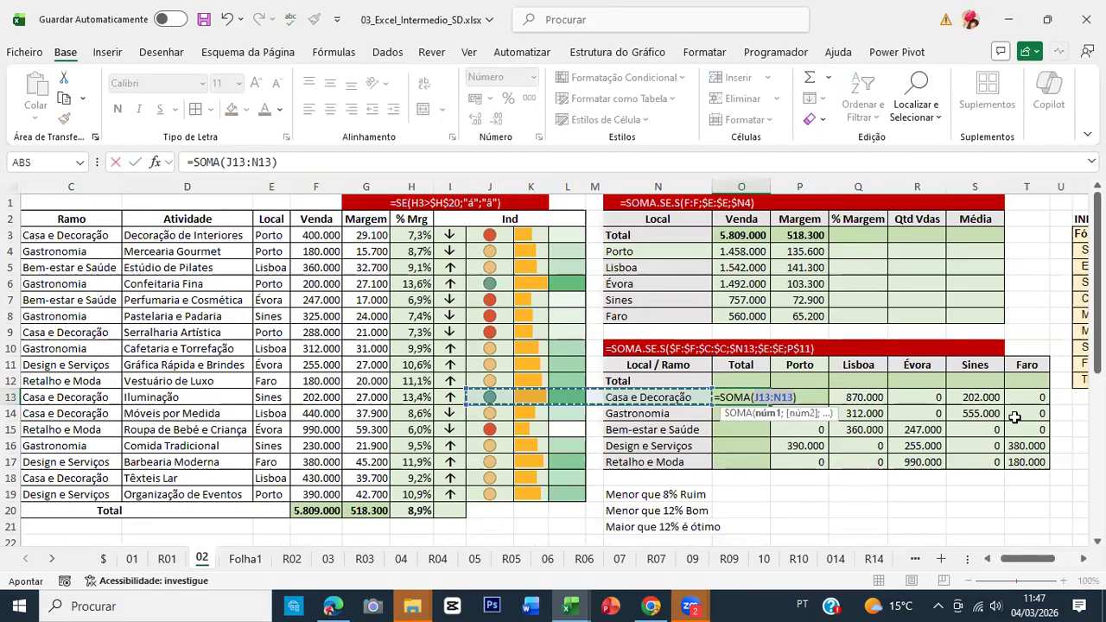
left_click(1033, 398)
key("shift+Left")
key("shift+Left")
key("shift+Left")
key("shift+Left")
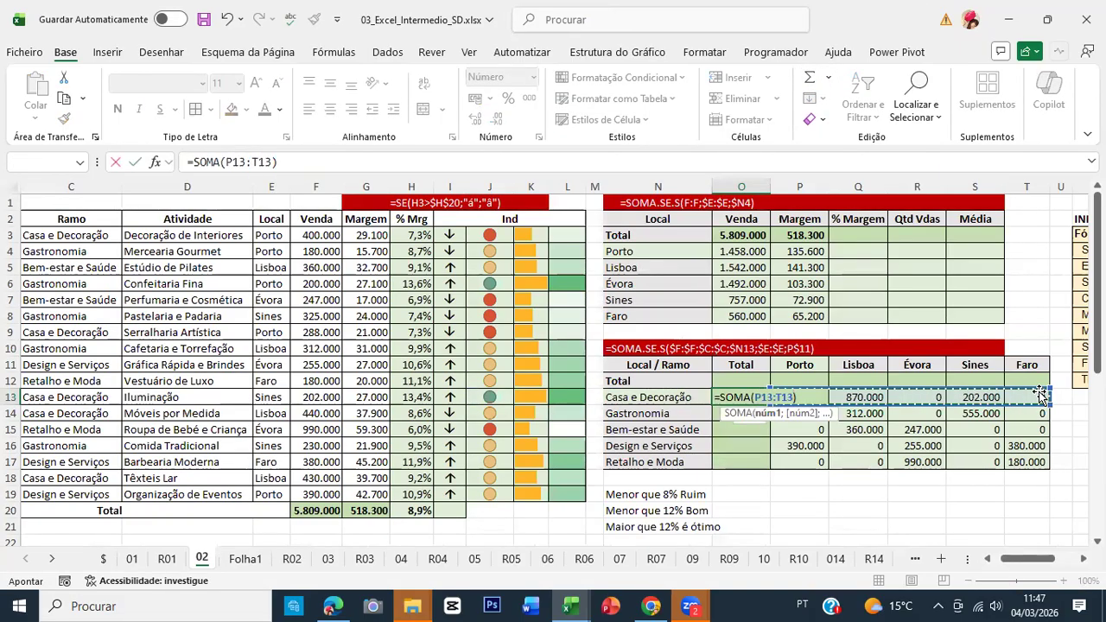
key("ctrl+Return")
Copy the row total formula from O13 into O14:O17 for the remaining business categories.
key("ctrl+c")
key("Down")
key("shift+Down")
key("shift+Down")
key("shift+Down")
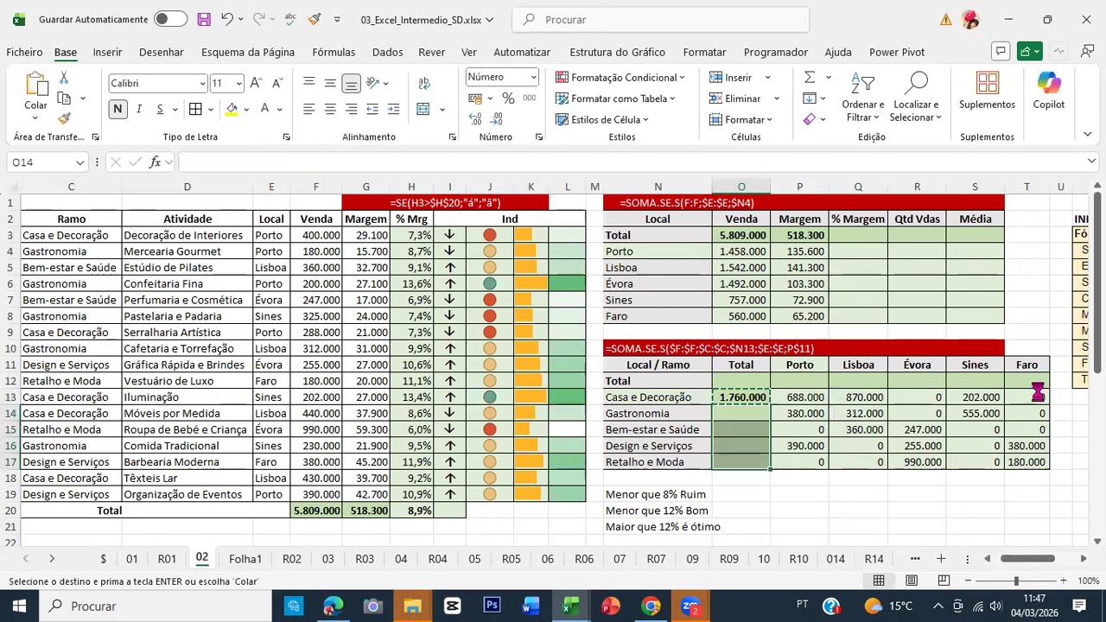
key("Return")
Enter =SOMA(P13:P17) in P12 as the Porto column total.
key("Up")
key("Up")
key("Right")
type("=som")
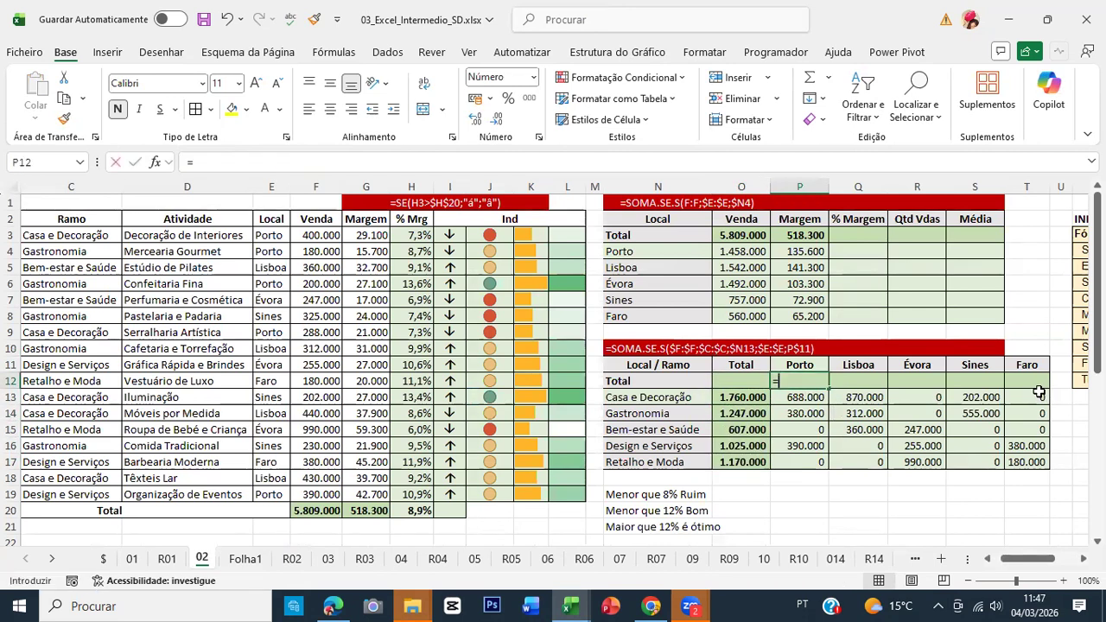
key("Tab")
key("Down")
key("shift+Down")
key("shift+Down")
key("shift+Down")
key("shift+Down")
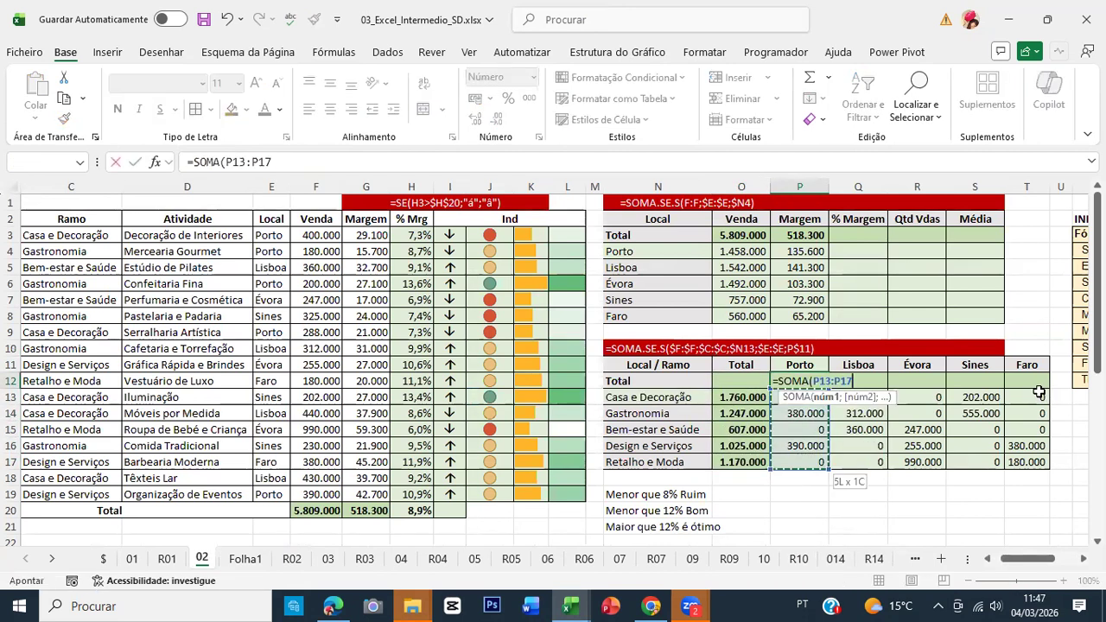
key("ctrl+Return")
Copy the total formula from P12 across to T12 and into the grand total cell O12.
key("ctrl+c")
key("shift+Right")
key("shift+Right")
key("shift+Right")
key("shift+Right")
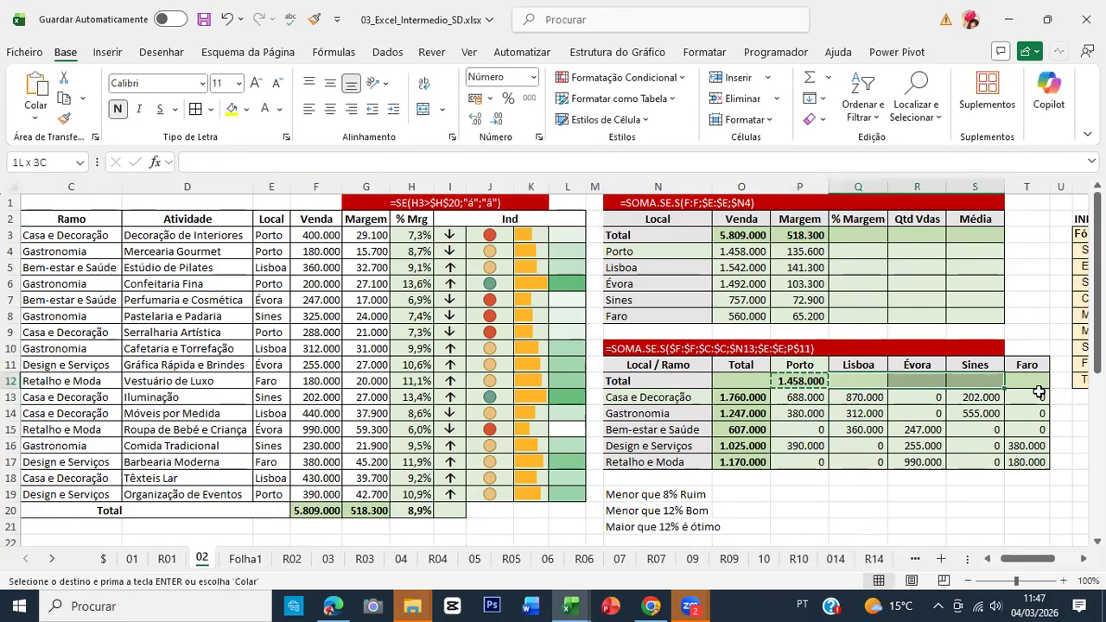
key("Return")
key("Left")
key("ctrl+c")
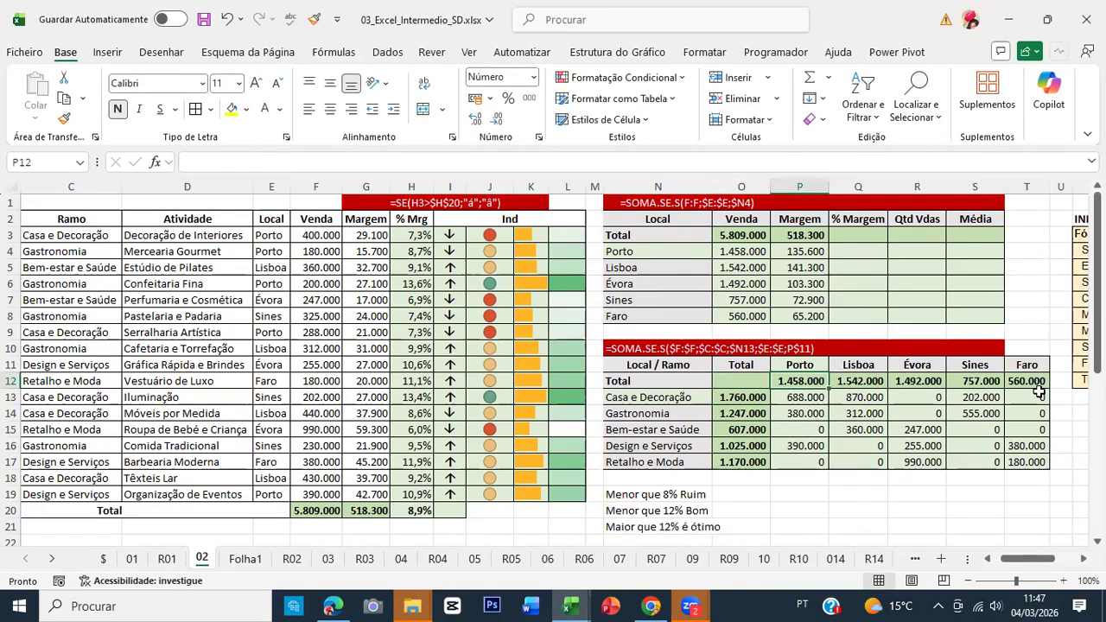
key("Left")
key("Return")
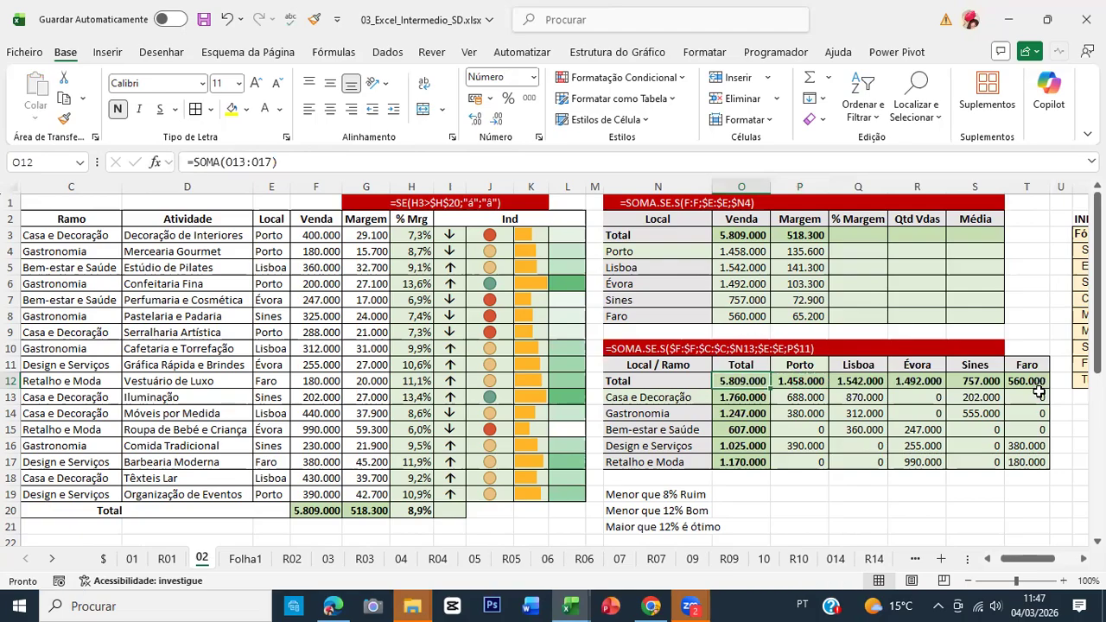
Check the Total column upward from O12 to the Venda heading in O2, and save the workbook.
key("Up")
key("Up")
key("Up")
key("Up")
key("Up")
key("Up")
key("Up")
key("Up")
key("Up")
key("Up")
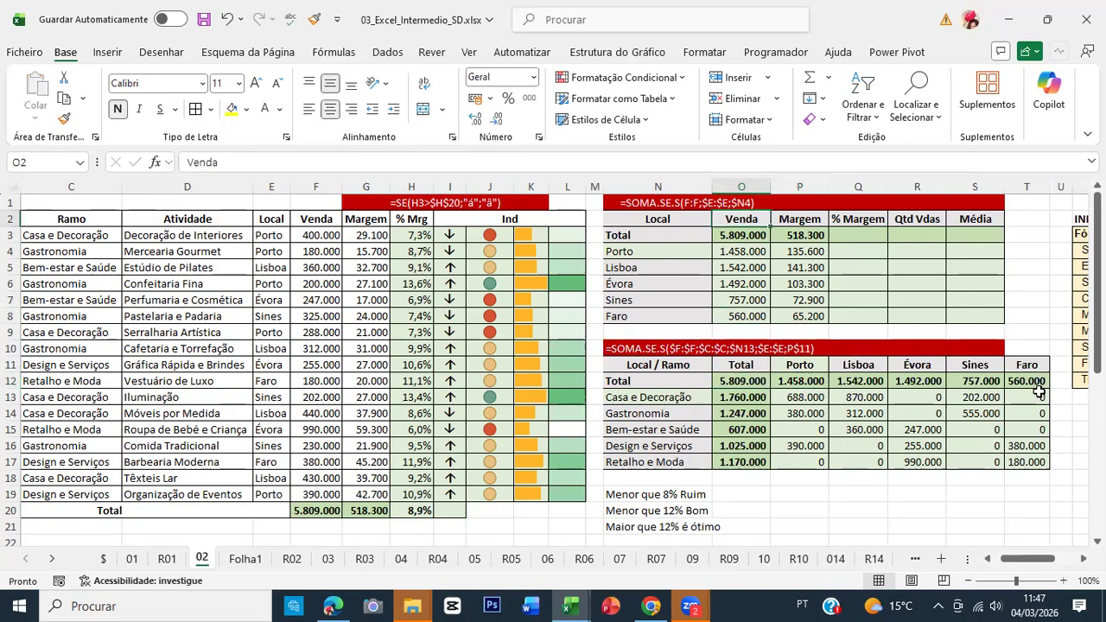
key("ctrl+Down")
key("ctrl+Up")
left_click(204, 18)
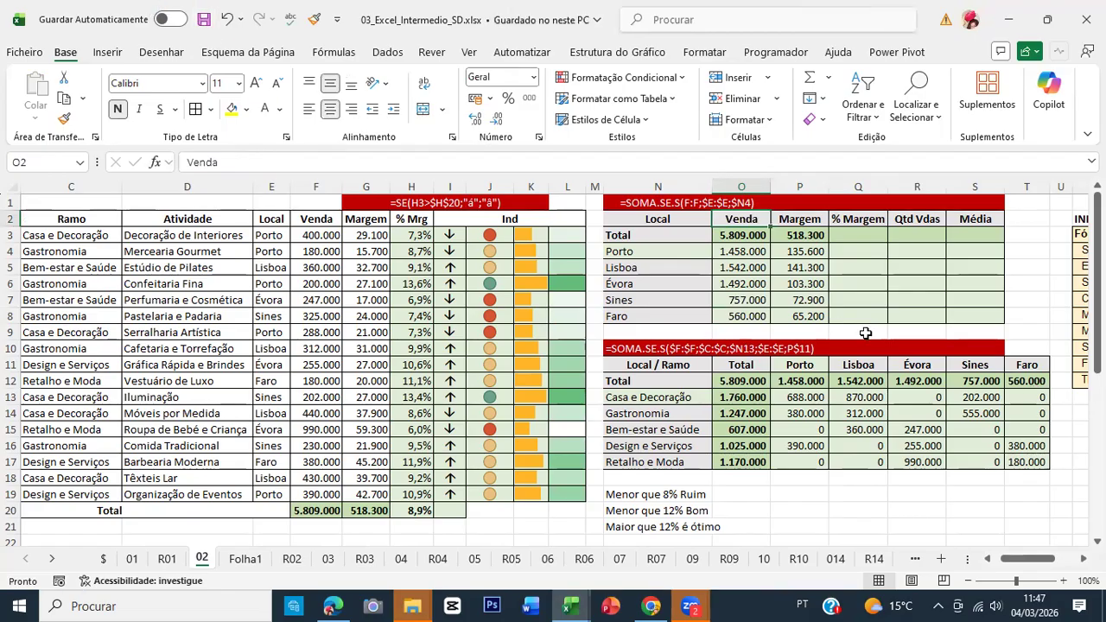
Review cells across the Local and Local / Ramo summary tables and save the workbook.
left_click(800, 272)
left_click(751, 414)
left_click(814, 414)
left_click(966, 414)
left_click(1026, 396)
left_click(725, 233)
left_click_drag(812, 278, 812, 321)
left_click(730, 385)
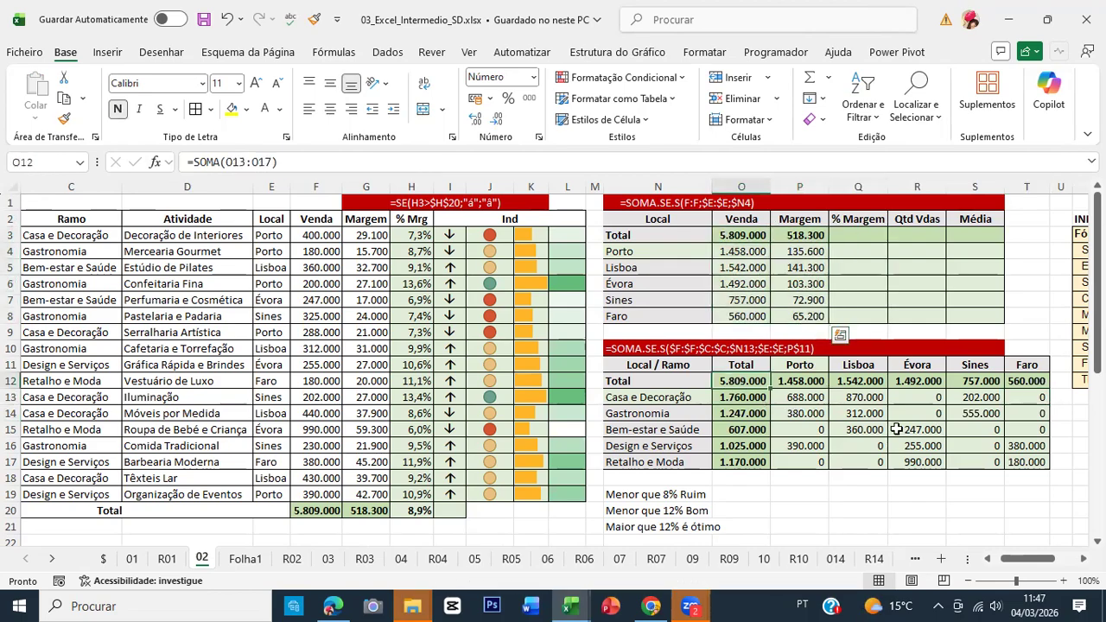
left_click_drag(896, 430, 1017, 452)
left_click(204, 19)
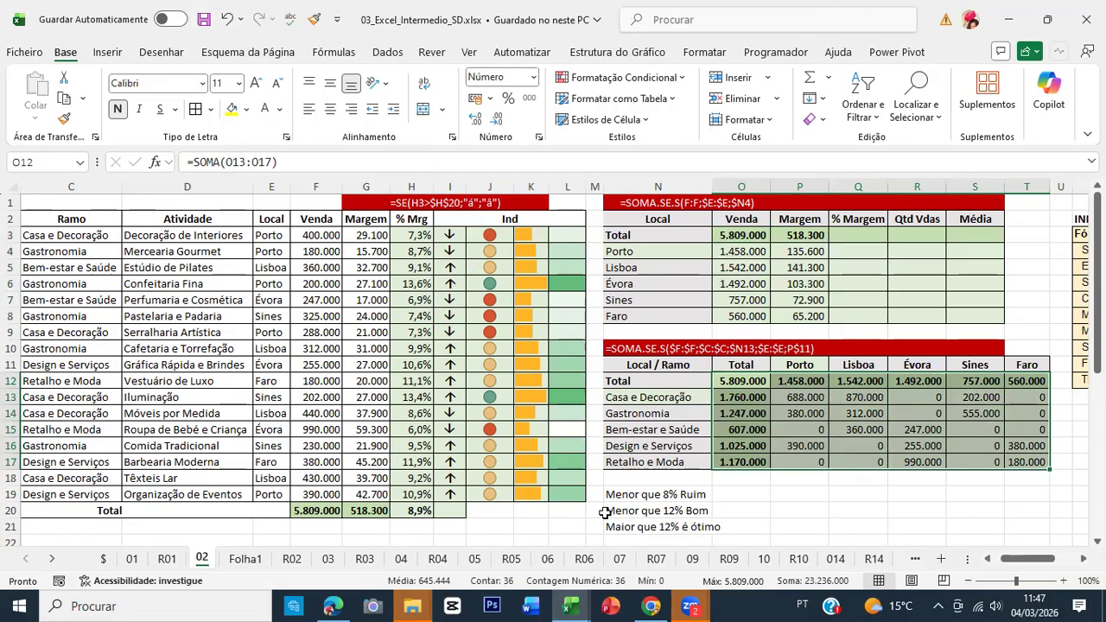
Inspect the SOMA.SE.S formulas in R14 of the Local / Ramo table and P6 of the Local table.
left_click(541, 471)
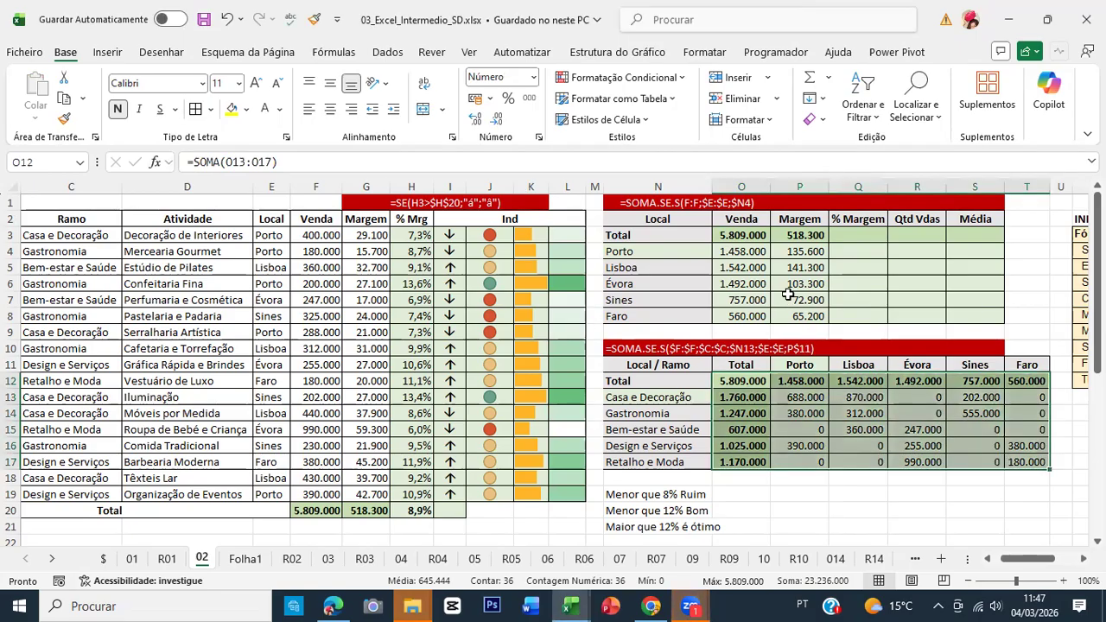
left_click(802, 413)
left_click(899, 415)
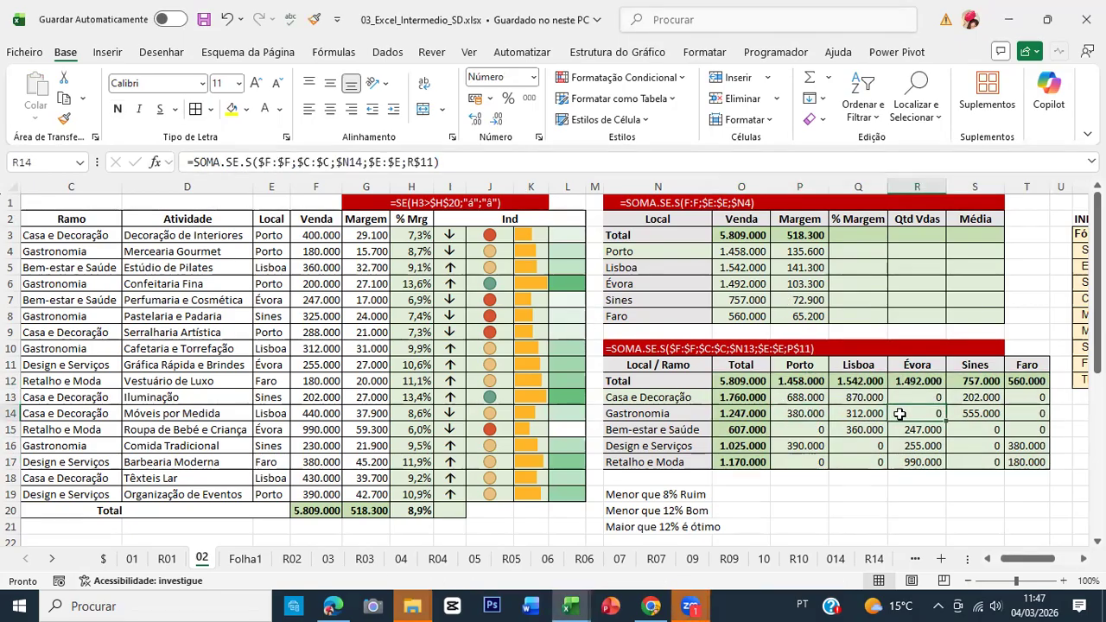
left_click(786, 283)
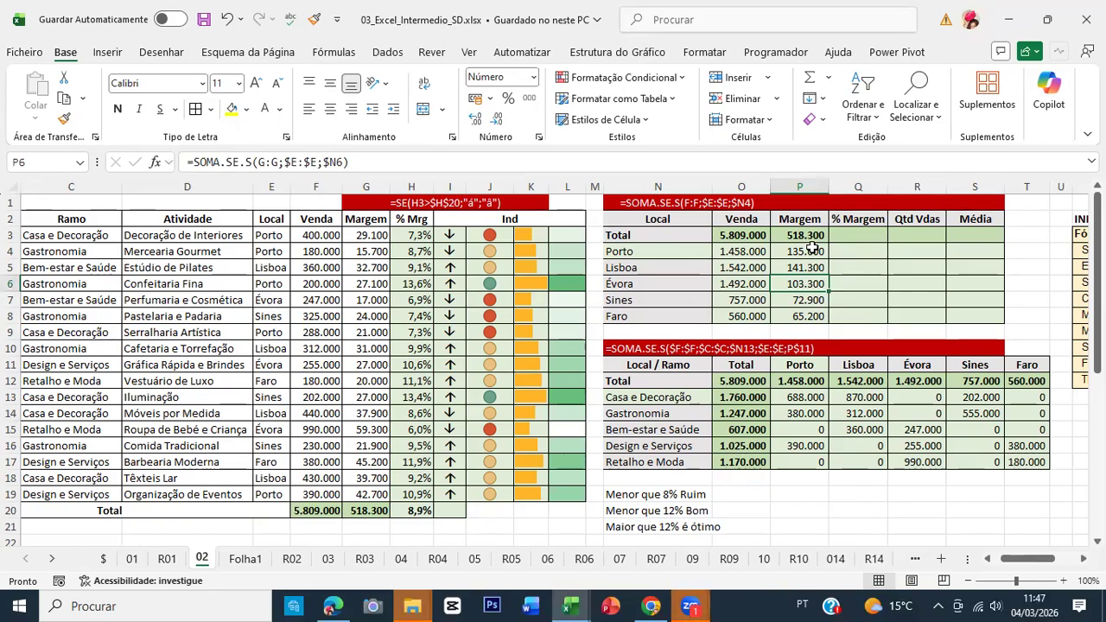
Enter =P3/O3 in Q3 to calculate the overall % Margem in the Total row.
left_click(864, 251)
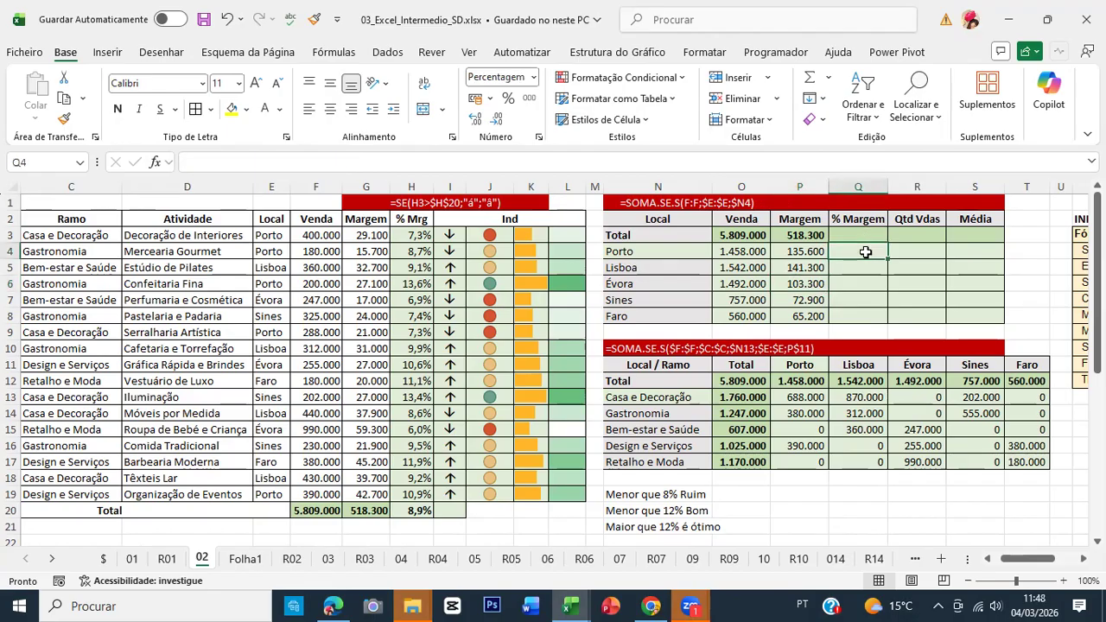
left_click(866, 239)
type("=")
key("Left")
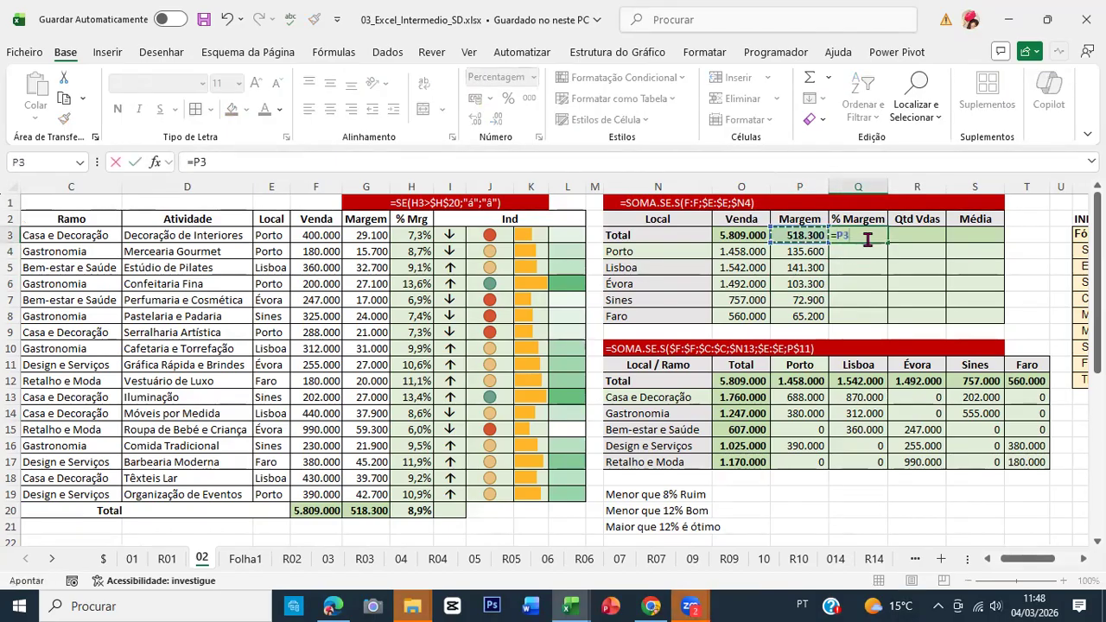
type("/")
key("Left")
key("Left")
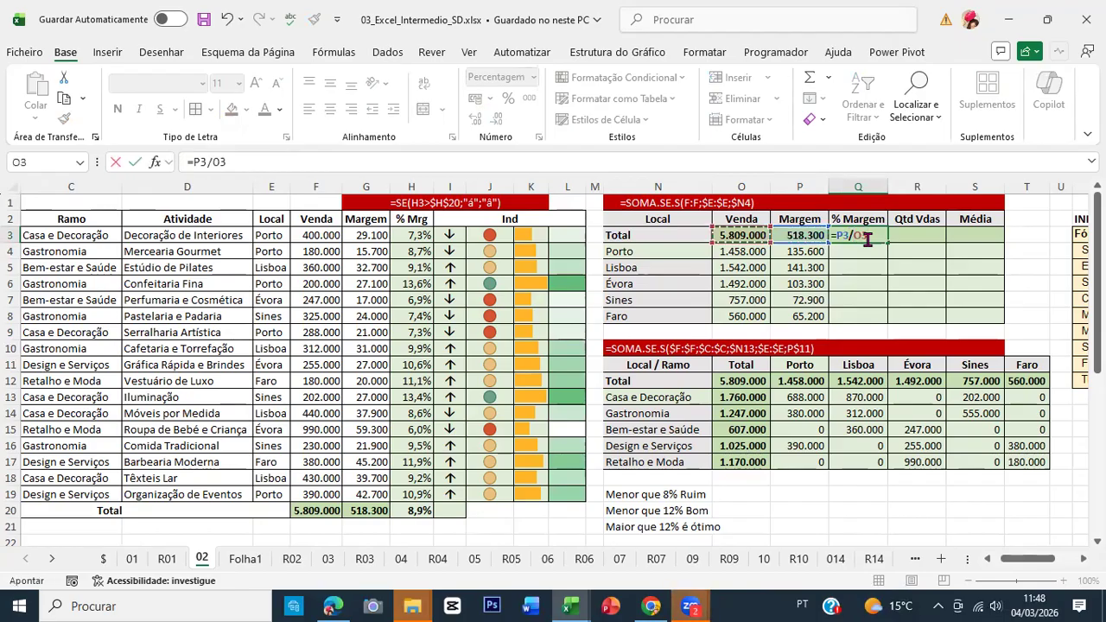
key("Return")
left_click(867, 240)
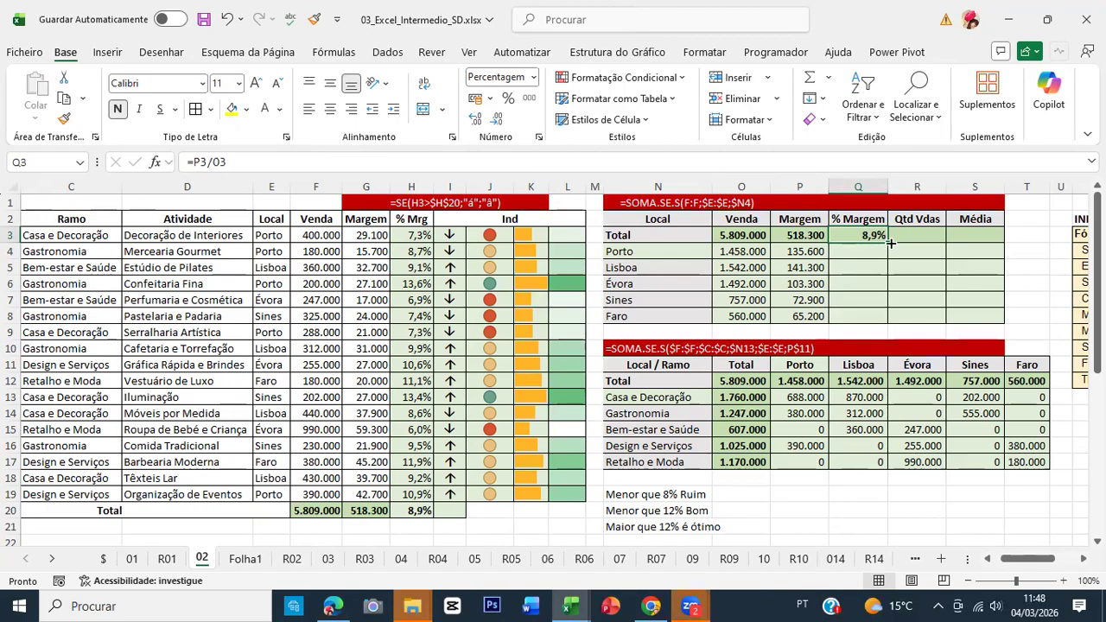
Try filling the % Margem formula from Q3 down to Q8, check the cells, and undo the fill.
left_click_drag(890, 244, 890, 324)
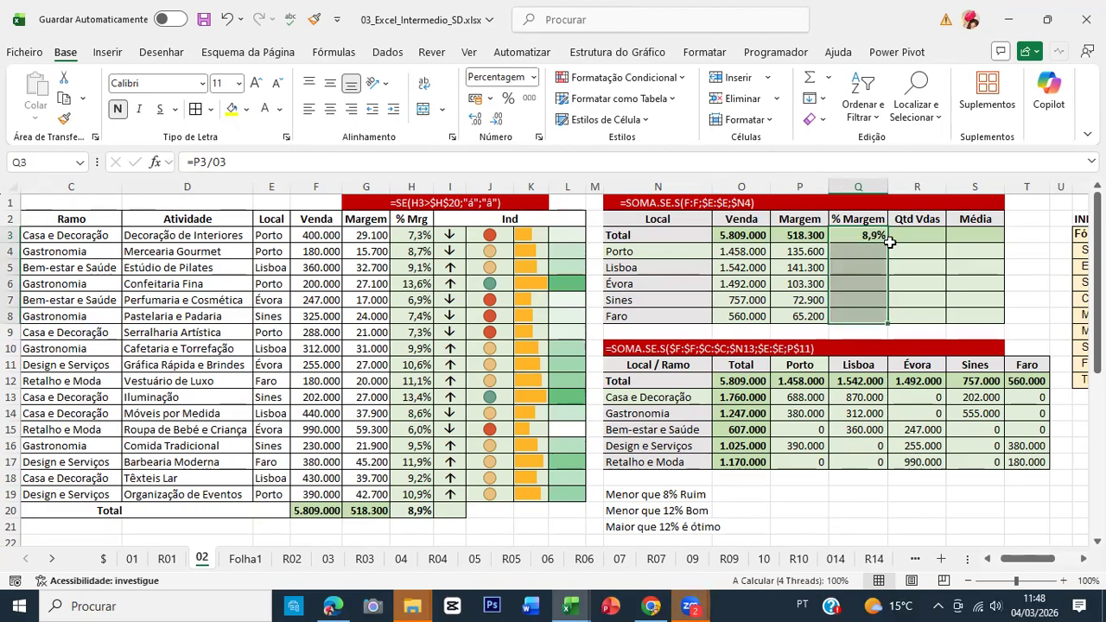
left_click(855, 253)
left_click(850, 282)
left_click(844, 302)
left_click(856, 315)
key("ctrl+z")
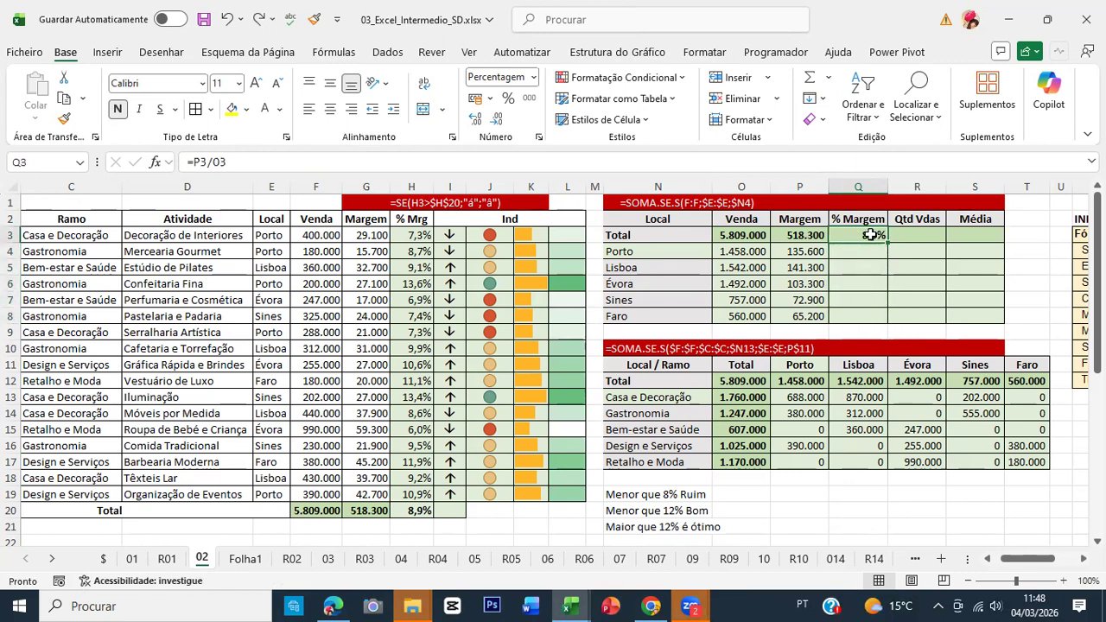
Copy Q3 and paste only its formula into Q4:Q8, without its formatting.
right_click(870, 237)
left_click(907, 132)
left_click_drag(865, 250, 864, 309)
right_click(864, 311)
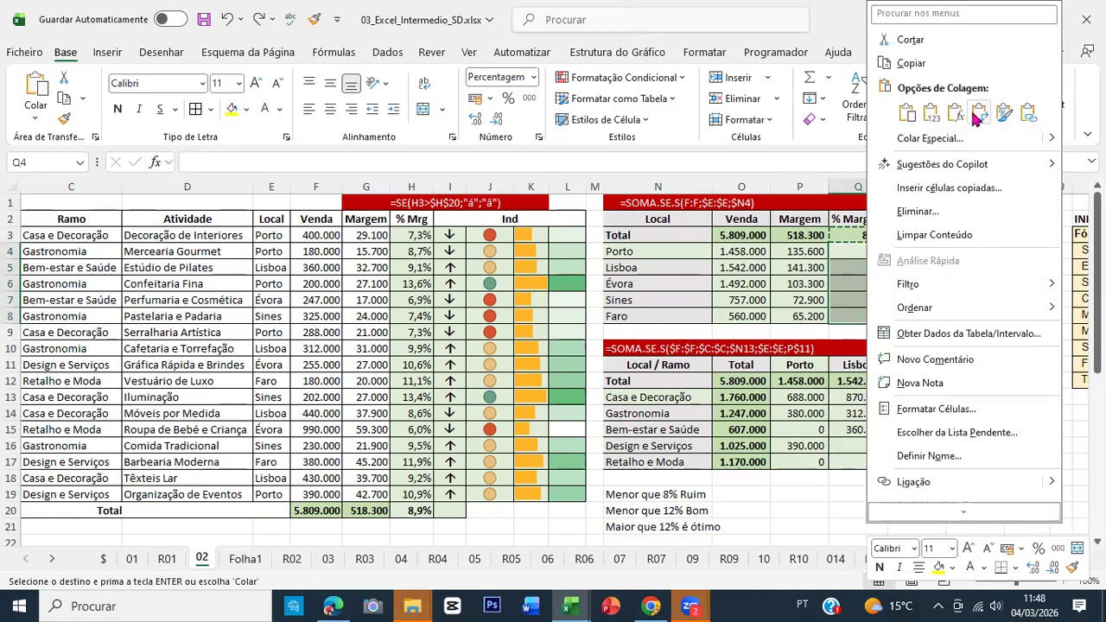
left_click(956, 112)
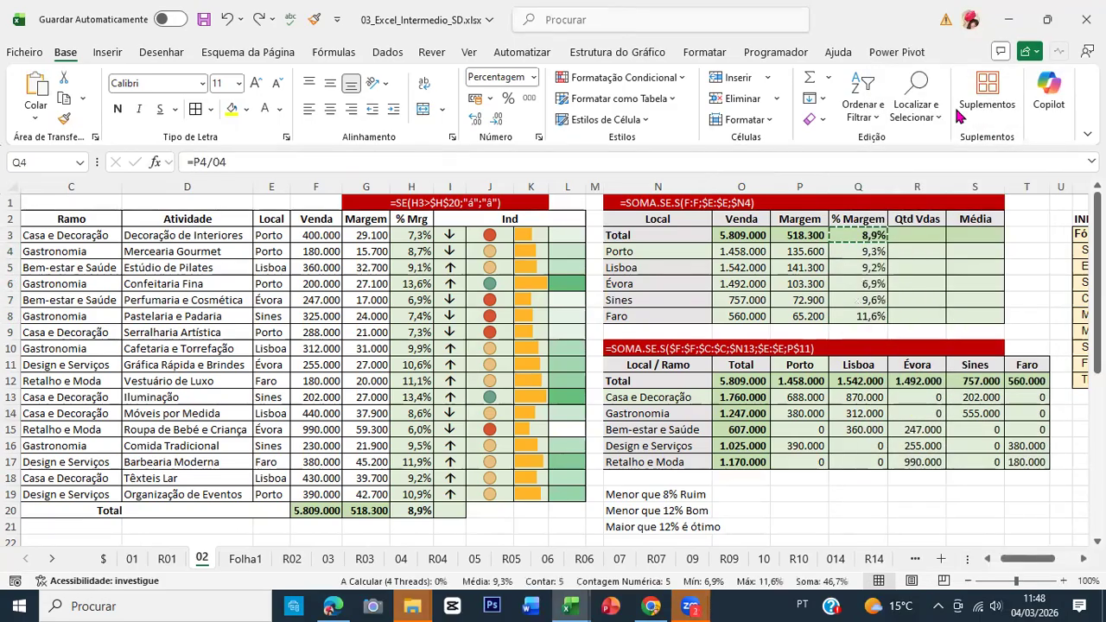
Save the workbook and inspect the % Margem formulas for Porto, Lisboa, Évora and Faro.
left_click(868, 316)
key("ctrl+s")
left_click(844, 250)
left_click(860, 267)
left_click(862, 283)
left_click(862, 313)
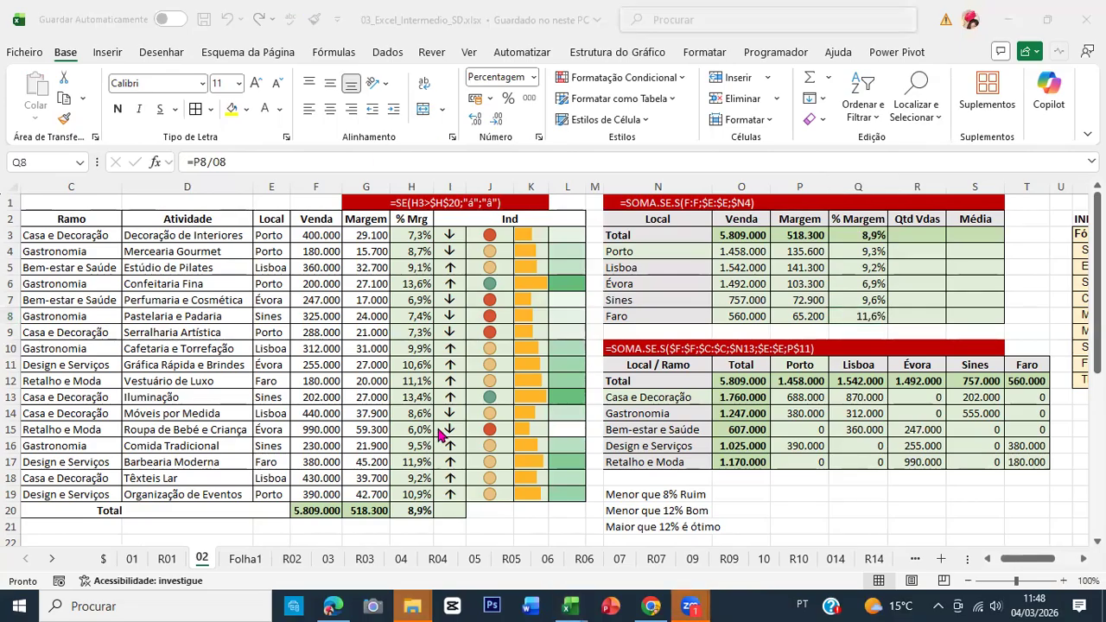
On sheet Folha1, clear the month headings, status headings and results in H2:M8.
left_click(242, 563)
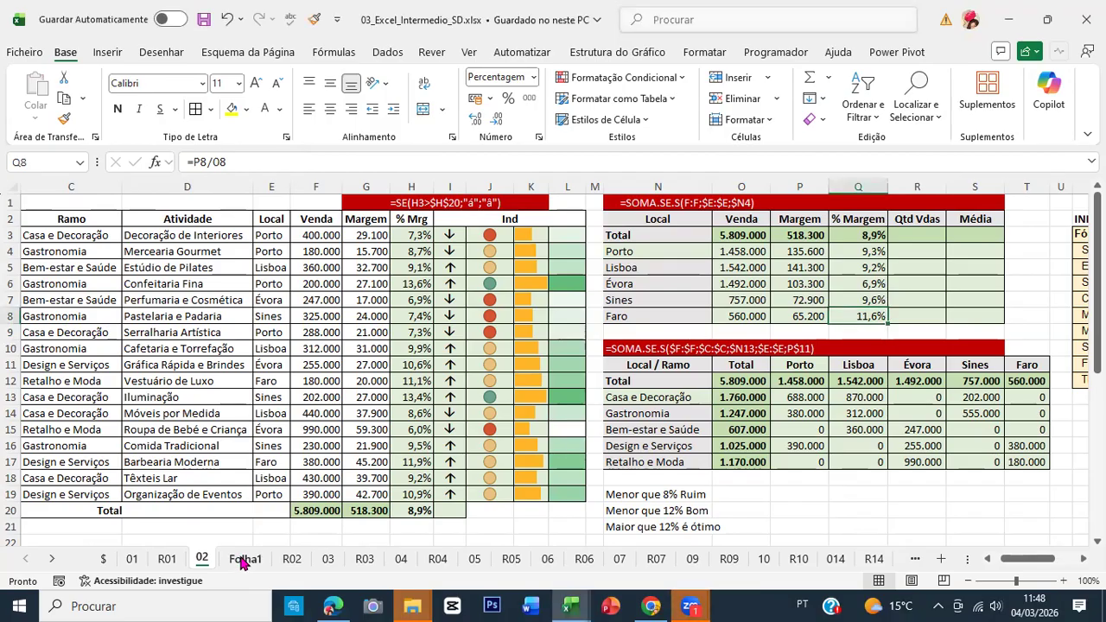
left_click(244, 562)
left_click(437, 328)
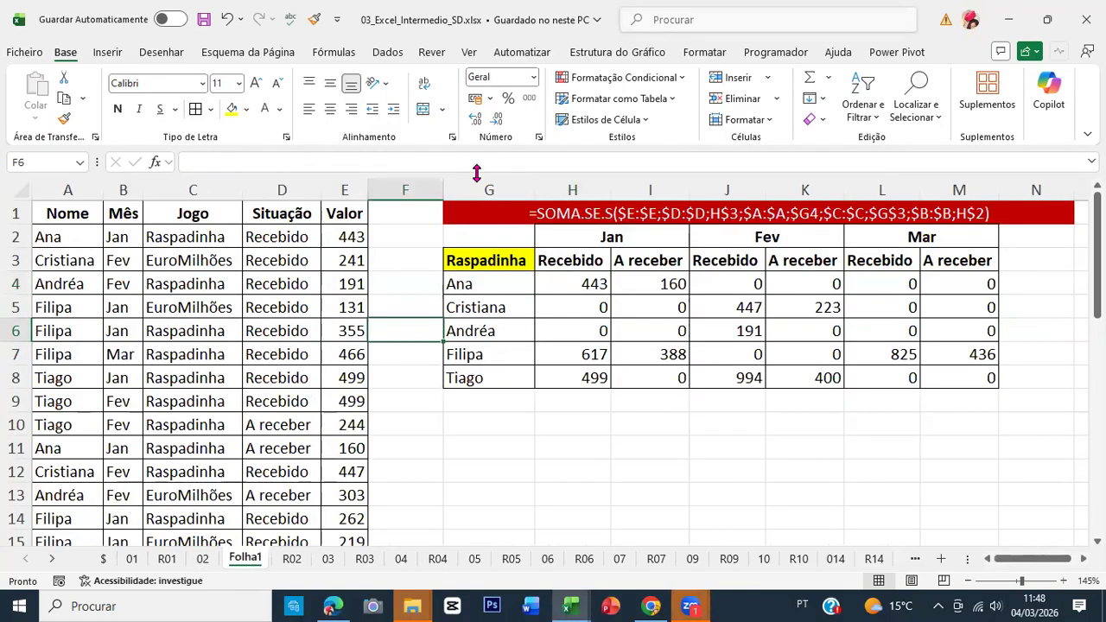
left_click(481, 259)
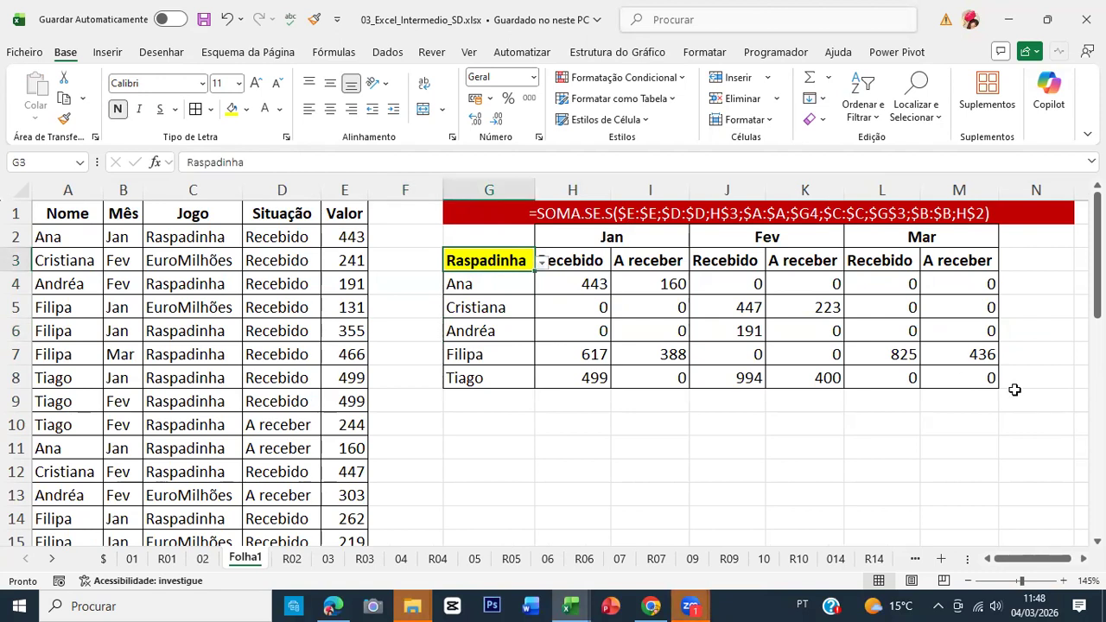
key("Right")
key("Down")
key("Up")
key("Up")
key("ctrl+shift+Down")
key("shift+Right")
key("shift+Right")
key("shift+Right")
key("shift+Right")
key("shift+Right")
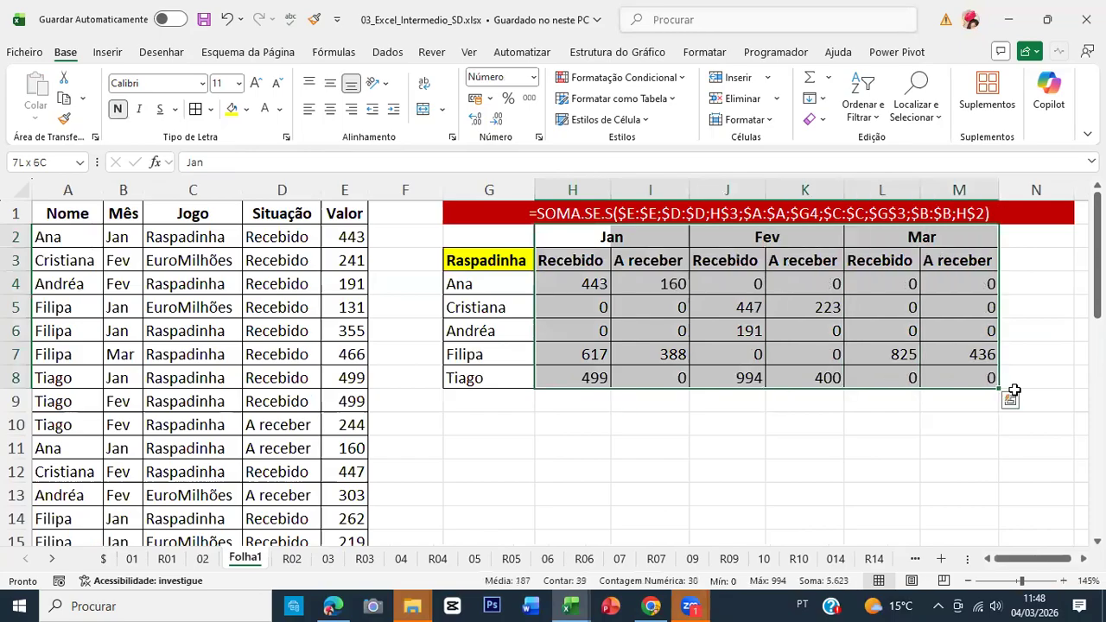
key("Delete")
Copy the blank, unformatted cell F2 over I2:M8 to remove the borders from that part of the table.
key("Left")
key("Left")
key("ctrl+c")
key("Right")
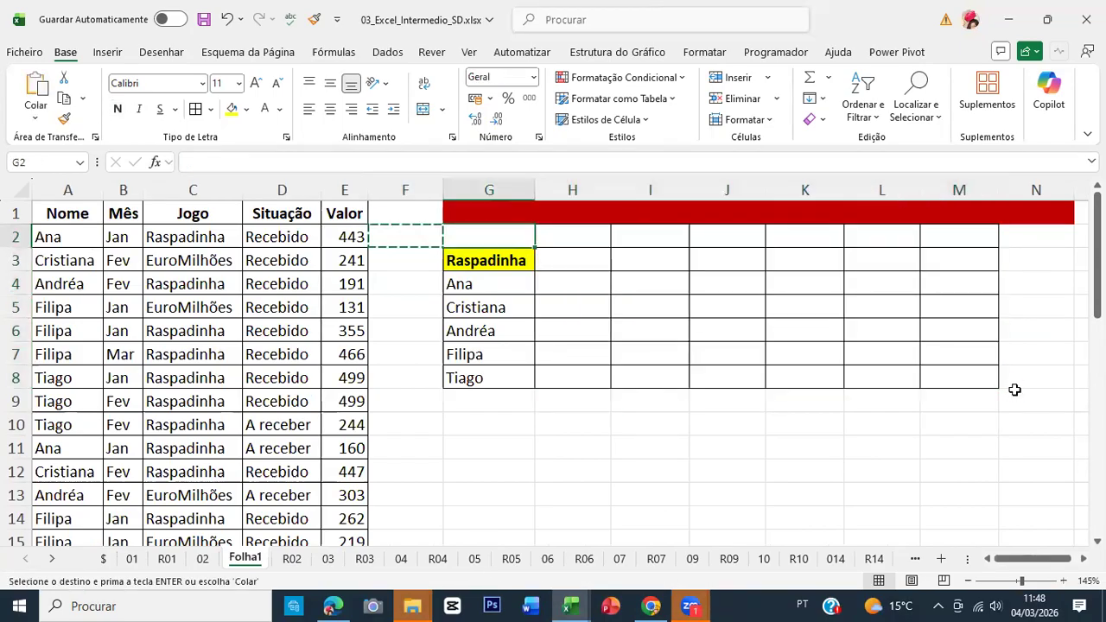
key("Right")
key("shift+Down")
key("shift+Down")
key("shift+Down")
key("shift+Down")
key("shift+Down")
key("shift+Down")
key("shift+Down")
key("shift+Down")
key("shift+Up")
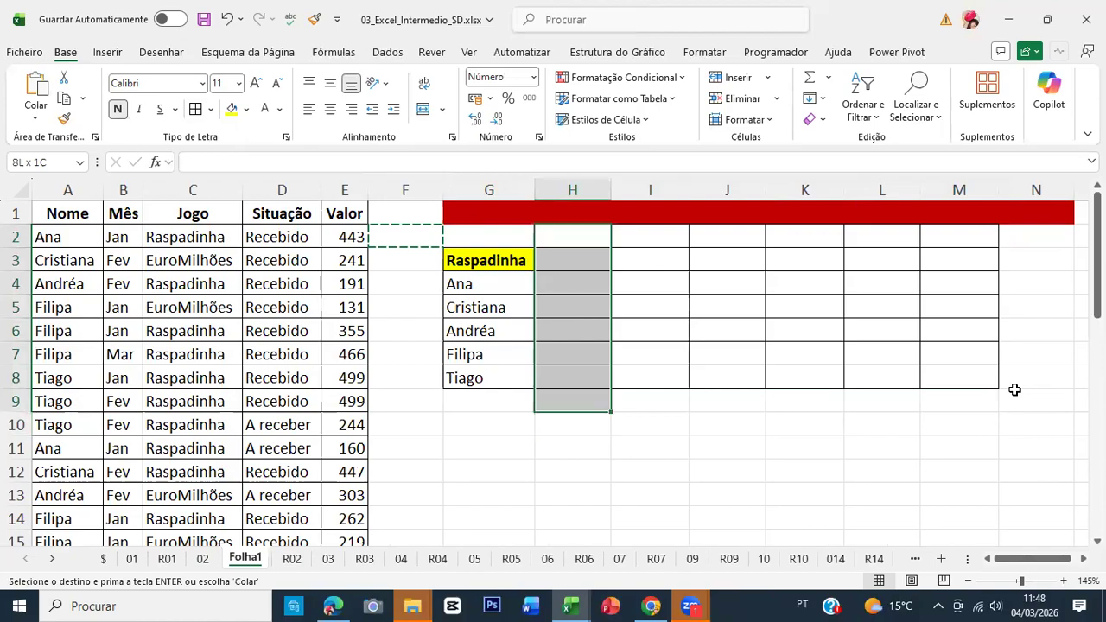
key("Right")
key("shift+Down")
key("shift+Down")
key("shift+Down")
key("shift+Down")
key("shift+Down")
key("shift+Down")
key("shift+Right")
key("shift+Right")
key("shift+Right")
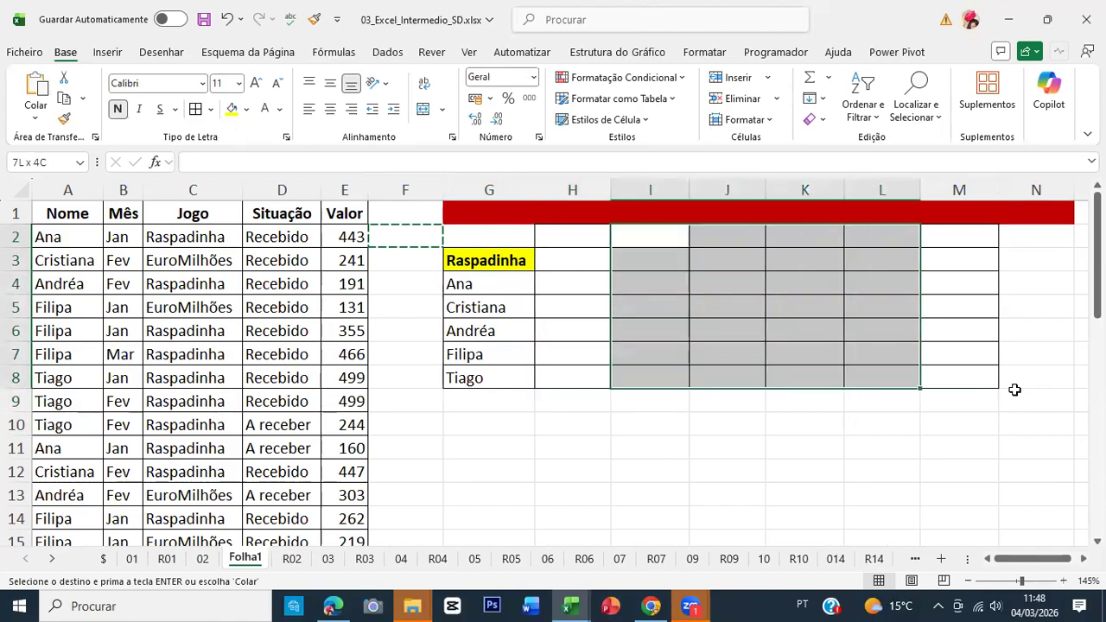
key("shift+Right")
key("Return")
key("Left")
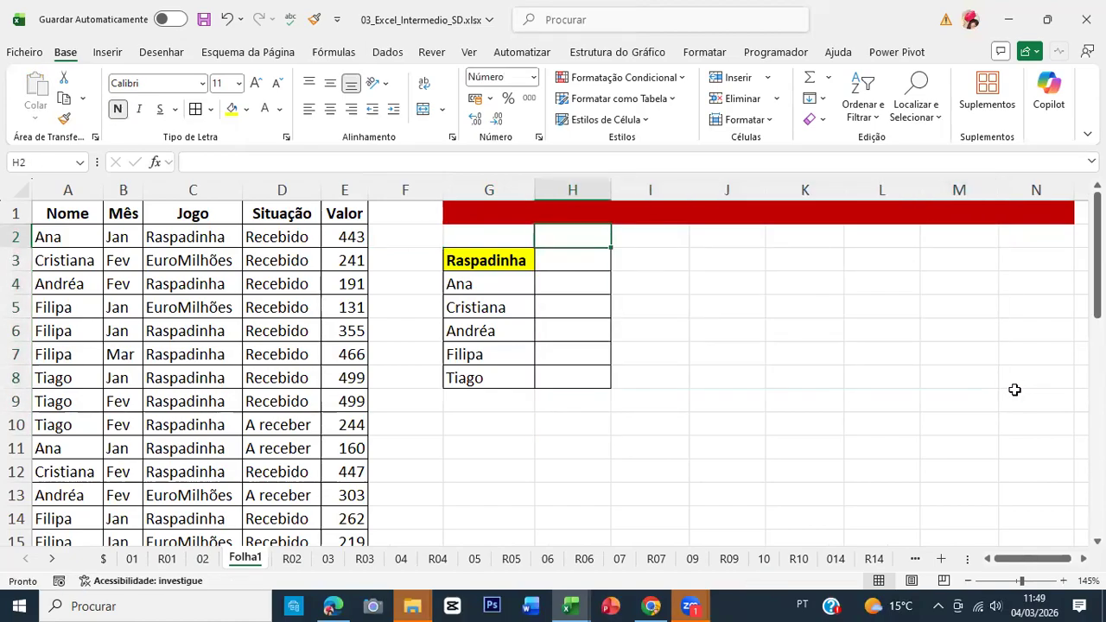
Copy the blank cell I2 onto H2 to clear its formatting.
key("Right")
key("ctrl+c")
key("Left")
key("Escape")
key("Down")
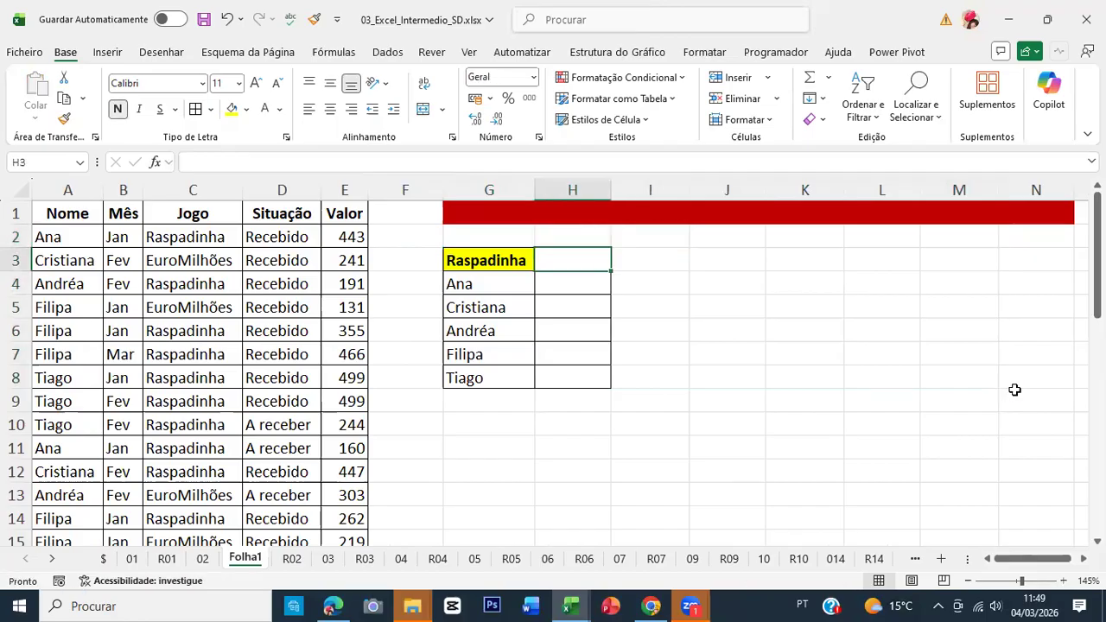
Move the yellow Raspadinha cell from G3 to N3.
key("Left")
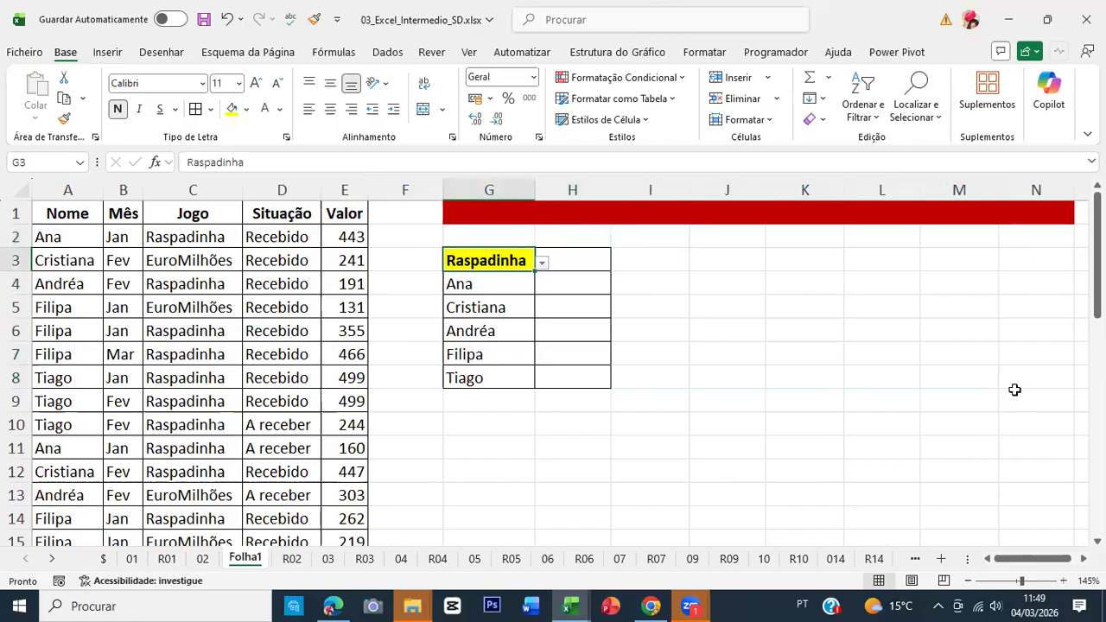
key("ctrl+x")
key("Right")
key("Right")
key("Right")
key("Right")
key("Right")
key("Right")
key("Right")
key("ctrl+v")
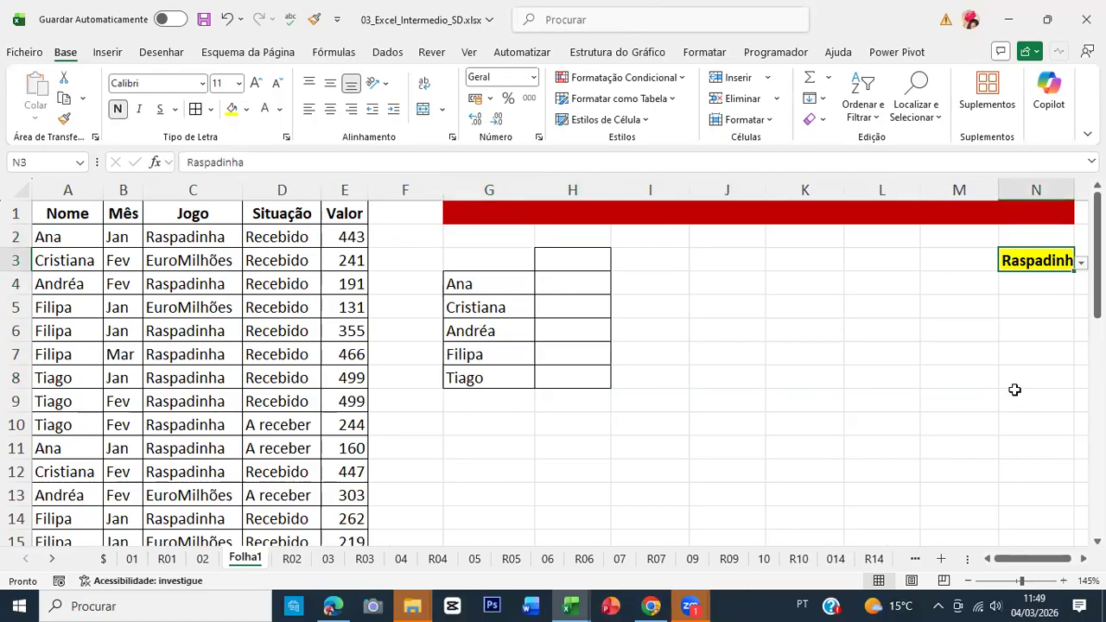
Enter the row label TOTAL in G3 and make it bold.
key("Left")
key("Left")
key("Left")
key("Left")
key("Left")
key("Left")
key("Left")
type("TOTAL")
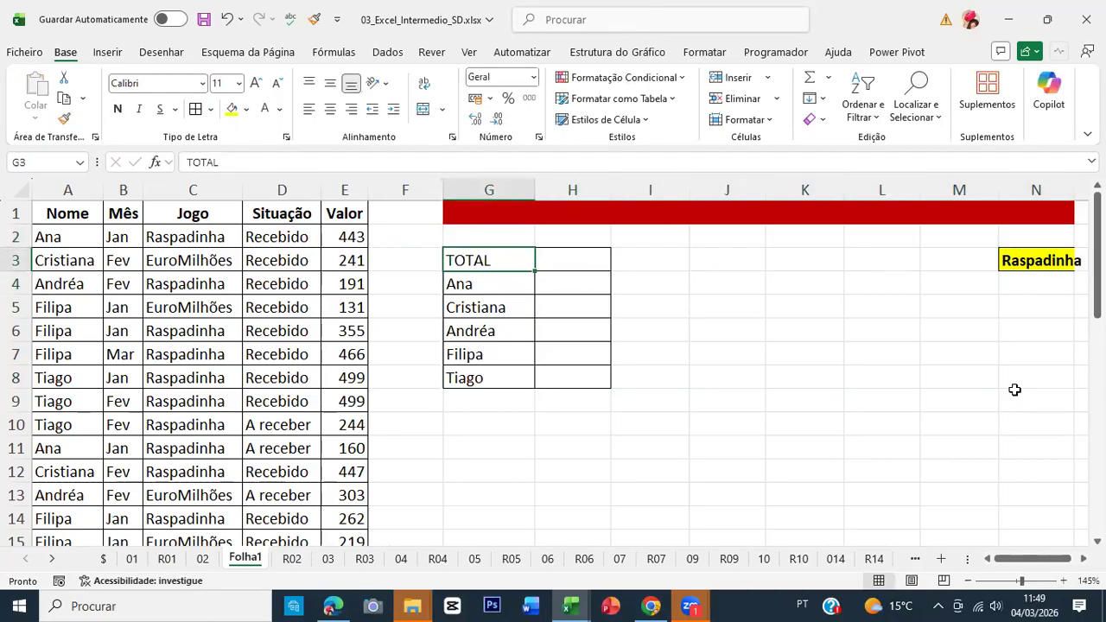
key("ctrl+b")
Enter the column heading Valor in H2.
key("Right")
key("Down")
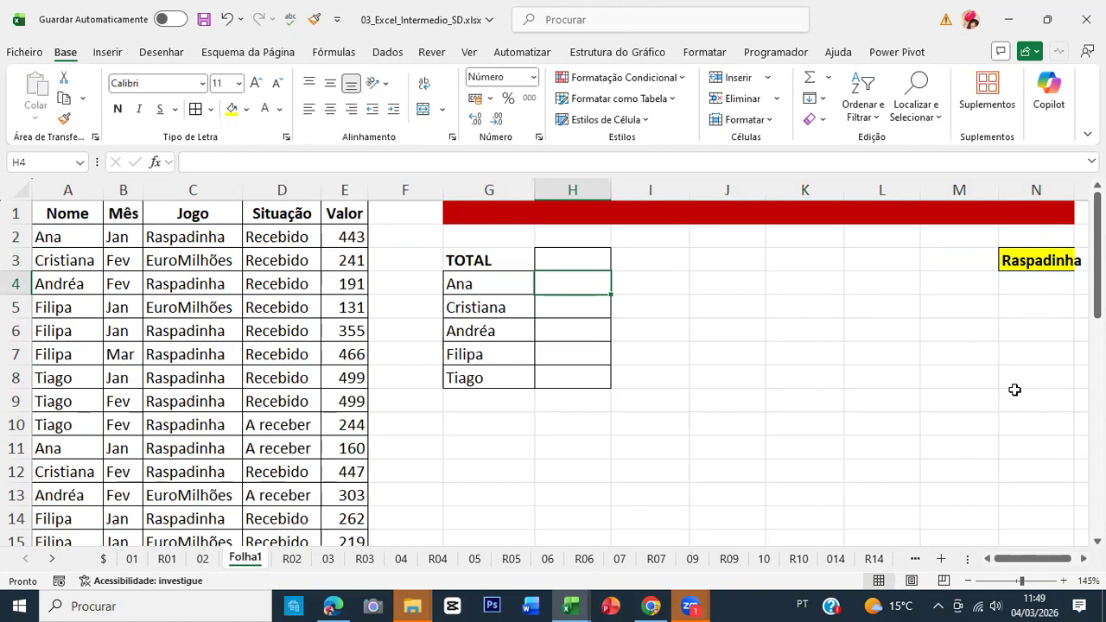
key("Up")
key("Up")
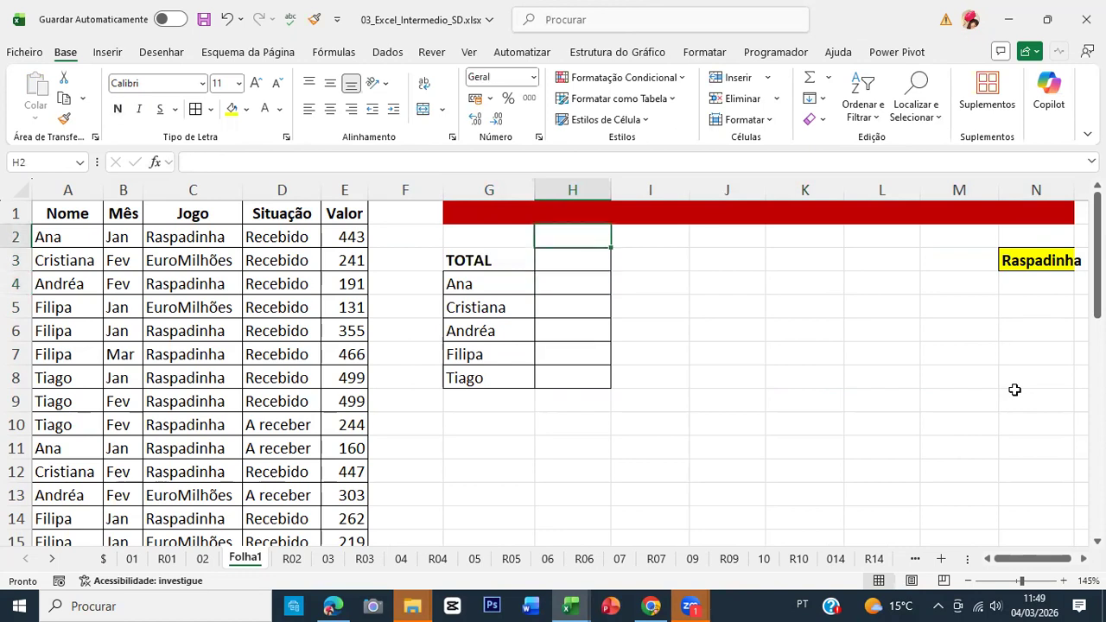
type("Valor")
key("Return")
key("Down")
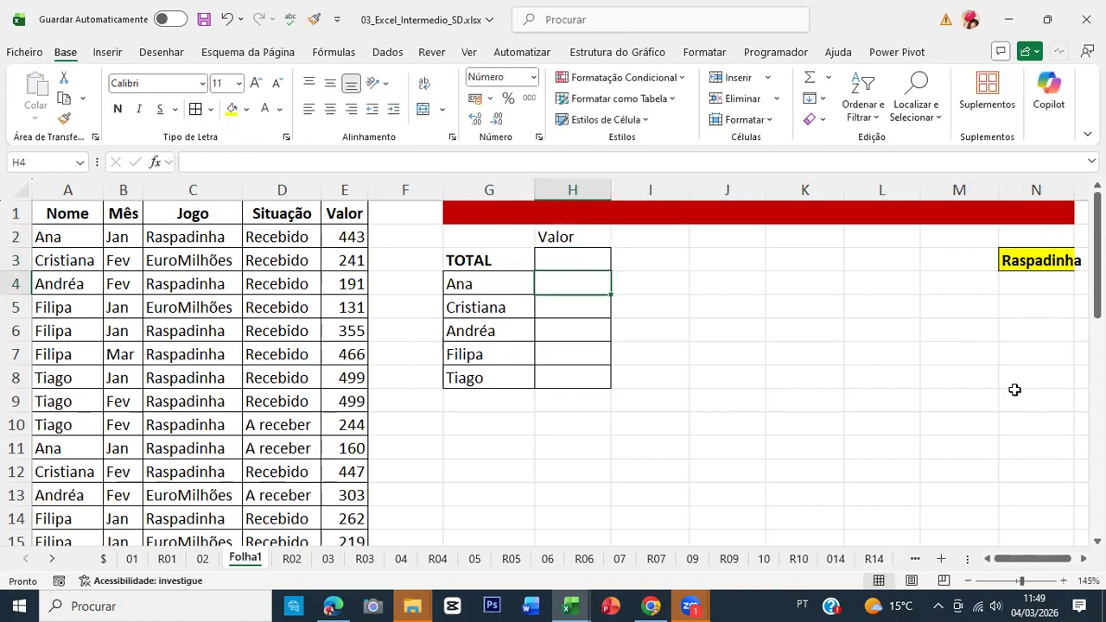
Start a SOMA.SE.S formula in H4 using column $E:$E as the sum range.
type("=soma")
key("Down")
key("Down")
key("Tab")
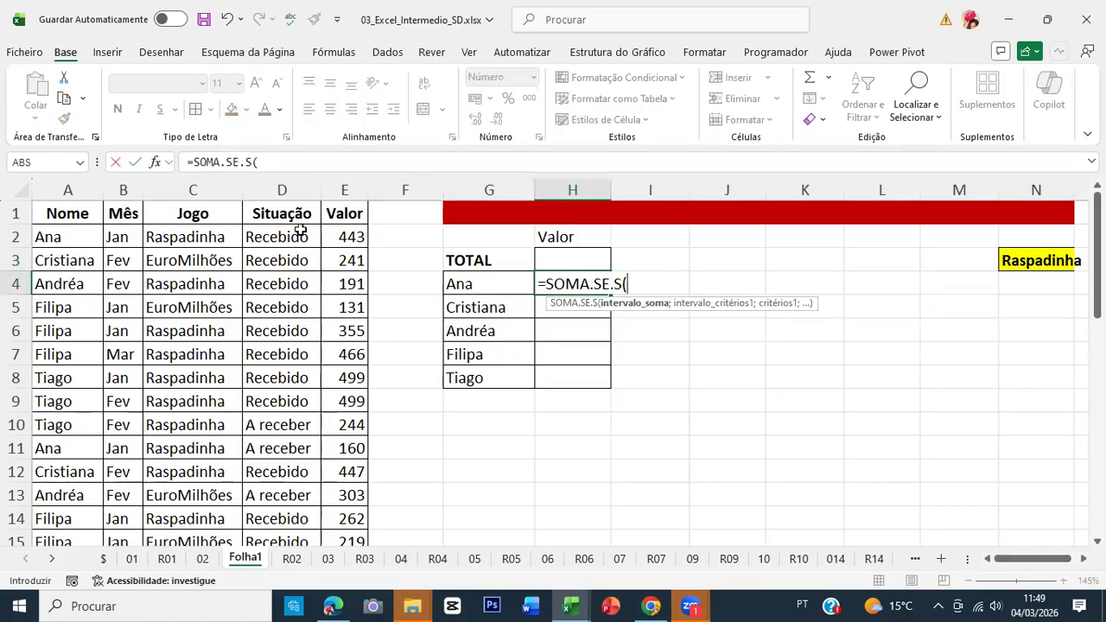
left_click(155, 162)
left_click(344, 189)
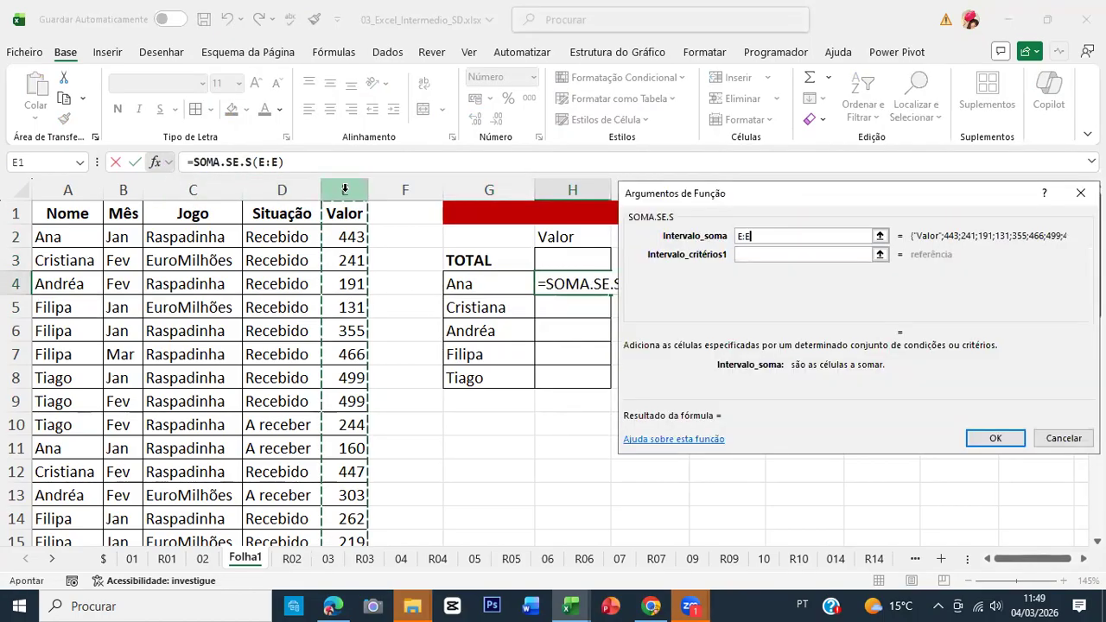
key("F4")
key("Tab")
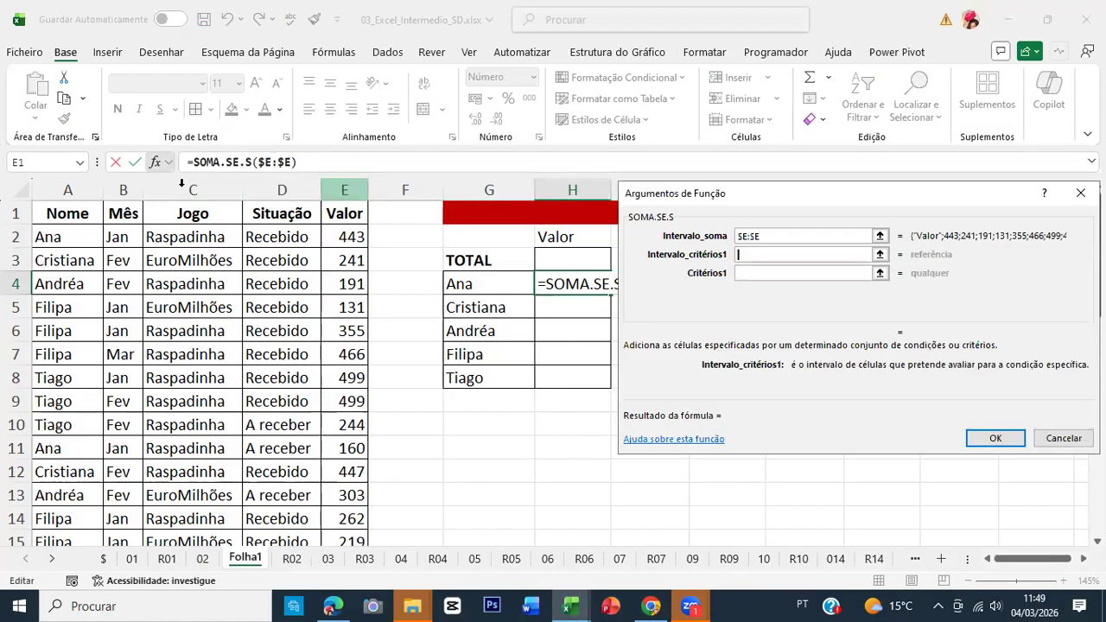
Set the first criteria range to $A:$A with criterion $G4, and complete the SOMA.SE.S formula.
left_click(70, 190)
key("F4")
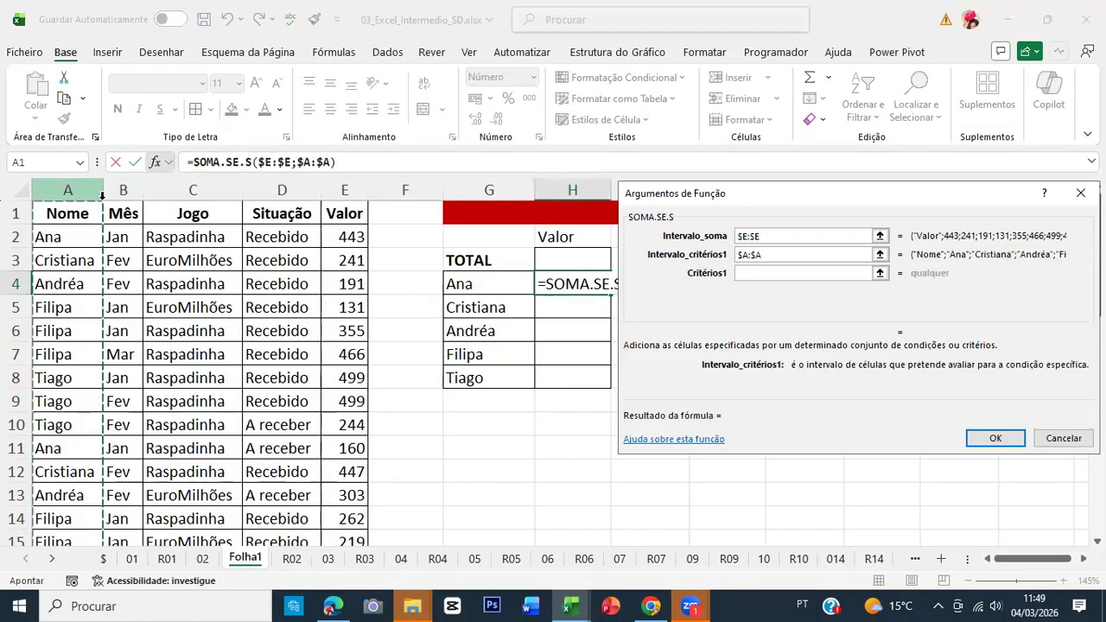
key("Tab")
left_click(510, 284)
key("F4")
key("F4")
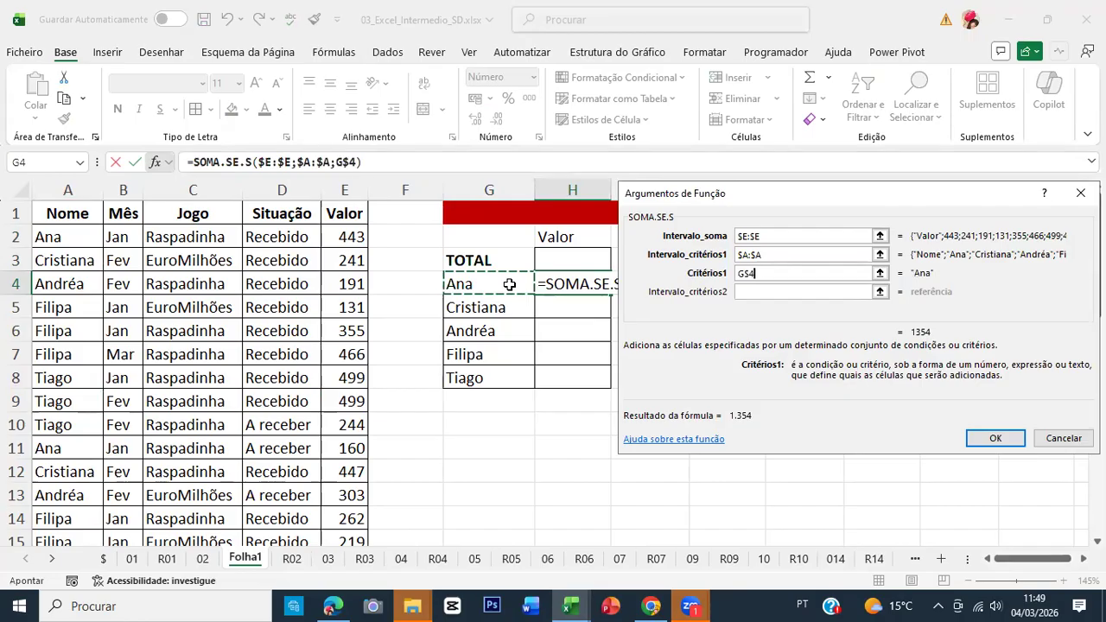
key("F4")
key("Return")
Copy the SOMA.SE.S formula from H4 into H5:H8.
key("ctrl+c")
key("Down")
key("shift+Down")
key("shift+Down")
key("shift+Down")
key("Return")
Format the Valor results in H4:H8 as numbers with thousands separators and two decimals.
key("Up")
key("ctrl+shift+Down")
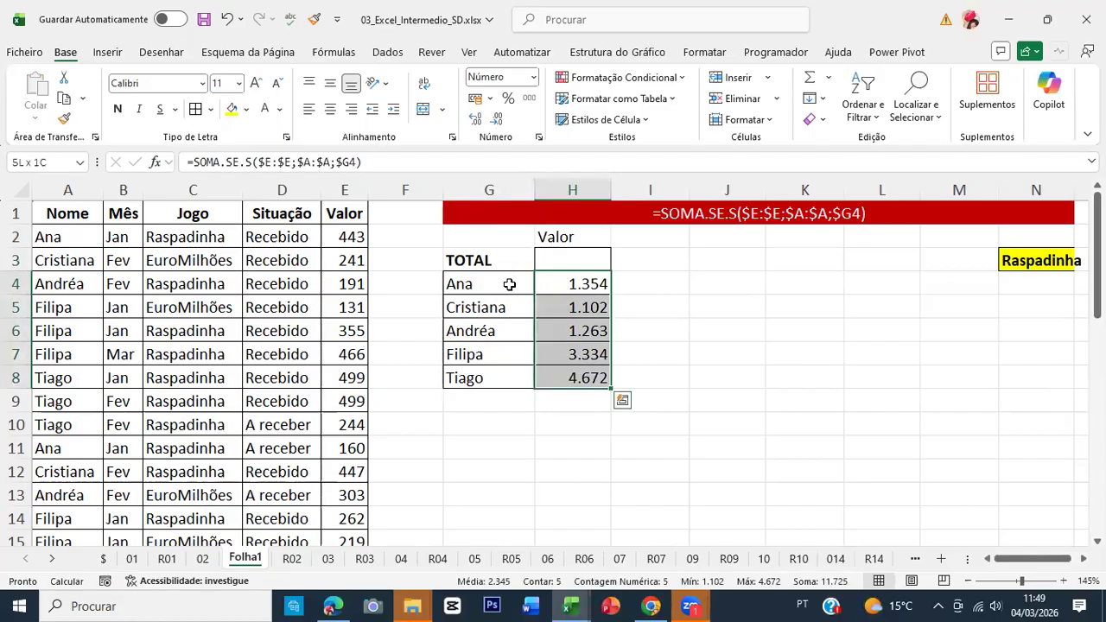
key("ctrl+shift+1")
Total the Valor results in H3 with =SOMA(H4:H8).
key("Up")
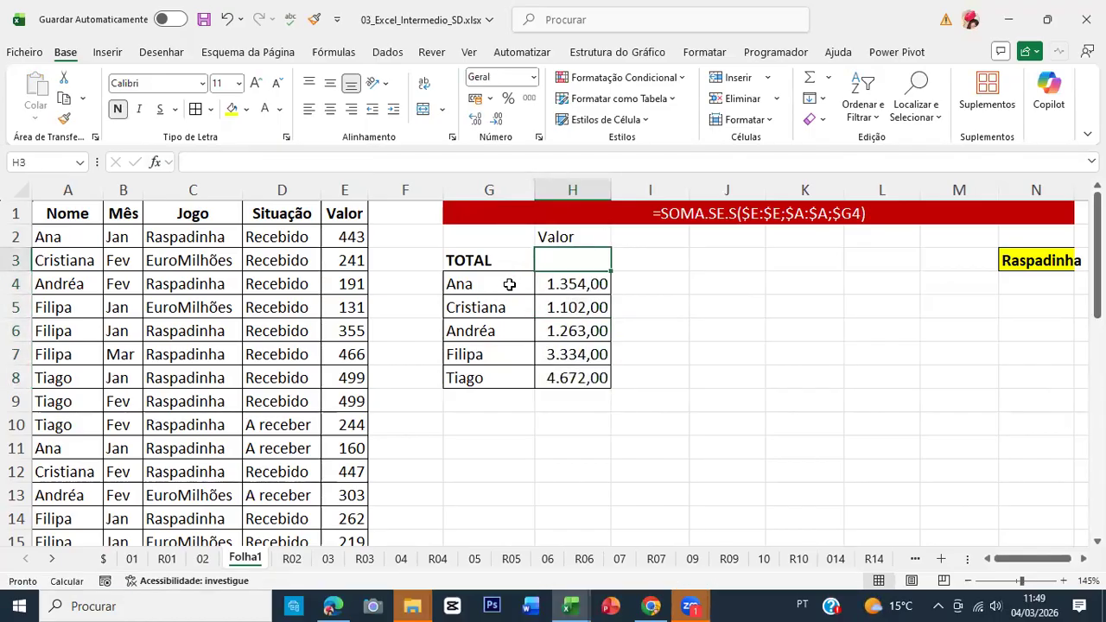
type("=soma(")
key("Down")
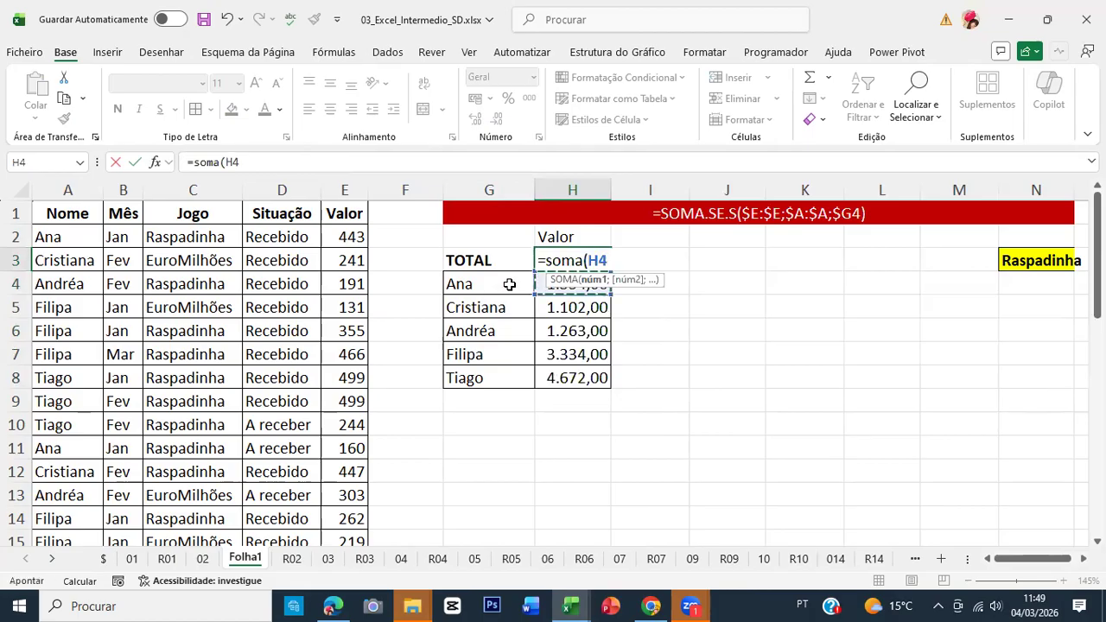
key("ctrl+shift+Down")
key("ctrl+Return")
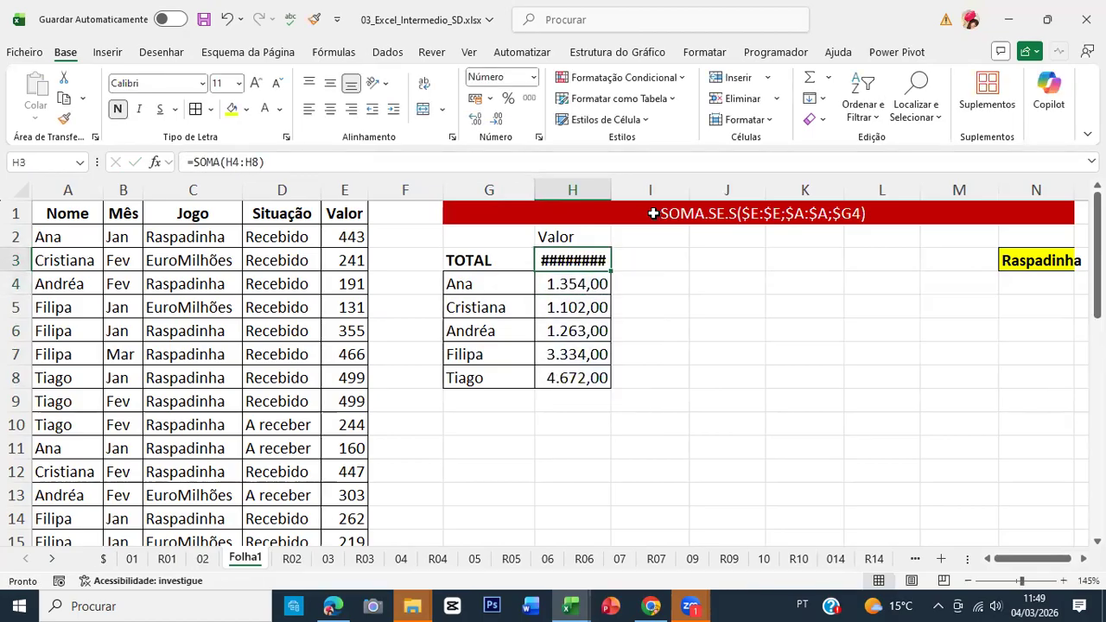
Fit column H's width to its contents and step through the Valor formulas down to H8.
double_click(611, 189)
key("Down")
key("Down")
key("Down")
key("Down")
key("Down")
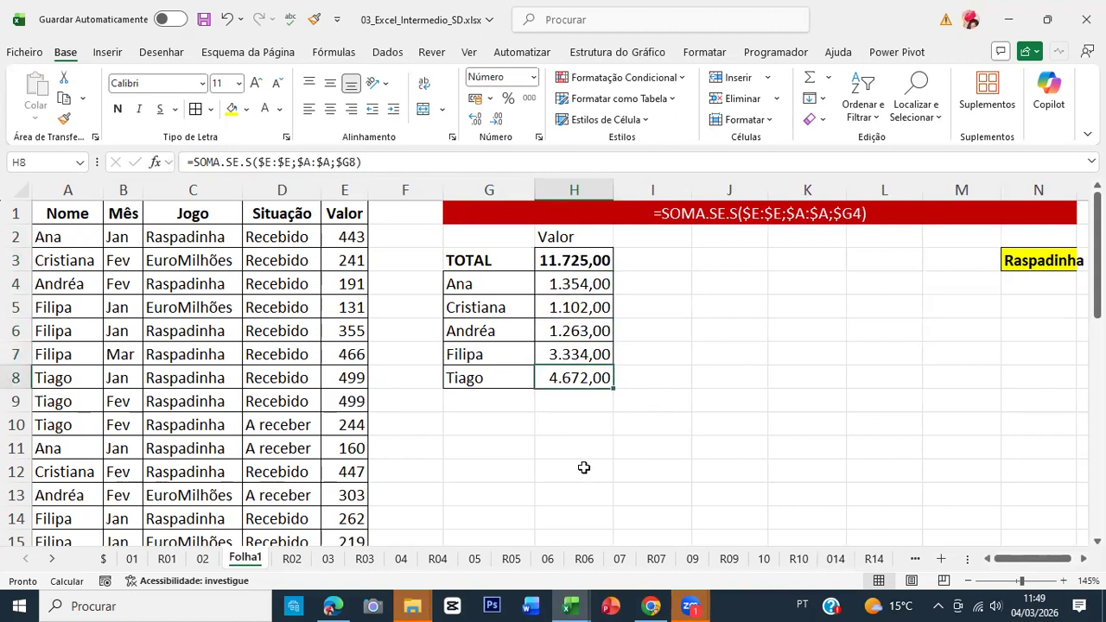
Enter the column heading Qtd in I2.
left_click(638, 243)
type("Qtd")
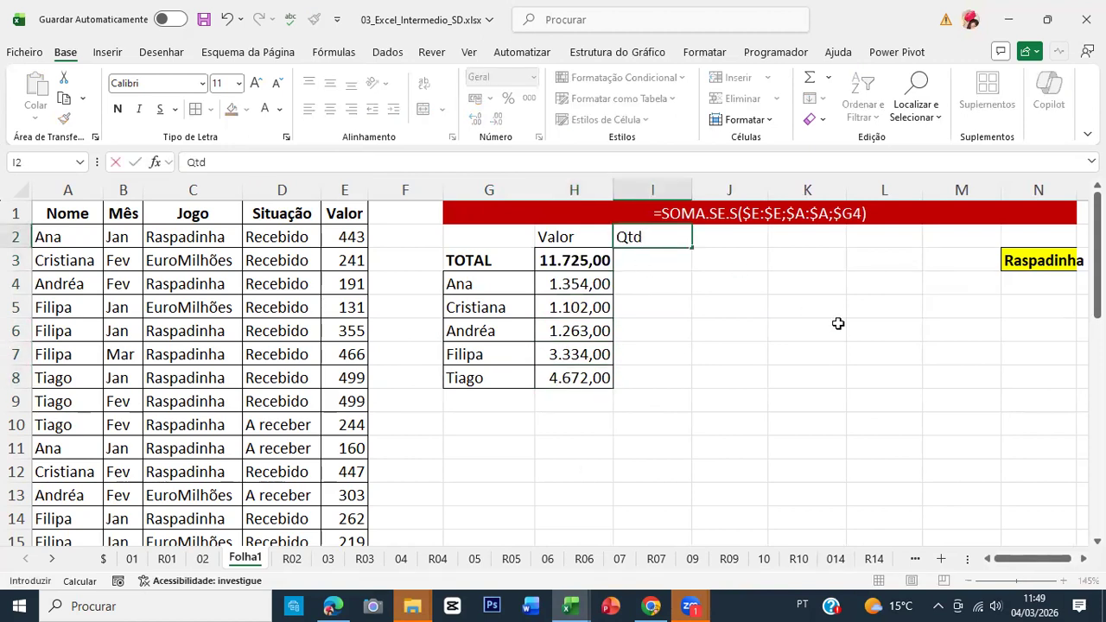
key("Return")
Centre and bold the Valor and Qtd headings in H2:I2.
key("Up")
key("Left")
key("shift+Right")
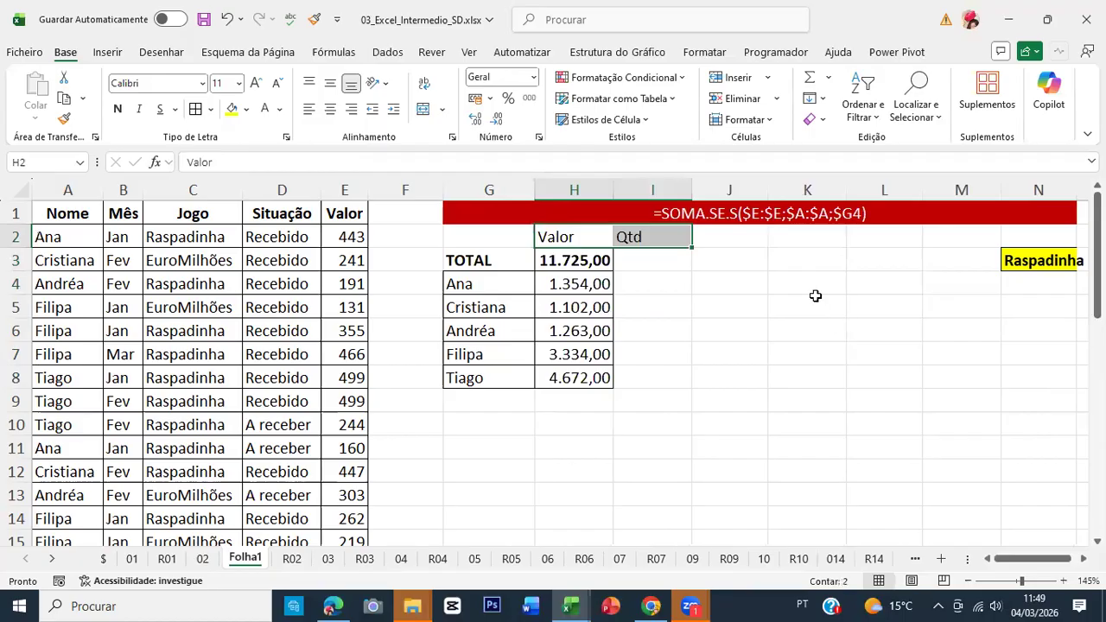
left_click(330, 109)
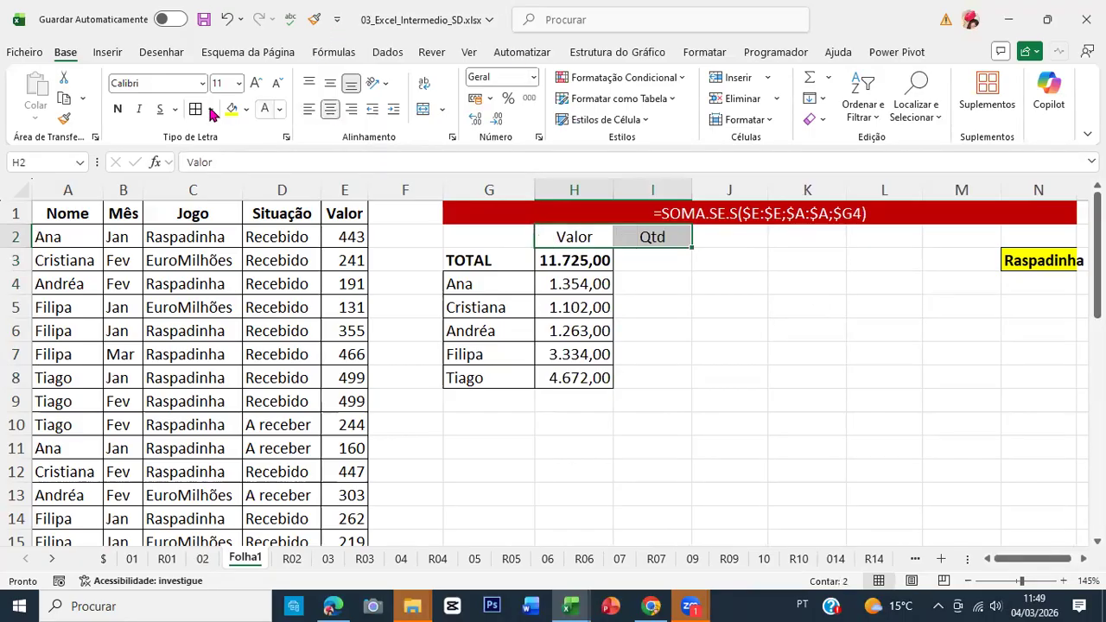
left_click(119, 110)
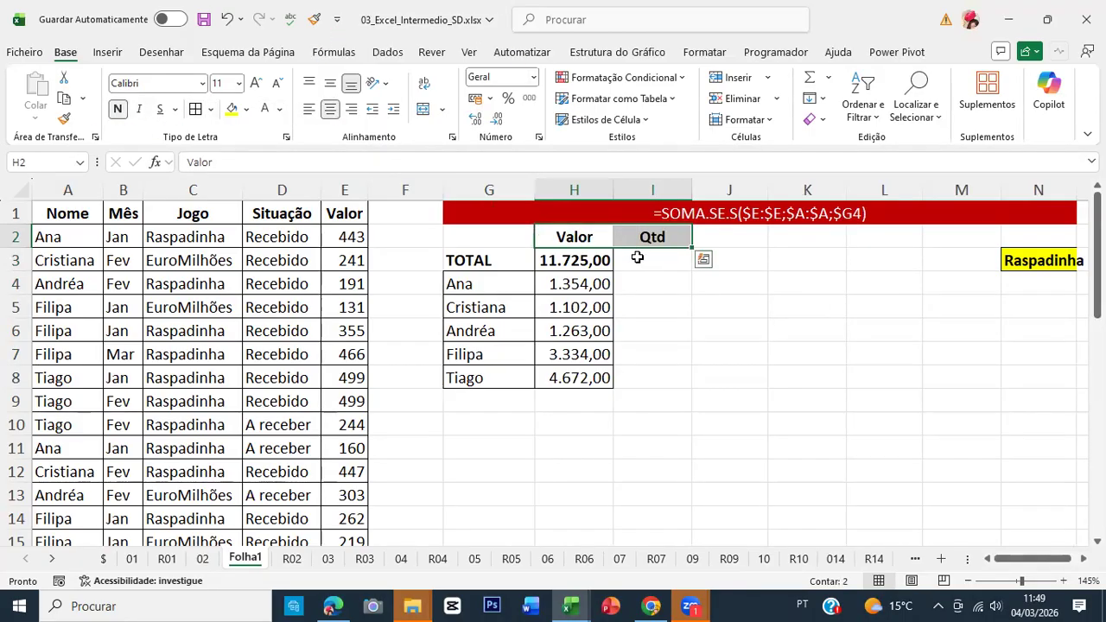
Copy the Valor cells H3:H8 into I3:I8 under the Qtd heading.
left_click(597, 261)
left_click(604, 375, "shift")
key("ctrl+c")
key("Right")
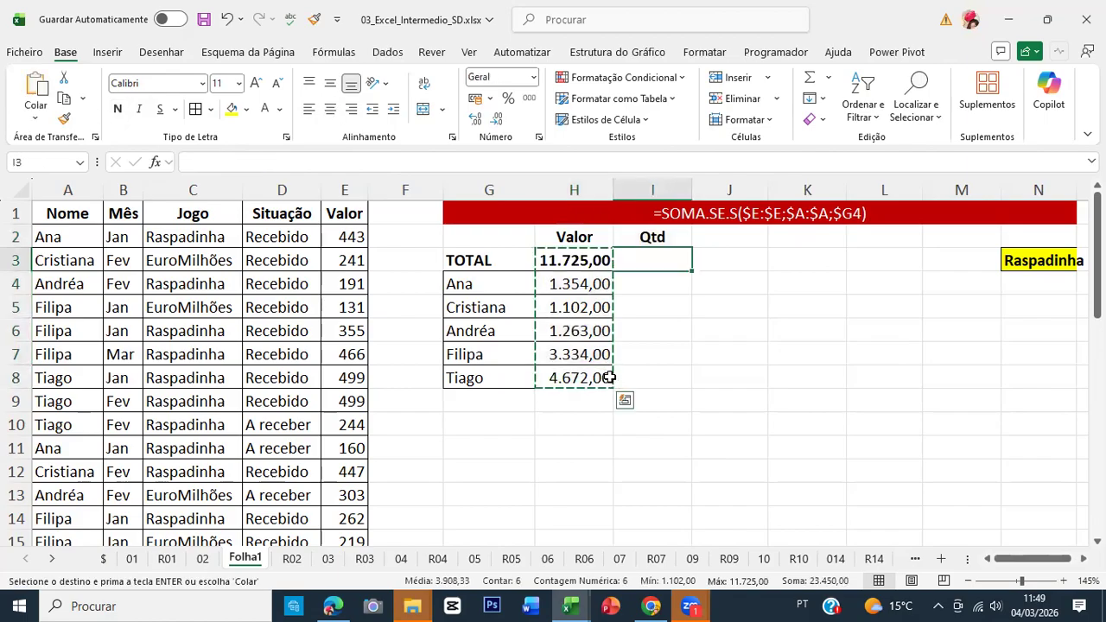
key("Return")
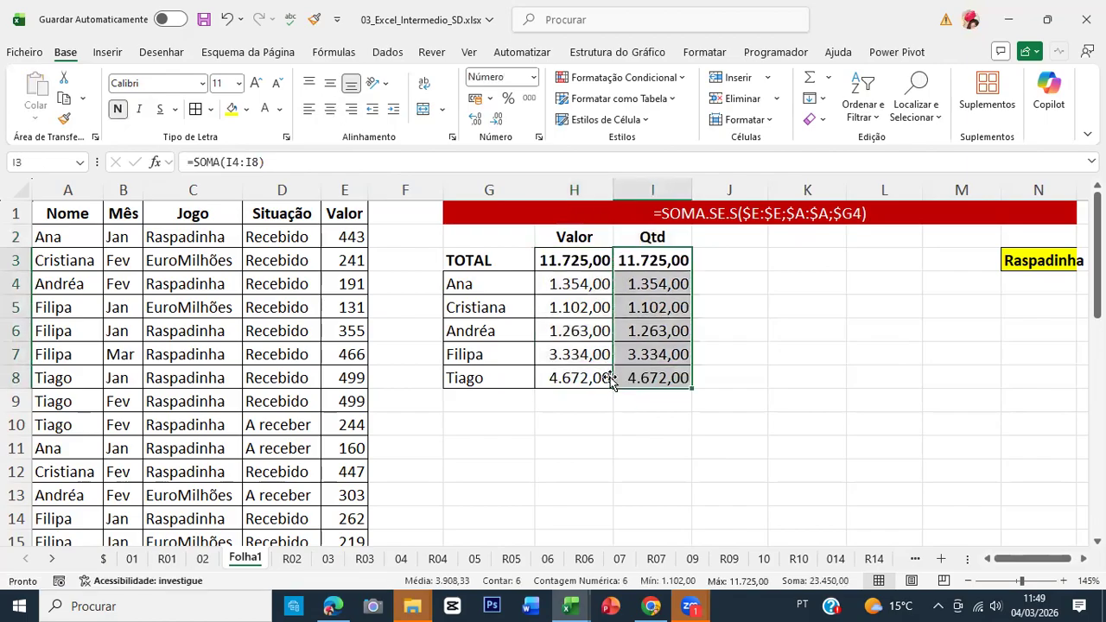
Remove both decimal places from I3:I8 and clear the contents, keeping the formatting.
left_click(496, 120)
left_click(496, 121)
key("Delete")
key("Down")
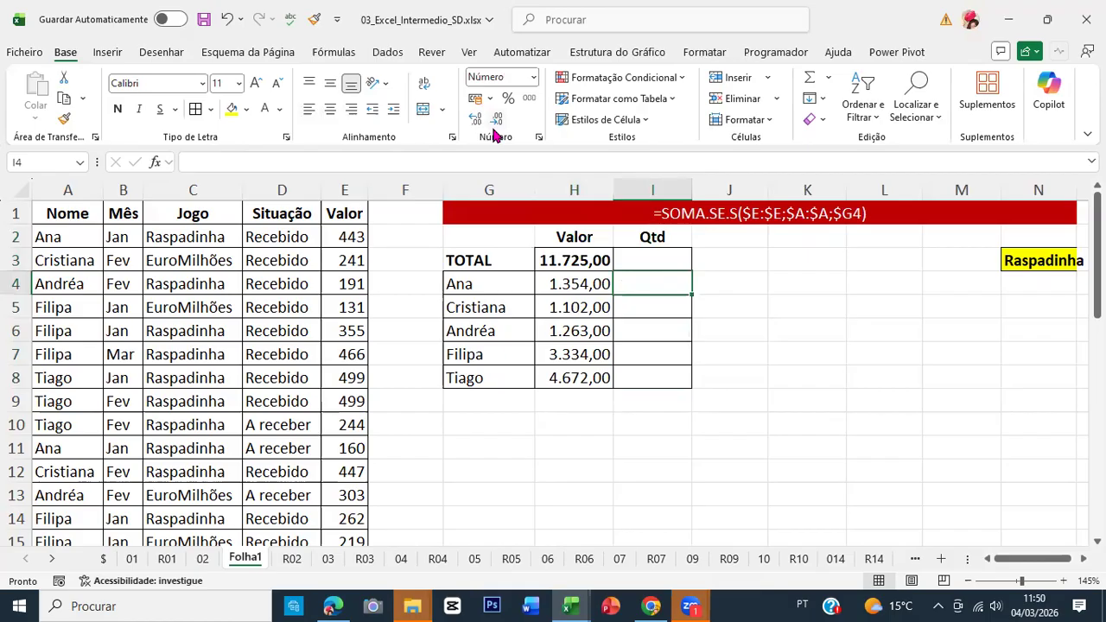
Inspect the formula behind the red banner in G1 and return to I4.
key("Up")
key("Up")
key("Up")
key("Left")
key("Left")
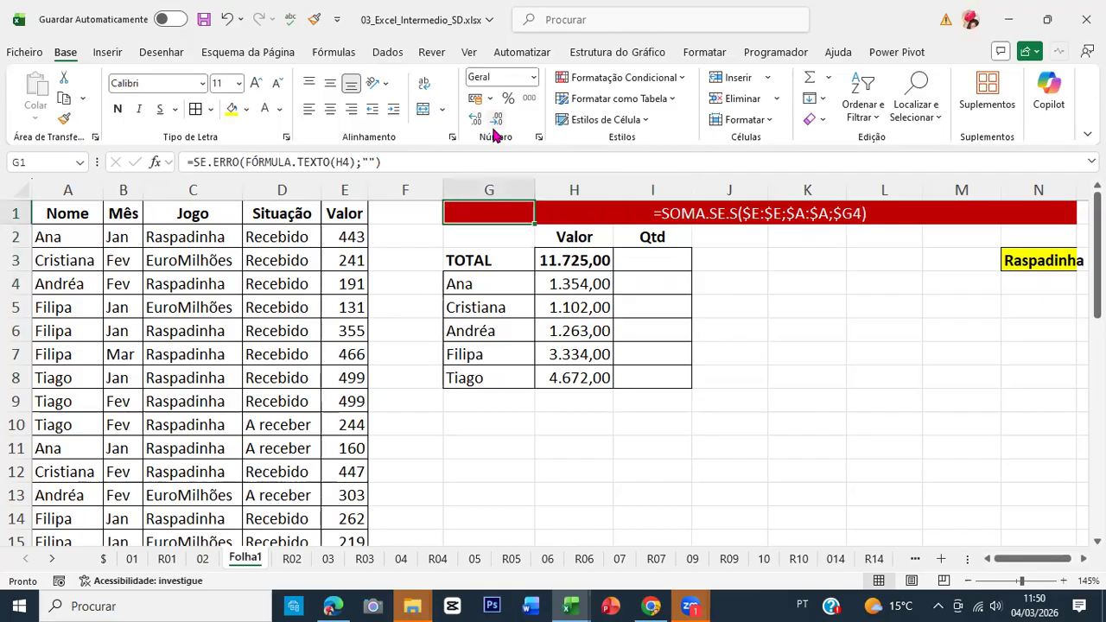
key("Right")
key("Right")
key("Down")
key("Down")
key("Down")
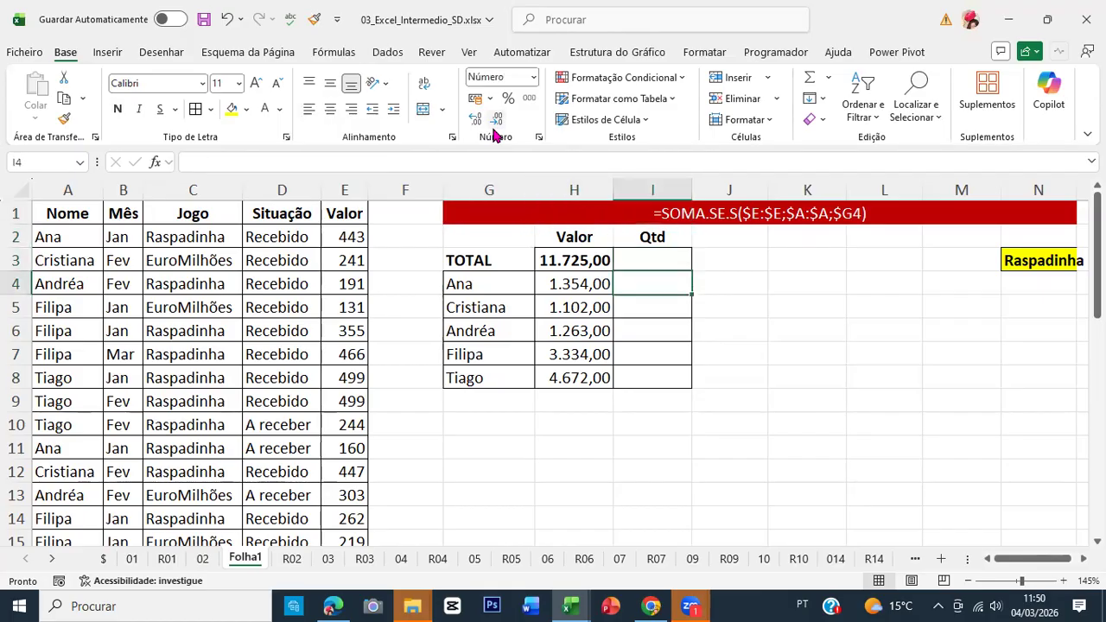
Start a CONTAR.SE.S formula in I4 with $A:$A as the first criteria range.
type("=contar")
key("Down")
key("Down")
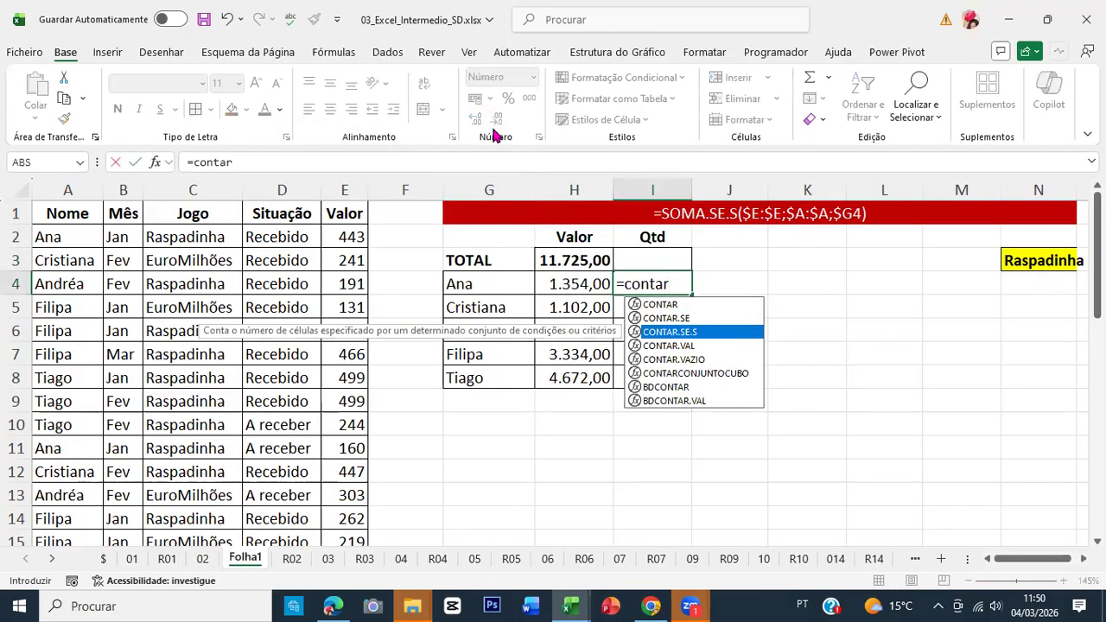
key("Tab")
left_click(155, 162)
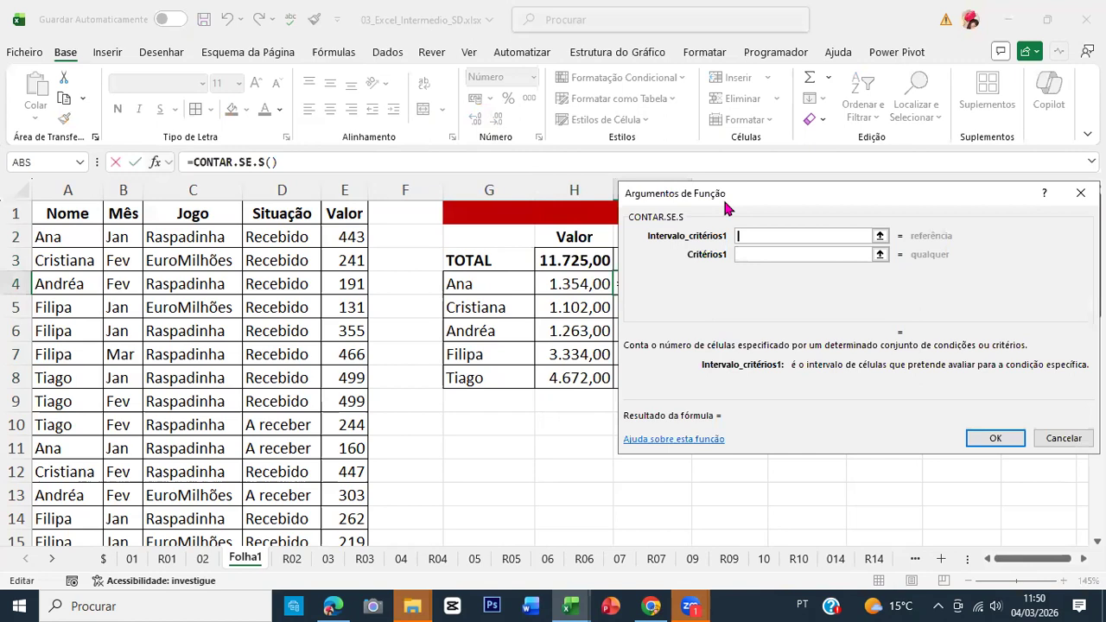
left_click_drag(725, 207, 809, 227)
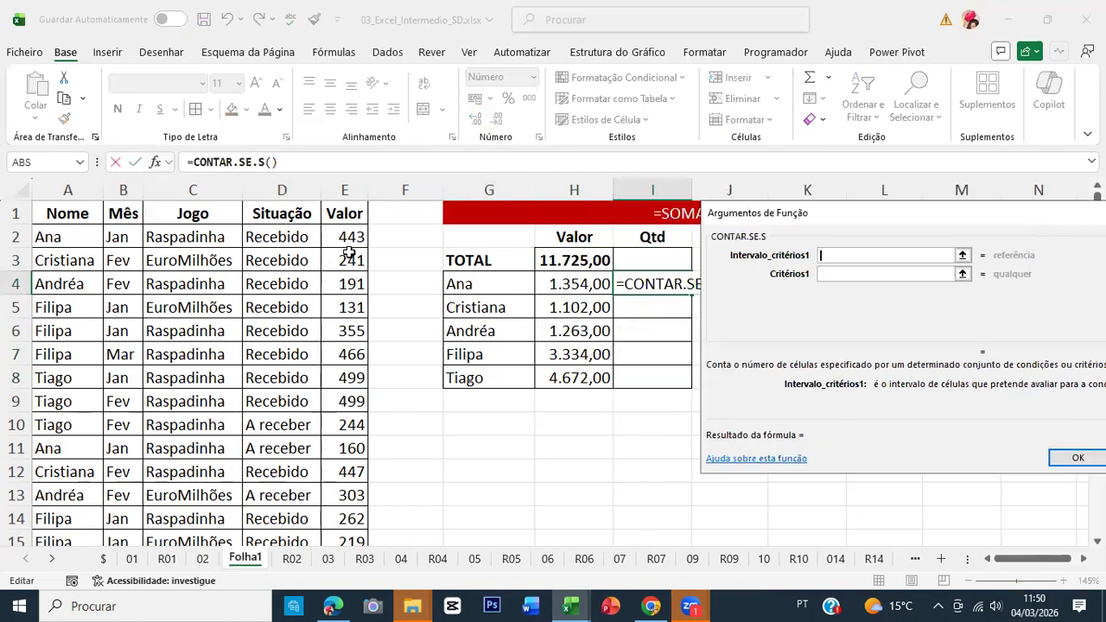
left_click(74, 189)
key("F4")
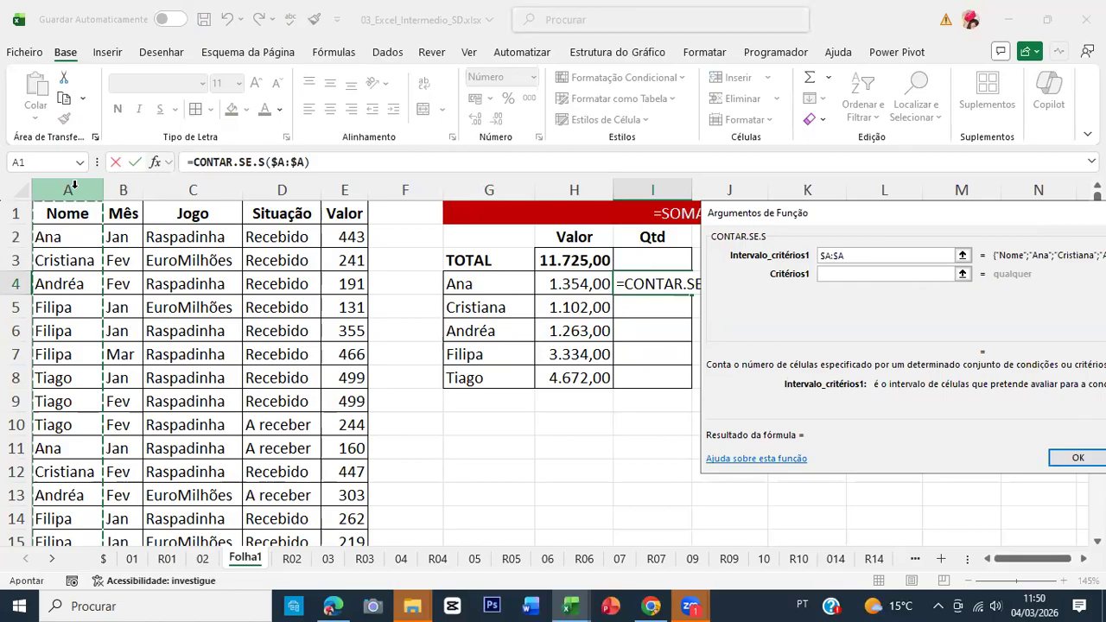
Set the CONTAR.SE.S criterion to $G4 and complete the formula in I4.
key("Tab")
left_click(487, 284)
key("F4")
key("F4")
key("F4")
key("Return")
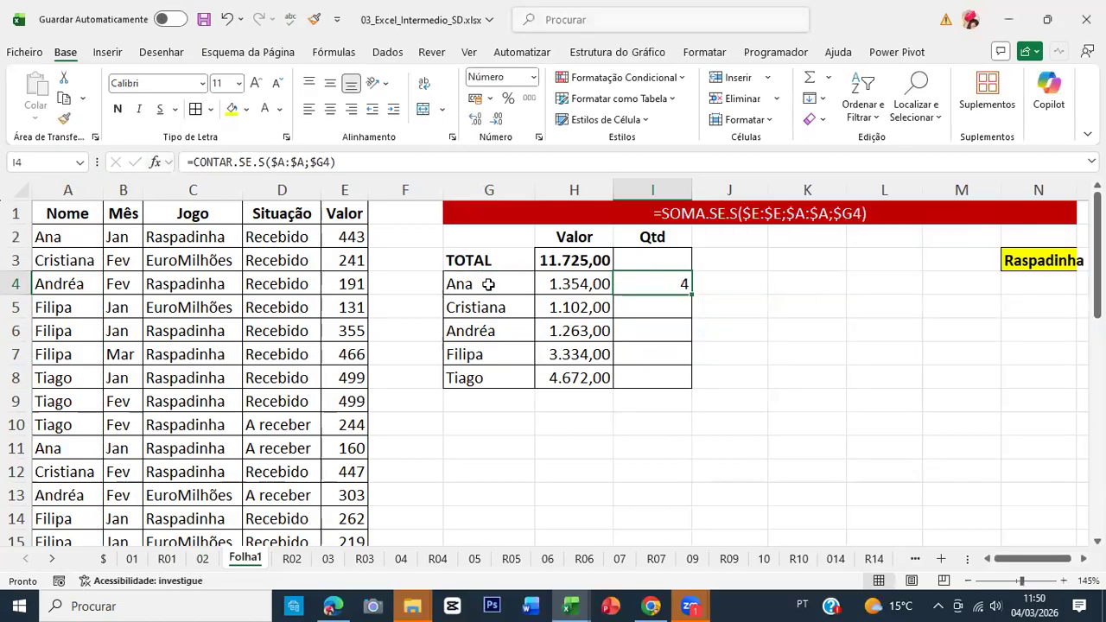
Copy the CONTAR.SE.S formula from I4 into I5:I8.
key("ctrl+c")
key("shift+Down")
key("shift+Down")
key("shift+Down")
key("shift+Down")
key("ctrl+v")
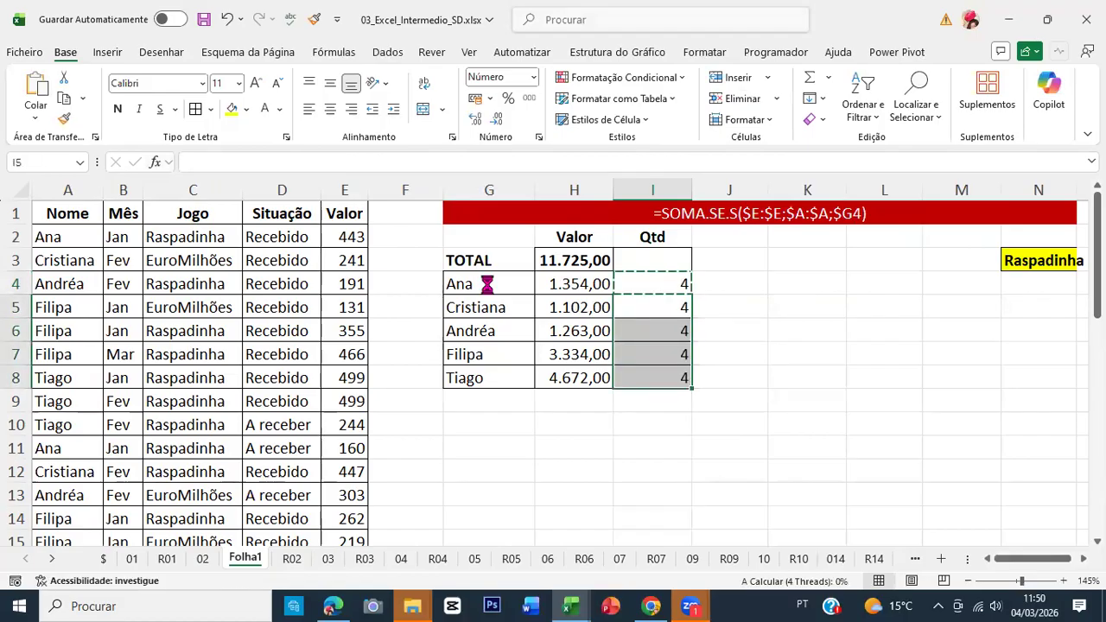
Check the copied CONTAR.SE.S formulas and counts in the Qtd column, I4:I8.
key("Down")
key("Down")
key("Down")
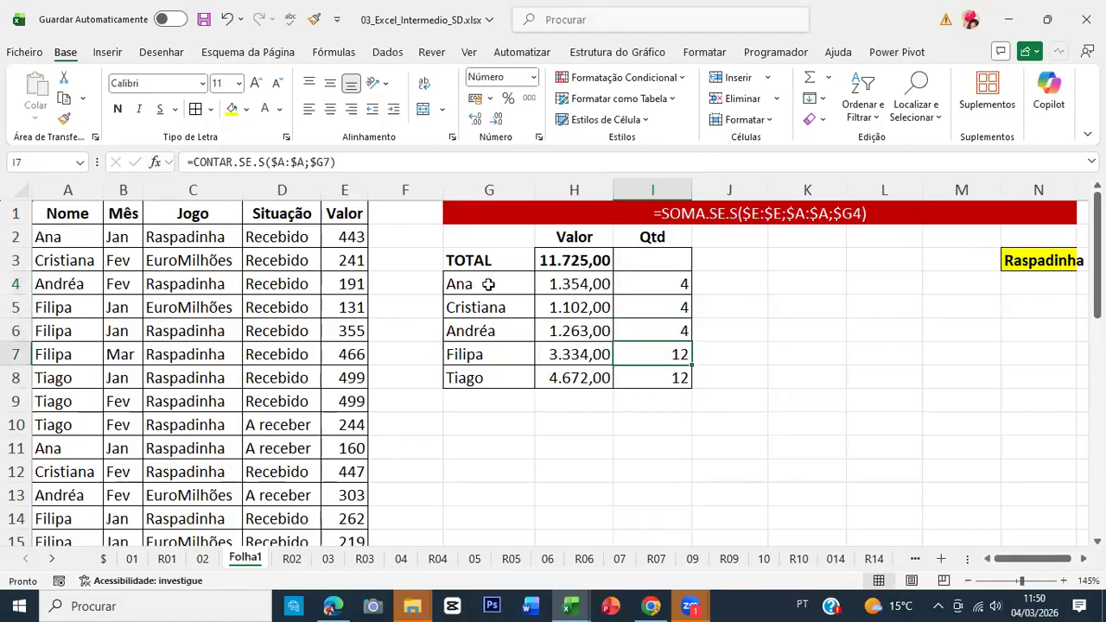
key("Down")
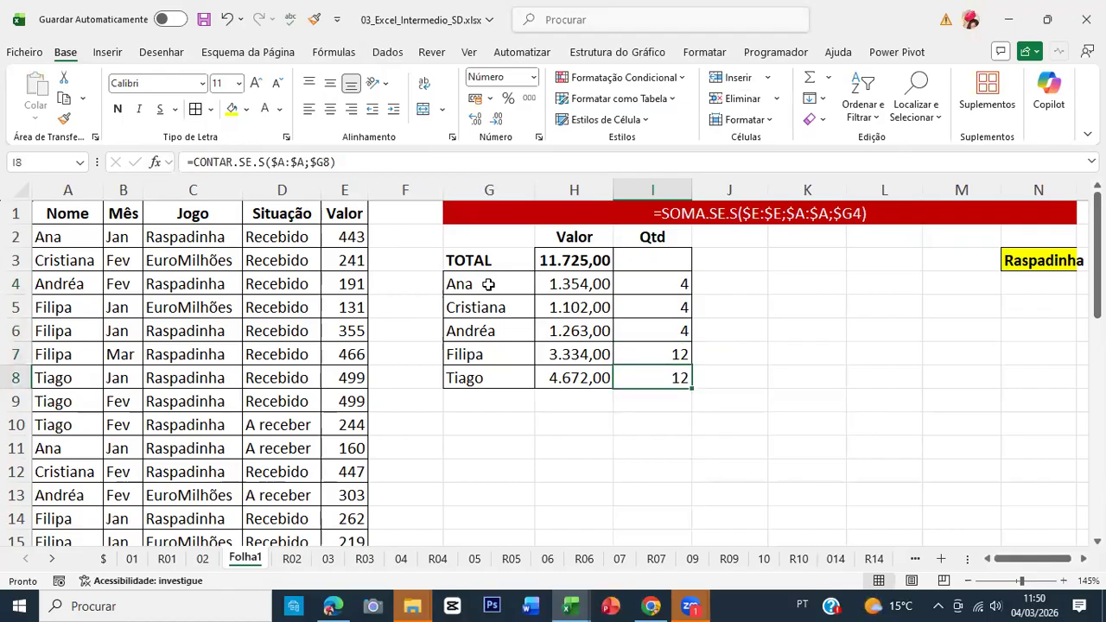
key("Up")
key("Up")
key("Up")
key("Up")
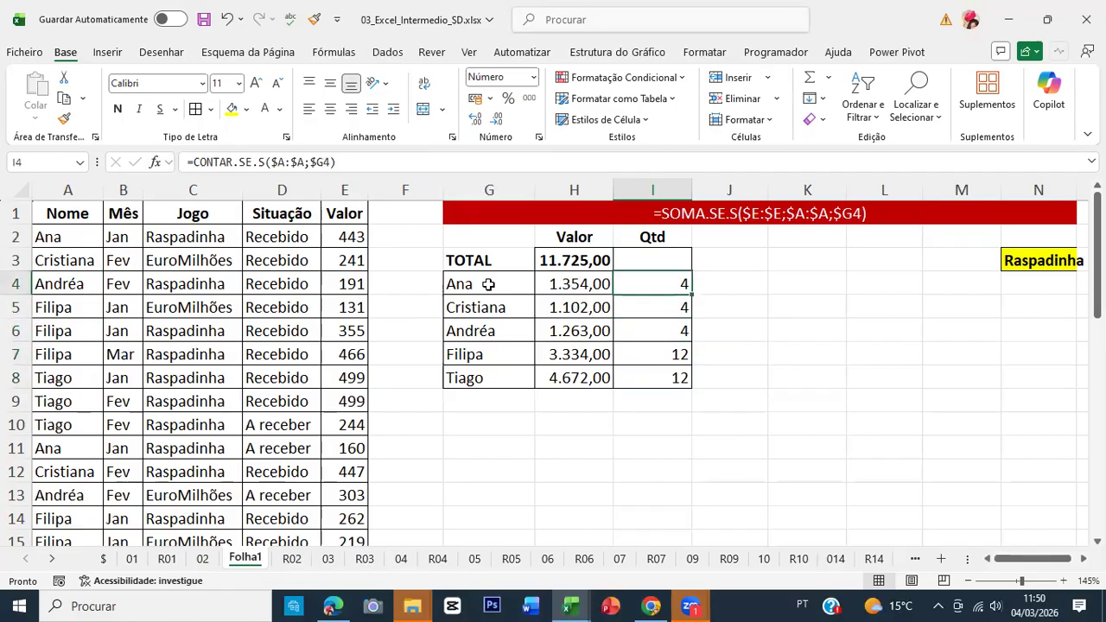
Try copying the name in A4 over the names in A5:A8.
left_click(59, 284)
key("ctrl+c")
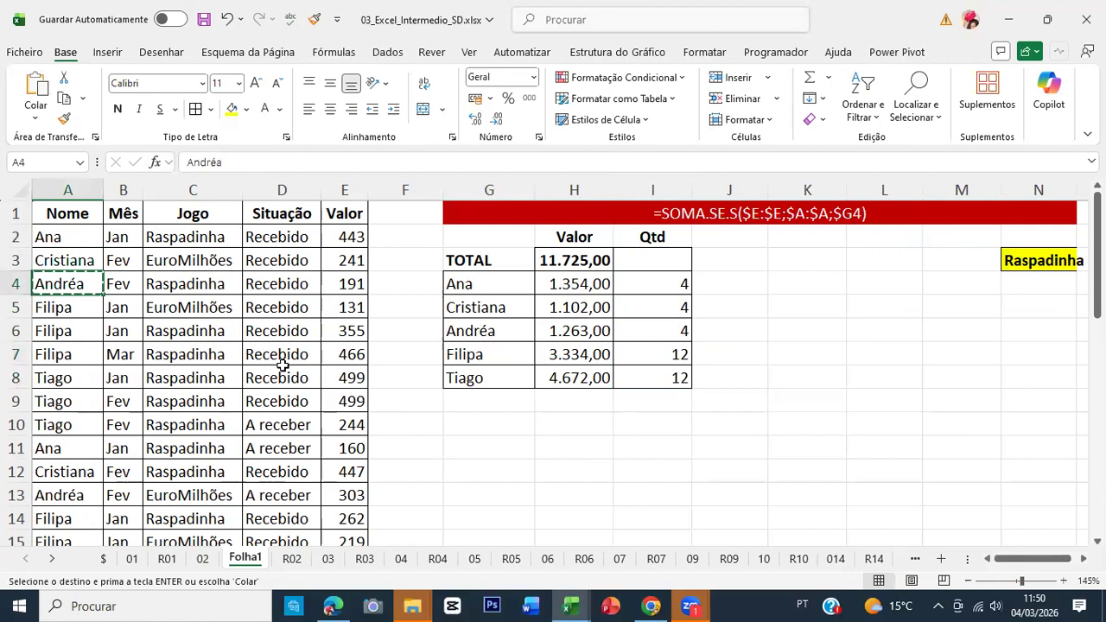
key("Down")
key("shift+Down")
key("shift+Down")
key("shift+Down")
key("Return")
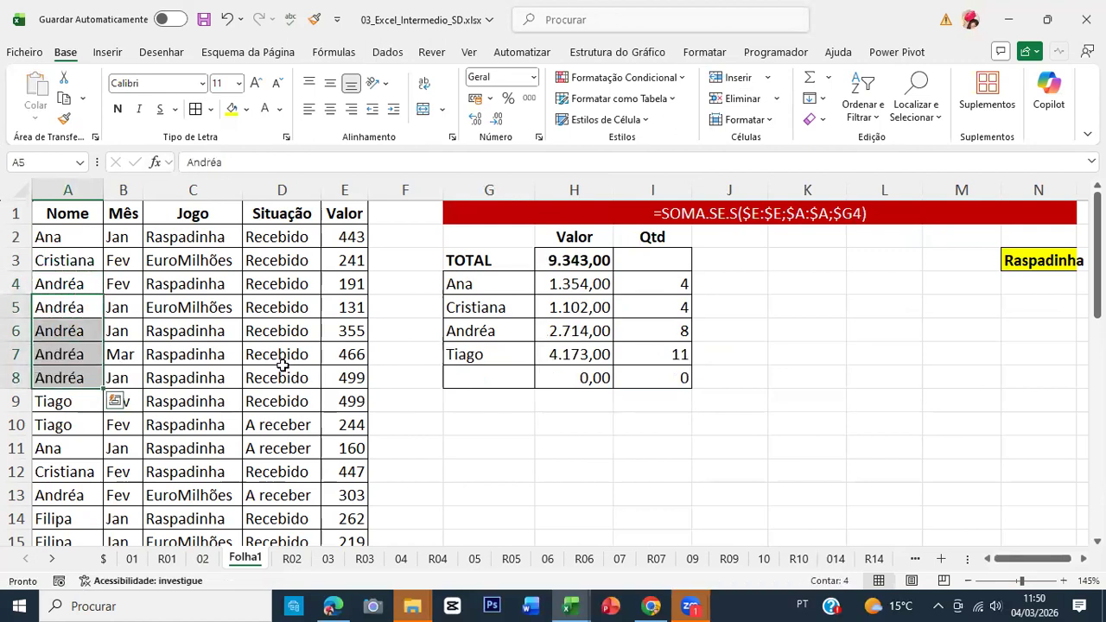
Examine how the names, Valor totals and Qtd counts in G4:I8 respond to the changed names.
key("Right")
key("Right")
key("Right")
key("Right")
key("Right")
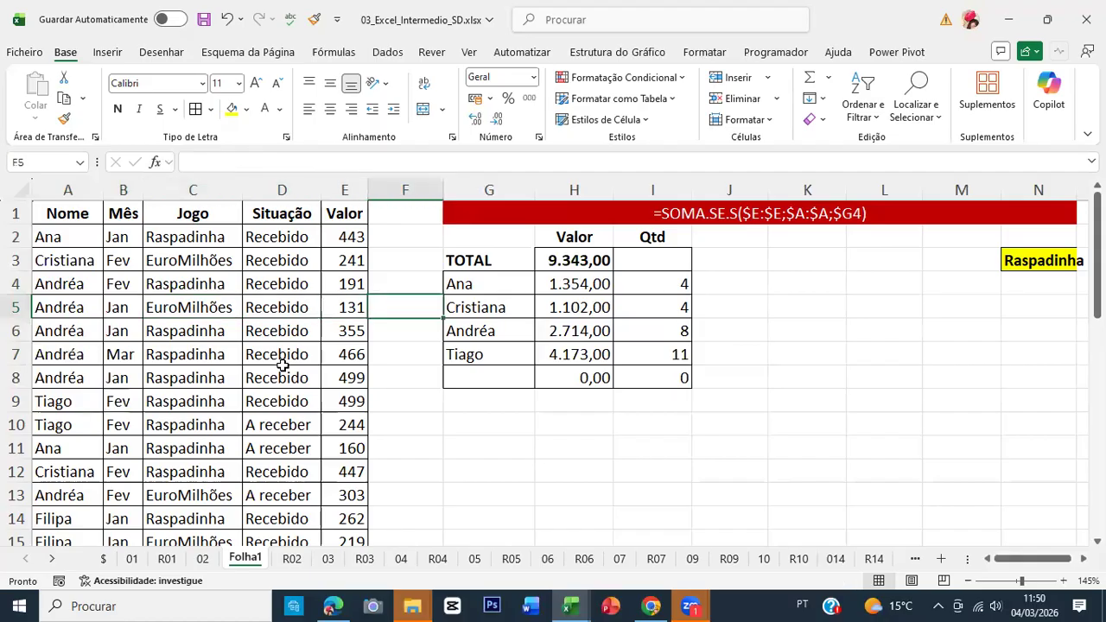
key("Right")
key("Right")
key("Down")
key("Down")
key("Left")
key("Up")
key("Up")
key("Up")
key("Down")
key("Down")
key("Down")
key("Down")
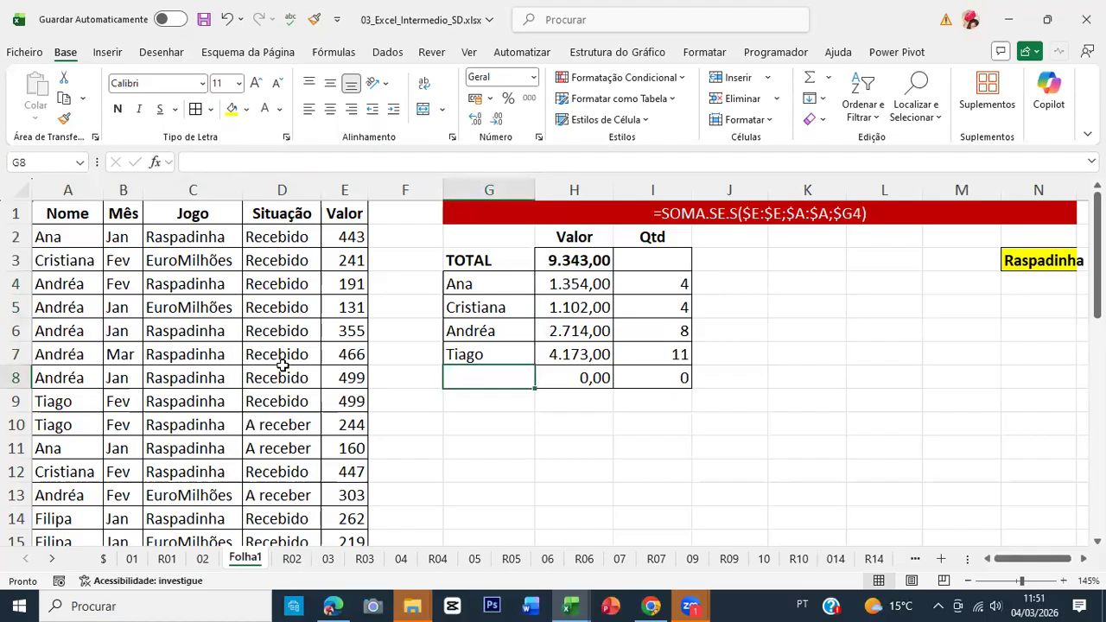
Undo the paste in A5:A8 and copy the name in A4 over A5:A9 instead.
key("ctrl+z")
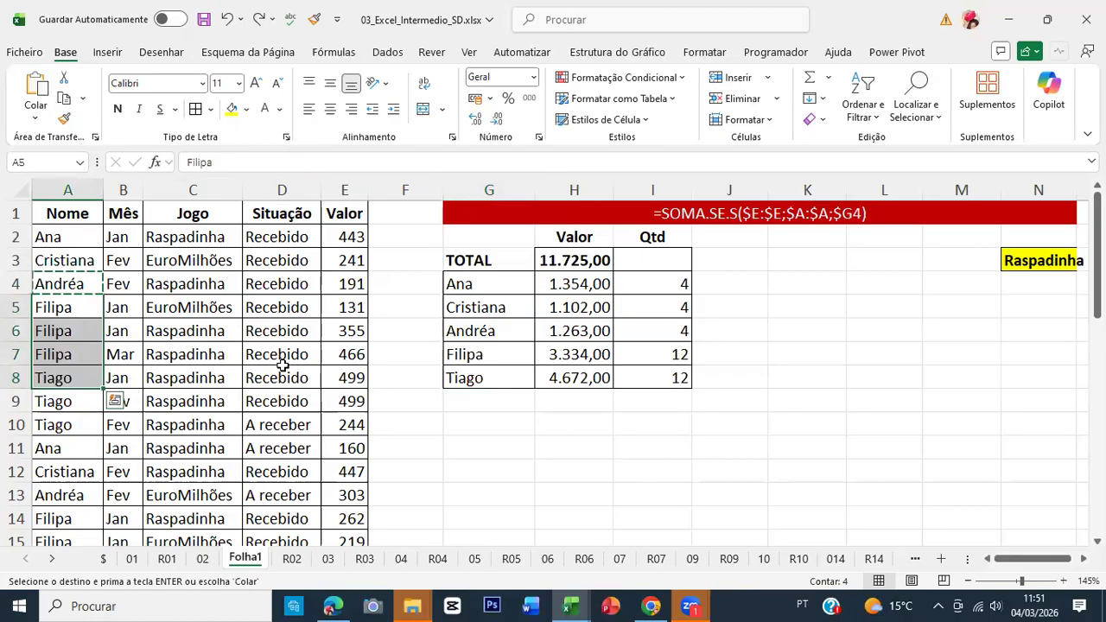
key("Up")
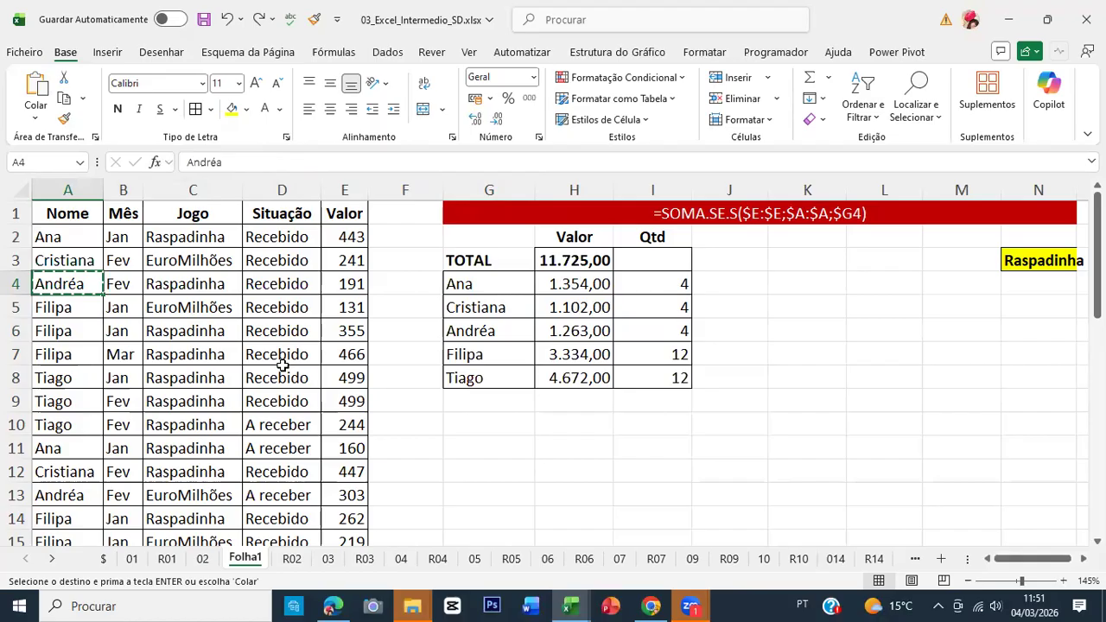
key("Down")
key("shift+Down")
key("shift+Down")
key("shift+Down")
key("shift+Down")
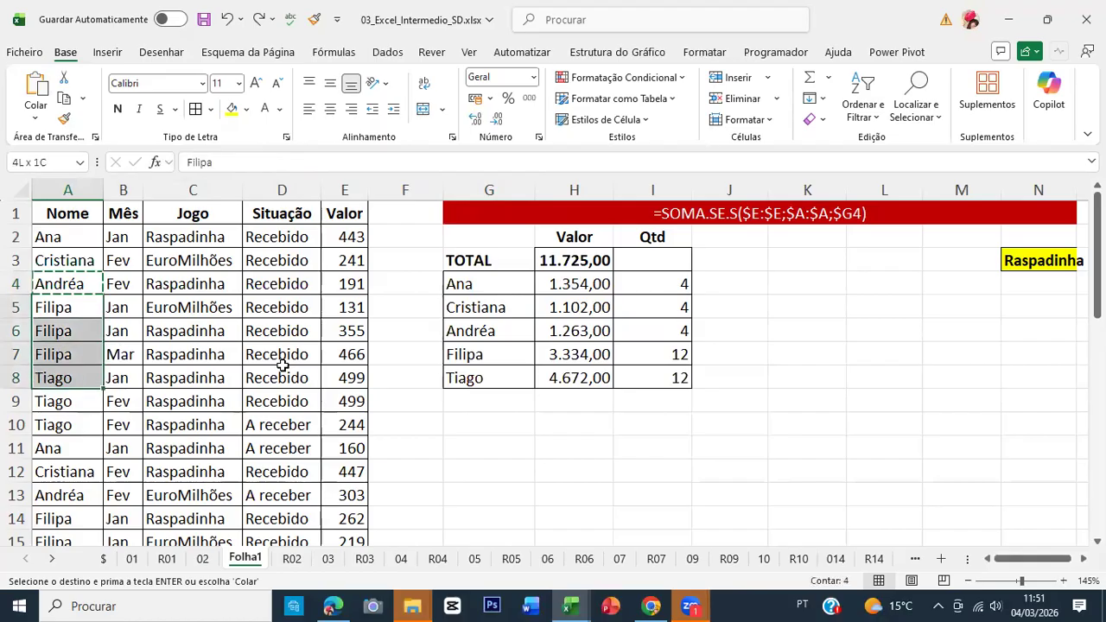
key("Return")
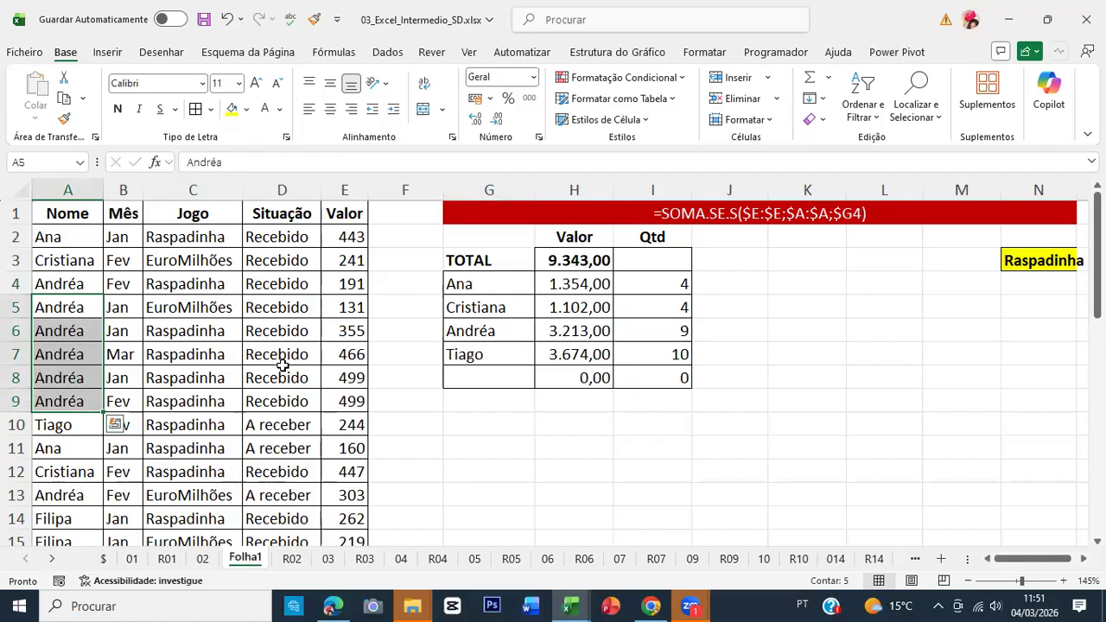
key("ctrl+z")
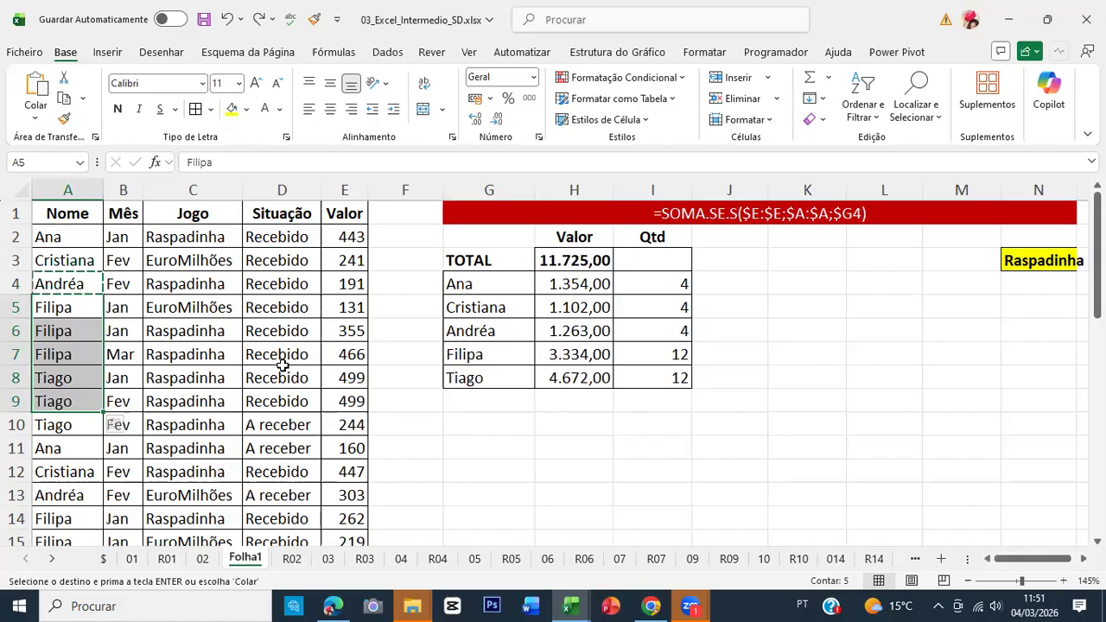
key("Return")
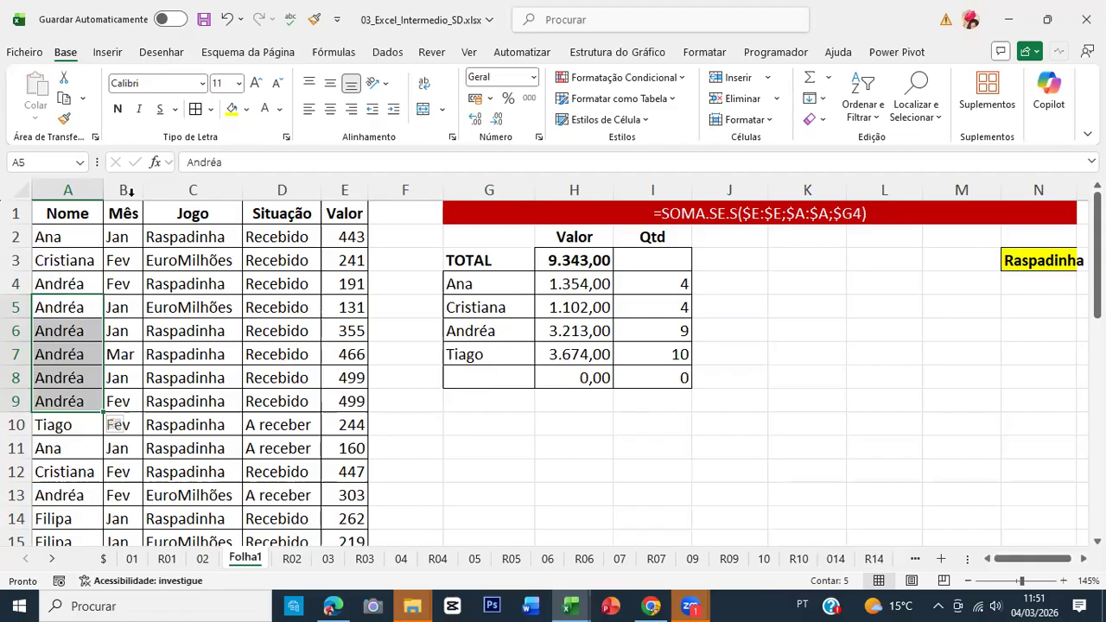
Extend the EXCLUSIVOS range in G4 to A2:A37.
left_click(510, 284)
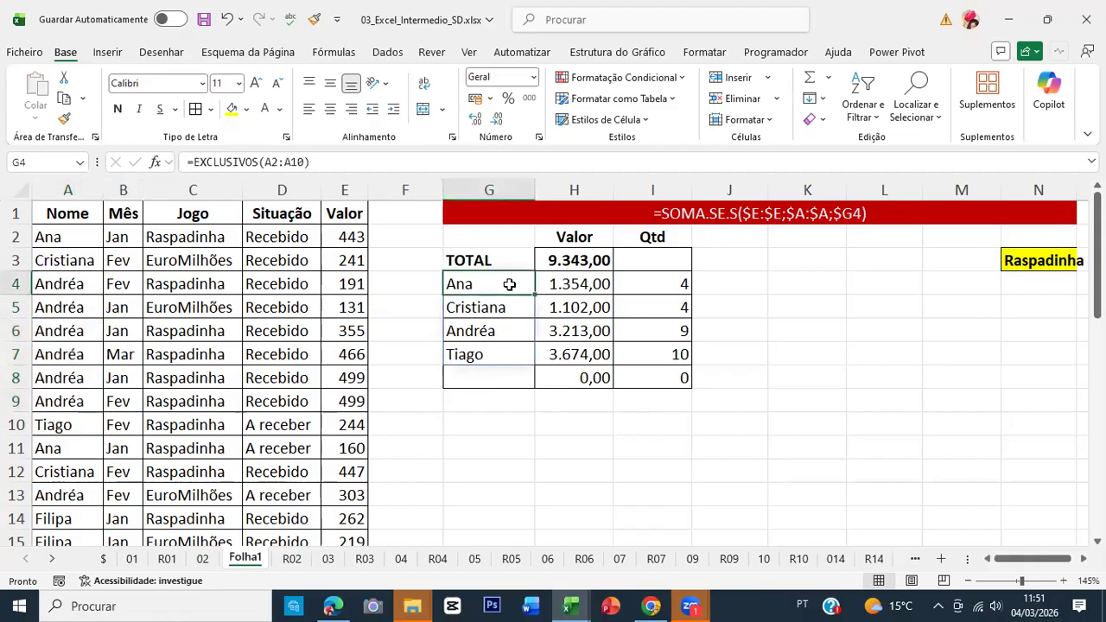
double_click(510, 285)
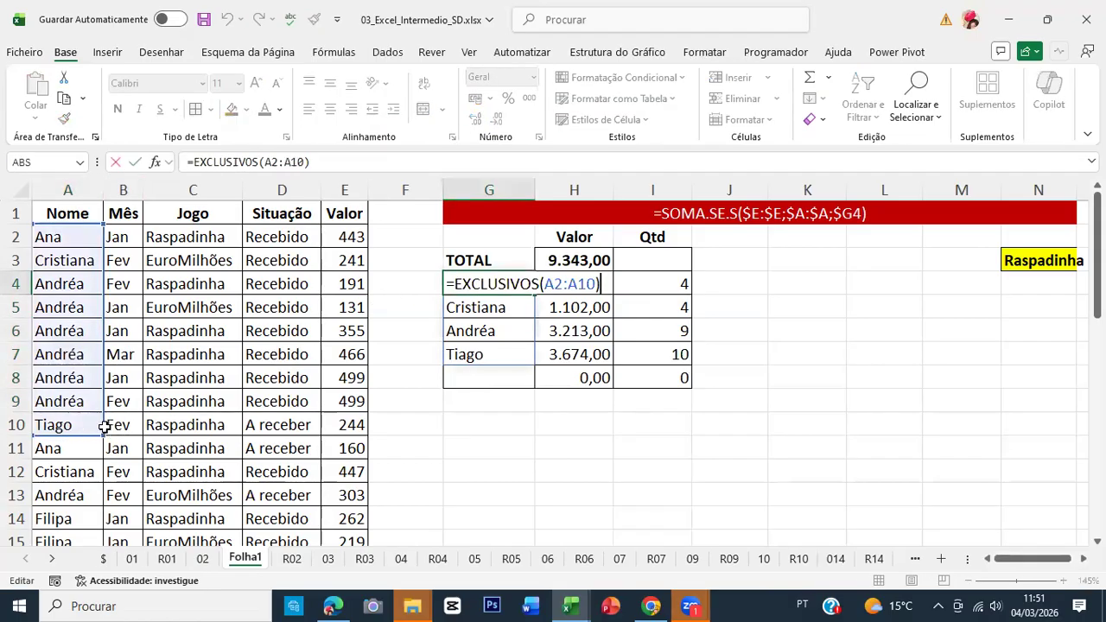
left_click_drag(101, 446, 80, 367)
key("Return")
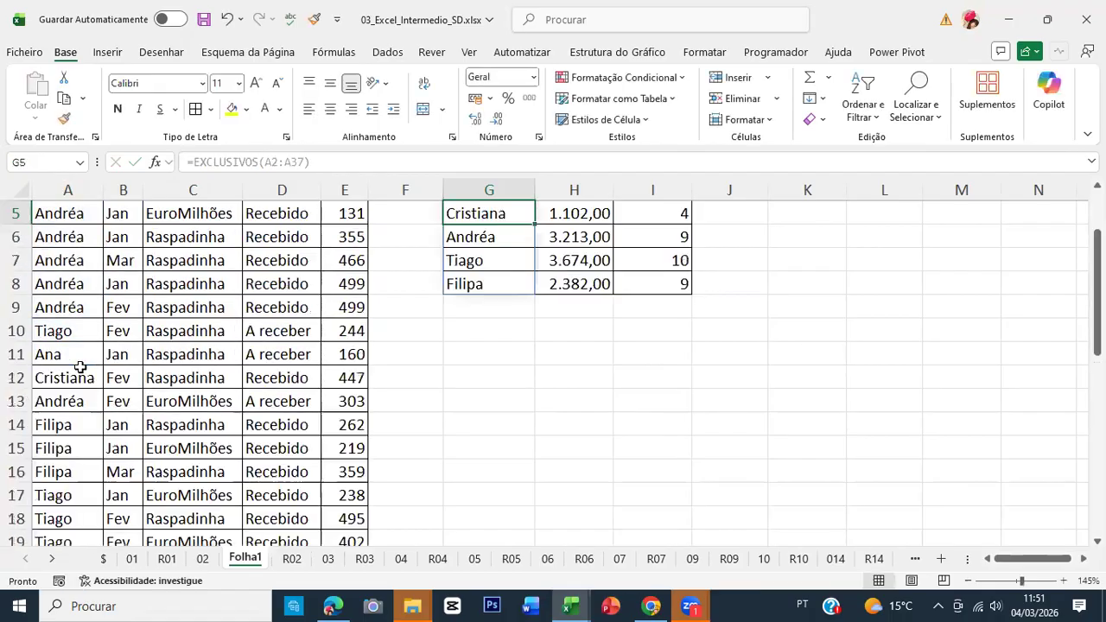
Check the EXCLUSIVOS formula in G4 and examine the recalculated summary rows in G4:I8.
key("Up")
key("Up")
key("Up")
key("Up")
key("Down")
key("Down")
key("Down")
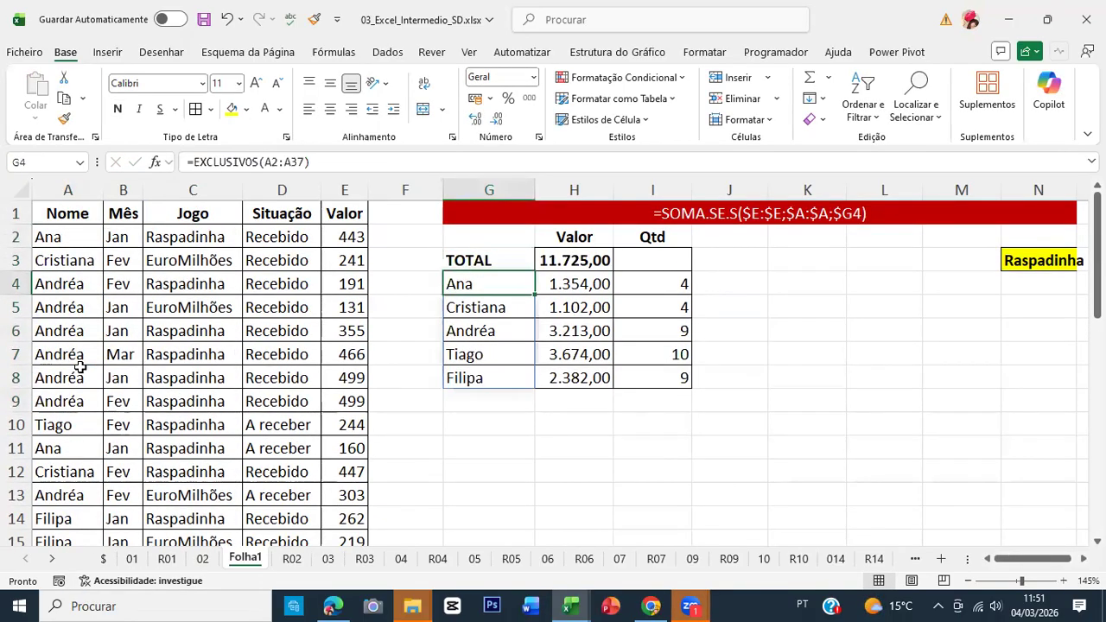
key("Right")
key("Right")
key("Right")
key("Left")
key("Down")
key("Down")
key("Left")
key("Left")
key("Right")
key("Right")
key("Down")
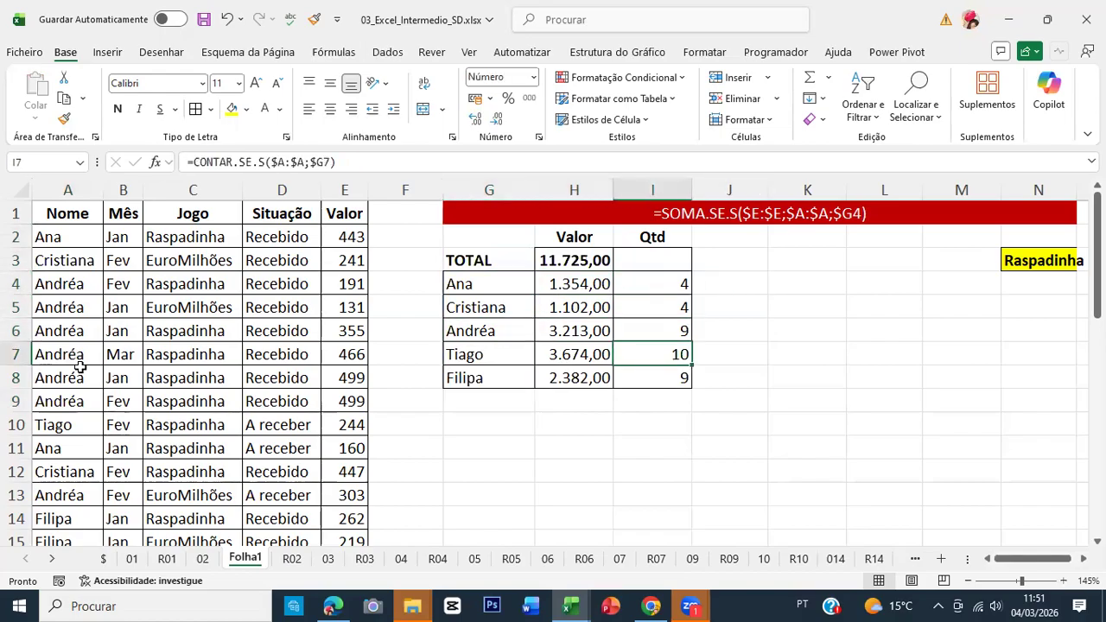
key("Down")
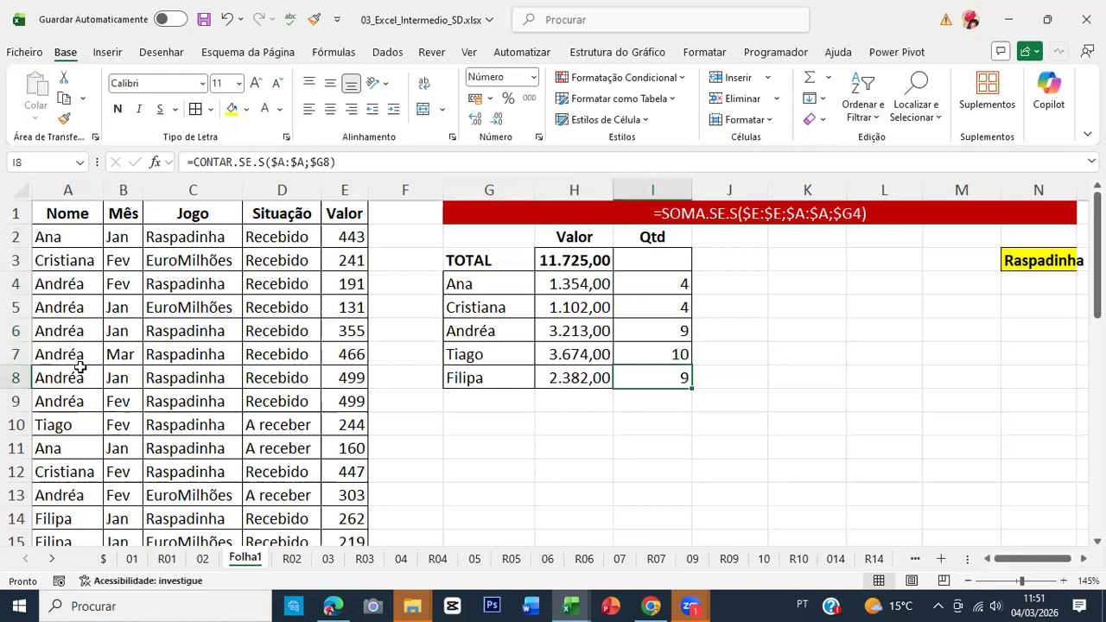
Replace the name in A5 with the first name of the summary table, the one in G4.
left_click(64, 308)
type("Ana")
key("Return")
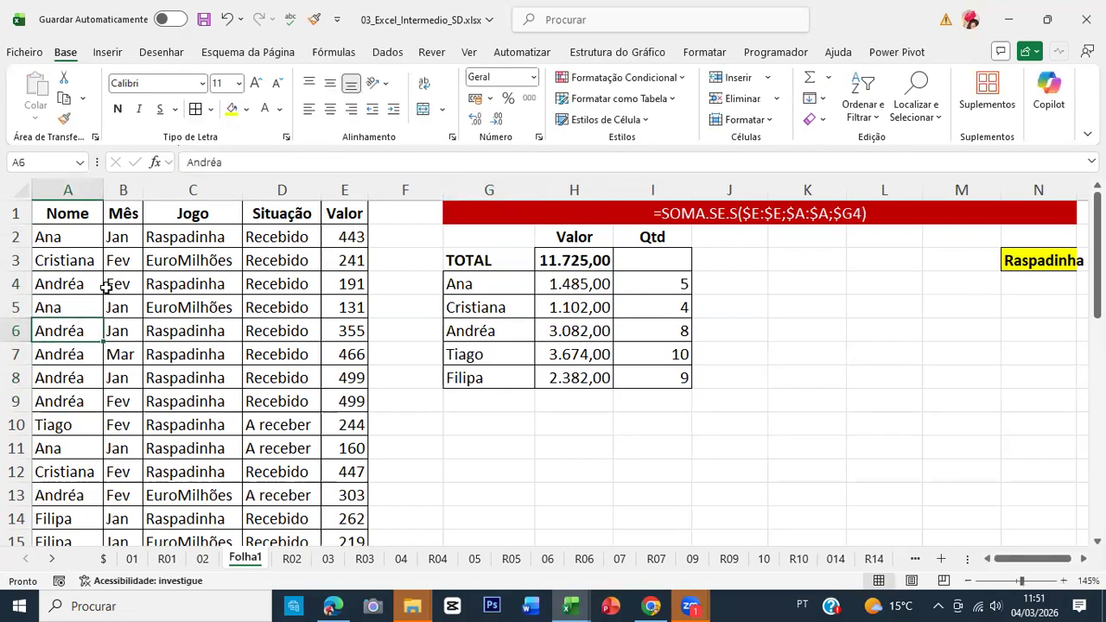
Compare the Qtd counts in I4:I8 with the name entries in column A.
left_click(668, 279)
left_click(672, 331)
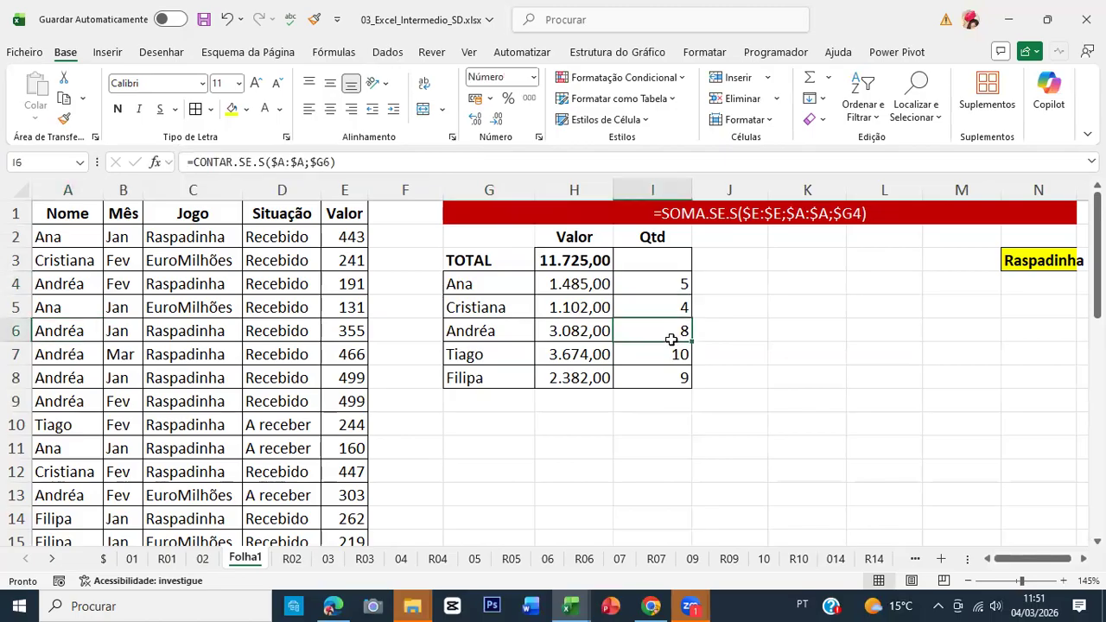
left_click(672, 376)
left_click(660, 285)
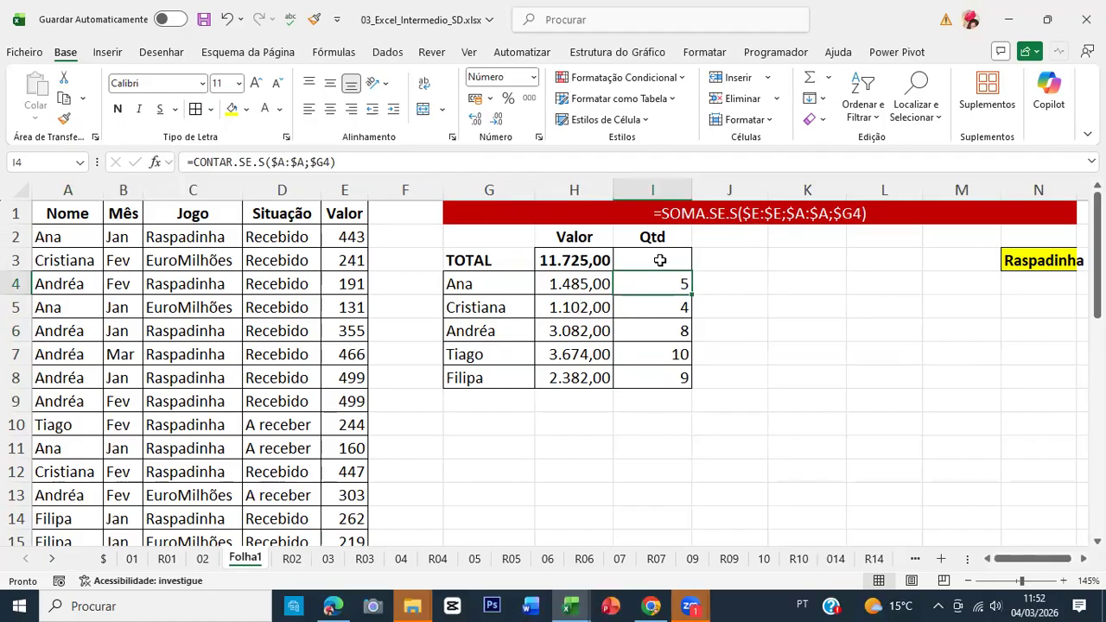
left_click(46, 236)
left_click(50, 289)
left_click(49, 360)
left_click(62, 418)
left_click(47, 465)
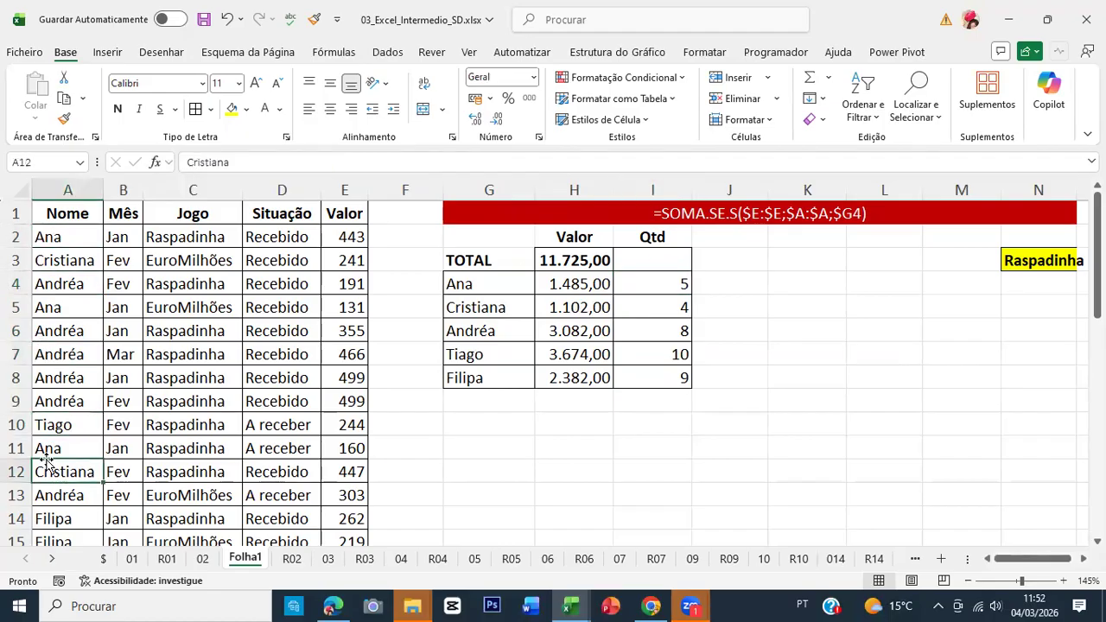
left_click(661, 286)
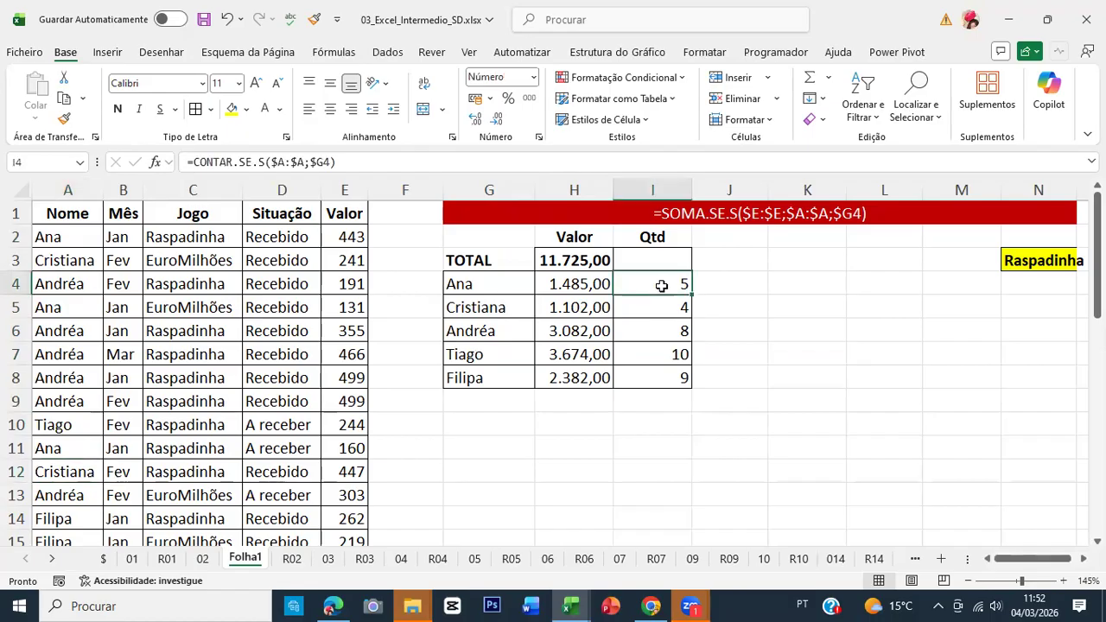
Copy the red banner formula from G1 to H1 so that it references I4.
left_click(473, 222)
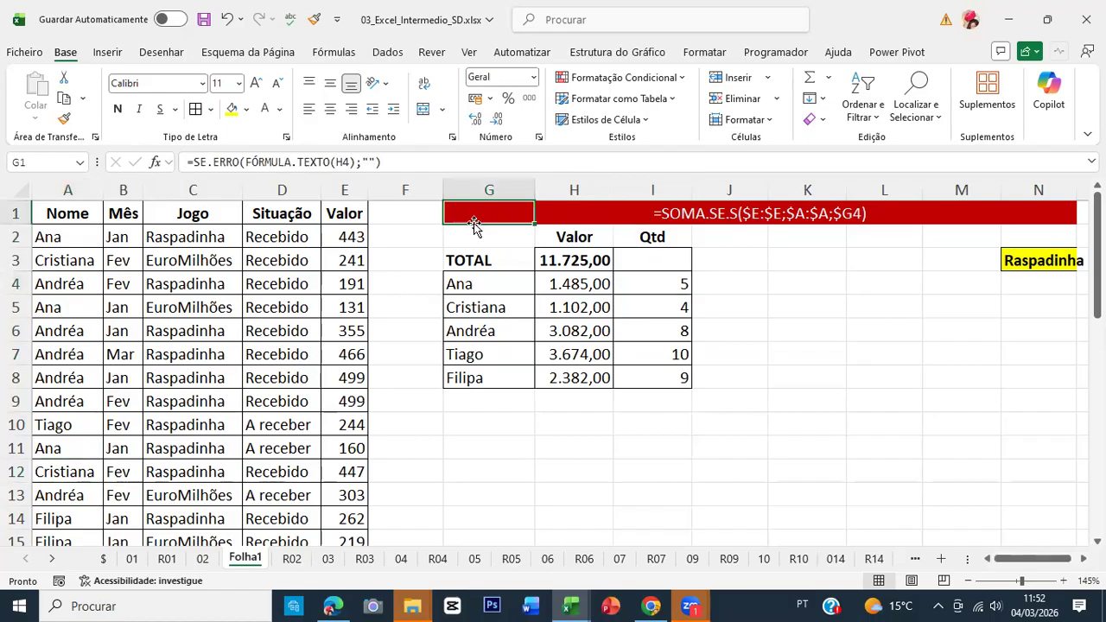
key("ctrl+c")
key("Right")
key("Return")
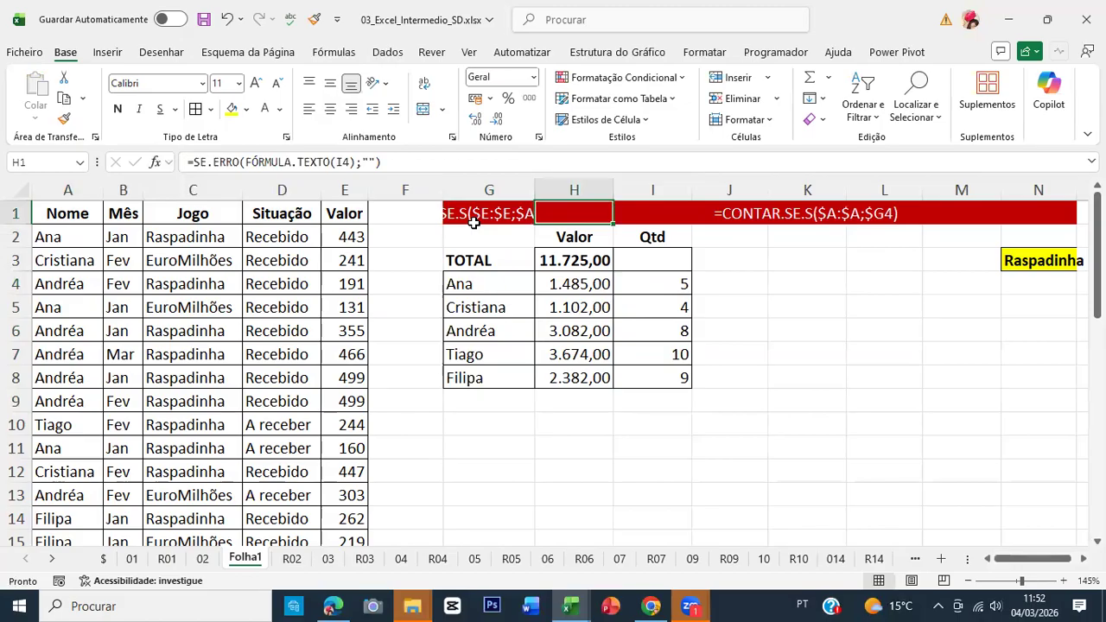
Move the formula =SE.ERRO(FÓRMULA.TEXTO(I4);"") from H1 to I1, leaving H1 empty.
key("F2")
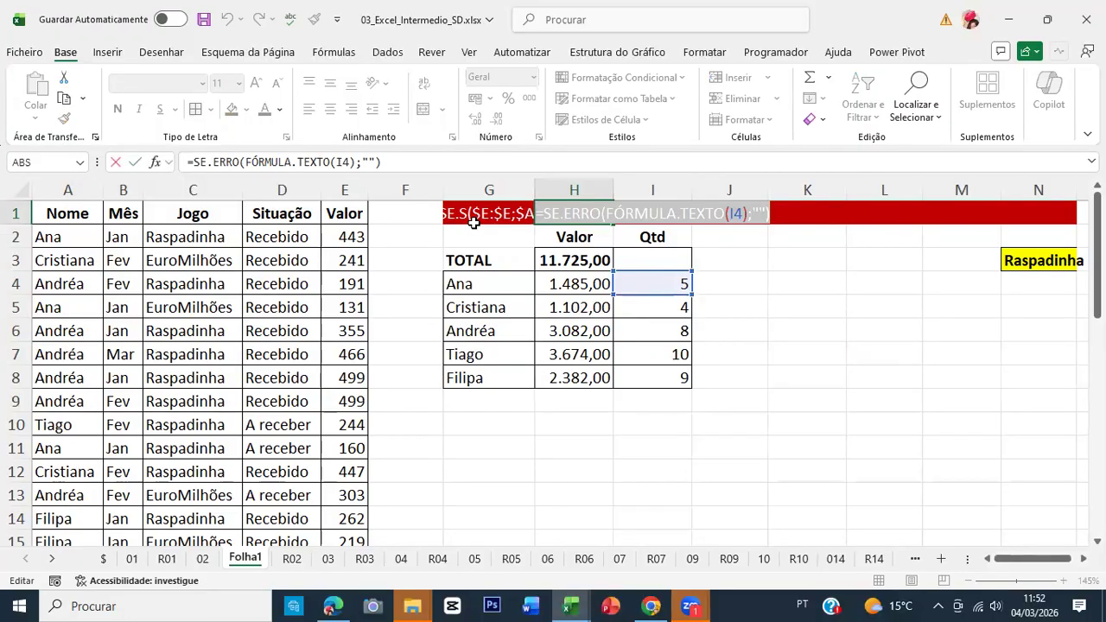
key("BackSpace")
key("Return")
key("Up")
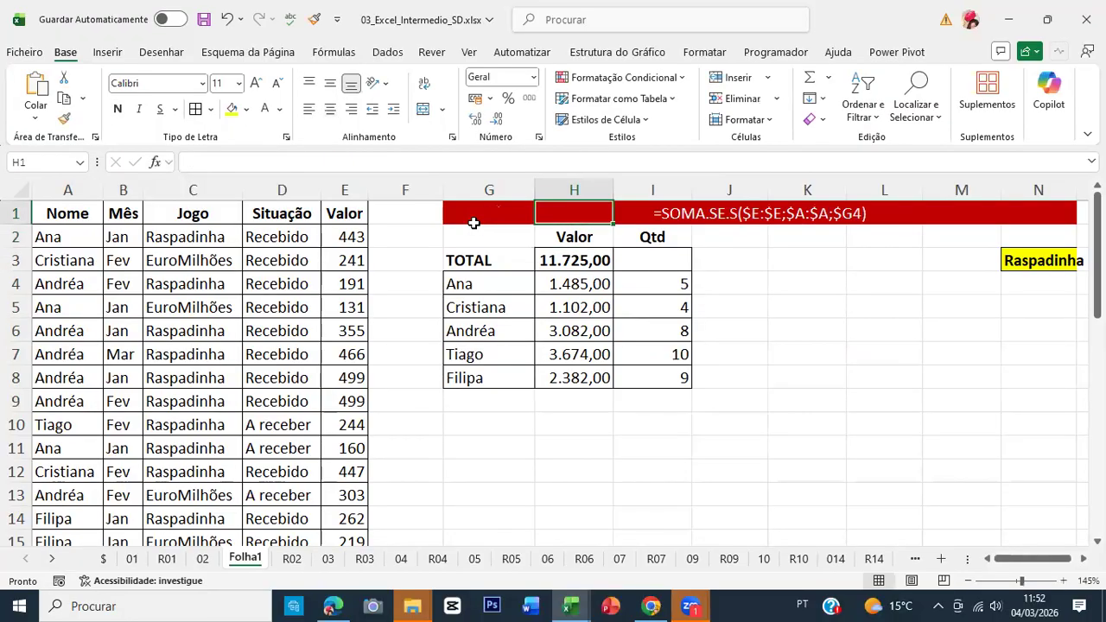
key("Right")
key("Right")
key("Left")
key("F2")
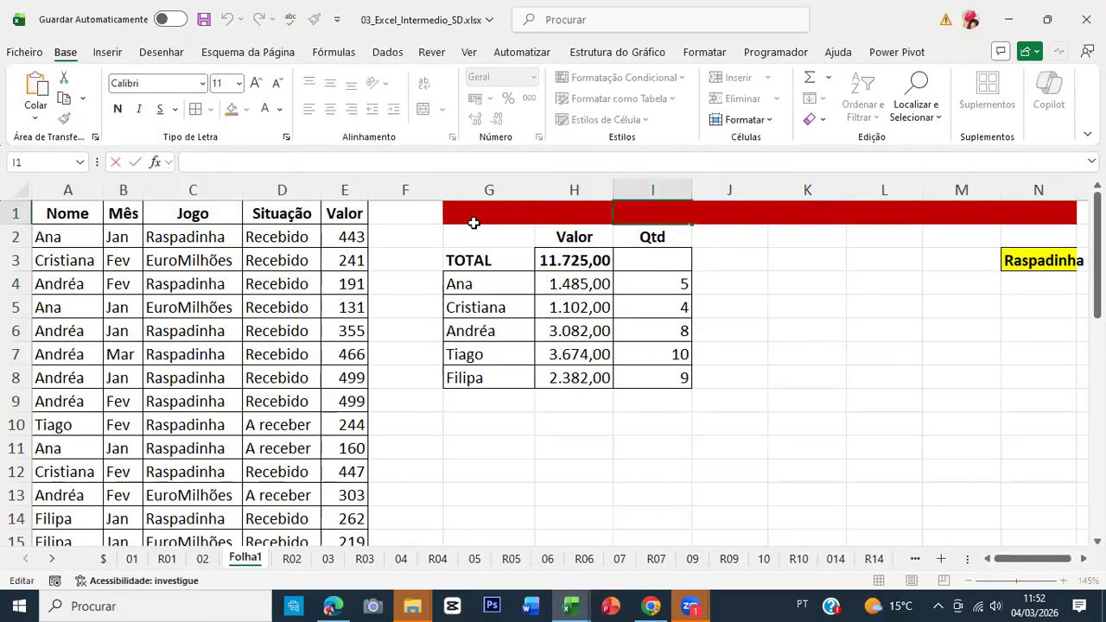
key("ctrl+v")
key("Return")
key("Up")
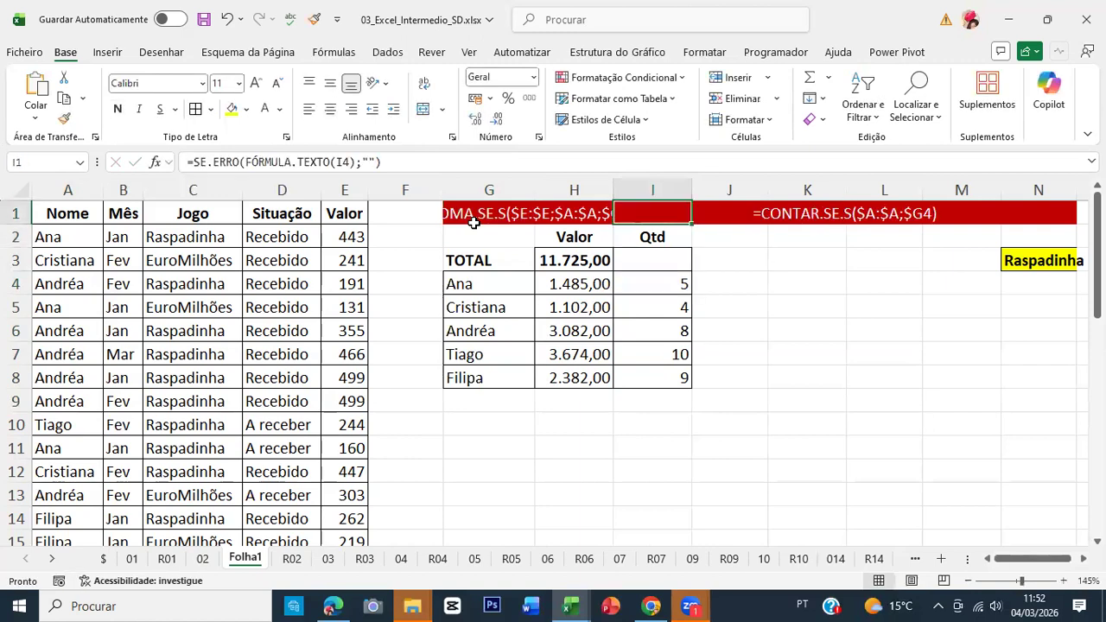
key("ctrl+c")
key("Right")
key("Escape")
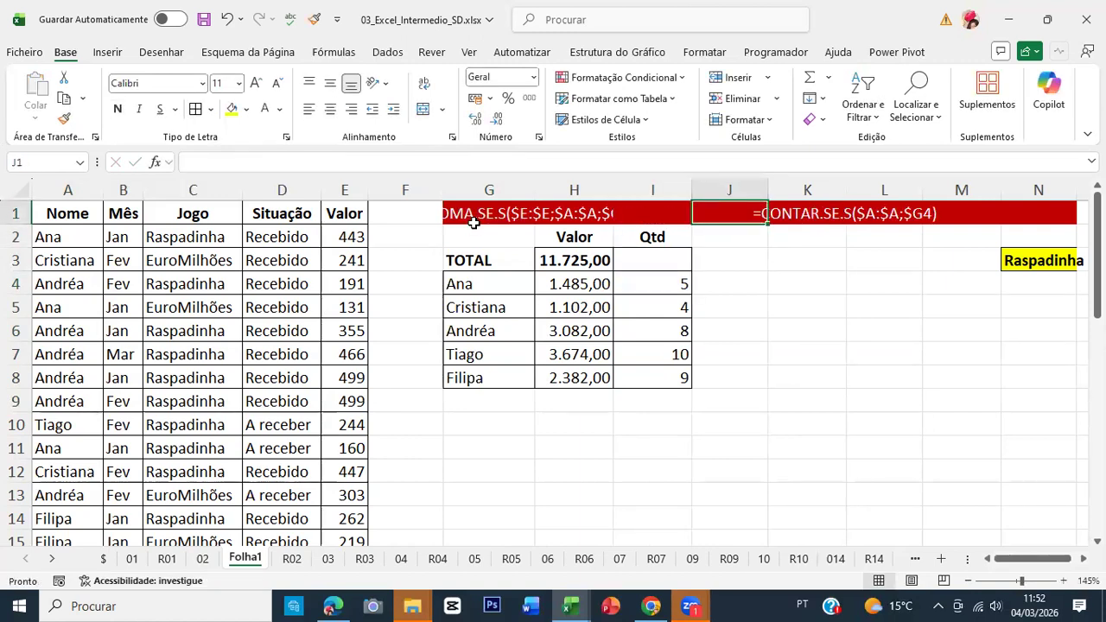
Copy the banner formula from G1 to F1 so that it references G4, and clear G1.
key("Left")
left_click(474, 223)
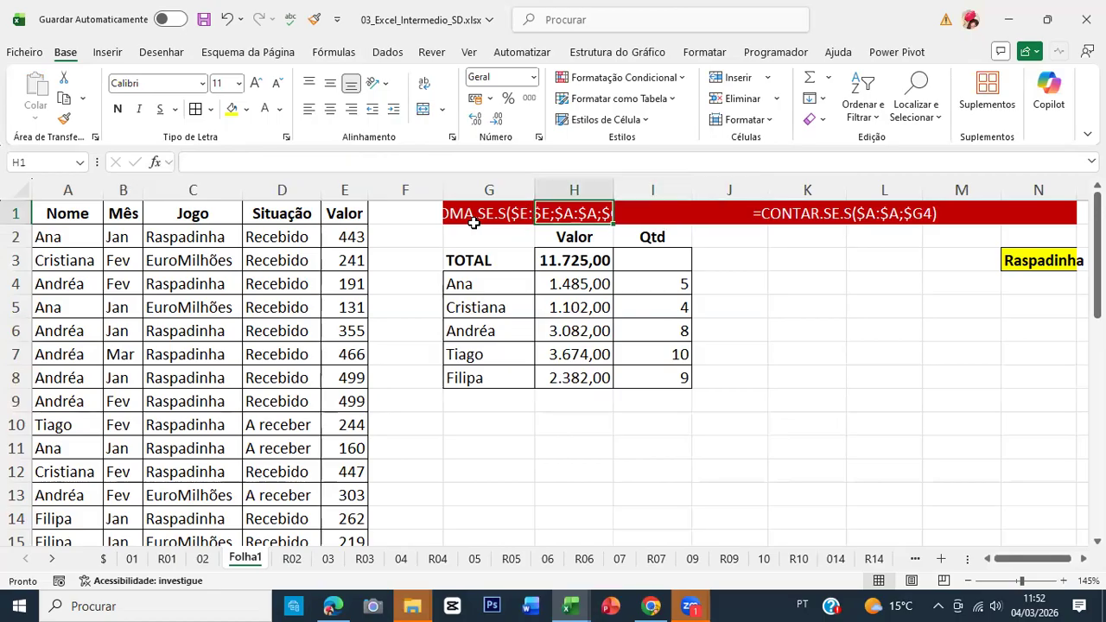
key("ctrl+c")
key("Left")
key("ctrl+v")
key("Right")
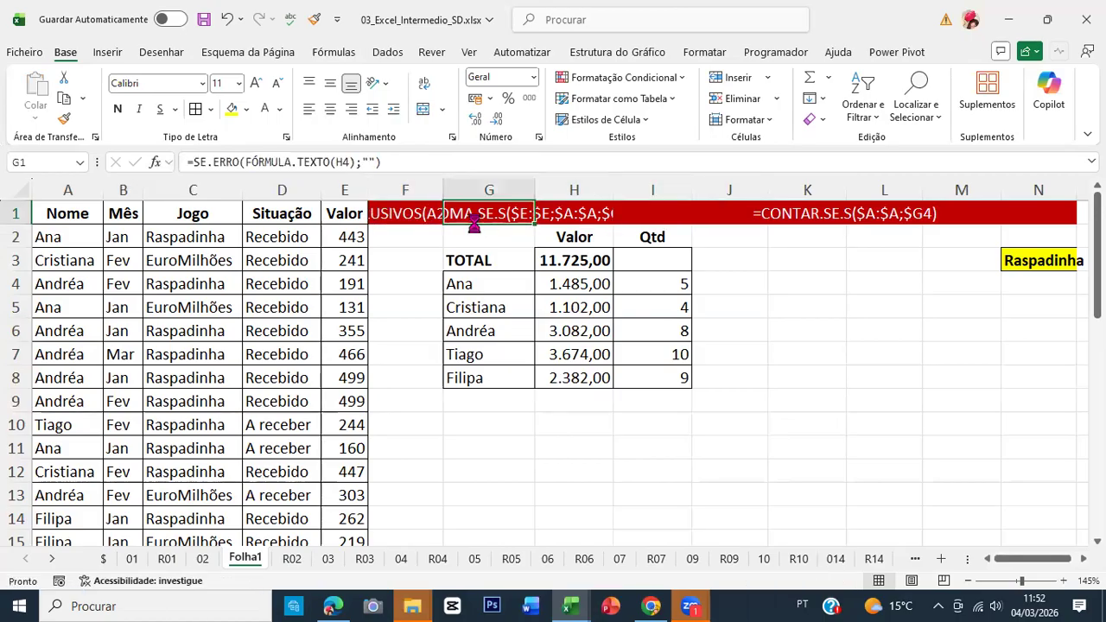
key("Delete")
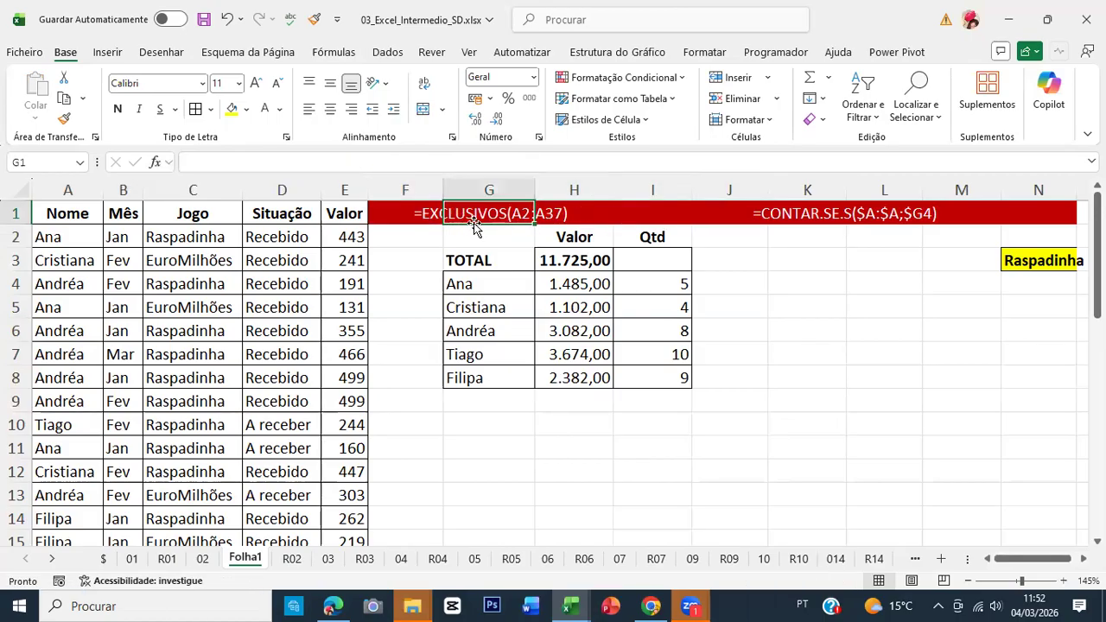
Change the red banner formula in F1 so that it references H4 instead of G4.
key("Left")
key("F2")
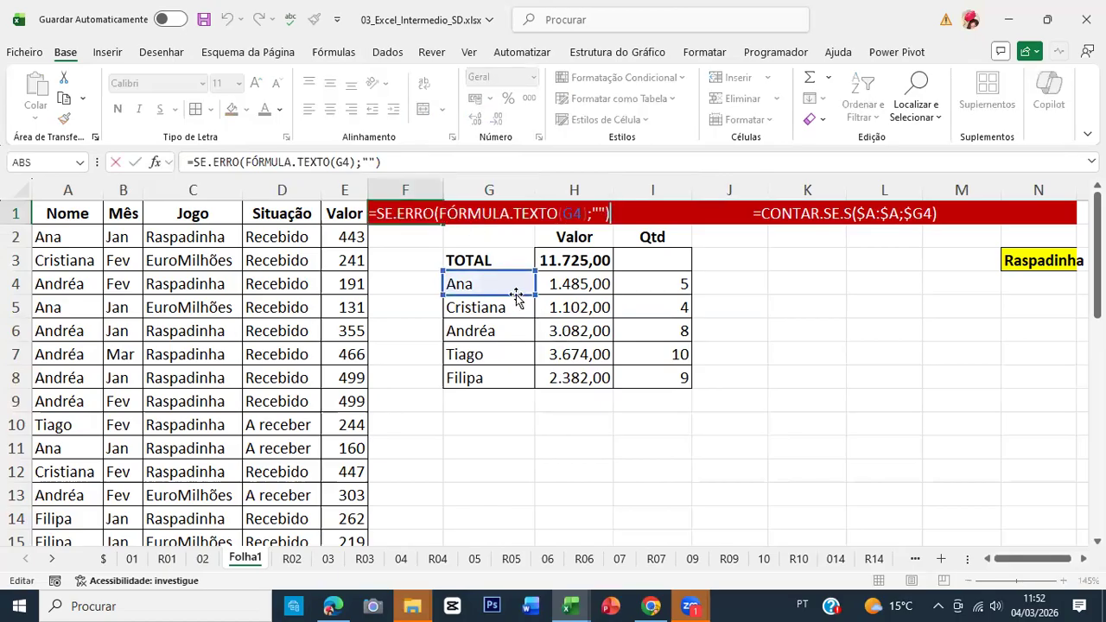
left_click_drag(516, 297, 563, 291)
key("ctrl+Return")
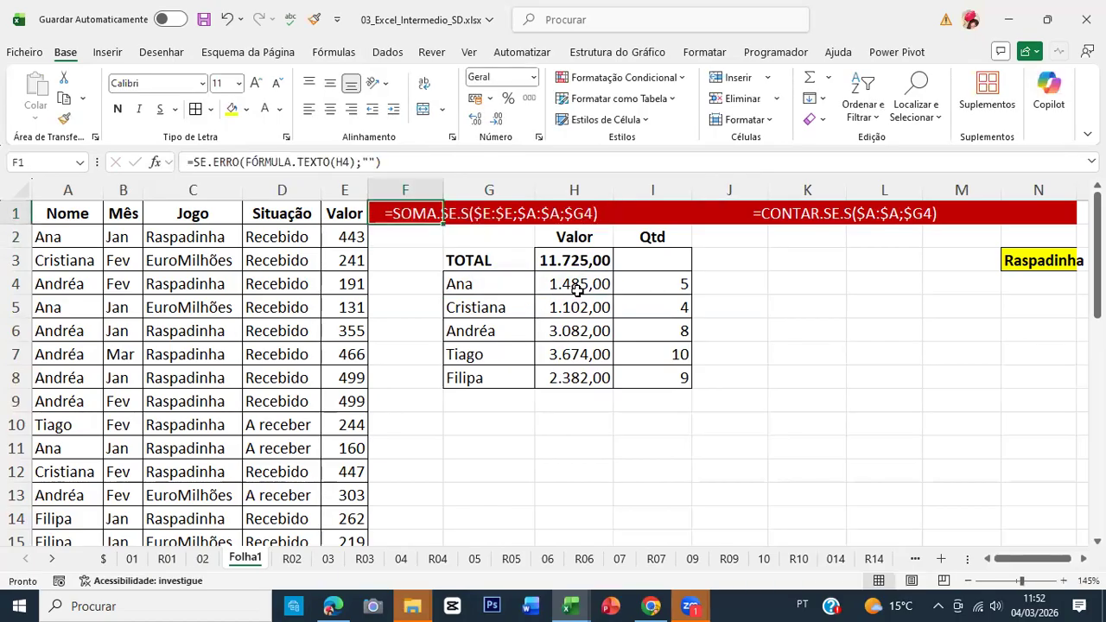
On sheet 02, examine the empty Qtd Vdas cells R4:R8 and the Local names in N4:N8.
key("ctrl+Page_Up")
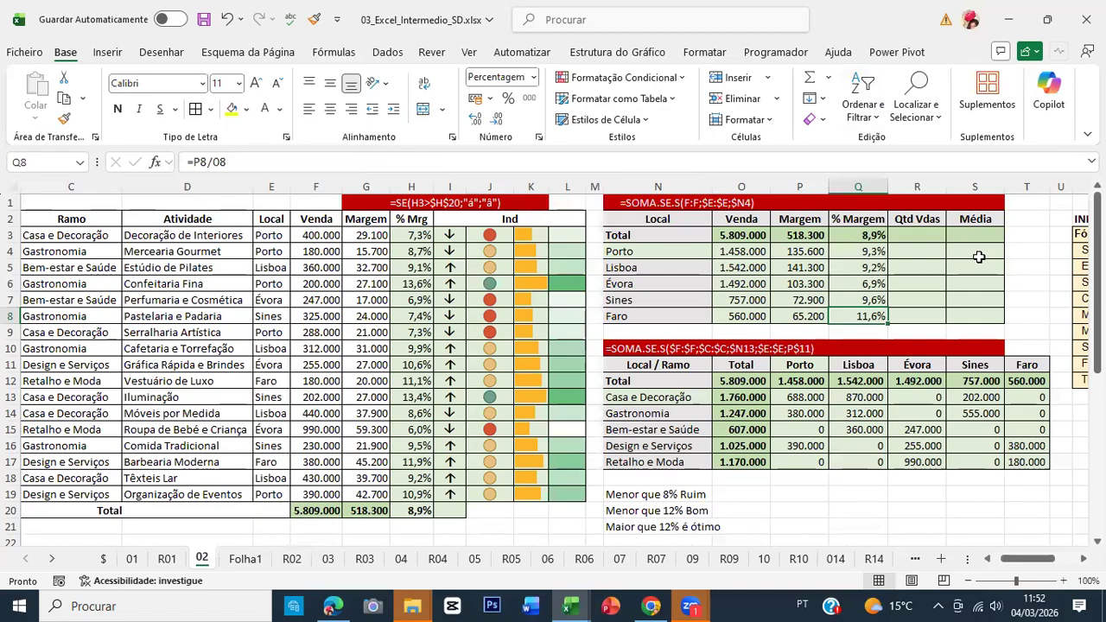
left_click_drag(916, 251, 923, 317)
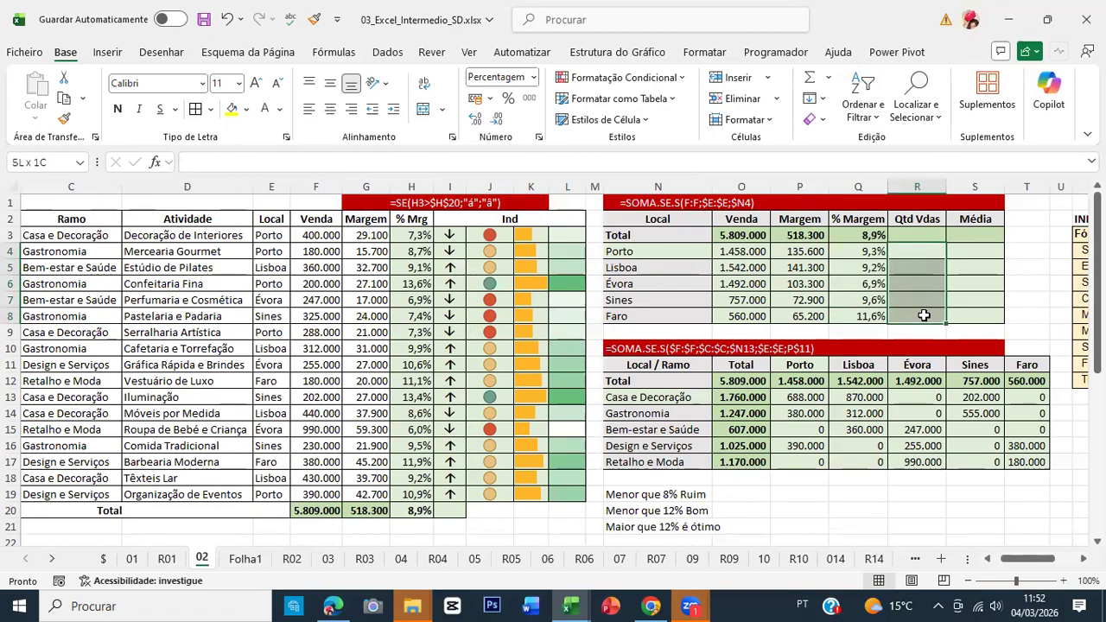
left_click(629, 253)
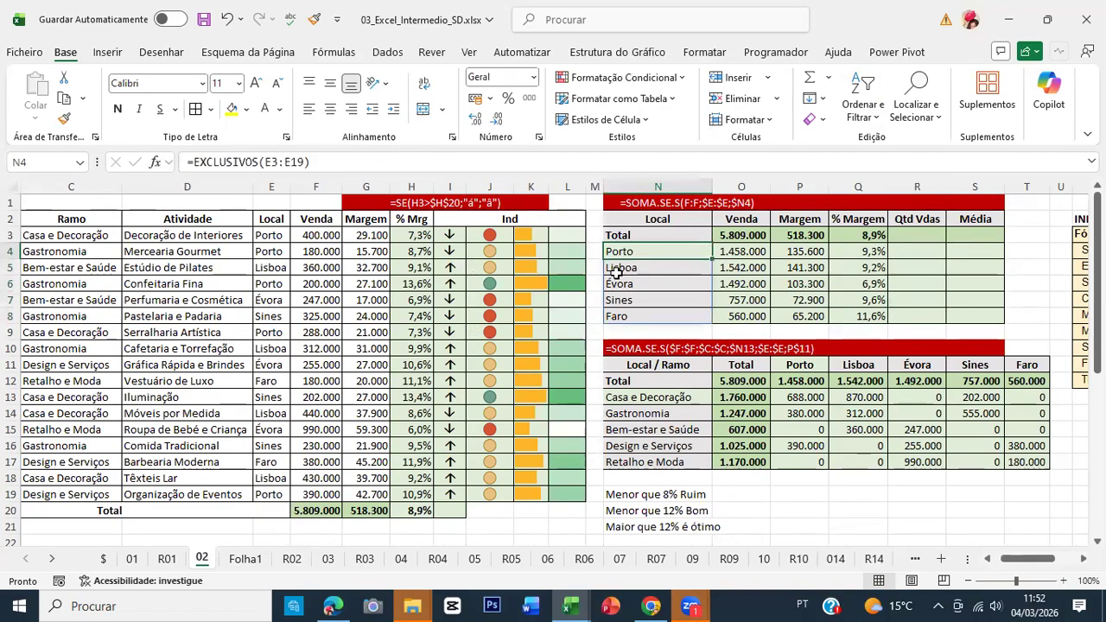
left_click(615, 269)
left_click(627, 284)
left_click(629, 300)
left_click(627, 316)
Start a CONTAR.SE.S formula in R4 for Porto's Qtd Vdas.
left_click(915, 248)
type("=contar.se")
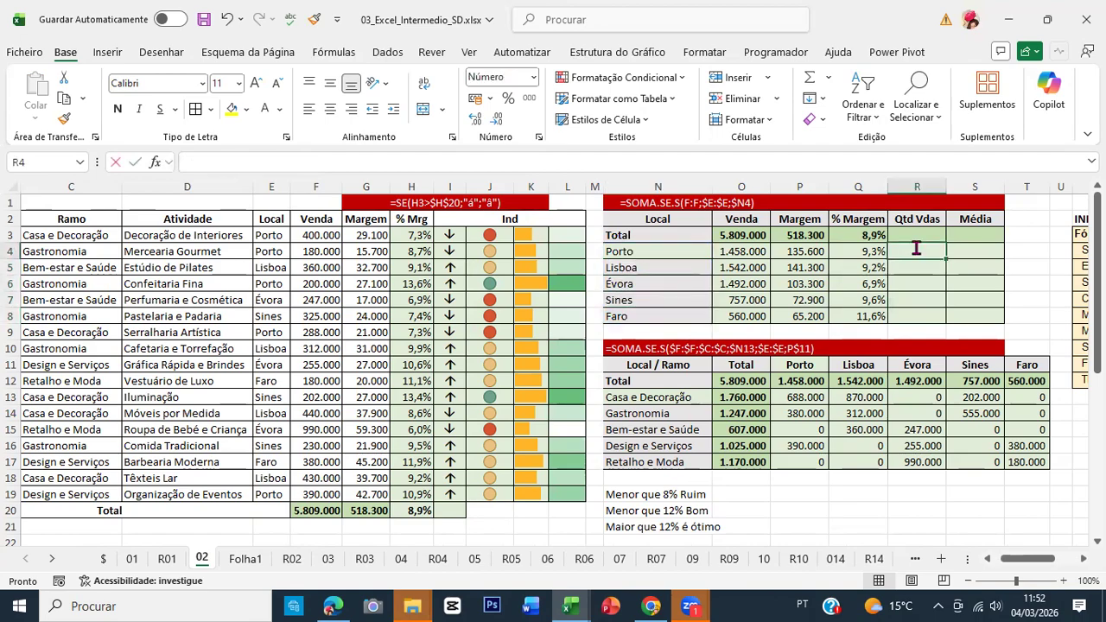
type(",s")
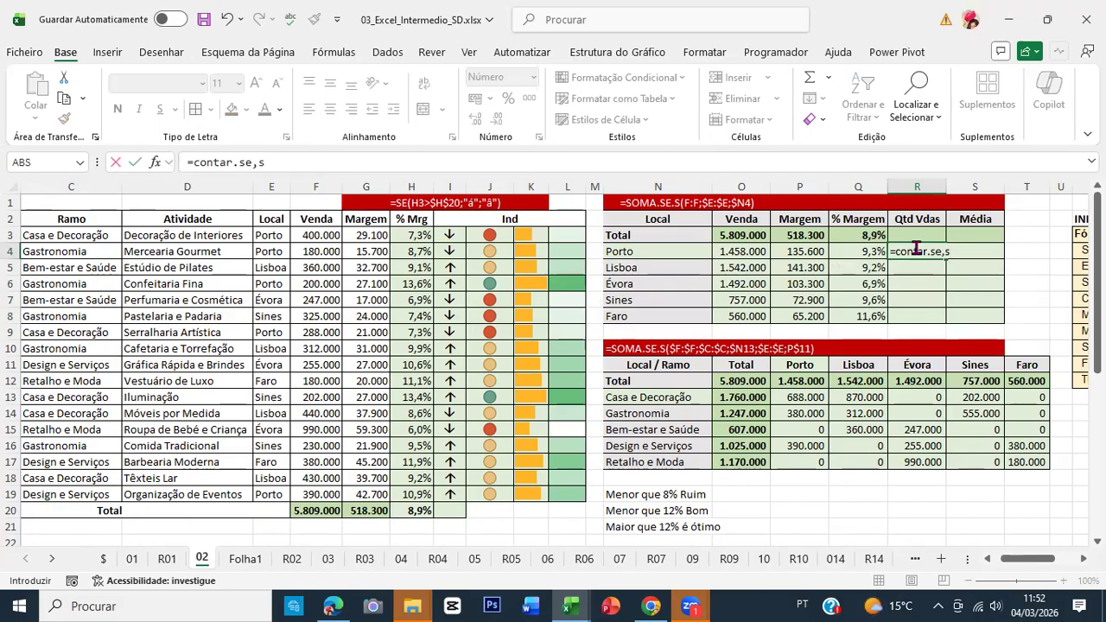
key("BackSpace")
key("BackSpace")
left_click(935, 284)
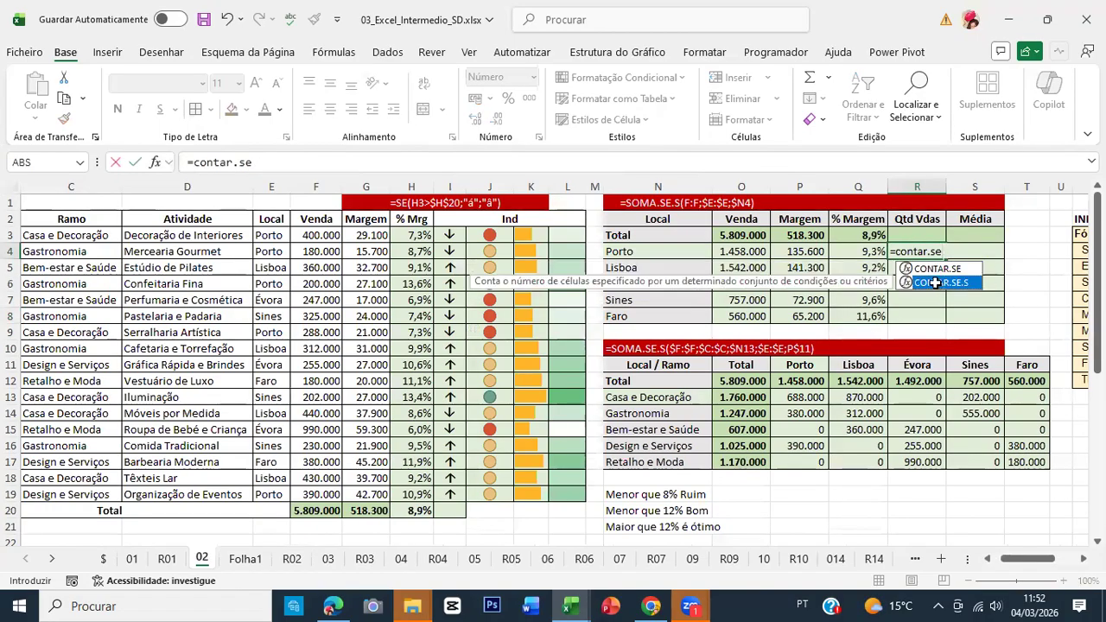
double_click(935, 284)
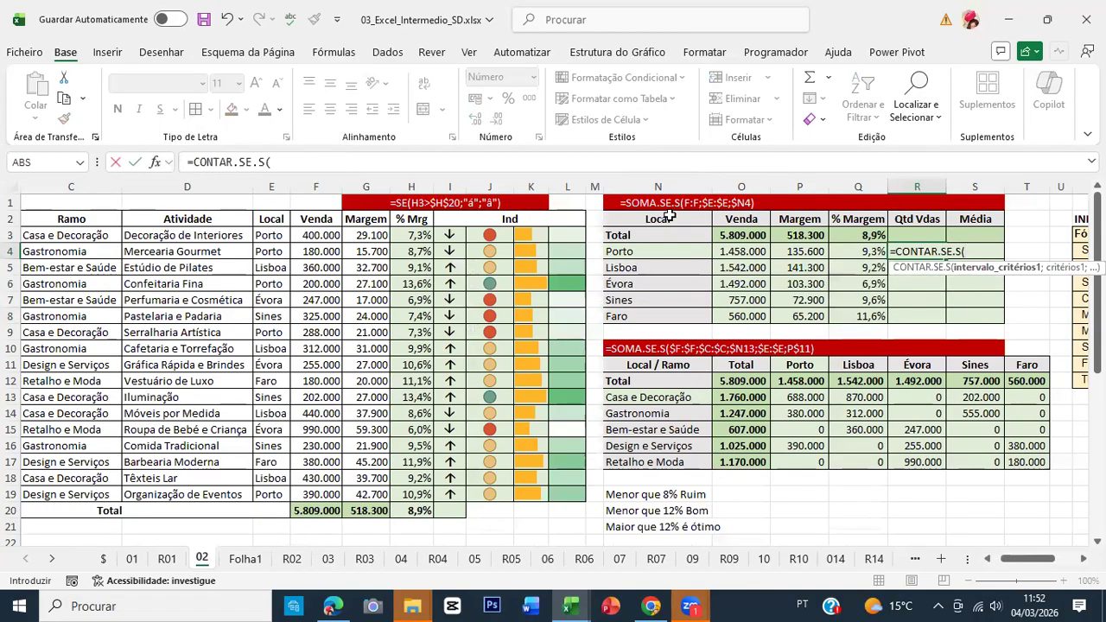
Complete R4's CONTAR.SE.S with criteria range $E:$E and criterion $N4, and fill the formula down to R8.
left_click(157, 163)
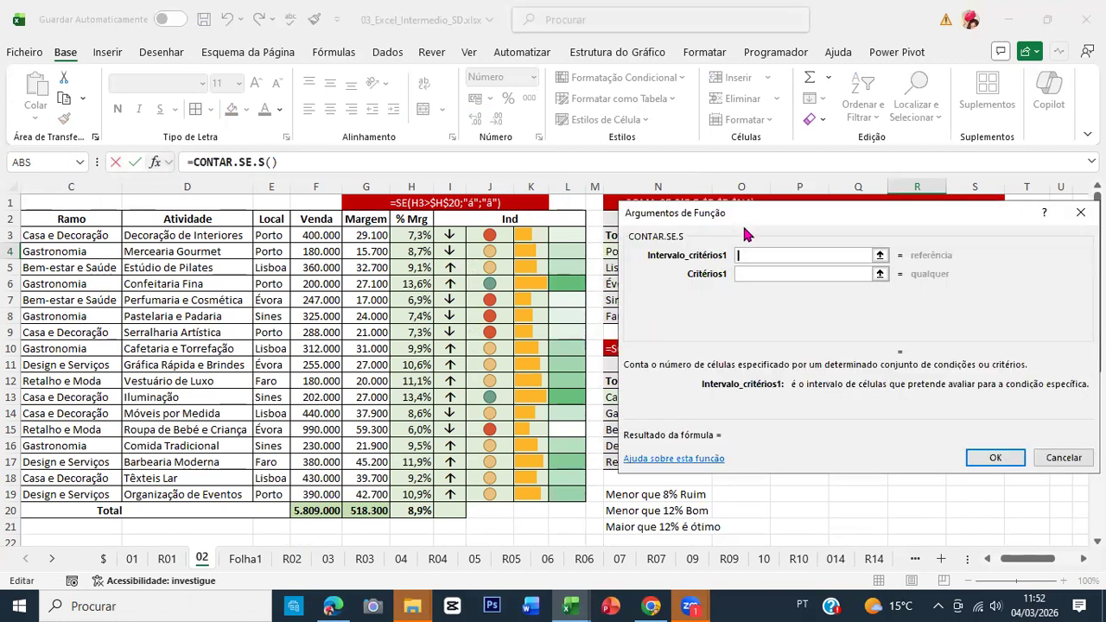
left_click_drag(742, 222, 787, 284)
left_click(273, 187)
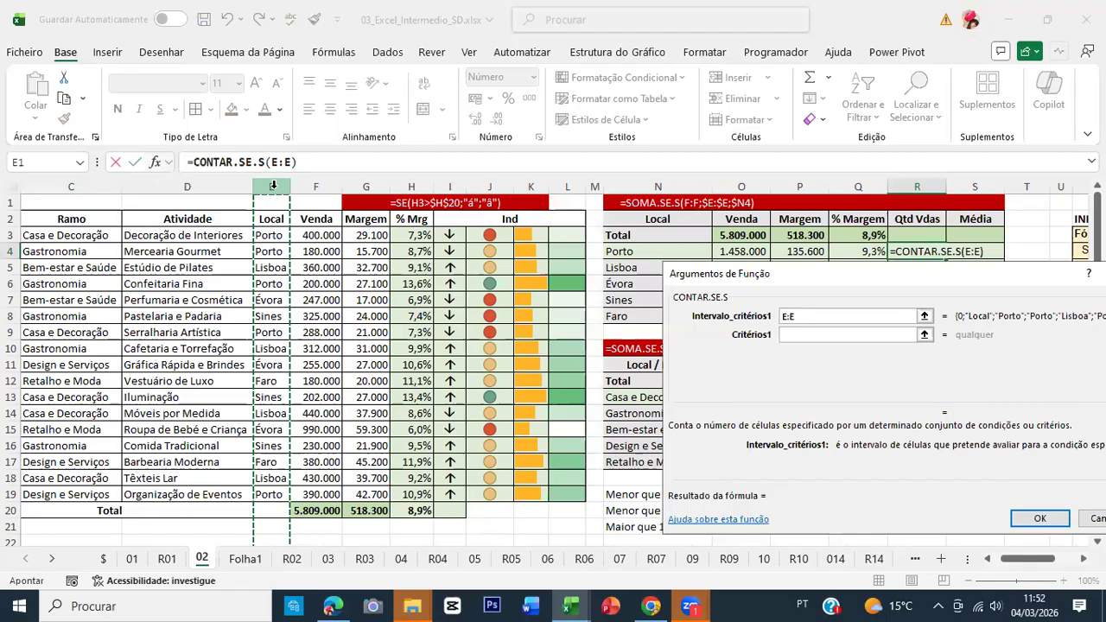
key("F4")
key("Tab")
left_click(646, 252)
key("F4")
key("F4")
key("F4")
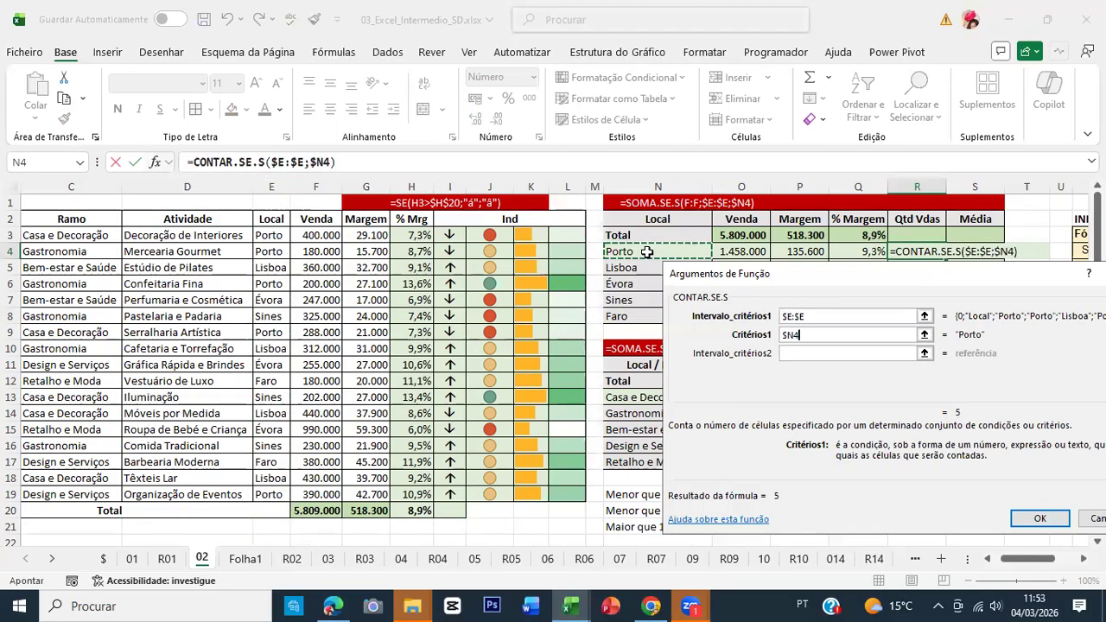
key("Return")
left_click_drag(946, 259, 946, 324)
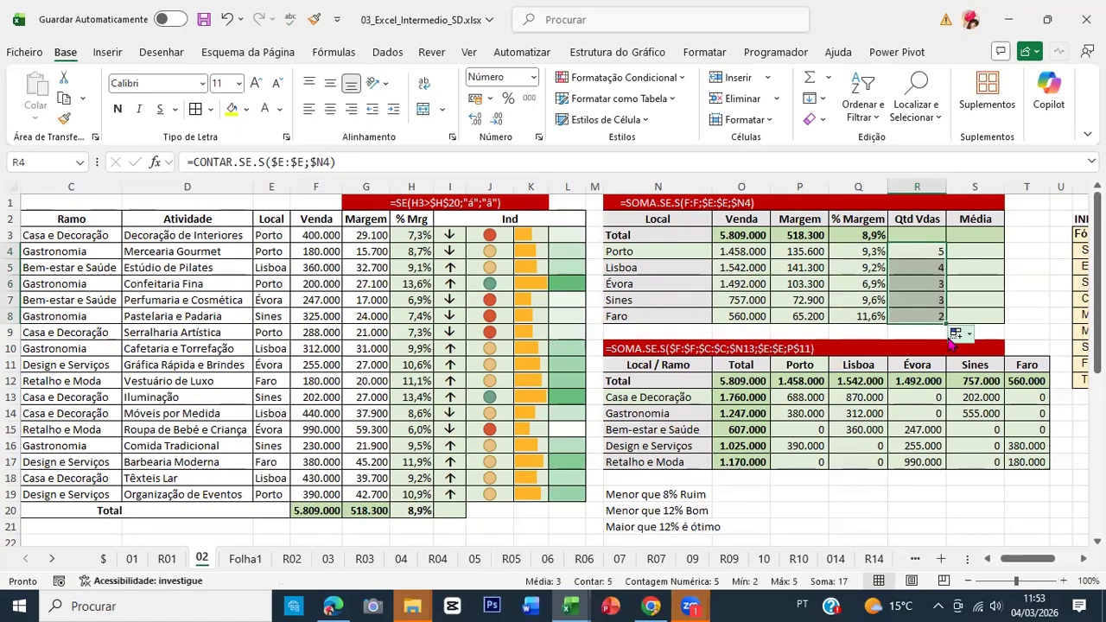
Total the Qtd Vdas counts in R3 with =SOMA(R4:R8).
left_click(918, 235)
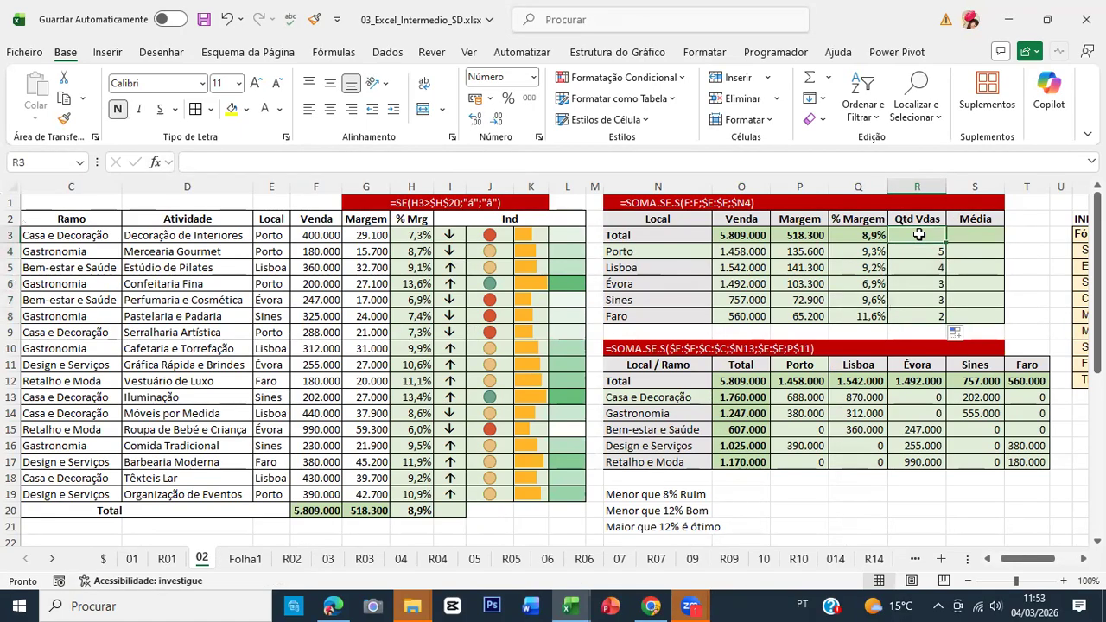
type("=soma(")
key("Down")
key("shift+Down")
key("shift+Down")
key("shift+Down")
key("shift+Down")
key("ctrl+Return")
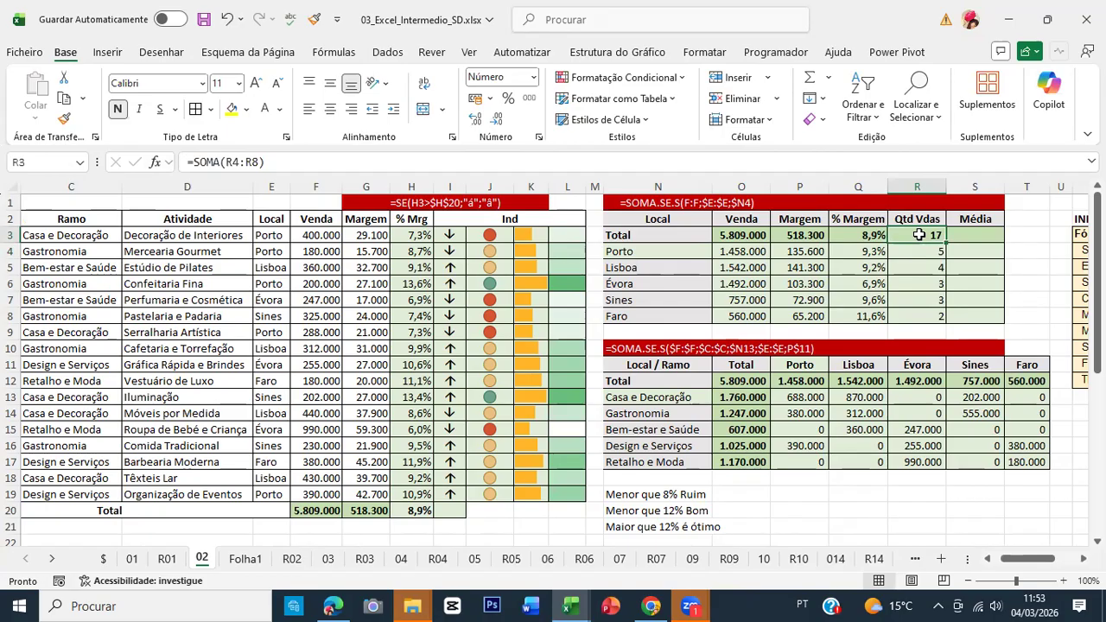
Review the CONTAR.SE.S formulas in the Qtd Vdas cells R4:R7.
key("Down")
key("Down")
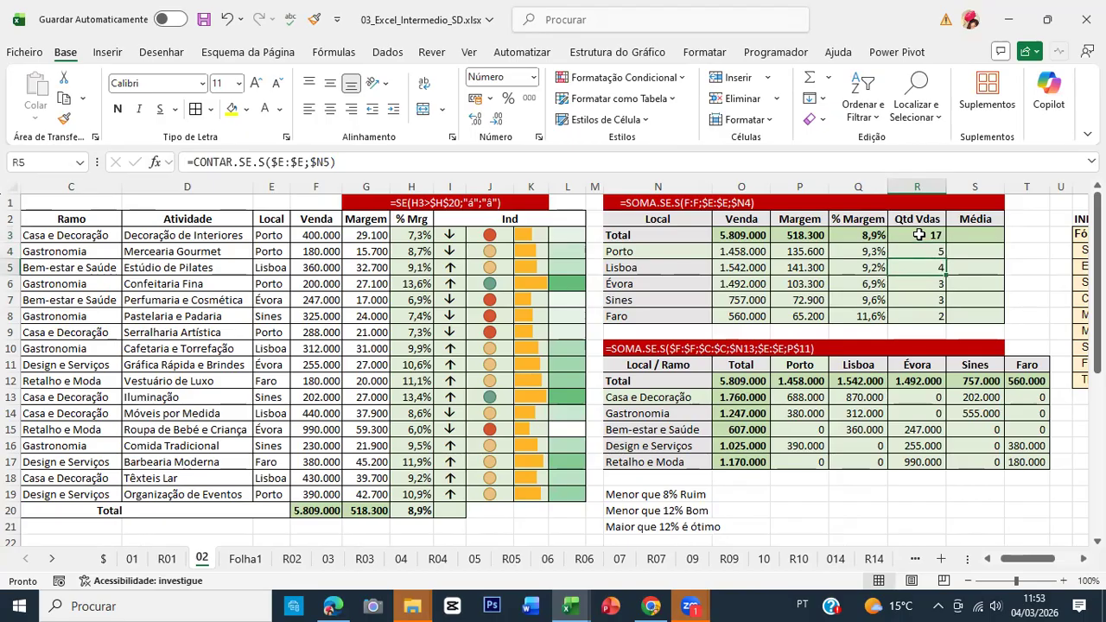
key("Down")
key("Down")
key("Up")
key("Up")
key("Up")
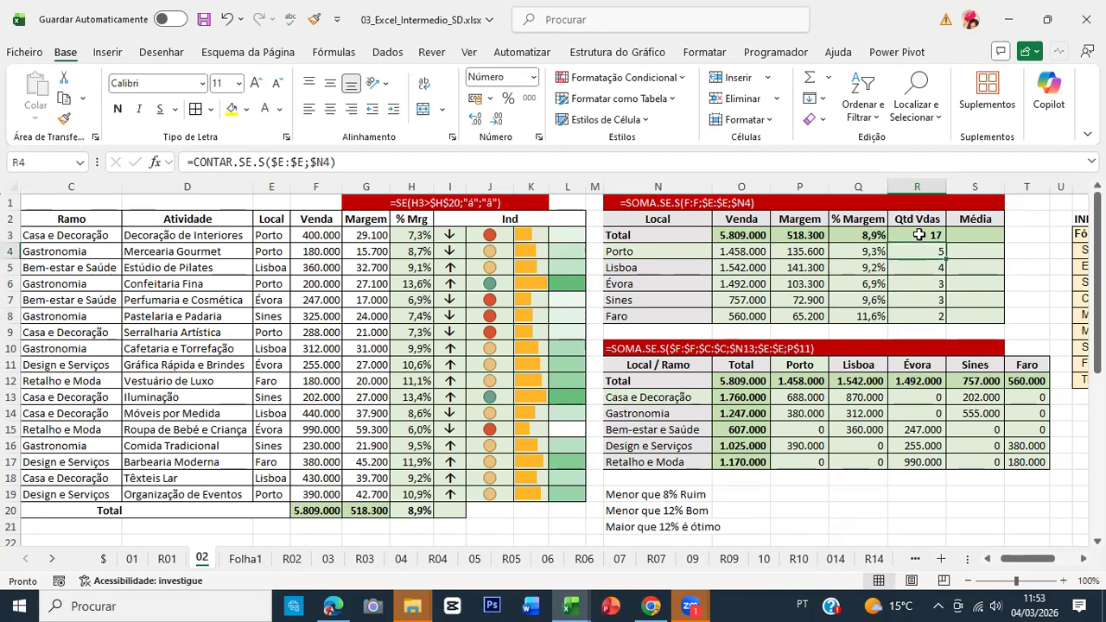
Copy the red banner formula from N1 to Q1 so that it references R4.
key("Up")
key("Up")
key("Up")
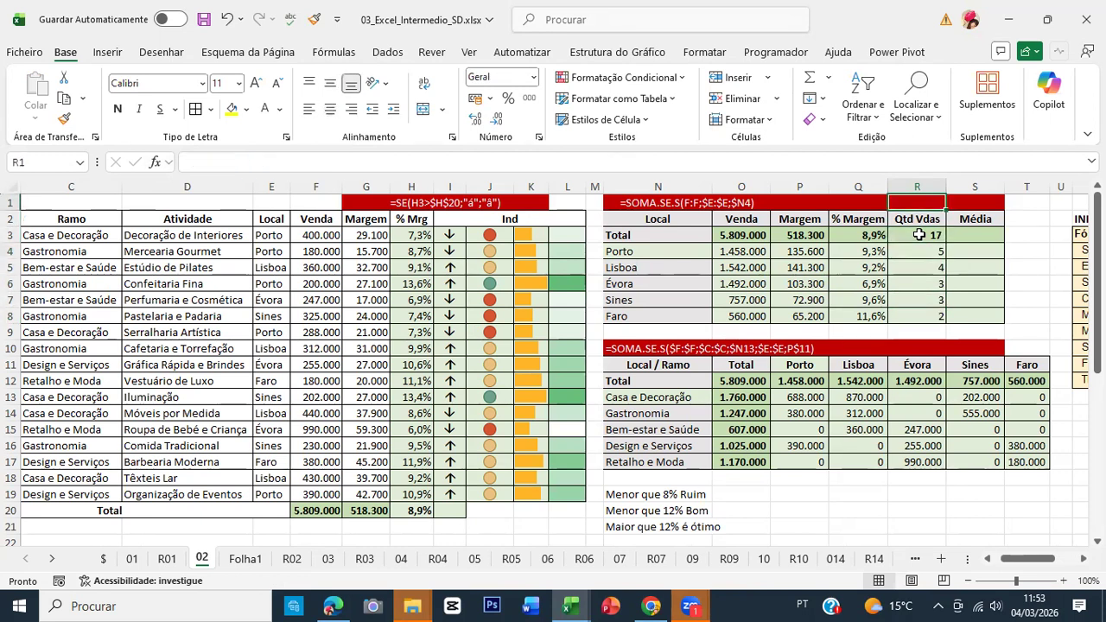
key("Left")
key("Left")
key("Left")
key("Left")
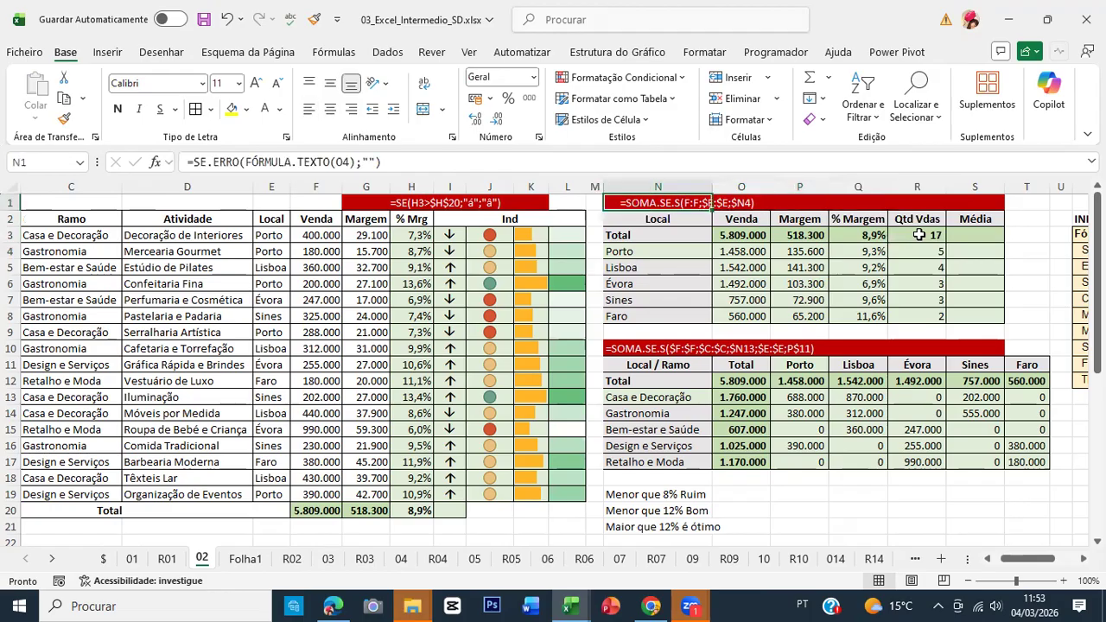
key("Right")
key("Right")
key("Right")
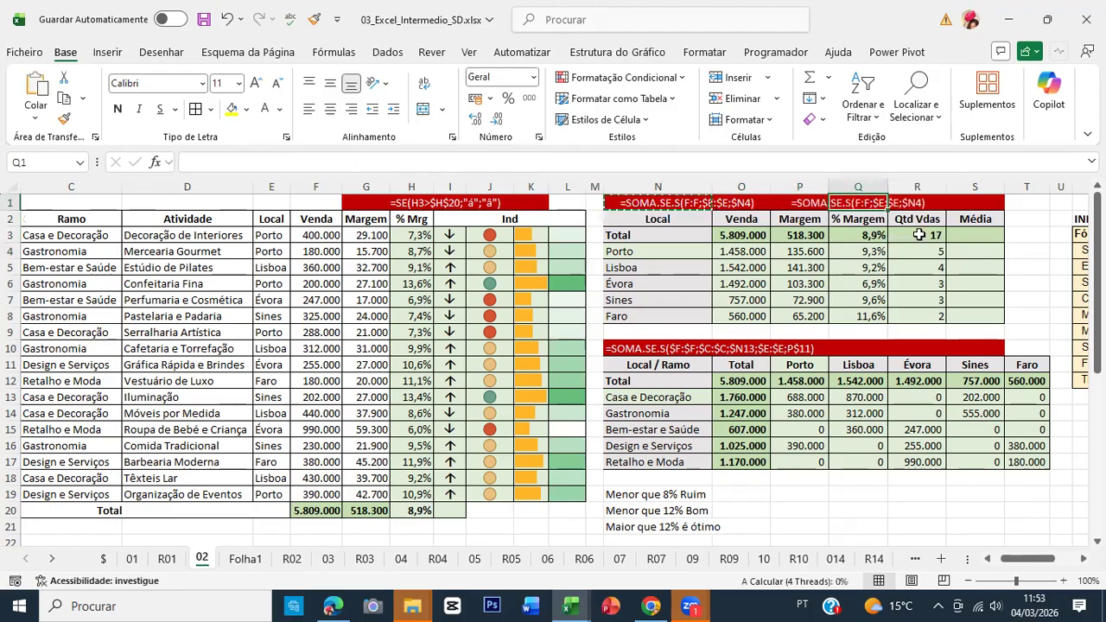
key("Right")
key("Right")
key("Down")
key("Down")
key("Down")
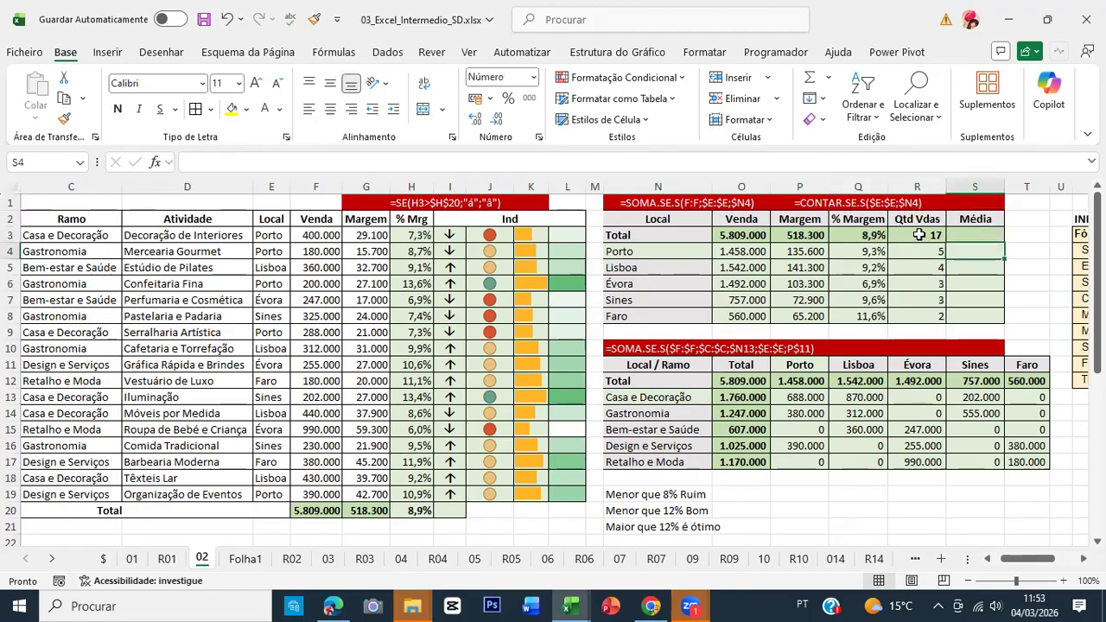
On Folha1, add the header Média in J2 beside Qtd.
key("ctrl+Page_Down")
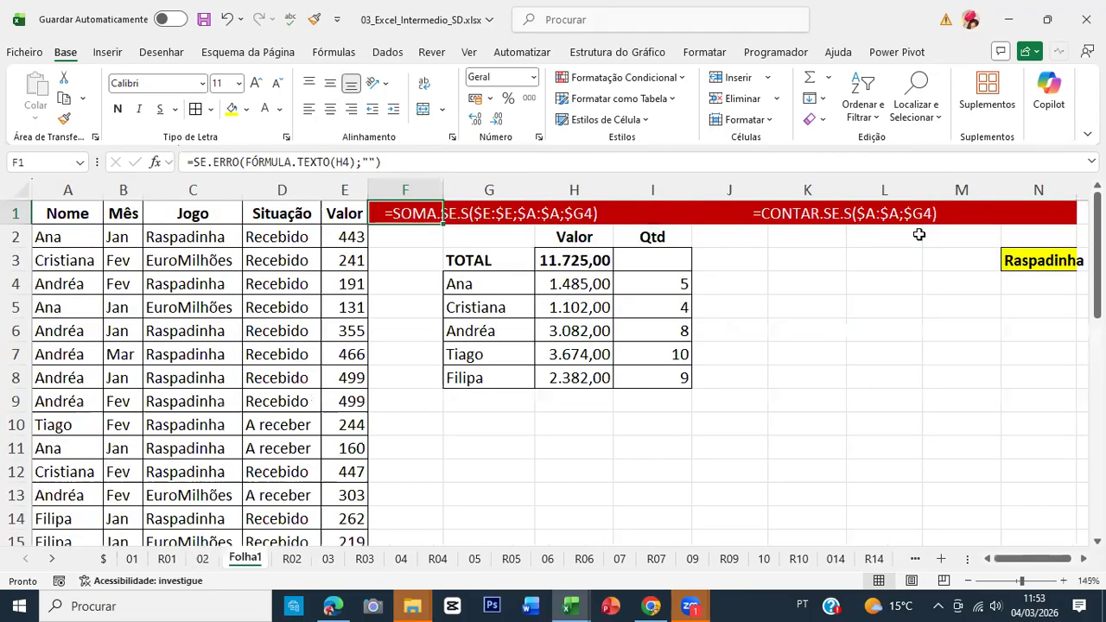
left_click(717, 237)
type("Média")
key("Return")
Copy the Valor cells H3:H8 with their formatting into the Média column J3:J8, and clear J3.
key("Left")
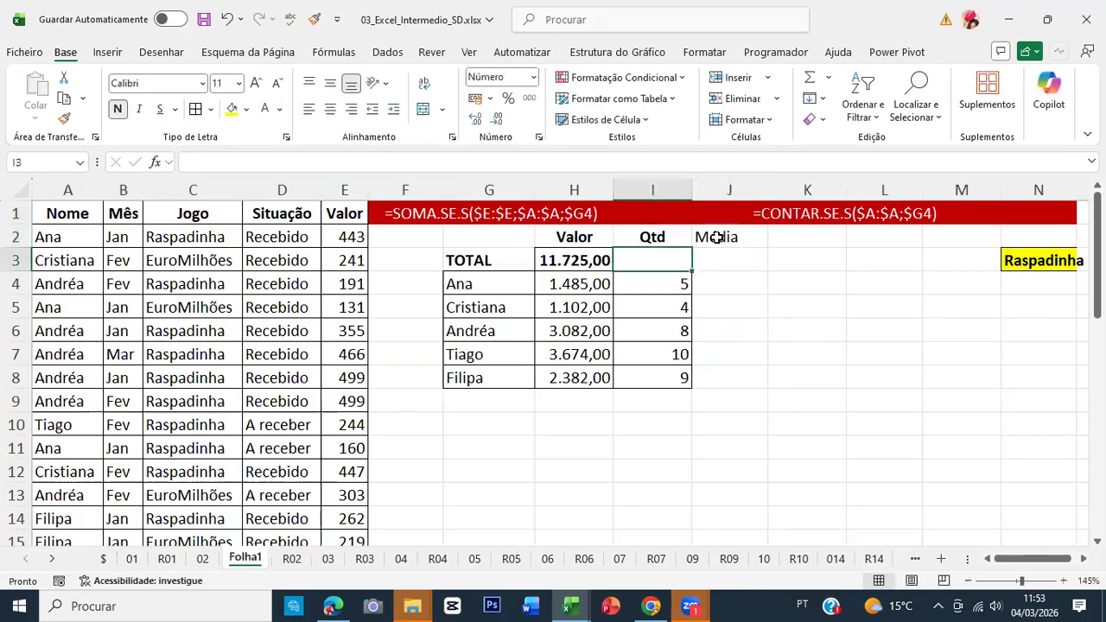
key("Left")
key("ctrl+shift+Down")
key("ctrl+c")
key("Right")
key("Right")
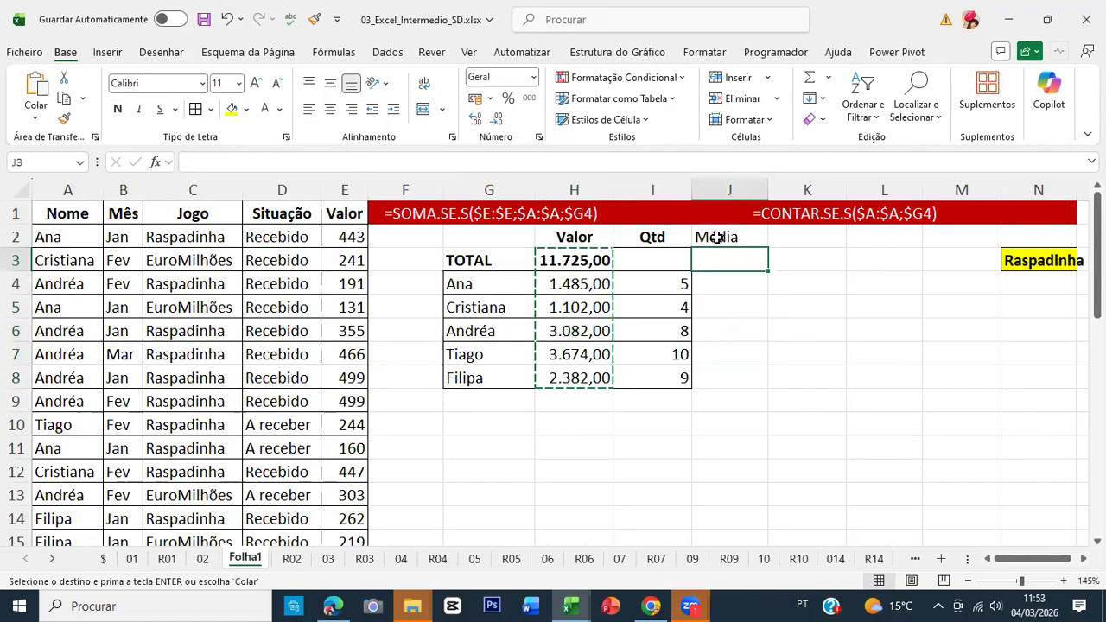
key("ctrl+v")
key("Escape")
key("Down")
key("Up")
key("Delete")
key("Down")
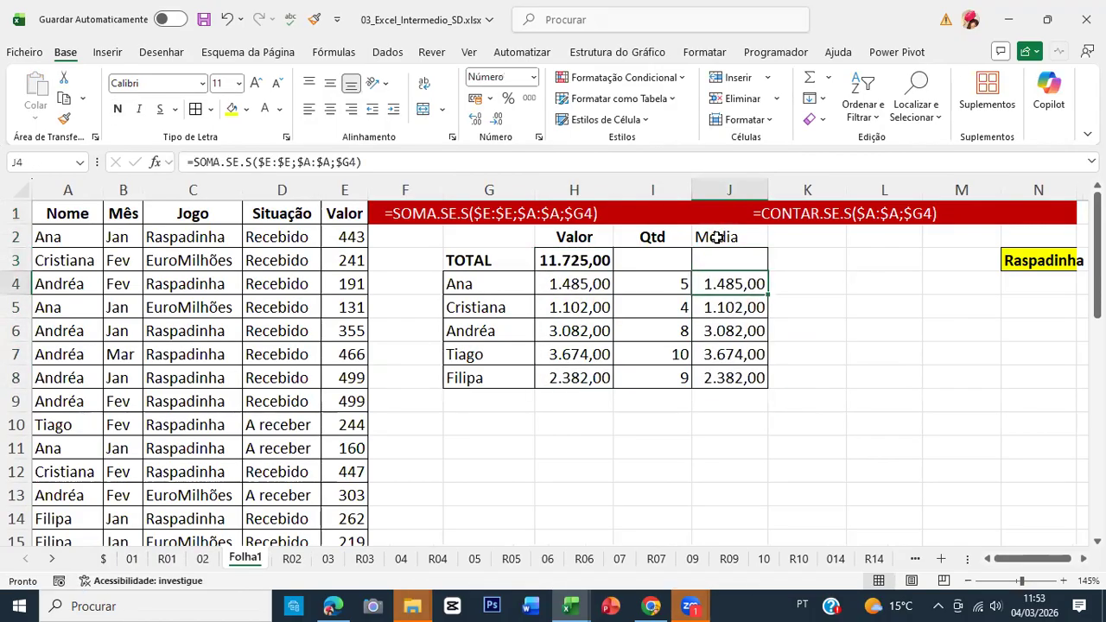
Replace J4's content with a MÉDIA.SE.S function whose average range is the absolute column $E:$E.
type("=méd")
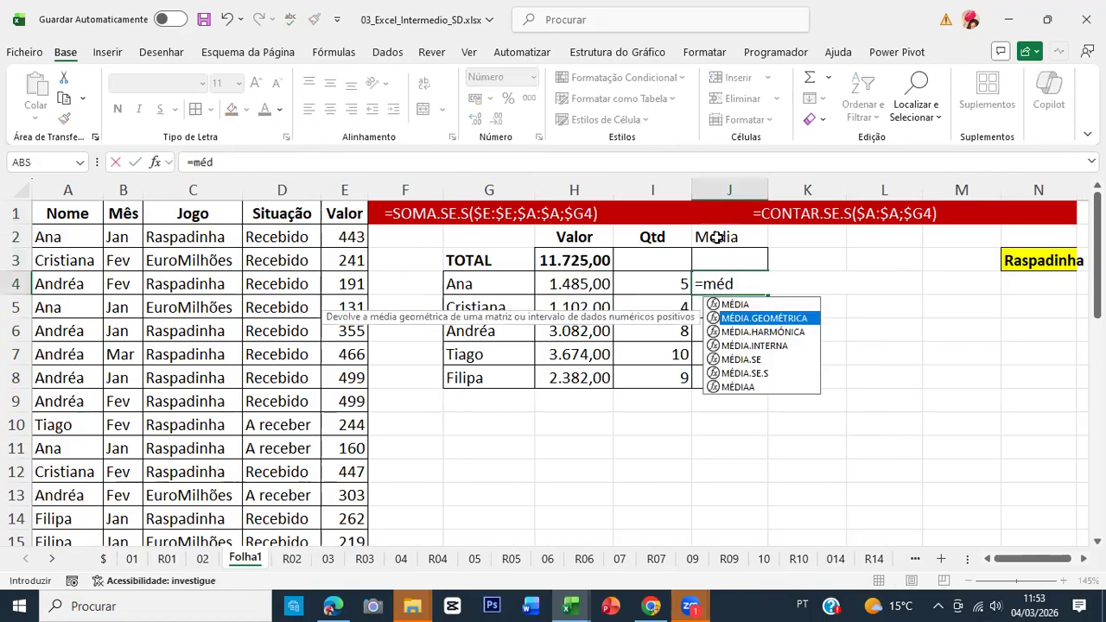
key("Down")
key("Down")
key("Down")
key("Down")
key("Tab")
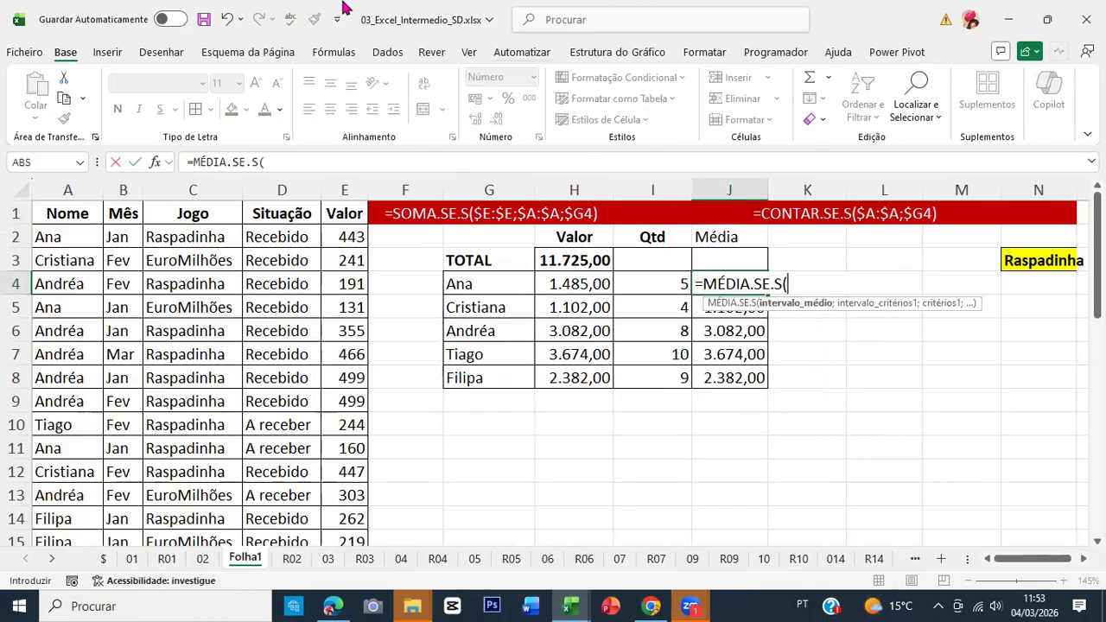
left_click(155, 162)
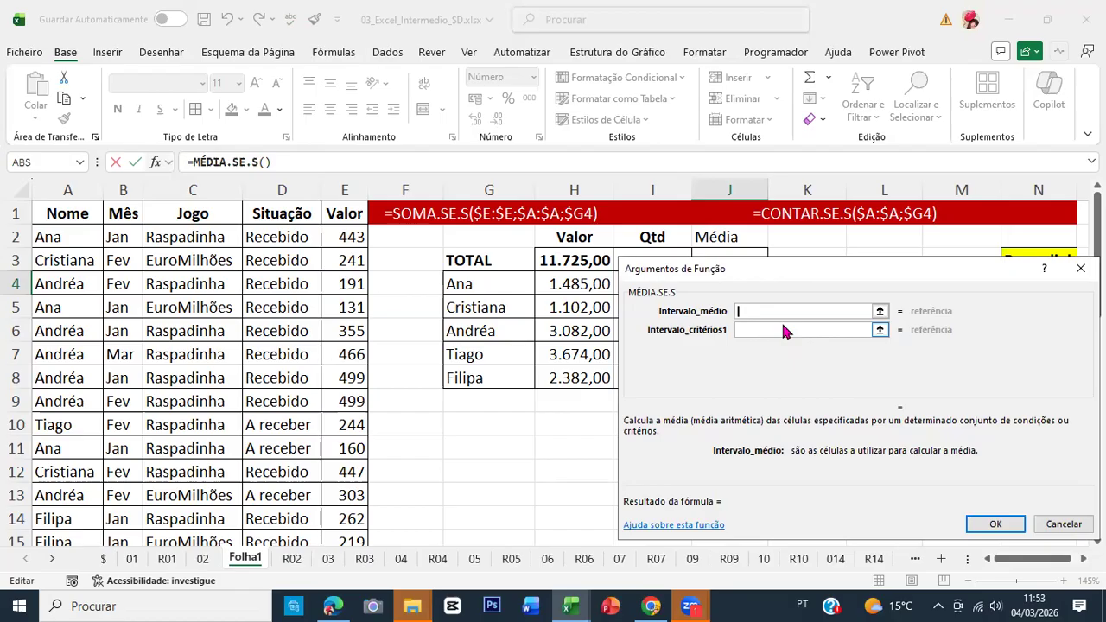
left_click(343, 190)
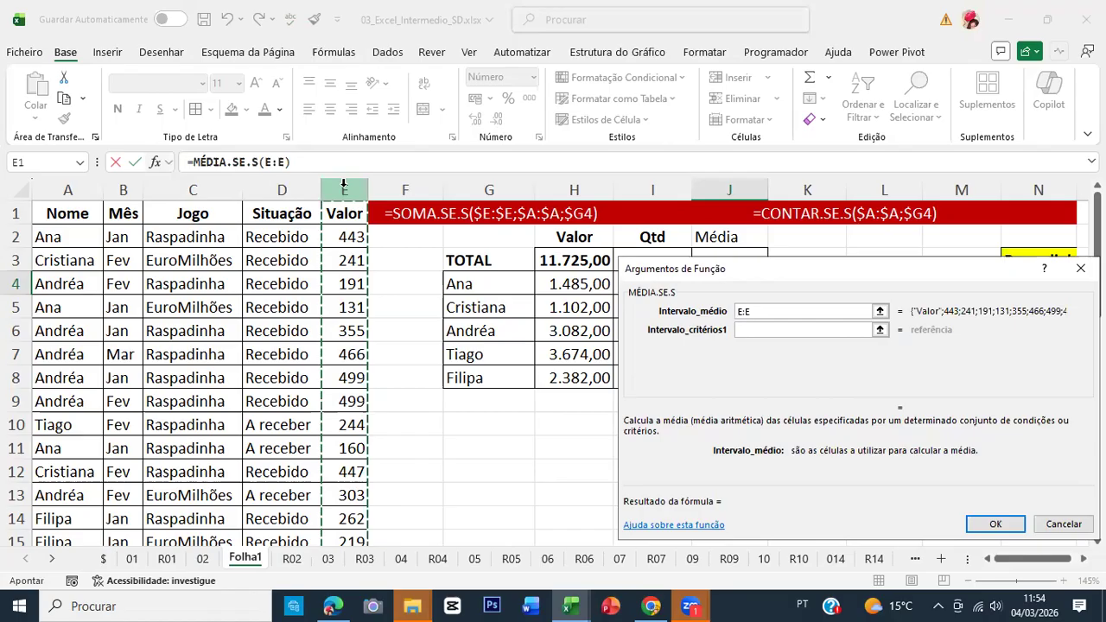
key("F4")
Set the MÉDIA.SE.S criteria range to $A:$A and the criterion to $G4, and insert the formula in J4.
left_click(758, 331)
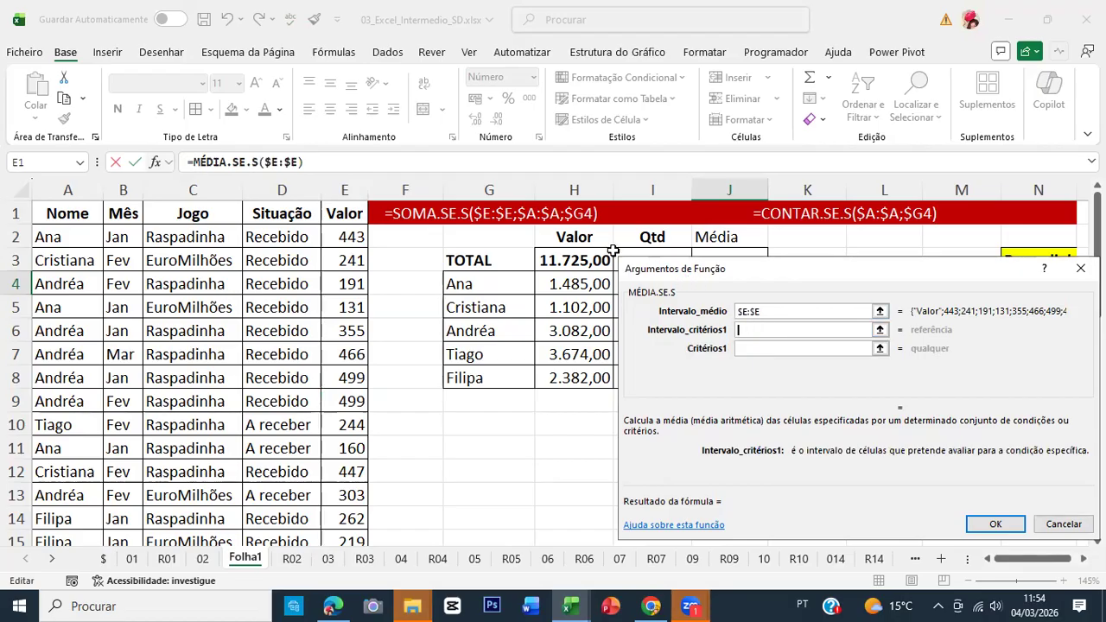
left_click(78, 183)
key("F4")
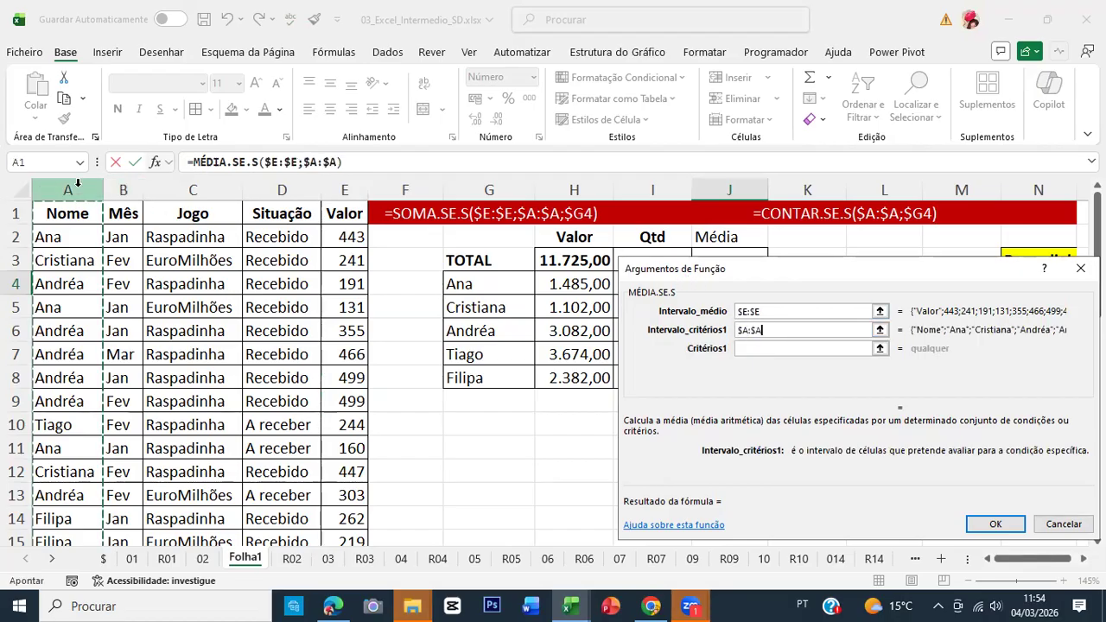
left_click(744, 346)
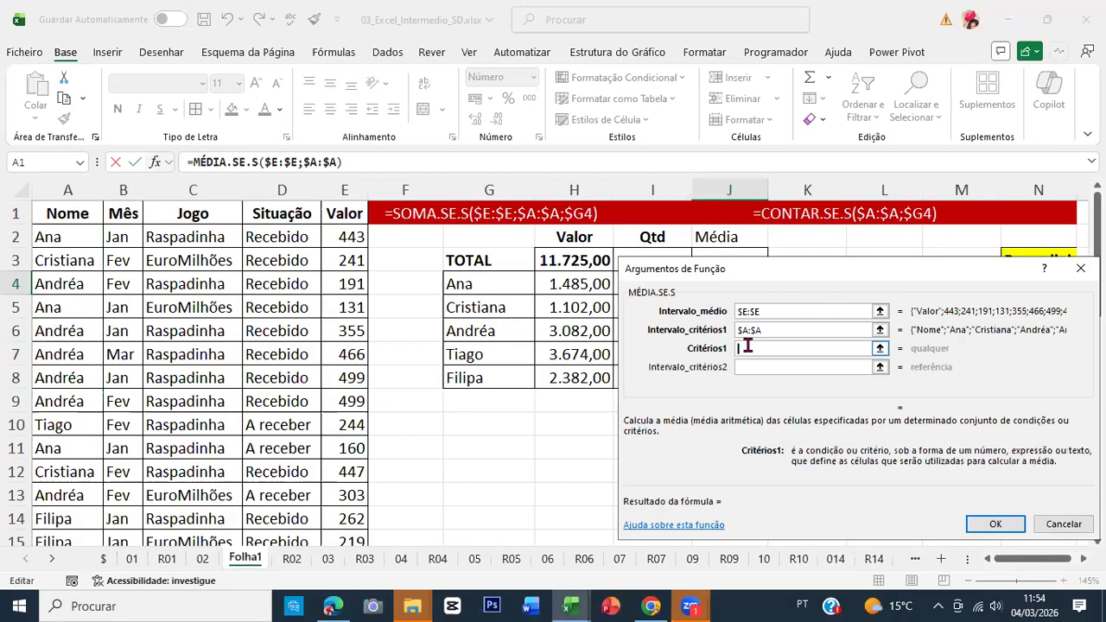
left_click(482, 283)
key("F4")
key("F4")
key("F4")
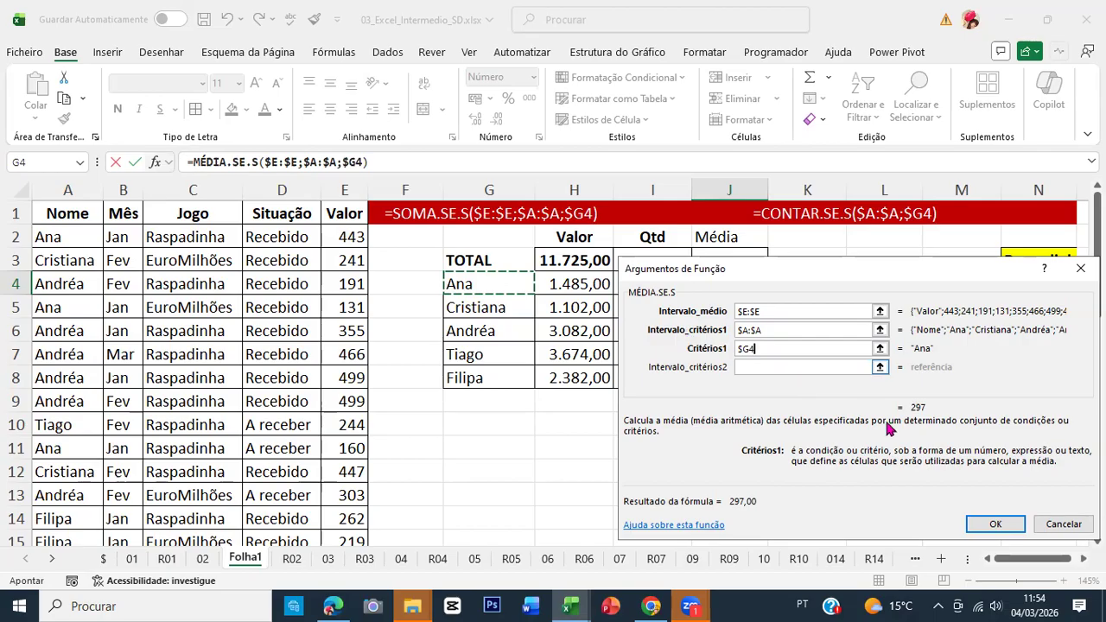
left_click(786, 365)
left_click_drag(1080, 366, 1080, 318)
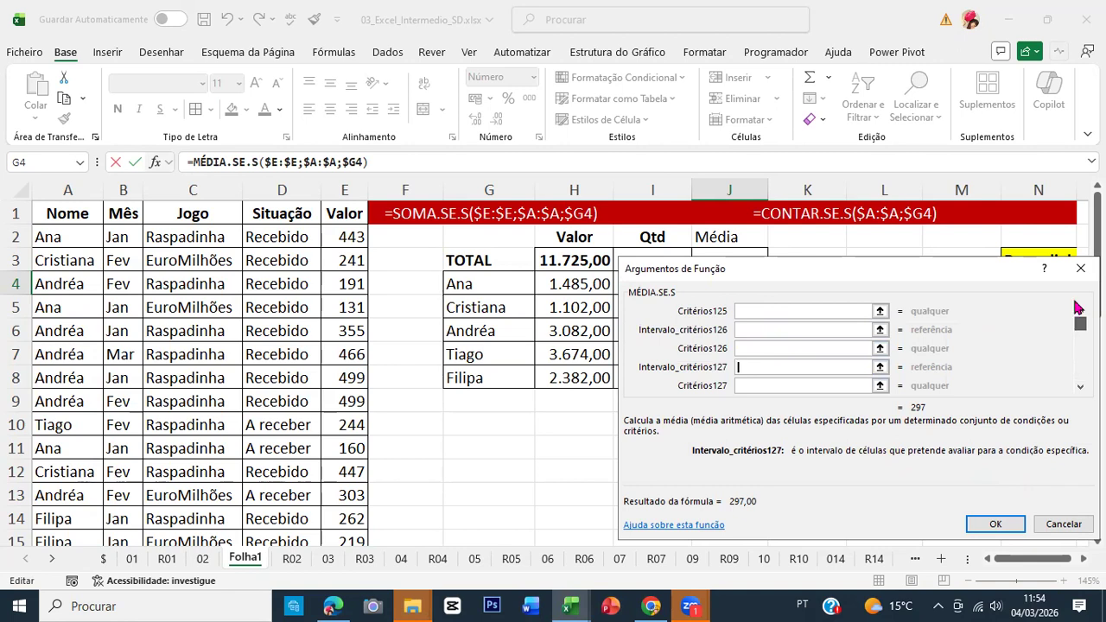
left_click(991, 522)
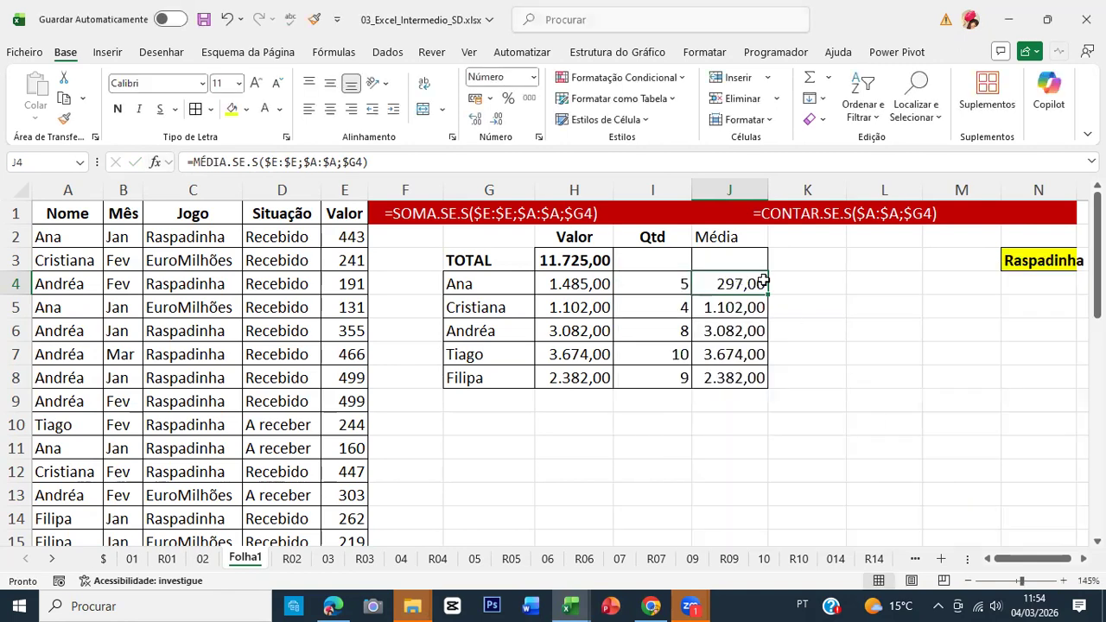
Fill J4's MÉDIA.SE.S formula down to J8 and enter =MÉDIA(J4:J8) in the TOTAL row at J3.
left_click_drag(770, 294, 789, 378)
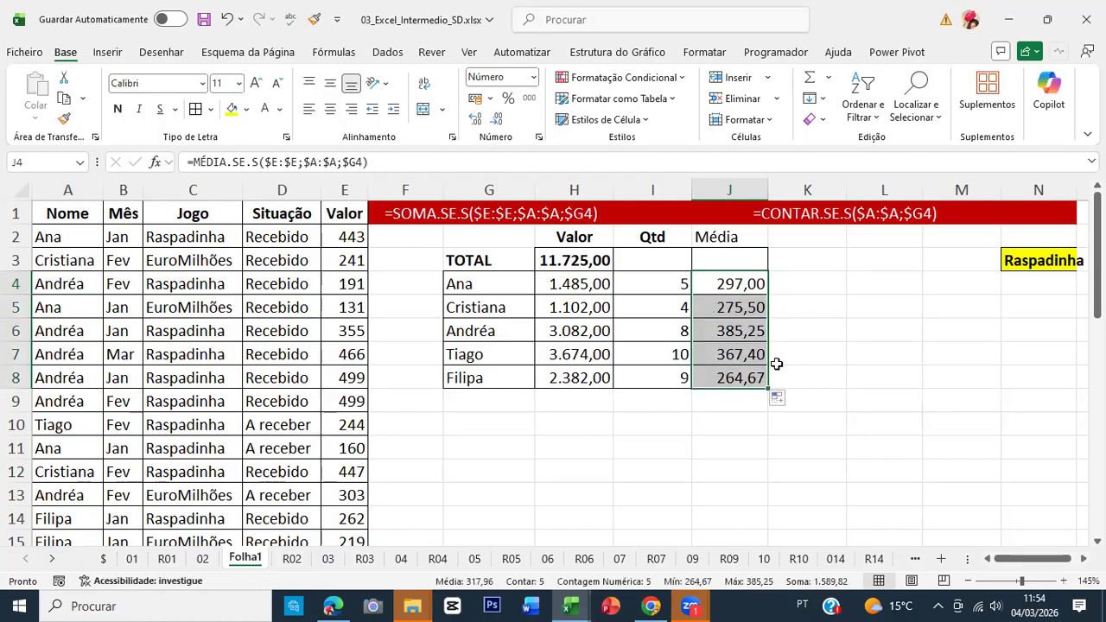
left_click(661, 258)
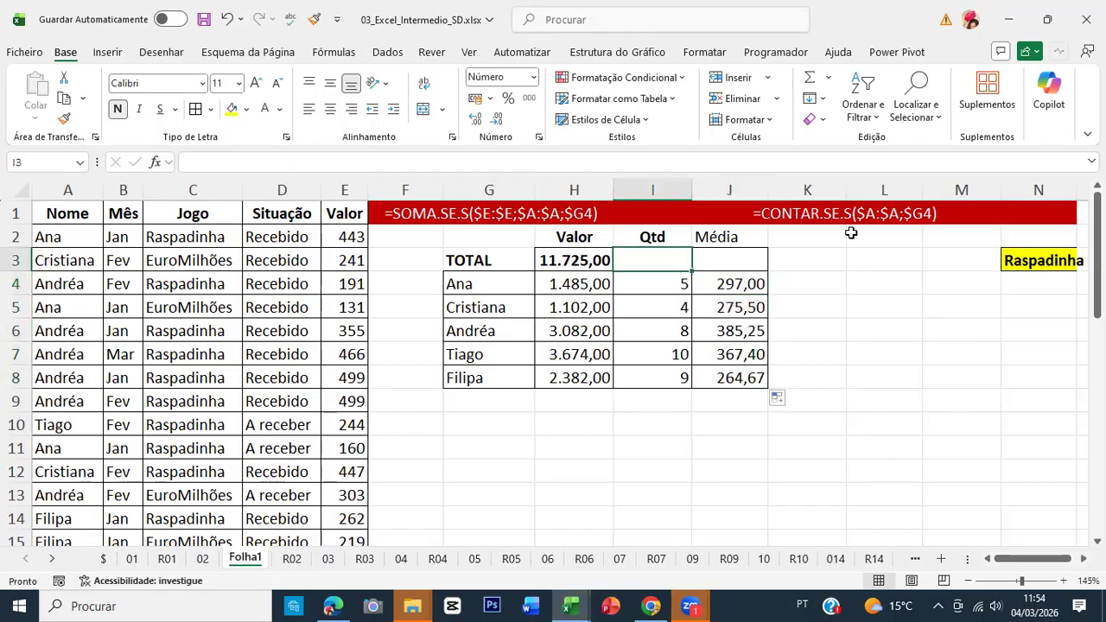
left_click(735, 252)
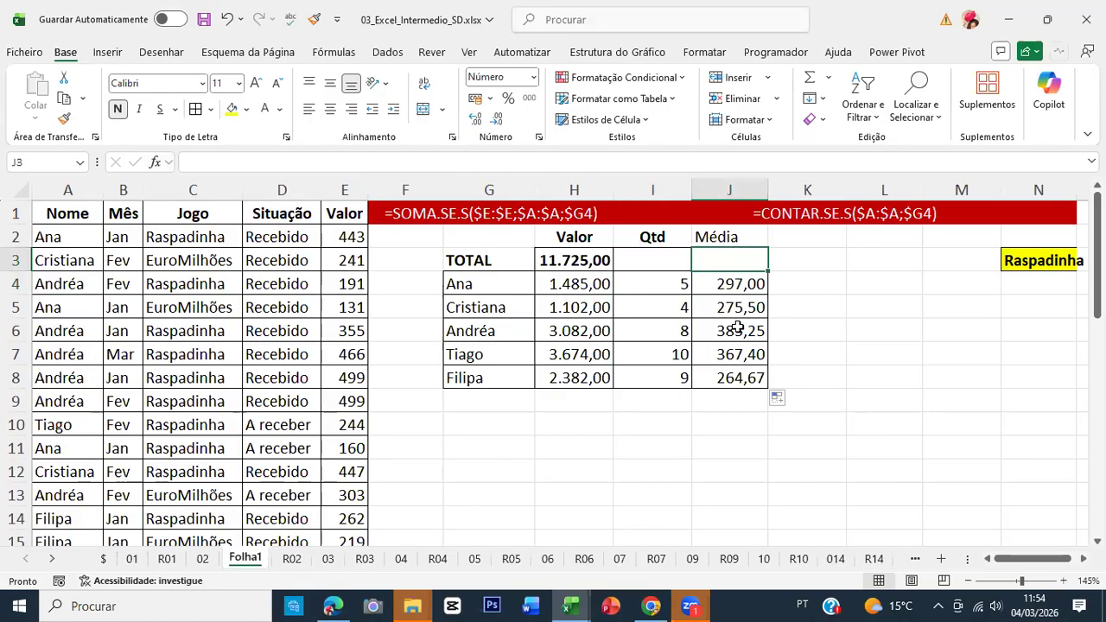
type("=méd")
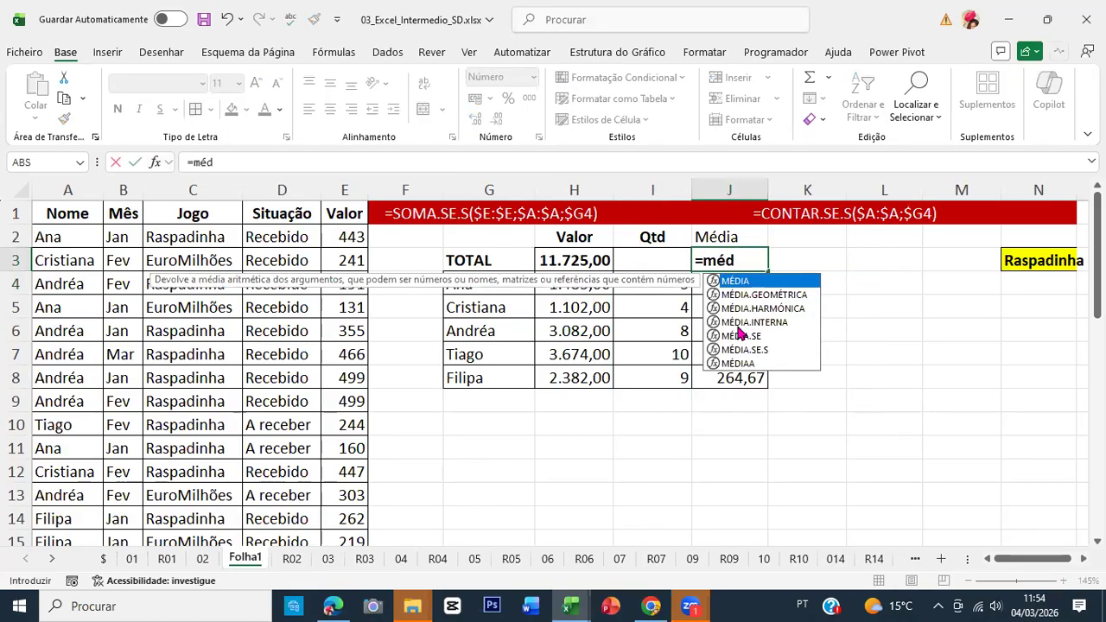
key("Tab")
key("Down")
key("shift+Down")
key("shift+Down")
key("shift+Down")
key("shift+Down")
key("Return")
key("Up")
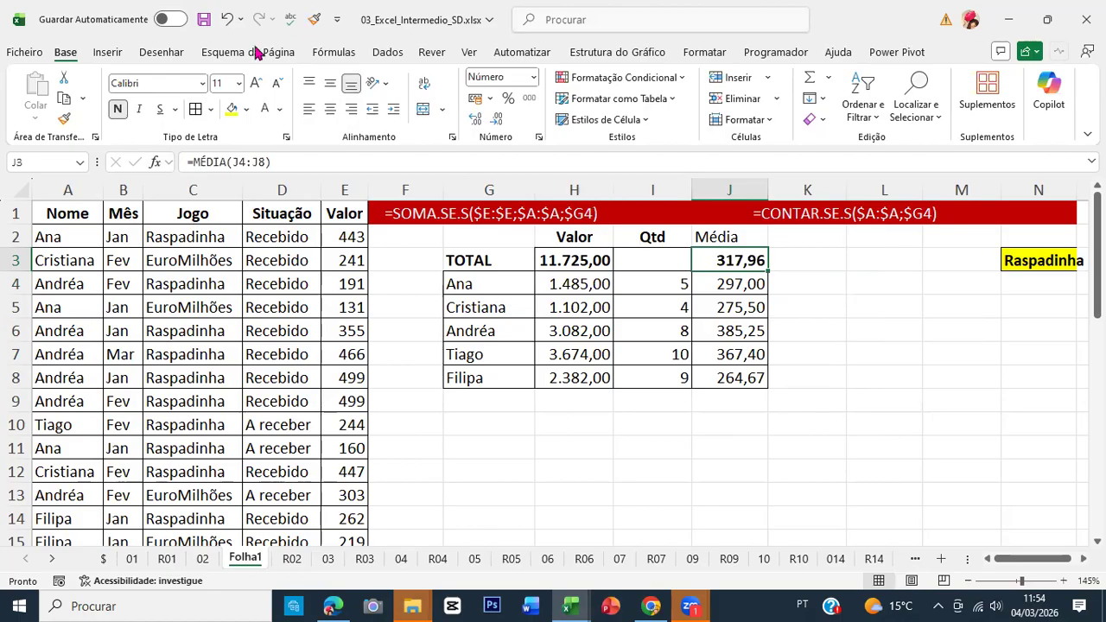
Save the workbook and change the reference in I1's FÓRMULA.TEXTO banner formula to J4.
left_click(204, 19)
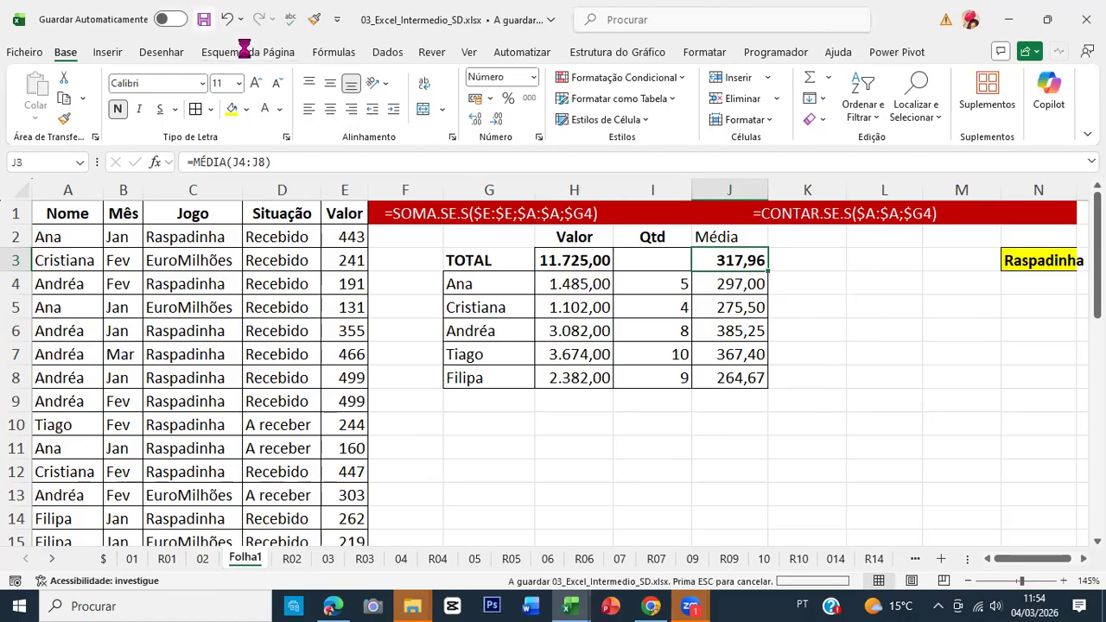
left_click(750, 216)
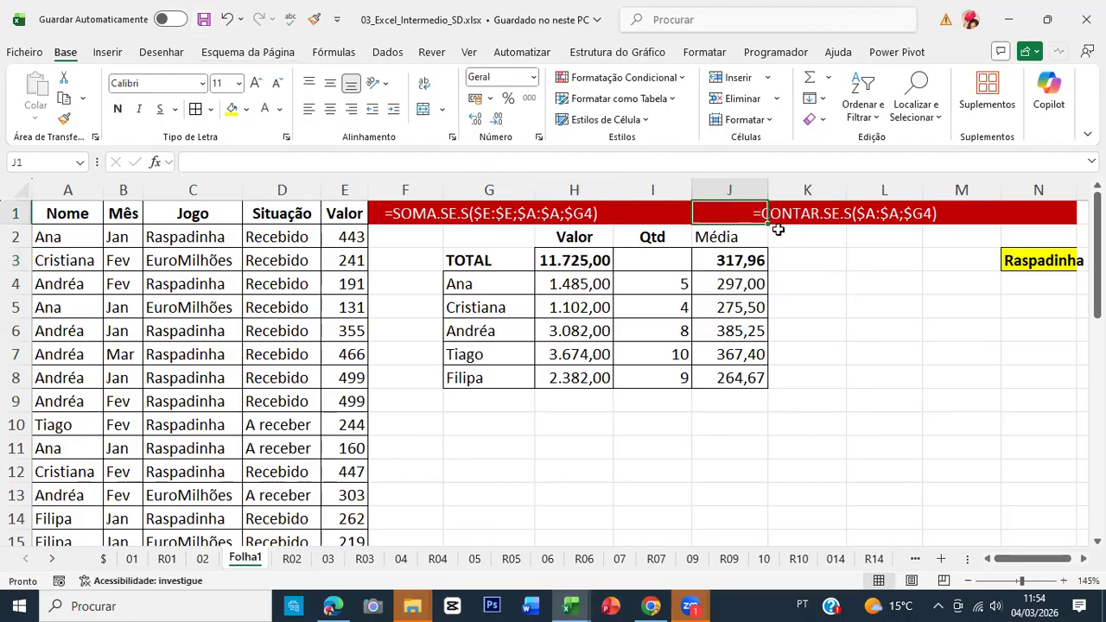
key("Left")
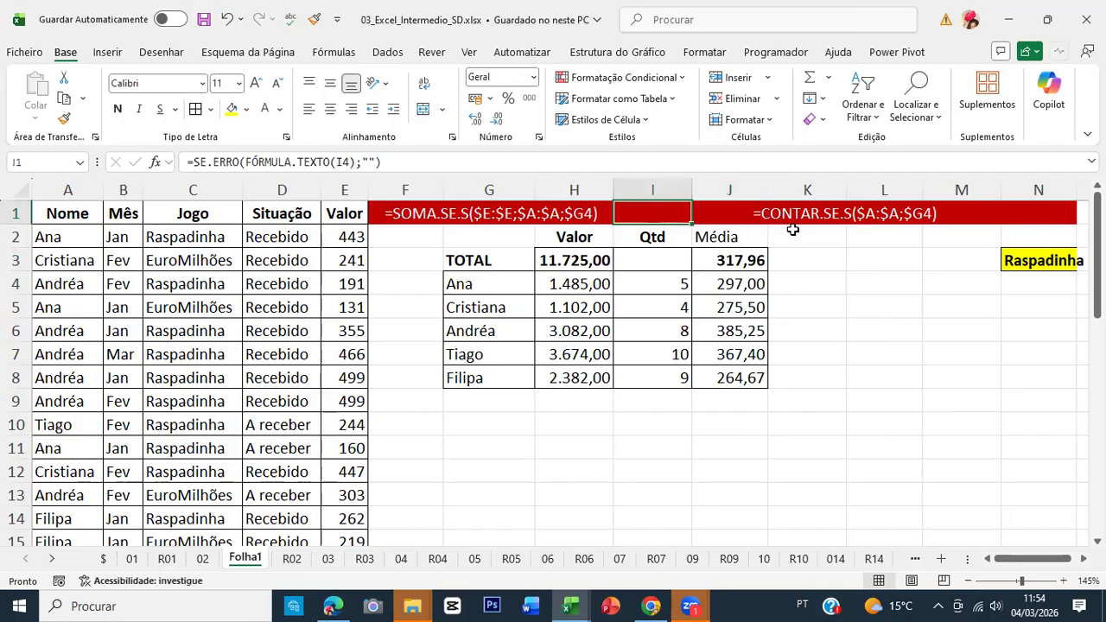
key("F2")
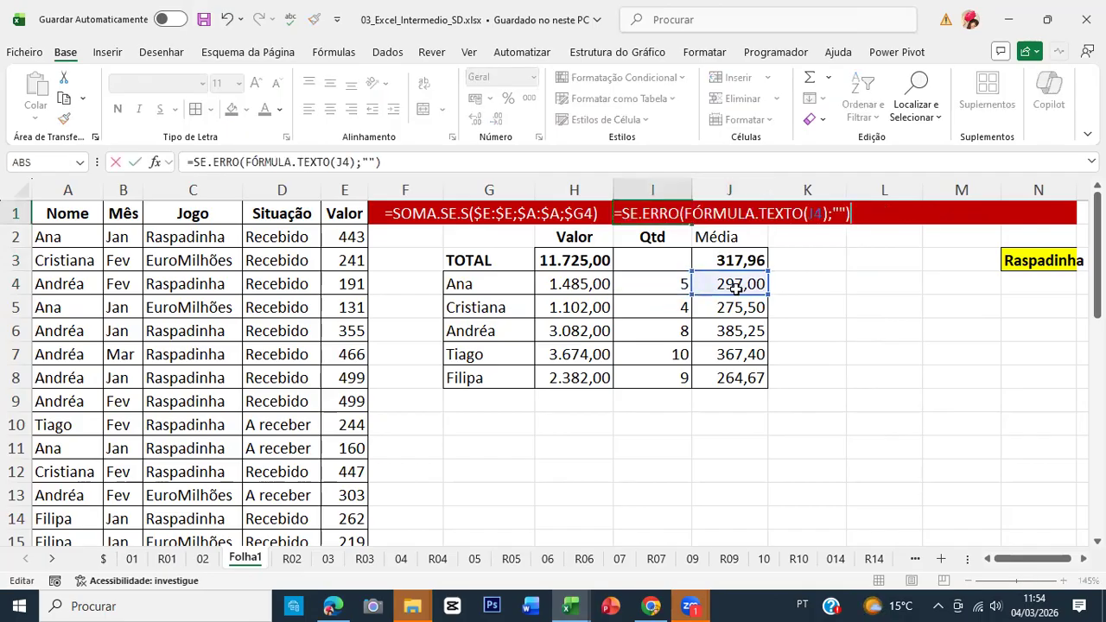
key("Return")
key("Up")
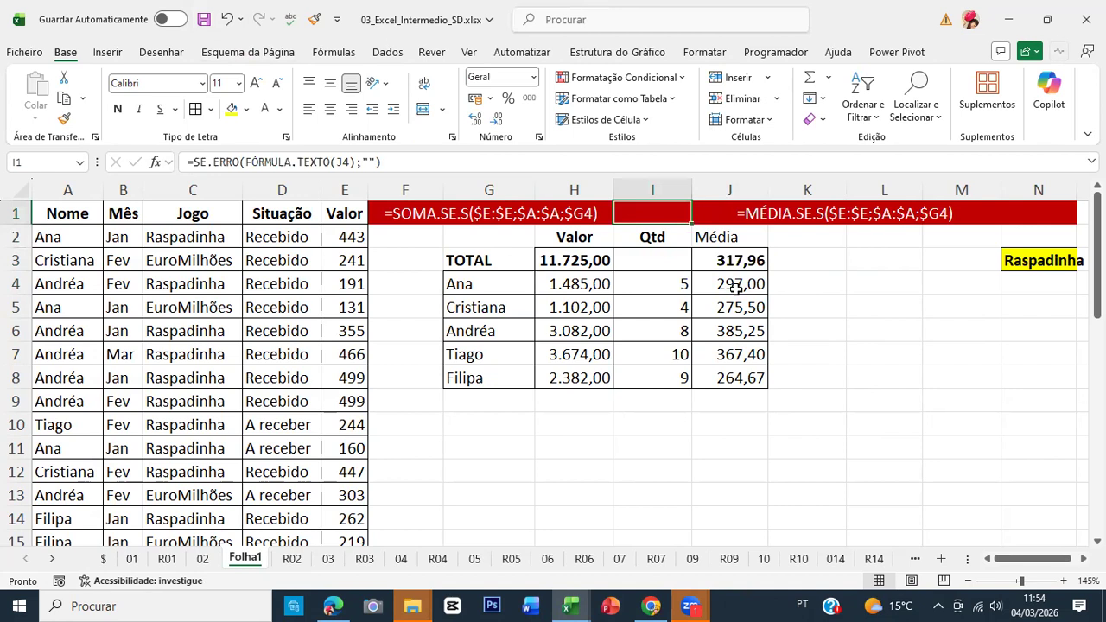
On sheet 02, start a MÉDIA.SE.S function in S4 with the absolute column $F:$F as its average range.
key("ctrl+Page_Up")
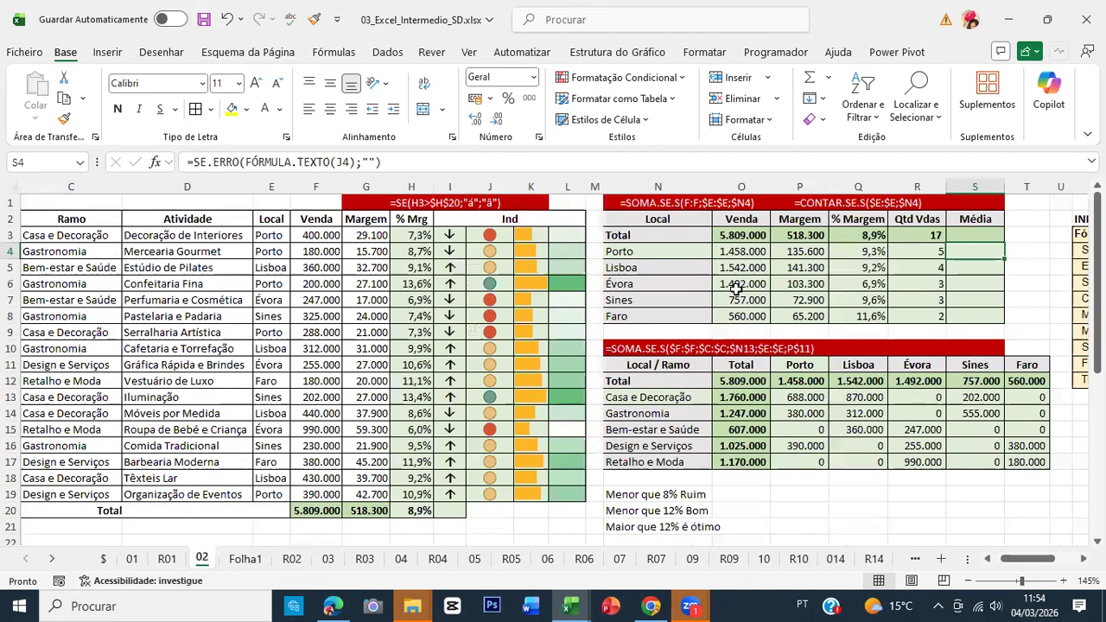
type("=méd")
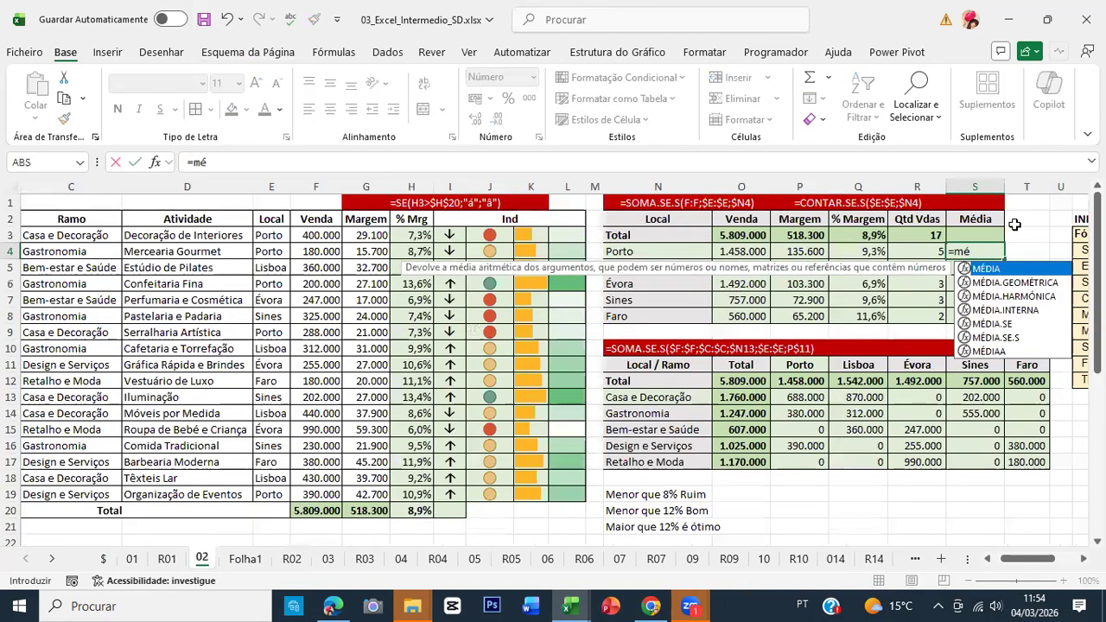
key("Down")
key("Down")
key("Down")
key("Down")
key("Down")
key("Tab")
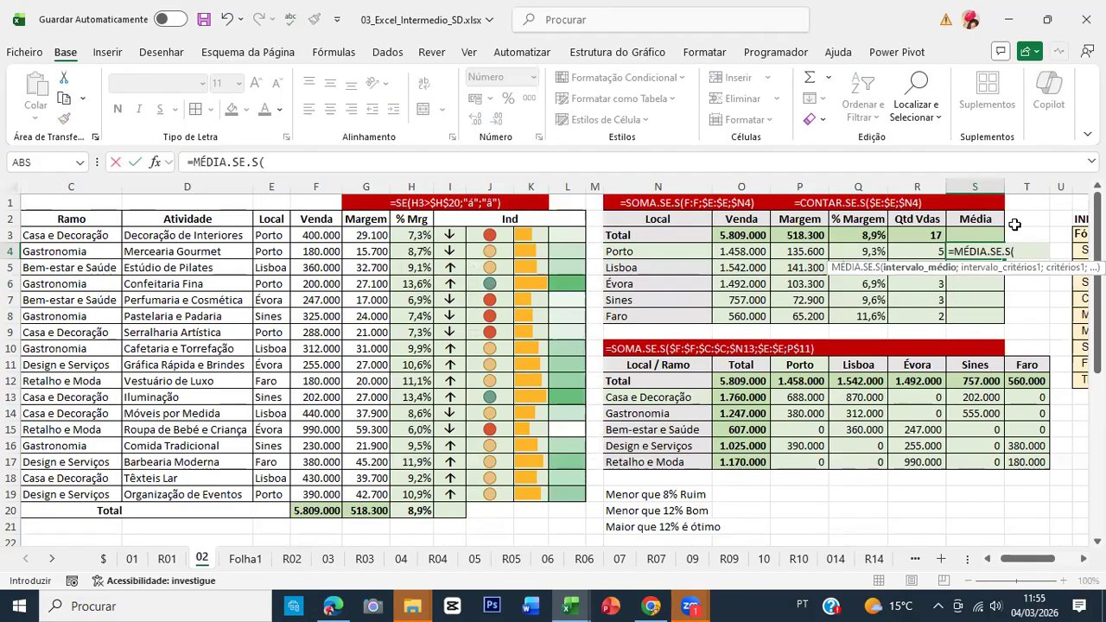
left_click(155, 161)
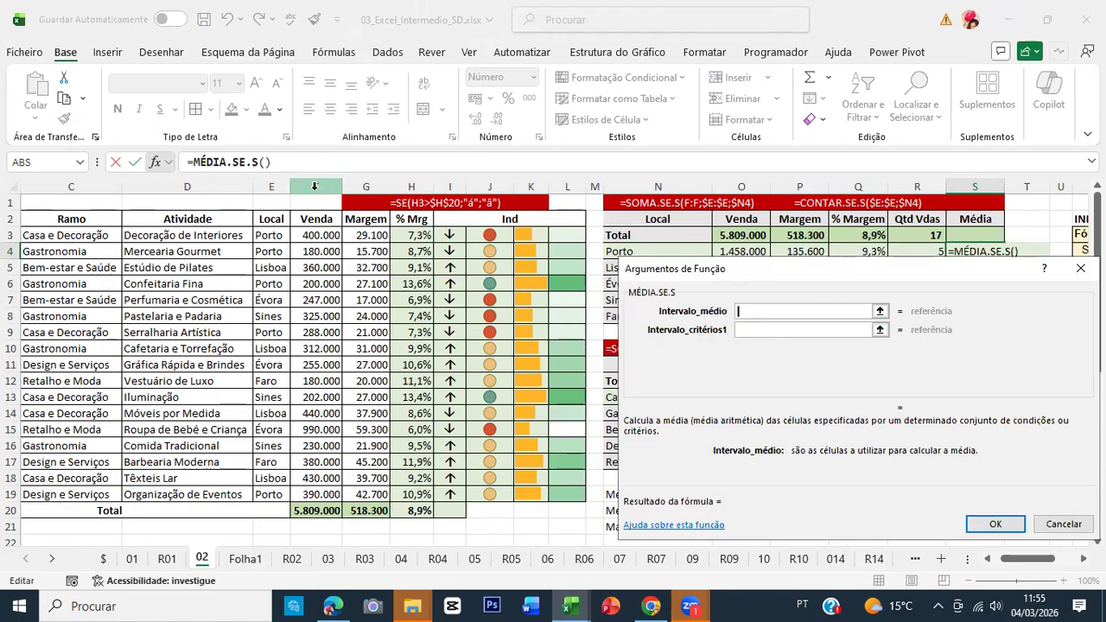
left_click(314, 186)
key("F4")
key("Tab")
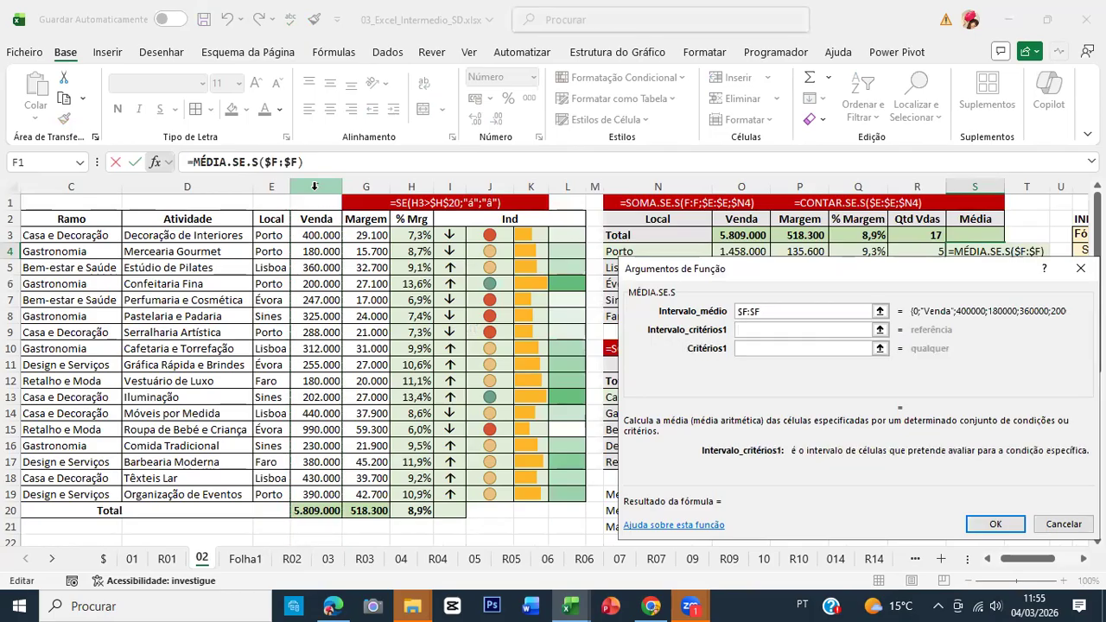
Complete S4's MÉDIA.SE.S with criteria range $E:$E and criterion $N4, and fill the formula down to S8.
left_click(268, 184)
key("F4")
key("Tab")
left_click(644, 250)
key("F4")
key("F4")
key("F4")
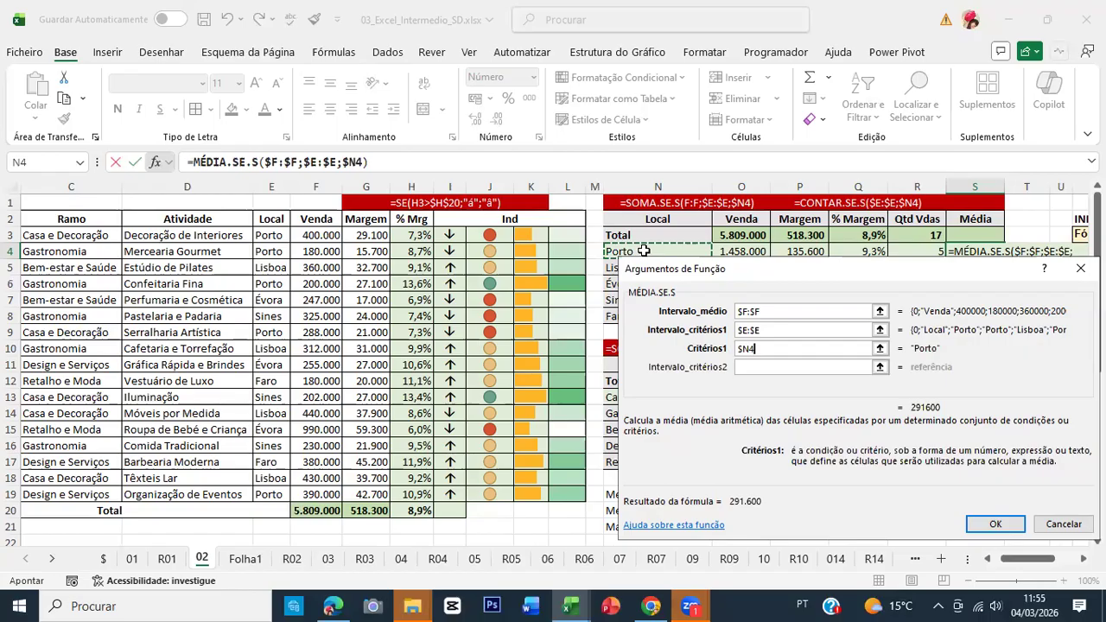
left_click(995, 524)
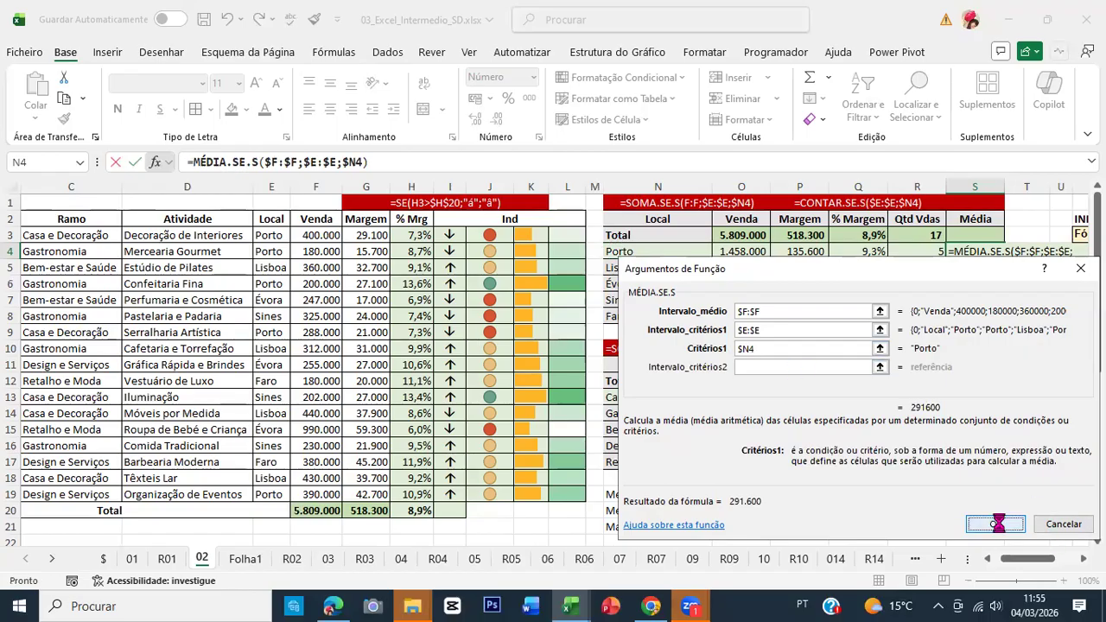
left_click_drag(1003, 258, 1002, 314)
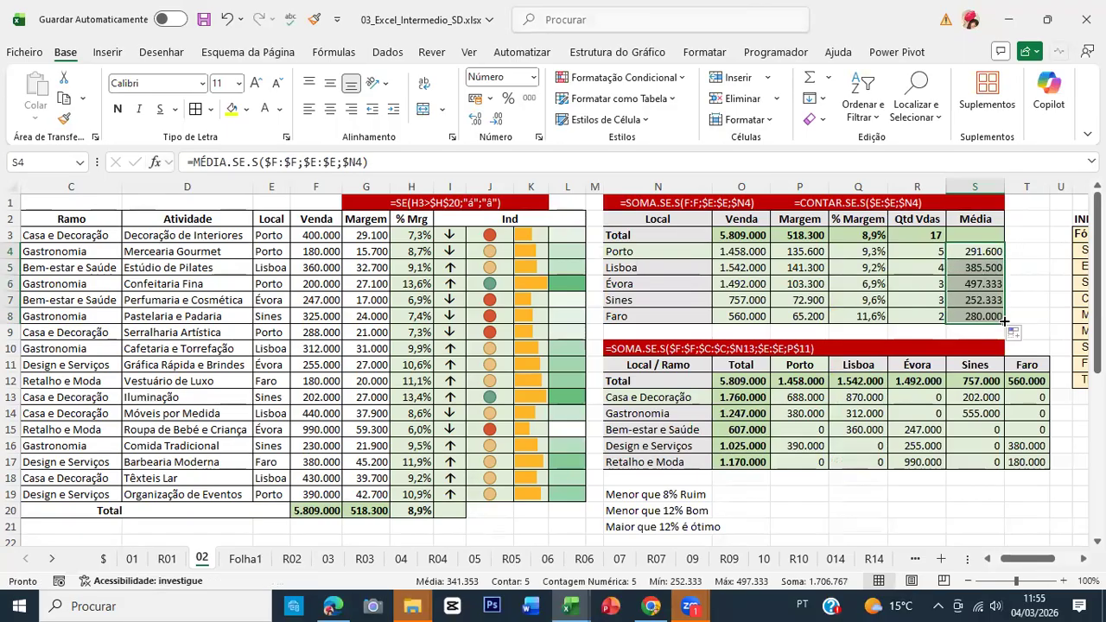
Enter =MÉDIA(S4:S8) in the Total row at S3 and save the workbook.
left_click(967, 235)
type("=MÉDIA(")
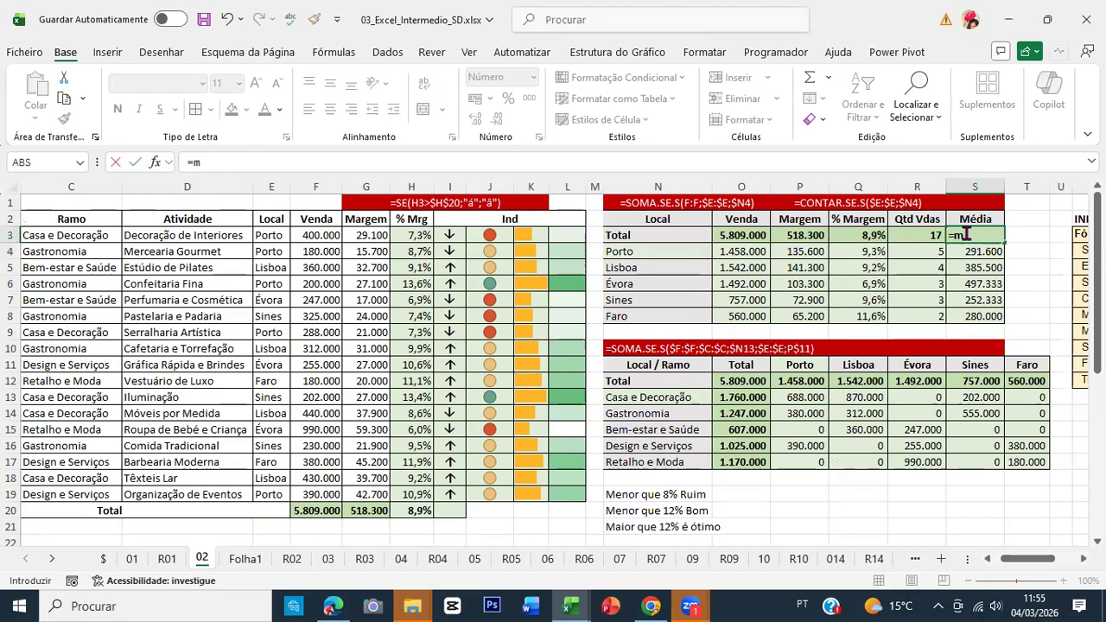
type("S4:S8")
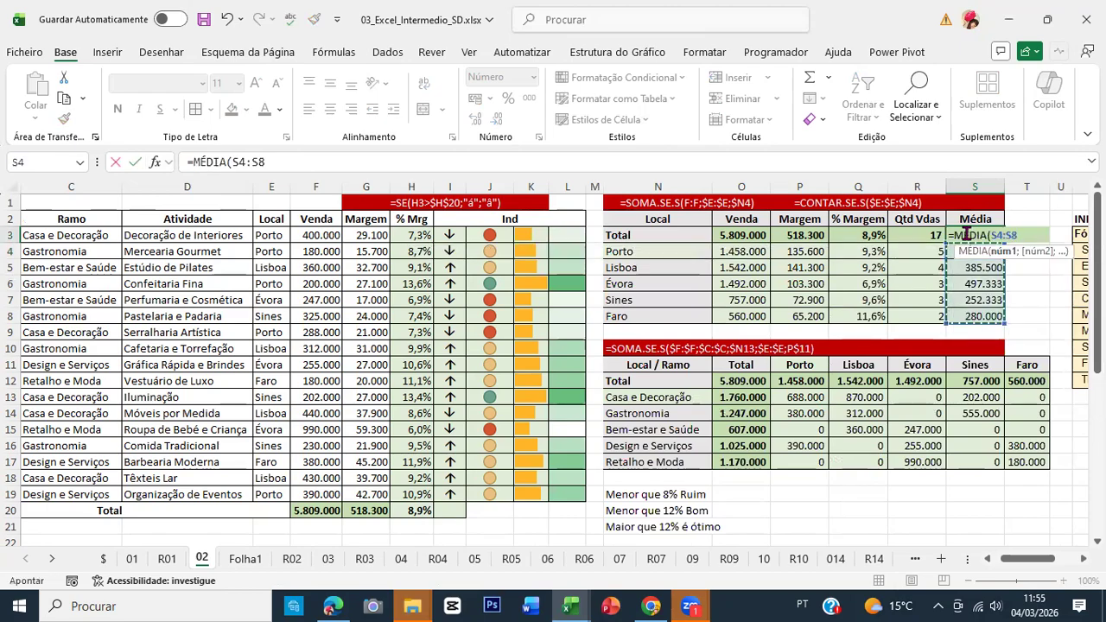
key("ctrl+Return")
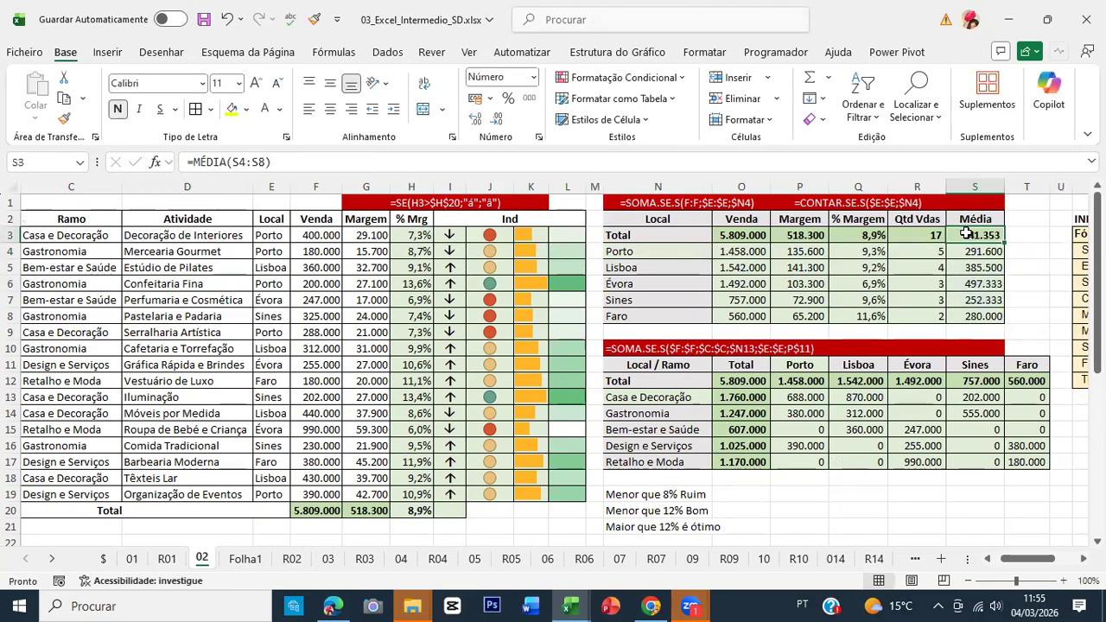
left_click(203, 19)
left_click_drag(859, 219, 996, 326)
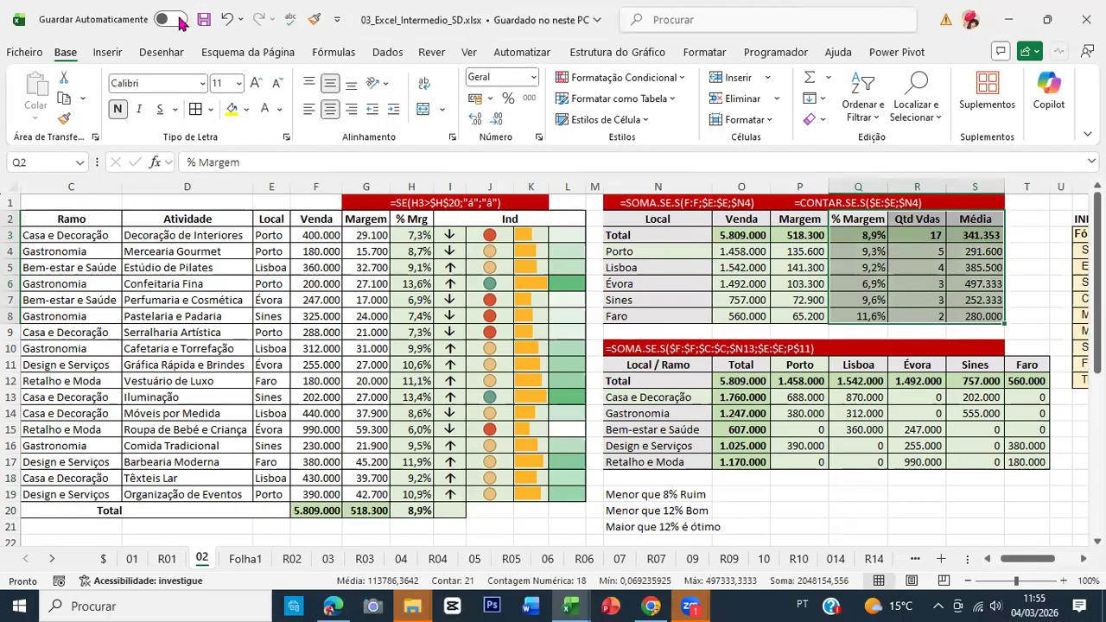
left_click(204, 21)
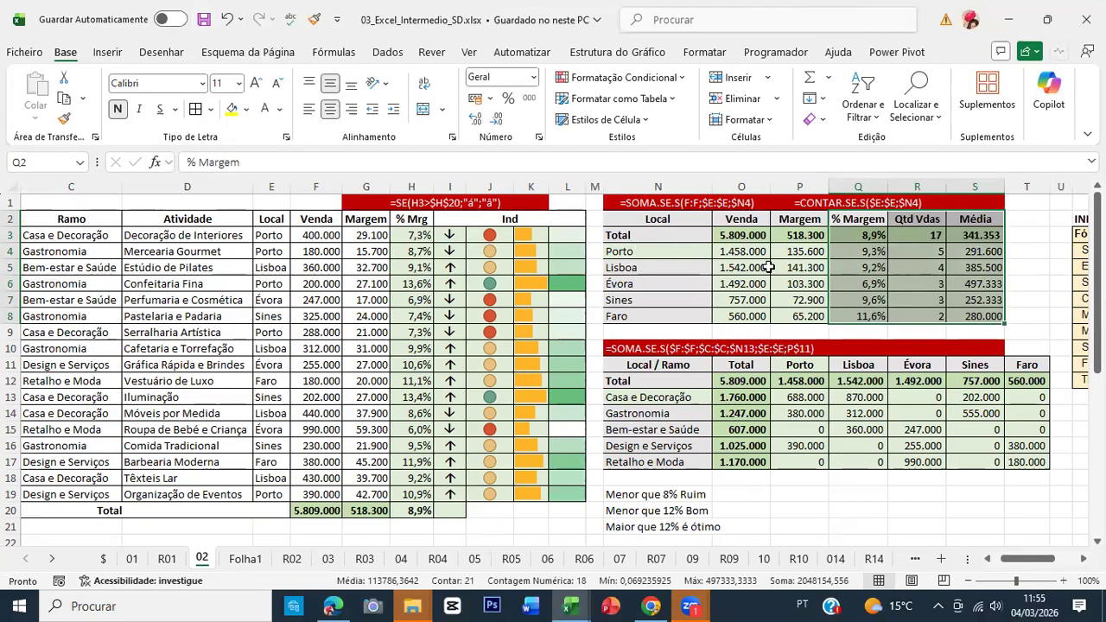
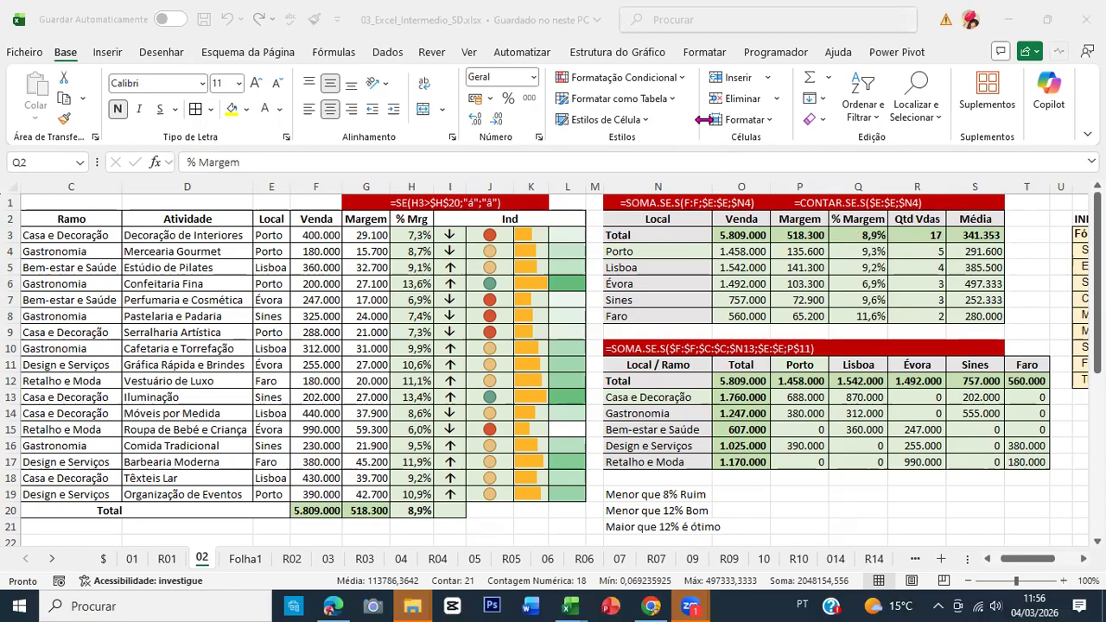
Review the summary formulas on sheet 02 and the functions listed under INFORMAÇÃO, from SE / IF to TRANSPOR / TRANSPOSE.
left_click(697, 315)
left_click(733, 285)
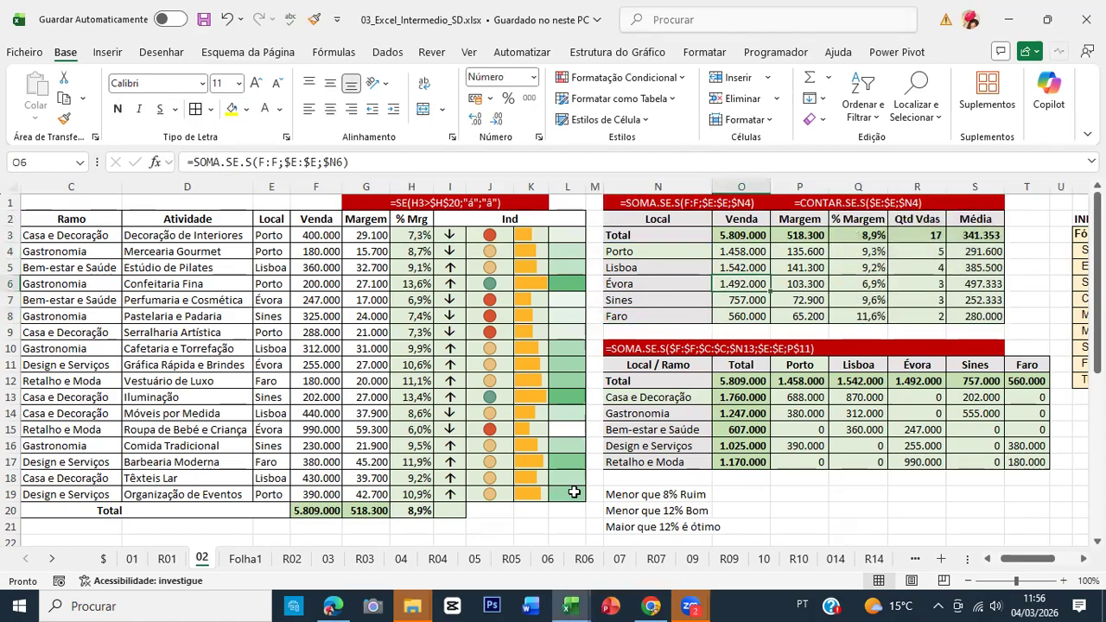
left_click(823, 264)
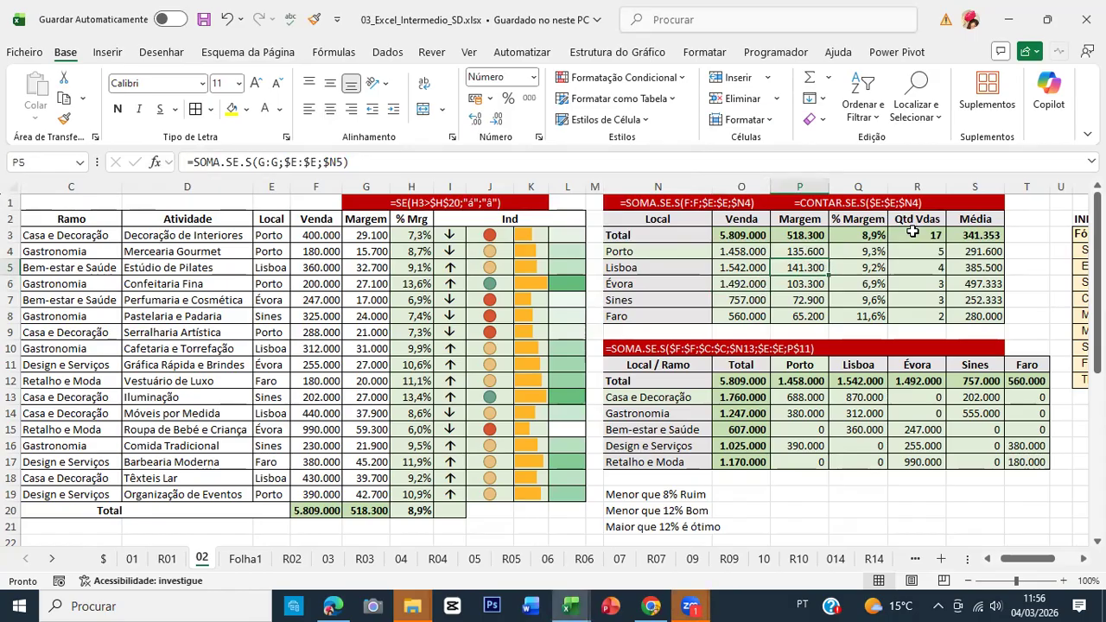
key("Right")
key("ctrl+Right")
key("ctrl+Right")
key("Up")
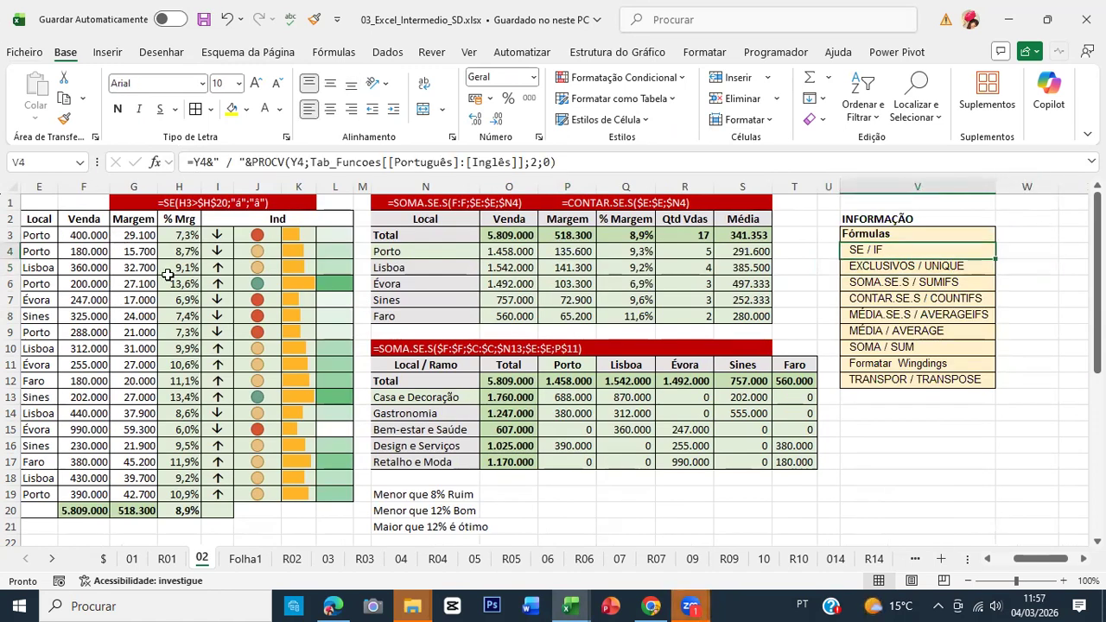
left_click(226, 251)
left_click(869, 268)
left_click(875, 283)
left_click(874, 298)
left_click(874, 315)
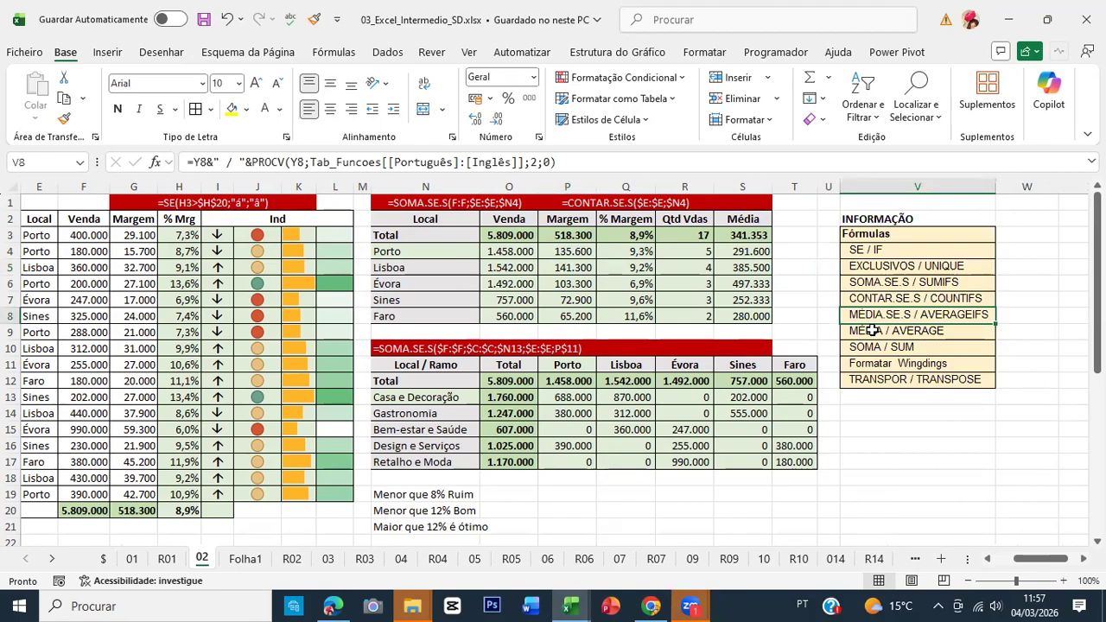
left_click(872, 331)
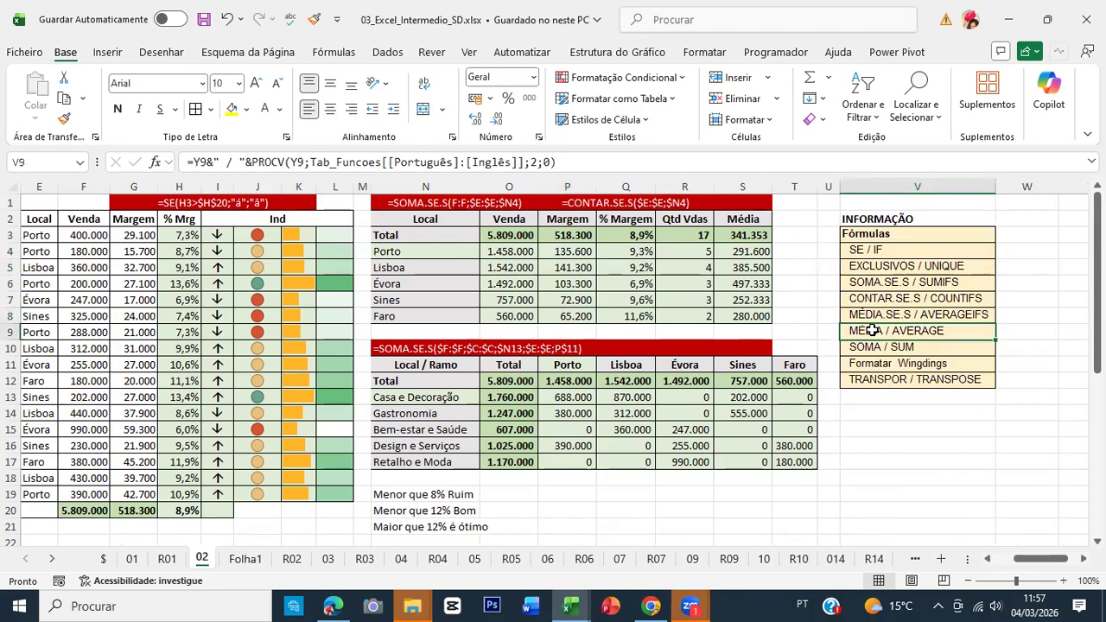
left_click(743, 236)
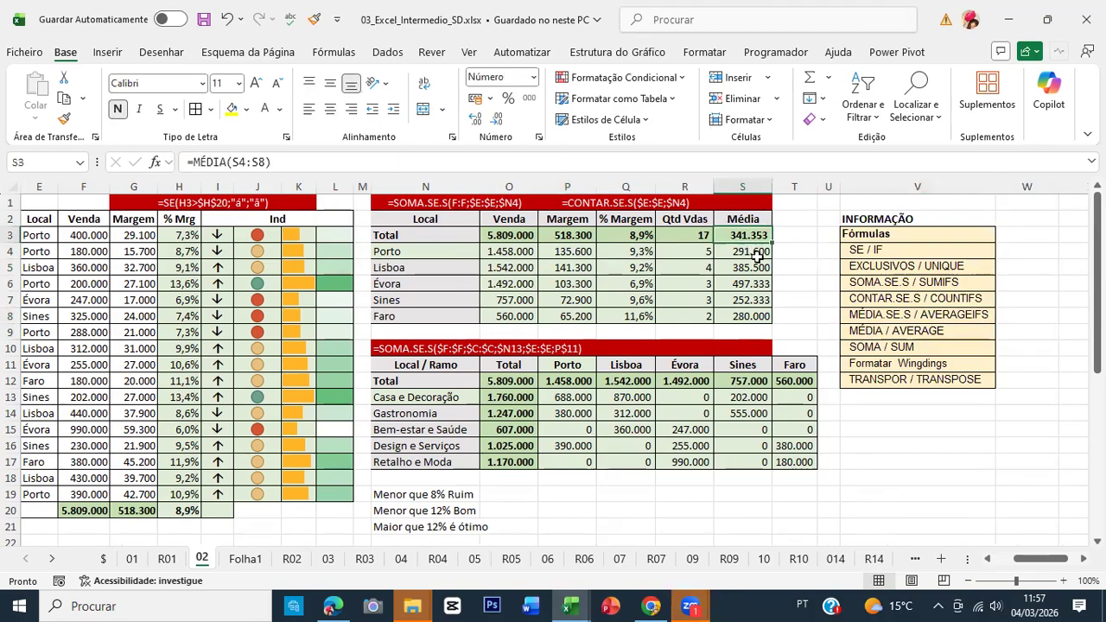
left_click(871, 348)
left_click(872, 364)
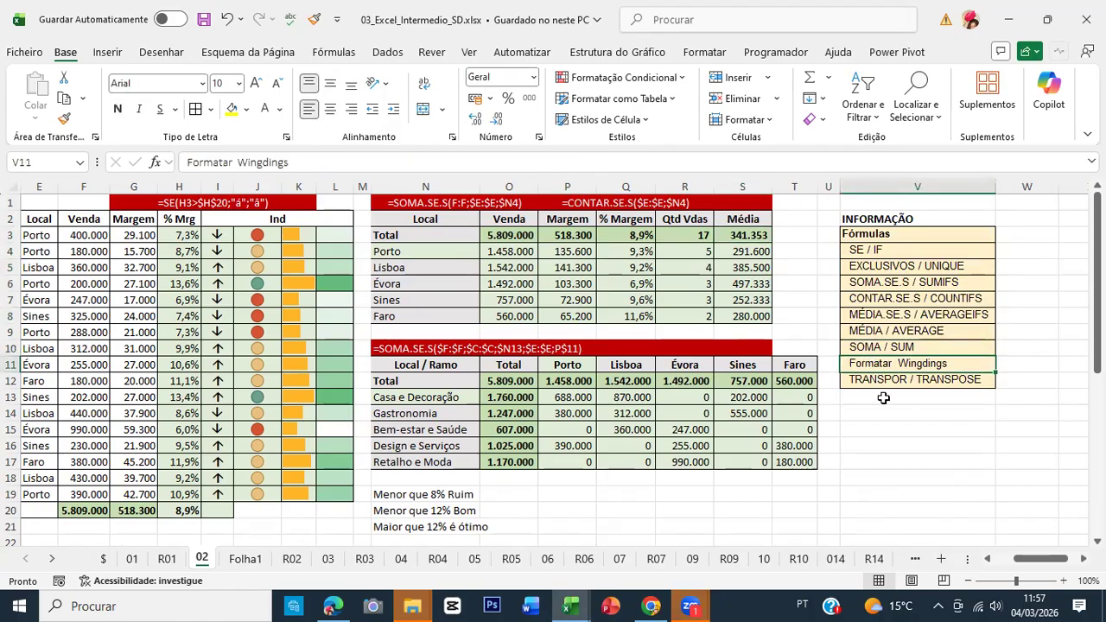
left_click(873, 380)
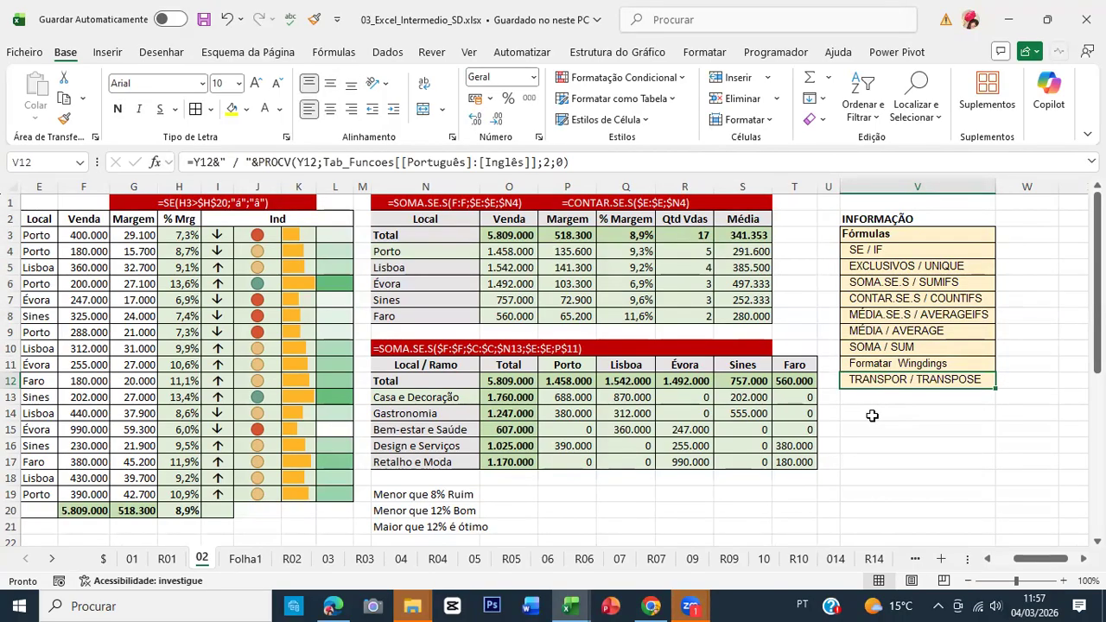
Return to the start of sheet 02, move on to sheet 03, and save the workbook.
key("ctrl+Home")
key("ctrl+Page_Down")
key("ctrl+Page_Down")
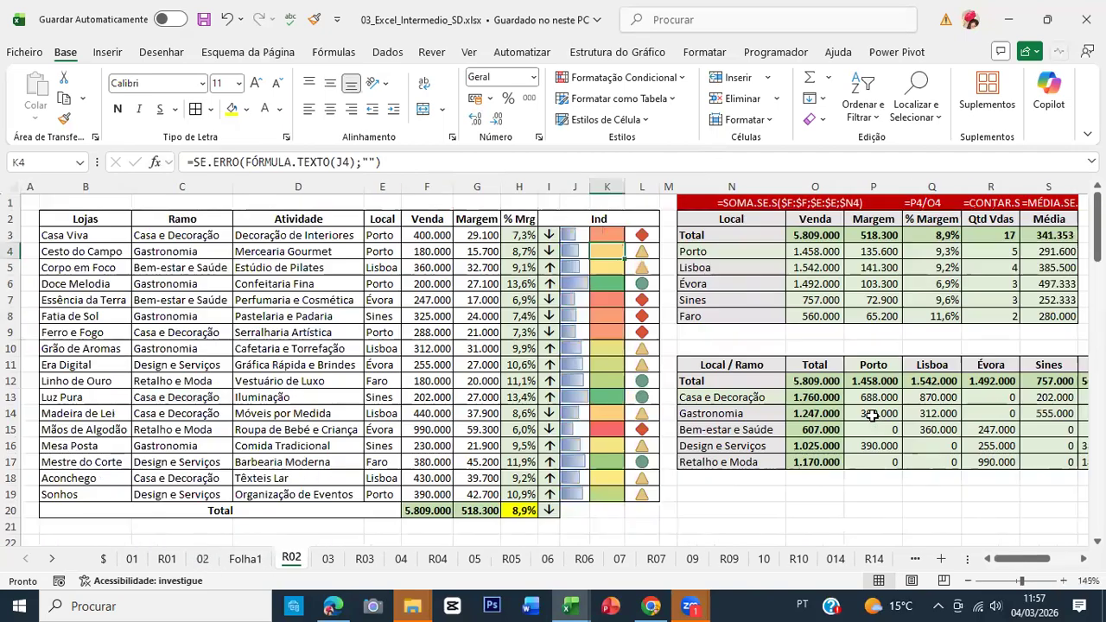
key("ctrl+Page_Down")
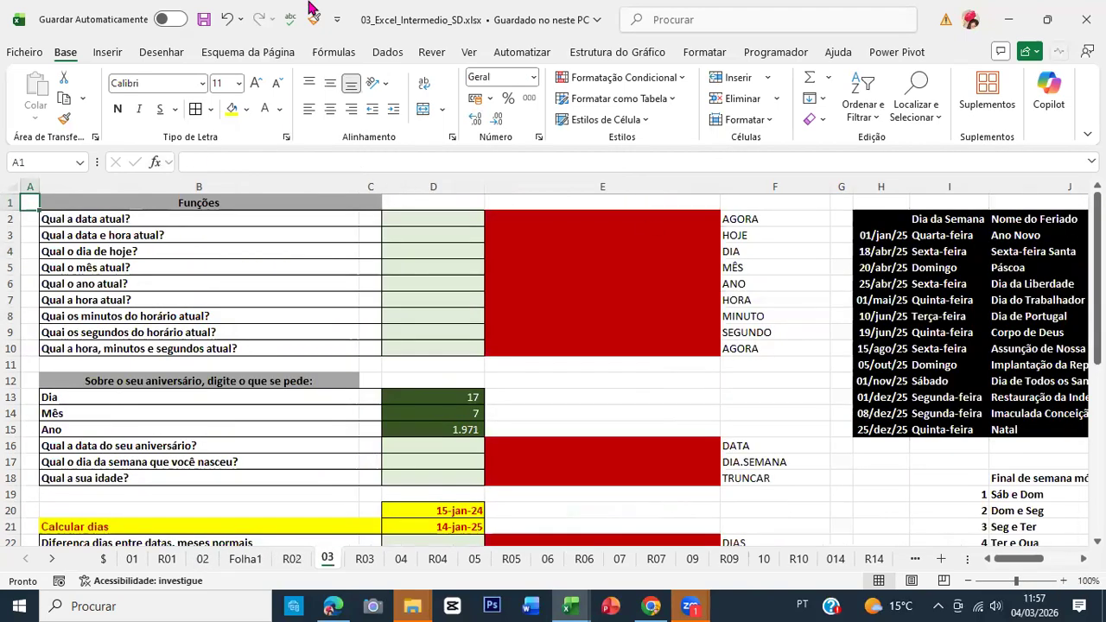
left_click(205, 19)
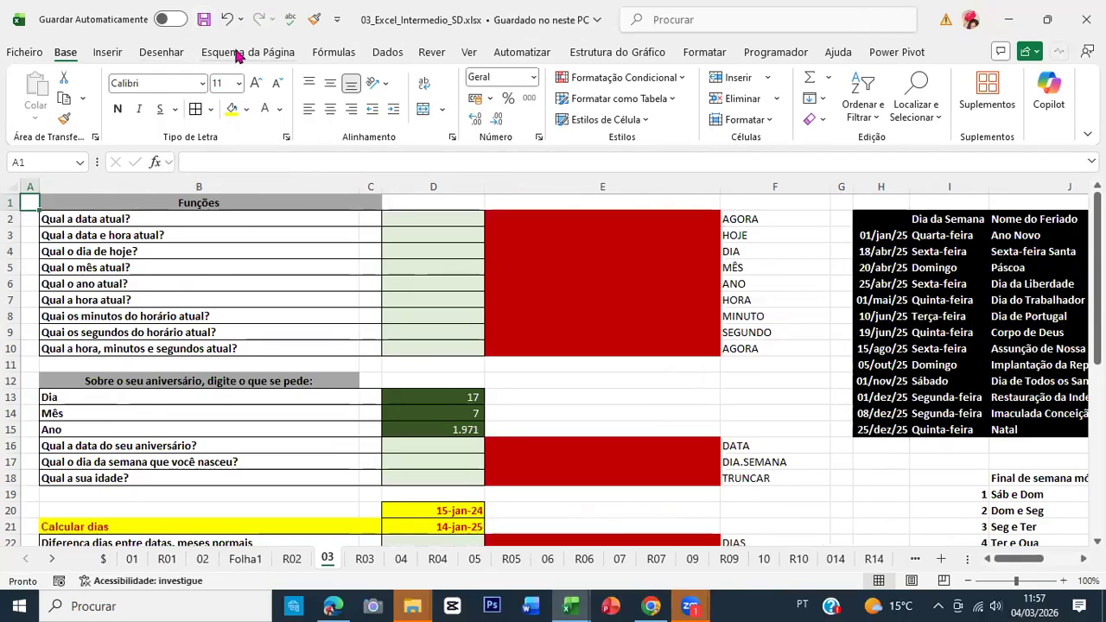
Examine the date and time questions in B2:B10 and their answer cells D2:D10 on sheet 03.
left_click(449, 225)
left_click(405, 251)
left_click(321, 264)
left_click(403, 250)
left_click(439, 225)
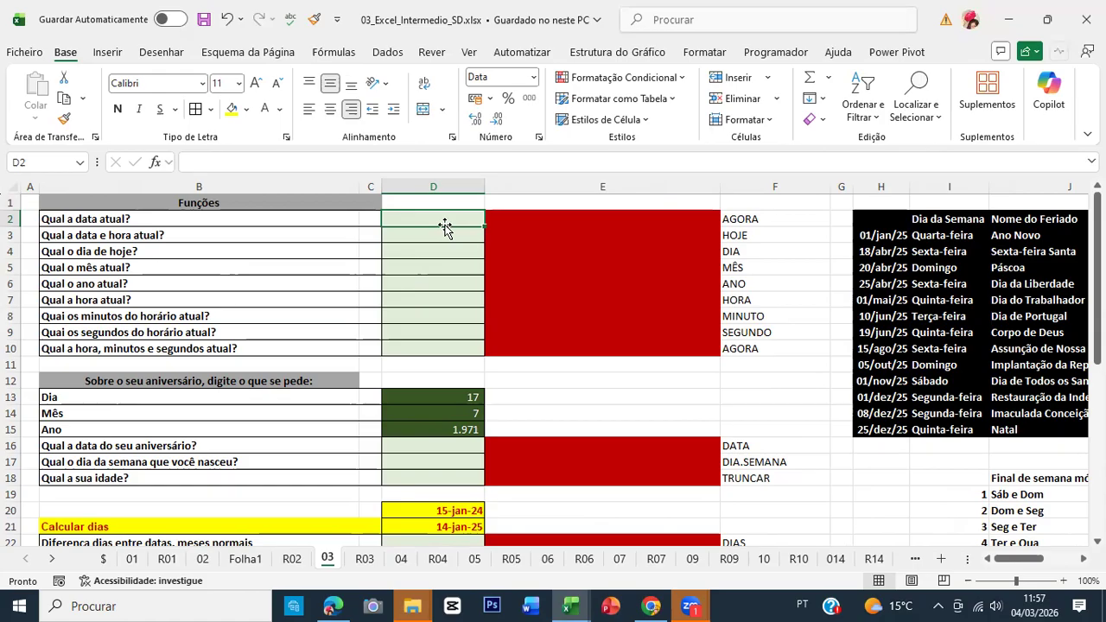
scroll(445, 226, "down", 2)
scroll(445, 226, "down", 1)
scroll(445, 226, "up", 3)
left_click(446, 238)
left_click(446, 268)
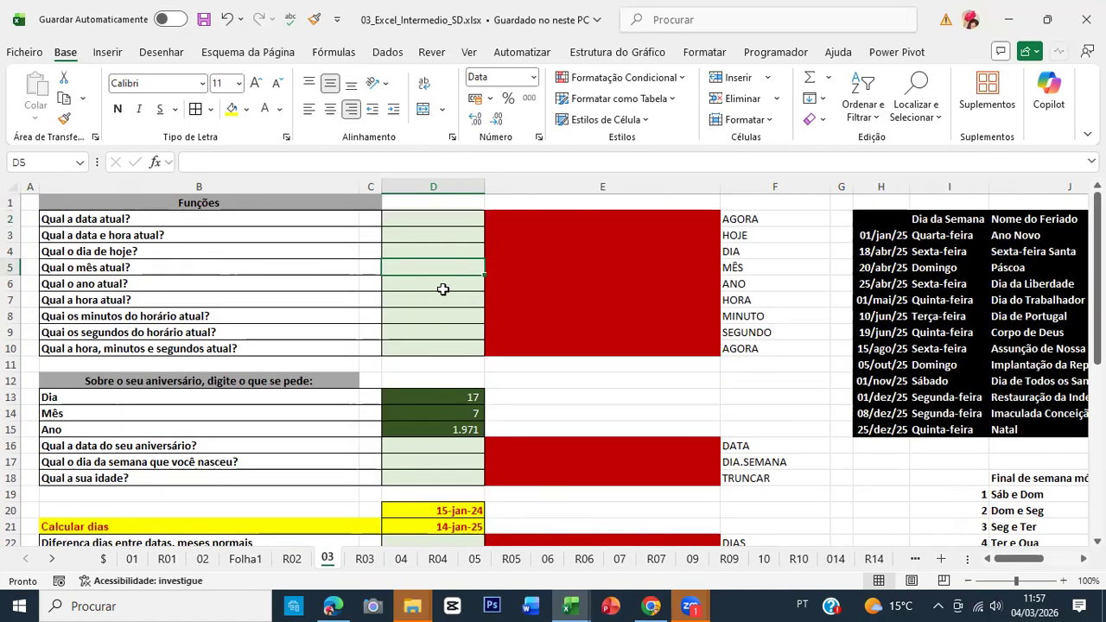
left_click(439, 313)
left_click_drag(412, 216, 415, 342)
left_click(427, 257)
left_click(435, 206)
left_click_drag(432, 221, 445, 346)
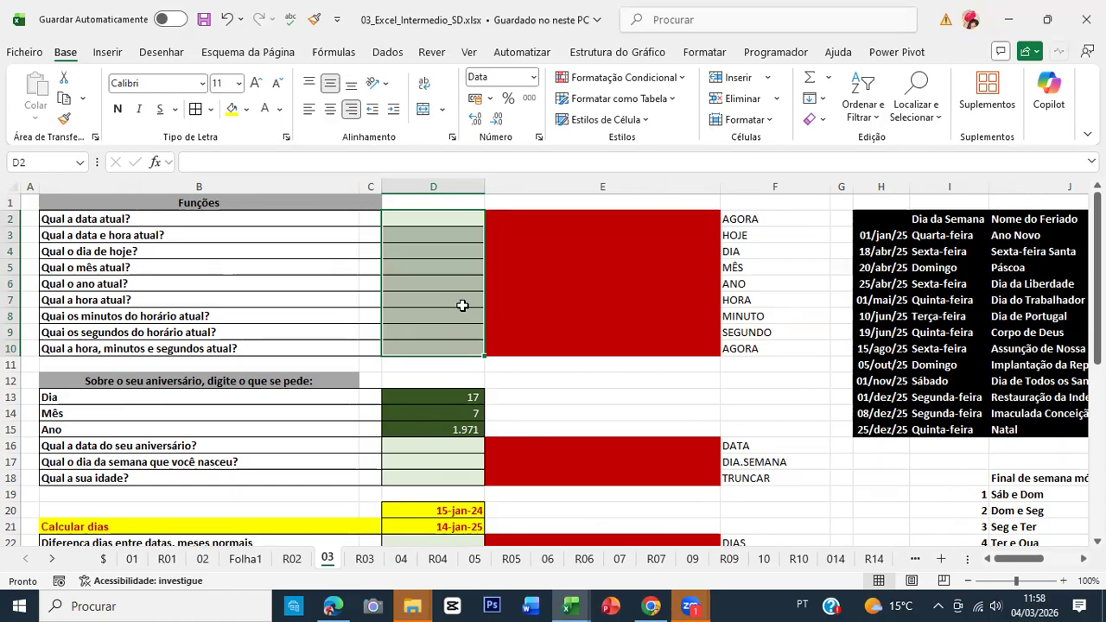
Start the HOJE function in D3, inspect its function arguments dialog, and cancel the entry.
key("Up")
key("Down")
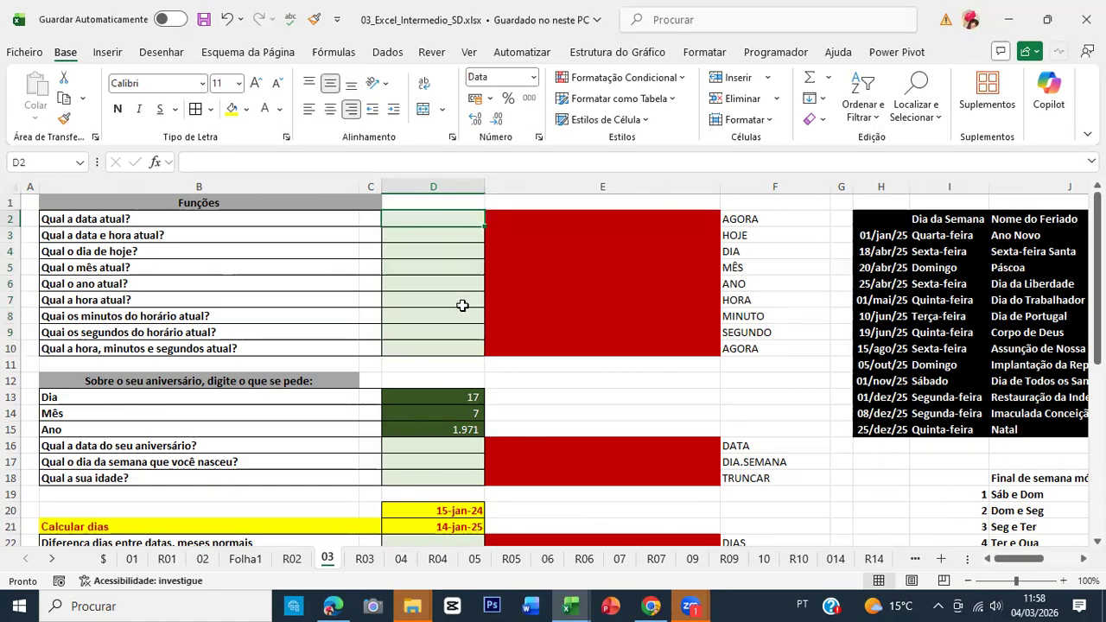
key("Down")
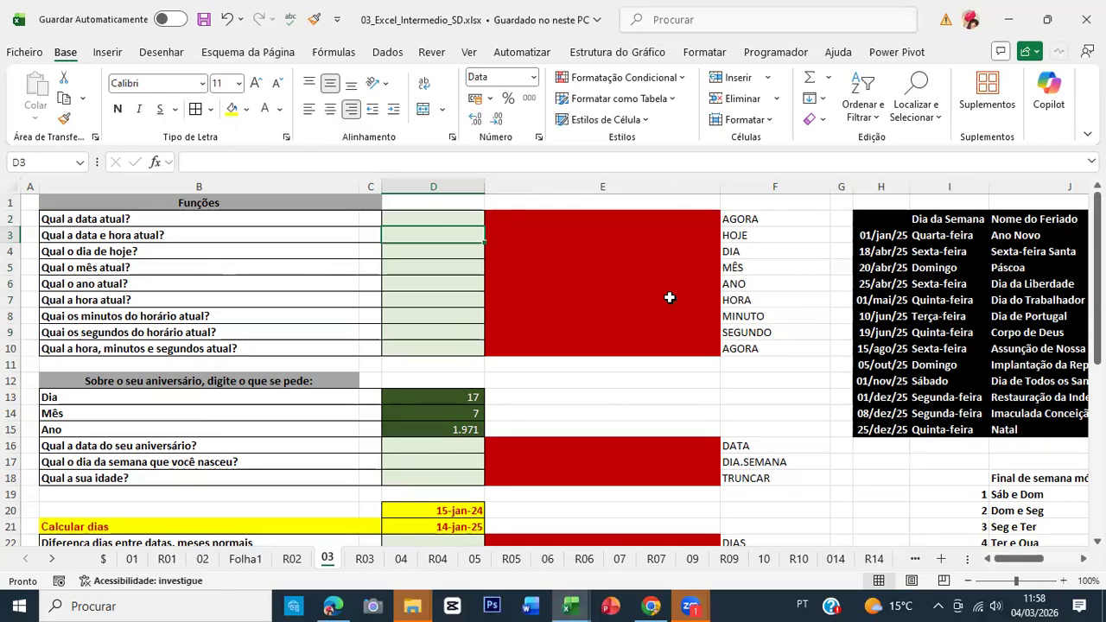
type("=hoje(")
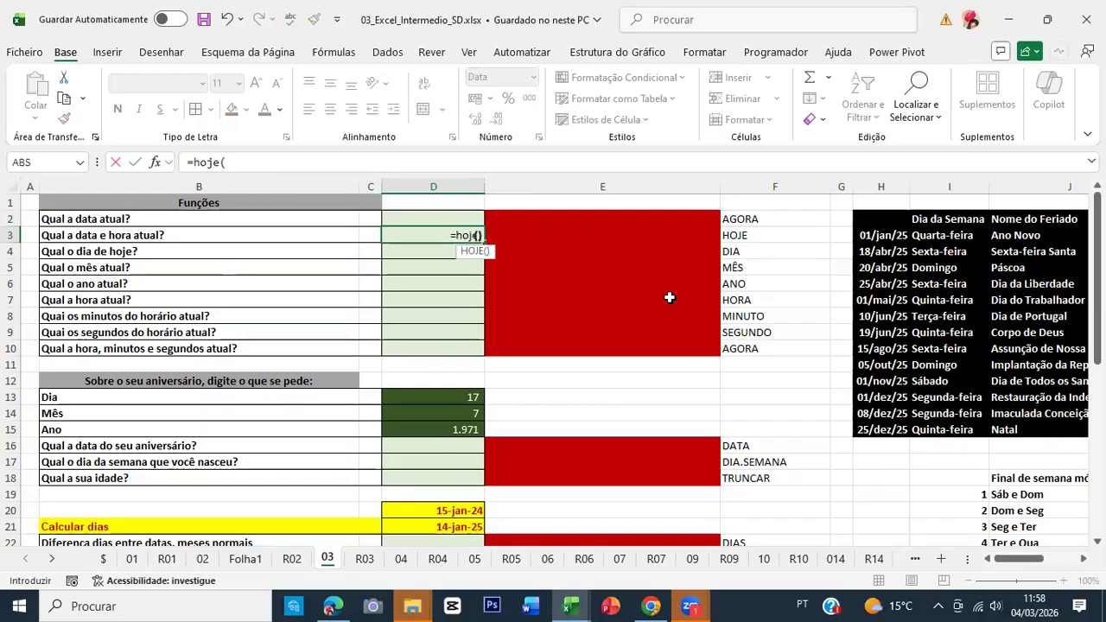
key("Tab")
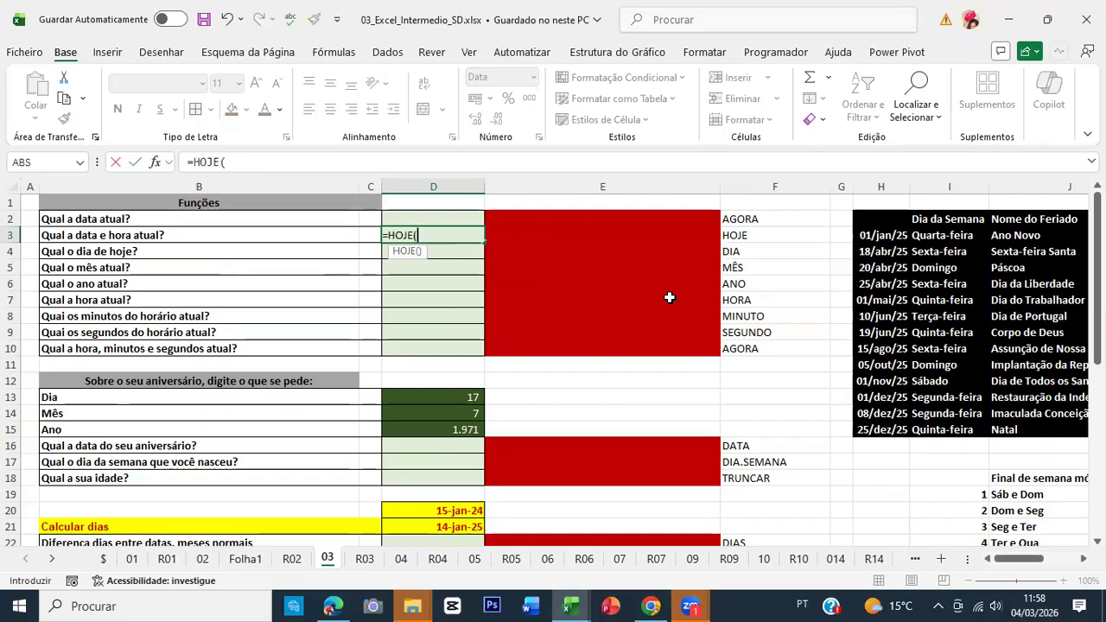
left_click(157, 163)
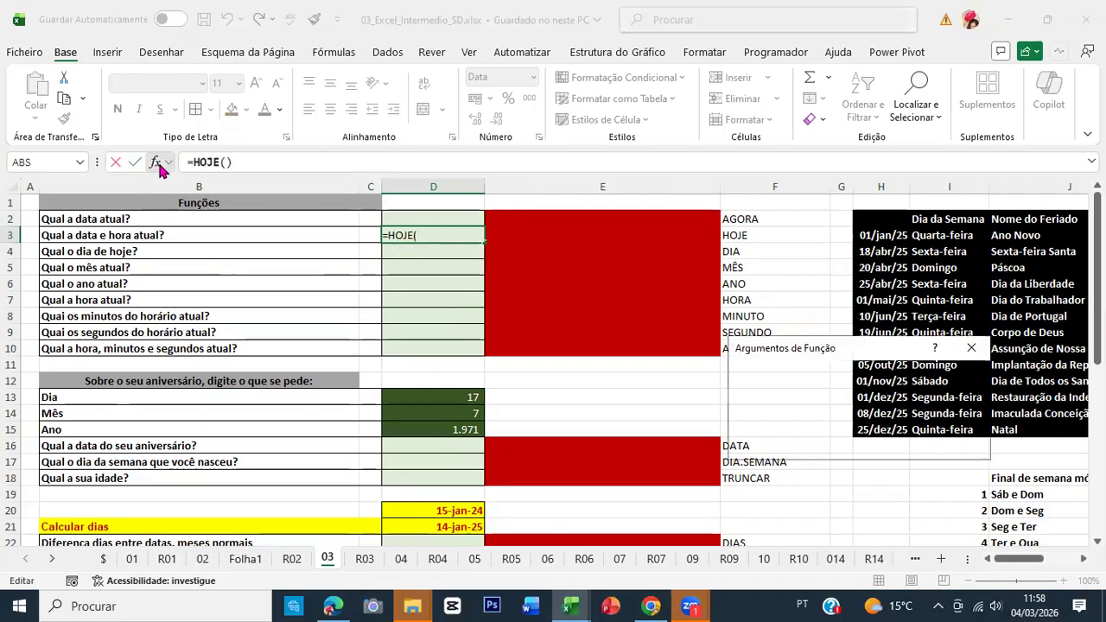
left_click_drag(811, 349, 414, 120)
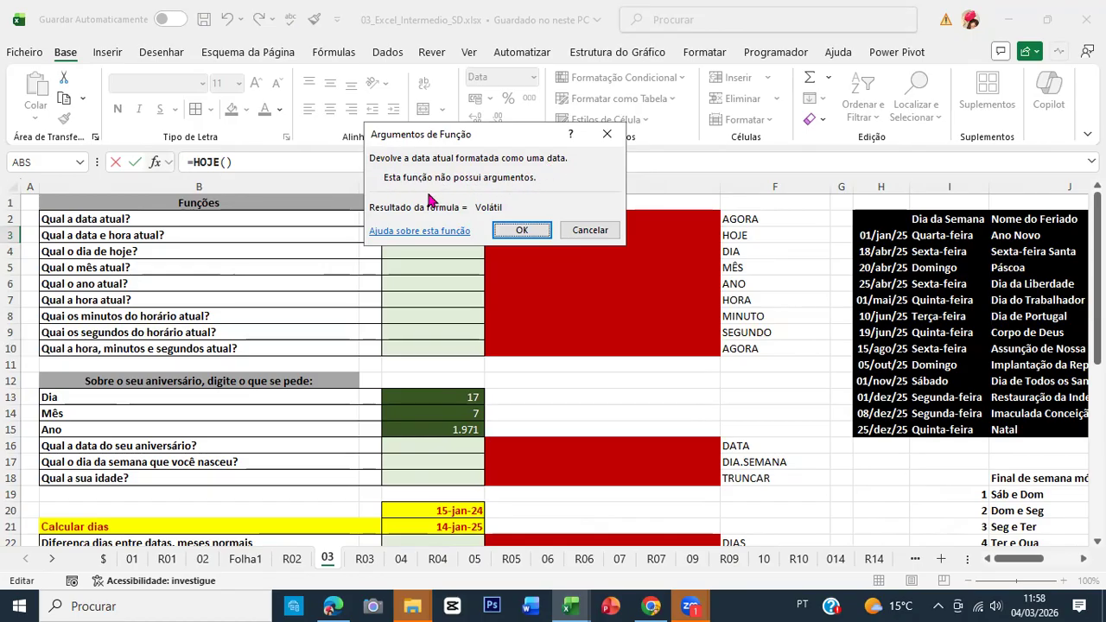
key("Escape")
key("Escape")
Start a SOMA function in D3, inspect its number argument fields for comparison, and cancel the entry.
type("=soma")
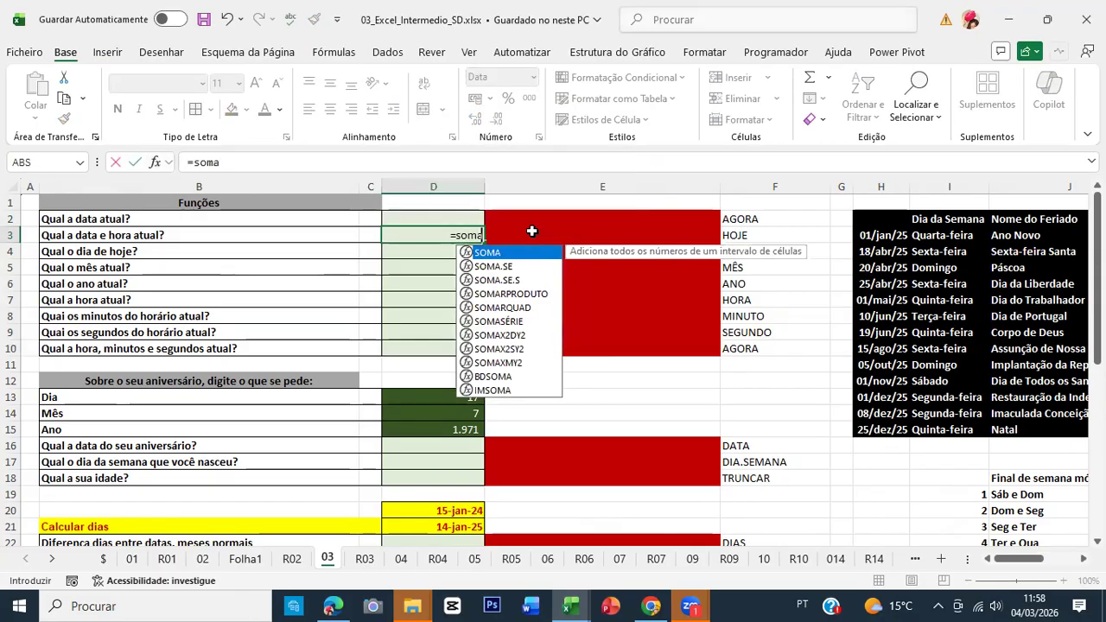
key("Tab")
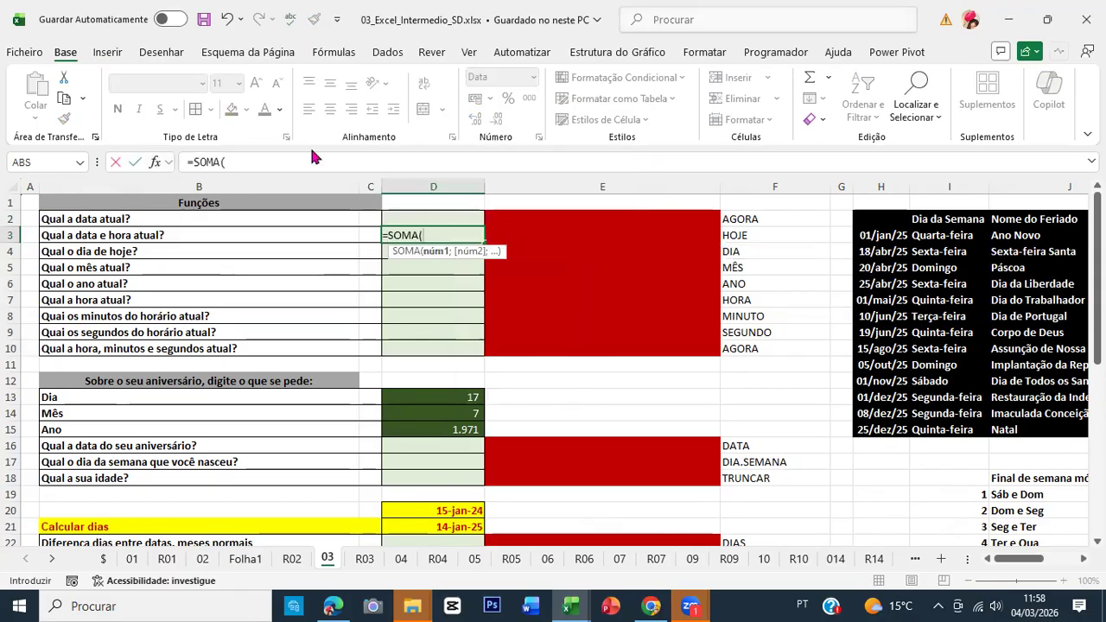
left_click(155, 162)
left_click(377, 120)
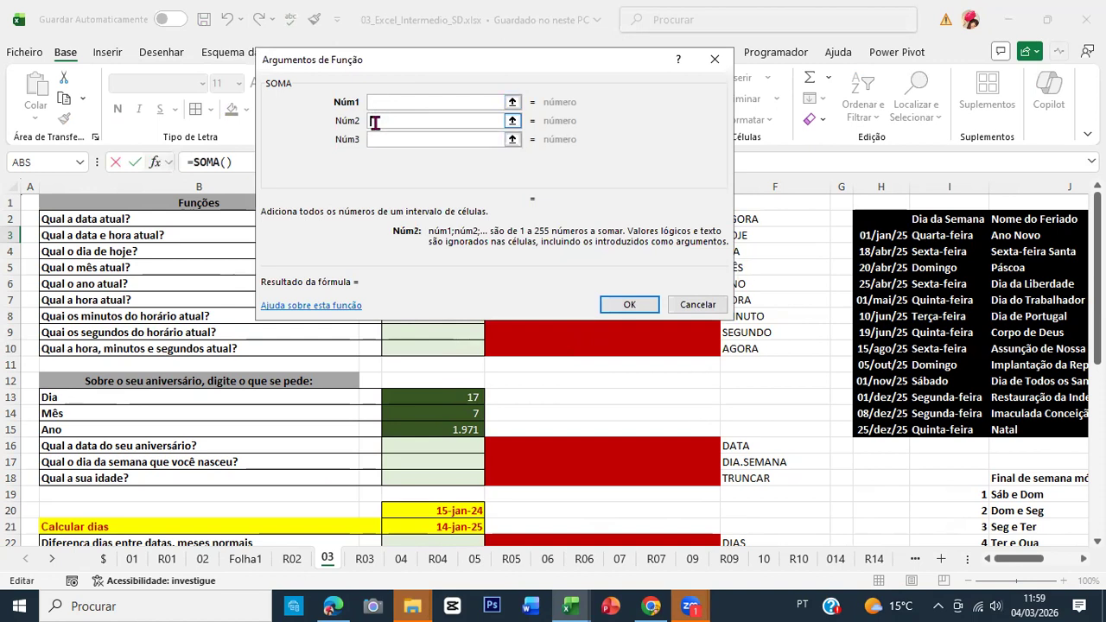
left_click(373, 139)
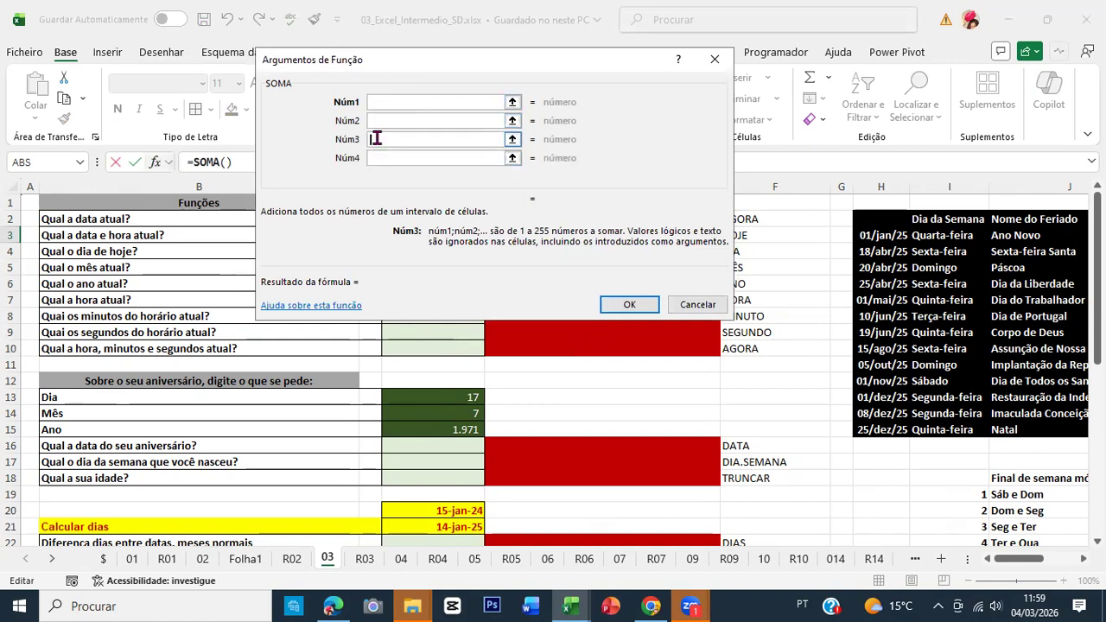
left_click(693, 306)
Try =HOJE() in D3, checking its function arguments dialog before accepting the formula.
type("=hoj")
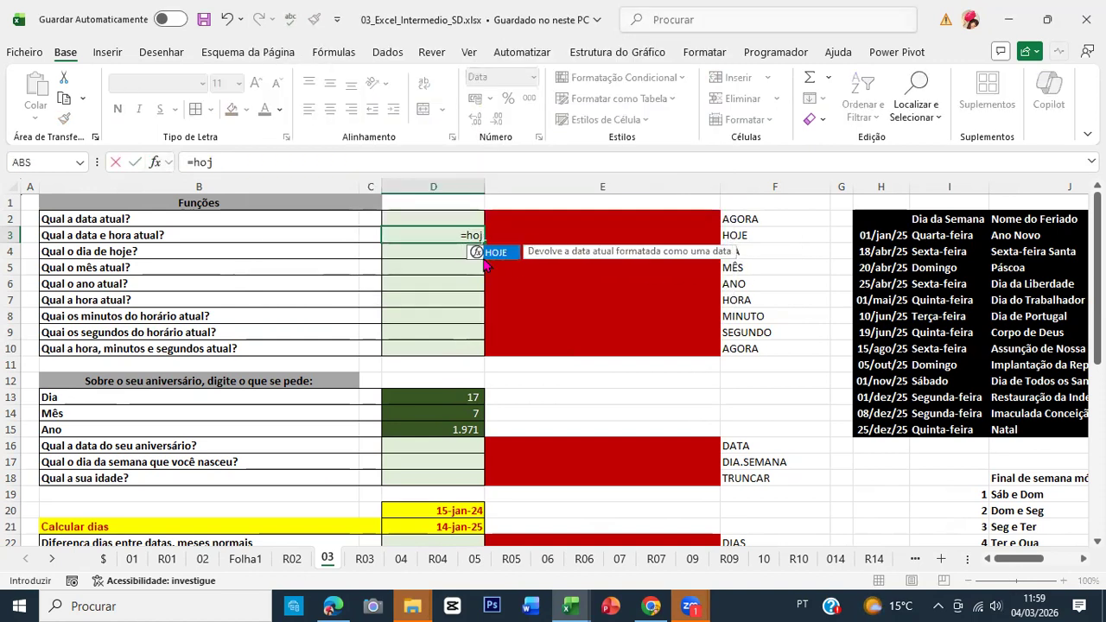
type("e()")
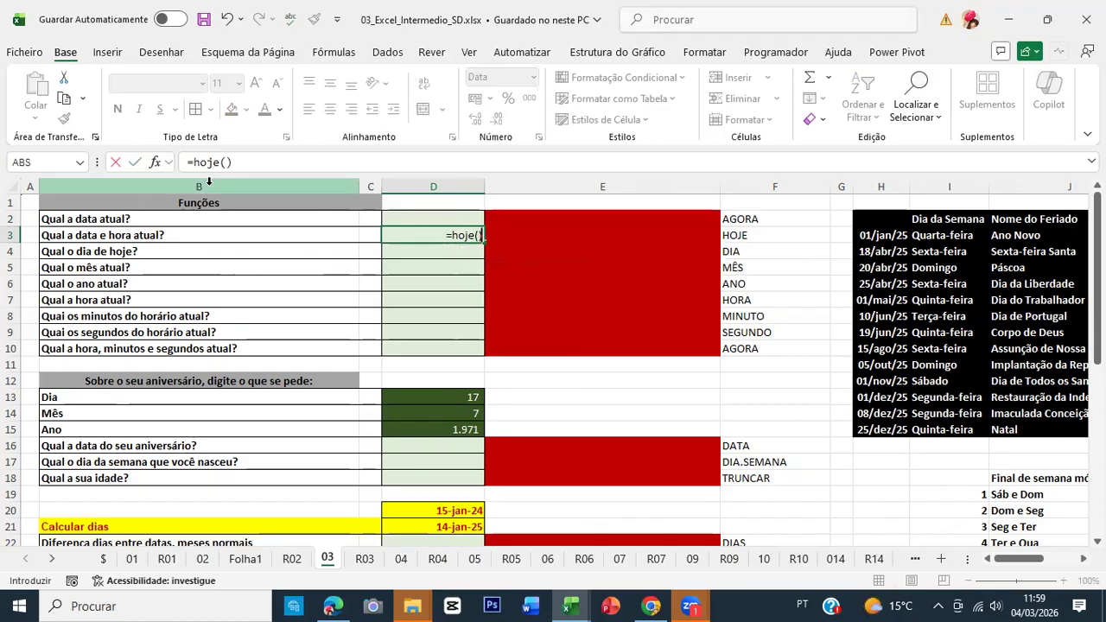
left_click(156, 163)
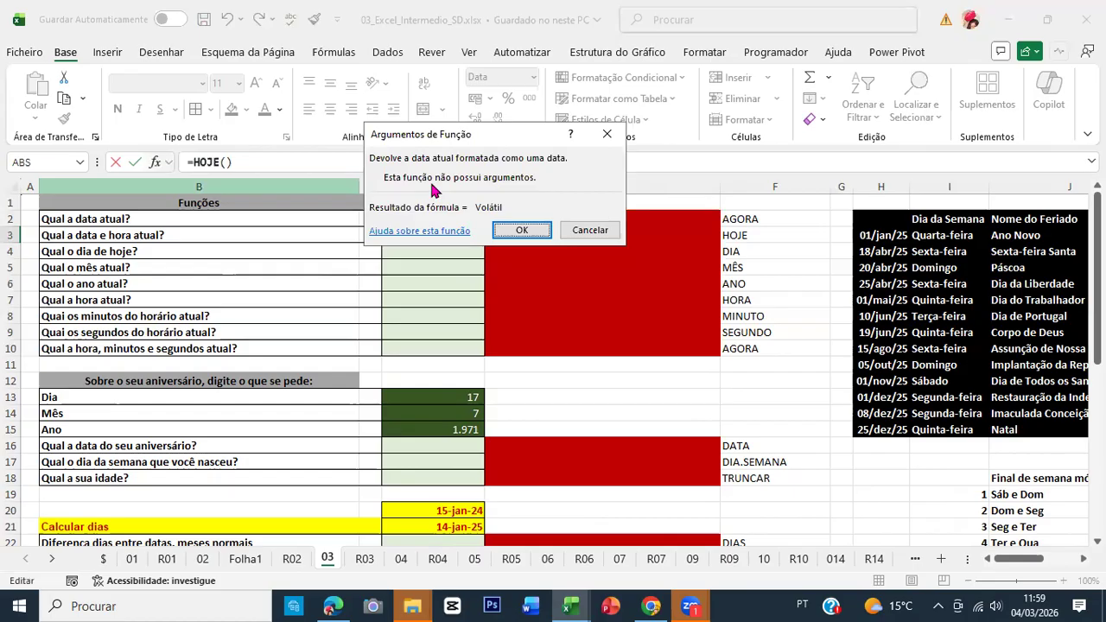
left_click(533, 232)
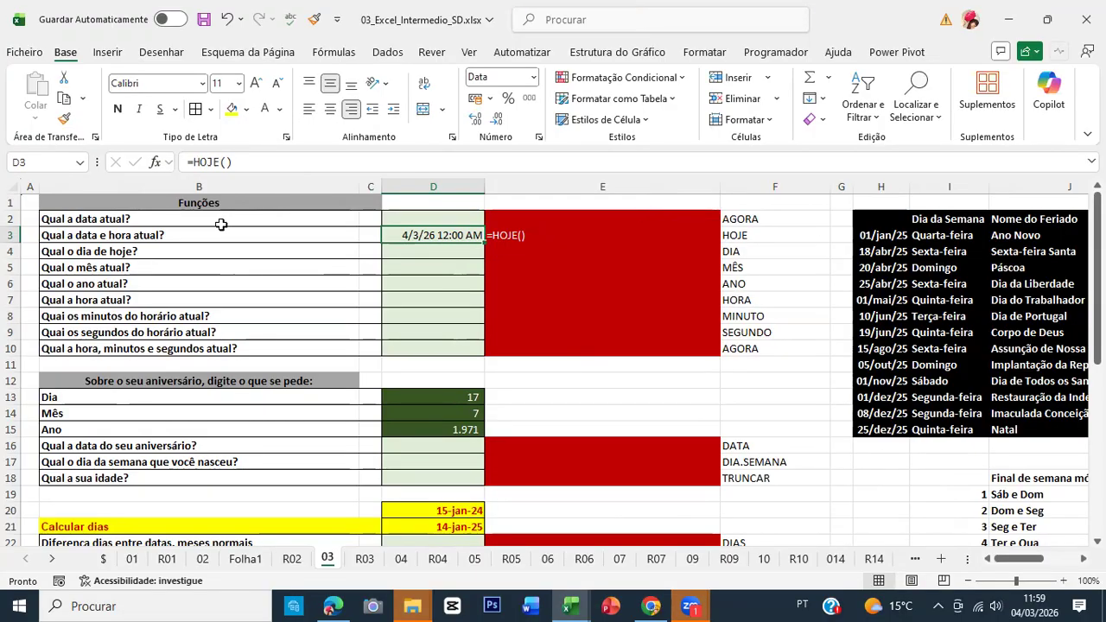
Check the current-date question in B2 and clear the HOJE formula from D3.
left_click(158, 219)
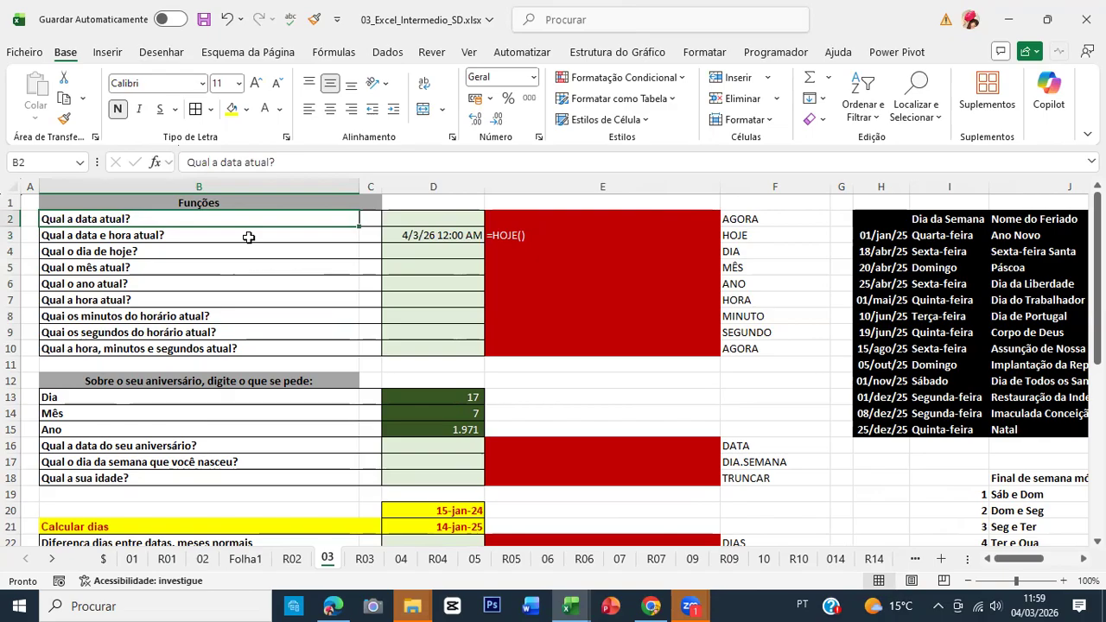
key("Right")
key("Right")
key("Right")
key("Left")
key("Down")
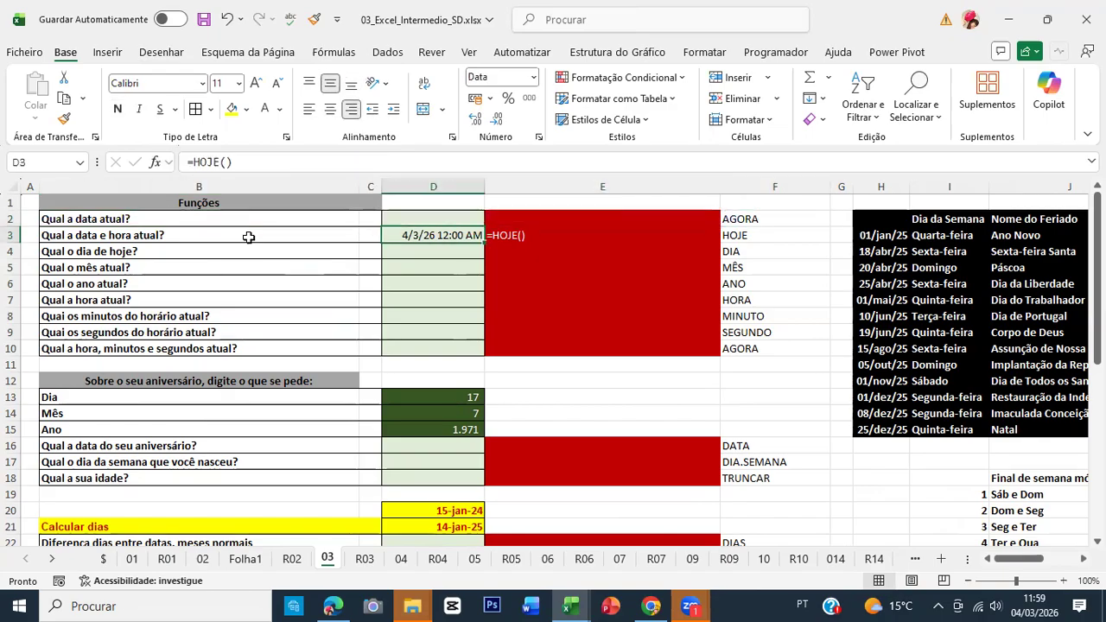
key("Delete")
Enter =HOJE() in D2 to answer the current-date question.
key("Up")
type("=")
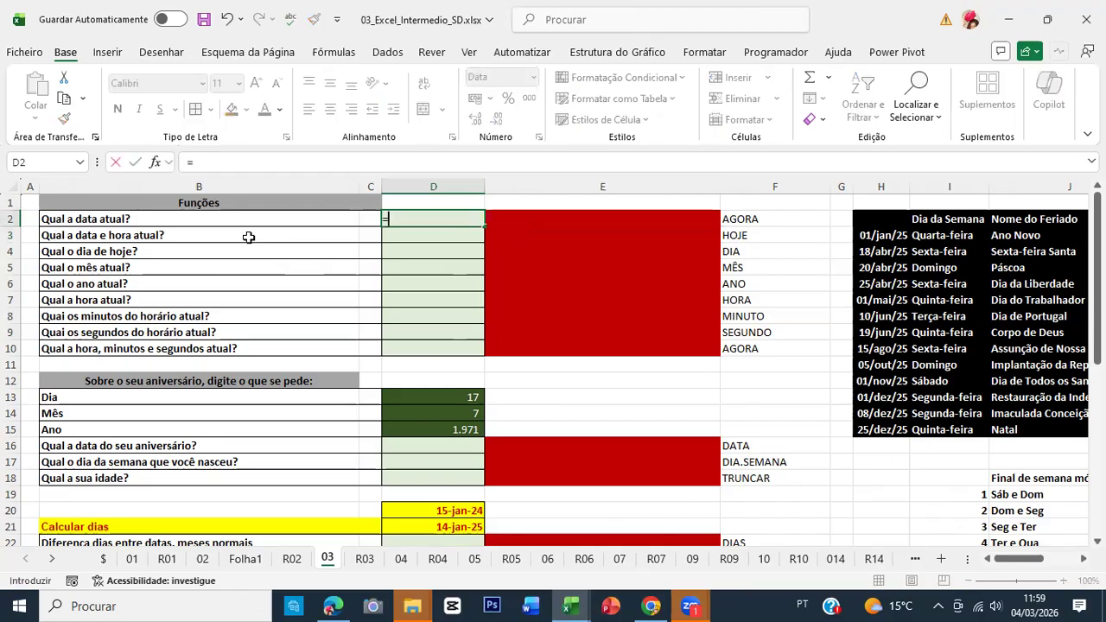
type("hoje(")
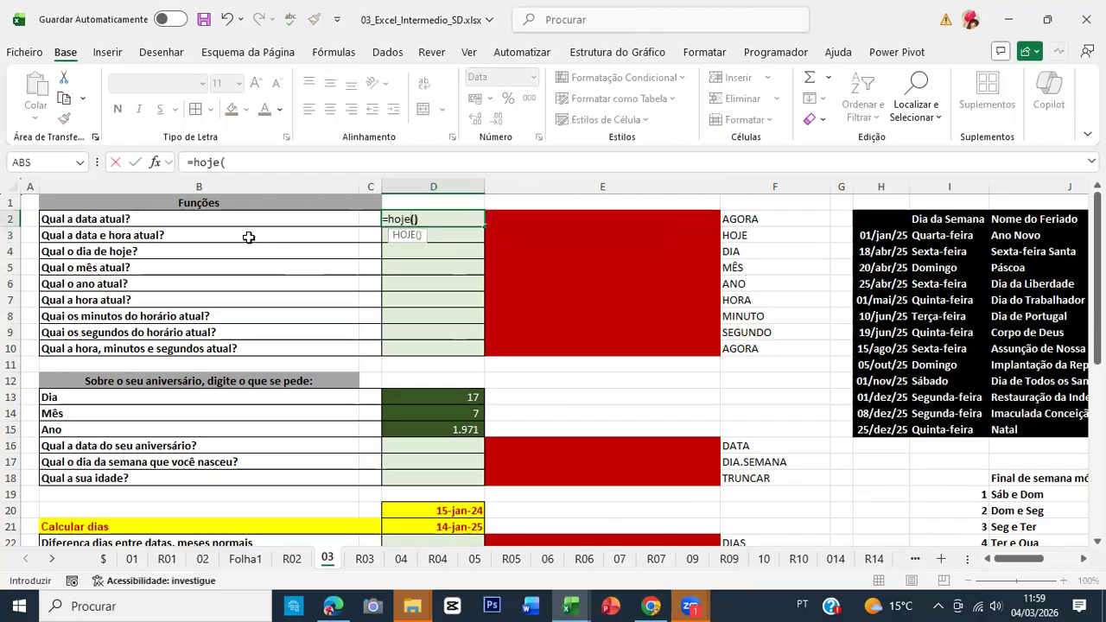
type(")")
key("Return")
key("Up")
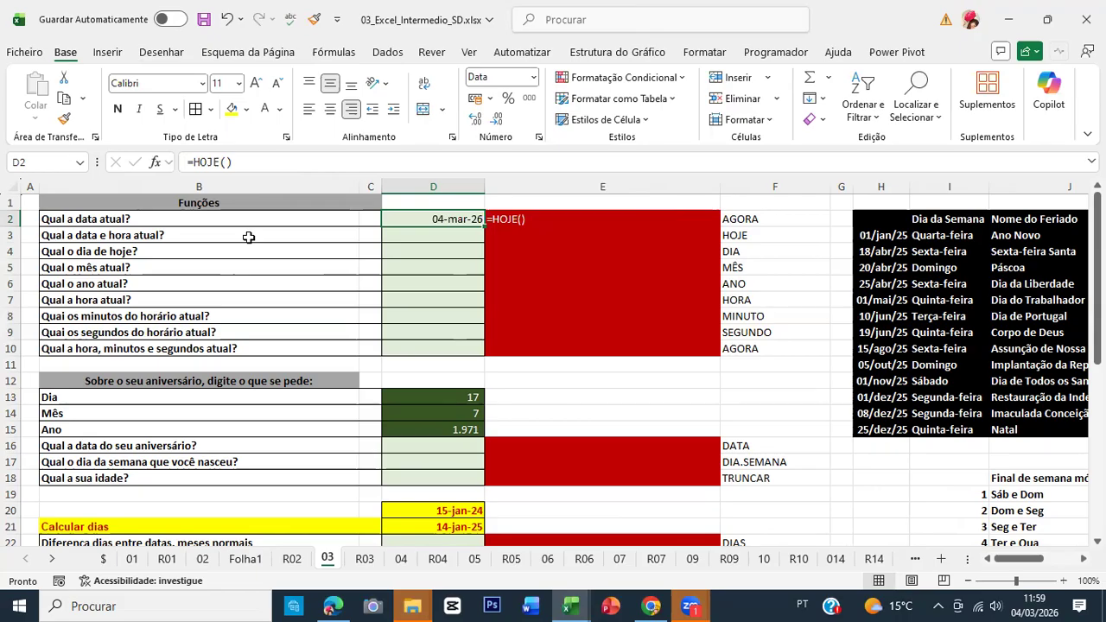
Enter =AGORA() in D3 to answer the current date and time question.
key("Down")
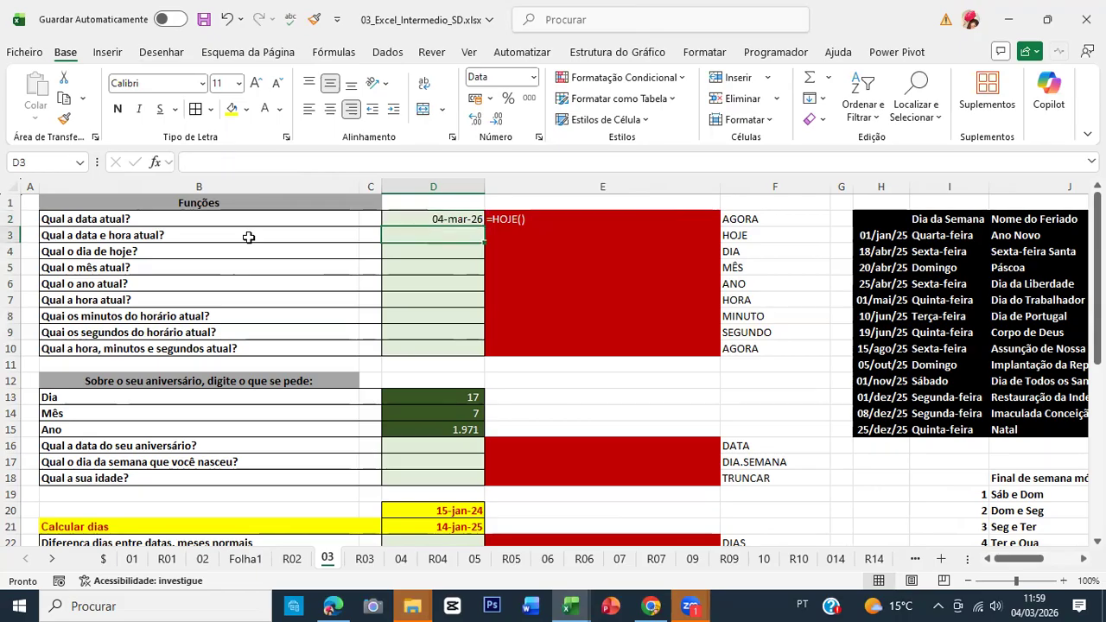
type("=agor")
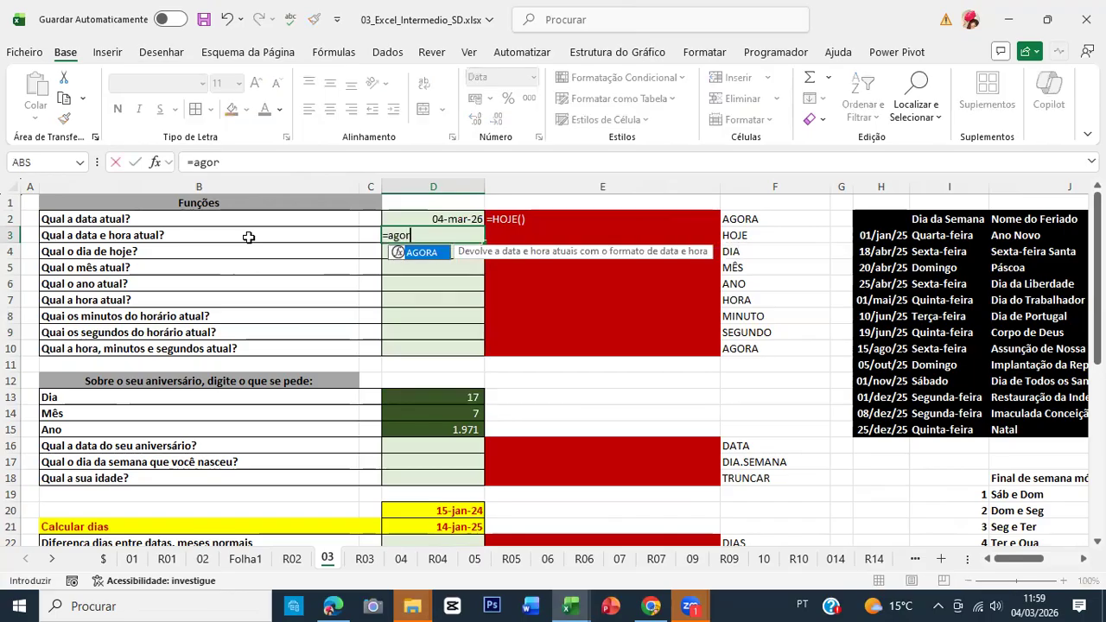
type("a(")
key("ctrl+Return")
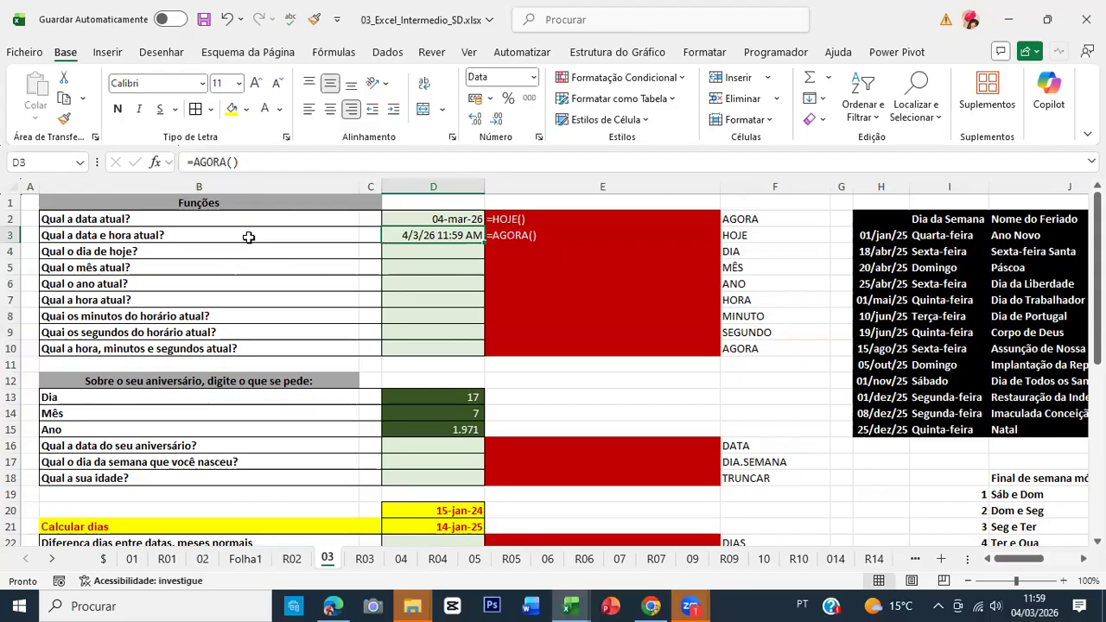
Copy D2:D3 into A1:A2 of a new worksheet and fit column A to its contents.
key("Up")
key("shift+Down")
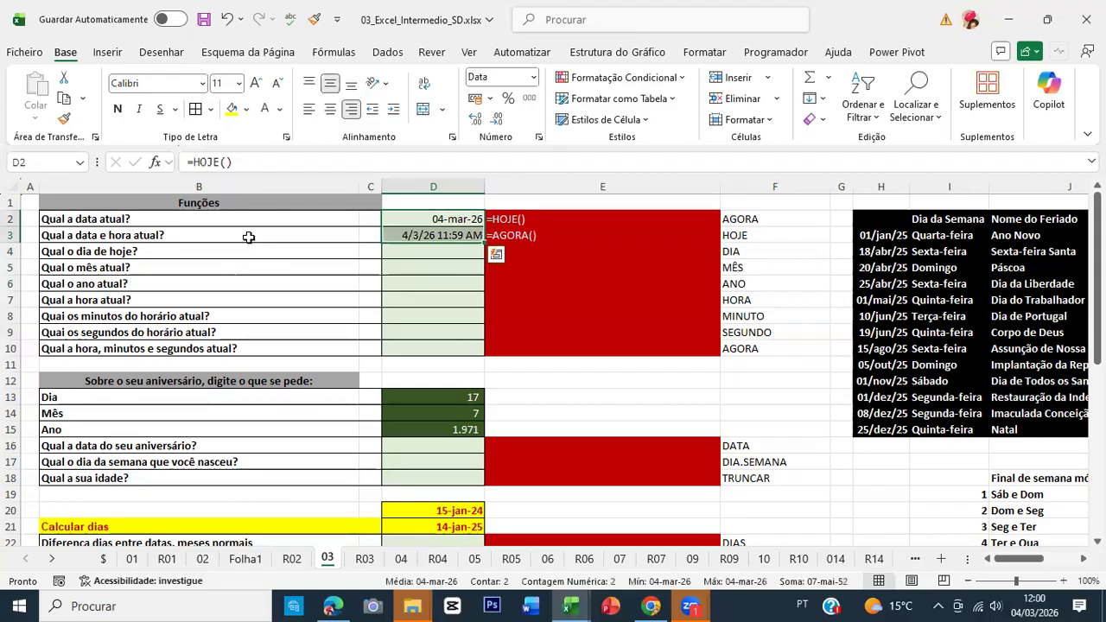
key("ctrl+c")
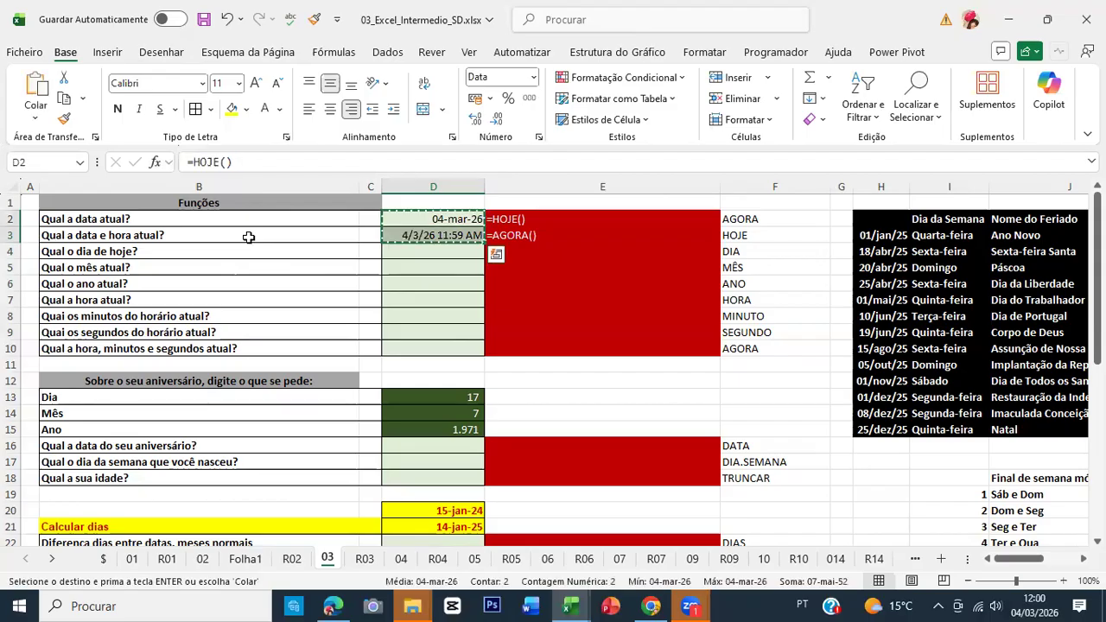
left_click(941, 560)
key("ctrl+v")
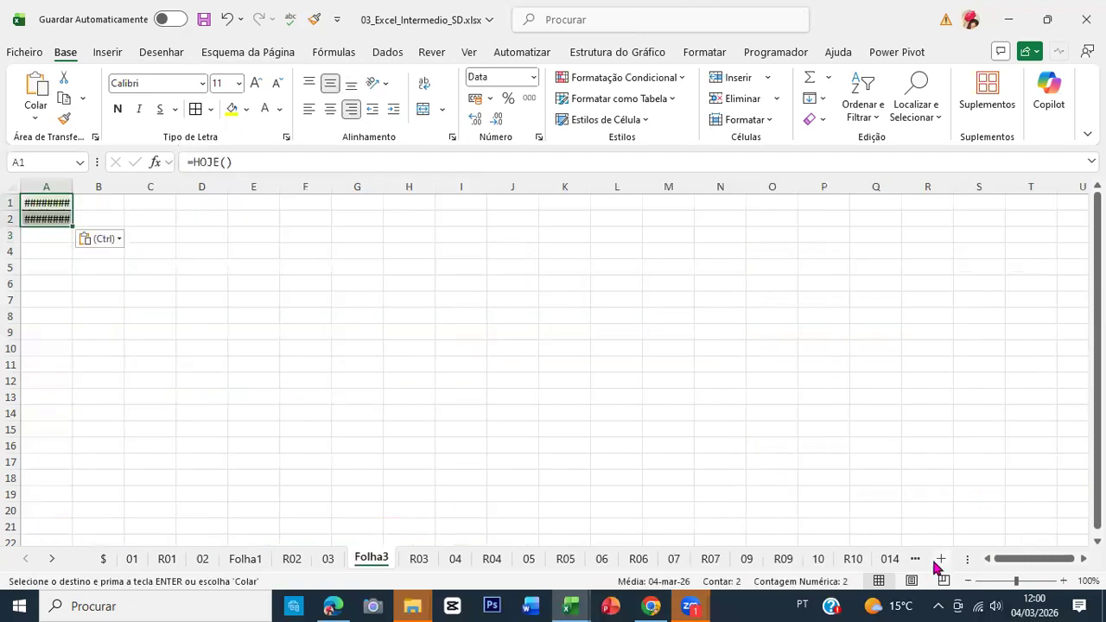
double_click(73, 185)
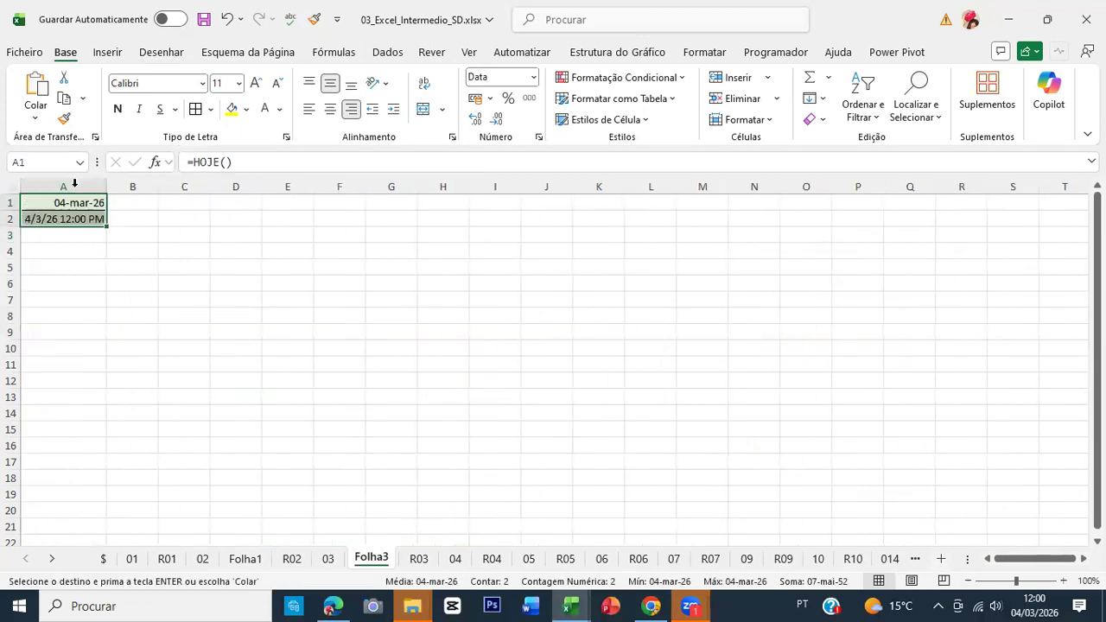
Move the two date formulas from A1:A2 to B2:B3 and fit column B to its contents.
left_click(149, 204)
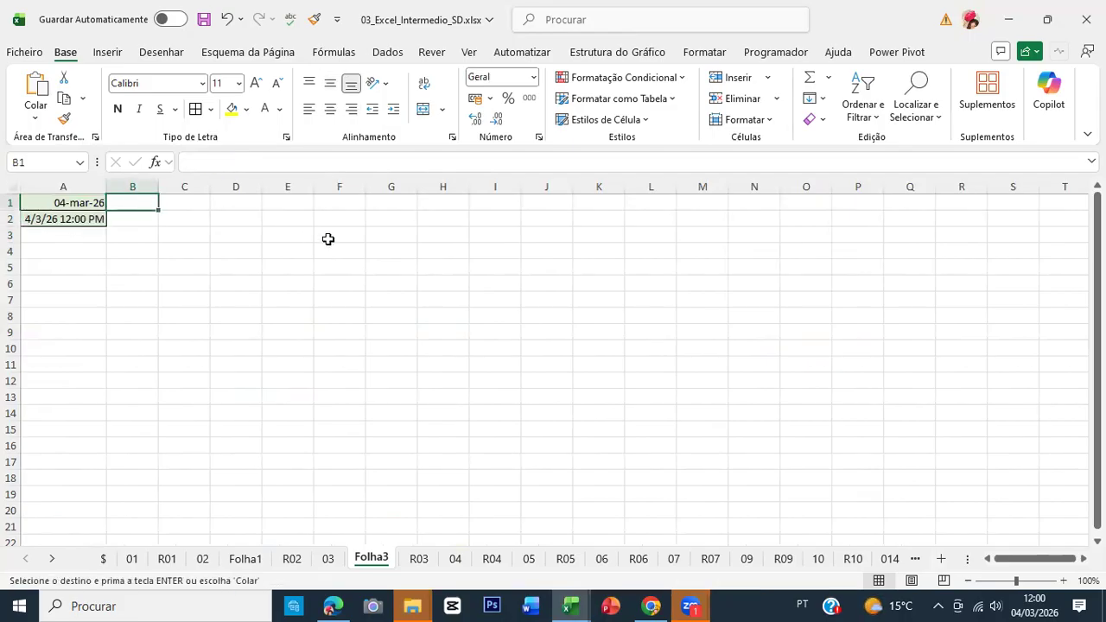
scroll(328, 239, "up", 6, "ctrl")
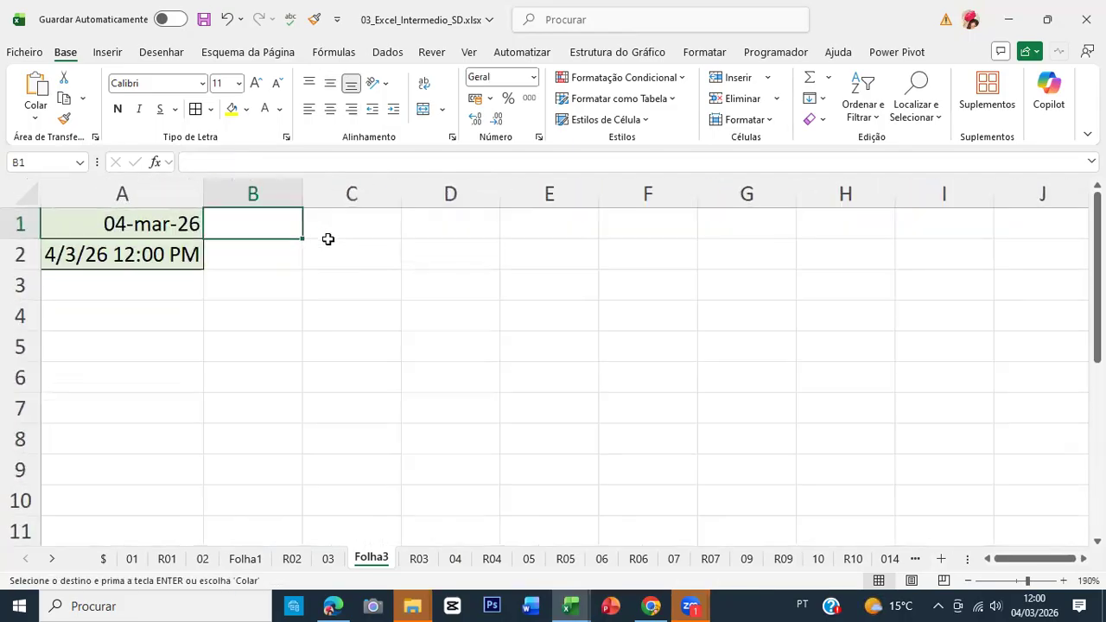
left_click_drag(186, 223, 185, 251)
key("ctrl+c")
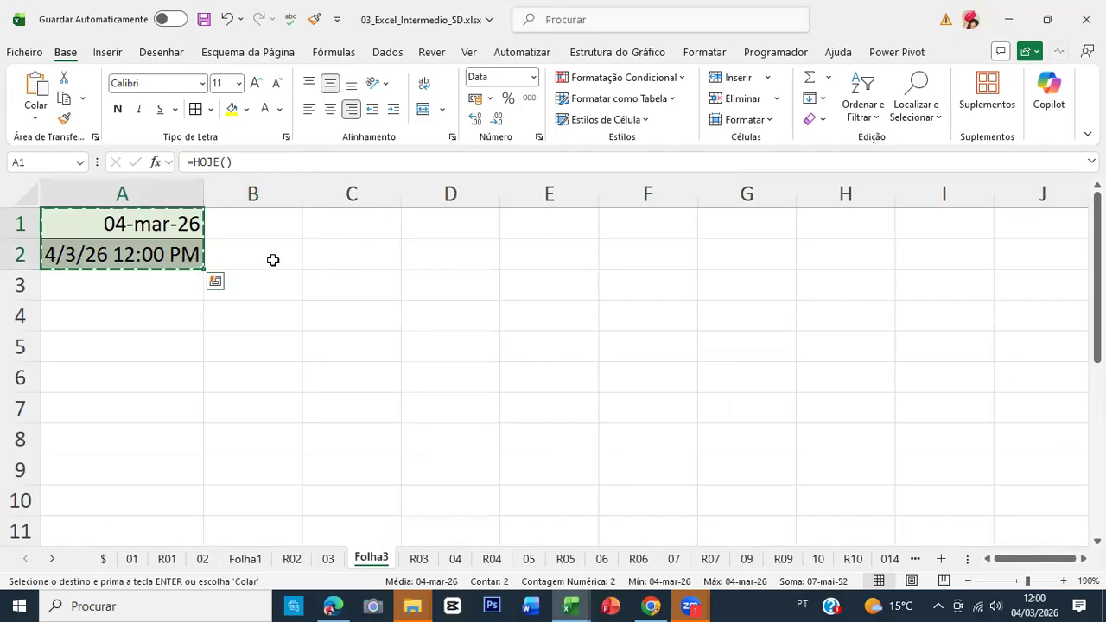
left_click(273, 260)
key("ctrl+v")
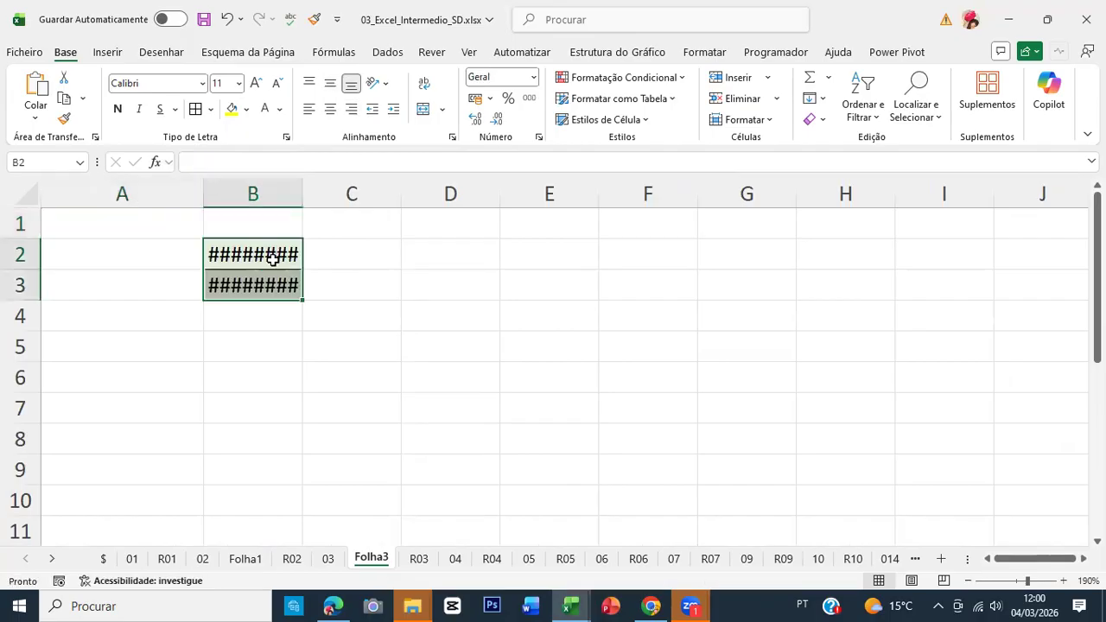
double_click(300, 196)
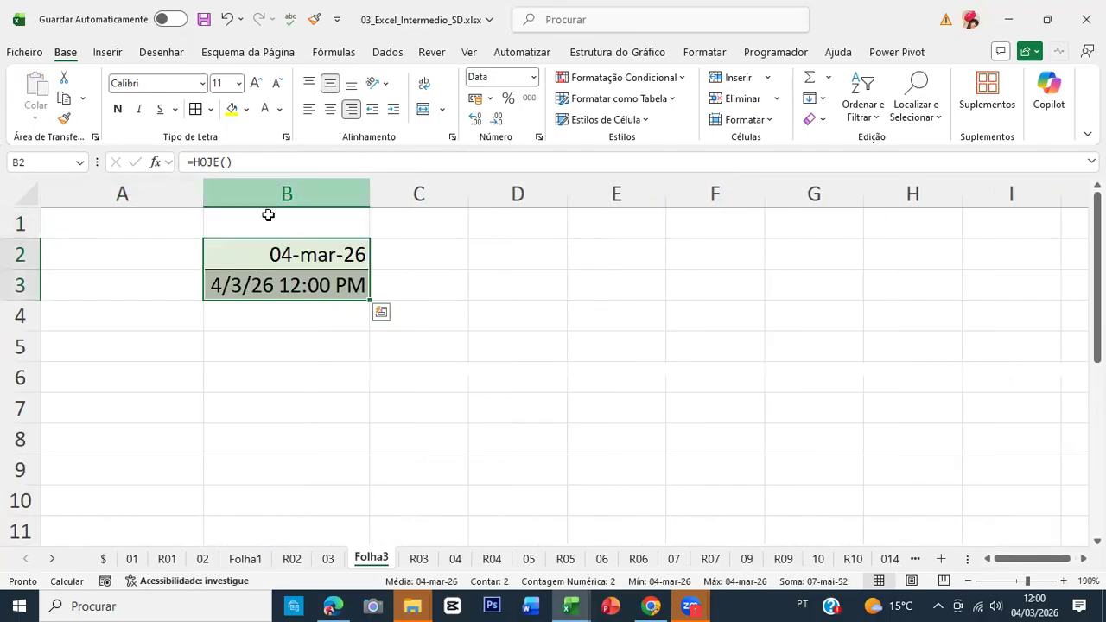
left_click(420, 255)
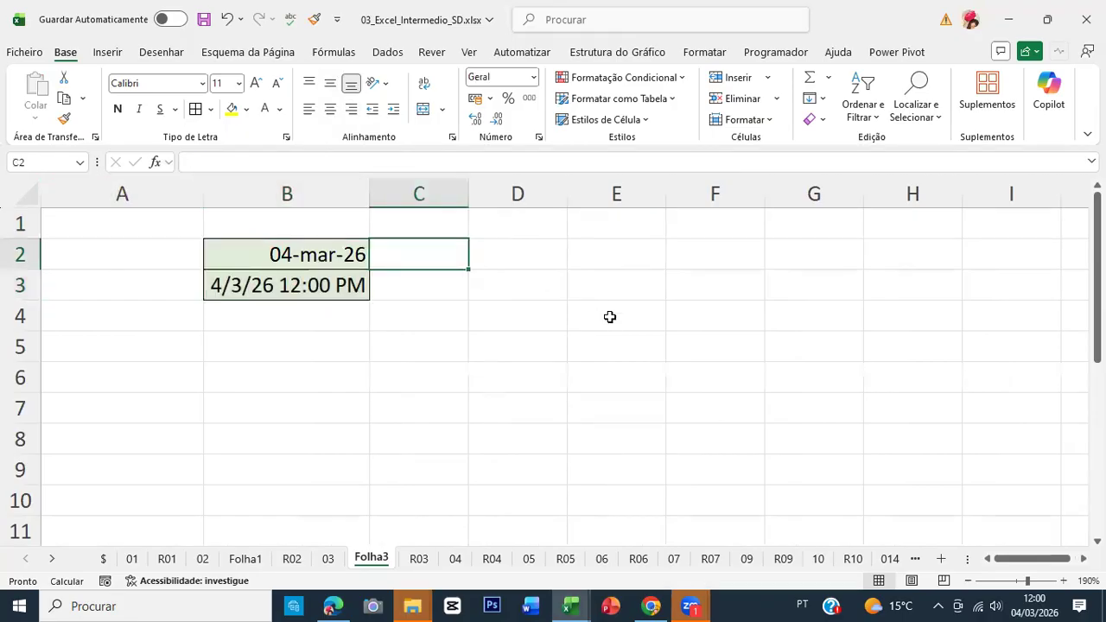
Enter =B2 in C2 and display the result as a number with 11 decimal places.
type("=B2")
key("ctrl+Return")
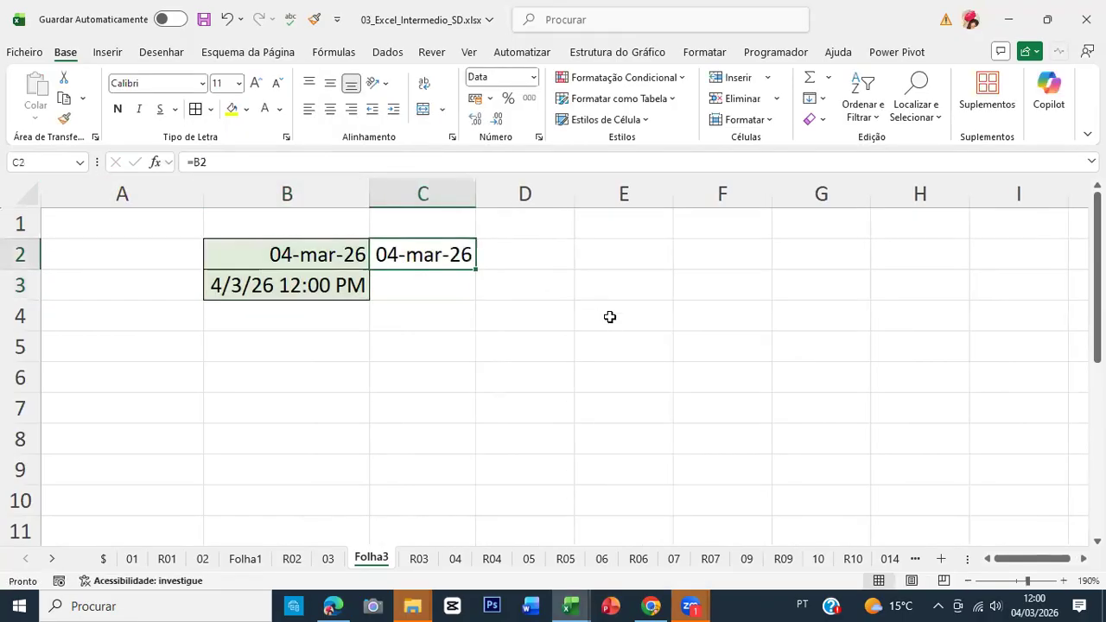
key("ctrl+shift+1")
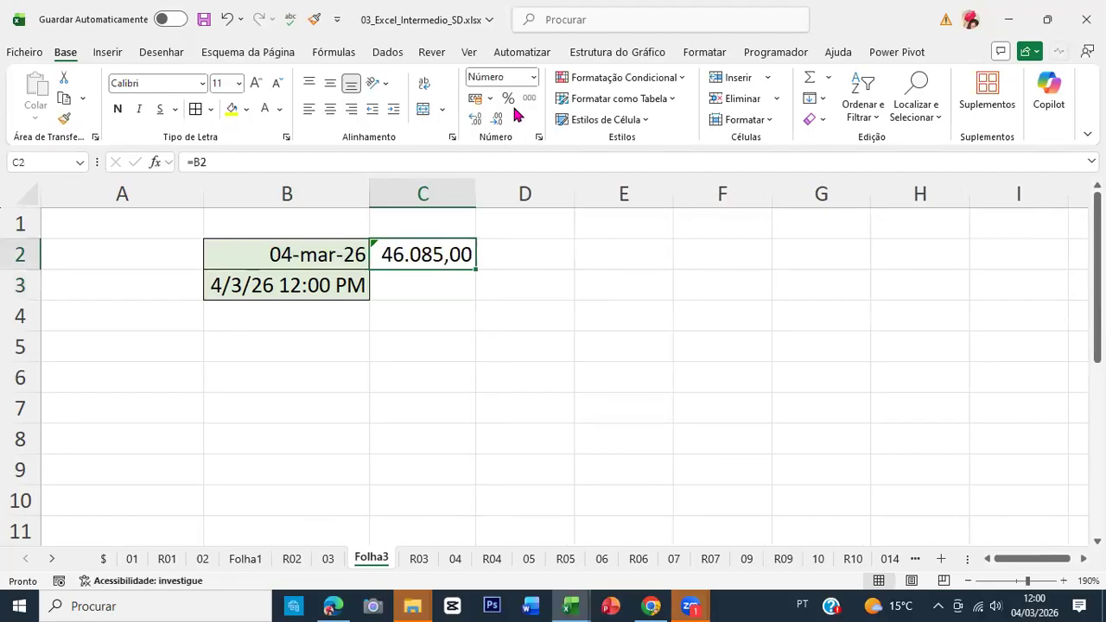
left_click(475, 120)
left_click(475, 119)
left_click(475, 119)
left_click(474, 119)
left_click(474, 119)
left_click(475, 119)
left_click(473, 121)
left_click(474, 121)
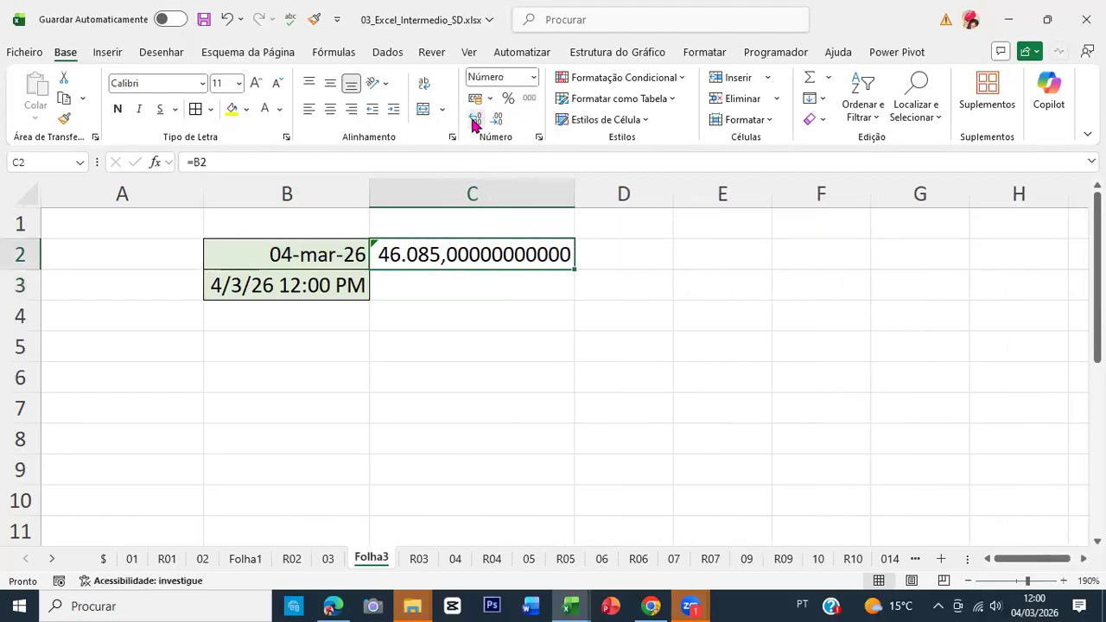
Copy the formula and number format from C2 into C3.
left_click(311, 256)
left_click(419, 253)
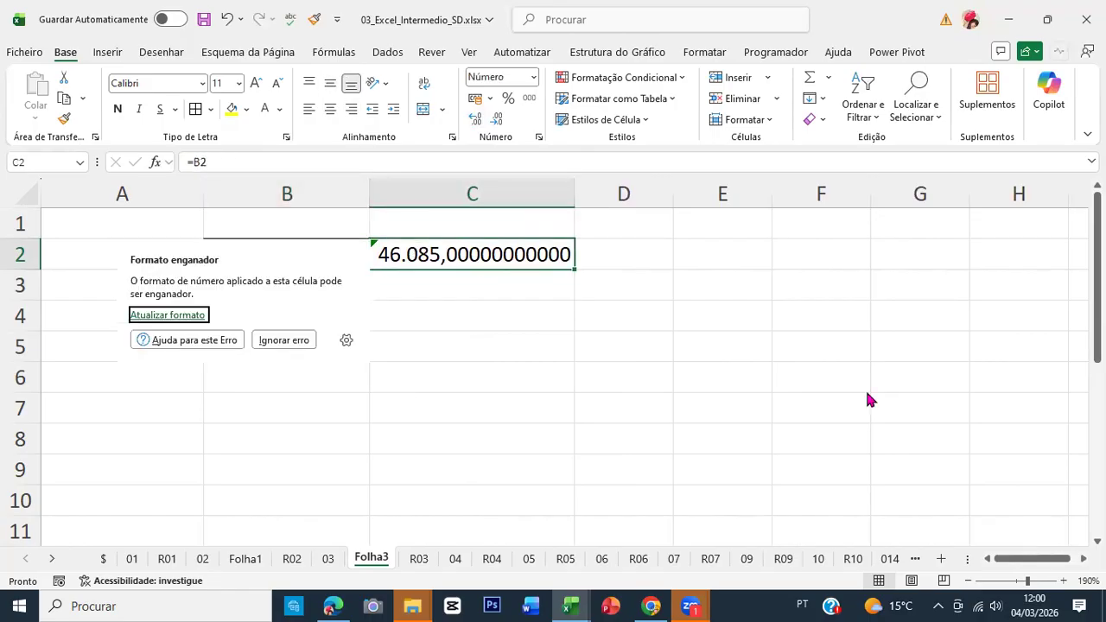
key("ctrl+c")
key("Down")
key("Return")
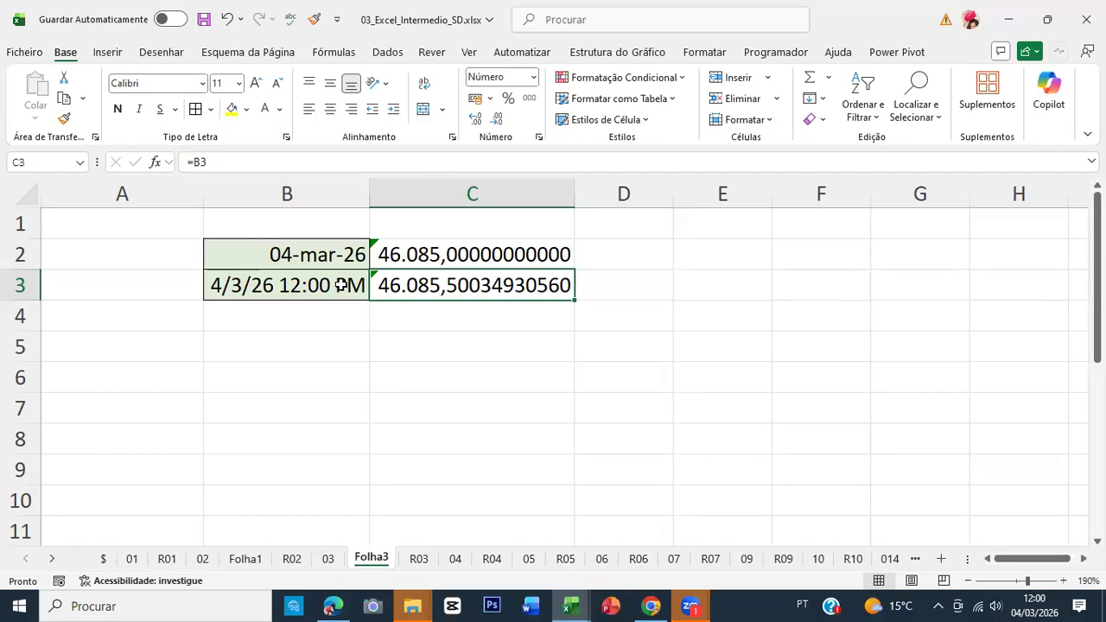
Copy the AGORA date-time row B3:C3 into B5:C5.
left_click_drag(343, 286, 402, 285)
key("ctrl+c")
key("Down")
key("Down")
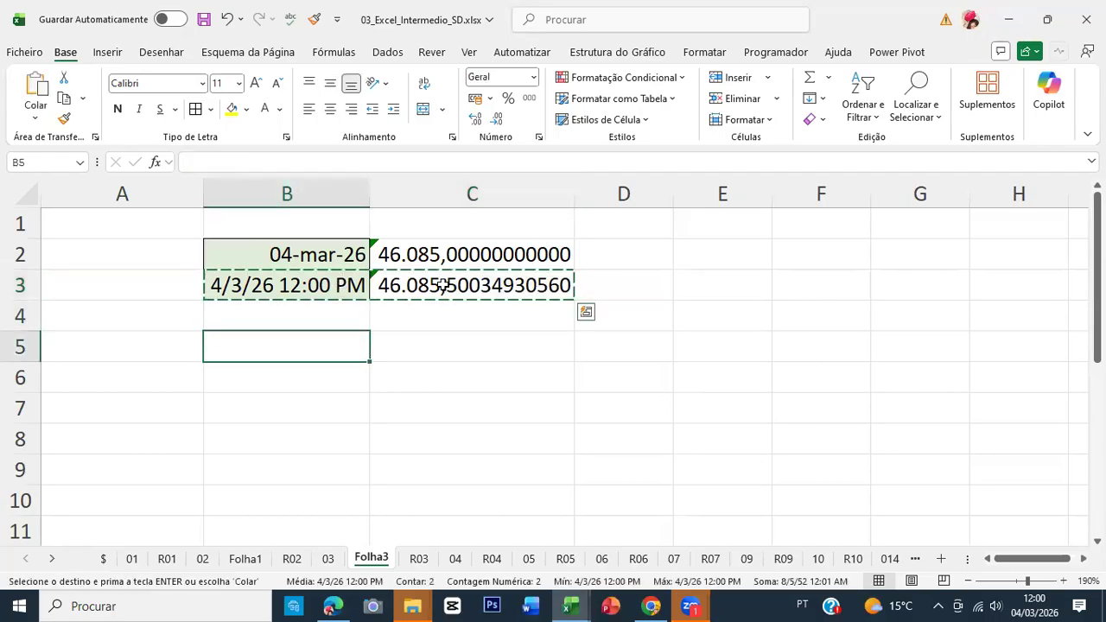
key("Return")
key("Down")
key("Up")
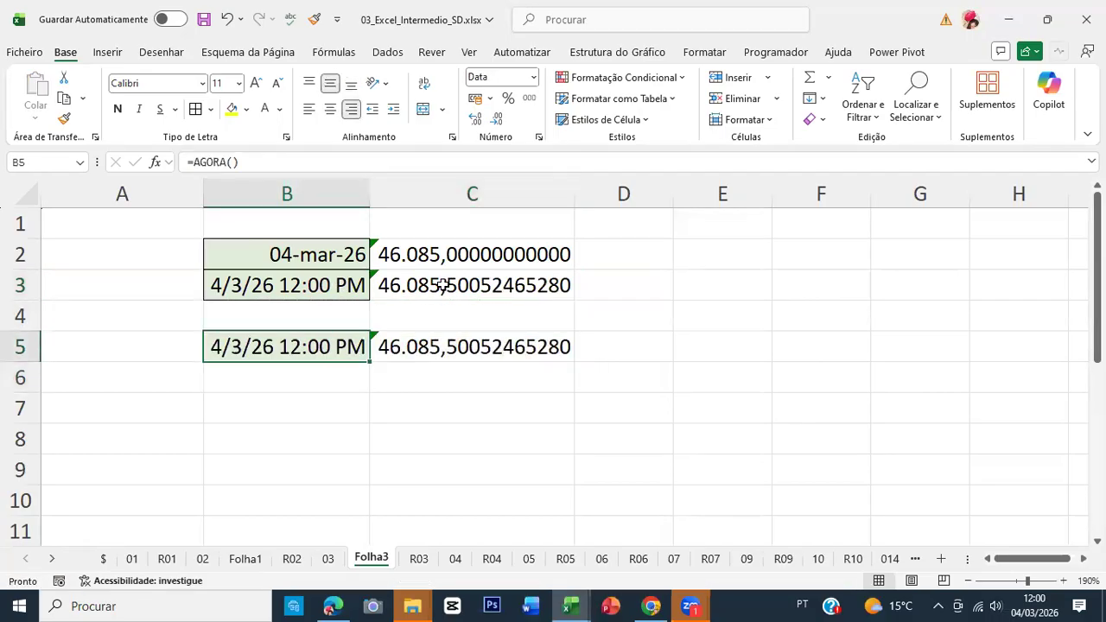
Format the AGORA result in B5 as a date only, with abbreviated month name and two-digit year.
key("ctrl+shift+3")
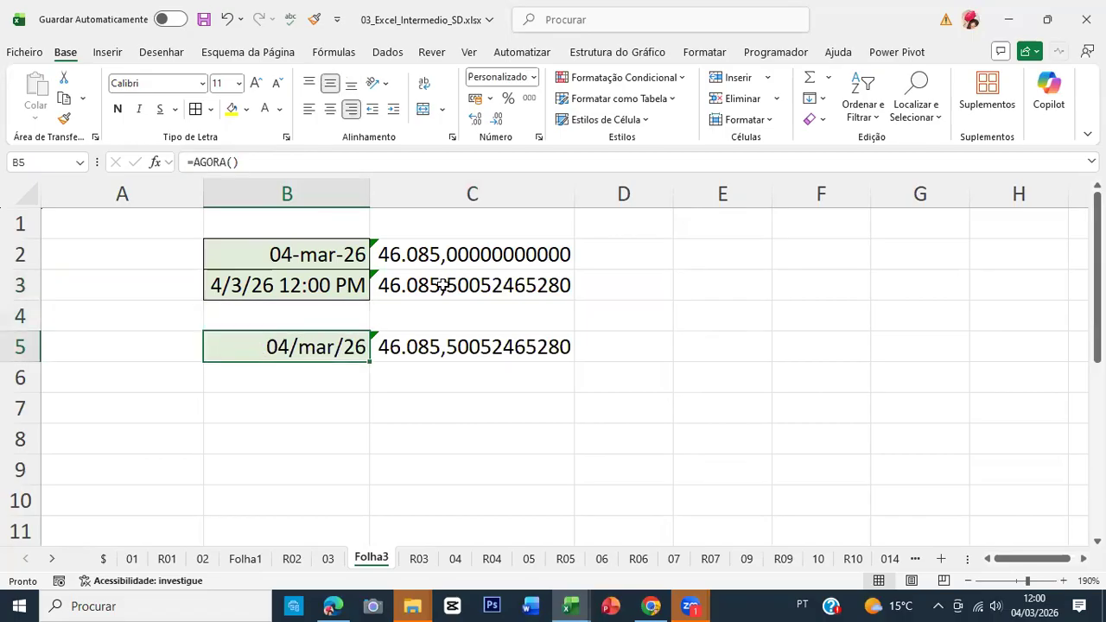
key("Right")
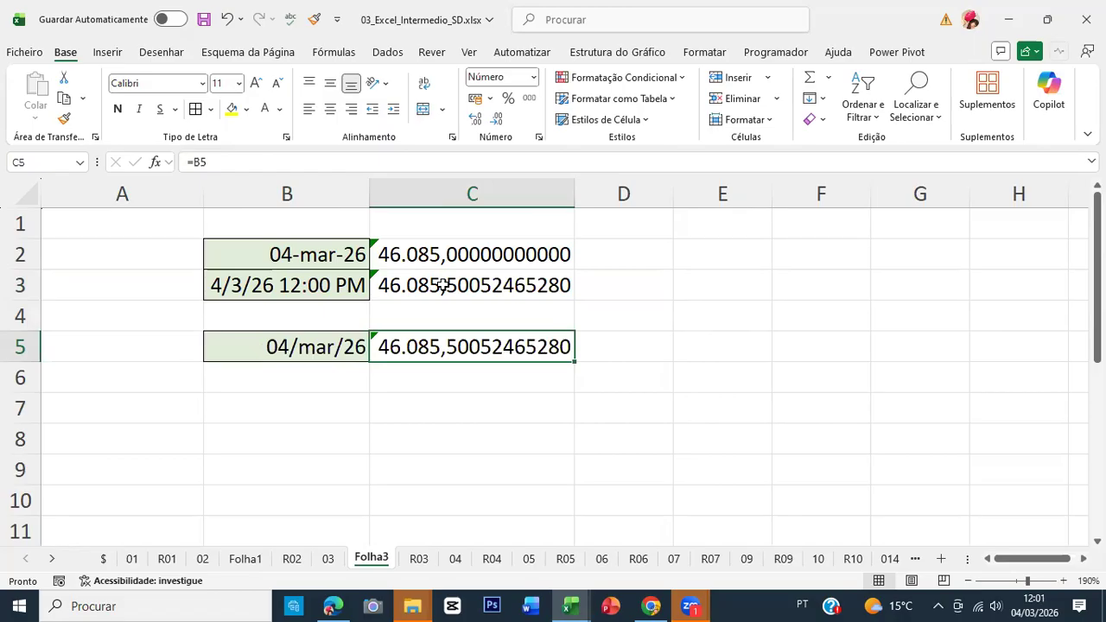
key("Left")
Enter =INT(C5) in D5 to isolate the whole-day part of the date-time value.
key("Right")
key("Right")
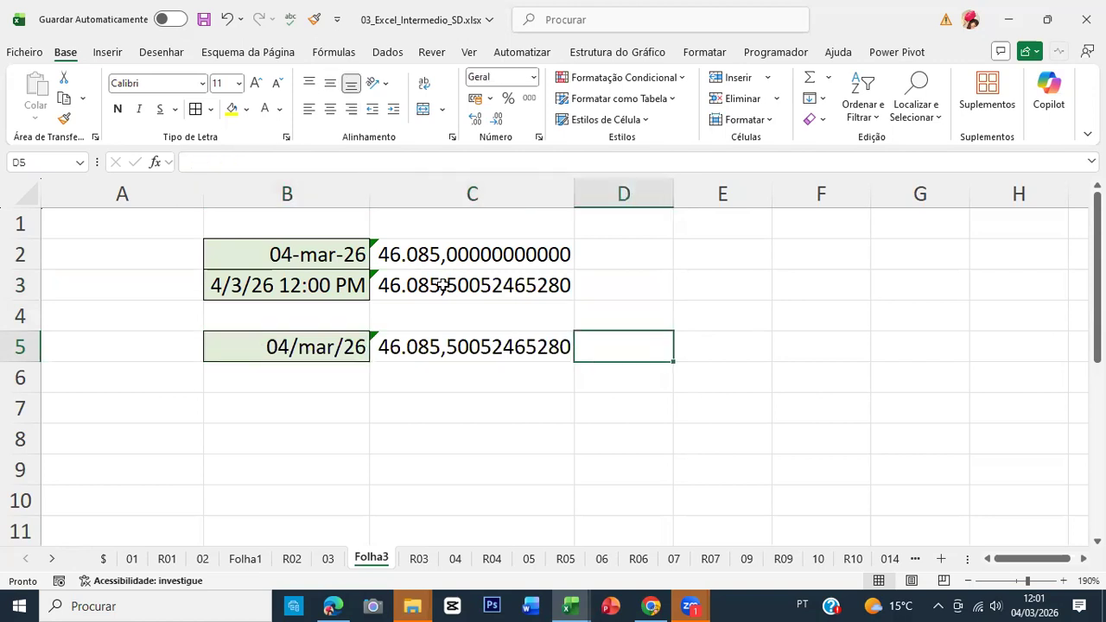
type("=int")
key("Tab")
key("Left")
key("Return")
key("Up")
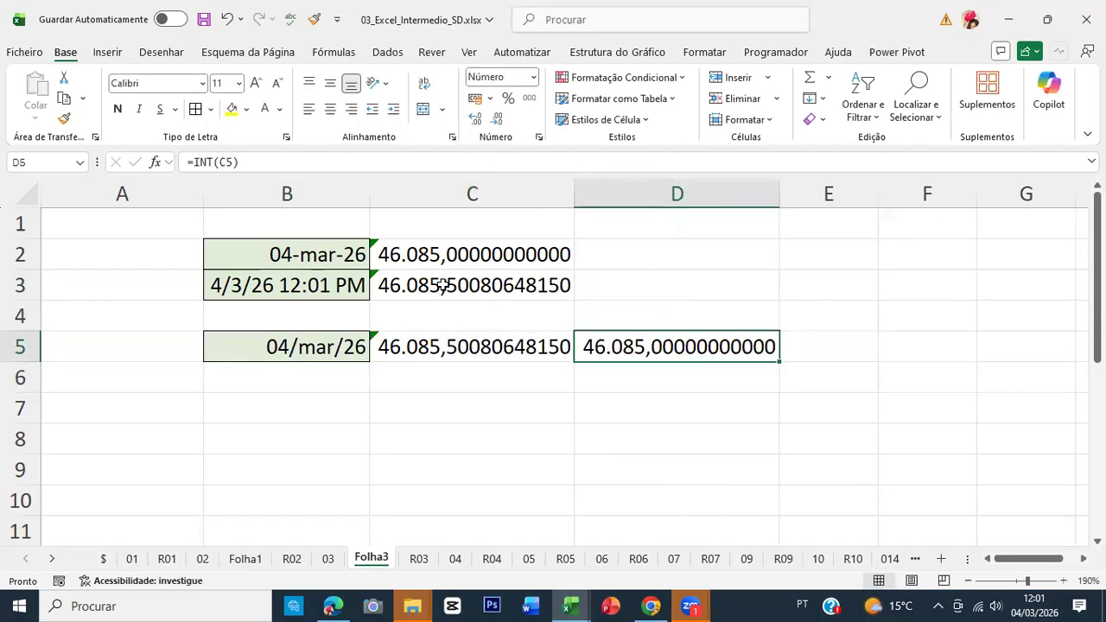
Enter =C5-D5 in E5 to isolate the time fraction of the date-time value.
key("Right")
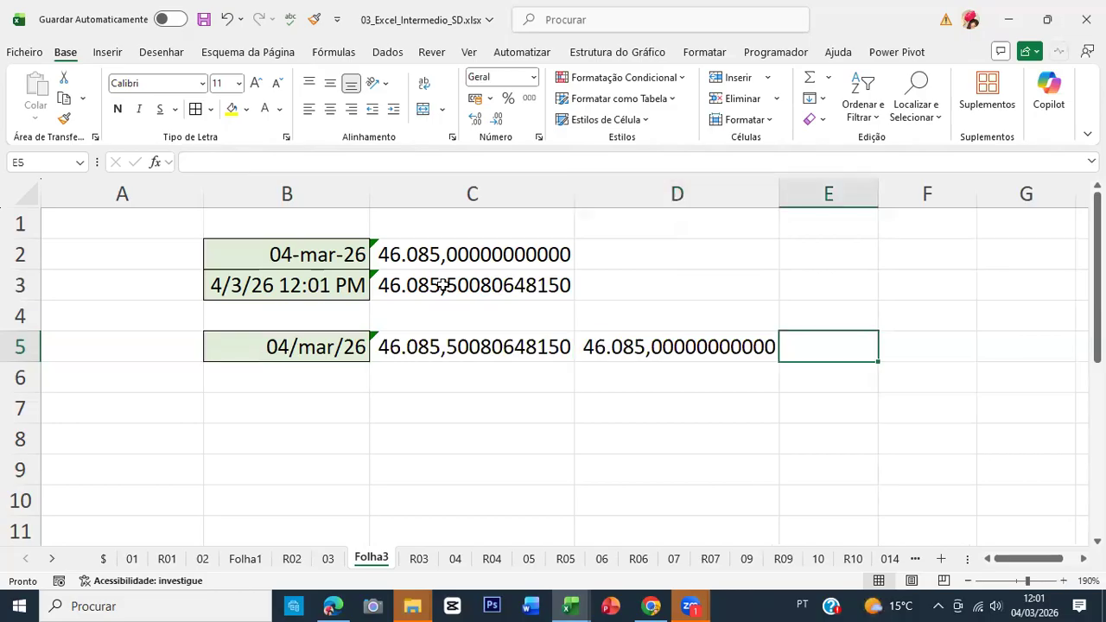
type("=")
key("Left")
key("Left")
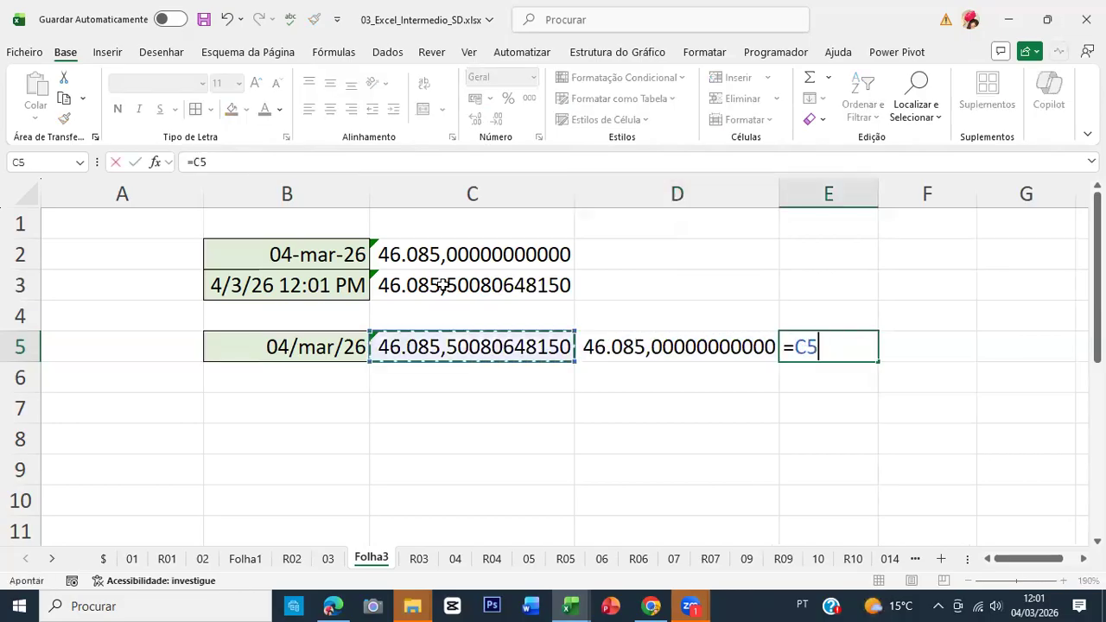
type("-")
key("Left")
key("Return")
key("Up")
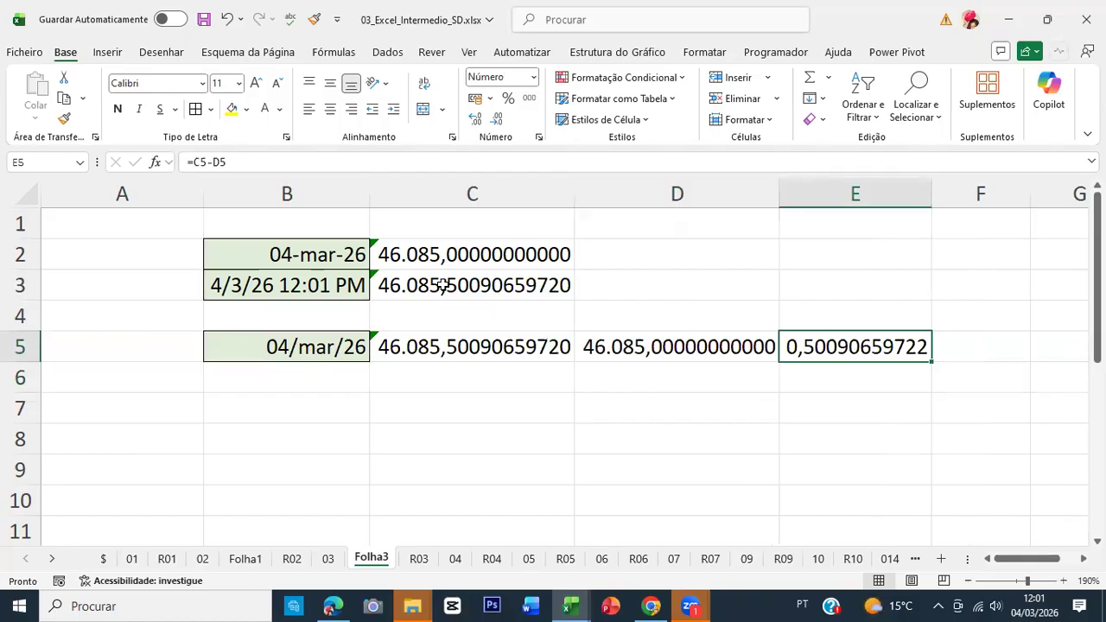
Re-enter the formula in E5 unchanged to recalculate the current time values.
key("F5")
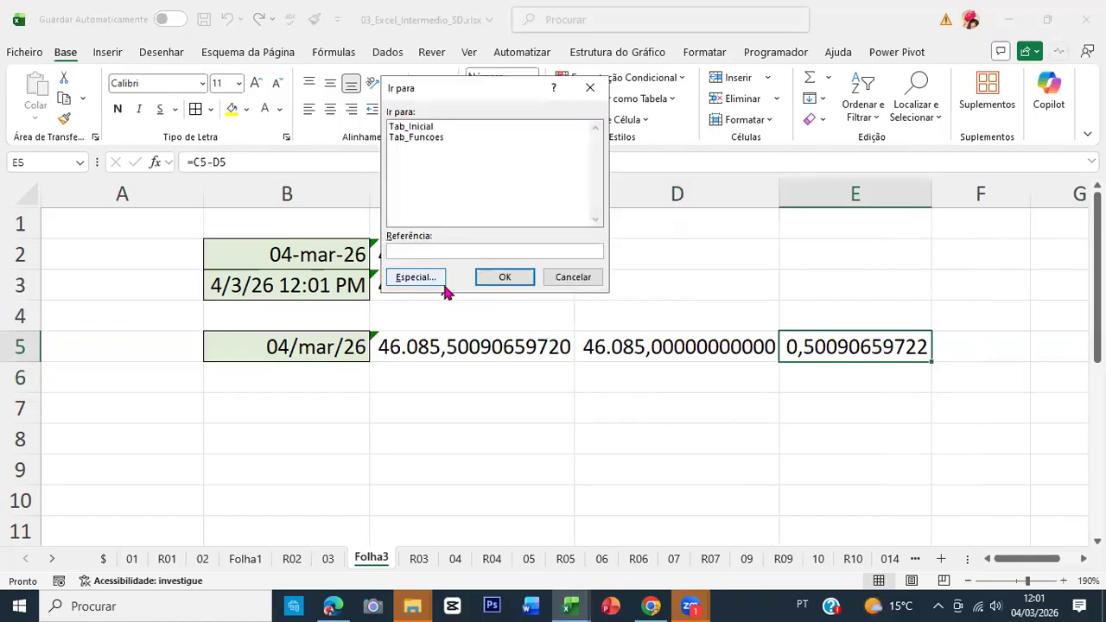
key("Escape")
key("F2")
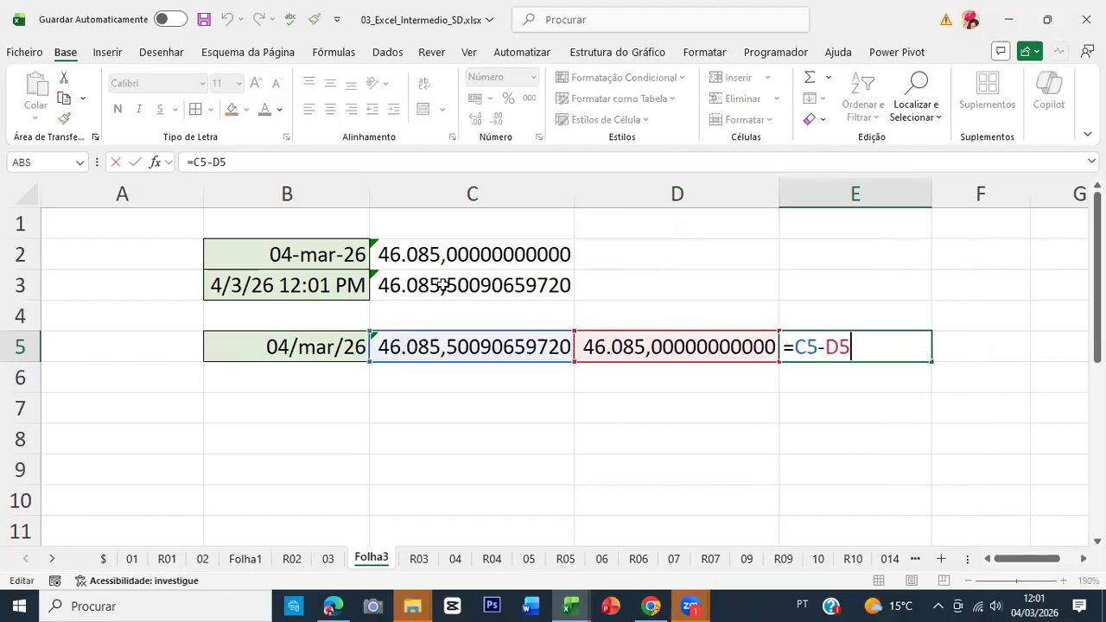
key("Return")
key("Up")
Enter trial values such as 0 in B6 to force recalculation, and undo or clear them.
key("Left")
key("Left")
key("Left")
key("Down")
key("Down")
key("Up")
type("1")
key("Return")
key("Up")
key("Delete")
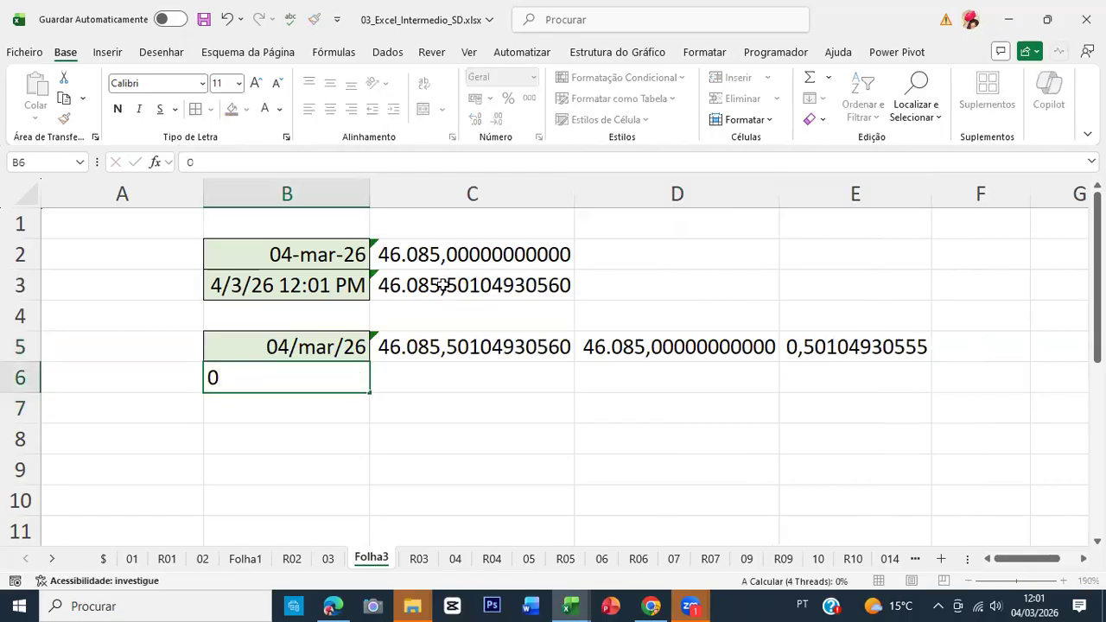
key("Return")
key("ctrl+z")
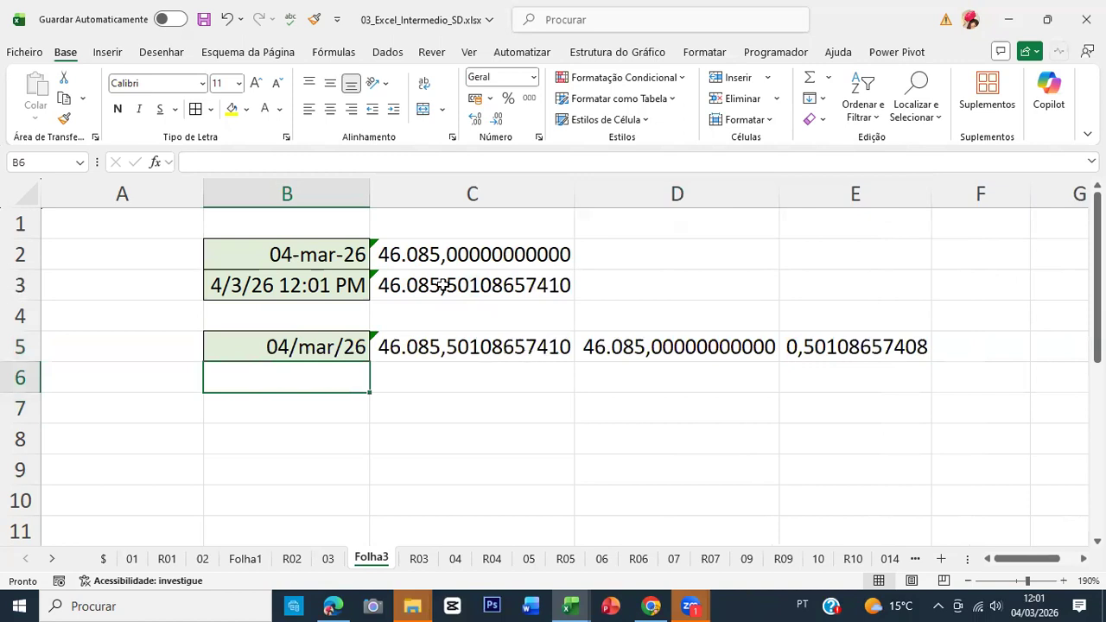
type("0")
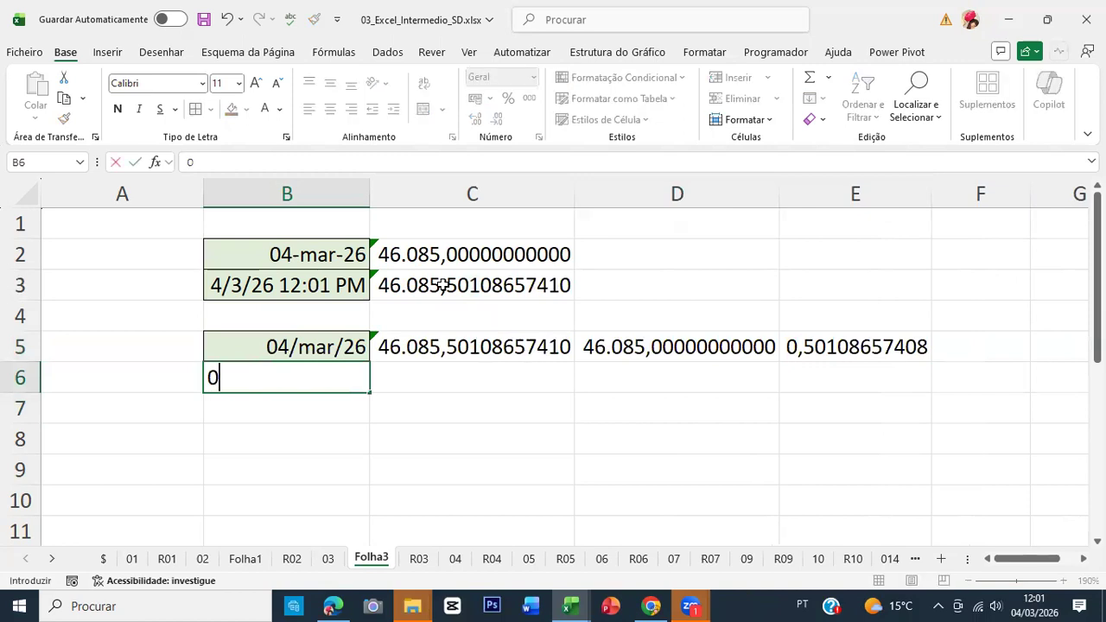
key("Return")
key("ctrl+z")
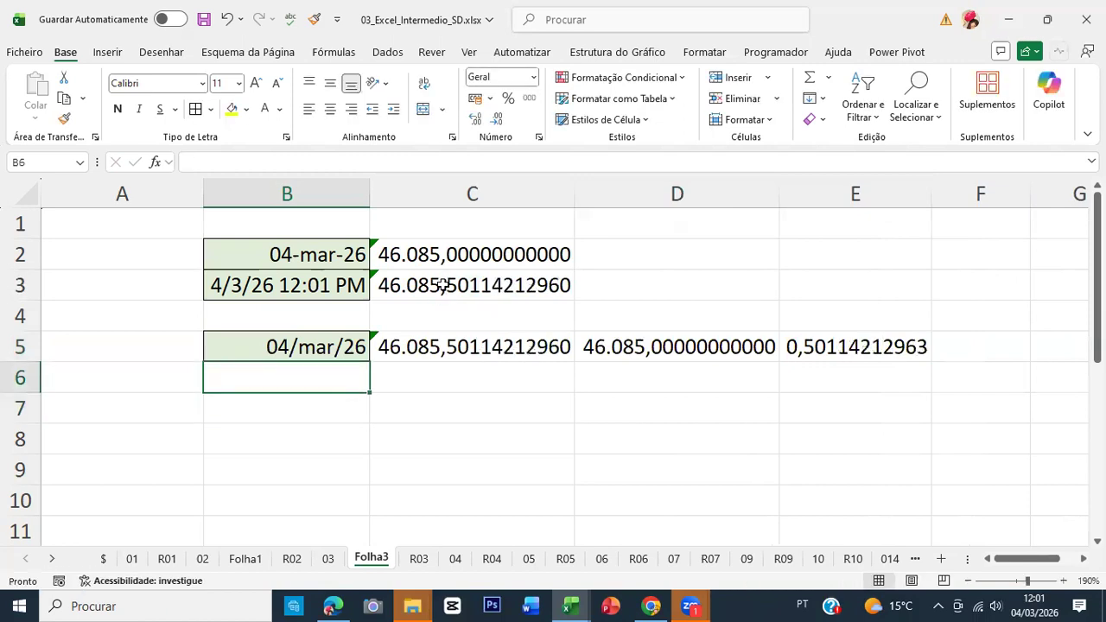
Return to sheet 03 and select the AGORA formula cell D3.
key("Up")
key("Up")
key("Up")
key("Up")
key("Down")
key("ctrl+Page_Up")
key("Down")
key("Up")
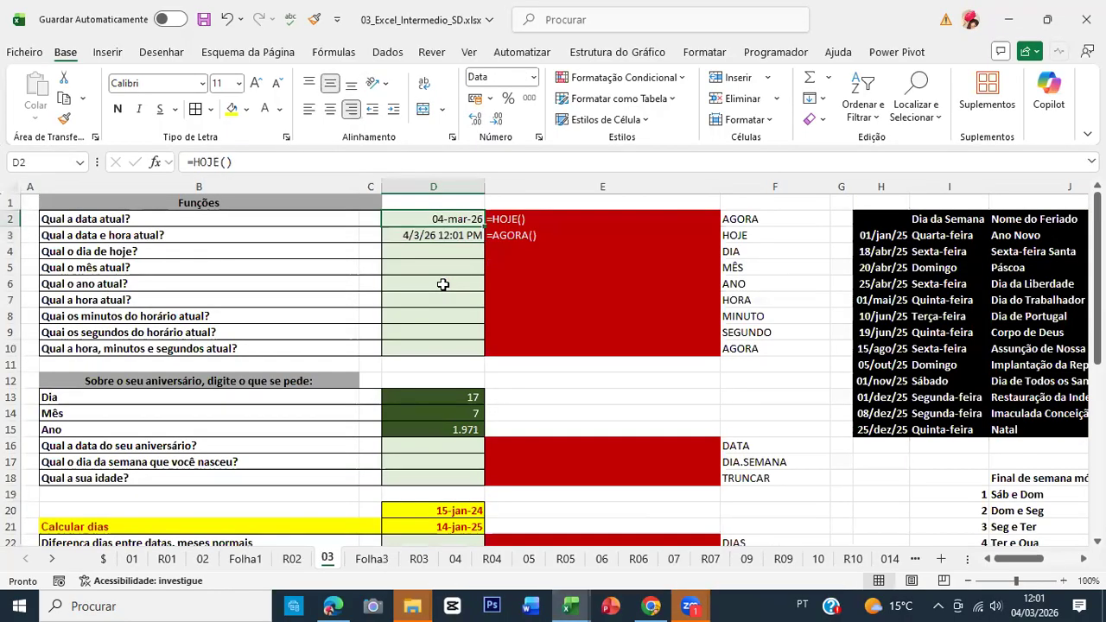
key("Down")
key("Up")
key("Down")
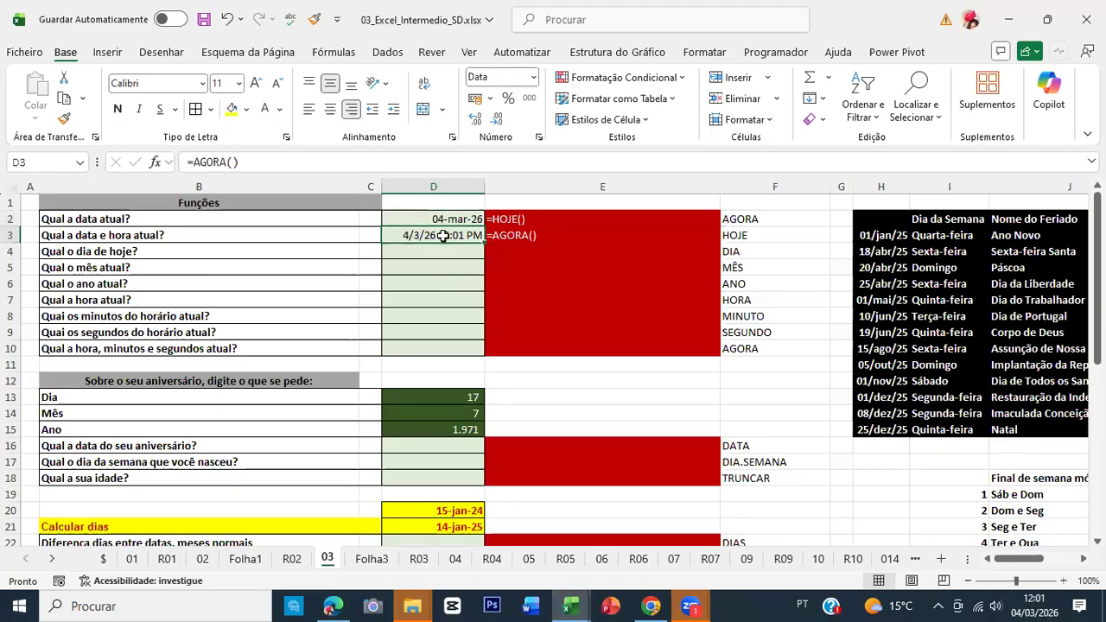
Switch D3 to a custom number format and remove the [$-en-US] locale code from it.
left_click(538, 139)
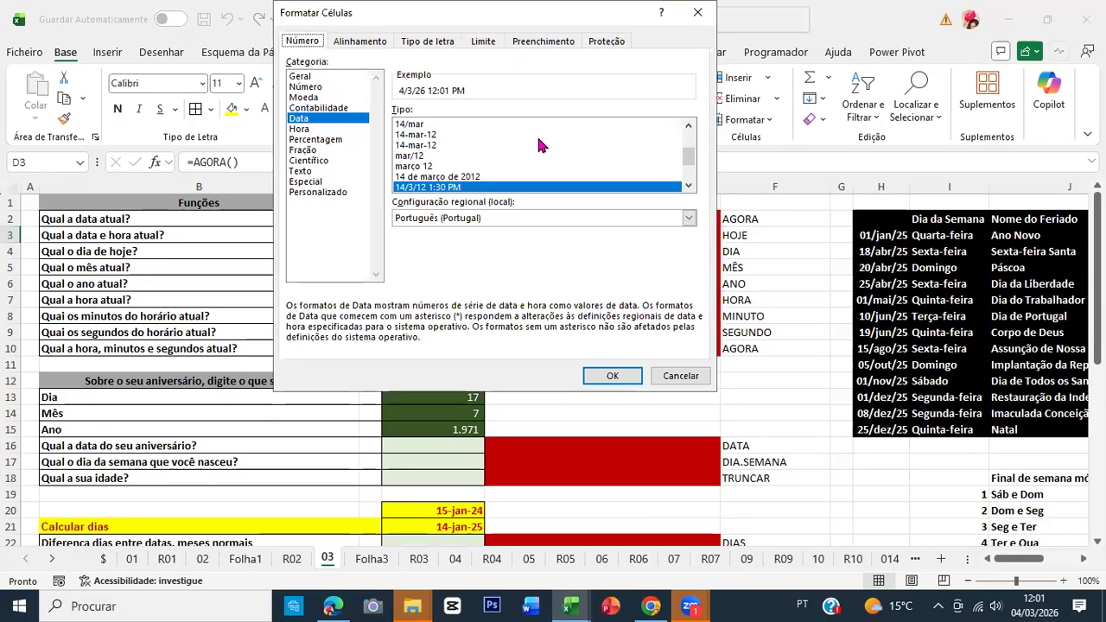
left_click(321, 192)
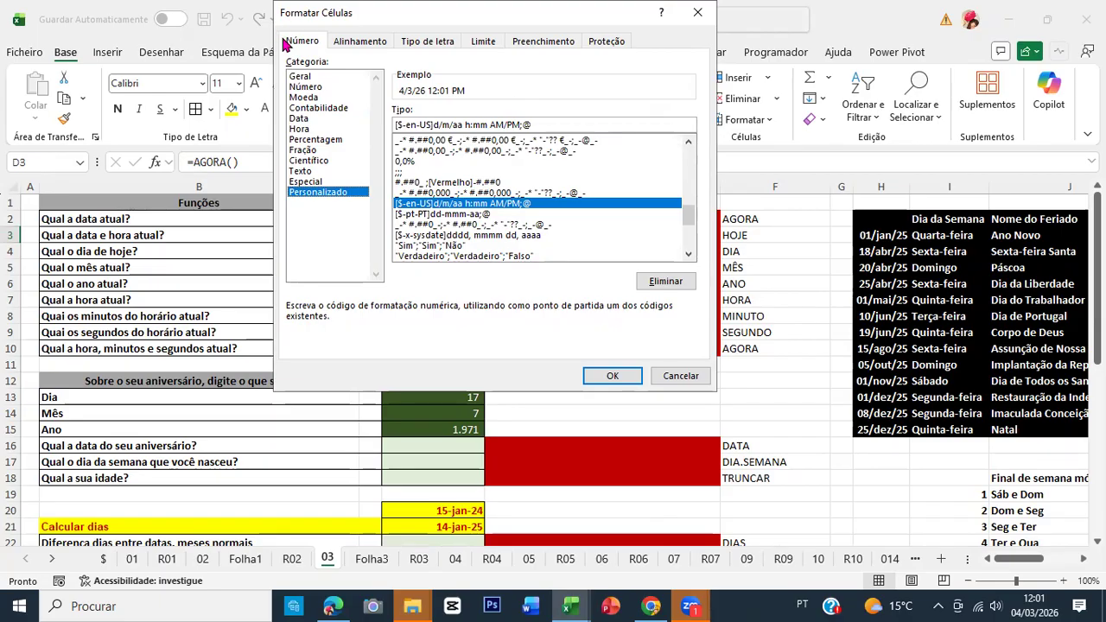
left_click_drag(278, 18, 379, 91)
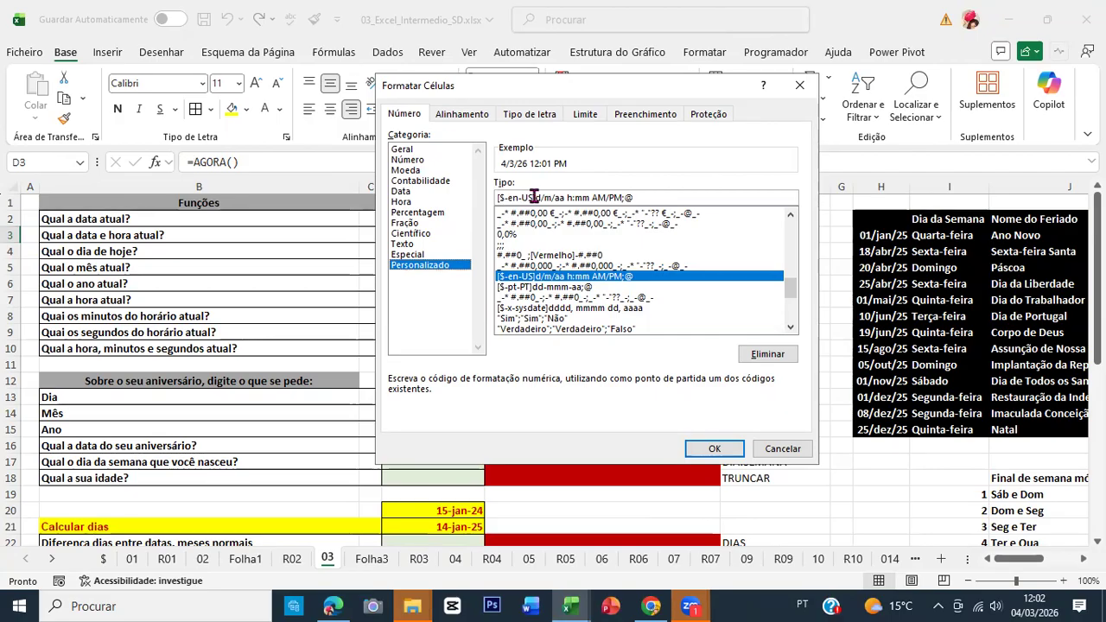
left_click_drag(536, 197, 462, 190)
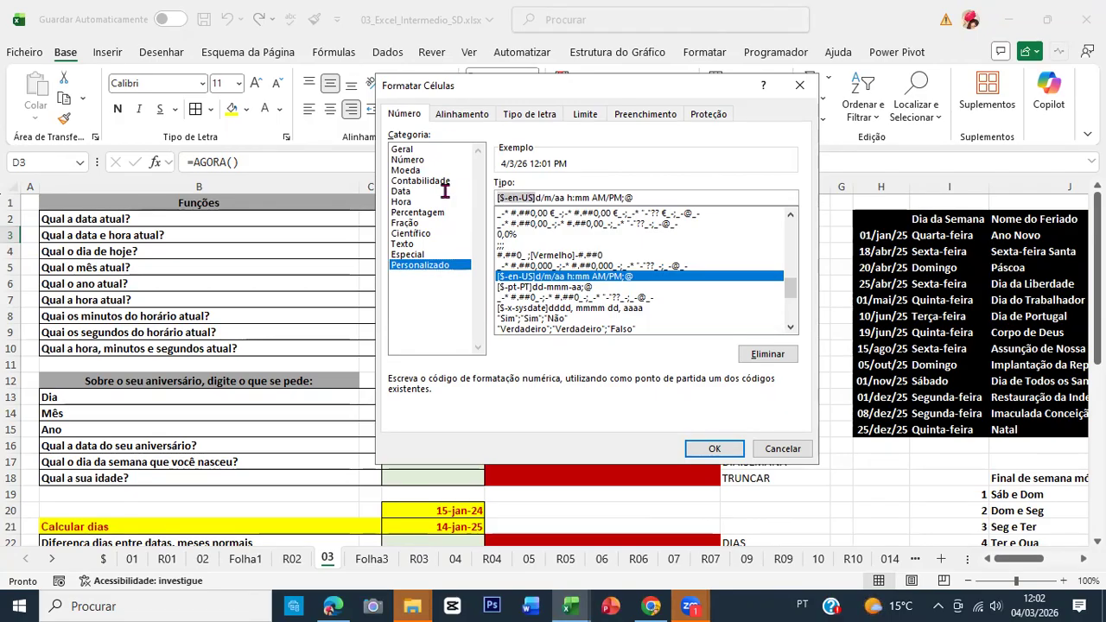
key("Delete")
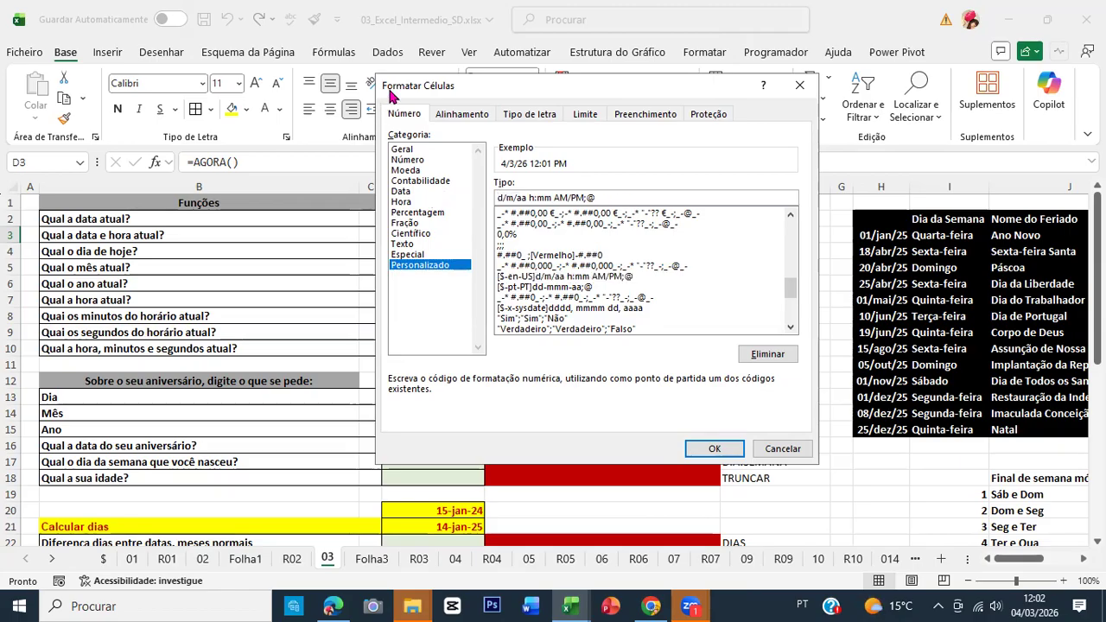
Change the day and month codes of D3's custom format to dd/mmmm, keeping the cell in view.
left_click_drag(411, 93, 542, 93)
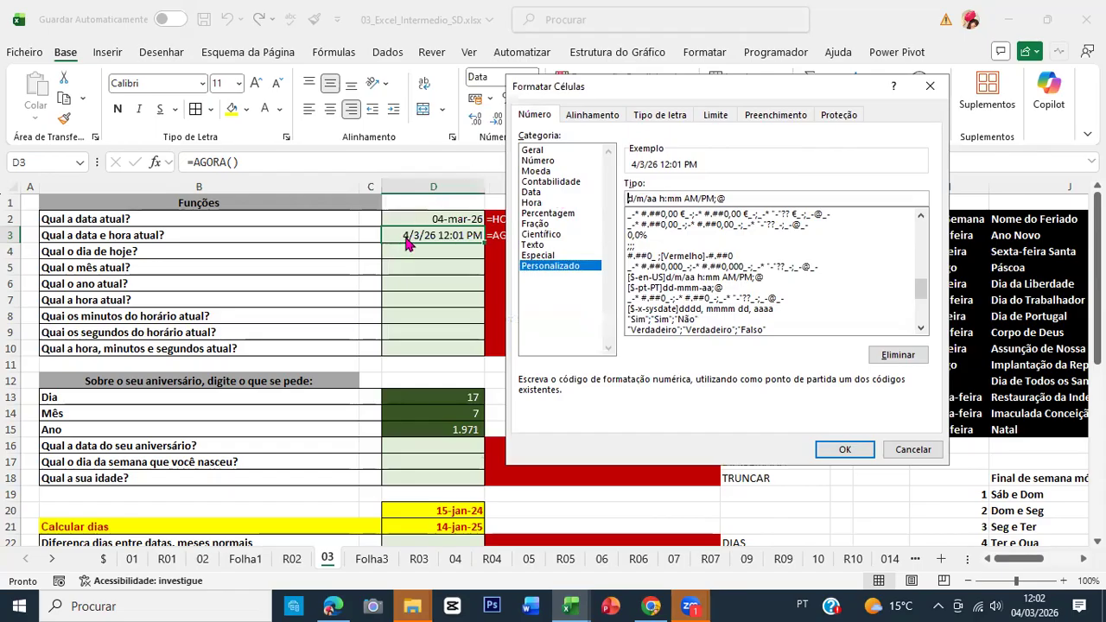
type("d")
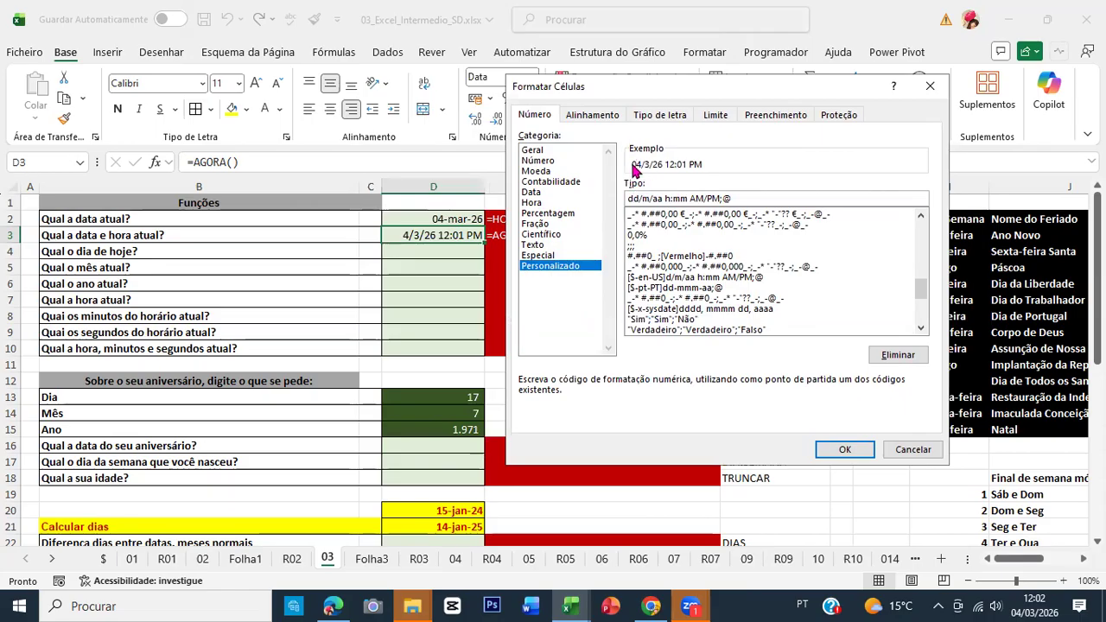
left_click(650, 197)
type("m")
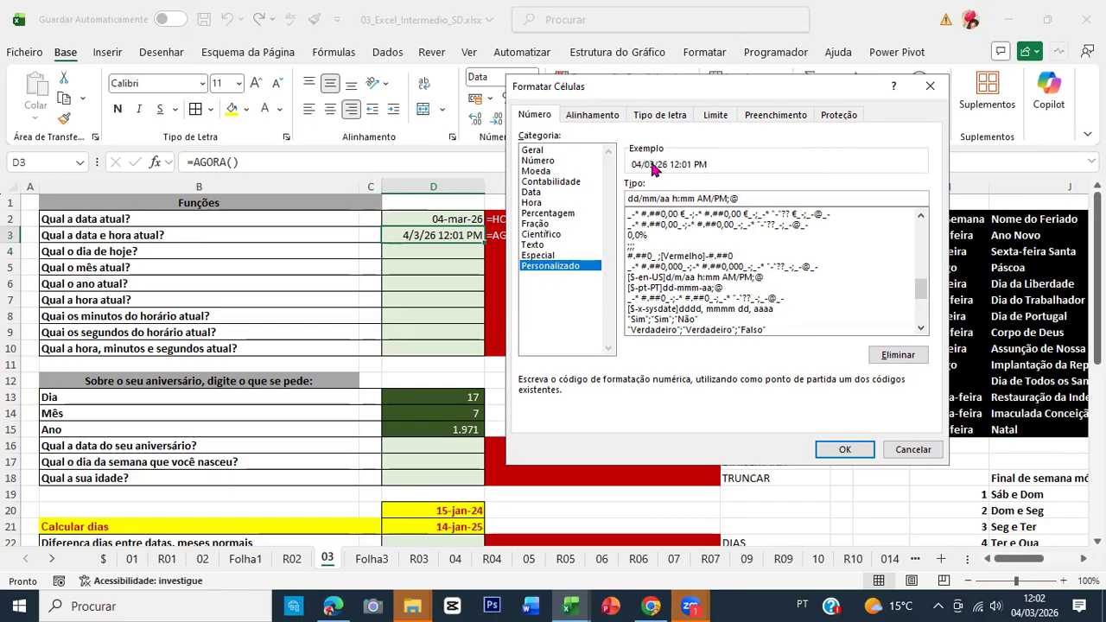
type("m")
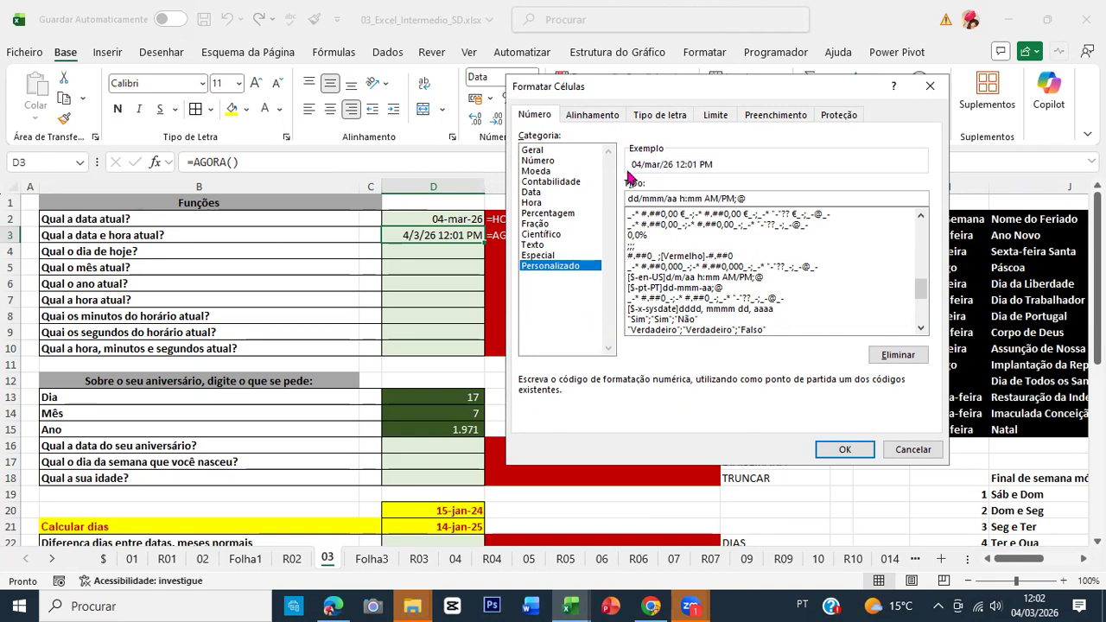
type("m")
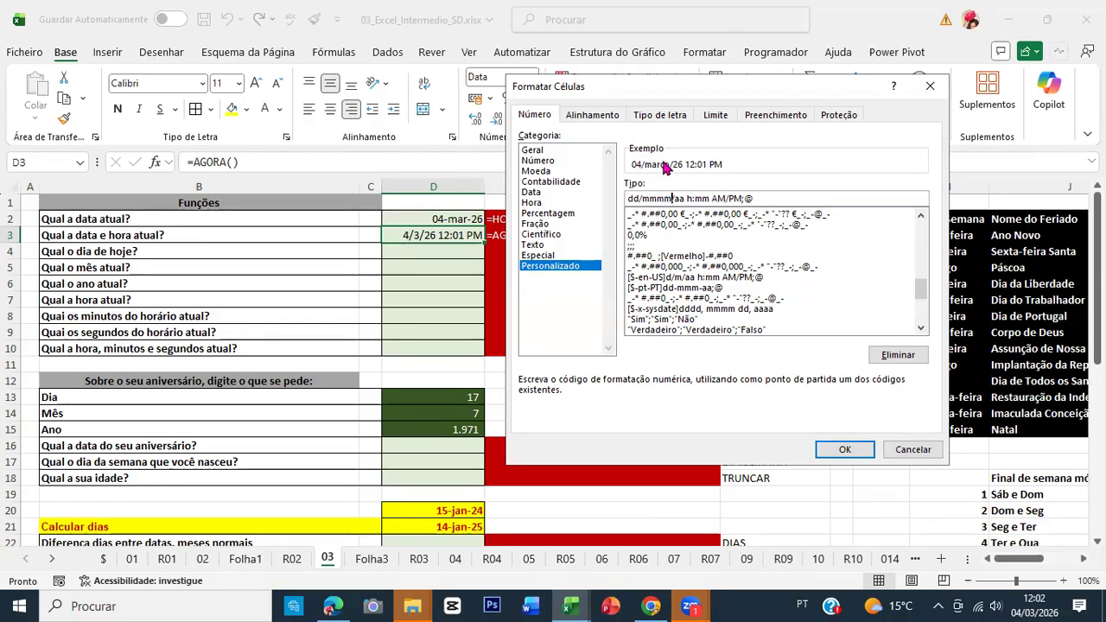
Try a four-digit year, aaaa, in D3's custom format and restore the two-digit aa.
left_click(679, 197)
type("aa")
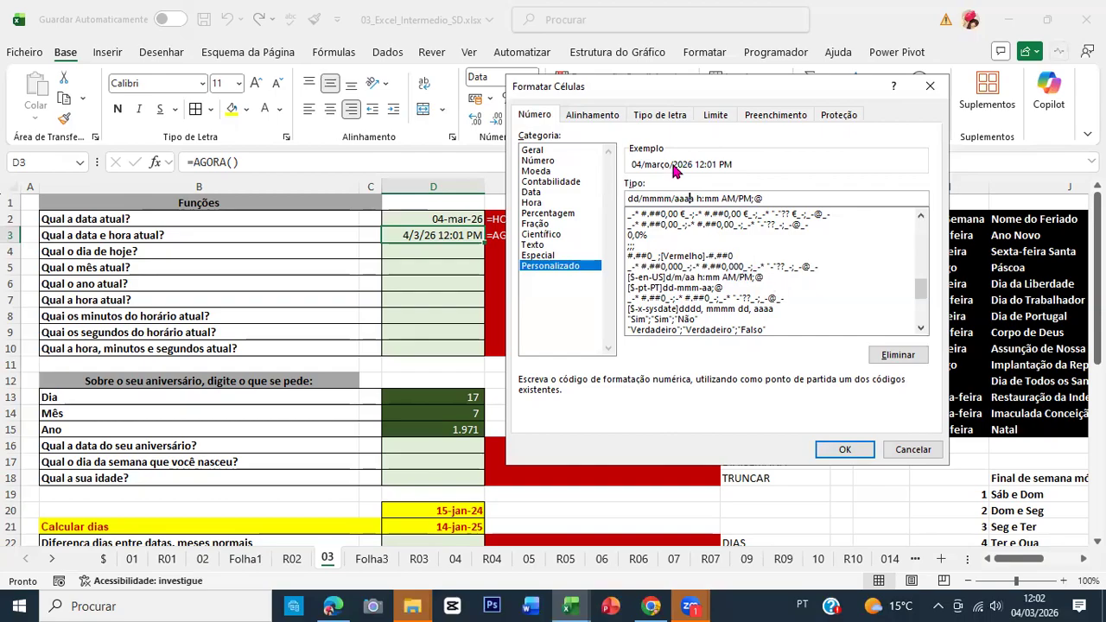
key("BackSpace")
key("BackSpace")
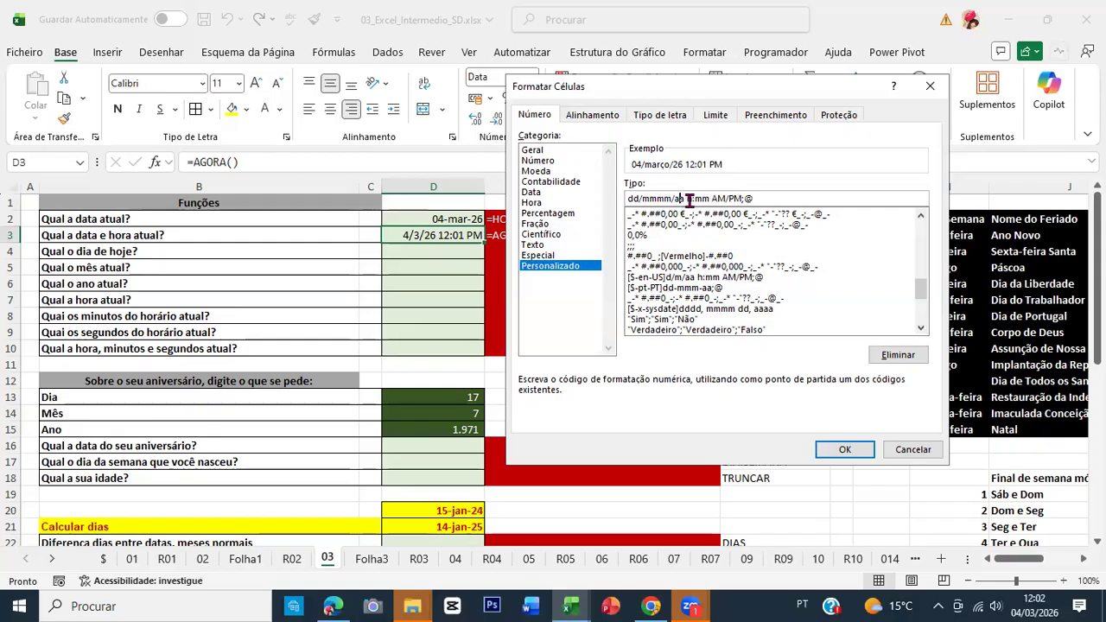
Try the custom format dd/mmmm/aa hh:mm am/pm on D3, apply it, and undo the format change.
left_click(688, 198)
type("h")
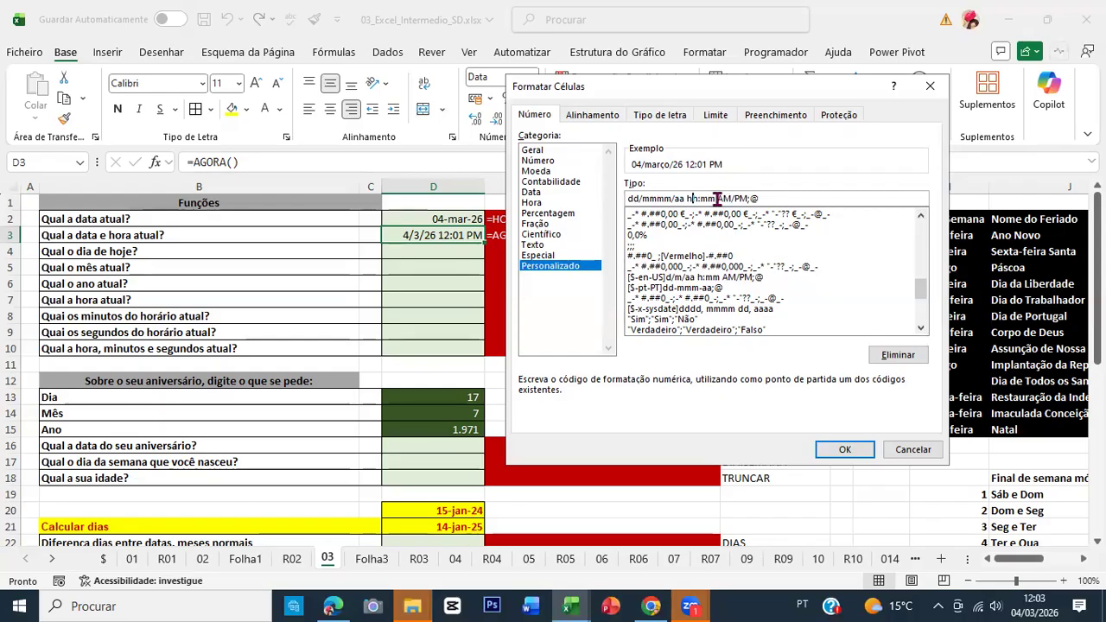
left_click_drag(716, 200, 730, 198)
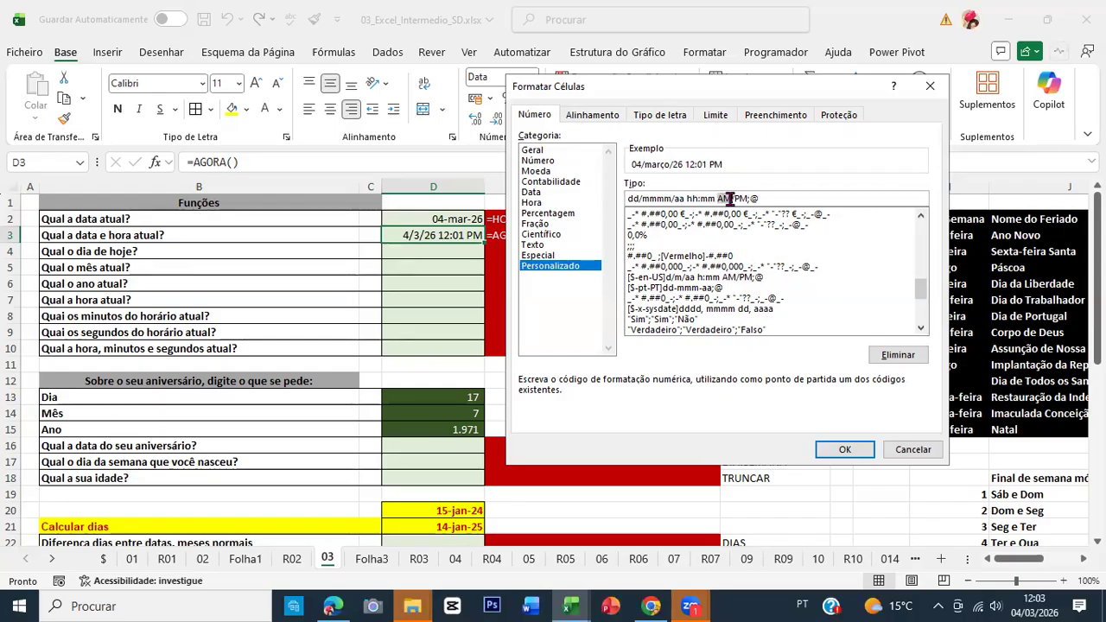
type("am")
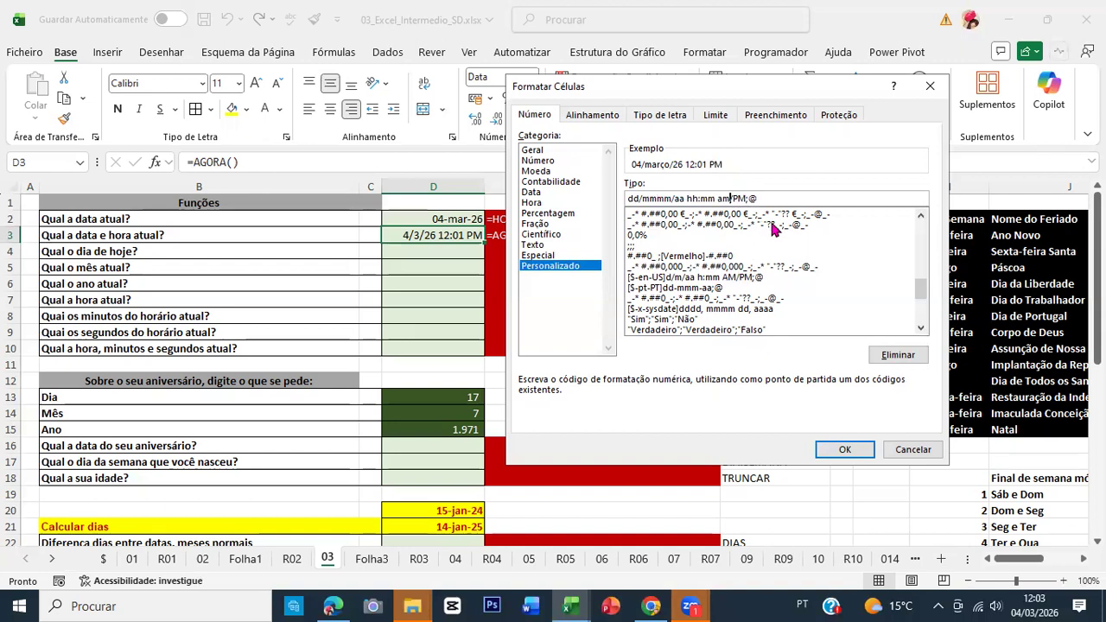
left_click_drag(732, 199, 743, 199)
type("p")
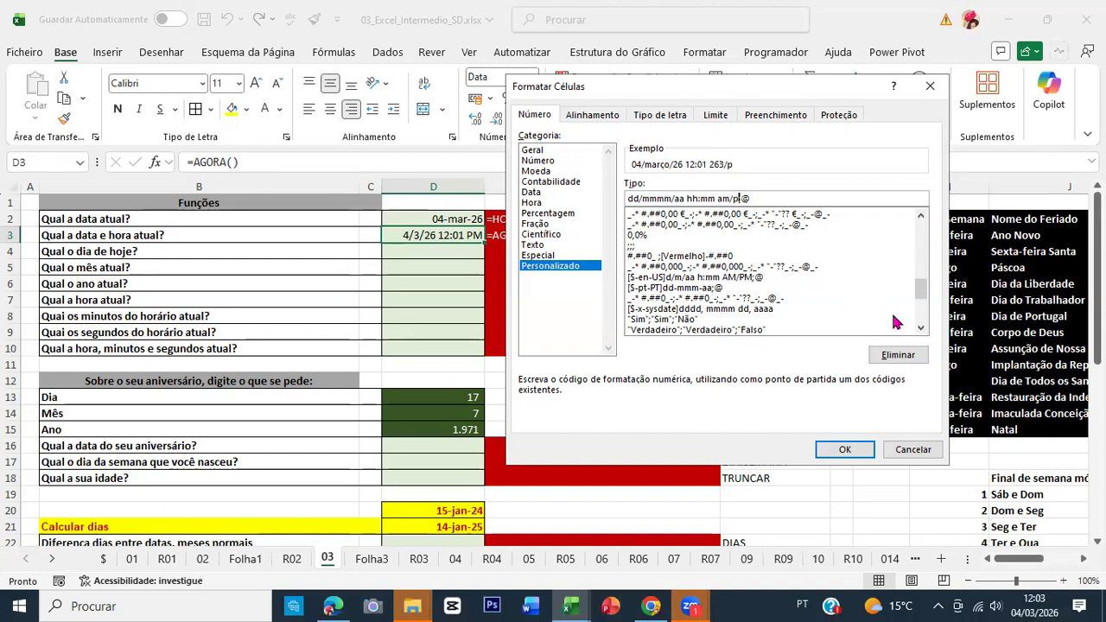
type("m")
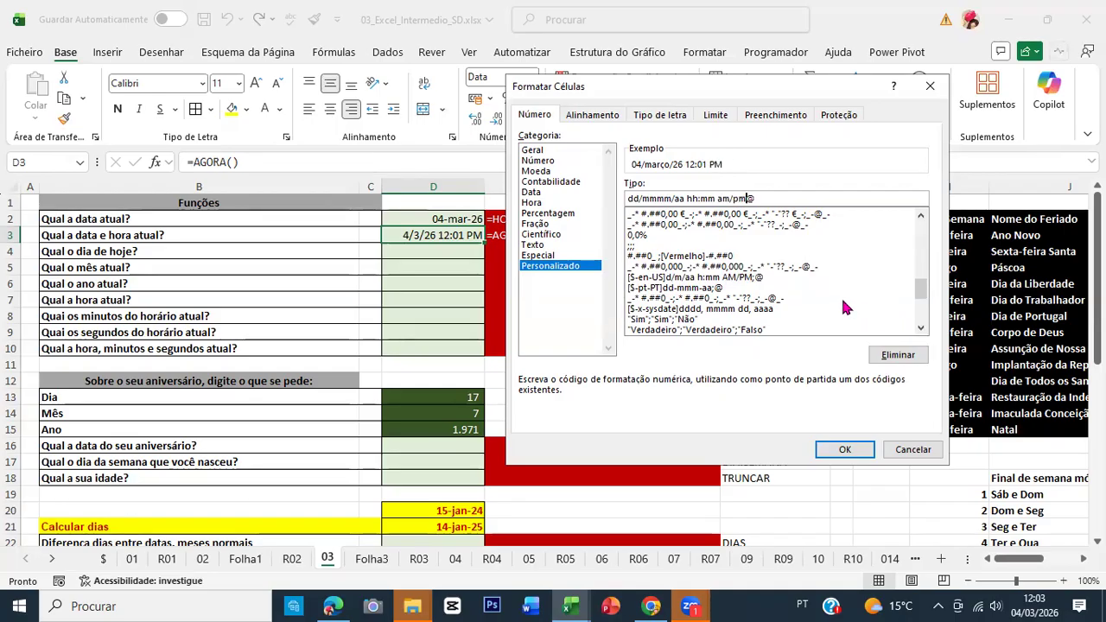
key("Return")
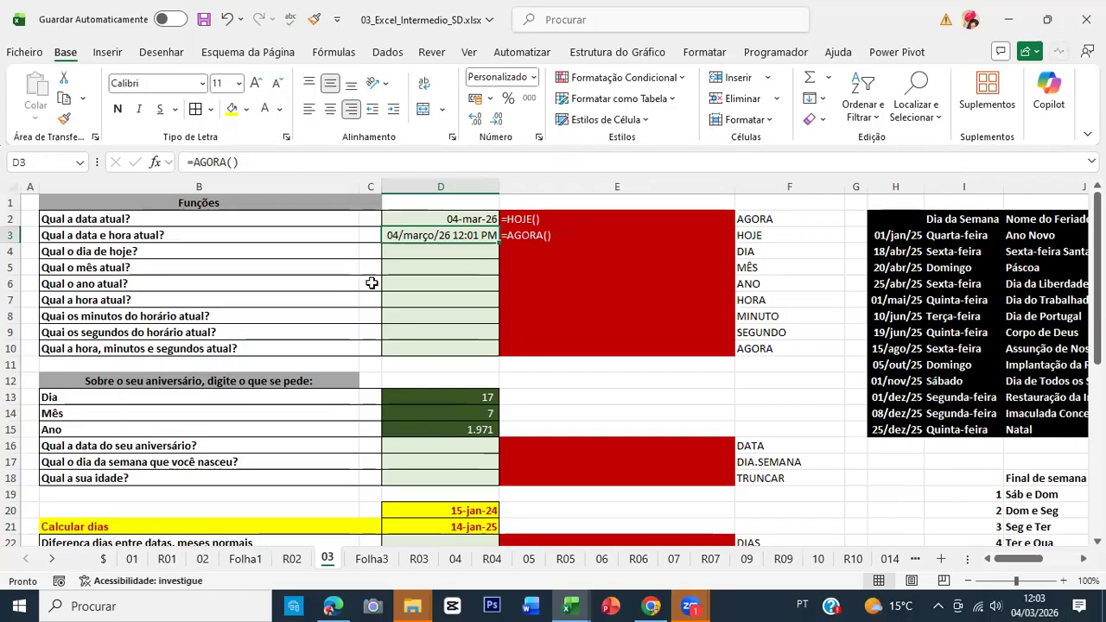
key("ctrl+z")
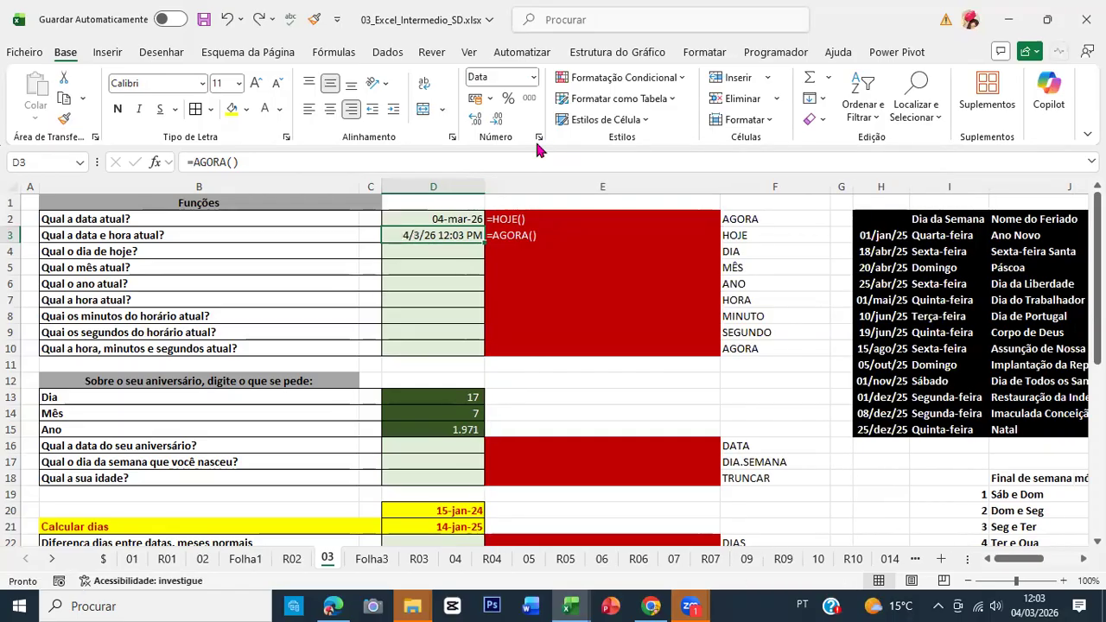
Choose the 14-mar-2012 date type for D3 and switch to its custom format code as the starting point.
left_click(538, 136)
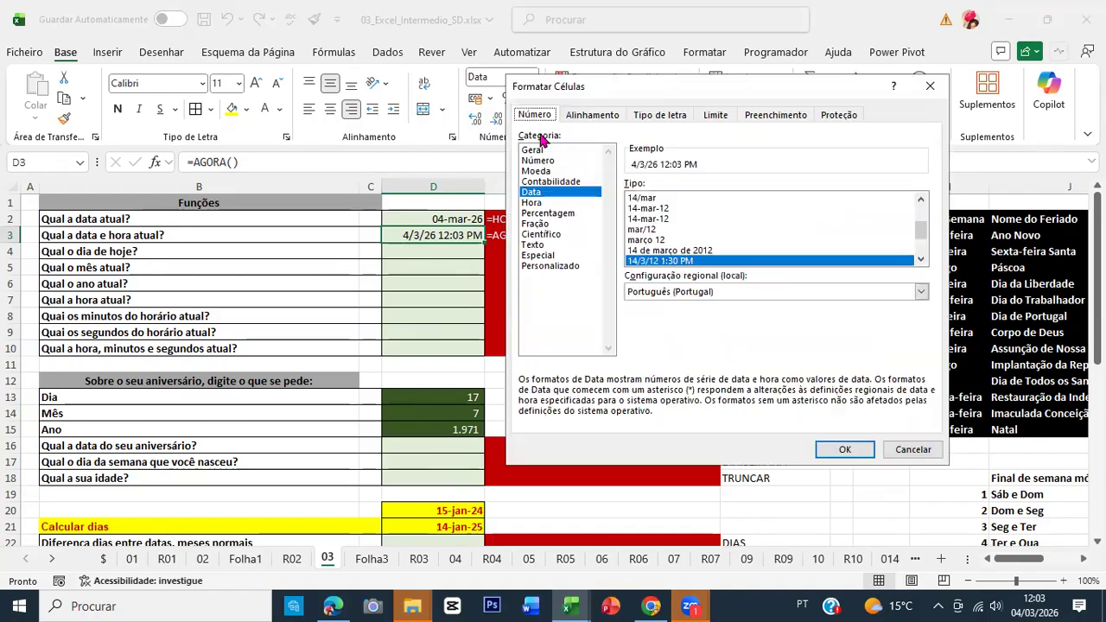
left_click(554, 267)
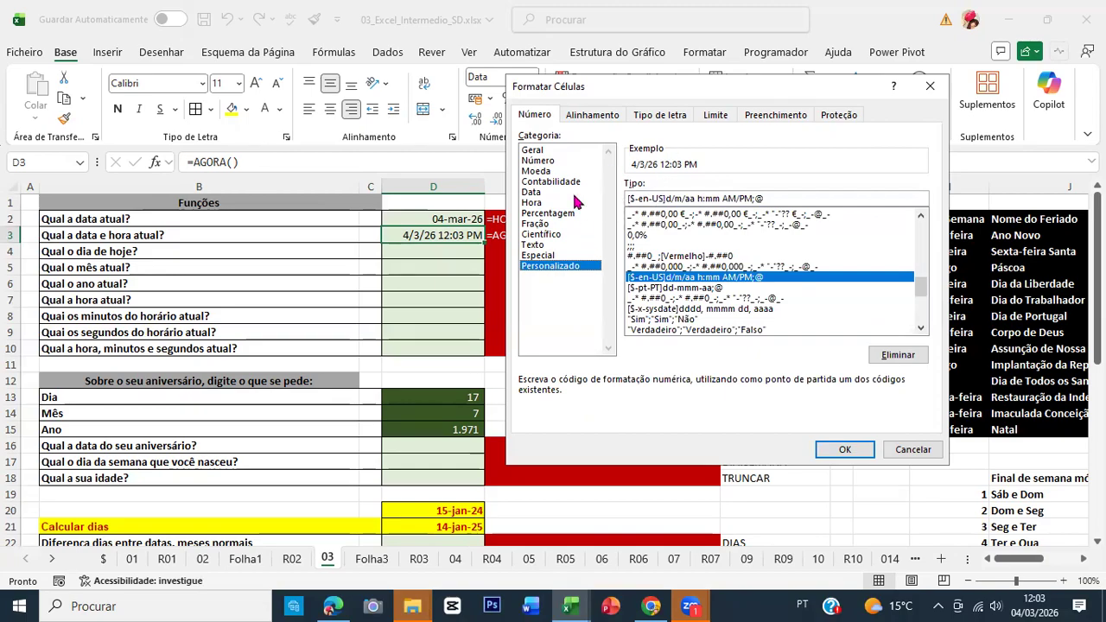
left_click(534, 194)
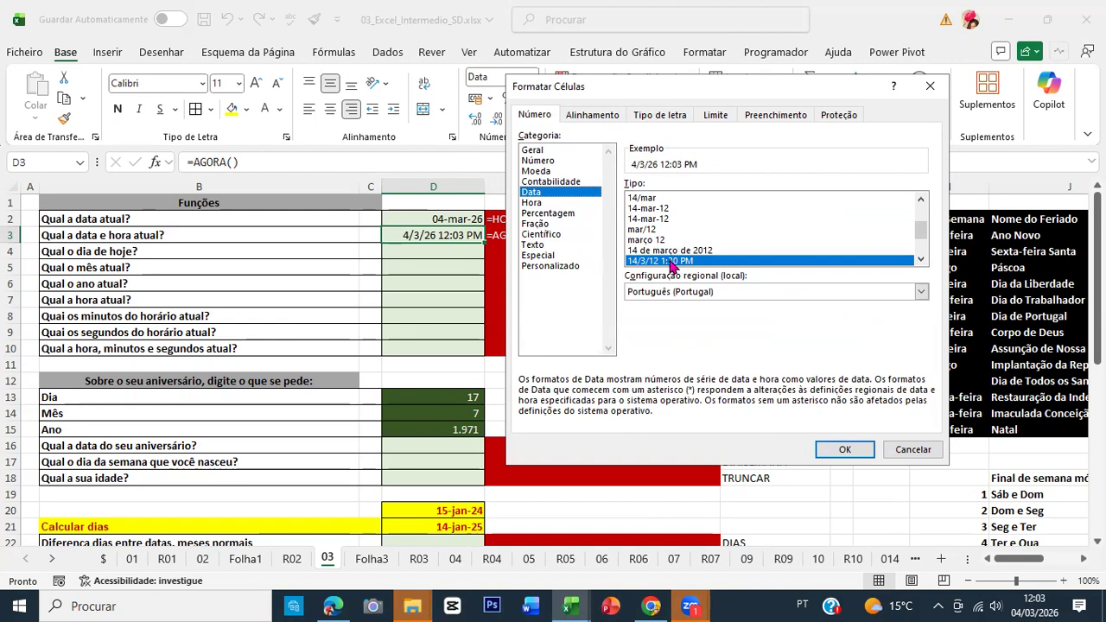
left_click_drag(917, 231, 933, 250)
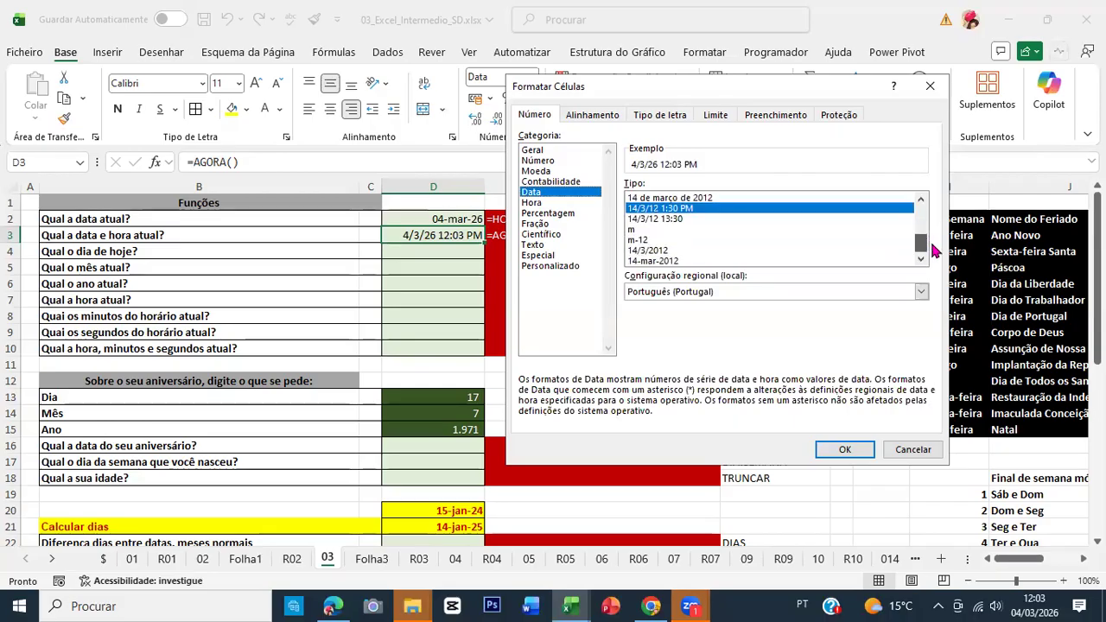
left_click(671, 262)
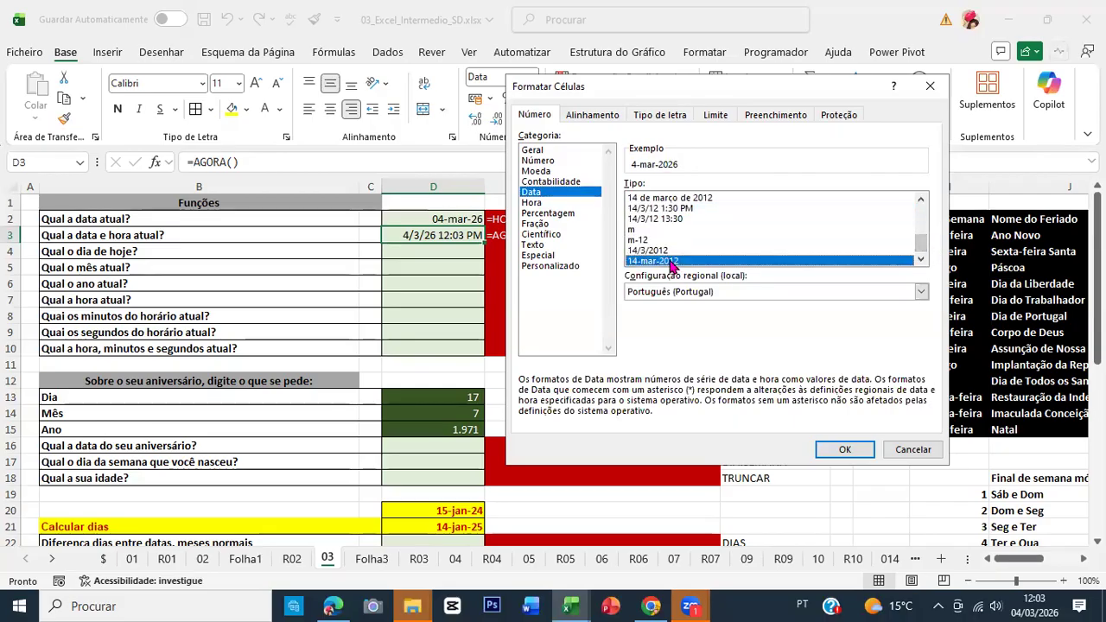
left_click(541, 266)
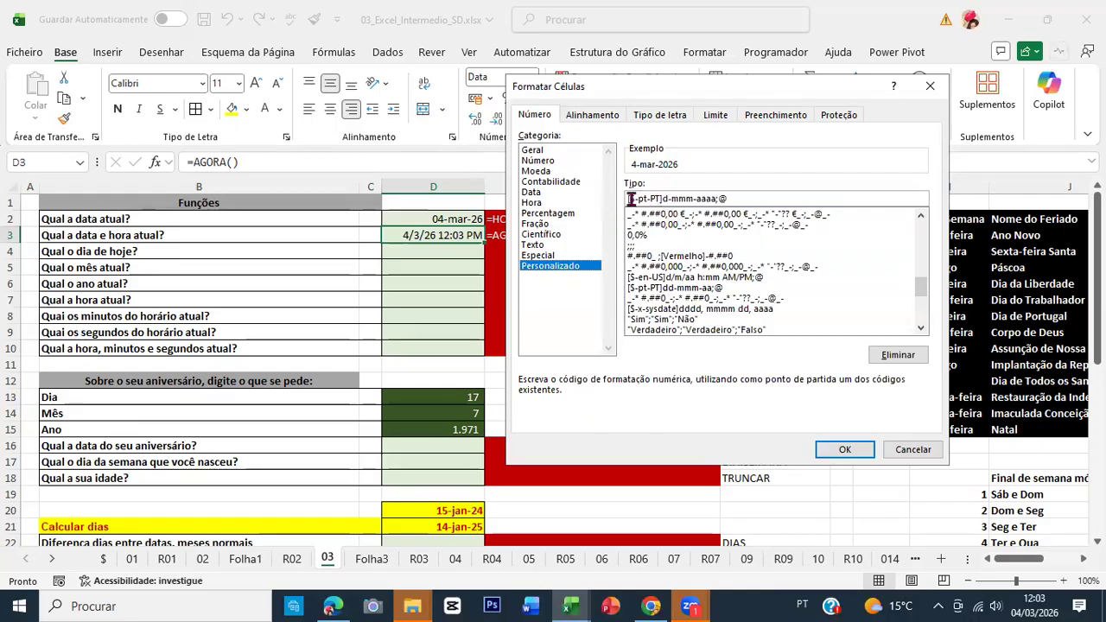
Change D3's custom format code to dd-mmm-aaaa hh:mm:ss without the locale prefix, copy the code, and apply the format.
left_click(666, 199)
key("BackSpace")
type("d")
key("Left")
key("shift+Home")
key("BackSpace")
type("d")
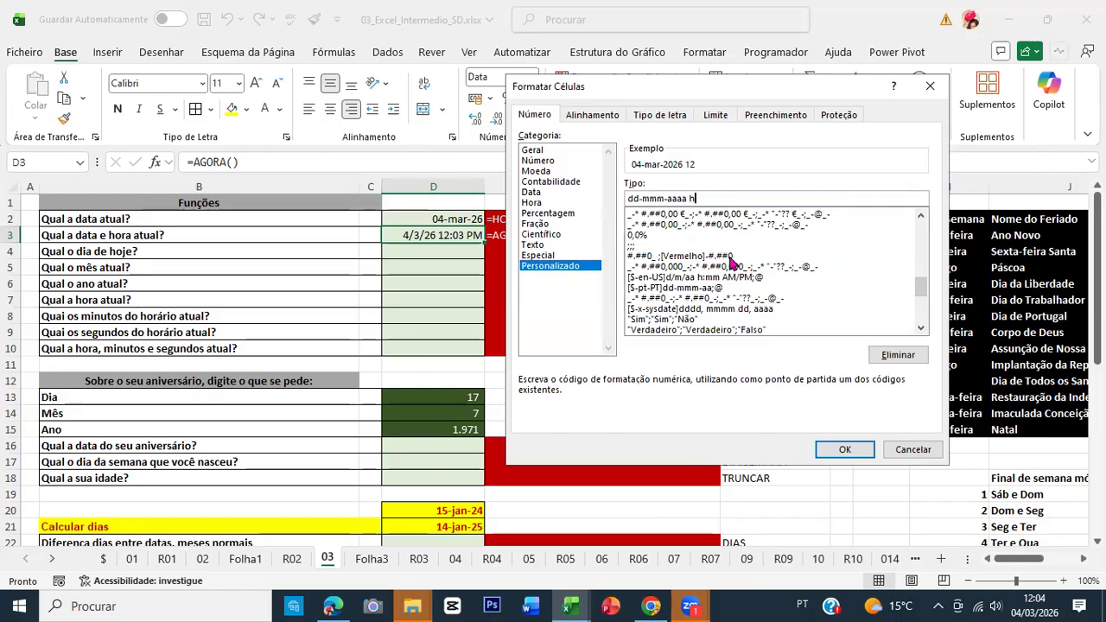
type("hh:mm:ss")
key("shift+Home")
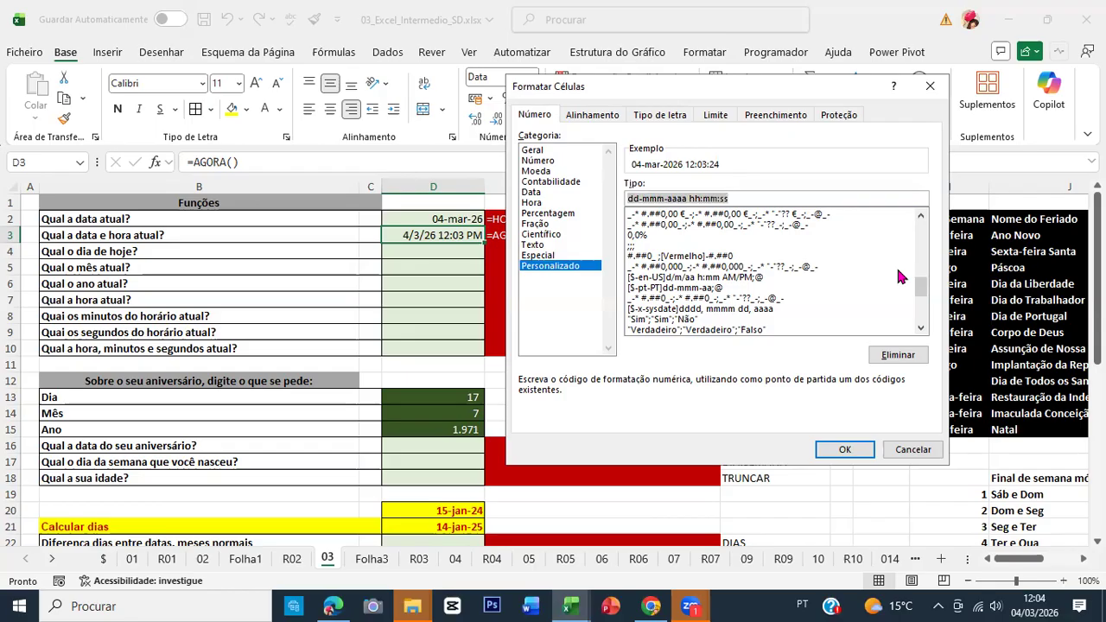
left_click(843, 451)
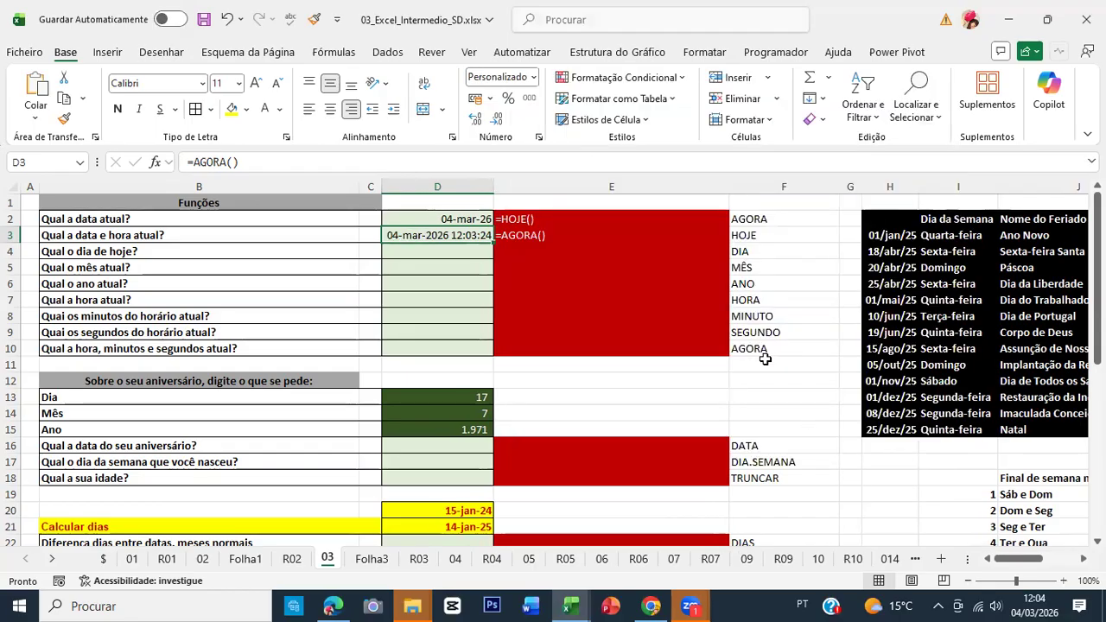
Put the format code dd-mmm-aaaa hh:mm:ss in cell E1 as text and enlarge it to 18 pt.
left_click(588, 202)
type("dd-mmm-aaaa hh:mm:ss")
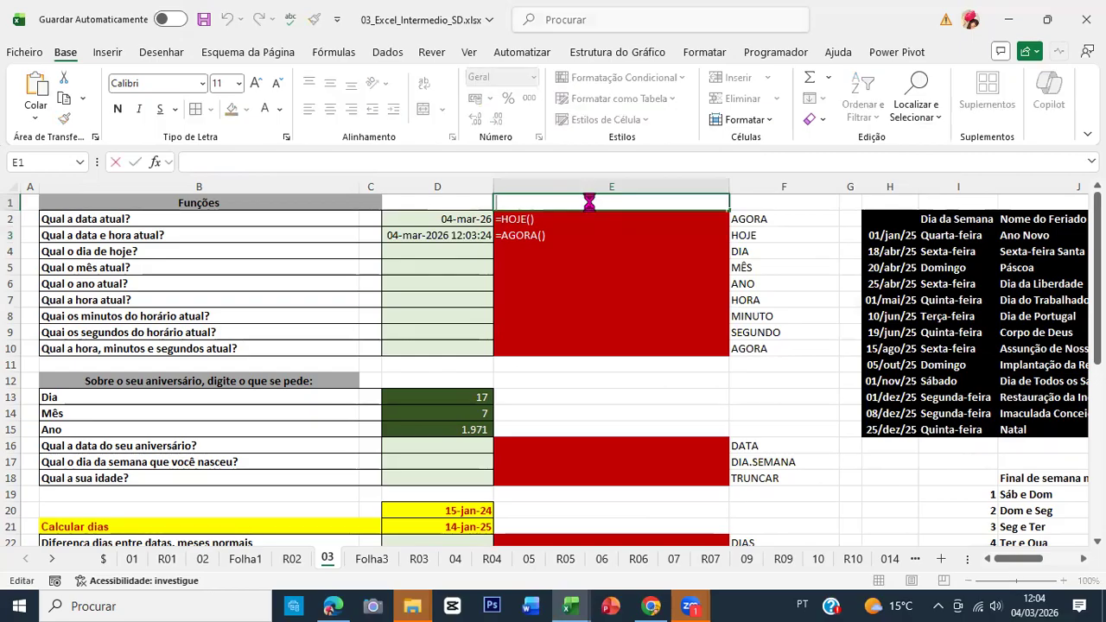
key("Return")
left_click(589, 202)
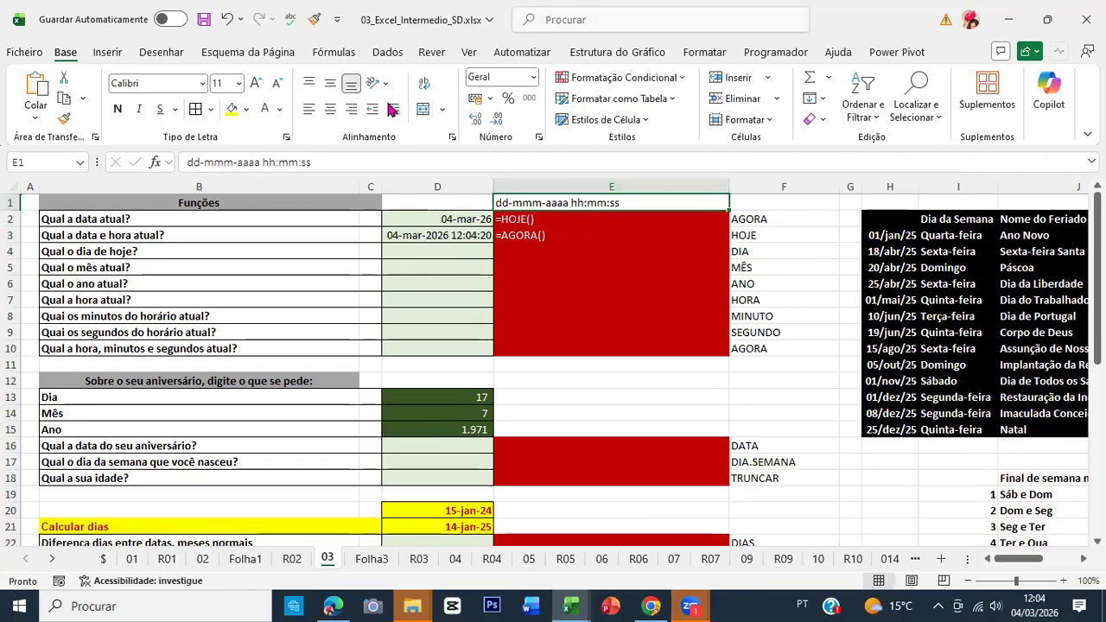
left_click(256, 84)
left_click(256, 84)
left_click(256, 84)
left_click(255, 84)
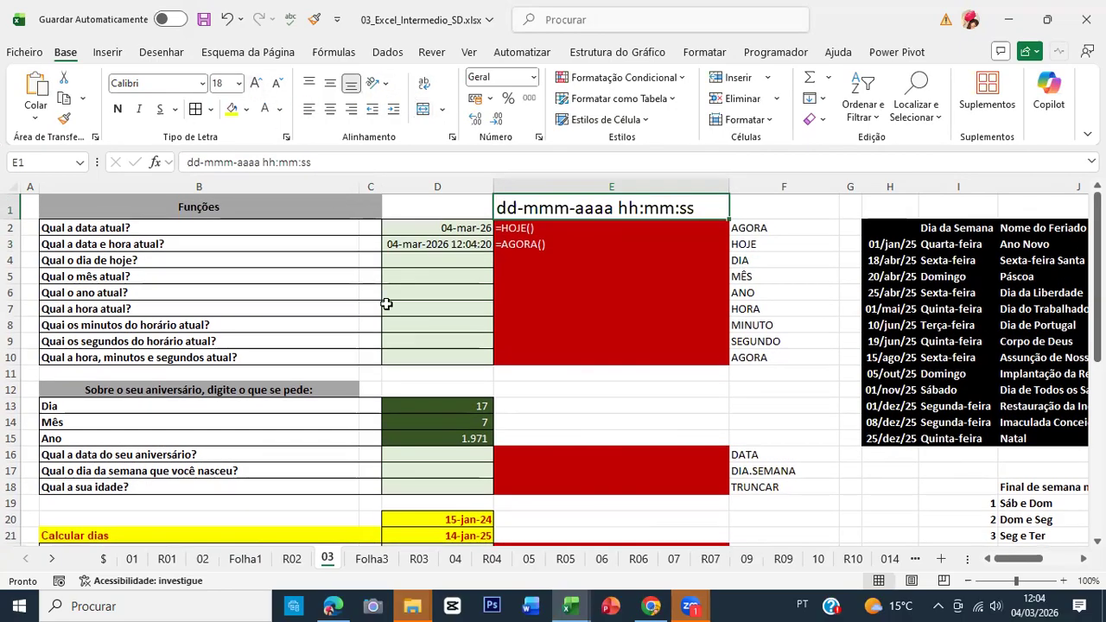
Edit the custom format of the HOJE cell D2, removing the locale code and adding the full weekday first: dddd dd-mmm-aa.
left_click(436, 244)
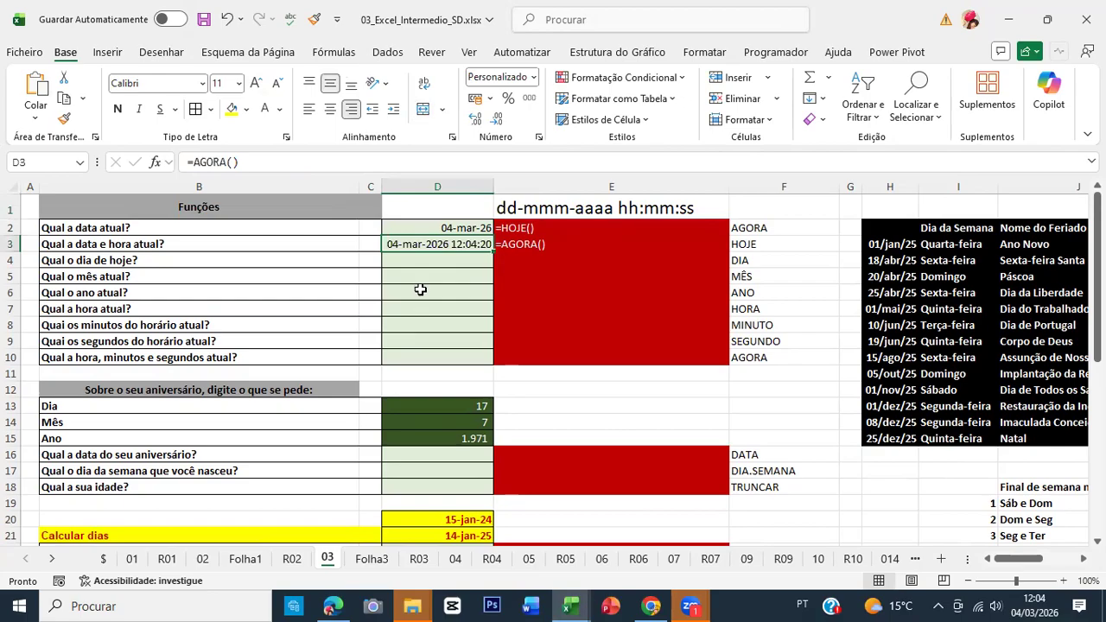
left_click(432, 228)
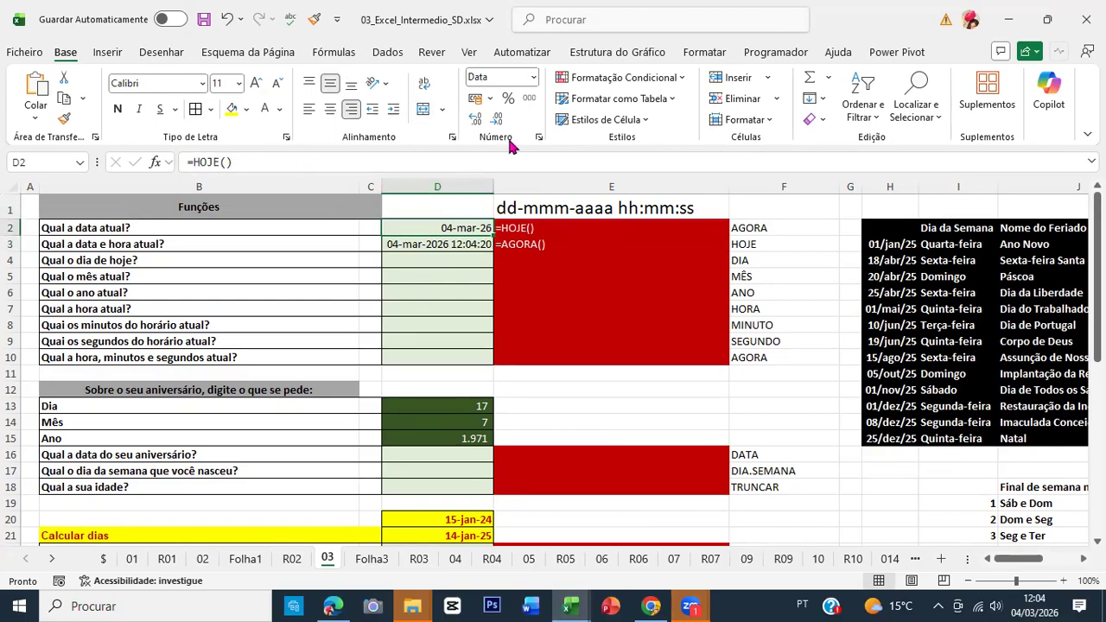
left_click(539, 139)
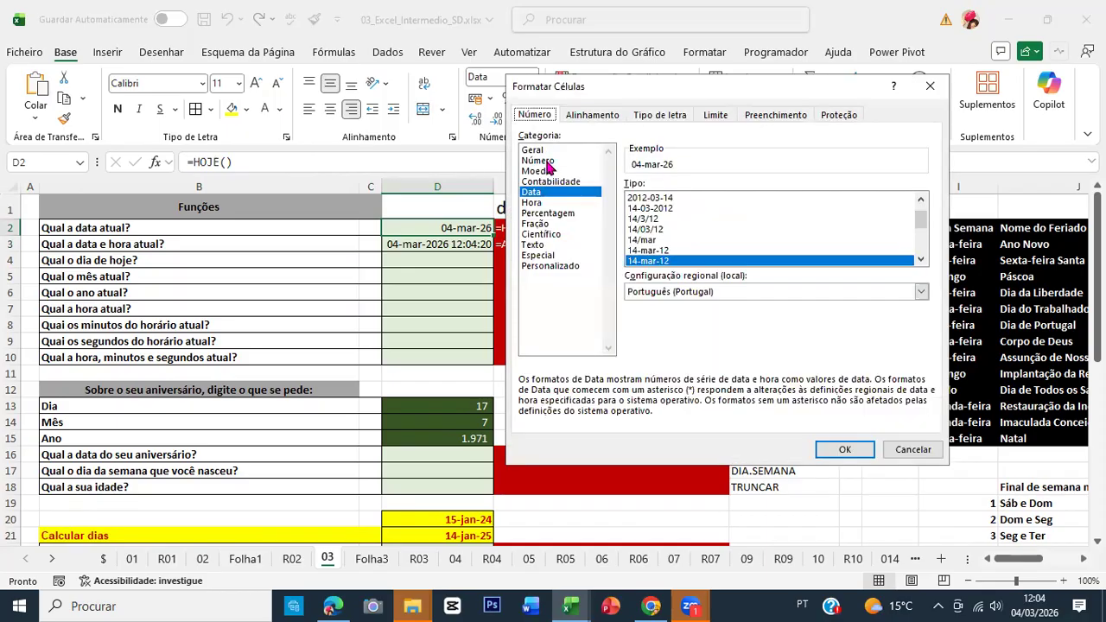
left_click(546, 267)
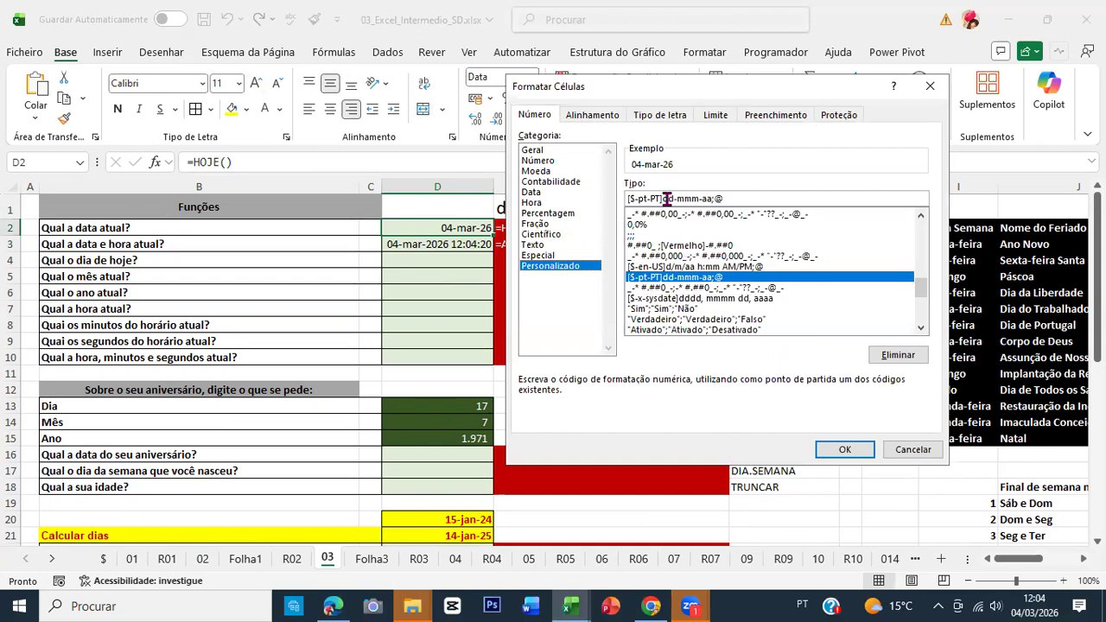
left_click_drag(663, 198, 439, 198)
key("BackSpace")
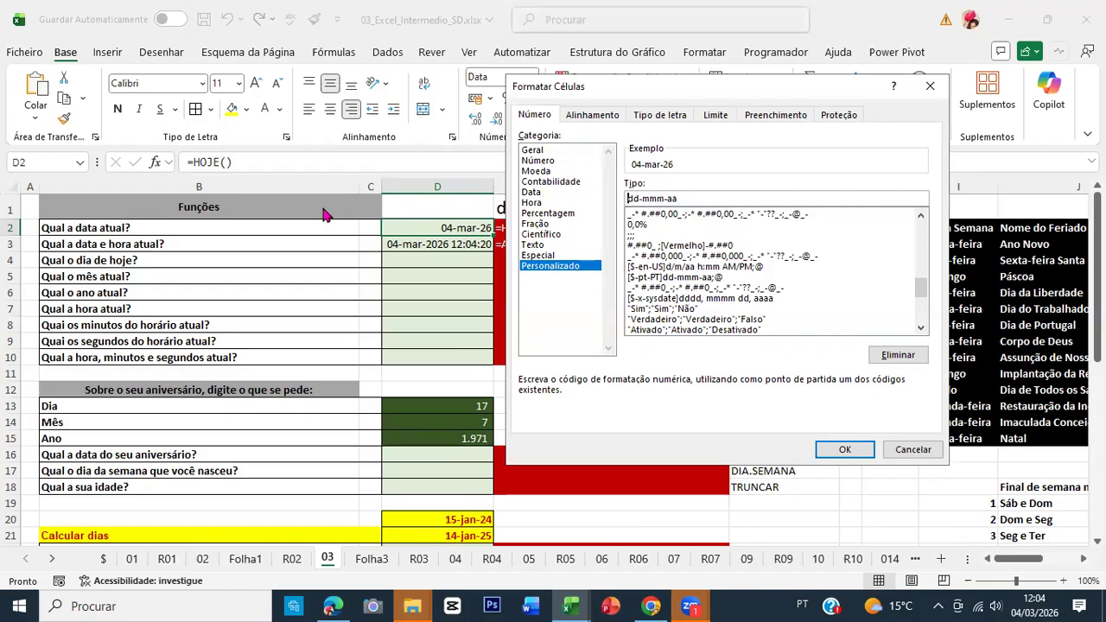
type("dd")
key("Right")
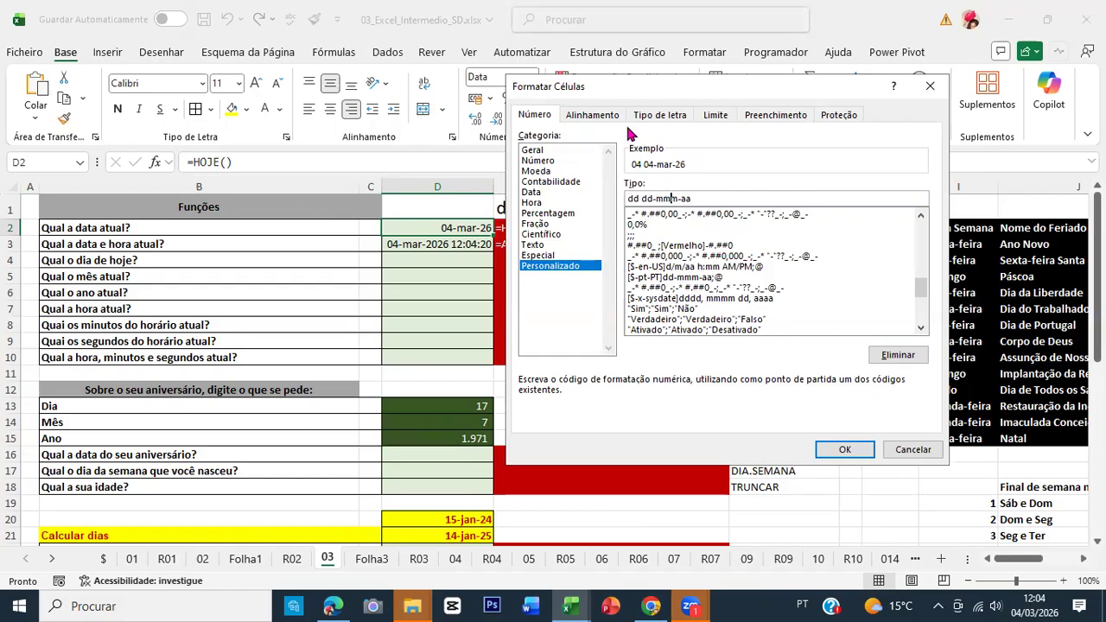
left_click(634, 197)
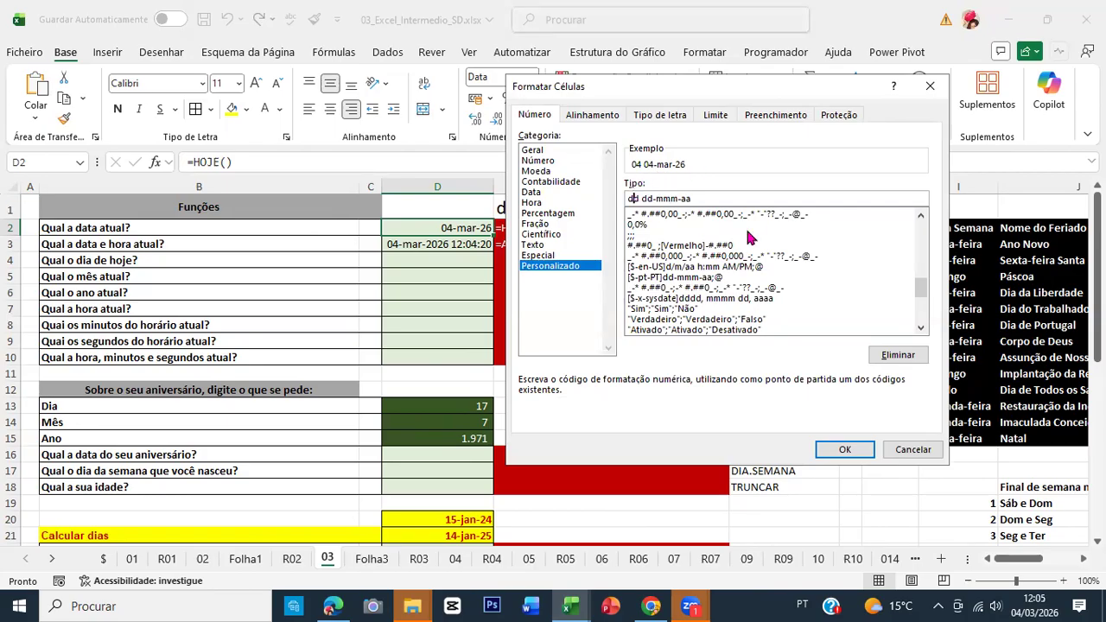
type("d")
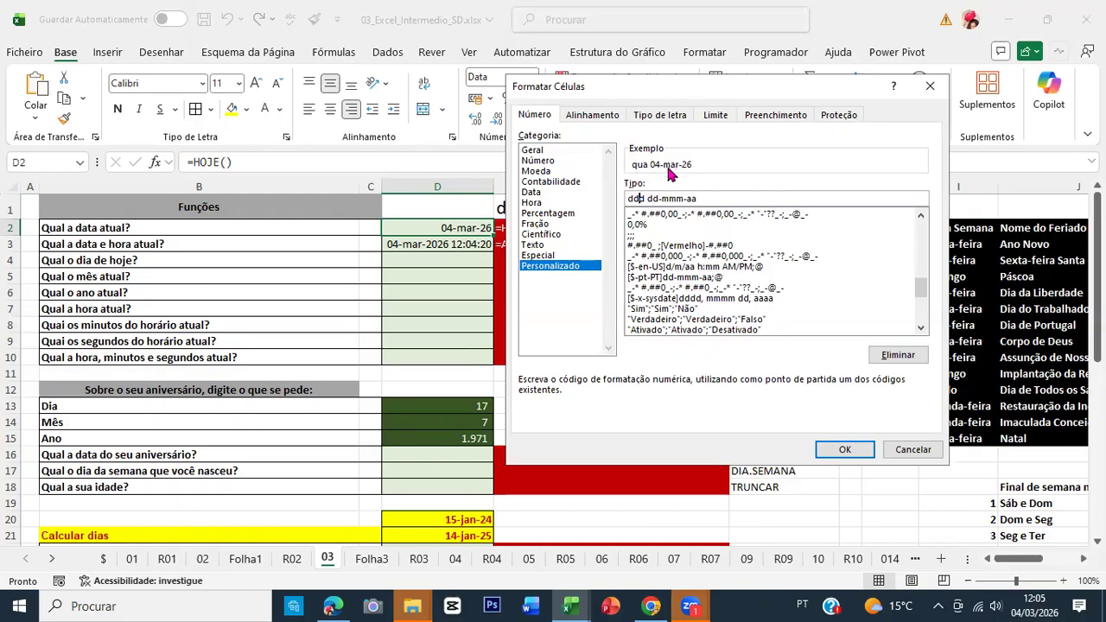
type("d")
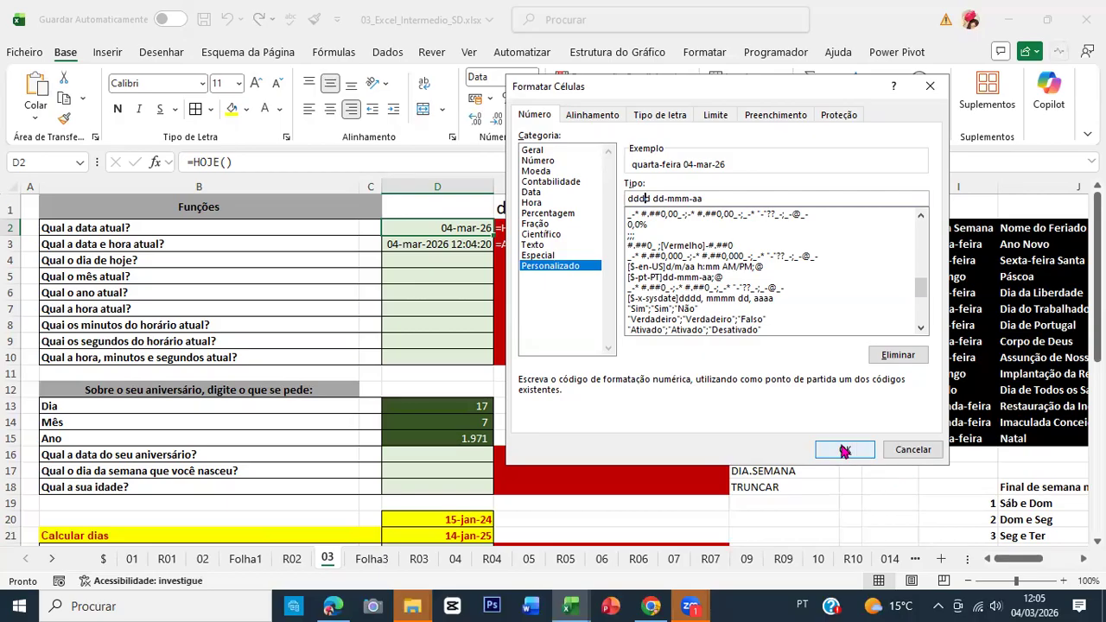
Move the weekday code to the end of D2's custom format, making it dd-mmm-aa dddd, and apply it.
double_click(638, 199)
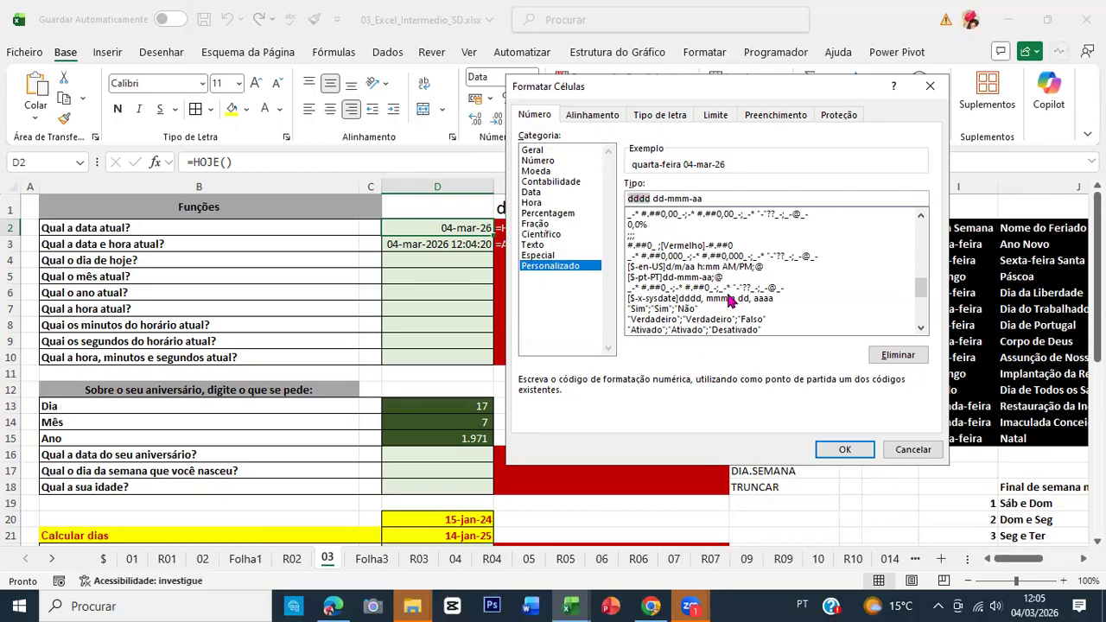
key("Delete")
key("Delete")
type("dddd")
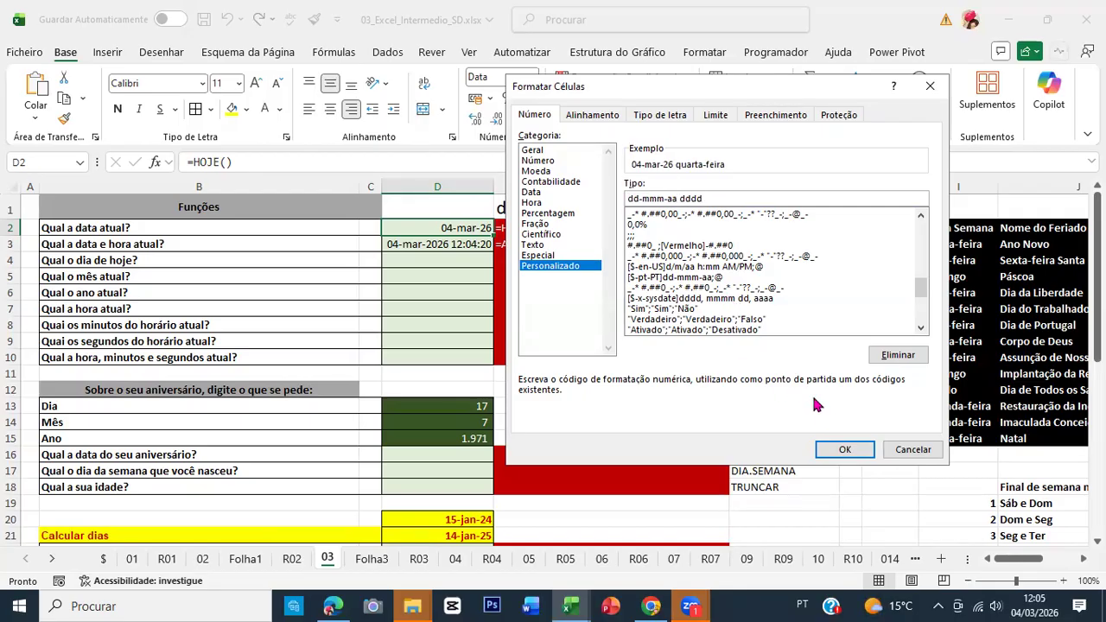
left_click(842, 450)
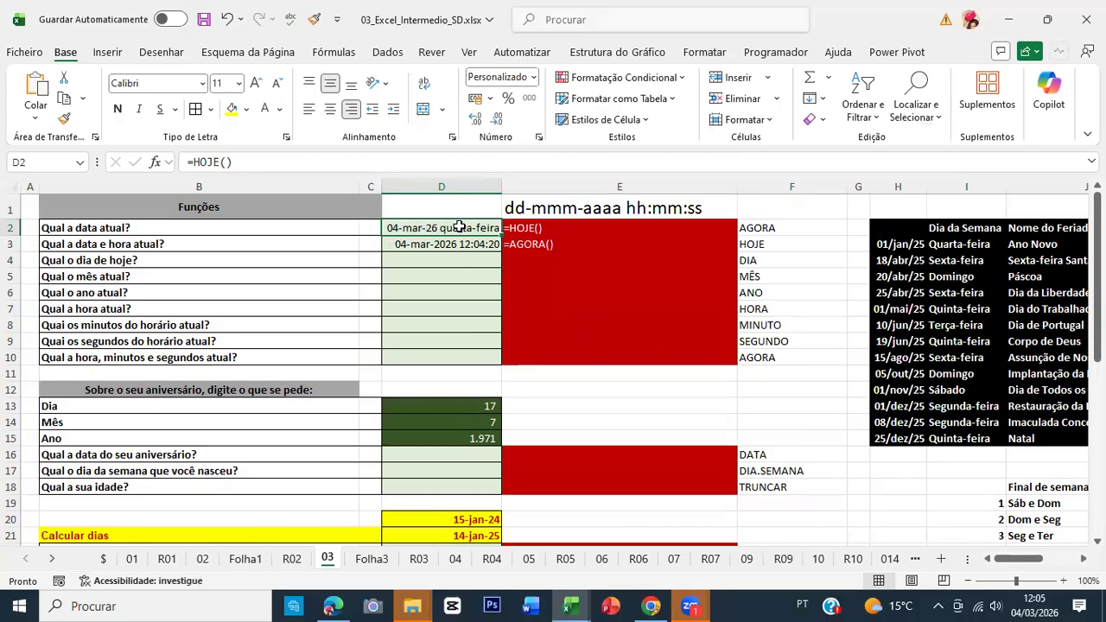
Shorten the weekday in D2's custom format to its abbreviation, dd-mmm-aa ddd, and apply it.
left_click(539, 138)
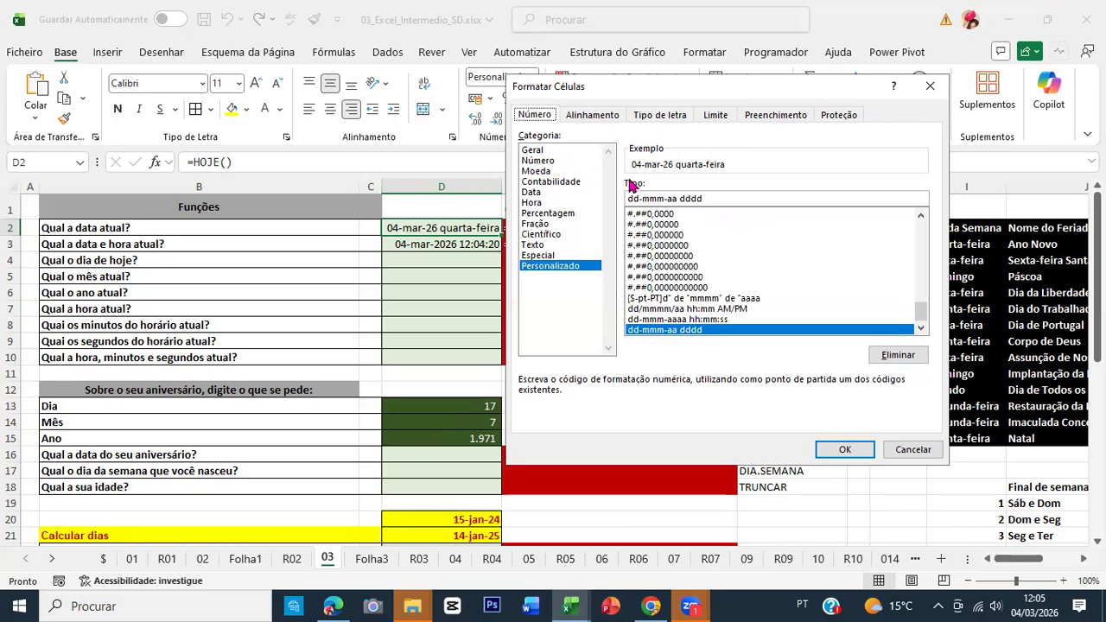
left_click(686, 195)
key("BackSpace")
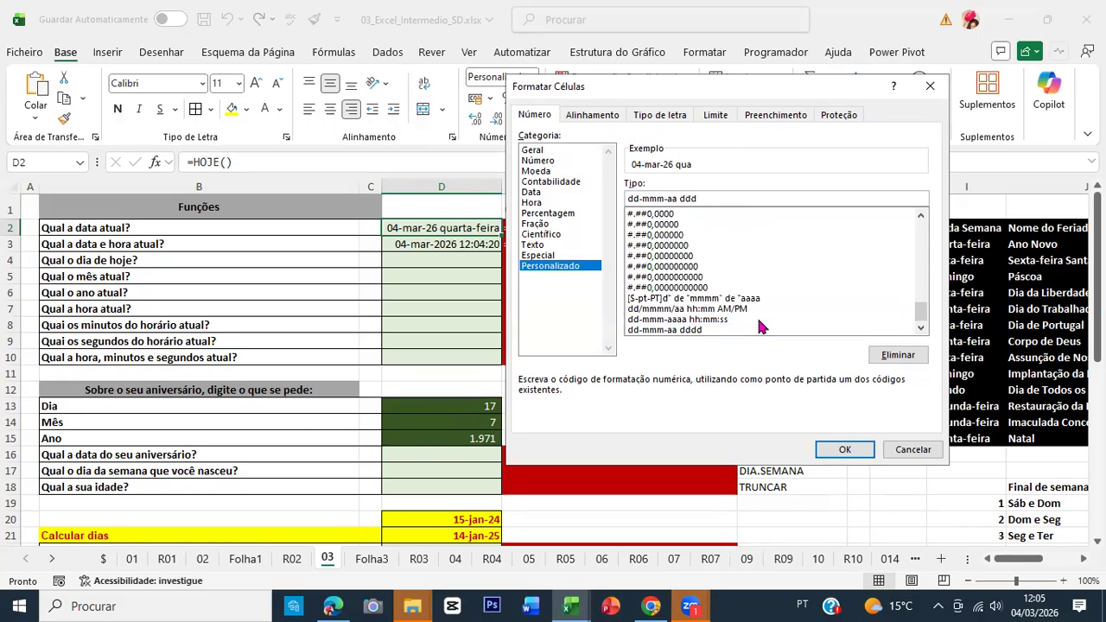
left_click(840, 453)
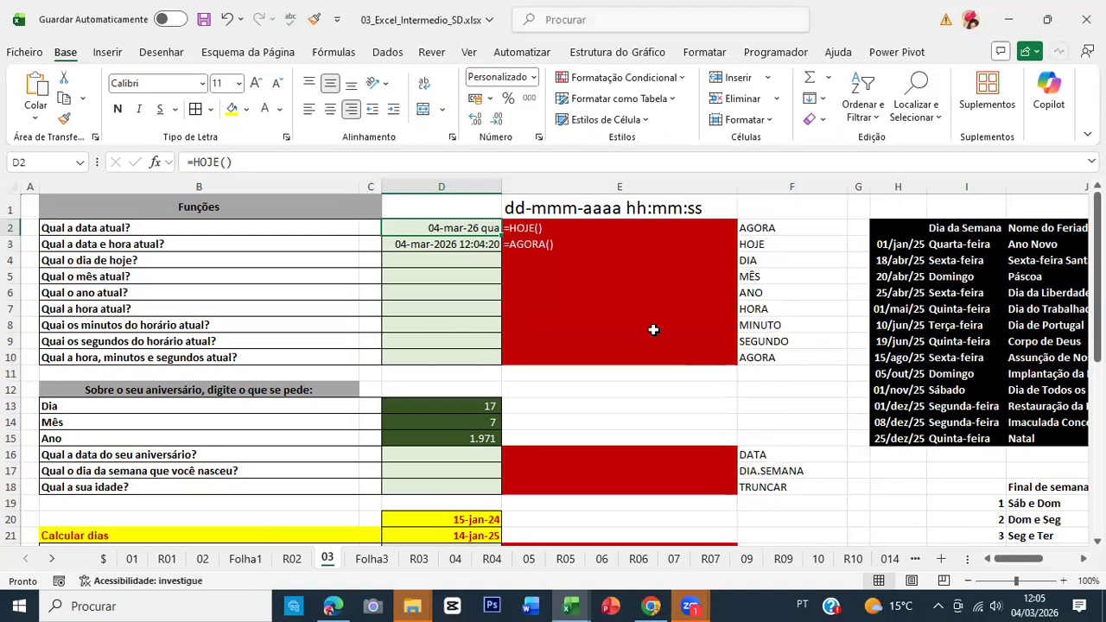
Review the custom number format code applied to the current-date cell D2, leaving it as it is.
left_click(454, 244)
left_click(455, 228)
left_click(538, 138)
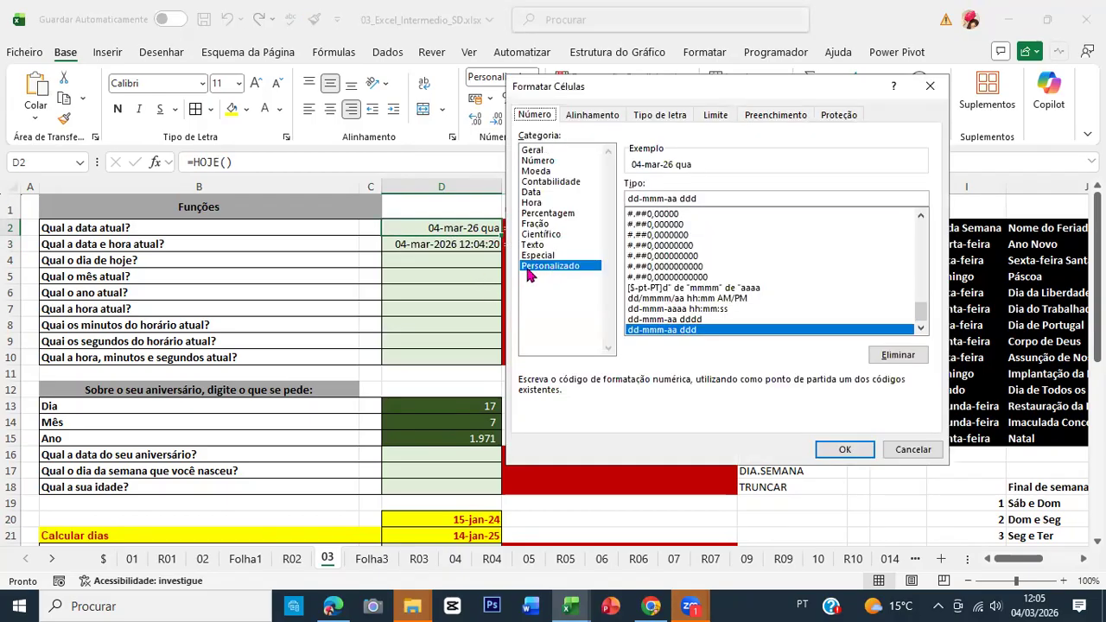
left_click(845, 450)
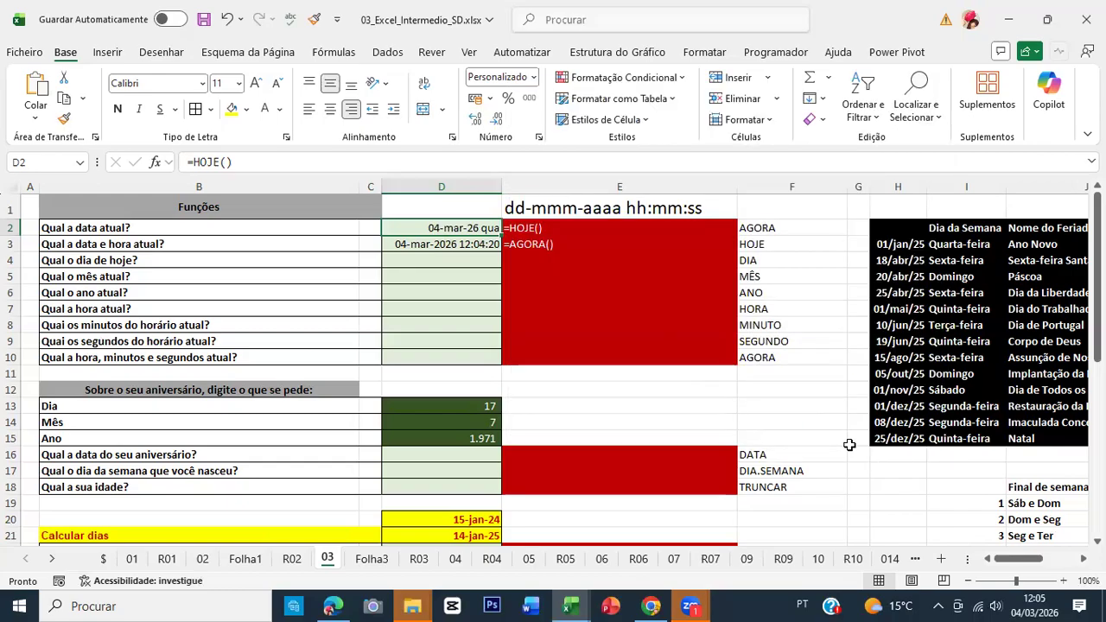
left_click(458, 245)
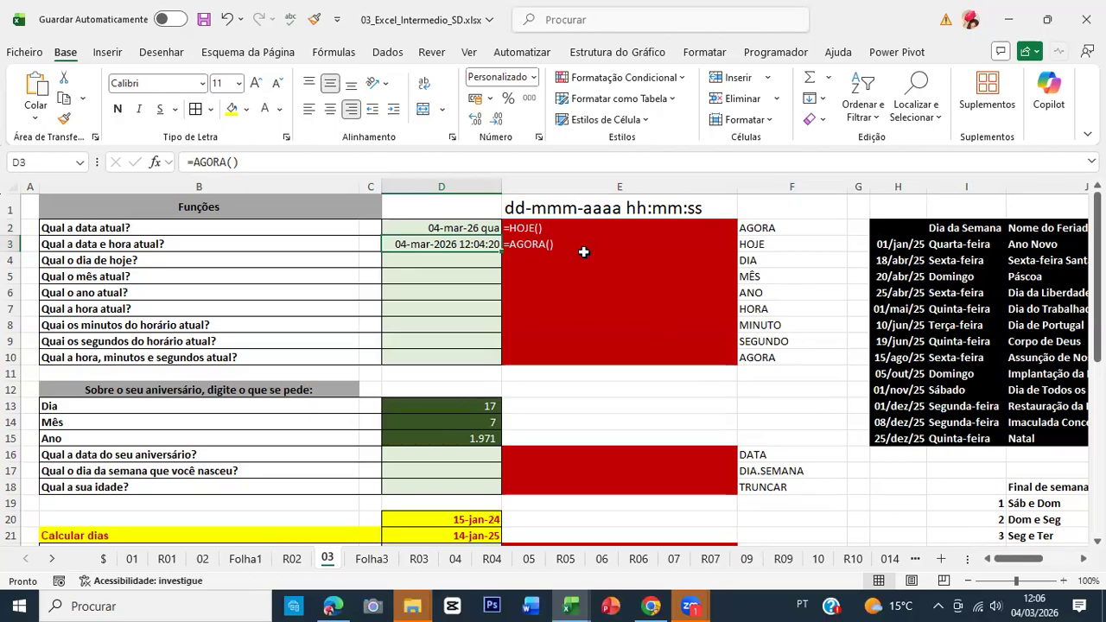
Enter =DIA(D2) in D4 to get today's day, picking D2 as the function's serial-number argument.
left_click(458, 260)
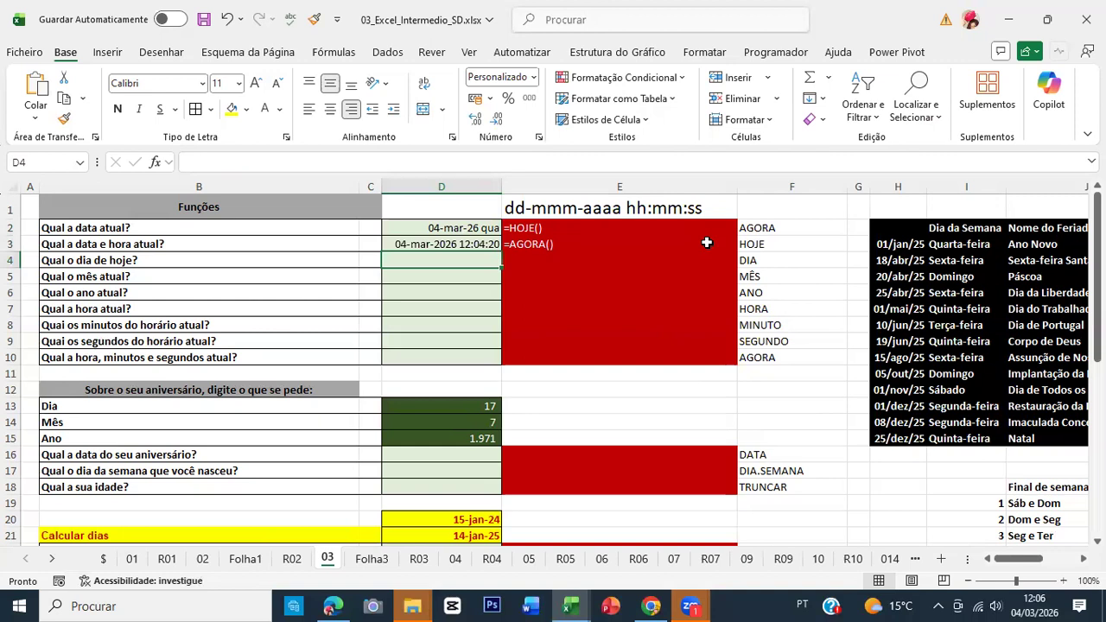
type("=")
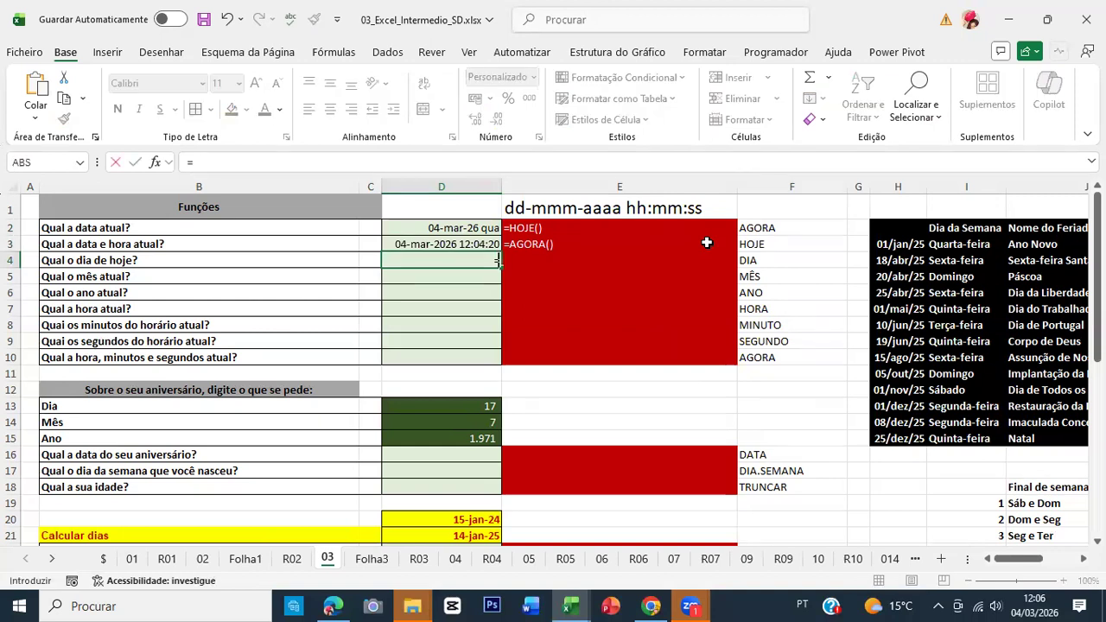
type("dia")
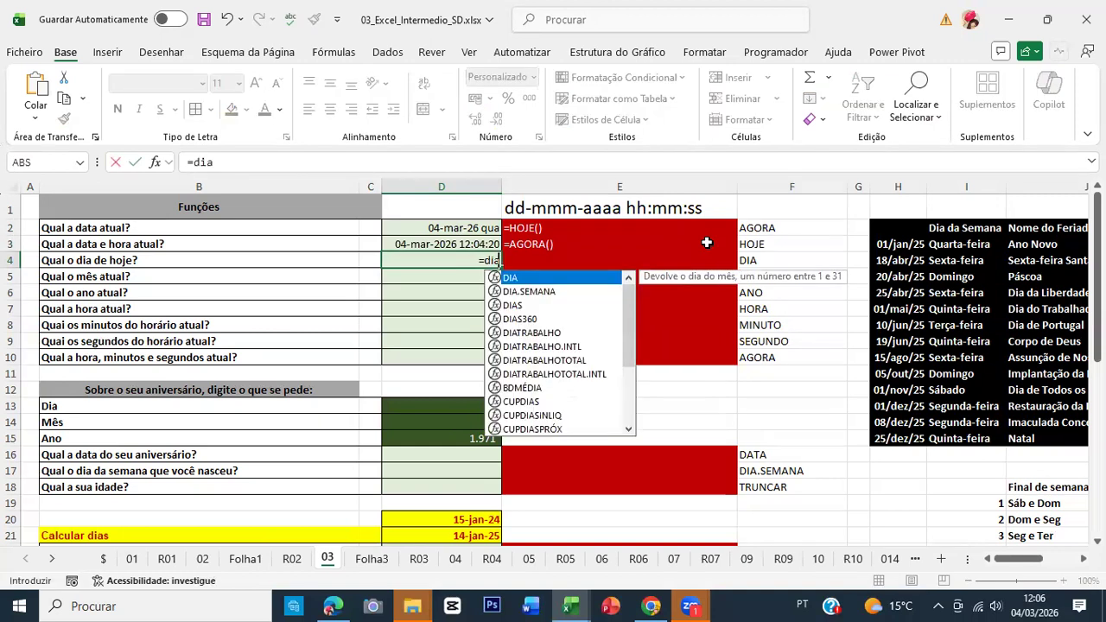
key("Tab")
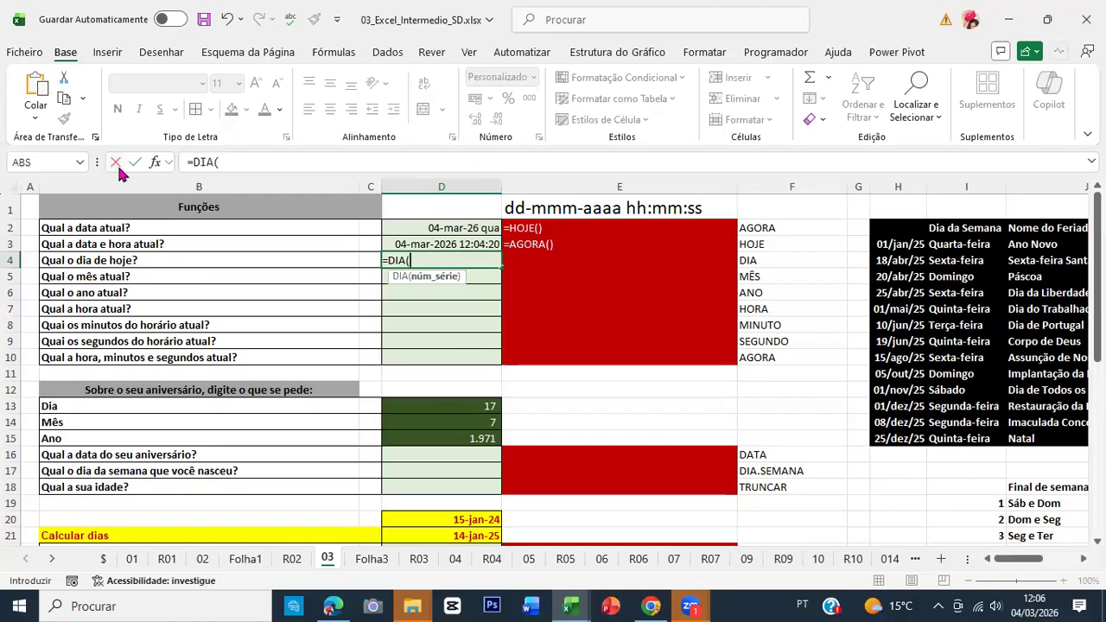
left_click(155, 162)
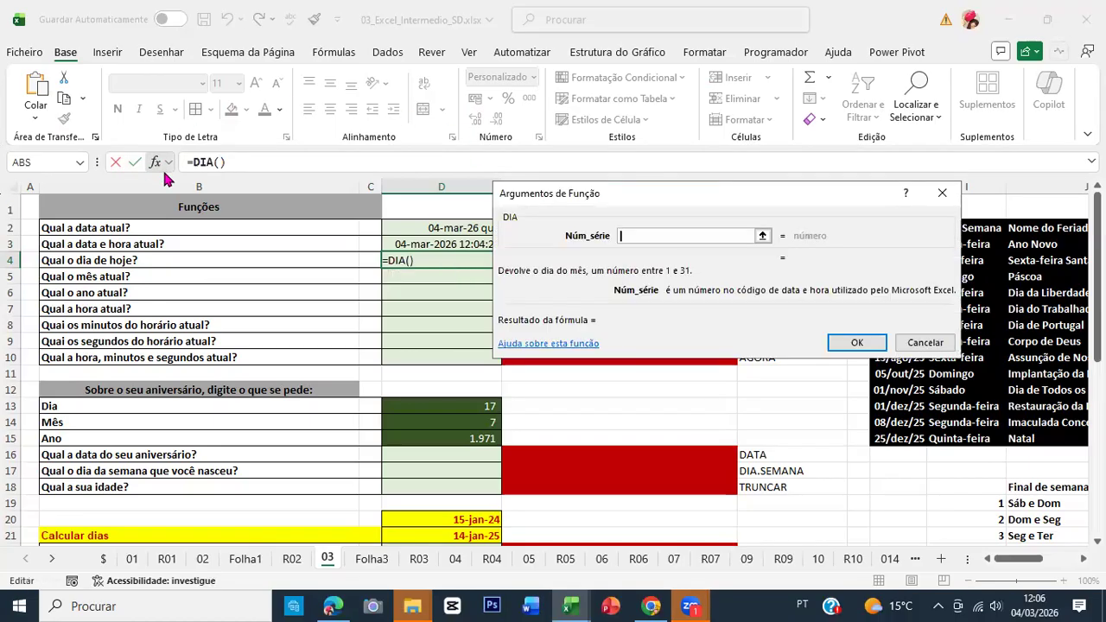
left_click(452, 227)
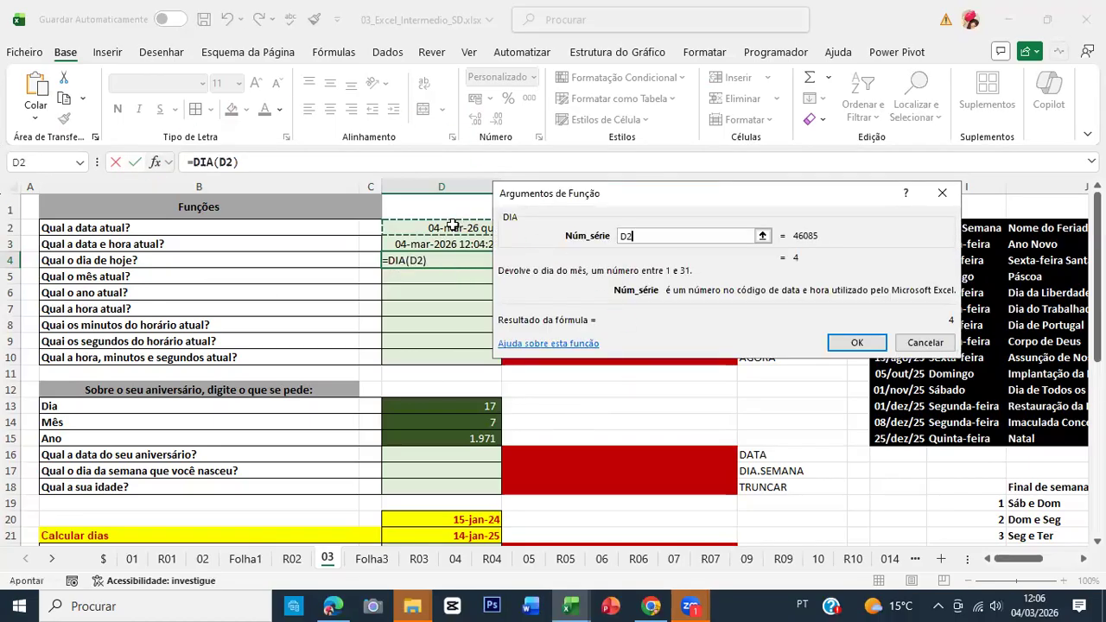
left_click(858, 343)
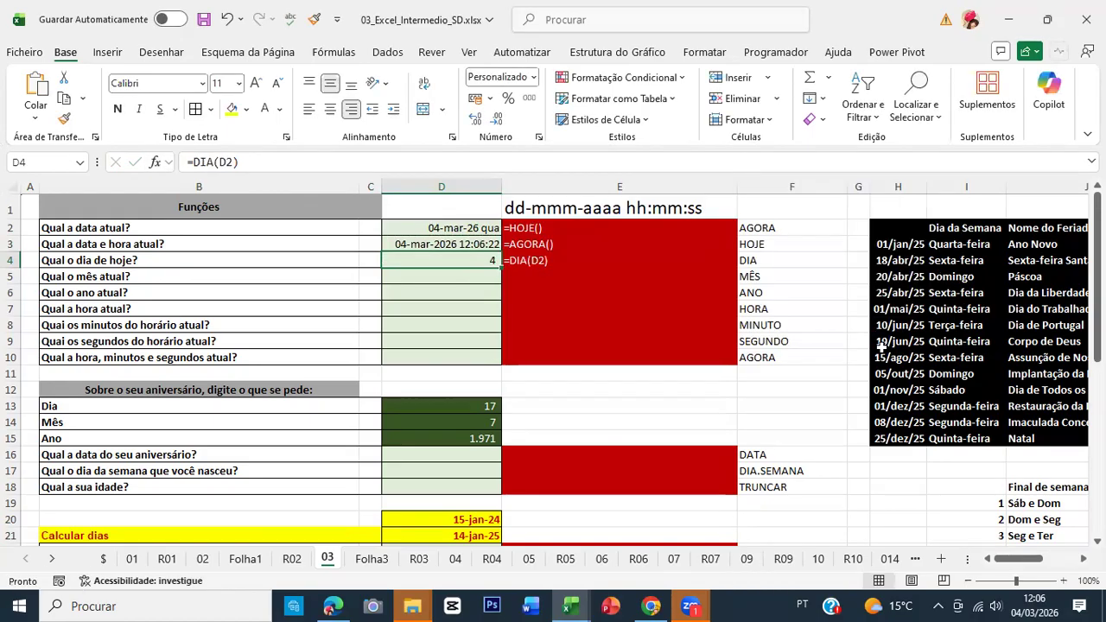
Enter =MÊS(D2) in D5 to extract the current month from the date in D2.
key("Down")
type("=mês")
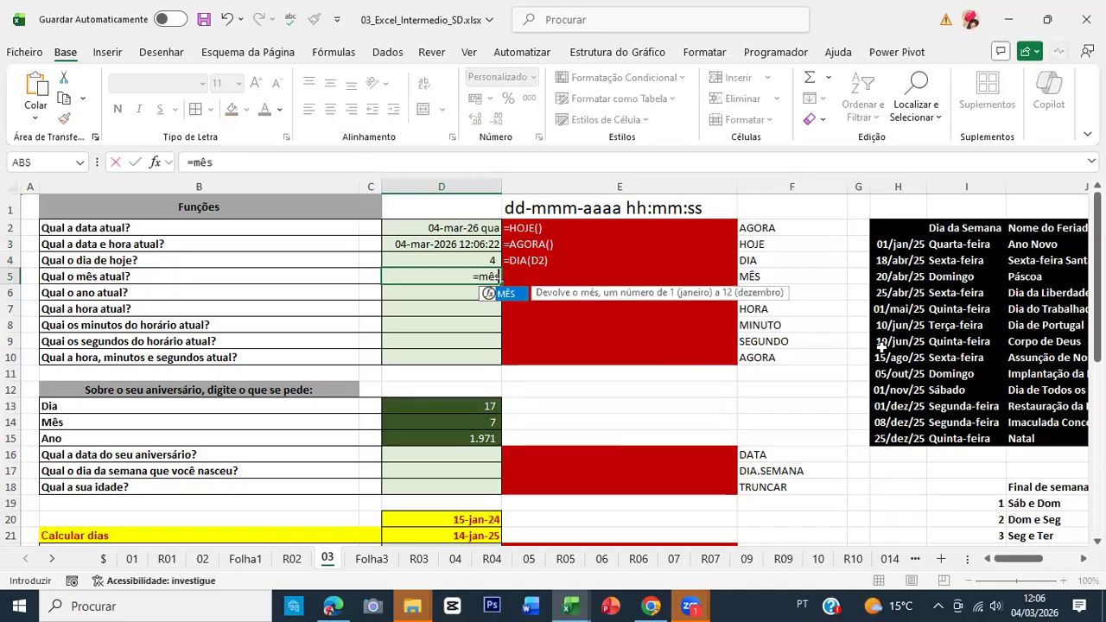
key("Tab")
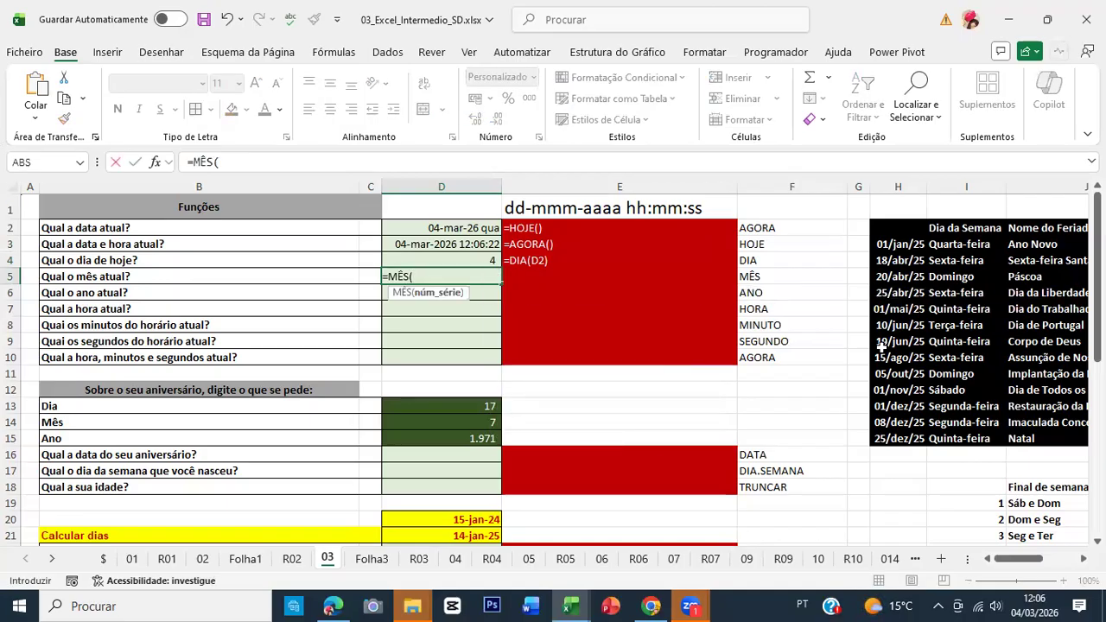
left_click(441, 230)
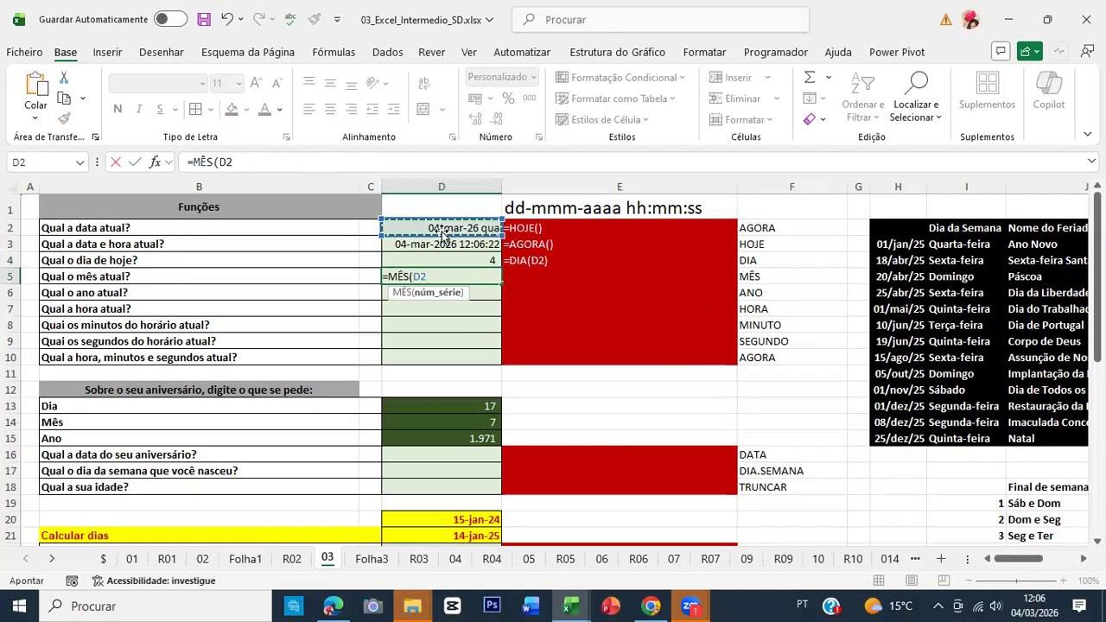
key("Return")
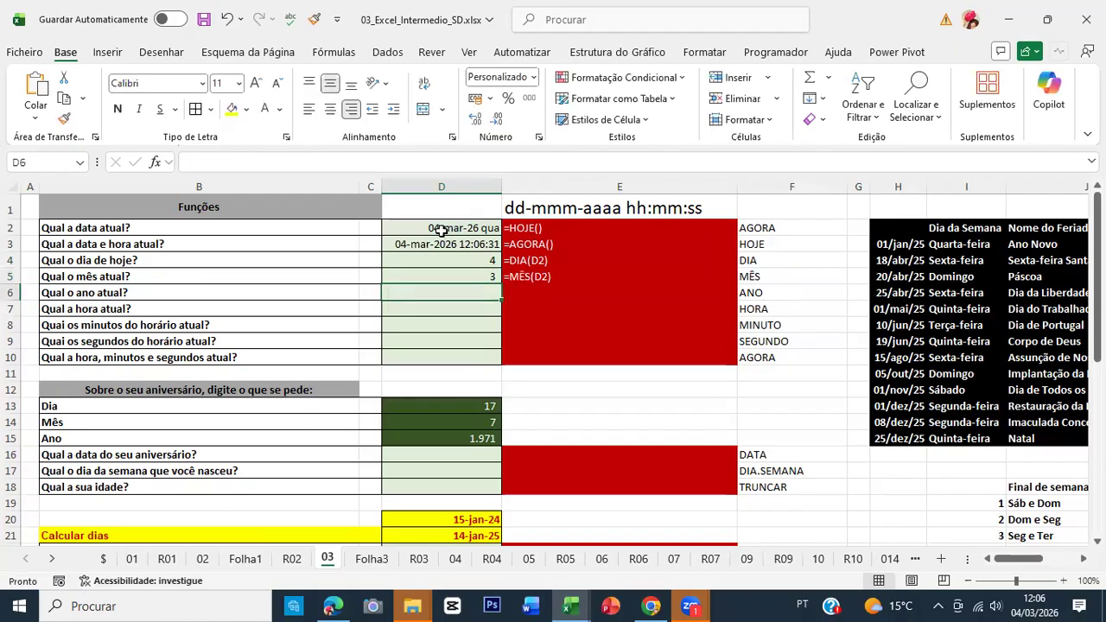
Enter =ANO(D2) in D6 to extract the current year from the date in D2.
type("=")
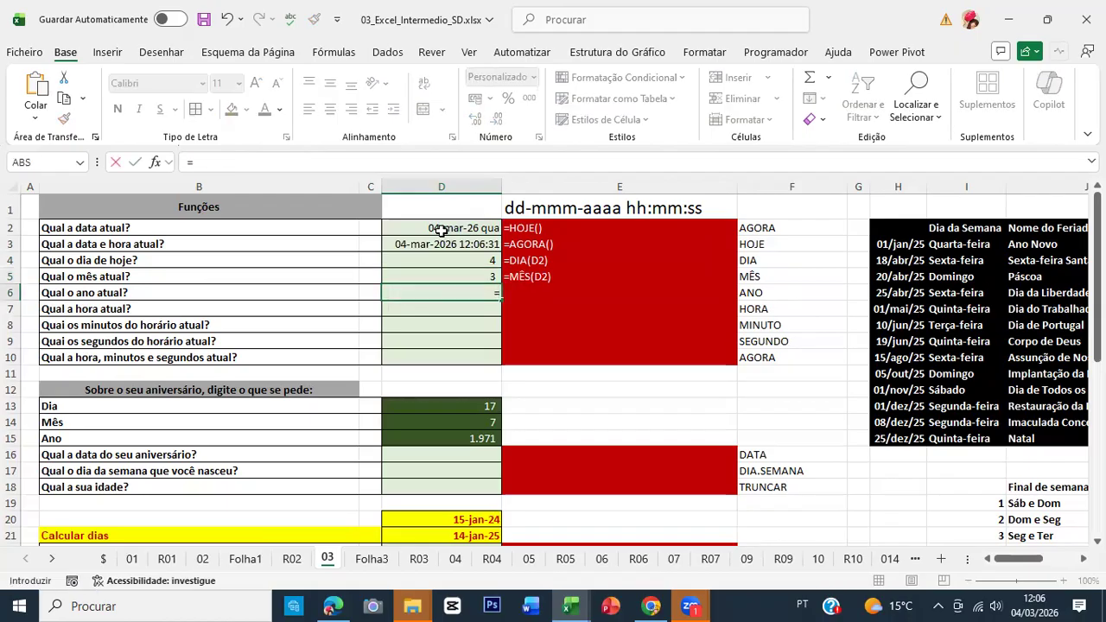
type("ano")
key("Tab")
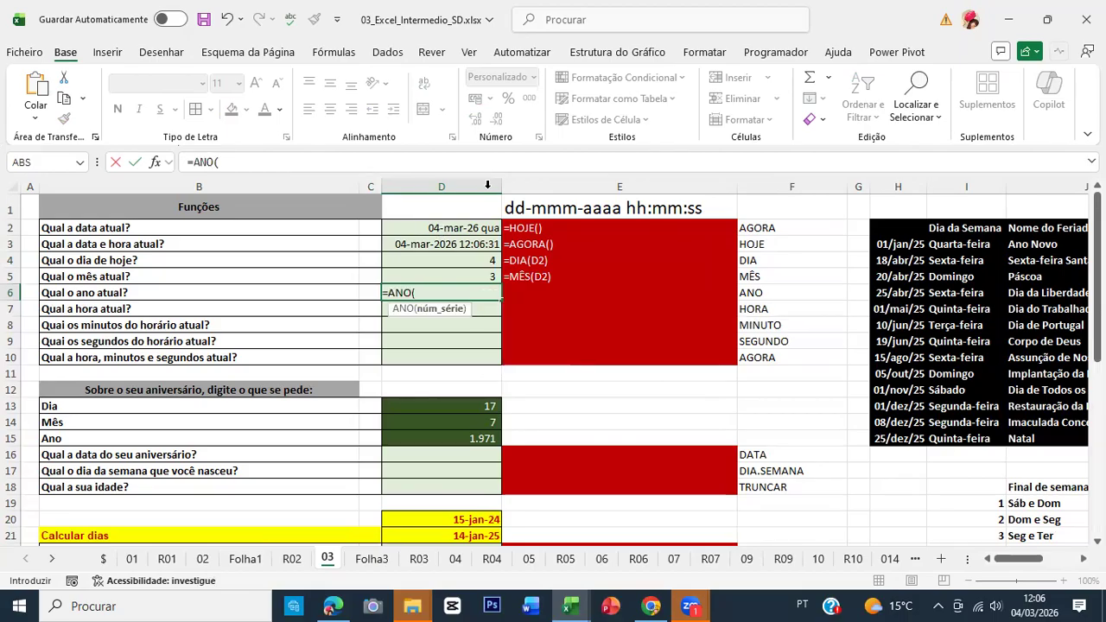
left_click(435, 224)
type(")")
key("Return")
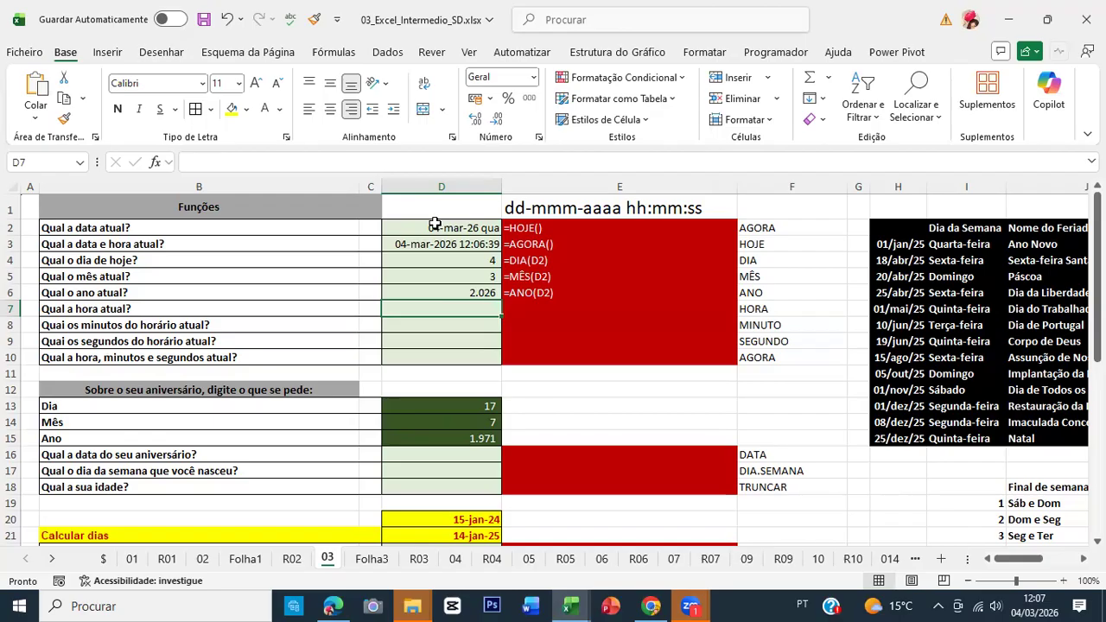
type("=hora(")
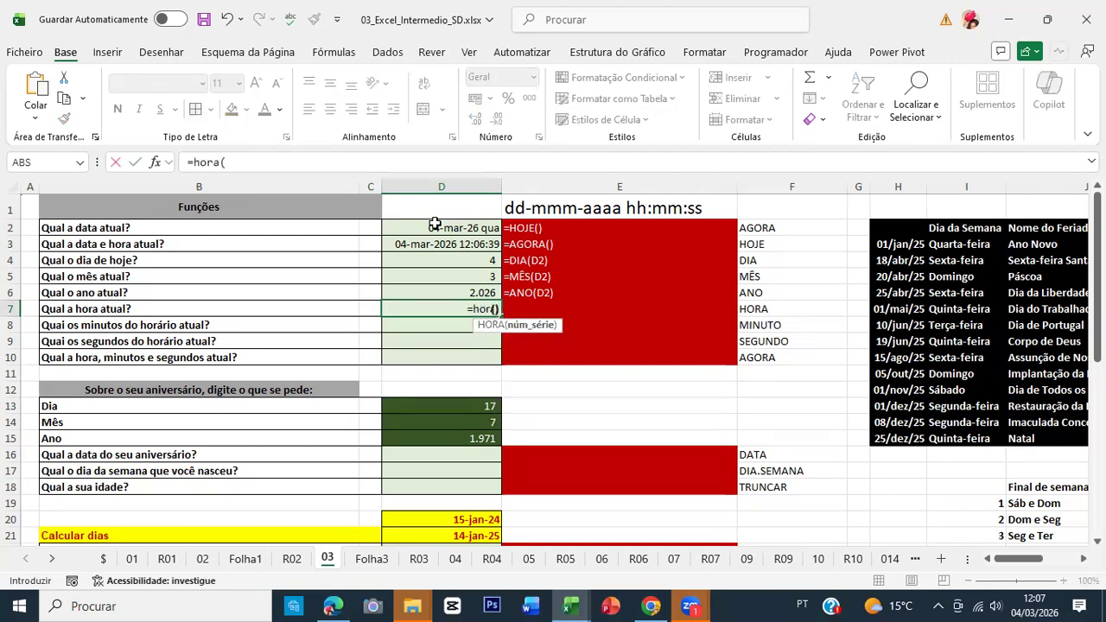
key("Return")
key("Return")
key("Escape")
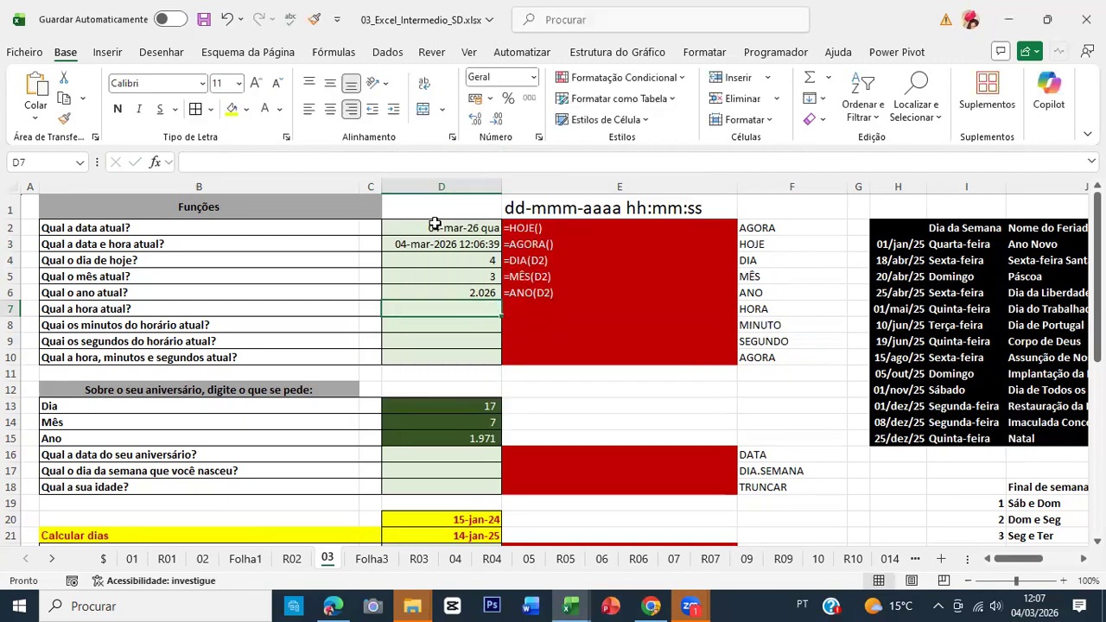
type("=hora(")
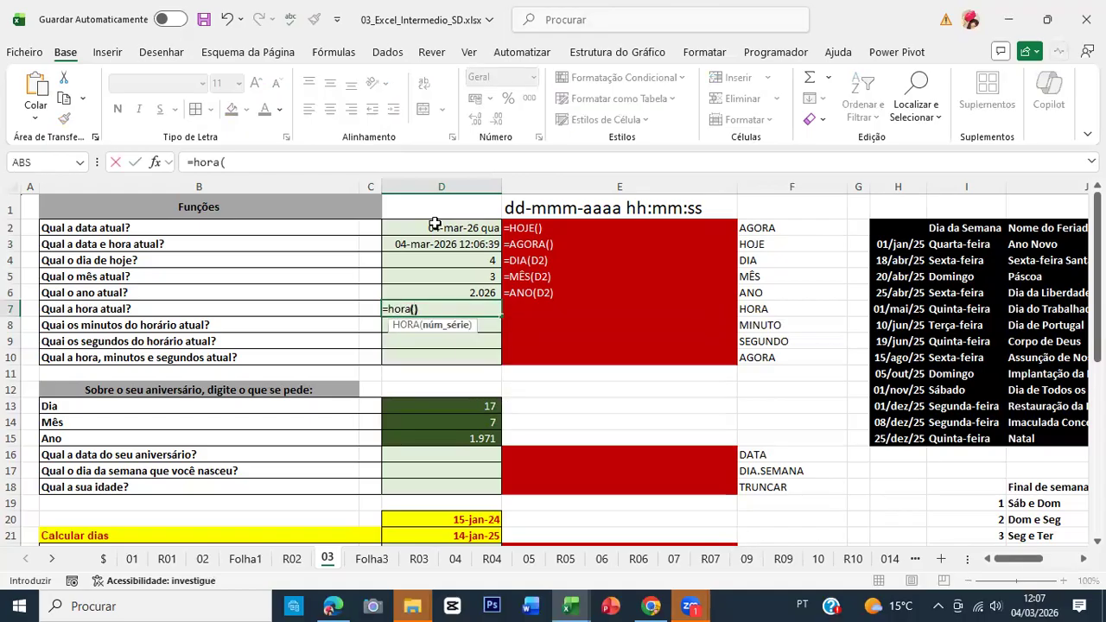
key("Return")
key("Return")
key("Escape")
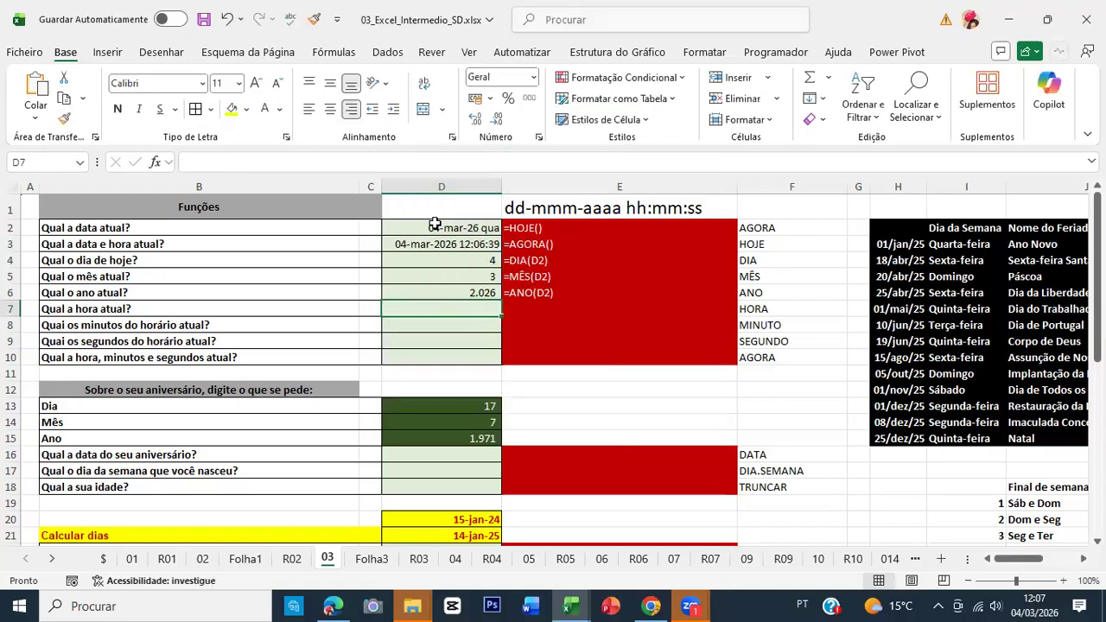
Enter =HORA(D2) in D7 through the function arguments dialog, using the HOJE cell as the serial number.
type("=hora")
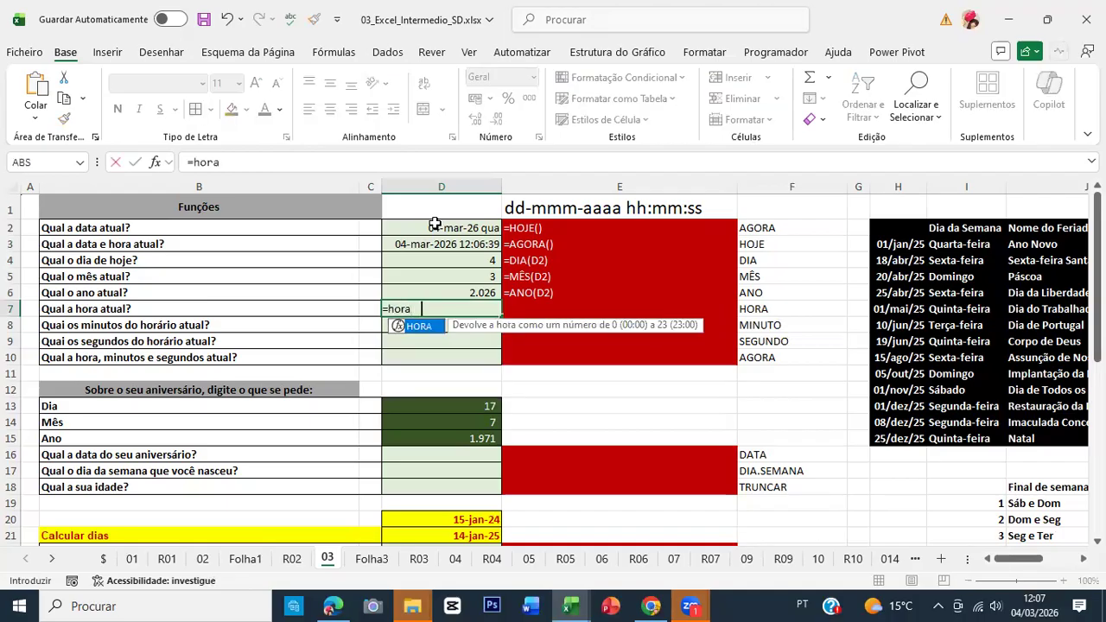
key("Tab")
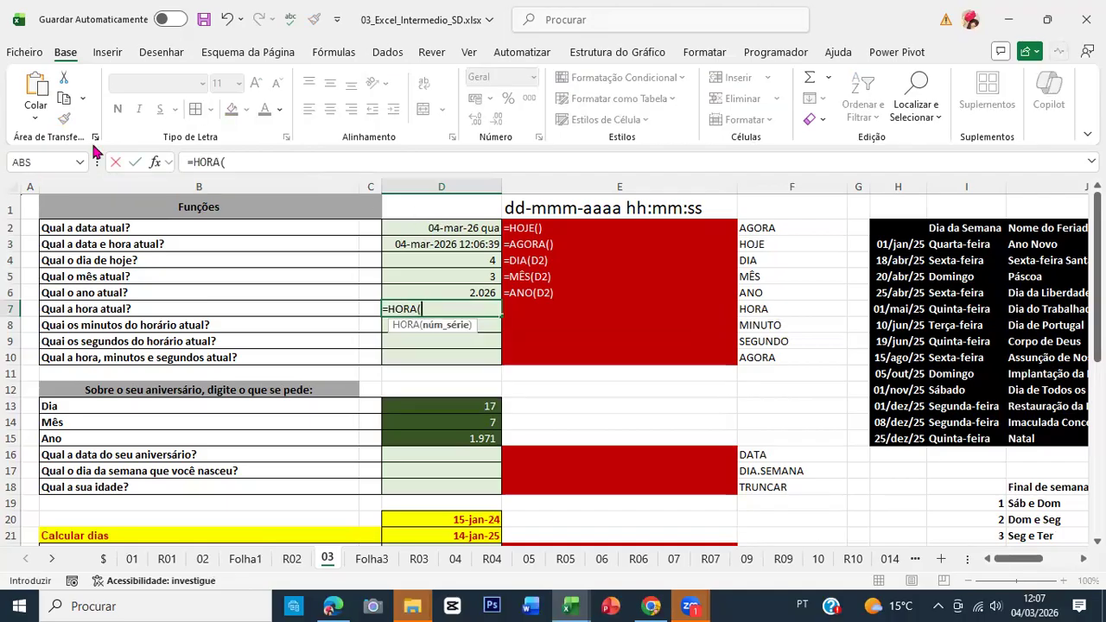
left_click(156, 161)
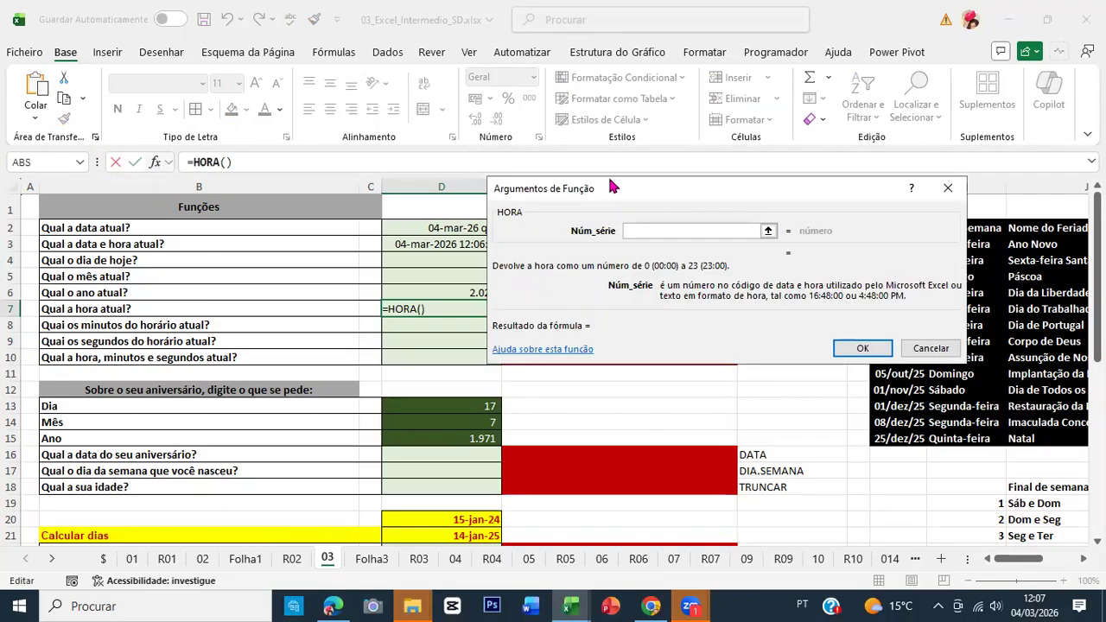
left_click_drag(643, 182, 749, 166)
left_click(433, 244)
left_click(438, 227)
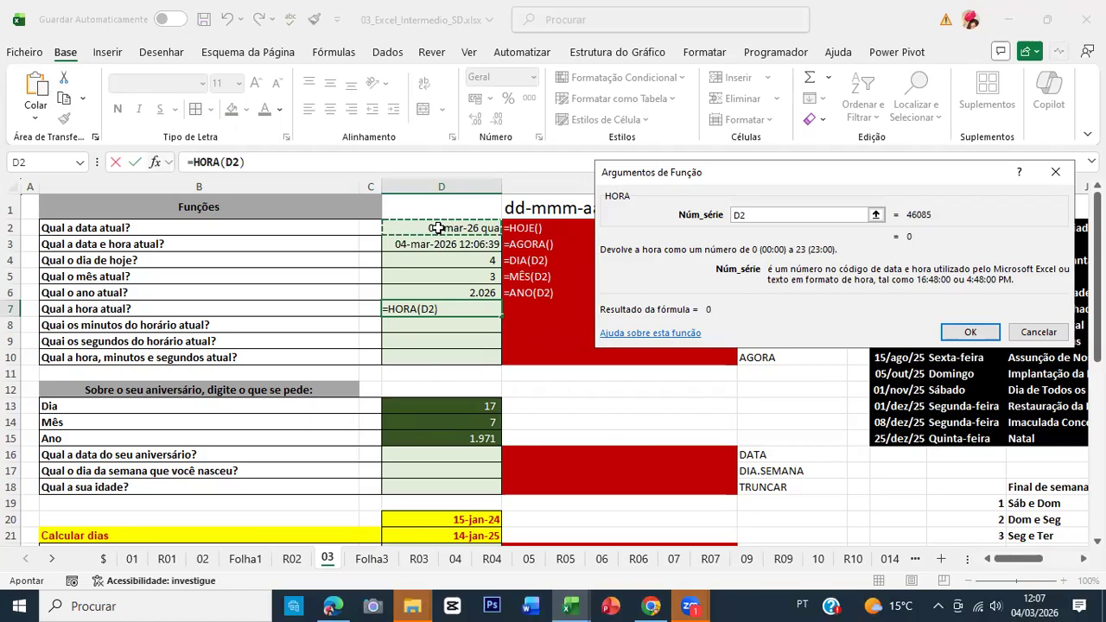
key("Return")
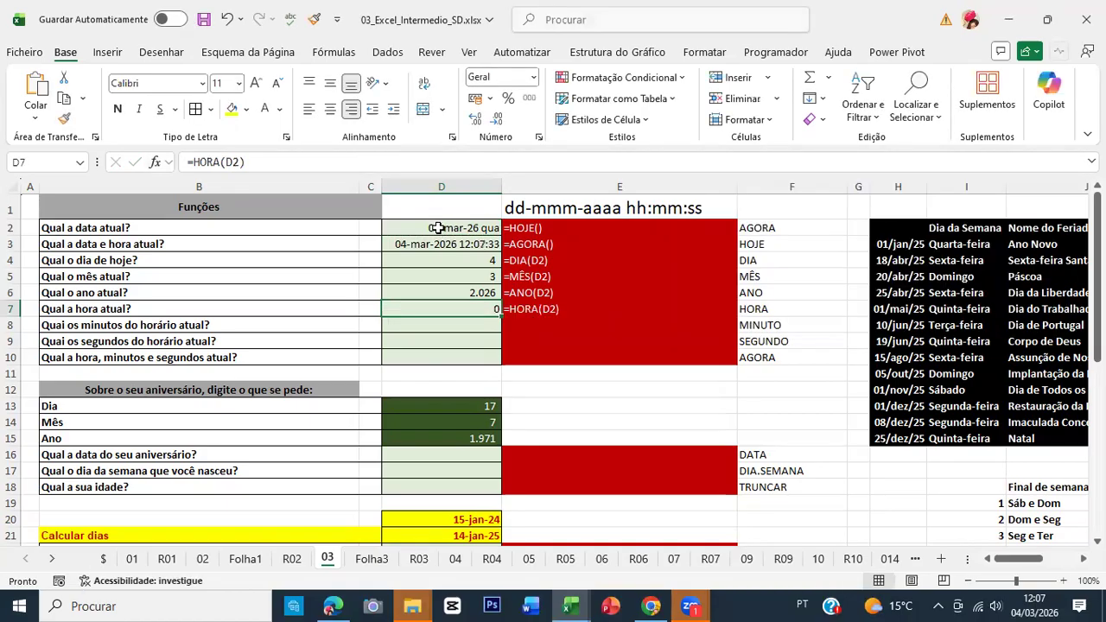
Change the HORA formula in D7 to reference the AGORA cell, making it =HORA(D3).
key("F2")
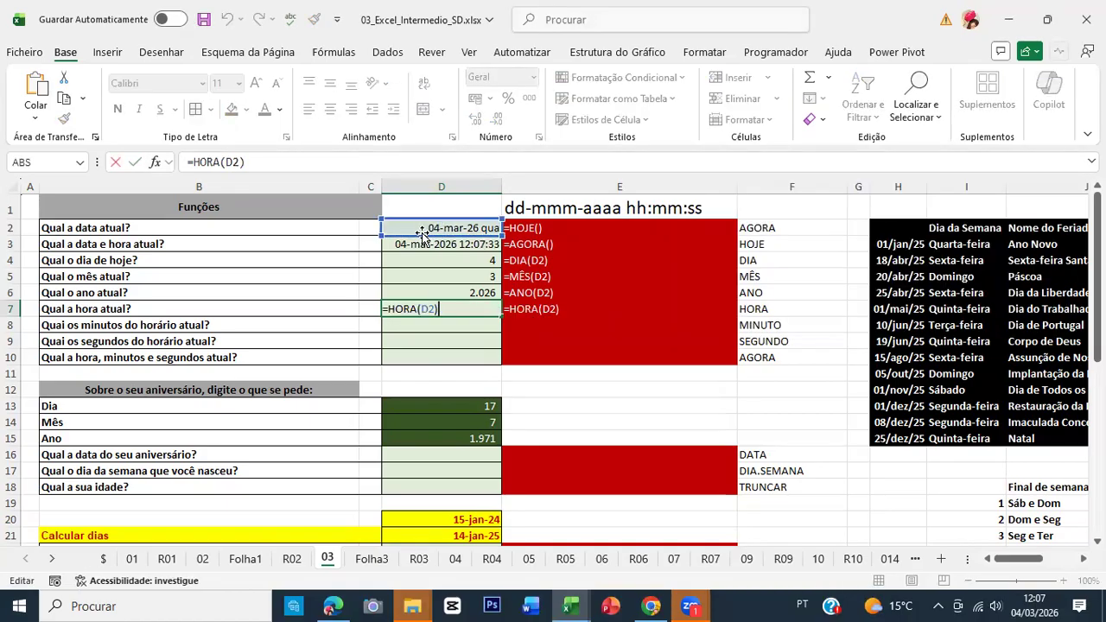
left_click(423, 243)
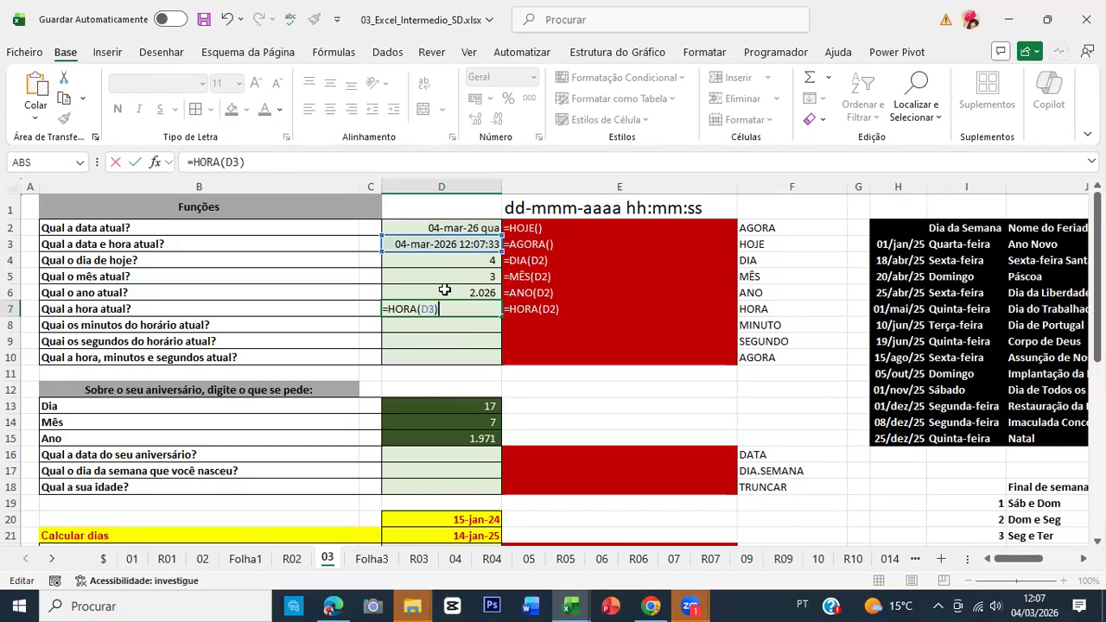
key("Return")
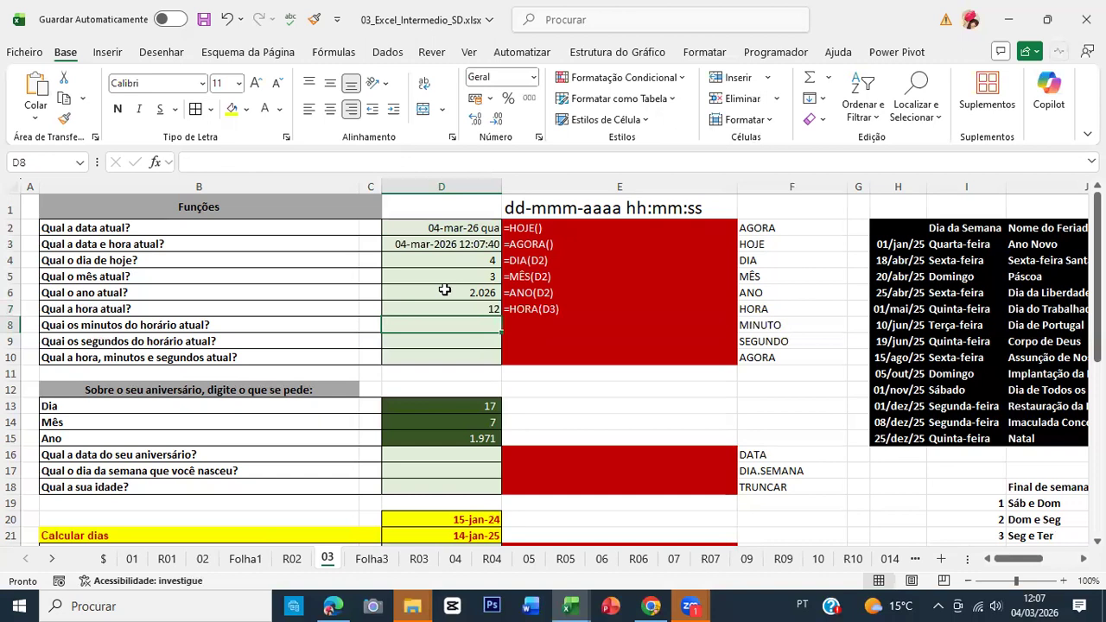
Enter =MINUTO(D3) in D8 to extract the minutes from the current date and time.
type("=mi")
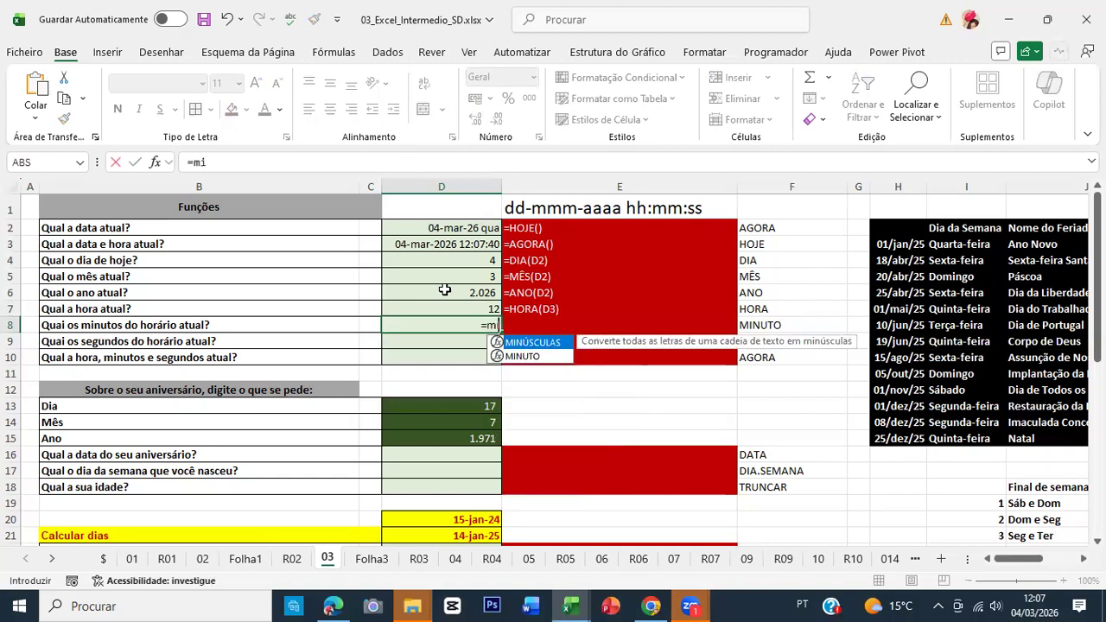
key("Tab")
left_click(442, 245)
key("Return")
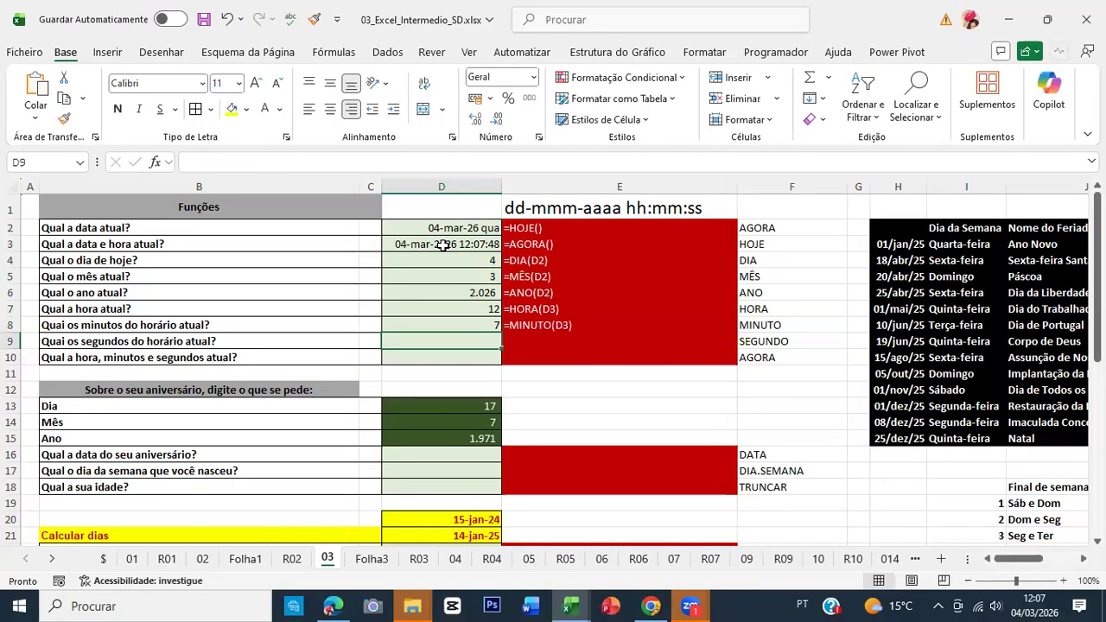
Enter =SEGUNDO(D3) in D9 to extract the seconds from the current date and time.
type("=seg")
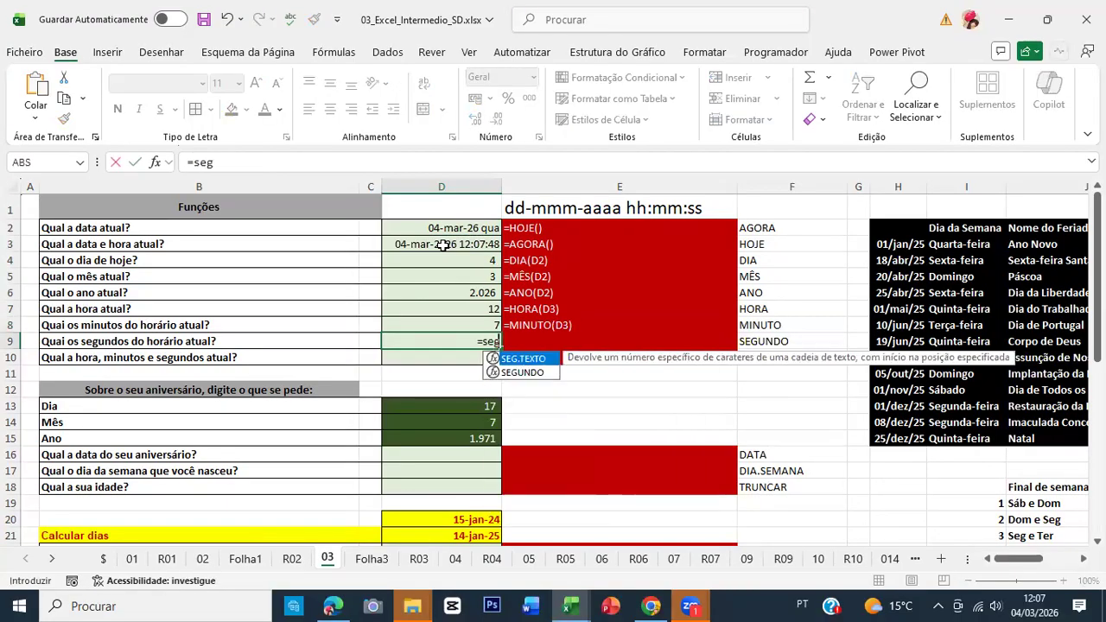
key("Down")
key("Tab")
left_click(442, 244)
type(")")
key("Return")
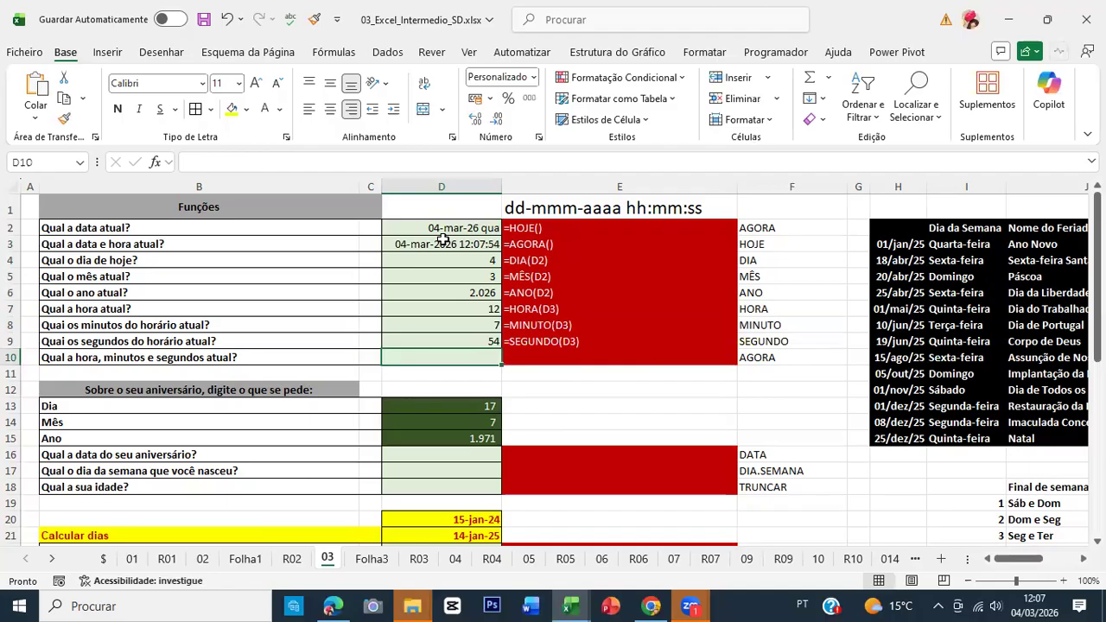
Copy the AGORA formula from D3 into D10, the answer cell for the current hour, minutes and seconds.
key("Up")
key("Up")
key("Up")
key("Up")
key("Up")
key("Up")
key("Up")
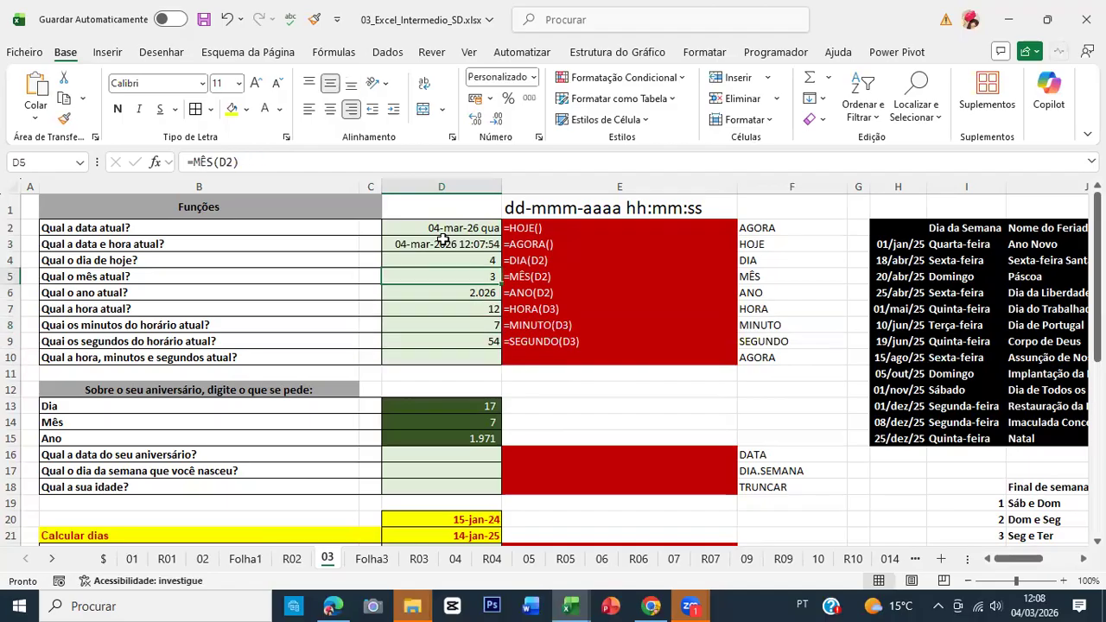
key("ctrl+c")
key("Down")
key("Down")
key("Down")
key("Down")
key("Down")
key("Down")
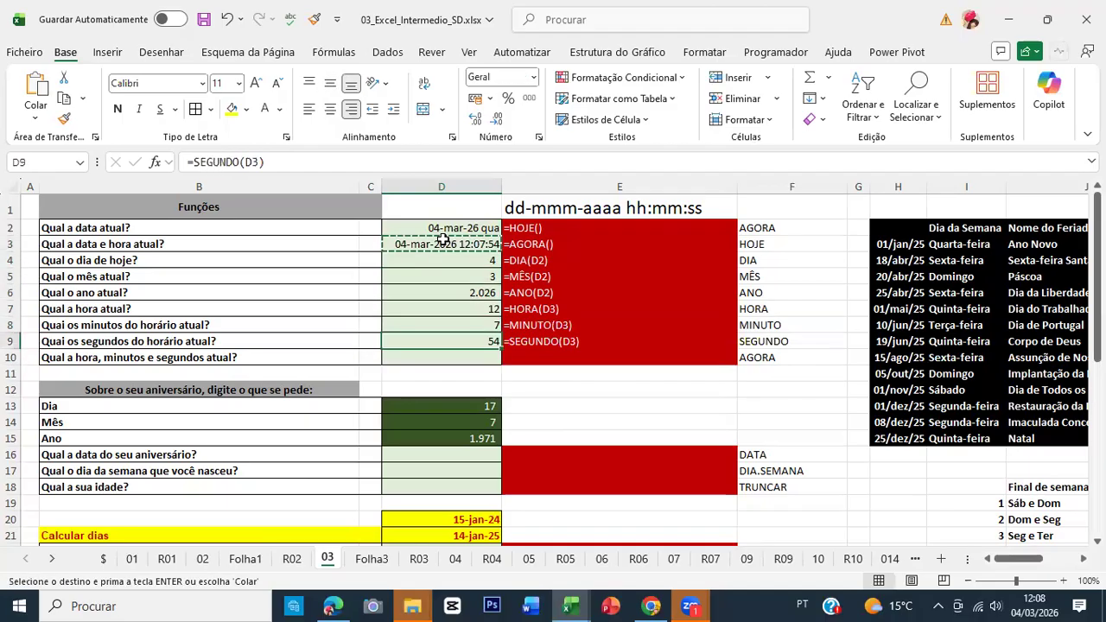
key("Return")
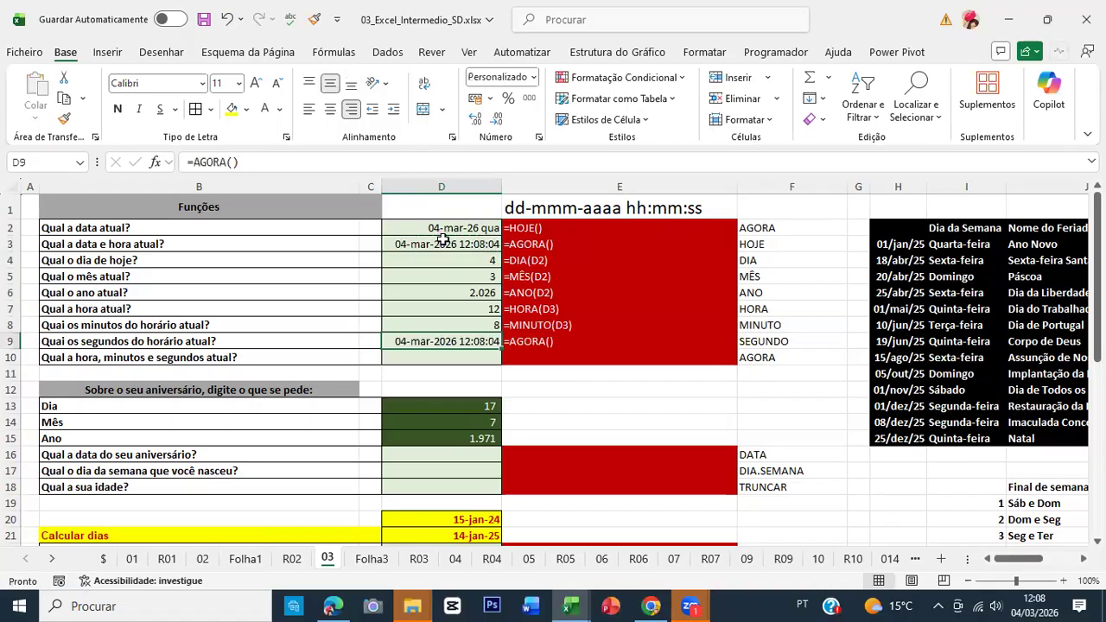
key("ctrl+z")
key("Down")
key("Return")
key("Up")
key("Down")
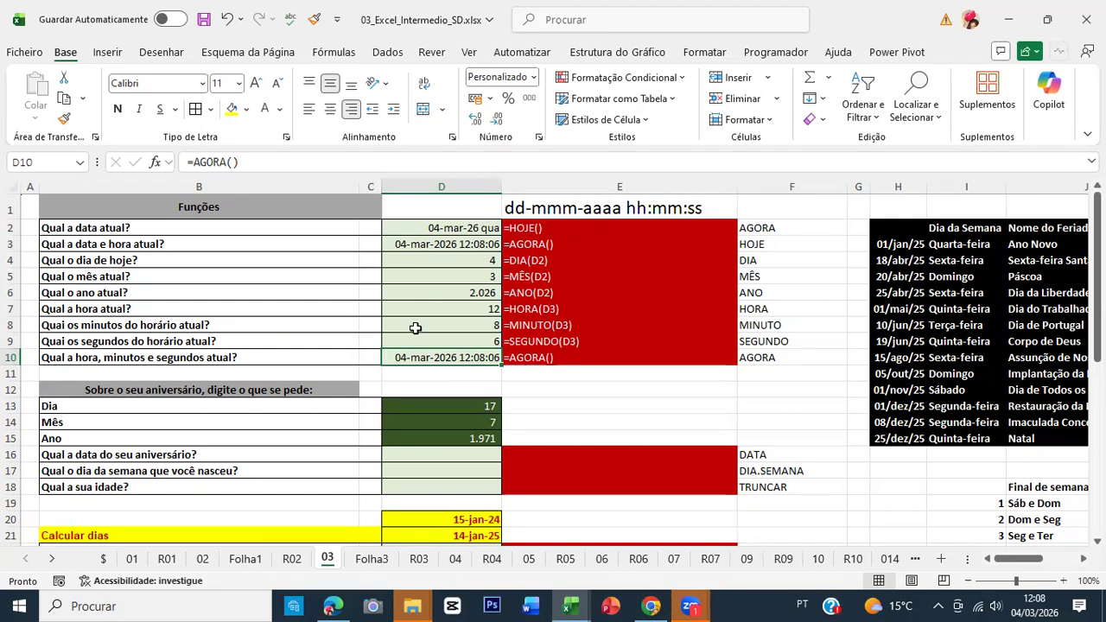
Review the date and time formulas in cells D2 through D7.
left_click(432, 261)
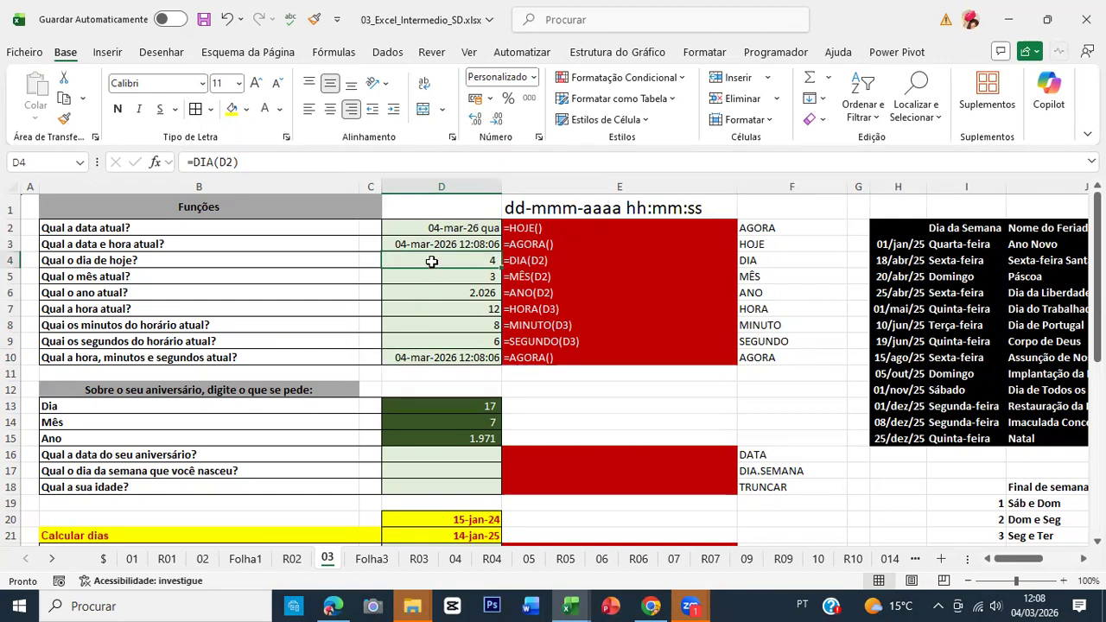
left_click(444, 229)
left_click(442, 241)
left_click_drag(445, 261, 448, 288)
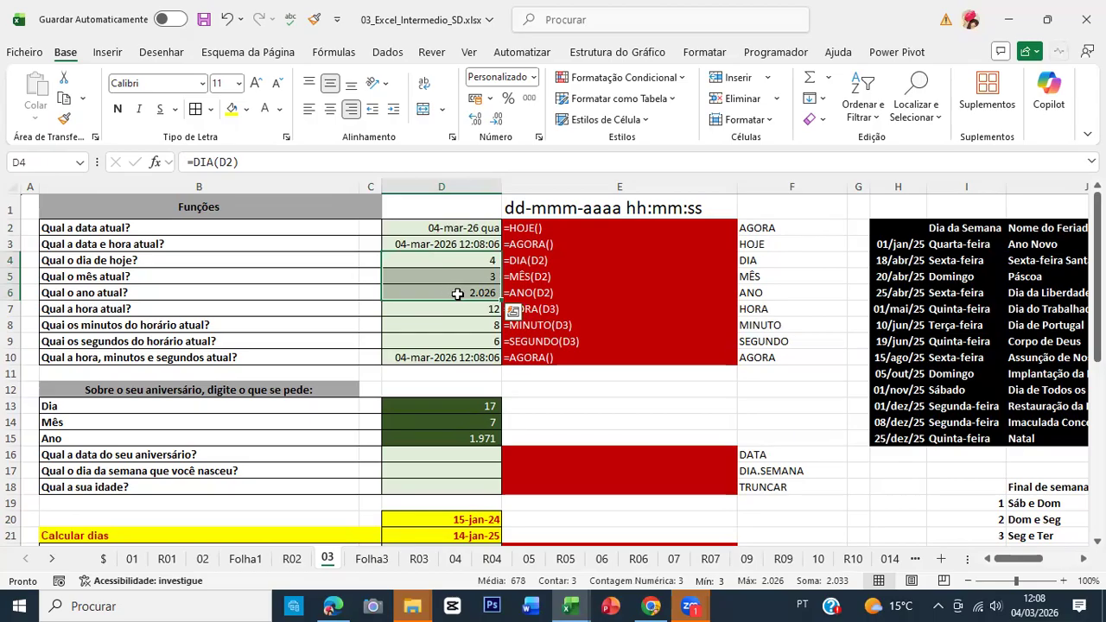
scroll(456, 345, "down", 1)
scroll(461, 313, "up", 1)
left_click(471, 308)
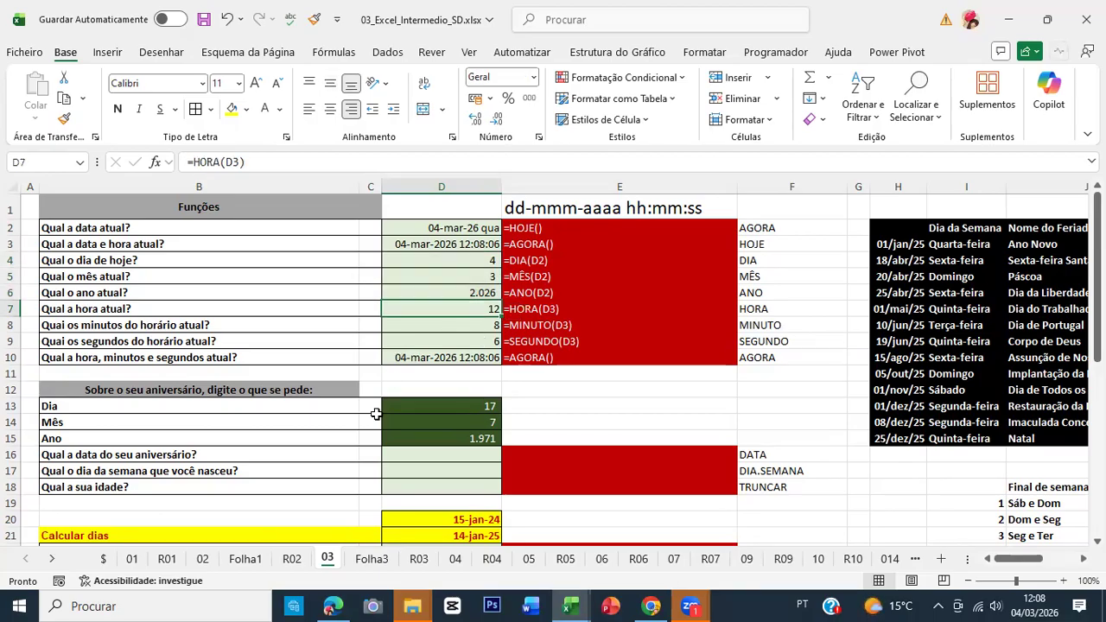
Examine the birthday's day, month and year inputs in D13, D14 and D15.
left_click(436, 405)
left_click(436, 428)
left_click(435, 436)
left_click(442, 409)
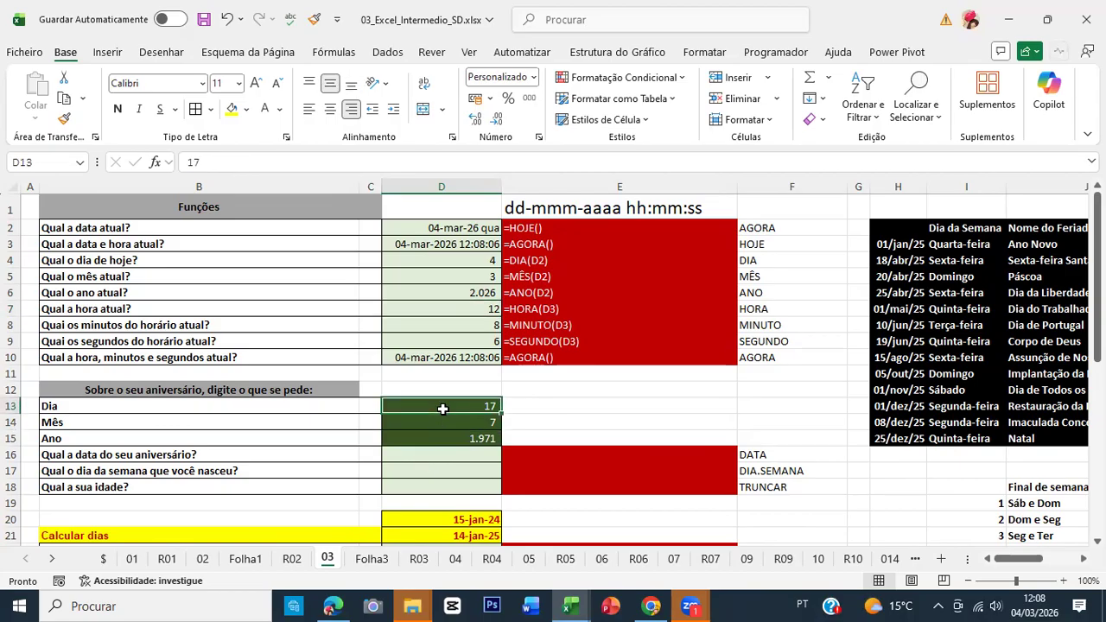
left_click(442, 422)
left_click(439, 437)
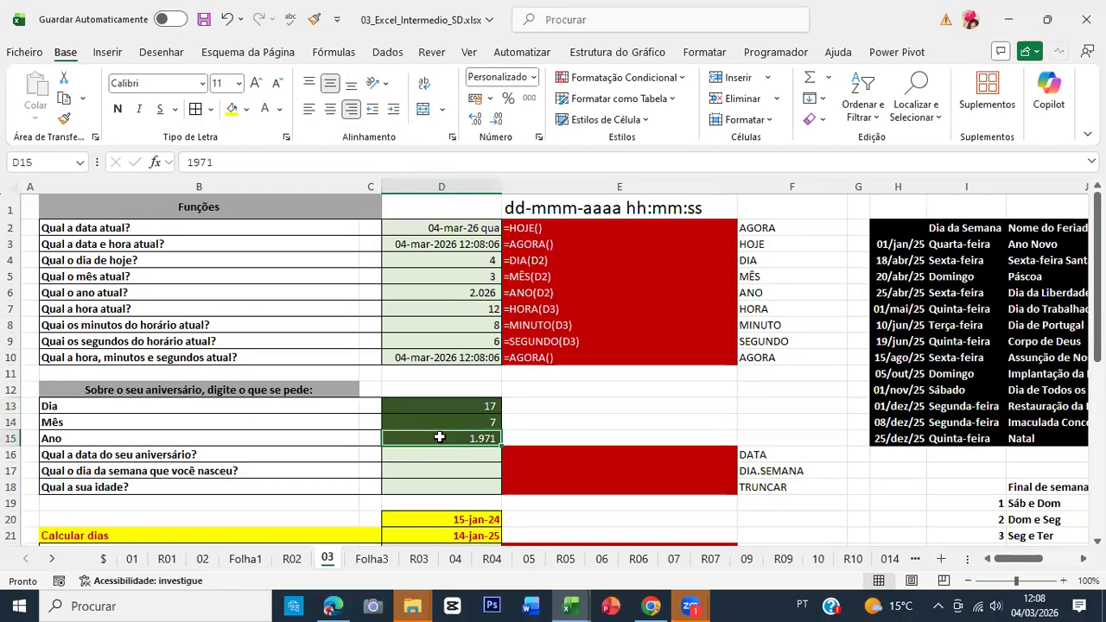
left_click(461, 407)
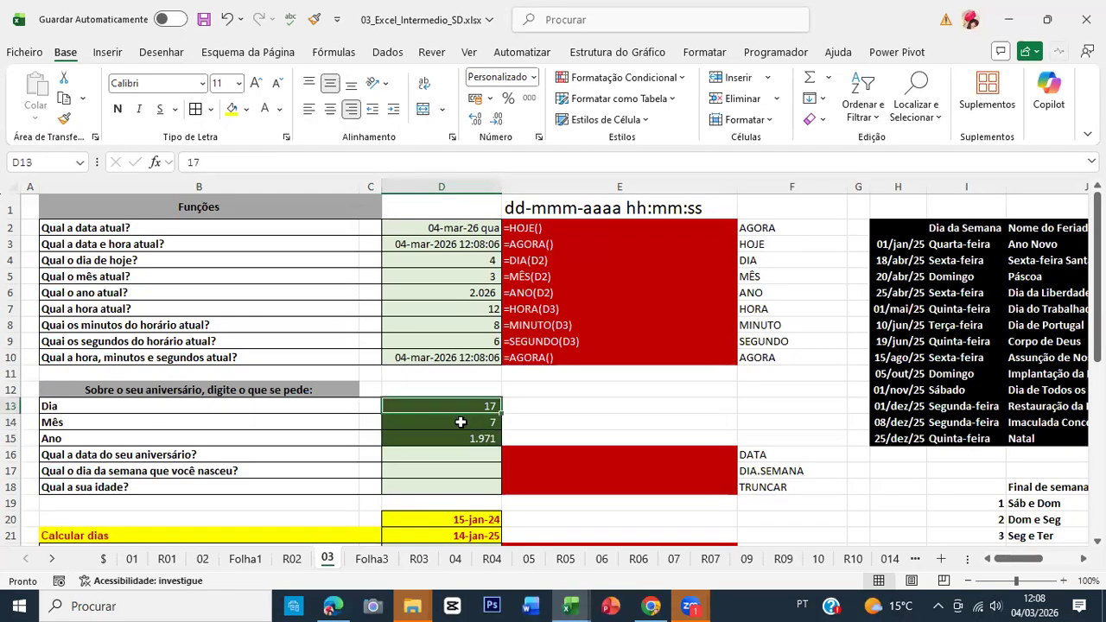
left_click(458, 423)
left_click(452, 437)
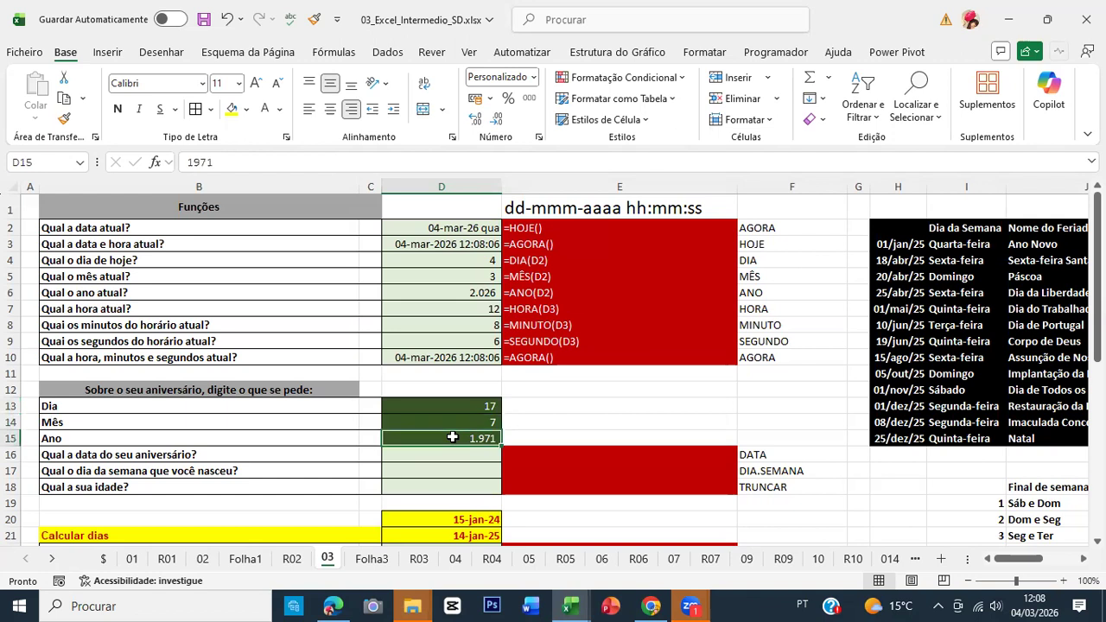
Build the birthday date in D16 with the DATA function, using D15 as year, D14 as month and D13 as day.
left_click(441, 454)
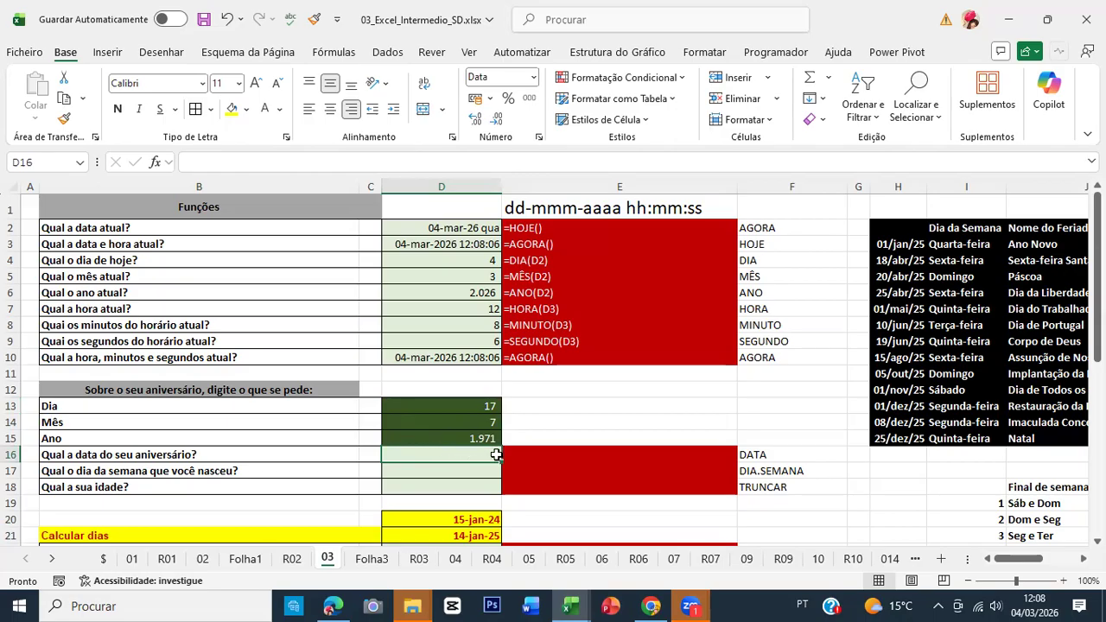
type("=data")
key("Tab")
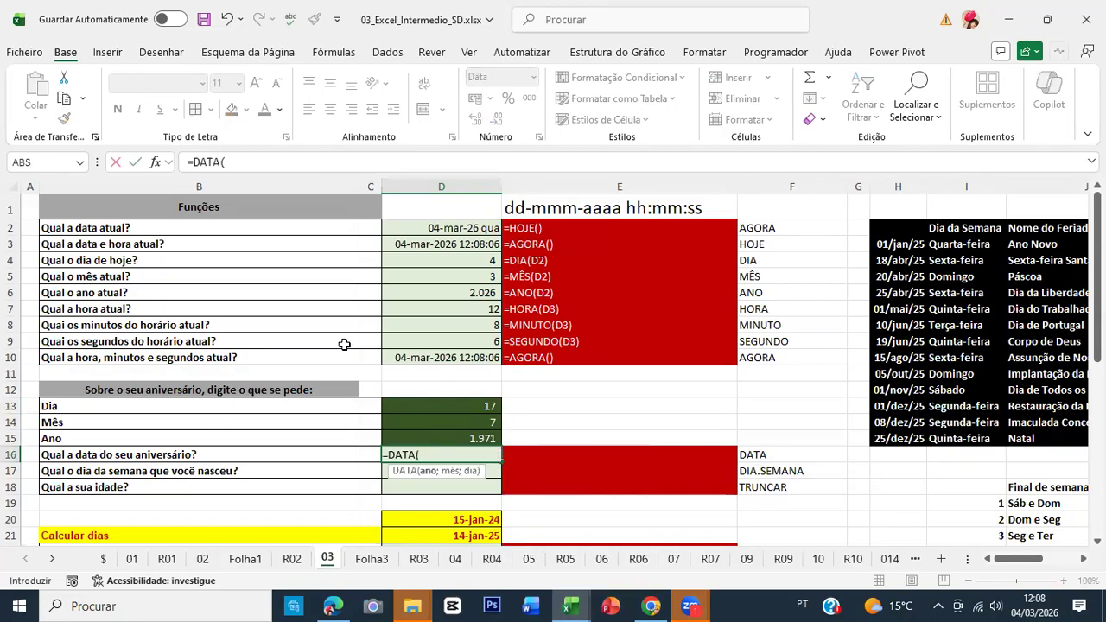
left_click(156, 166)
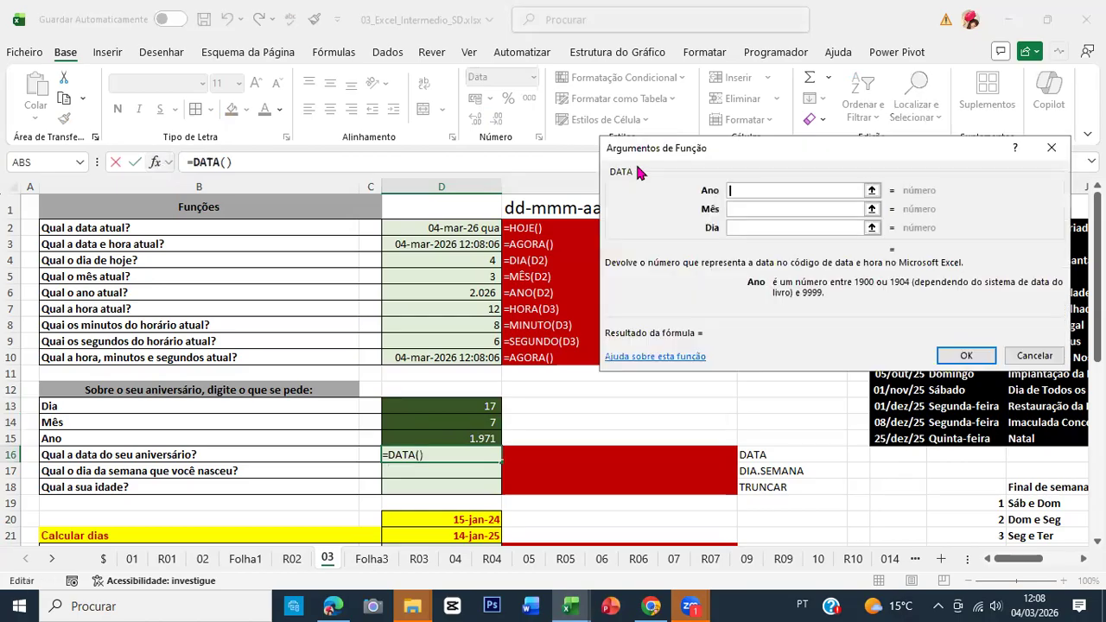
left_click_drag(644, 152, 535, 105)
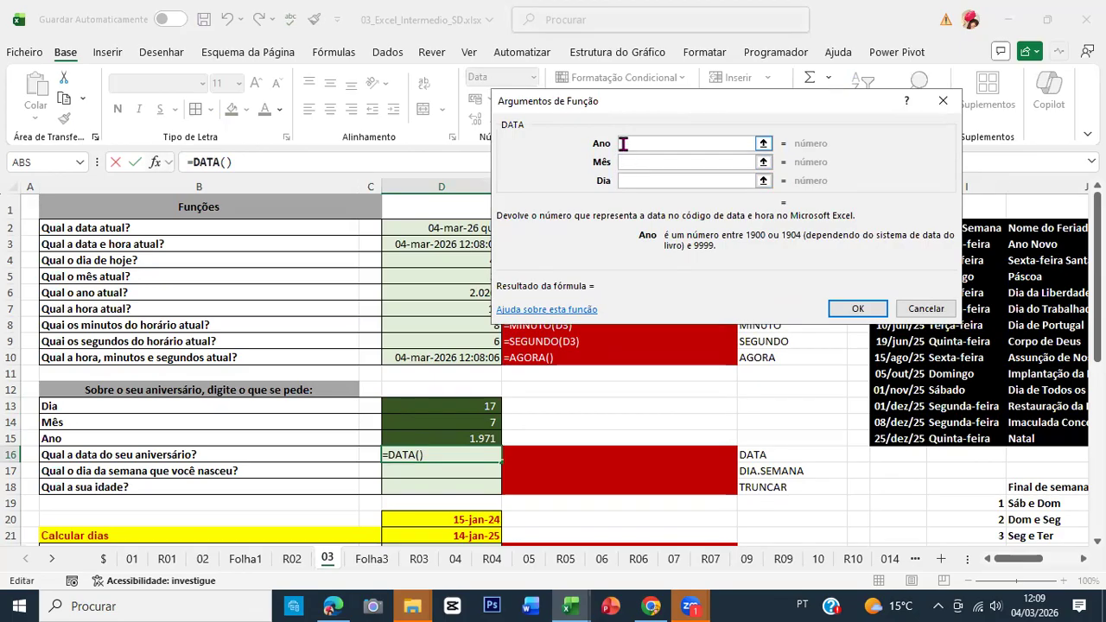
left_click(475, 437)
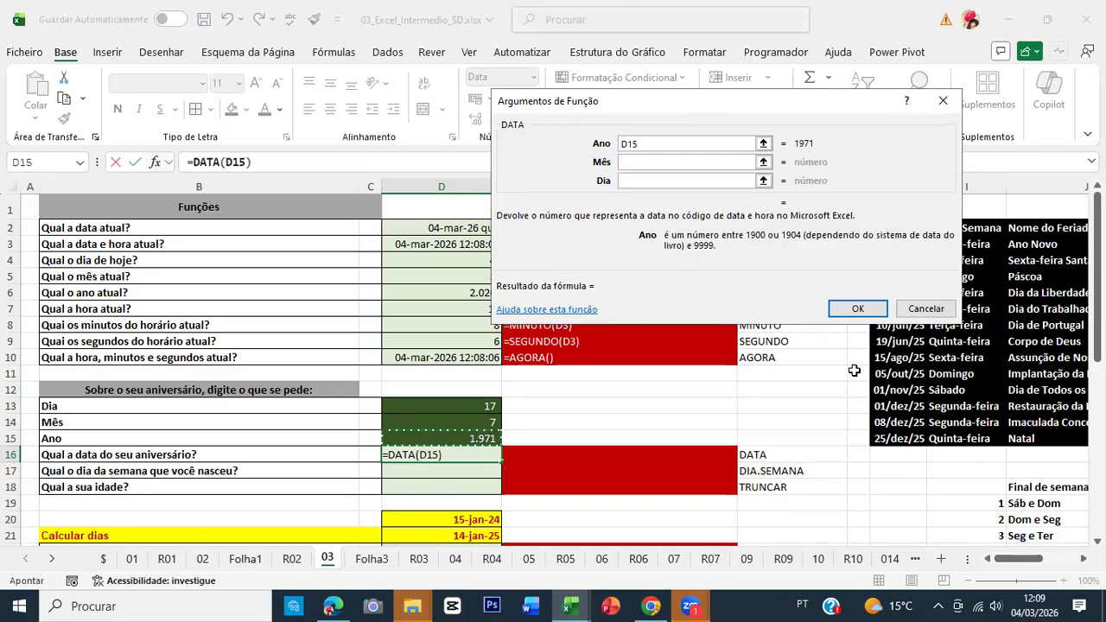
key("Tab")
left_click(461, 422)
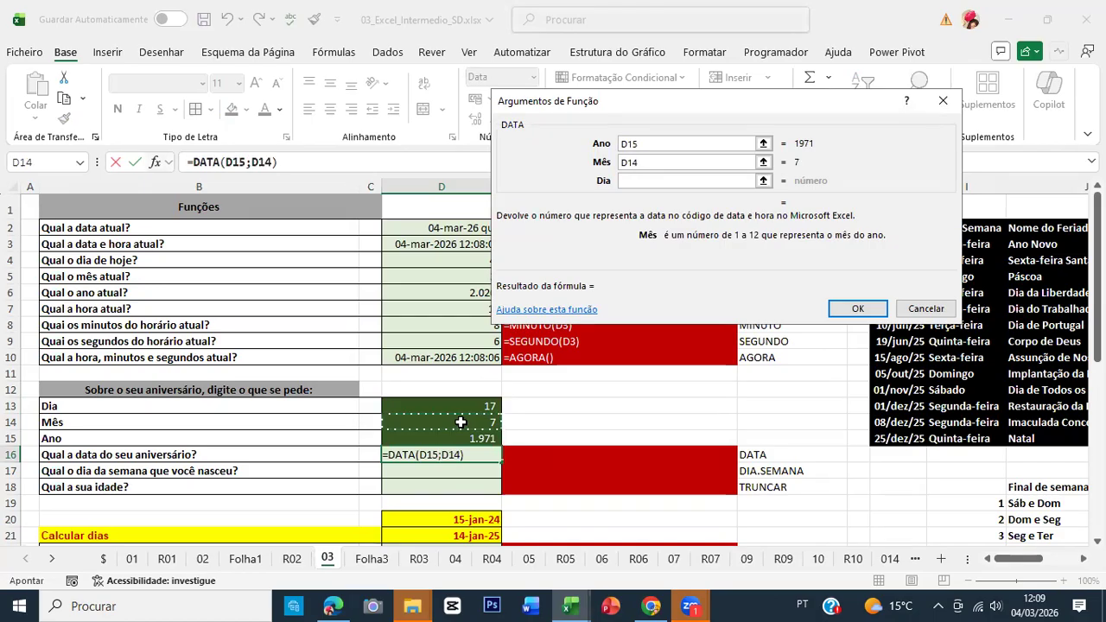
key("Tab")
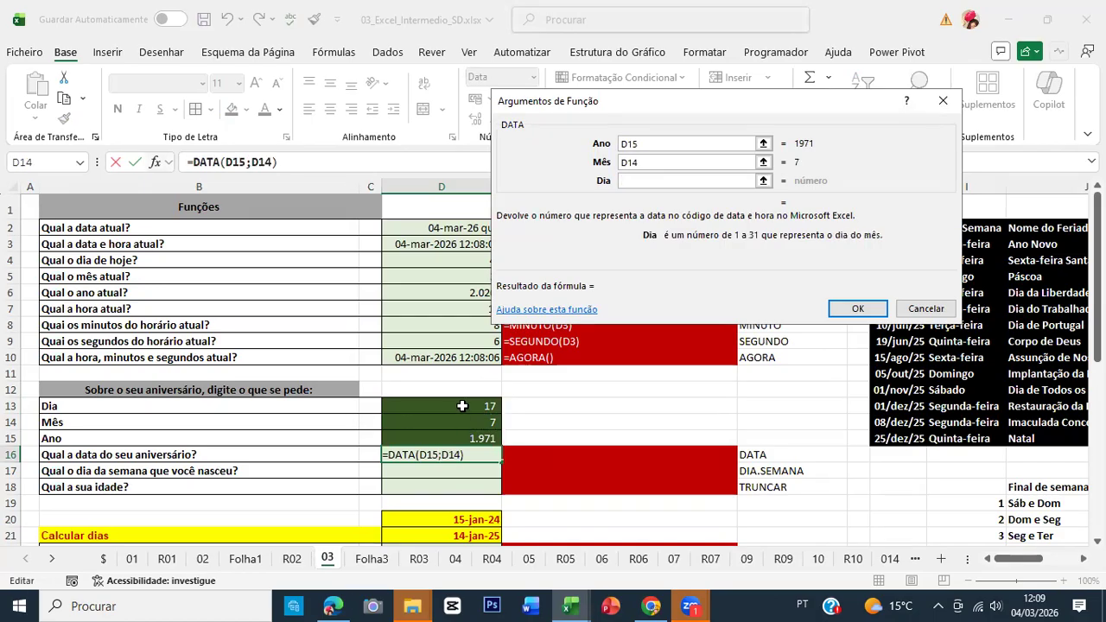
left_click(460, 405)
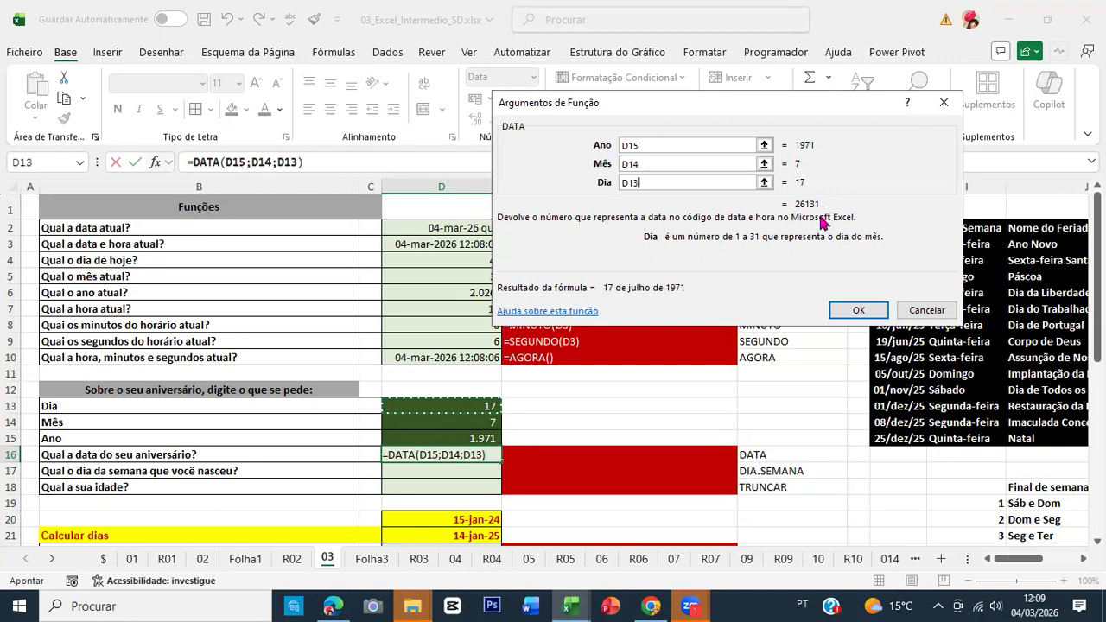
left_click(848, 310)
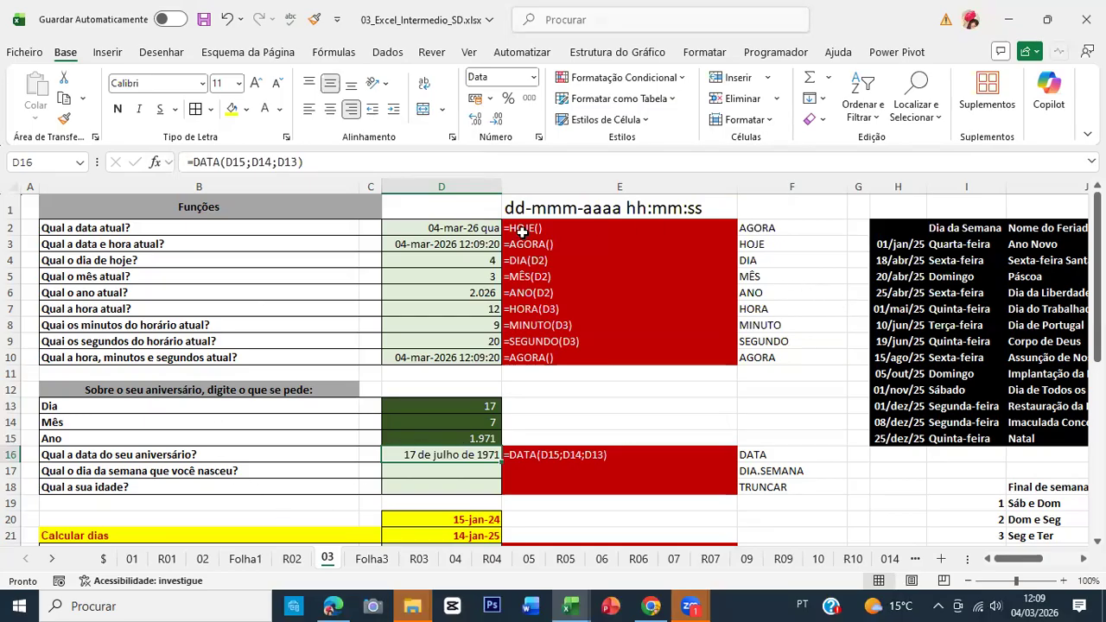
Bring up D16's custom number format and remove the [$-x-sysdate] prefix from its code.
left_click(538, 137)
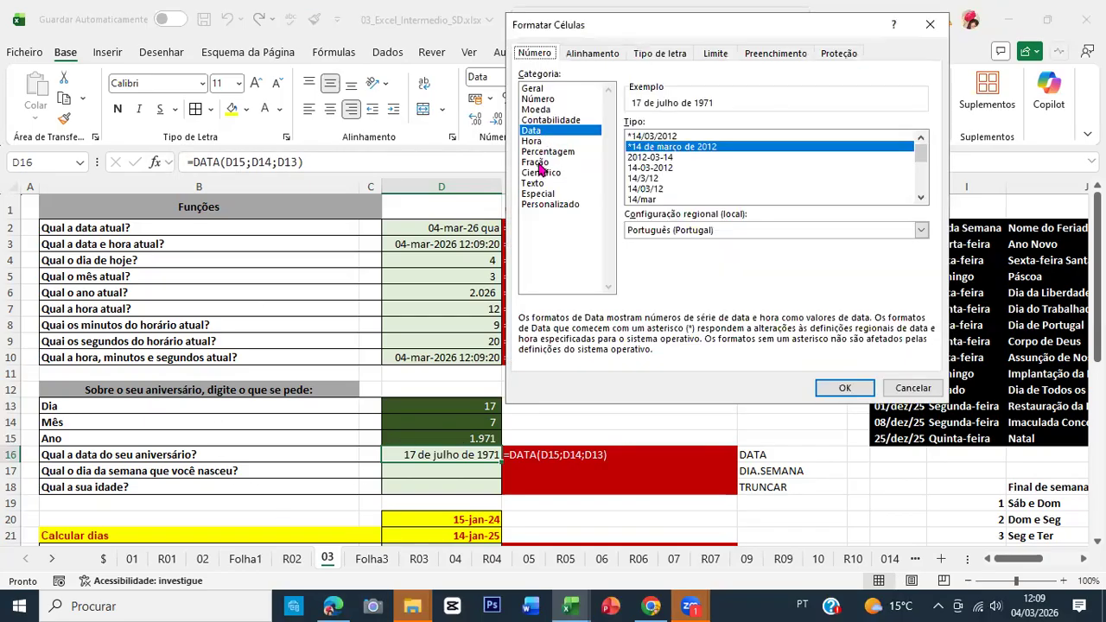
left_click(547, 204)
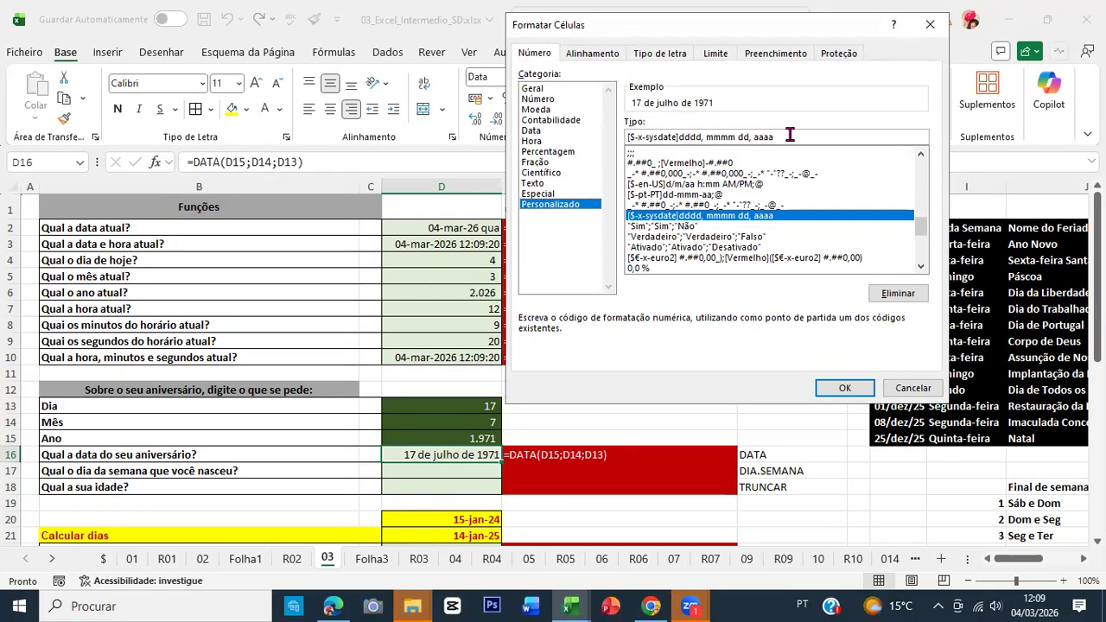
left_click_drag(675, 138, 452, 140)
key("Delete")
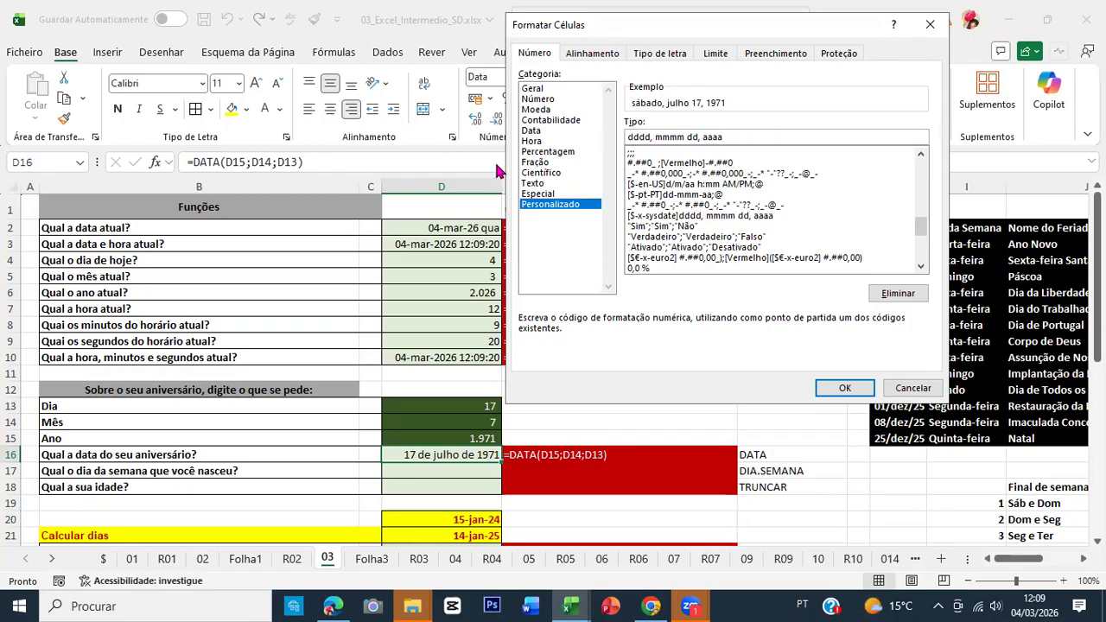
Replace D16's custom format code with dd "de" mmmm "de" aaaa, copy the code and apply the format.
left_click(653, 141)
key("shift+End")
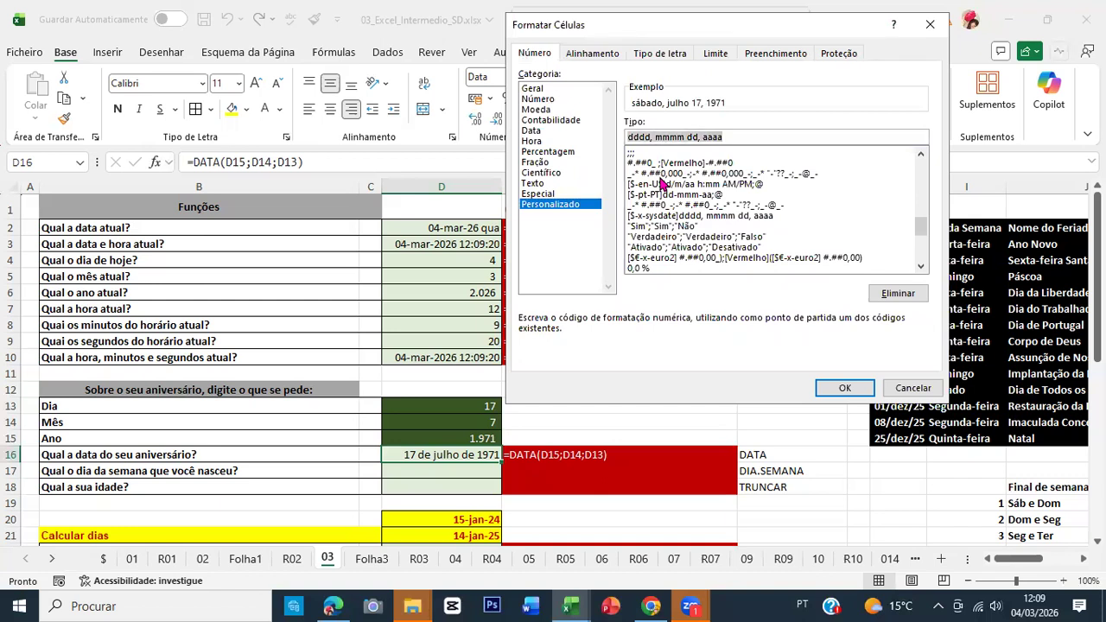
type("dd d")
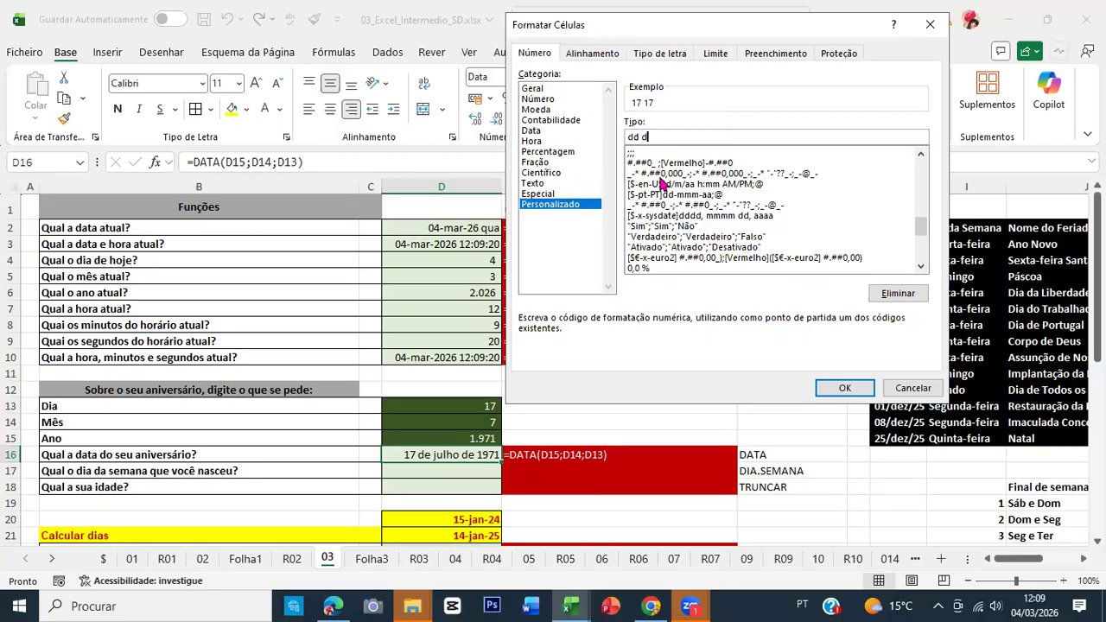
type("e mmmm")
key("Left")
key("Left")
key("Left")
type("\"")
key("Right")
key("Right")
type("\"")
key("End")
type("\"de\" ")
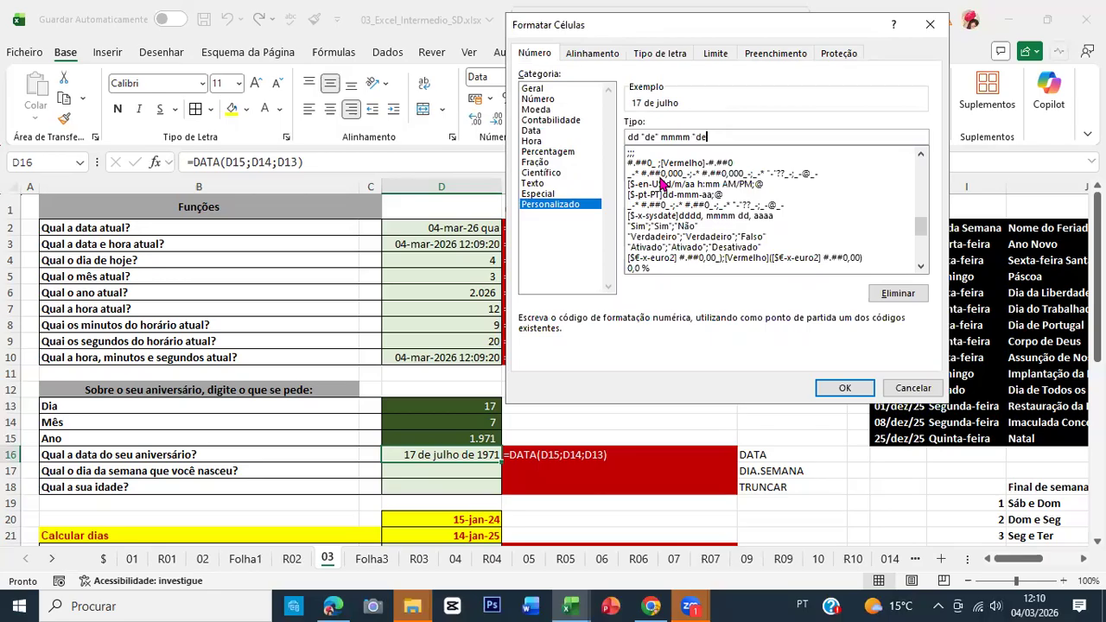
type("aaaa")
key("shift+Home")
key("ctrl+c")
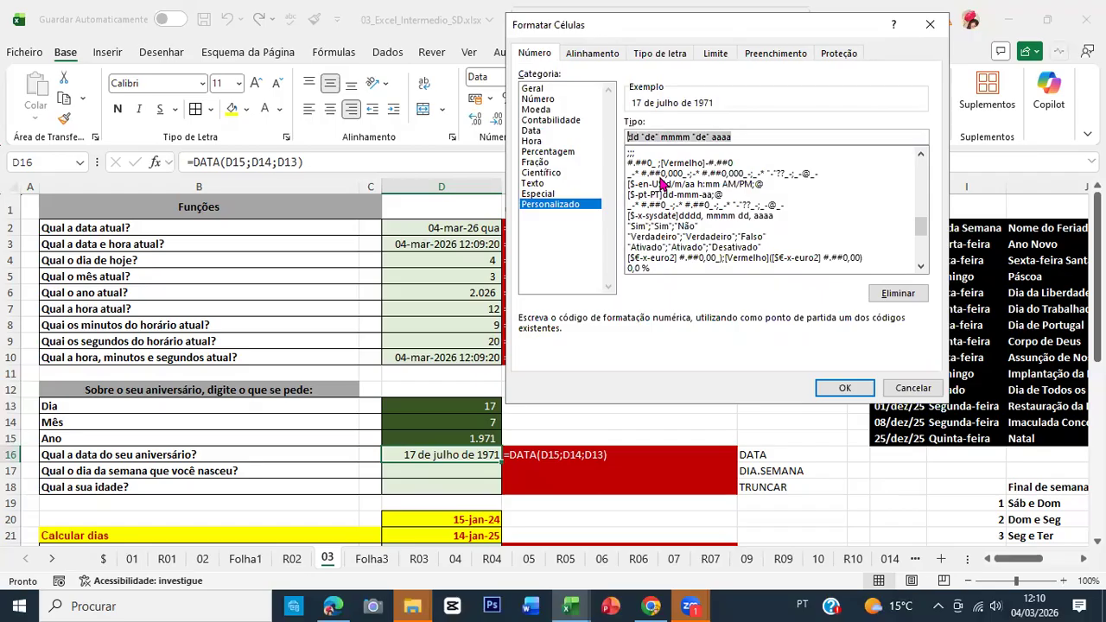
left_click(831, 389)
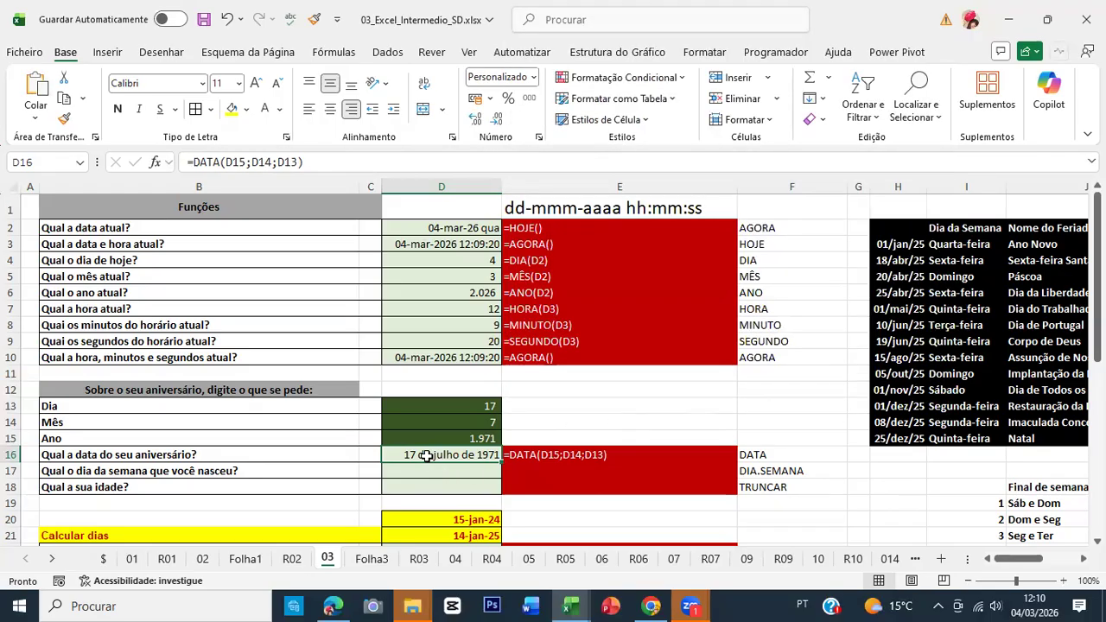
Paste the copied date format code into E15 as a reference note.
left_click(532, 437)
key("ctrl+v")
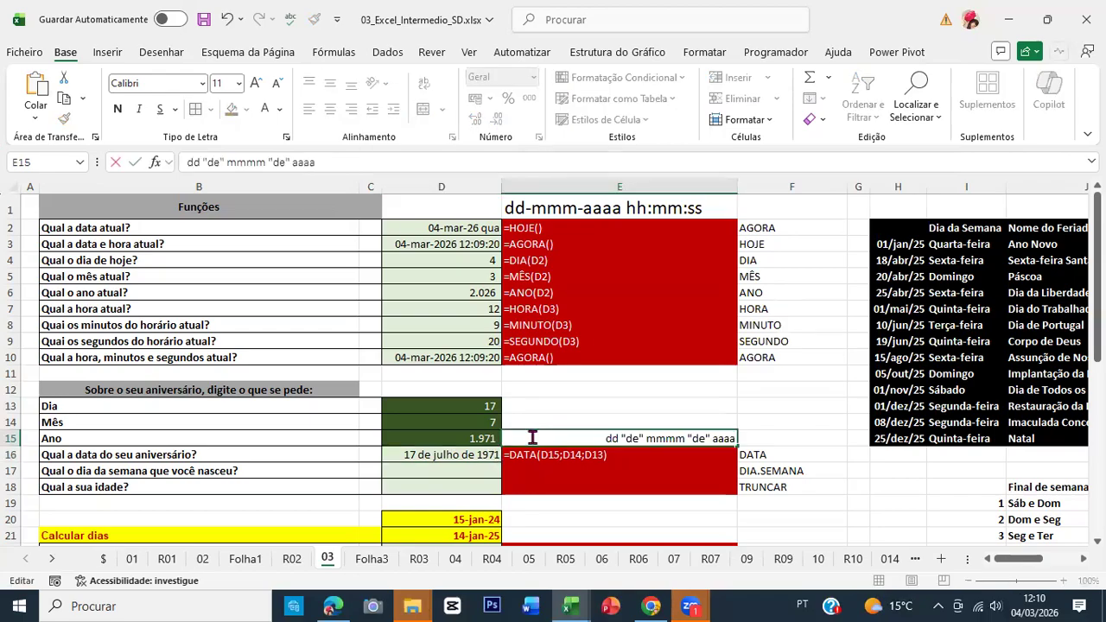
key("Return")
left_click(532, 437)
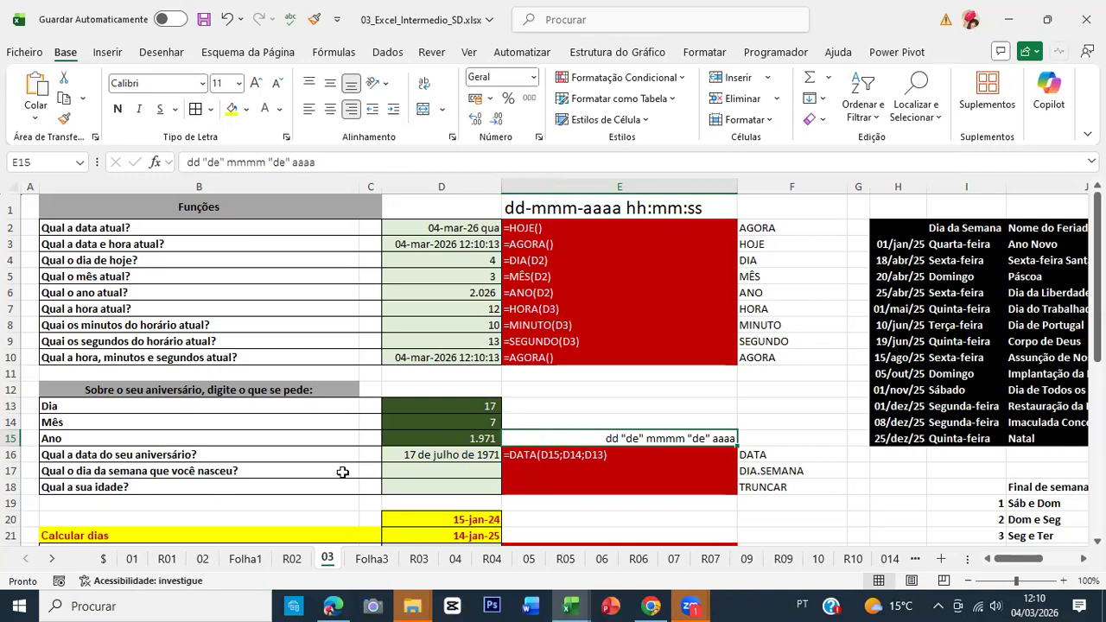
Extend D16's custom date format with "|" dddd after the year to include the full weekday name, and save the workbook.
left_click(422, 474)
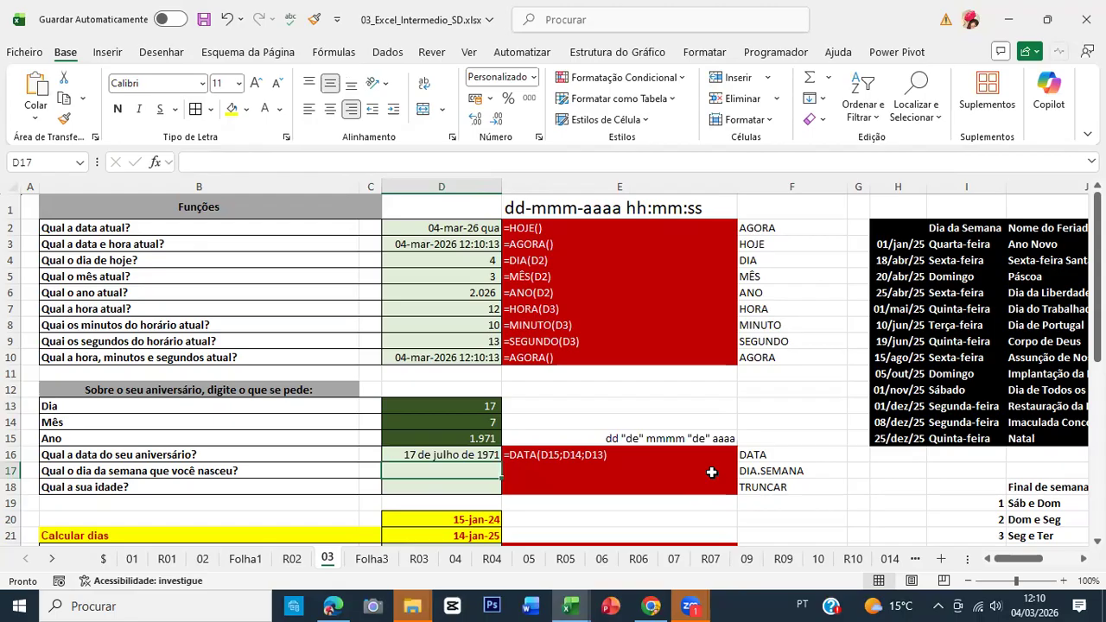
key("Up")
left_click(538, 138)
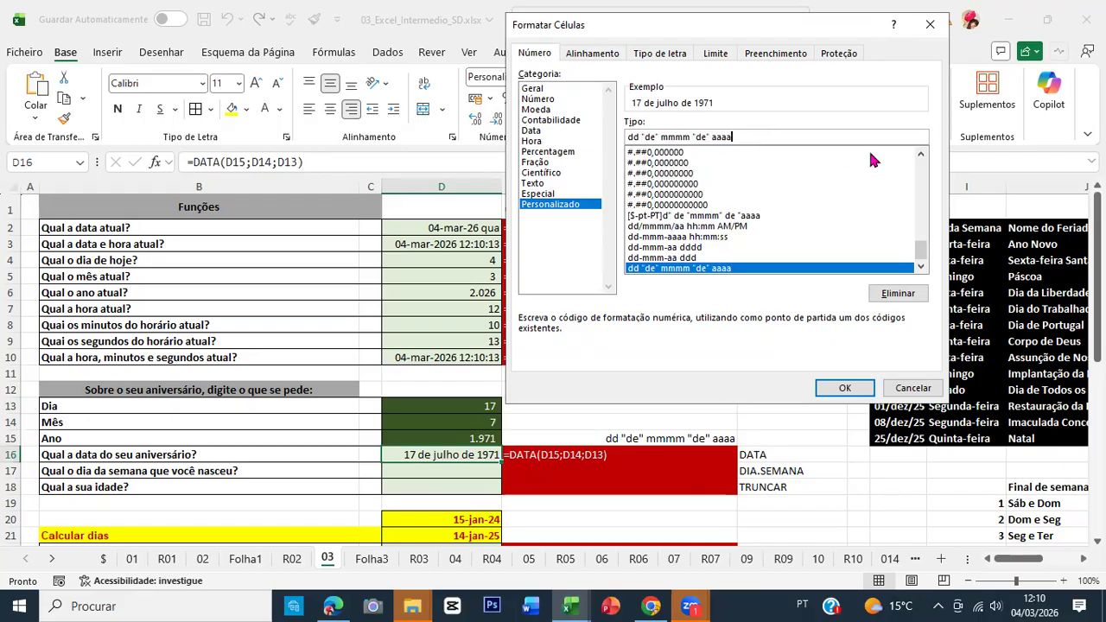
type("|")
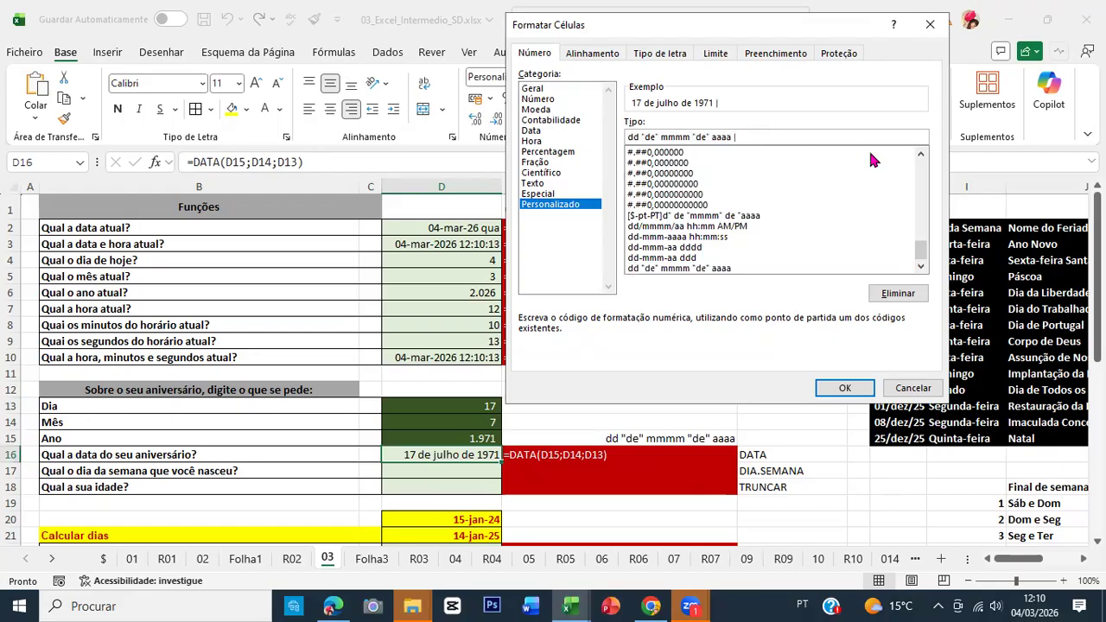
key("BackSpace")
type("\"|\" dddd")
left_click(845, 388)
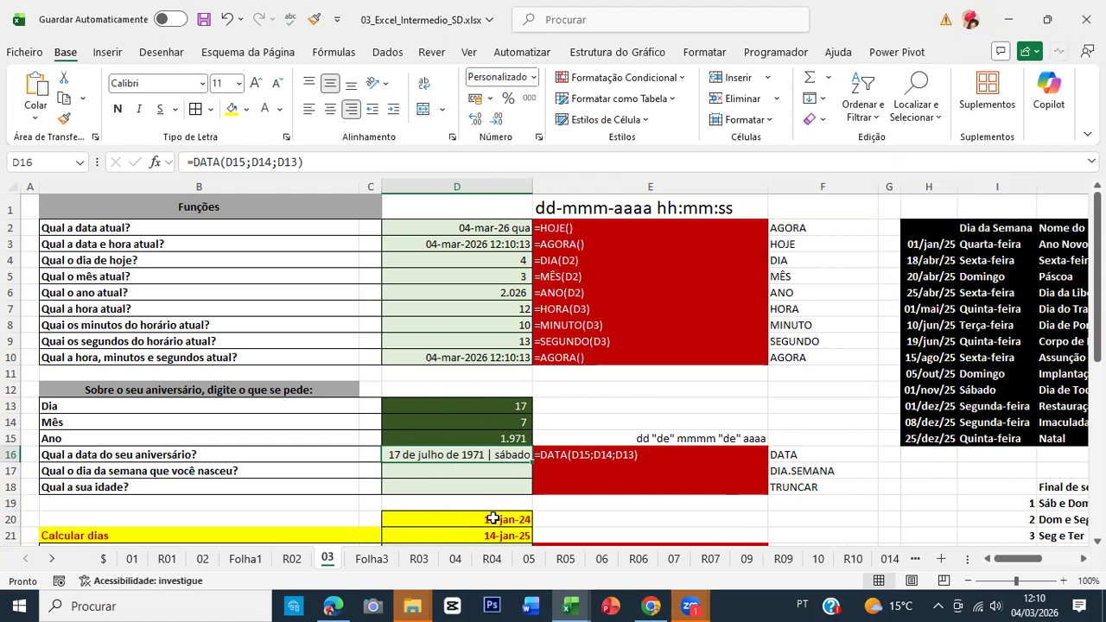
left_click(204, 19)
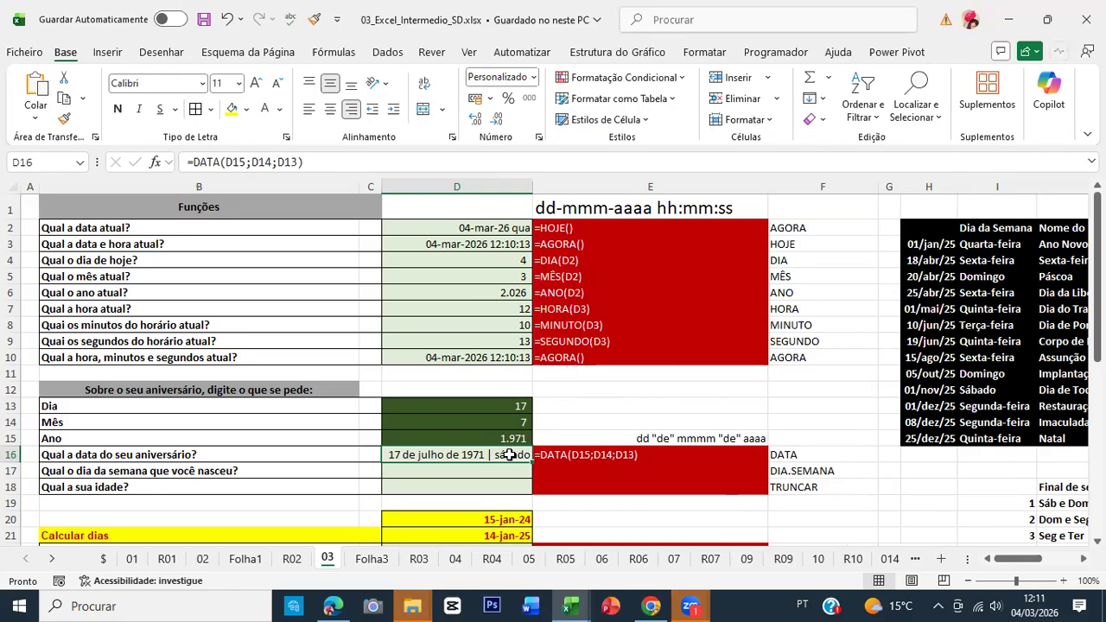
Enter the DIA.SEMANA function in D17 with D16 as the serial number and the return type left blank, and save the workbook.
left_click(502, 468)
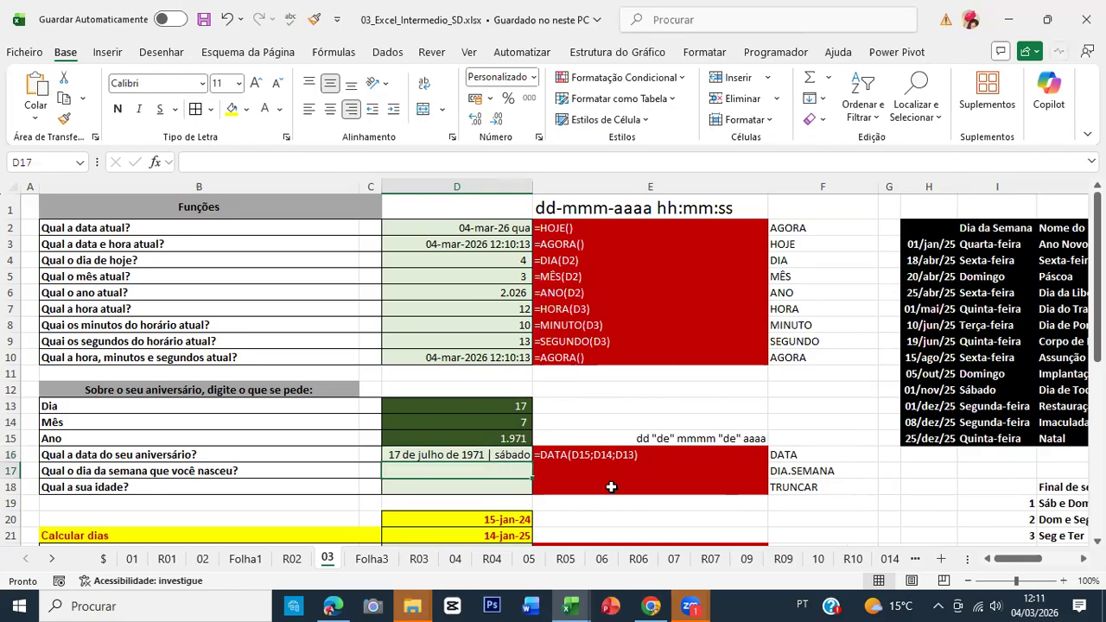
type("=dia")
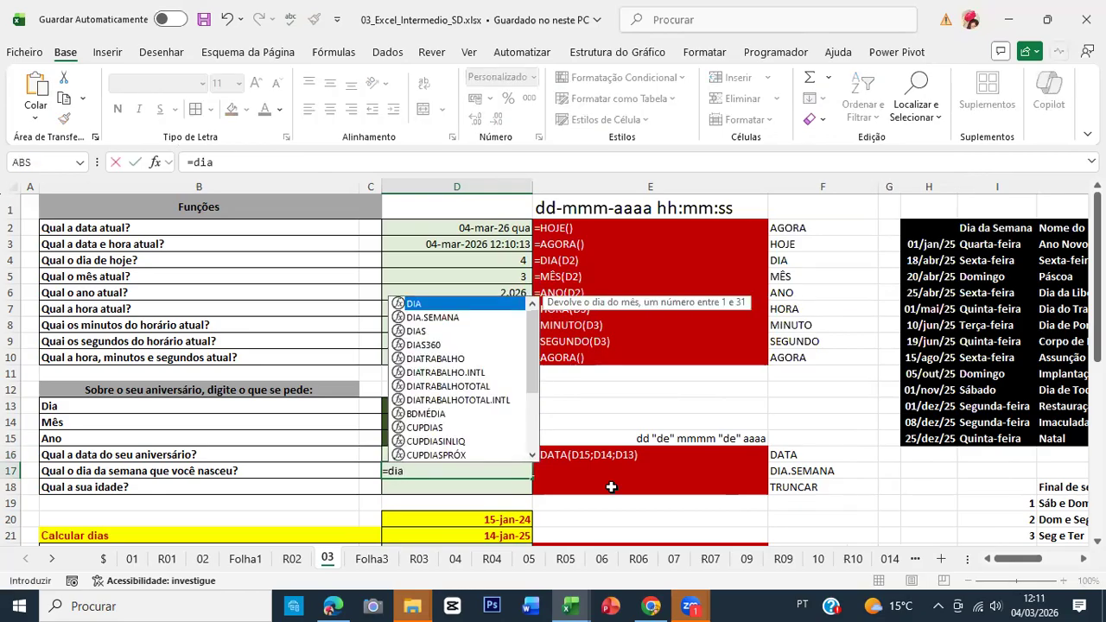
key("Down")
key("Tab")
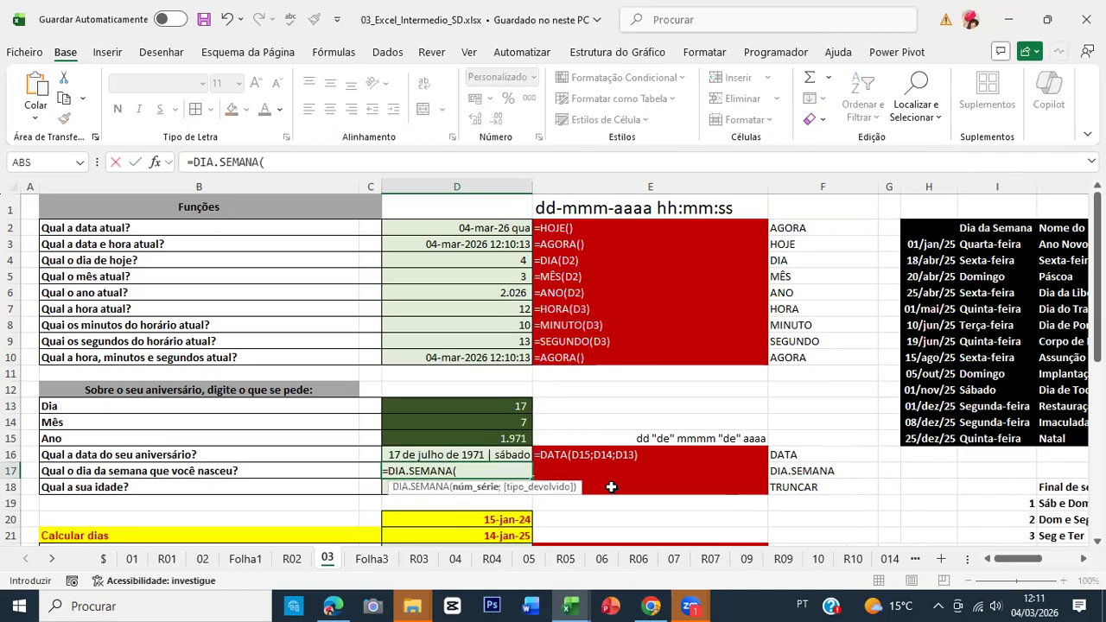
left_click(156, 162)
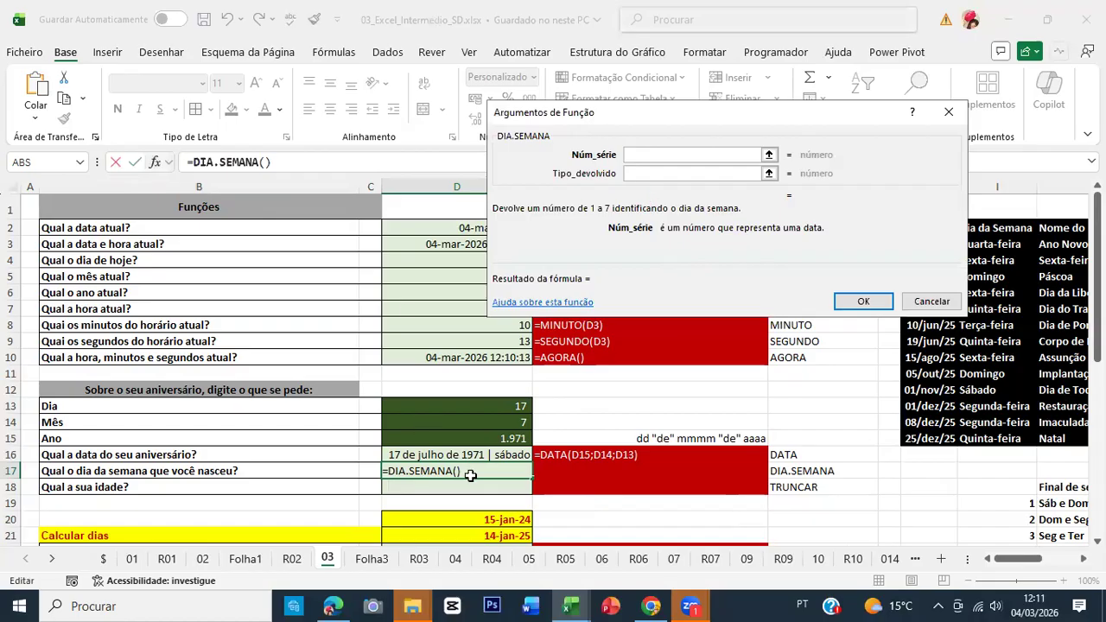
left_click(452, 453)
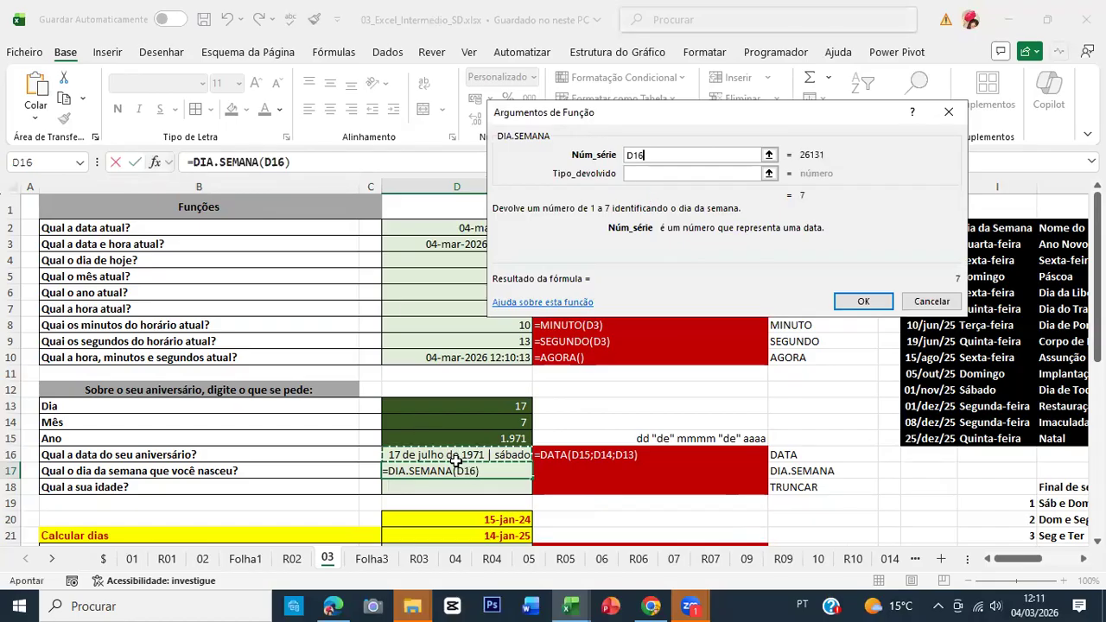
left_click(642, 171)
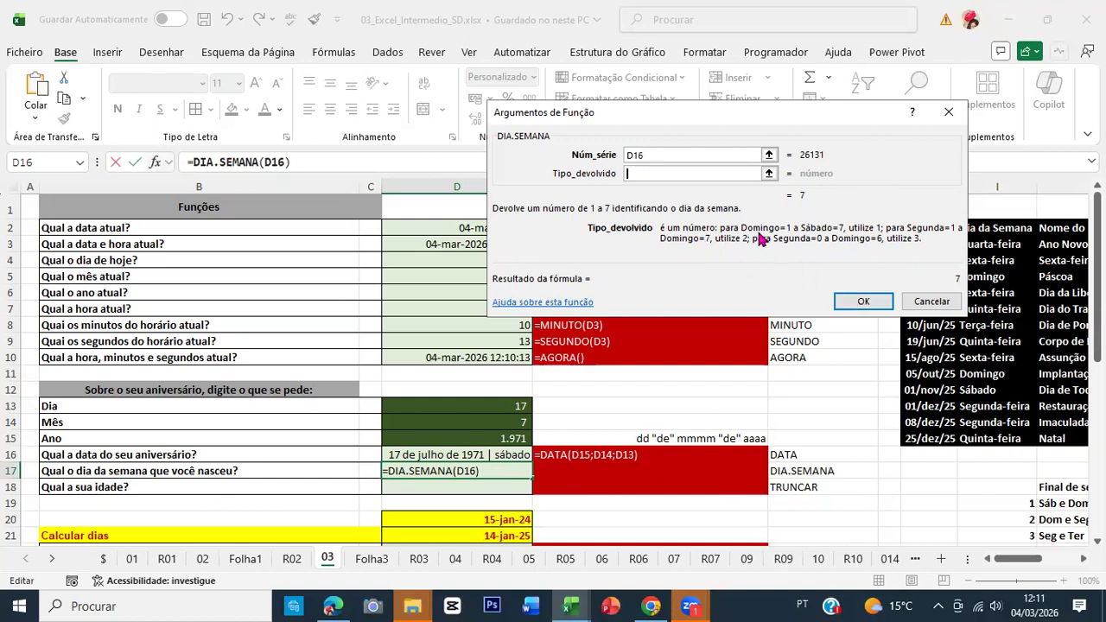
left_click(851, 299)
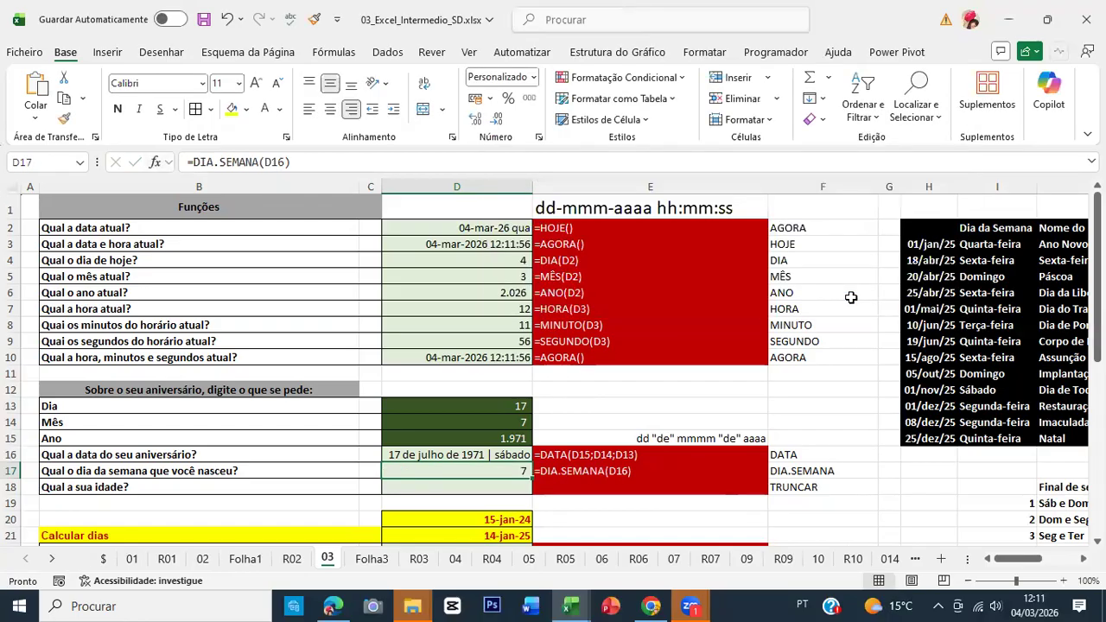
left_click(204, 19)
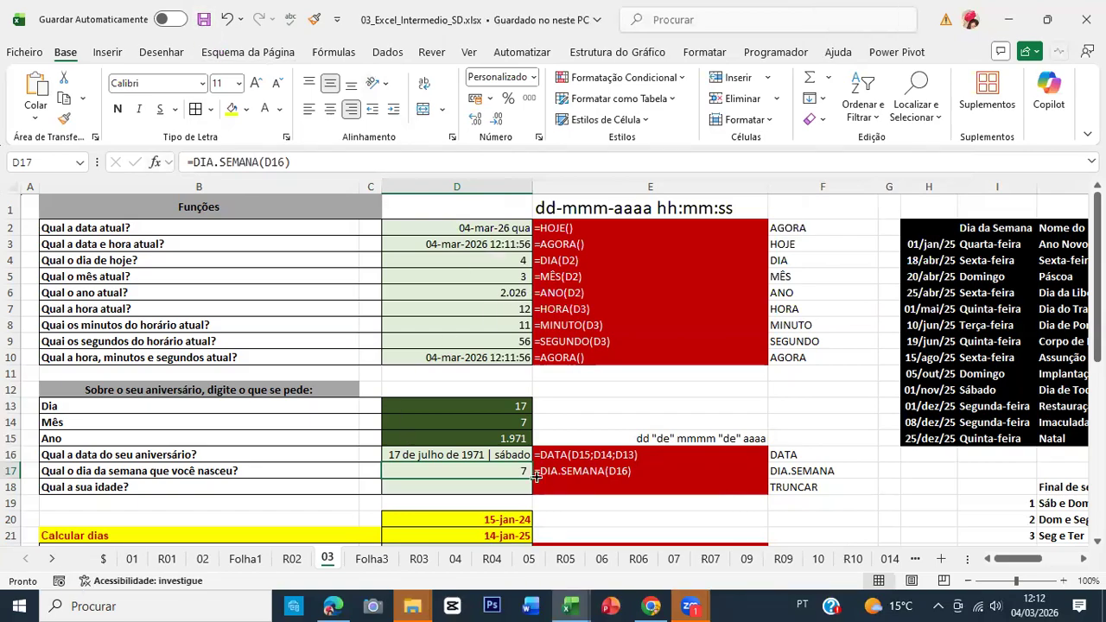
Add a new sheet and enter =ALEATÓRIOENTRE(26580;45350) in C2.
left_click(942, 559)
left_click(130, 213)
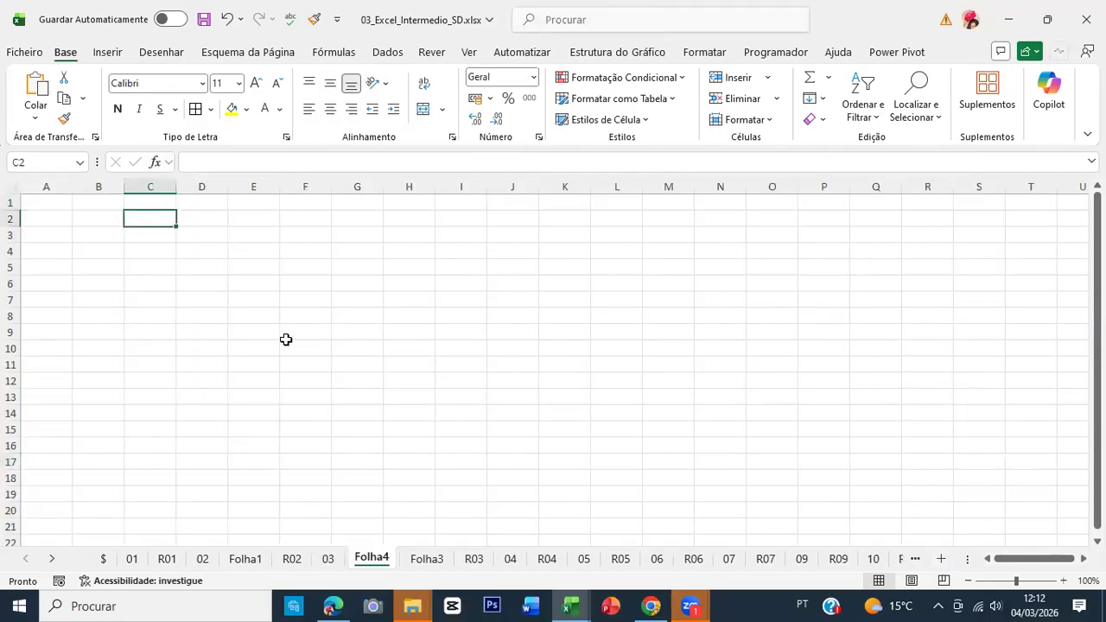
type("=ale")
key("Down")
key("Tab")
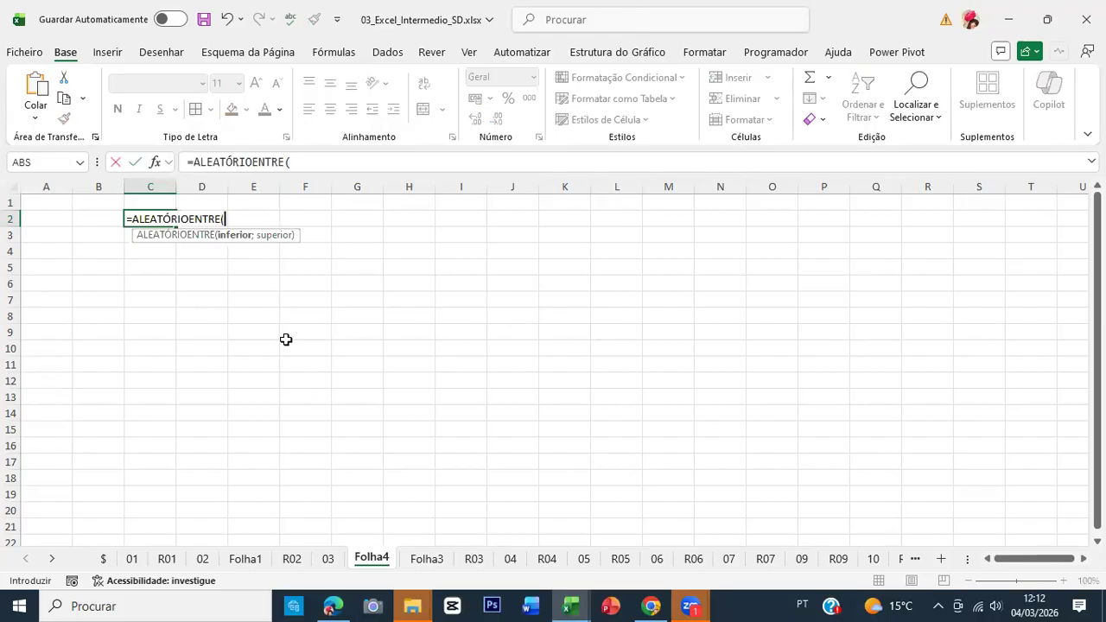
type("26580;4535")
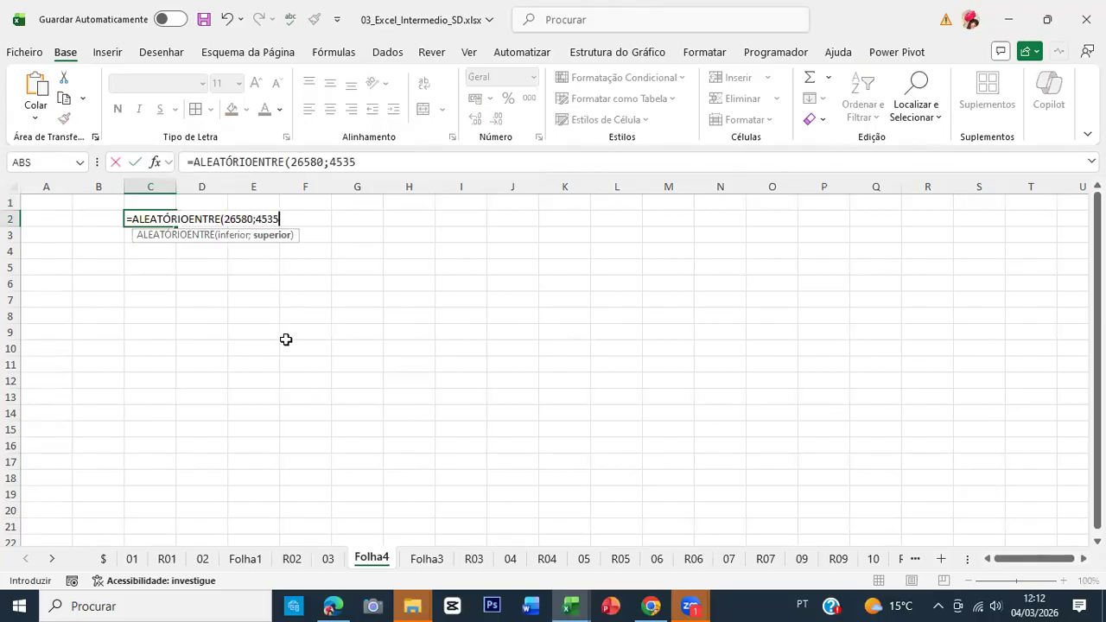
type("0)")
key("Return")
Copy the random-number formula from C2 down to C14.
key("Up")
key("ctrl+c")
key("Down")
key("shift+Down")
key("shift+Down")
key("shift+Down")
key("shift+Down")
key("shift+Down")
key("shift+Down")
key("shift+Down")
key("shift+Down")
key("shift+Down")
key("shift+Down")
key("shift+Down")
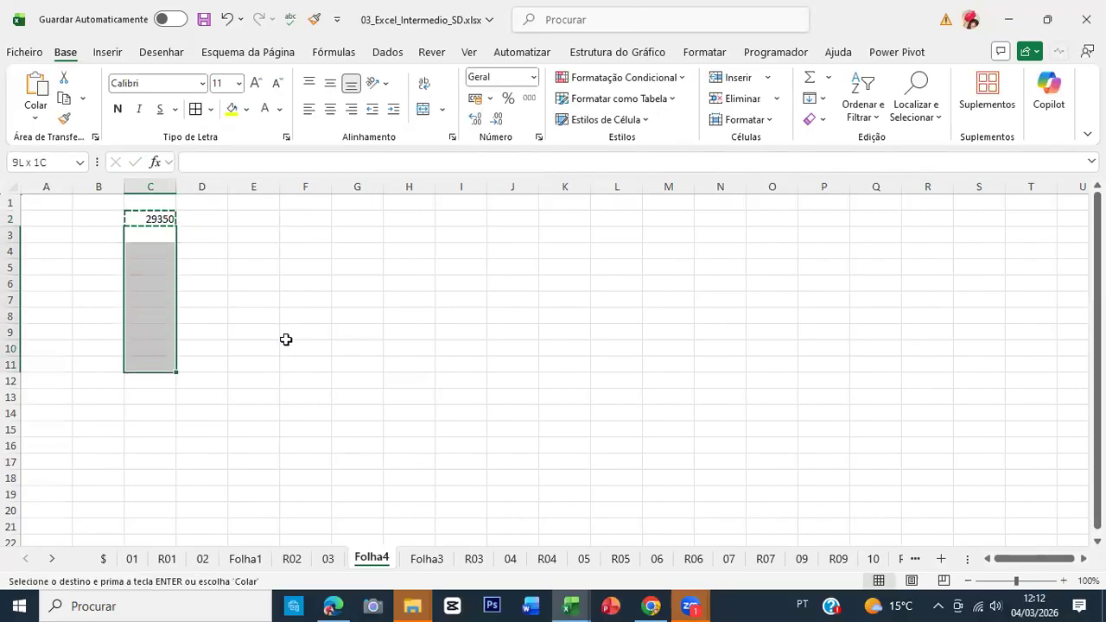
key("Return")
Convert the formulas in C2:C14 to fixed values and apply the dd/mmm/aa date format.
key("Up")
key("ctrl+shift+Down")
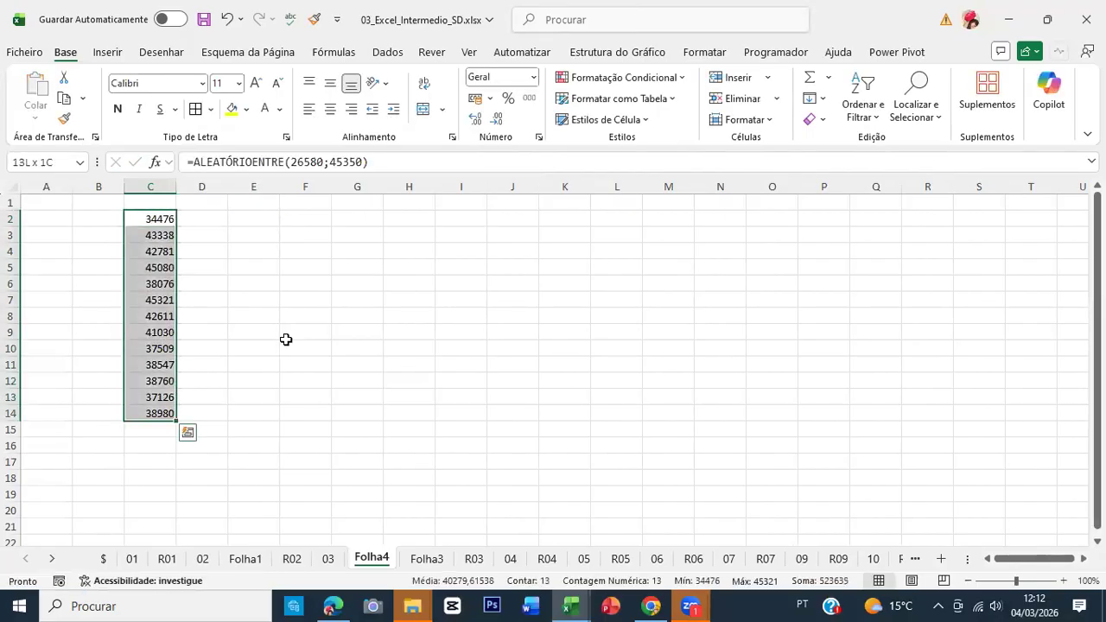
key("ctrl+c")
right_click(162, 220)
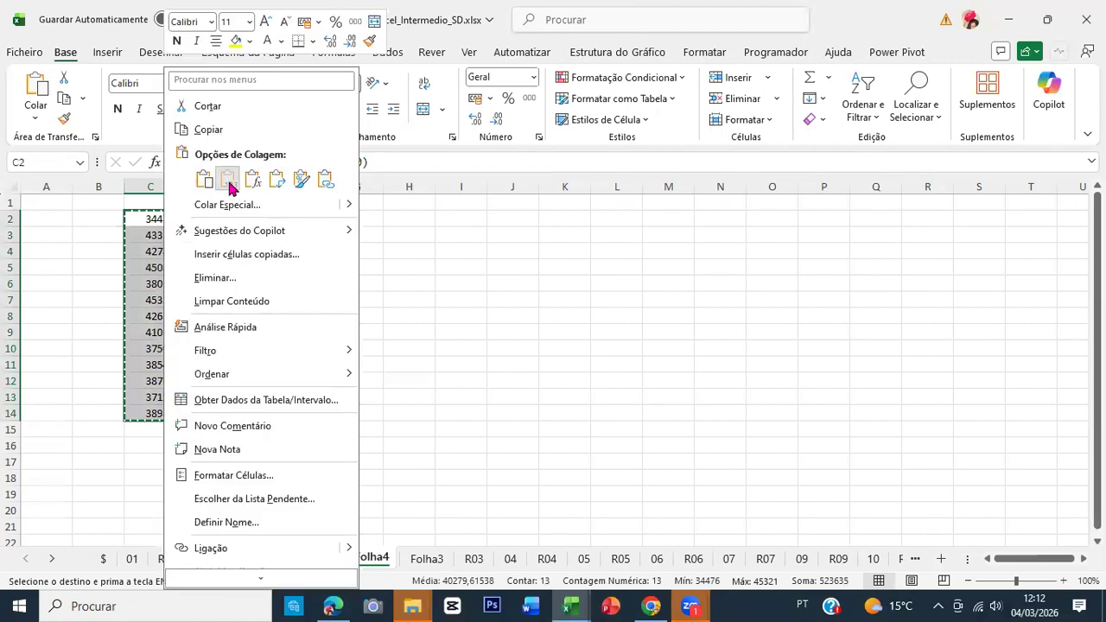
left_click(229, 181)
key("ctrl+shift+numbersign")
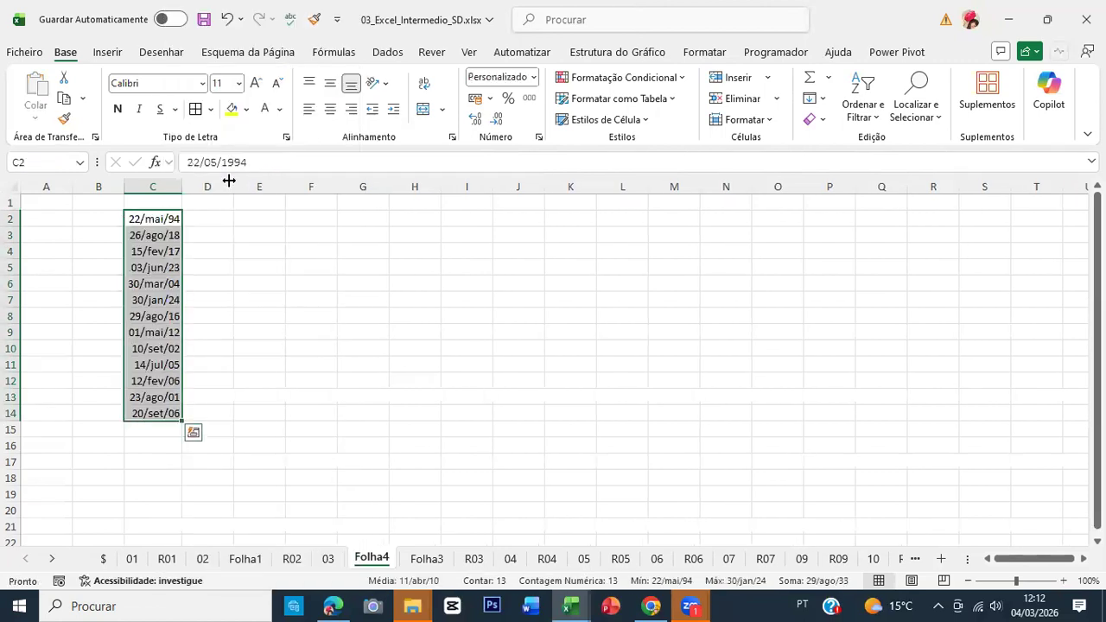
Set the custom format dd/mmm/aa ddd on C2:C14 to add the abbreviated weekday.
left_click(197, 216)
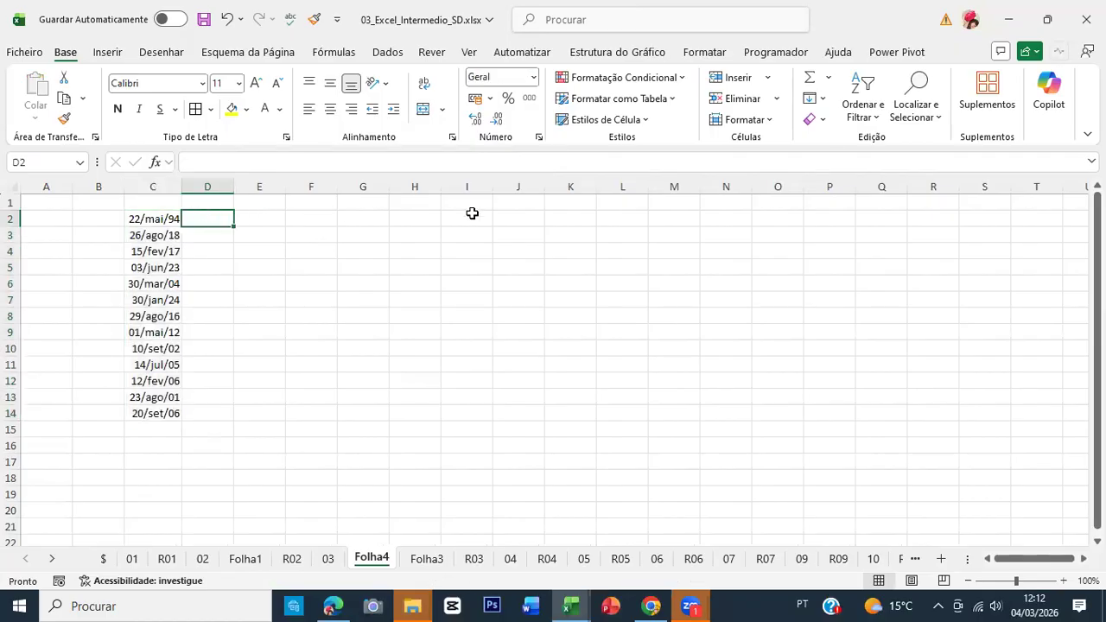
key("Left")
key("ctrl+shift+Down")
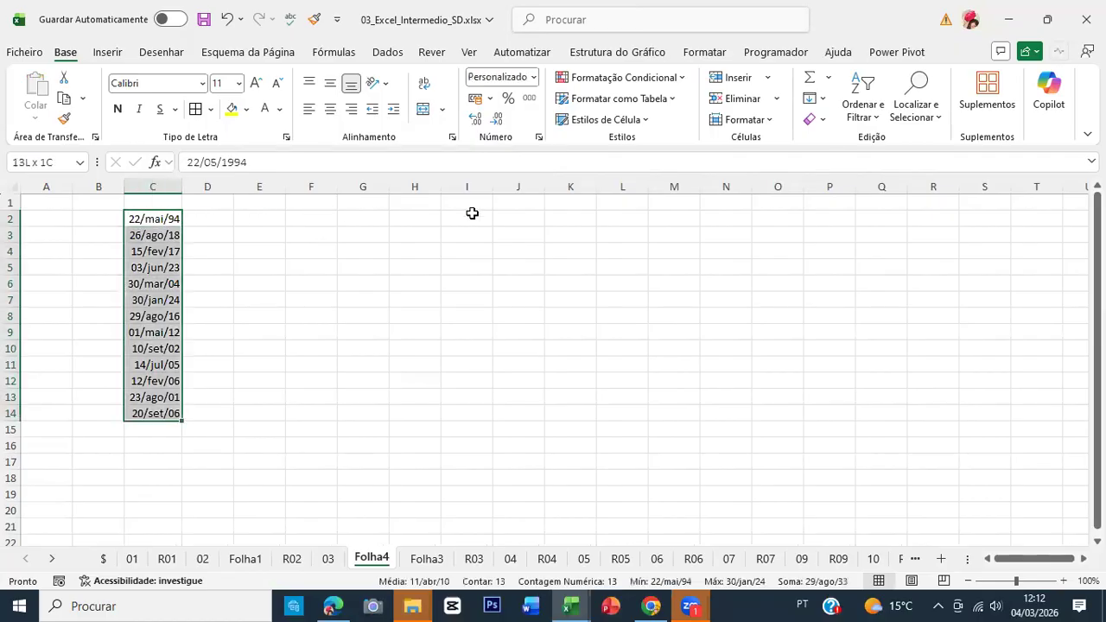
left_click(539, 138)
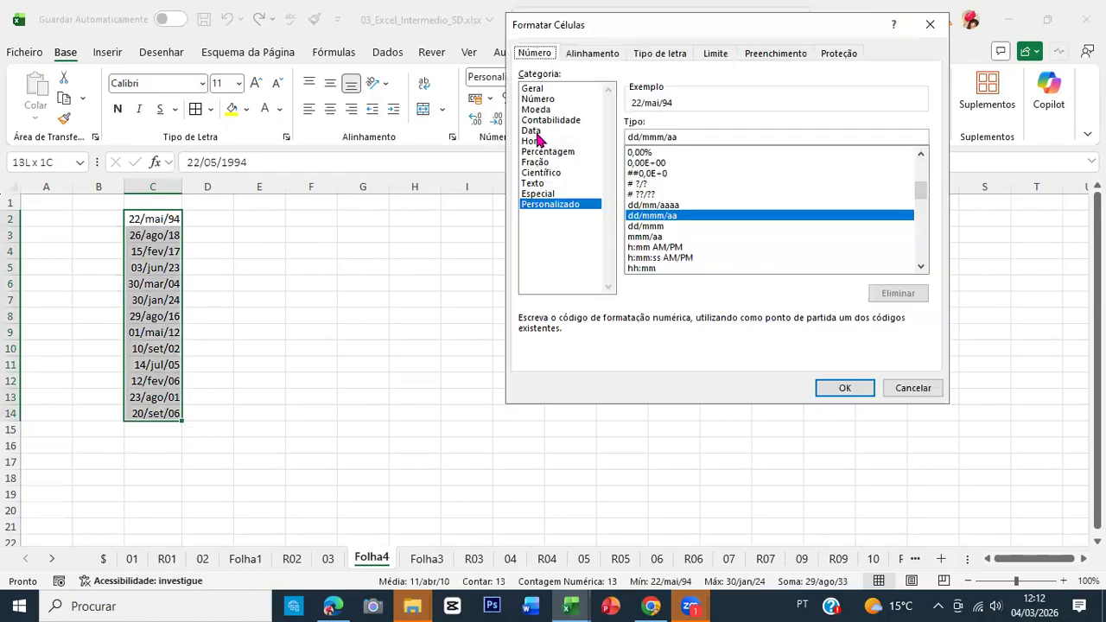
left_click(693, 133)
type("ddd")
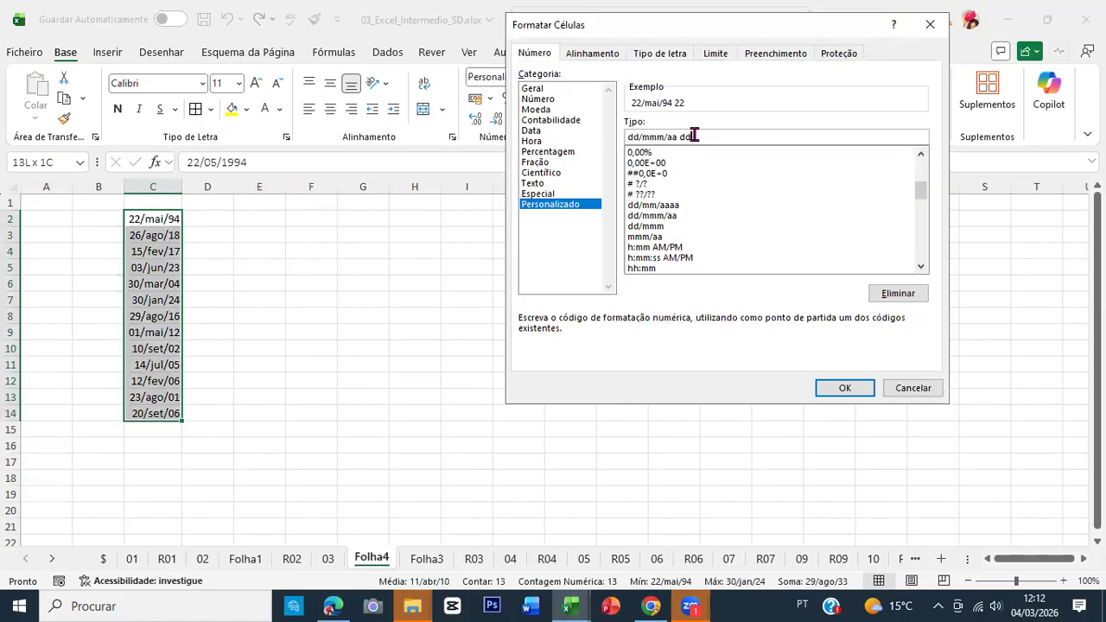
key("Return")
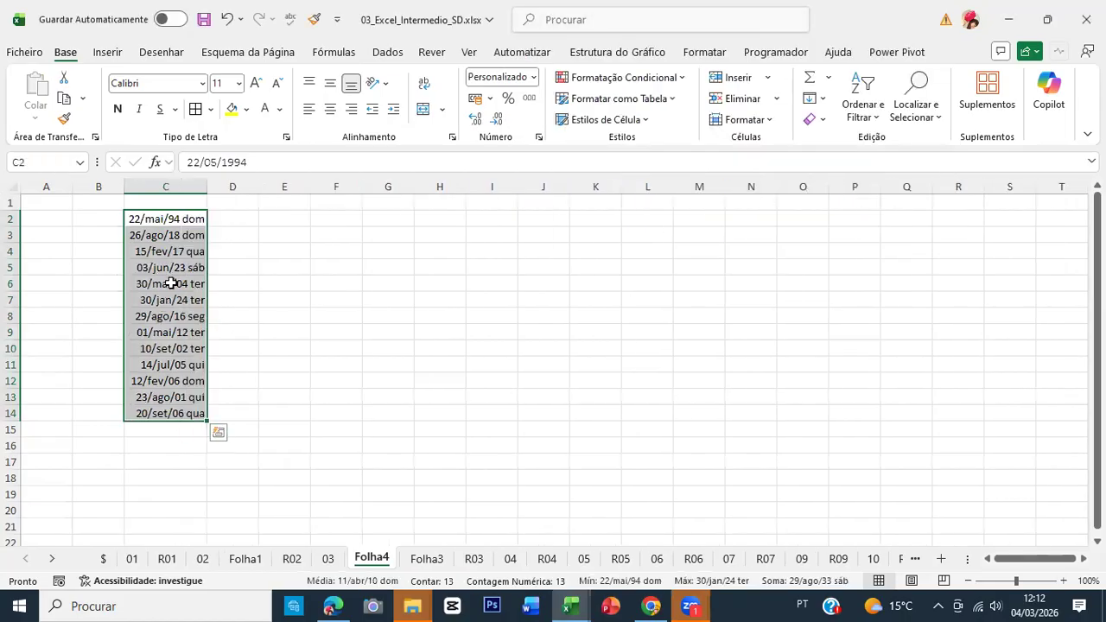
left_click(172, 238)
left_click(178, 298)
left_click(175, 350)
left_click(177, 397)
left_click(170, 413)
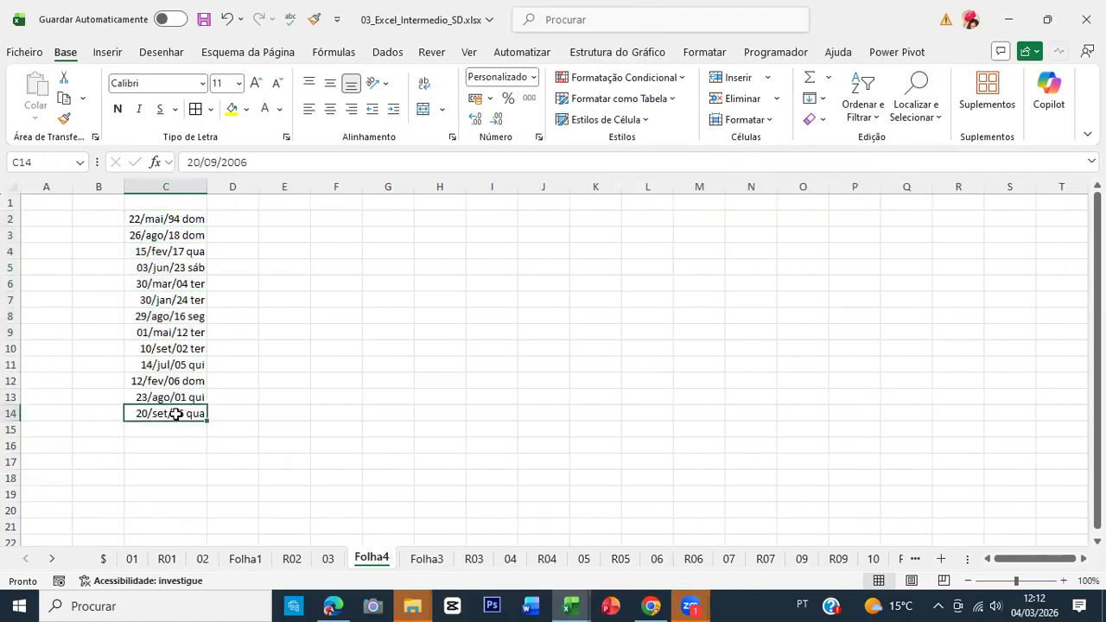
left_click(406, 217)
Apply the thousands-separated number format with two decimals to D2 and enter =ALEATÓRIOENTRE(1000;5000) there.
left_click(233, 221)
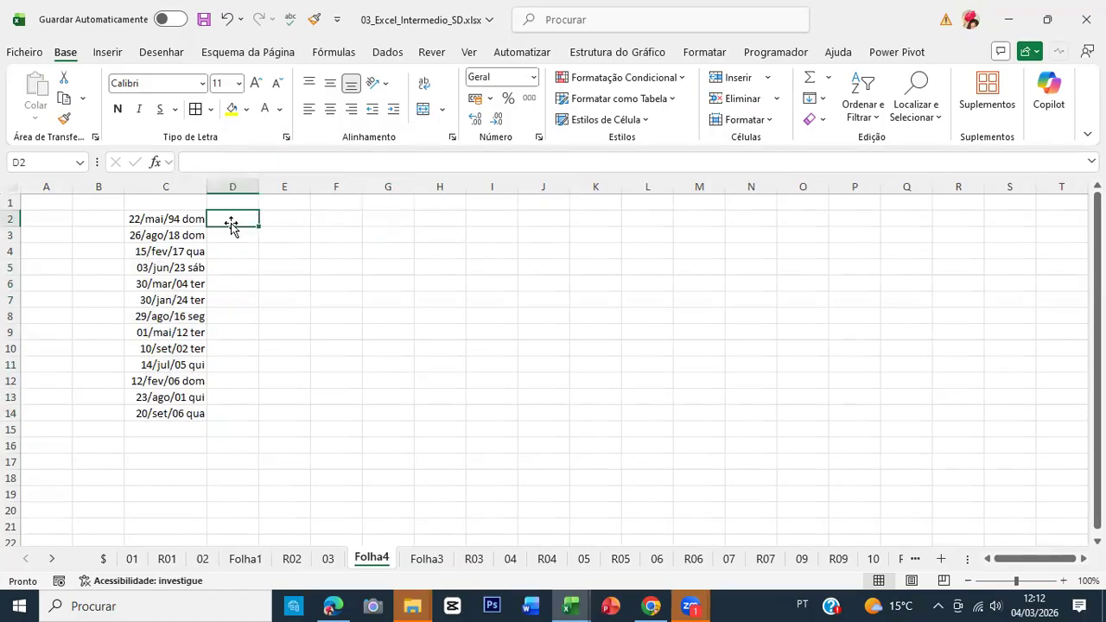
type("2000")
key("ctrl+Return")
key("ctrl+shift+1")
type("=al")
key("Down")
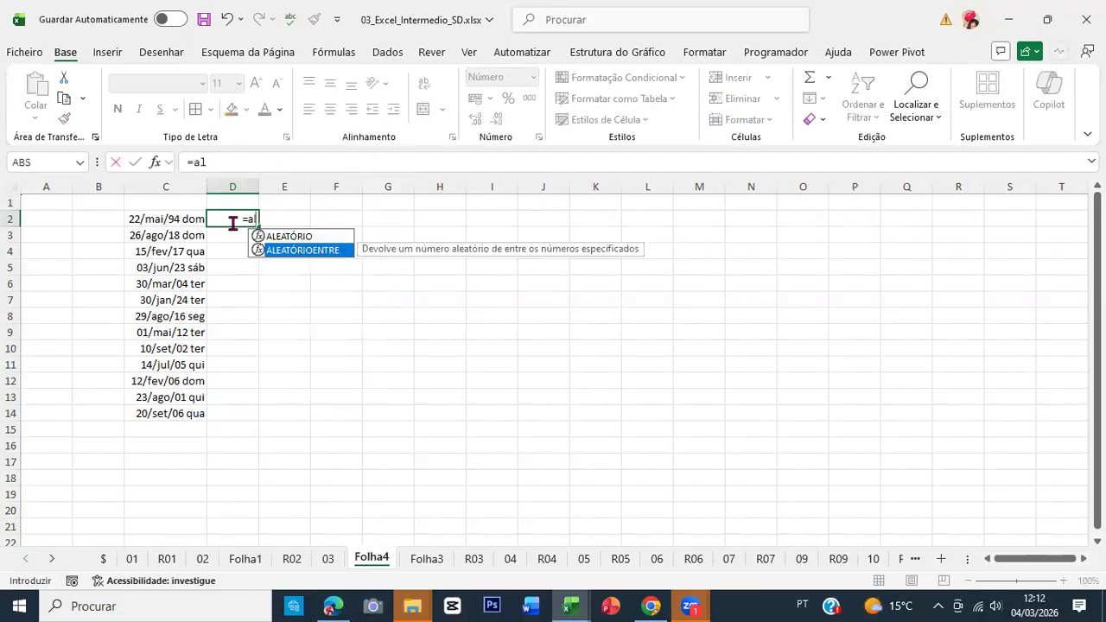
key("Tab")
type("1000;5000")
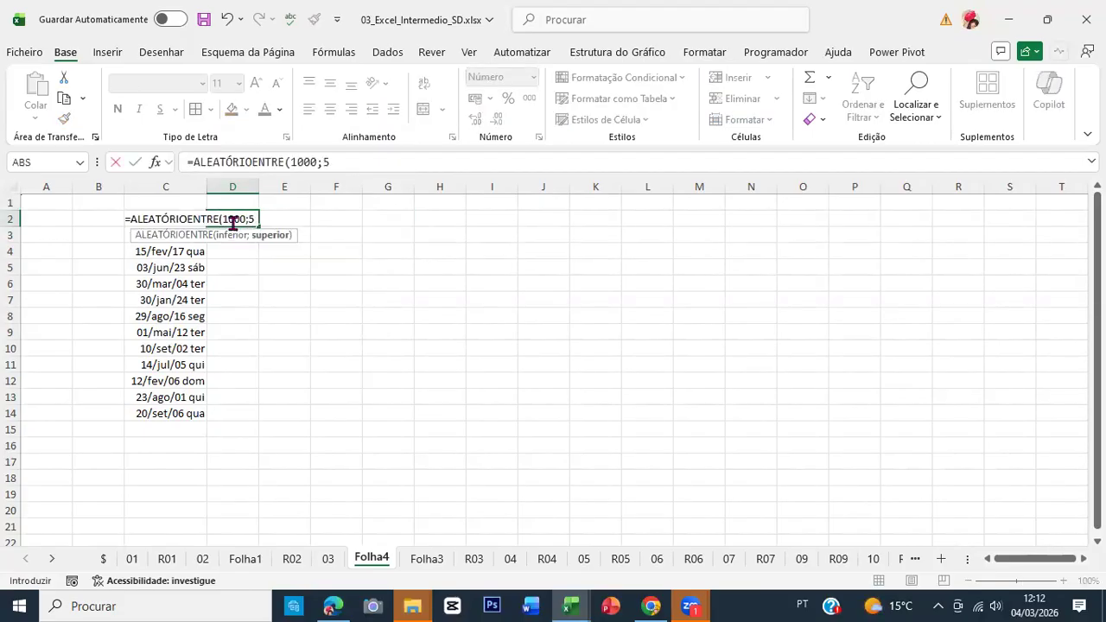
key("Return")
Copy the random amount formula from D2 down to D14 beside the dates.
key("Up")
key("ctrl+c")
key("Left")
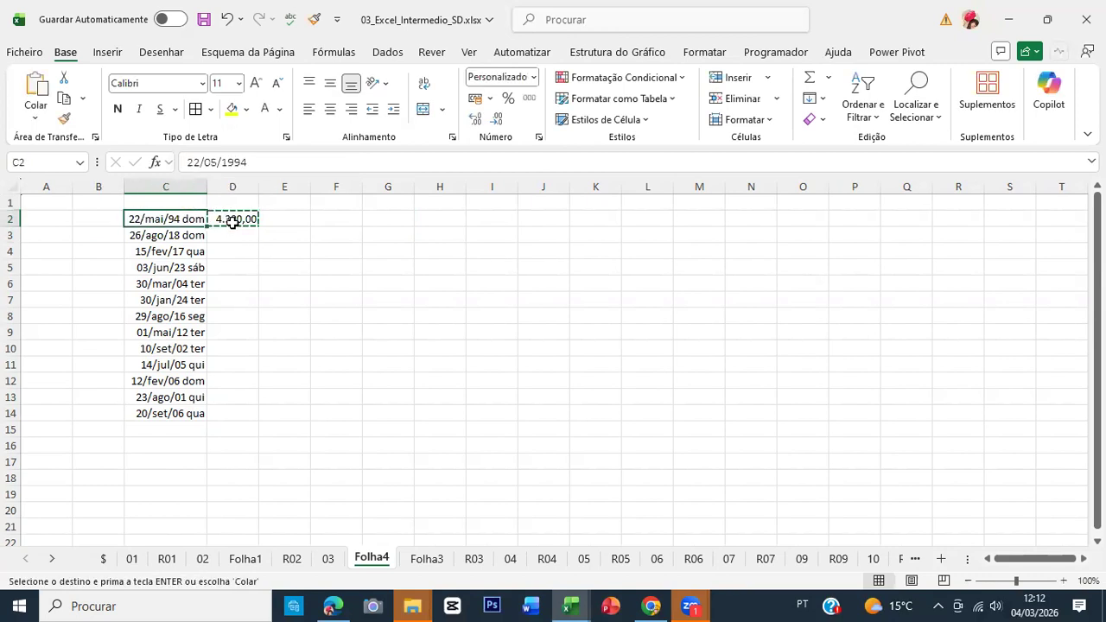
key("ctrl+Down")
key("Right")
key("ctrl+shift+Up")
key("Return")
Enter the weekday criterion dom in G2.
key("ctrl+Up")
key("Right")
key("Right")
key("Right")
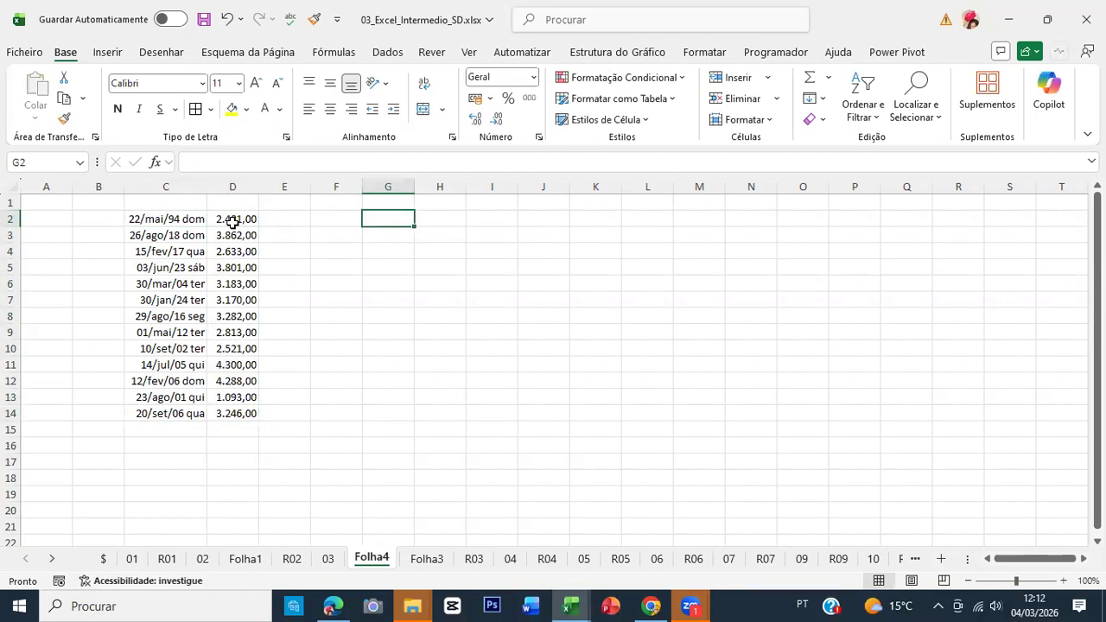
type("dom")
key("Return")
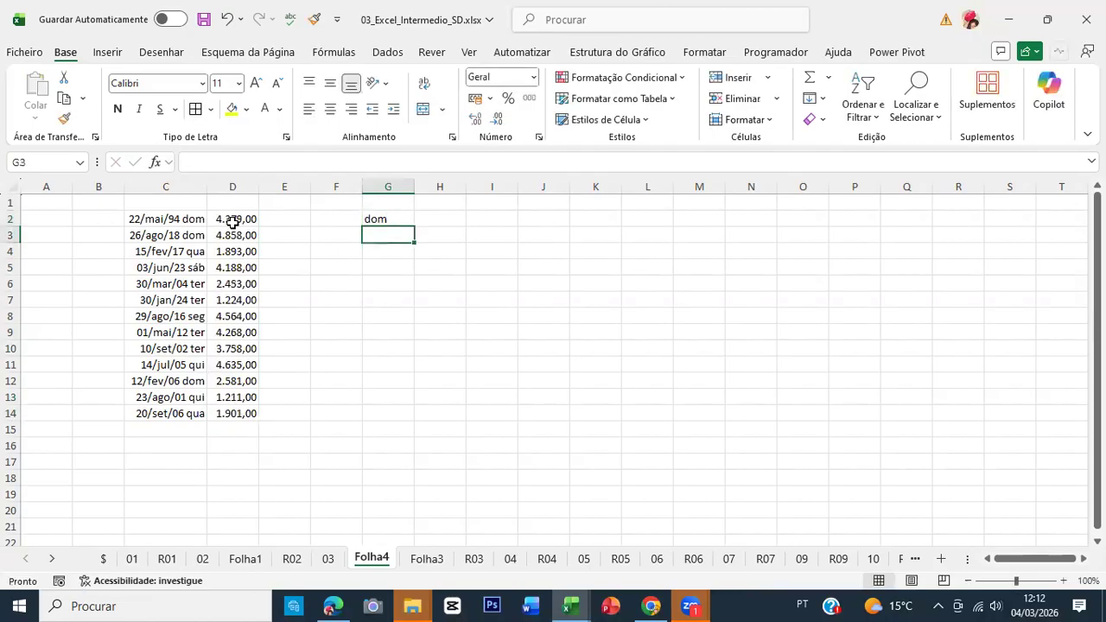
Replace the random amount formulas in D2:D14 with their fixed values, then exit copy mode with H2 selected.
key("Left")
key("Left")
key("Left")
key("Up")
key("ctrl+shift+Down")
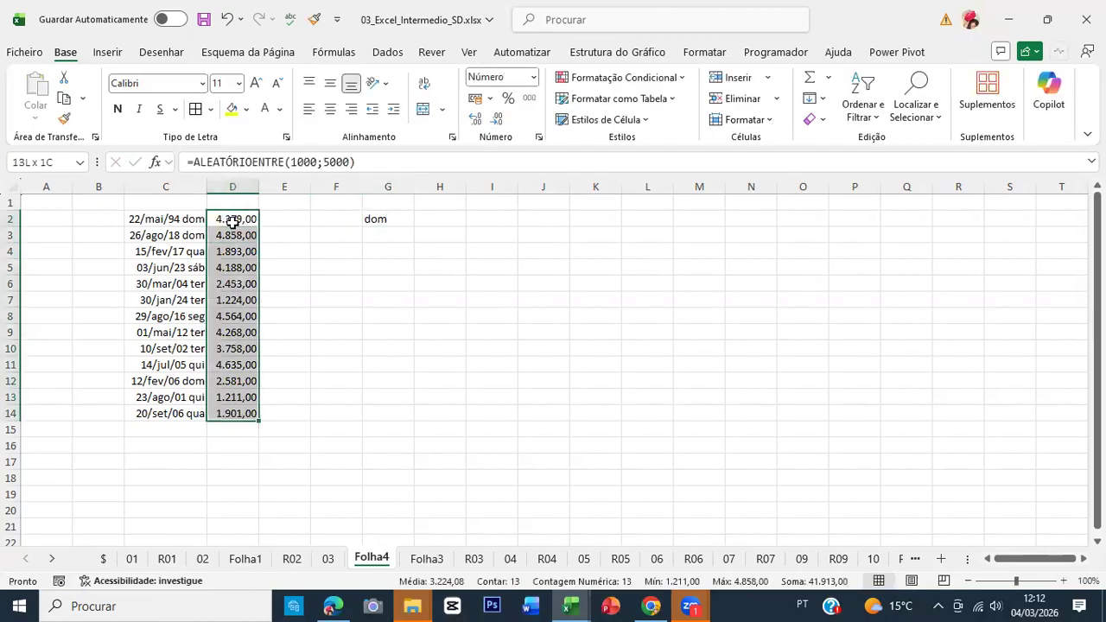
key("ctrl+c")
right_click(233, 221)
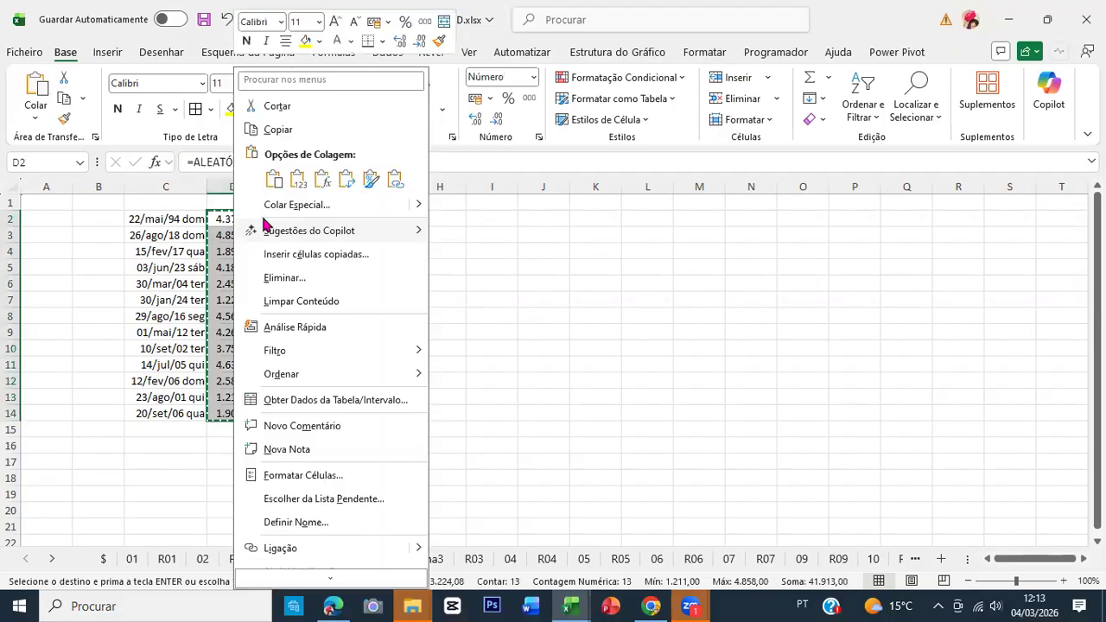
left_click(297, 178)
left_click(386, 220)
left_click(392, 237)
left_click(434, 223)
key("Escape")
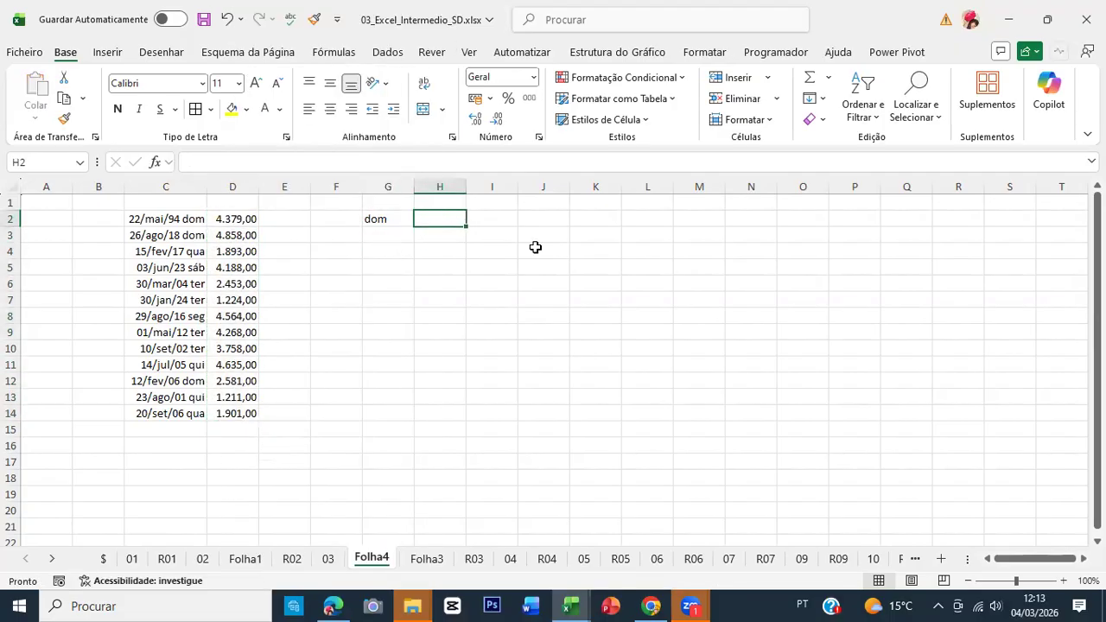
Start a SOMA.SE.S formula in H2 with the absolute column $D:$D as its sum range.
type("=soma")
key("Down")
key("Down")
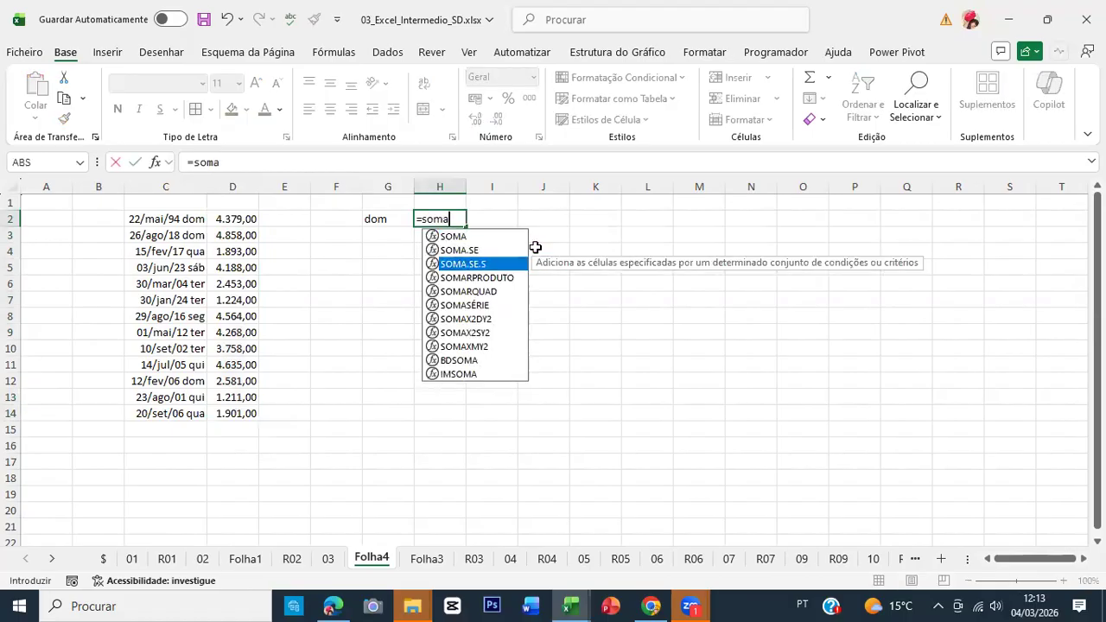
key("Tab")
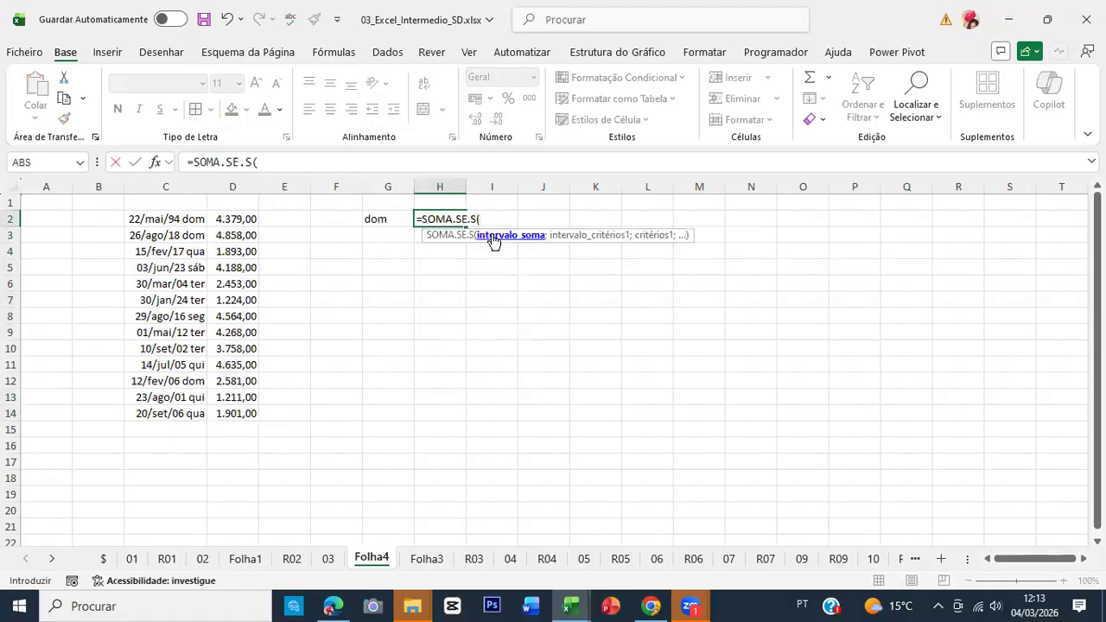
left_click(157, 163)
left_click(235, 186)
key("F4")
Complete the H2 SOMA.SE.S formula with criteria range $C:$C and criterion $G$2.
key("Tab")
left_click(178, 185)
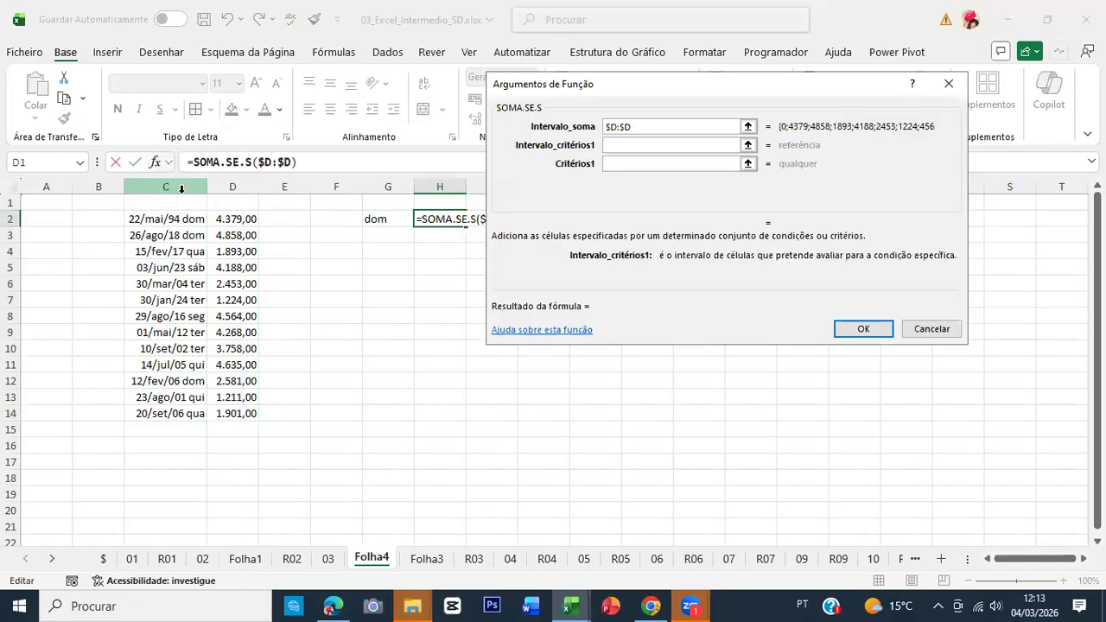
key("F4")
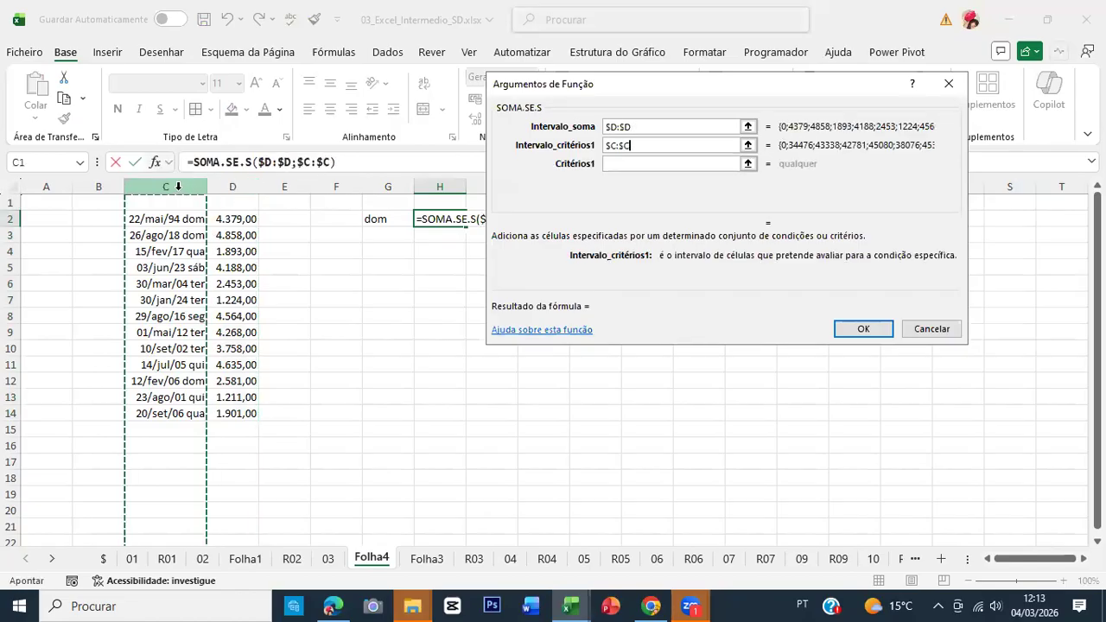
key("Tab")
left_click(380, 220)
key("F4")
key("Return")
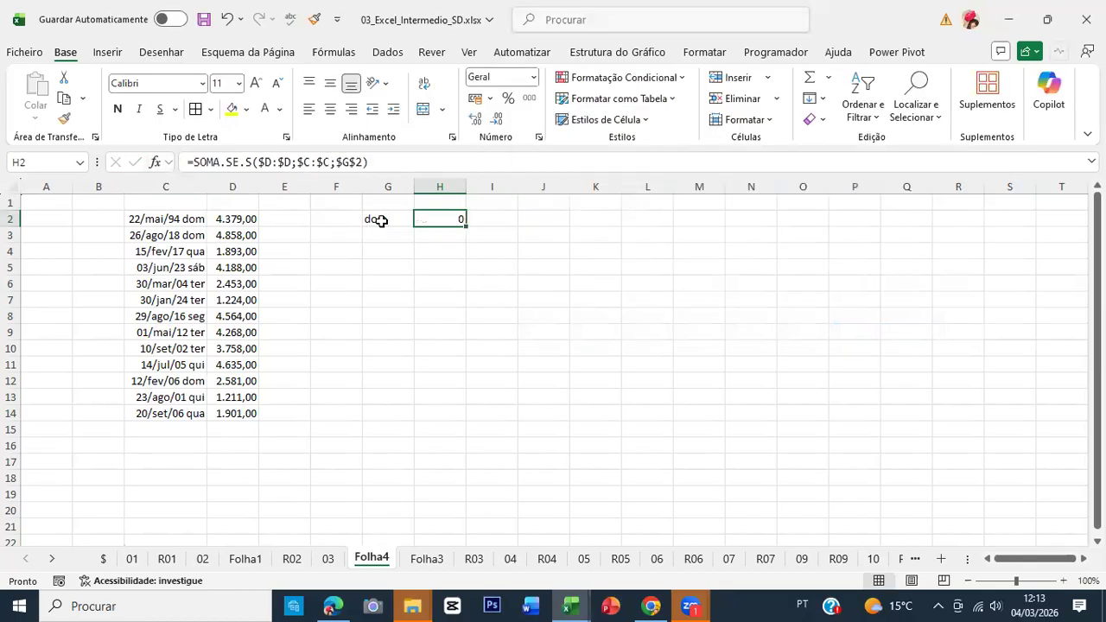
Enter =DIA.SEMANA(C2) in B2 to get the weekday number of the first date.
key("Left")
key("Left")
key("Left")
key("Left")
key("Left")
key("Left")
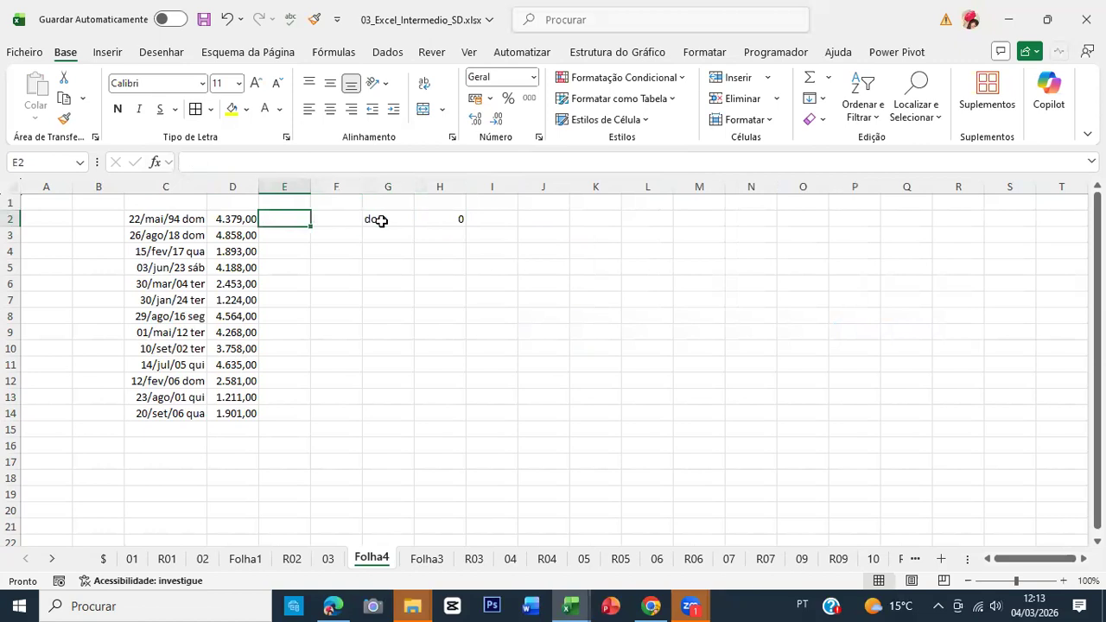
type("=dia.")
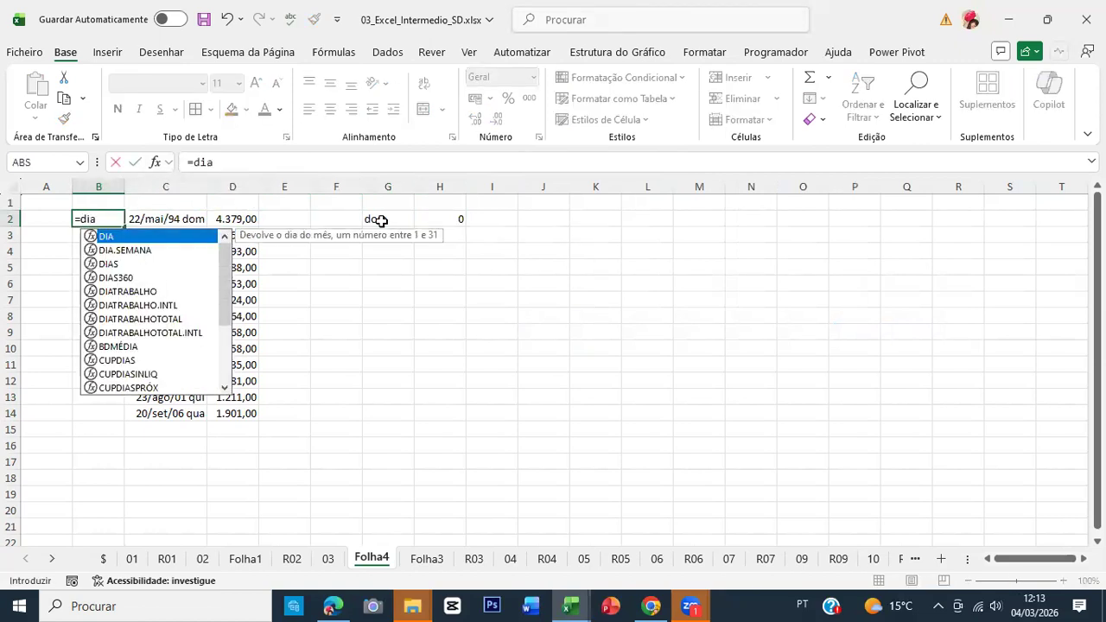
key("Tab")
key("Right")
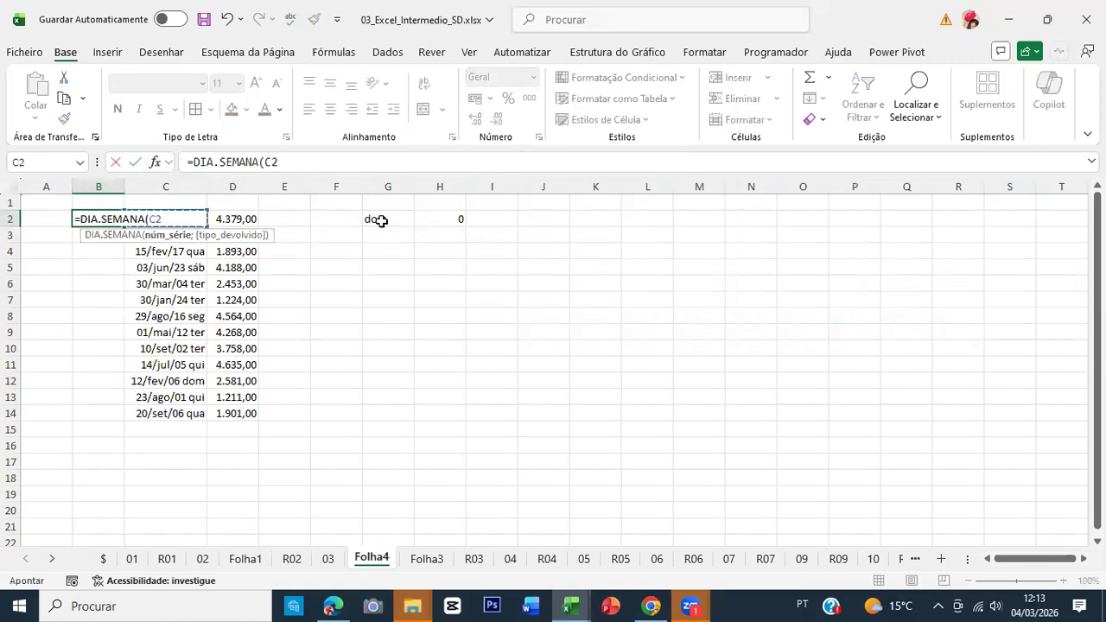
key("ctrl+Return")
Copy the weekday formula from B2 down to B14 beside the dates.
key("ctrl+c")
key("Right")
key("ctrl+Down")
key("Left")
key("ctrl+shift+Up")
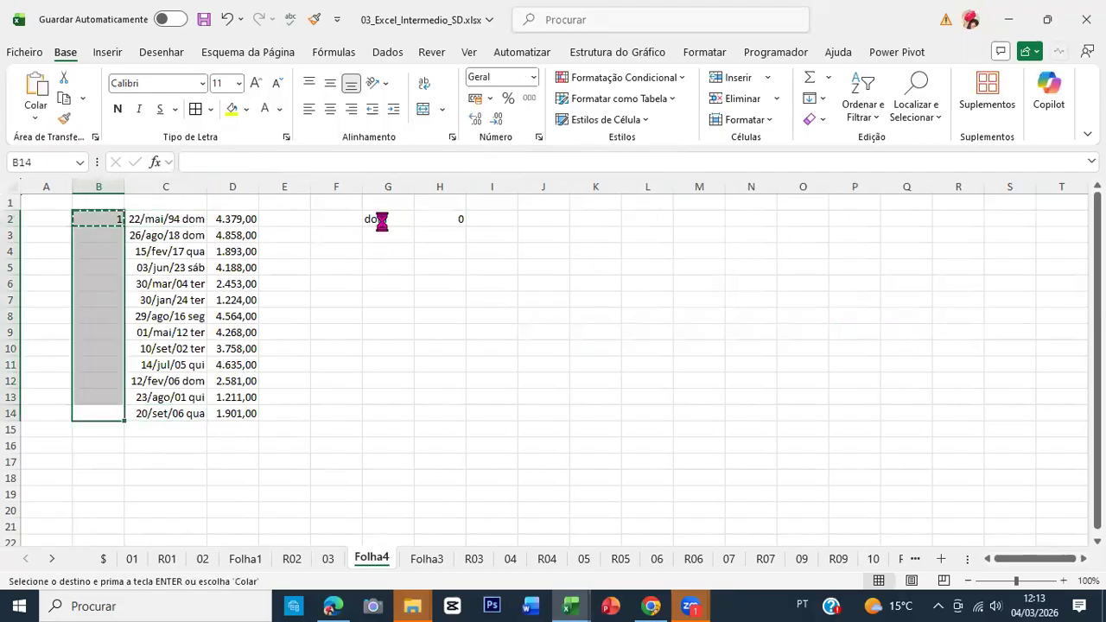
key("ctrl+v")
key("Escape")
Go down column B and compare the weekday numbers with the weekdays shown in the dates.
key("ctrl+Up")
key("Down")
key("Down")
key("Down")
key("Down")
key("Down")
key("Down")
key("Down")
key("Down")
key("Down")
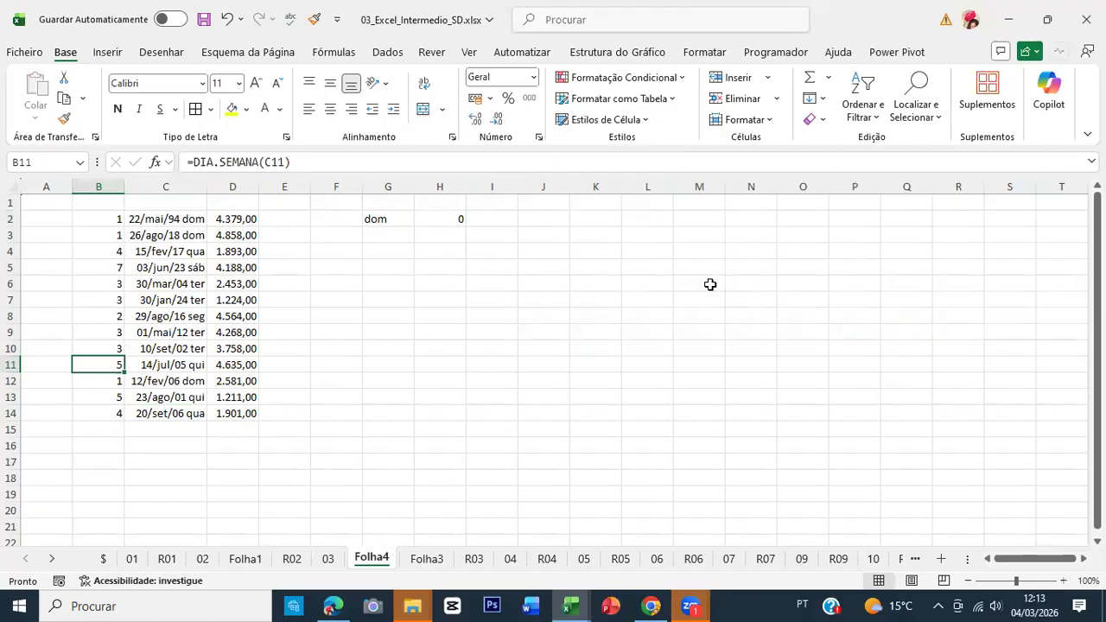
Replace the weekday criterion in G2 with 1.
left_click(380, 218)
type("1")
key("ctrl+Return")
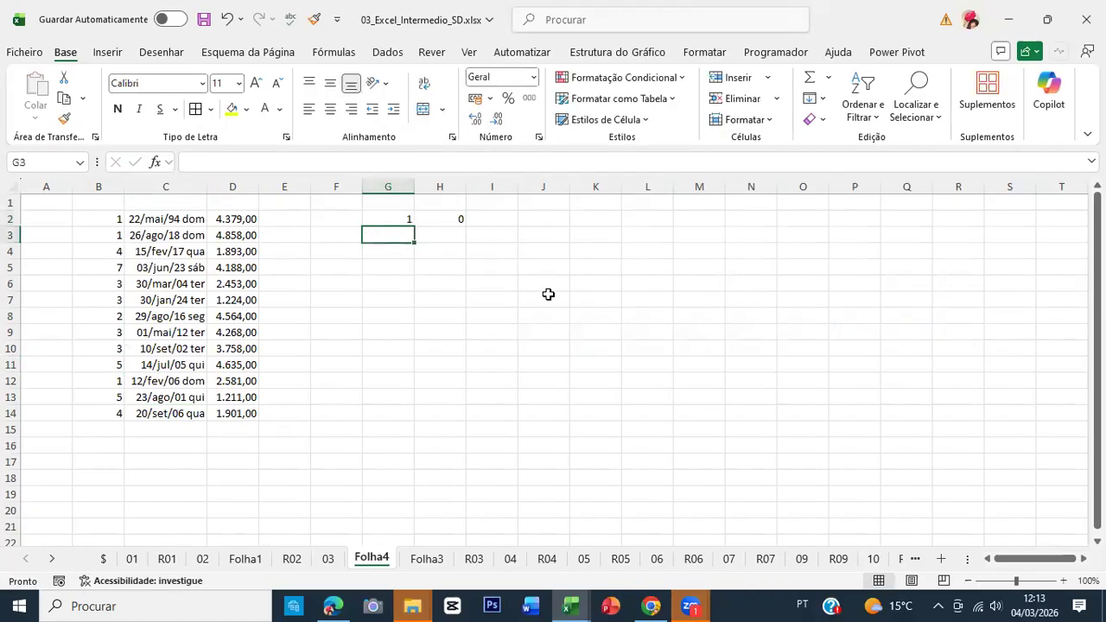
Change the criteria range in the H2 formula to $B:$B and give the cell the thousands-separated number format with two decimals.
key("Right")
key("F2")
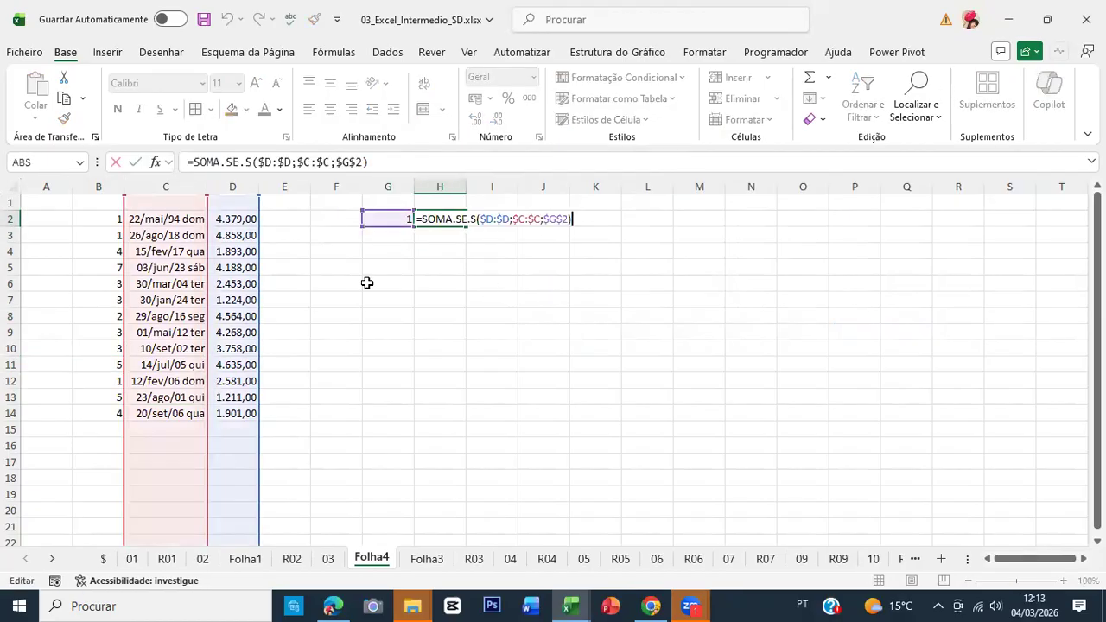
left_click_drag(123, 214, 108, 208)
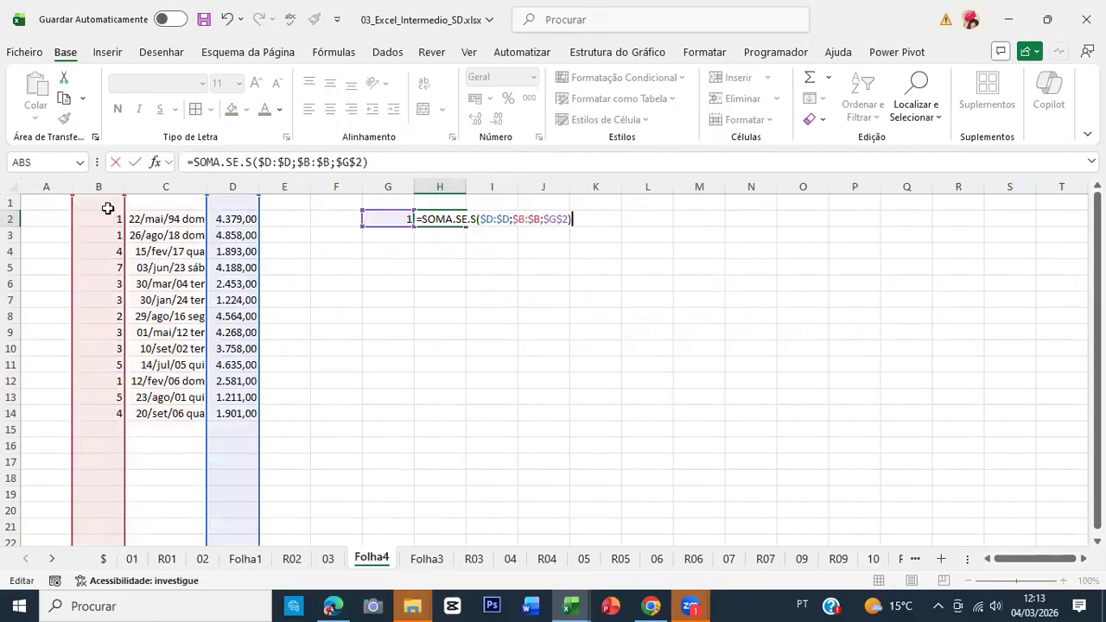
key("Return")
key("Up")
key("ctrl+shift+1")
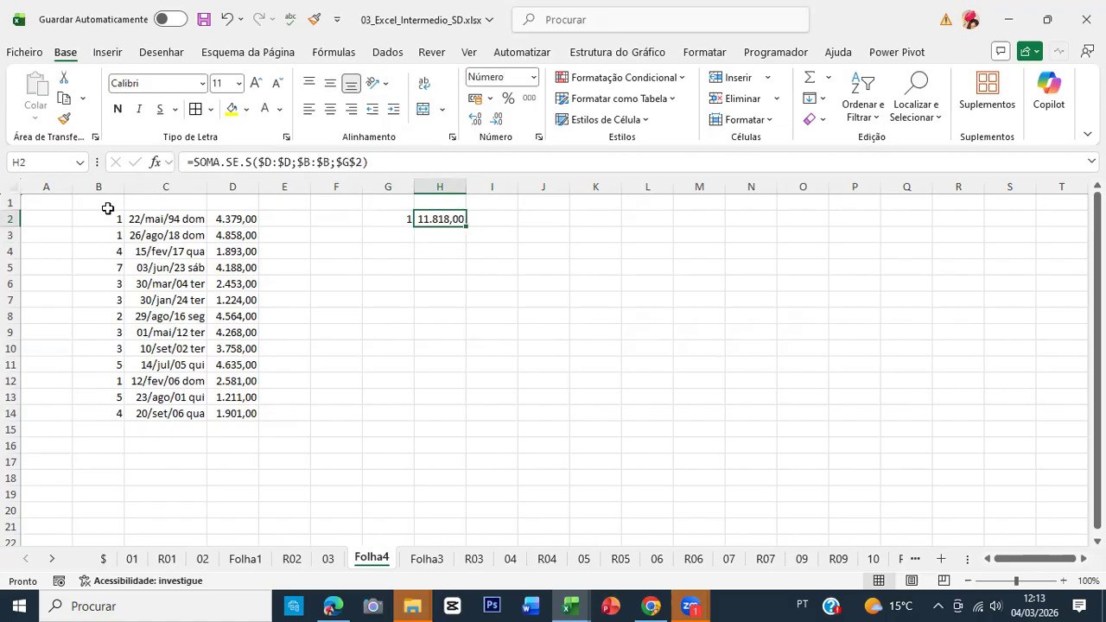
Set the weekday criterion in G2 to 7.
key("Left")
type("7")
key("Return")
key("Up")
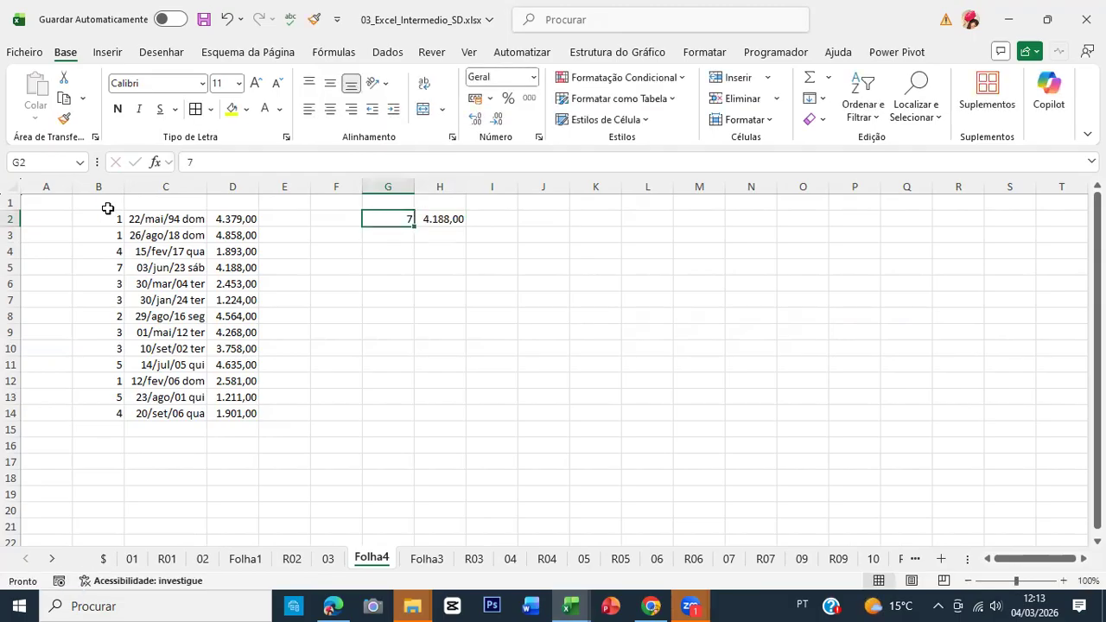
Return to sheet 03 and check the birthday date and weekday formulas in D16 and D17.
key("ctrl+Page_Up")
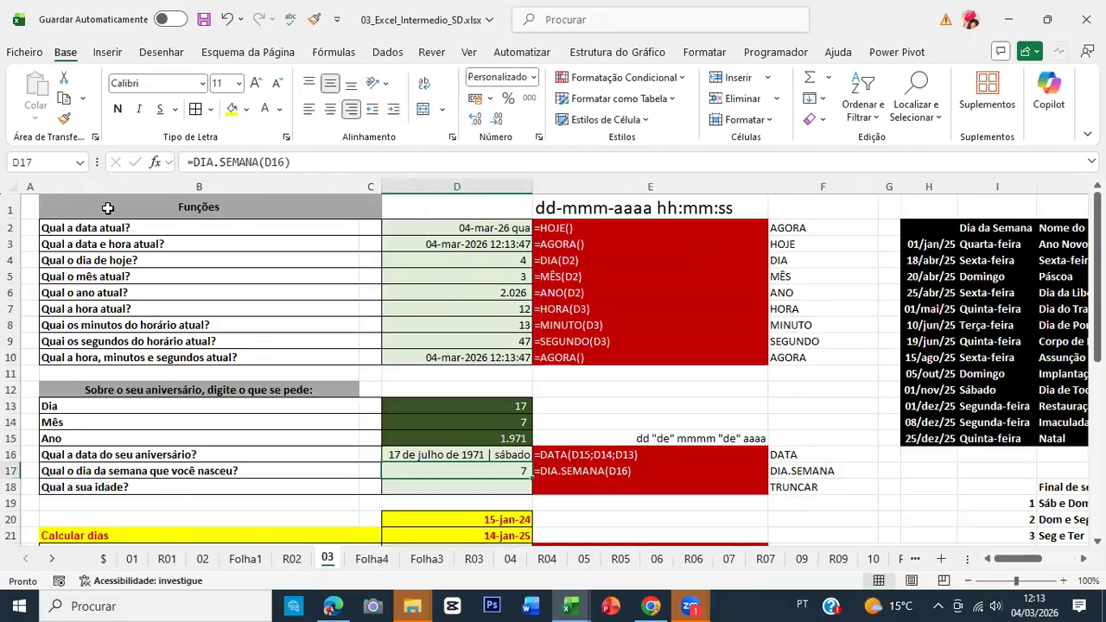
left_click(453, 455)
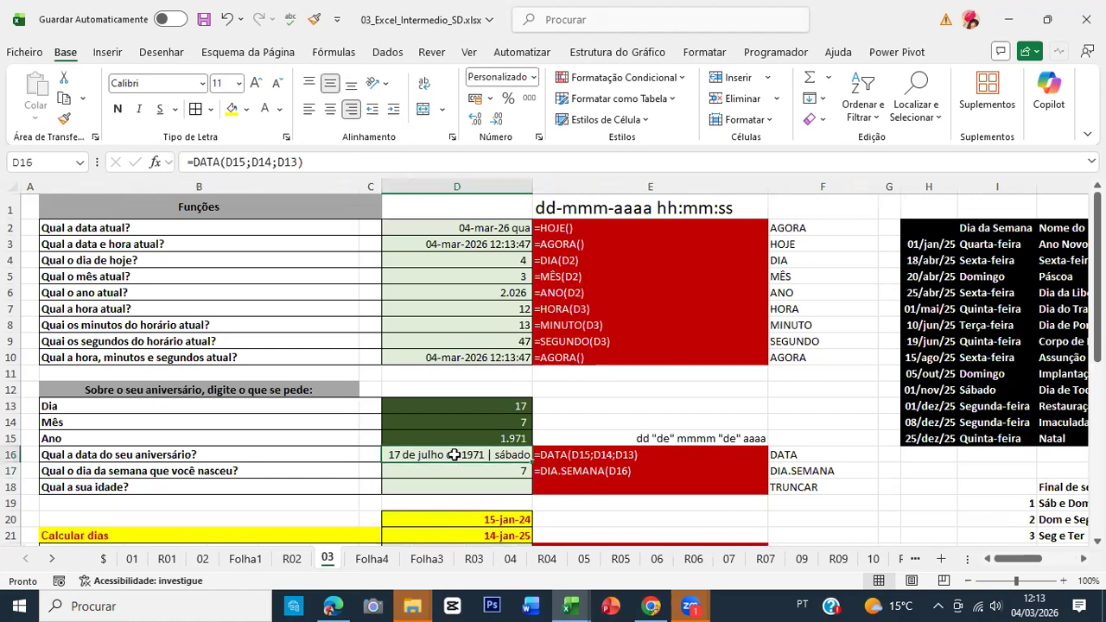
left_click(451, 470)
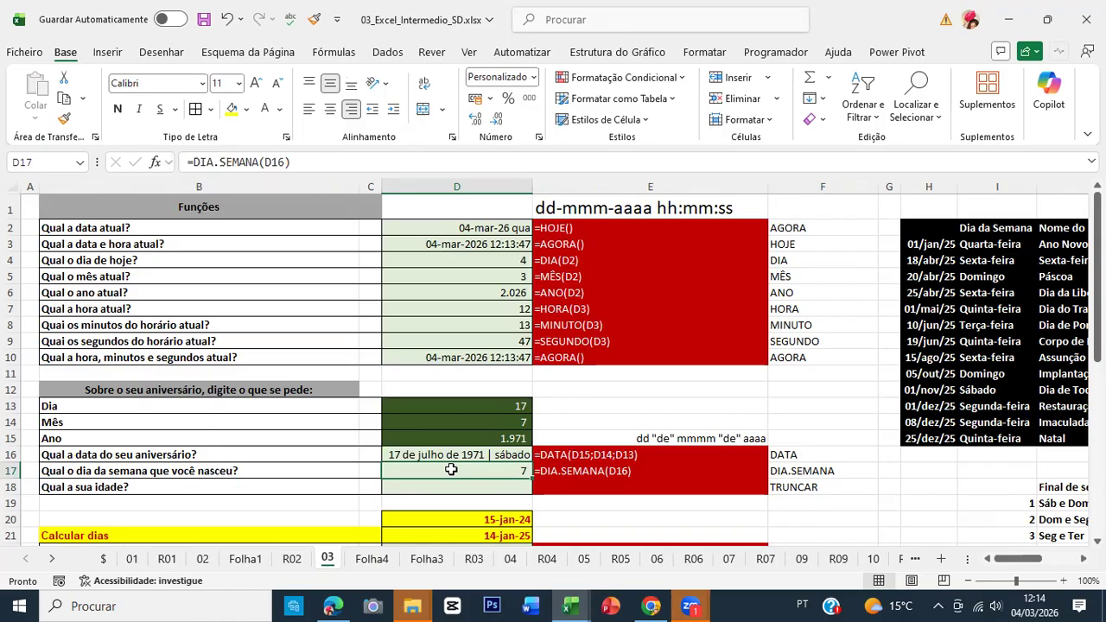
key("Return")
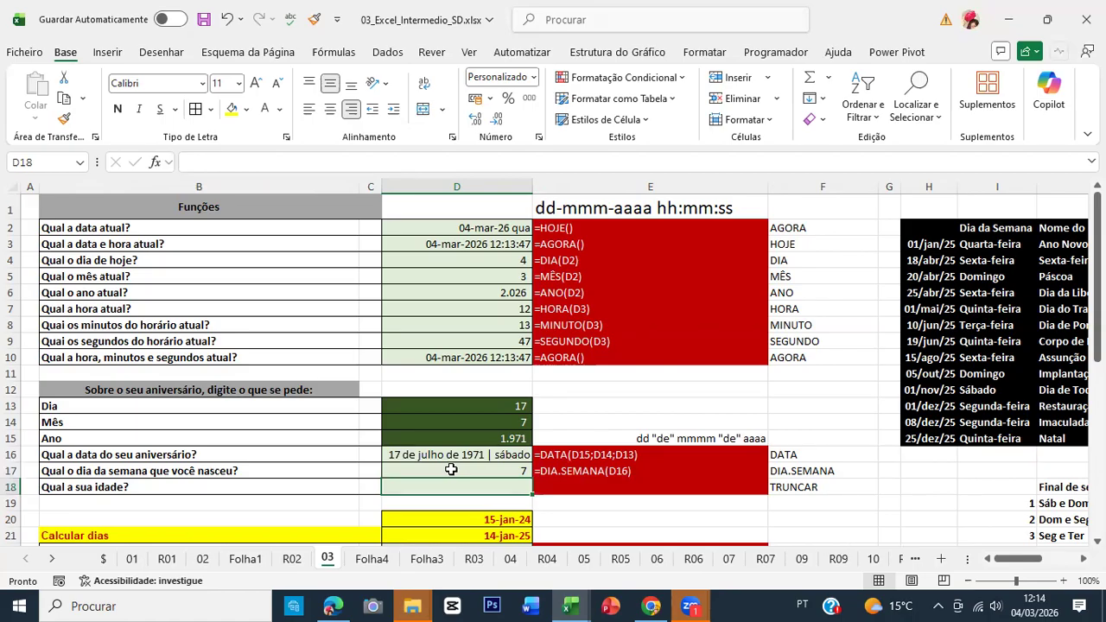
Start the age formula =FRAÇÃOANO(D16;HOJE() in D18.
type("=")
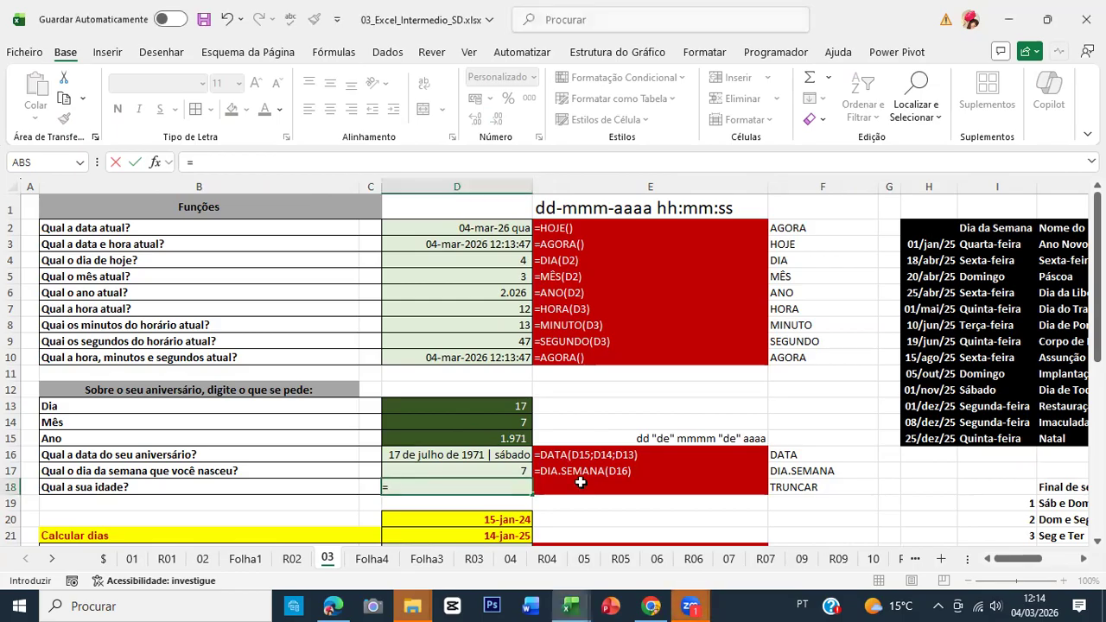
type("fra")
key("Tab")
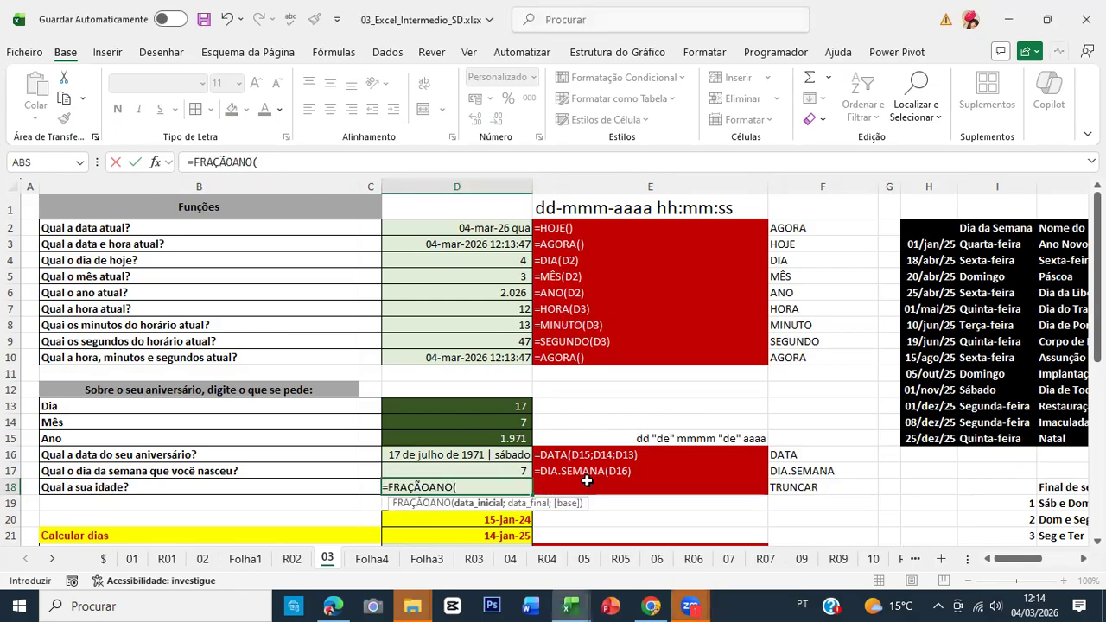
left_click(489, 458)
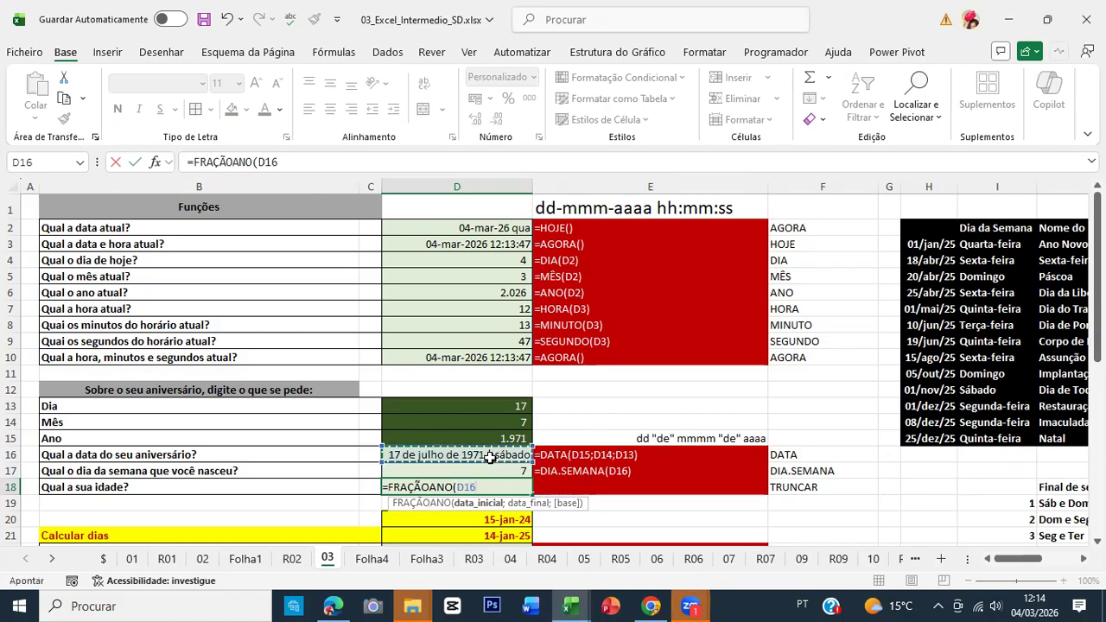
type(";hoje(")
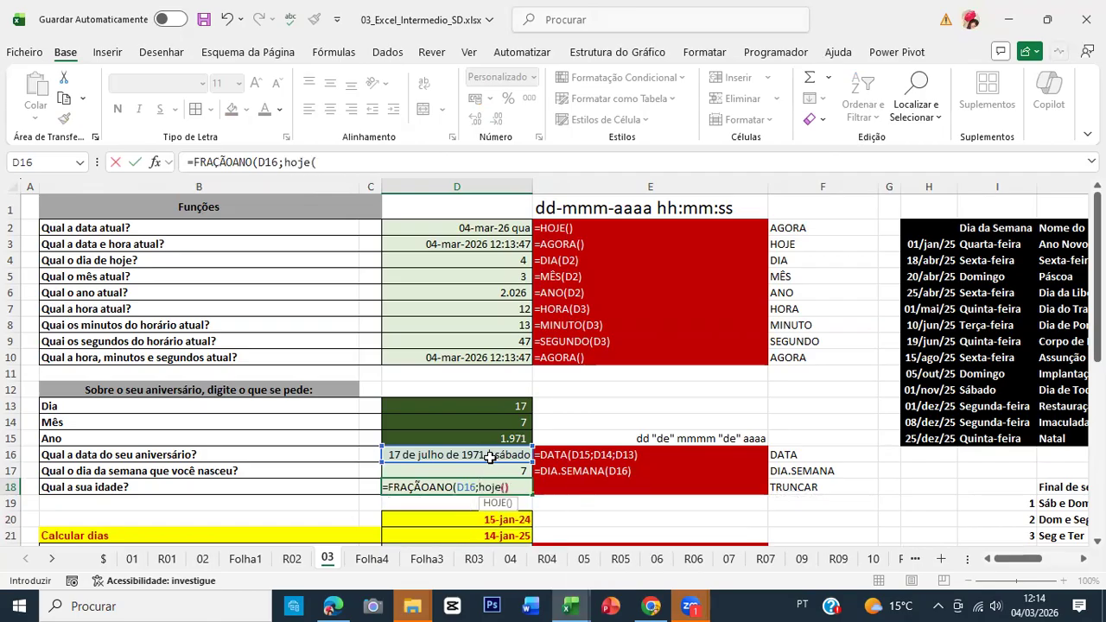
type(")")
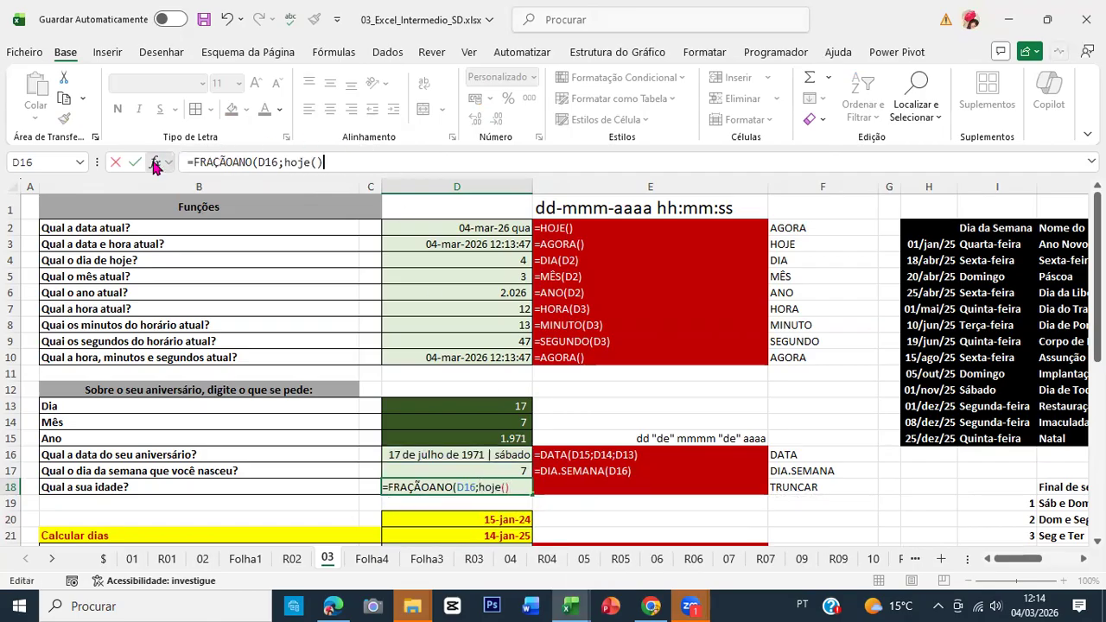
Check the start and end date arguments of FRAÇÃOANO in the function arguments dialog and accept the D18 formula.
left_click(156, 163)
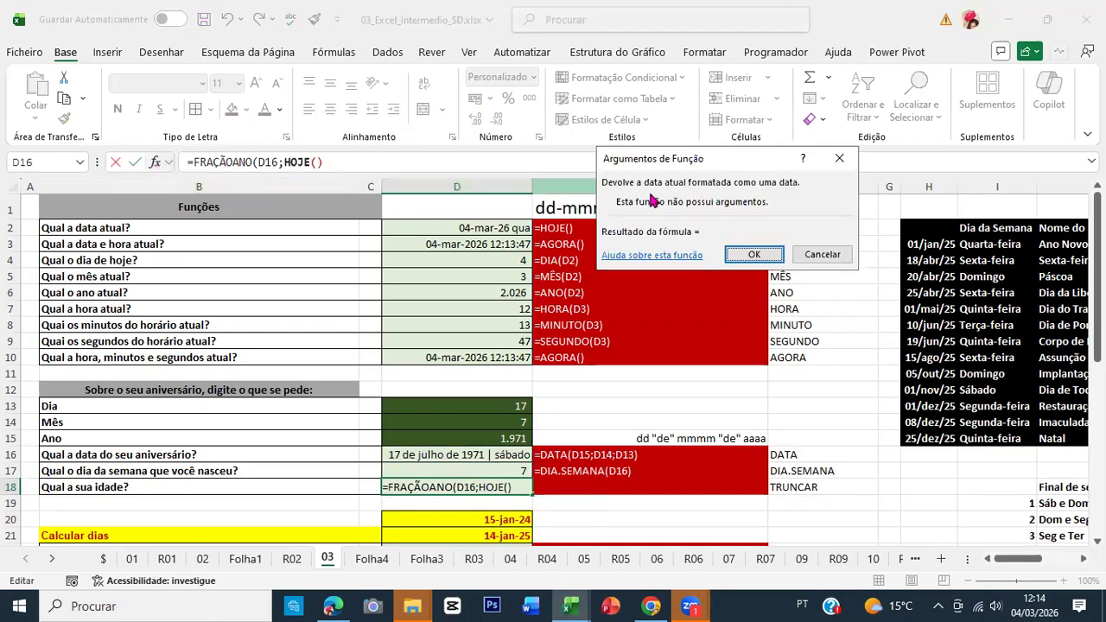
left_click(241, 162)
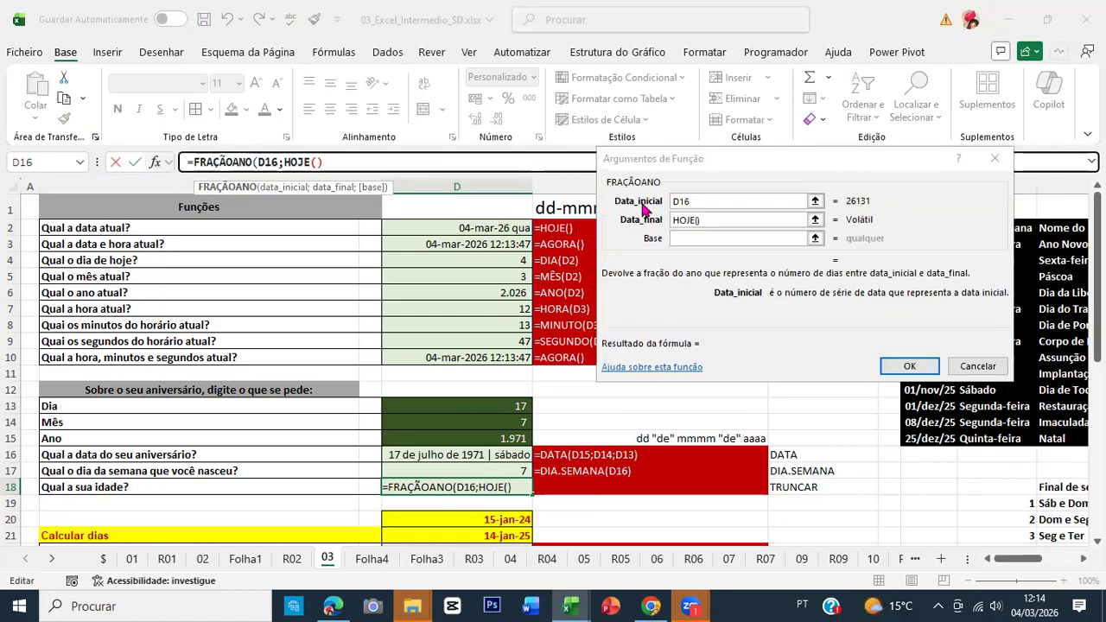
left_click(703, 200)
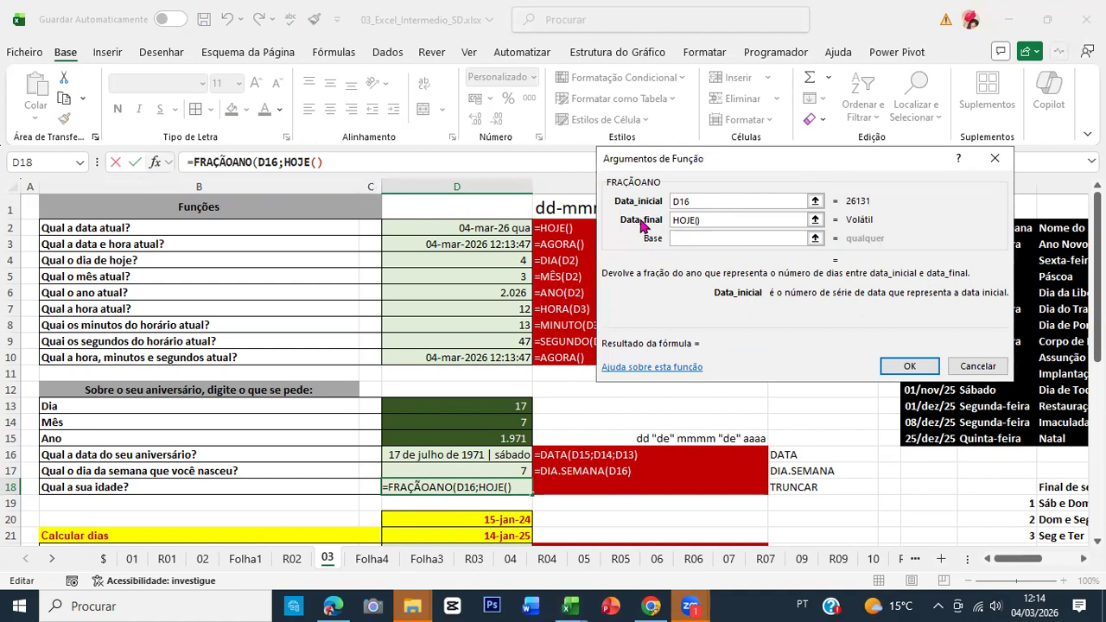
left_click(715, 221)
left_click(704, 200)
left_click(716, 220)
left_click(909, 366)
left_click(596, 373)
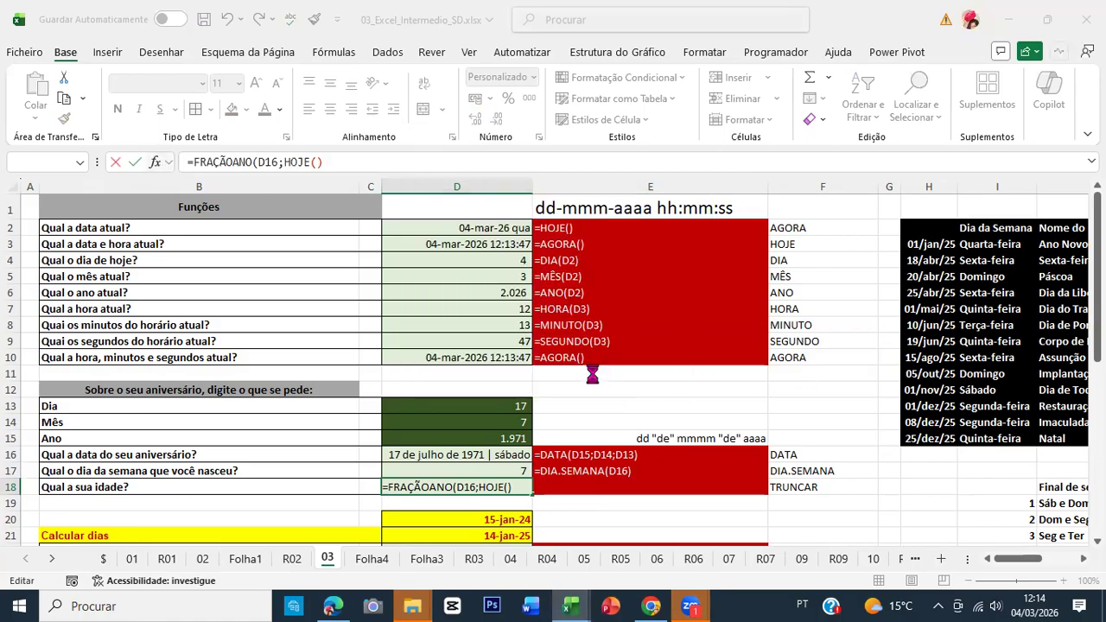
Wrap the age formula in D18 in INT so it reads =INT(FRAÇÃOANO(D16;HOJE())).
scroll(508, 411, "up", 1)
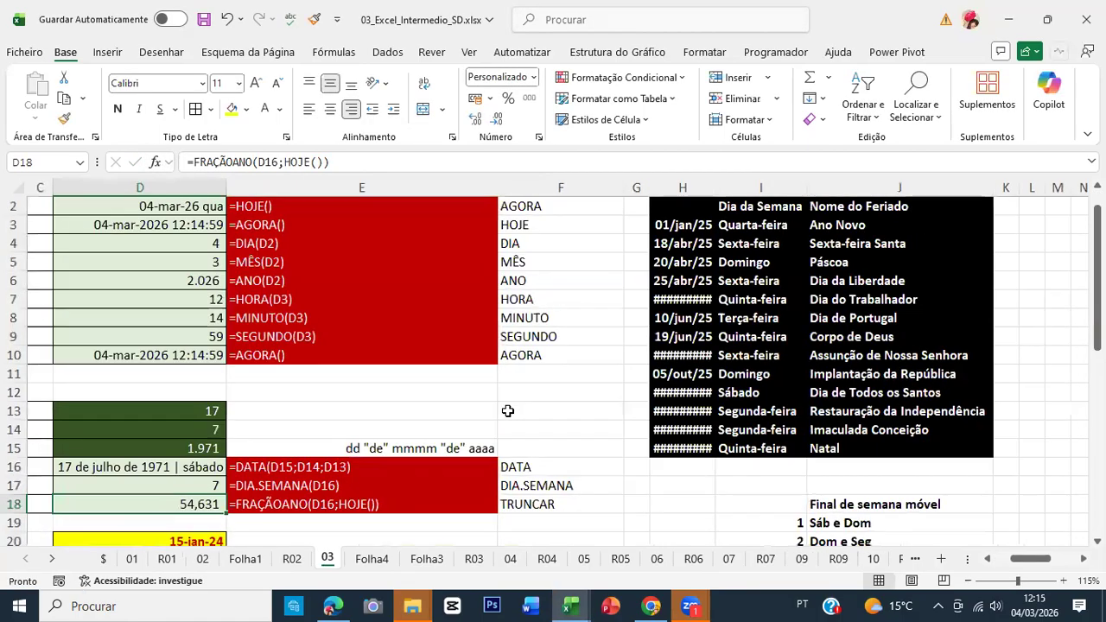
key("ctrl+Home")
key("Page_Down")
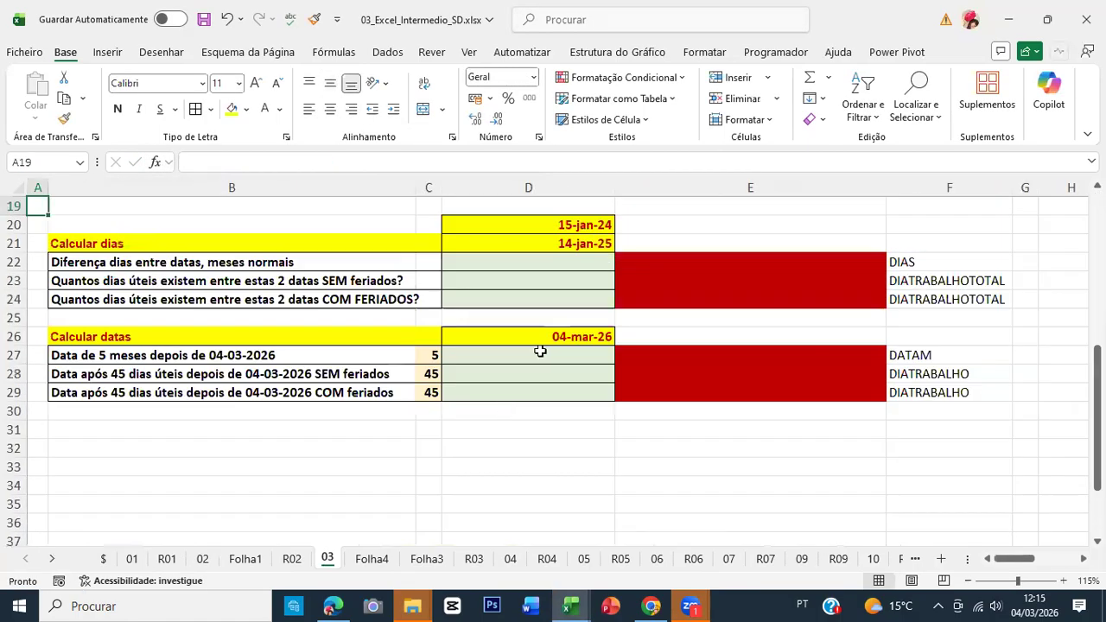
scroll(539, 351, "up", 3)
scroll(538, 351, "down", 1)
left_click(558, 304)
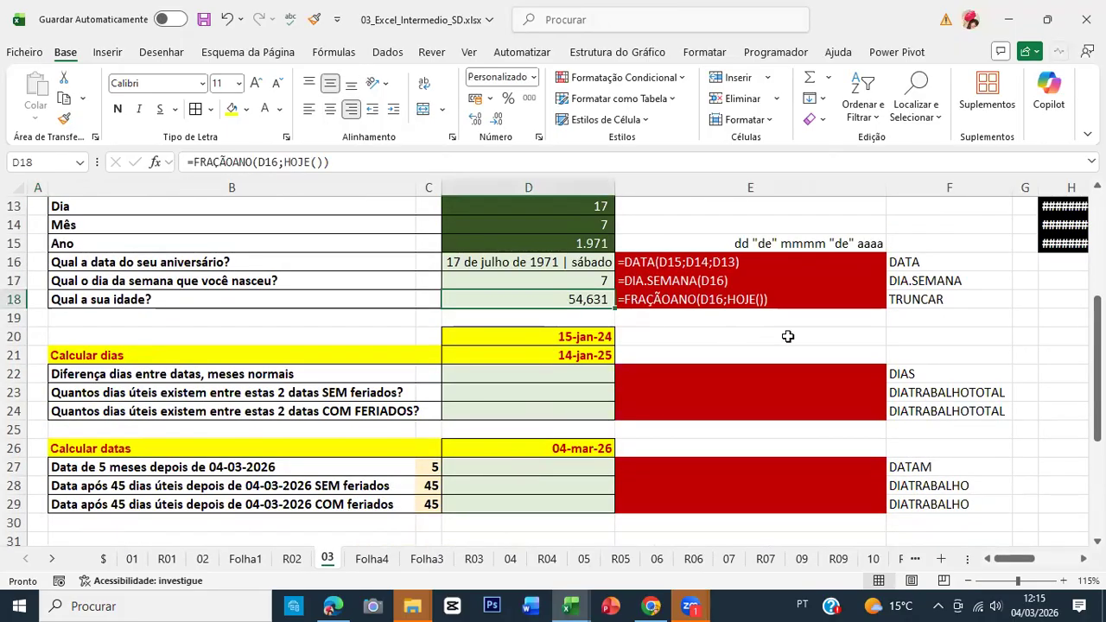
left_click(196, 163)
type("int")
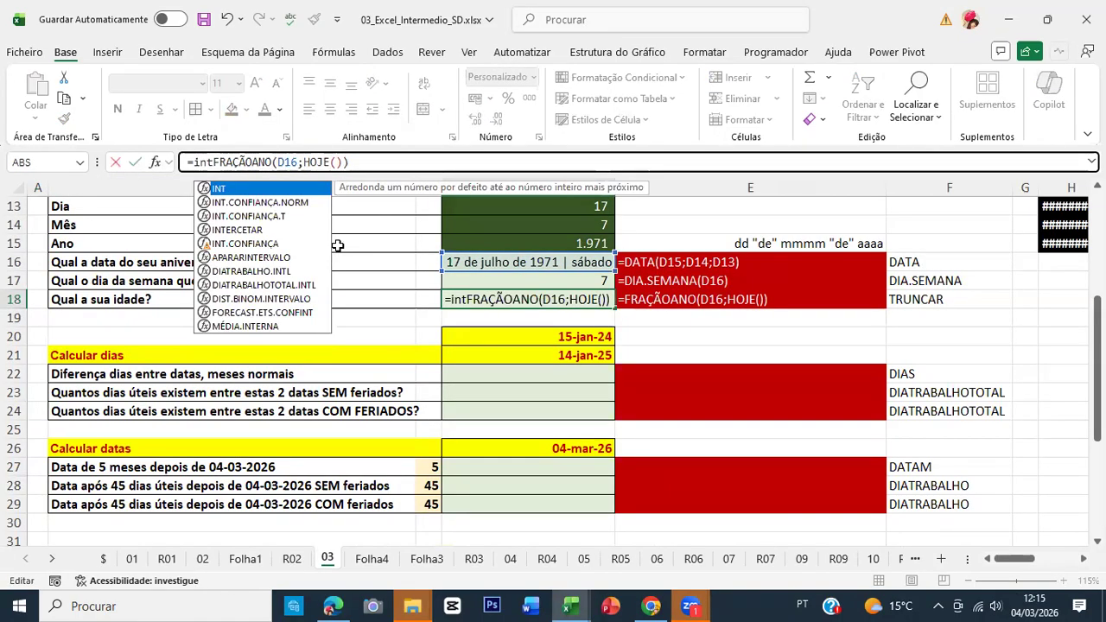
key("Tab")
key("End")
type("))")
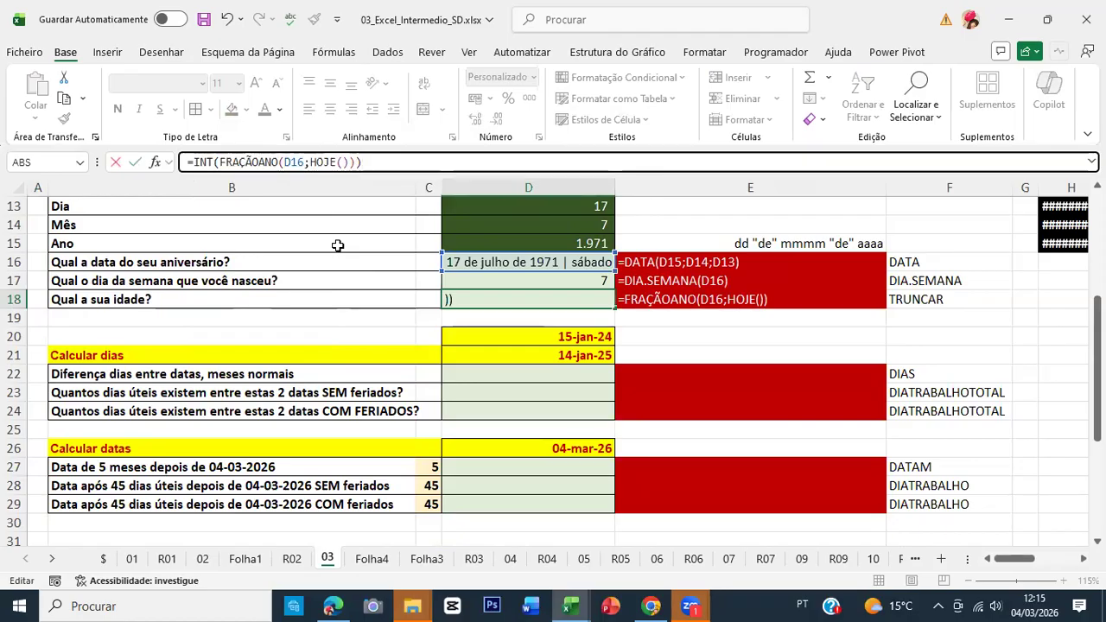
key("Return")
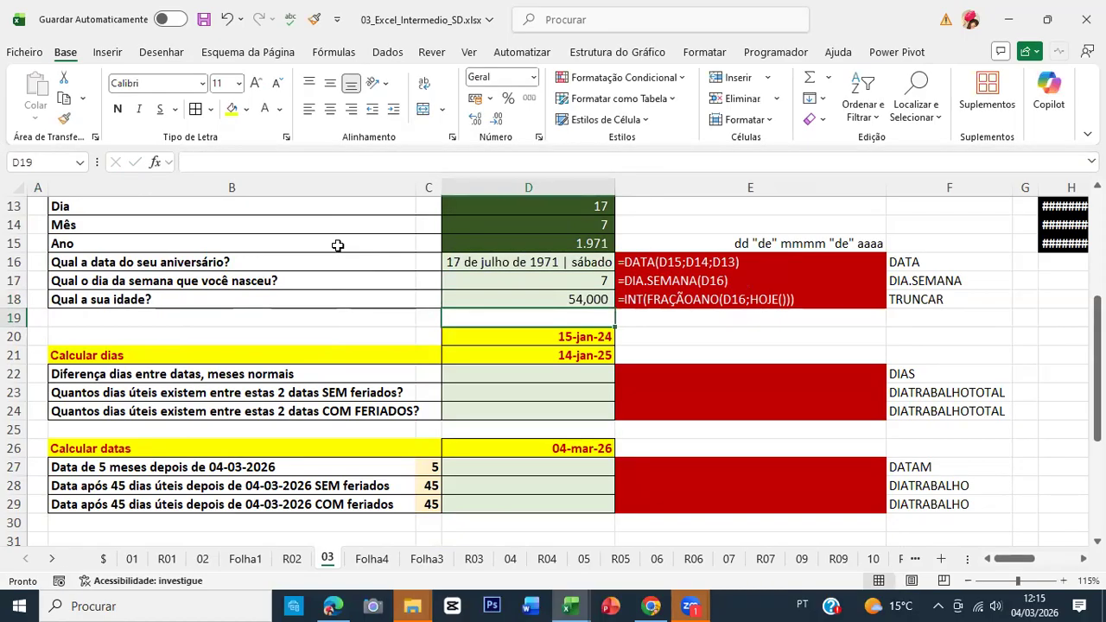
key("Up")
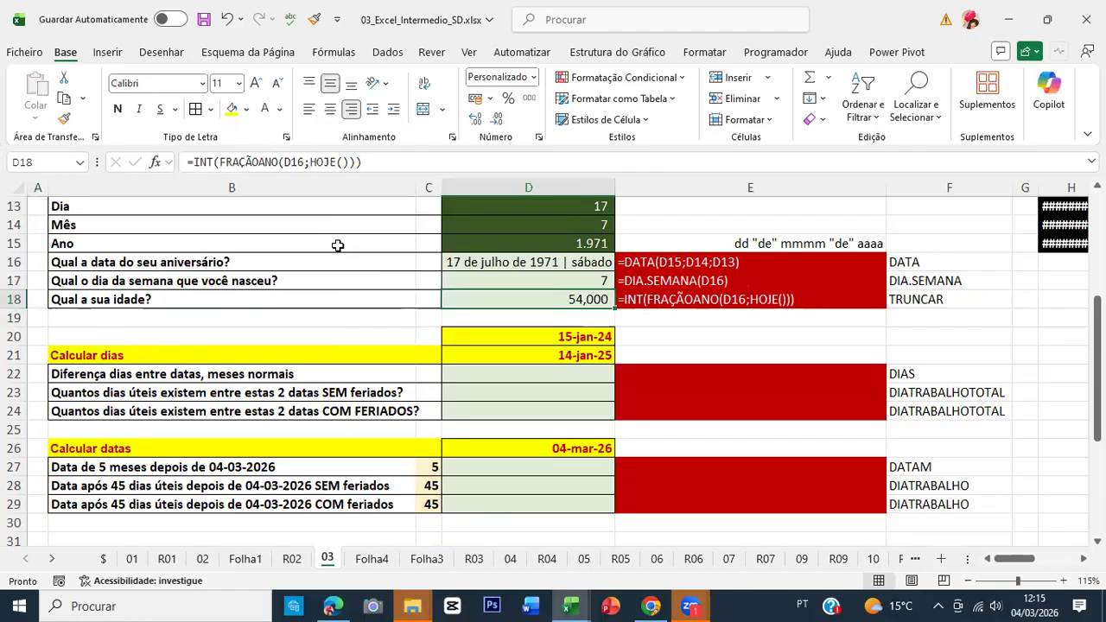
Replace the function hint in F18 with INT | FRAÇÃOANO | HOJE.
key("Right")
key("Right")
key("Delete")
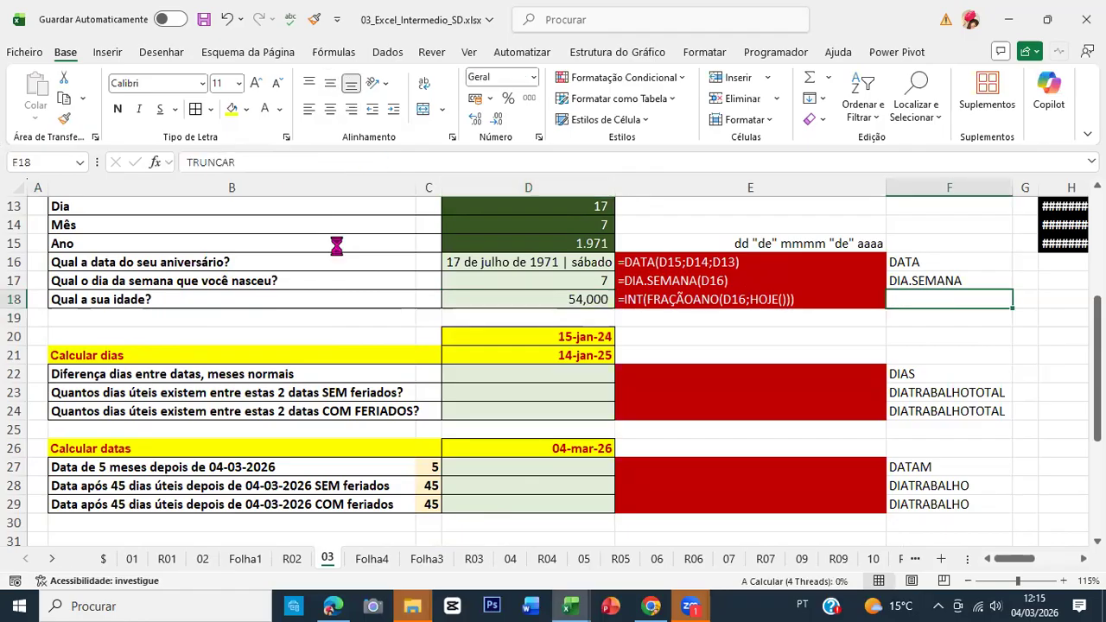
key("Left")
key("Left")
key("Right")
key("Right")
type("INT")
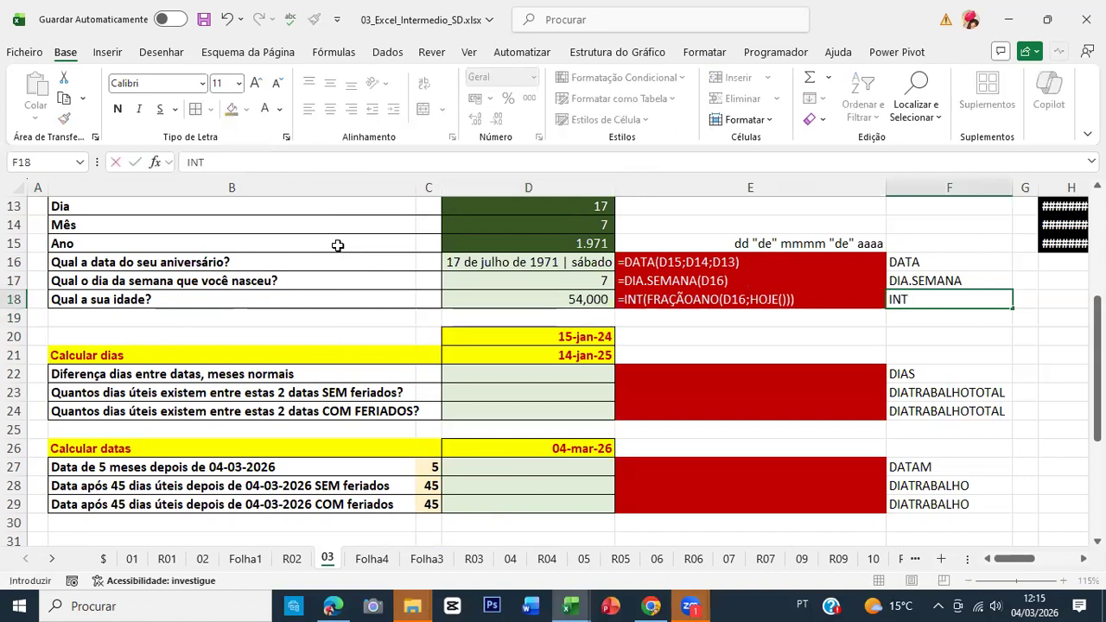
type(" | F")
key("Caps_Lock")
type("RAÇÃOANO | ")
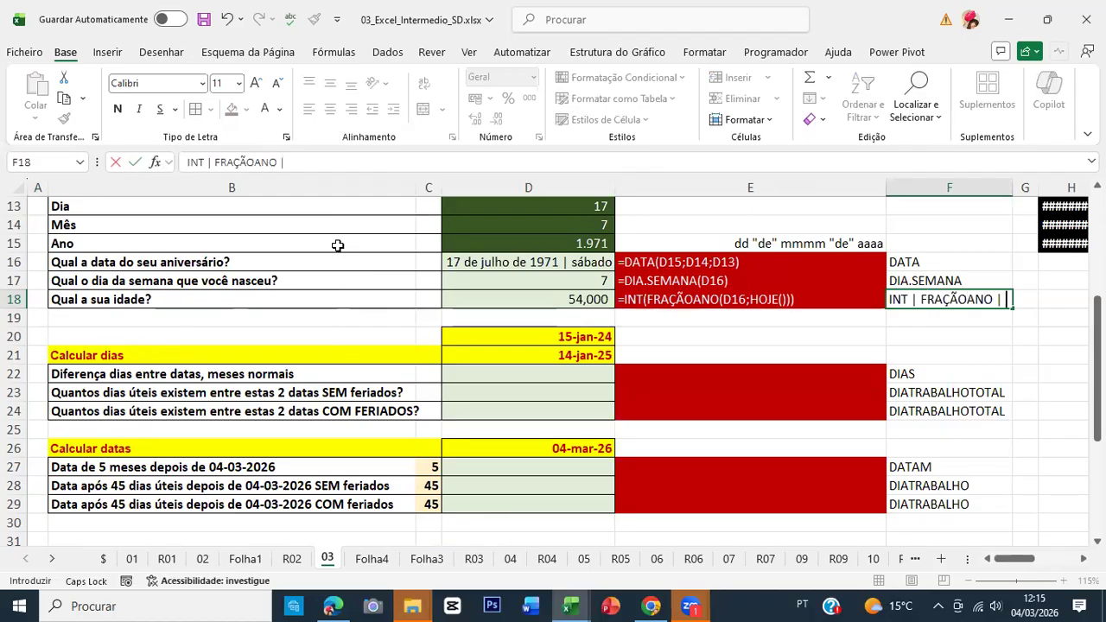
type("HOJE")
key("Return")
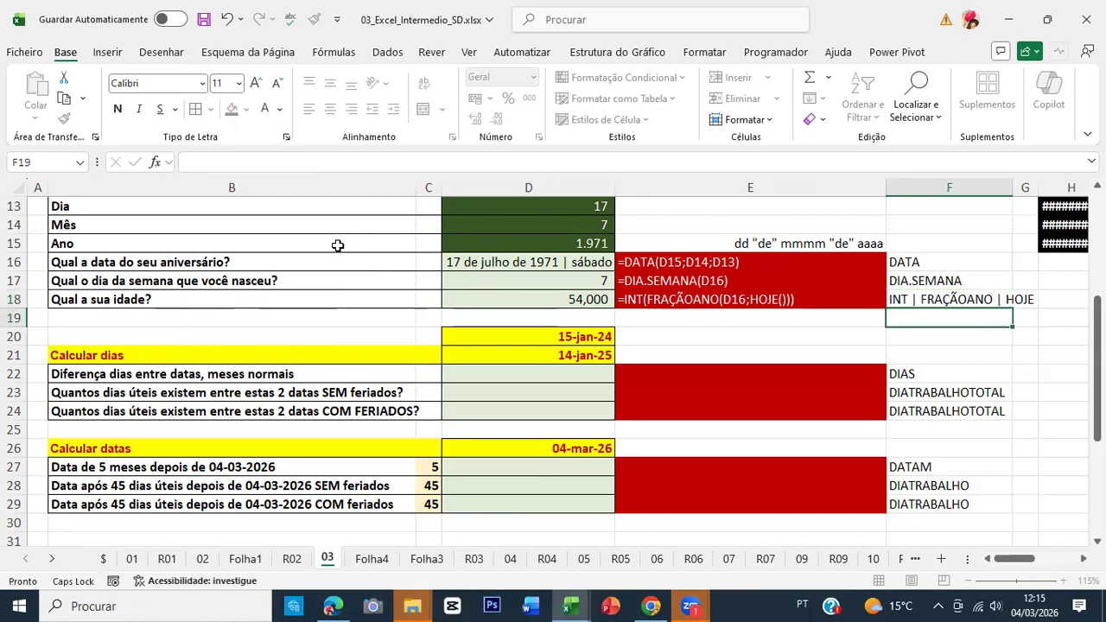
Return to the age formula in D18 and save the workbook.
key("Up")
key("Left")
key("Left")
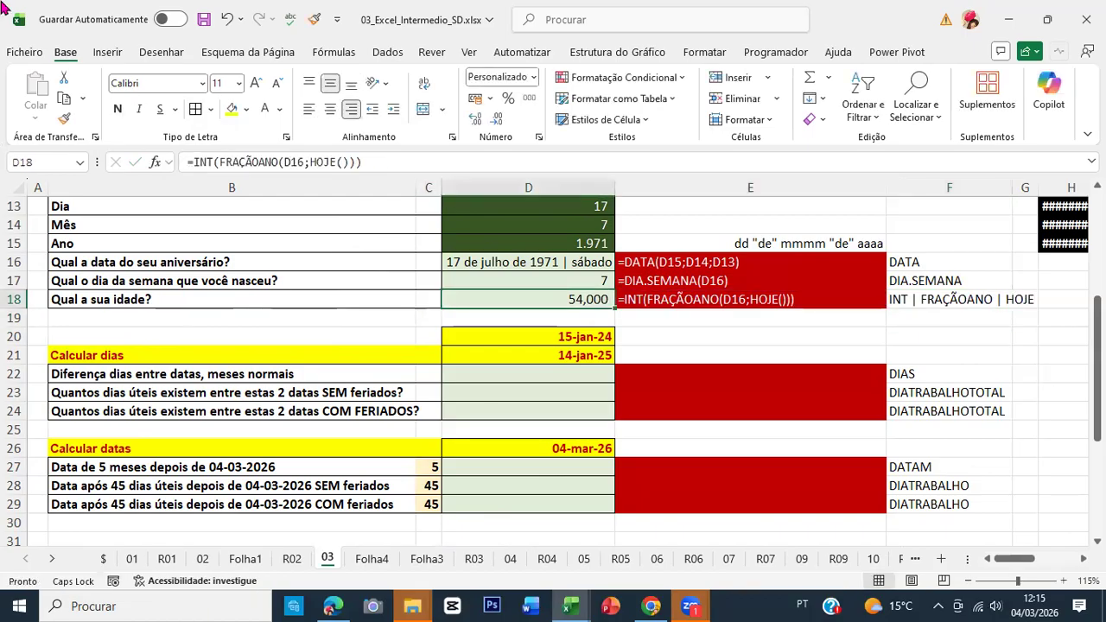
left_click(205, 20)
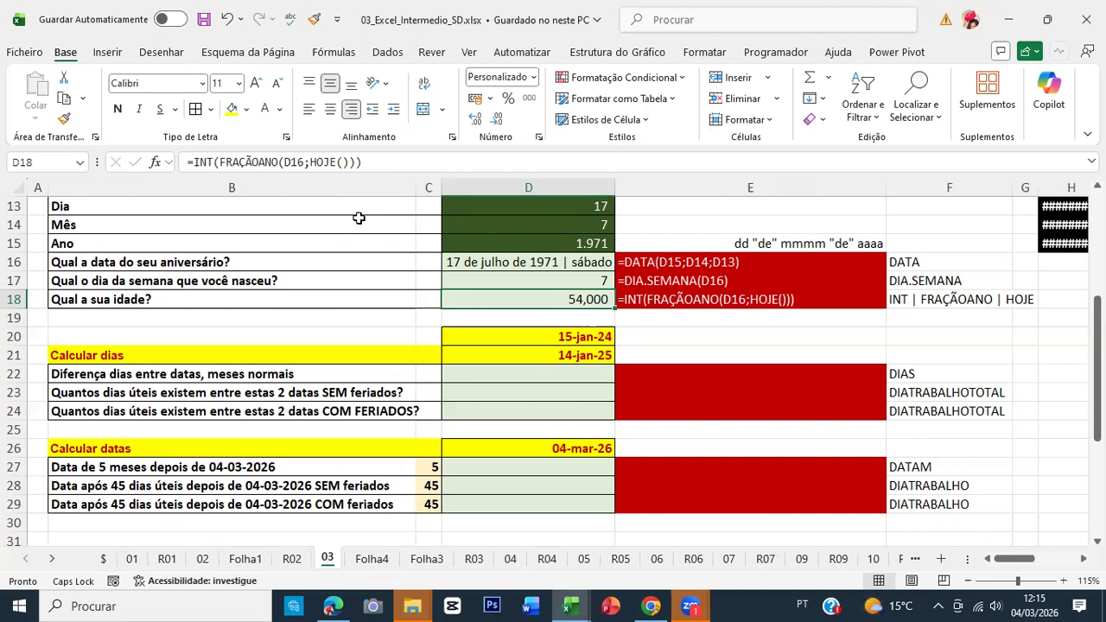
Examine the day-difference question in B22 and the two dates in D20 and D21.
scroll(359, 218, "down", 1)
left_click(146, 318)
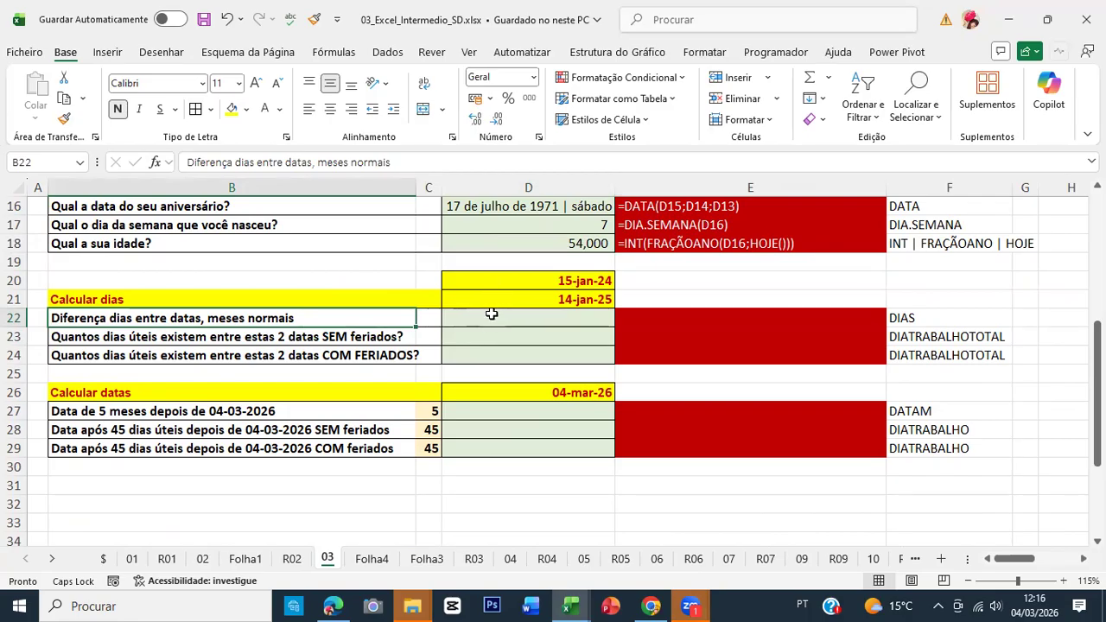
left_click(561, 299)
left_click(562, 282)
left_click(558, 301)
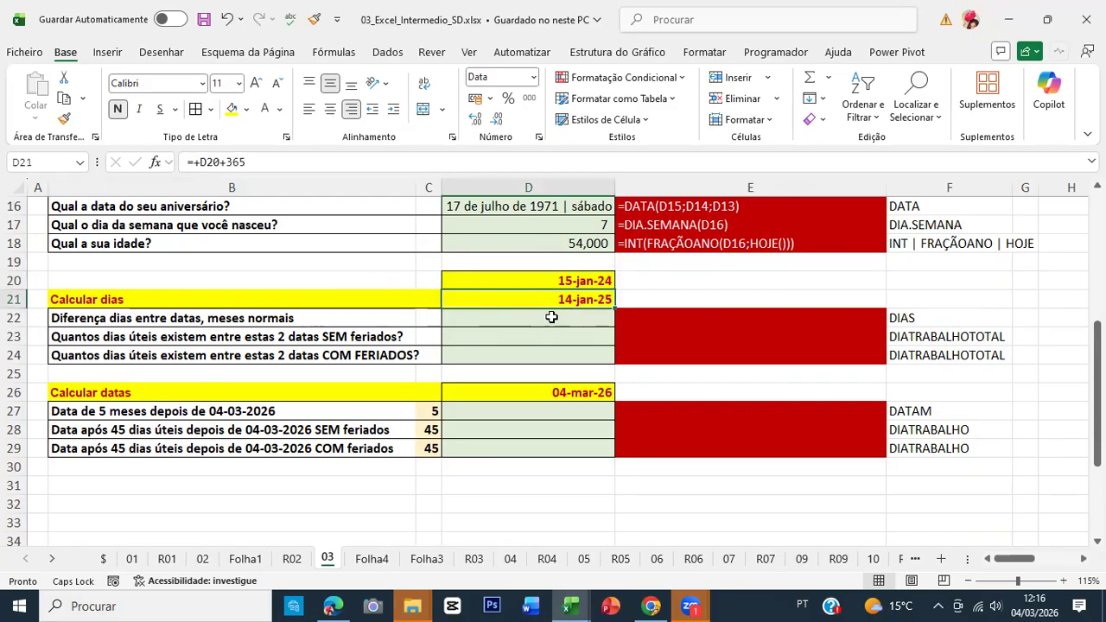
Calculate the difference between the two dates in D22 with the subtraction =D21-D20.
left_click(552, 317)
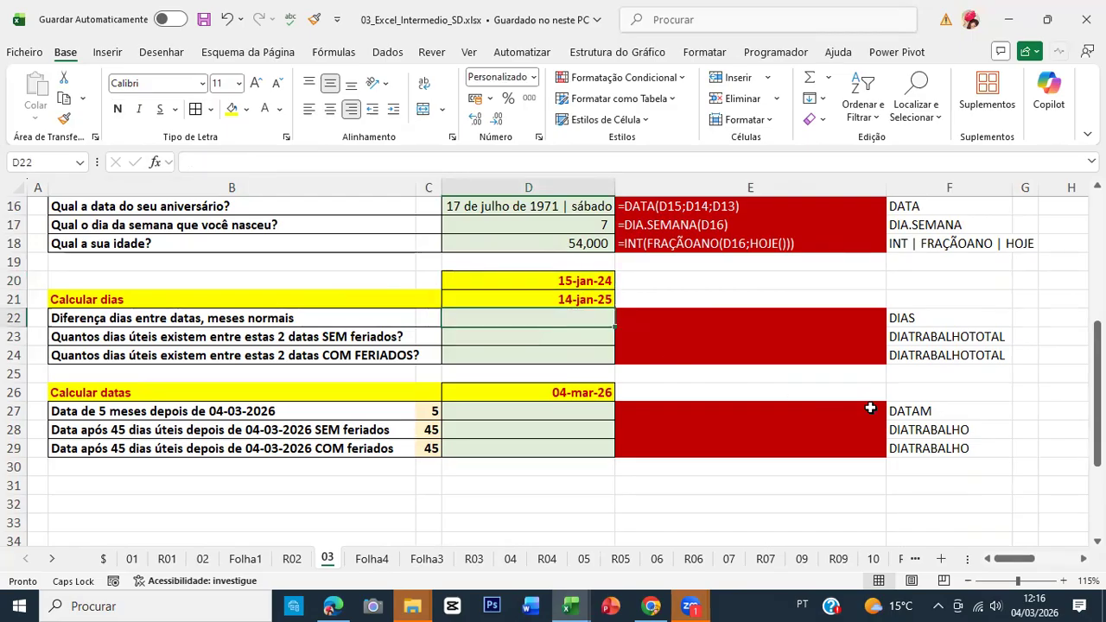
type("=")
key("Up")
type("-")
key("Up")
key("Up")
key("Return")
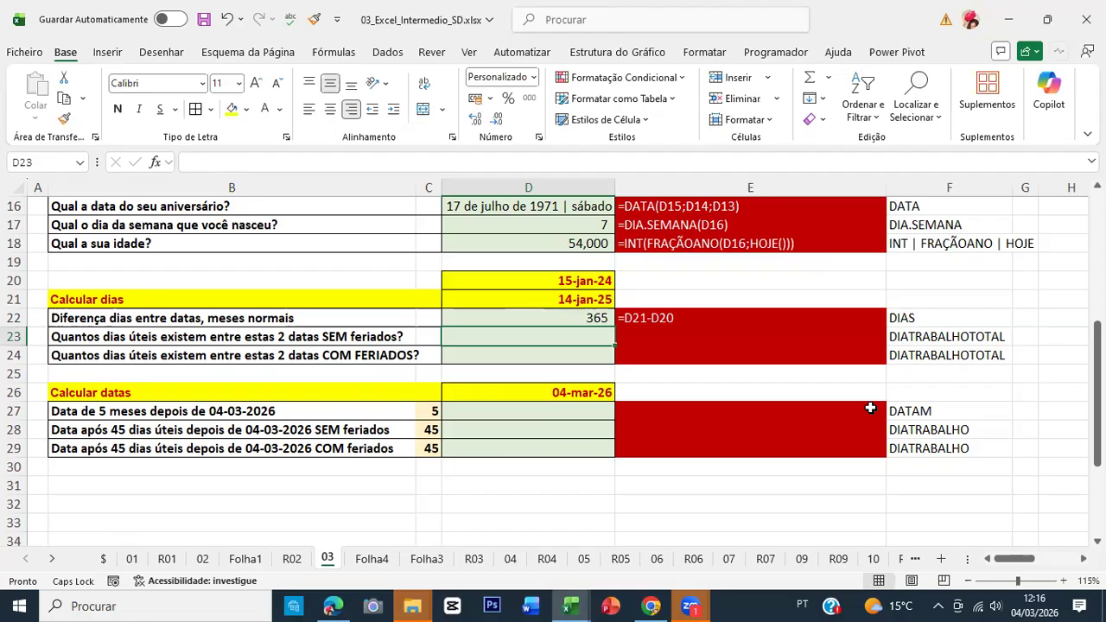
Replace the D22 formula with =DIAS(D21;D20), using the function arguments dialog for the end date D21 and start date D20.
key("Up")
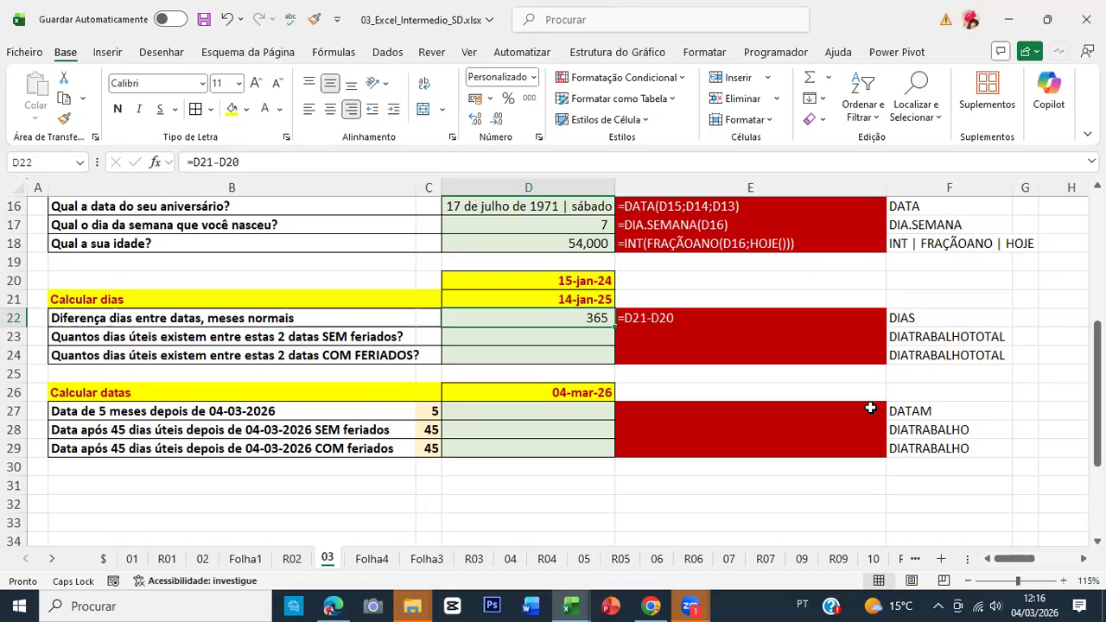
type("=DIA")
key("Down")
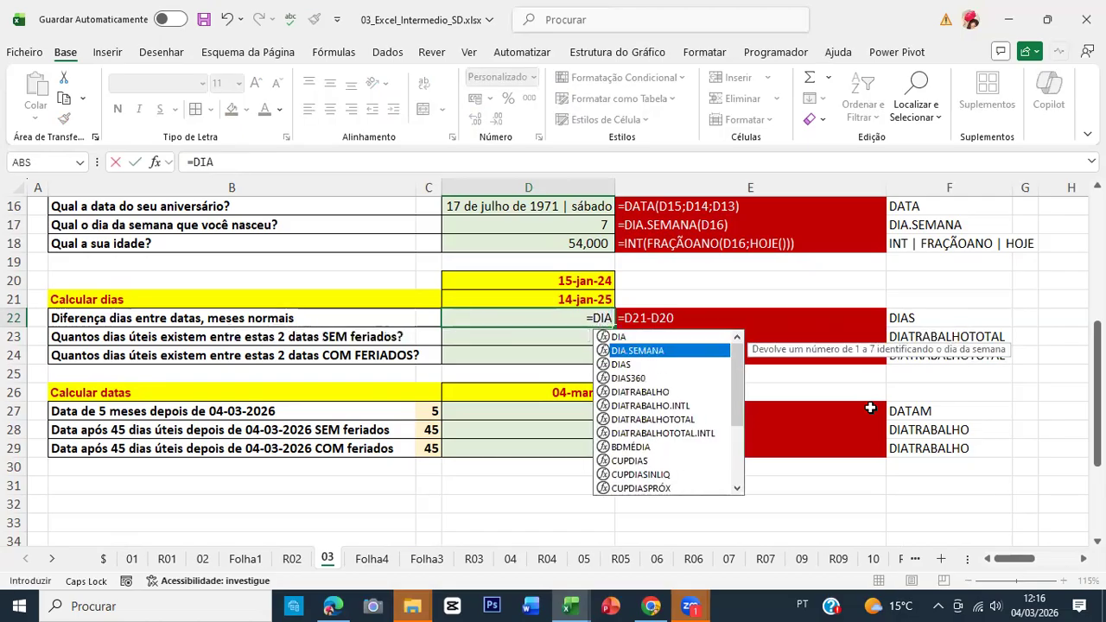
key("Down")
key("Tab")
key("Up")
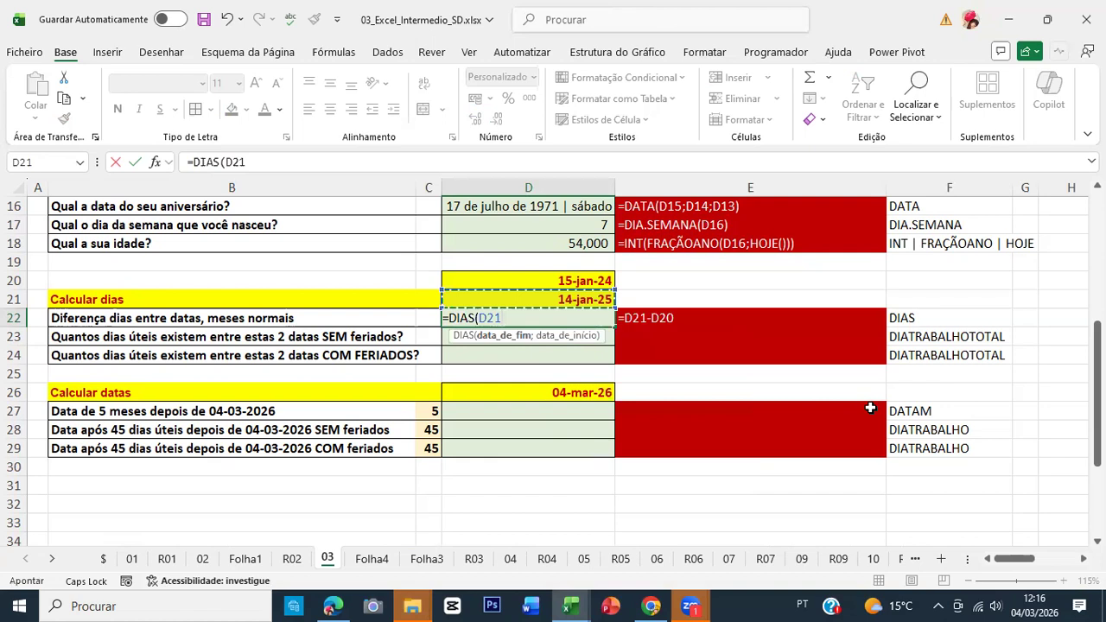
left_click(162, 162)
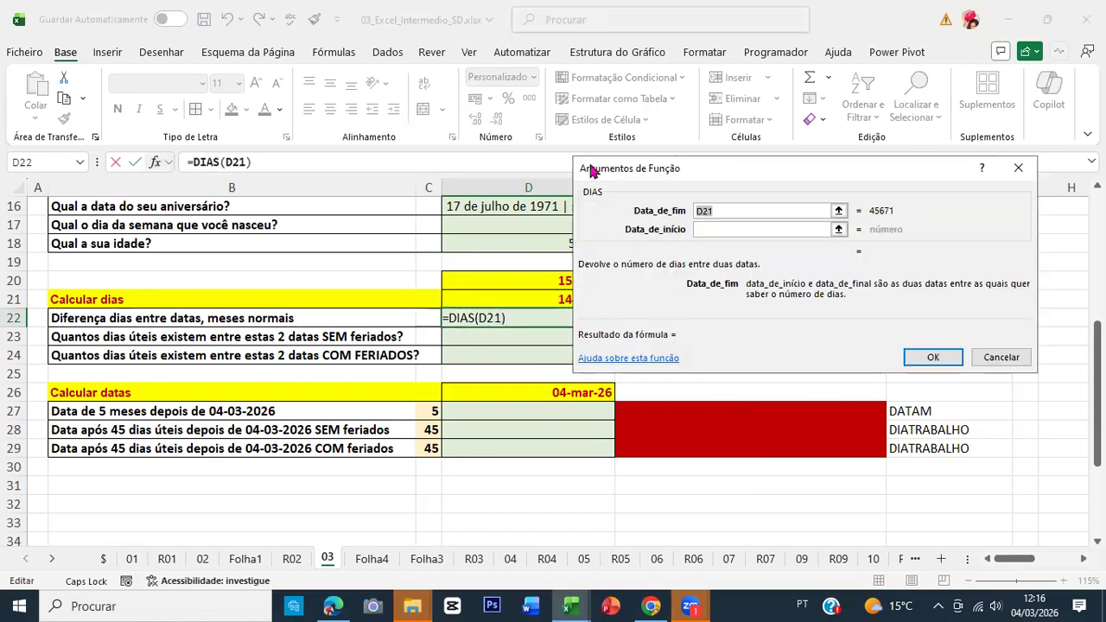
left_click_drag(600, 169, 705, 153)
left_click(571, 301)
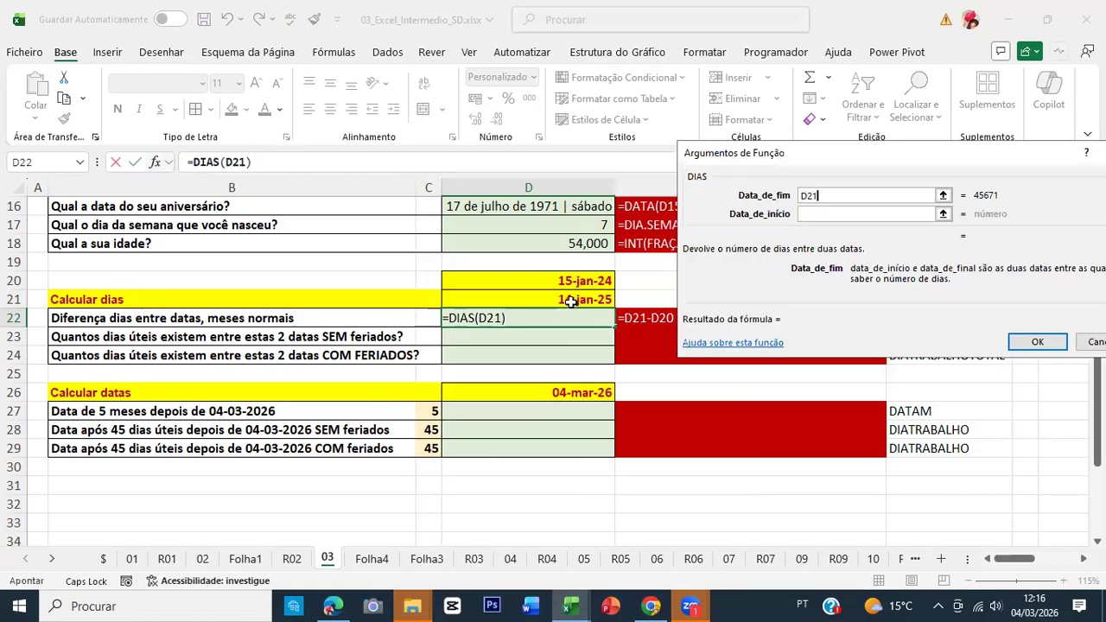
key("Tab")
left_click(576, 279)
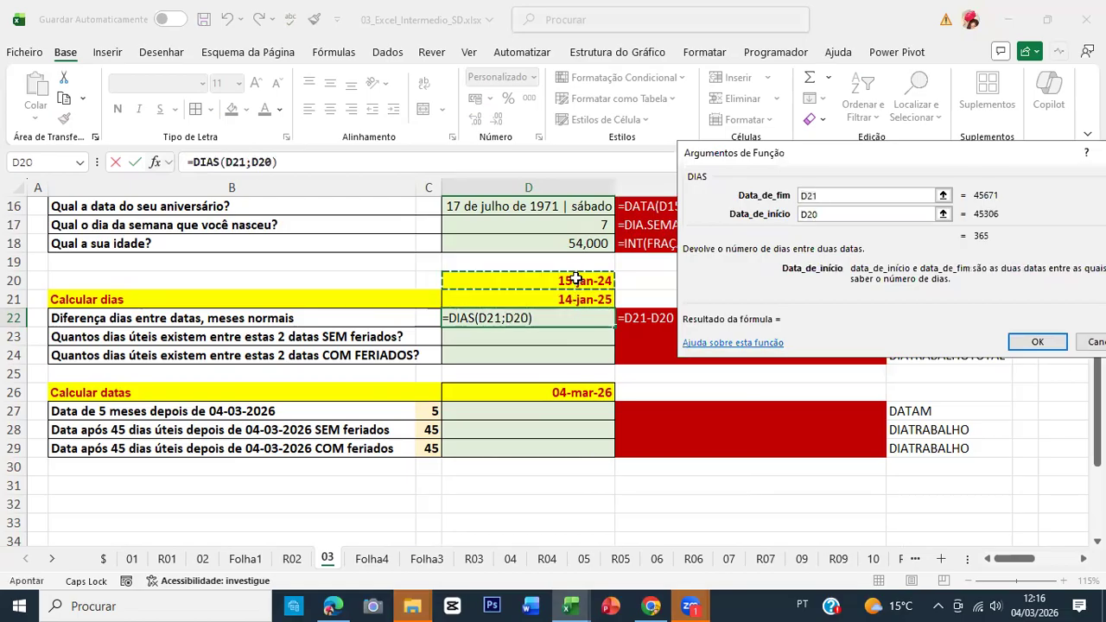
key("Return")
Try the DIAS arguments in D22 in swapped order, with D20 as end date and D21 as start date.
left_click(158, 161)
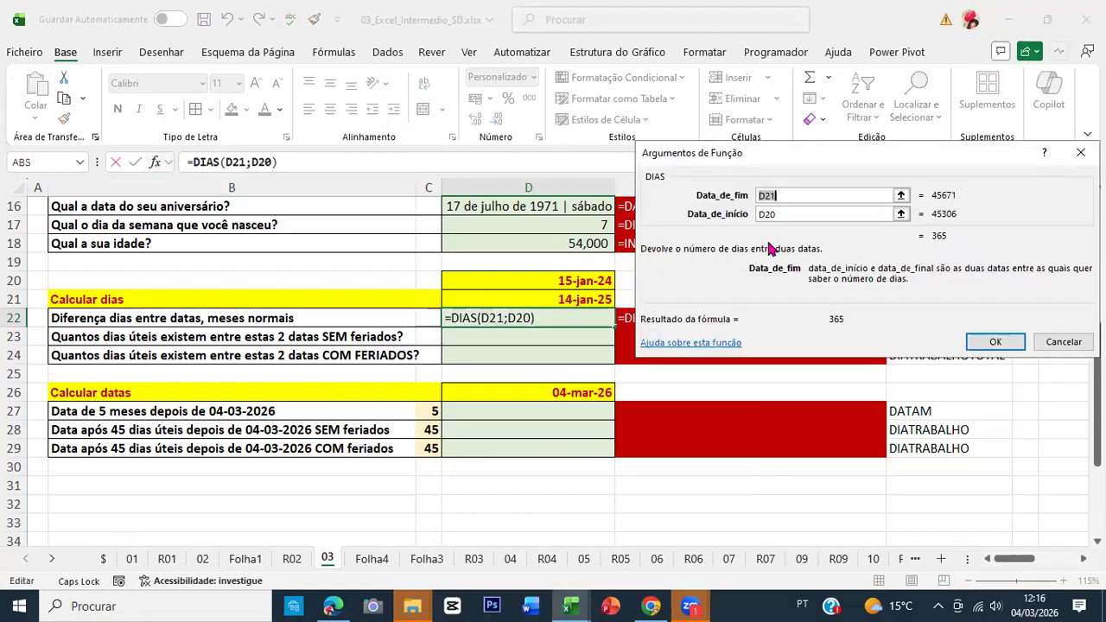
left_click(555, 278)
key("Tab")
left_click(549, 297)
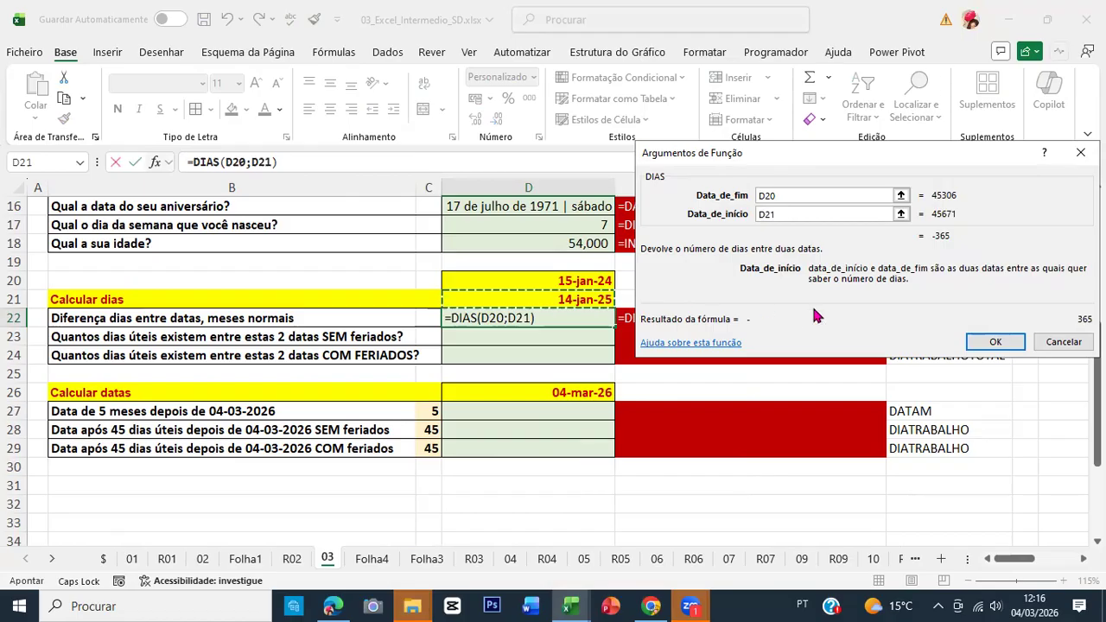
left_click(996, 342)
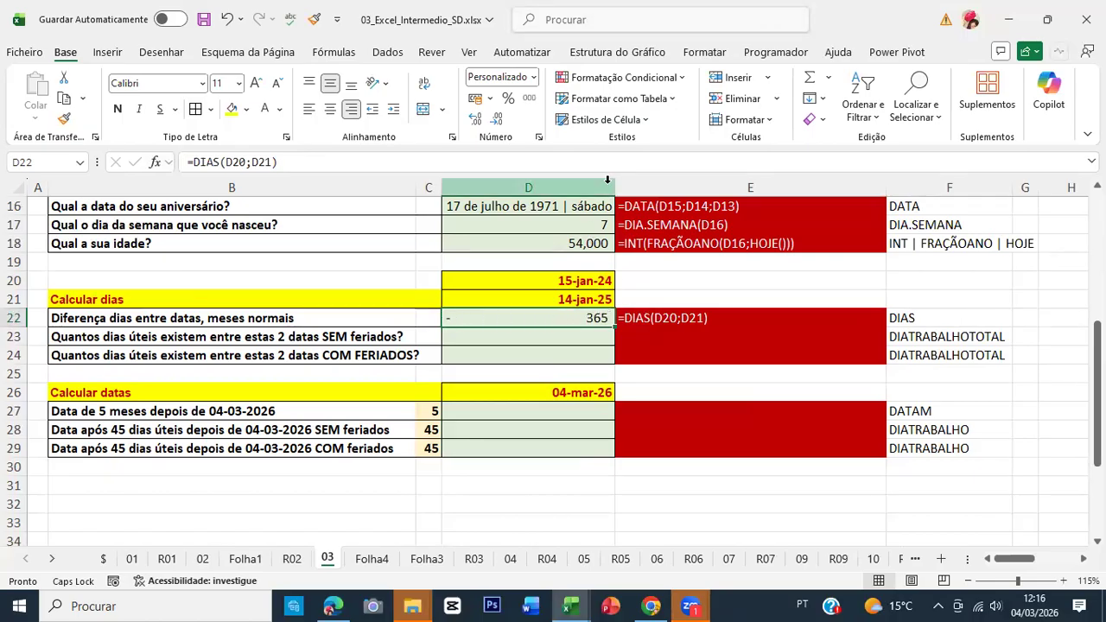
Adjust the width of column D and autofit it to its contents.
mouse_move(615, 184)
left_mouse_down()
mouse_move(468, 185)
mouse_move(611, 184)
left_mouse_up()
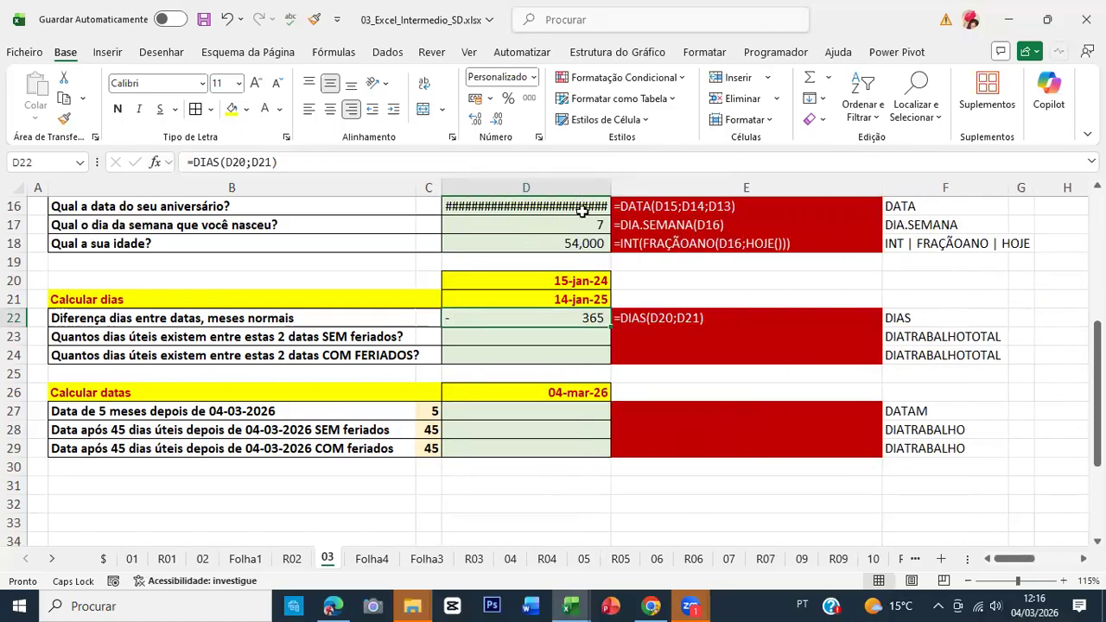
double_click(612, 188)
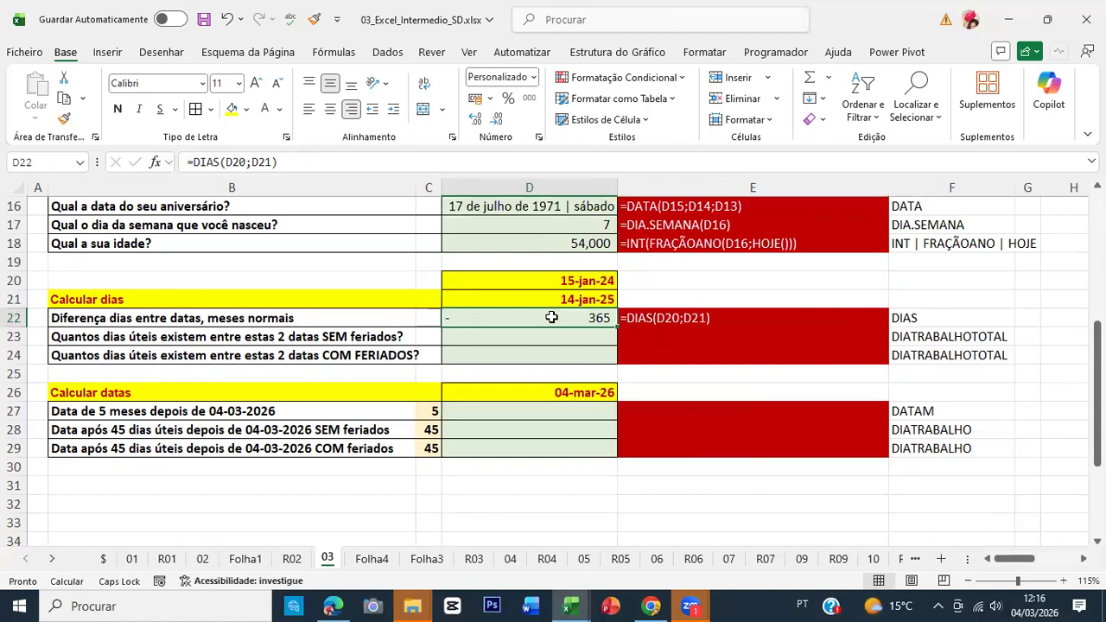
Set the DIAS arguments in D22 back to end date D21 and start date D20 through the function arguments dialog.
left_click(154, 162)
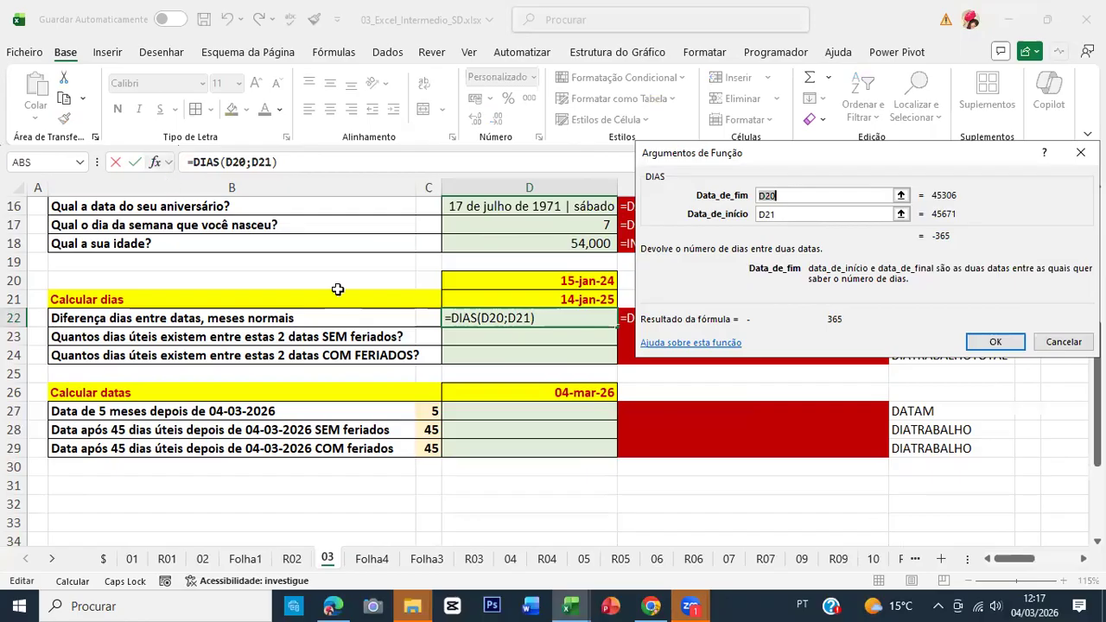
left_click(588, 297)
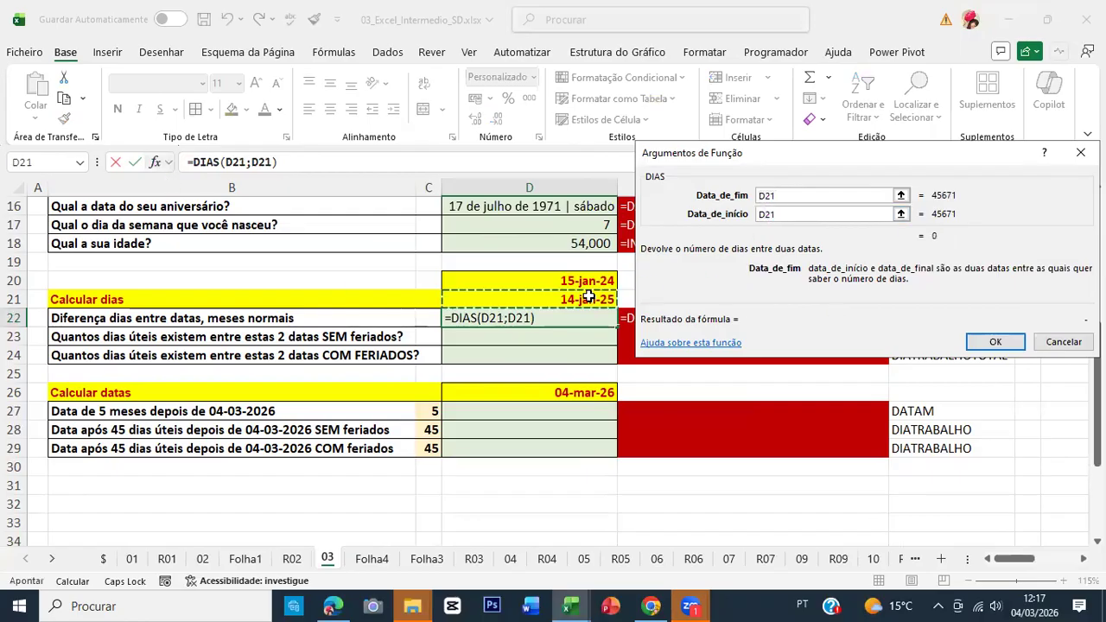
key("Tab")
left_click(589, 280)
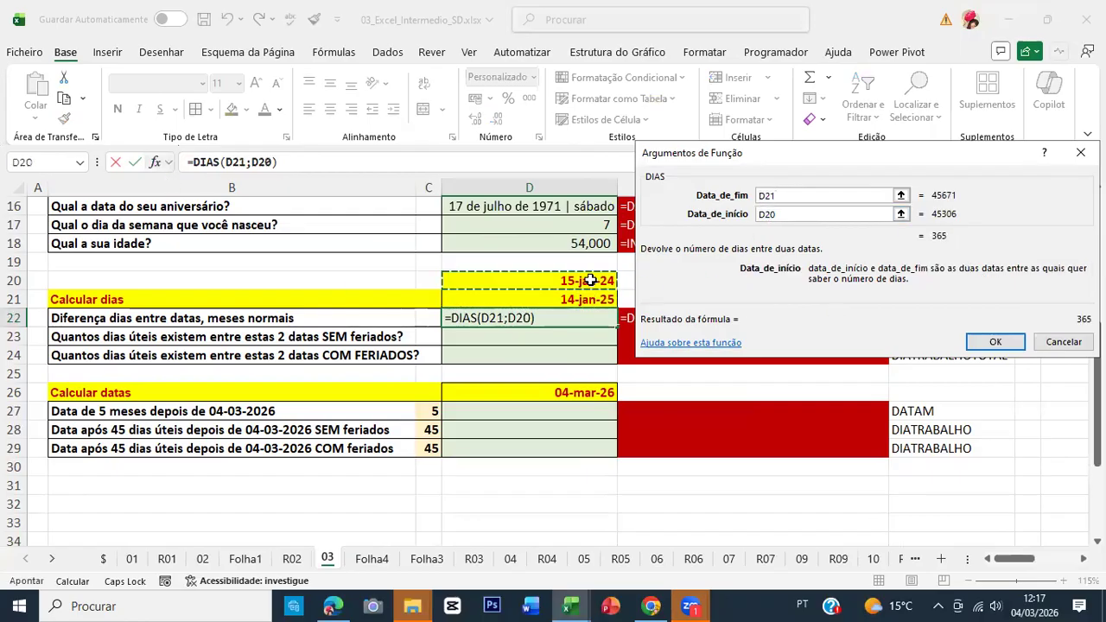
left_click(1019, 345)
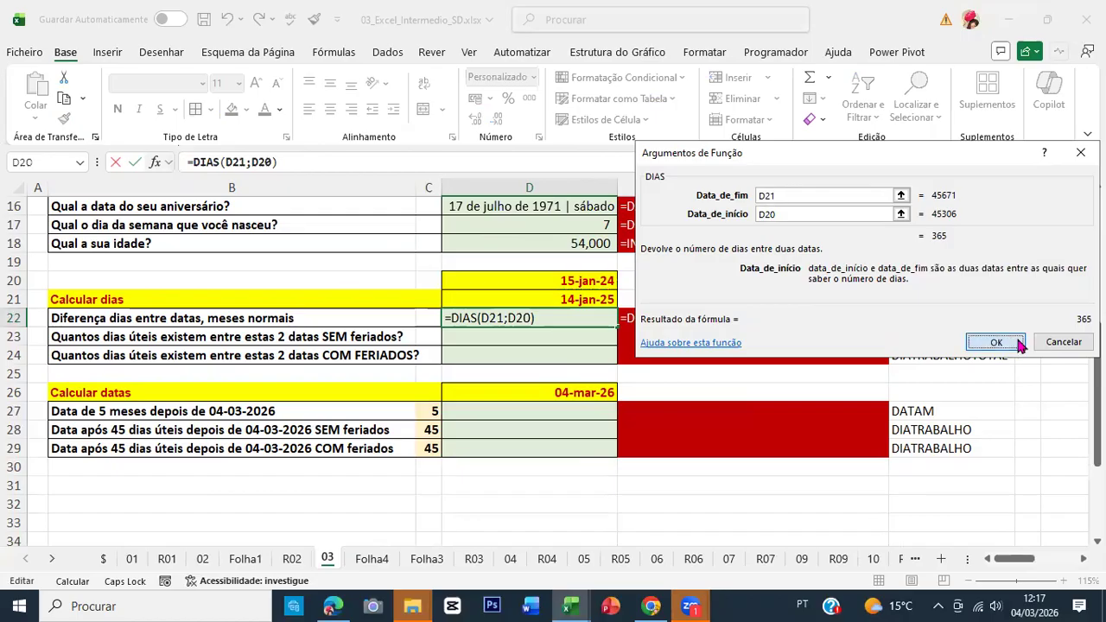
left_click(1019, 345)
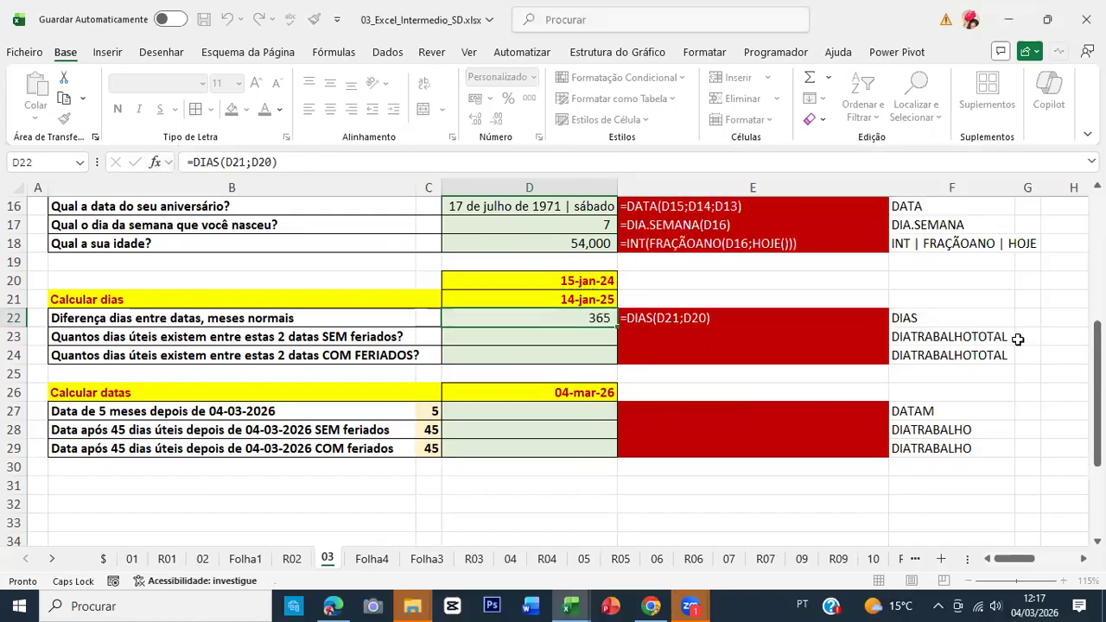
Start a DIATRABALHOTOTAL formula in D23 for the working days between the two dates without holidays.
left_click(537, 332)
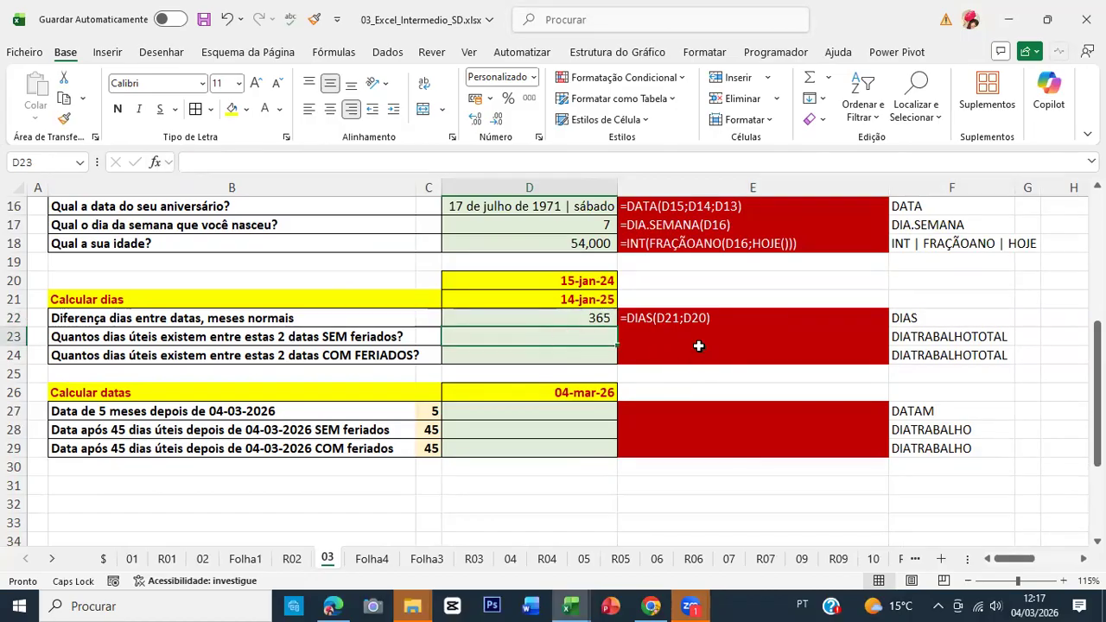
left_click(565, 317)
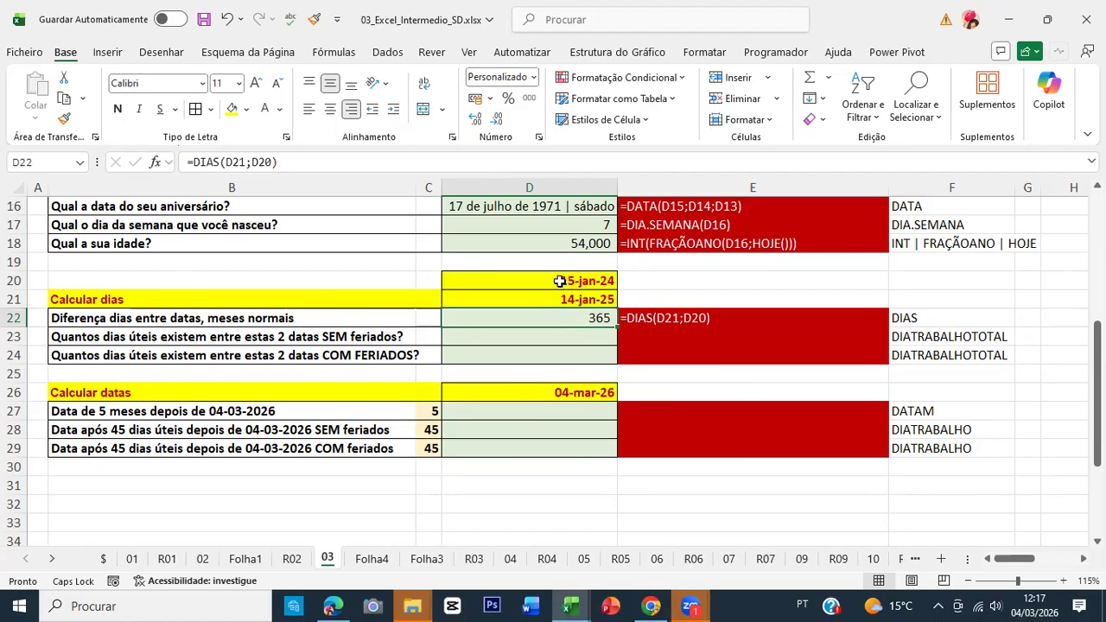
left_click(562, 338)
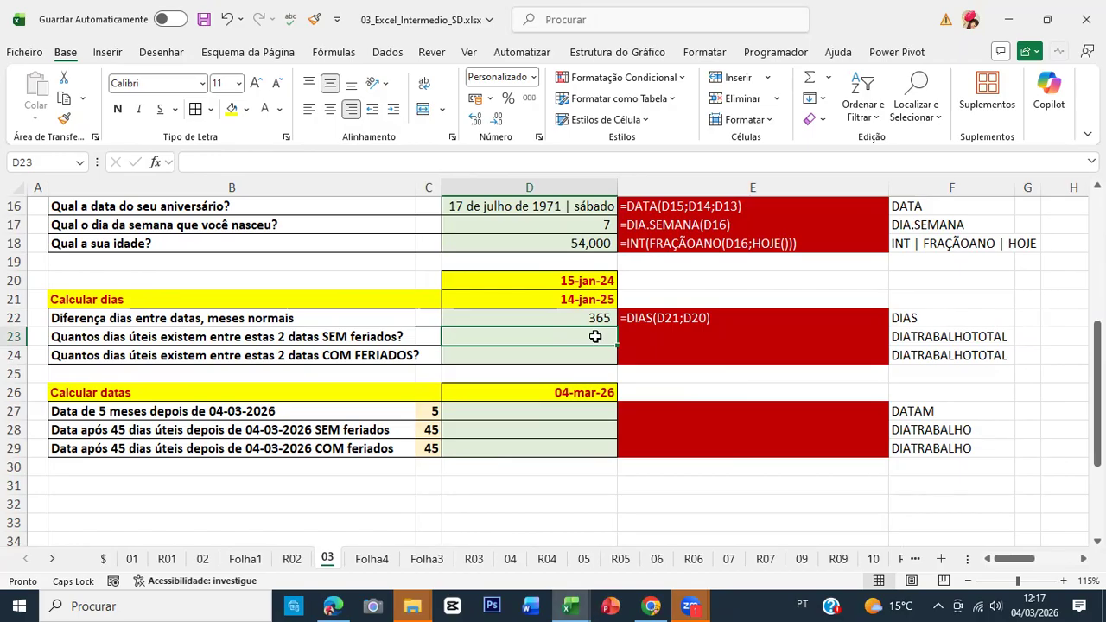
type("=DIA")
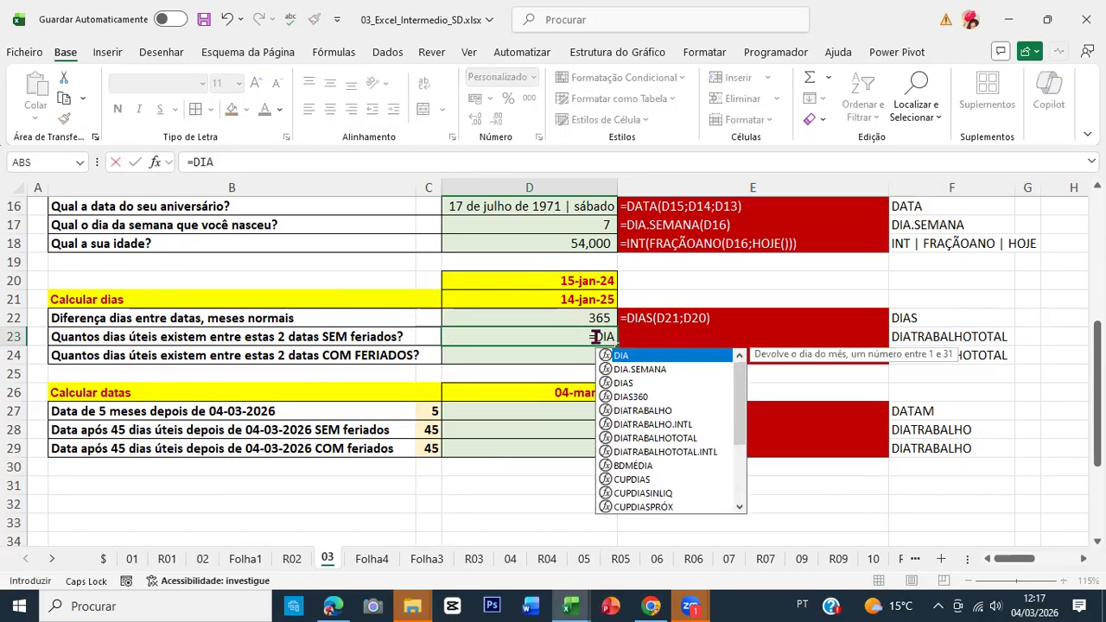
type("TR")
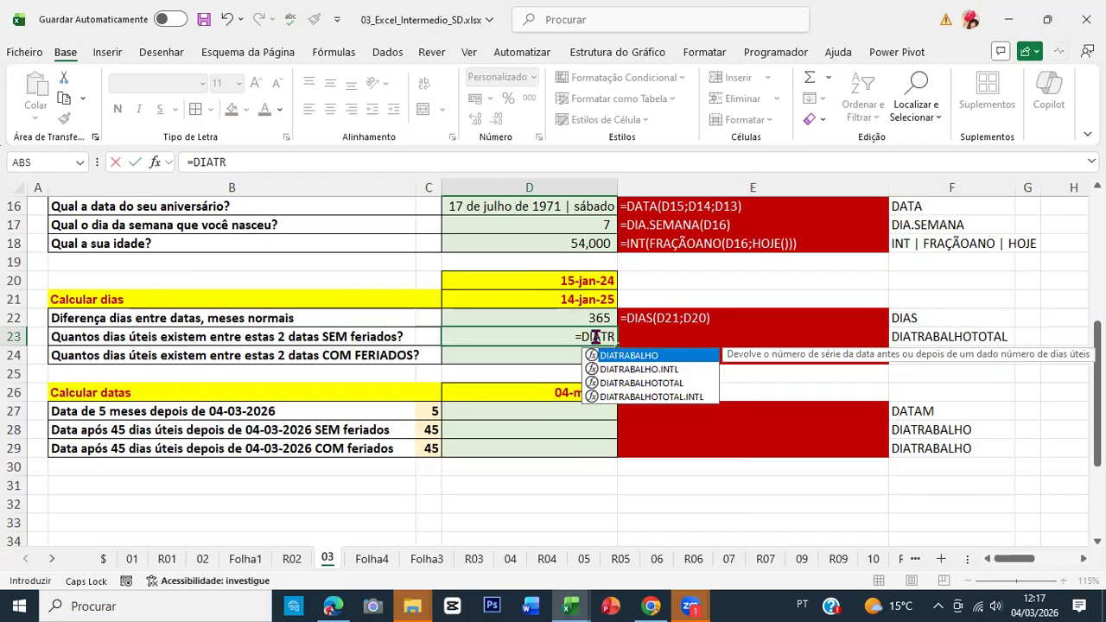
key("Down")
key("Down")
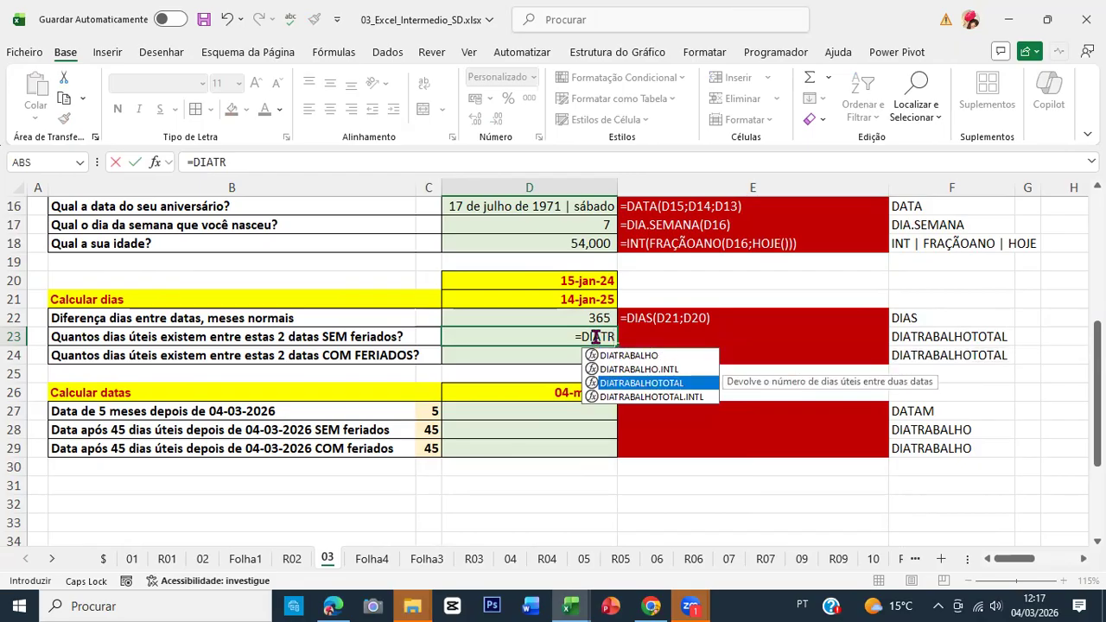
key("Up")
key("Up")
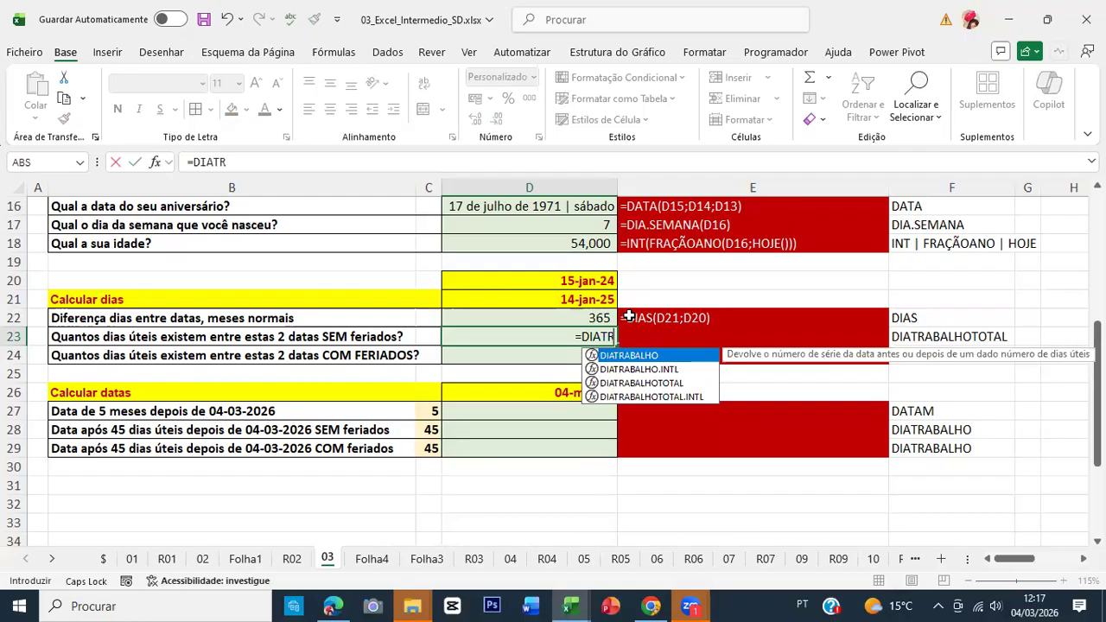
key("Down")
key("Down")
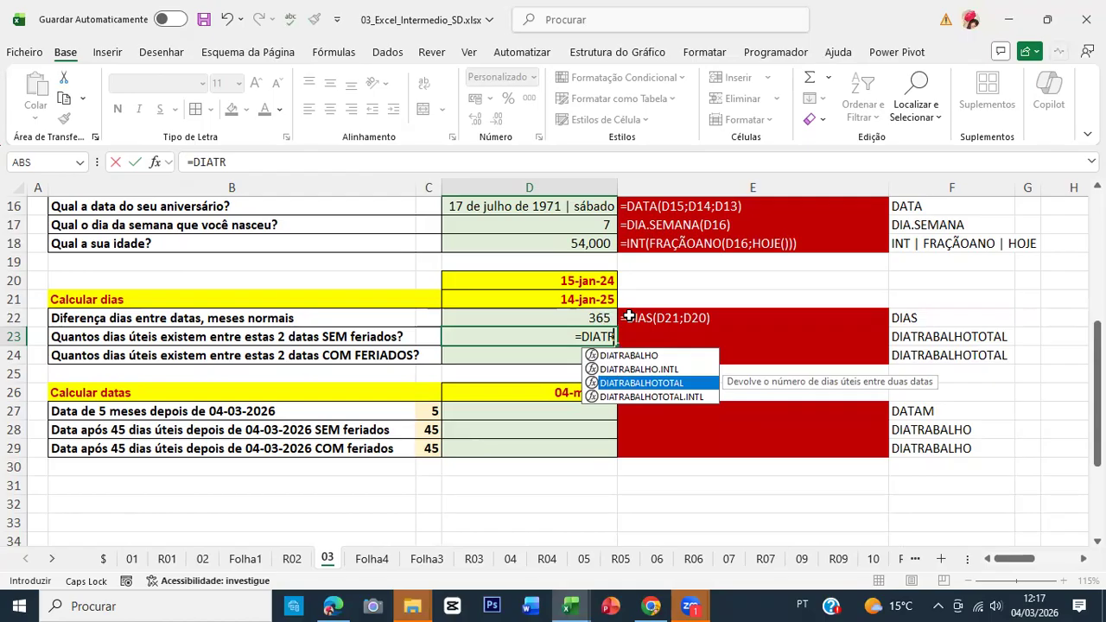
key("Tab")
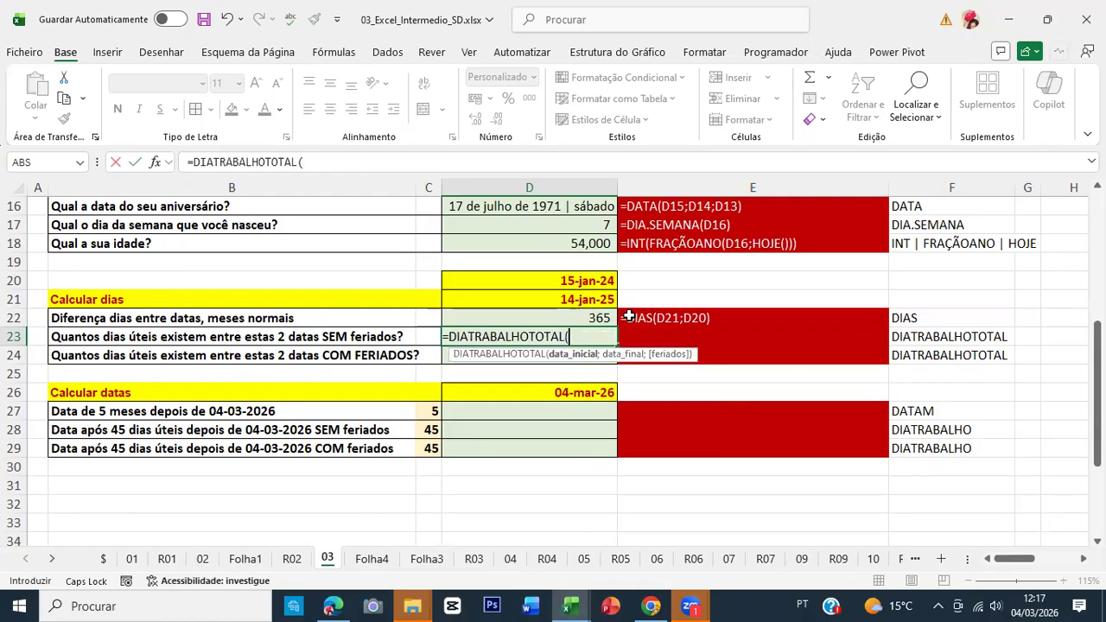
Set the D23 function arguments to start date D20 and end date D21, leaving the holidays argument empty.
left_click(159, 163)
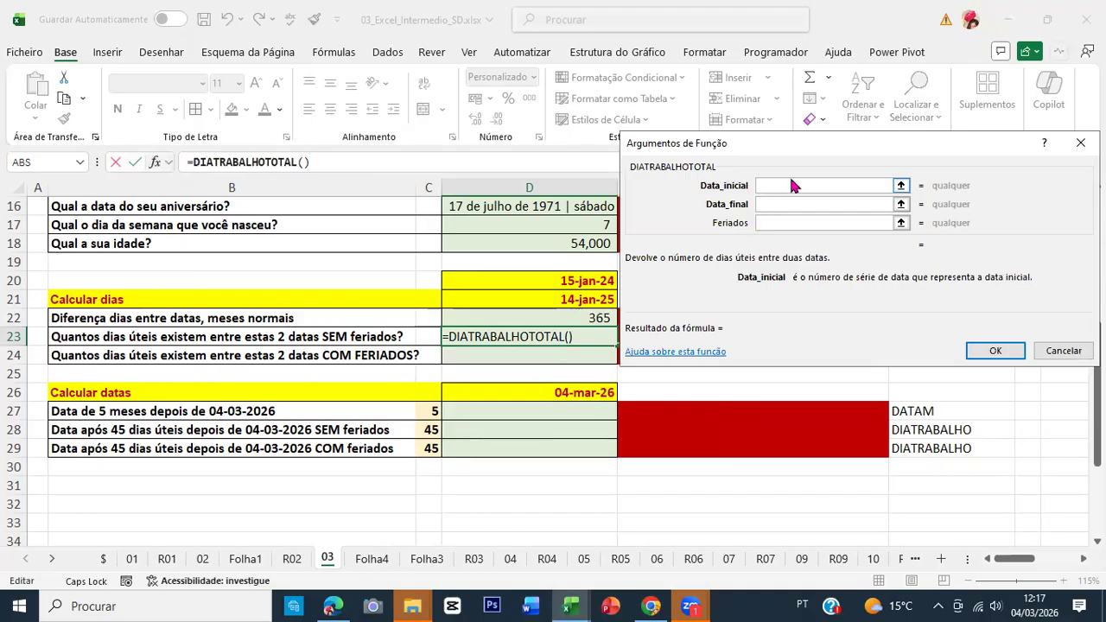
left_click(577, 276)
key("Tab")
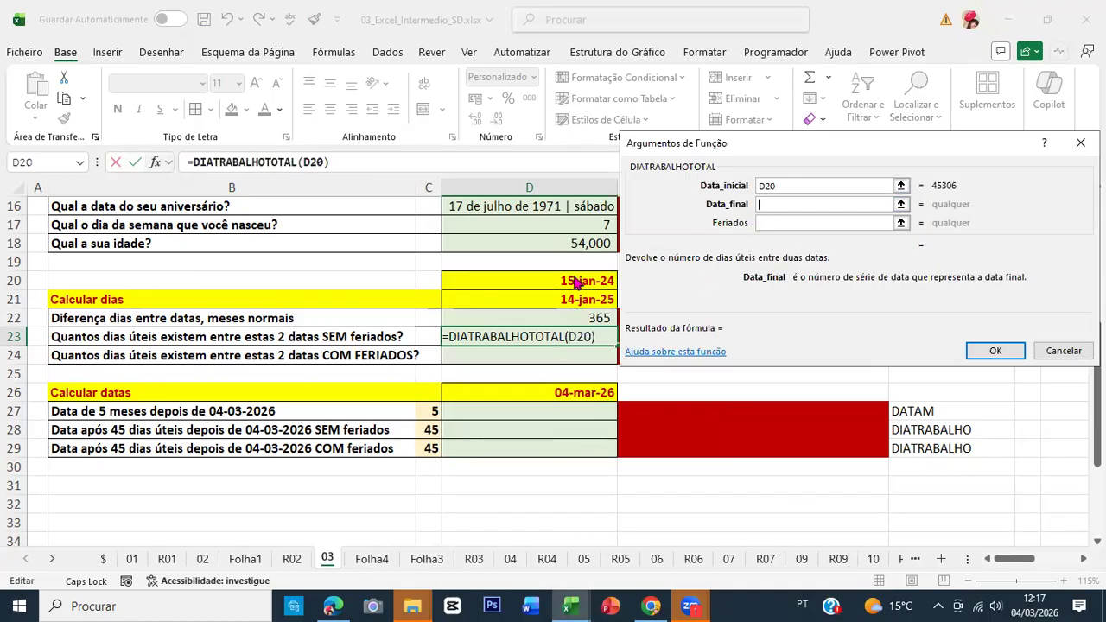
left_click(560, 295)
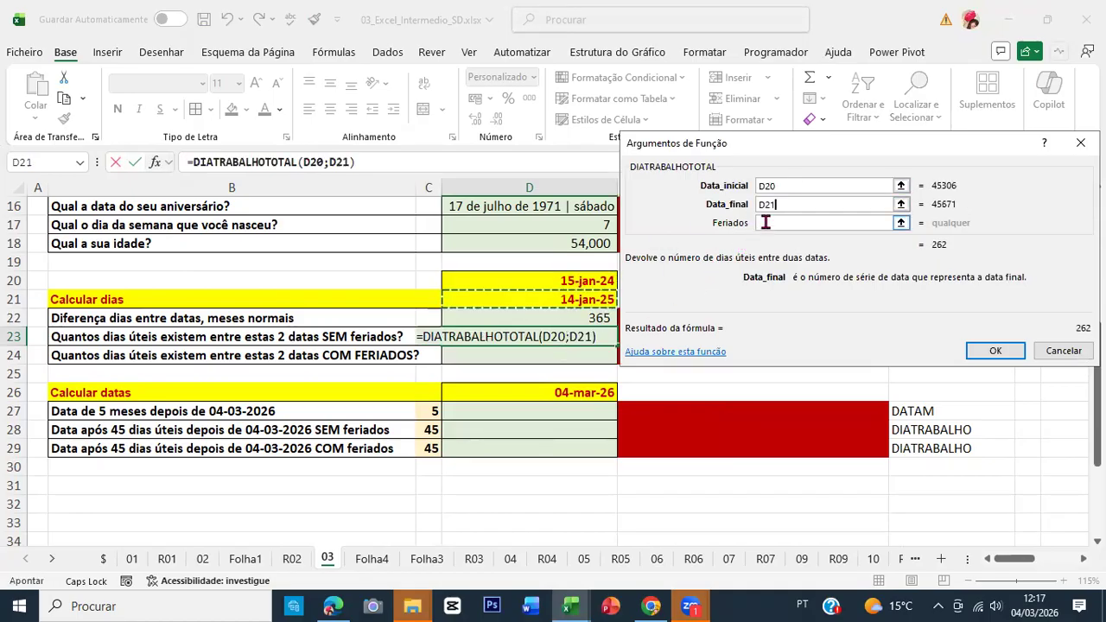
left_click(994, 352)
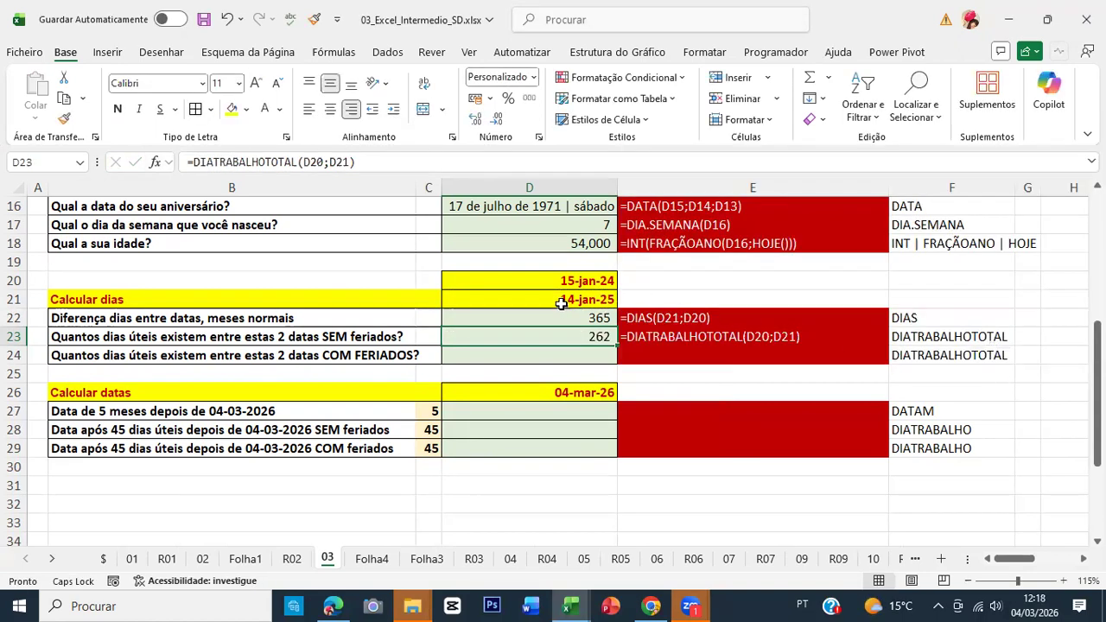
Check the dates in D20 and D21 against the working-days formula in D23, and save the workbook.
left_click(571, 279)
left_click(571, 299)
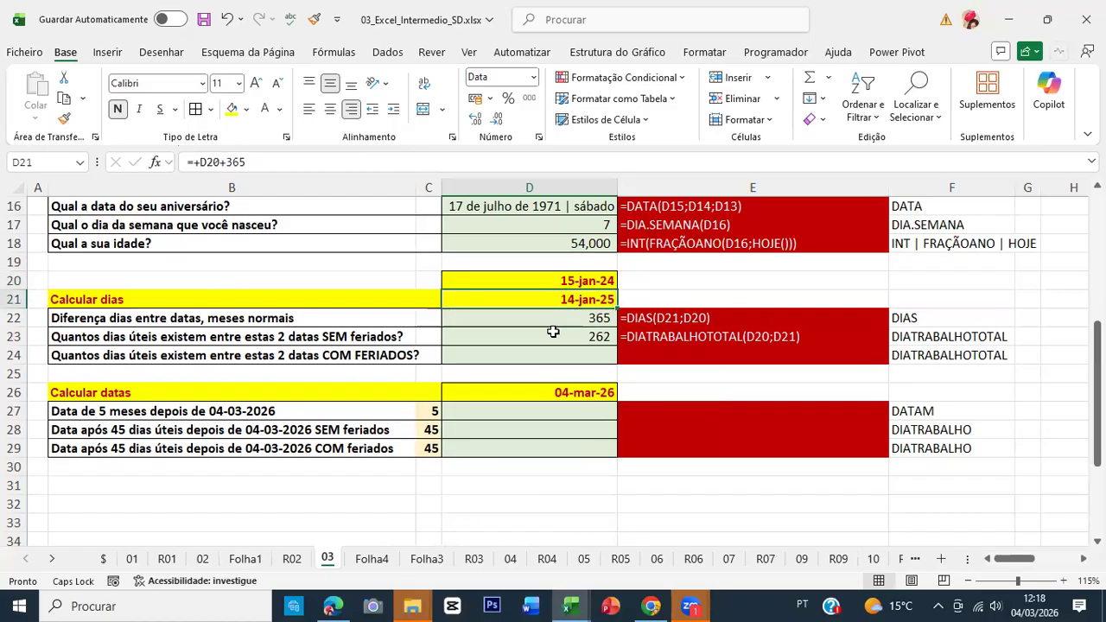
left_click(553, 331)
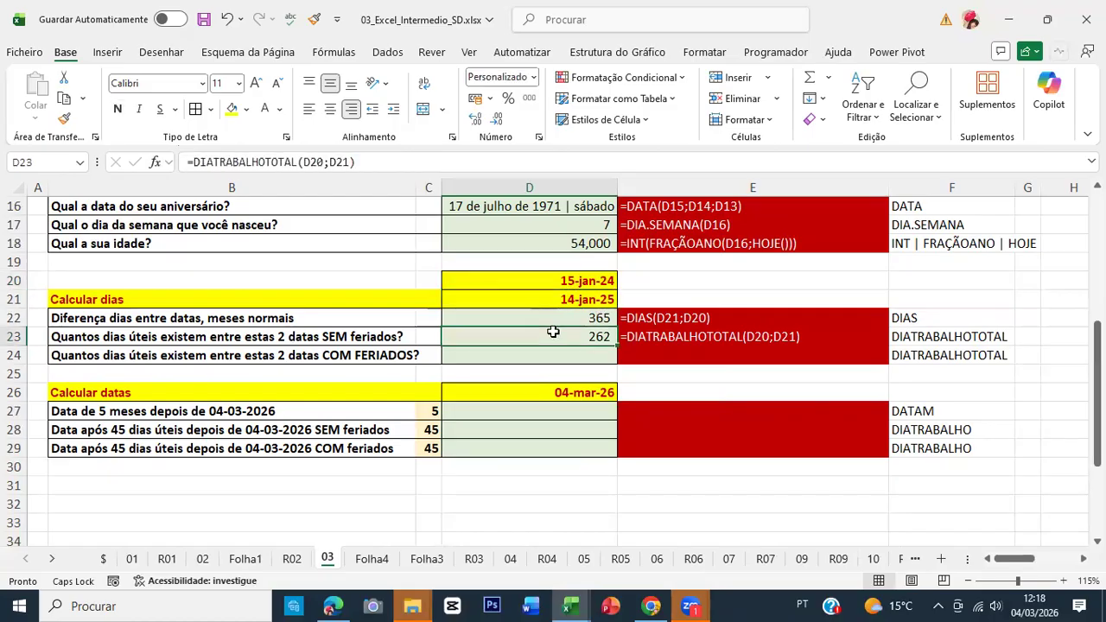
left_click(204, 19)
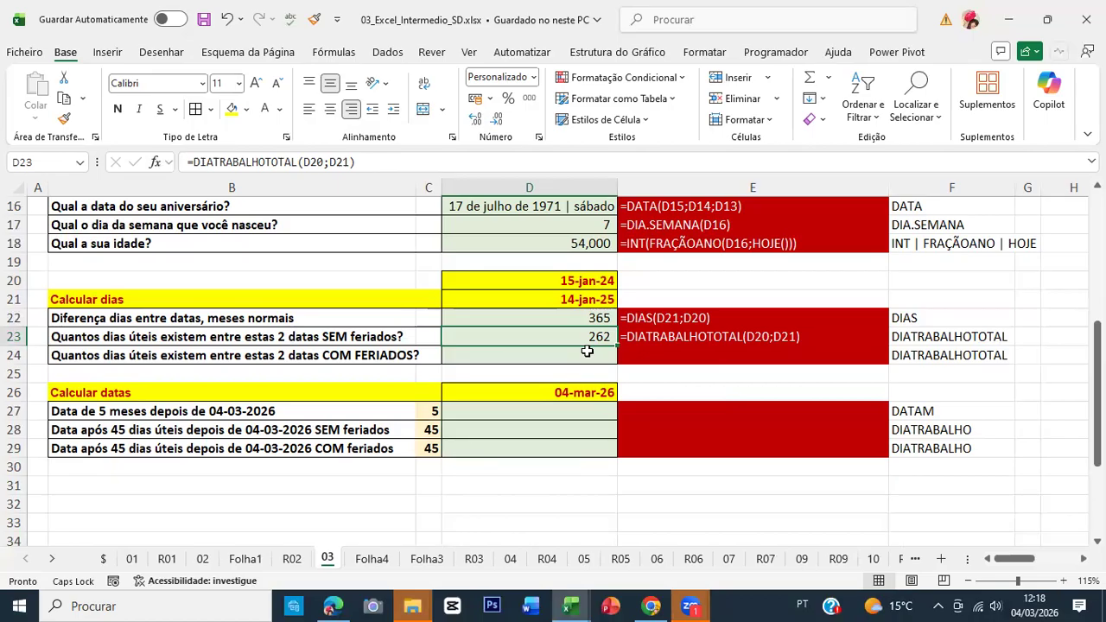
Start a DIATRABALHOTOTAL formula in D24 with D20 as start date and D21 as end date in the function arguments dialog.
left_click(584, 354)
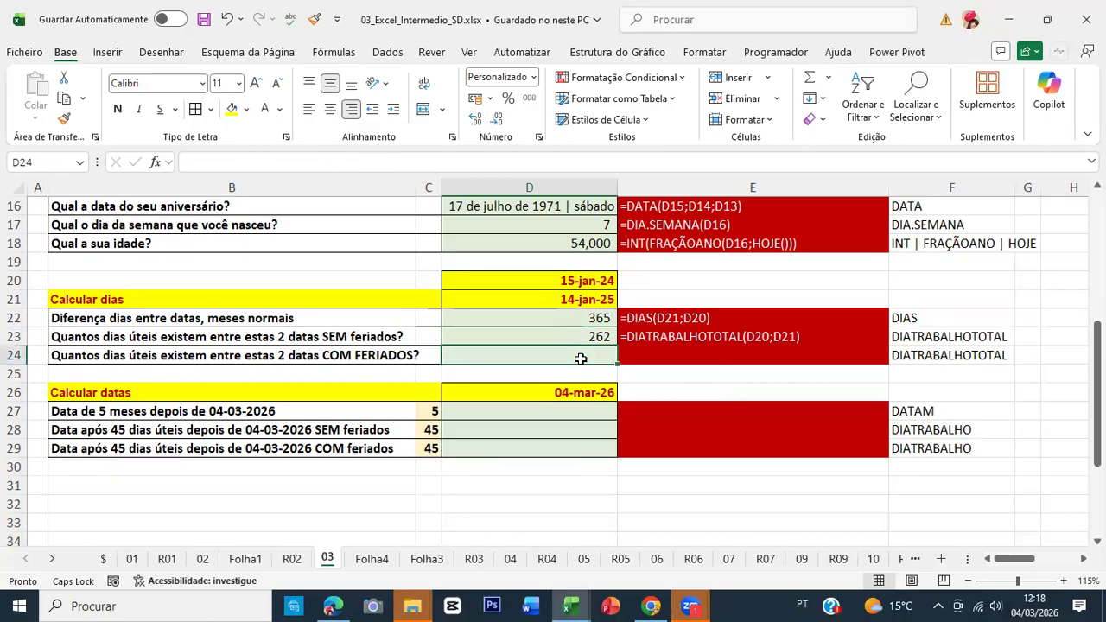
type("=DIA")
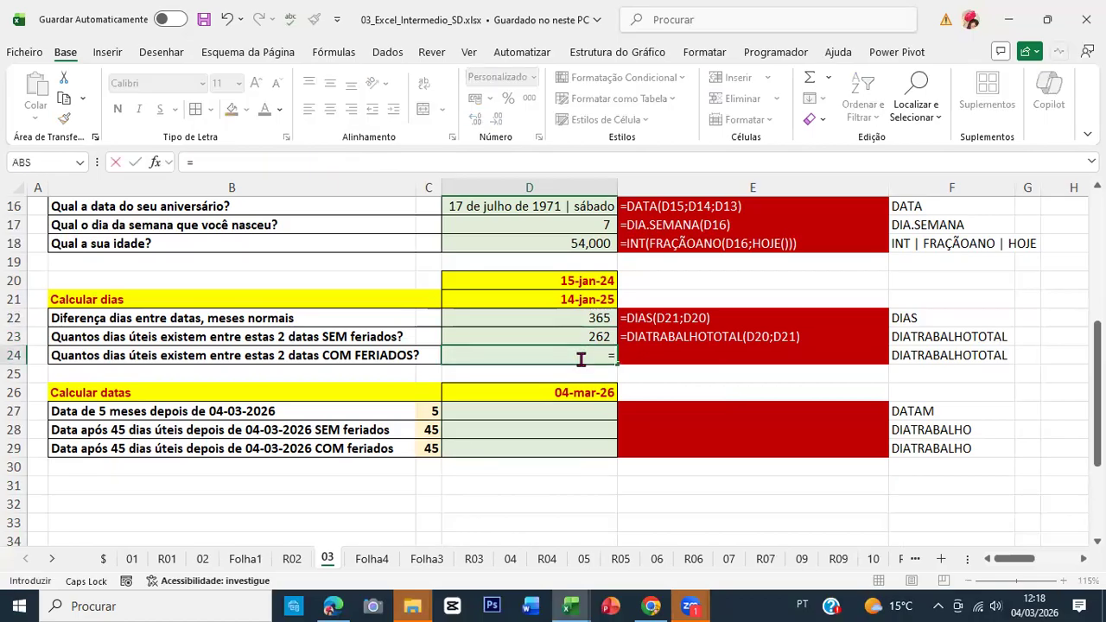
key("Down")
key("Down")
key("Down")
key("Down")
key("Down")
key("Down")
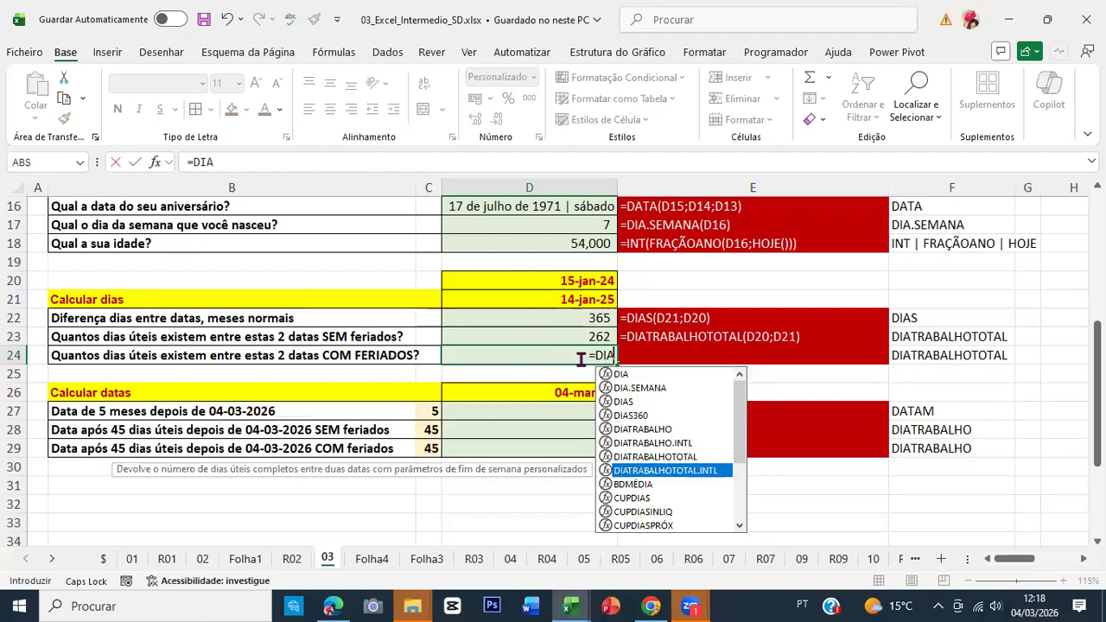
key("Tab")
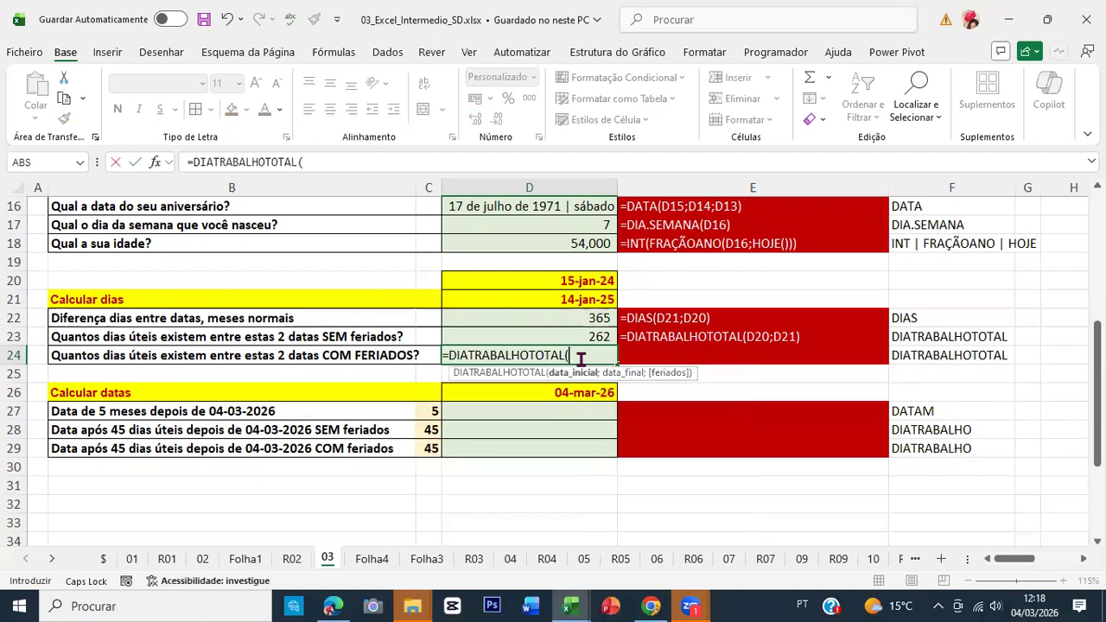
left_click(155, 163)
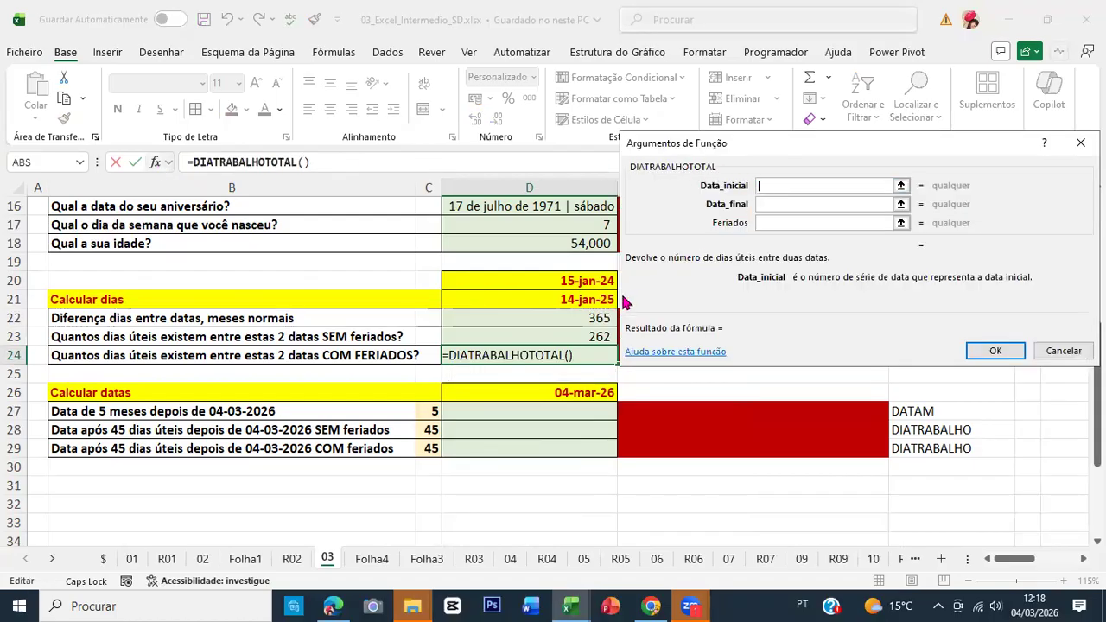
left_click(570, 279)
key("Tab")
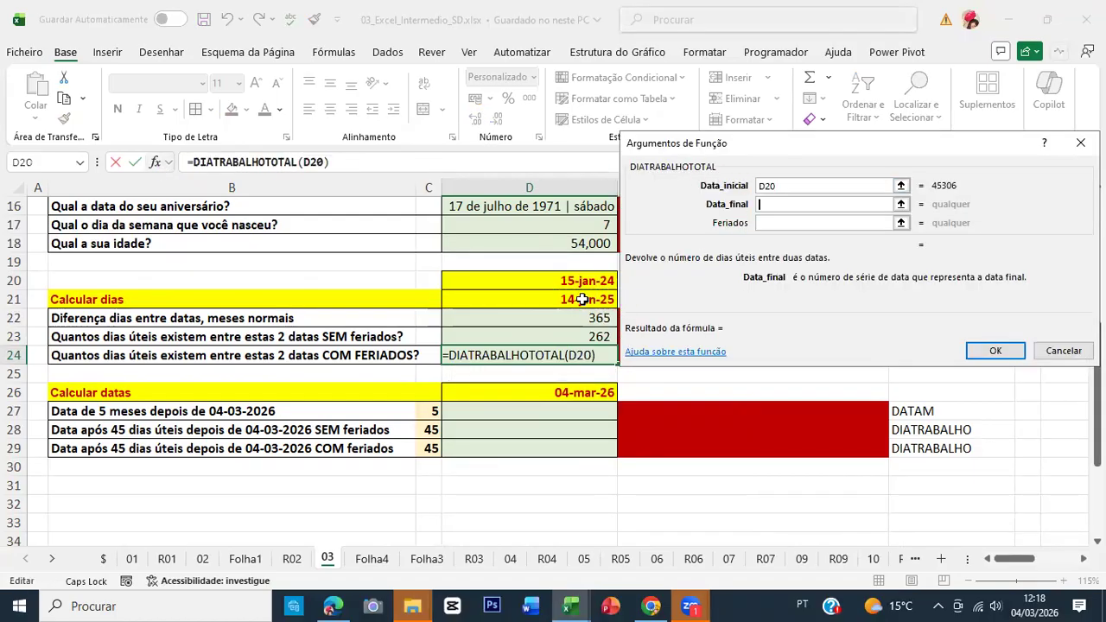
left_click(579, 299)
key("Tab")
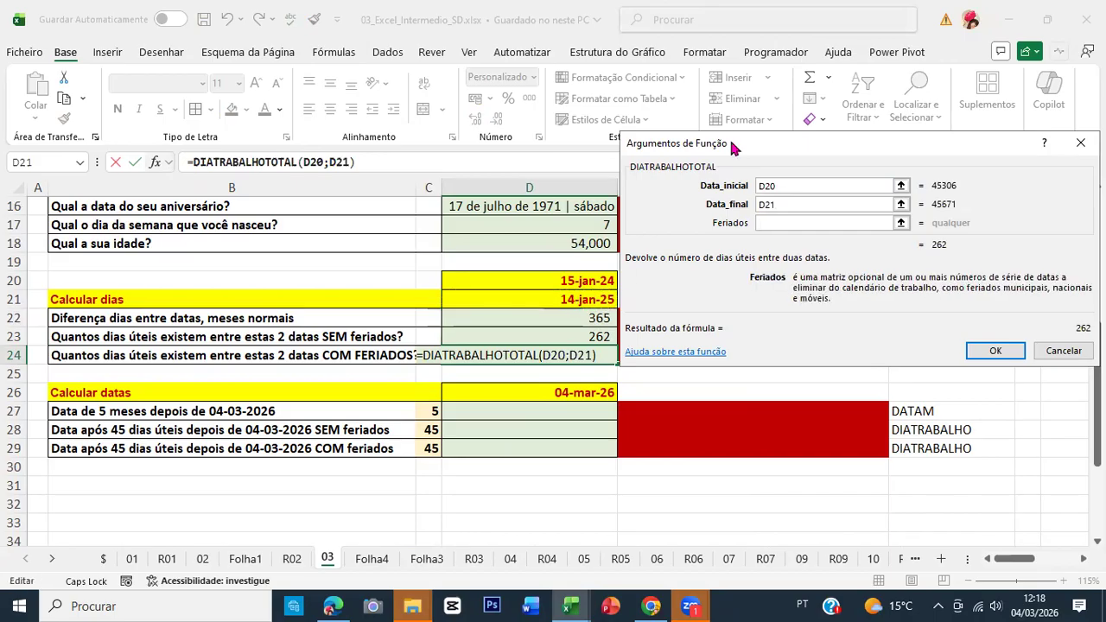
Set the holidays argument of the D24 formula to column H (H:H) and accept the formula.
left_click_drag(670, 157, 304, 181)
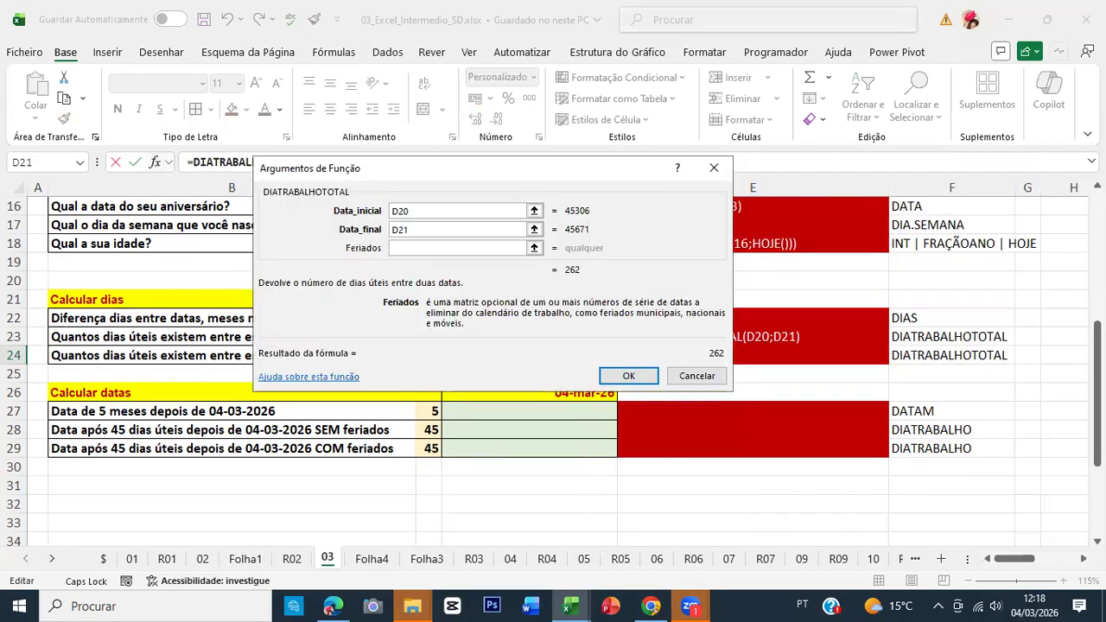
scroll(928, 454, "right", 2)
scroll(802, 362, "up", 5)
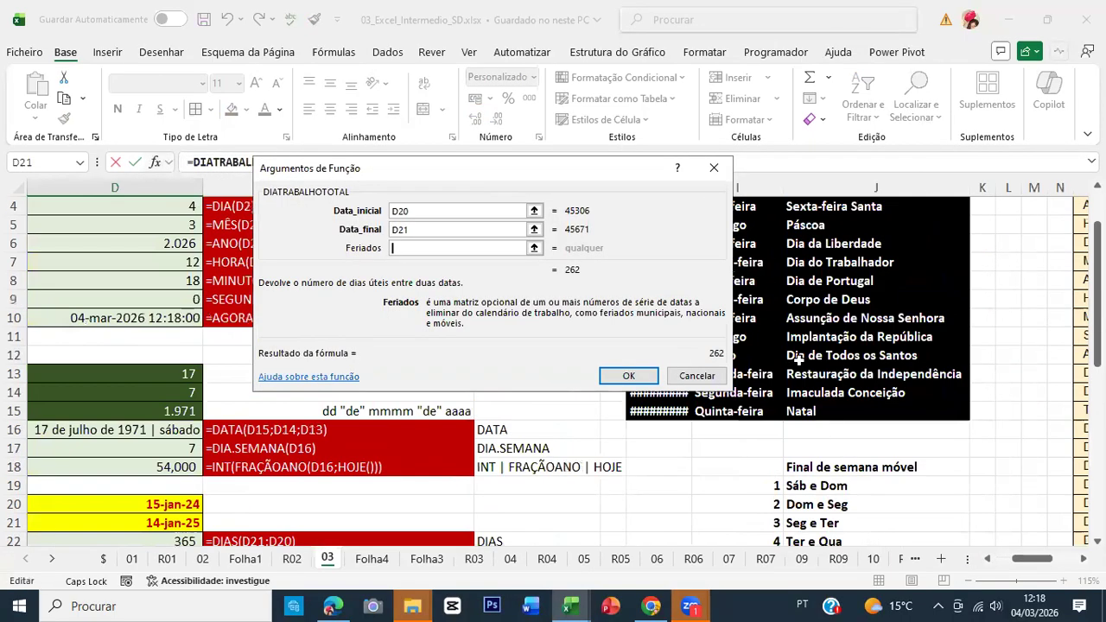
left_click_drag(575, 172, 294, 170)
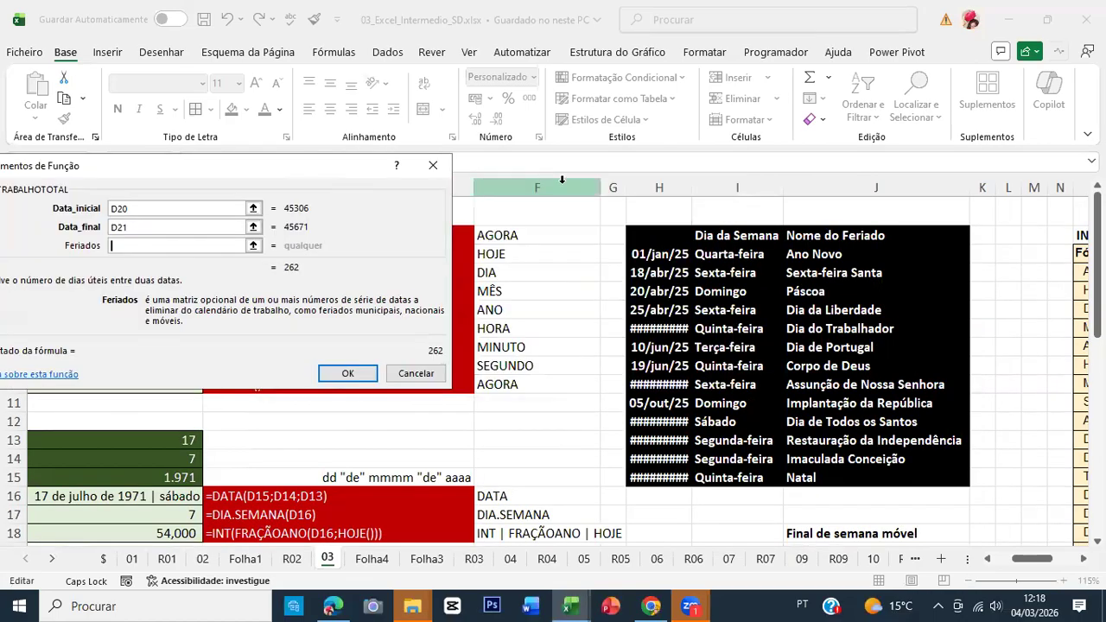
left_click(639, 186)
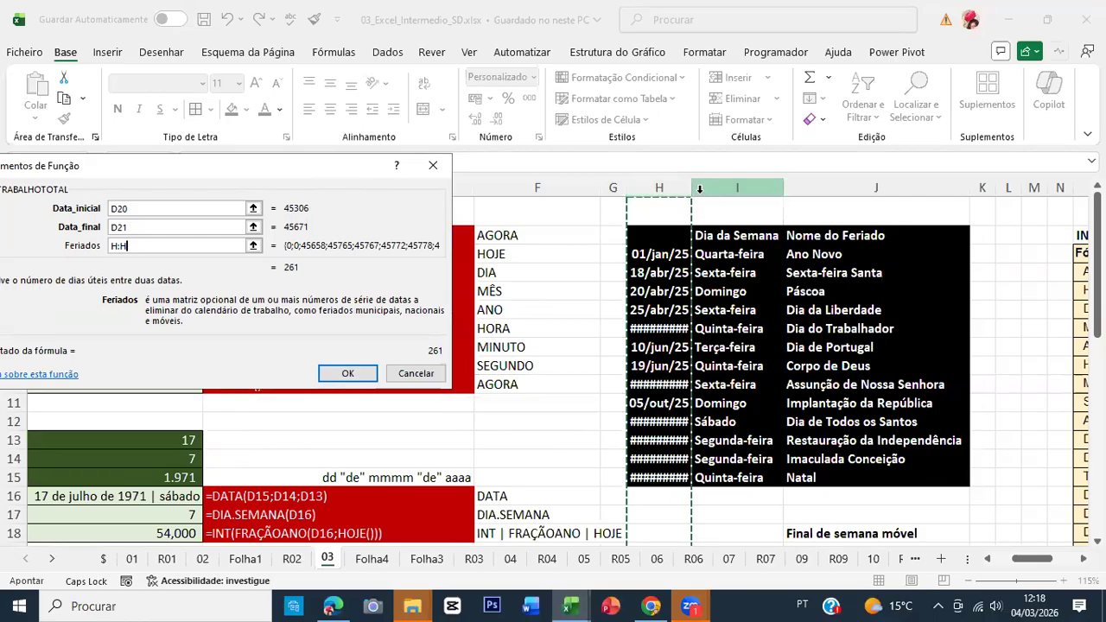
left_click(347, 377)
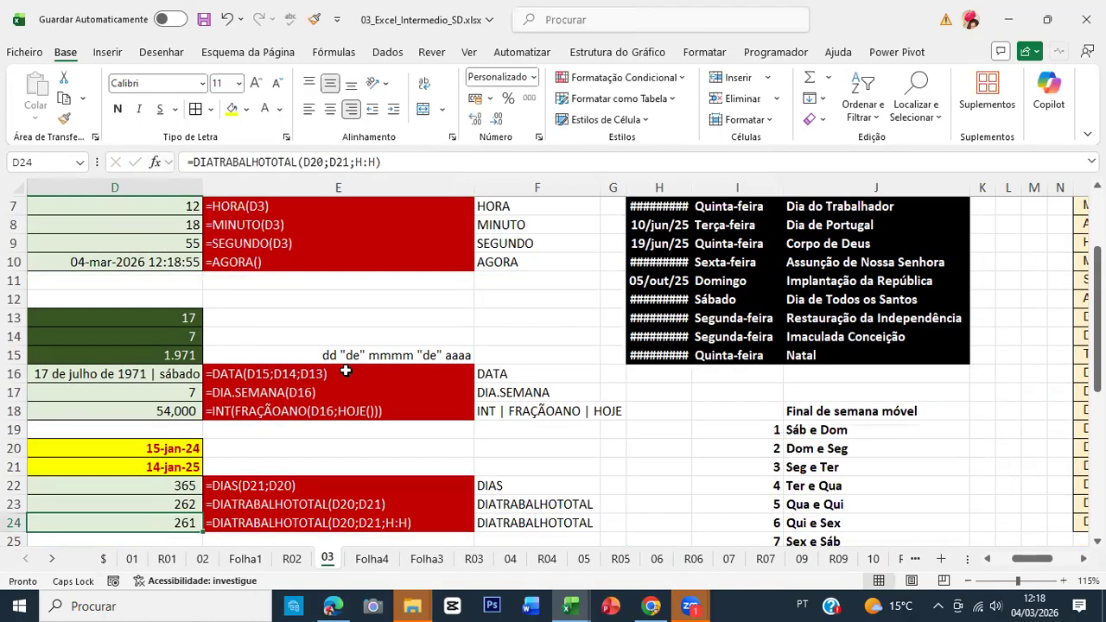
Change the start date in D20 to 15/01/2025 and check the dates and the D24 formula.
key("Left")
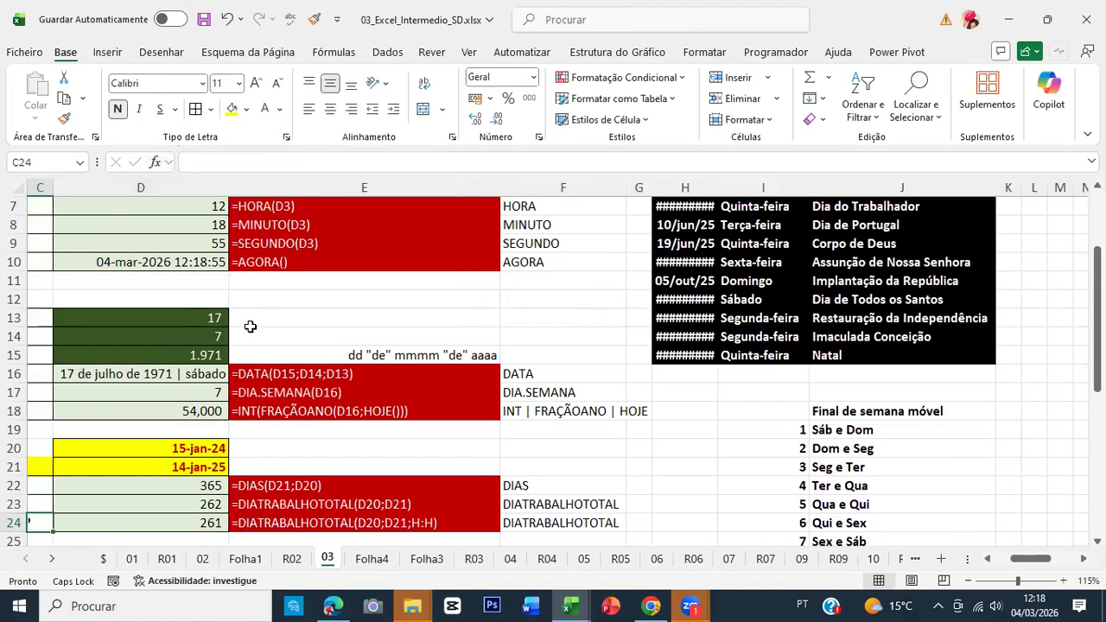
key("Left")
scroll(632, 373, "down", 1)
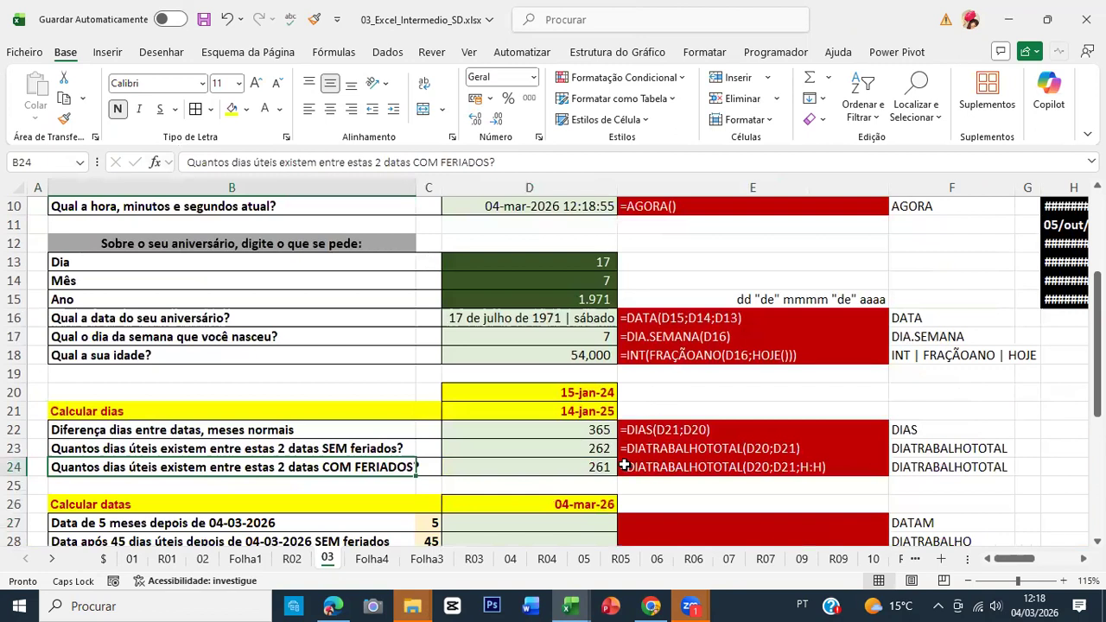
left_click(591, 396)
left_click(577, 411)
left_click(567, 393)
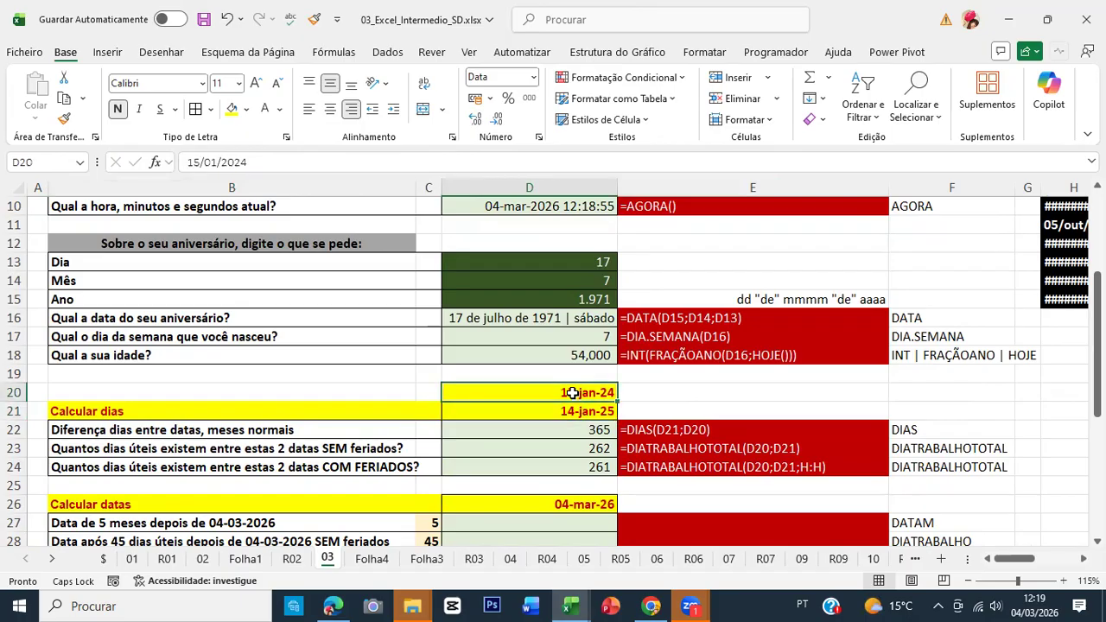
left_click_drag(241, 161, 265, 164)
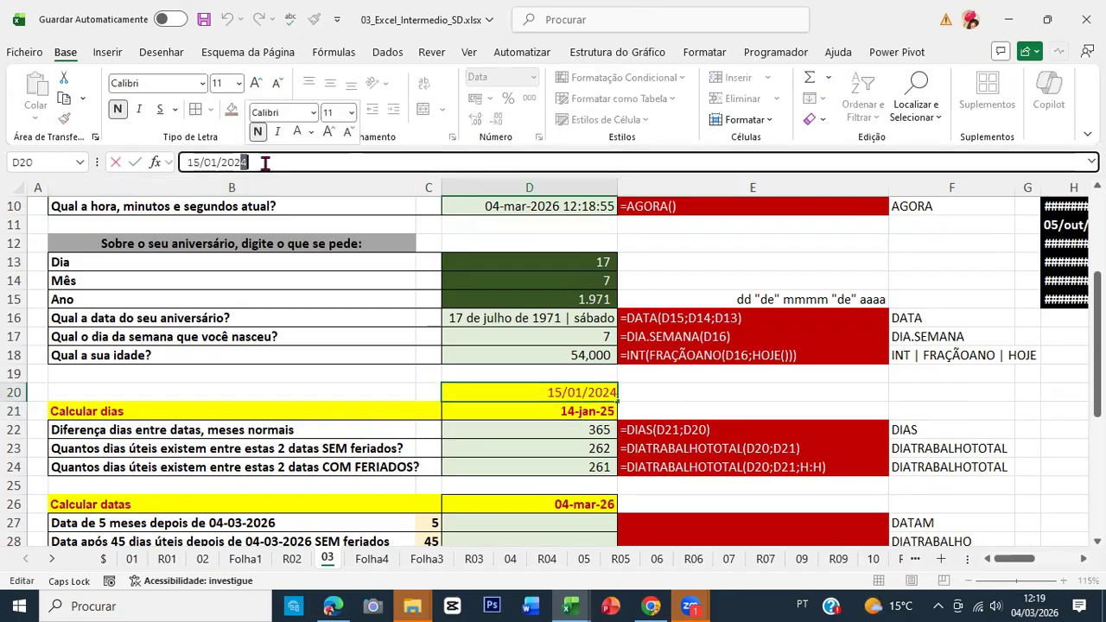
type("5")
key("Return")
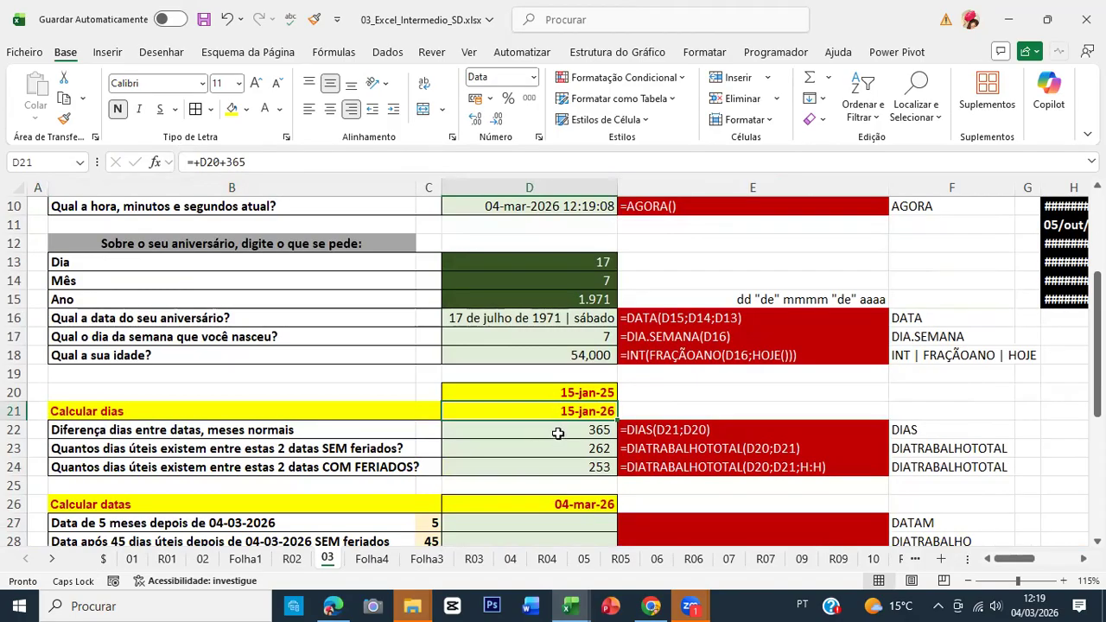
left_click(553, 395)
left_click(551, 411)
left_click(583, 464)
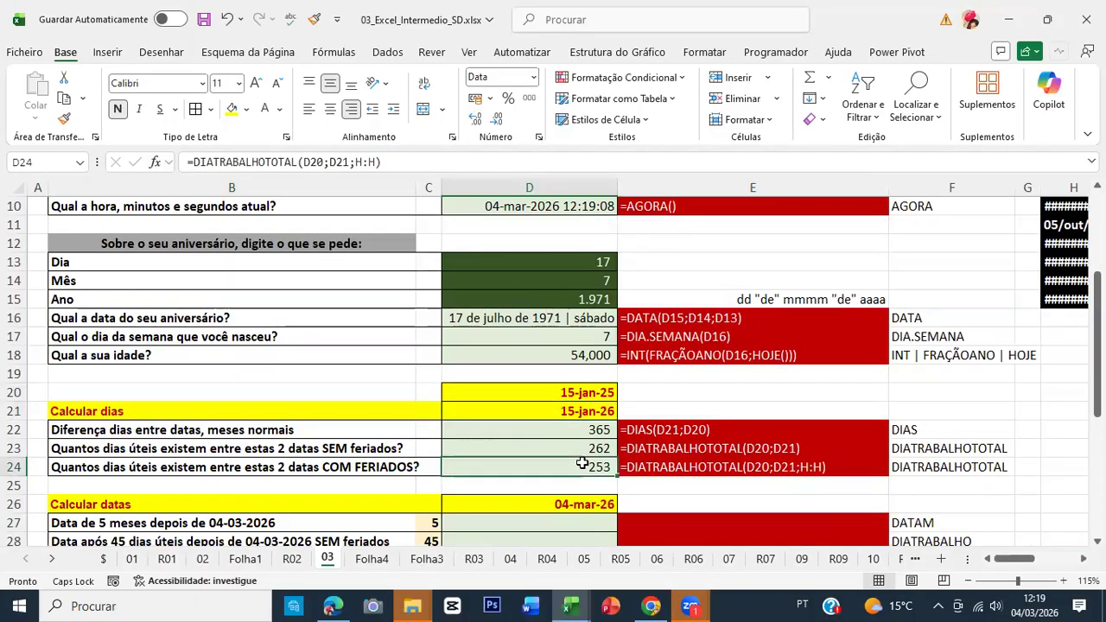
left_click(582, 394)
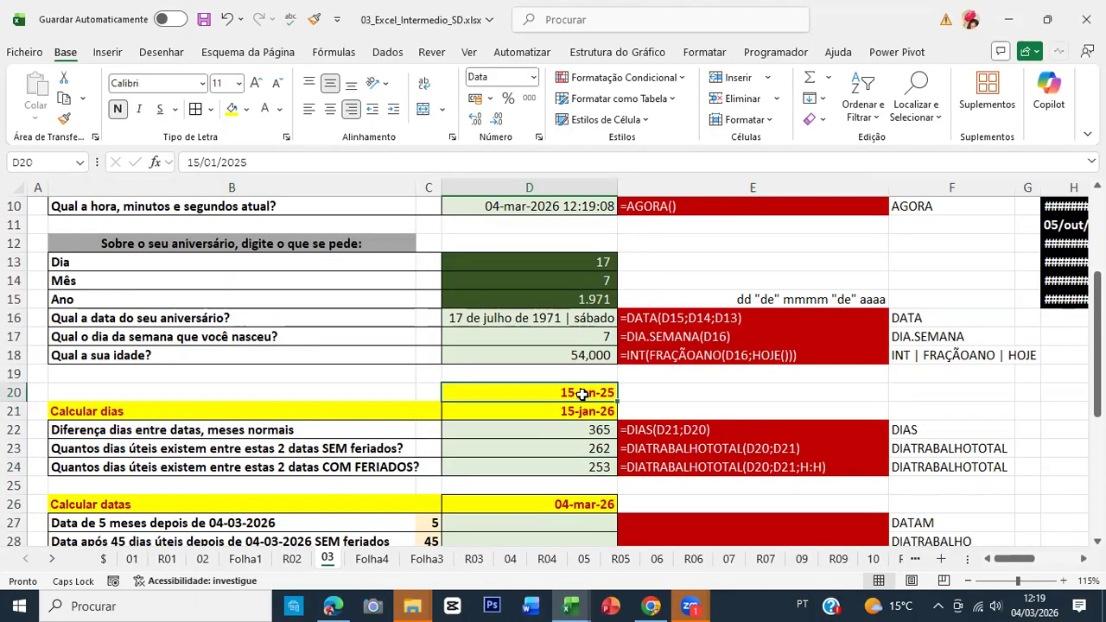
Fill the start date cell D20 with the gold theme colour and save the workbook.
left_click(247, 109)
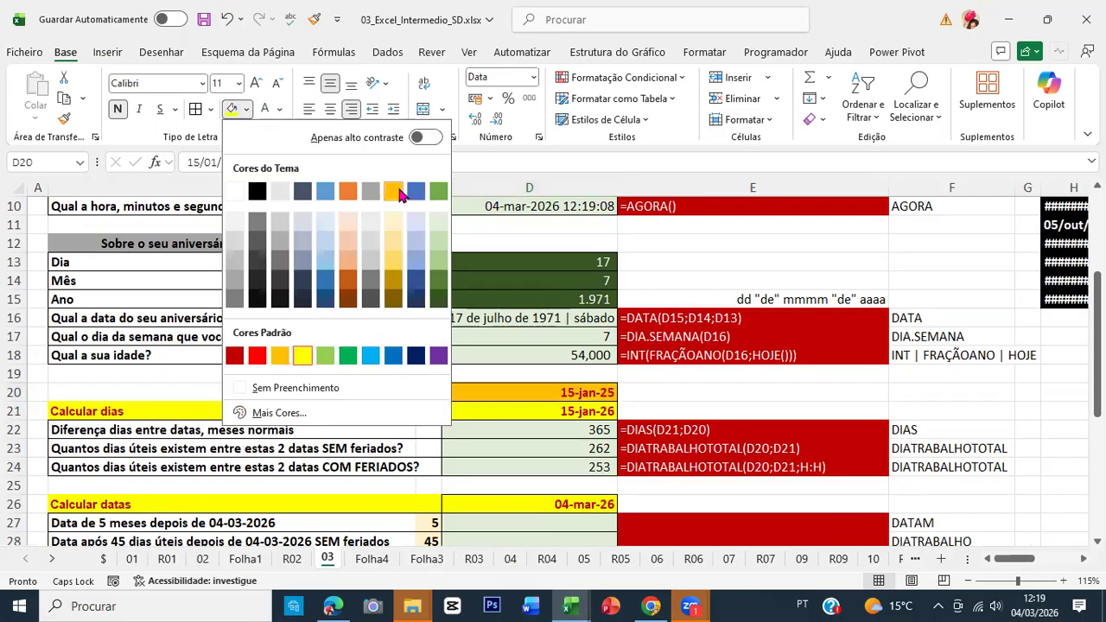
left_click(398, 191)
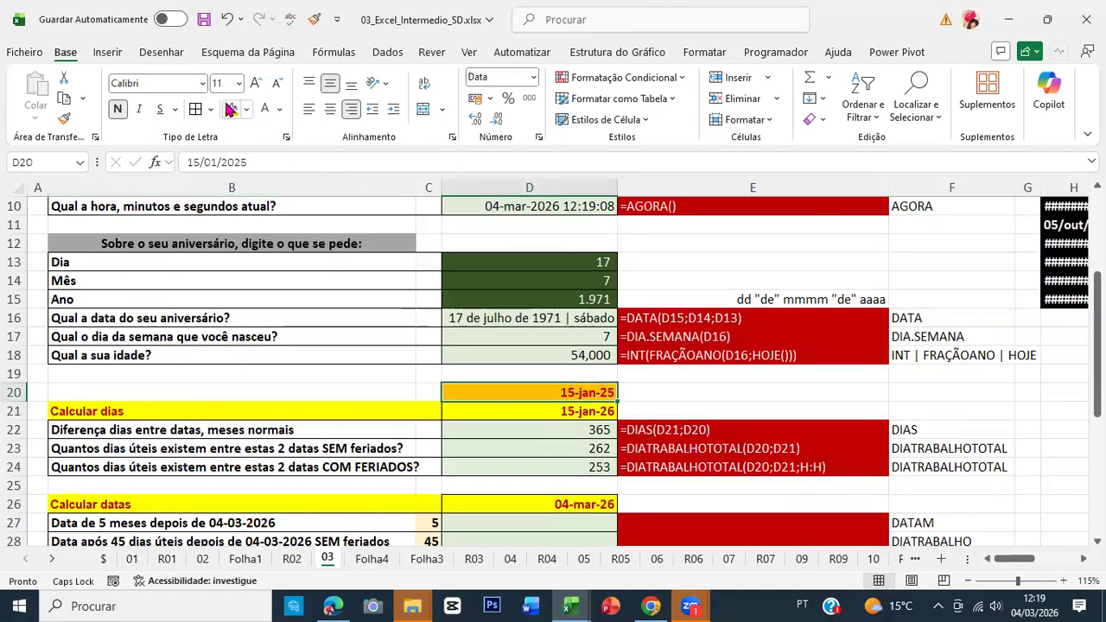
left_click(204, 19)
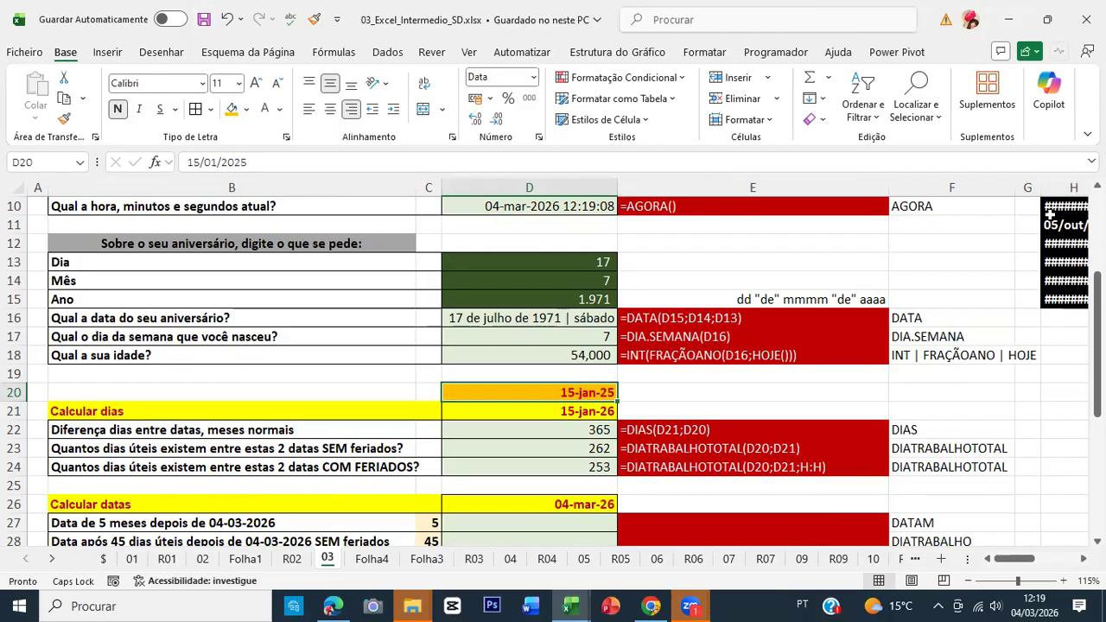
Auto-fit the width of column H so the holiday dates fit.
left_click(1057, 244)
key("Right")
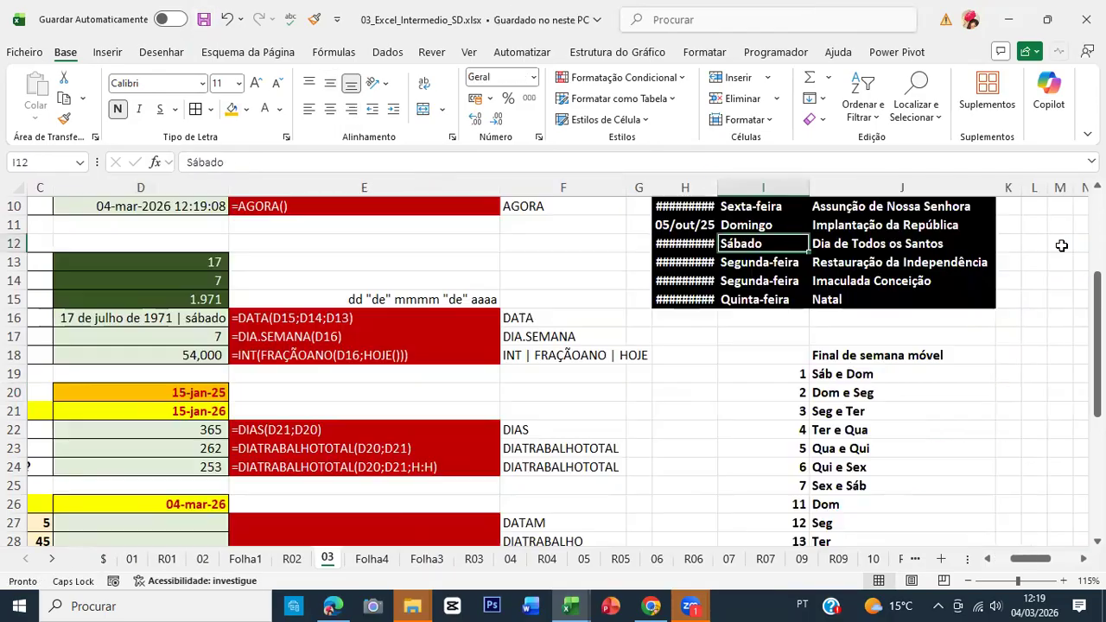
double_click(718, 187)
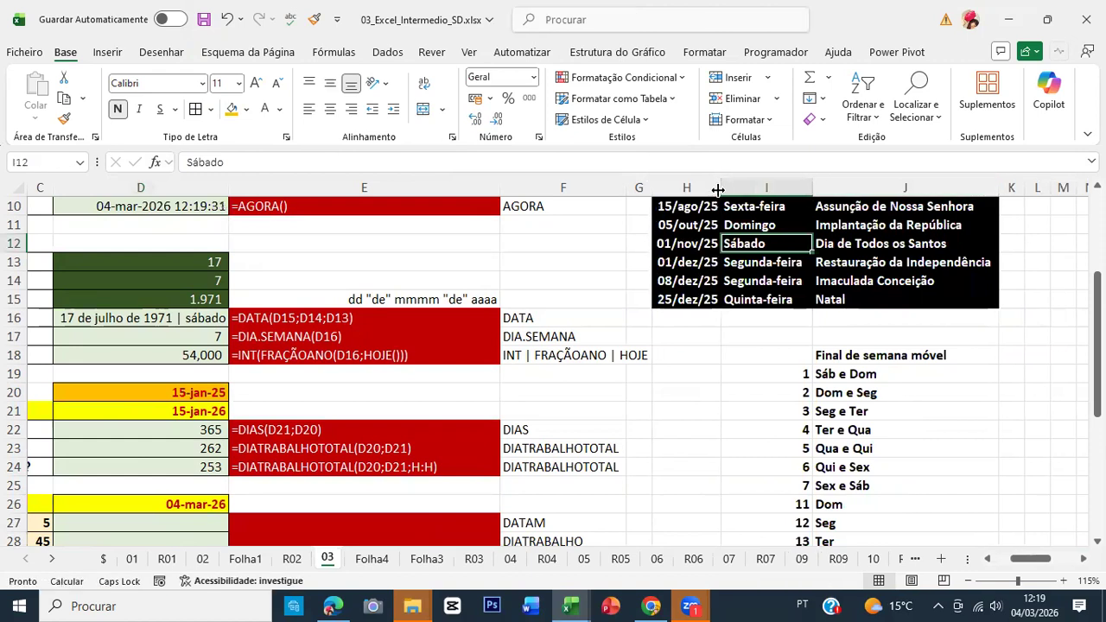
left_click(714, 223)
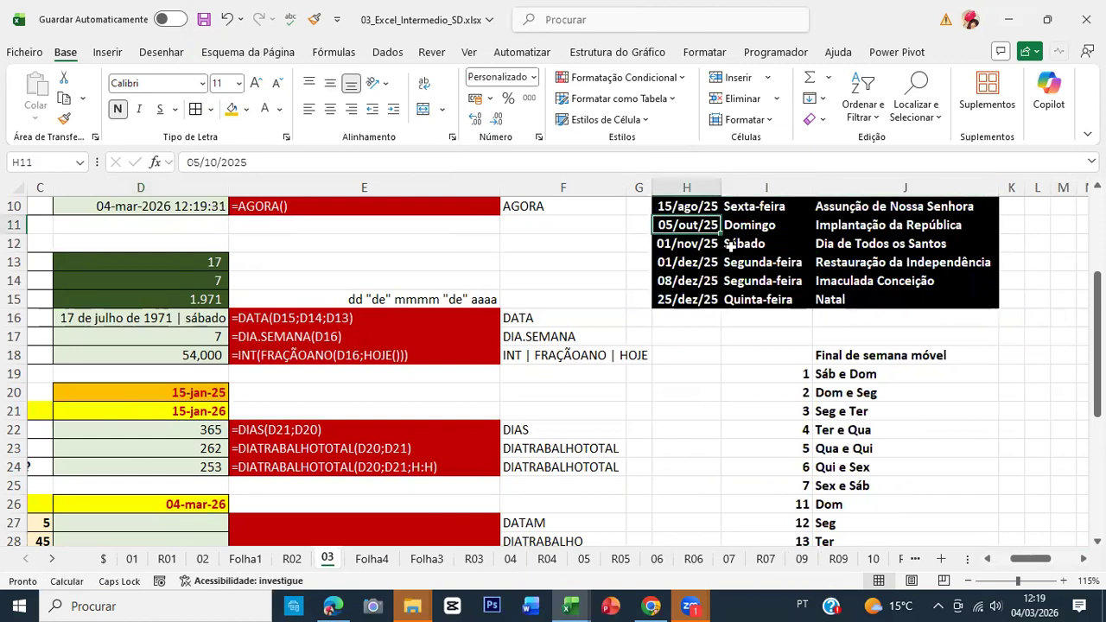
Check the day-difference result in D22 and the working-days formula with holidays in D24.
left_click(214, 442)
key("Left")
key("Left")
key("Left")
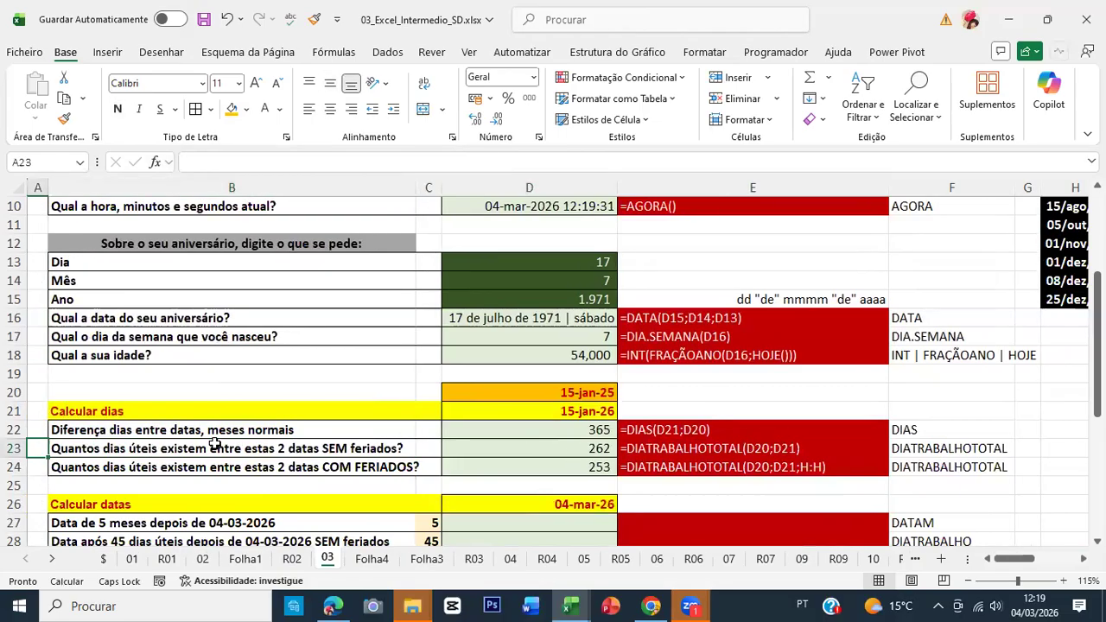
scroll(441, 409, "down", 2)
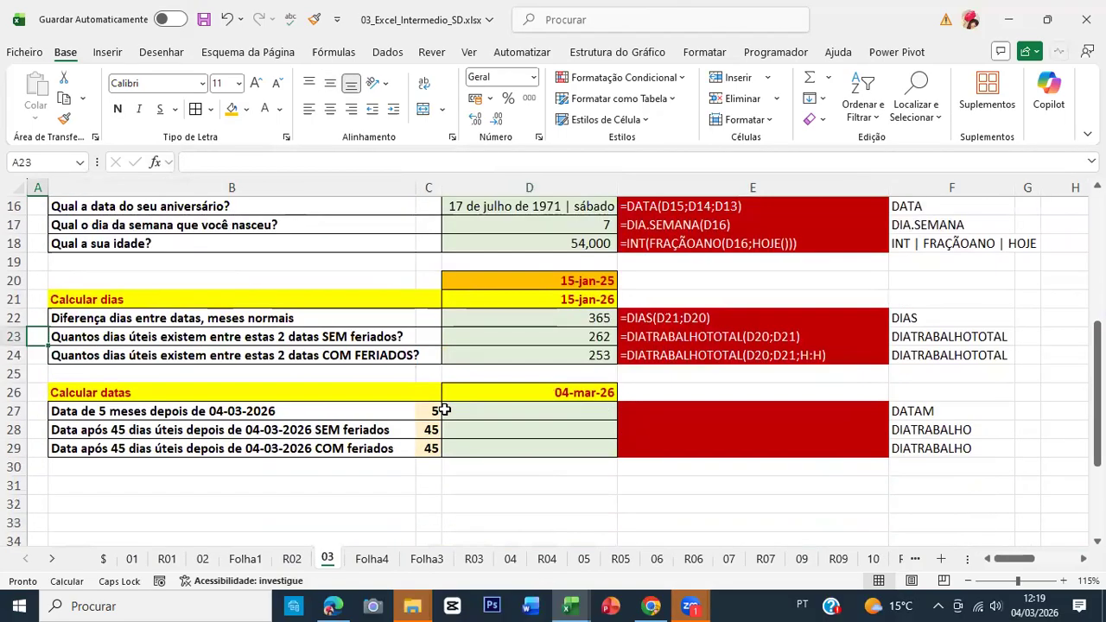
left_click(573, 323)
left_click(580, 356)
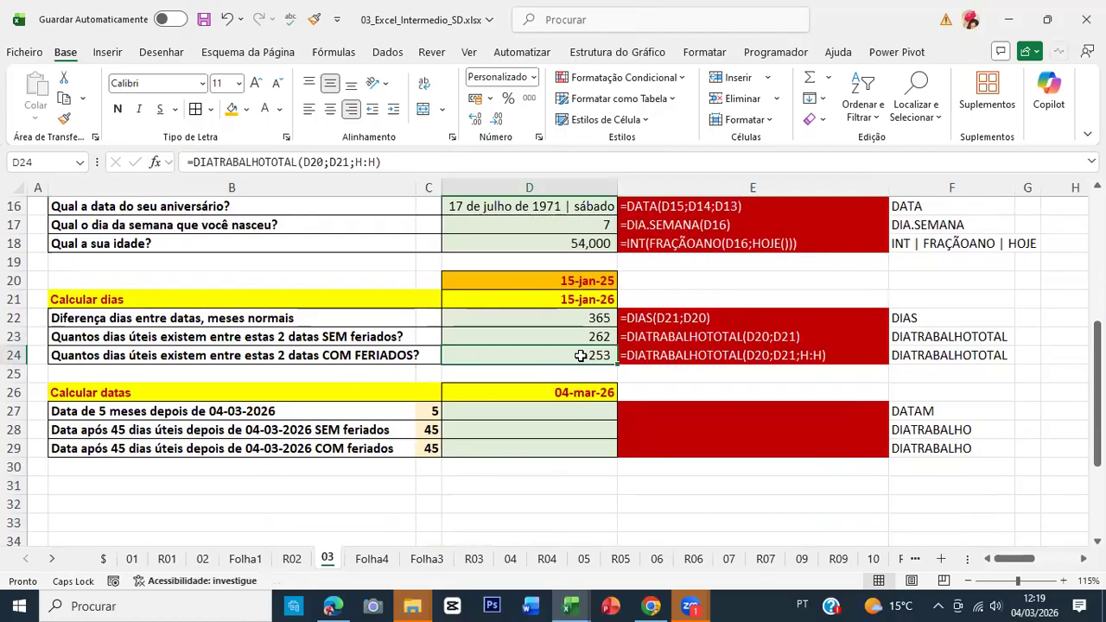
scroll(581, 355, "down", 1, "ctrl")
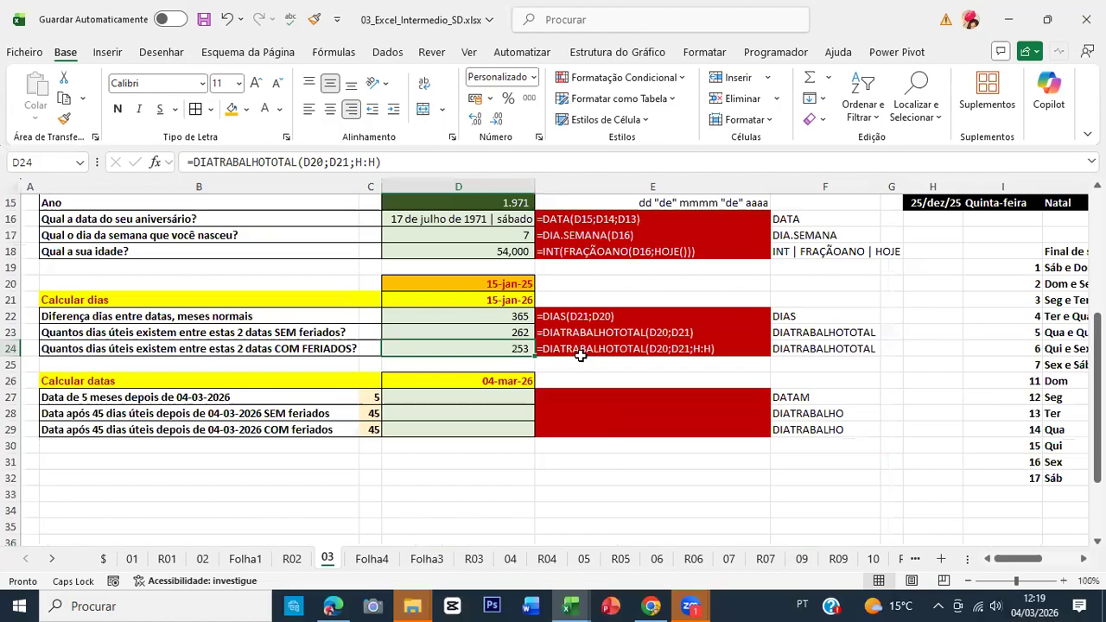
Enter the extra holiday date 14/12/2025 in H16 and the next-day formula +H16+1 in H17.
left_click(930, 224)
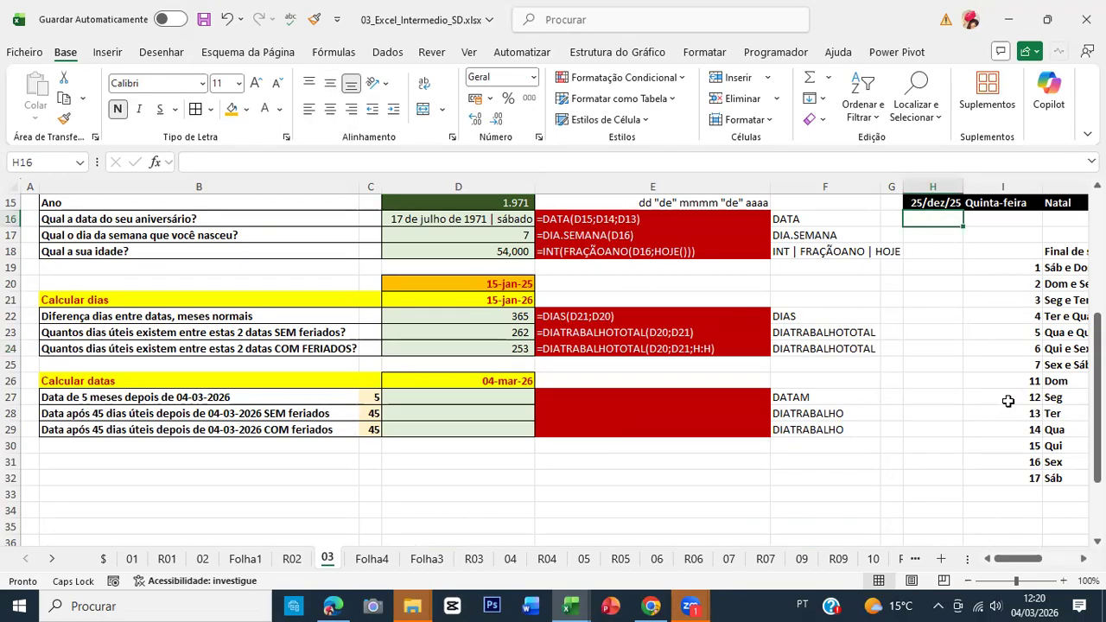
type("14/12/2025")
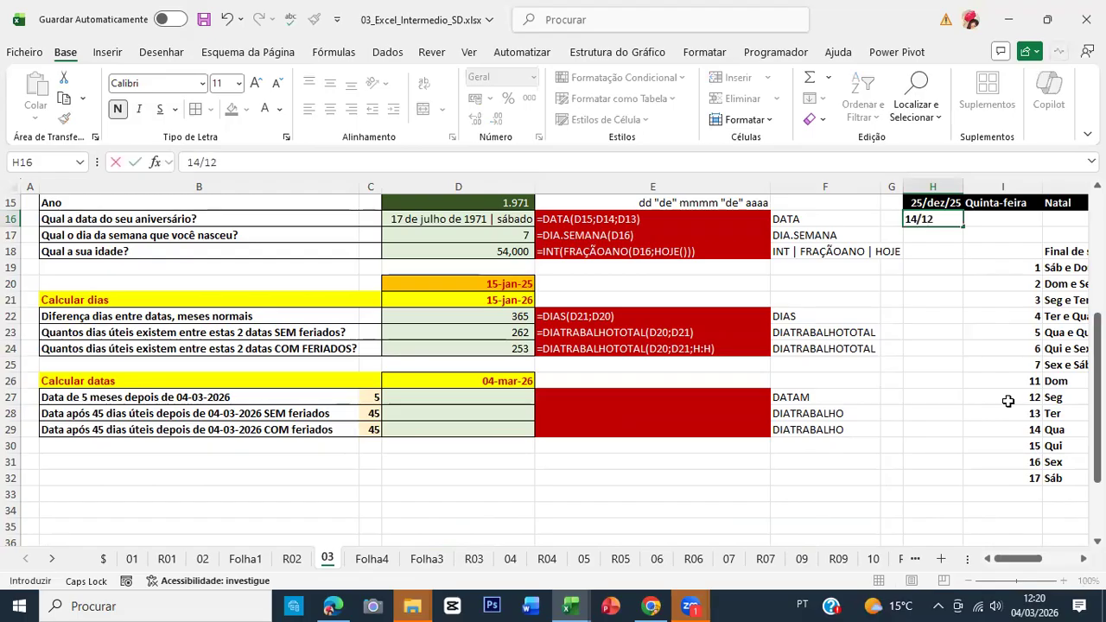
key("Return")
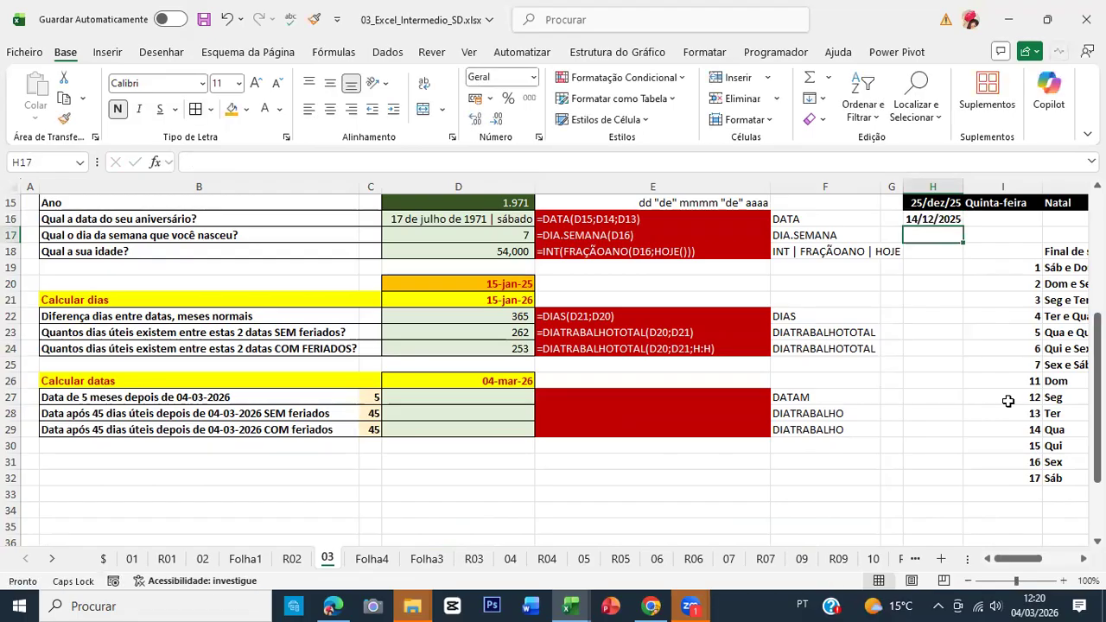
type("=H16")
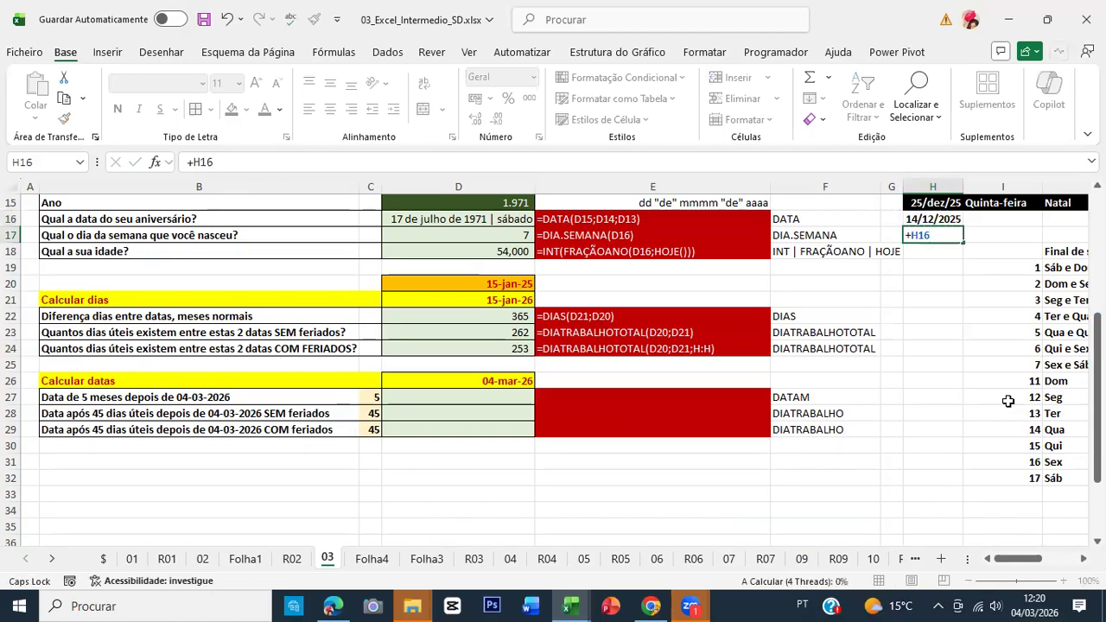
key("Return")
key("Up")
type("+")
key("Up")
type("+1")
key("Return")
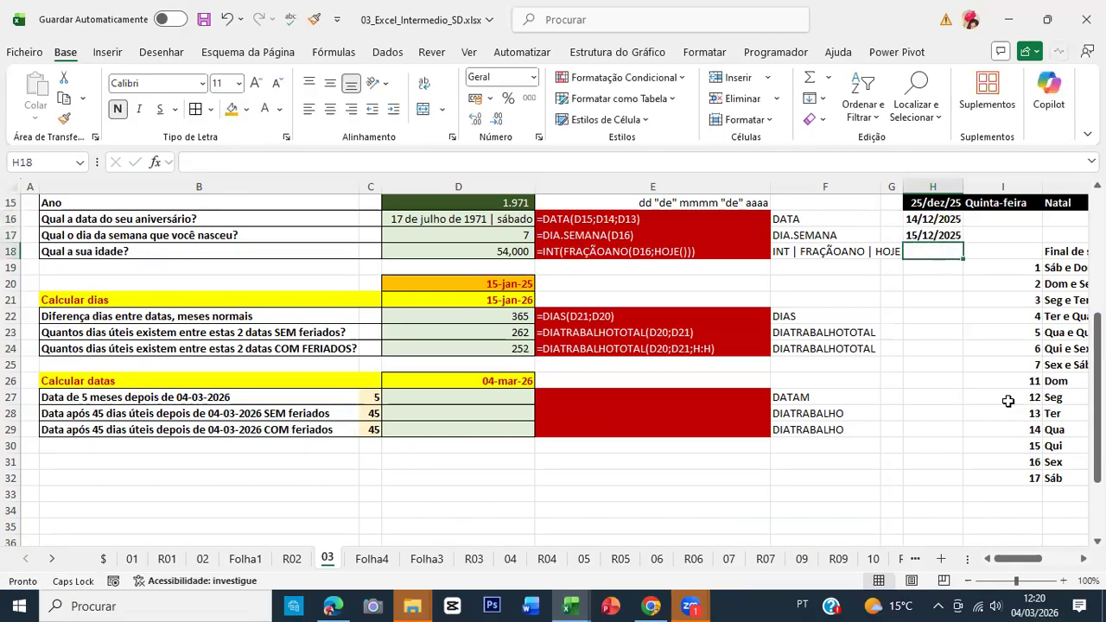
Copy the next-day formula from H17 into H18.
key("Up")
key("ctrl+c")
key("Down")
key("ctrl+v")
Apply the custom date format Dd/mmm/AA DDD to the extra holiday dates in H16:H18.
key("Up")
key("Up")
key("shift+Down")
key("shift+Down")
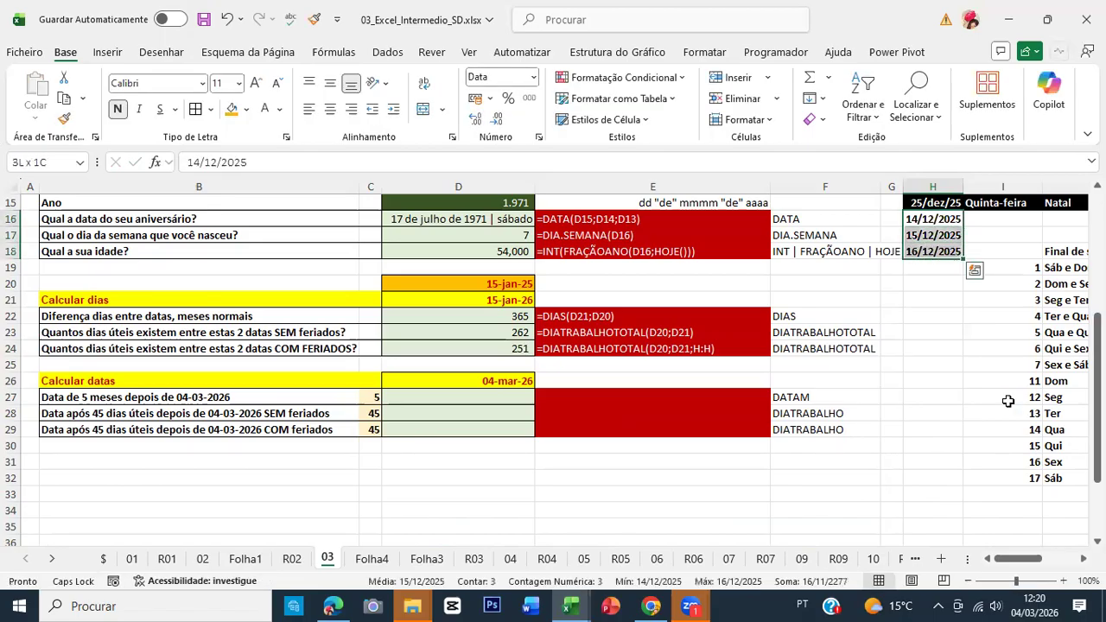
left_click(539, 138)
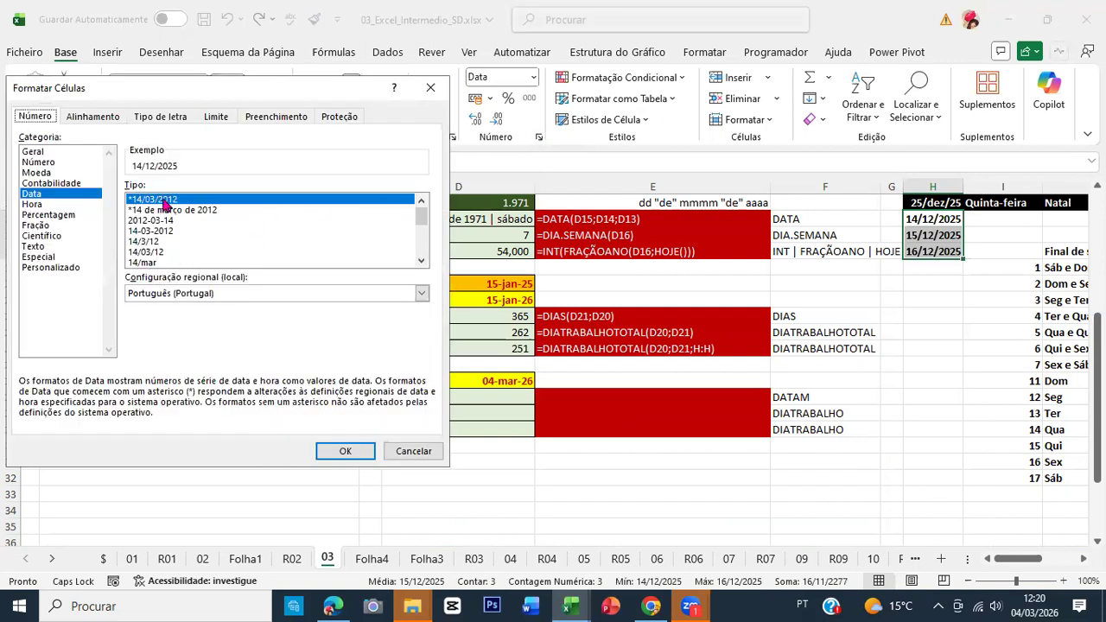
left_click(160, 262)
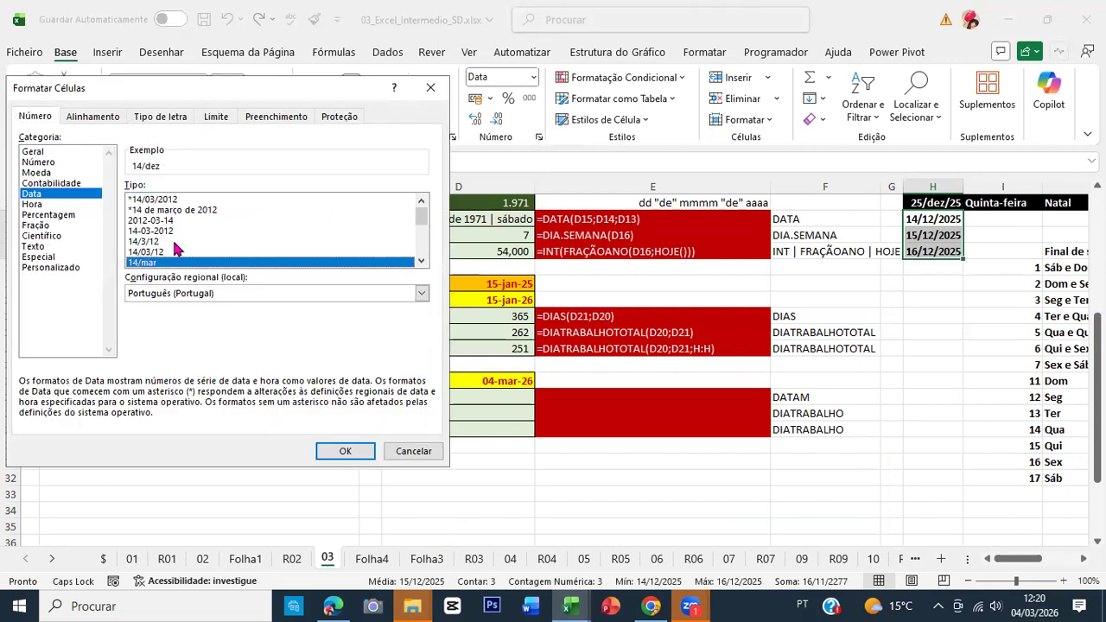
left_click(74, 268)
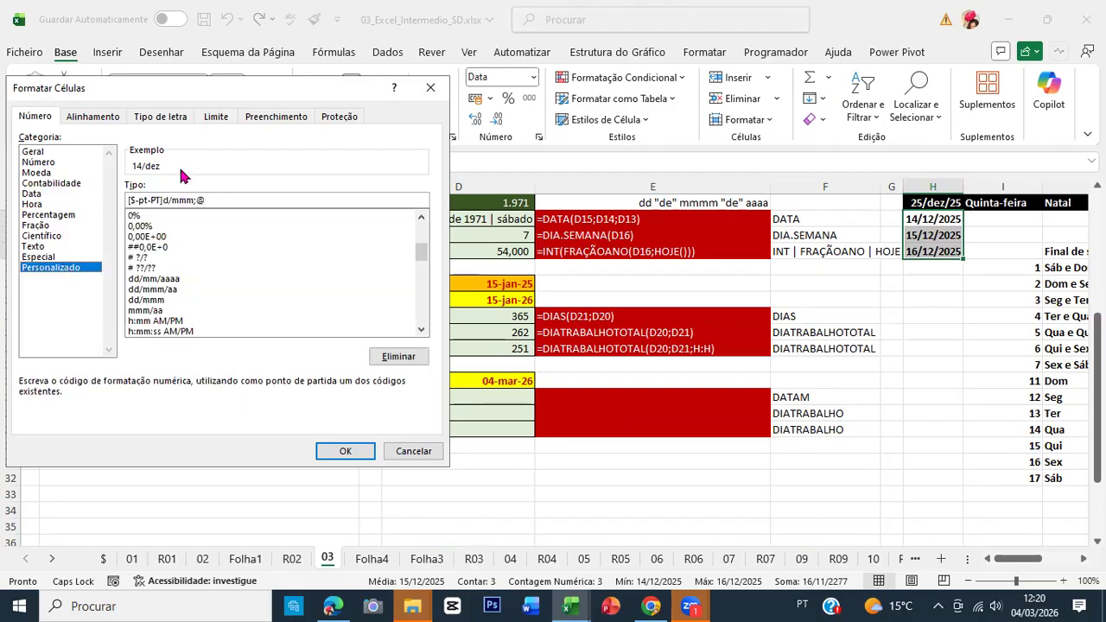
left_click_drag(163, 199, 3, 123)
type("D")
key("End")
key("BackSpace")
key("BackSpace")
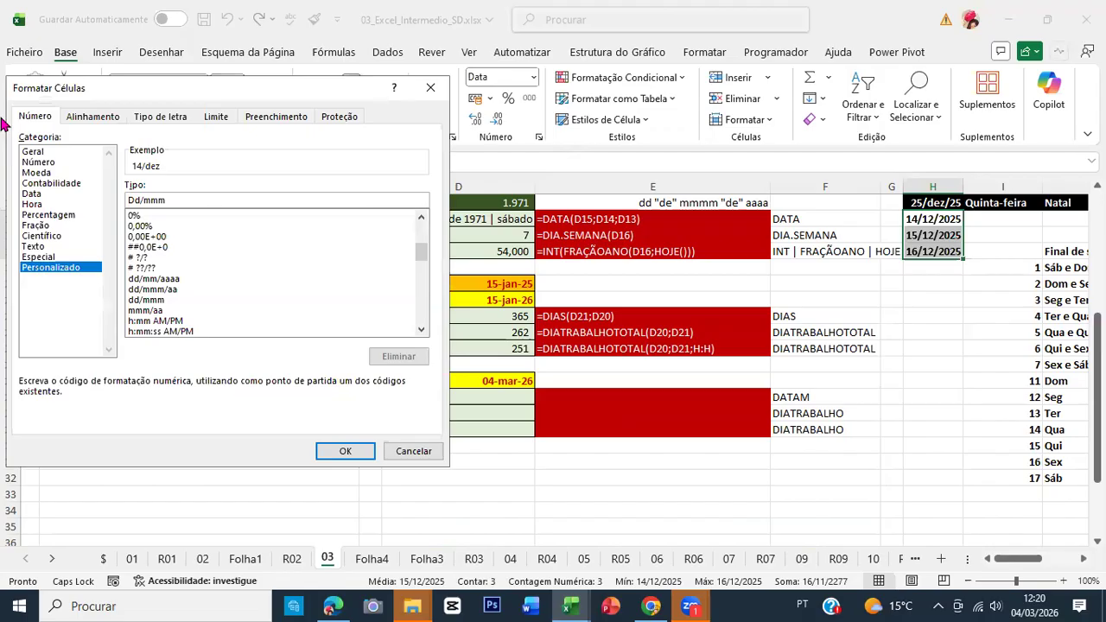
type("/AA DDD")
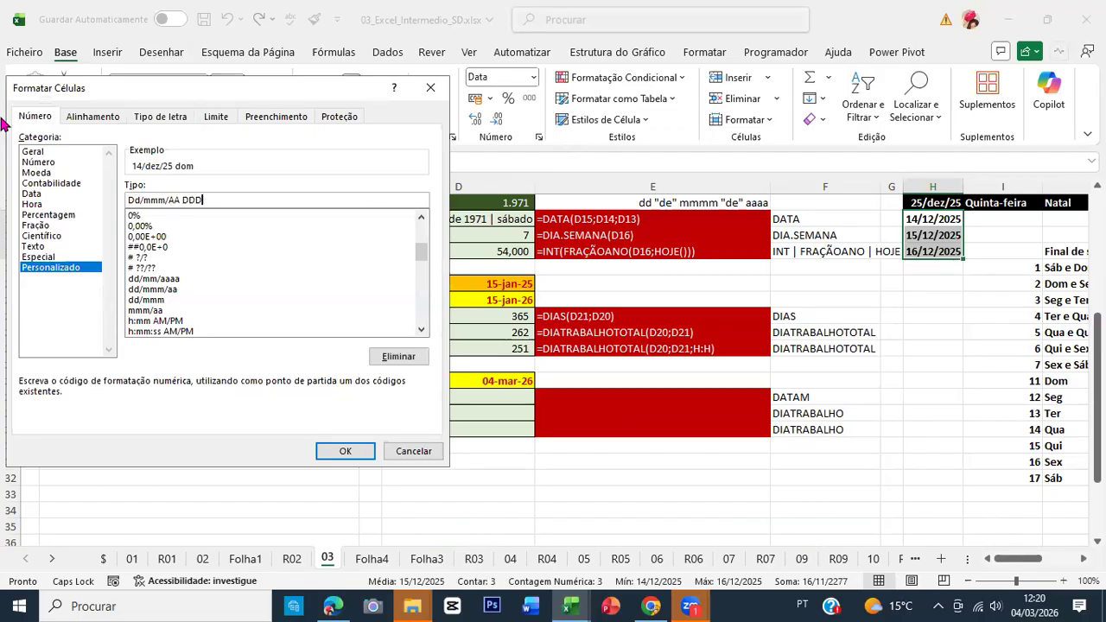
key("Return")
key("Down")
key("Up")
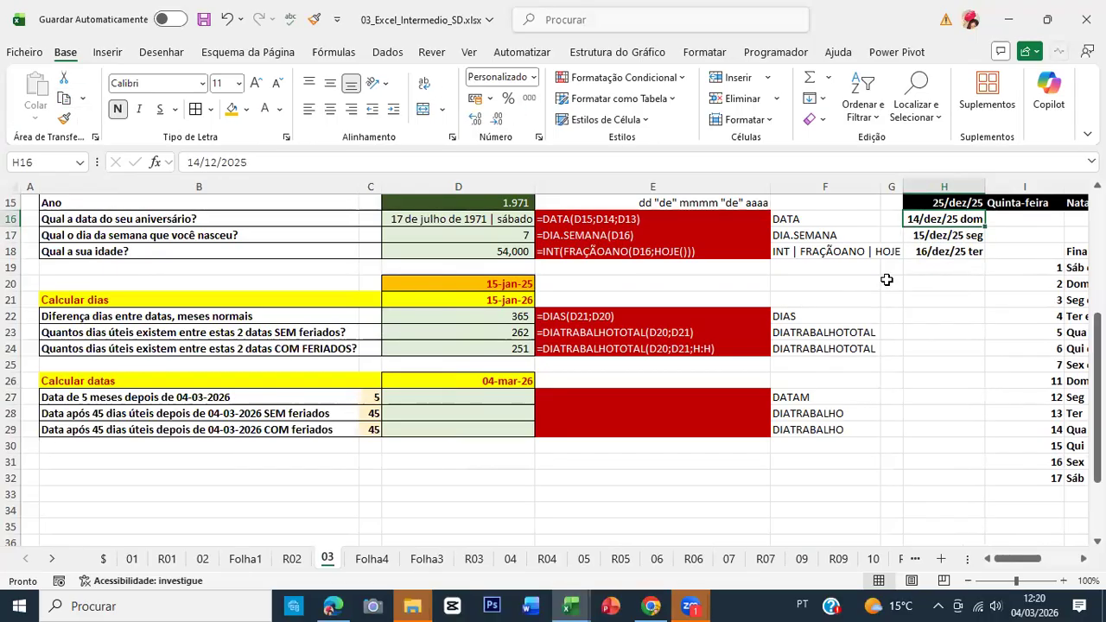
Clear the extra holiday dates in H16:H18 and restore them.
key("shift+Down")
key("shift+Down")
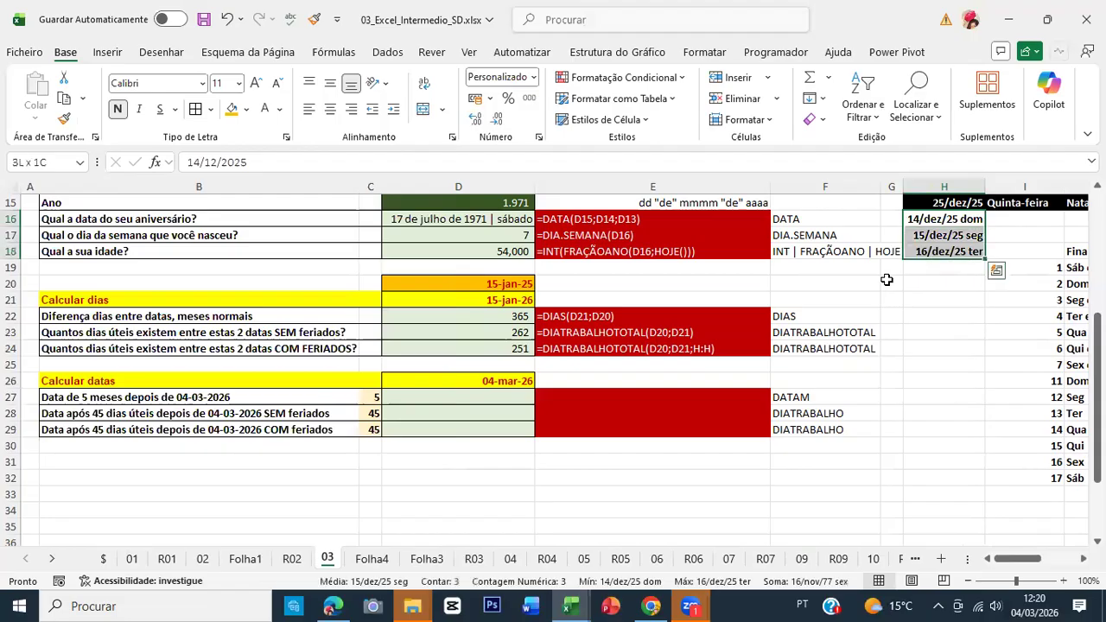
key("Delete")
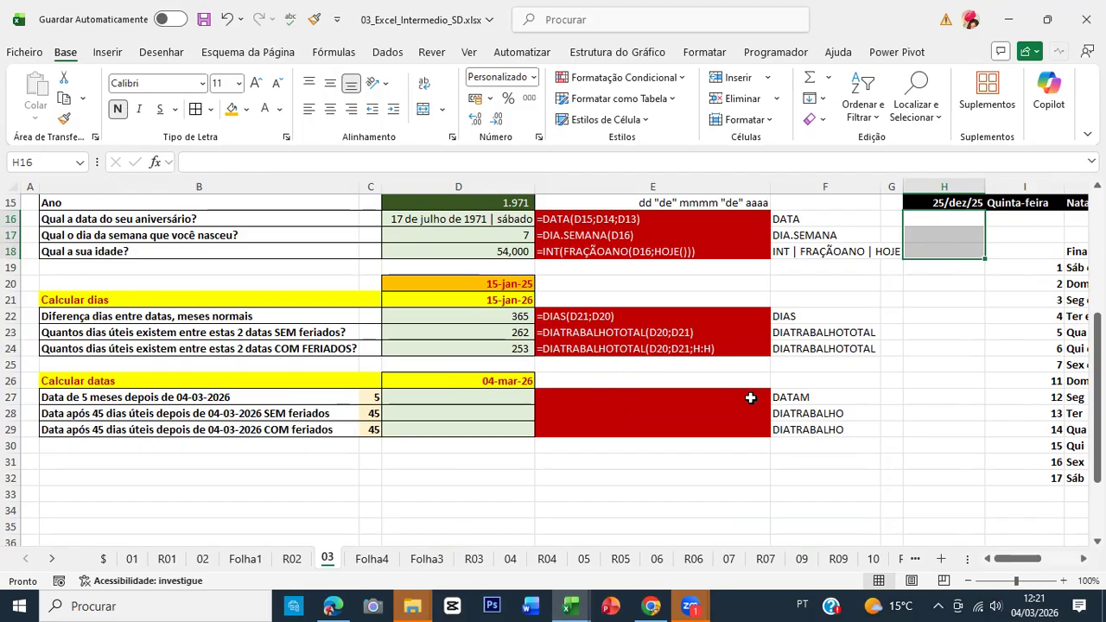
key("ctrl+v")
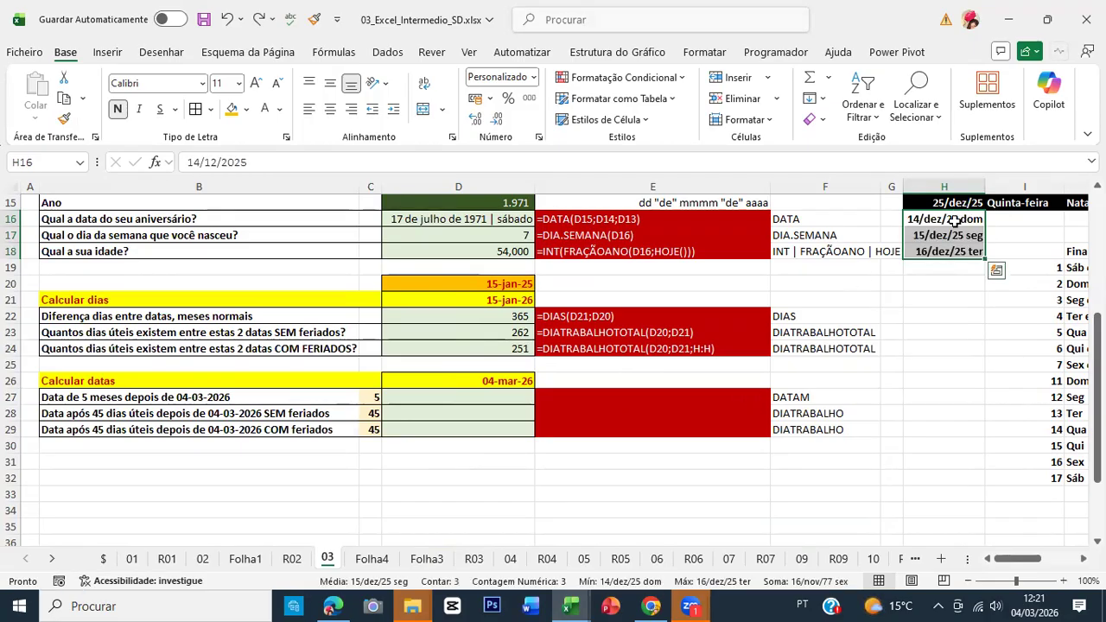
Compare the working-days formula in D24 with the weekdays of the extra holiday dates in H16:H18.
left_click(505, 348)
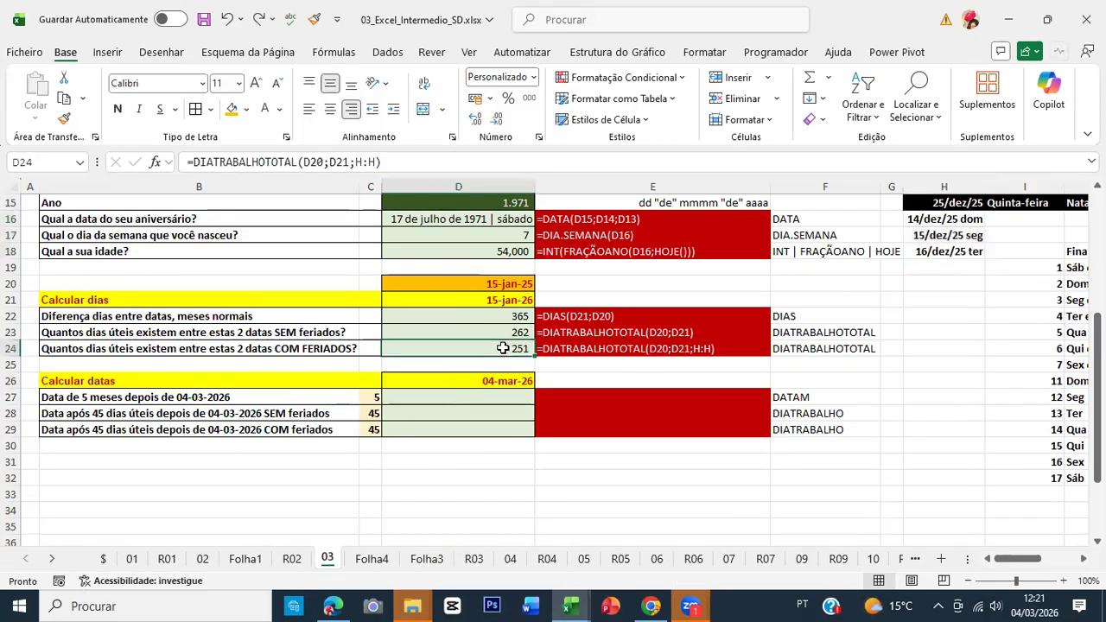
left_click_drag(944, 218, 940, 251)
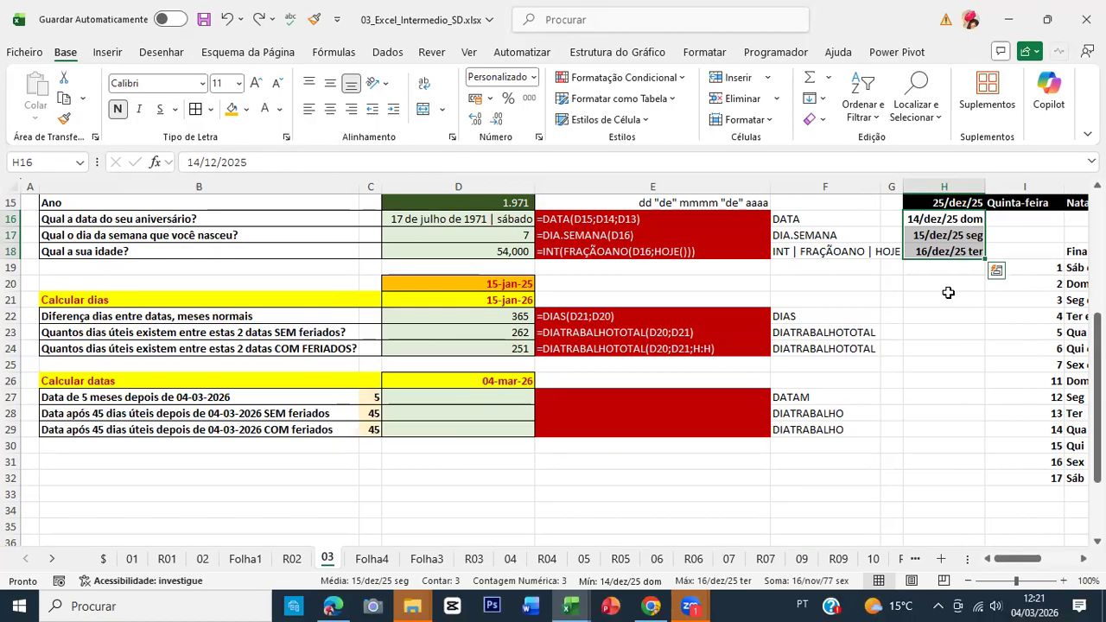
left_click(936, 222)
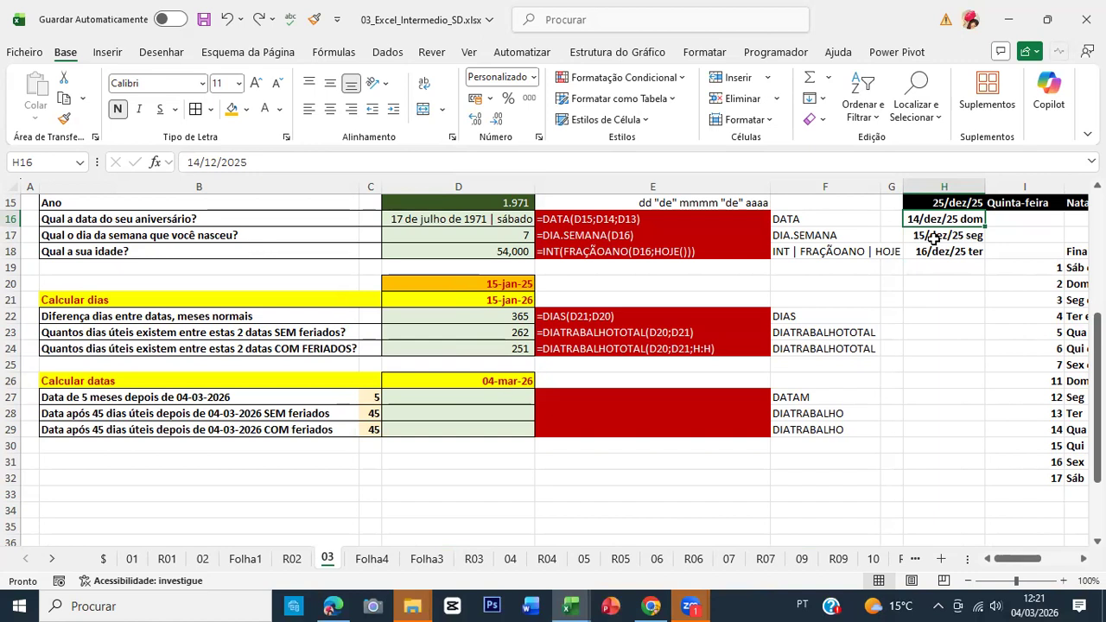
left_click_drag(931, 222, 937, 251)
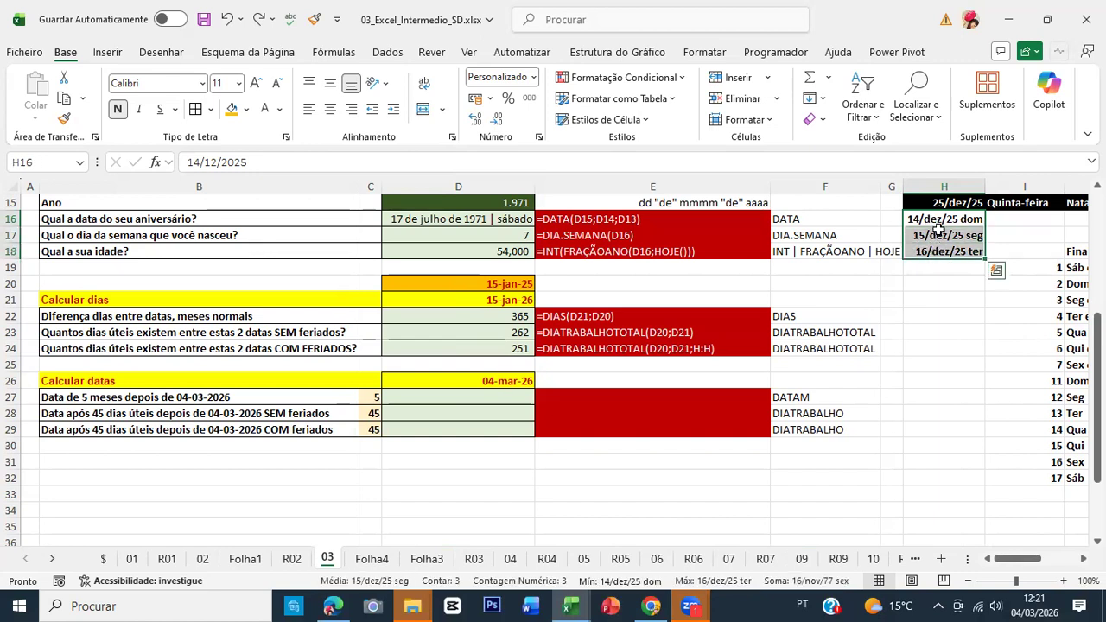
left_click(939, 221)
left_click(942, 237)
left_click(943, 250)
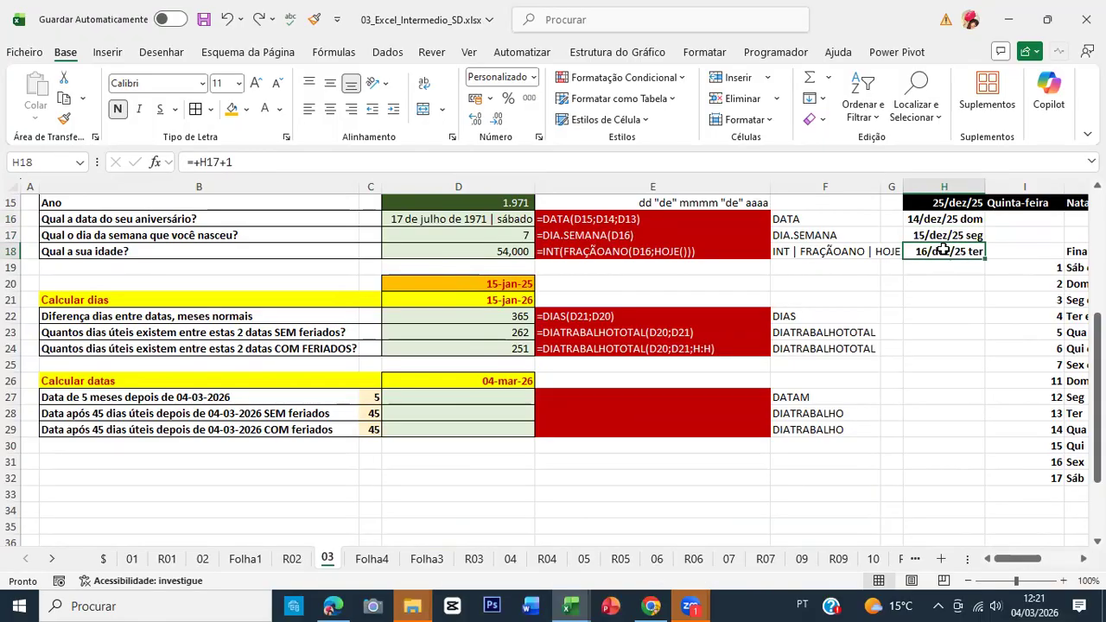
left_click(947, 236)
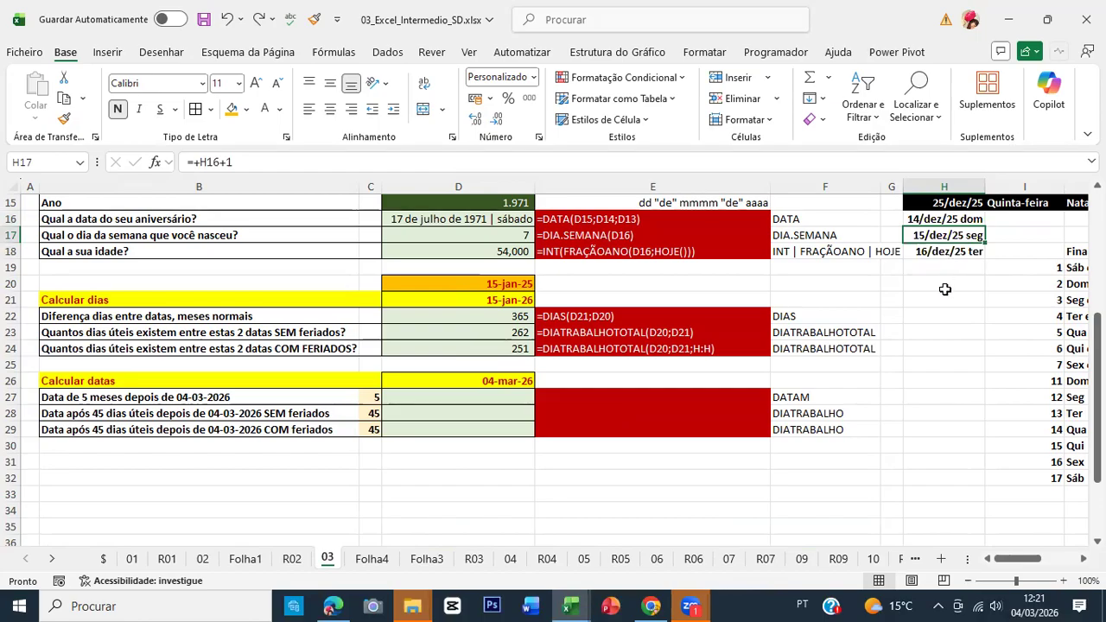
Review the holidays argument H:H of the DIATRABALHOTOTAL formula in D24 against the extra holiday dates in H16:H18.
scroll(944, 289, "up", 1)
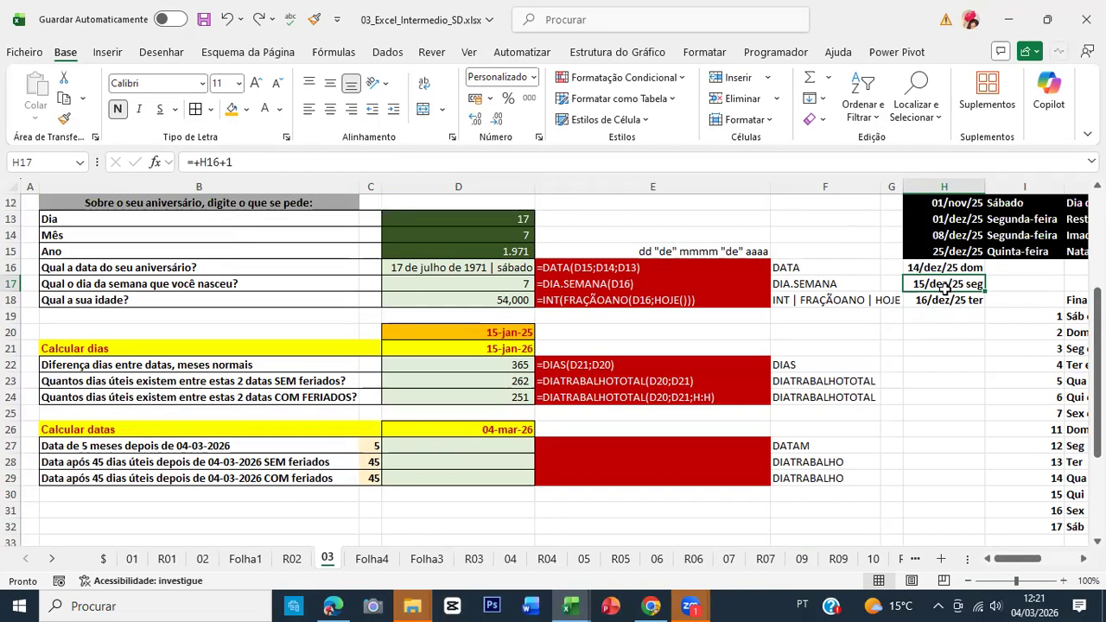
scroll(944, 289, "up", 1)
scroll(944, 289, "down", 3)
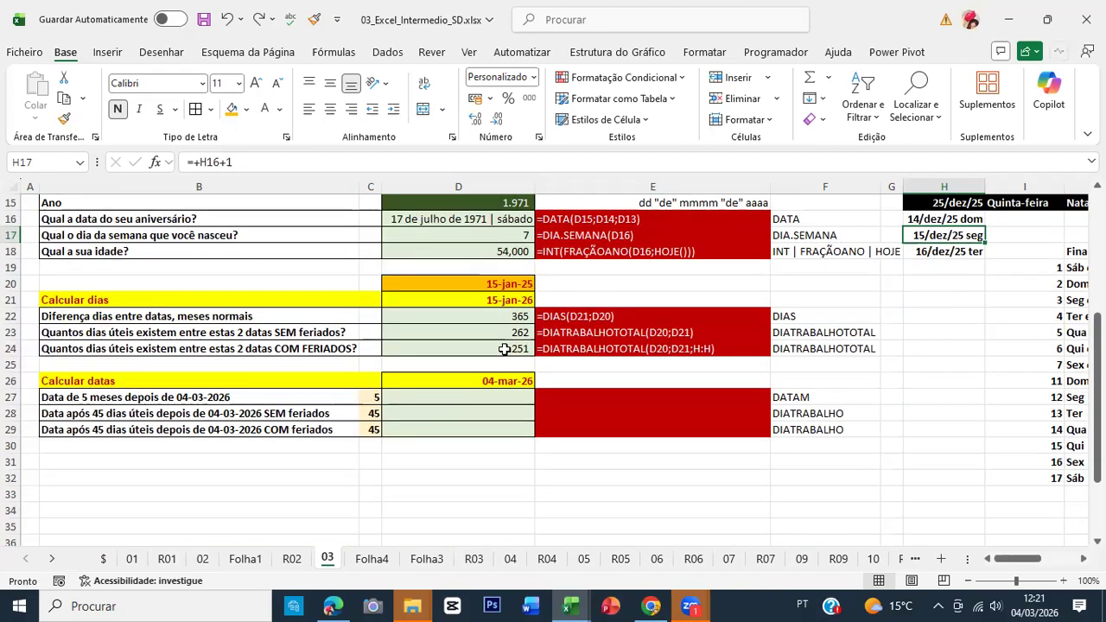
left_click(477, 349)
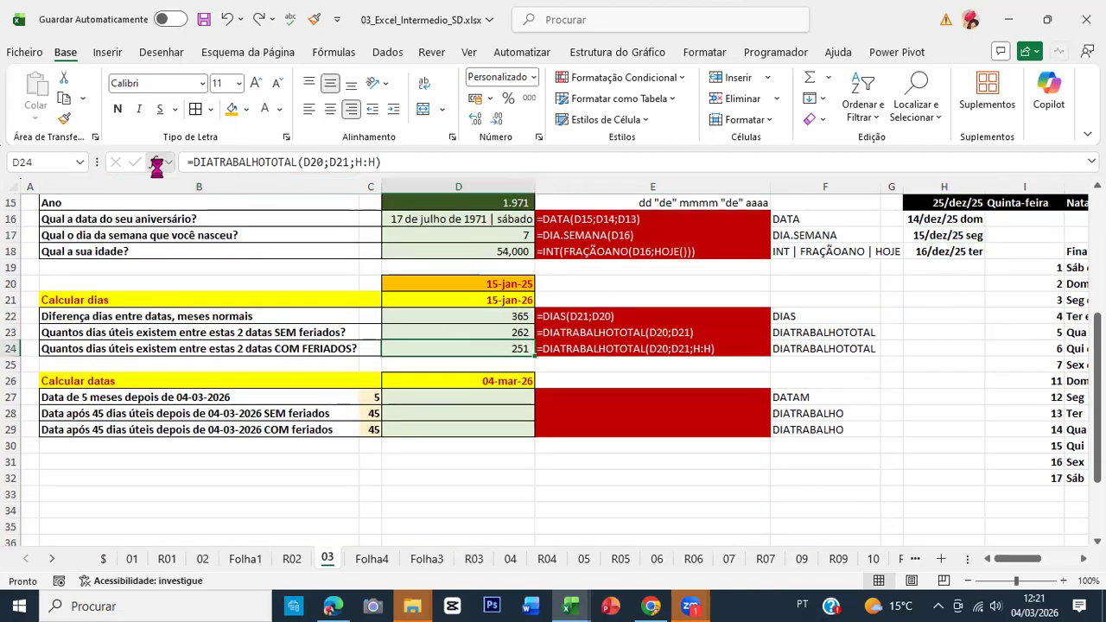
left_click(157, 161)
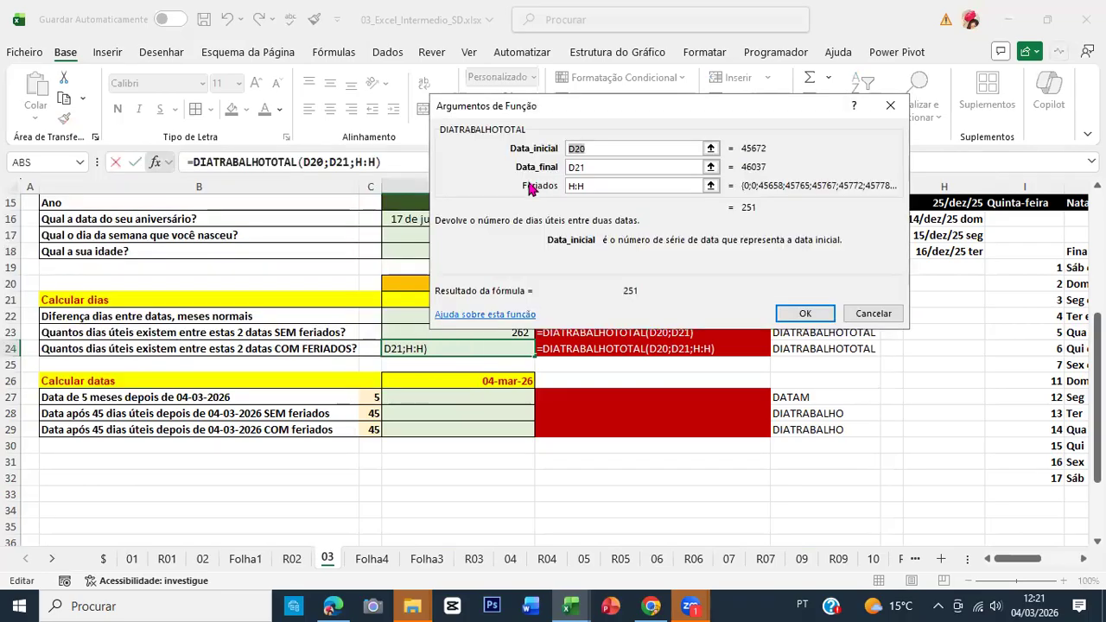
left_click(601, 185)
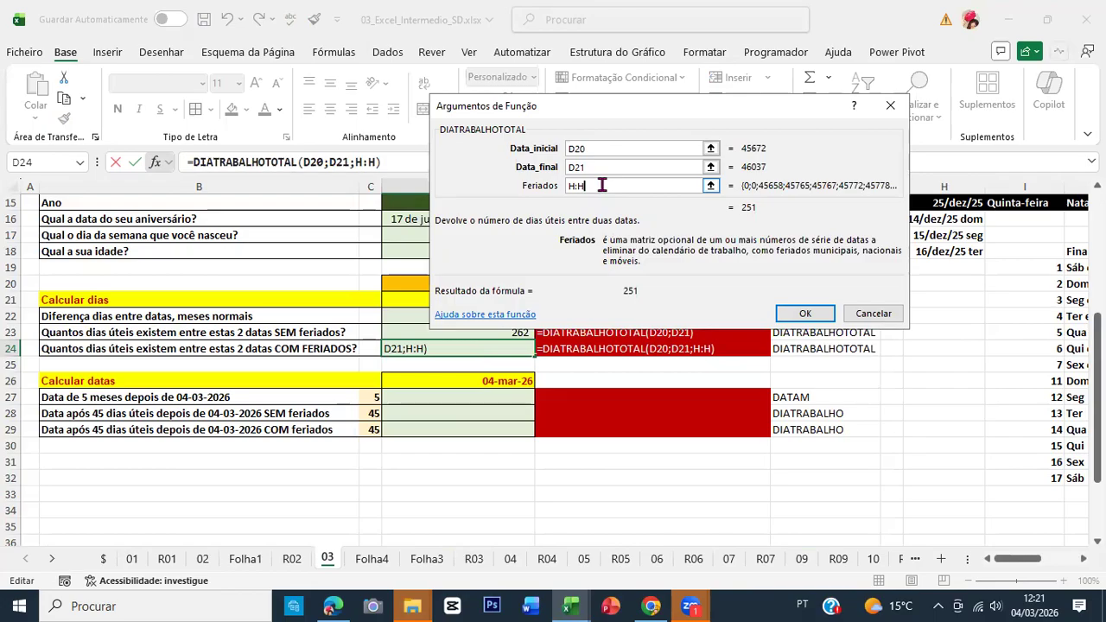
left_click_drag(601, 185, 533, 185)
left_click(798, 316)
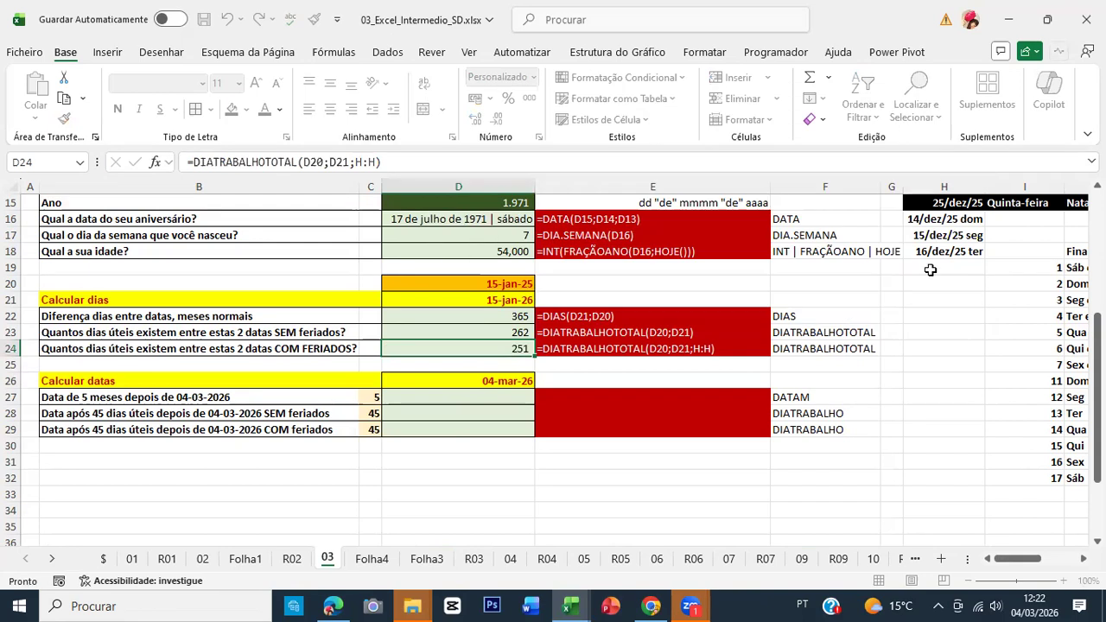
left_click_drag(933, 219, 936, 261)
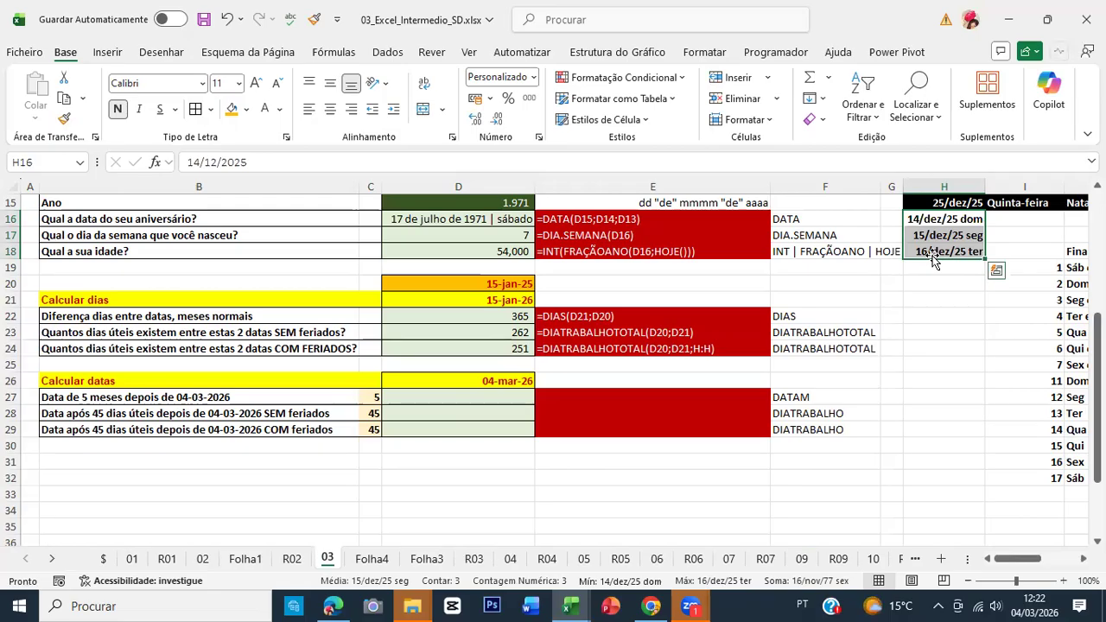
left_click(440, 333)
left_click(439, 345)
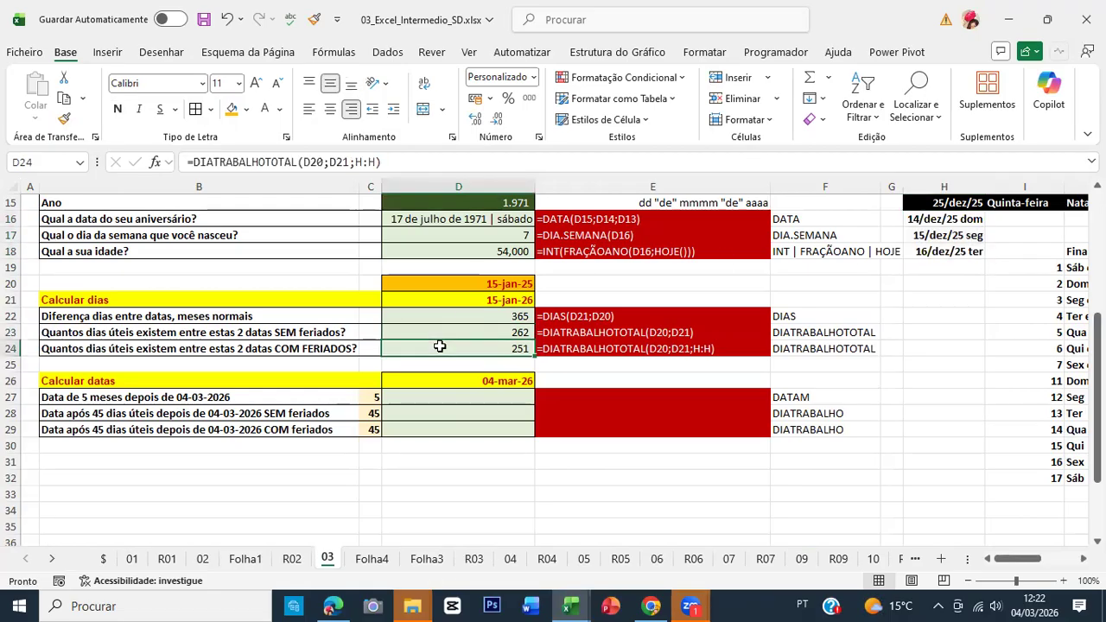
Save the workbook and check the holiday dates in column H.
left_click(202, 24)
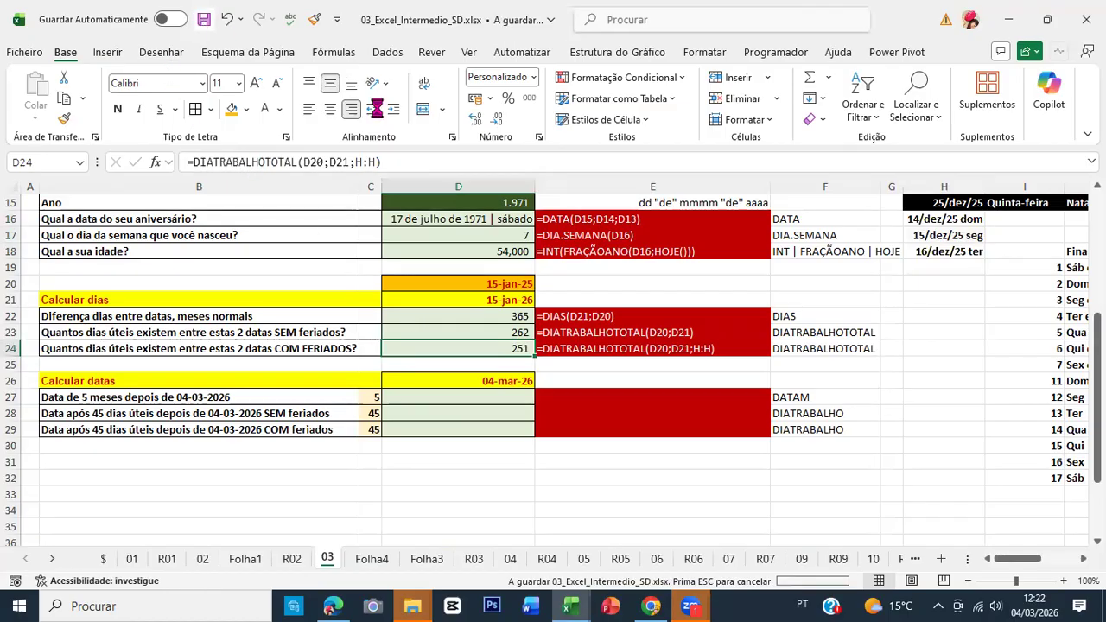
left_click(944, 183)
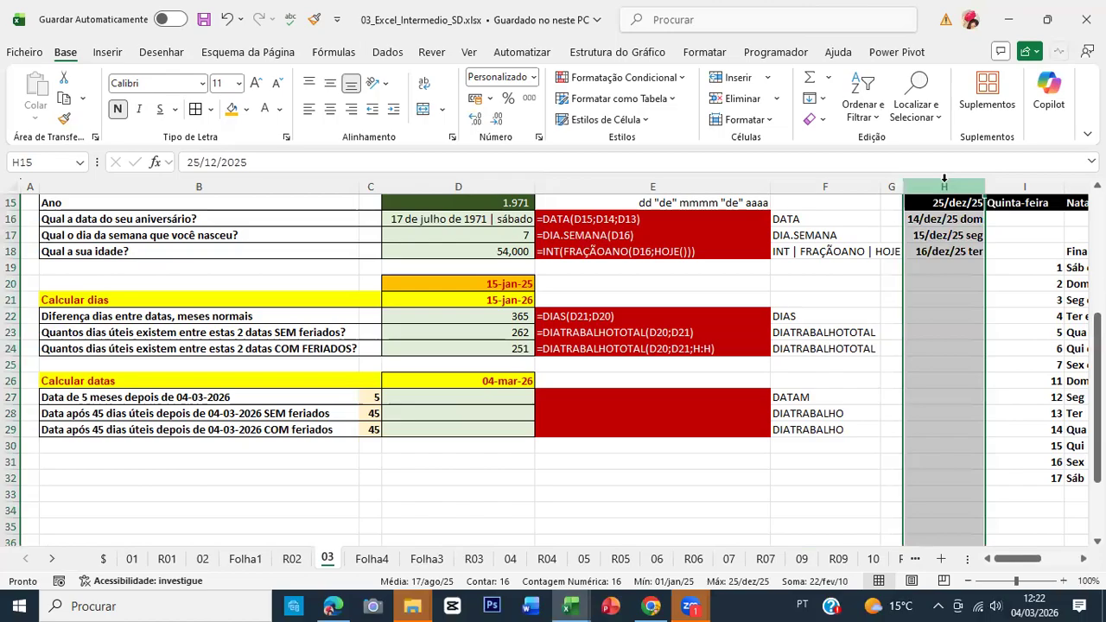
left_click(948, 219)
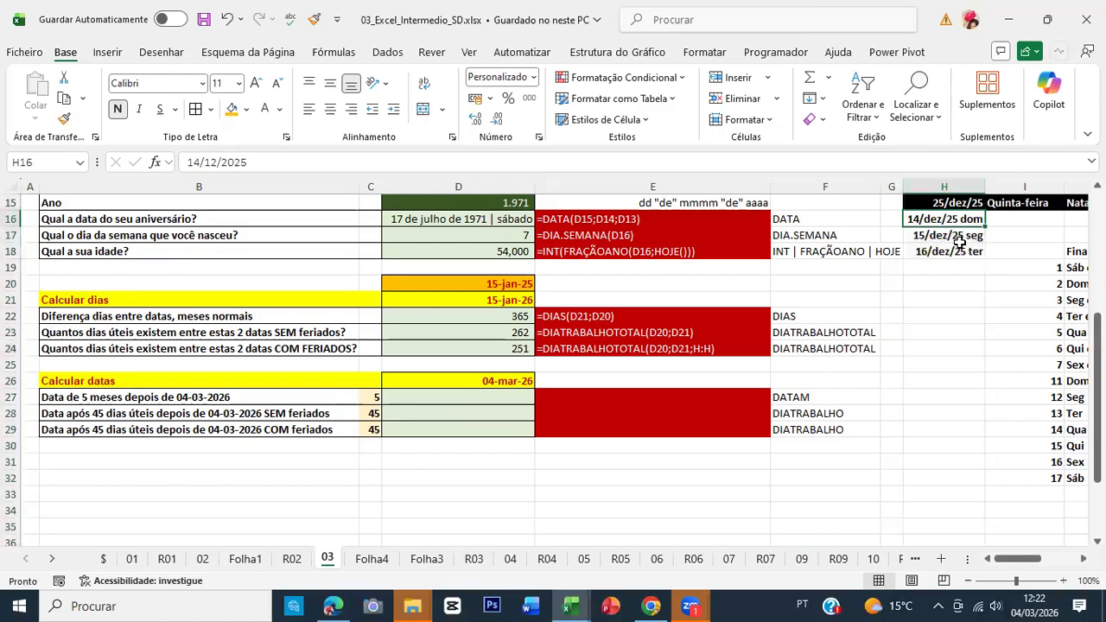
left_click(959, 246)
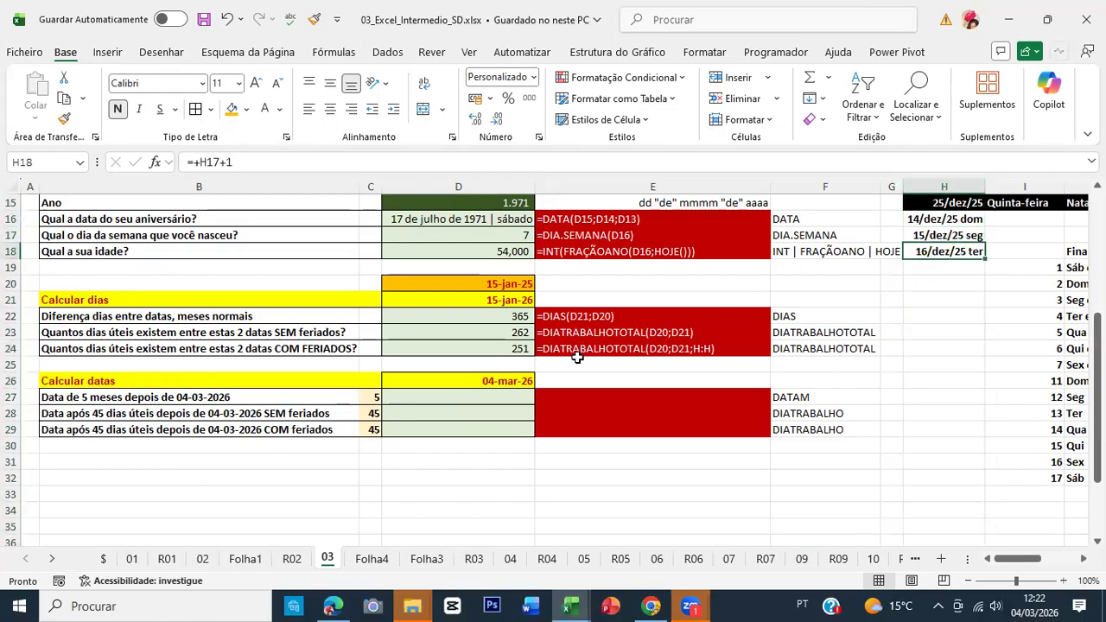
Enter the purchase date 12/02/2026 in K2 of sheet Folha4.
left_click(444, 399)
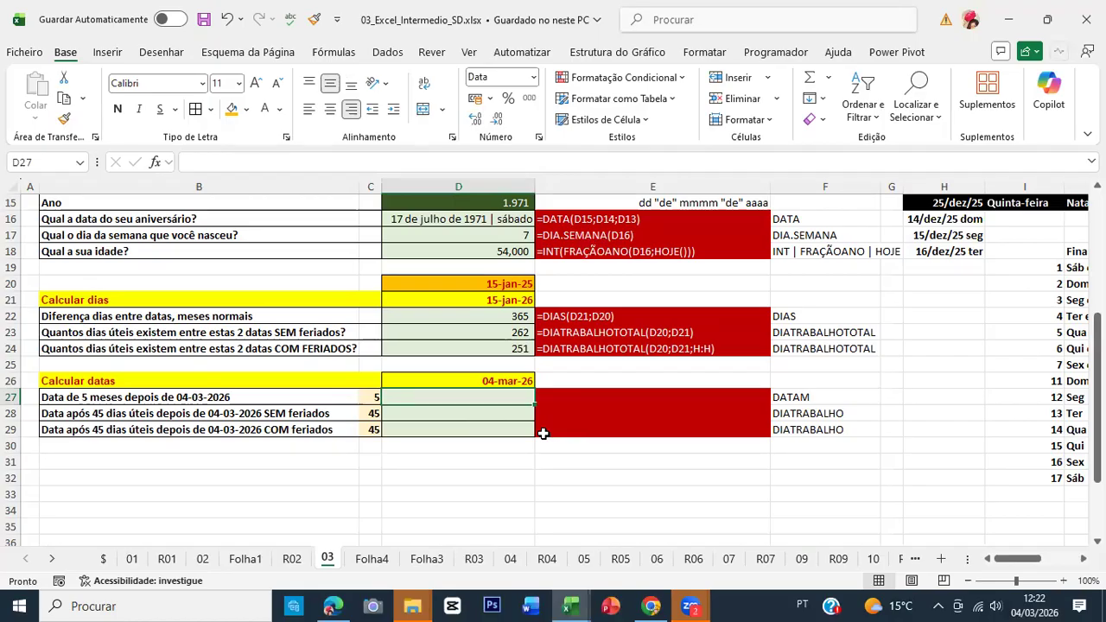
key("ctrl+Page_Down")
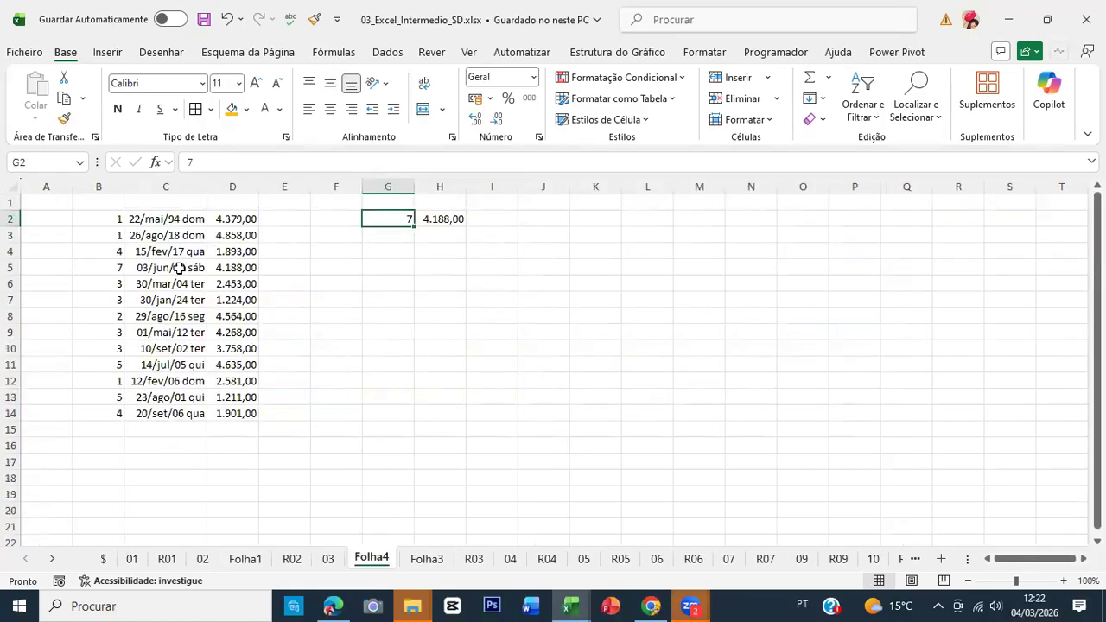
left_click(617, 219)
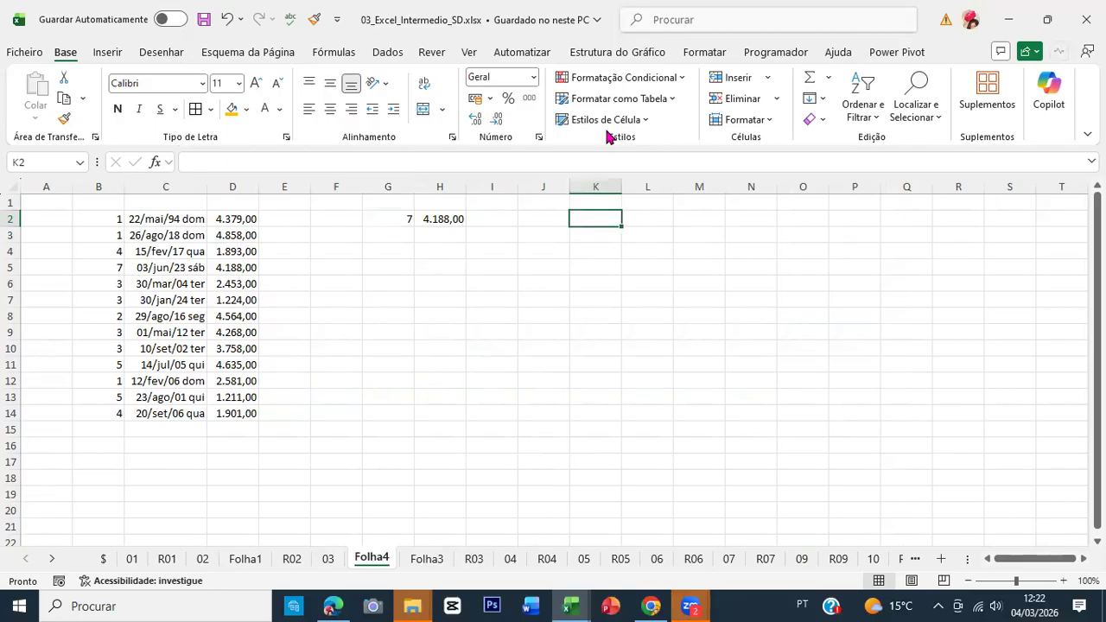
left_click(585, 109)
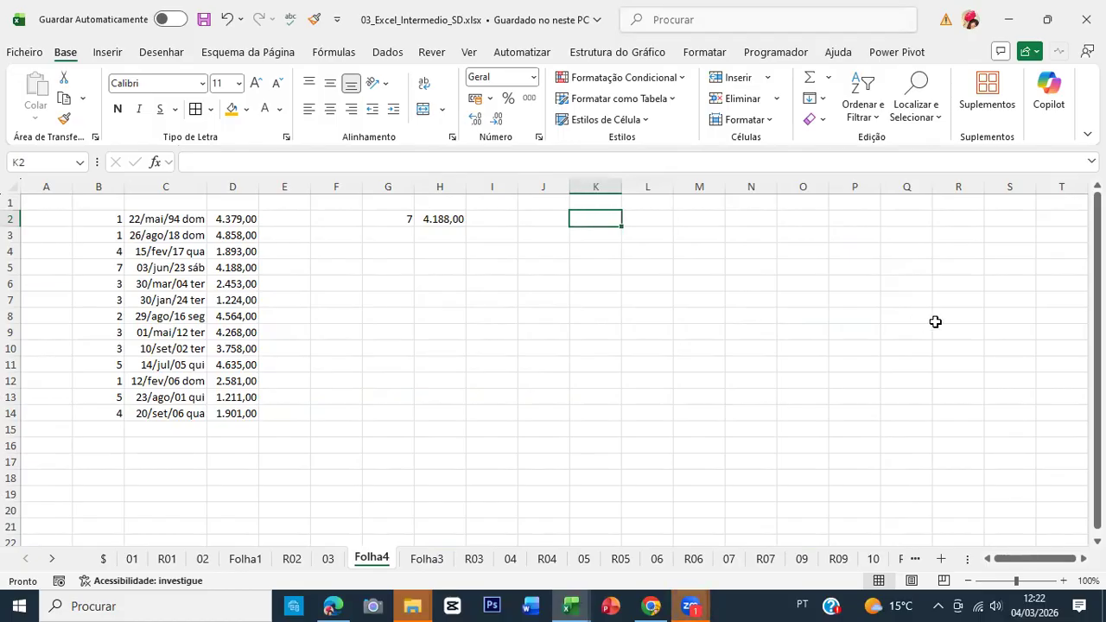
type("12/02/2026")
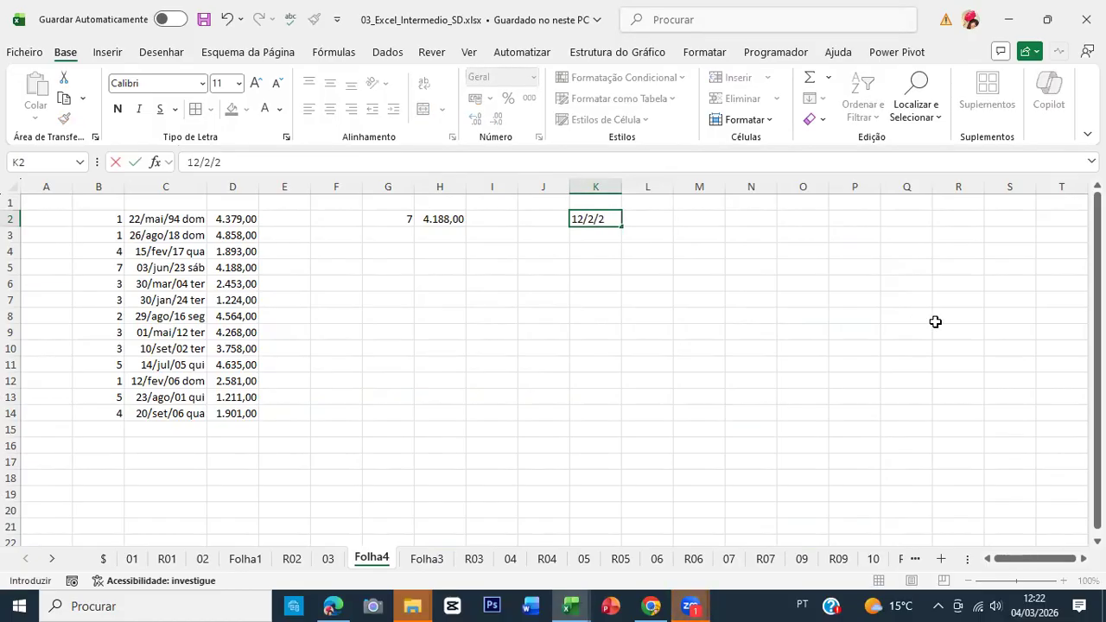
key("Return")
key("Up")
Label L2 as Compra and enter 1200 in M2, formatted with a thousands separator and two decimals.
key("Right")
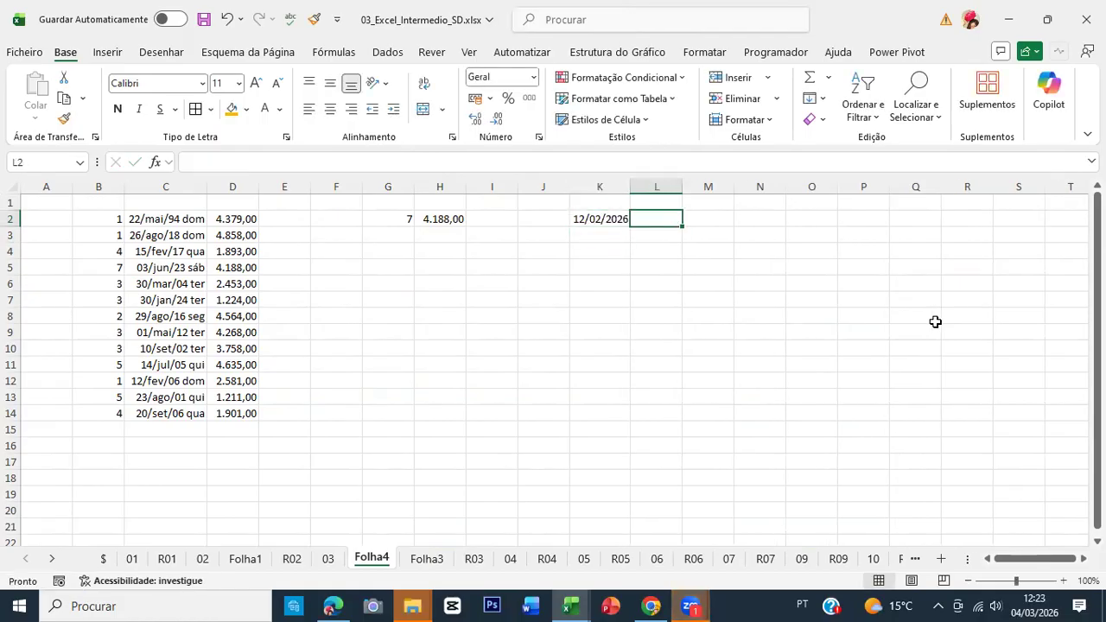
type("COmpra")
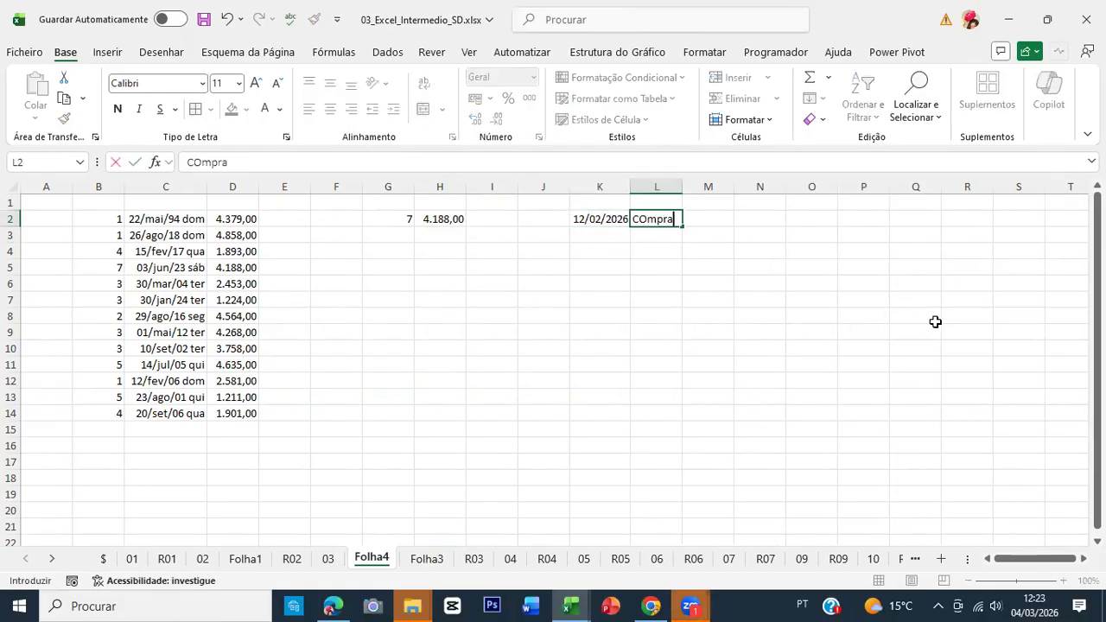
key("ctrl+Return")
key("Right")
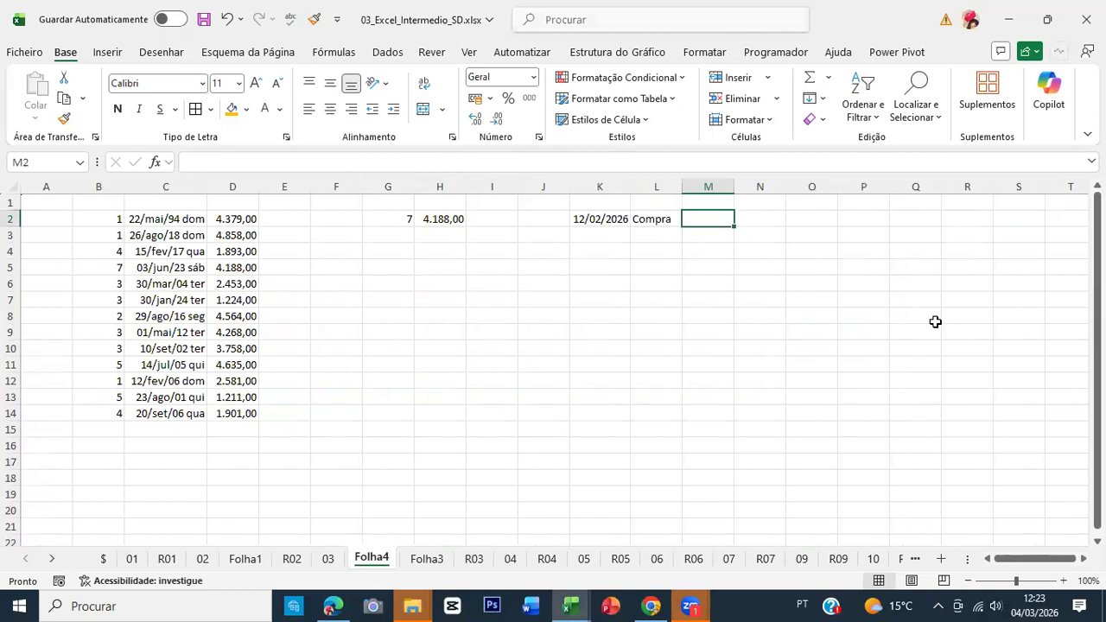
type("1200")
key("ctrl+Return")
key("ctrl+shift+1")
key("Left")
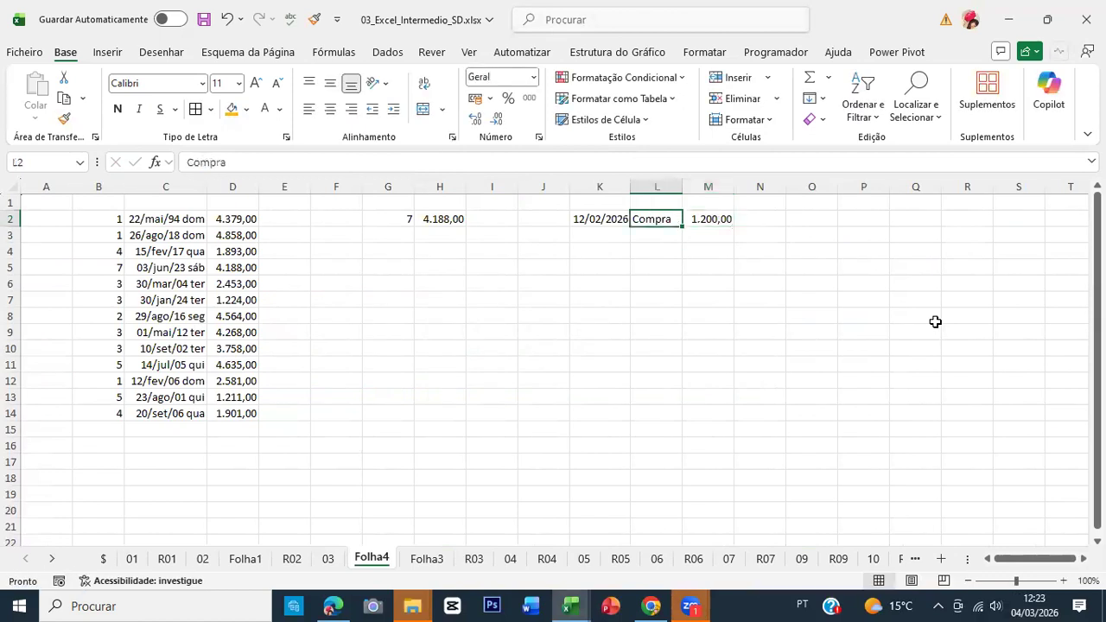
List the payment terms 30, 60, 90 and 120 days in J3:J6.
key("Left")
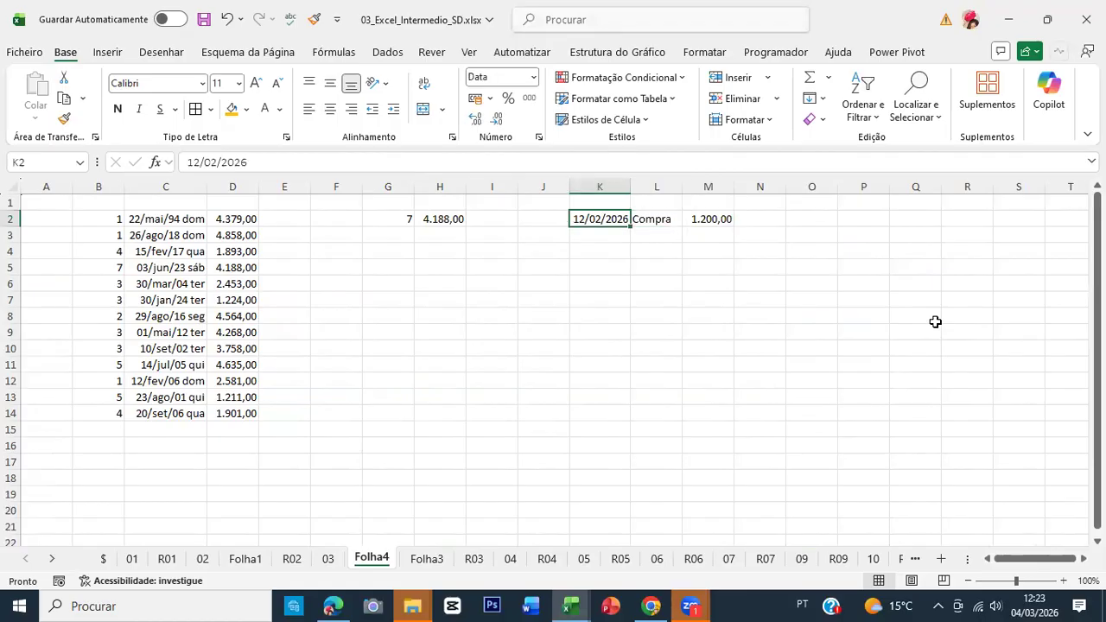
key("Down")
key("Left")
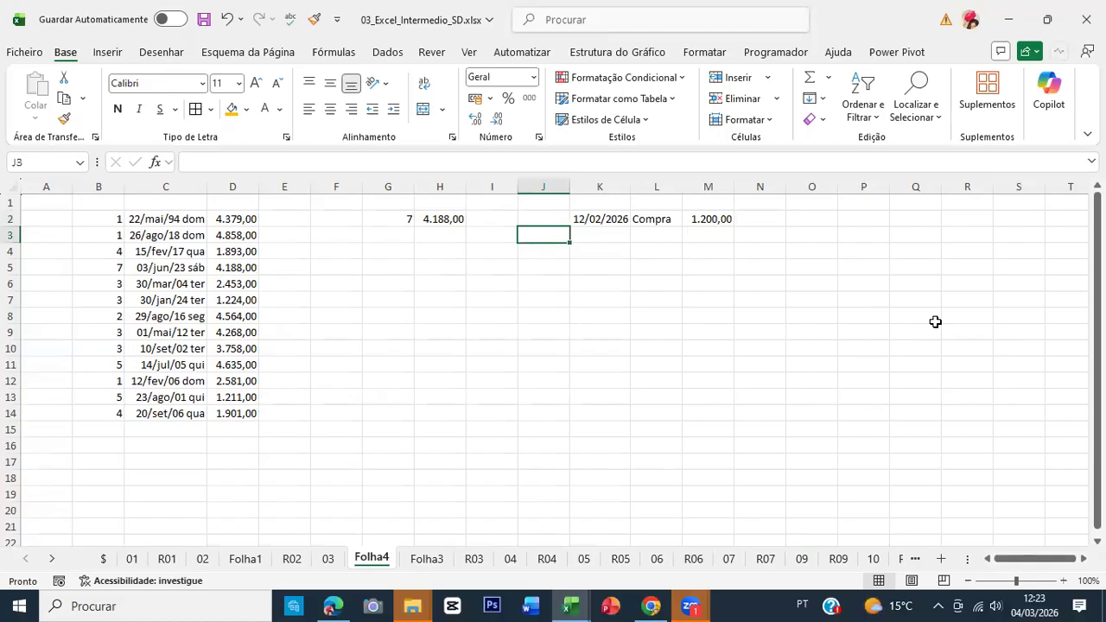
type("30")
key("Return")
type("60")
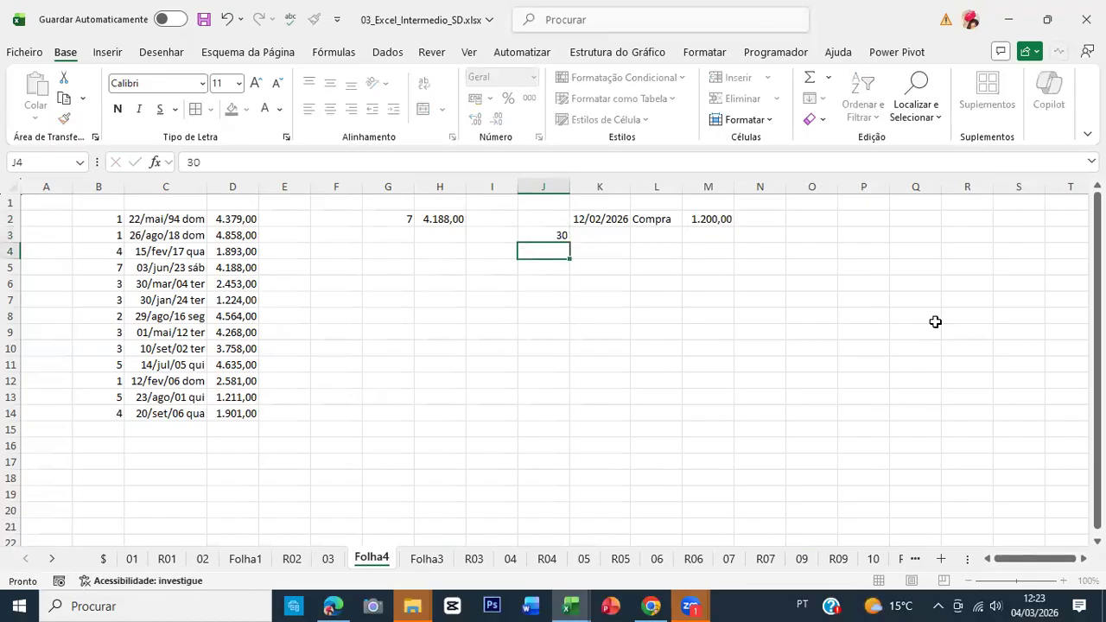
key("Return")
type("90")
key("Return")
type("120")
key("Return")
key("Up")
key("Up")
key("Up")
key("Up")
key("ctrl+shift+Down")
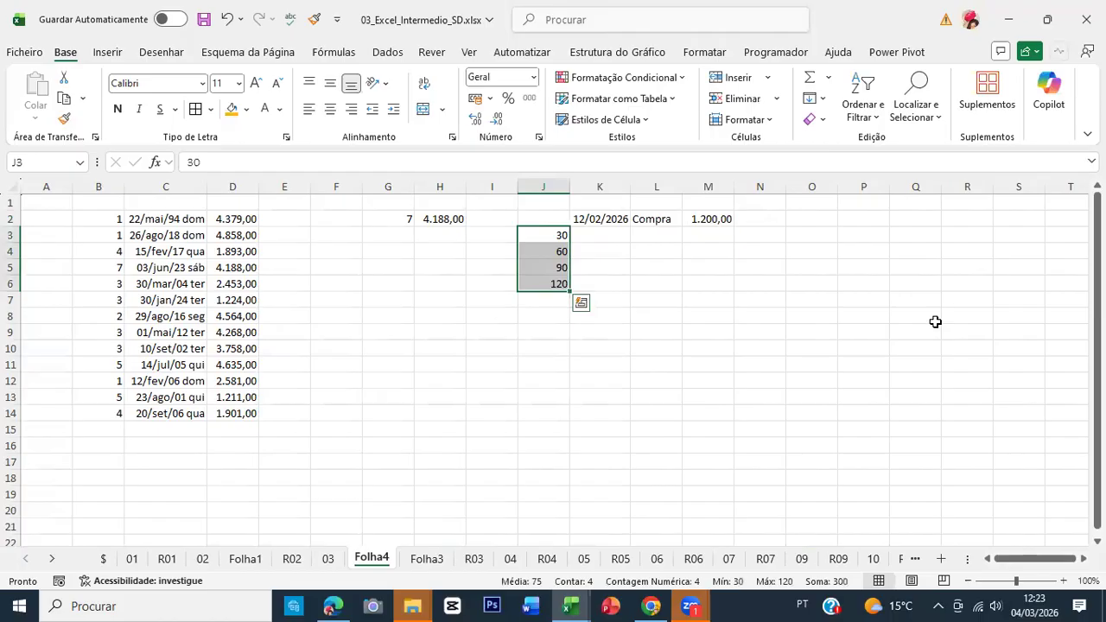
Calculate the first due date in K3 with the formula +K2+J3.
key("Right")
type("+")
key("Up")
type("+")
key("Left")
key("Return")
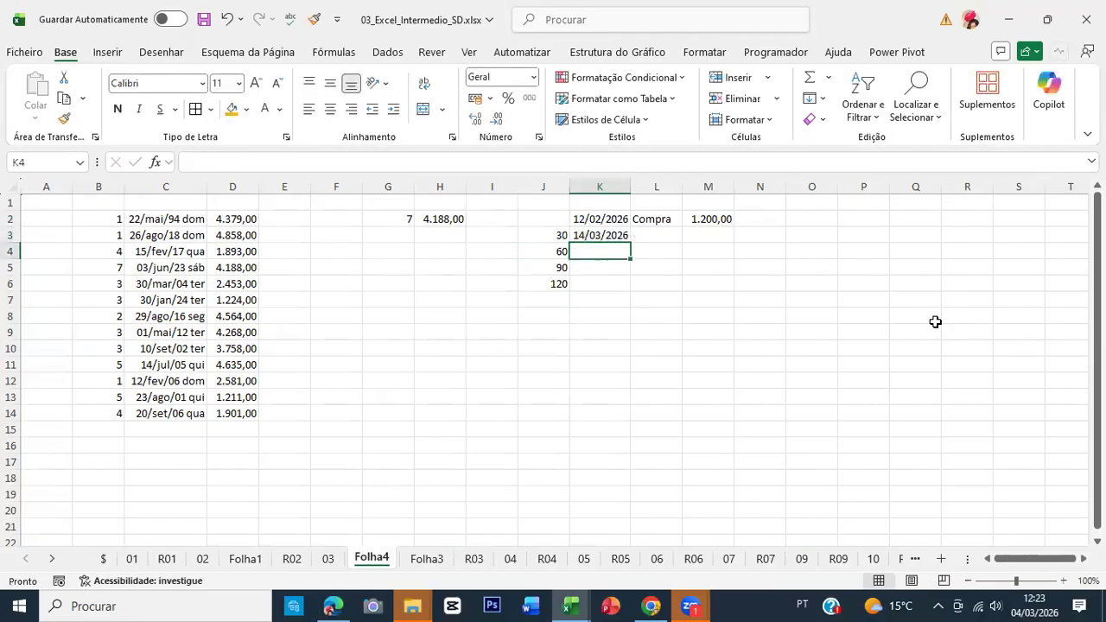
Try to calculate the second due date in K4 with the formula +K3+J4.
type("+")
key("Up")
type("+")
key("Left")
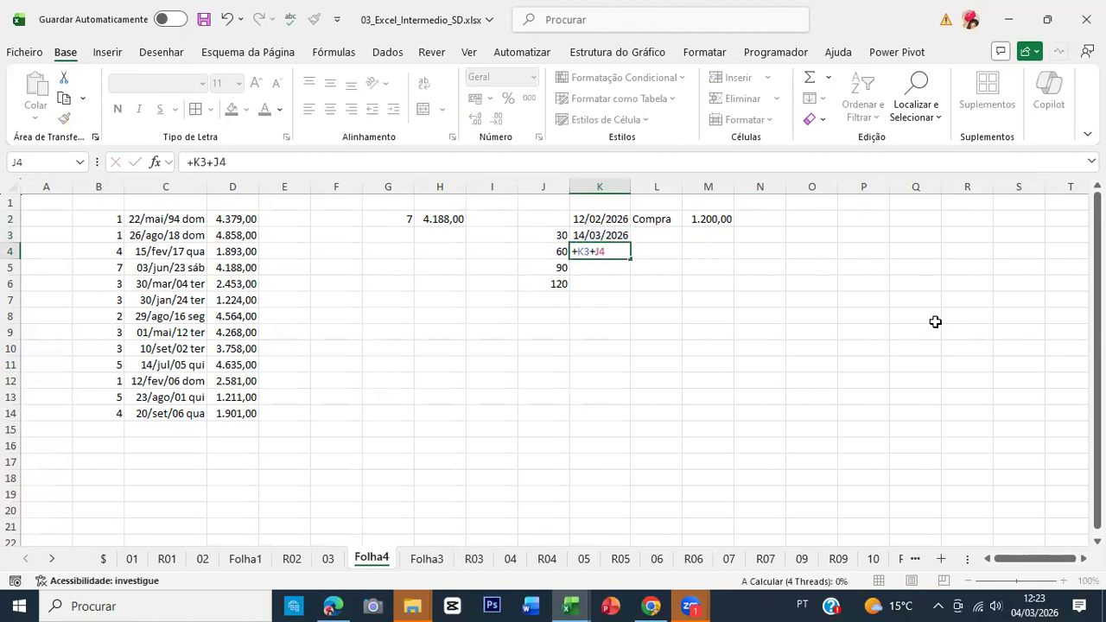
key("Return")
Replace the K4 formula with +$K$2+J4, using an absolute reference to the purchase date.
key("Up")
type("+")
key("Up")
key("Up")
type("+")
key("Left")
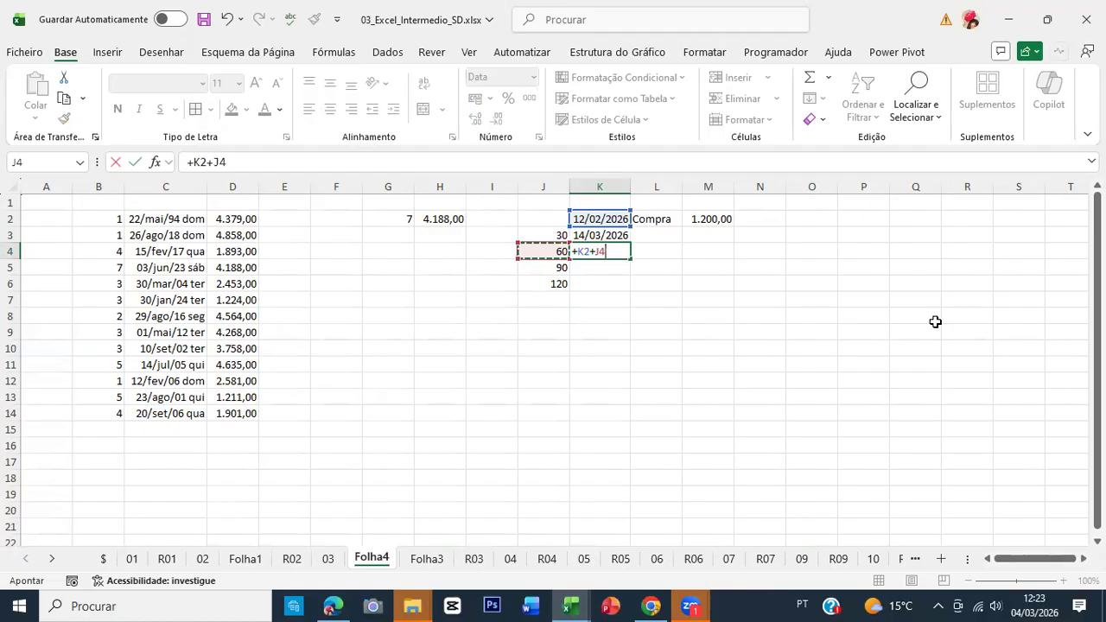
left_click(200, 161)
key("F4")
key("Return")
Copy the absolute-reference due date formula from K4 into K5:K6.
key("Up")
key("ctrl+c")
key("Down")
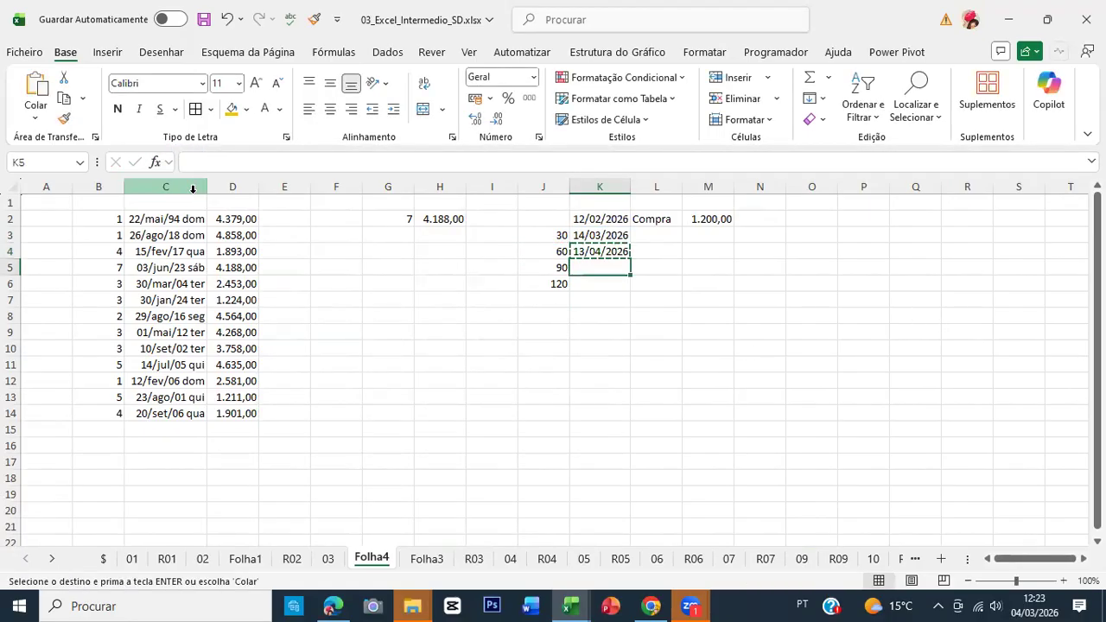
key("shift+Down")
key("ctrl+v")
Fit the width of column K to its dates.
key("Up")
key("Up")
key("shift+Down")
key("shift+Down")
key("shift+Down")
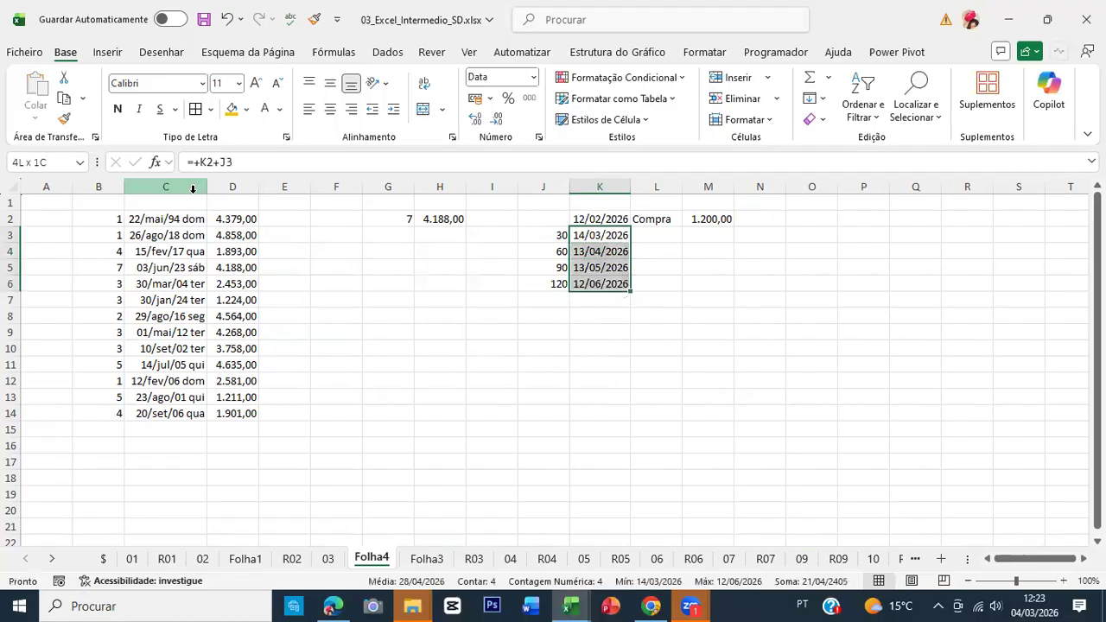
scroll(640, 437, "up", 3)
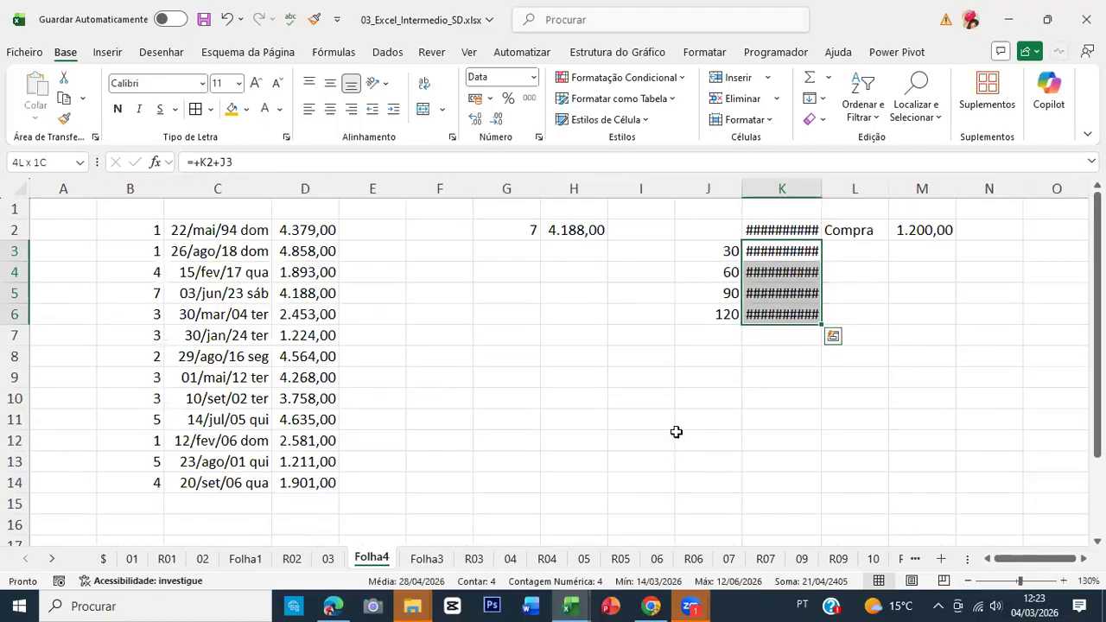
double_click(821, 188)
key("shift+Up")
key("shift+Up")
key("shift+Up")
Review the due date formulas in K3:K6 one by one.
left_click(901, 255)
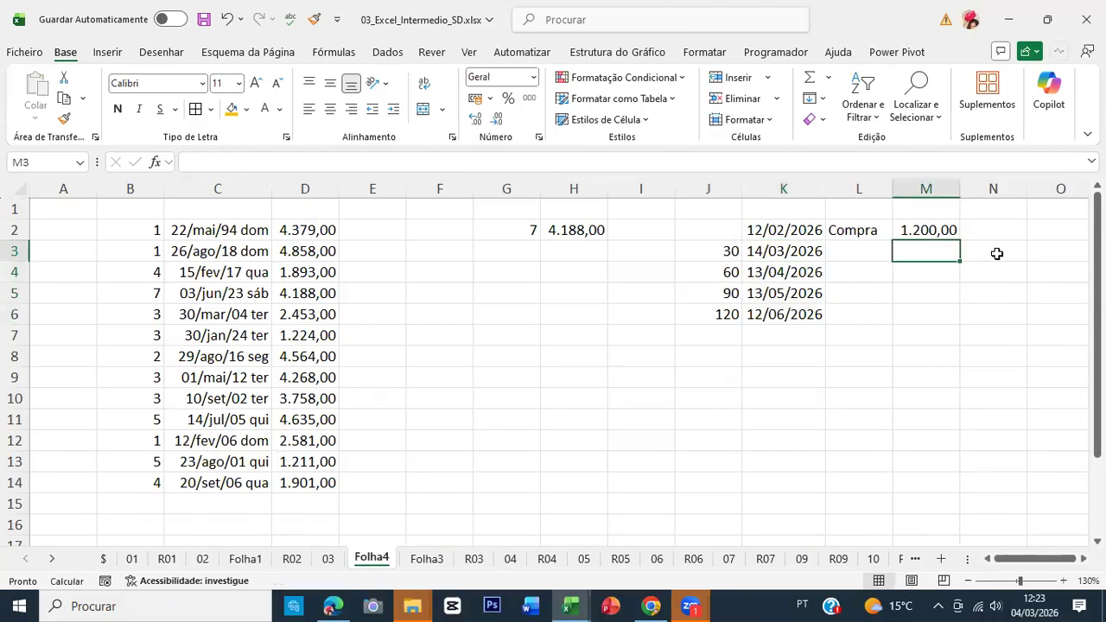
key("Right")
key("Right")
key("Right")
key("Left")
key("Left")
key("Left")
key("Left")
key("Left")
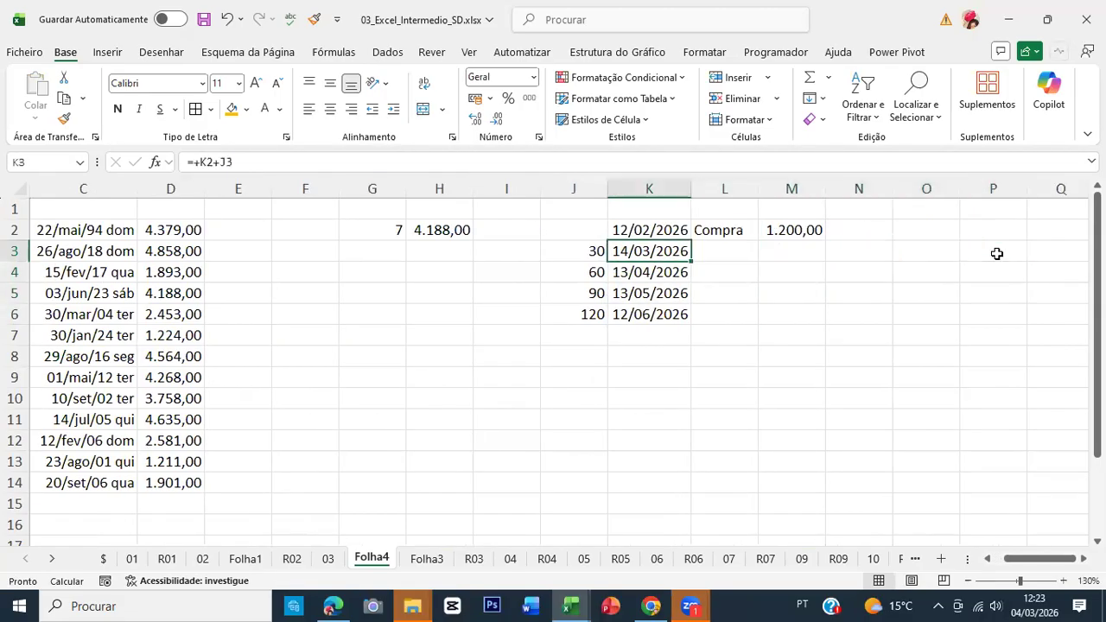
key("Down")
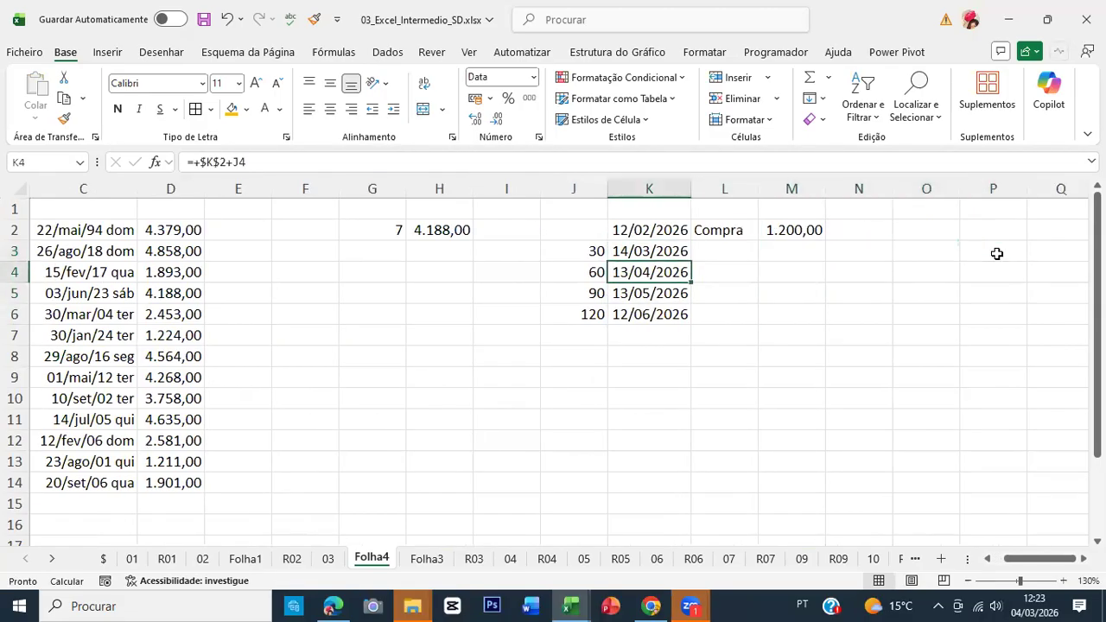
key("Down")
key("Down")
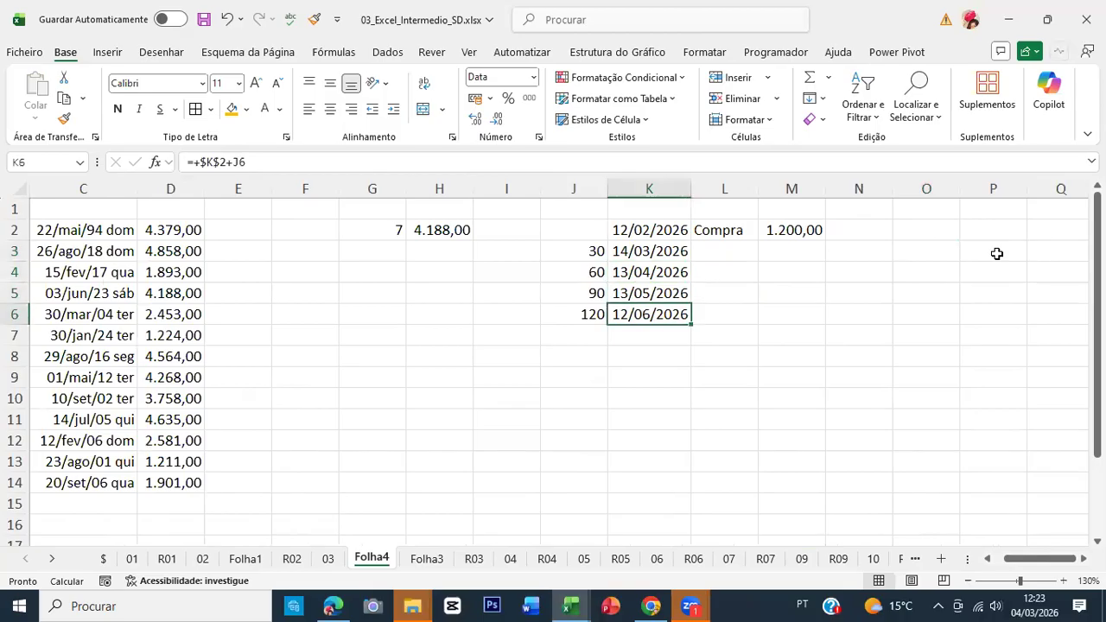
Check the due dates in K3:K6 against the purchase date in K2.
key("Up")
key("Up")
key("Up")
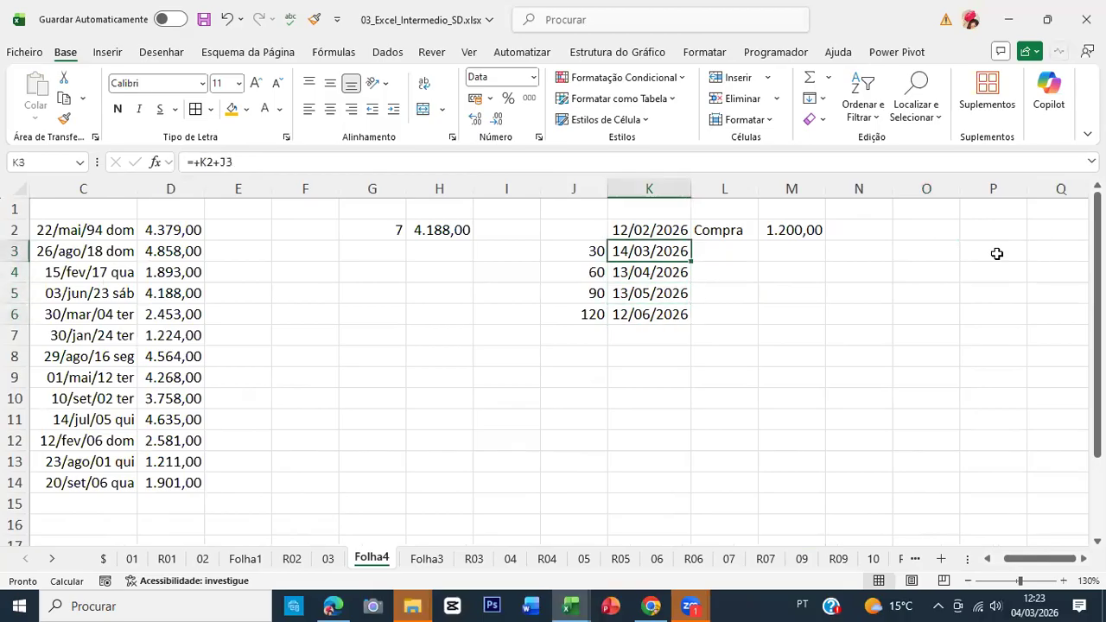
key("ctrl+shift+Down")
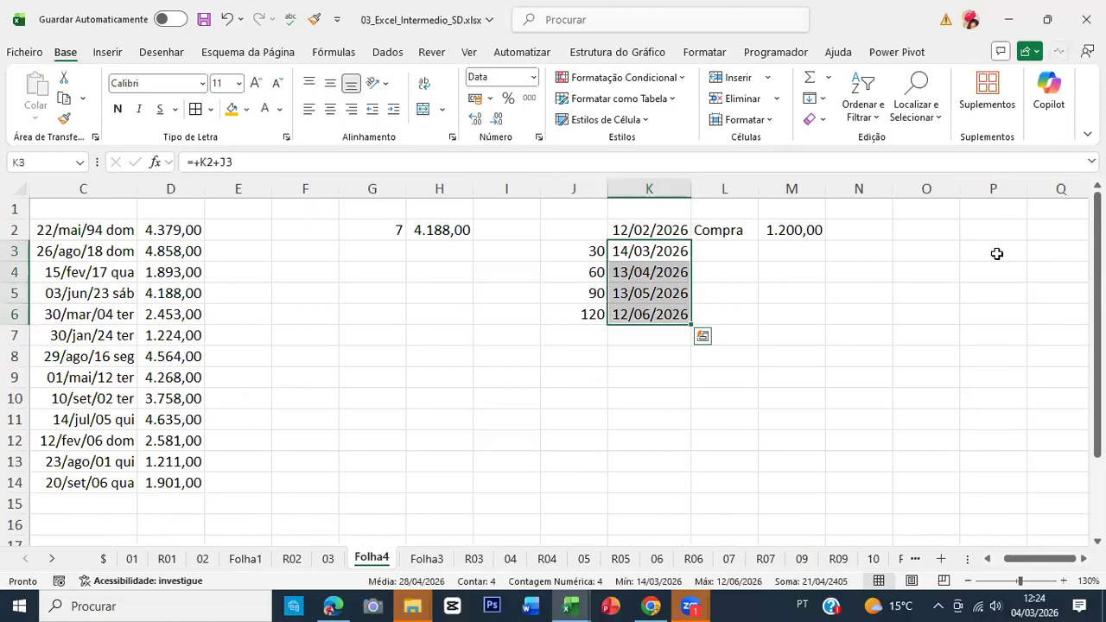
key("Up")
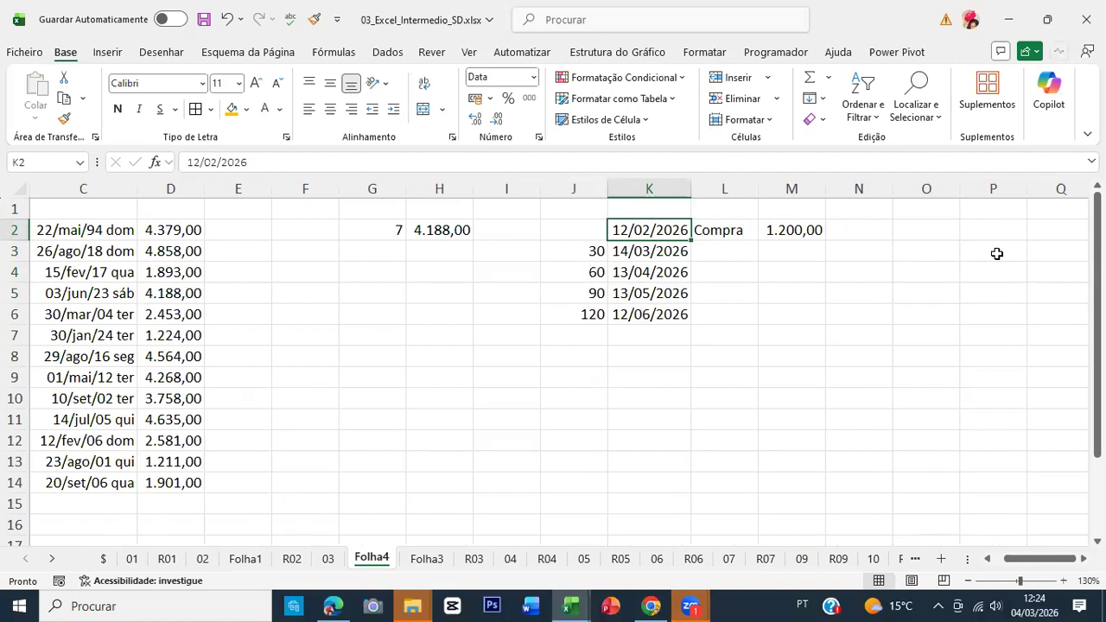
Enter =DATAM($K$2;I3) in L3 using the function arguments, and format the result as a day/month-name/year date.
key("Down")
key("Right")
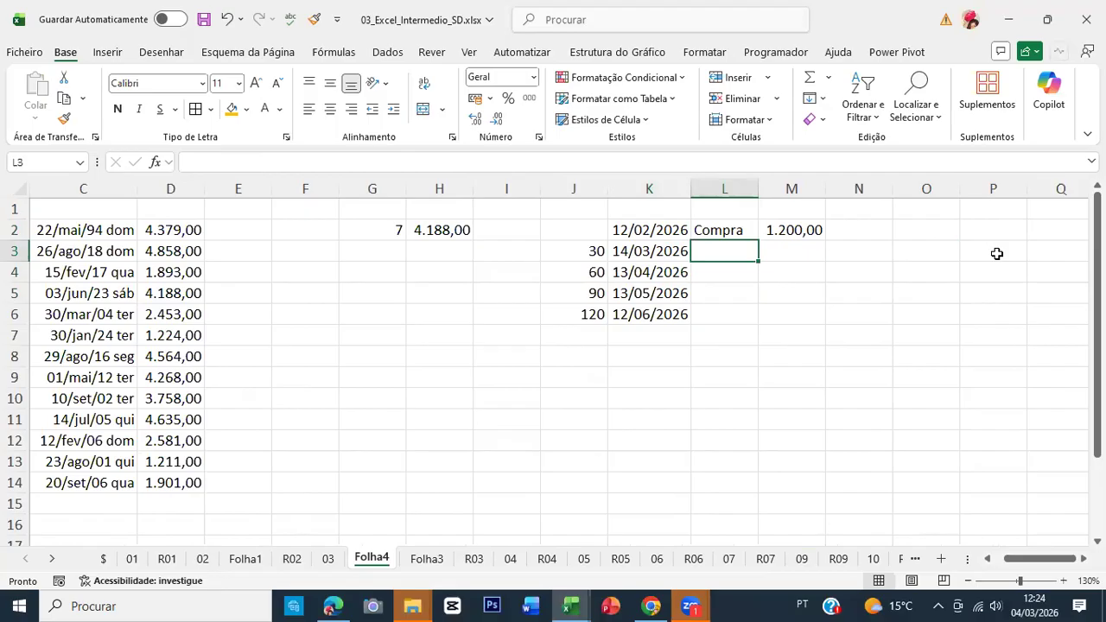
type("=datam")
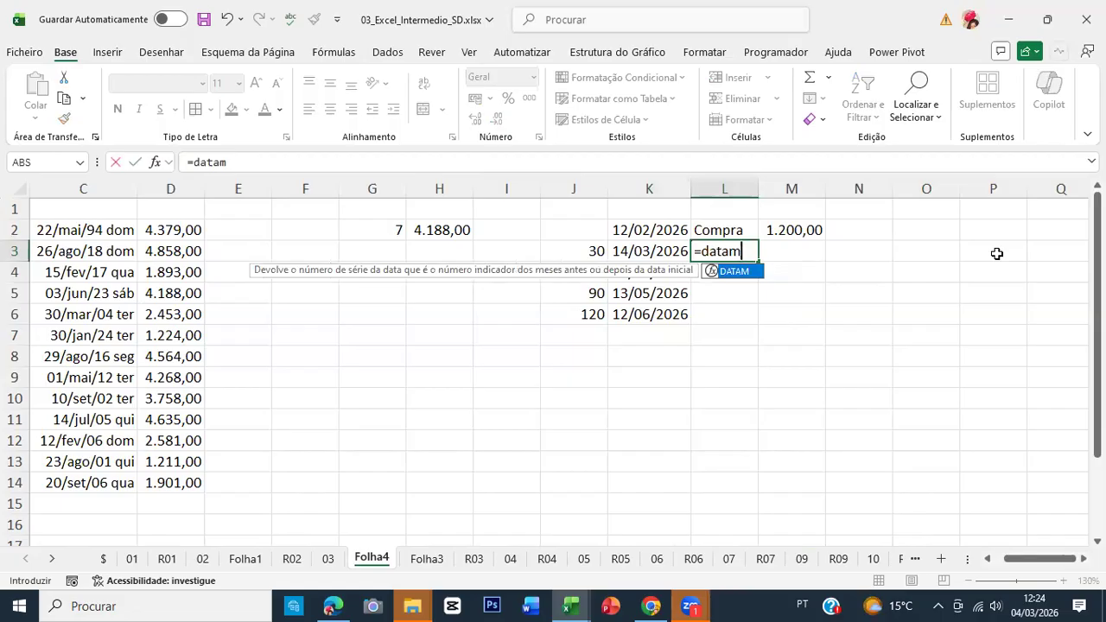
key("Tab")
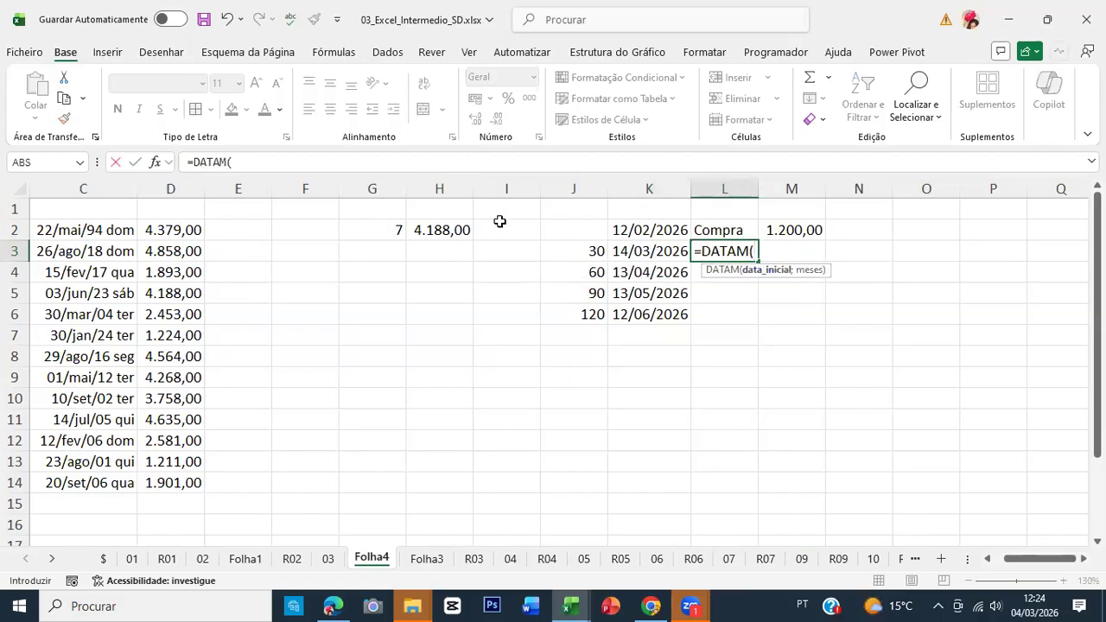
left_click(157, 163)
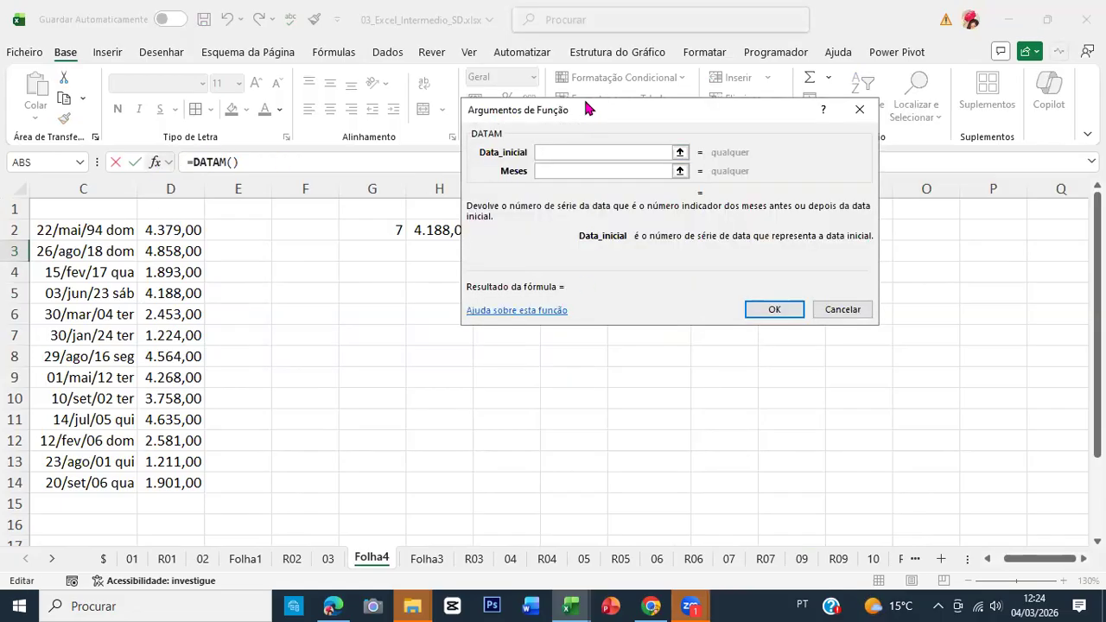
left_click_drag(587, 108, 736, 324)
left_click(652, 229)
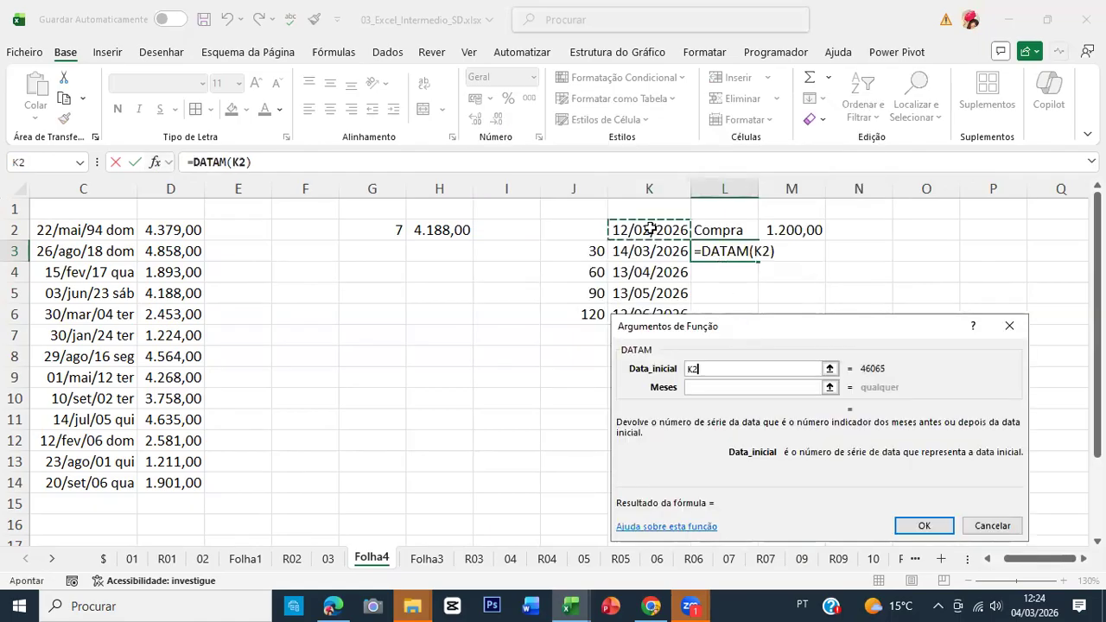
key("F4")
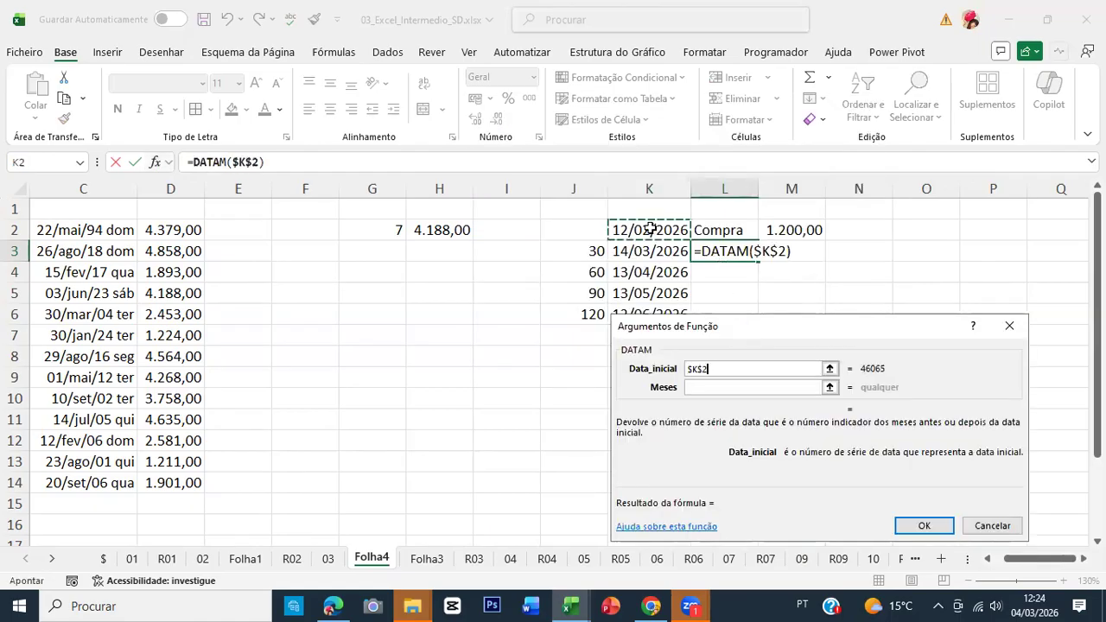
key("Tab")
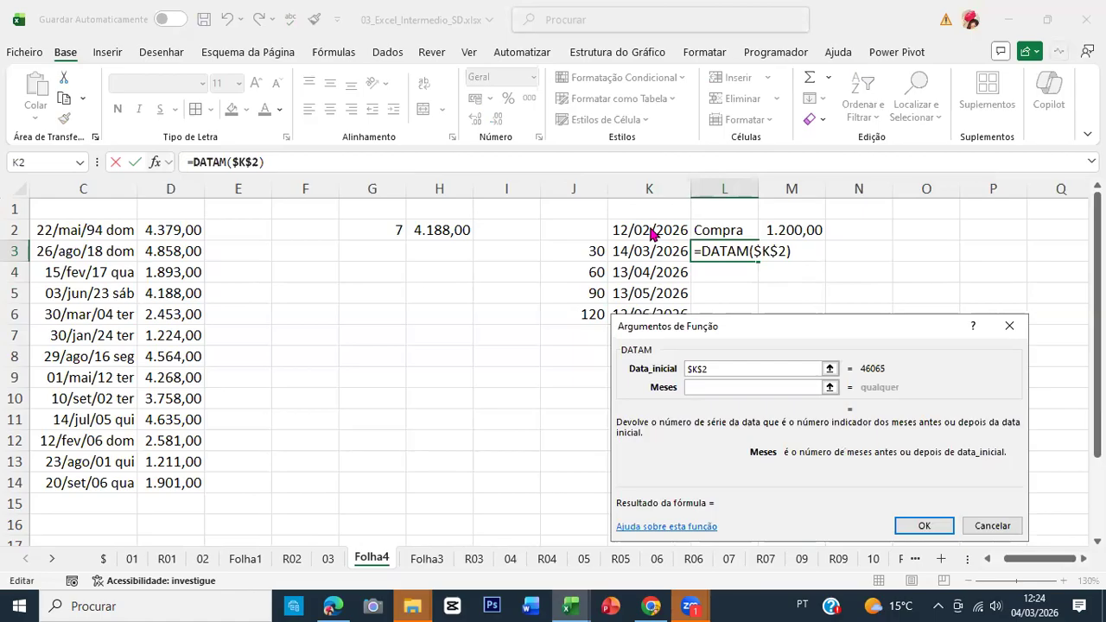
left_click(523, 253)
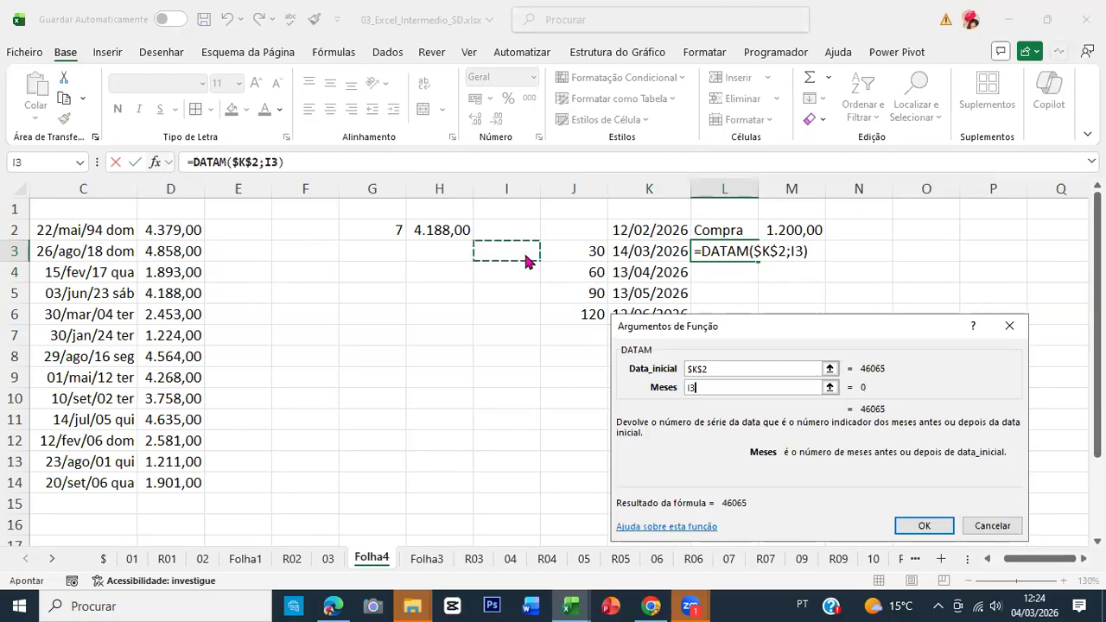
key("Return")
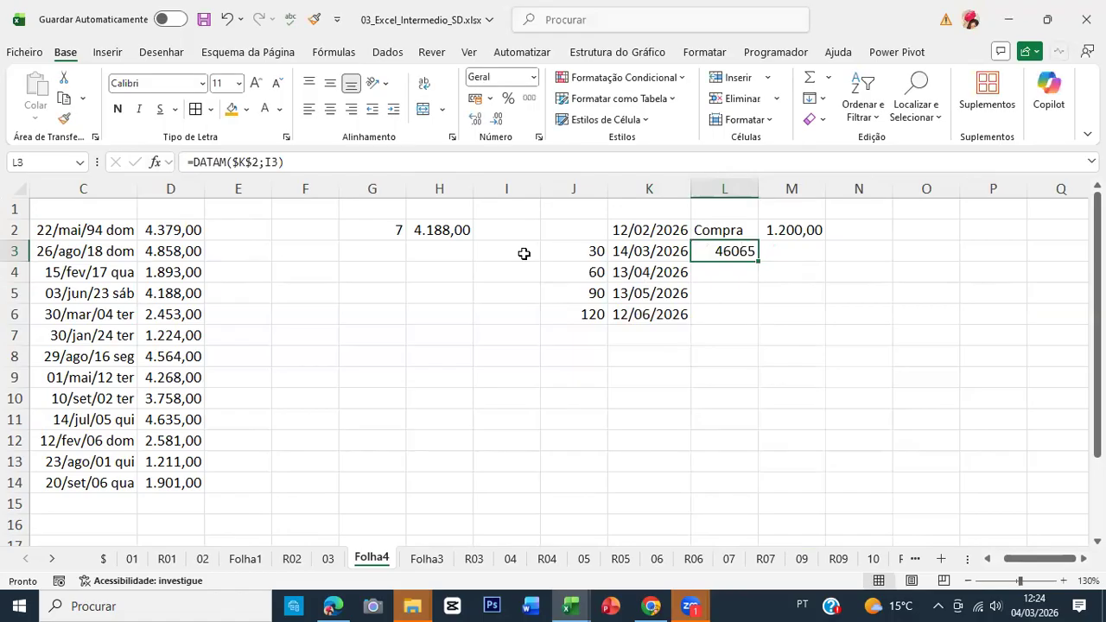
key("ctrl+shift+3")
Enter the month counts 1, 2, 3 and 4 in cells I3:I6.
left_click(524, 253)
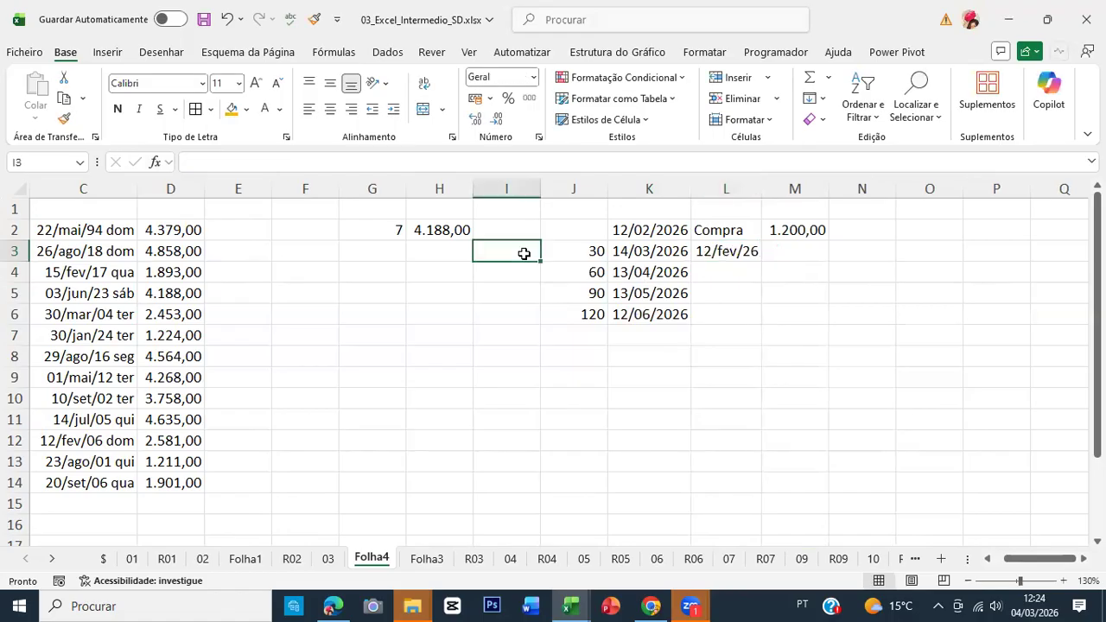
type("1")
key("Return")
type("2")
key("Return")
type("3")
key("Return")
type("4")
key("Return")
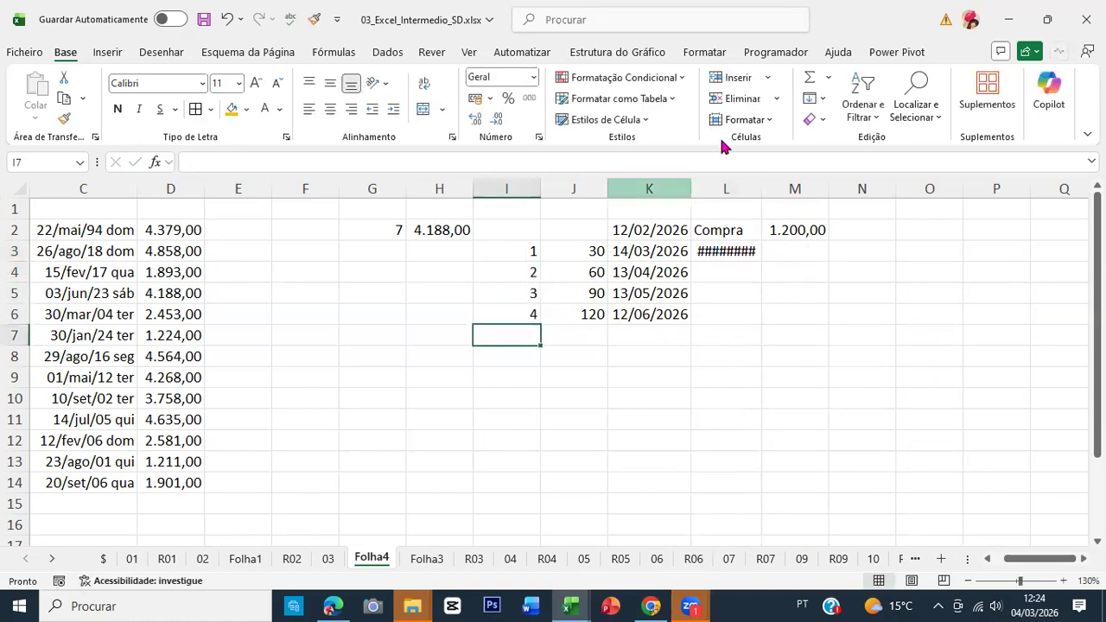
Fit the width of column L to its date and copy the DATAM formula from L3 down to L6.
double_click(761, 188)
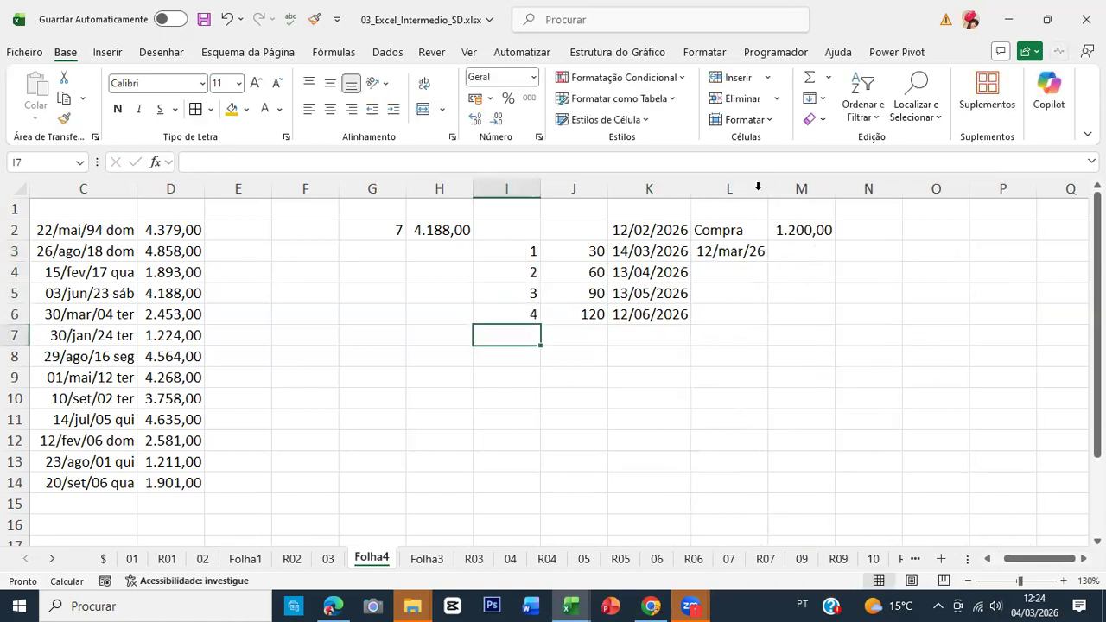
left_click(756, 250)
left_click_drag(769, 262, 780, 321)
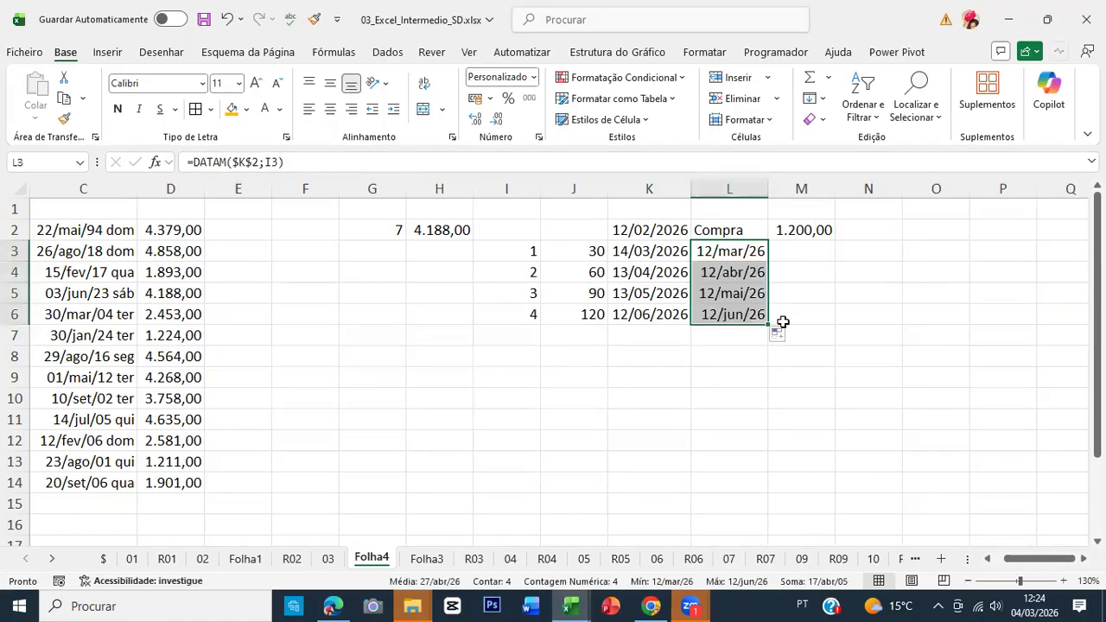
left_click(714, 271)
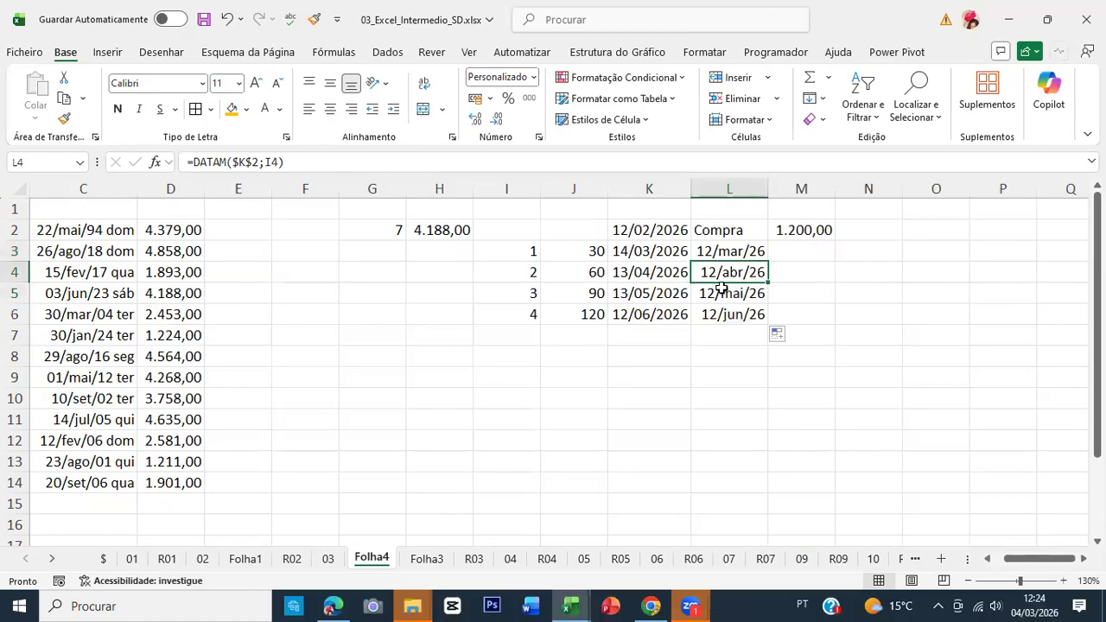
left_click(721, 292)
left_click(725, 314)
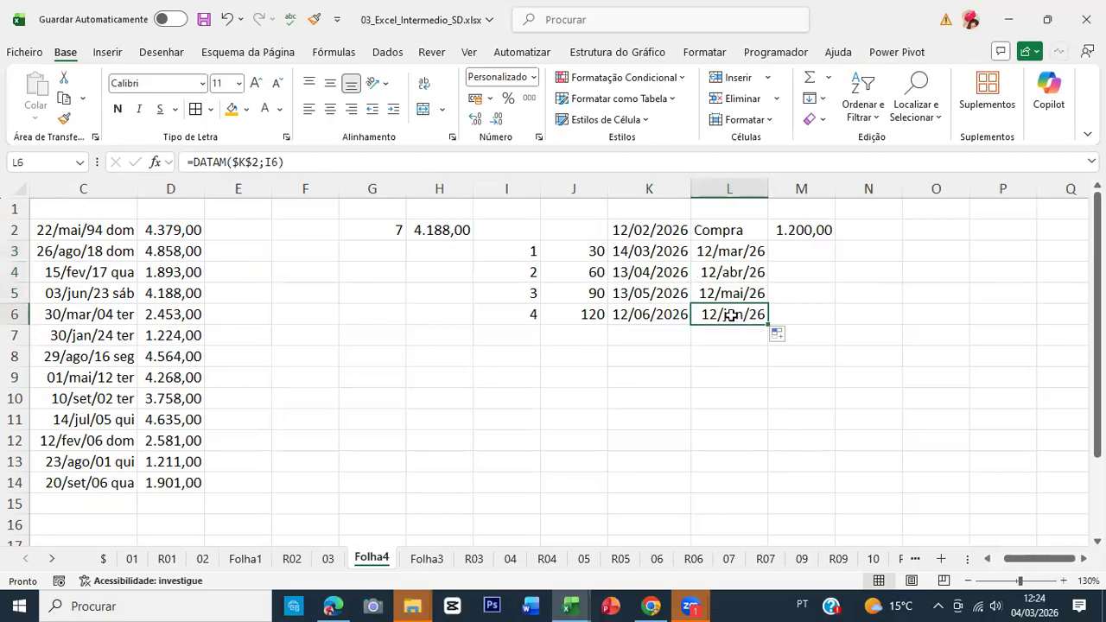
Format the due dates in K3:K6 with the same day/month-name/year style as column L.
left_click(663, 257)
left_click_drag(664, 281, 670, 306)
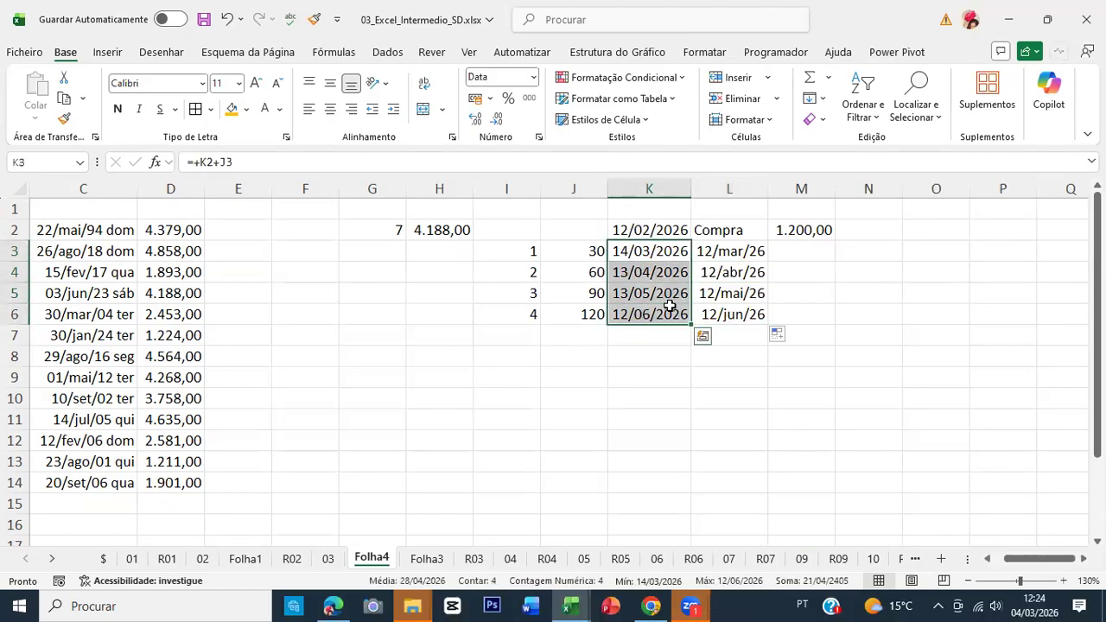
key("ctrl+shift+3")
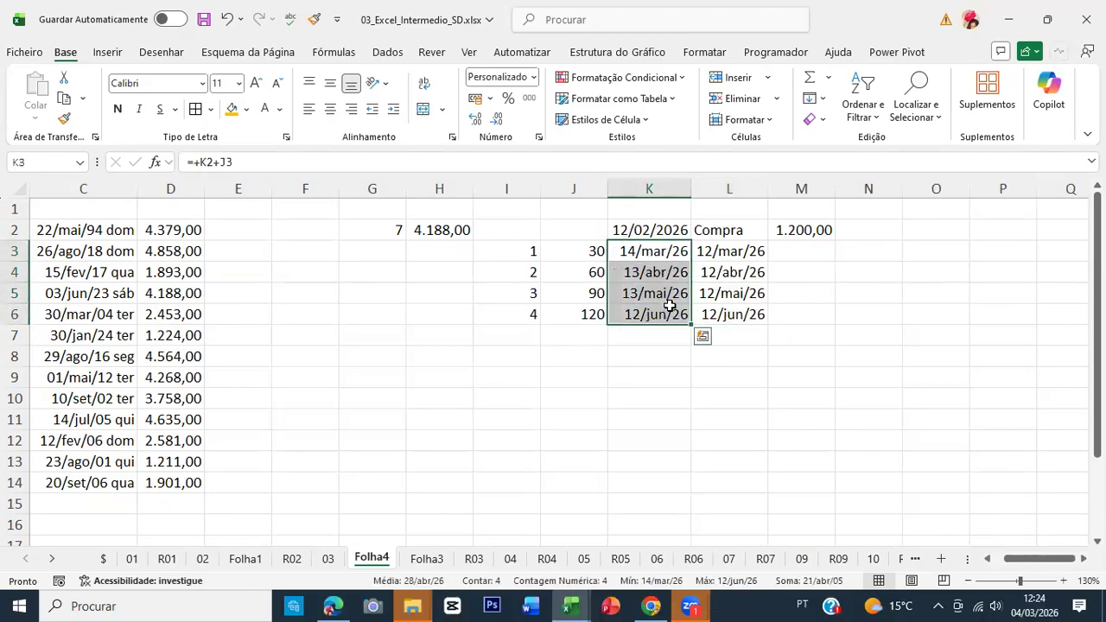
Compare the day-count due dates in K3:K6, based on column J, with the month-based due dates in L3:L6.
left_click(583, 274)
left_click(579, 252)
left_click(577, 272)
left_click(575, 292)
left_click(578, 326)
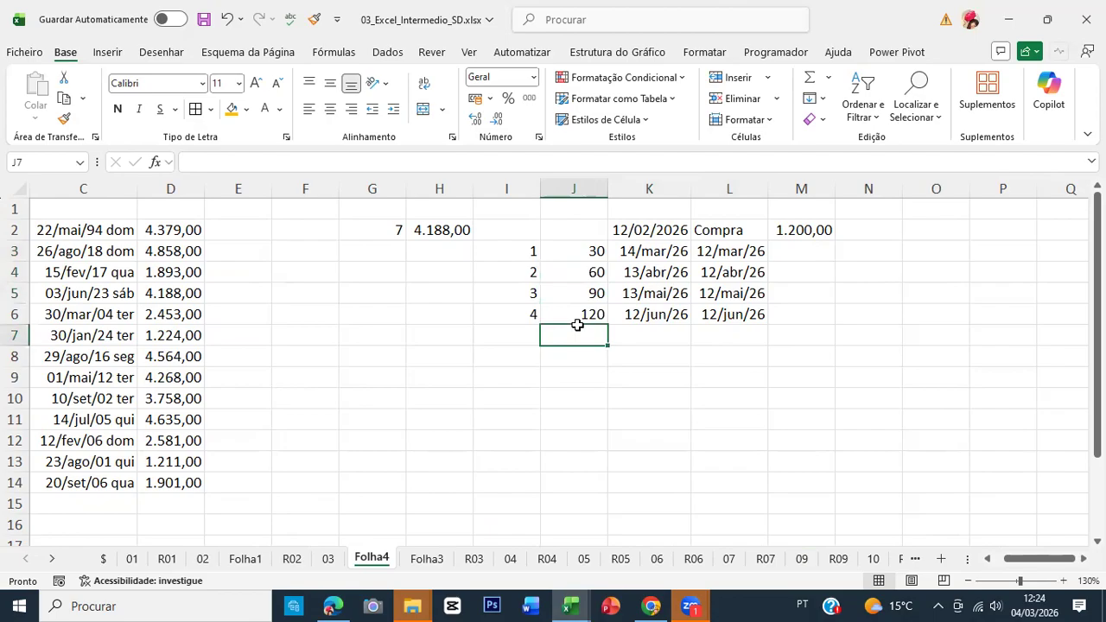
left_click_drag(650, 252, 654, 318)
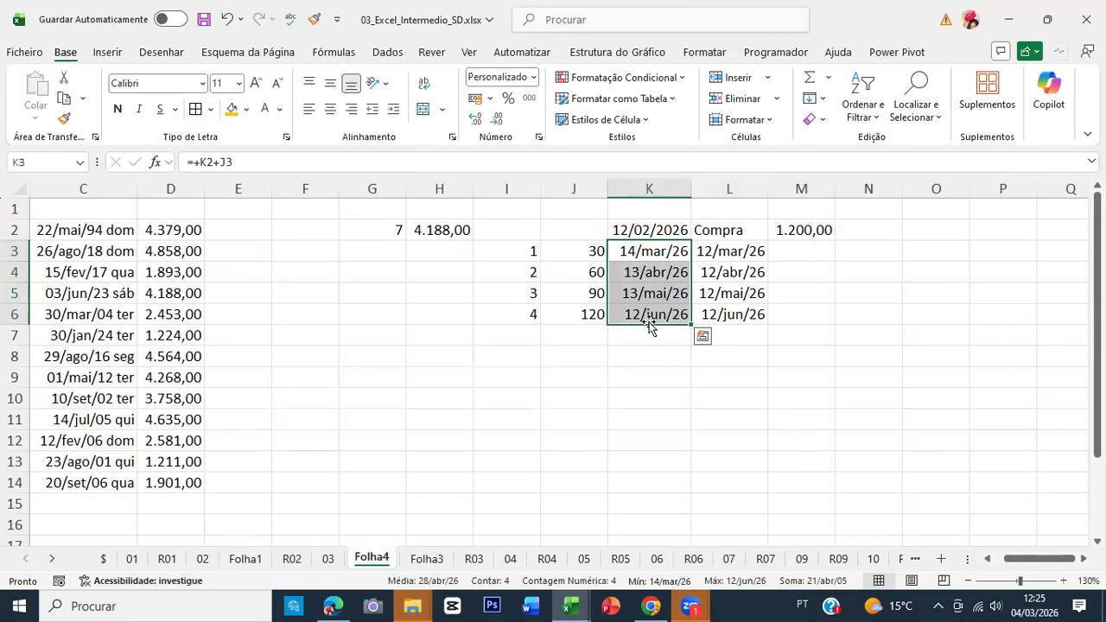
left_click(730, 251)
left_click(730, 273)
left_click(731, 294)
left_click(730, 320)
On sheet 03, calculate the date 5 months after 04-03-2026 in D27 with =DATAM(D26;C27).
key("ctrl+Page_Up")
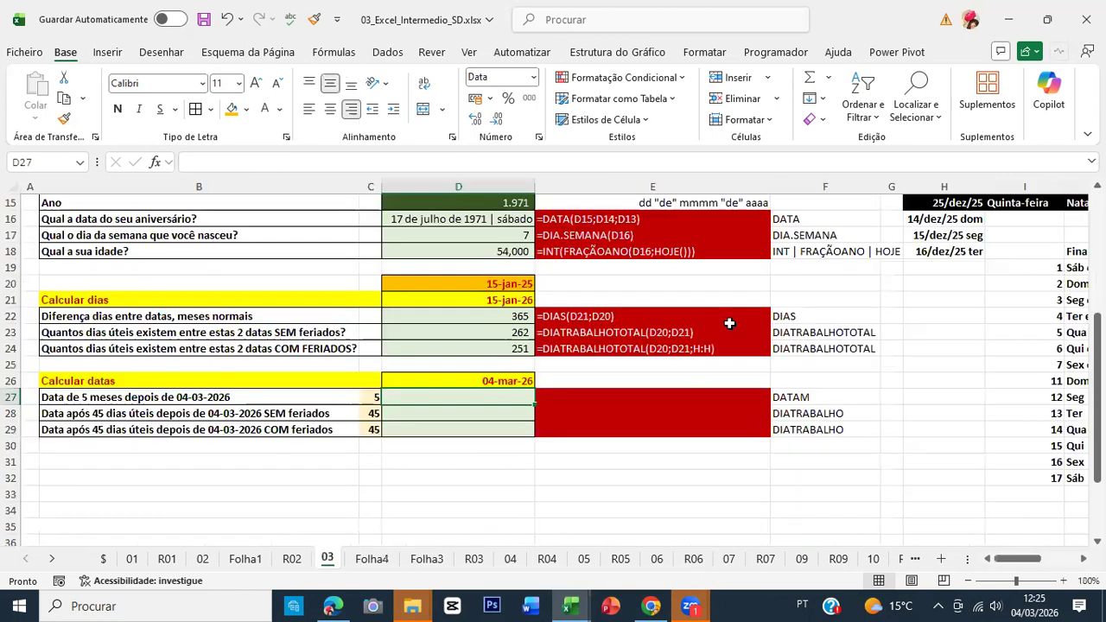
type("=")
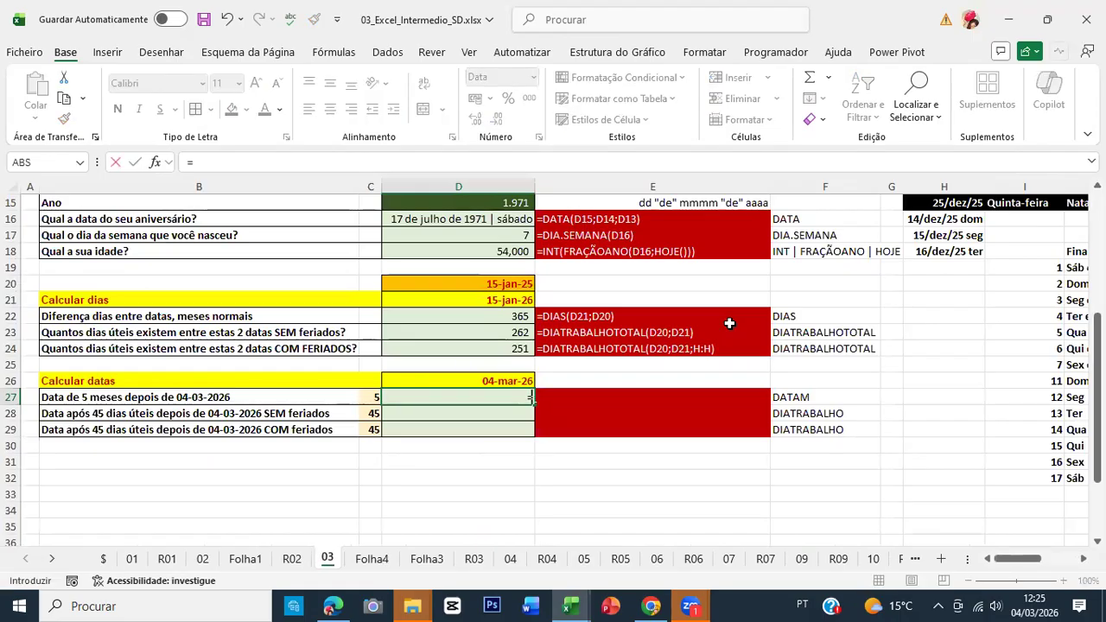
type("datam")
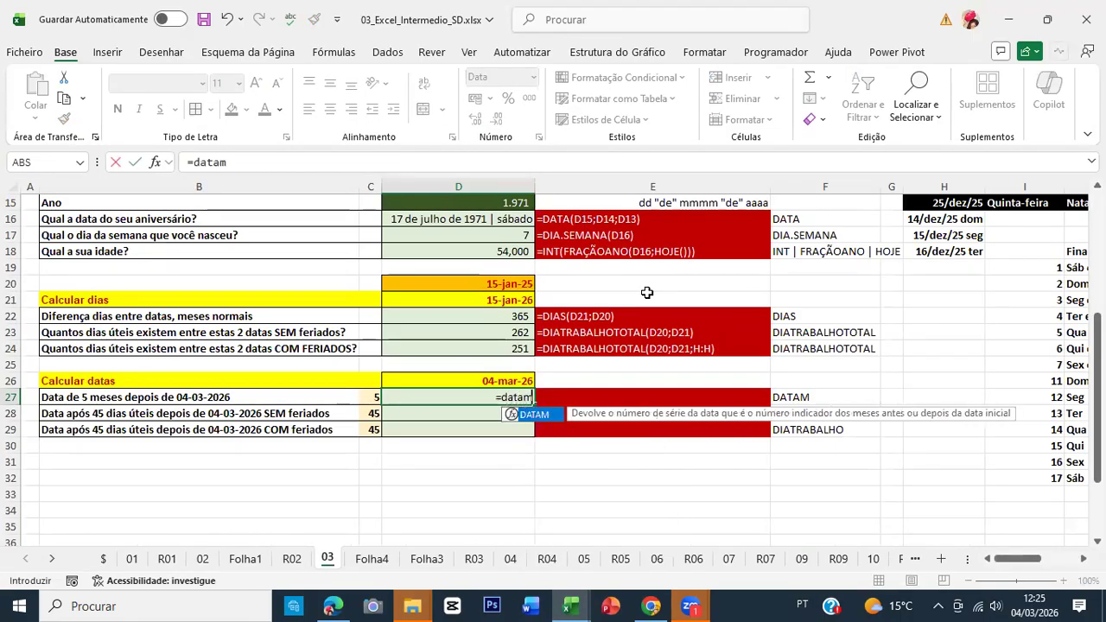
key("Tab")
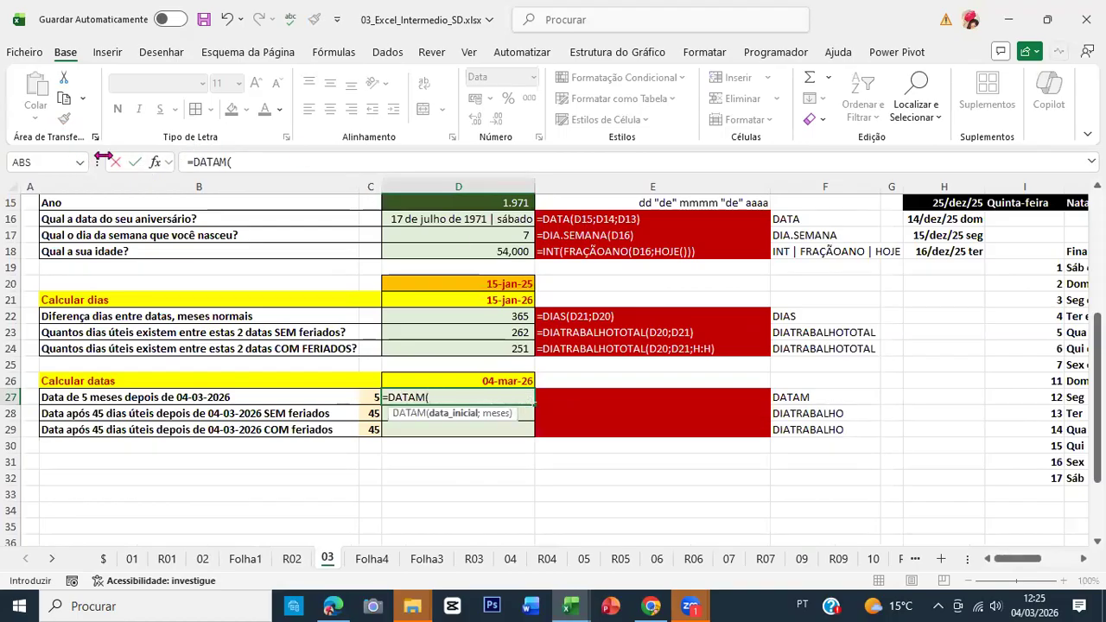
left_click(157, 163)
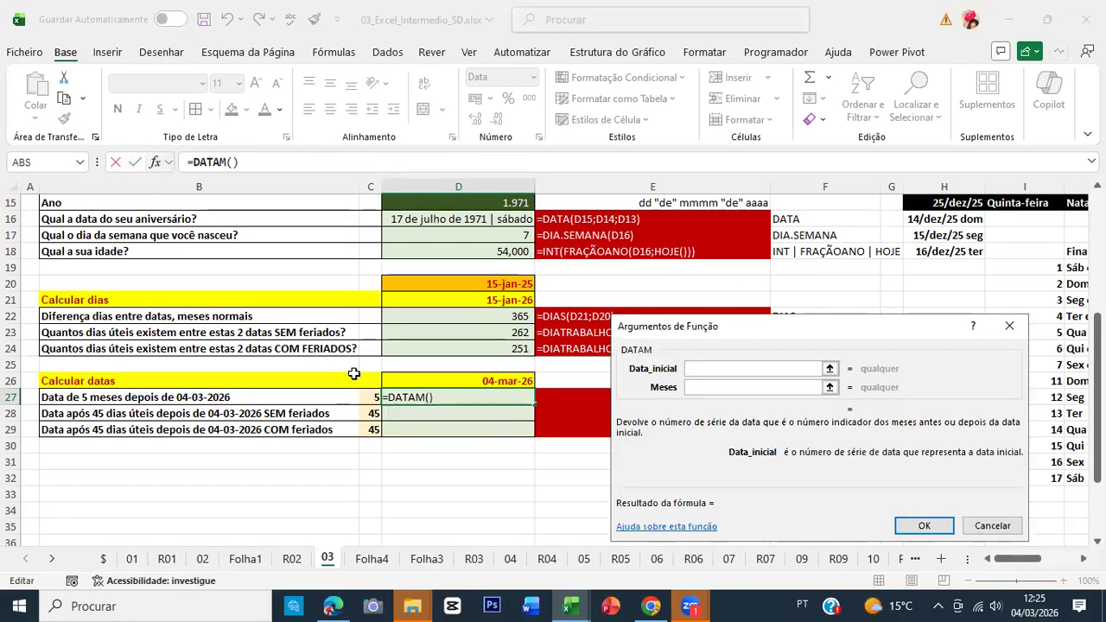
left_click(423, 379)
key("Tab")
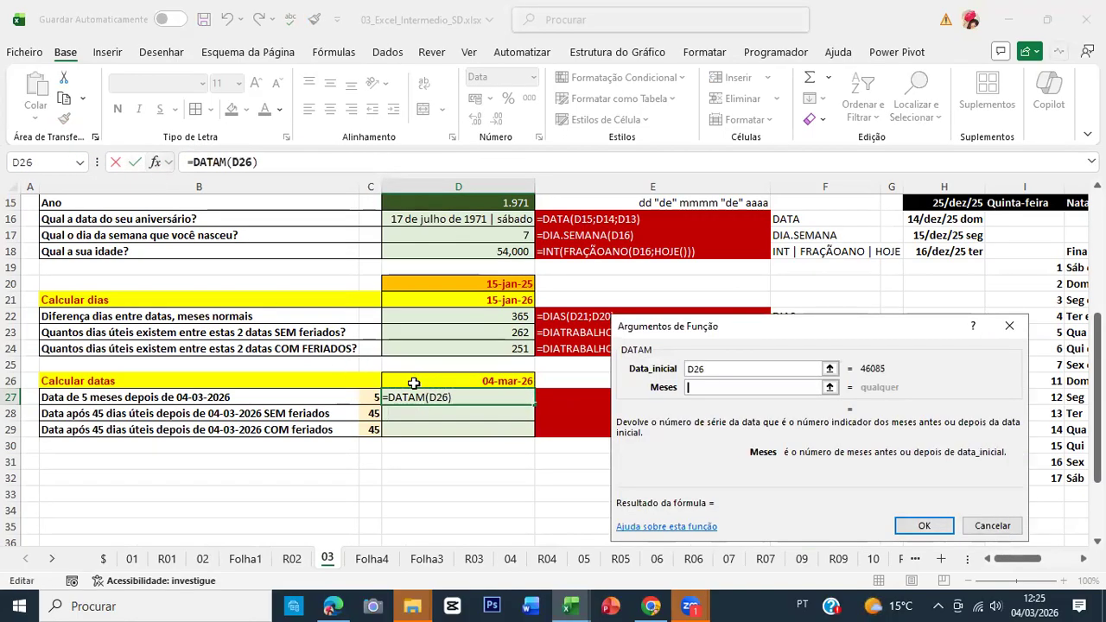
left_click(372, 396)
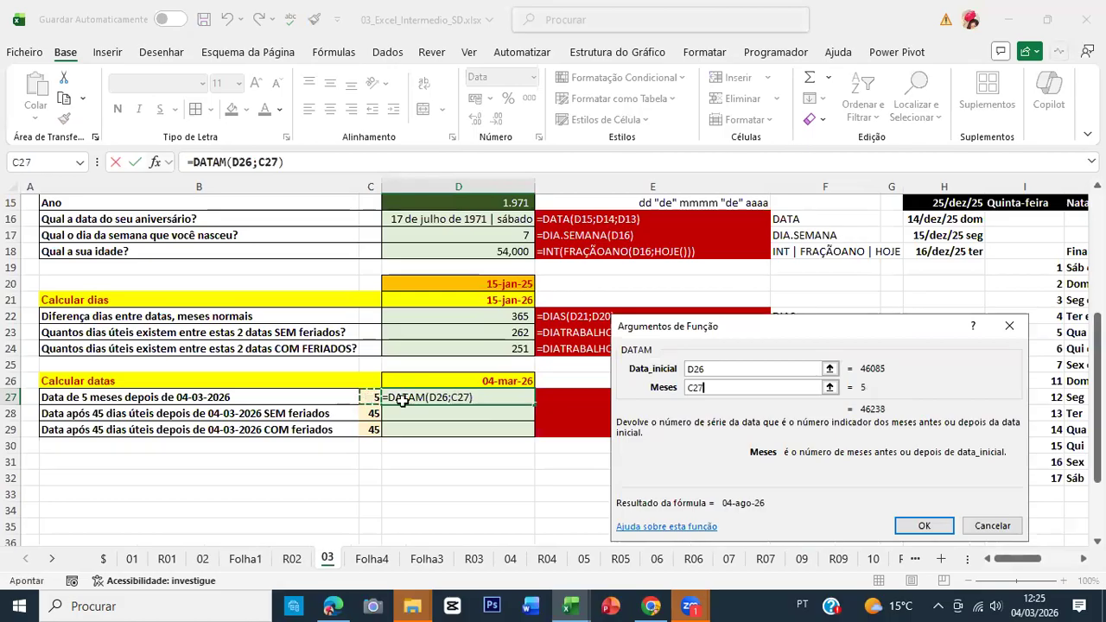
left_click(921, 532)
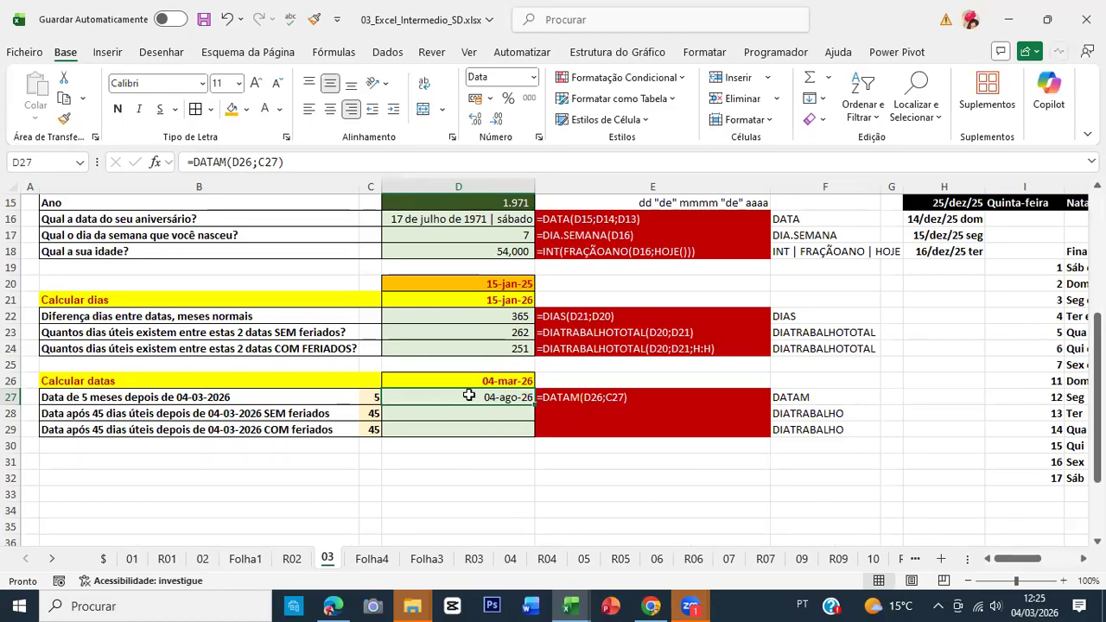
Review the DATAM due dates in L3:L6 on Folha4, and return to cell D28 on sheet 03.
key("ctrl+Page_Down")
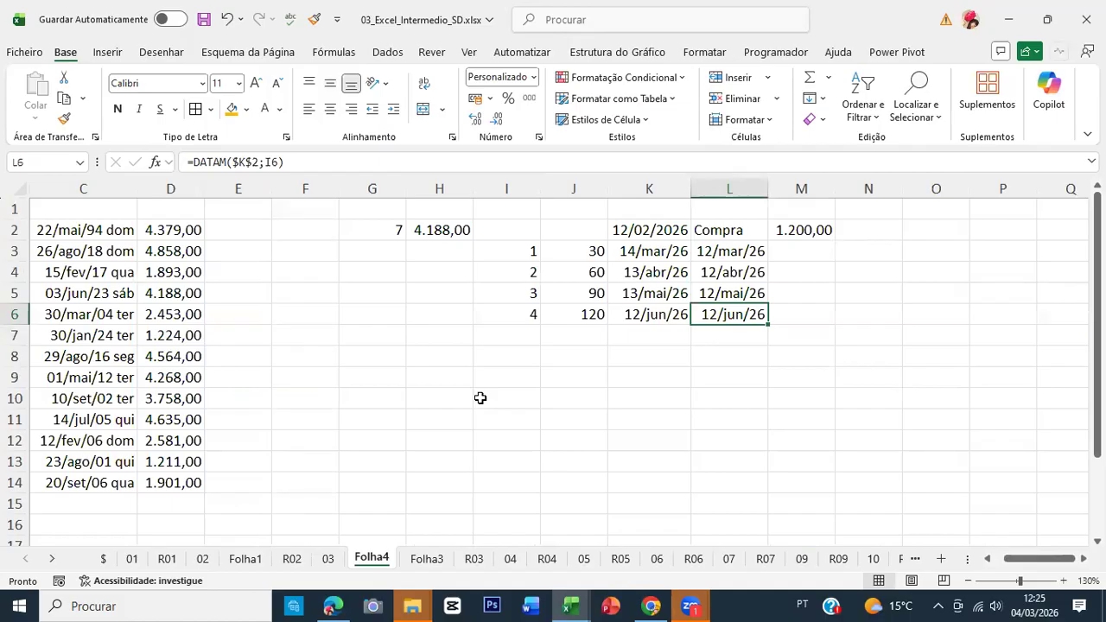
key("ctrl+Up")
key("Down")
key("ctrl+shift+Down")
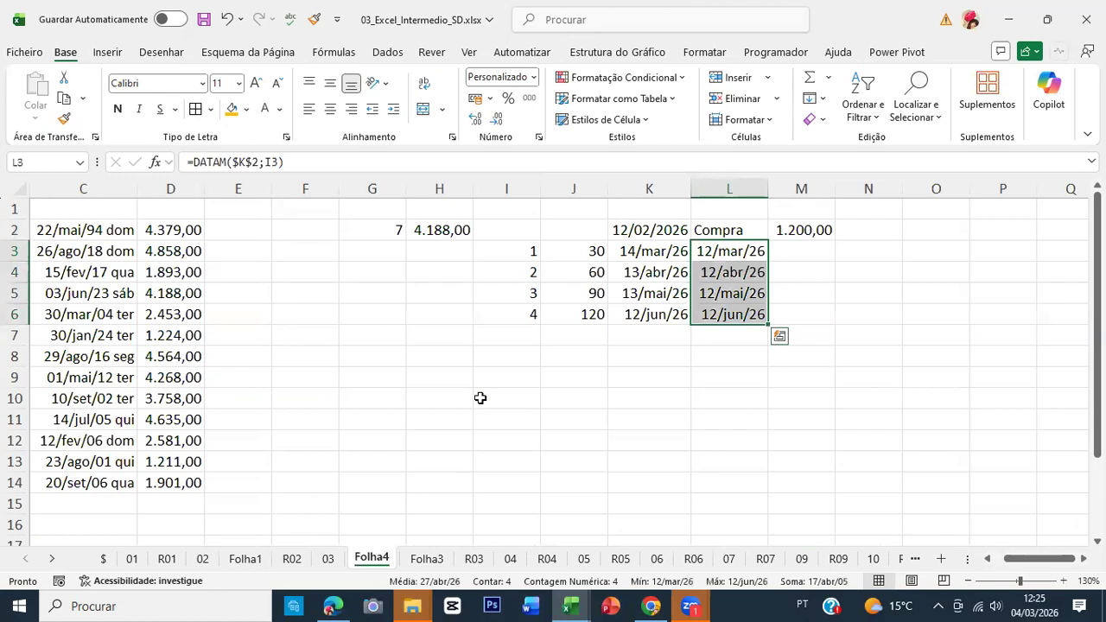
key("shift+Up")
key("shift+Up")
key("shift+Up")
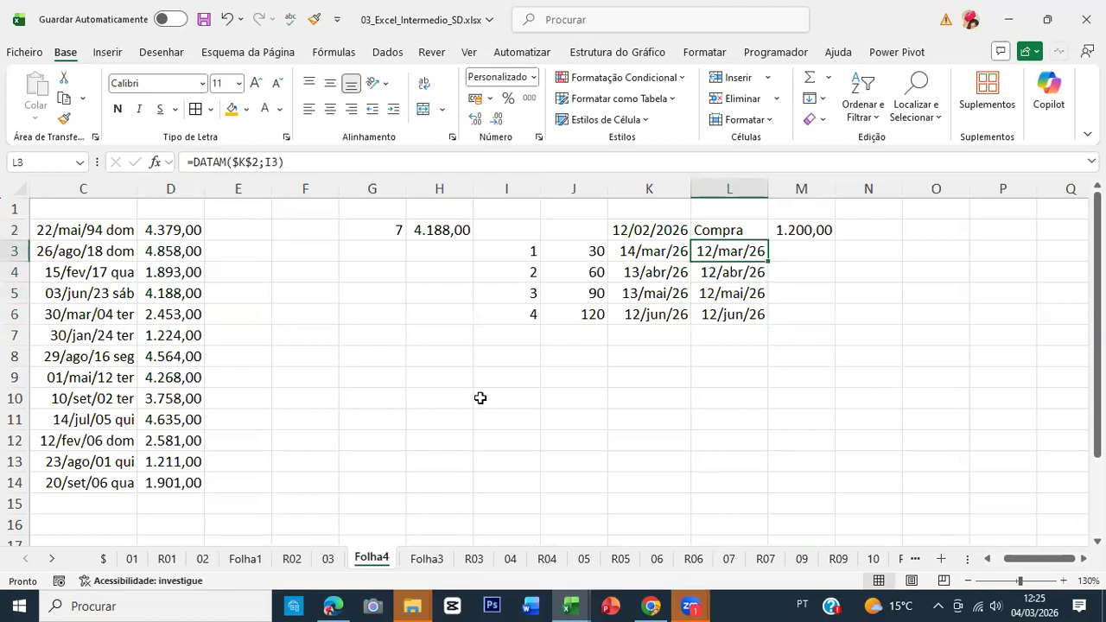
key("Left")
key("Right")
key("Down")
key("Down")
key("Down")
key("Up")
key("Up")
key("Up")
key("ctrl+Page_Up")
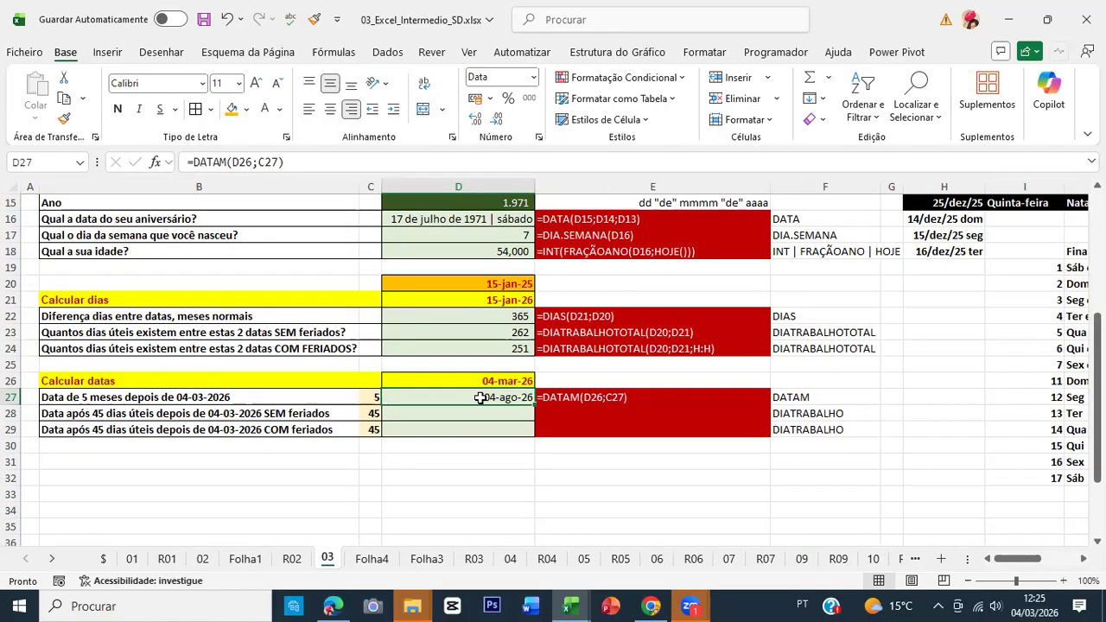
key("Down")
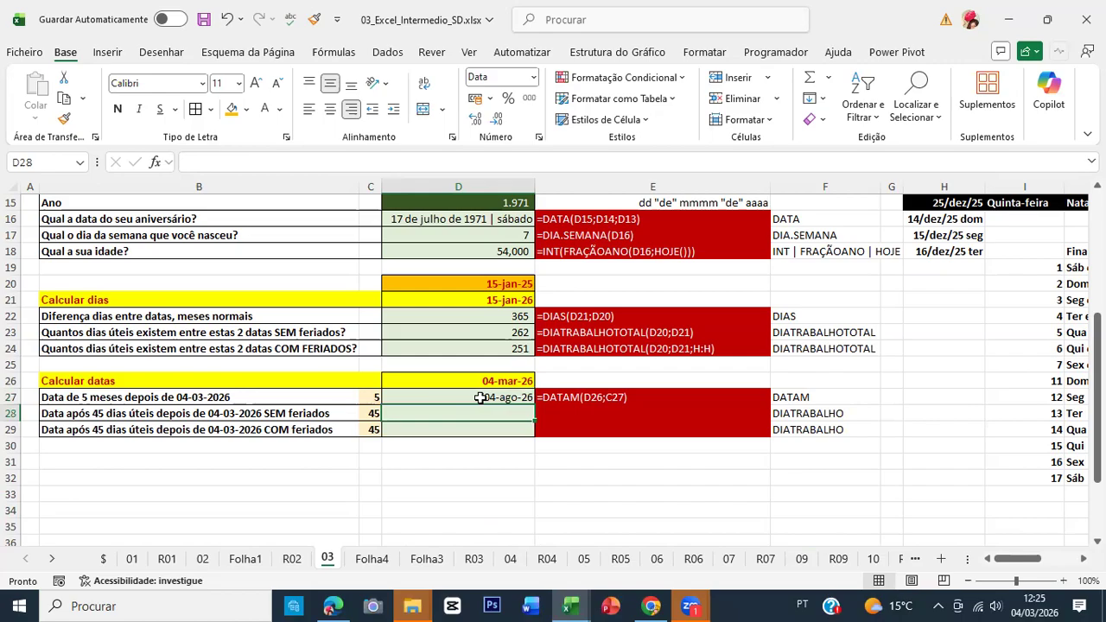
Calculate the date 45 working days after 04-03-2026, without holidays, in D28 with =DIATRABALHO(D26;C28).
left_click(491, 379)
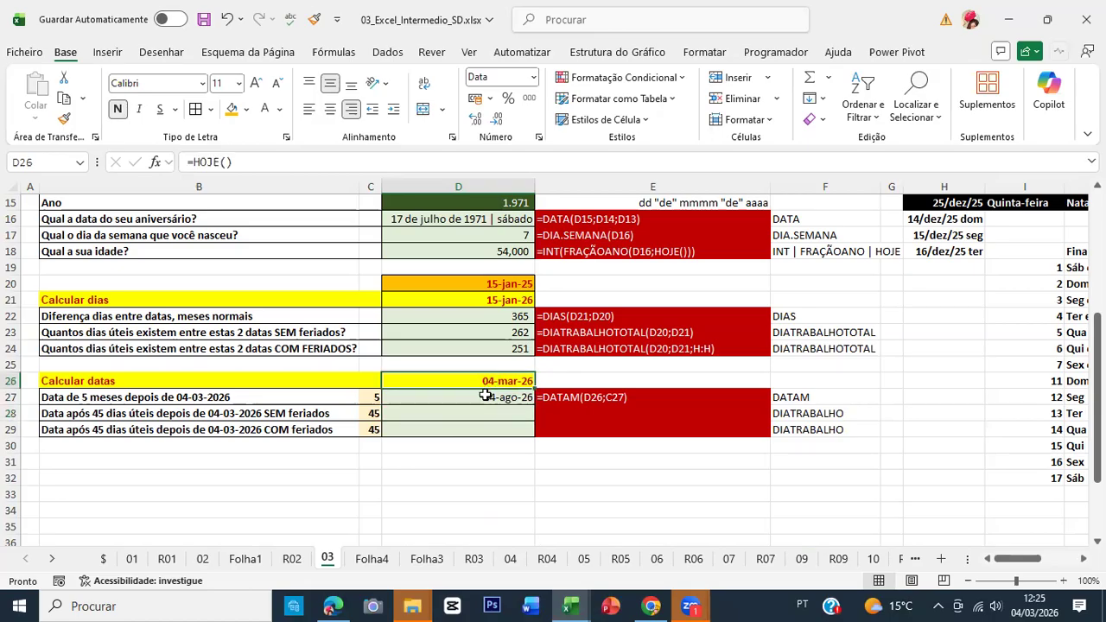
left_click(476, 417)
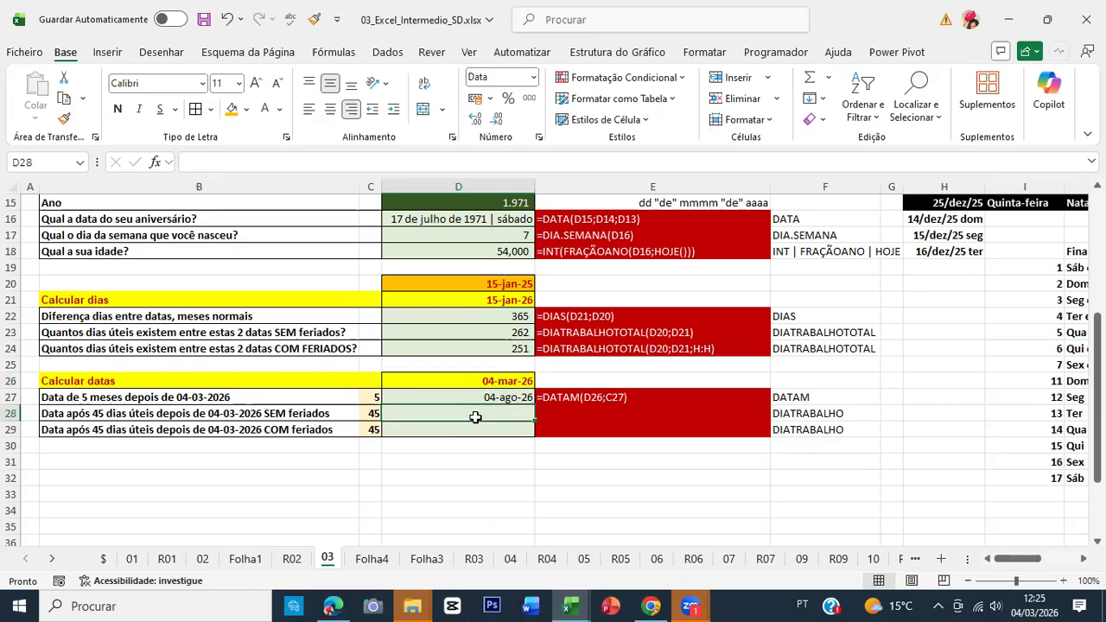
type("=dia")
key("Down")
key("Down")
key("Down")
key("Down")
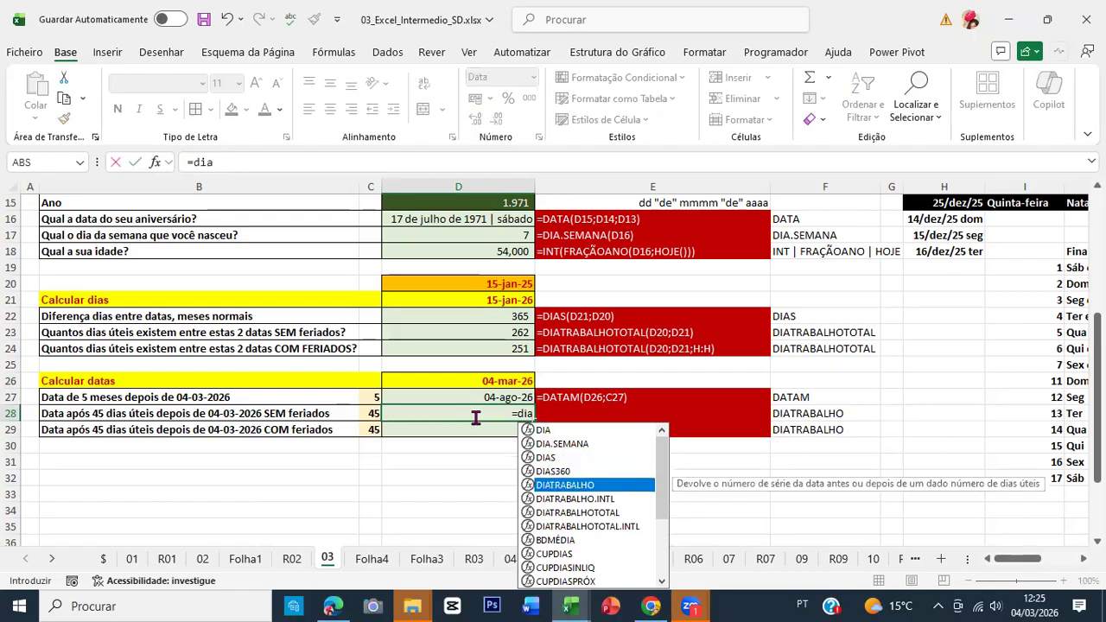
key("Tab")
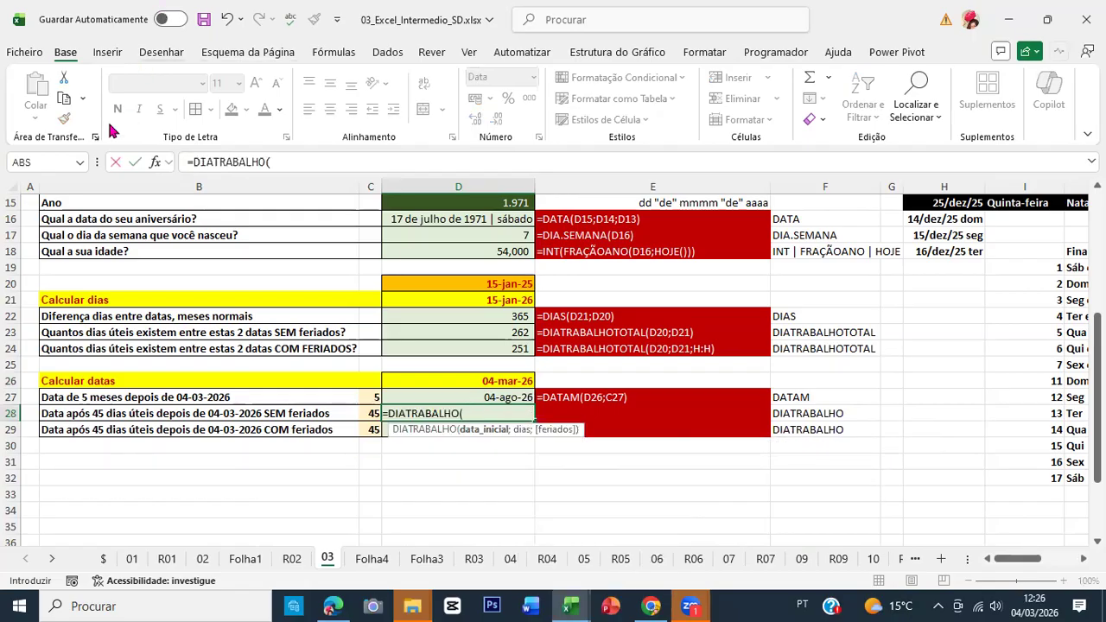
left_click(155, 162)
left_click_drag(793, 345, 839, 202)
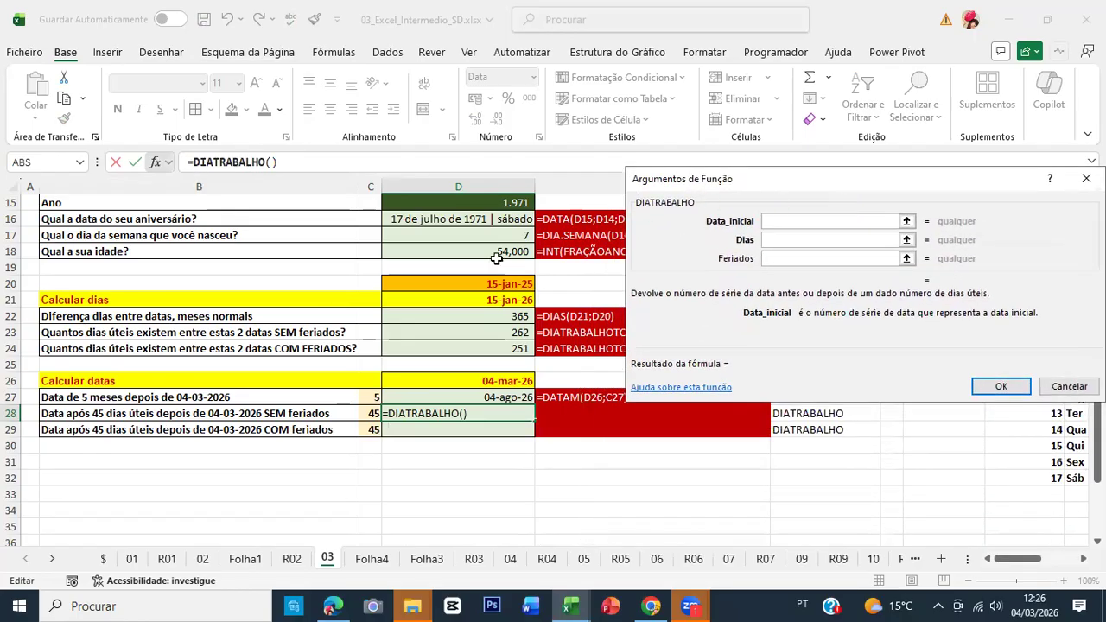
left_click(501, 381)
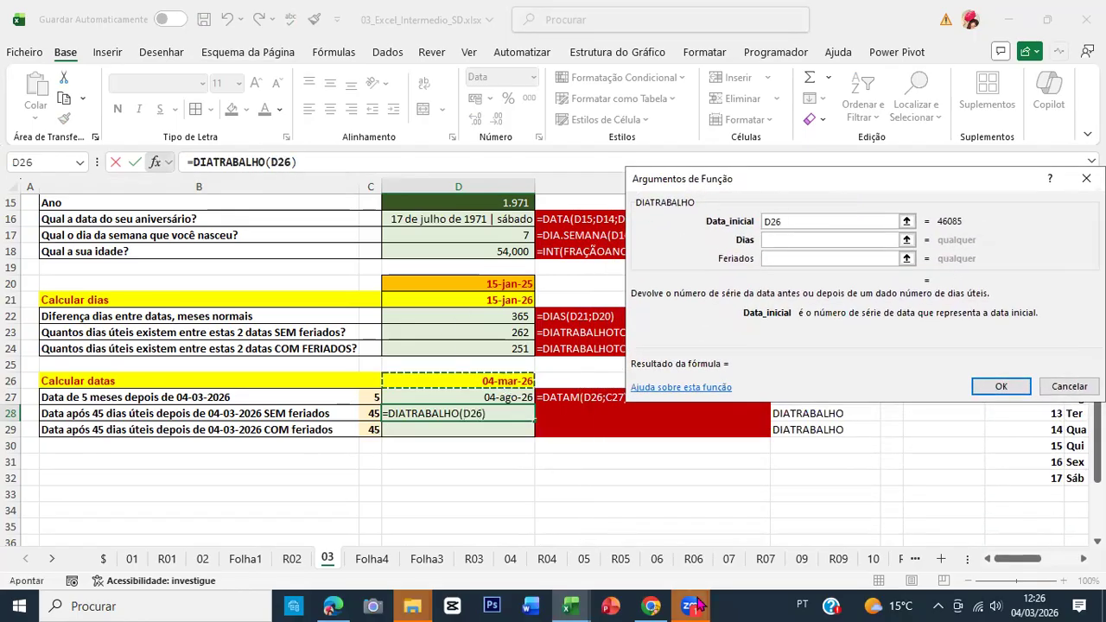
mouse_move(699, 604)
key("Tab")
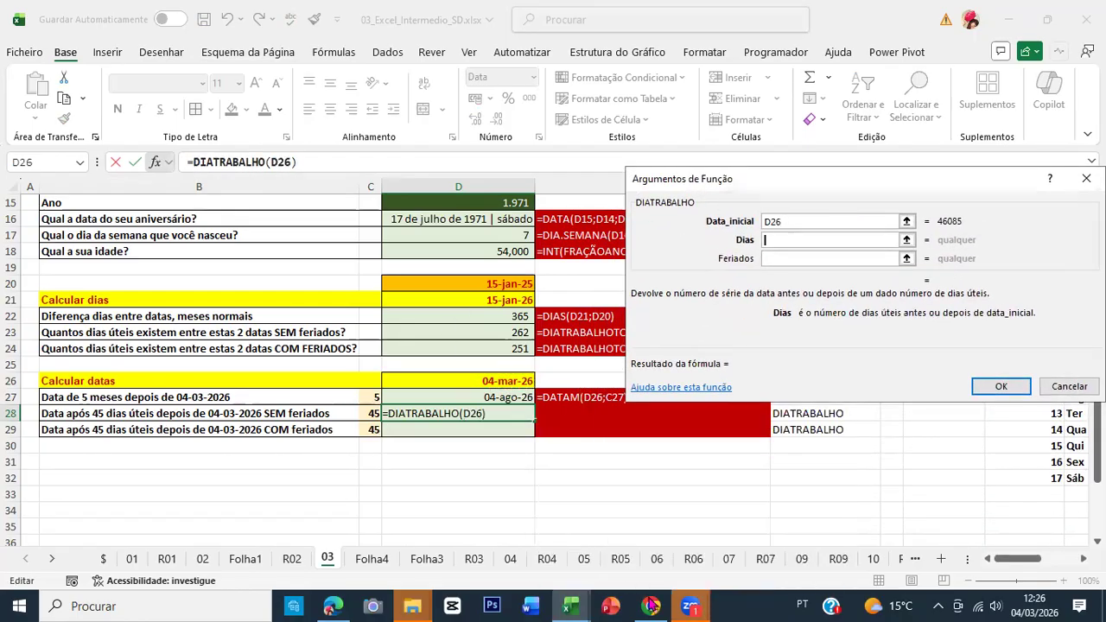
left_click(367, 414)
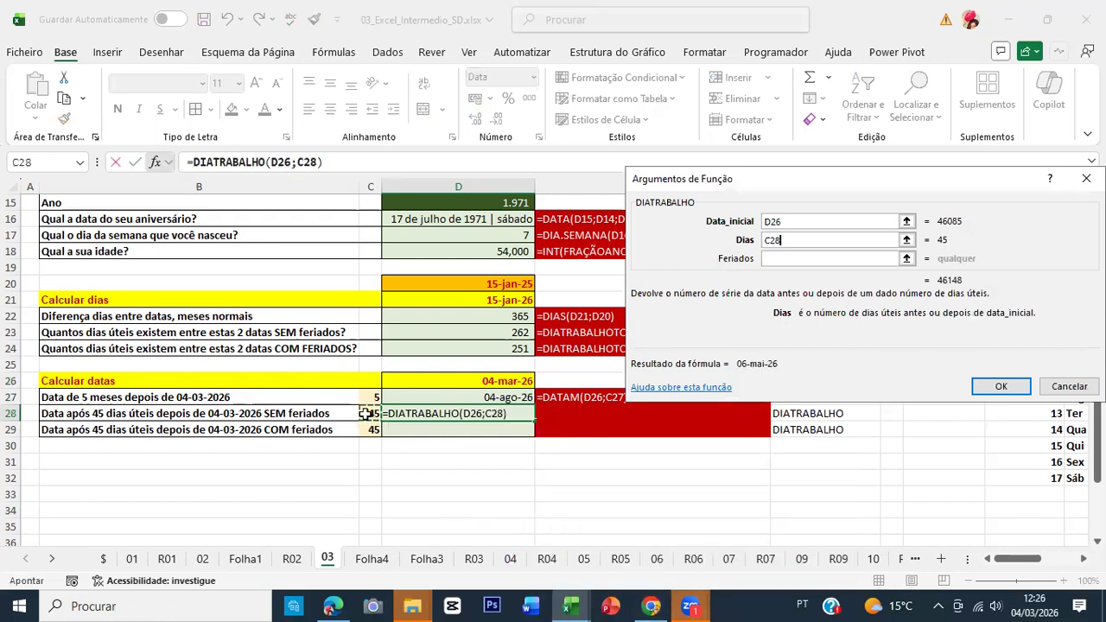
left_click(996, 386)
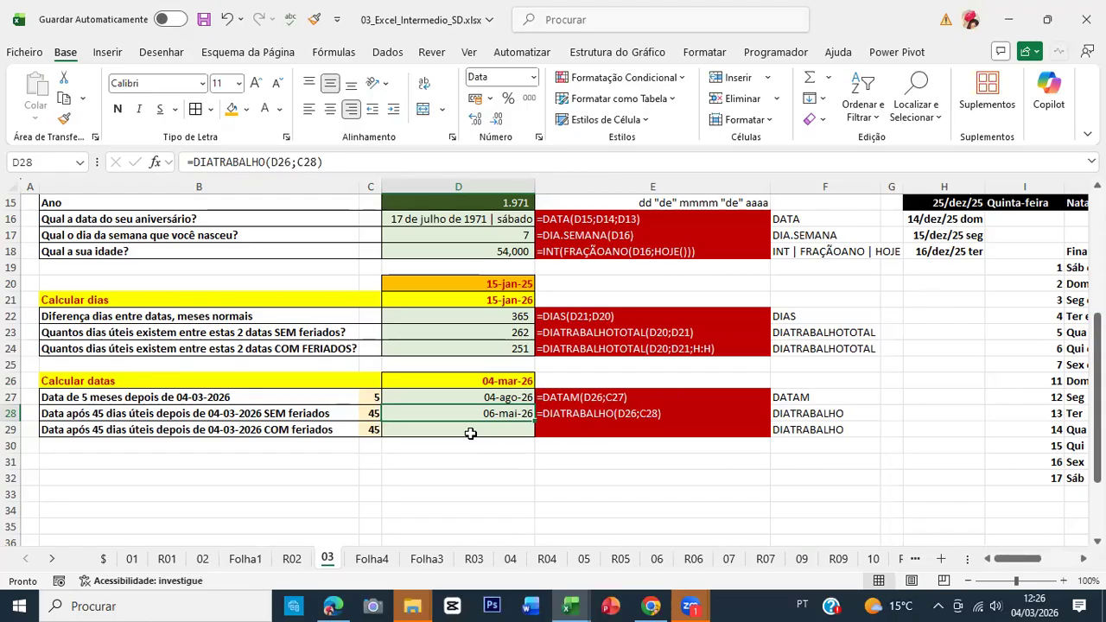
Fill D26 with orange and replace its HOJE formula with the fixed date 27/5/2025.
left_click(491, 381)
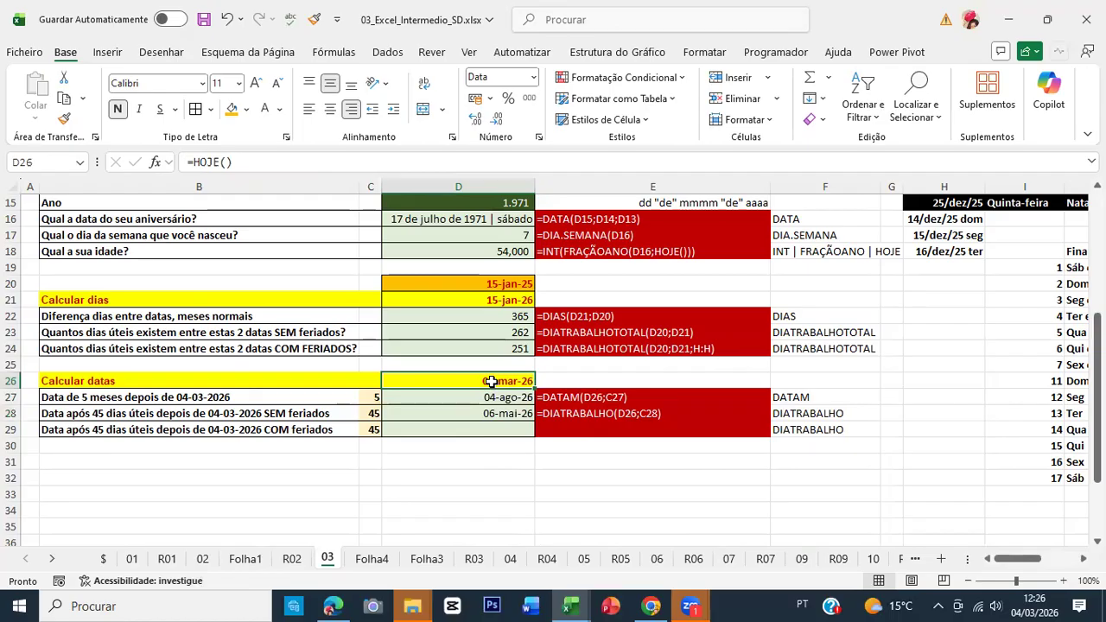
left_click(236, 118)
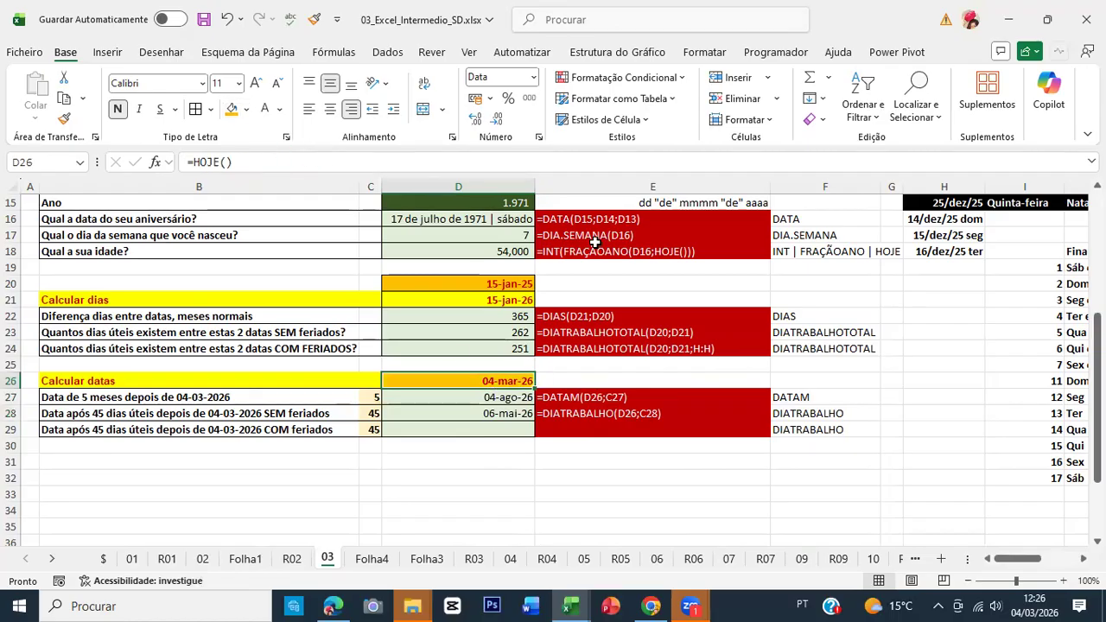
type("04")
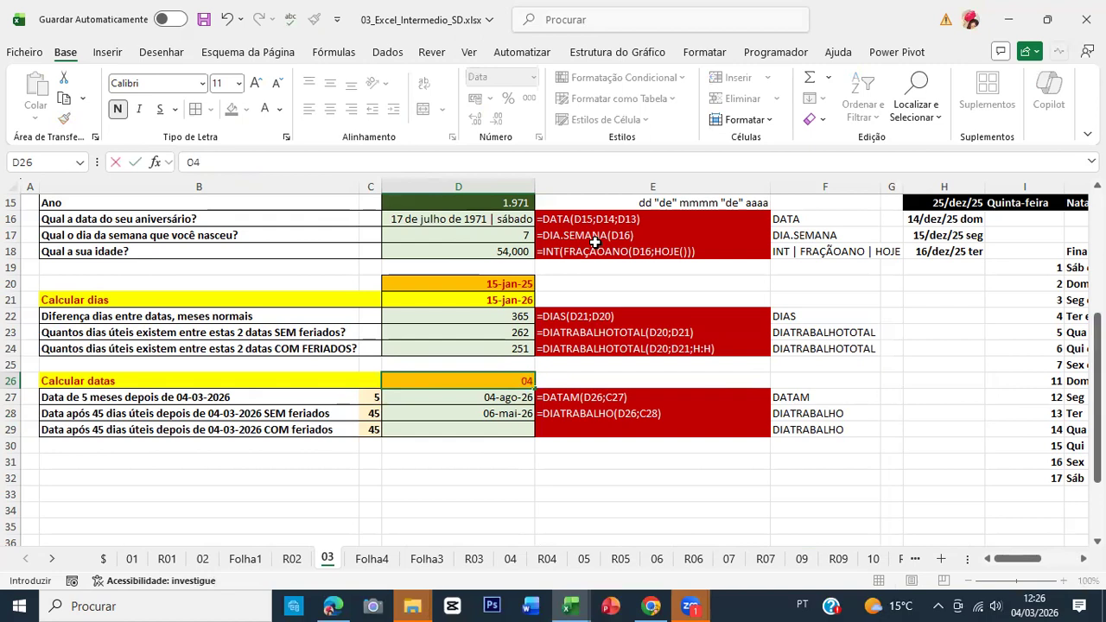
type("/")
key("BackSpace")
key("BackSpace")
key("BackSpace")
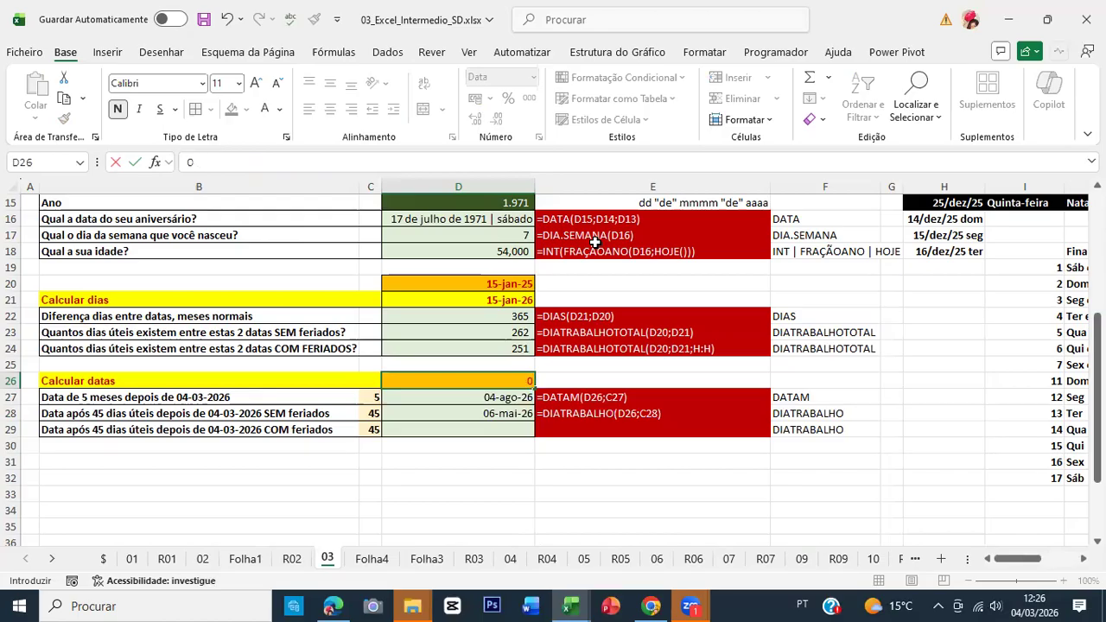
type("27/")
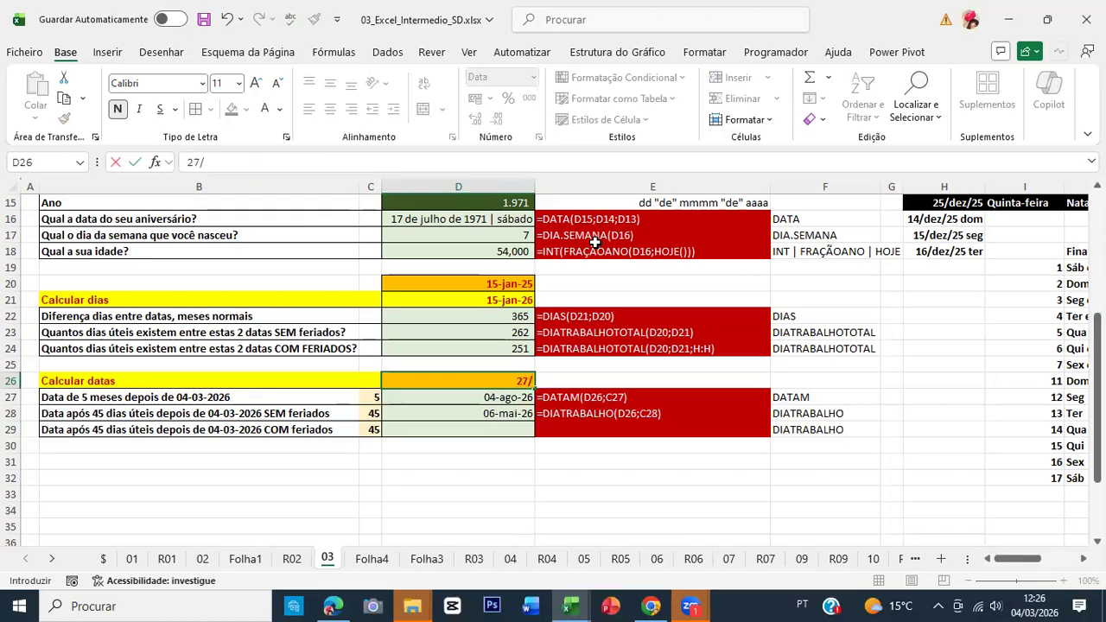
type("5/2025")
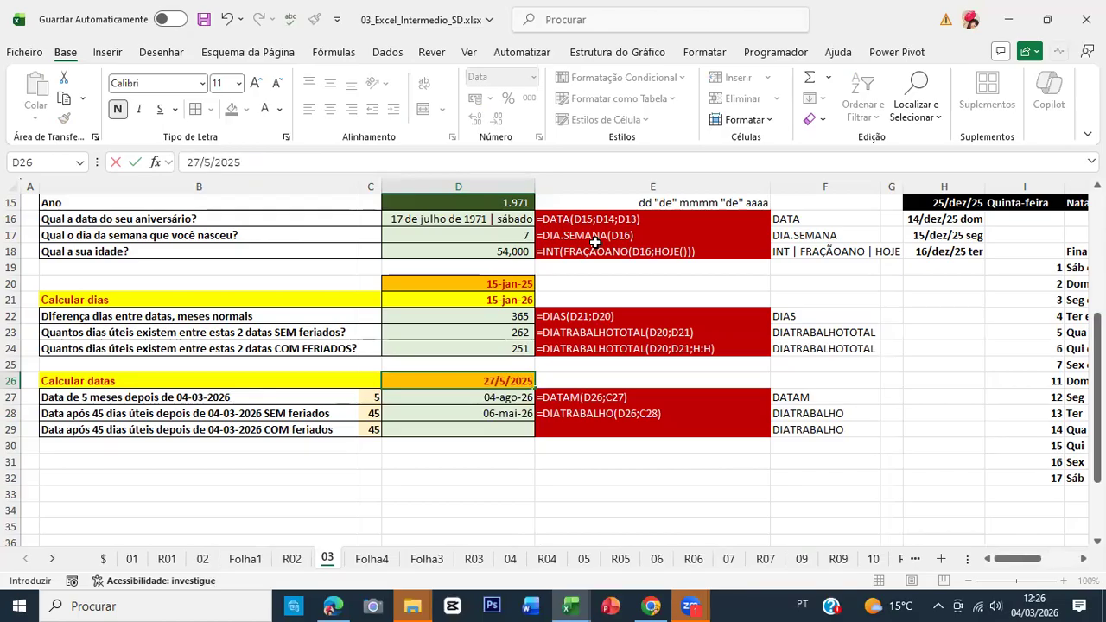
key("Return")
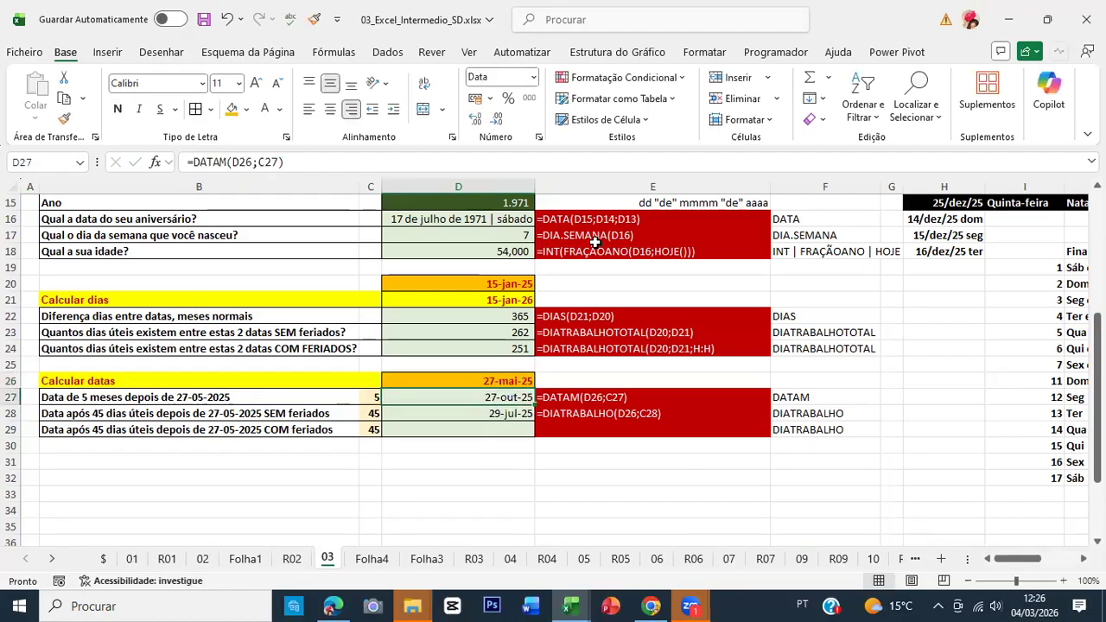
Review the start date in D26 and the recalculated DATAM and DIATRABALHO dates in D27:D28.
key("Up")
key("Down")
key("Down")
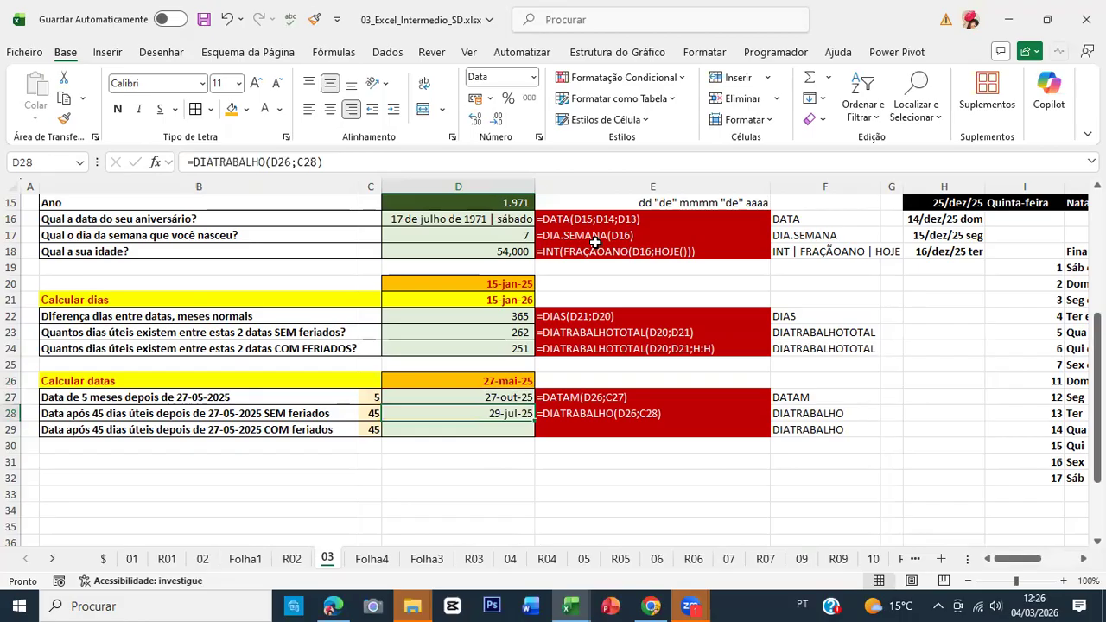
key("Up")
key("Up")
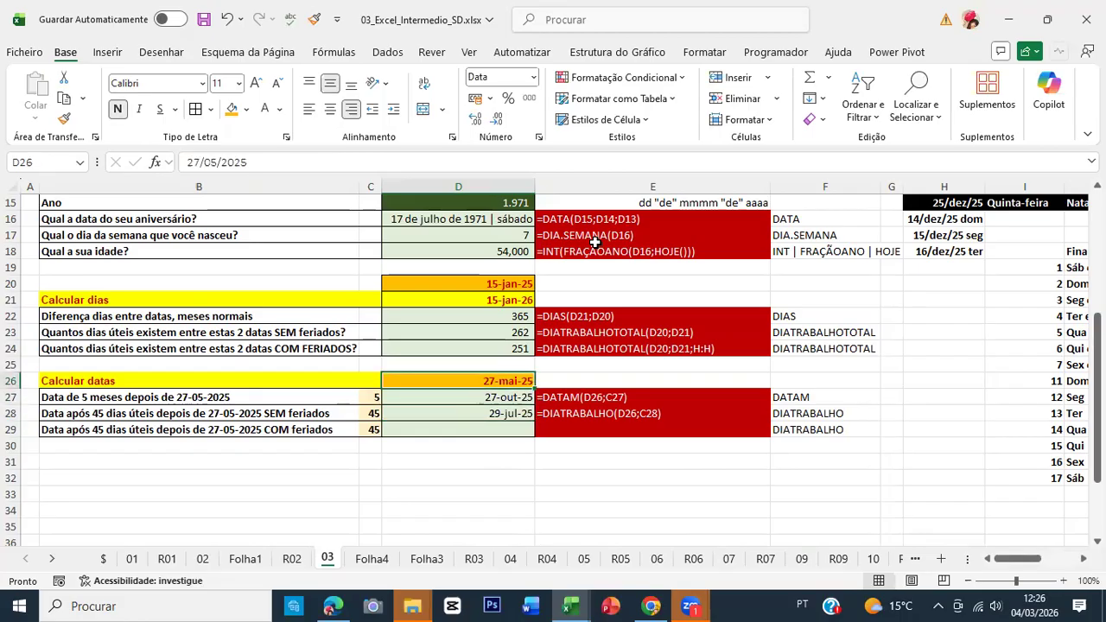
key("Down")
key("Down")
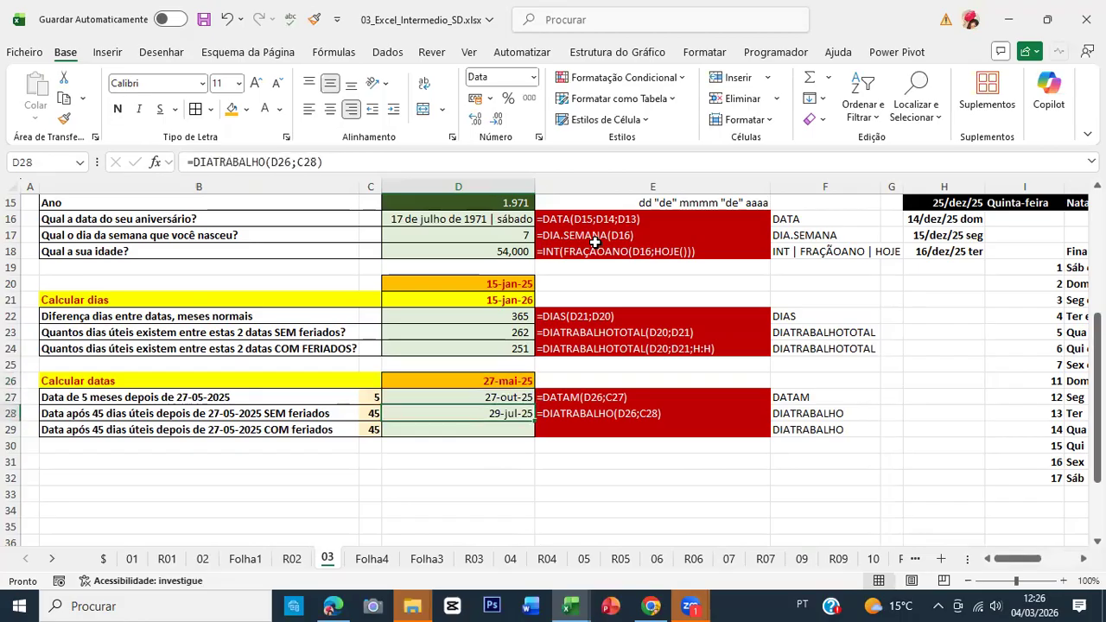
key("Left")
key("Right")
Calculate the date 45 working days after 27-05-2025, excluding the holidays in column H, in D29 with =DIATRABALHO(D26;C29;H:H).
key("Down")
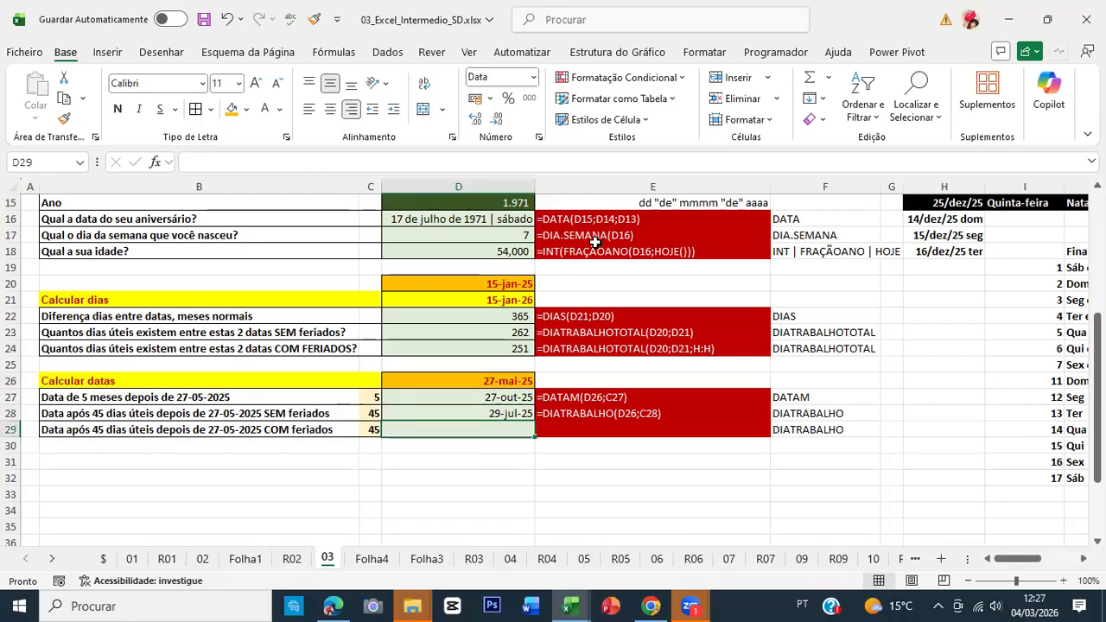
type("=dia")
key("Down")
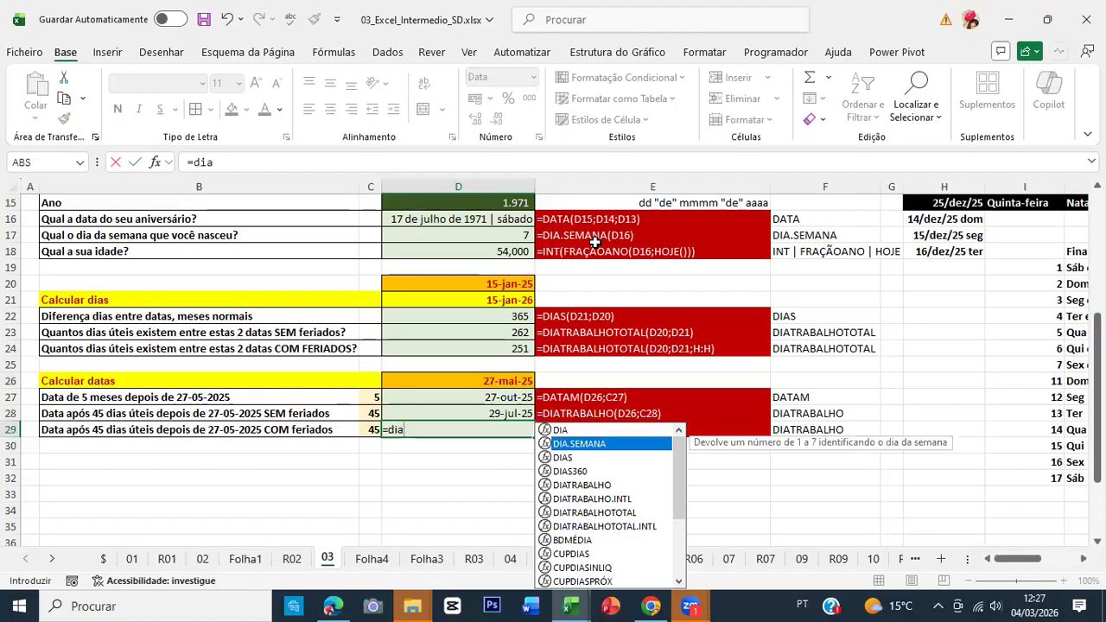
type("tr")
key("Down")
key("Up")
key("Tab")
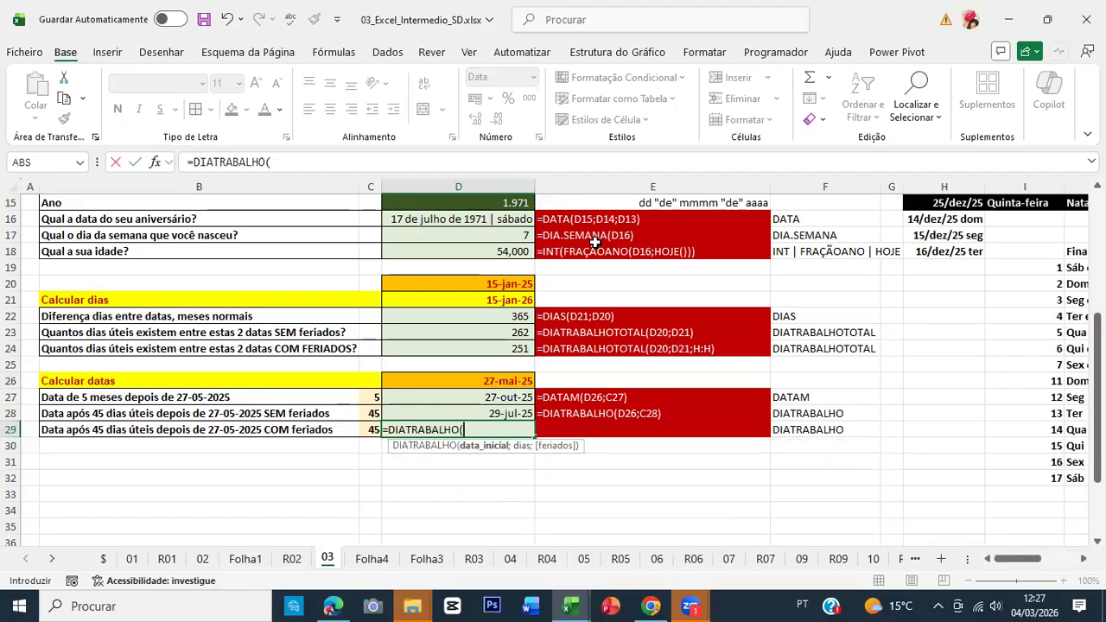
left_click(156, 161)
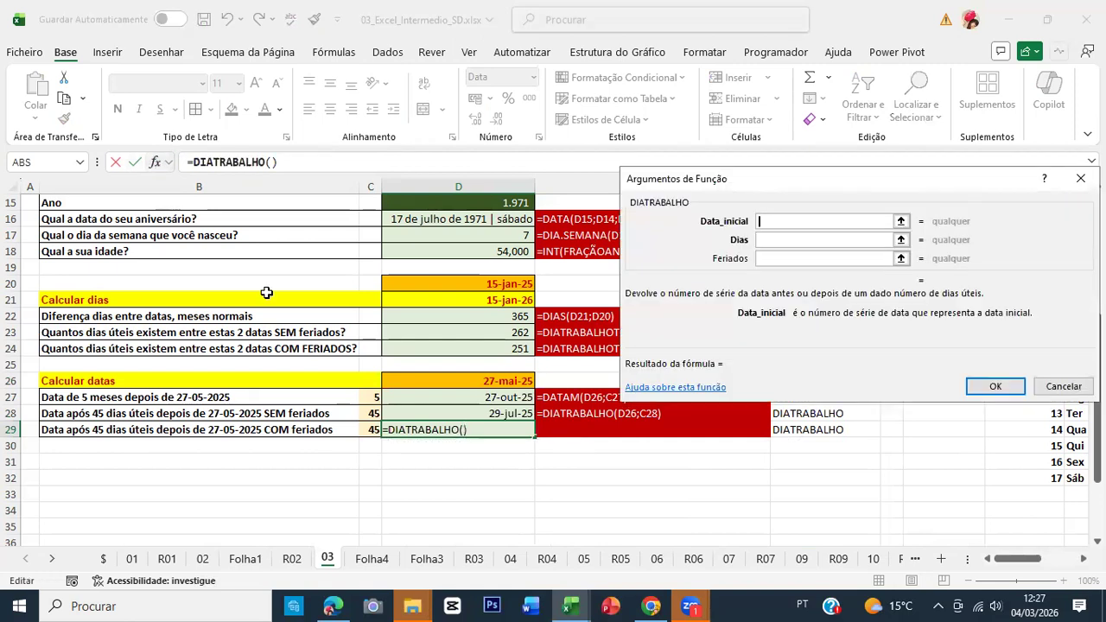
left_click(465, 381)
key("Tab")
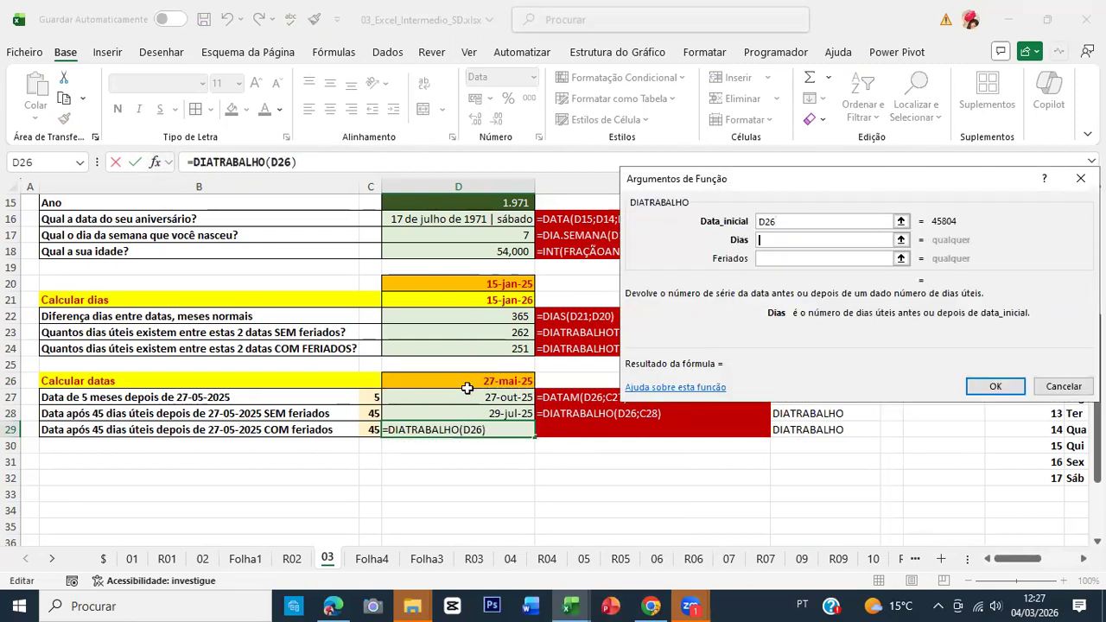
left_click(369, 429)
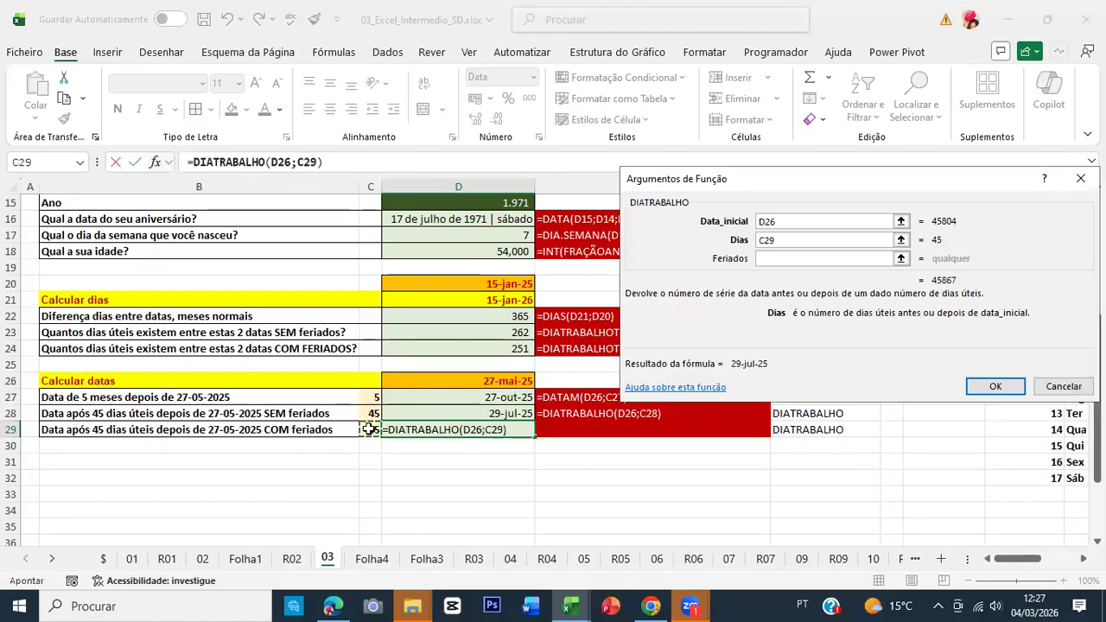
key("Tab")
left_click_drag(787, 173, 474, 178)
left_click(920, 188)
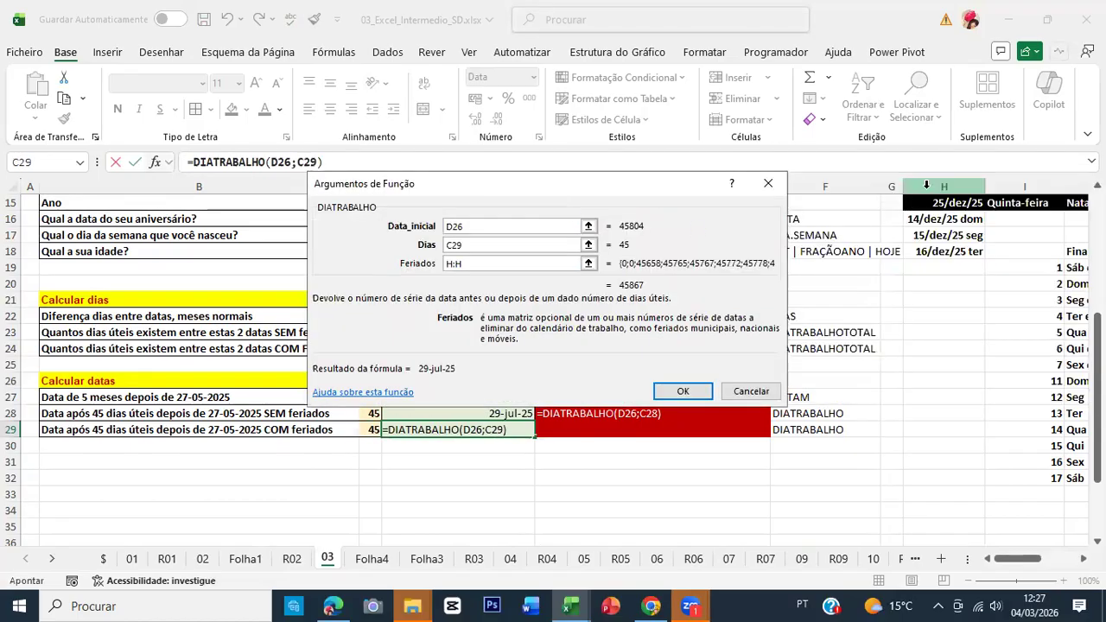
left_click(678, 390)
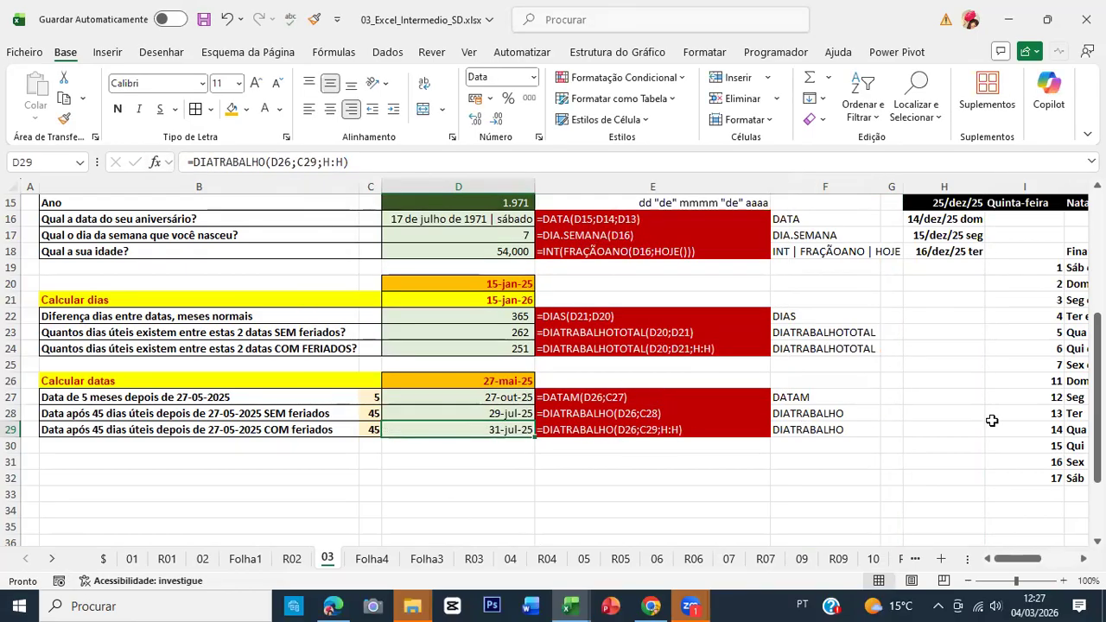
Check the June holidays in column H against the DIATRABALHO dates in D28:D29, and save the workbook.
scroll(990, 420, "up", 4)
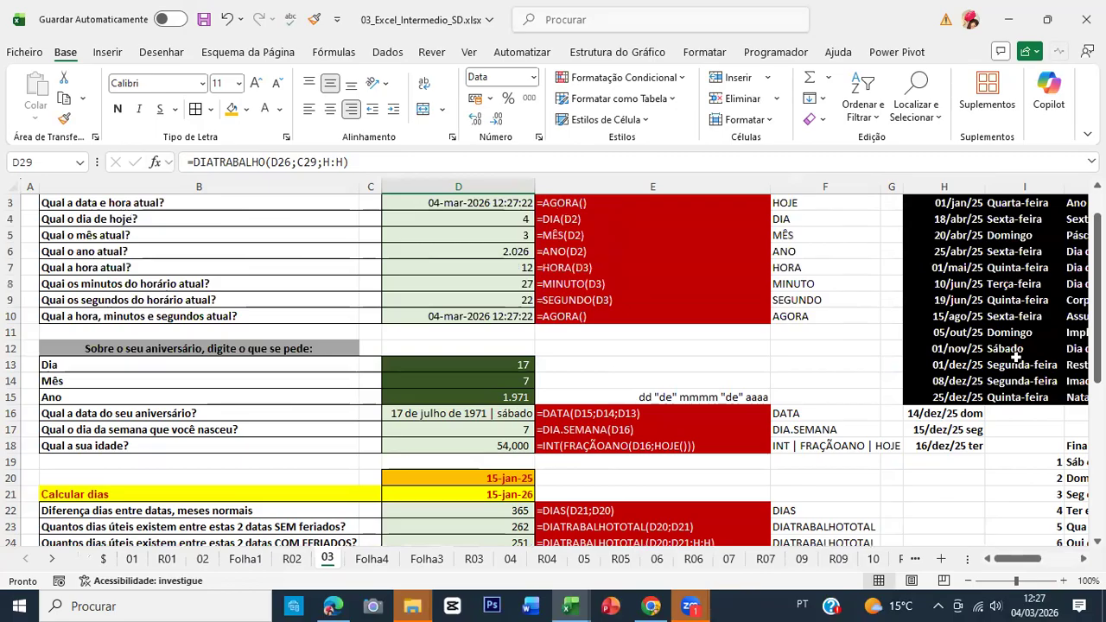
left_click(938, 284)
left_click(940, 300)
scroll(682, 396, "down", 3)
scroll(682, 396, "down", 1)
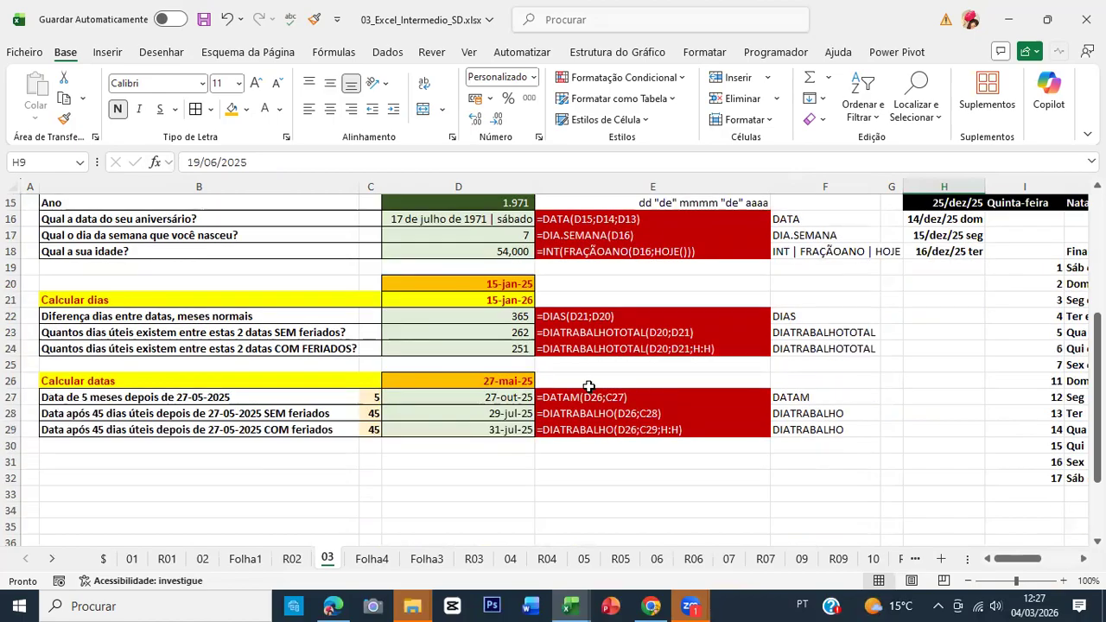
left_click(478, 427)
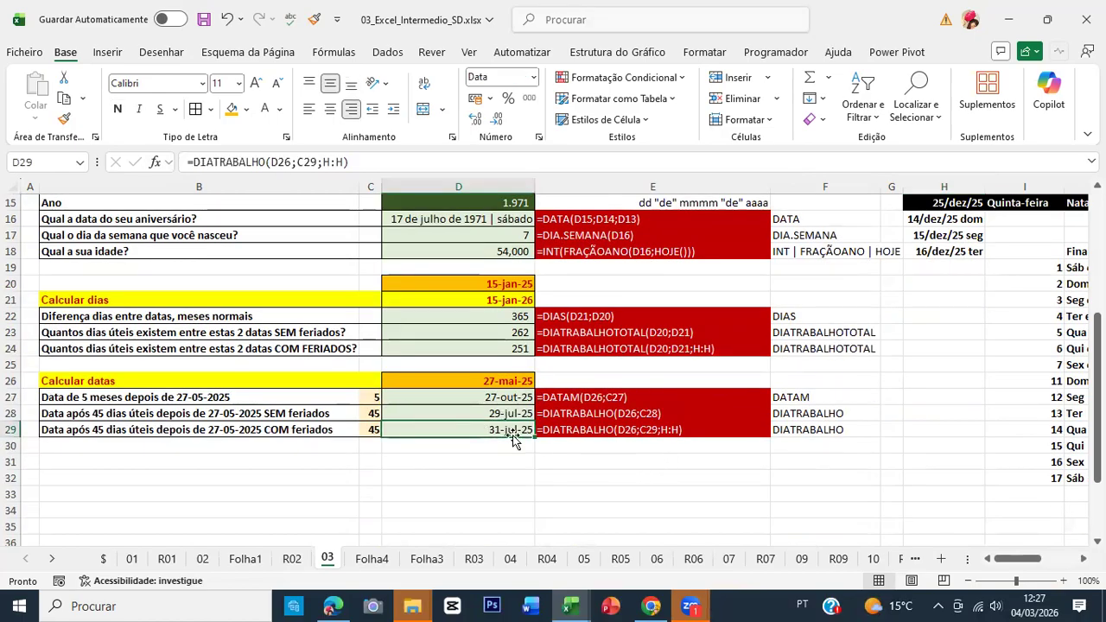
left_click(459, 413)
left_click(461, 427)
left_click(204, 19)
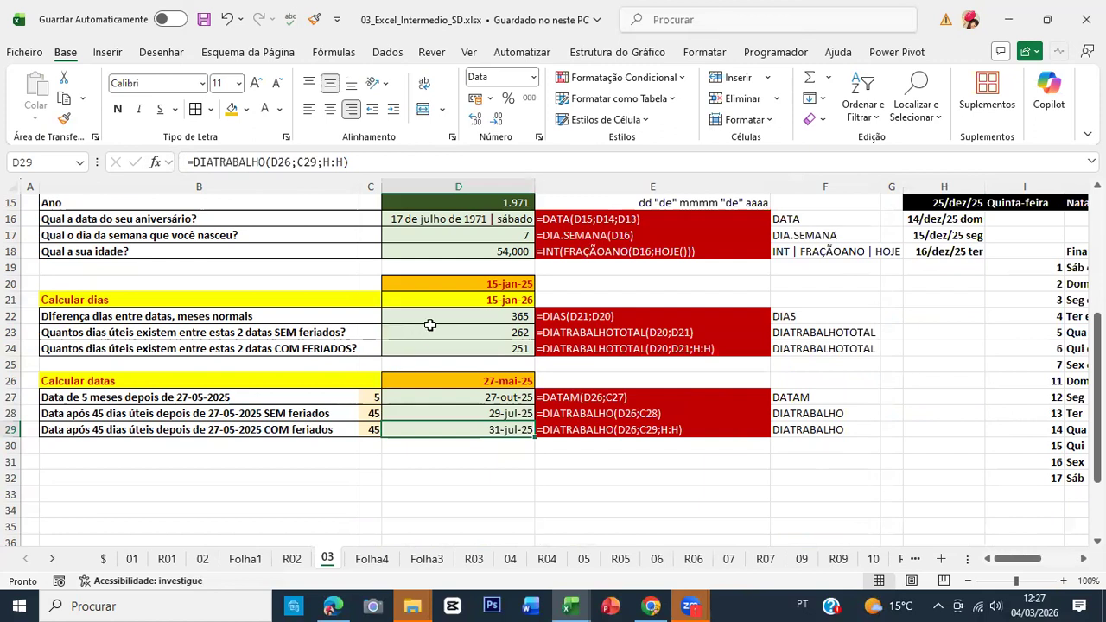
Compare the day-count results in D22:D24 with the calculated dates in D27:D28.
left_click_drag(452, 316, 452, 345)
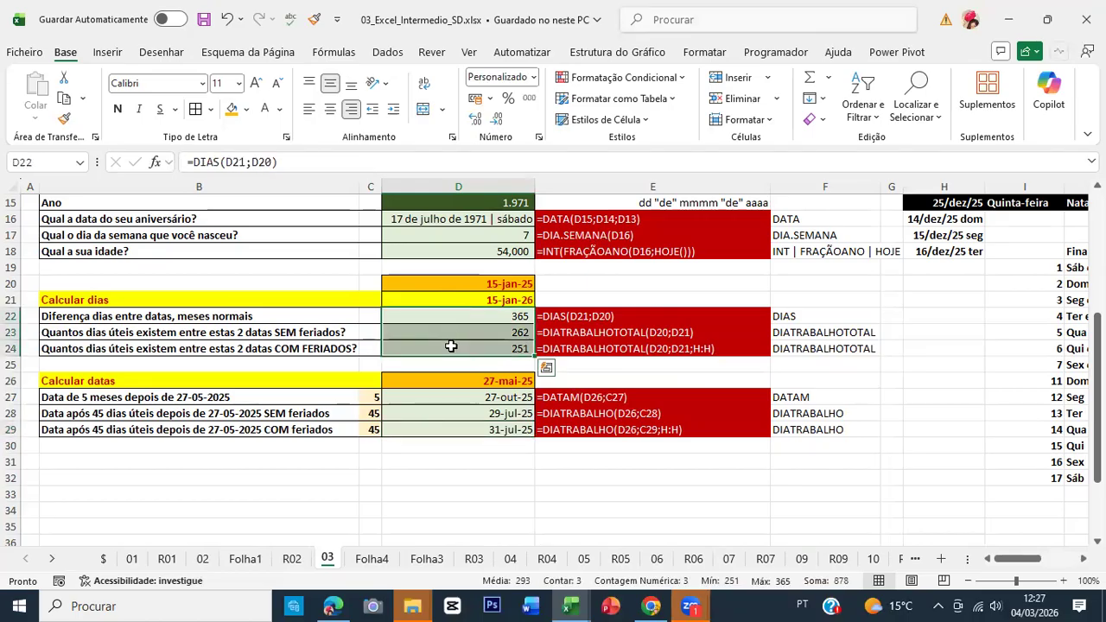
left_click(455, 396)
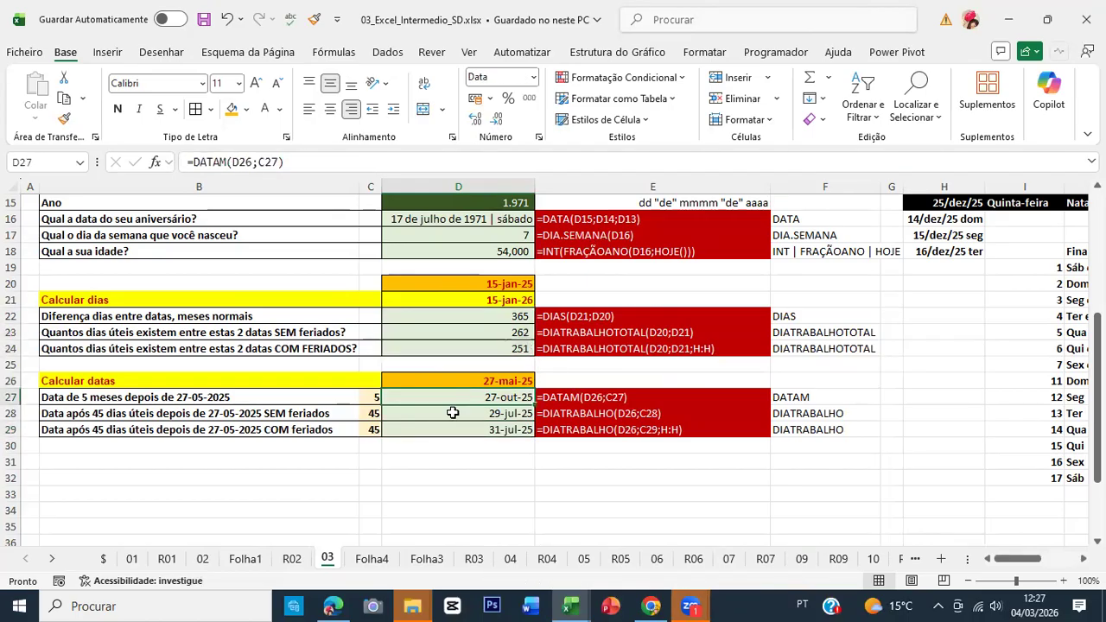
left_click(452, 413)
Enter 45 in C31, below the working-day counts of the Calcular datas block.
left_click(369, 417)
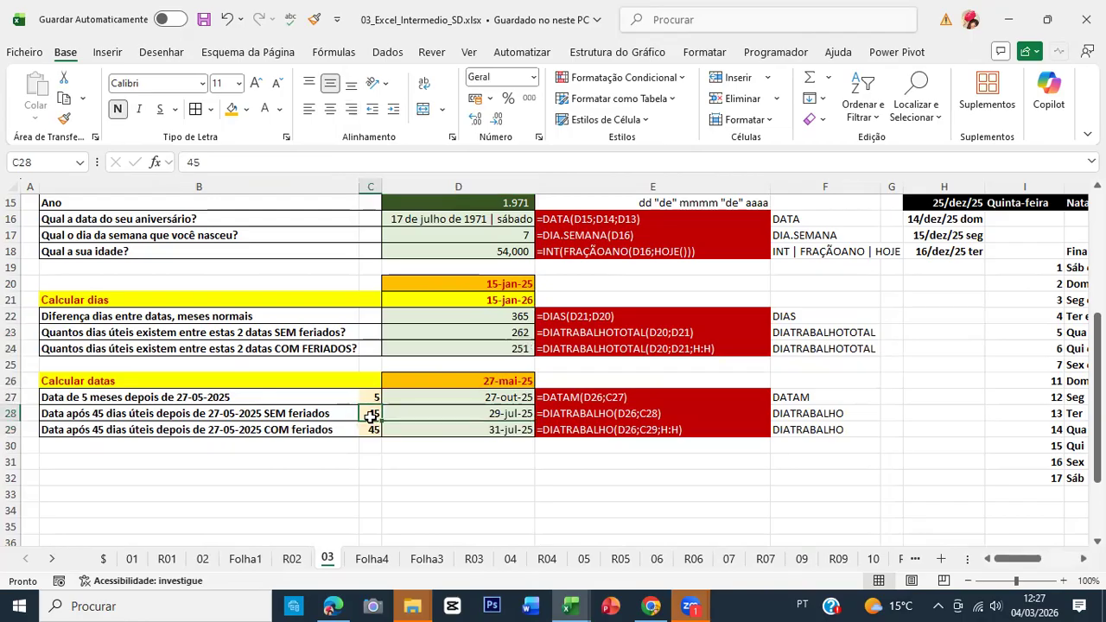
left_click(371, 458)
type("45")
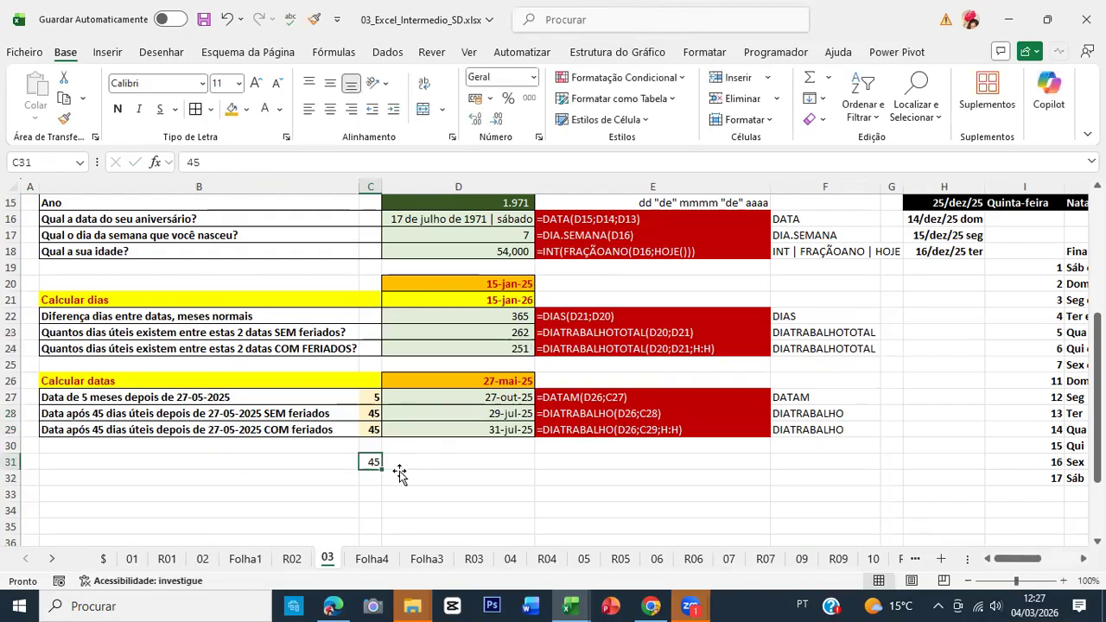
Add the 45 days in C31 to the Calcular datas start date in D31 with =+D26+C31.
key("Tab")
type("+")
left_click(459, 381)
type("+")
key("Left")
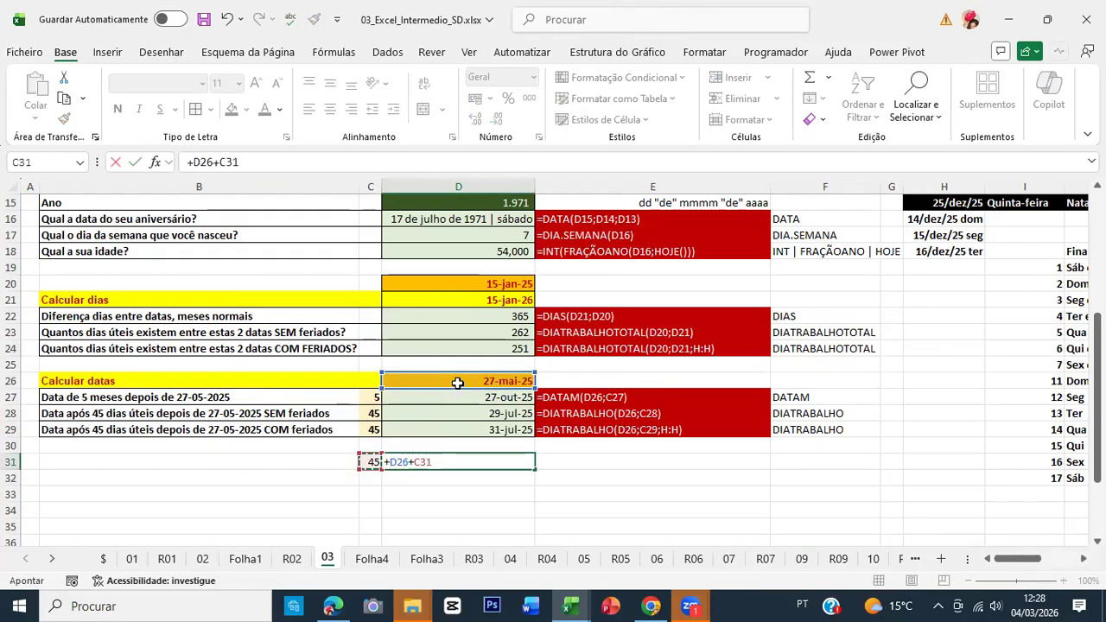
key("ctrl+Return")
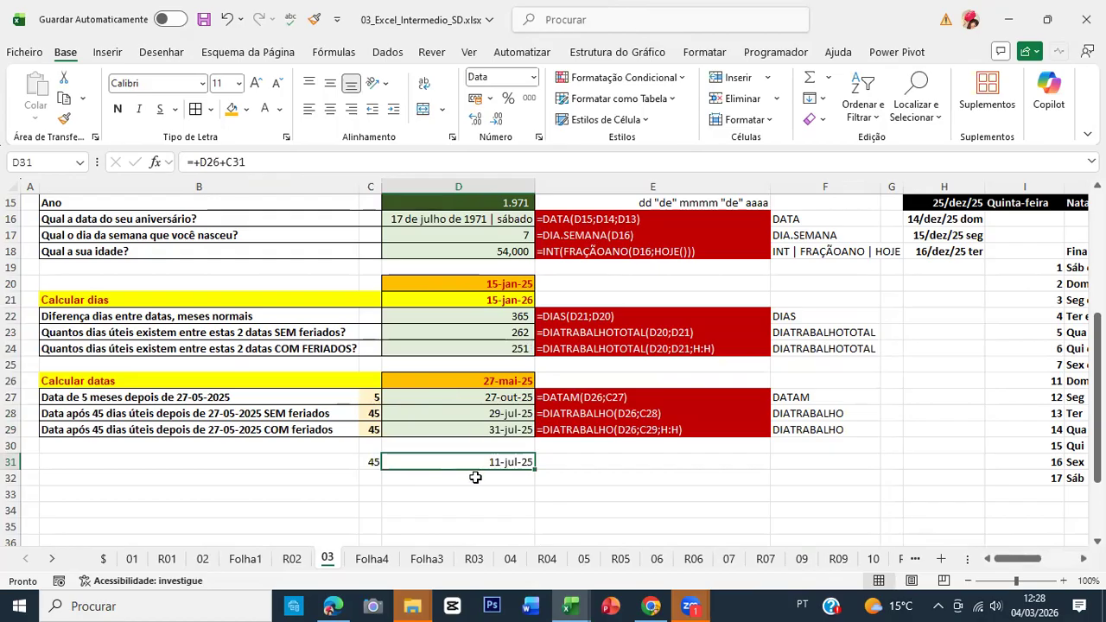
Compare the plain date sum in D31 with the DIATRABALHO dates in D28:D29, and save the workbook.
left_click(438, 415)
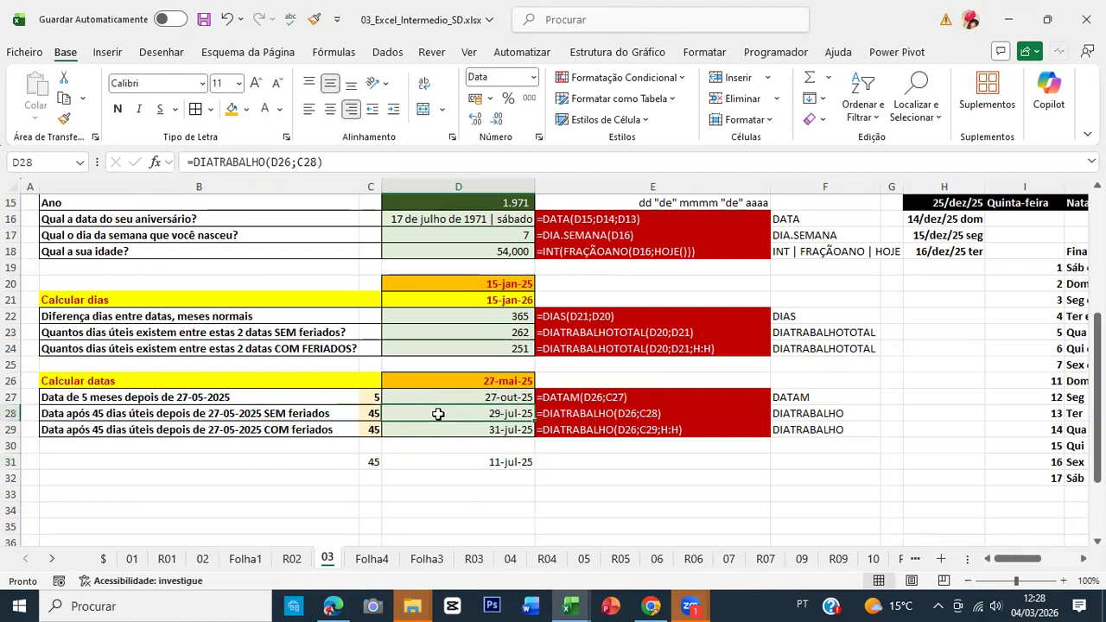
left_click(430, 431)
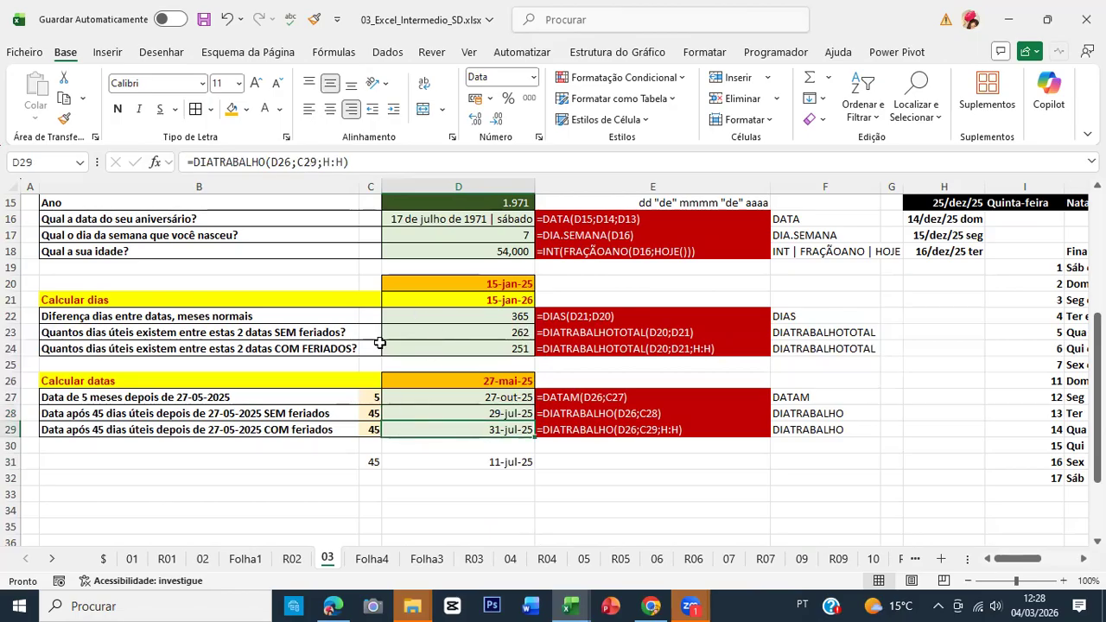
left_click(205, 19)
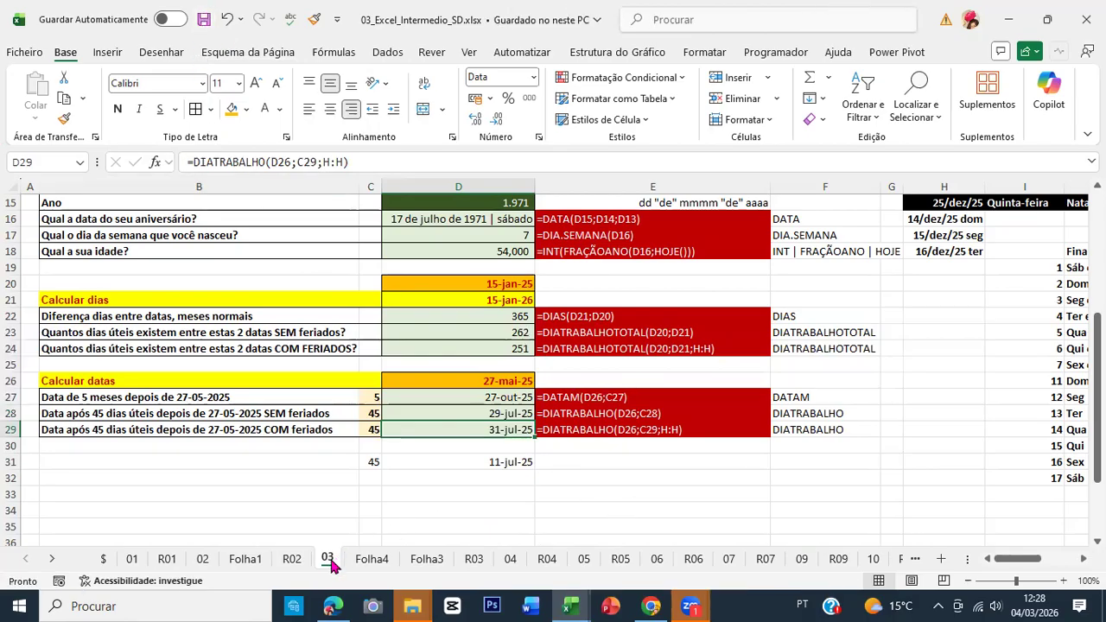
Open sheet 04 and examine the combined code, sex, name and place entries in column A.
left_click(508, 560)
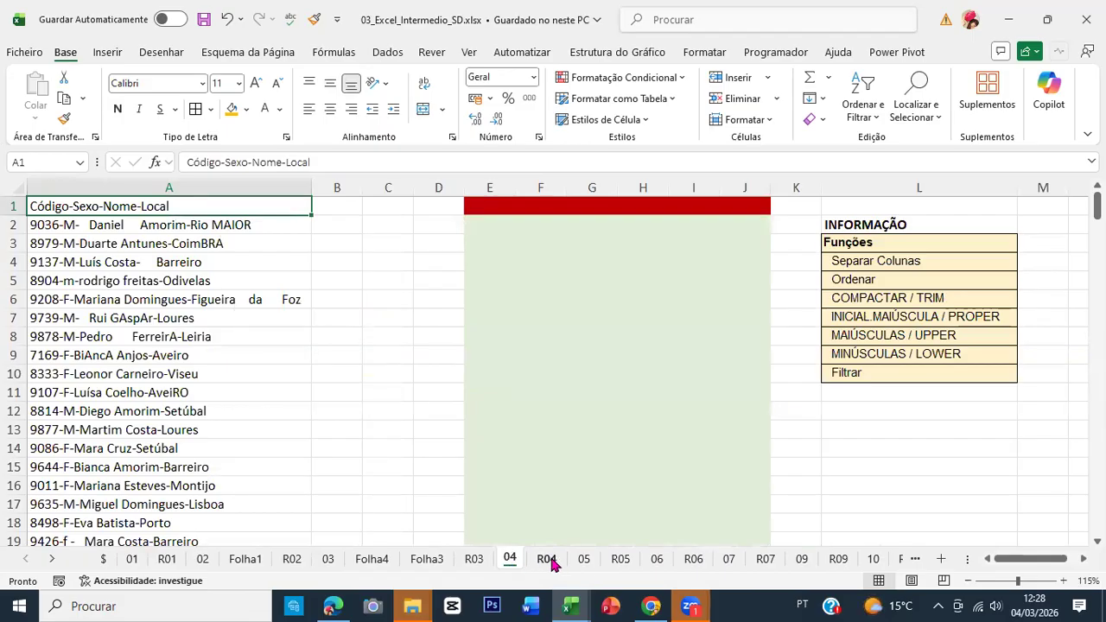
left_click(549, 562)
left_click(508, 562)
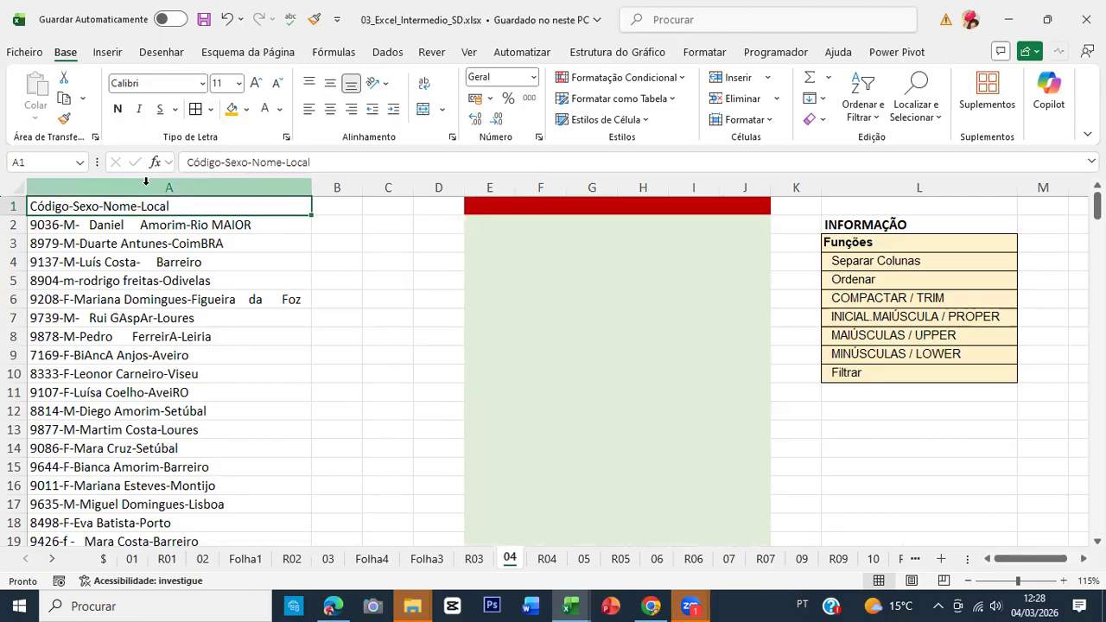
left_click_drag(138, 261, 130, 429)
left_click(159, 223)
left_click_drag(170, 281, 190, 389)
left_click_drag(207, 216, 214, 295)
key("Escape")
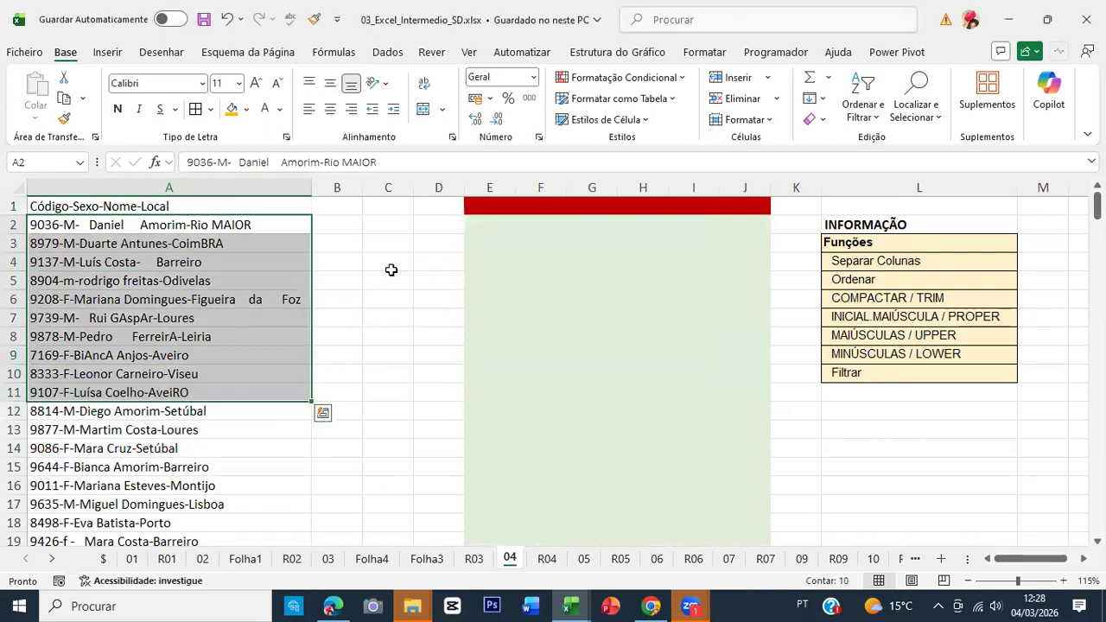
Switch to the Gemini conversation in Chrome and copy the uppercase alphabet line, A to Z.
key("alt+Tab")
key("alt+Tab")
key("alt+Tab")
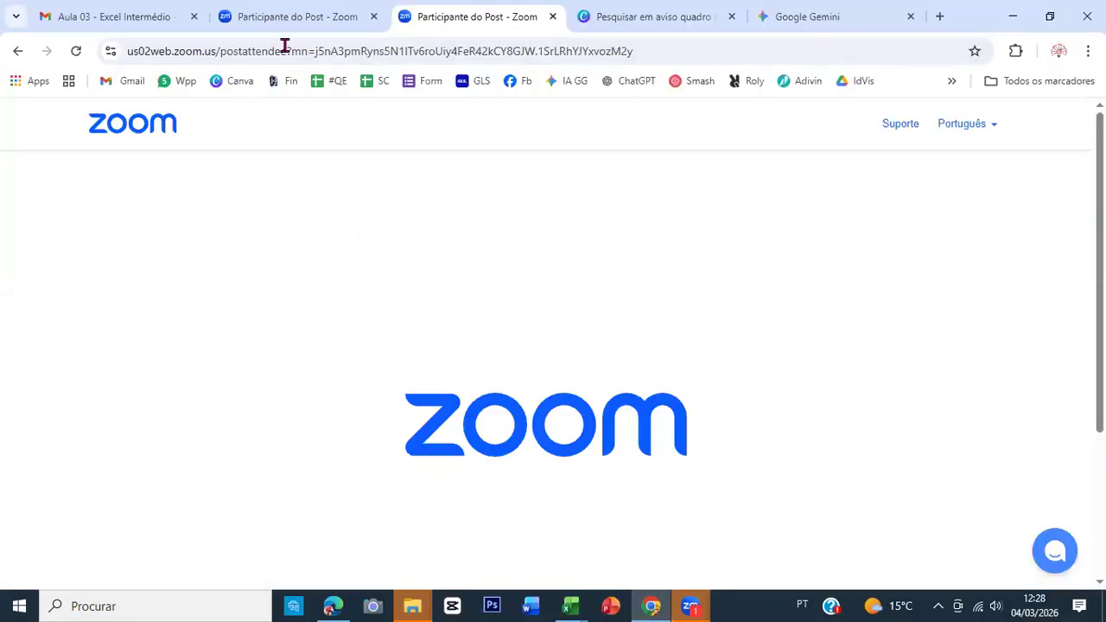
left_click(806, 16)
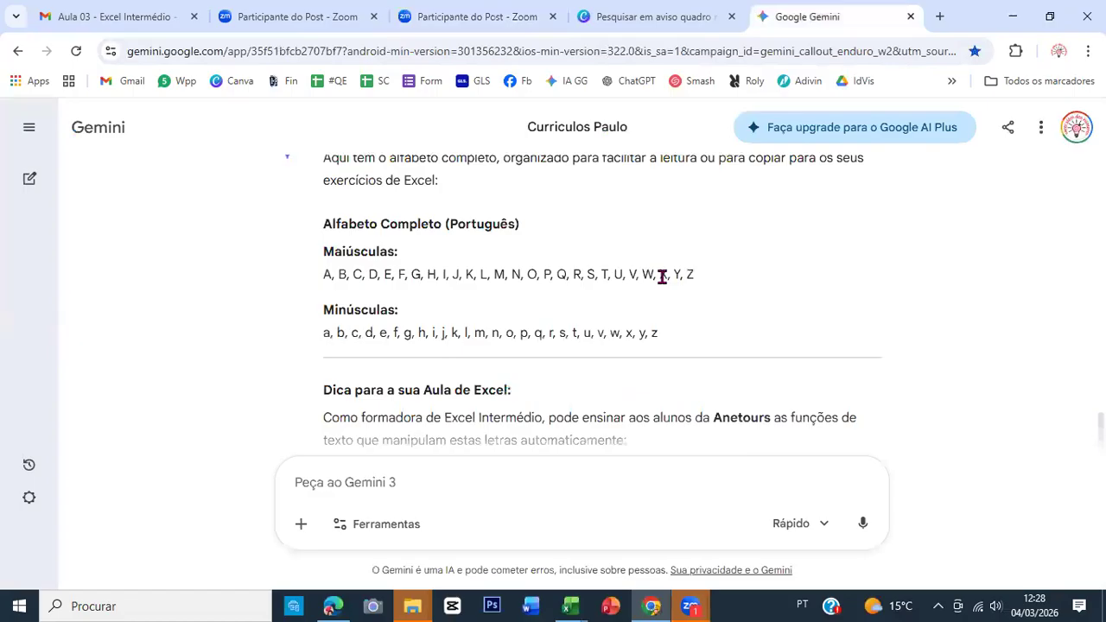
left_click_drag(323, 274, 712, 280)
key("ctrl+c")
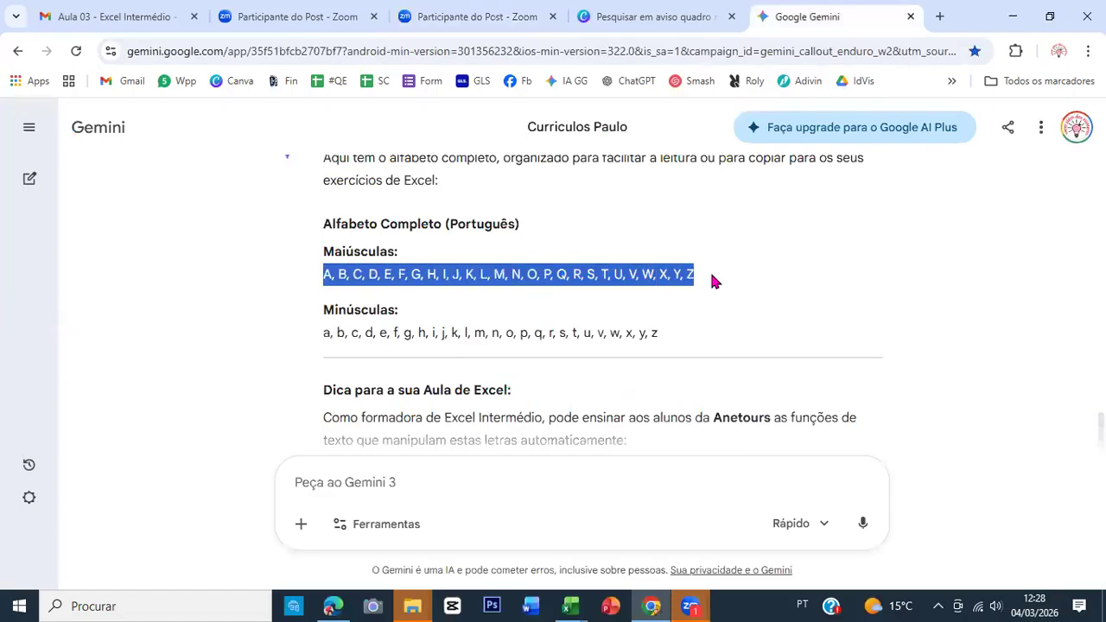
Switch back to Excel and paste the copied alphabet into cell B7 of sheet Folha3.
key("alt+Tab")
key("alt+Tab")
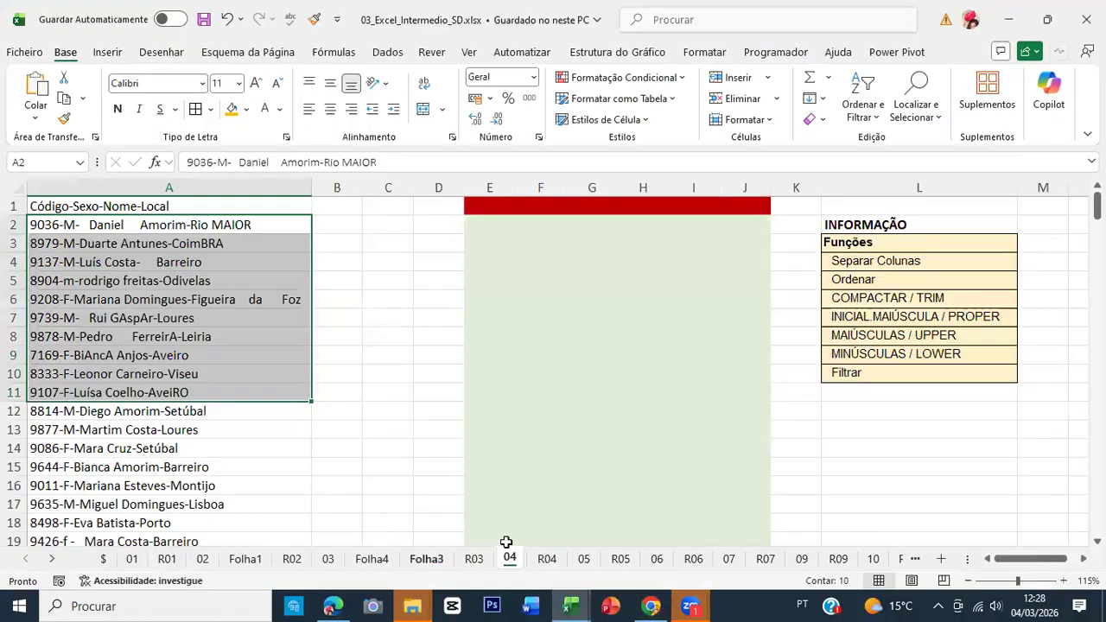
left_click(426, 559)
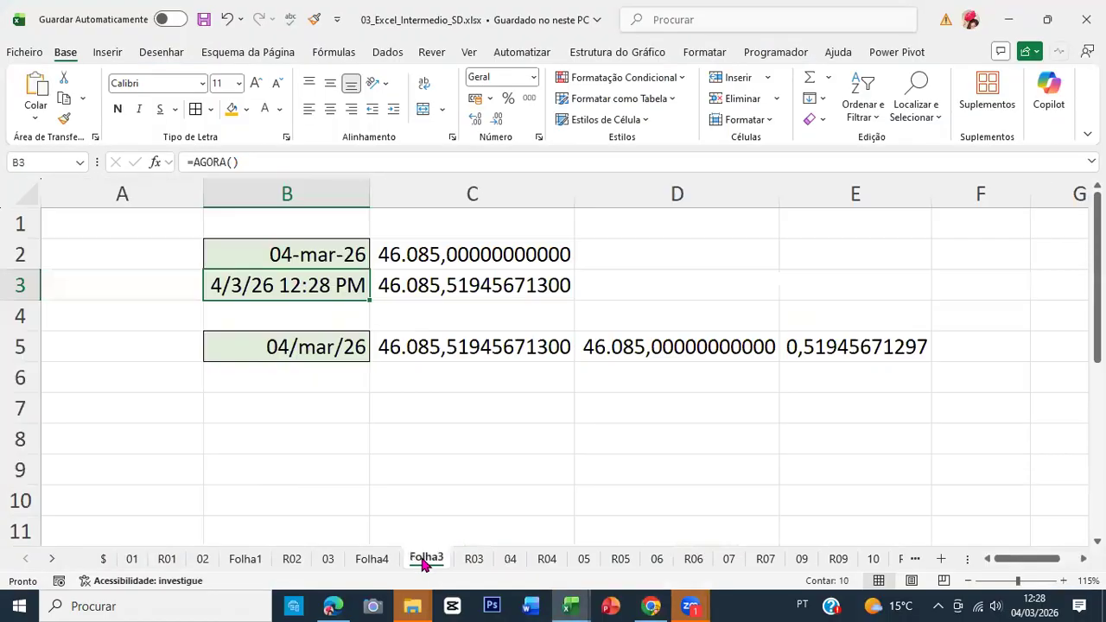
left_click(304, 411)
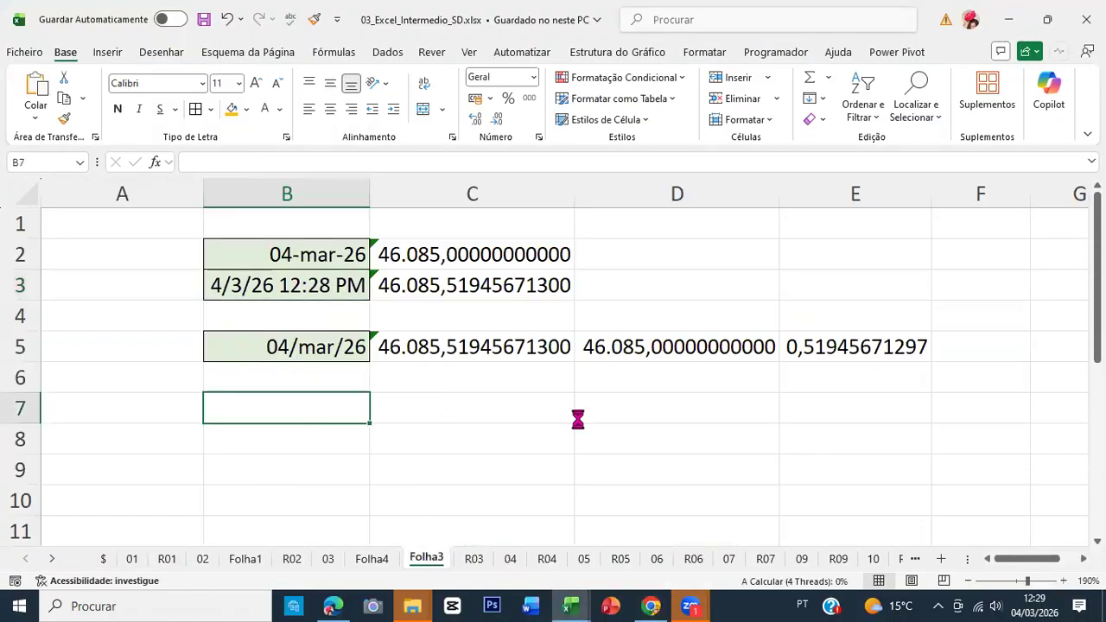
key("ctrl+v")
left_click(245, 433)
left_click(263, 410)
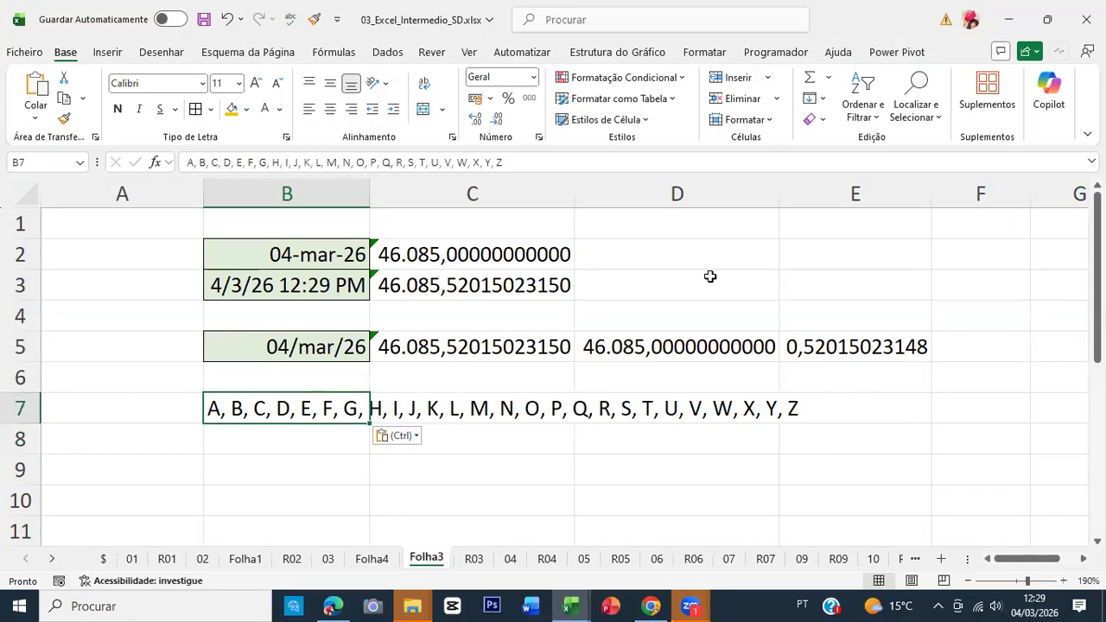
Split the alphabet in B7 into separate cells with Text to Columns, using Delimited data and a comma as the other delimiter.
left_click(388, 52)
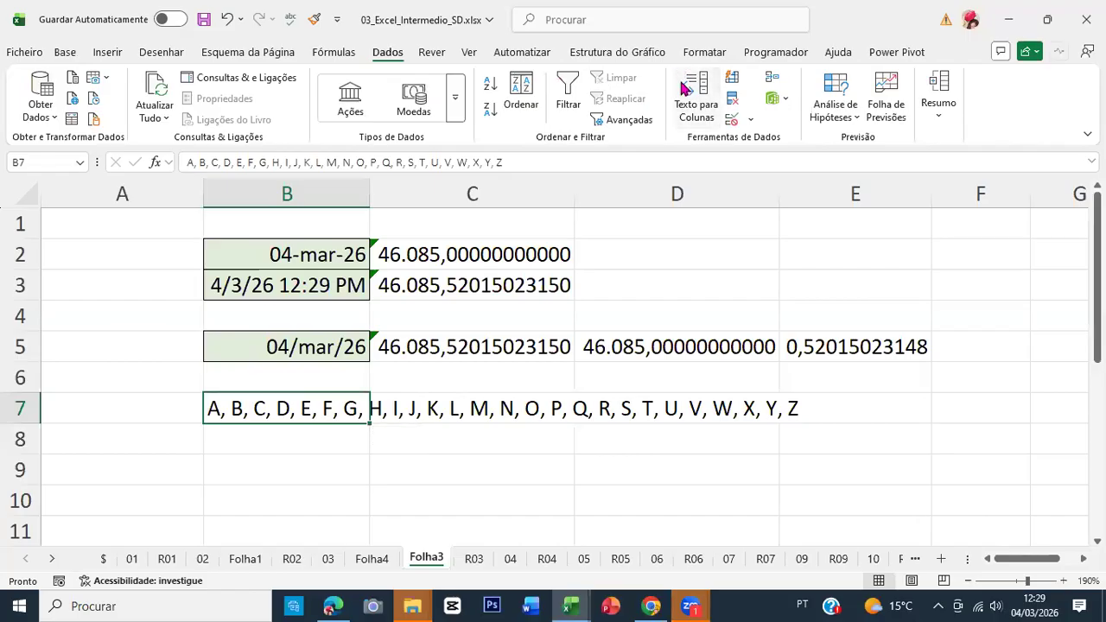
left_click(682, 87)
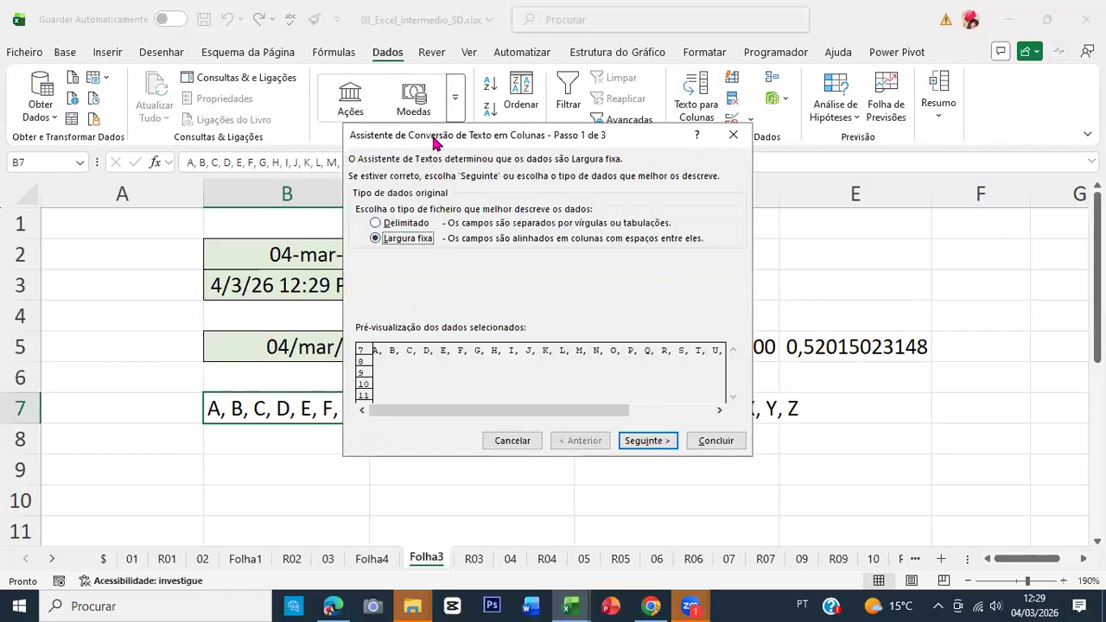
left_click_drag(435, 142, 594, 132)
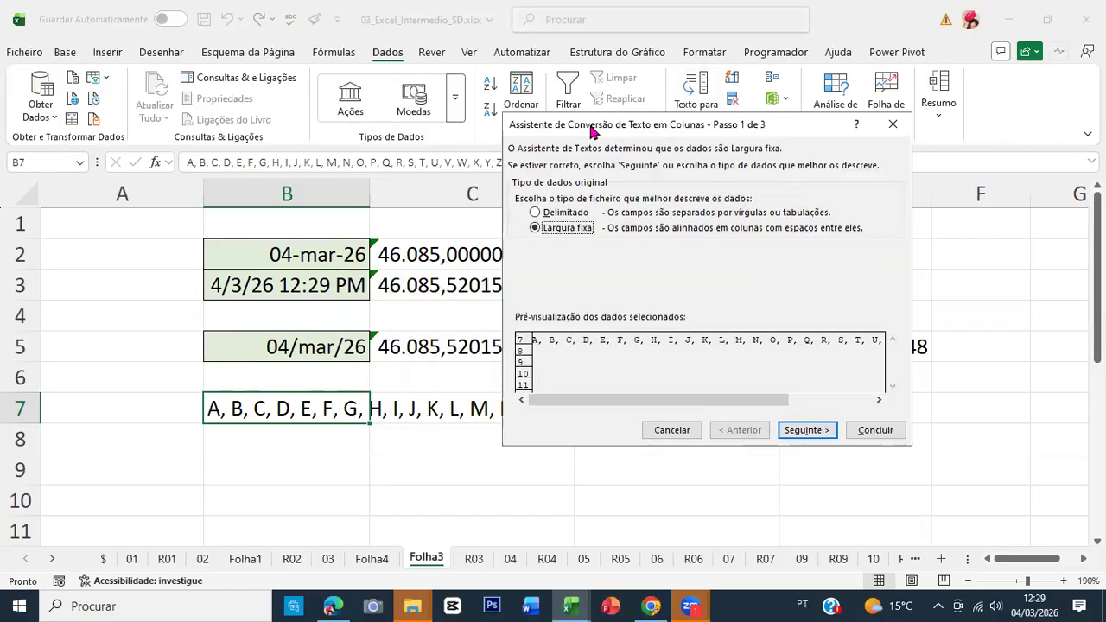
left_click(536, 212)
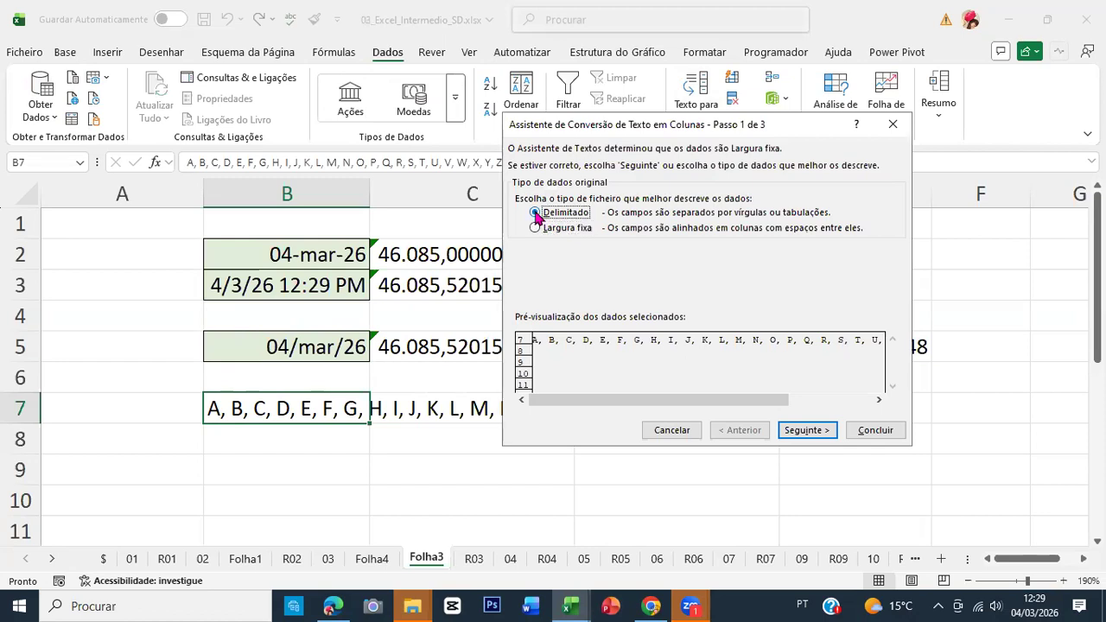
left_click(806, 430)
type(",")
left_click(892, 430)
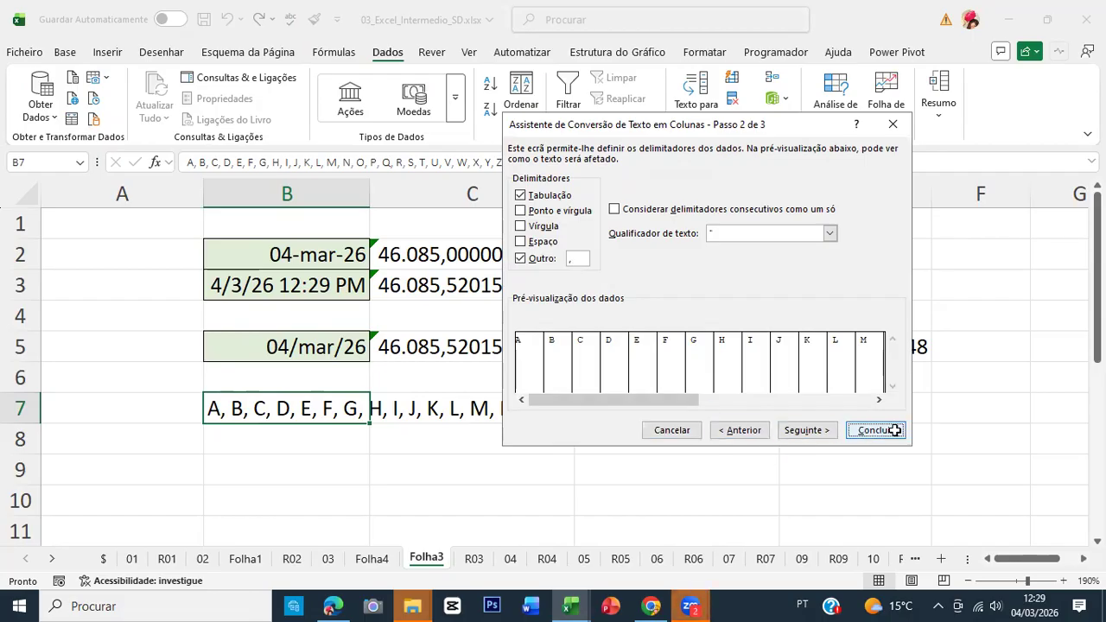
Review the alphabet letters split across the columns of row 7 in Folha3.
left_click(1050, 413)
key("Right")
key("Right")
key("Right")
key("Right")
key("Right")
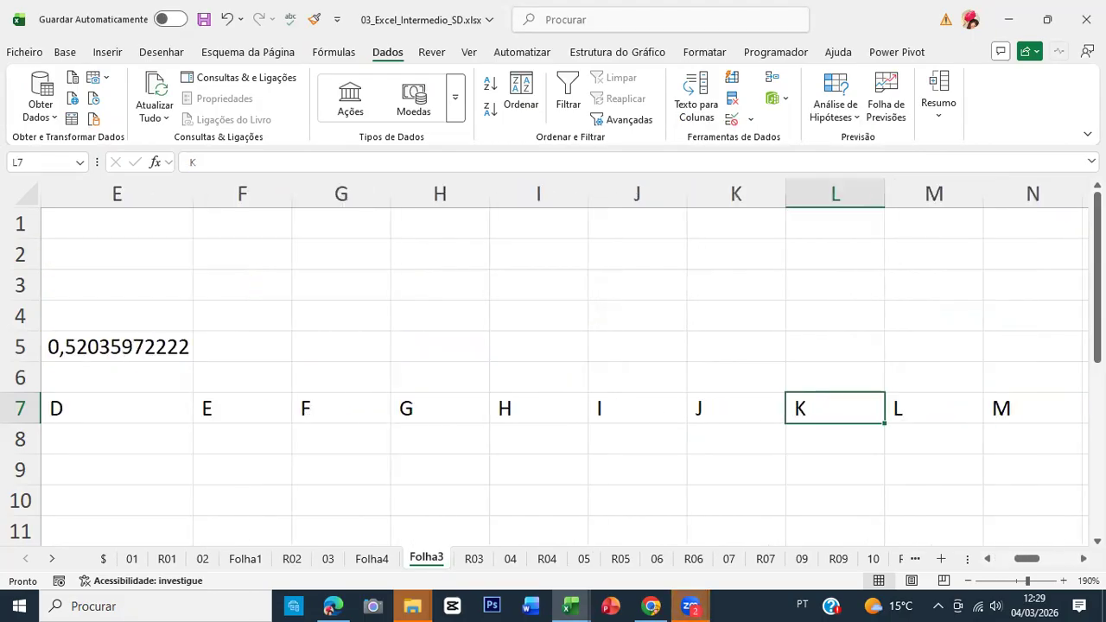
key("Right")
key("Right")
Return to sheet 04 and review the hyphen-separated entries in A2:A11 of the Código-Sexo-Nome-Local list.
key("ctrl+Page_Down")
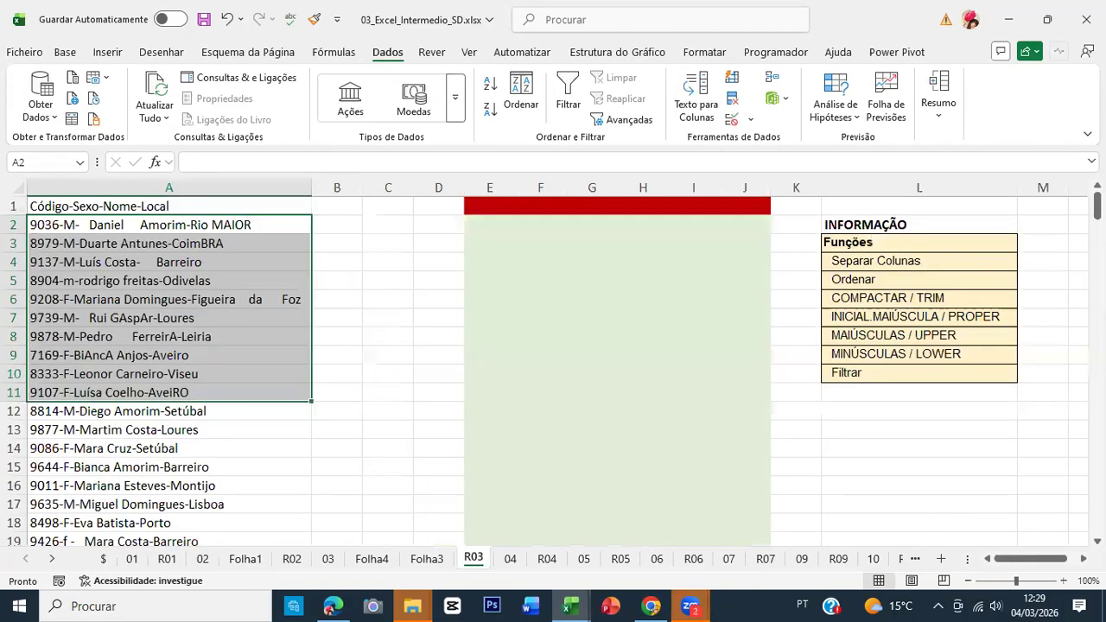
key("ctrl+Page_Down")
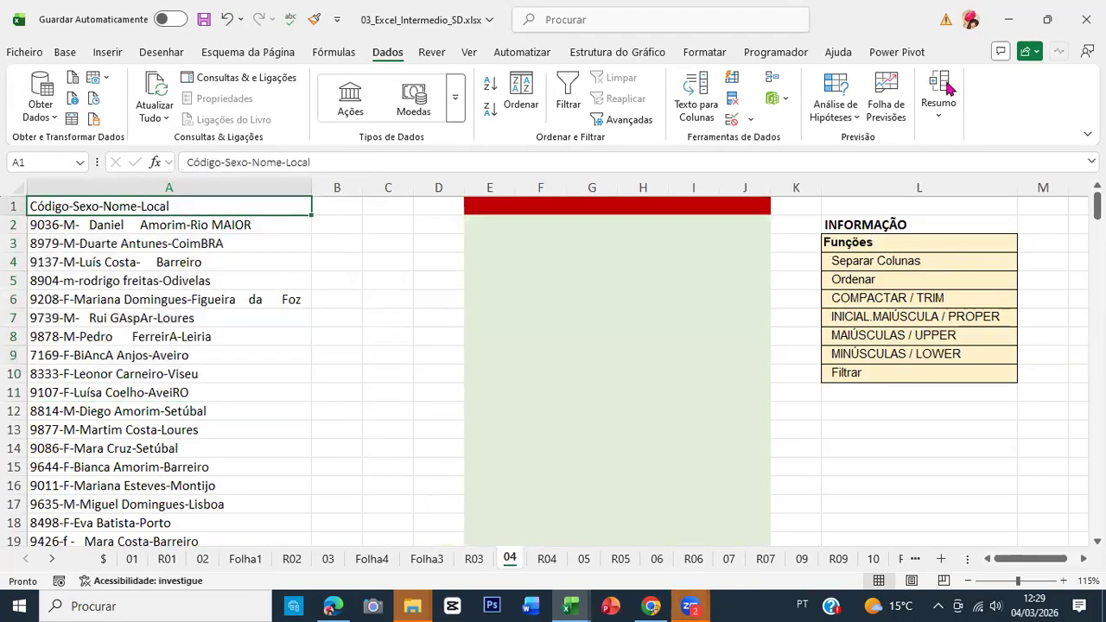
left_click(662, 104)
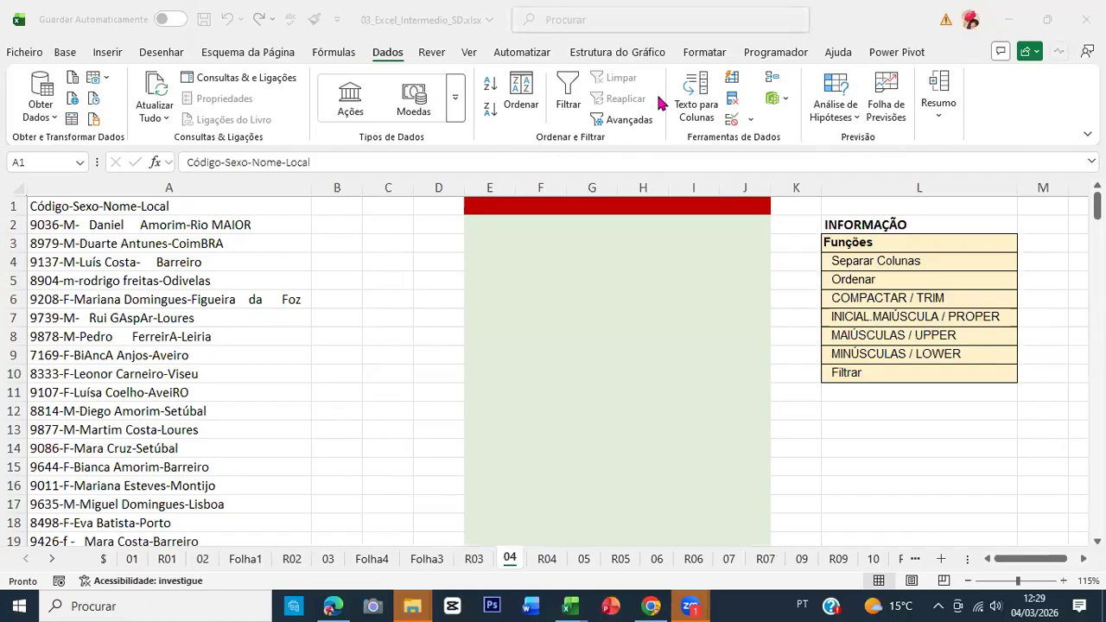
left_click_drag(190, 227, 173, 391)
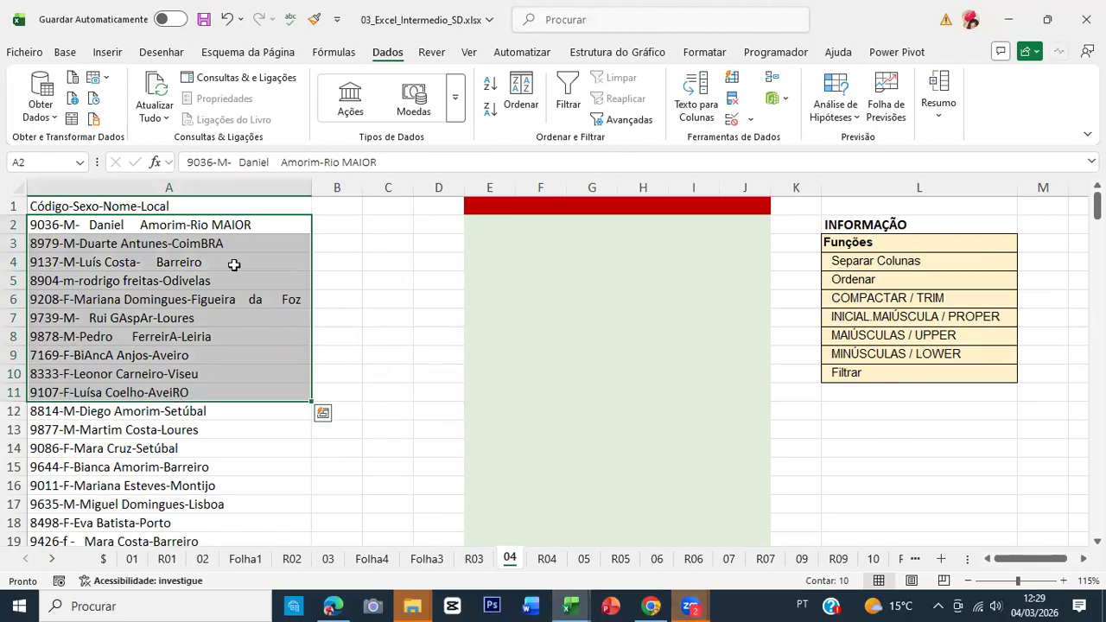
left_click(577, 334)
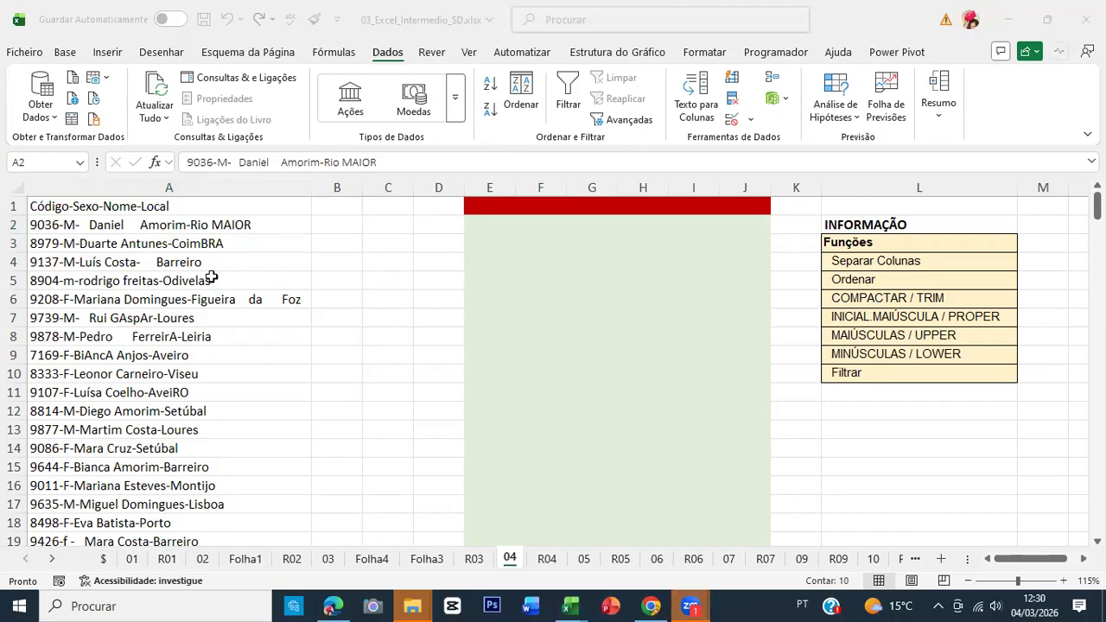
left_click_drag(125, 217, 121, 319)
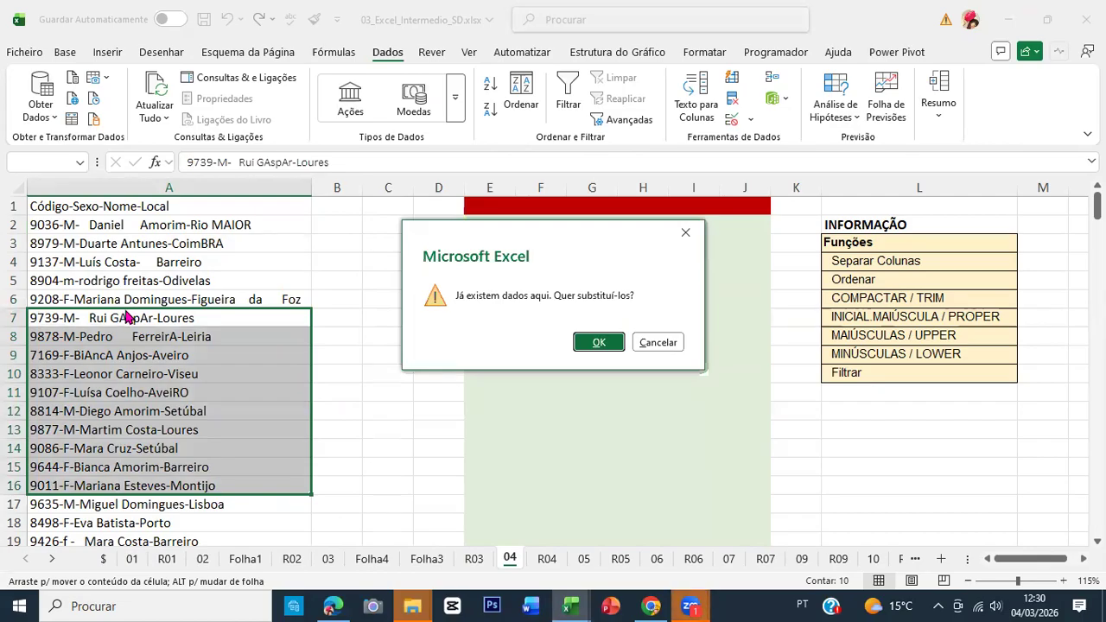
key("Escape")
left_click(587, 326)
left_click(789, 307)
Open the solution sheet R04 and review the separated Código, Sexo, Nome and Local values in row 2.
key("ctrl+Page_Down")
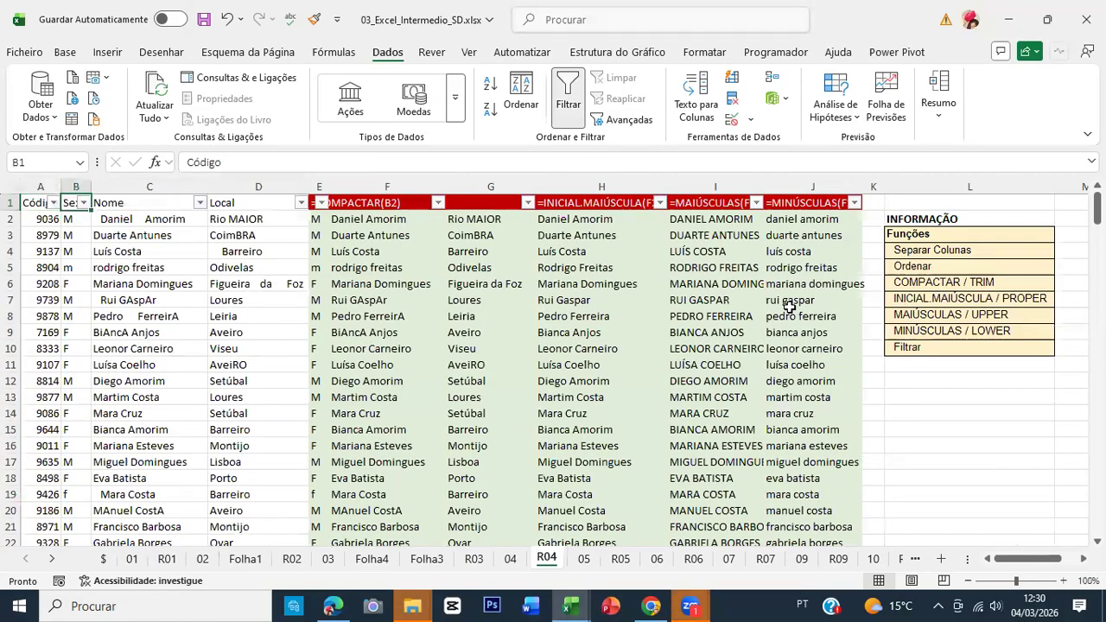
key("Left")
key("Left")
key("Left")
key("Left")
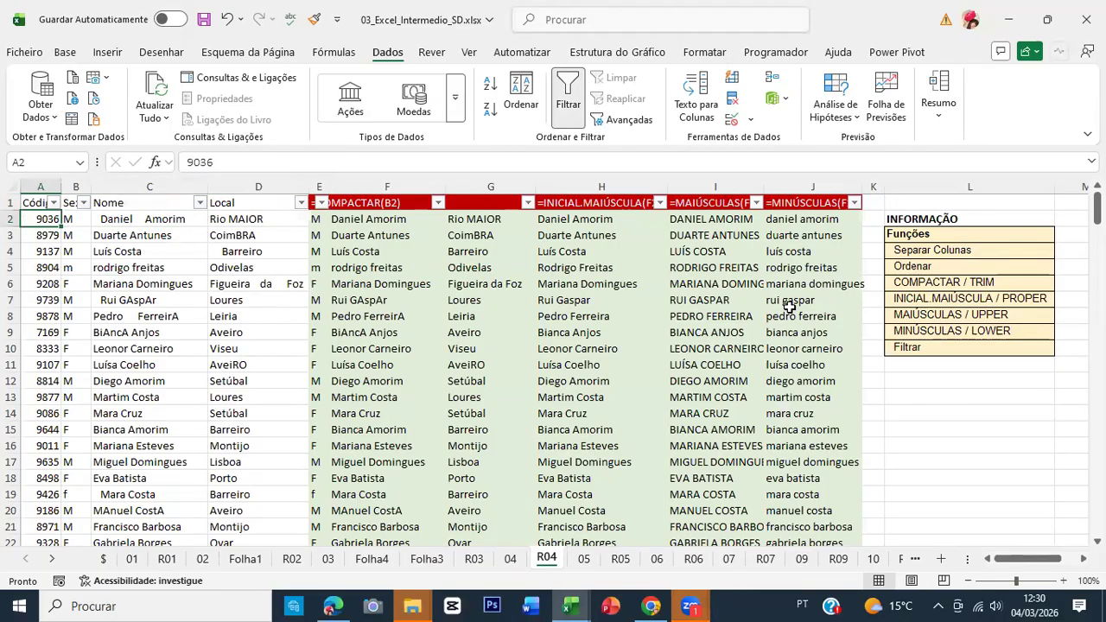
key("Right")
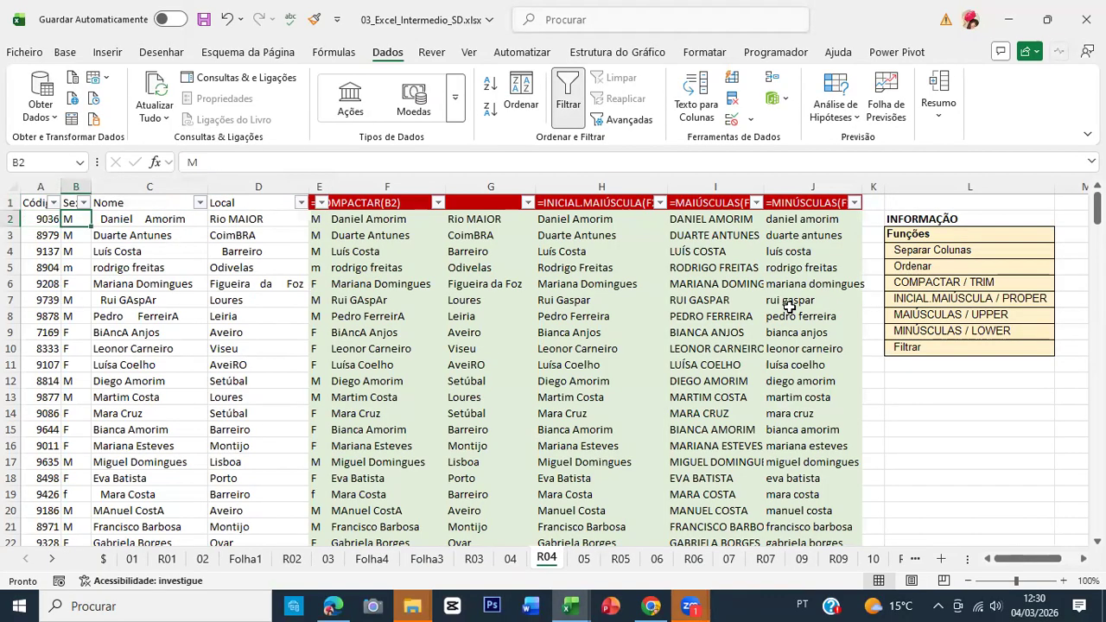
key("Right")
key("Right")
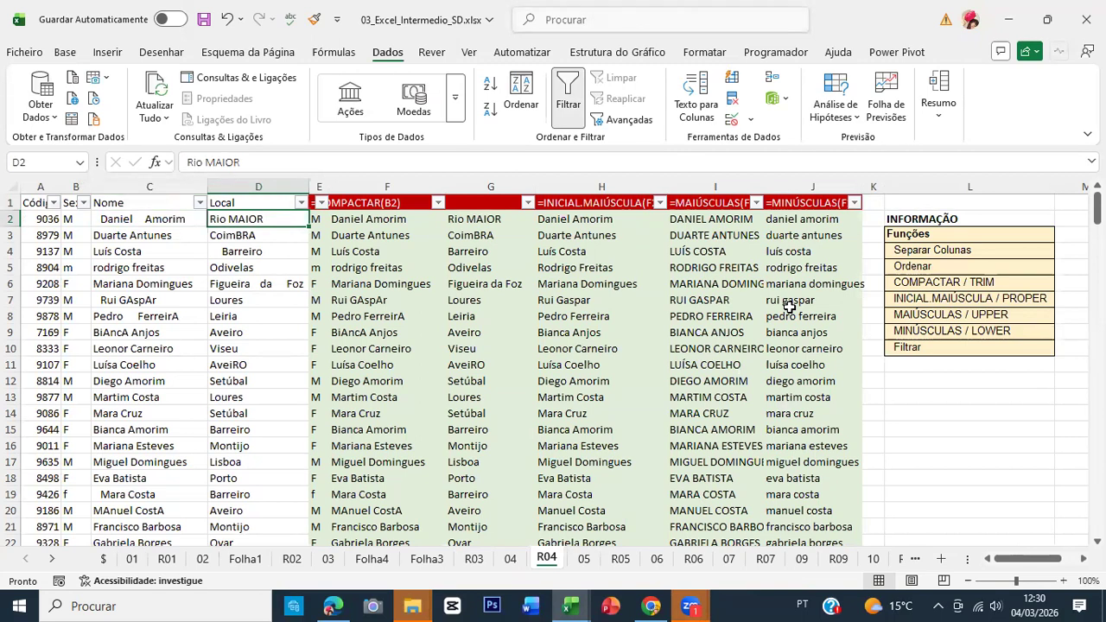
Examine the extra spaces around the name in C2 and the irregular capitals in the Local value in D3.
key("Left")
key("F2")
key("Home")
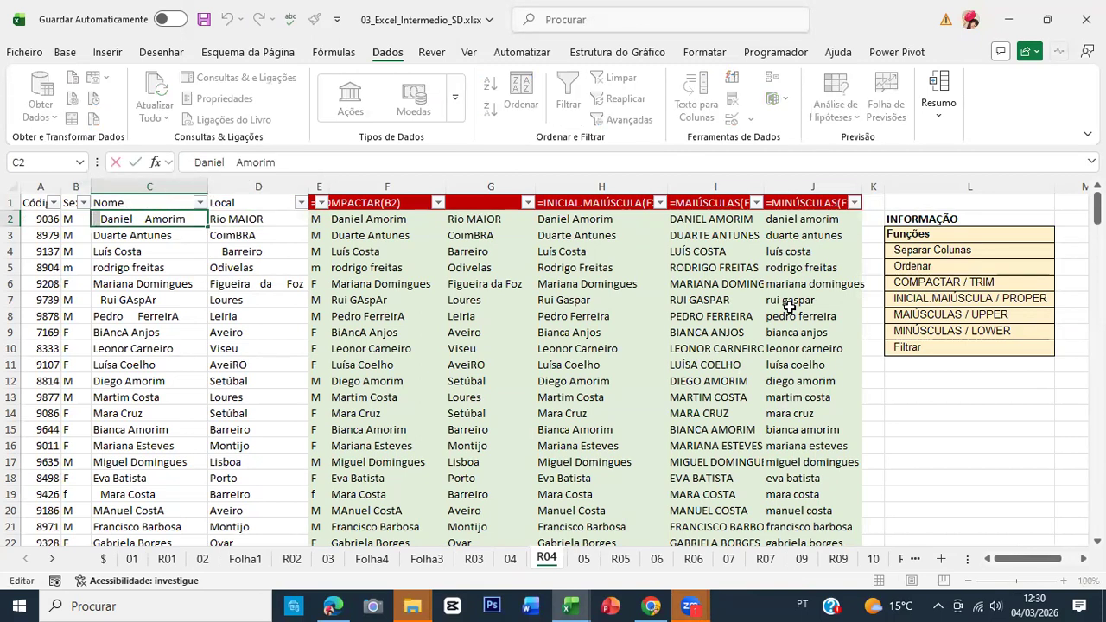
key("ctrl+Right")
key("ctrl+shift+Left")
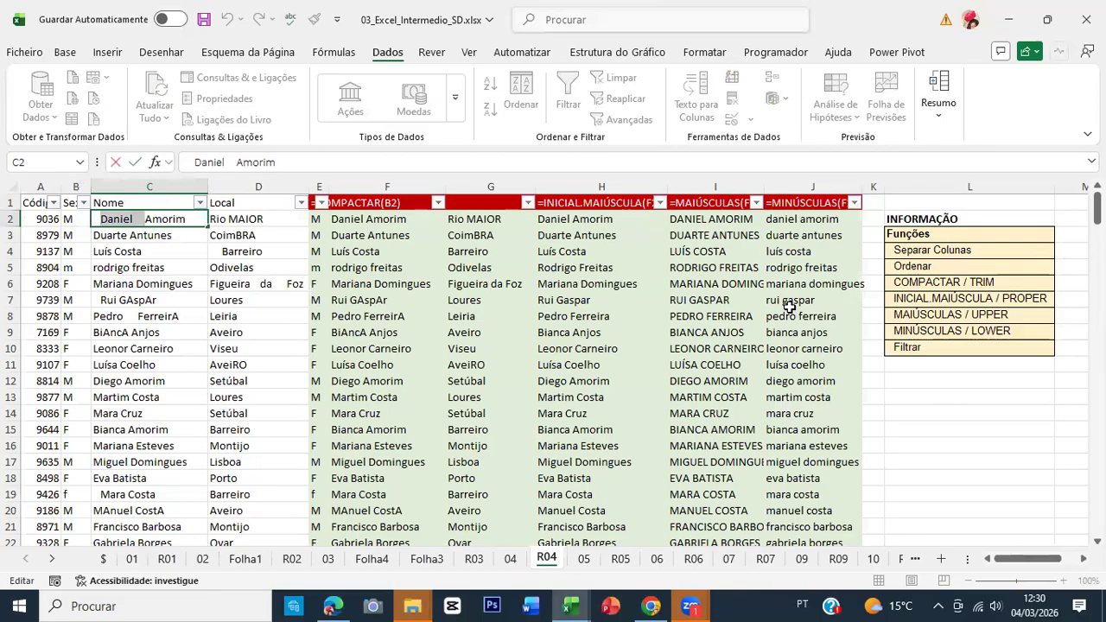
key("Return")
key("Right")
key("F2")
key("shift+Left")
key("shift+Left")
key("shift+Left")
key("Escape")
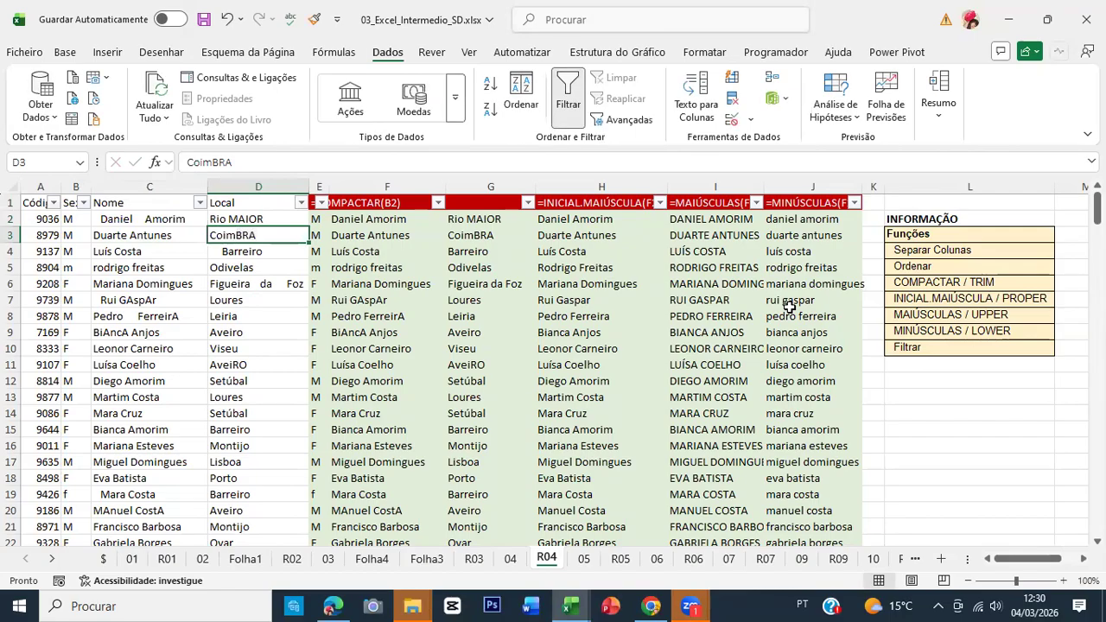
Look through the upcoming text-function exercise sheets as far as the solution sheet R07.
key("ctrl+Page_Down")
key("ctrl+Page_Down")
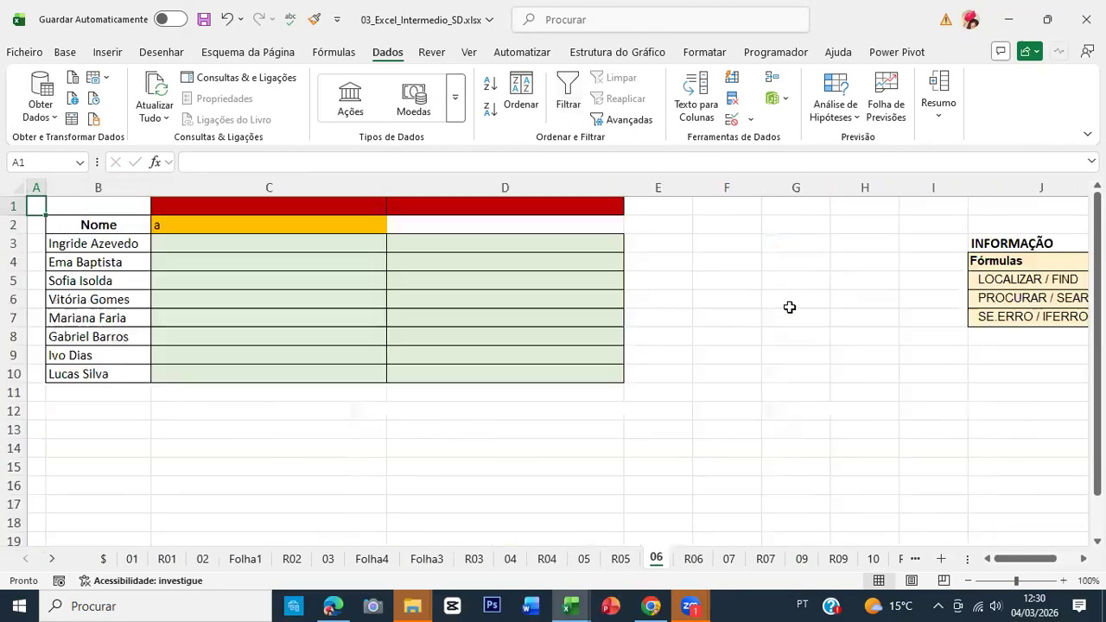
key("ctrl+Page_Down")
key("ctrl+Page_Down")
key("ctrl+Page_Down")
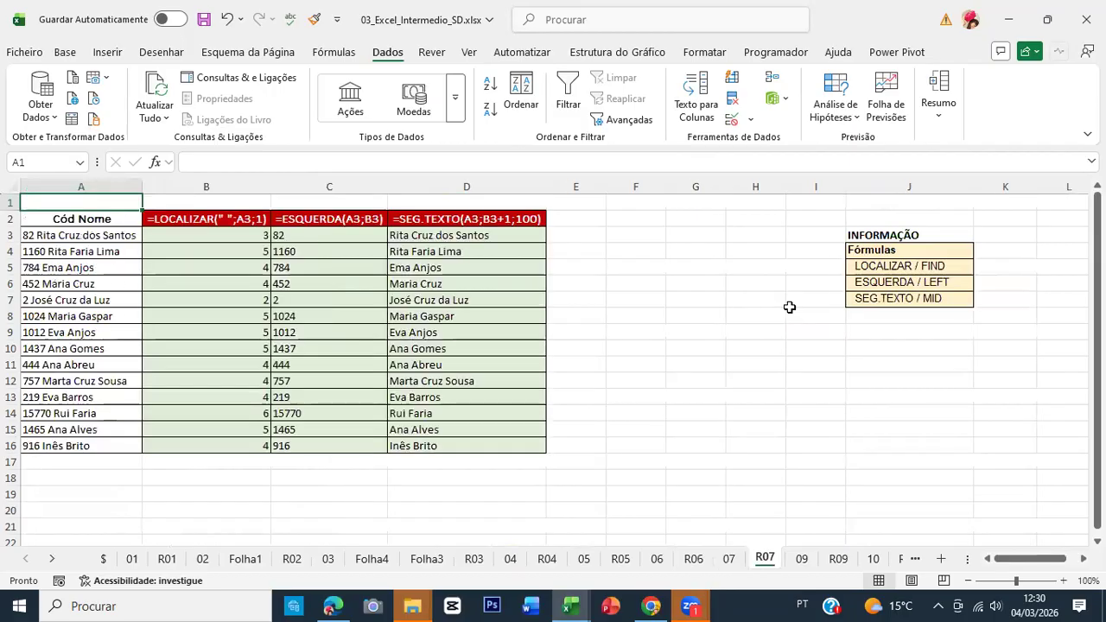
Review the Região Sul sales chart exercises on sheets 09, R09 and R10.
key("ctrl+Page_Down")
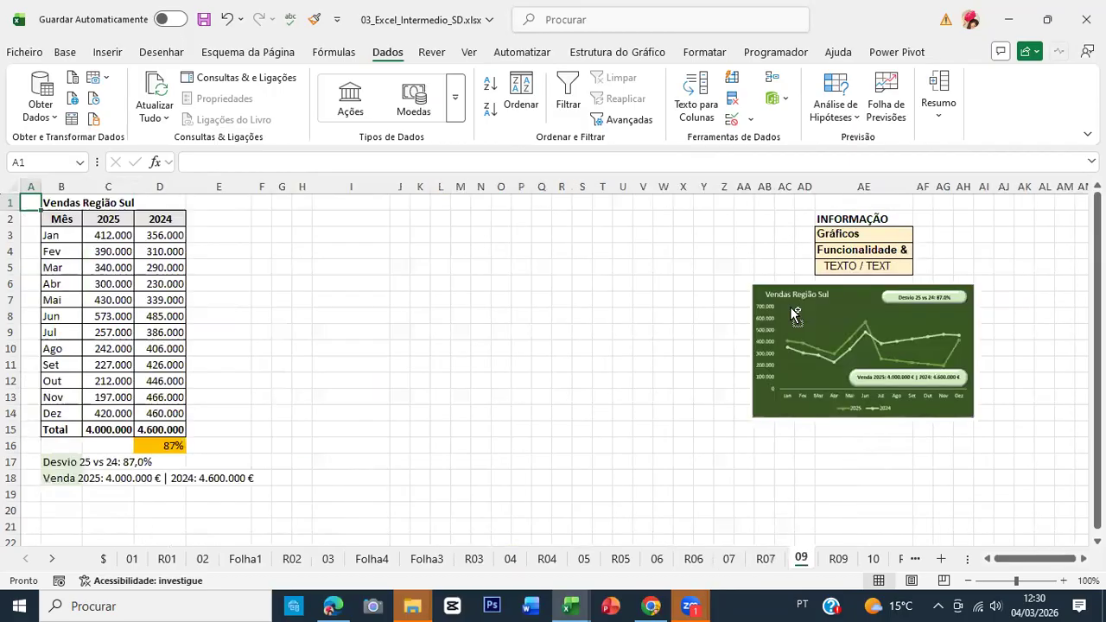
key("ctrl+Page_Down")
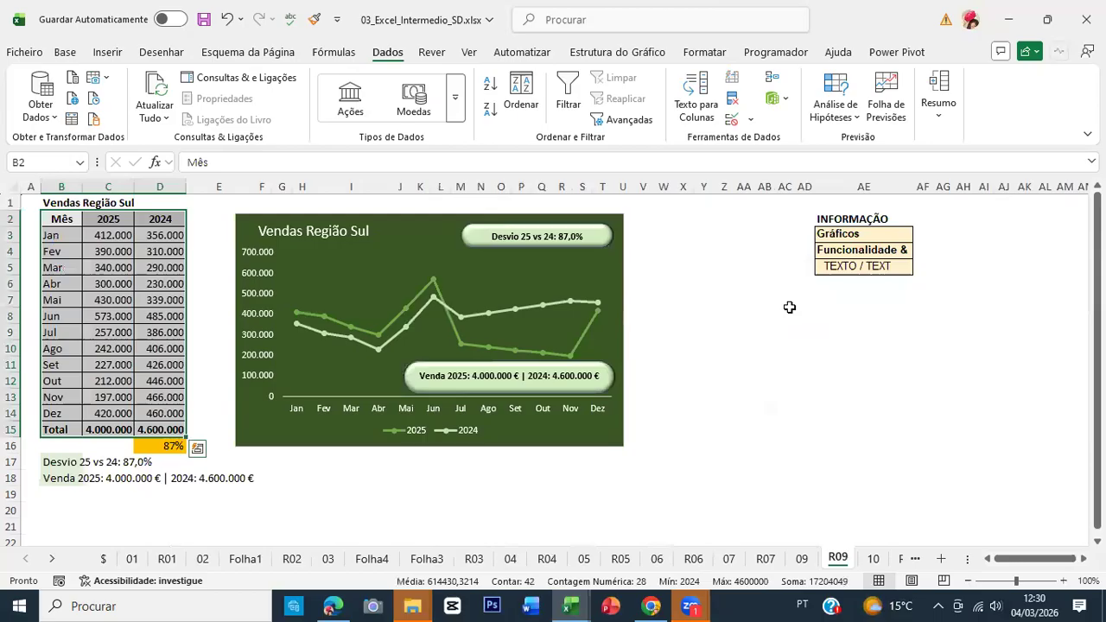
key("ctrl+Page_Down")
key("ctrl+Page_Down")
key("ctrl+Page_Down")
key("ctrl+Page_Up")
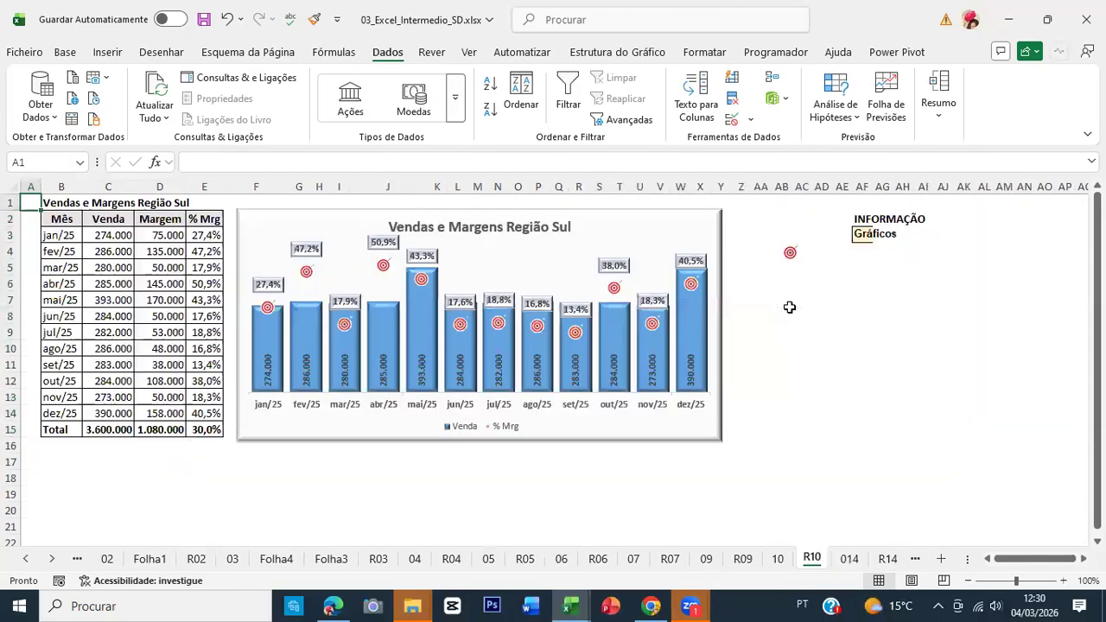
Open sheet 014 and review its Nome, Sexo, Local, Mês and Valor list for the data table and pivot table exercise.
key("ctrl+Page_Up")
key("ctrl+Page_Up")
key("ctrl+Page_Up")
key("ctrl+Page_Down")
key("ctrl+Page_Down")
key("ctrl+Page_Down")
key("ctrl+Page_Down")
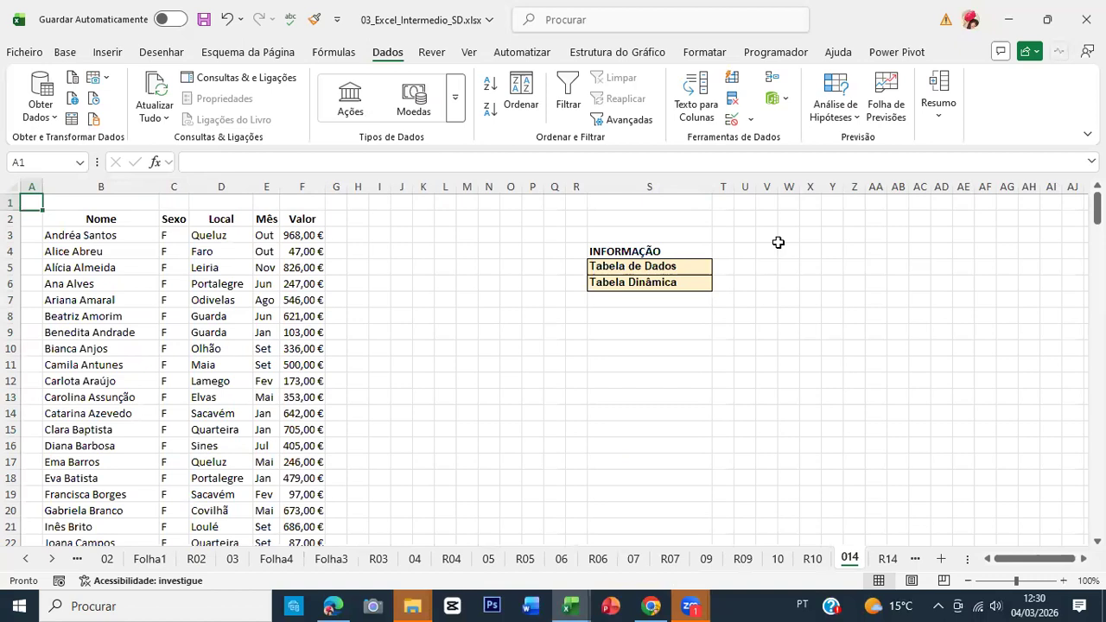
left_click(649, 190)
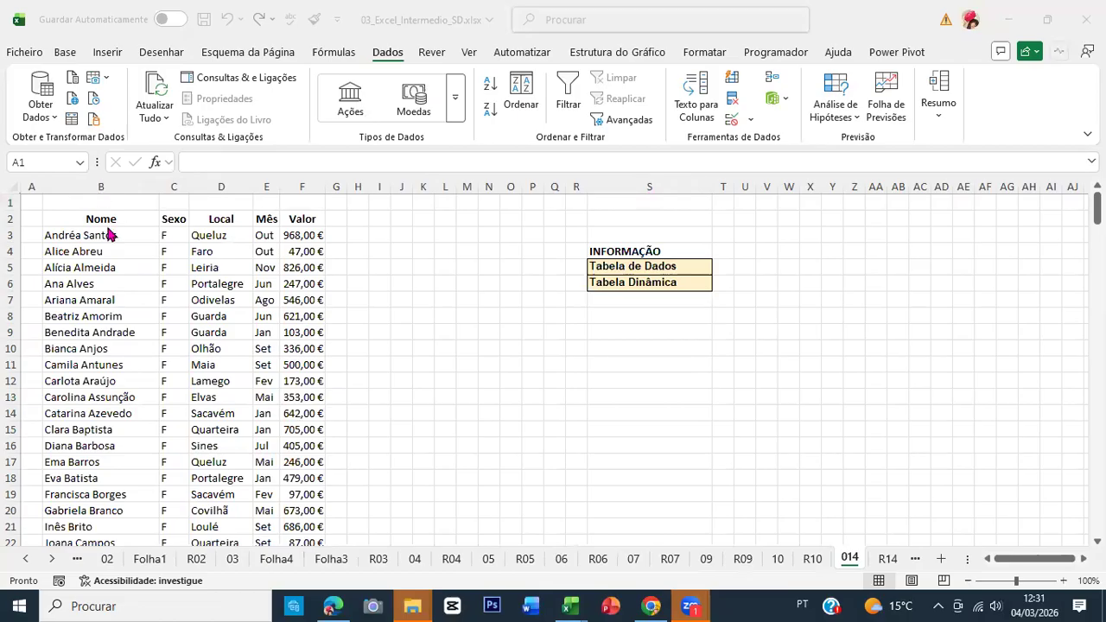
left_click(136, 297)
left_click_drag(102, 239, 273, 428)
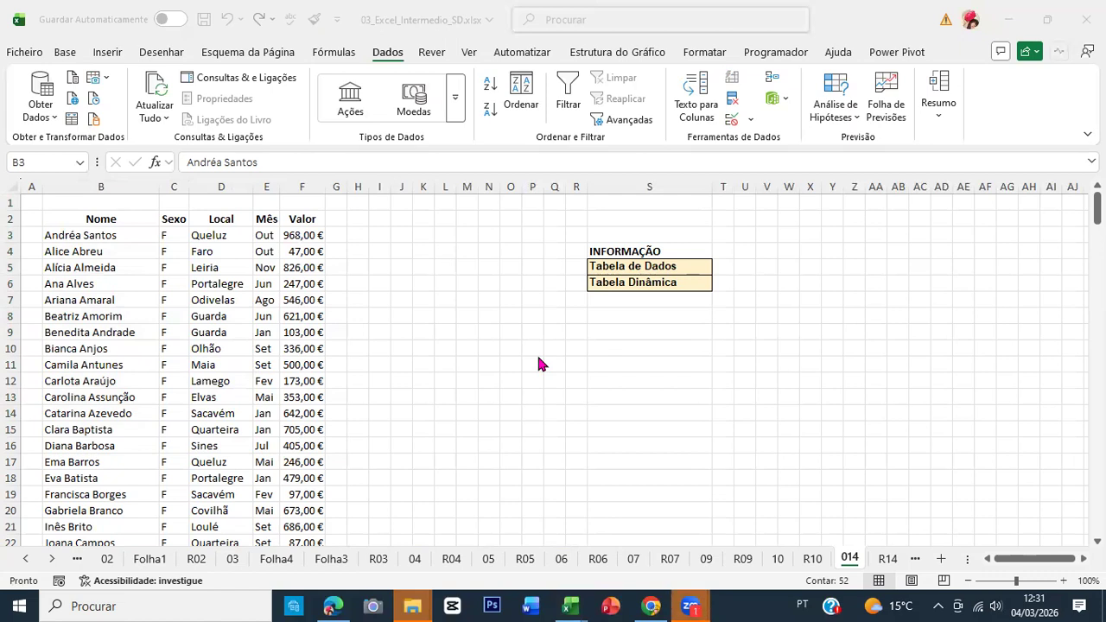
Select the empty cell I4 on sheet 014 and save the workbook.
left_click(299, 269)
left_click(374, 249)
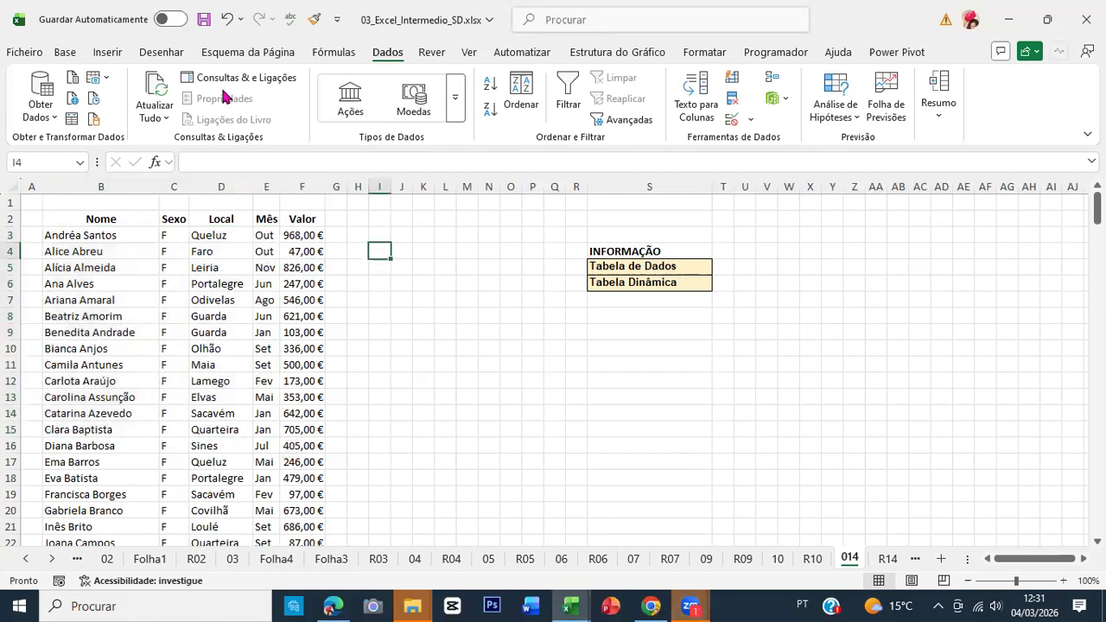
left_click(204, 18)
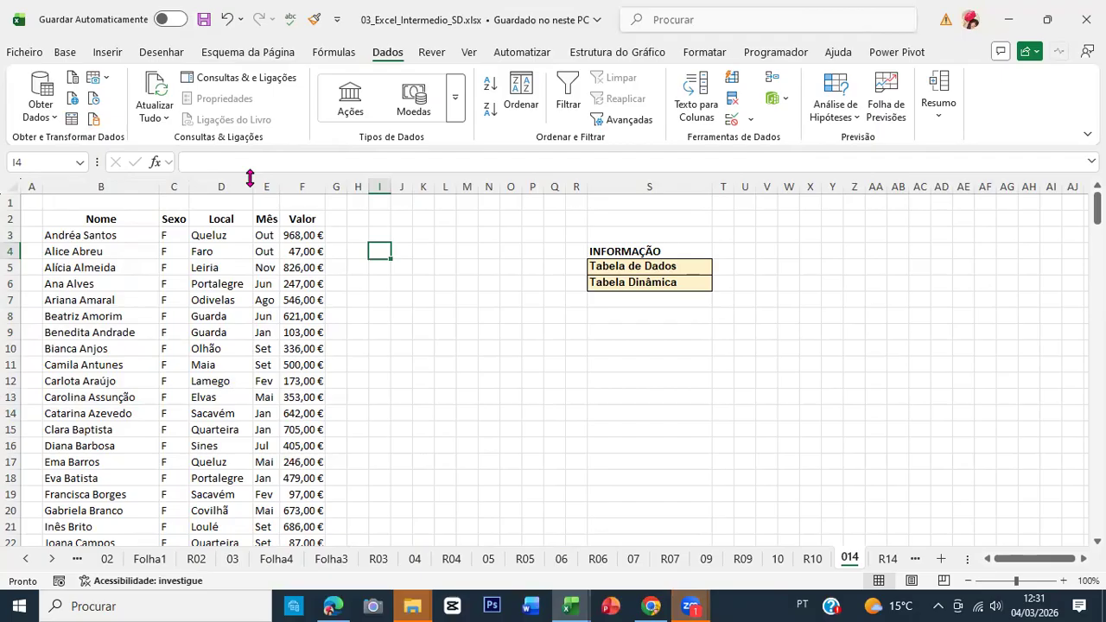